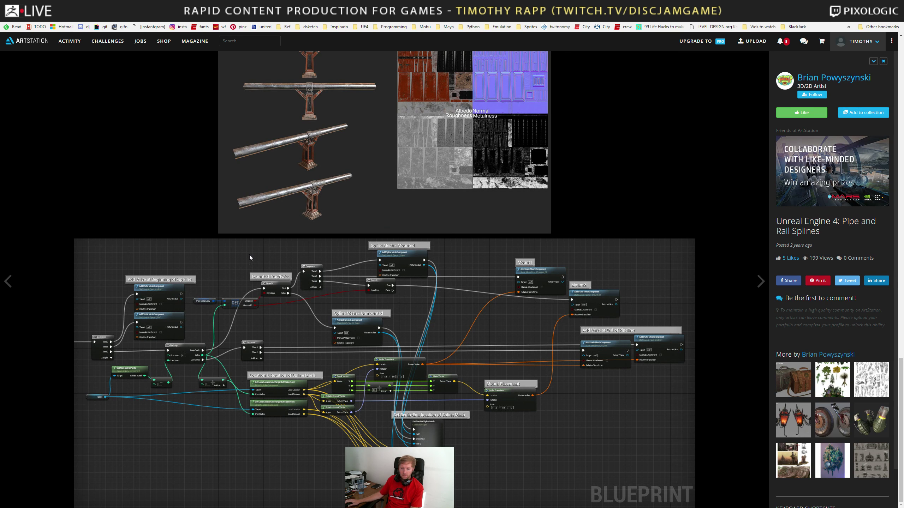
Switch to ZBrush and examine the coloured beach level blockout from another angle
{"action": "key", "text": "alt+Tab"}
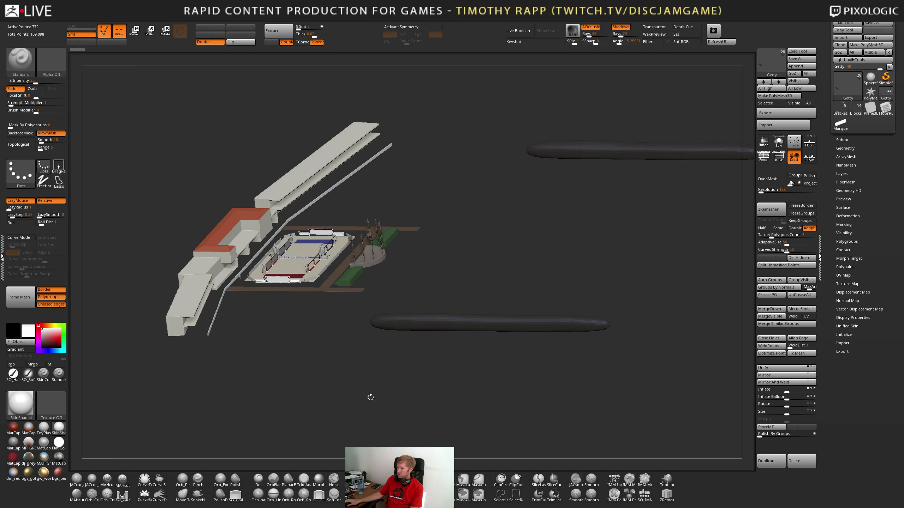
{"action": "left_click_drag", "start_coordinate": [419, 397], "coordinate": [482, 385]}
{"action": "left_click_drag", "start_coordinate": [15, 290], "coordinate": [96, 309]}
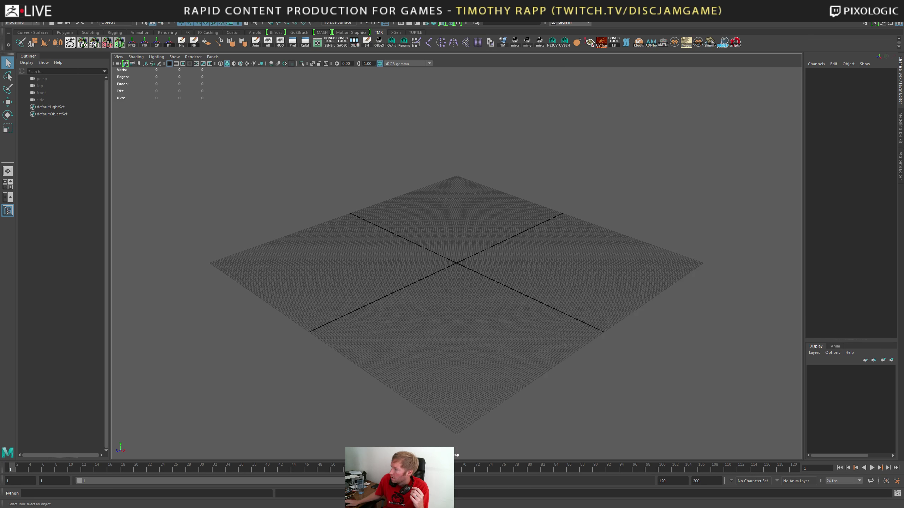
In Maya, set the project and open the beach blockout scene
{"action": "left_click", "coordinate": [7, 18]}
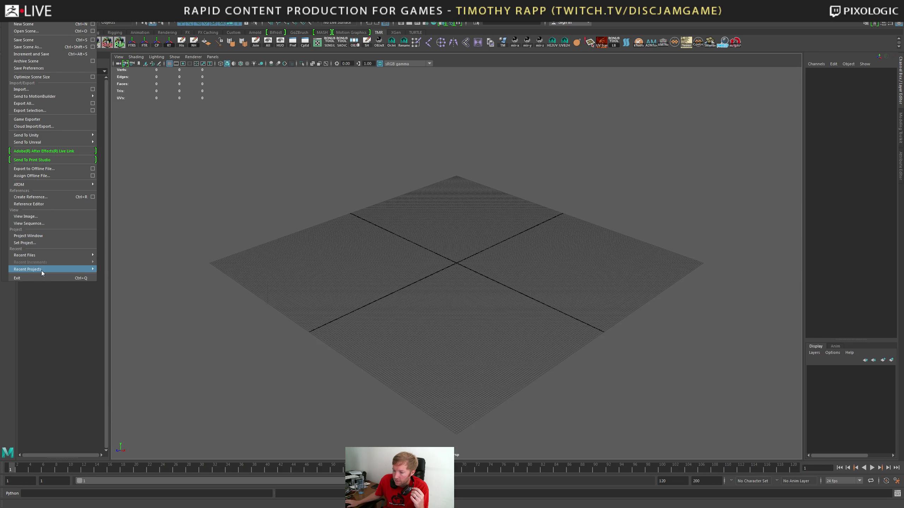
{"action": "left_click", "coordinate": [39, 244]}
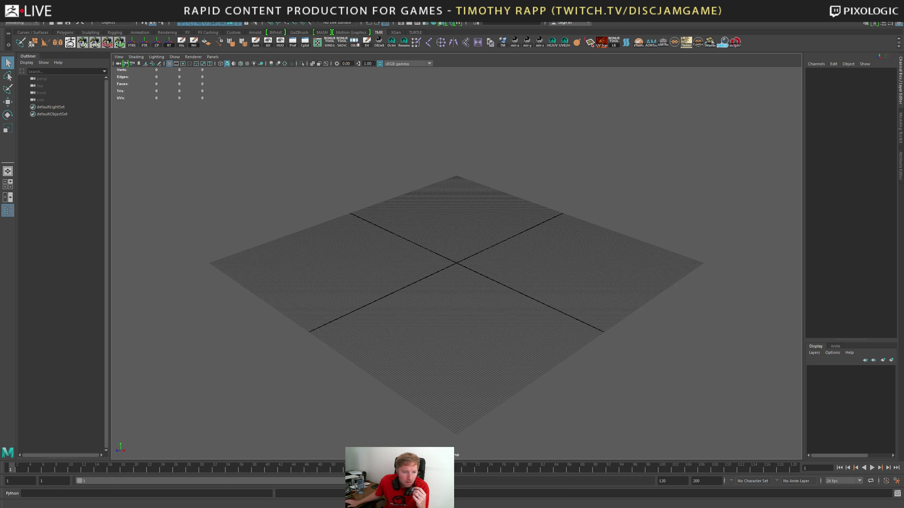
{"action": "left_click", "coordinate": [7, 14]}
{"action": "left_click", "coordinate": [26, 31]}
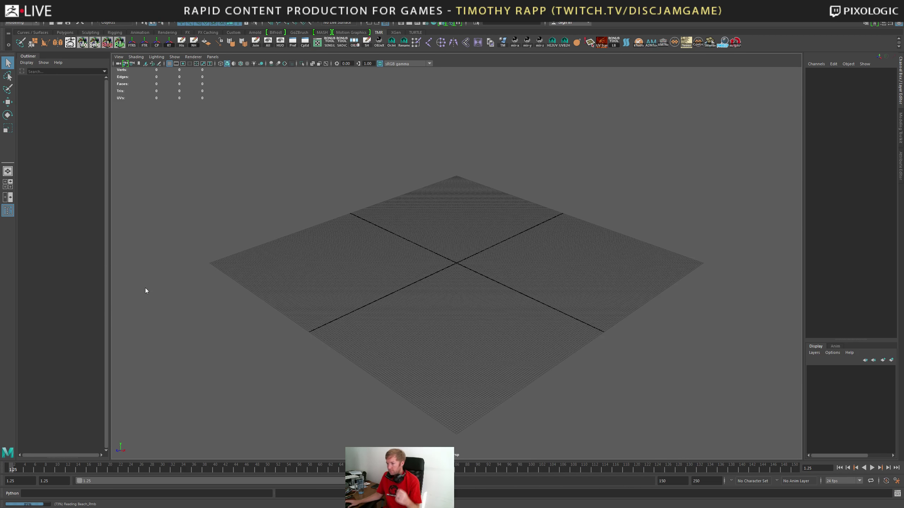
Inspect the two scoreboards at the ends of the court, selecting each one and locating it inside GRP_BEACH_BLOCKOUT
{"action": "left_click_drag", "start_coordinate": [322, 271], "coordinate": [327, 246], "text": "alt"}
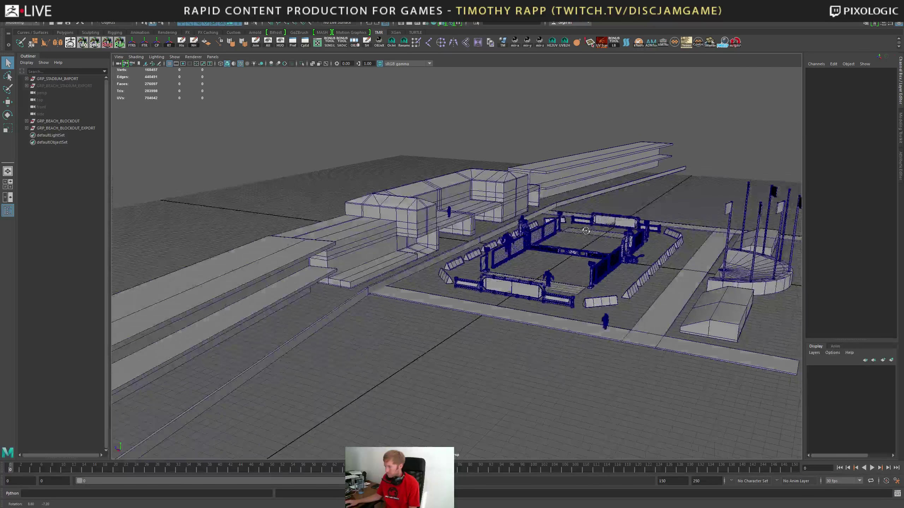
{"action": "right_click_drag", "start_coordinate": [498, 277], "coordinate": [700, 283], "text": "alt"}
{"action": "middle_click_drag", "start_coordinate": [700, 283], "coordinate": [503, 344], "text": "alt"}
{"action": "left_click", "coordinate": [503, 344]}
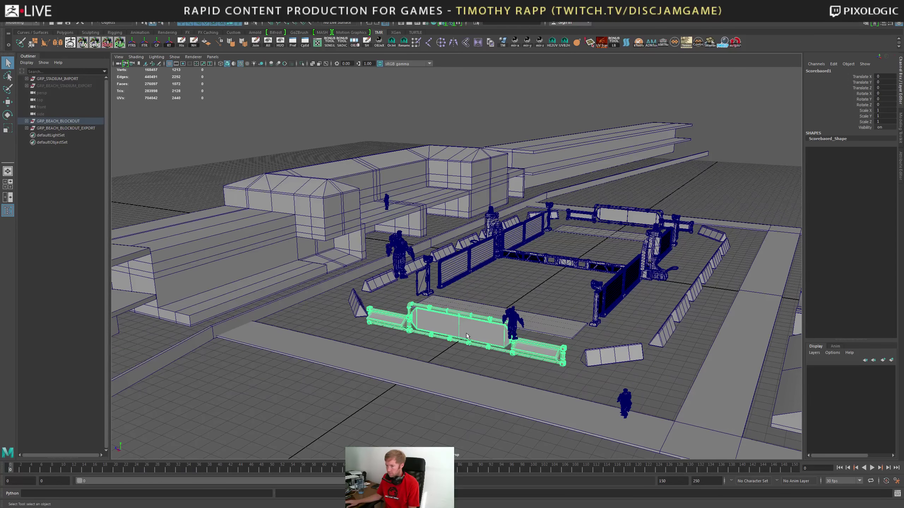
{"action": "key", "text": "f"}
{"action": "left_click", "coordinate": [66, 149]}
{"action": "key", "text": "f"}
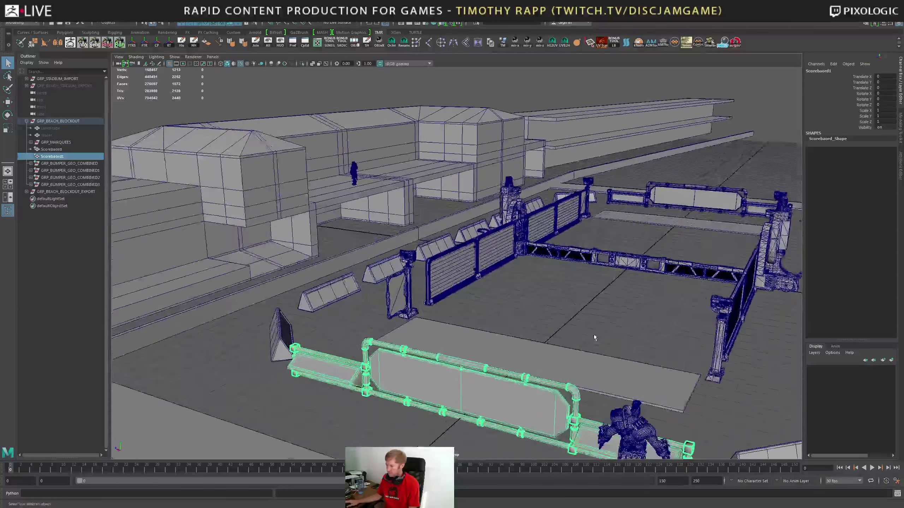
{"action": "right_click_drag", "start_coordinate": [629, 203], "coordinate": [560, 239], "text": "alt"}
{"action": "left_click_drag", "start_coordinate": [561, 240], "coordinate": [447, 263], "text": "alt"}
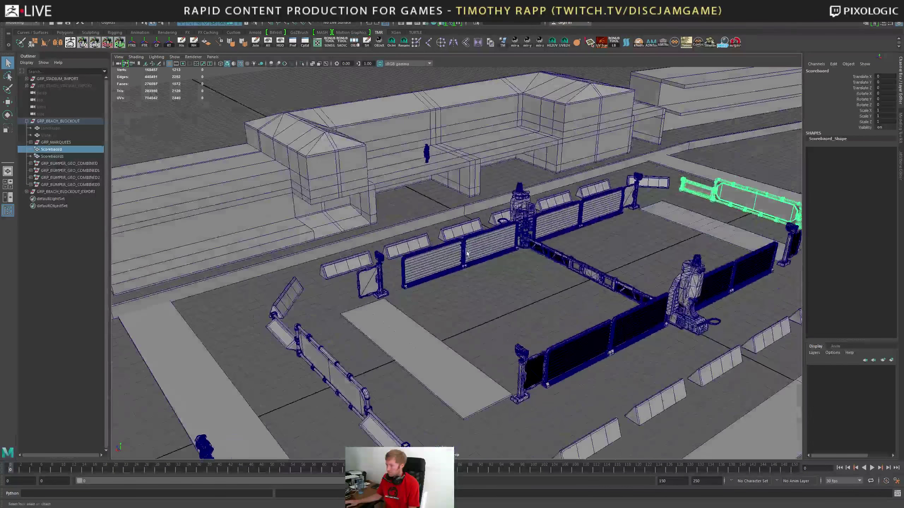
Inspect the court's side barriers by selecting a glass panel, its bumper group and the pylon at the barrier's end
{"action": "left_click", "coordinate": [446, 263]}
{"action": "left_click", "coordinate": [481, 247]}
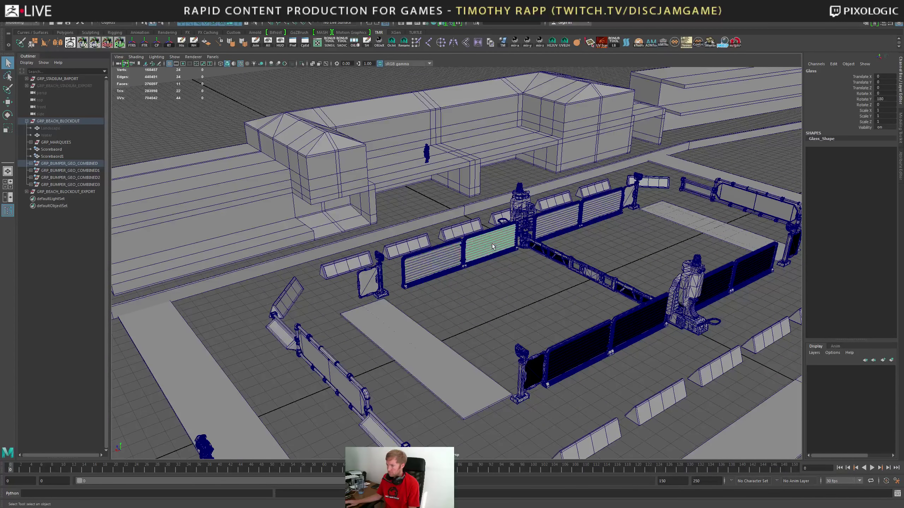
{"action": "left_click", "coordinate": [84, 164]}
{"action": "left_click_drag", "start_coordinate": [335, 292], "coordinate": [375, 276], "text": "alt"}
{"action": "left_click", "coordinate": [374, 276]}
Examine the whole beach blockout layout, including the court, surrounding buildings, paths and flagpole area
{"action": "right_click_drag", "start_coordinate": [452, 304], "coordinate": [426, 295], "text": "alt"}
{"action": "mouse_move", "coordinate": [427, 296]}
{"action": "left_mouse_down", "text": "alt"}
{"action": "mouse_move", "coordinate": [421, 307]}
{"action": "mouse_move", "coordinate": [433, 293]}
{"action": "left_mouse_up", "text": "alt"}
{"action": "middle_click_drag", "start_coordinate": [433, 292], "coordinate": [432, 290], "text": "alt"}
{"action": "left_click_drag", "start_coordinate": [431, 291], "coordinate": [452, 276], "text": "alt"}
{"action": "right_click_drag", "start_coordinate": [452, 276], "coordinate": [385, 273], "text": "alt"}
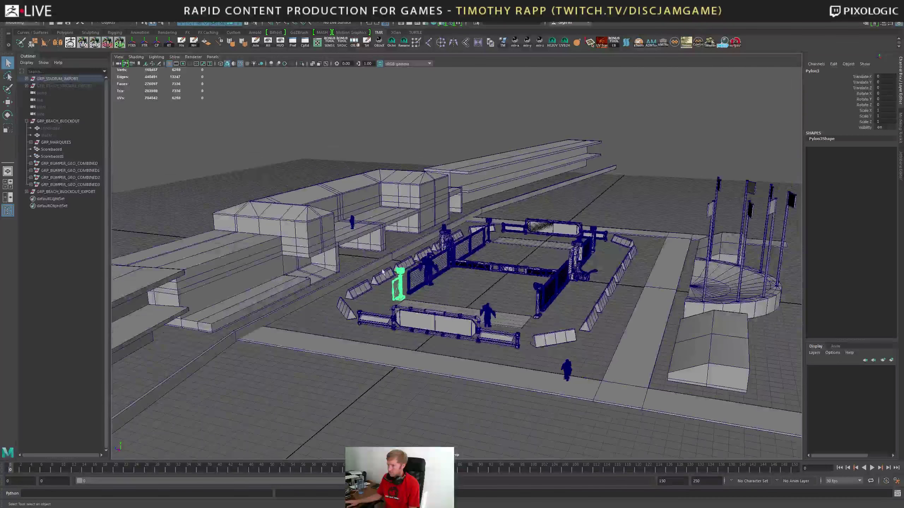
{"action": "right_click_drag", "start_coordinate": [714, 286], "coordinate": [544, 322], "text": "alt"}
{"action": "middle_click_drag", "start_coordinate": [544, 322], "coordinate": [489, 321], "text": "alt"}
{"action": "scroll", "coordinate": [489, 321], "scroll_direction": "down", "scroll_amount": 2}
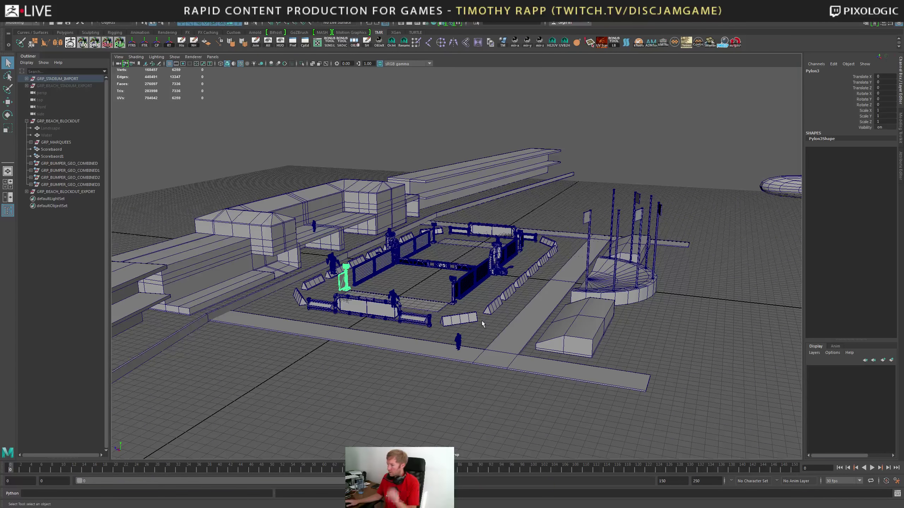
{"action": "left_click_drag", "start_coordinate": [490, 239], "coordinate": [492, 259], "text": "alt"}
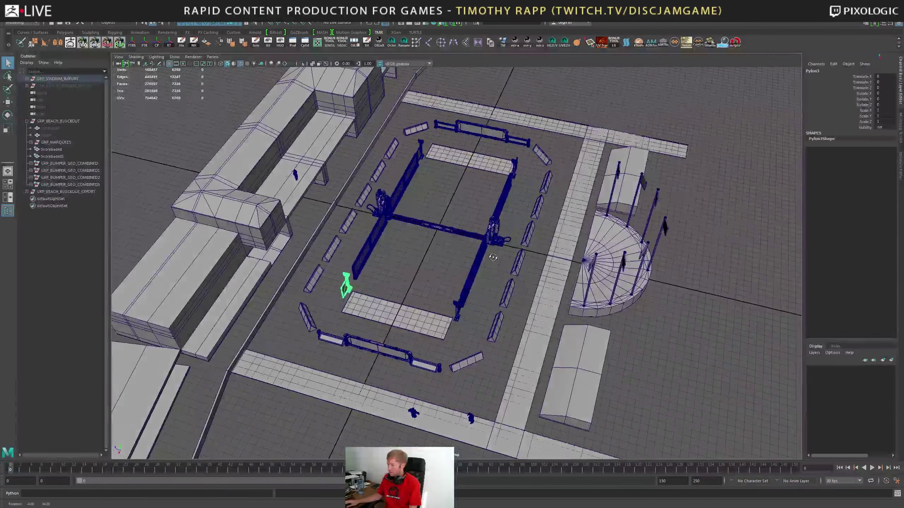
Switch to ZBrush and view the court and surrounding blockout from above and at an angle
{"action": "key", "text": "alt+Tab"}
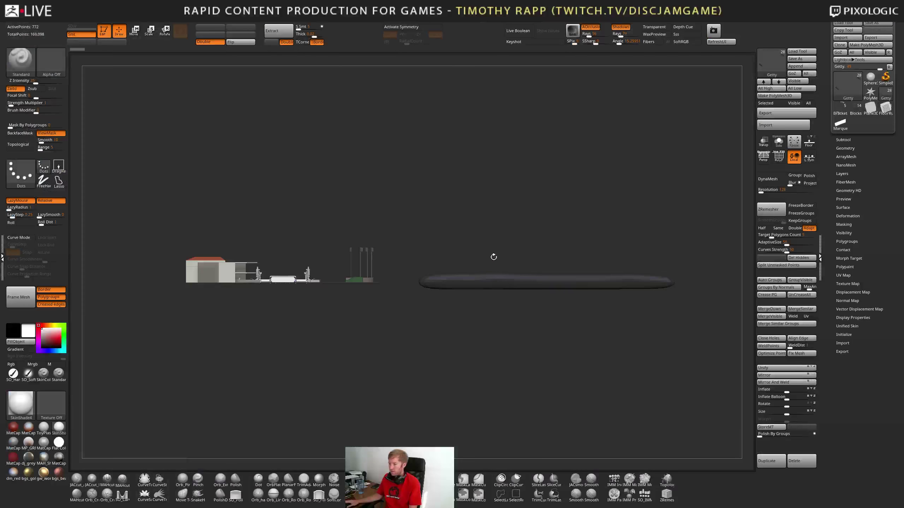
{"action": "mouse_move", "coordinate": [484, 214]}
{"action": "left_mouse_down"}
{"action": "mouse_move", "coordinate": [481, 269]}
{"action": "mouse_move", "coordinate": [506, 278]}
{"action": "mouse_move", "coordinate": [583, 274]}
{"action": "left_mouse_up"}
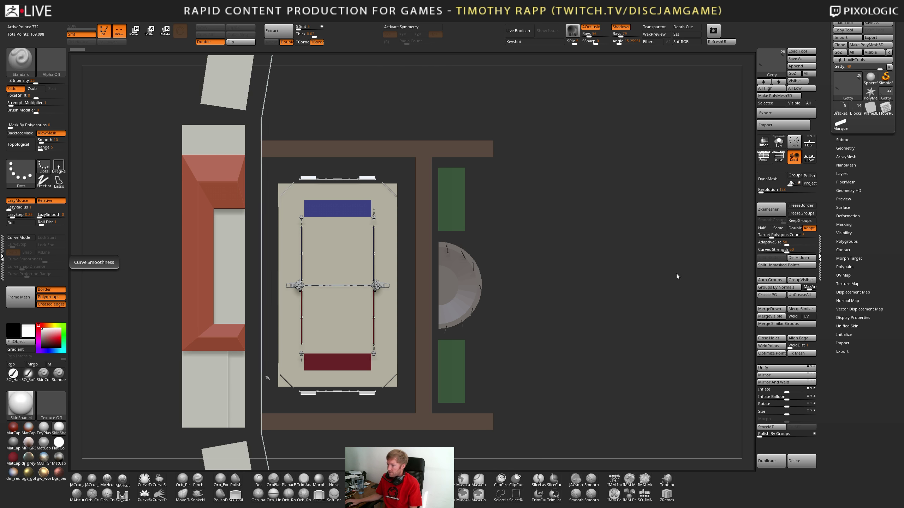
{"action": "left_click_drag", "start_coordinate": [676, 277], "coordinate": [645, 272]}
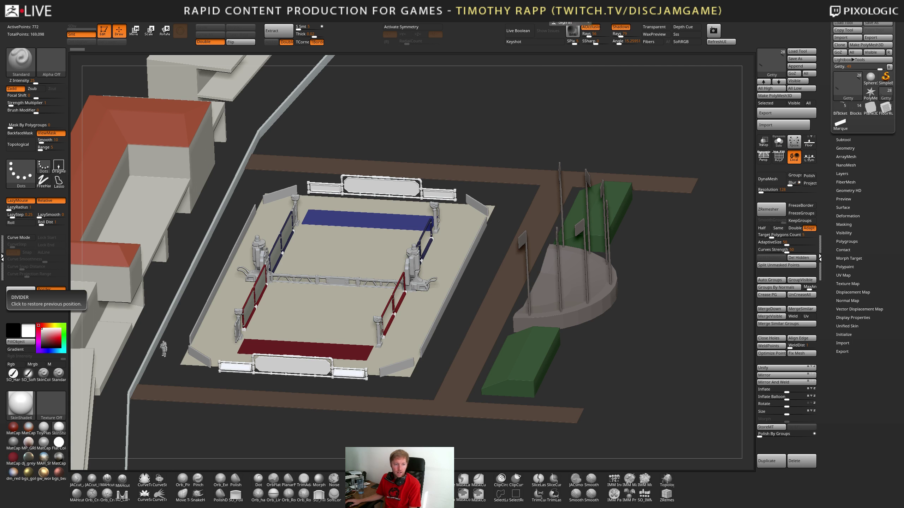
Return to Maya, select the Marquee12 barrier beside the court and reveal it inside its GRP_MARQUEES group
{"action": "key", "text": "alt+Tab"}
{"action": "right_click_drag", "start_coordinate": [409, 313], "coordinate": [521, 348], "text": "alt"}
{"action": "left_click", "coordinate": [521, 348]}
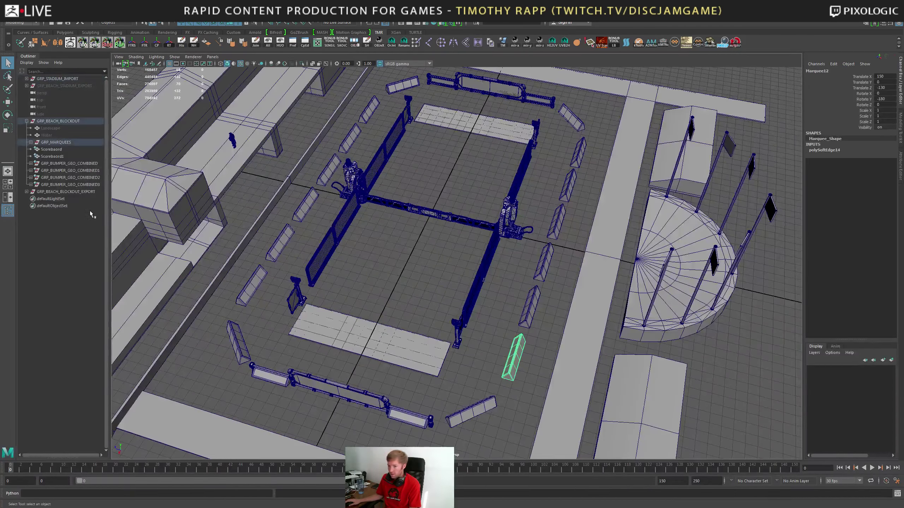
{"action": "key", "text": "f"}
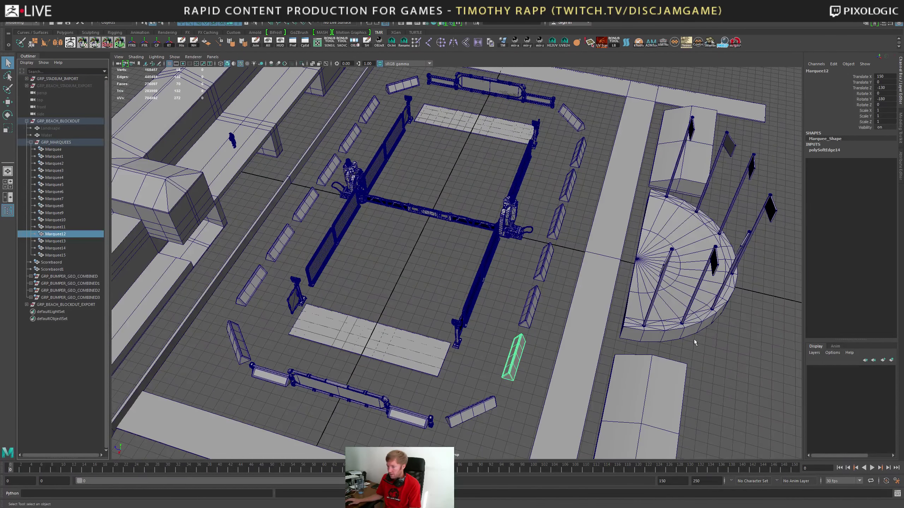
{"action": "left_click_drag", "start_coordinate": [694, 341], "coordinate": [639, 330], "text": "alt"}
Compare the blockout in ZBrush from a higher angle, then return to the Maya scene
{"action": "key", "text": "alt+Tab"}
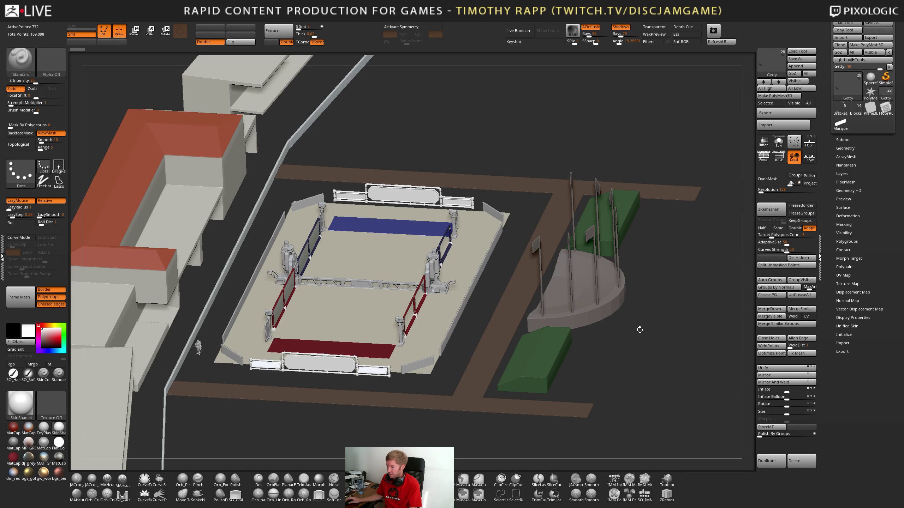
{"action": "left_click_drag", "start_coordinate": [653, 356], "coordinate": [699, 327], "text": "alt"}
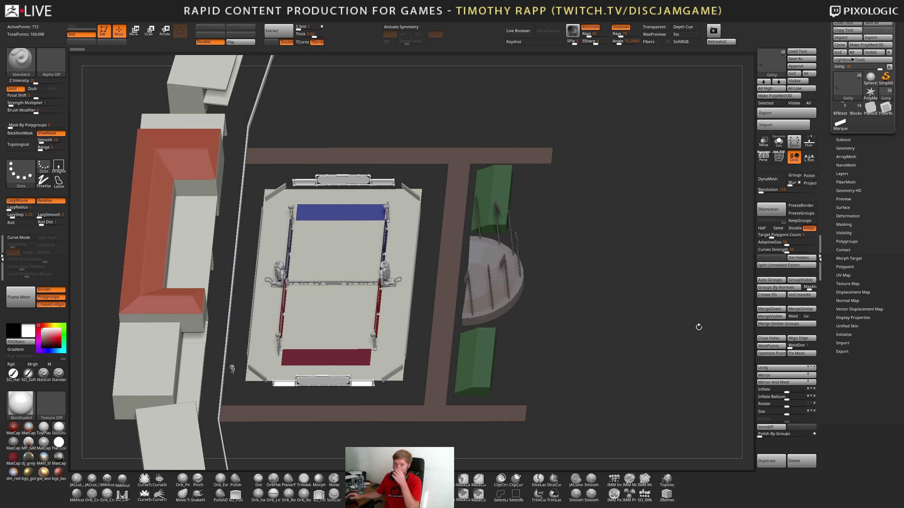
{"action": "key", "text": "alt+Tab"}
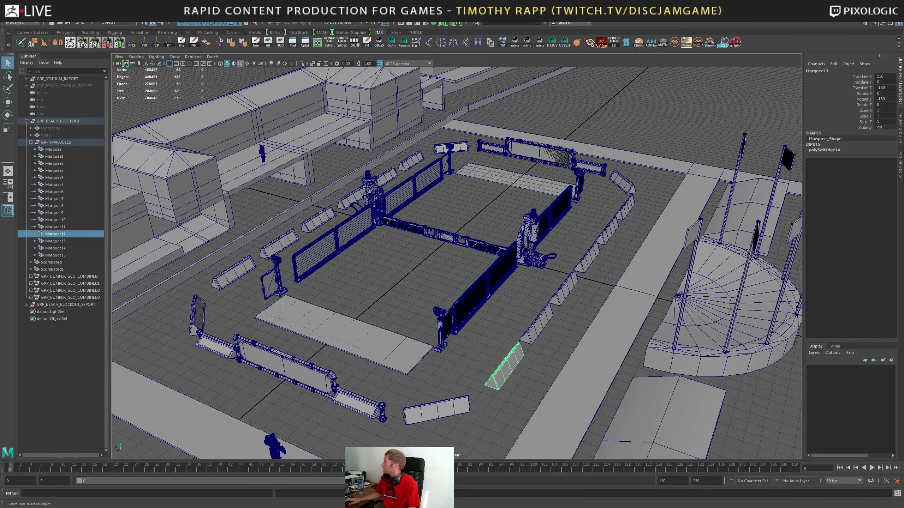
Switch to the ZBrushCentral thread on the 2017 ZBrush Live Sculpt-Off winners and read down to the Hard Surface champion's credit
{"action": "left_click_drag", "start_coordinate": [902, 239], "coordinate": [499, 3]}
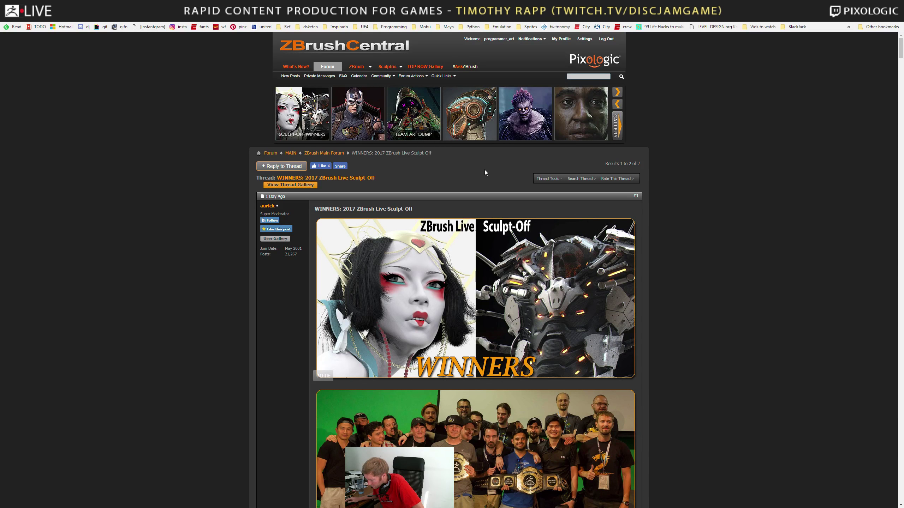
{"action": "scroll", "coordinate": [485, 172], "scroll_direction": "down", "scroll_amount": 3}
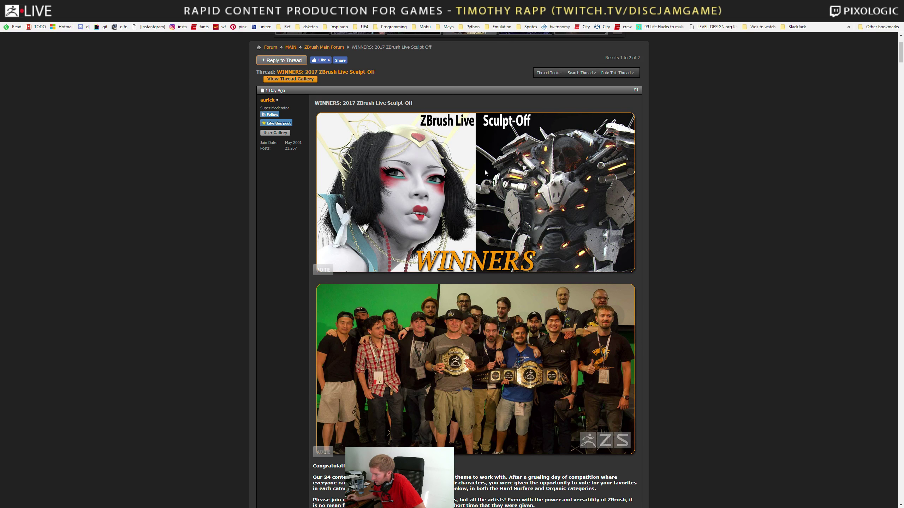
{"action": "scroll", "coordinate": [484, 168], "scroll_direction": "down", "scroll_amount": 6}
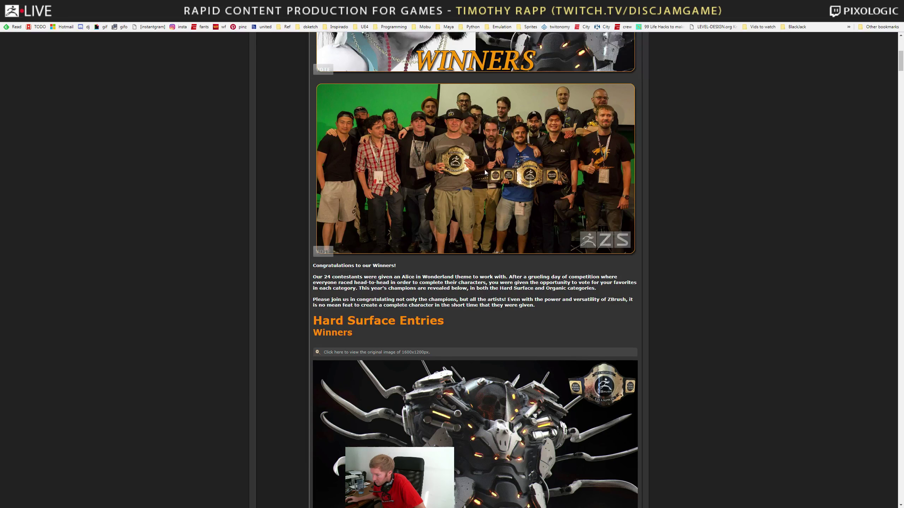
{"action": "scroll", "coordinate": [484, 169], "scroll_direction": "down", "scroll_amount": 6}
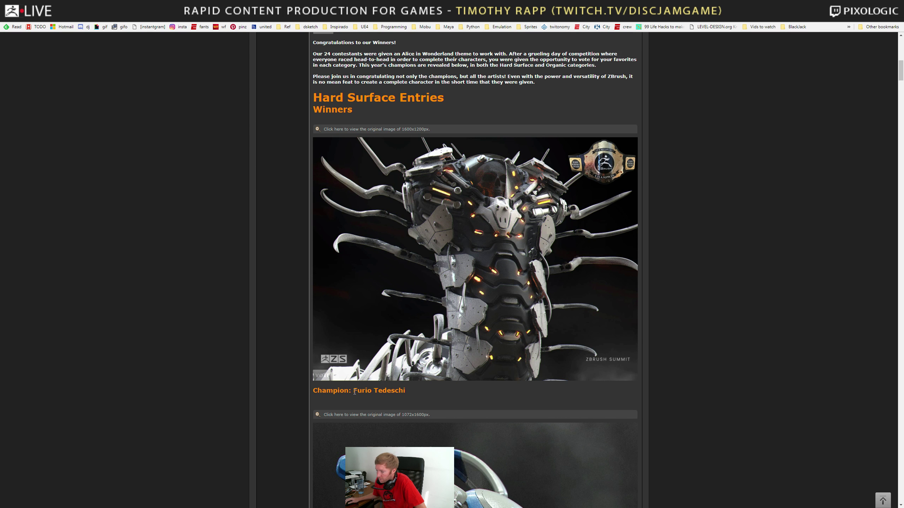
{"action": "left_click_drag", "start_coordinate": [354, 392], "coordinate": [405, 391]}
{"action": "triple_click", "coordinate": [405, 391]}
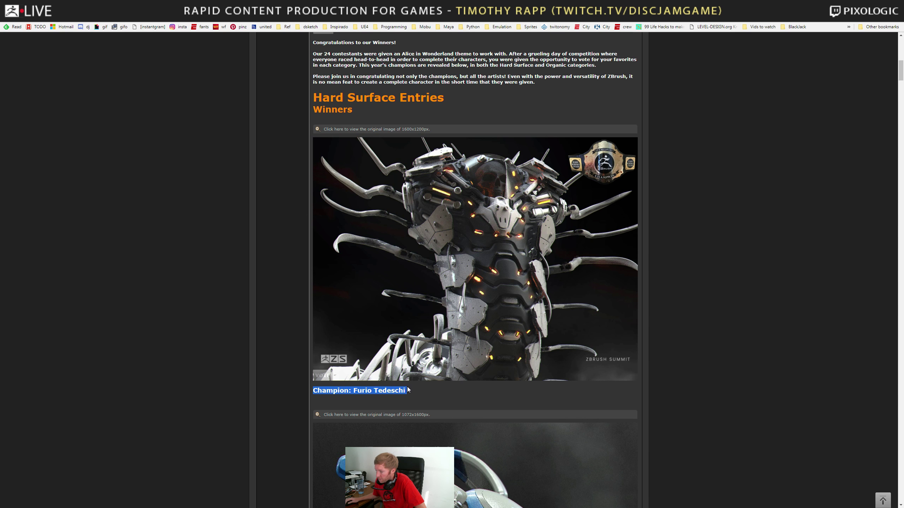
{"action": "left_click", "coordinate": [407, 389]}
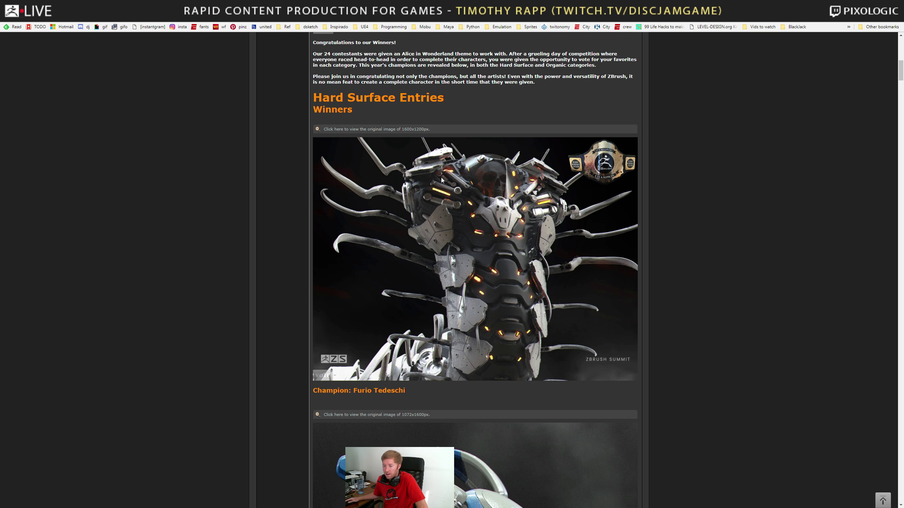
Examine the Hard Surface champion's artwork and the second-place robot rabbit, comparing the winning entries
{"action": "scroll", "coordinate": [441, 178], "scroll_direction": "down", "scroll_amount": 1}
{"action": "scroll", "coordinate": [441, 177], "scroll_direction": "down", "scroll_amount": 2}
{"action": "scroll", "coordinate": [441, 178], "scroll_direction": "up", "scroll_amount": 3}
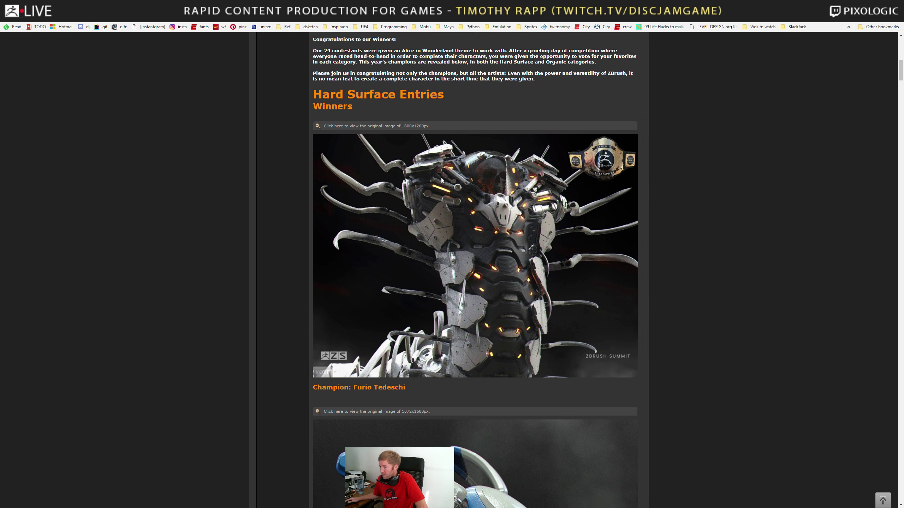
{"action": "scroll", "coordinate": [442, 180], "scroll_direction": "down", "scroll_amount": 4}
{"action": "scroll", "coordinate": [442, 179], "scroll_direction": "down", "scroll_amount": 4}
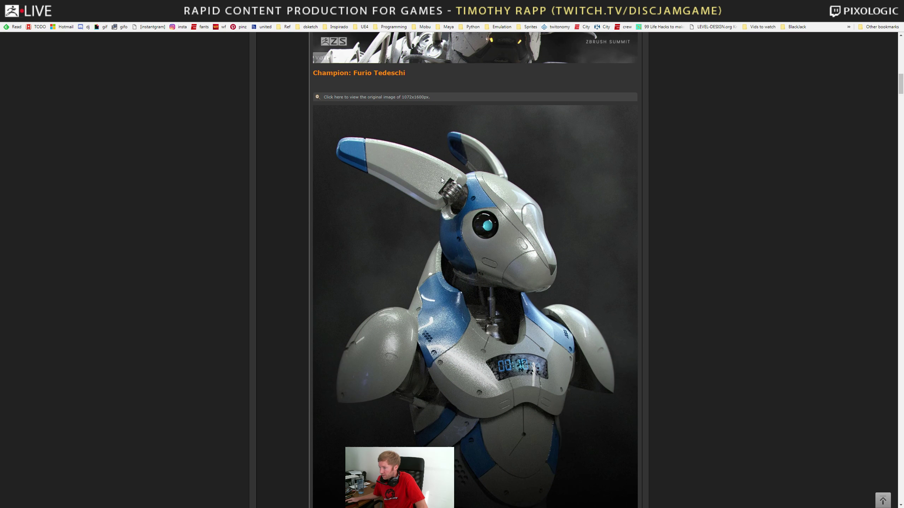
{"action": "scroll", "coordinate": [441, 177], "scroll_direction": "down", "scroll_amount": 9}
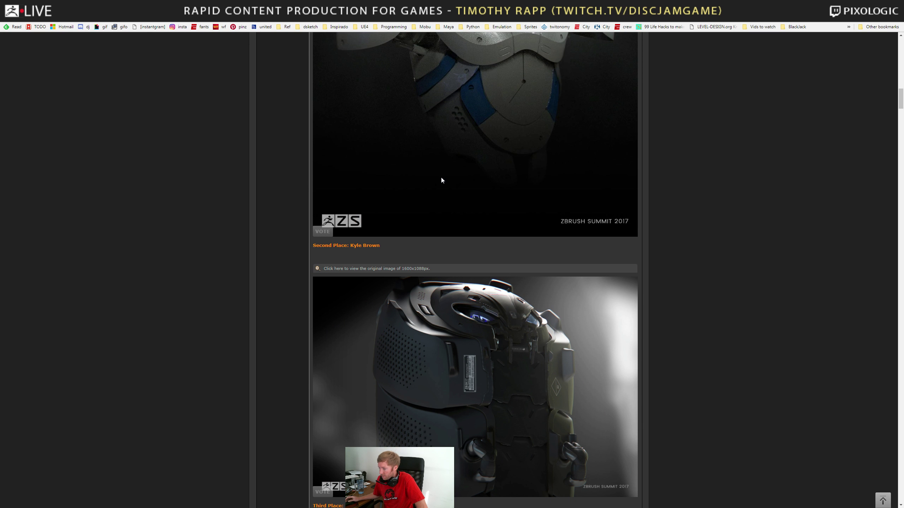
{"action": "scroll", "coordinate": [441, 179], "scroll_direction": "up", "scroll_amount": 9}
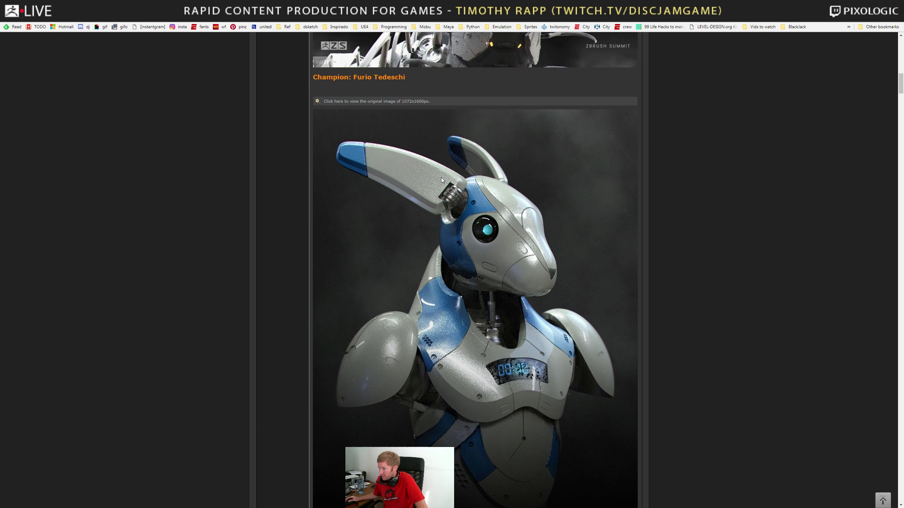
{"action": "scroll", "coordinate": [441, 179], "scroll_direction": "up", "scroll_amount": 8}
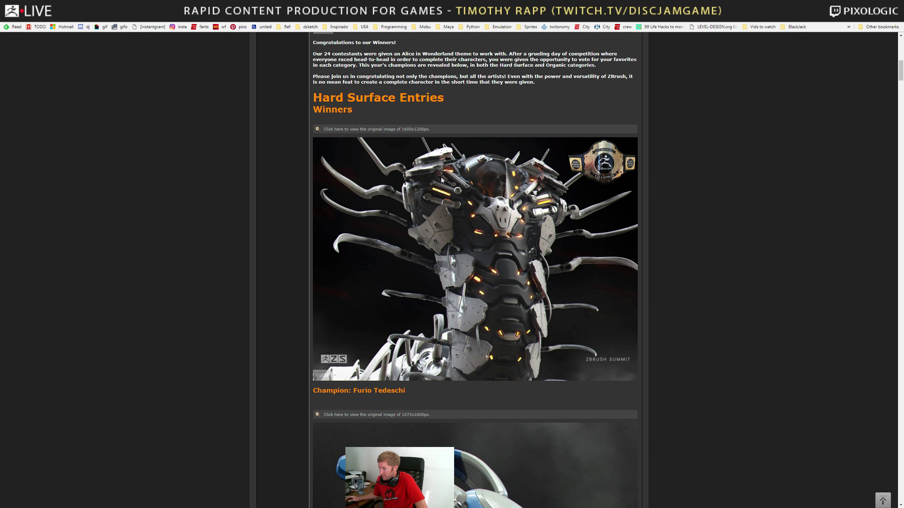
Browse the Hard Surface winners and runners-up down to the robot Mad Hatter entry
{"action": "scroll", "coordinate": [441, 180], "scroll_direction": "down", "scroll_amount": 6}
{"action": "scroll", "coordinate": [441, 180], "scroll_direction": "down", "scroll_amount": 12}
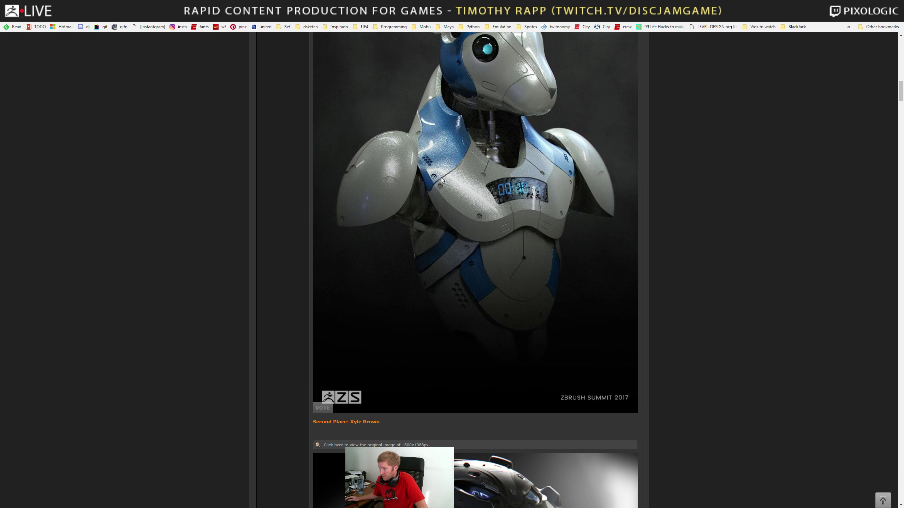
{"action": "scroll", "coordinate": [441, 179], "scroll_direction": "down", "scroll_amount": 5}
{"action": "scroll", "coordinate": [442, 179], "scroll_direction": "down", "scroll_amount": 12}
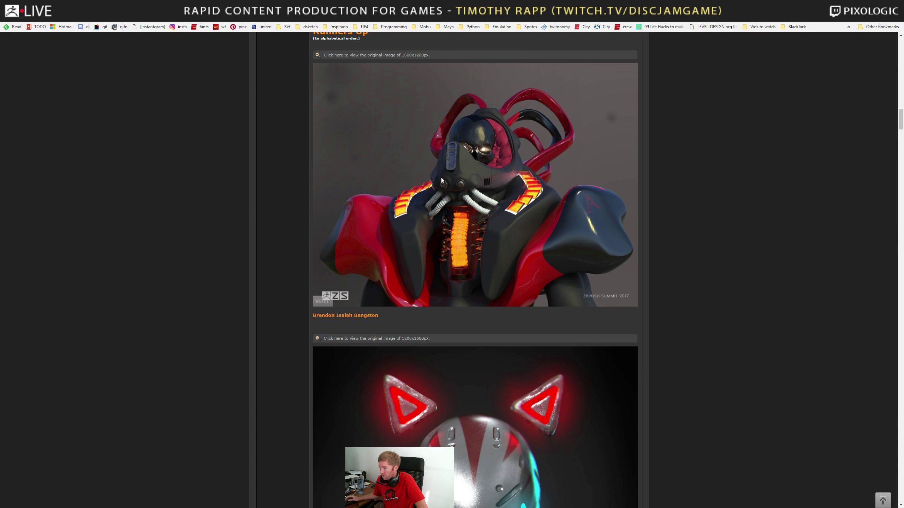
{"action": "scroll", "coordinate": [441, 179], "scroll_direction": "down", "scroll_amount": 15}
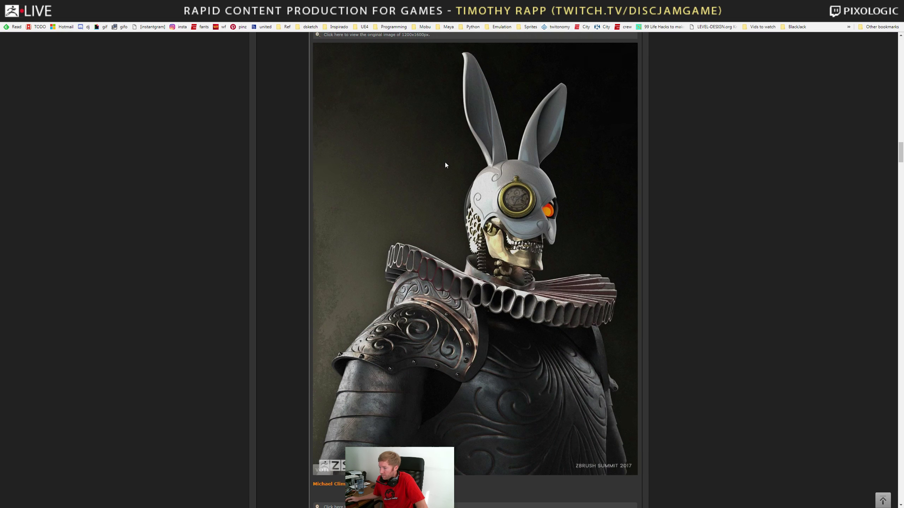
{"action": "scroll", "coordinate": [445, 164], "scroll_direction": "down", "scroll_amount": 15}
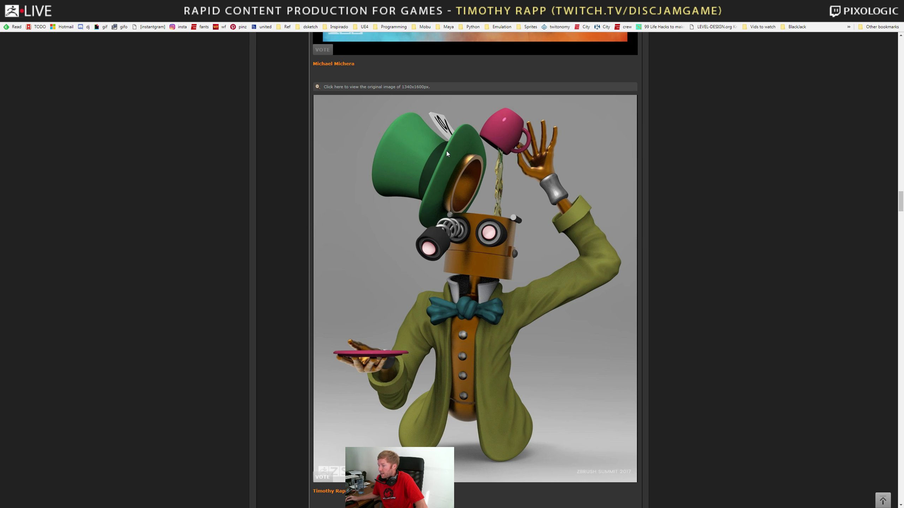
View the remaining Hard Surface runners-up after the Mad Hatter, down to the start of the Organic Entries
{"action": "scroll", "coordinate": [446, 151], "scroll_direction": "down", "scroll_amount": 12}
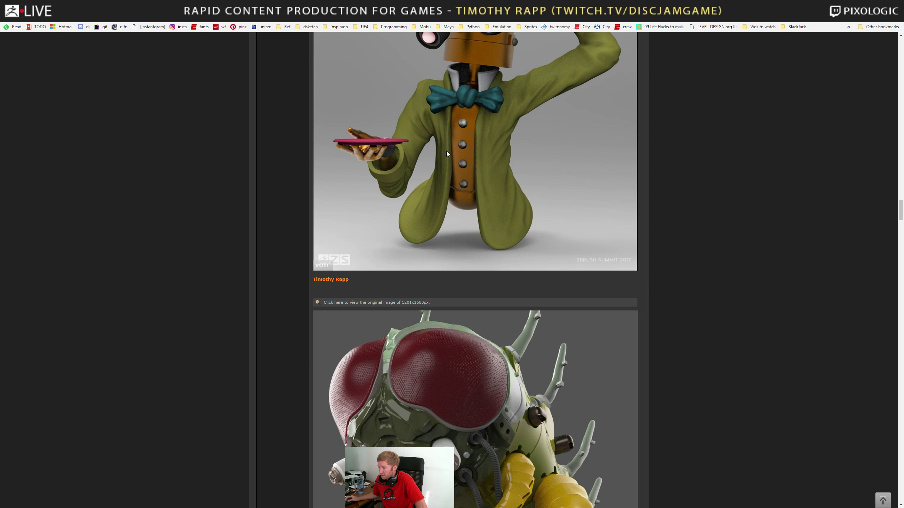
{"action": "scroll", "coordinate": [446, 139], "scroll_direction": "down", "scroll_amount": 6}
{"action": "scroll", "coordinate": [446, 140], "scroll_direction": "down", "scroll_amount": 6}
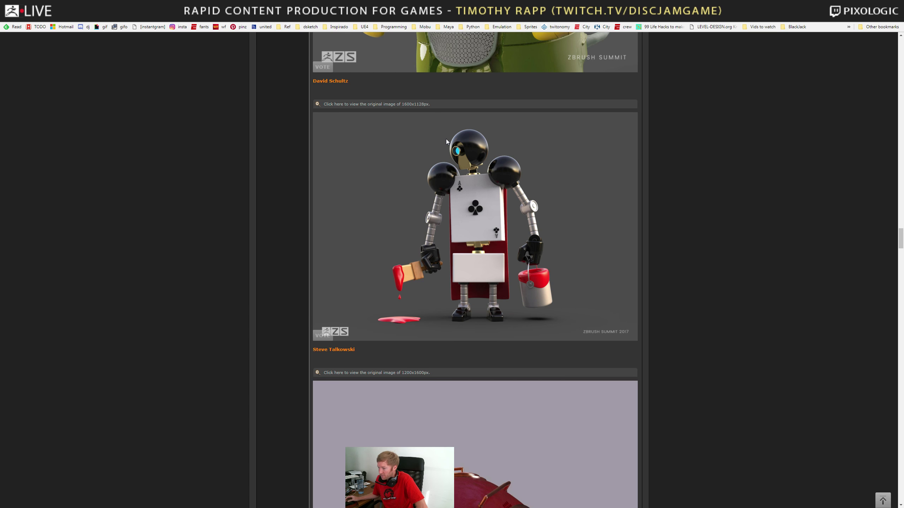
{"action": "scroll", "coordinate": [447, 139], "scroll_direction": "down", "scroll_amount": 12}
{"action": "scroll", "coordinate": [446, 139], "scroll_direction": "down", "scroll_amount": 2}
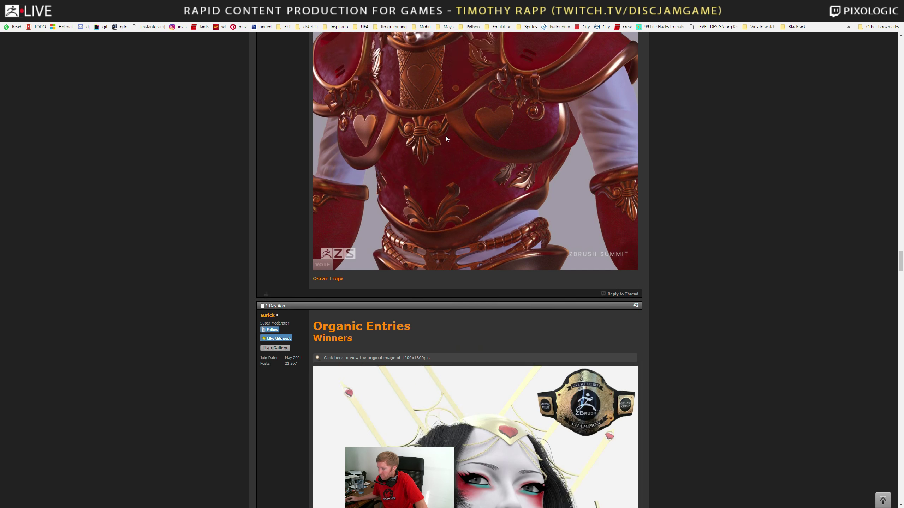
Go back through the Hard Surface entries, revisiting the Mad Hatter and other runners-up, up to the champion's artwork
{"action": "scroll", "coordinate": [446, 139], "scroll_direction": "up", "scroll_amount": 12}
{"action": "scroll", "coordinate": [446, 136], "scroll_direction": "up", "scroll_amount": 15}
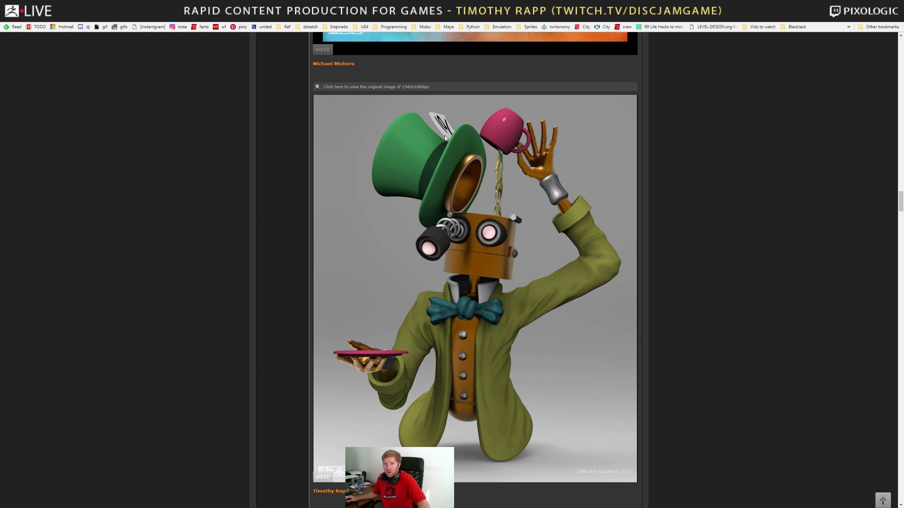
{"action": "scroll", "coordinate": [445, 135], "scroll_direction": "up", "scroll_amount": 12}
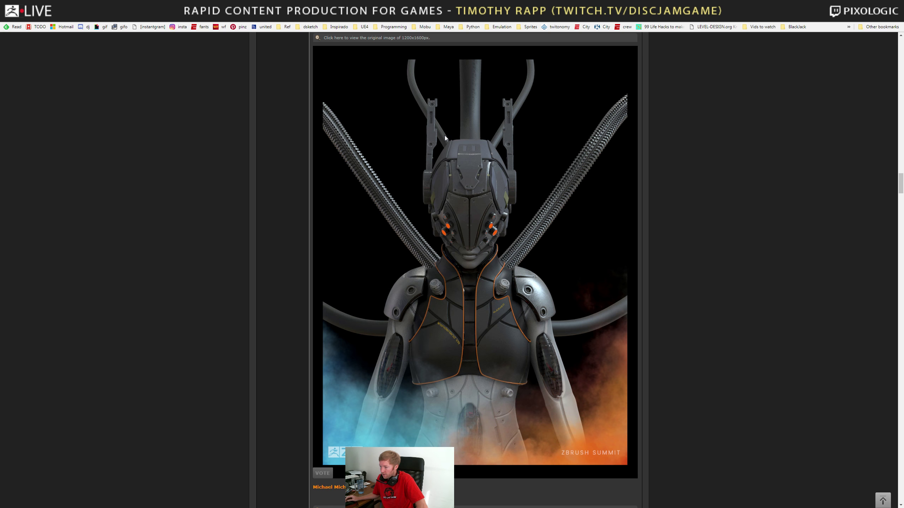
{"action": "scroll", "coordinate": [445, 136], "scroll_direction": "up", "scroll_amount": 9}
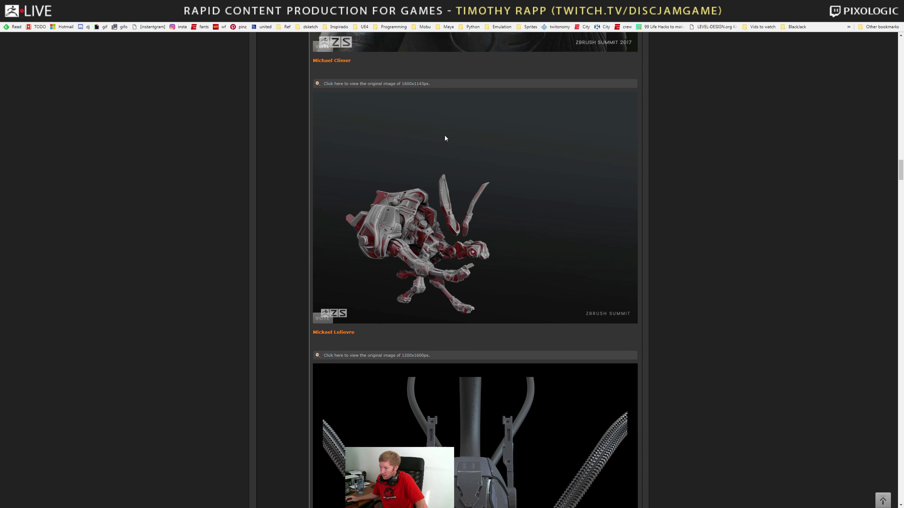
{"action": "scroll", "coordinate": [444, 138], "scroll_direction": "up", "scroll_amount": 1}
{"action": "scroll", "coordinate": [444, 138], "scroll_direction": "up", "scroll_amount": 14}
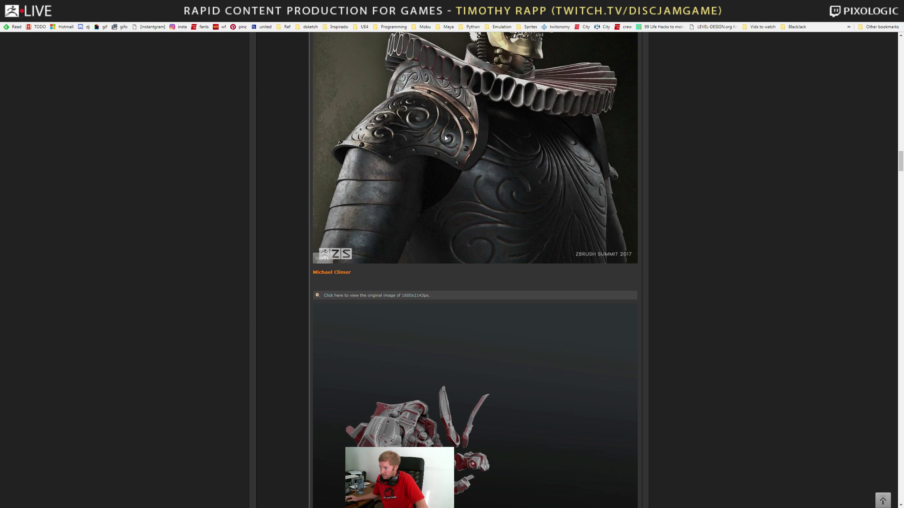
{"action": "scroll", "coordinate": [445, 138], "scroll_direction": "up", "scroll_amount": 15}
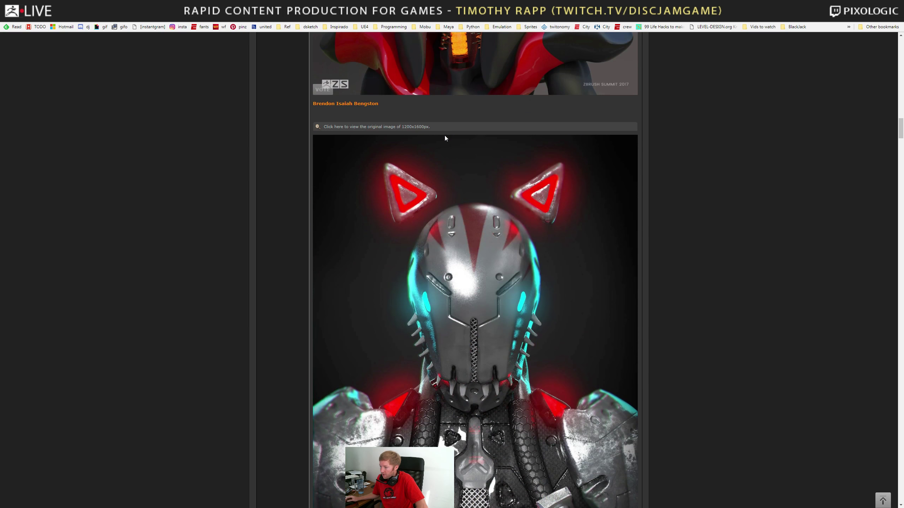
{"action": "scroll", "coordinate": [444, 135], "scroll_direction": "up", "scroll_amount": 15}
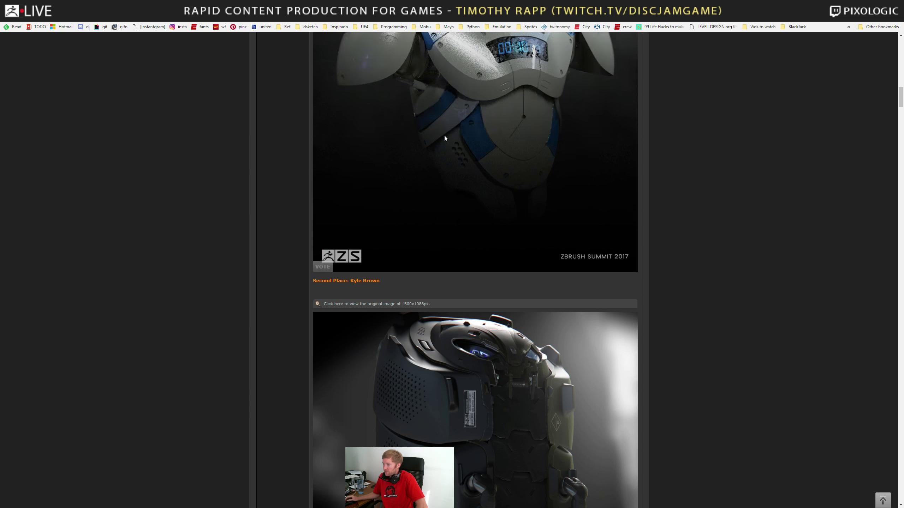
{"action": "scroll", "coordinate": [444, 135], "scroll_direction": "up", "scroll_amount": 3}
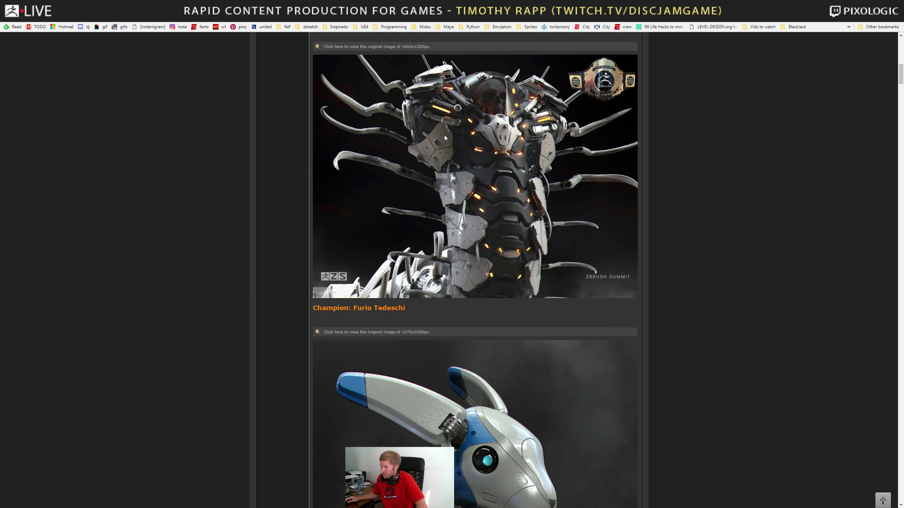
Go through the Hard Surface entries again from the champion down and examine the full robot Mad Hatter image
{"action": "scroll", "coordinate": [444, 137], "scroll_direction": "down", "scroll_amount": 19}
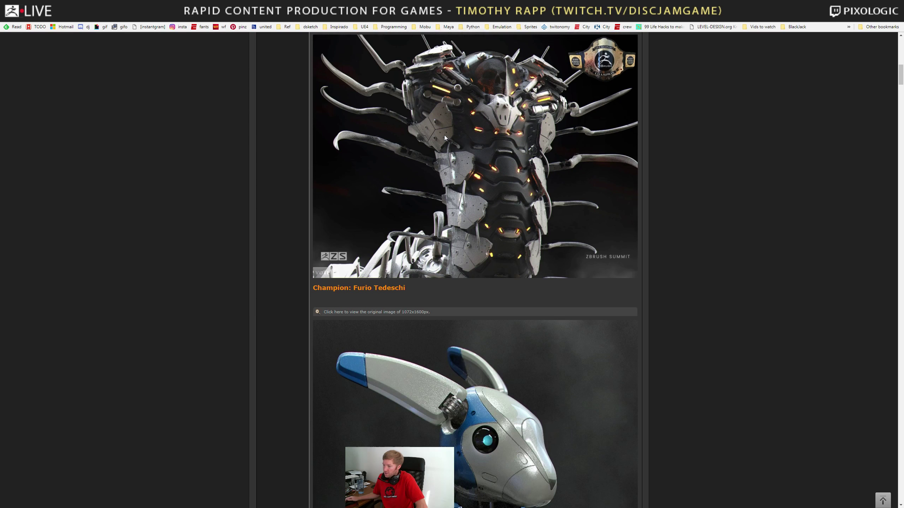
{"action": "scroll", "coordinate": [445, 136], "scroll_direction": "down", "scroll_amount": 19}
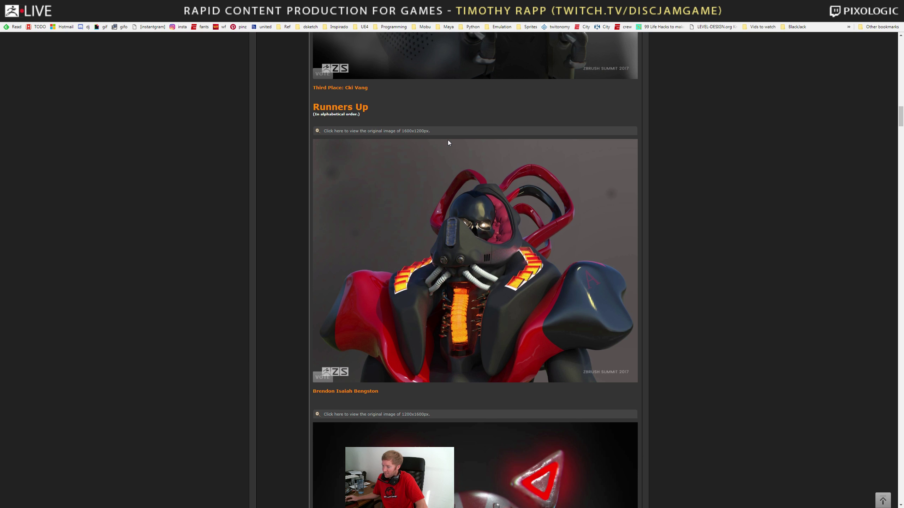
{"action": "scroll", "coordinate": [451, 139], "scroll_direction": "down", "scroll_amount": 20}
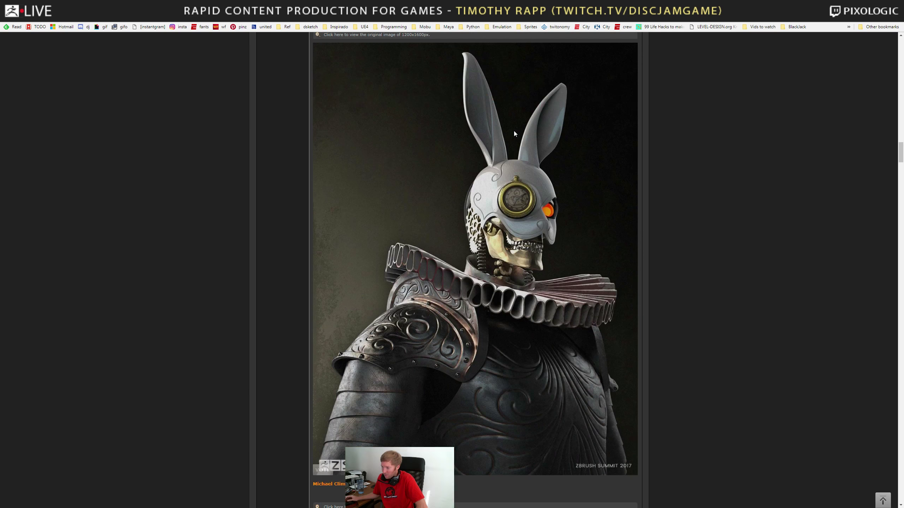
{"action": "scroll", "coordinate": [511, 137], "scroll_direction": "down", "scroll_amount": 12}
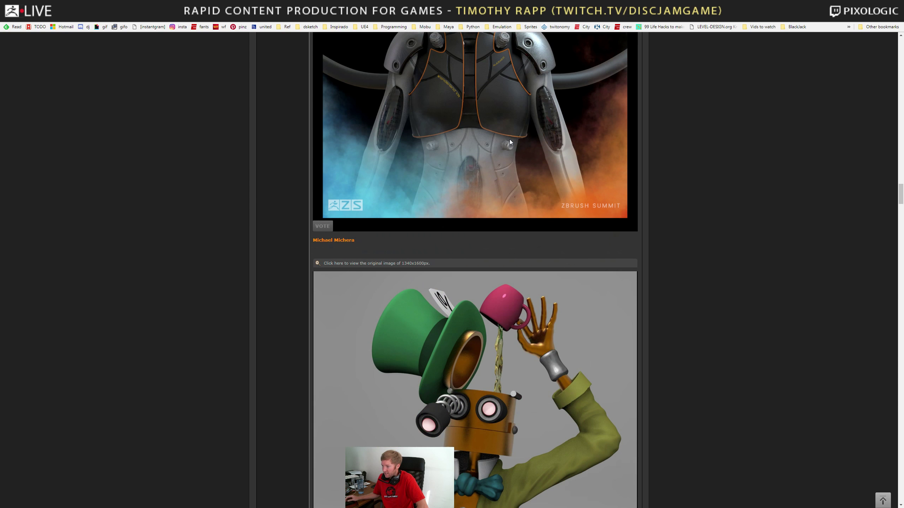
{"action": "scroll", "coordinate": [510, 139], "scroll_direction": "up", "scroll_amount": 3}
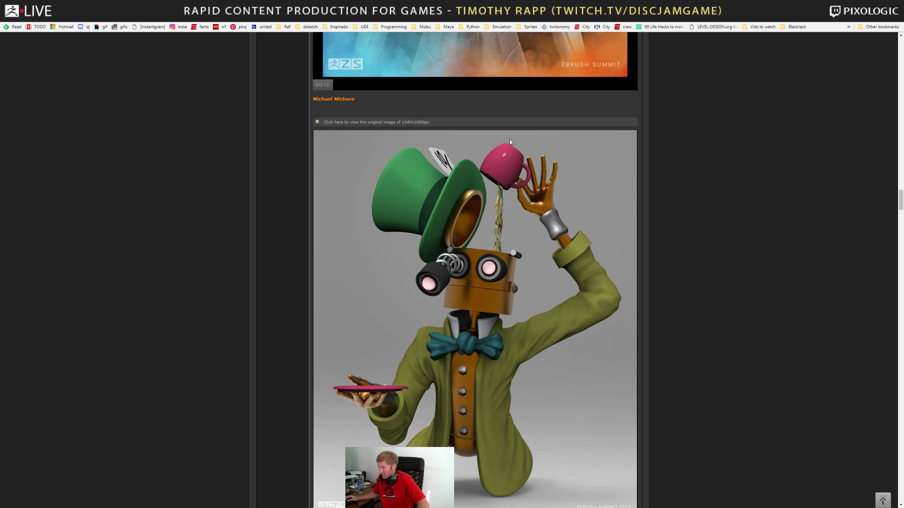
{"action": "scroll", "coordinate": [510, 141], "scroll_direction": "down", "scroll_amount": 1}
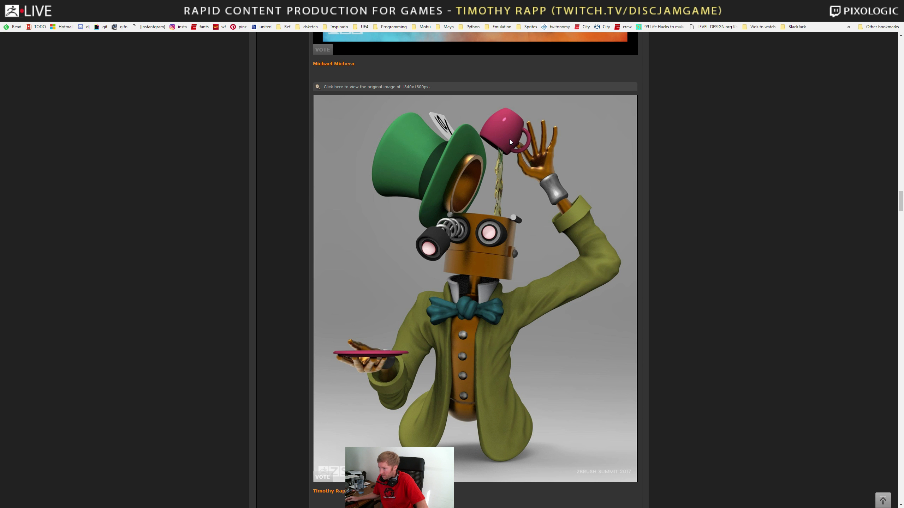
{"action": "scroll", "coordinate": [510, 142], "scroll_direction": "down", "scroll_amount": 3}
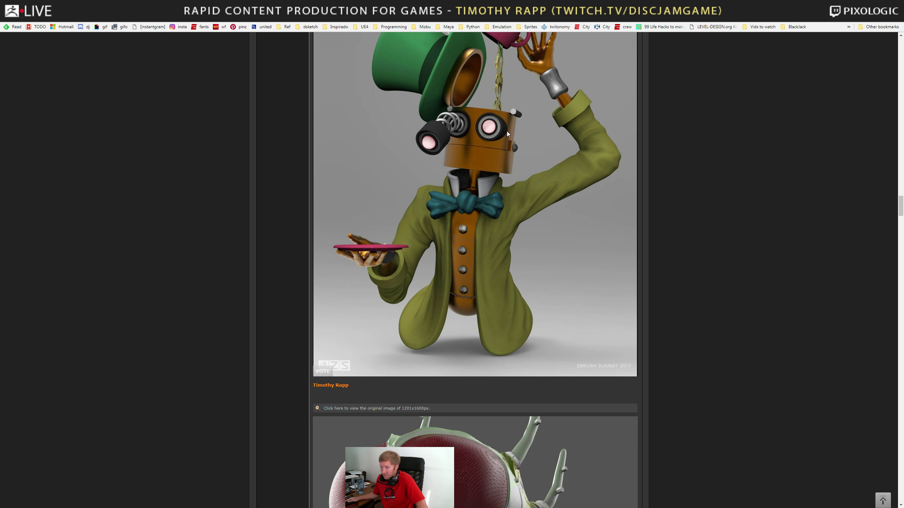
Examine the mechanical caterpillar and the red armoured Queen of Hearts at the end of the Hard Surface runners-up
{"action": "scroll", "coordinate": [503, 127], "scroll_direction": "down", "scroll_amount": 6}
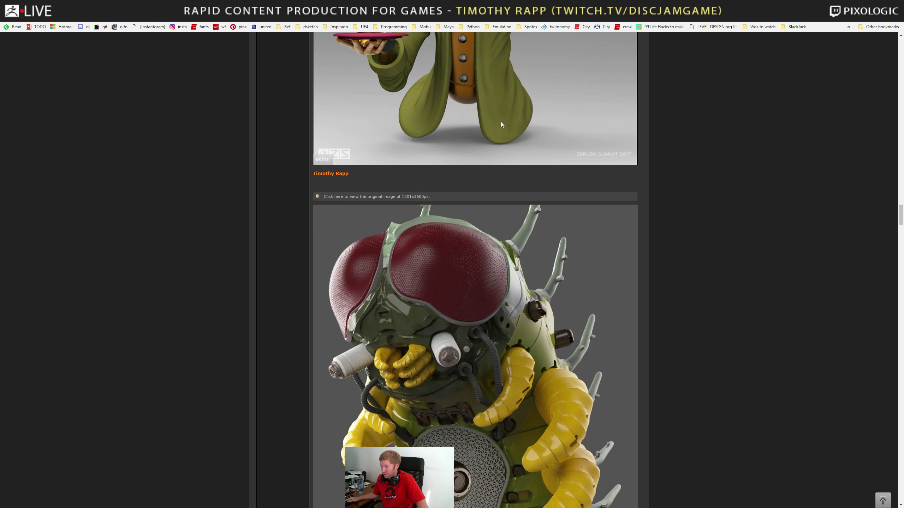
{"action": "scroll", "coordinate": [501, 124], "scroll_direction": "down", "scroll_amount": 5}
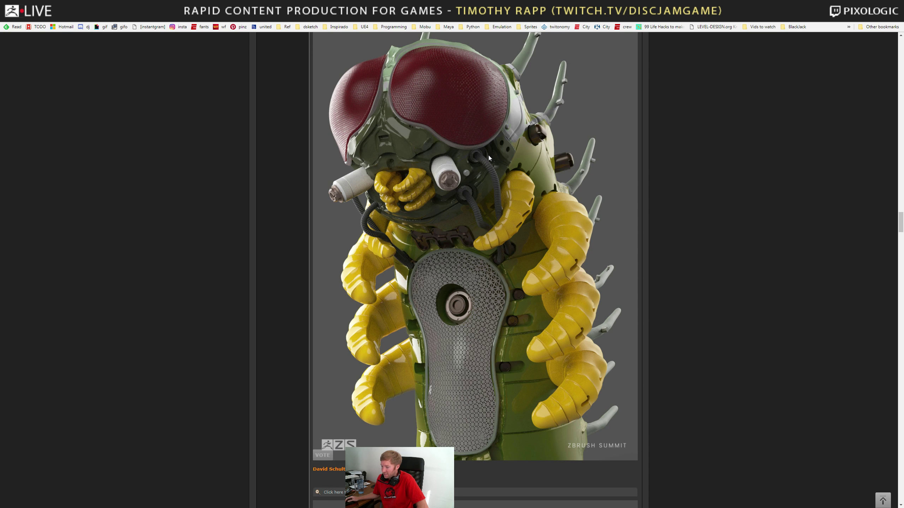
{"action": "scroll", "coordinate": [489, 156], "scroll_direction": "up", "scroll_amount": 1}
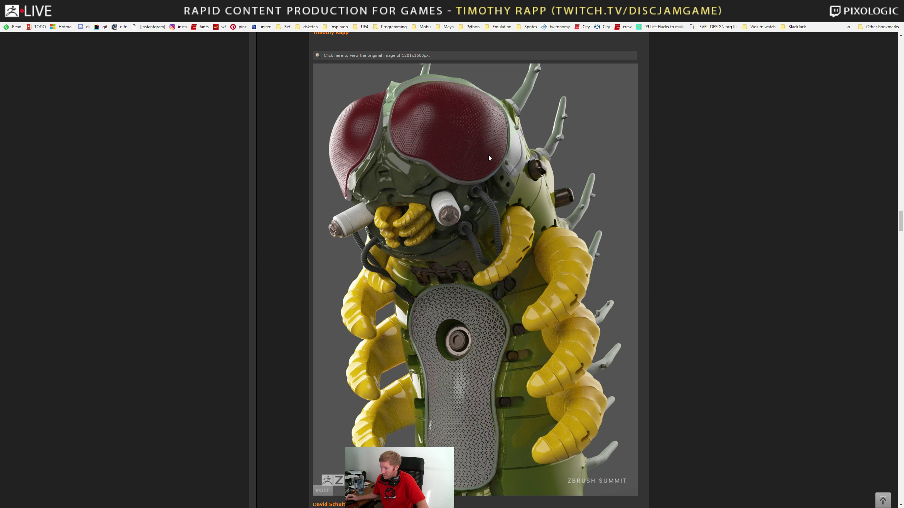
{"action": "scroll", "coordinate": [489, 156], "scroll_direction": "down", "scroll_amount": 20}
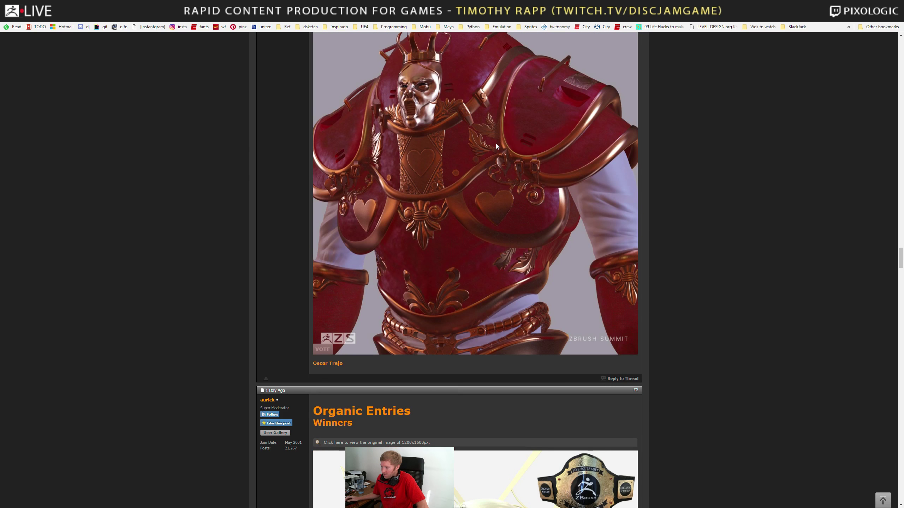
{"action": "scroll", "coordinate": [496, 145], "scroll_direction": "down", "scroll_amount": 7}
{"action": "scroll", "coordinate": [497, 146], "scroll_direction": "up", "scroll_amount": 11}
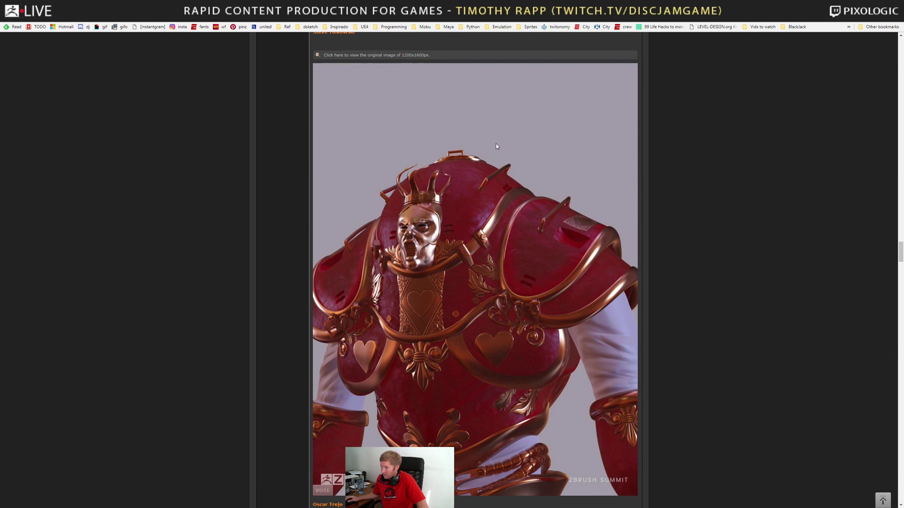
Move on to the Organic Entries and examine the champion's portrait down to the artist credit
{"action": "scroll", "coordinate": [497, 146], "scroll_direction": "down", "scroll_amount": 12}
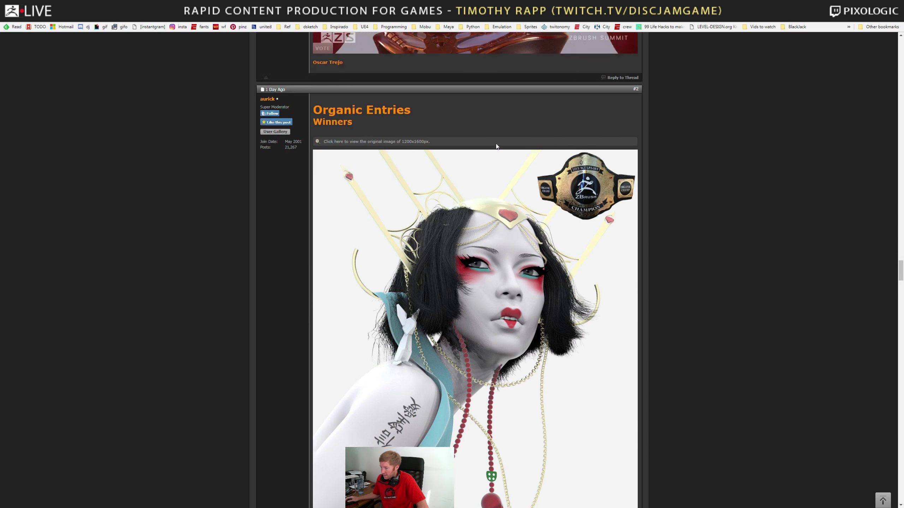
{"action": "scroll", "coordinate": [497, 145], "scroll_direction": "down", "scroll_amount": 3}
{"action": "scroll", "coordinate": [497, 145], "scroll_direction": "down", "scroll_amount": 2}
{"action": "scroll", "coordinate": [496, 146], "scroll_direction": "up", "scroll_amount": 1}
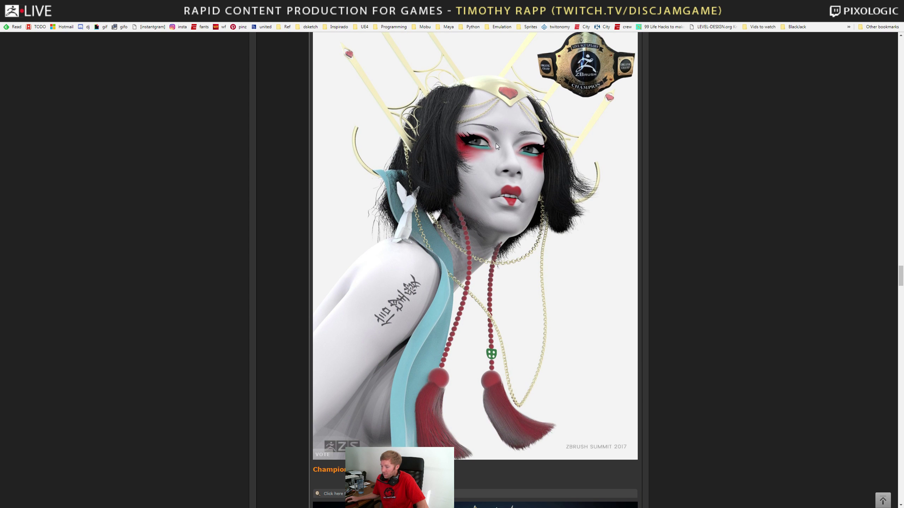
{"action": "scroll", "coordinate": [495, 143], "scroll_direction": "up", "scroll_amount": 1}
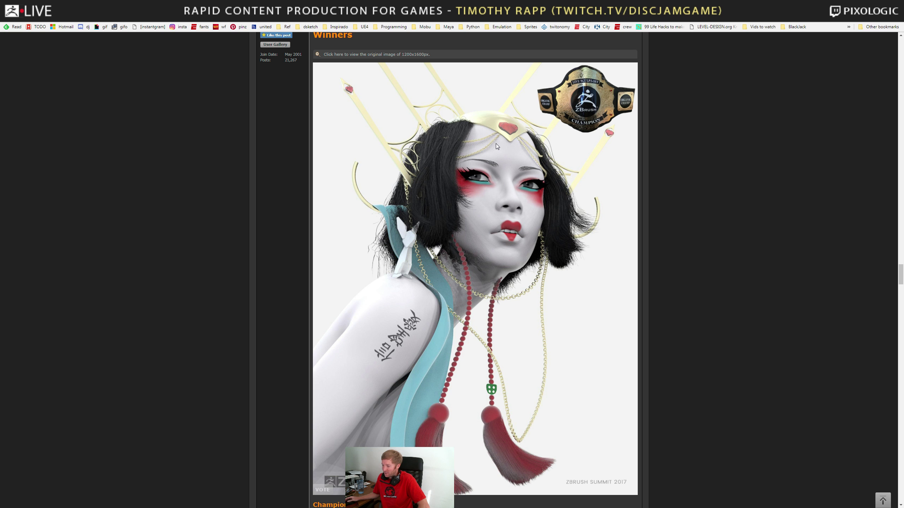
{"action": "scroll", "coordinate": [495, 143], "scroll_direction": "down", "scroll_amount": 3}
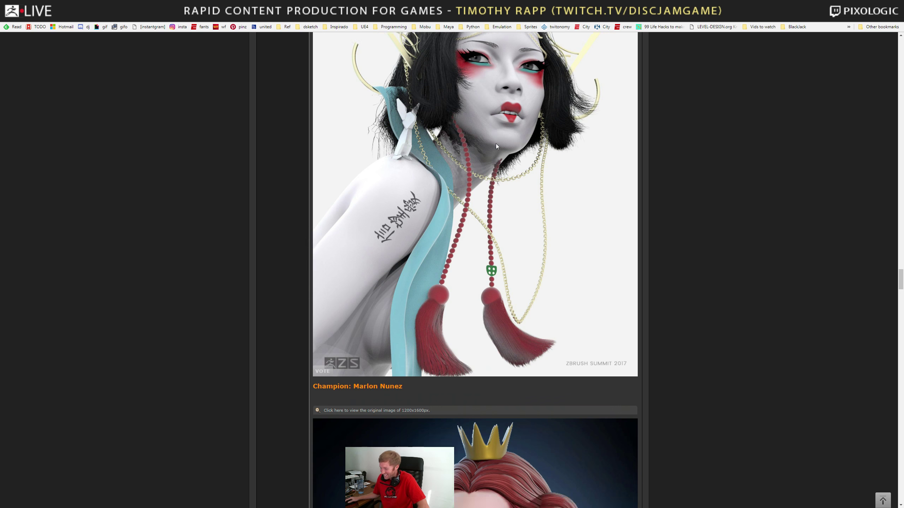
Examine the second-place Queen of Hearts portrait and the third-place Mad Hatter in the Organic Entries
{"action": "scroll", "coordinate": [496, 143], "scroll_direction": "down", "scroll_amount": 7}
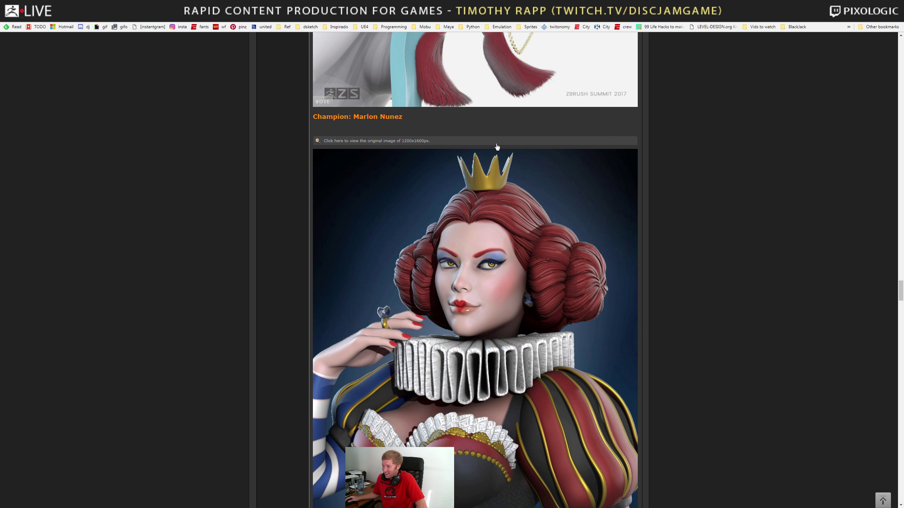
{"action": "scroll", "coordinate": [496, 144], "scroll_direction": "down", "scroll_amount": 3}
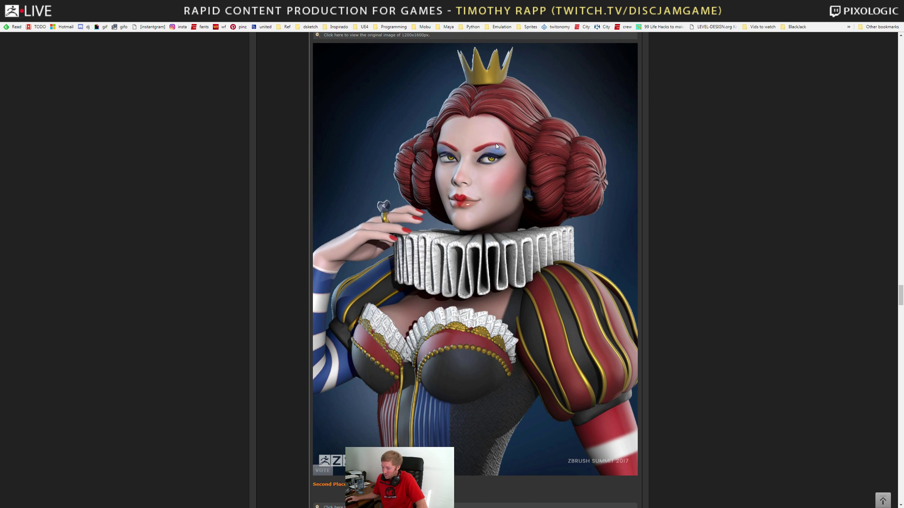
{"action": "scroll", "coordinate": [496, 144], "scroll_direction": "up", "scroll_amount": 1}
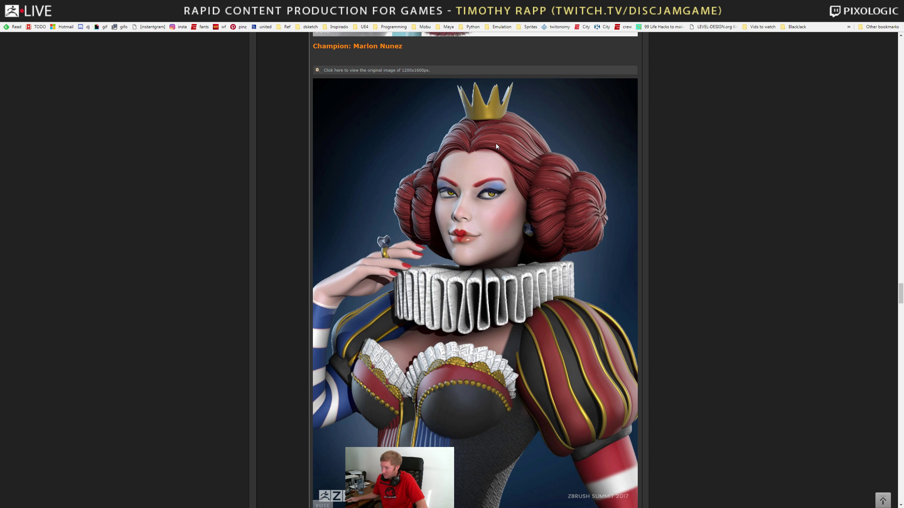
{"action": "scroll", "coordinate": [496, 143], "scroll_direction": "down", "scroll_amount": 9}
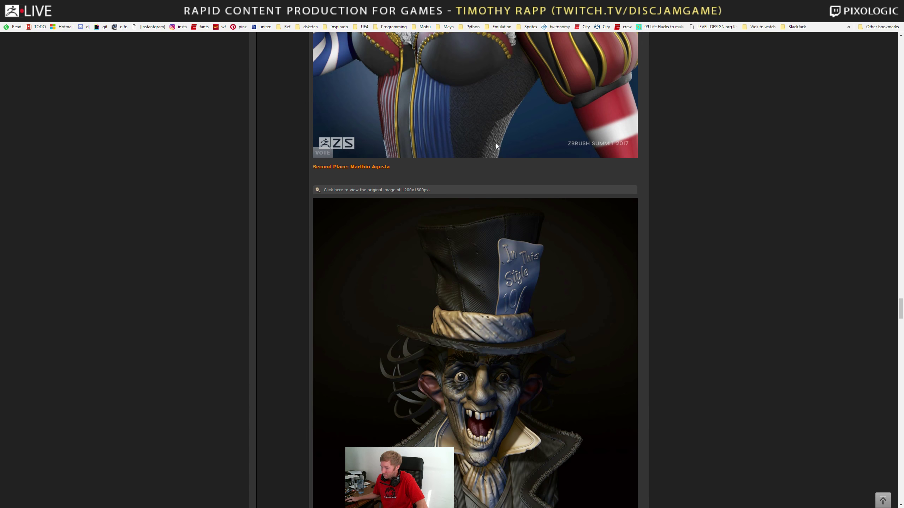
{"action": "scroll", "coordinate": [495, 144], "scroll_direction": "down", "scroll_amount": 5}
{"action": "scroll", "coordinate": [495, 144], "scroll_direction": "up", "scroll_amount": 1}
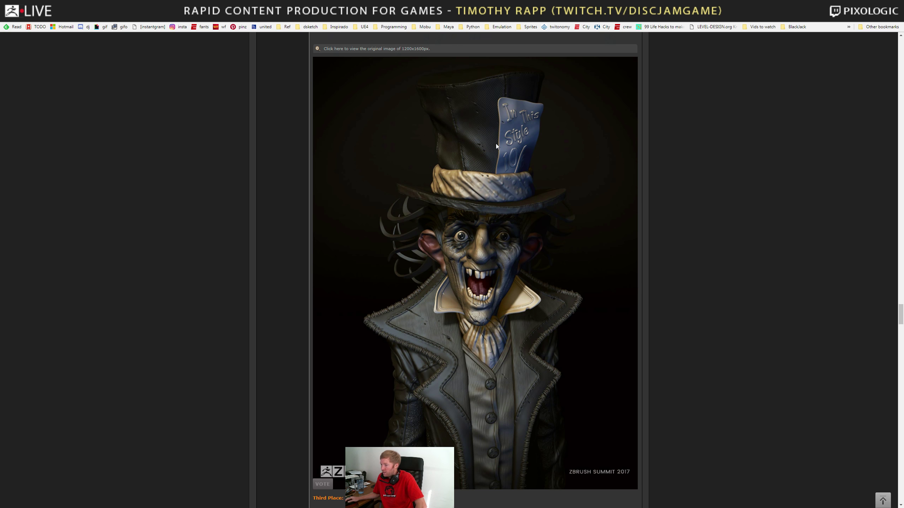
Look through the Organic runners-up, from the pipe-smoking creature to the last entry at the end of the thread
{"action": "scroll", "coordinate": [495, 144], "scroll_direction": "down", "scroll_amount": 7}
{"action": "scroll", "coordinate": [497, 143], "scroll_direction": "down", "scroll_amount": 10}
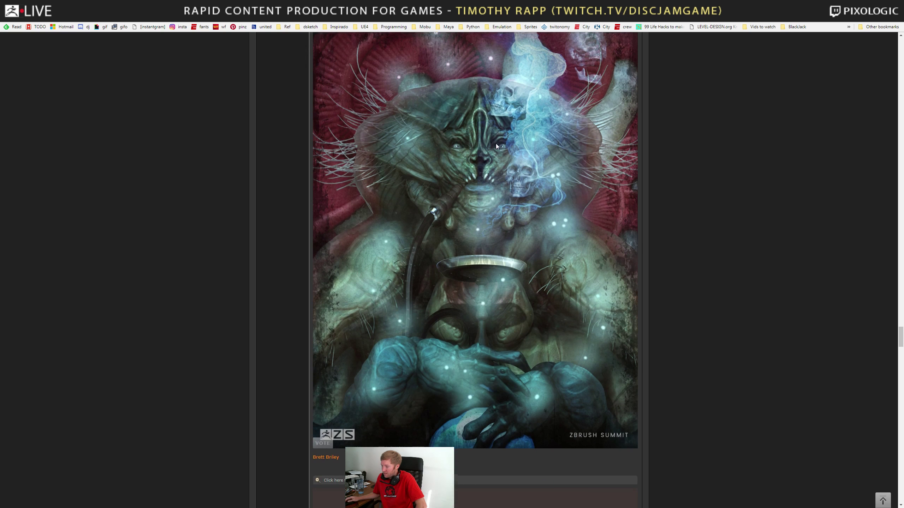
{"action": "scroll", "coordinate": [495, 147], "scroll_direction": "down", "scroll_amount": 7}
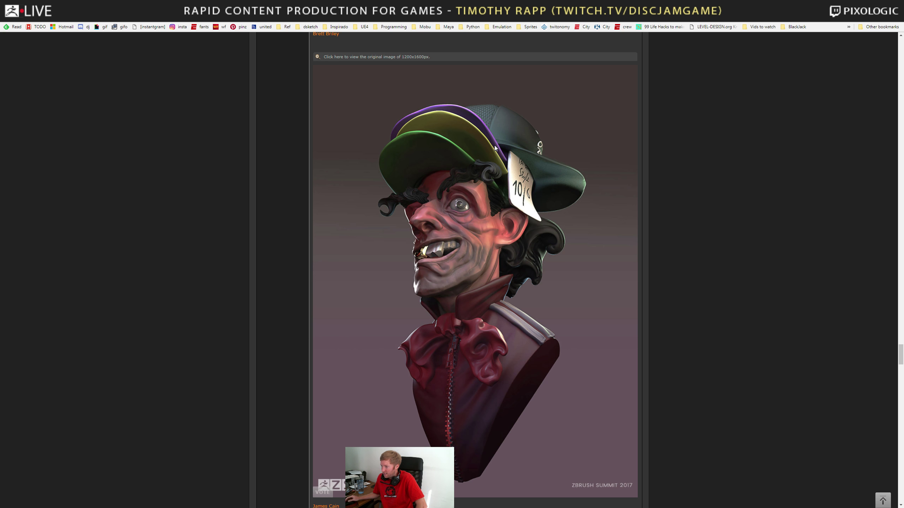
{"action": "scroll", "coordinate": [495, 148], "scroll_direction": "down", "scroll_amount": 11}
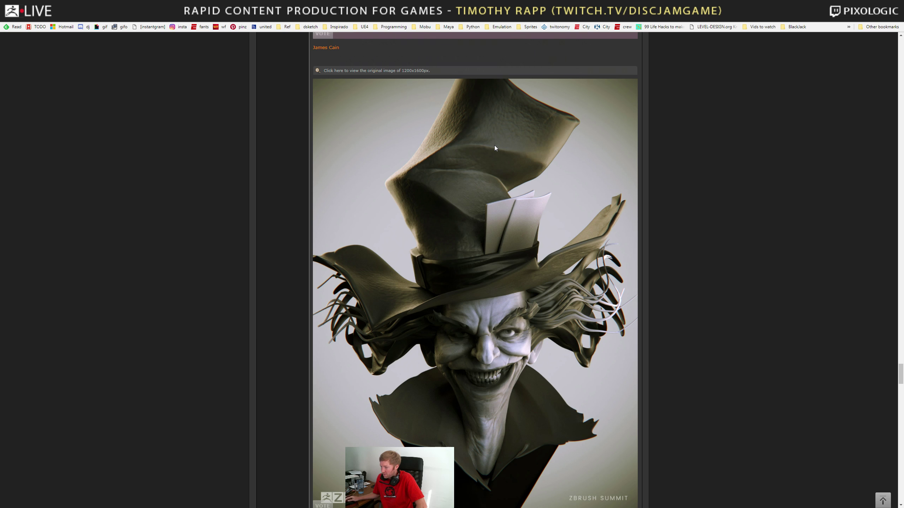
{"action": "scroll", "coordinate": [494, 148], "scroll_direction": "down", "scroll_amount": 20}
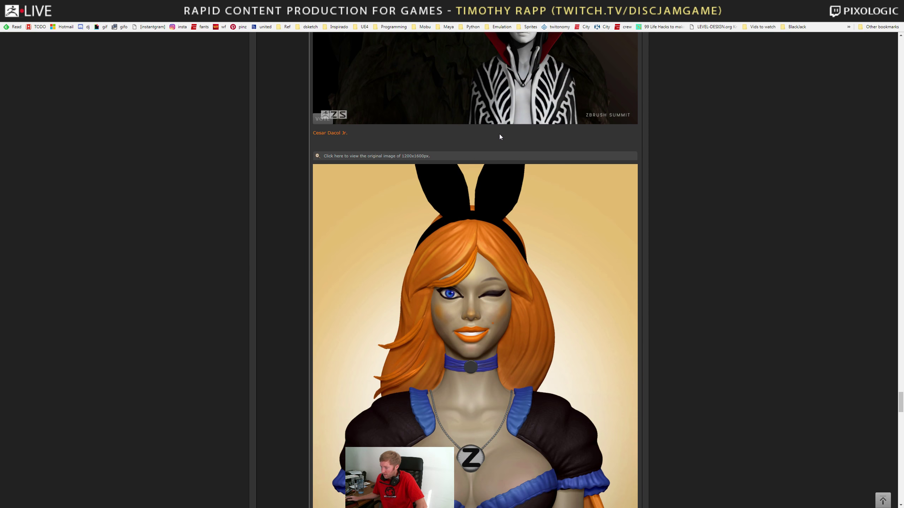
{"action": "scroll", "coordinate": [499, 135], "scroll_direction": "down", "scroll_amount": 20}
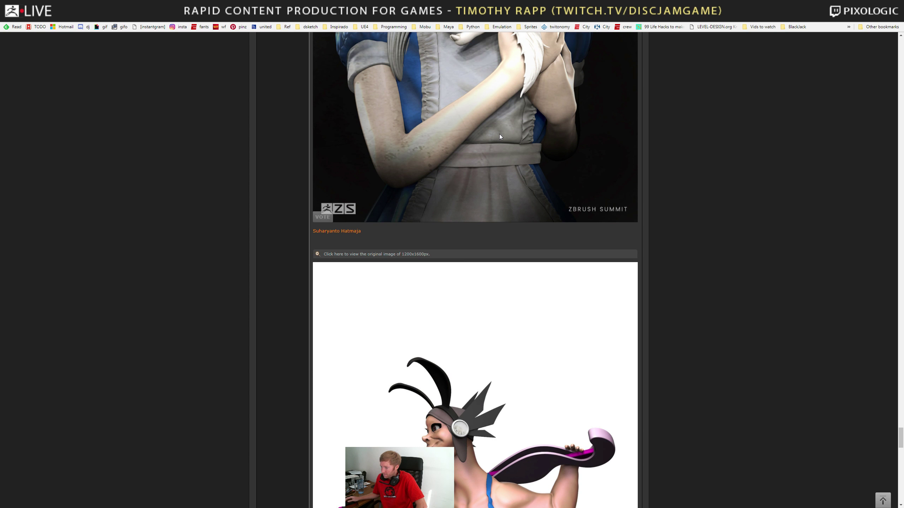
{"action": "scroll", "coordinate": [500, 135], "scroll_direction": "down", "scroll_amount": 20}
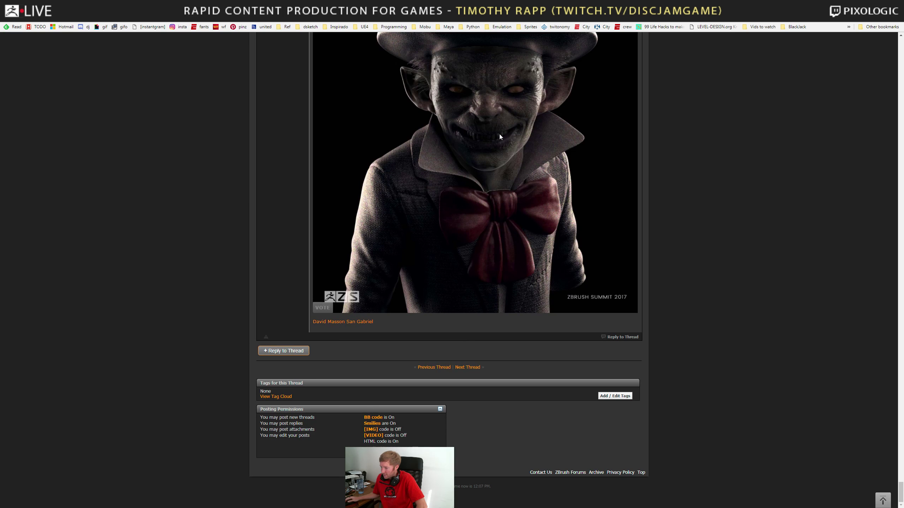
Return to the start of the thread and go through the Hard Surface entries as far as the robot Mad Hatter
{"action": "key", "text": "Home"}
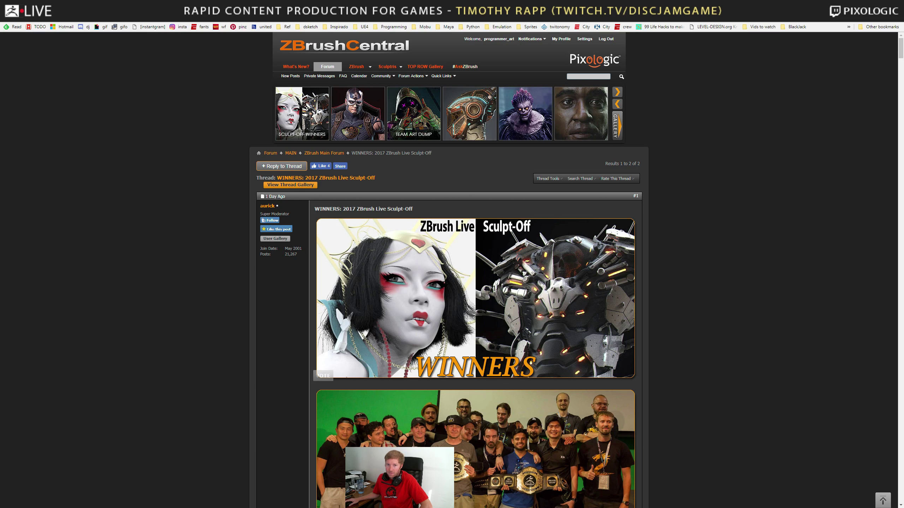
{"action": "scroll", "coordinate": [167, 231], "scroll_direction": "down", "scroll_amount": 20}
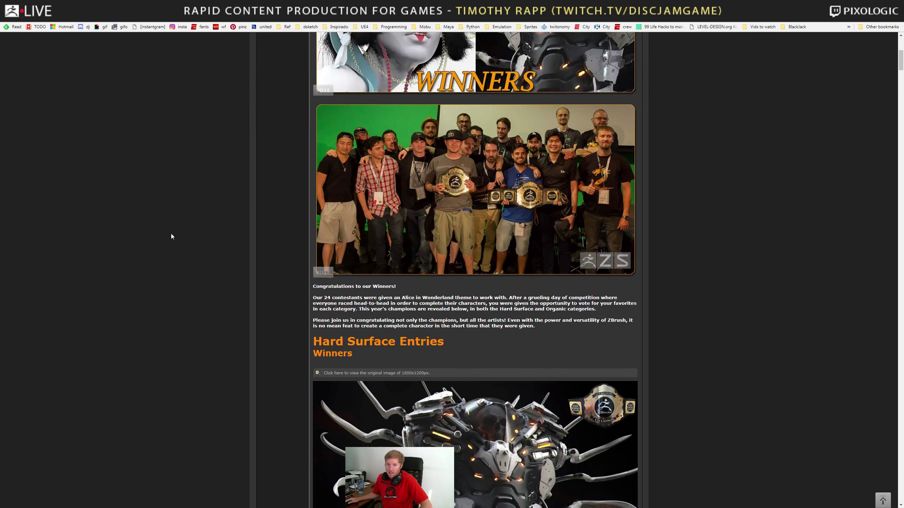
{"action": "scroll", "coordinate": [177, 237], "scroll_direction": "down", "scroll_amount": 20}
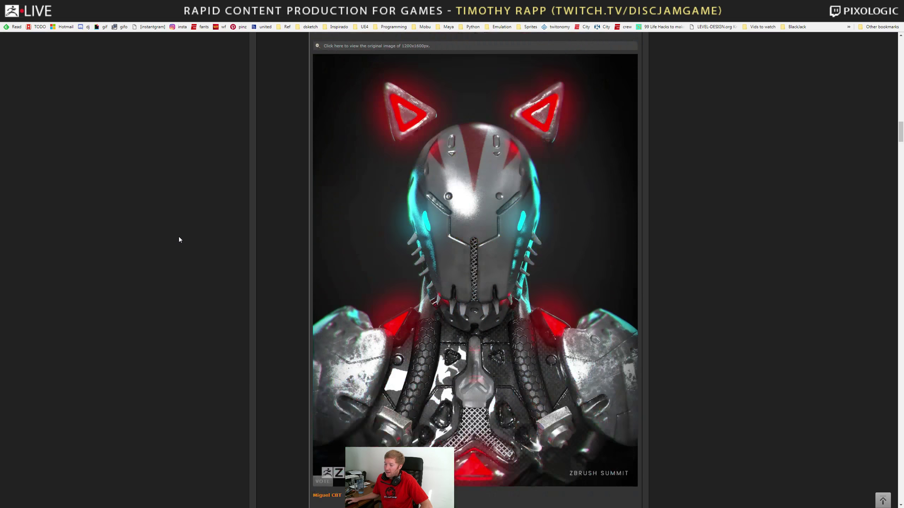
{"action": "scroll", "coordinate": [179, 237], "scroll_direction": "down", "scroll_amount": 20}
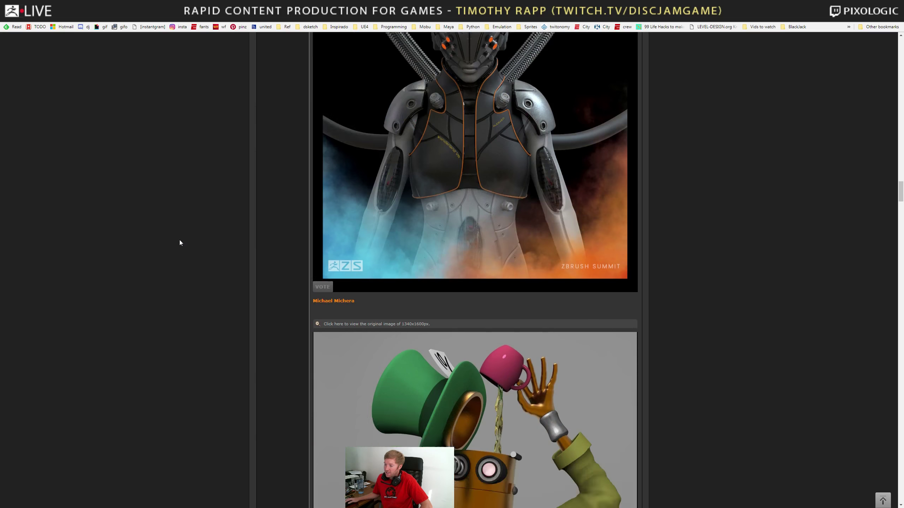
Examine the robot Mad Hatter with the pink teacup, from its green hat down to the artist credit
{"action": "scroll", "coordinate": [181, 243], "scroll_direction": "up", "scroll_amount": 2}
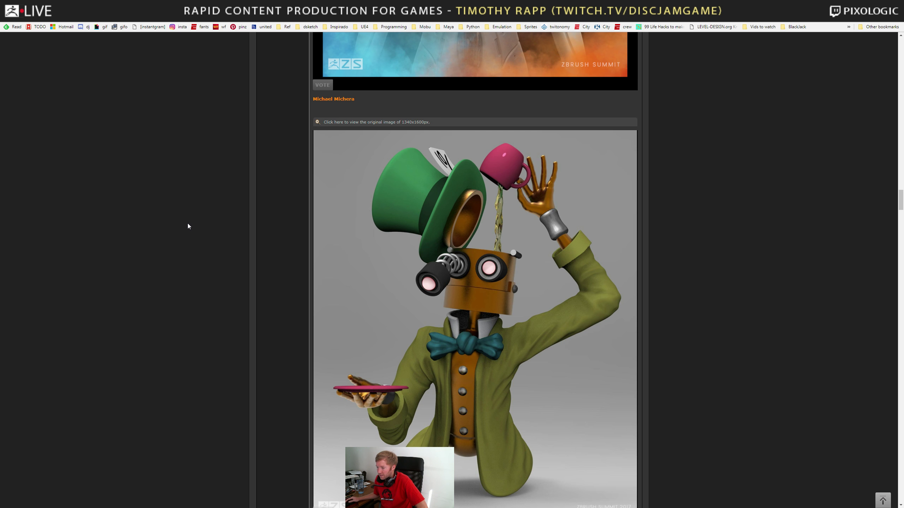
{"action": "scroll", "coordinate": [188, 224], "scroll_direction": "down", "scroll_amount": 1}
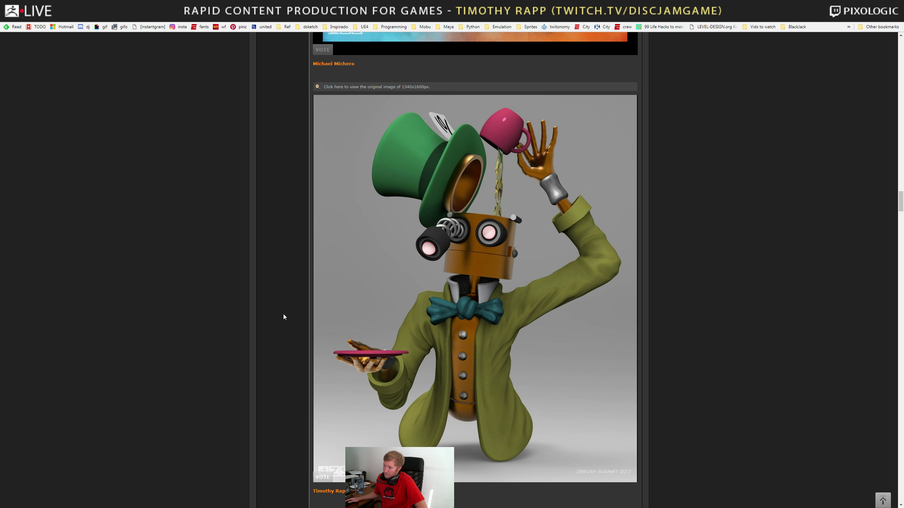
{"action": "scroll", "coordinate": [282, 313], "scroll_direction": "down", "scroll_amount": 4}
{"action": "scroll", "coordinate": [281, 313], "scroll_direction": "up", "scroll_amount": 5}
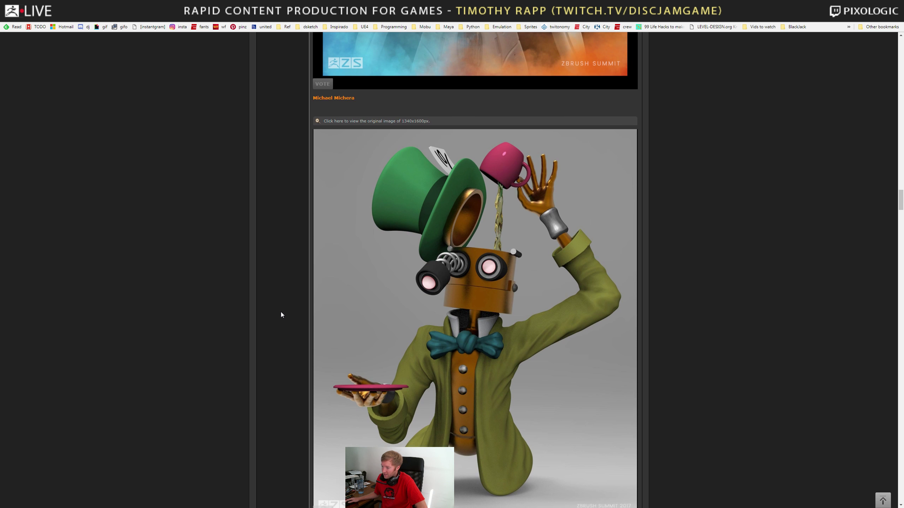
{"action": "scroll", "coordinate": [281, 314], "scroll_direction": "down", "scroll_amount": 1}
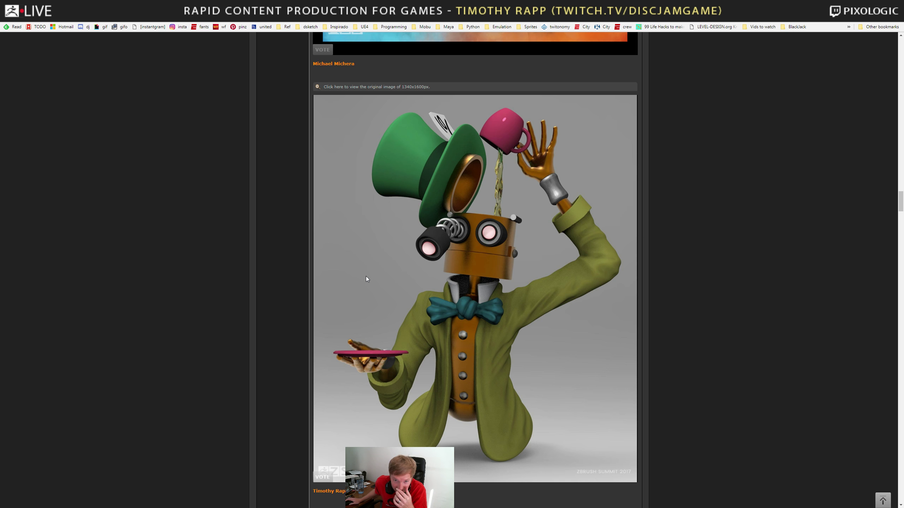
{"action": "scroll", "coordinate": [535, 305], "scroll_direction": "down", "scroll_amount": 4}
{"action": "scroll", "coordinate": [535, 307], "scroll_direction": "up", "scroll_amount": 6}
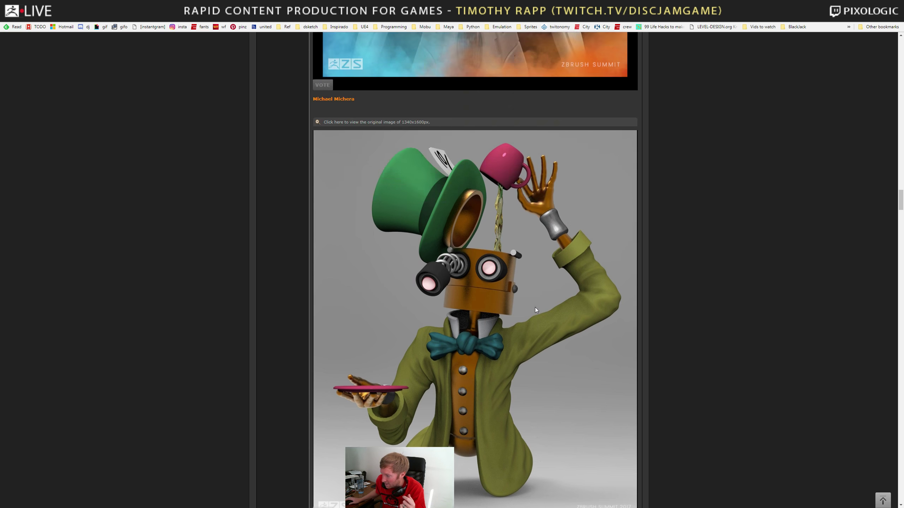
{"action": "scroll", "coordinate": [535, 308], "scroll_direction": "down", "scroll_amount": 4}
{"action": "scroll", "coordinate": [536, 308], "scroll_direction": "up", "scroll_amount": 5}
Go back through the Hard Surface entries, past the robot rabbits and the champion, up to the winners' group photo
{"action": "scroll", "coordinate": [536, 308], "scroll_direction": "down", "scroll_amount": 20}
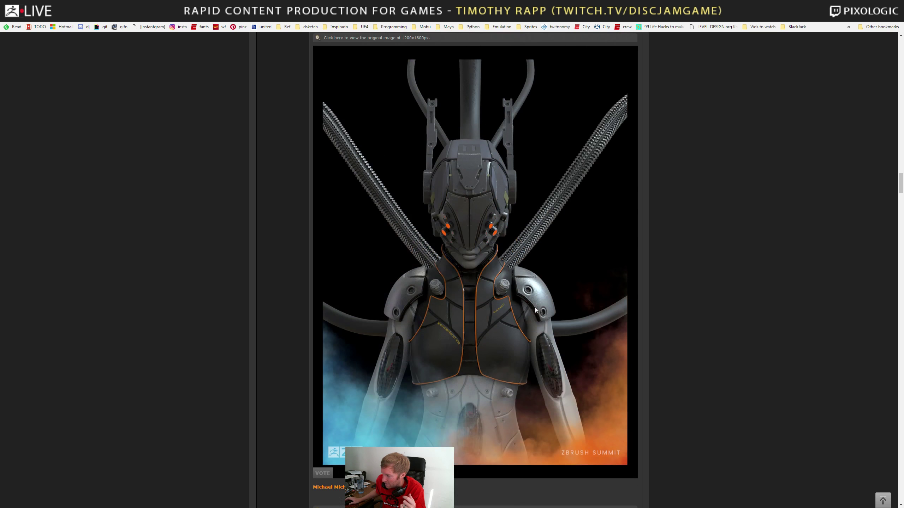
{"action": "scroll", "coordinate": [535, 308], "scroll_direction": "up", "scroll_amount": 20}
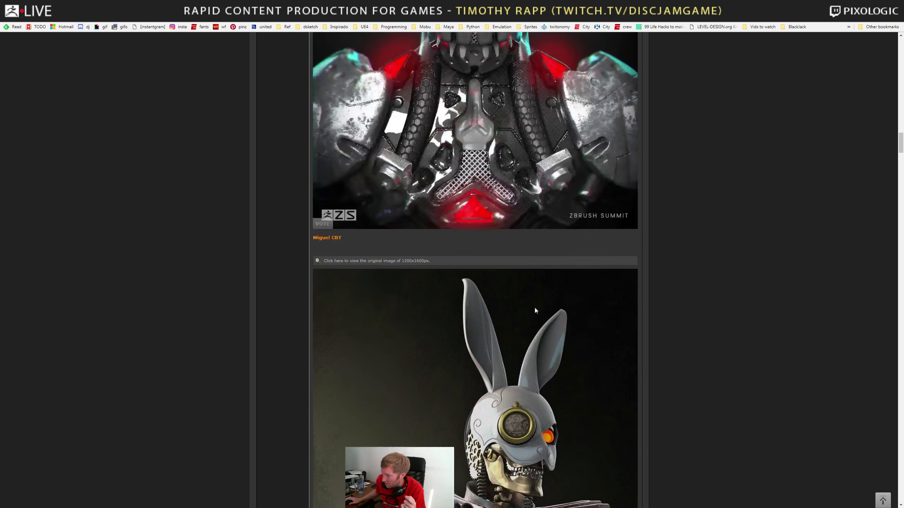
{"action": "scroll", "coordinate": [535, 310], "scroll_direction": "up", "scroll_amount": 20}
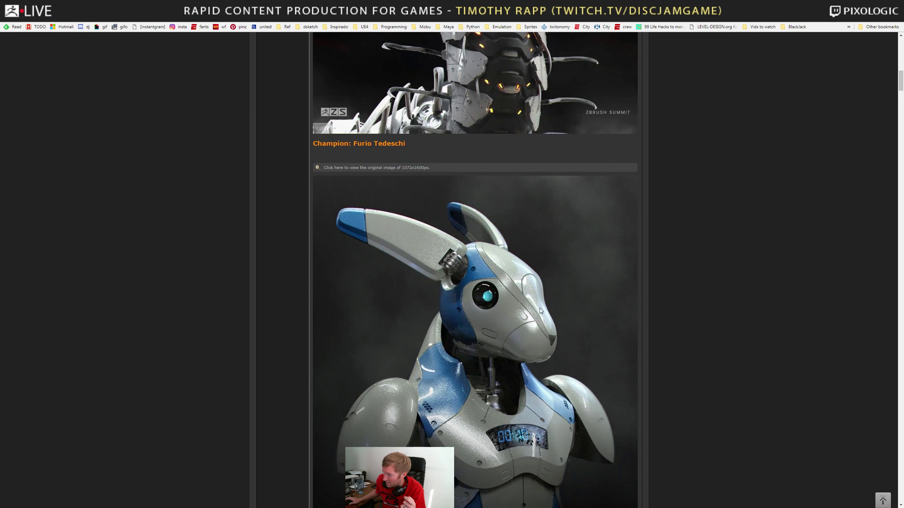
{"action": "scroll", "coordinate": [539, 313], "scroll_direction": "down", "scroll_amount": 2}
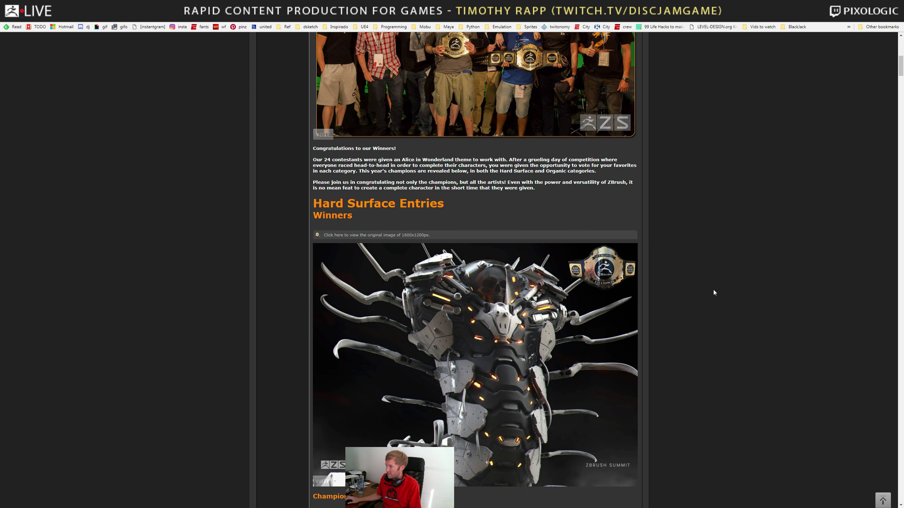
{"action": "scroll", "coordinate": [714, 291], "scroll_direction": "up", "scroll_amount": 3}
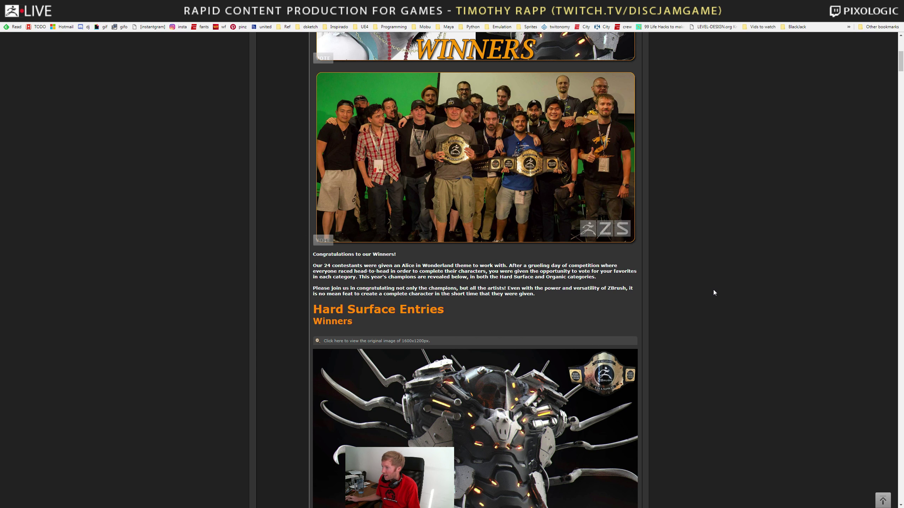
View the second-place Hard Surface robot rabbit, and glance at the beach blockout in Maya before returning to the forum thread
{"action": "scroll", "coordinate": [714, 293], "scroll_direction": "down", "scroll_amount": 15}
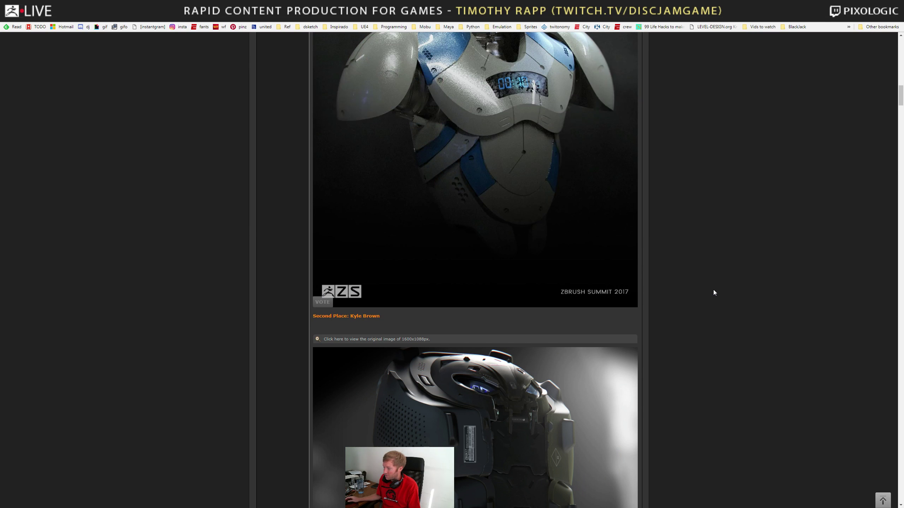
{"action": "key", "text": "alt+Tab"}
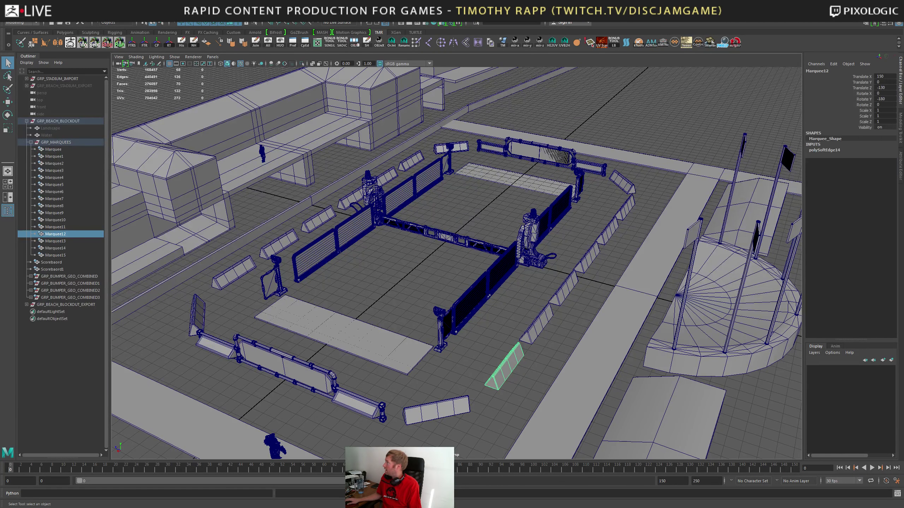
{"action": "key", "text": "alt+Tab"}
Go back to the thread's introduction and highlight the paragraph inviting readers to congratulate all the artists
{"action": "scroll", "coordinate": [471, 355], "scroll_direction": "up", "scroll_amount": 5}
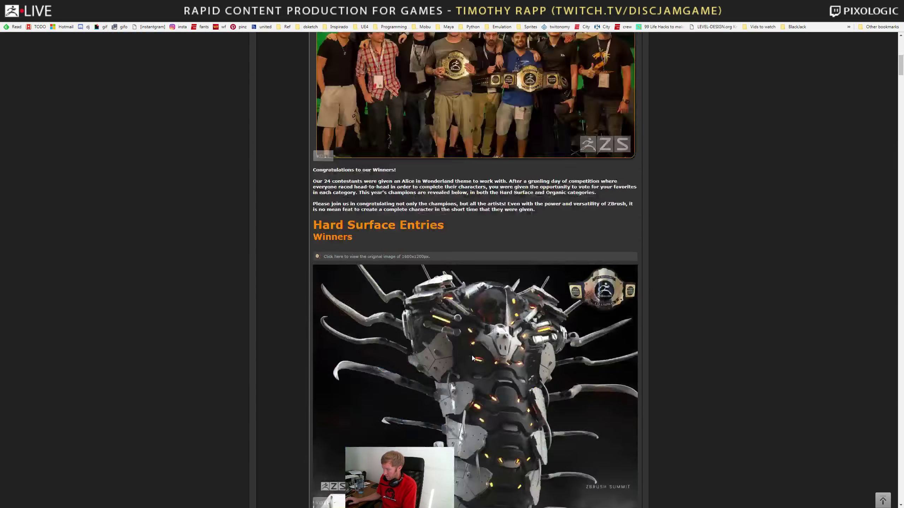
{"action": "scroll", "coordinate": [472, 357], "scroll_direction": "up", "scroll_amount": 10}
{"action": "scroll", "coordinate": [472, 357], "scroll_direction": "down", "scroll_amount": 5}
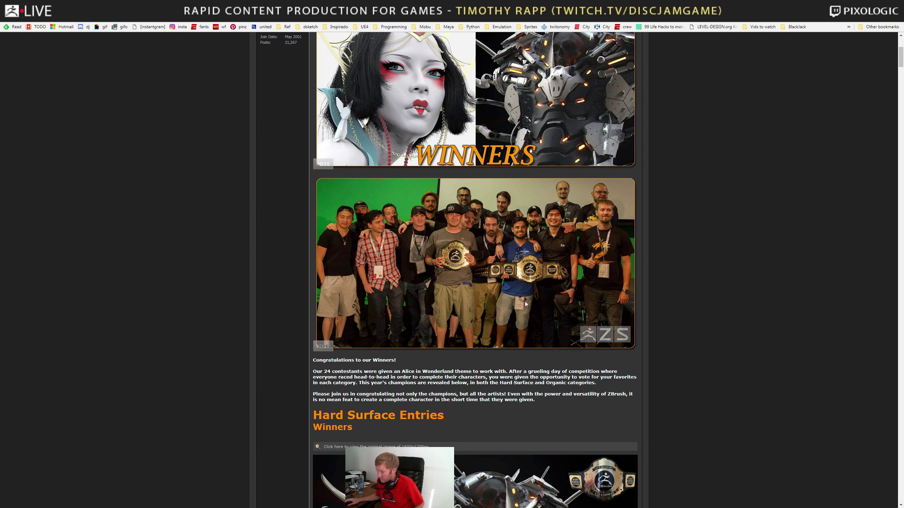
{"action": "triple_click", "coordinate": [405, 383]}
{"action": "triple_click", "coordinate": [448, 395]}
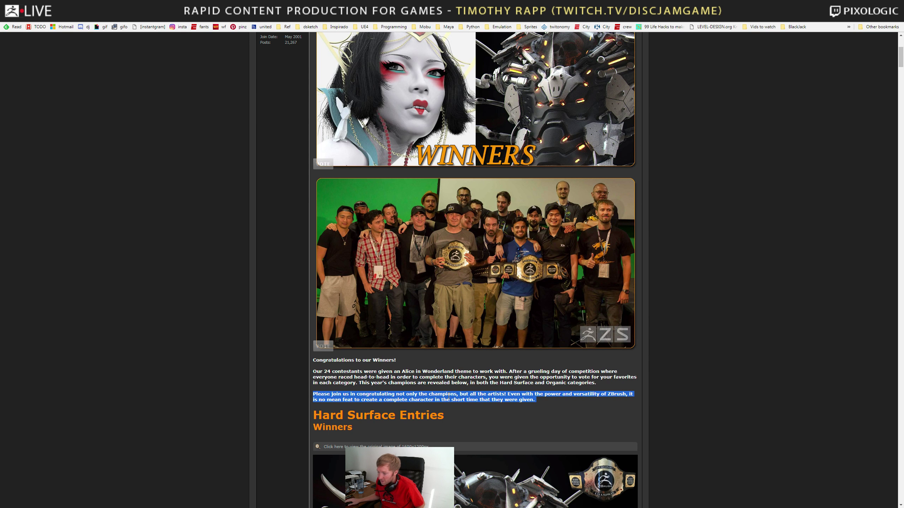
Look through the Hard Surface winners and first runners-up, and repeat from the thread's start down to the red-eared robot
{"action": "scroll", "coordinate": [448, 395], "scroll_direction": "down", "scroll_amount": 12}
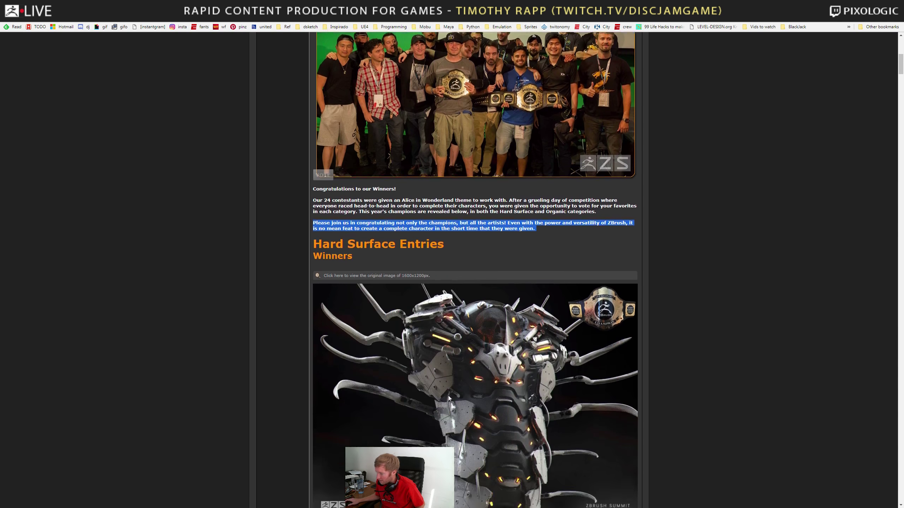
{"action": "scroll", "coordinate": [450, 399], "scroll_direction": "down", "scroll_amount": 12}
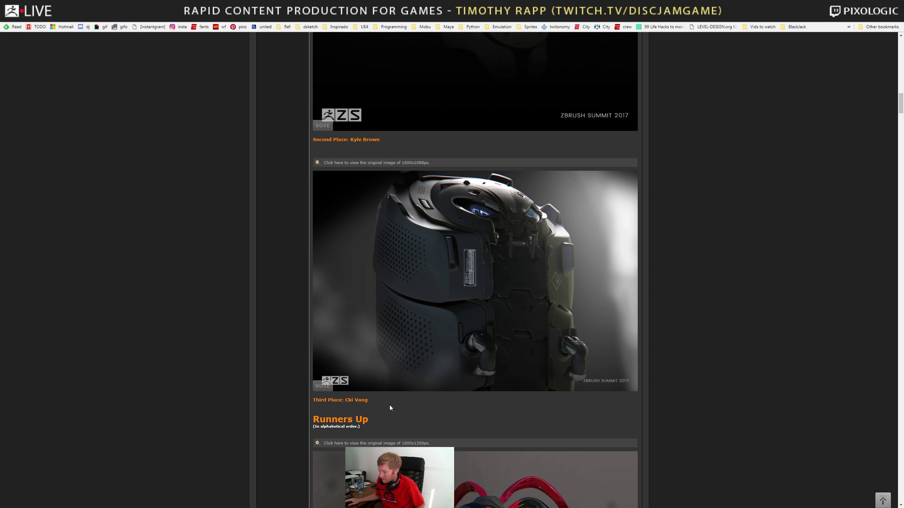
{"action": "scroll", "coordinate": [400, 263], "scroll_direction": "down", "scroll_amount": 5}
{"action": "scroll", "coordinate": [400, 265], "scroll_direction": "down", "scroll_amount": 15}
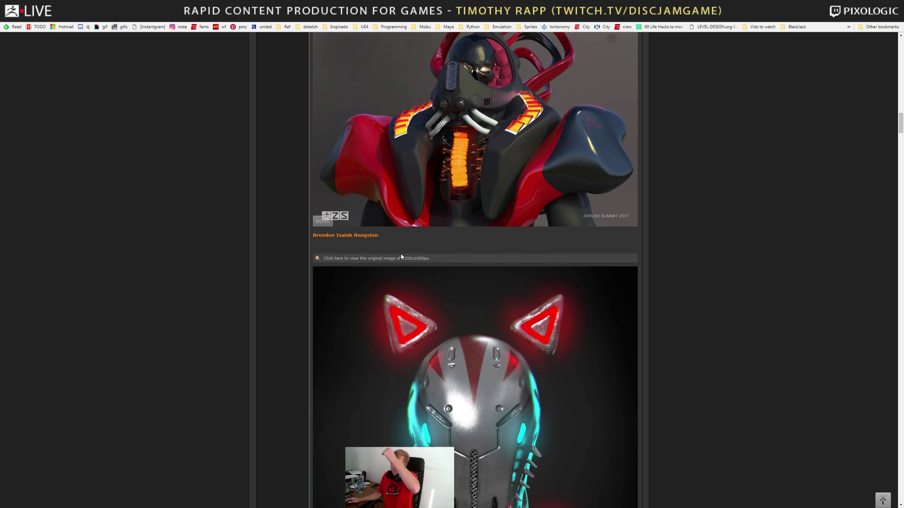
{"action": "key", "text": "Home"}
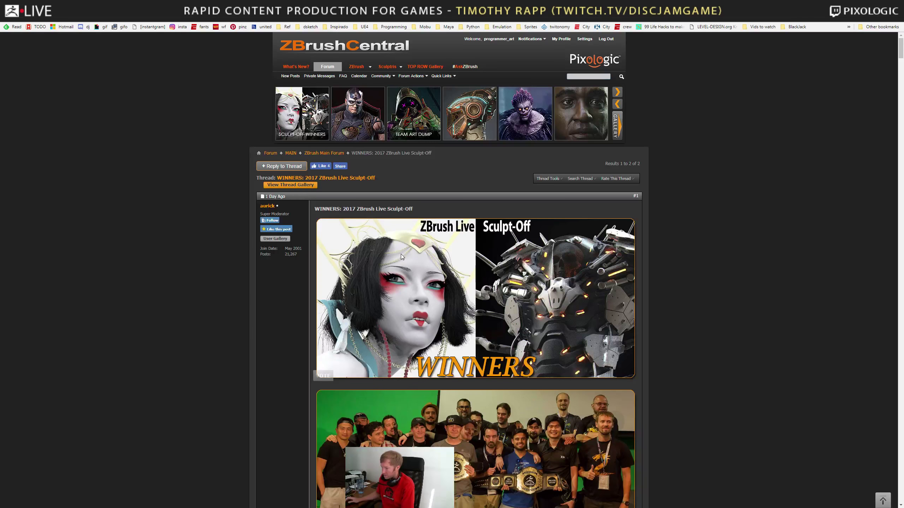
{"action": "scroll", "coordinate": [385, 243], "scroll_direction": "down", "scroll_amount": 20}
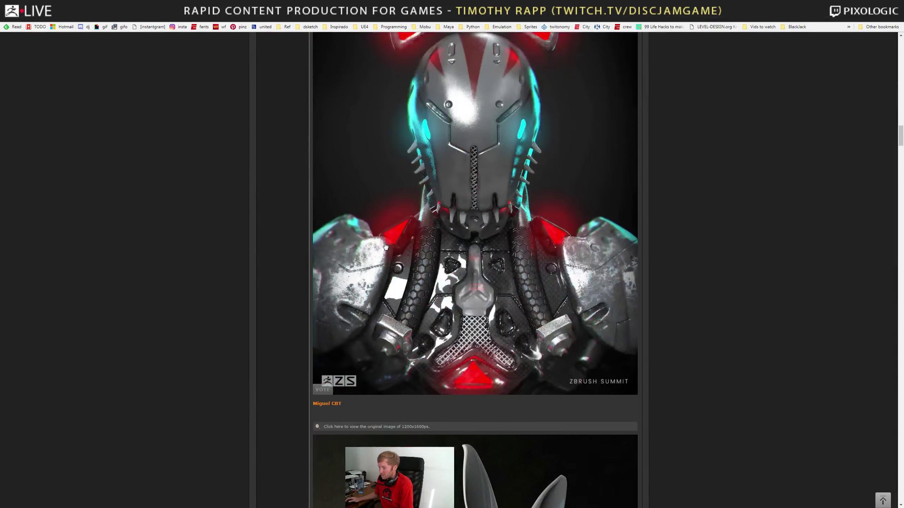
Review the forum thread from its introduction through the Hard Surface entries to the grey-and-red leaping rabbit
{"action": "key", "text": "Home"}
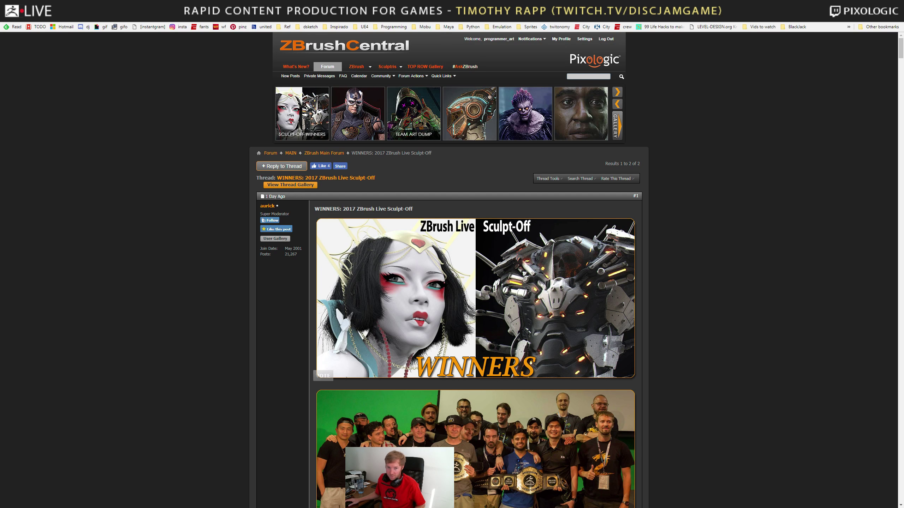
{"action": "scroll", "coordinate": [96, 152], "scroll_direction": "down", "scroll_amount": 5}
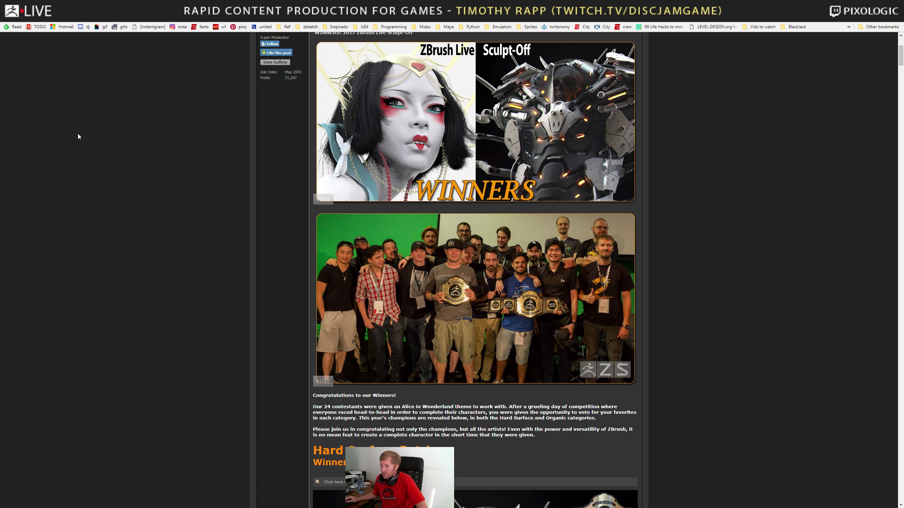
{"action": "scroll", "coordinate": [80, 137], "scroll_direction": "down", "scroll_amount": 2}
{"action": "scroll", "coordinate": [81, 136], "scroll_direction": "down", "scroll_amount": 15}
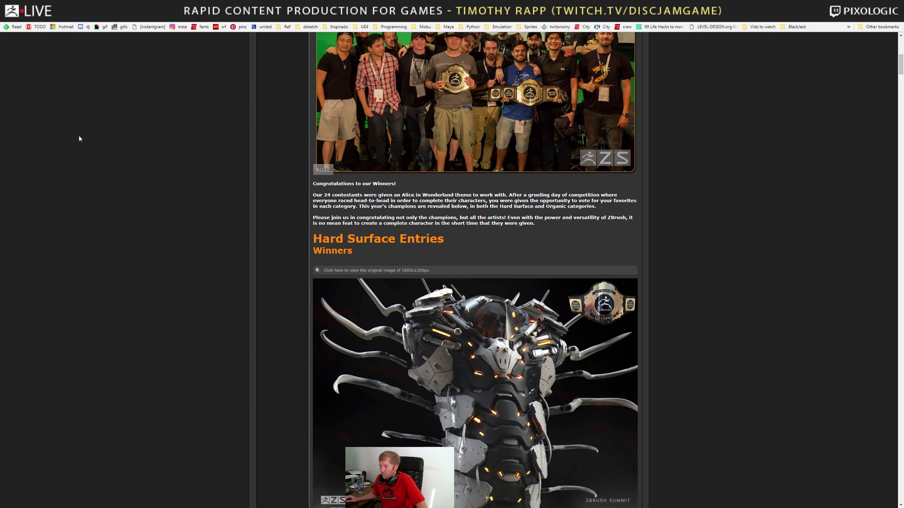
{"action": "scroll", "coordinate": [79, 139], "scroll_direction": "down", "scroll_amount": 15}
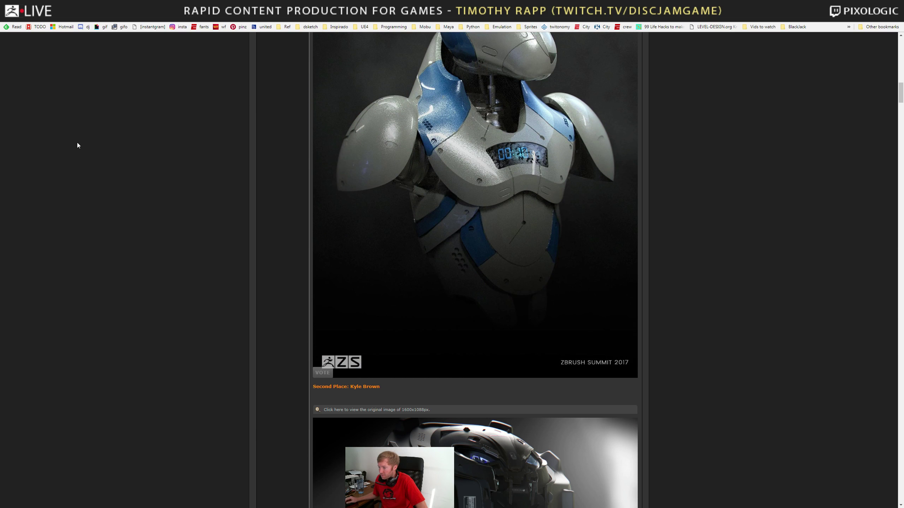
{"action": "scroll", "coordinate": [167, 132], "scroll_direction": "down", "scroll_amount": 15}
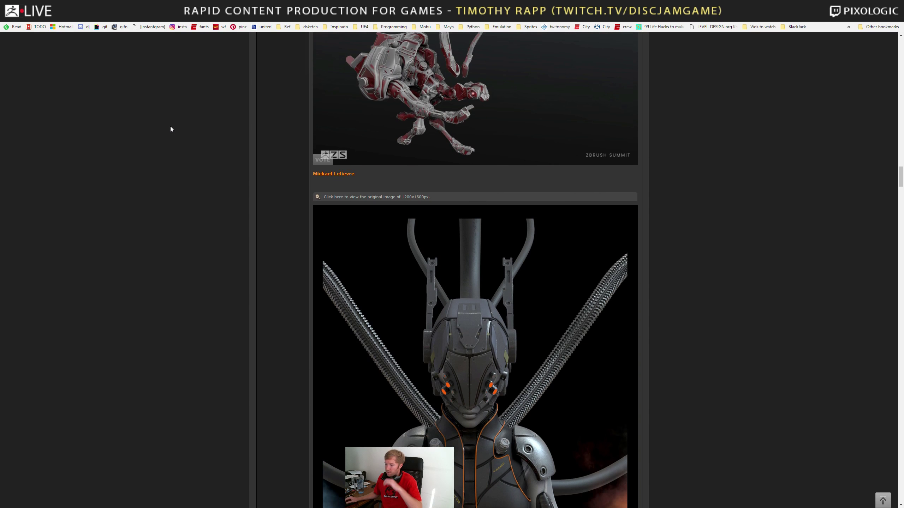
{"action": "scroll", "coordinate": [170, 129], "scroll_direction": "up", "scroll_amount": 8}
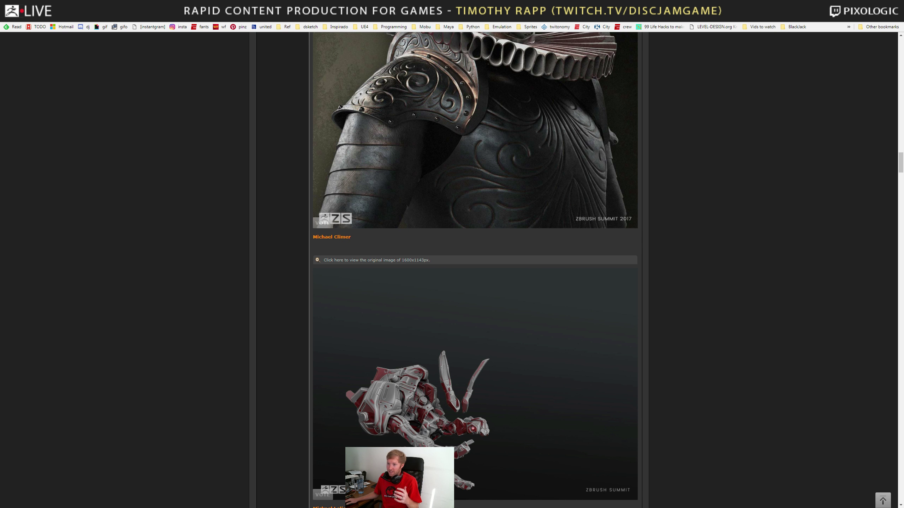
Switch to Maya, inspect the court and surrounding marquees in the beach blockout, and try to delete the selected marquee
{"action": "key", "text": "alt+Tab"}
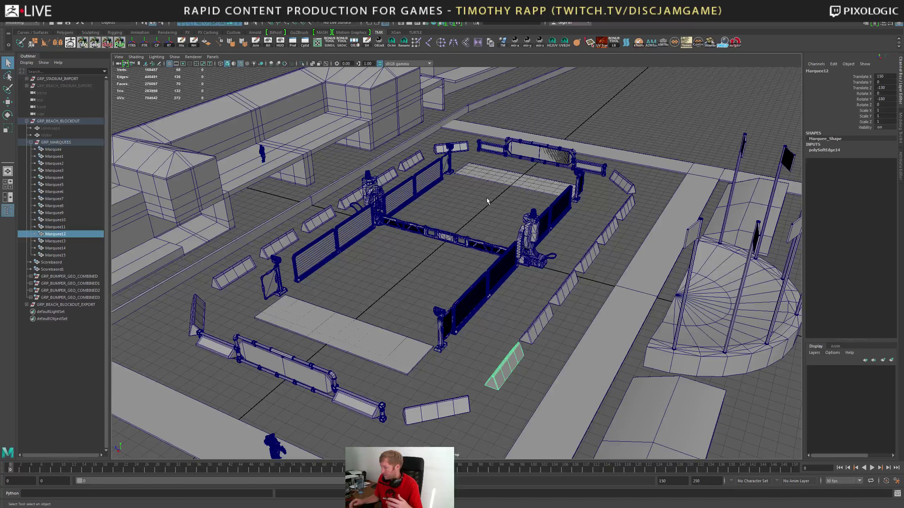
{"action": "mouse_move", "coordinate": [429, 289]}
{"action": "left_mouse_down", "text": "alt"}
{"action": "mouse_move", "coordinate": [458, 280]}
{"action": "mouse_move", "coordinate": [434, 284]}
{"action": "left_mouse_up", "text": "alt"}
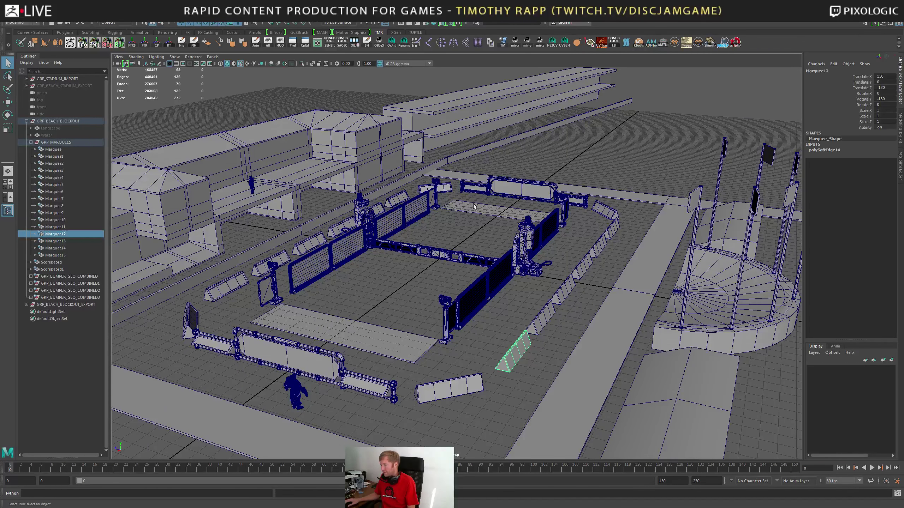
{"action": "left_click_drag", "start_coordinate": [473, 208], "coordinate": [556, 239], "text": "alt"}
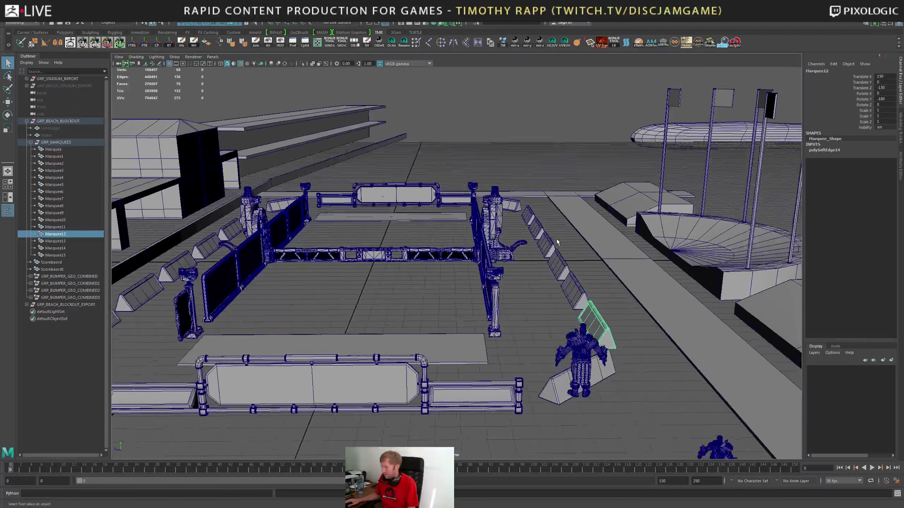
{"action": "right_click_drag", "start_coordinate": [557, 242], "coordinate": [605, 254], "text": "alt"}
{"action": "left_click_drag", "start_coordinate": [604, 255], "coordinate": [676, 303], "text": "alt"}
{"action": "middle_click_drag", "start_coordinate": [669, 267], "coordinate": [647, 309], "text": "alt"}
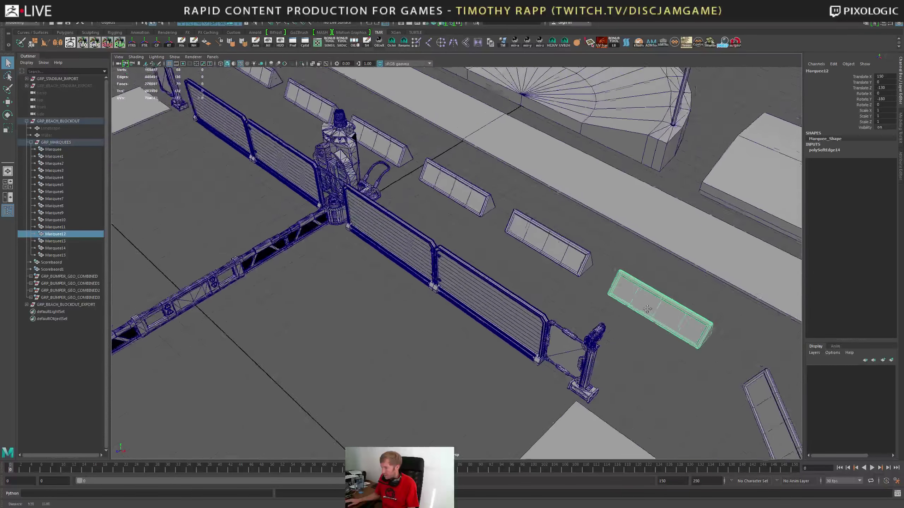
{"action": "left_click_drag", "start_coordinate": [646, 309], "coordinate": [612, 246], "text": "alt"}
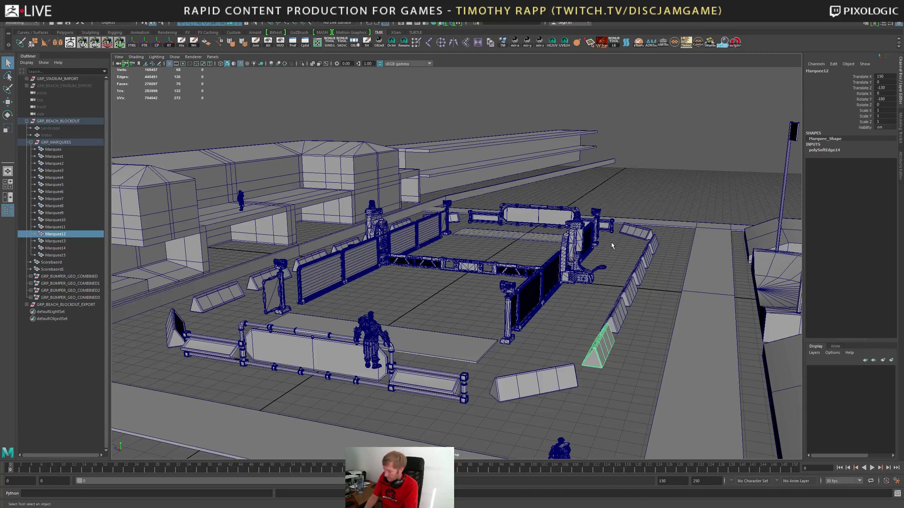
{"action": "key", "text": "Delete"}
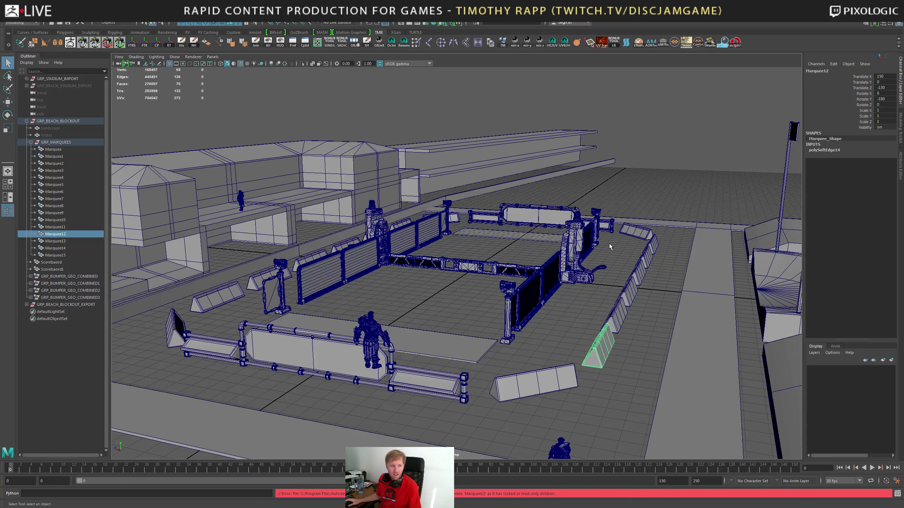
Switch to ZBrush, fit the whole beach blockout in view, and decline the Dynamic Subdiv activation
{"action": "key", "text": "alt+Tab"}
{"action": "left_click", "coordinate": [20, 404]}
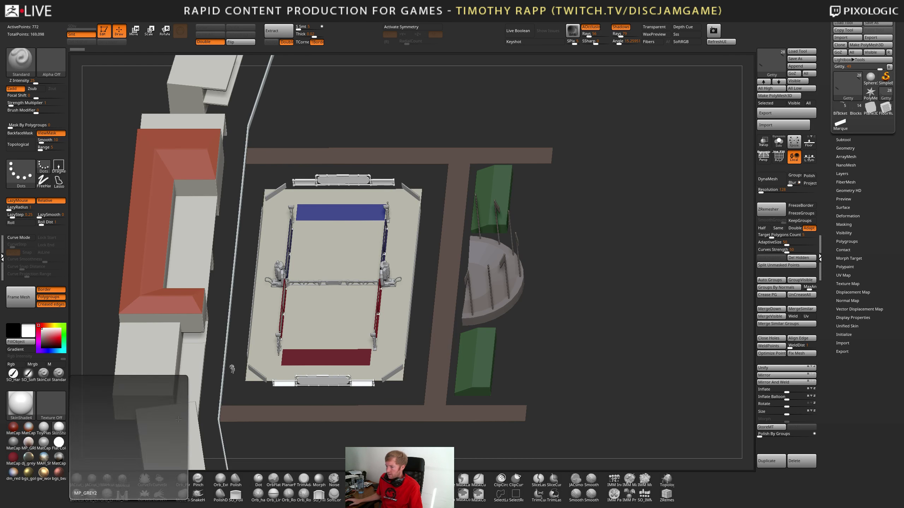
{"action": "left_click_drag", "start_coordinate": [526, 359], "coordinate": [678, 367], "text": "shift"}
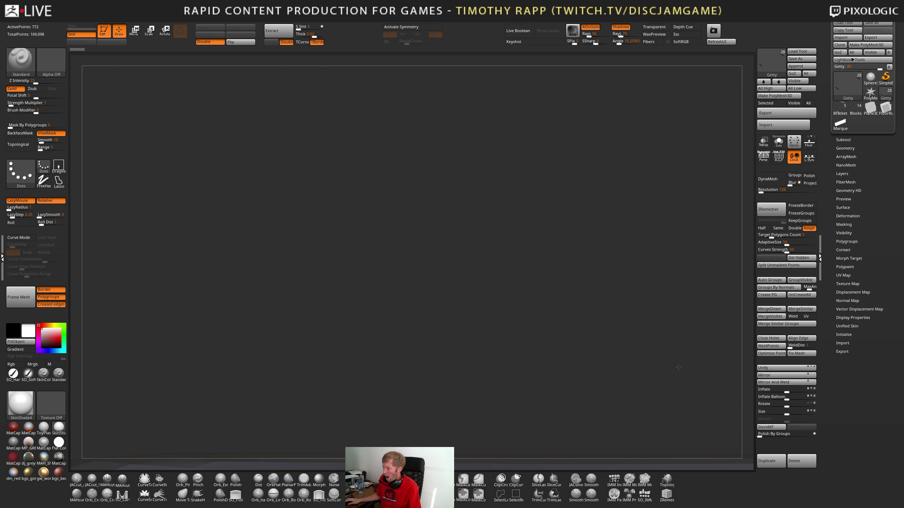
{"action": "key", "text": "f"}
{"action": "key", "text": "d"}
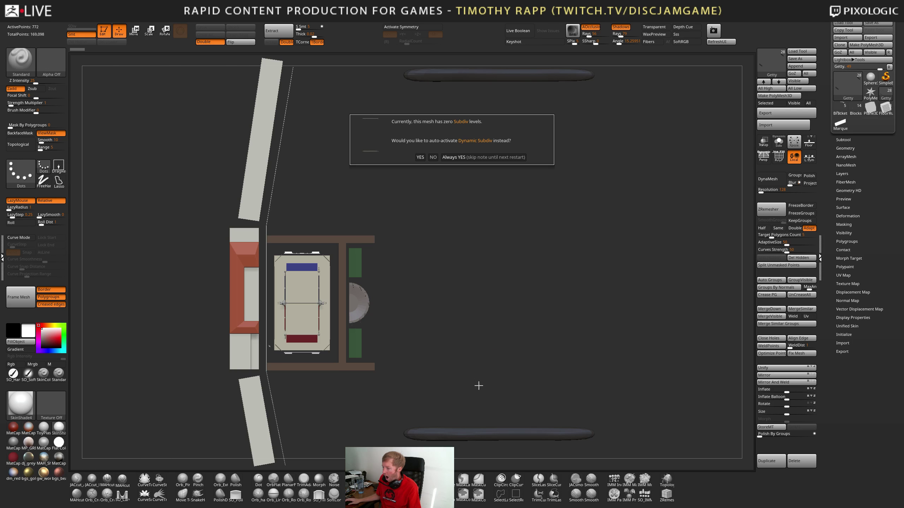
{"action": "left_click", "coordinate": [433, 157]}
{"action": "left_click_drag", "start_coordinate": [460, 299], "coordinate": [519, 314]}
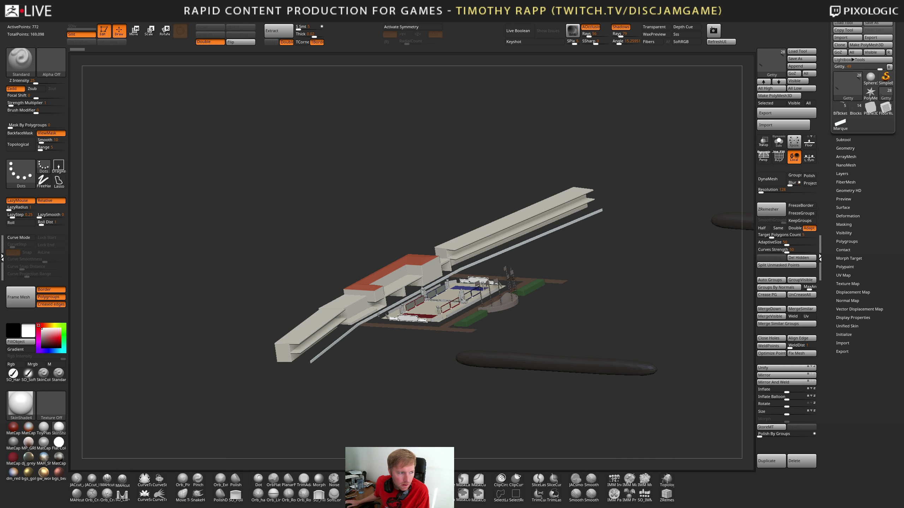
Select the clubhouse and move it away from the court
{"action": "left_click_drag", "start_coordinate": [445, 344], "coordinate": [528, 343], "text": "shift"}
{"action": "left_click_drag", "start_coordinate": [108, 369], "coordinate": [504, 361], "text": "alt"}
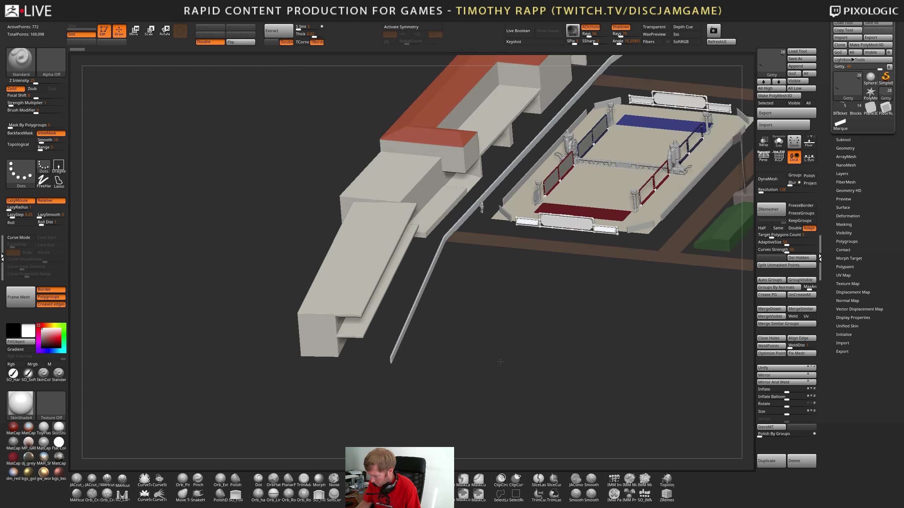
{"action": "left_click_drag", "start_coordinate": [532, 240], "coordinate": [423, 326], "text": "alt"}
{"action": "mouse_move", "coordinate": [523, 375]}
{"action": "left_mouse_down"}
{"action": "mouse_move", "coordinate": [519, 398]}
{"action": "mouse_move", "coordinate": [510, 313]}
{"action": "mouse_move", "coordinate": [497, 366]}
{"action": "mouse_move", "coordinate": [517, 391]}
{"action": "left_mouse_up"}
{"action": "key", "text": "w"}
{"action": "key", "text": "ctrl+z"}
{"action": "left_click", "coordinate": [440, 407]}
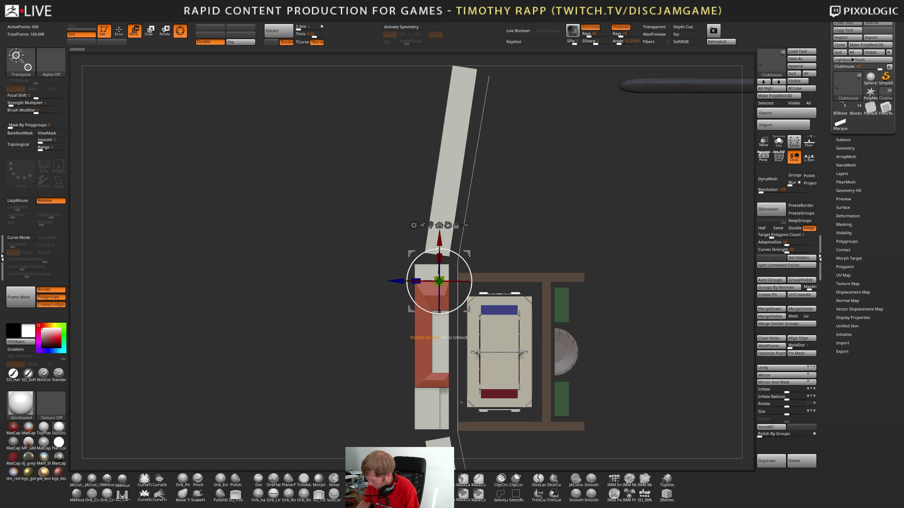
{"action": "left_click_drag", "start_coordinate": [397, 282], "coordinate": [385, 281]}
{"action": "left_click_drag", "start_coordinate": [527, 384], "coordinate": [540, 365]}
{"action": "left_click_drag", "start_coordinate": [435, 252], "coordinate": [421, 246]}
{"action": "mouse_move", "coordinate": [421, 413]}
{"action": "left_mouse_down", "text": "alt"}
{"action": "mouse_move", "coordinate": [467, 373]}
{"action": "mouse_move", "coordinate": [470, 428]}
{"action": "left_mouse_up", "text": "alt"}
{"action": "mouse_move", "coordinate": [469, 428]}
{"action": "left_mouse_down", "text": "alt"}
{"action": "mouse_move", "coordinate": [512, 378]}
{"action": "mouse_move", "coordinate": [615, 339]}
{"action": "mouse_move", "coordinate": [616, 367]}
{"action": "mouse_move", "coordinate": [538, 376]}
{"action": "left_mouse_up", "text": "alt"}
Select the breakwater and move it away from the court, towards the clubhouse
{"action": "key", "text": "q"}
{"action": "left_click", "coordinate": [512, 378], "text": "alt"}
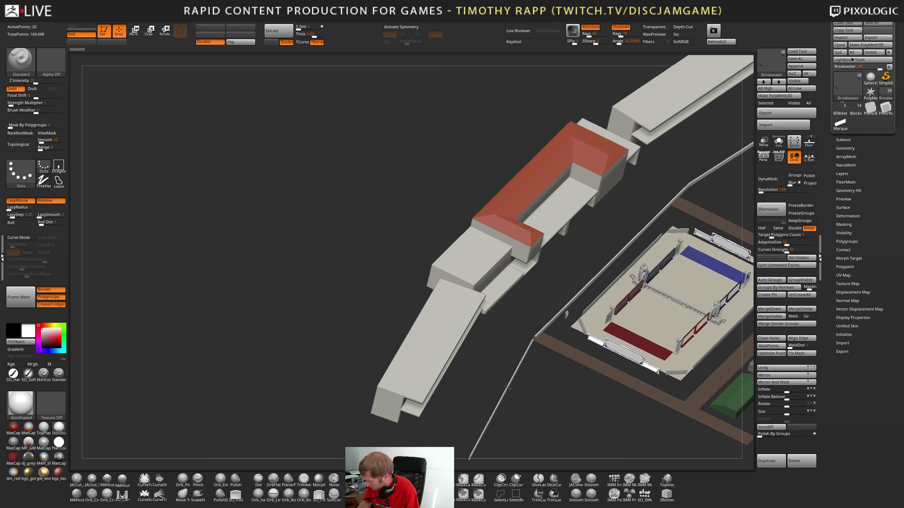
{"action": "key", "text": "shift"}
{"action": "mouse_move", "coordinate": [591, 391]}
{"action": "left_mouse_down"}
{"action": "mouse_move", "coordinate": [626, 352]}
{"action": "mouse_move", "coordinate": [607, 351]}
{"action": "mouse_move", "coordinate": [584, 384]}
{"action": "left_mouse_up"}
{"action": "key", "text": "w"}
{"action": "left_click_drag", "start_coordinate": [643, 216], "coordinate": [468, 281], "text": "alt"}
{"action": "left_click_drag", "start_coordinate": [515, 409], "coordinate": [527, 330], "text": "alt"}
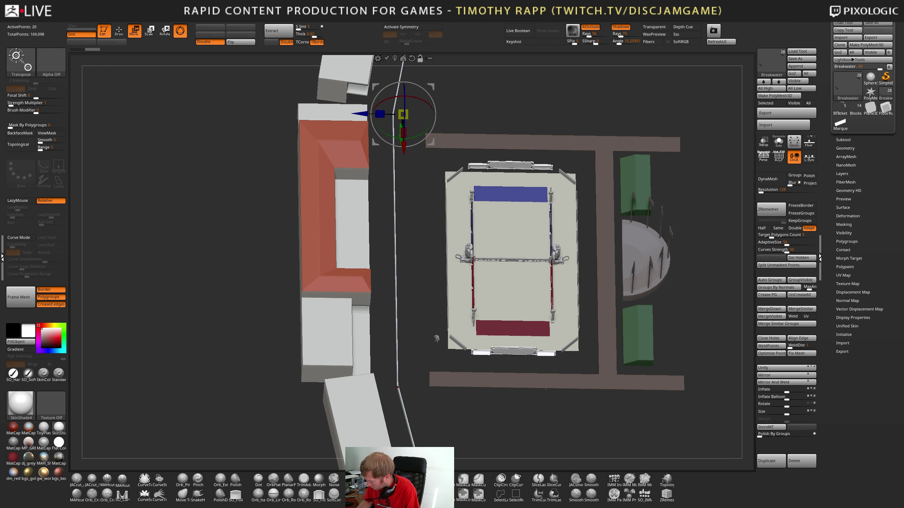
Select the boardwalk and mask it except for the two path ends nearest the breakwater
{"action": "left_click", "coordinate": [576, 380], "text": "alt"}
{"action": "mouse_move", "coordinate": [466, 415]}
{"action": "left_mouse_down"}
{"action": "mouse_move", "coordinate": [471, 381]}
{"action": "mouse_move", "coordinate": [465, 415]}
{"action": "left_mouse_up"}
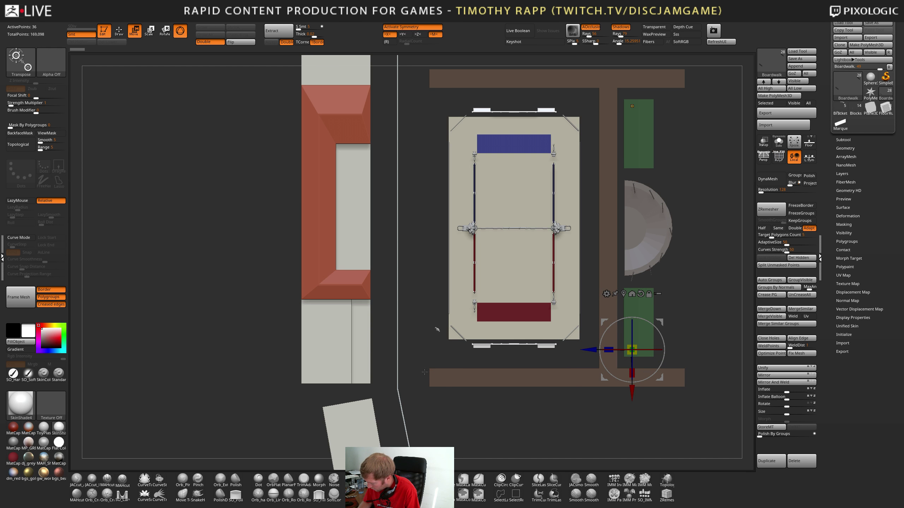
{"action": "left_click_drag", "start_coordinate": [413, 355], "coordinate": [442, 401], "text": "ctrl"}
{"action": "left_click", "coordinate": [442, 401], "text": "ctrl"}
{"action": "left_click_drag", "start_coordinate": [422, 125], "coordinate": [416, 178], "text": "alt"}
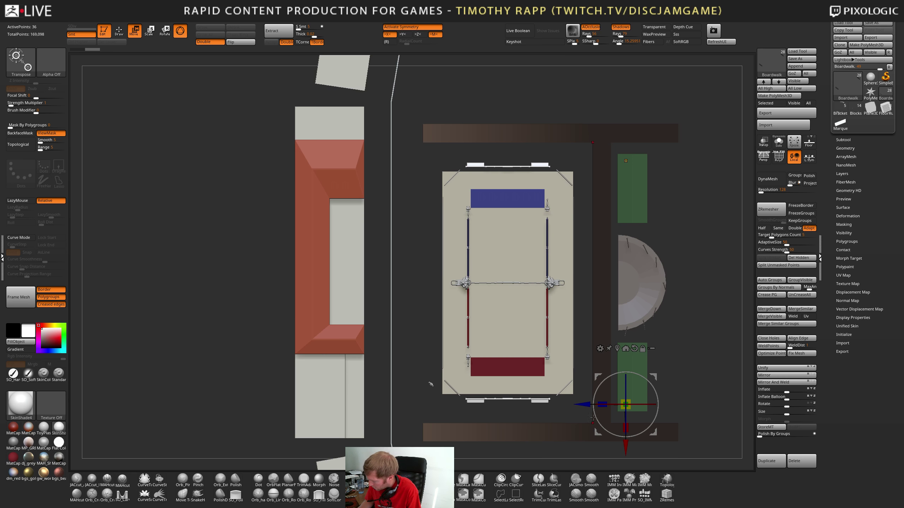
Extend the unmasked boardwalk ends towards the breakwater, and undo the extra adjustments
{"action": "mouse_move", "coordinate": [587, 404]}
{"action": "left_mouse_down"}
{"action": "mouse_move", "coordinate": [554, 406]}
{"action": "mouse_move", "coordinate": [513, 370]}
{"action": "mouse_move", "coordinate": [513, 396]}
{"action": "mouse_move", "coordinate": [524, 370]}
{"action": "mouse_move", "coordinate": [525, 397]}
{"action": "left_mouse_up"}
{"action": "key", "text": "q"}
{"action": "key", "text": "w"}
{"action": "mouse_move", "coordinate": [546, 315]}
{"action": "left_mouse_down"}
{"action": "mouse_move", "coordinate": [527, 312]}
{"action": "mouse_move", "coordinate": [546, 310]}
{"action": "mouse_move", "coordinate": [537, 311]}
{"action": "left_mouse_up"}
{"action": "key", "text": "ctrl+z"}
{"action": "key", "text": "ctrl+z"}
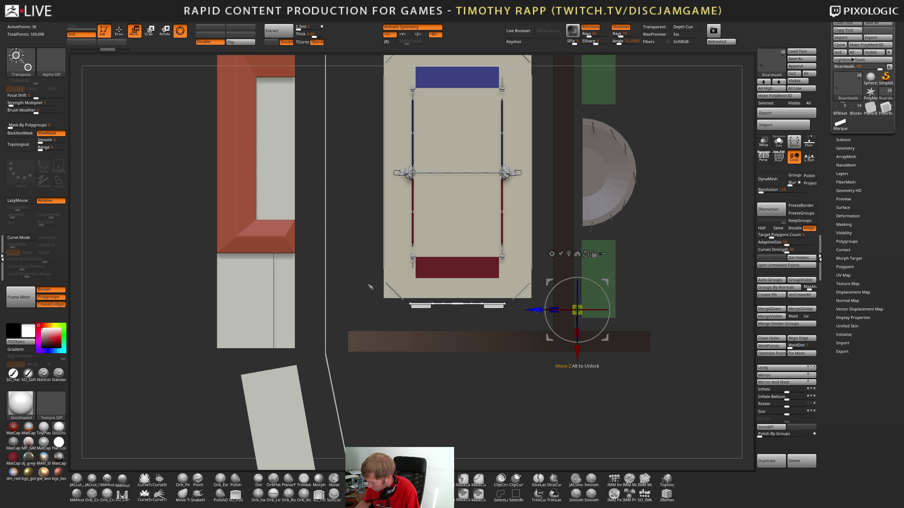
Select the breakwater, examine the whole blockout from a low angle, and glance at the Maya scene before returning to ZBrush
{"action": "key", "text": "q"}
{"action": "mouse_move", "coordinate": [303, 391]}
{"action": "right_mouse_down", "text": "ctrl"}
{"action": "mouse_move", "coordinate": [293, 435]}
{"action": "mouse_move", "coordinate": [332, 368]}
{"action": "right_mouse_up", "text": "ctrl"}
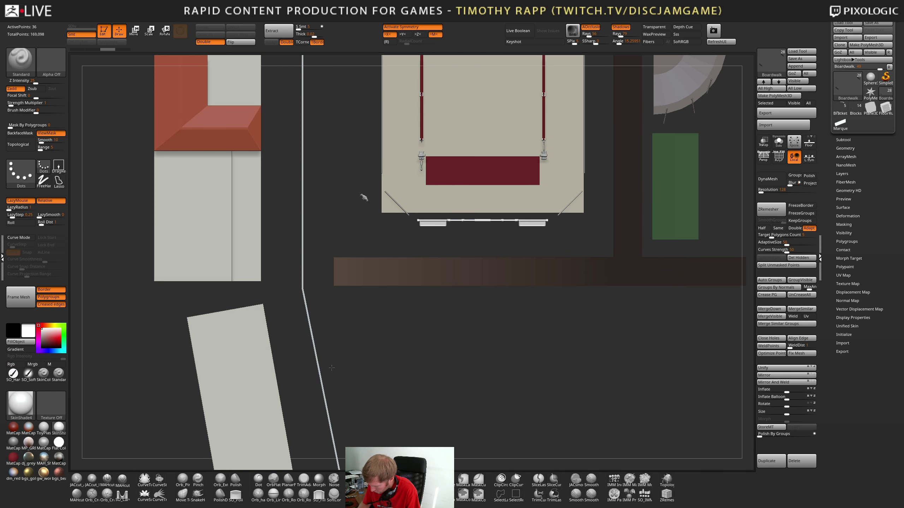
{"action": "left_click", "coordinate": [319, 374], "text": "alt"}
{"action": "mouse_move", "coordinate": [439, 347]}
{"action": "right_mouse_down", "text": "ctrl"}
{"action": "mouse_move", "coordinate": [442, 331]}
{"action": "mouse_move", "coordinate": [444, 350]}
{"action": "right_mouse_up", "text": "ctrl"}
{"action": "right_click_drag", "start_coordinate": [445, 350], "coordinate": [458, 306], "text": "alt"}
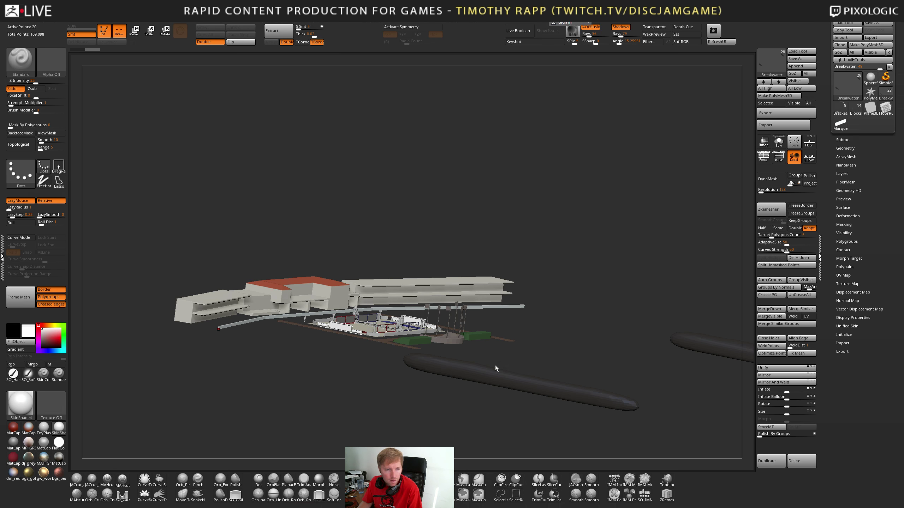
{"action": "key", "text": "alt+Tab"}
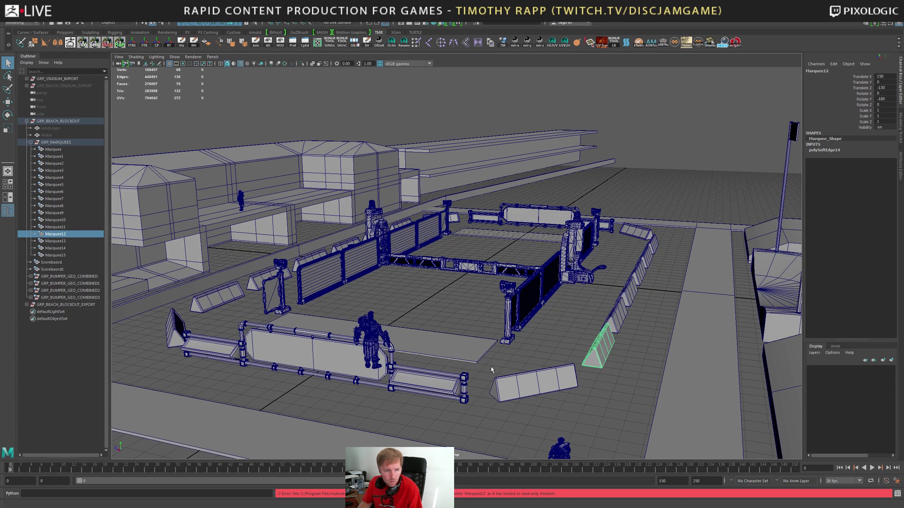
{"action": "key", "text": "alt+Tab"}
Select the clubhouse, mask all but the outer end of its longer wing, and place the transform gizmo at that end
{"action": "left_click_drag", "start_coordinate": [481, 347], "coordinate": [502, 333]}
{"action": "left_click", "coordinate": [506, 333], "text": "alt"}
{"action": "key", "text": "shift+f"}
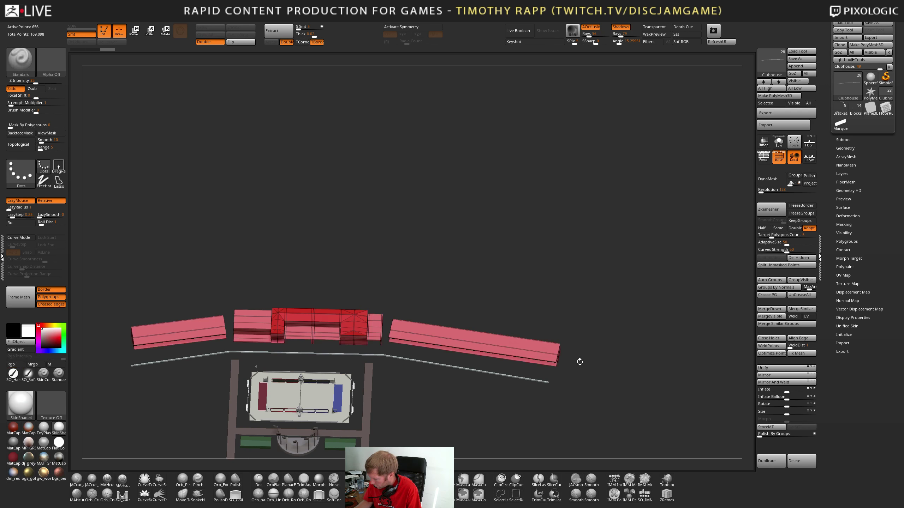
{"action": "key", "text": "shift+f"}
{"action": "mouse_move", "coordinate": [577, 350]}
{"action": "left_mouse_down", "text": "shift"}
{"action": "mouse_move", "coordinate": [545, 375]}
{"action": "mouse_move", "coordinate": [662, 402]}
{"action": "left_mouse_up", "text": "shift"}
{"action": "key", "text": "w"}
{"action": "left_click_drag", "start_coordinate": [607, 363], "coordinate": [578, 383], "text": "alt"}
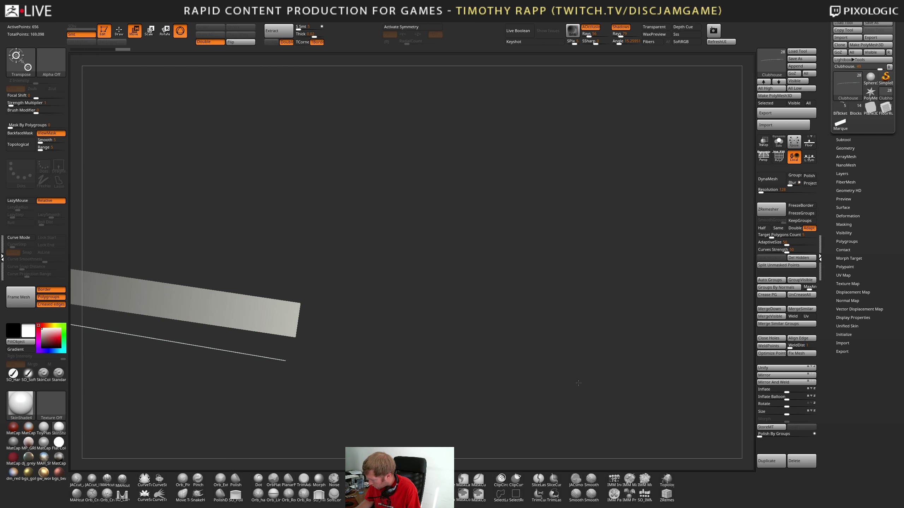
{"action": "left_click_drag", "start_coordinate": [357, 357], "coordinate": [590, 325], "text": "alt"}
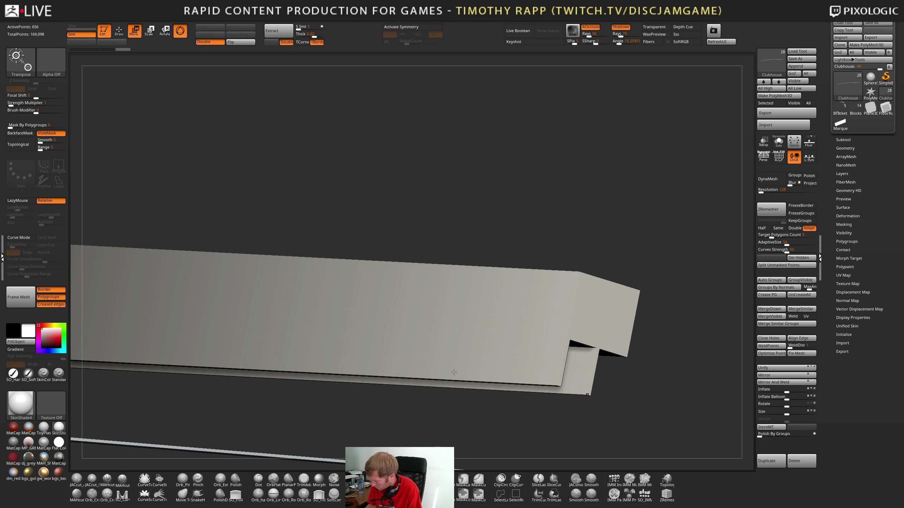
{"action": "left_click", "coordinate": [598, 324], "text": "alt"}
{"action": "left_click_drag", "start_coordinate": [641, 380], "coordinate": [600, 385], "text": "shift"}
Shorten the clubhouse's longer wing by moving its unmasked outer end inward towards the main building
{"action": "left_click_drag", "start_coordinate": [643, 331], "coordinate": [534, 346]}
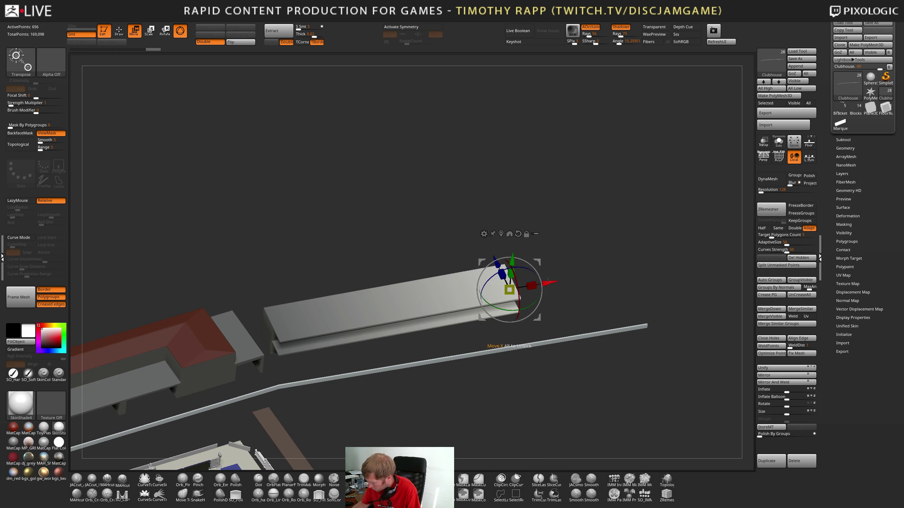
{"action": "left_click_drag", "start_coordinate": [553, 280], "coordinate": [499, 290]}
{"action": "mouse_move", "coordinate": [531, 353]}
{"action": "left_mouse_down", "text": "alt"}
{"action": "mouse_move", "coordinate": [521, 378]}
{"action": "mouse_move", "coordinate": [504, 368]}
{"action": "mouse_move", "coordinate": [536, 365]}
{"action": "mouse_move", "coordinate": [562, 346]}
{"action": "mouse_move", "coordinate": [400, 370]}
{"action": "mouse_move", "coordinate": [416, 392]}
{"action": "left_mouse_up", "text": "alt"}
{"action": "key", "text": "q"}
{"action": "key", "text": "w"}
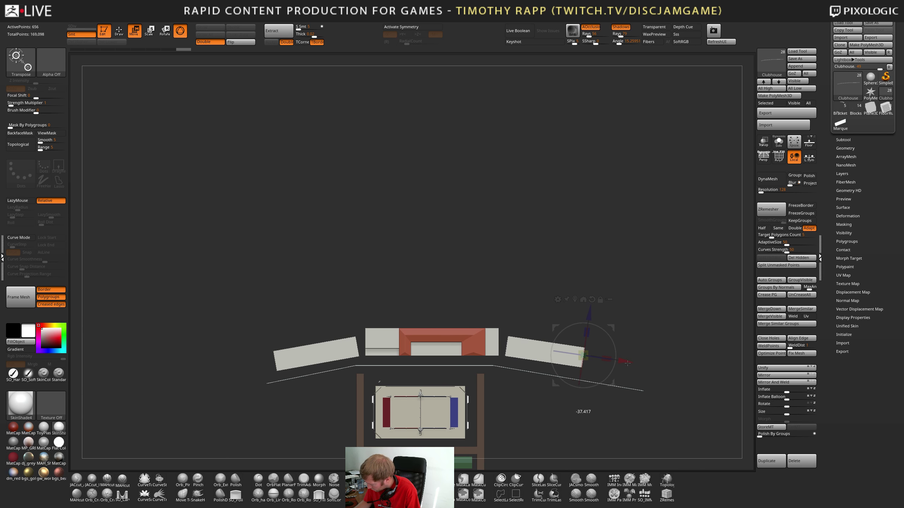
{"action": "left_click_drag", "start_coordinate": [628, 360], "coordinate": [632, 361]}
{"action": "key", "text": "q"}
{"action": "mouse_move", "coordinate": [626, 408]}
{"action": "right_mouse_down", "text": "ctrl"}
{"action": "mouse_move", "coordinate": [673, 408]}
{"action": "mouse_move", "coordinate": [623, 389]}
{"action": "mouse_move", "coordinate": [575, 406]}
{"action": "right_mouse_up", "text": "ctrl"}
{"action": "right_click_drag", "start_coordinate": [661, 394], "coordinate": [663, 394], "text": "ctrl"}
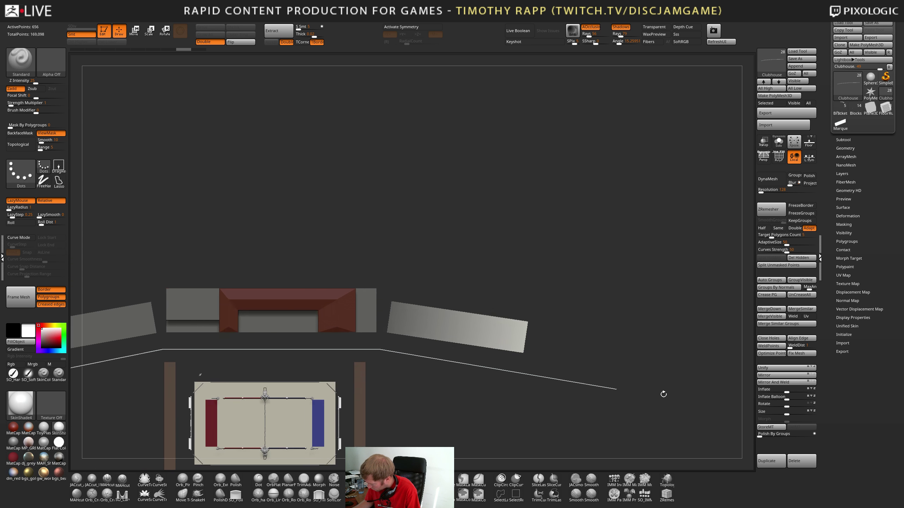
Select the breakwater and insert an edge loop across its outer straight section with ZModeler
{"action": "left_click_drag", "start_coordinate": [663, 394], "coordinate": [619, 392], "text": "alt"}
{"action": "left_click", "coordinate": [518, 379], "text": "alt"}
{"action": "key", "text": "shift+f"}
{"action": "mouse_move", "coordinate": [518, 379]}
{"action": "right_mouse_down", "text": "alt"}
{"action": "mouse_move", "coordinate": [529, 385]}
{"action": "mouse_move", "coordinate": [502, 411]}
{"action": "mouse_move", "coordinate": [570, 420]}
{"action": "mouse_move", "coordinate": [527, 424]}
{"action": "mouse_move", "coordinate": [531, 319]}
{"action": "right_mouse_up", "text": "alt"}
{"action": "key", "text": "b"}
{"action": "key", "text": "z"}
{"action": "key", "text": "m"}
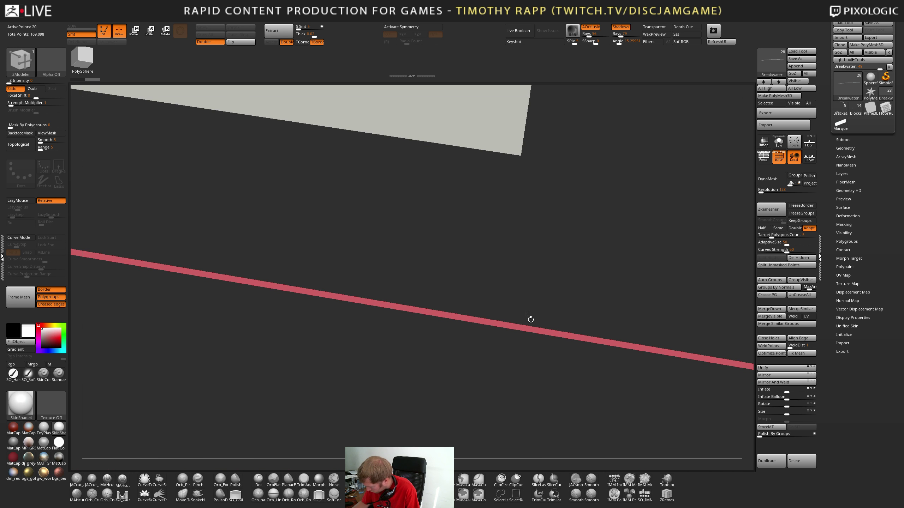
{"action": "left_click", "coordinate": [519, 330]}
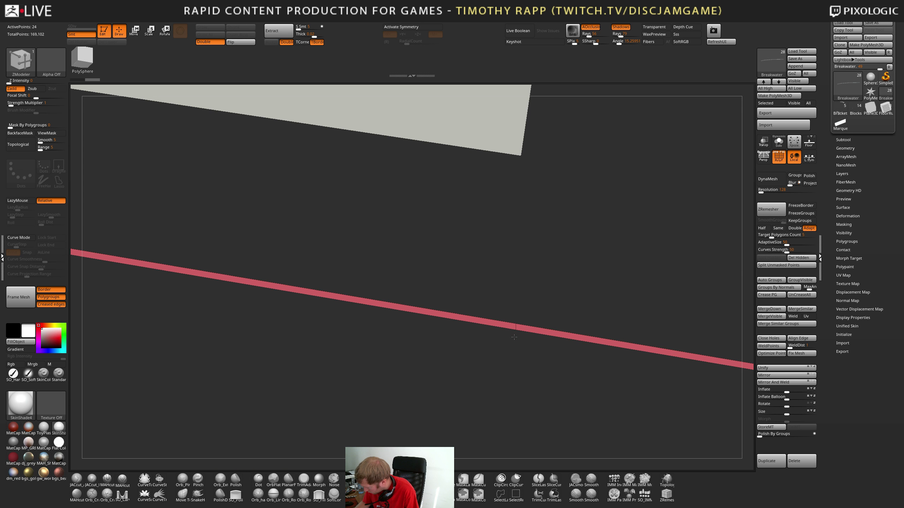
{"action": "key", "text": "space"}
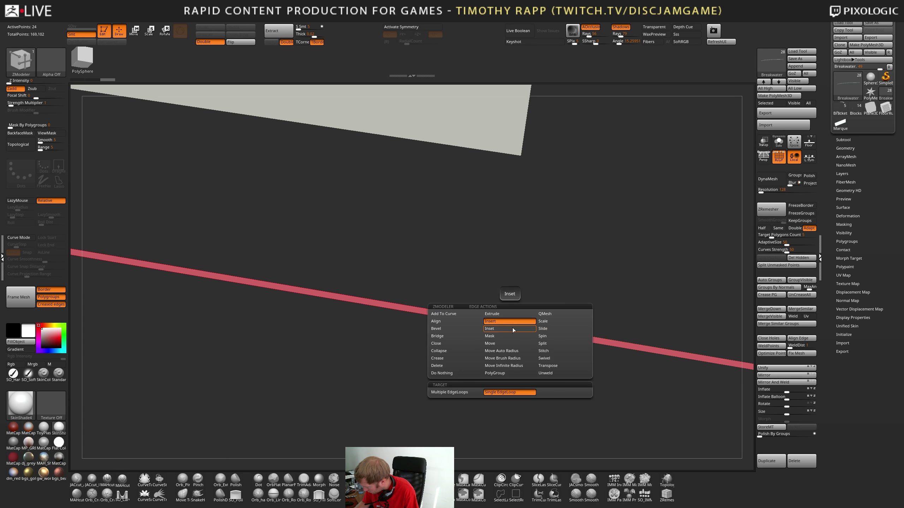
Mask all but the breakwater's outer end, move that end towards the beach houses to bend the wall, and clear the mask
{"action": "right_click_drag", "start_coordinate": [646, 377], "coordinate": [493, 387], "text": "ctrl"}
{"action": "right_click_drag", "start_coordinate": [617, 347], "coordinate": [491, 359], "text": "ctrl"}
{"action": "left_click_drag", "start_coordinate": [669, 361], "coordinate": [627, 393], "text": "ctrl"}
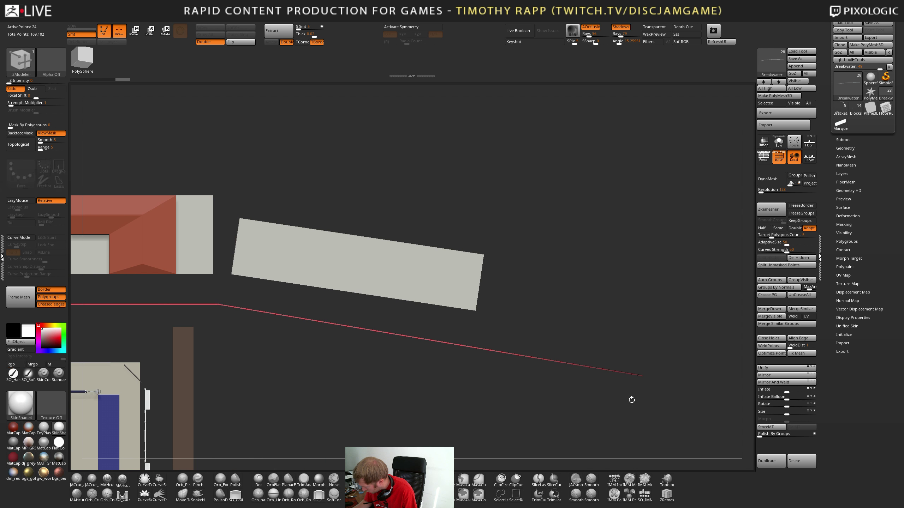
{"action": "left_click", "coordinate": [648, 394], "text": "ctrl"}
{"action": "key", "text": "w"}
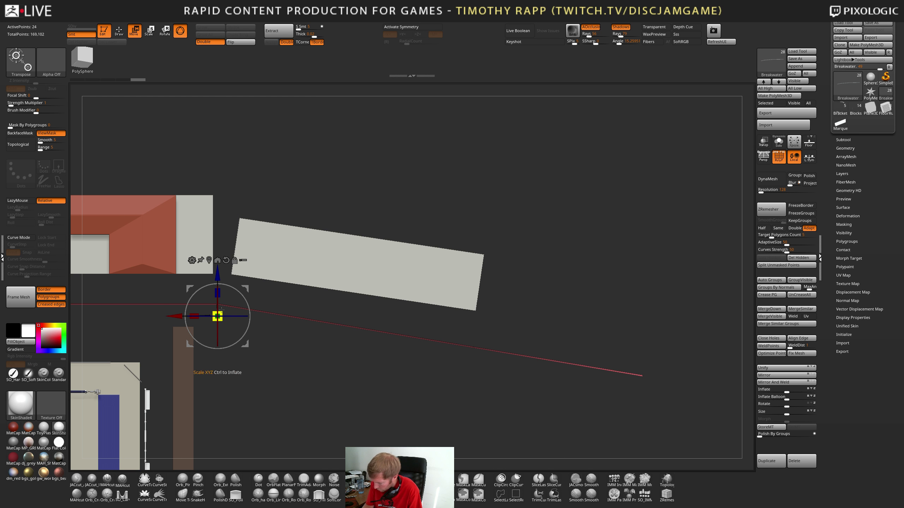
{"action": "left_click", "coordinate": [642, 371]}
{"action": "left_click_drag", "start_coordinate": [644, 325], "coordinate": [650, 309]}
{"action": "right_click_drag", "start_coordinate": [659, 301], "coordinate": [603, 386], "text": "ctrl"}
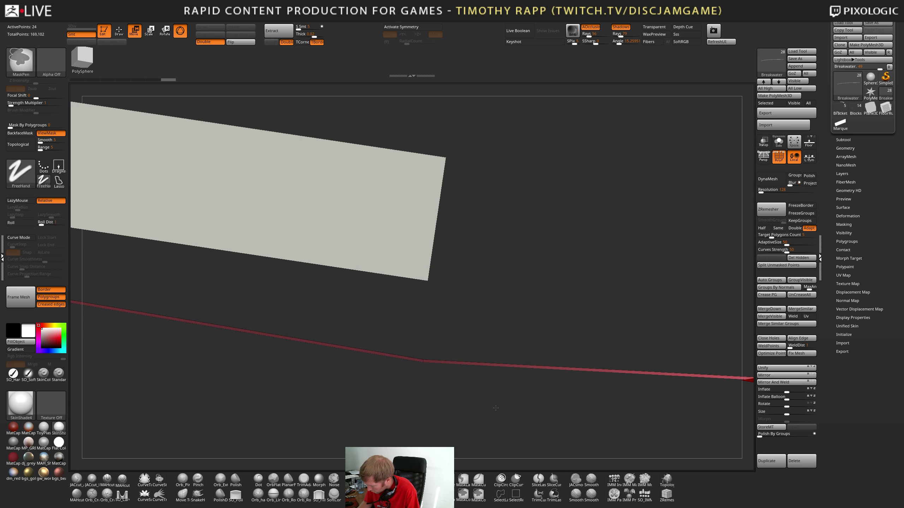
{"action": "left_click_drag", "start_coordinate": [492, 408], "coordinate": [526, 375], "text": "ctrl"}
Bevel the edge at the breakwater's new bend to soften the corner
{"action": "right_click_drag", "start_coordinate": [527, 376], "coordinate": [489, 373], "text": "ctrl"}
{"action": "key", "text": "q"}
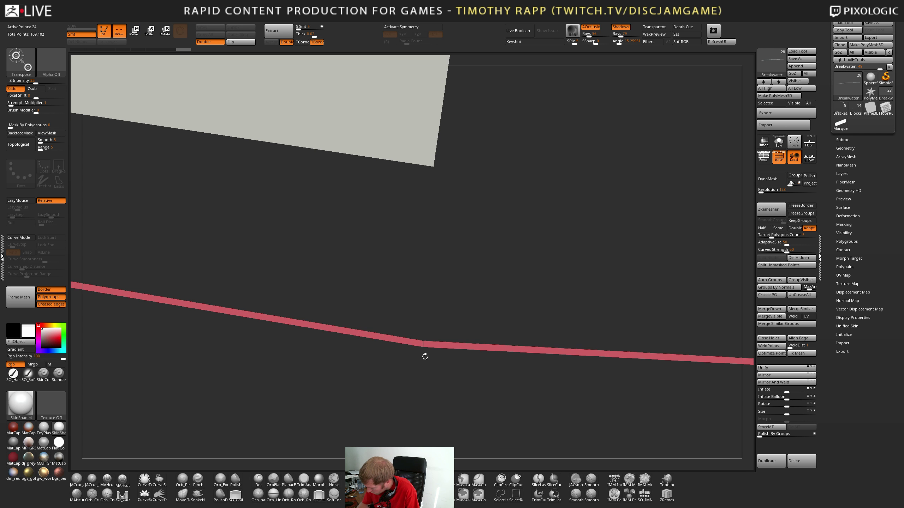
{"action": "key", "text": "space"}
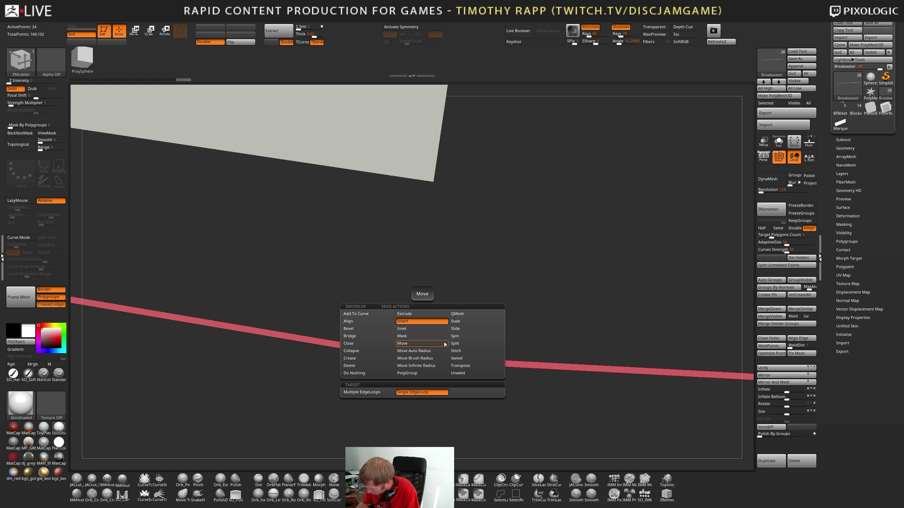
{"action": "left_click", "coordinate": [367, 330]}
{"action": "left_click", "coordinate": [423, 357]}
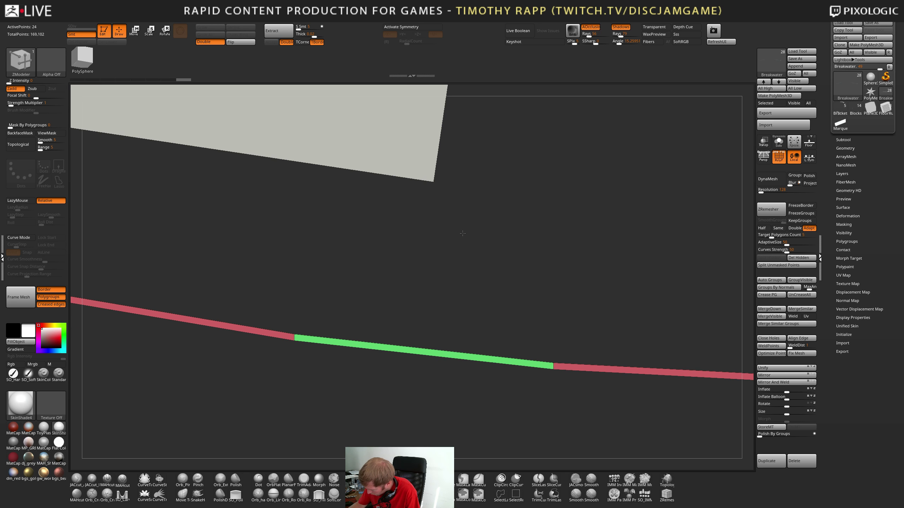
{"action": "left_click_drag", "start_coordinate": [468, 228], "coordinate": [591, 347], "text": "alt"}
{"action": "key", "text": "shift+f"}
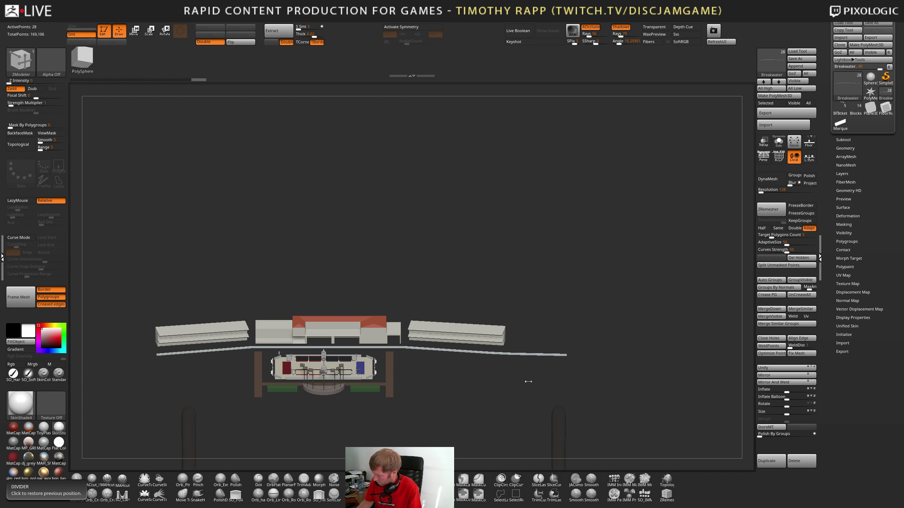
Select the clubhouse and set the ZModeler edge action to Insert at its upper terrace
{"action": "mouse_move", "coordinate": [528, 379]}
{"action": "left_mouse_down"}
{"action": "mouse_move", "coordinate": [501, 392]}
{"action": "mouse_move", "coordinate": [537, 387]}
{"action": "left_mouse_up"}
{"action": "left_click_drag", "start_coordinate": [501, 350], "coordinate": [475, 336], "text": "alt"}
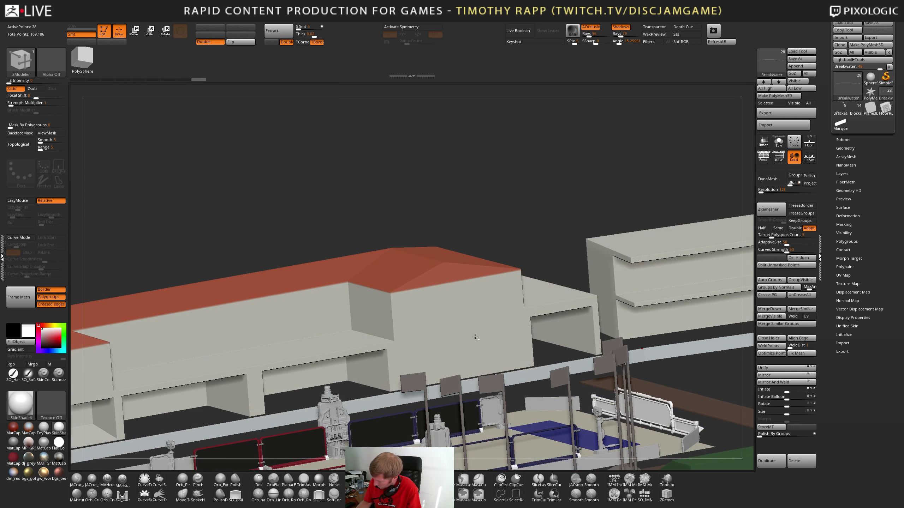
{"action": "left_click", "coordinate": [457, 333], "text": "alt"}
{"action": "key", "text": "shift+f"}
{"action": "mouse_move", "coordinate": [458, 333]}
{"action": "right_mouse_down", "text": "alt"}
{"action": "mouse_move", "coordinate": [427, 353]}
{"action": "mouse_move", "coordinate": [395, 351]}
{"action": "mouse_move", "coordinate": [458, 363]}
{"action": "right_mouse_up", "text": "alt"}
{"action": "left_click_drag", "start_coordinate": [458, 363], "coordinate": [454, 359]}
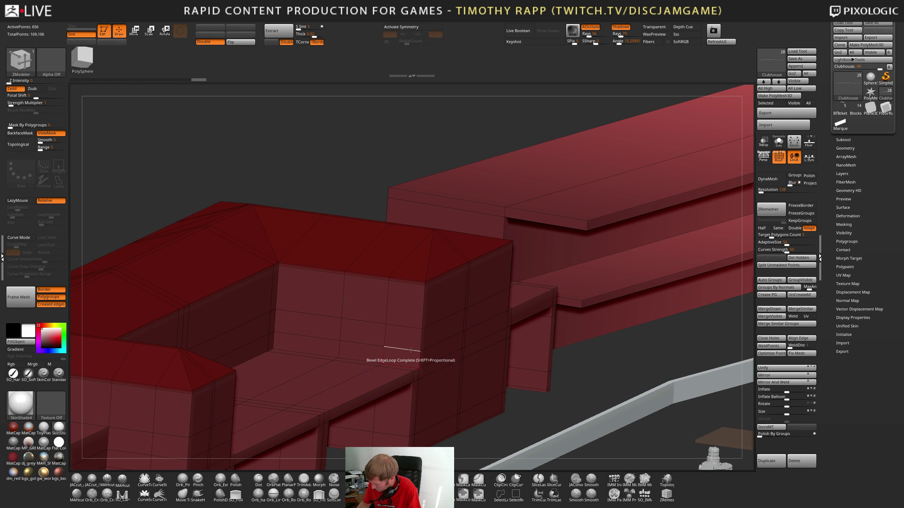
{"action": "key", "text": "space"}
{"action": "left_click", "coordinate": [401, 322]}
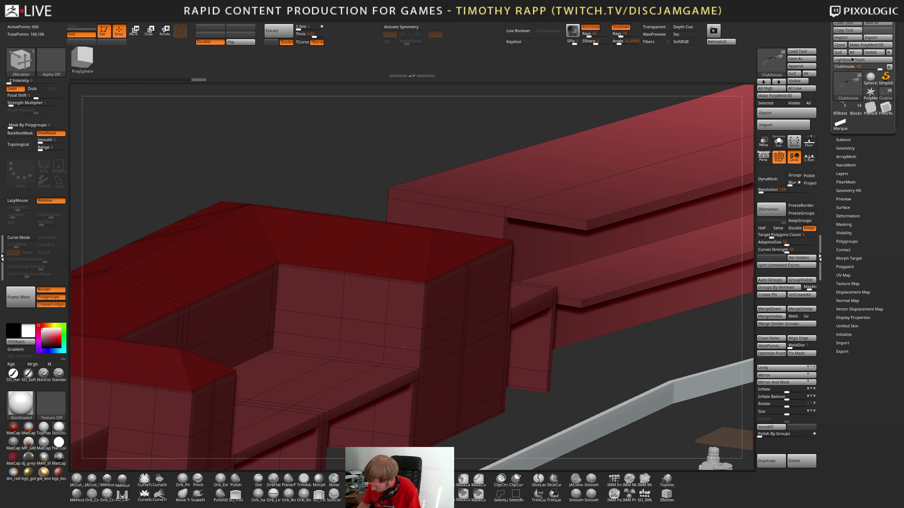
Insert a vertical edge loop on the terrace's inner side wall, close to the wall's outer front corner
{"action": "key", "text": "shift+f"}
{"action": "right_click_drag", "start_coordinate": [442, 321], "coordinate": [441, 349], "text": "ctrl"}
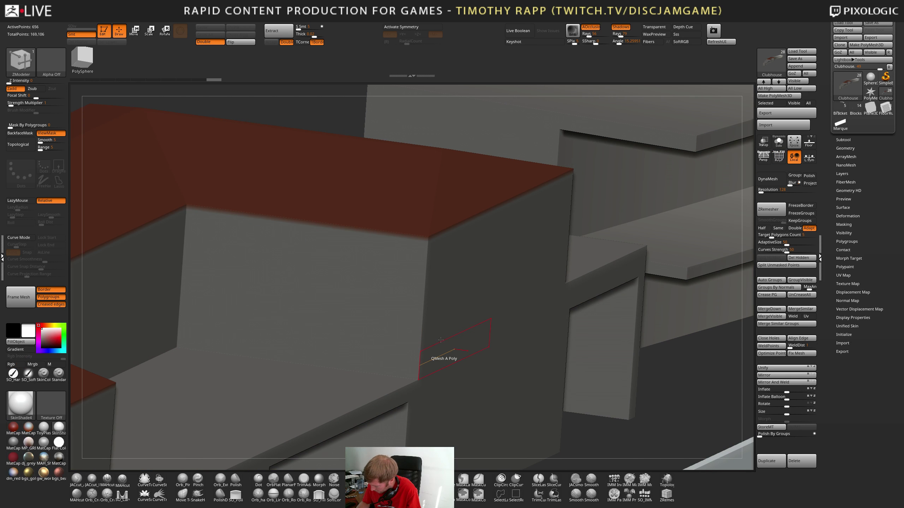
{"action": "key", "text": "shift+f"}
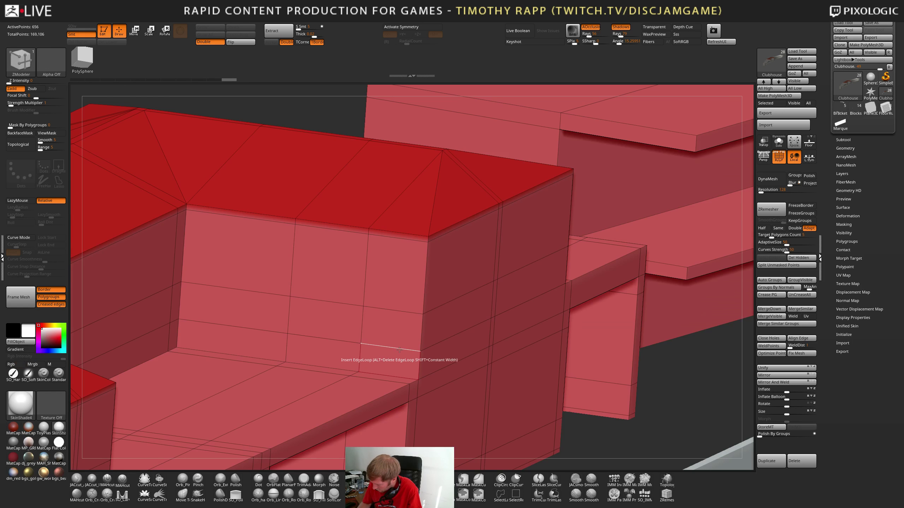
{"action": "left_click", "coordinate": [406, 349]}
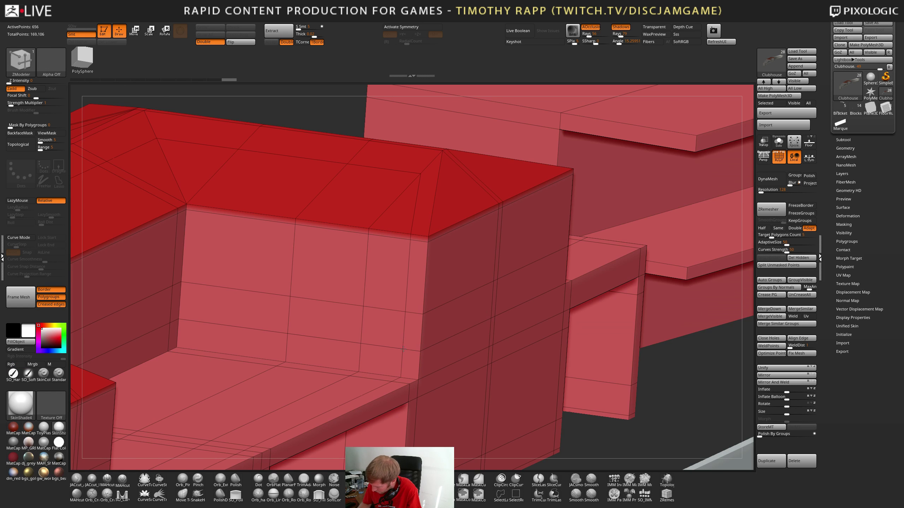
{"action": "left_click_drag", "start_coordinate": [406, 349], "coordinate": [414, 351]}
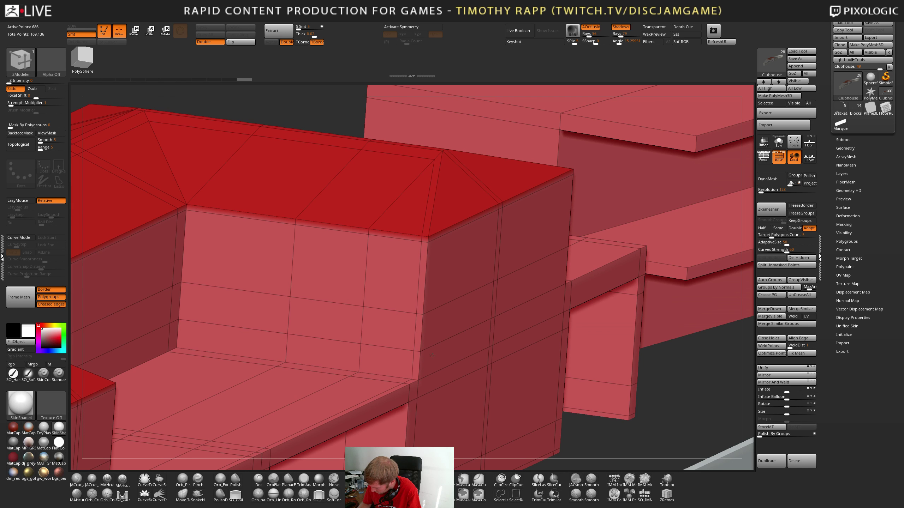
Set the ZModeler point action to Split and split the front points on both terrace side walls into small discs
{"action": "right_click_drag", "start_coordinate": [413, 351], "coordinate": [415, 352], "text": "ctrl"}
{"action": "key", "text": "space"}
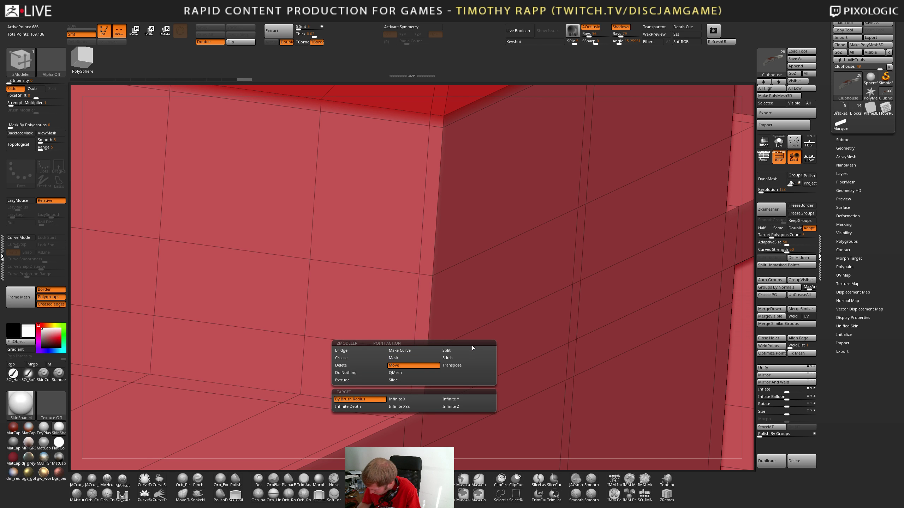
{"action": "left_click", "coordinate": [458, 350]}
{"action": "left_click_drag", "start_coordinate": [413, 351], "coordinate": [415, 354]}
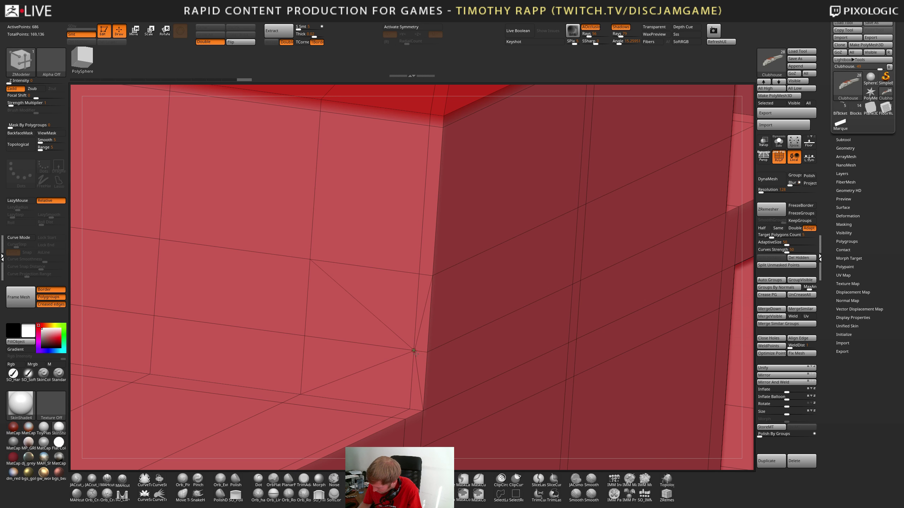
{"action": "scroll", "coordinate": [463, 347], "scroll_direction": "down", "scroll_amount": 5}
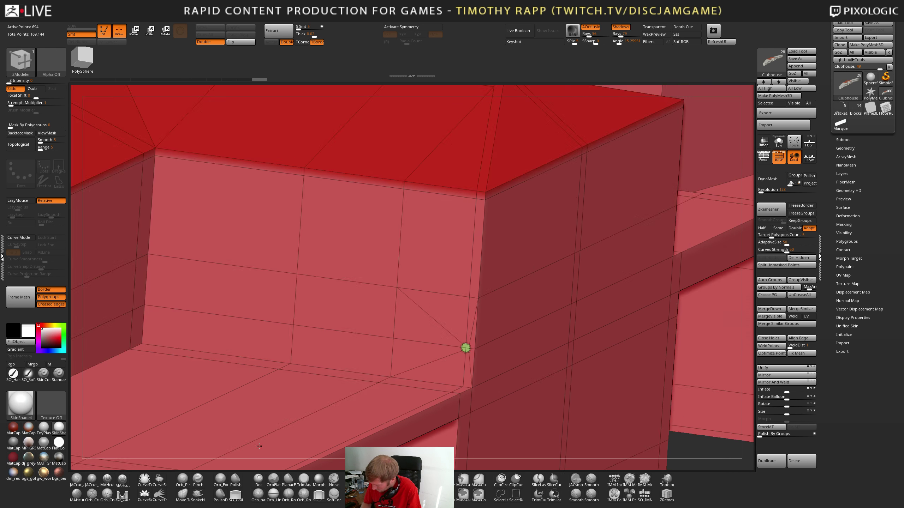
{"action": "right_click_drag", "start_coordinate": [490, 376], "coordinate": [383, 415]}
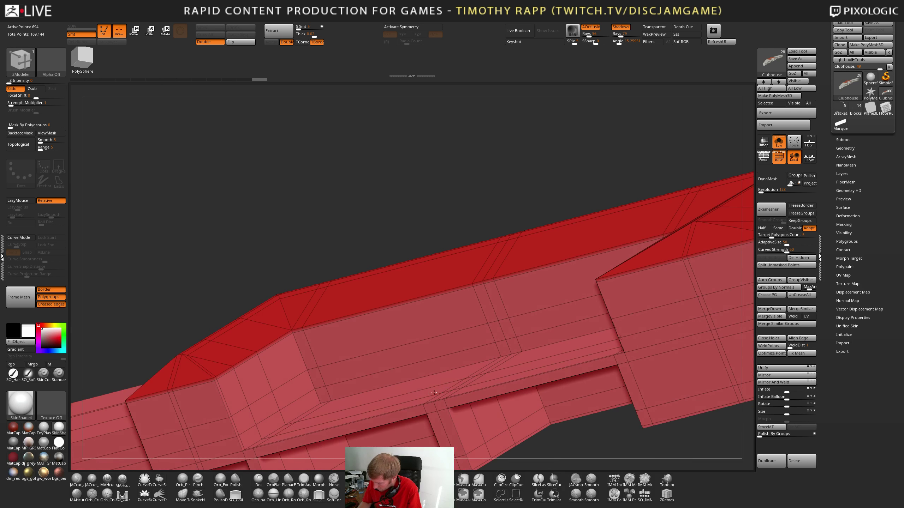
{"action": "right_click_drag", "start_coordinate": [260, 420], "coordinate": [242, 448]}
{"action": "scroll", "coordinate": [241, 448], "scroll_direction": "up", "scroll_amount": 5}
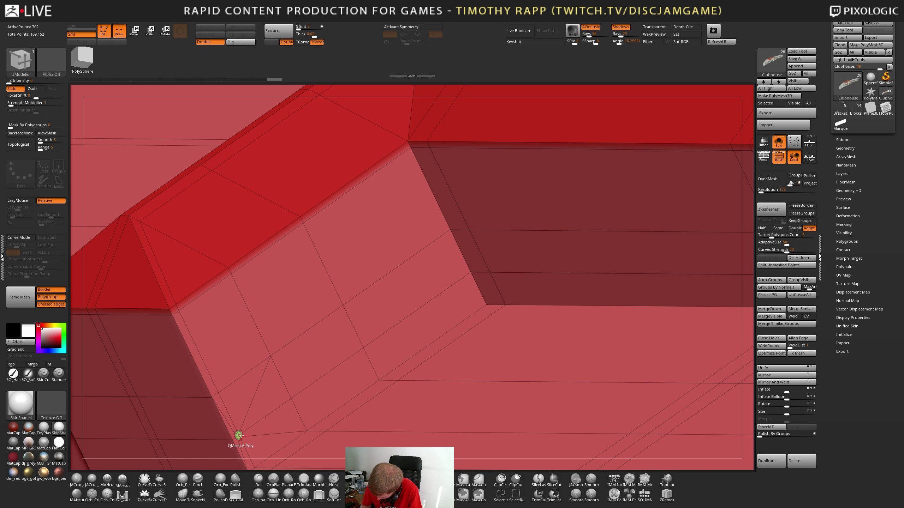
Extrude the small discs from both side walls along the terrace front as thin railing bars with QMesh
{"action": "key", "text": "space"}
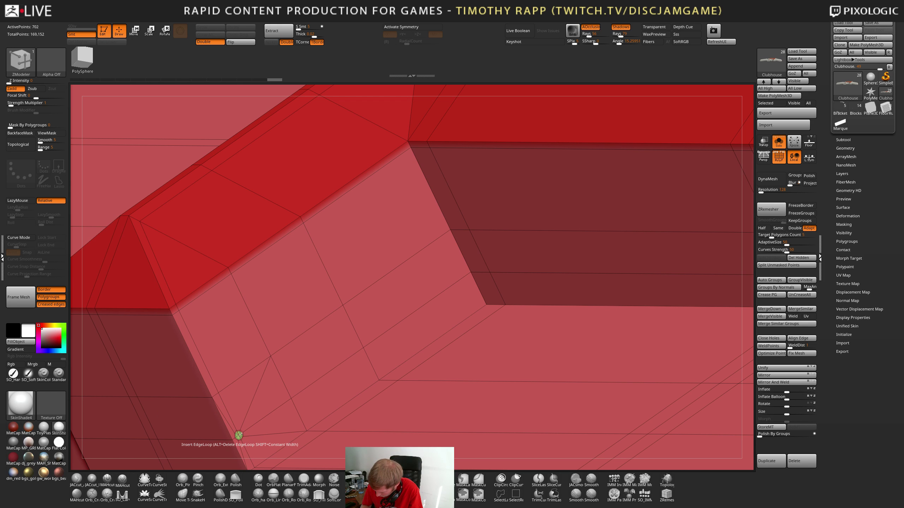
{"action": "left_click_drag", "start_coordinate": [295, 435], "coordinate": [570, 431]}
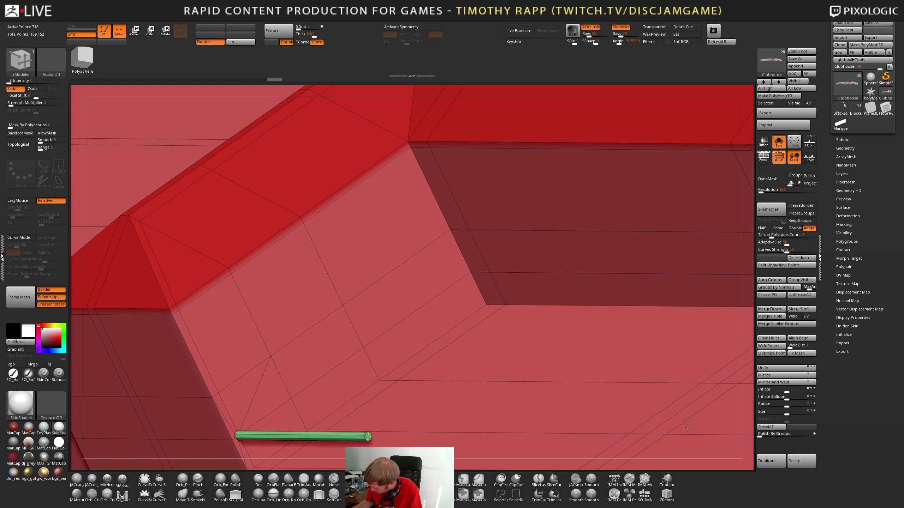
{"action": "right_click_drag", "start_coordinate": [615, 437], "coordinate": [353, 323], "text": "ctrl"}
{"action": "right_click_drag", "start_coordinate": [479, 394], "coordinate": [494, 389], "text": "ctrl"}
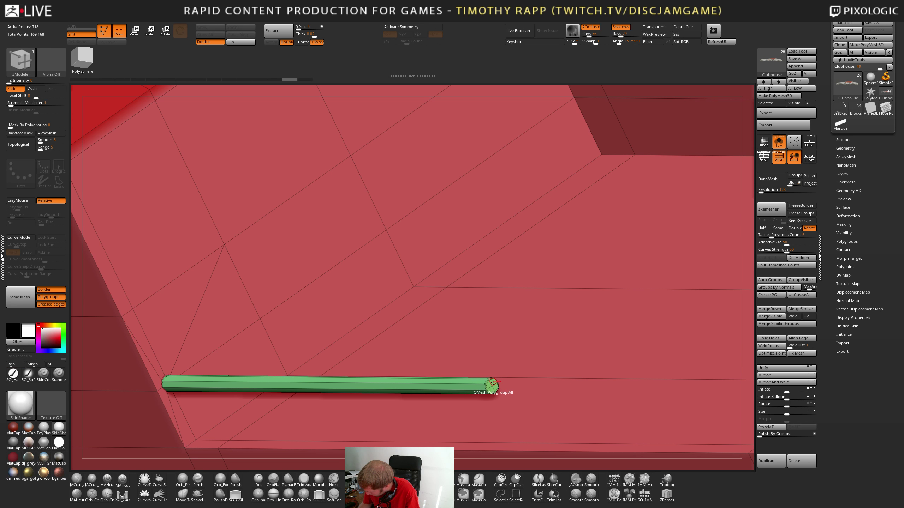
{"action": "left_click_drag", "start_coordinate": [494, 384], "coordinate": [899, 405]}
{"action": "right_click_drag", "start_coordinate": [705, 402], "coordinate": [580, 394], "text": "alt"}
{"action": "right_click_drag", "start_coordinate": [433, 408], "coordinate": [305, 429], "text": "alt"}
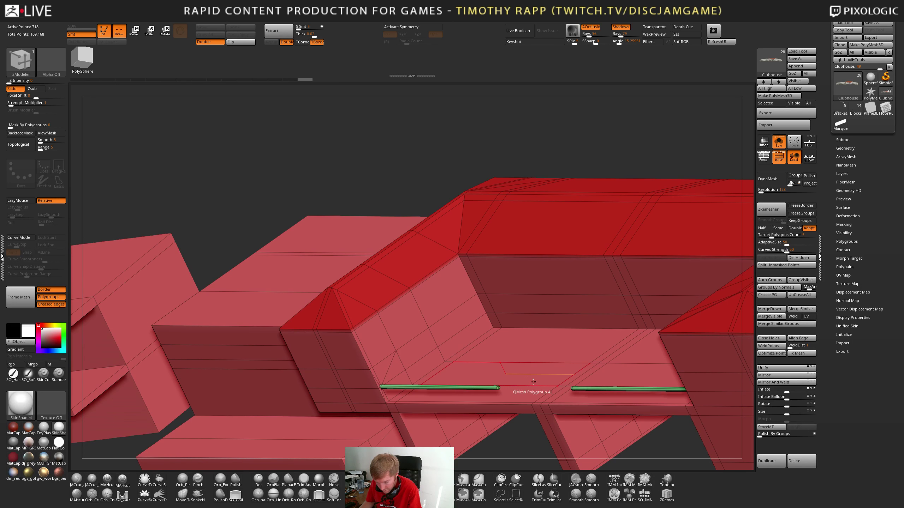
Undo the last railing edits, extend the bars until they meet as one rail, and delete the extra edge loop
{"action": "right_click_drag", "start_coordinate": [513, 396], "coordinate": [600, 380], "text": "ctrl"}
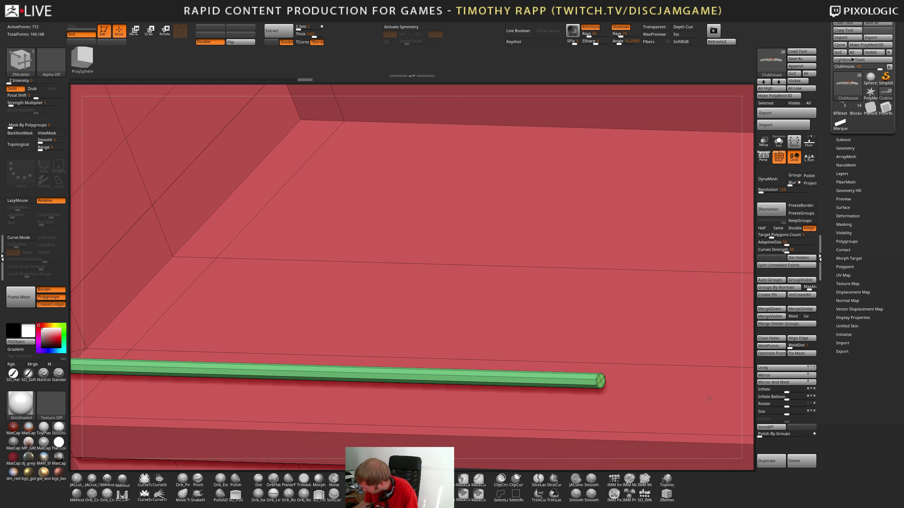
{"action": "mouse_move", "coordinate": [666, 404]}
{"action": "right_mouse_down", "text": "ctrl"}
{"action": "mouse_move", "coordinate": [602, 383]}
{"action": "mouse_move", "coordinate": [526, 374]}
{"action": "right_mouse_up", "text": "ctrl"}
{"action": "key", "text": "ctrl+z"}
{"action": "key", "text": "ctrl+z"}
{"action": "left_click_drag", "start_coordinate": [588, 381], "coordinate": [828, 391]}
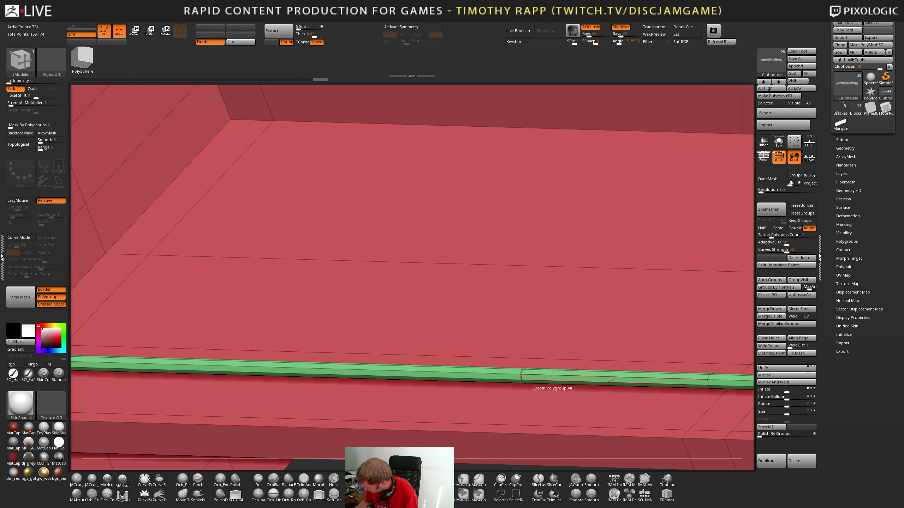
{"action": "left_click", "coordinate": [706, 382], "text": "alt"}
Make the terrace rail noticeably thinner along its whole length
{"action": "right_click_drag", "start_coordinate": [693, 383], "coordinate": [556, 395], "text": "ctrl"}
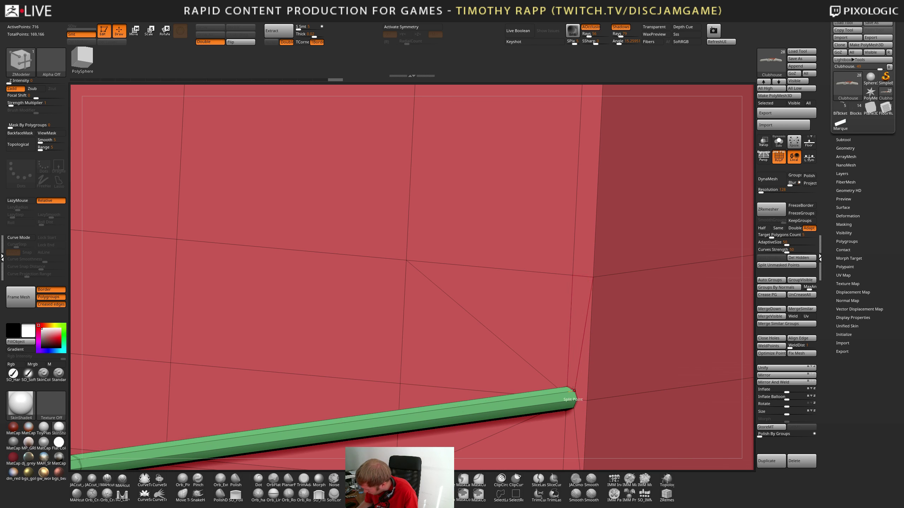
{"action": "left_click_drag", "start_coordinate": [559, 398], "coordinate": [552, 399]}
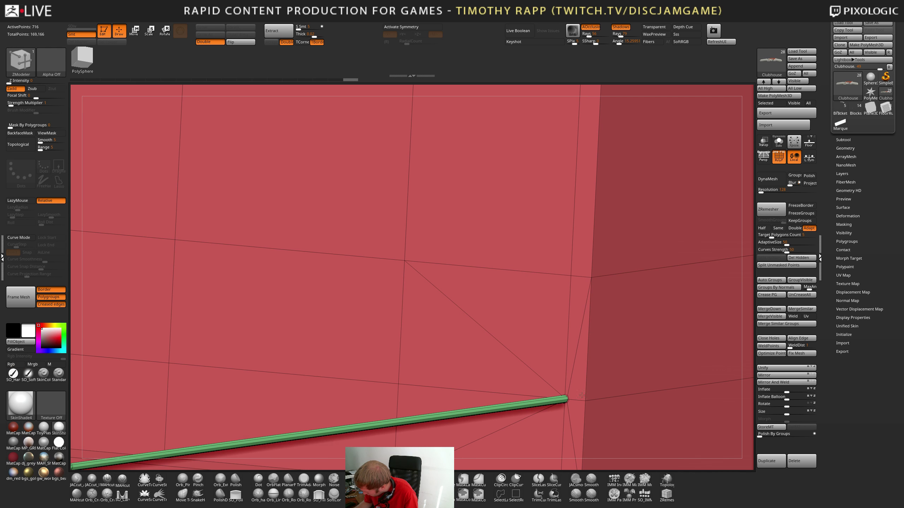
{"action": "right_click_drag", "start_coordinate": [551, 398], "coordinate": [454, 386], "text": "ctrl"}
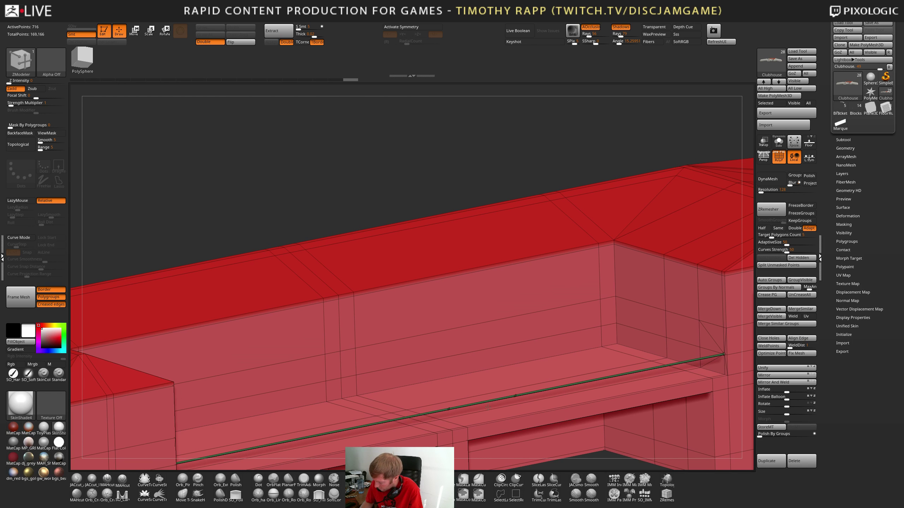
Delete the edge loops that form the bumps near the middle of the terrace rail
{"action": "right_click_drag", "start_coordinate": [435, 411], "coordinate": [458, 414], "text": "ctrl"}
{"action": "right_click_drag", "start_coordinate": [519, 416], "coordinate": [443, 407]}
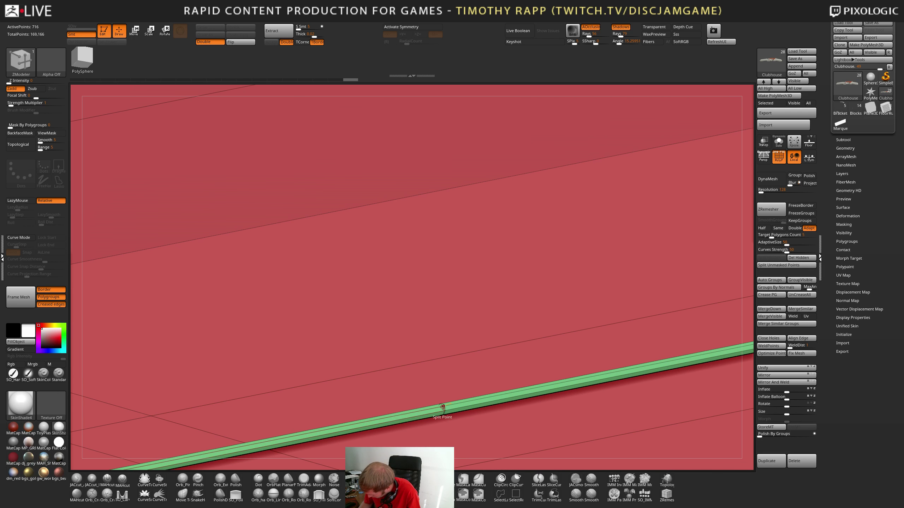
{"action": "right_click_drag", "start_coordinate": [641, 369], "coordinate": [547, 266], "text": "ctrl"}
{"action": "left_click", "coordinate": [543, 269], "text": "alt"}
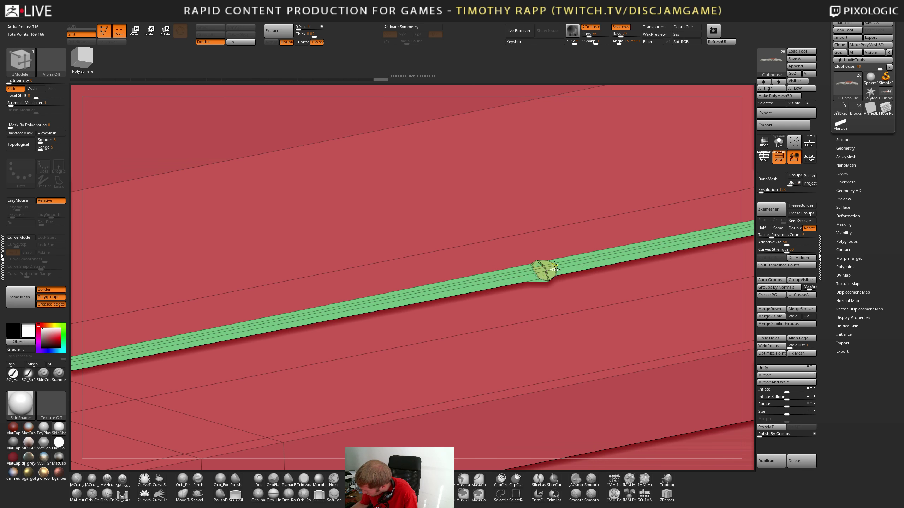
{"action": "right_click_drag", "start_coordinate": [594, 268], "coordinate": [604, 364], "text": "ctrl"}
{"action": "mouse_move", "coordinate": [446, 373]}
{"action": "right_mouse_down", "text": "alt"}
{"action": "mouse_move", "coordinate": [572, 362]}
{"action": "mouse_move", "coordinate": [566, 338]}
{"action": "mouse_move", "coordinate": [583, 335]}
{"action": "mouse_move", "coordinate": [449, 384]}
{"action": "right_mouse_up", "text": "alt"}
{"action": "key", "text": "shift+s"}
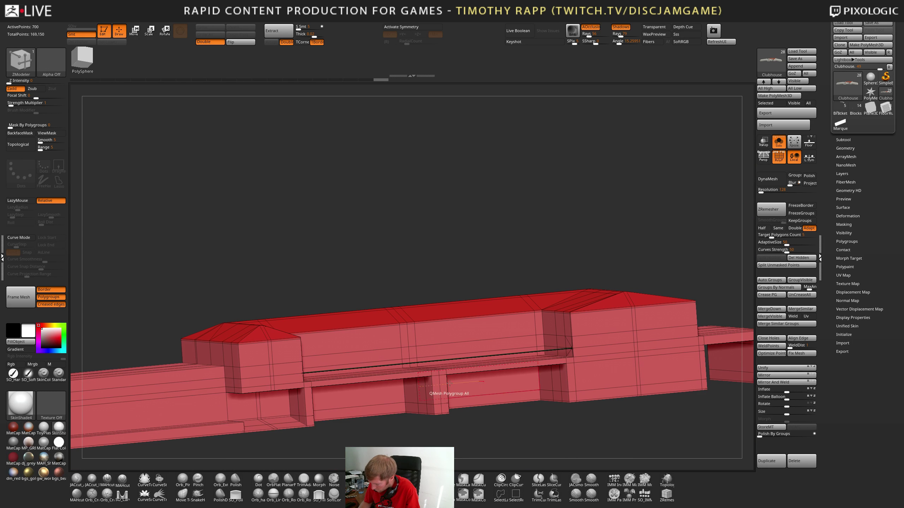
Insert multiple evenly spaced edge loops along the full length of the thin terrace rail
{"action": "right_click_drag", "start_coordinate": [394, 372], "coordinate": [507, 362]}
{"action": "right_click_drag", "start_coordinate": [582, 331], "coordinate": [647, 325], "text": "shift"}
{"action": "right_click_drag", "start_coordinate": [590, 271], "coordinate": [661, 284], "text": "alt"}
{"action": "right_click_drag", "start_coordinate": [611, 249], "coordinate": [561, 402], "text": "ctrl"}
{"action": "key", "text": "space"}
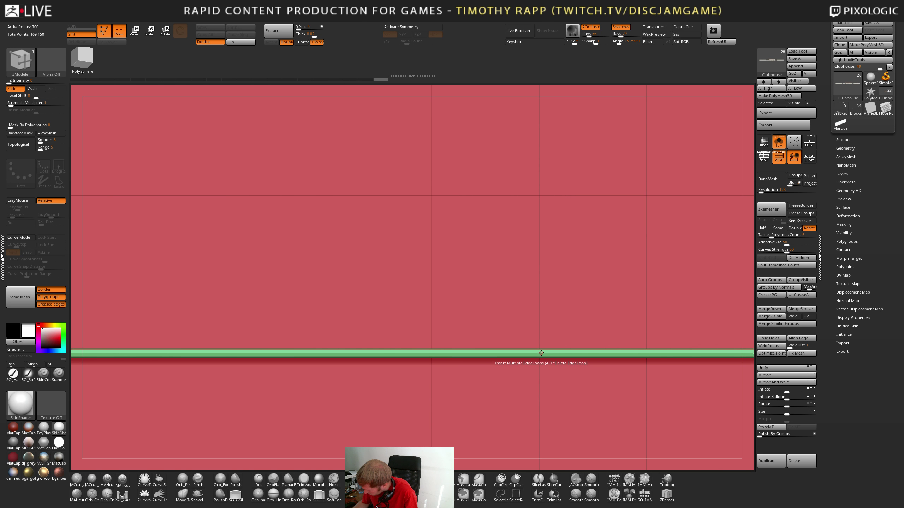
{"action": "left_click_drag", "start_coordinate": [551, 333], "coordinate": [562, 297]}
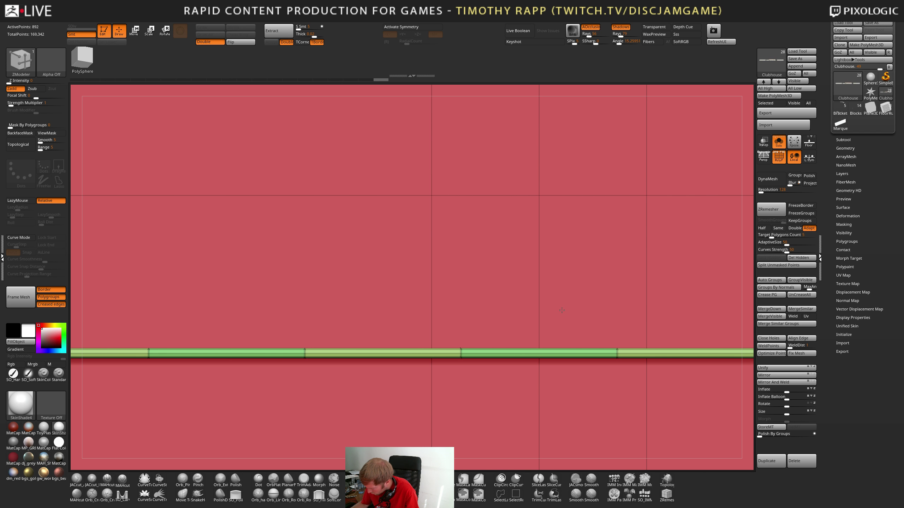
Split the point on the rail's lower side at each inserted edge loop into a small disc, working along the whole terrace rail
{"action": "right_click_drag", "start_coordinate": [657, 333], "coordinate": [386, 421], "text": "ctrl"}
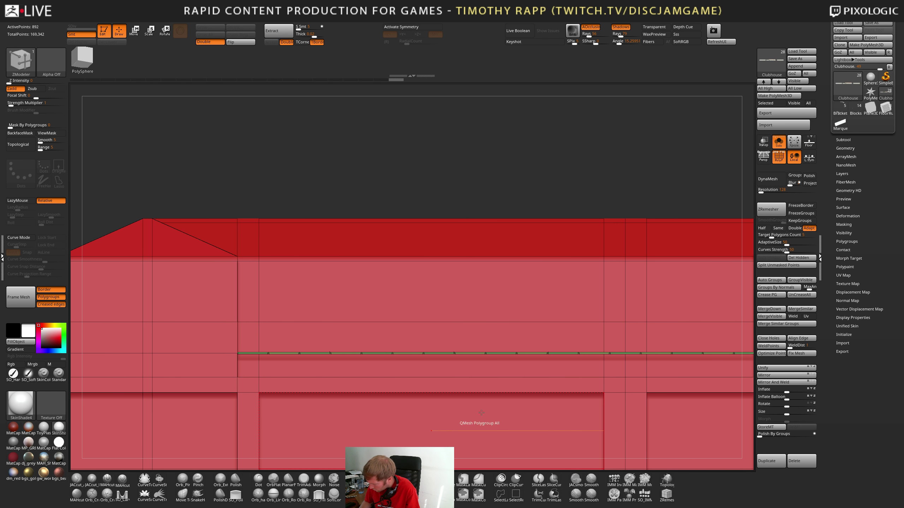
{"action": "right_click_drag", "start_coordinate": [445, 392], "coordinate": [292, 367], "text": "ctrl"}
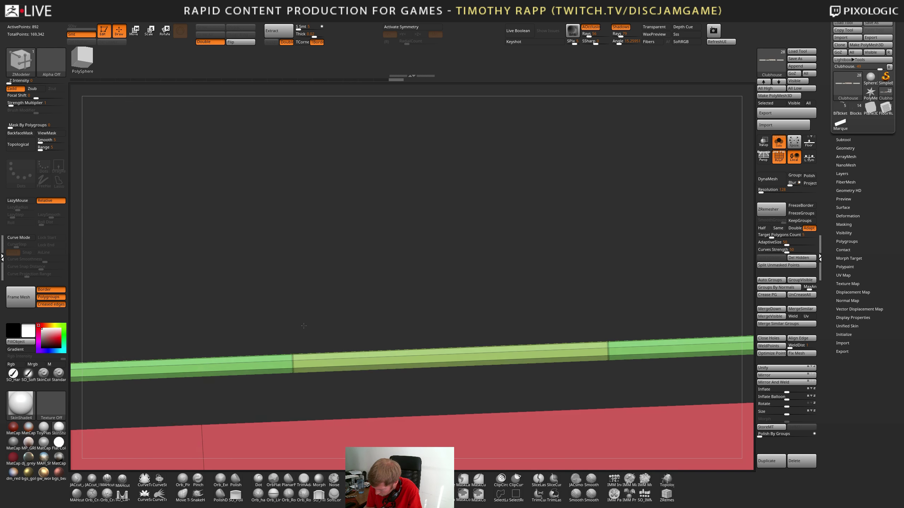
{"action": "left_click", "coordinate": [292, 369]}
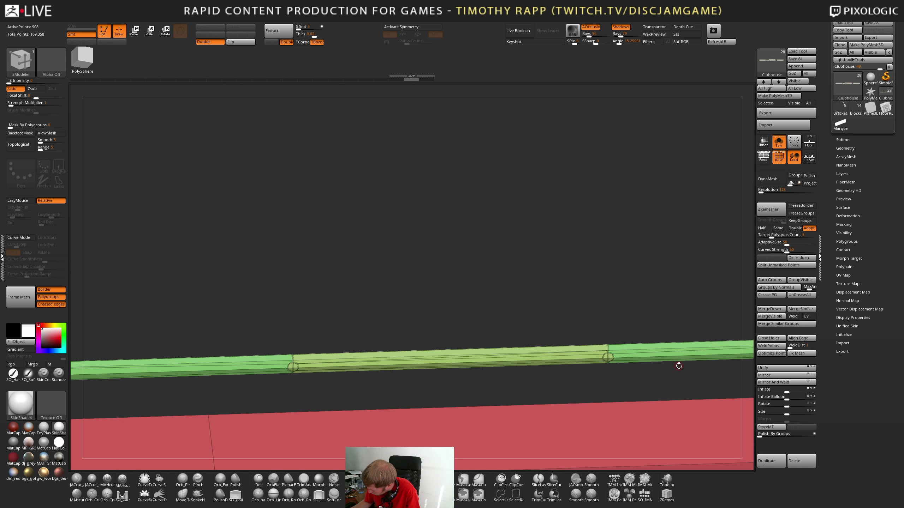
{"action": "right_click_drag", "start_coordinate": [679, 366], "coordinate": [316, 381], "text": "alt"}
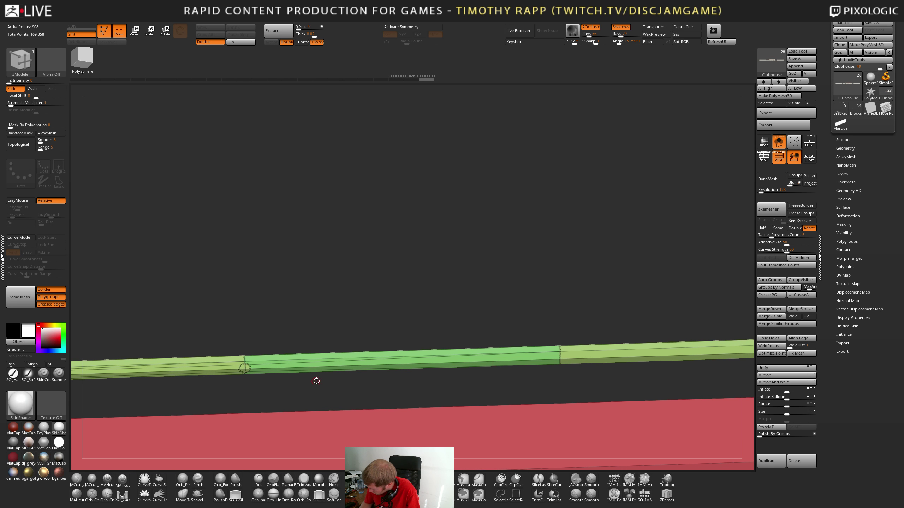
{"action": "left_click", "coordinate": [562, 357]}
{"action": "right_click_drag", "start_coordinate": [563, 356], "coordinate": [214, 366], "text": "alt"}
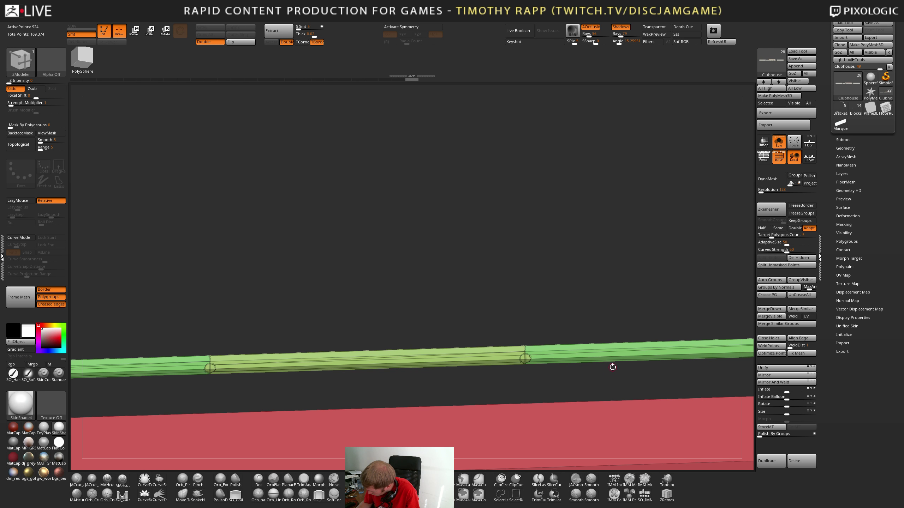
{"action": "right_click_drag", "start_coordinate": [567, 370], "coordinate": [423, 357]}
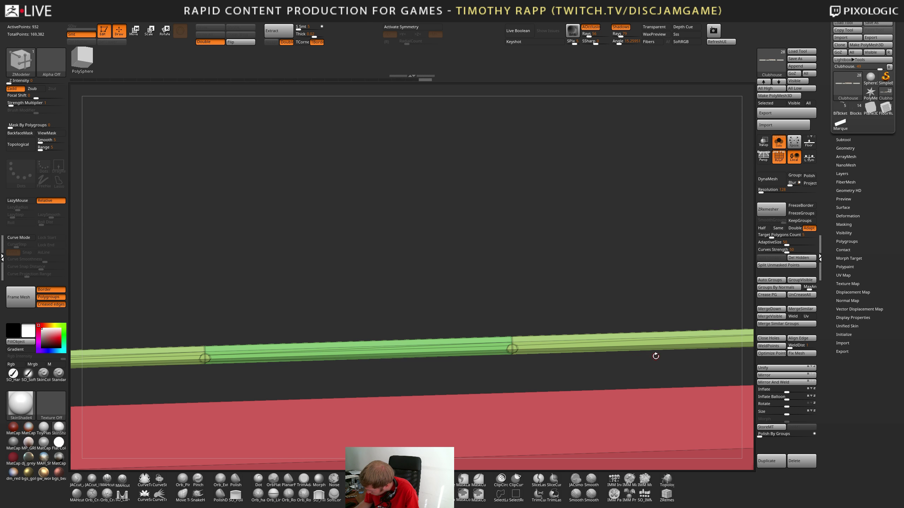
{"action": "right_click_drag", "start_coordinate": [656, 355], "coordinate": [412, 358]}
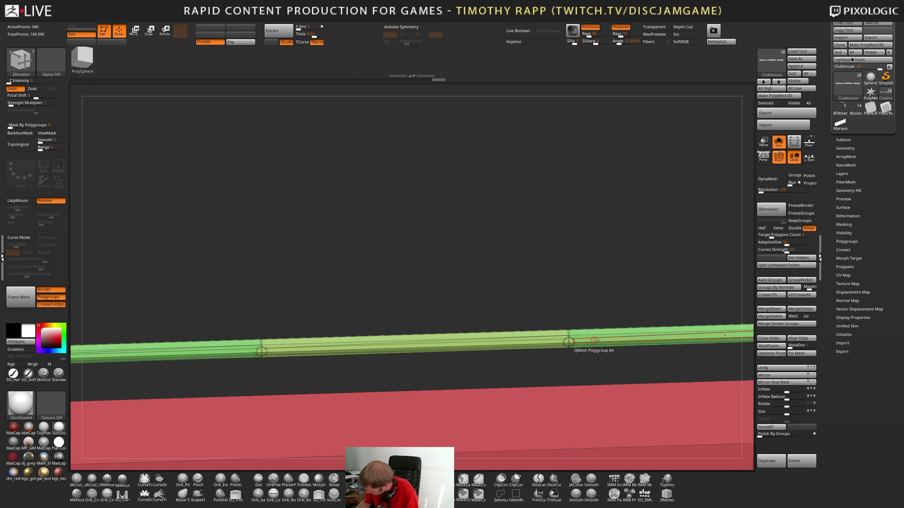
{"action": "right_click_drag", "start_coordinate": [596, 341], "coordinate": [421, 354]}
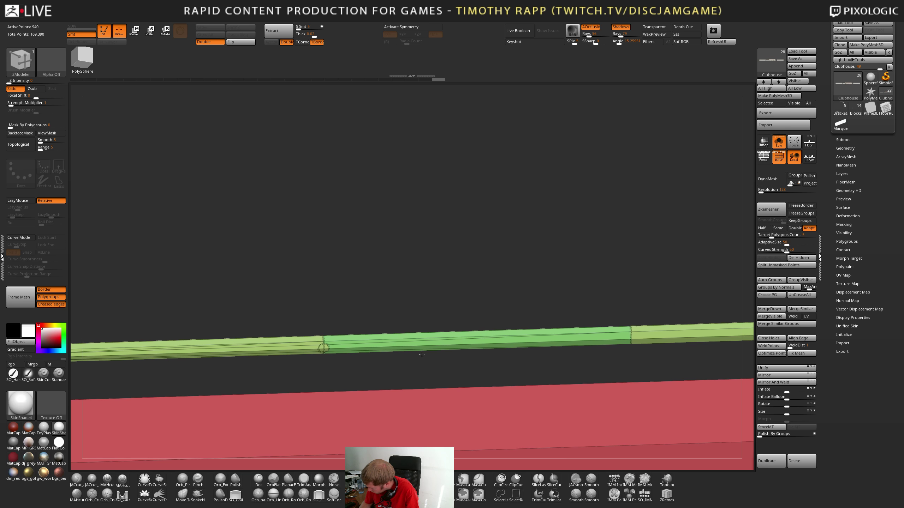
{"action": "left_click", "coordinate": [630, 338]}
{"action": "right_click_drag", "start_coordinate": [630, 338], "coordinate": [360, 348], "text": "alt"}
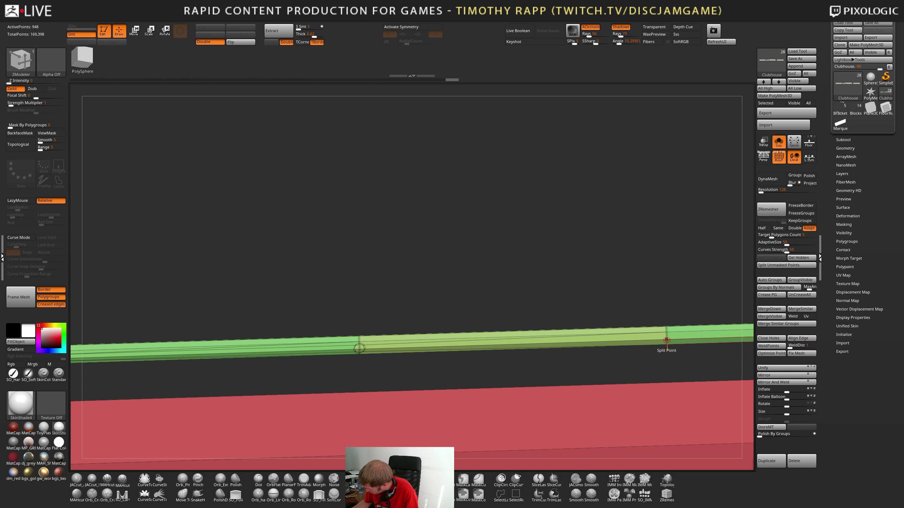
{"action": "right_click_drag", "start_coordinate": [672, 343], "coordinate": [363, 352], "text": "alt"}
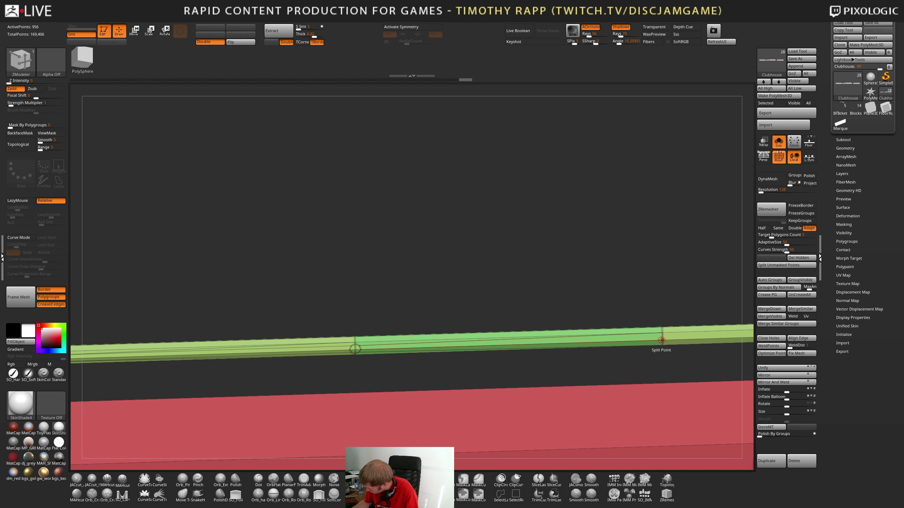
{"action": "right_click_drag", "start_coordinate": [687, 347], "coordinate": [366, 356], "text": "alt"}
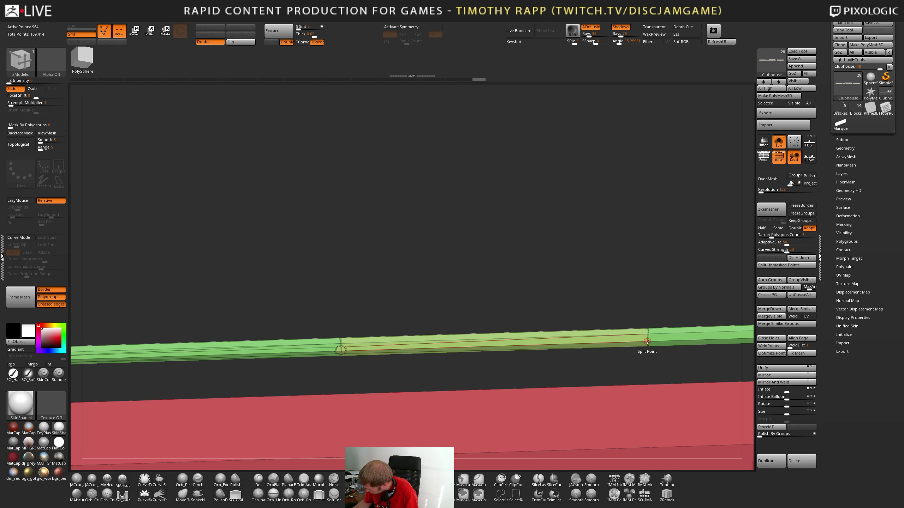
{"action": "right_click_drag", "start_coordinate": [688, 357], "coordinate": [385, 351], "text": "alt"}
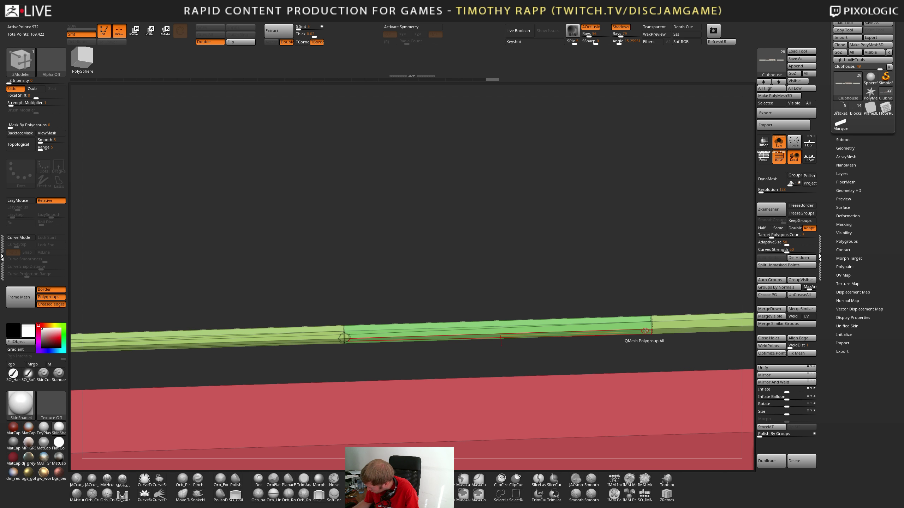
{"action": "left_click_drag", "start_coordinate": [652, 329], "coordinate": [657, 334]}
{"action": "right_click_drag", "start_coordinate": [638, 348], "coordinate": [323, 351], "text": "alt"}
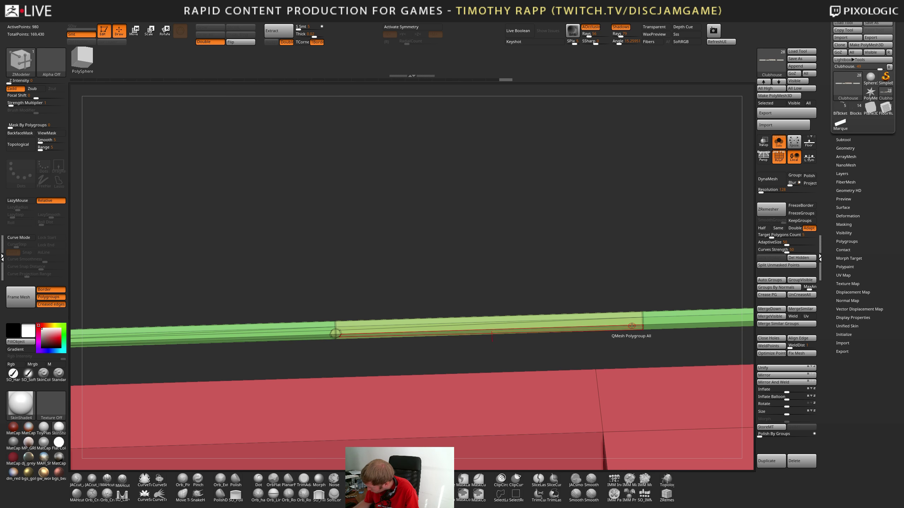
{"action": "left_click", "coordinate": [643, 325]}
{"action": "right_click_drag", "start_coordinate": [643, 325], "coordinate": [555, 333]}
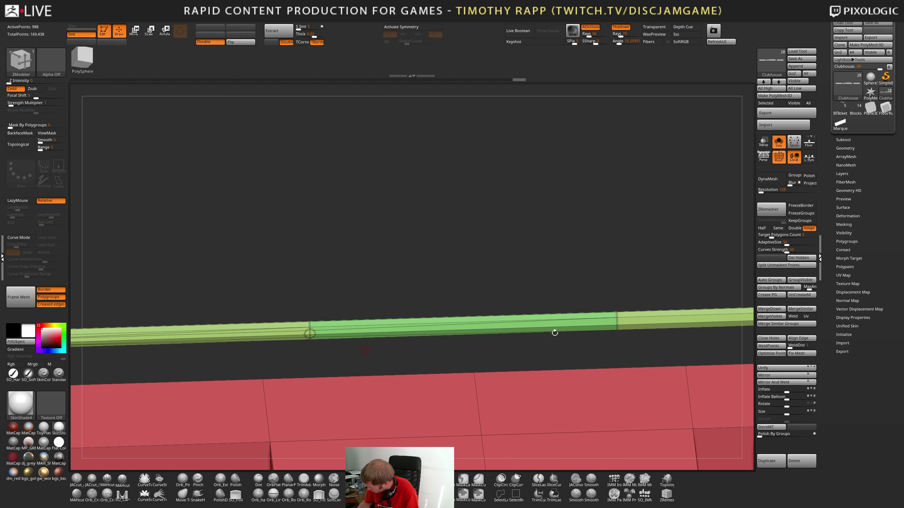
{"action": "right_click_drag", "start_coordinate": [684, 342], "coordinate": [613, 315]}
{"action": "left_click", "coordinate": [646, 312]}
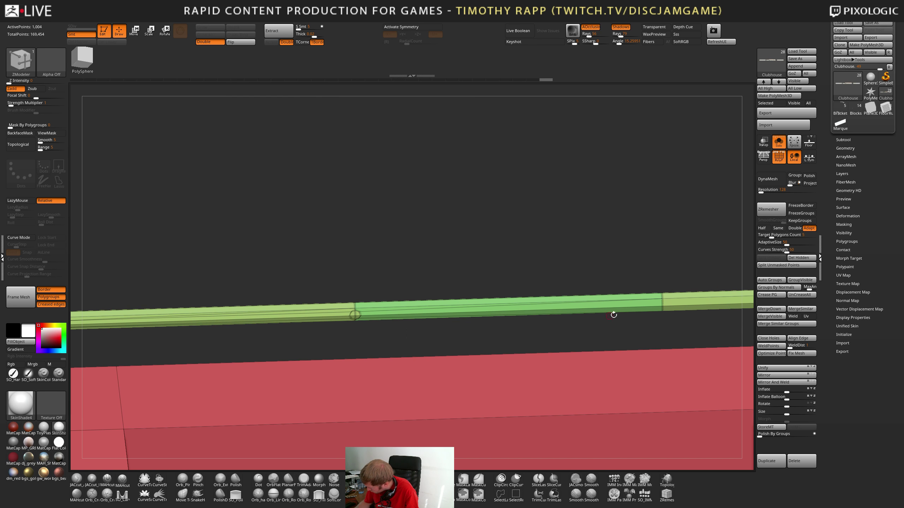
{"action": "left_click", "coordinate": [662, 306]}
{"action": "right_click_drag", "start_coordinate": [702, 319], "coordinate": [413, 332]}
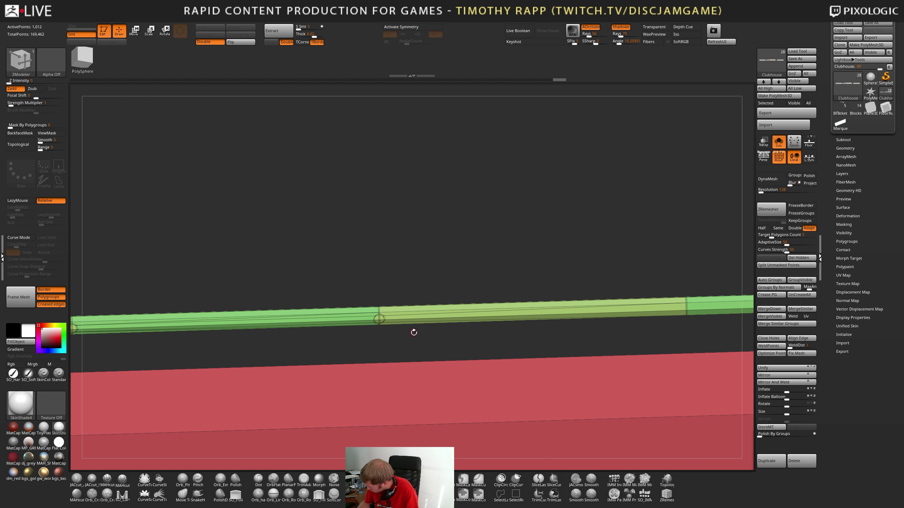
{"action": "right_click_drag", "start_coordinate": [701, 329], "coordinate": [498, 324]}
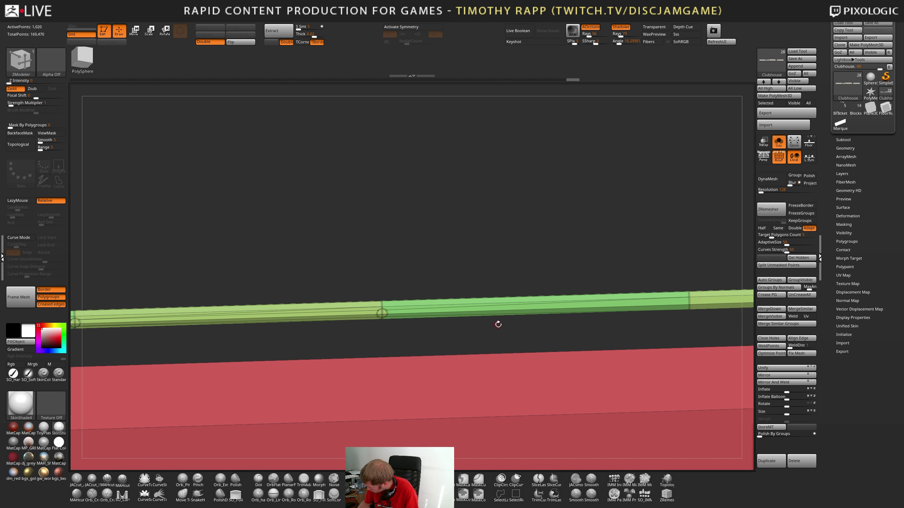
{"action": "right_click_drag", "start_coordinate": [717, 313], "coordinate": [587, 311]}
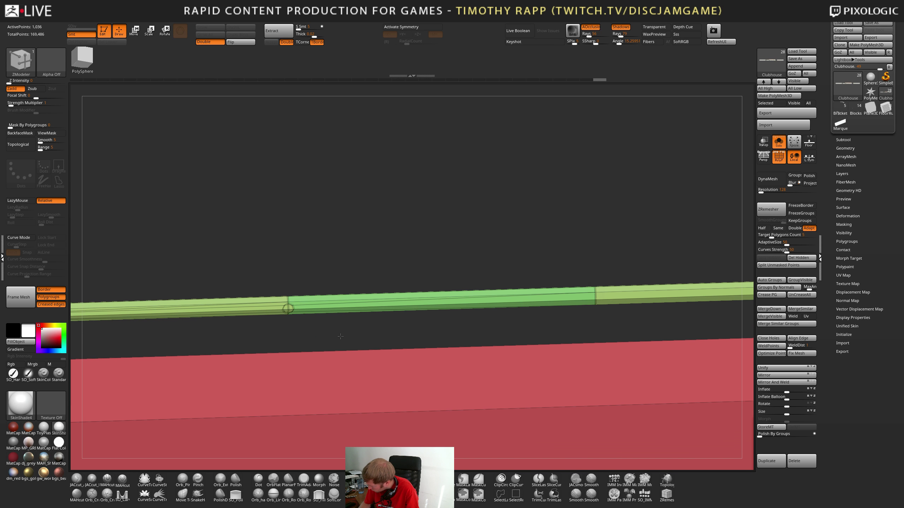
{"action": "left_click_drag", "start_coordinate": [571, 301], "coordinate": [576, 304]}
{"action": "right_click_drag", "start_coordinate": [583, 315], "coordinate": [284, 312], "text": "alt"}
{"action": "left_click_drag", "start_coordinate": [579, 288], "coordinate": [585, 291]}
{"action": "right_click_drag", "start_coordinate": [587, 310], "coordinate": [331, 313], "text": "alt"}
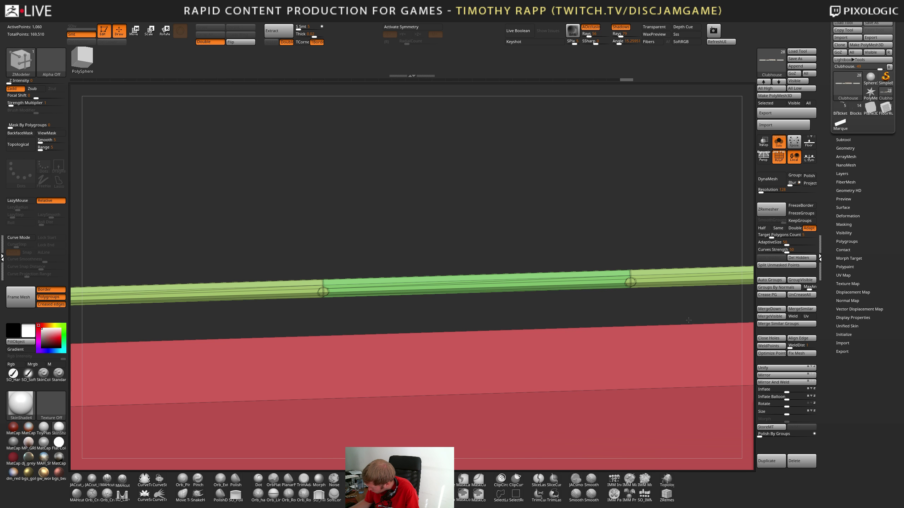
{"action": "right_click_drag", "start_coordinate": [689, 320], "coordinate": [382, 323]}
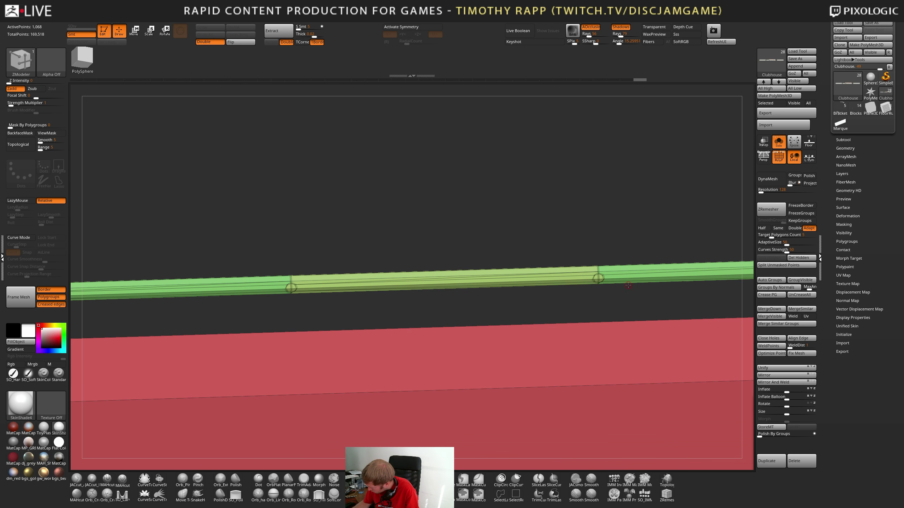
{"action": "right_click_drag", "start_coordinate": [628, 286], "coordinate": [530, 313], "text": "alt"}
{"action": "right_click_drag", "start_coordinate": [598, 289], "coordinate": [545, 300]}
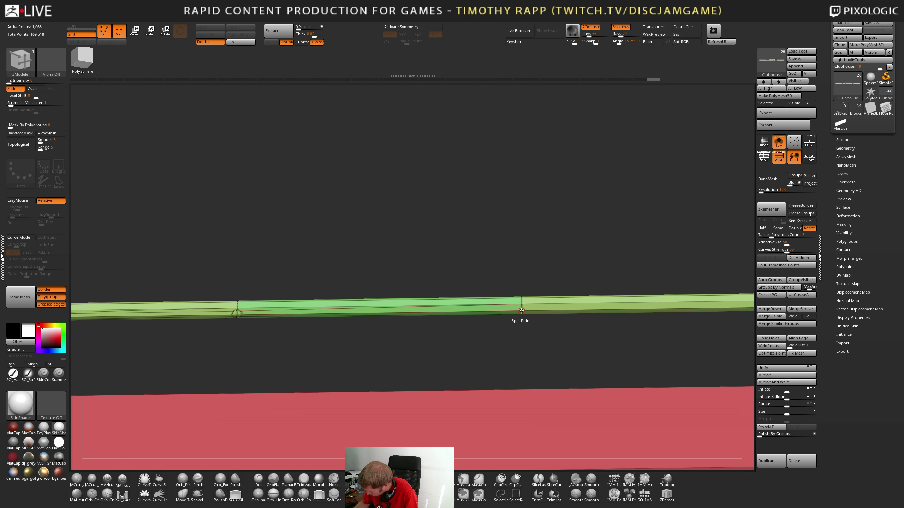
{"action": "left_click", "coordinate": [521, 310]}
{"action": "right_click_drag", "start_coordinate": [653, 319], "coordinate": [411, 316], "text": "alt"}
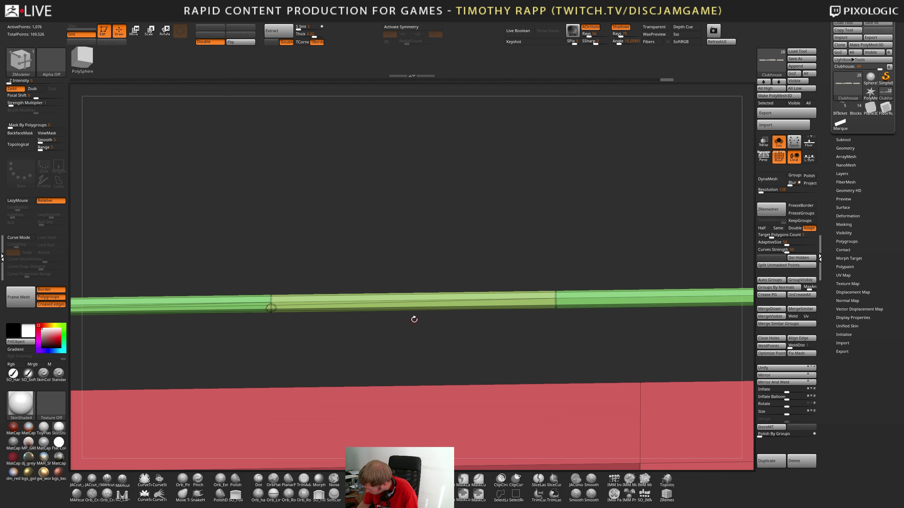
{"action": "left_click", "coordinate": [556, 304]}
{"action": "right_click_drag", "start_coordinate": [557, 305], "coordinate": [735, 322]}
{"action": "right_click_drag", "start_coordinate": [643, 323], "coordinate": [380, 373], "text": "ctrl"}
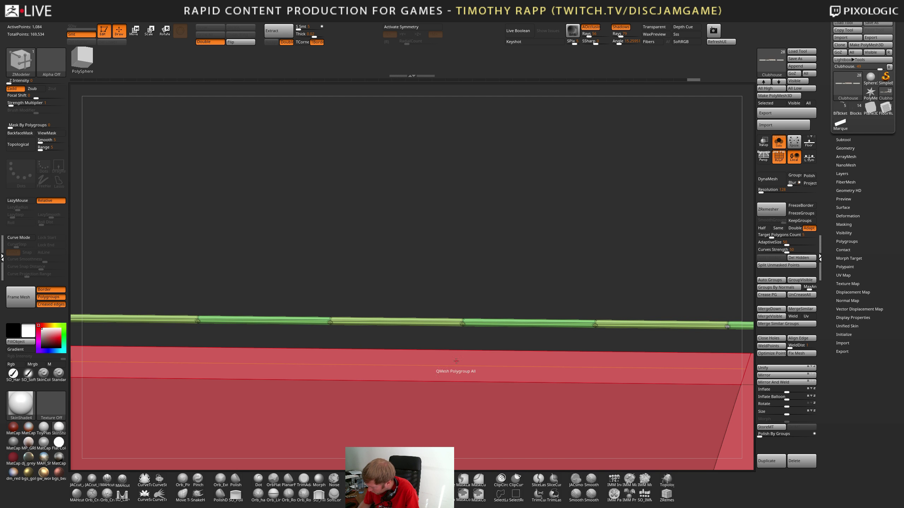
{"action": "right_click_drag", "start_coordinate": [471, 333], "coordinate": [478, 338]}
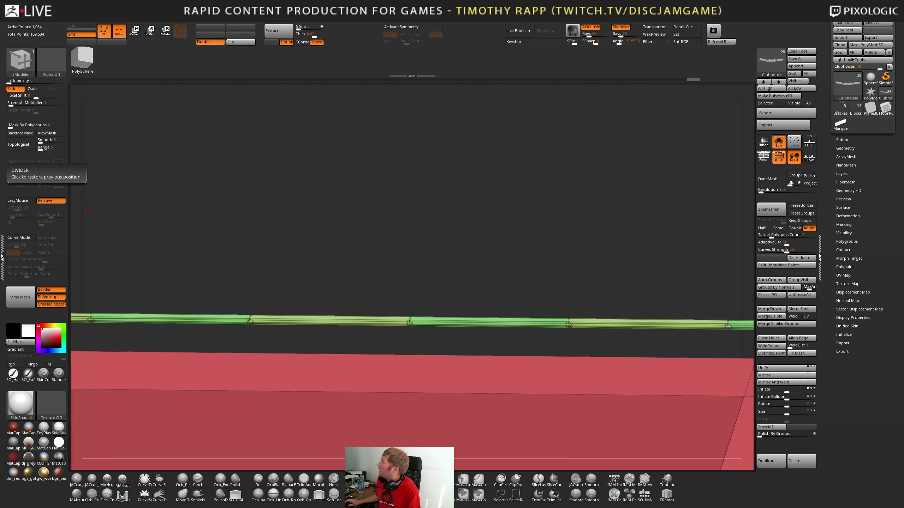
Switch to the browser and examine the DeviantArt gallery's "lunam Vehicula" lowpoly and clothed character sheets and the Octo-Chicken page
{"action": "left_click_drag", "start_coordinate": [903, 125], "coordinate": [489, 0]}
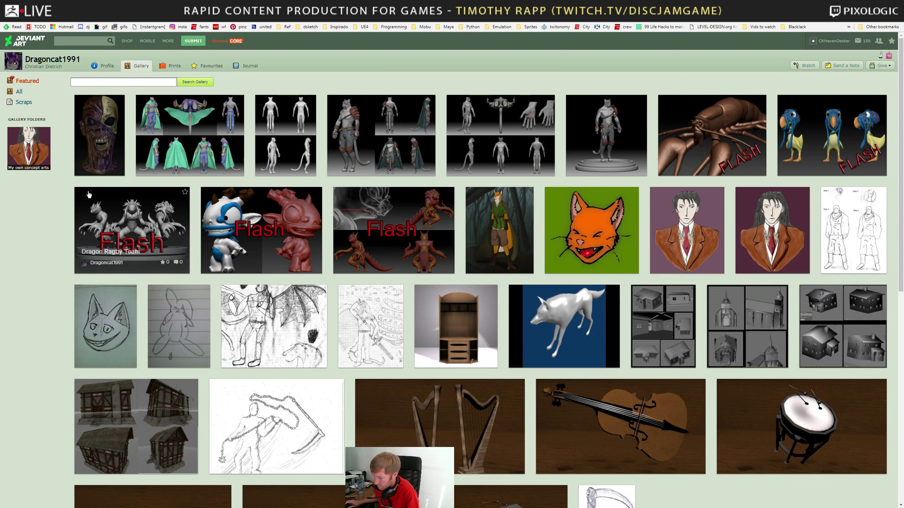
{"action": "left_click", "coordinate": [192, 145]}
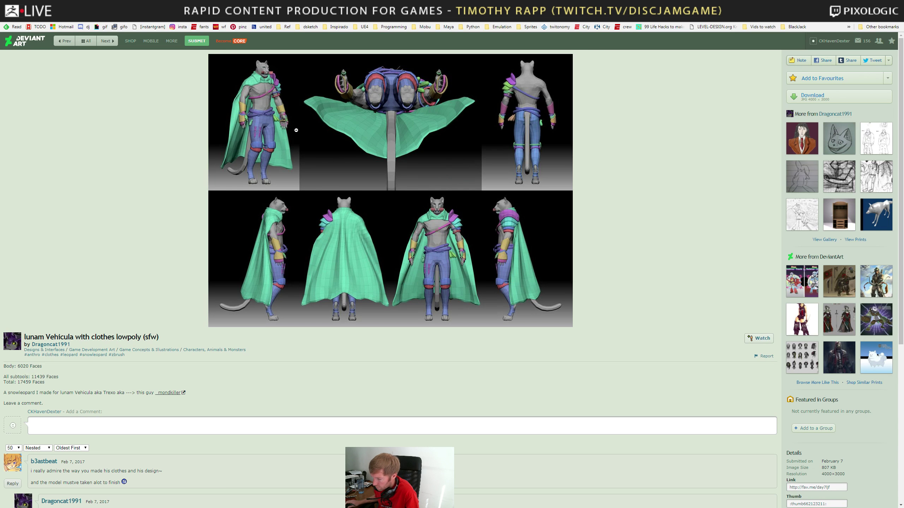
{"action": "left_click", "coordinate": [403, 178]}
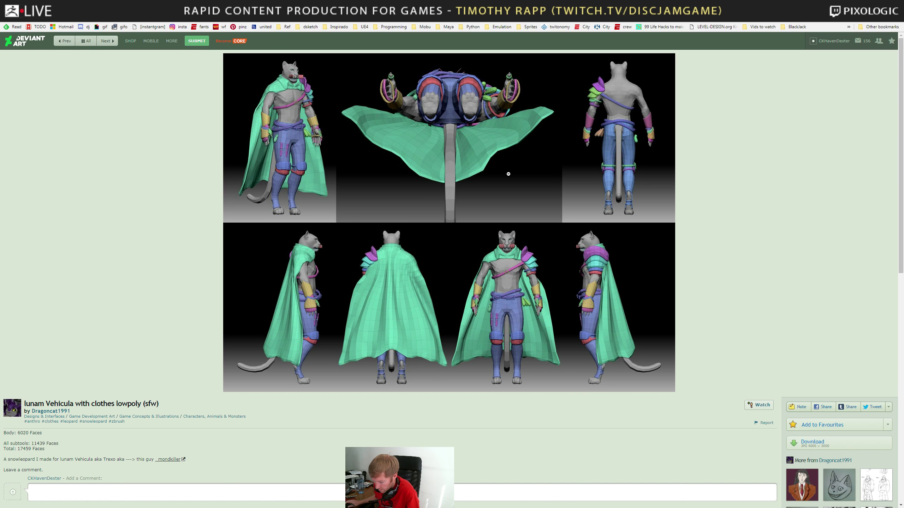
{"action": "key", "text": "alt+Left"}
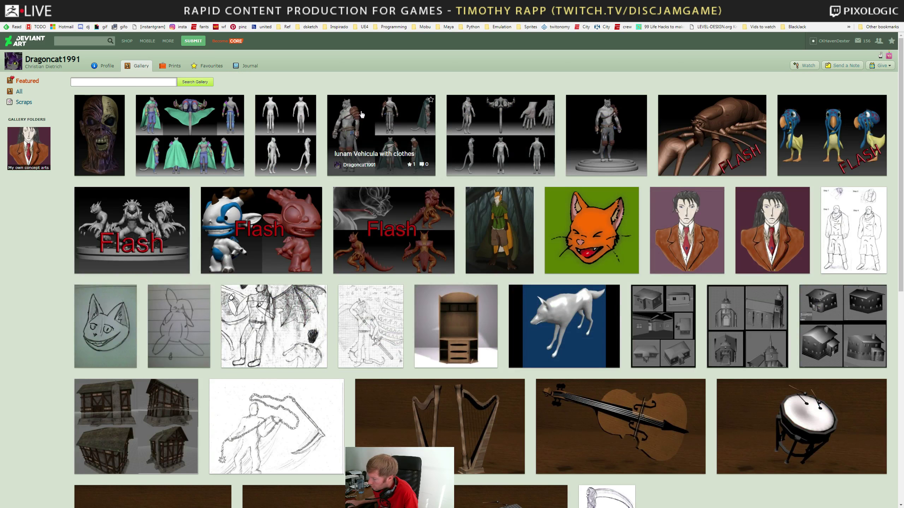
{"action": "left_click", "coordinate": [379, 120]}
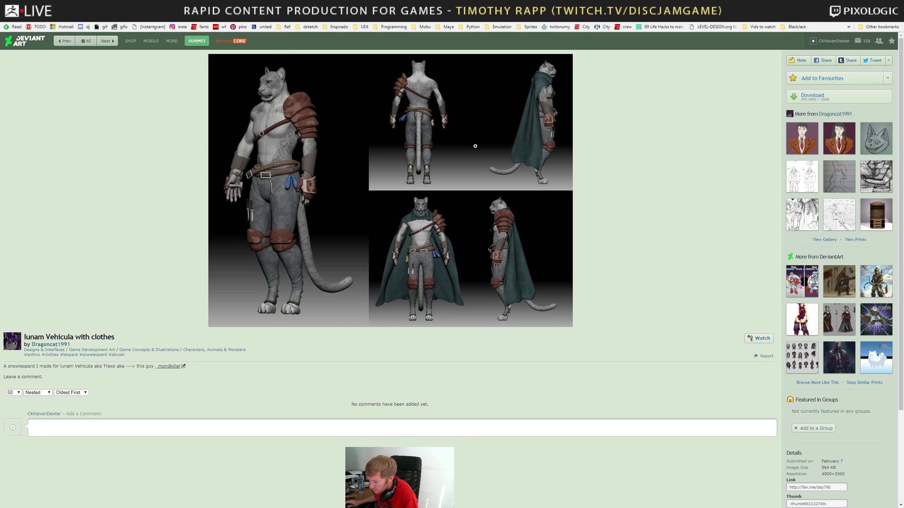
{"action": "left_click", "coordinate": [268, 96]}
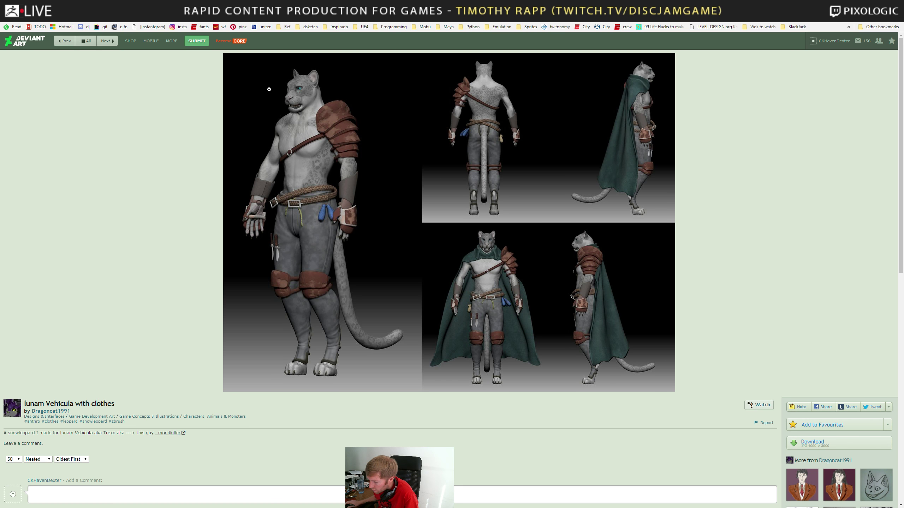
{"action": "key", "text": "alt+Left"}
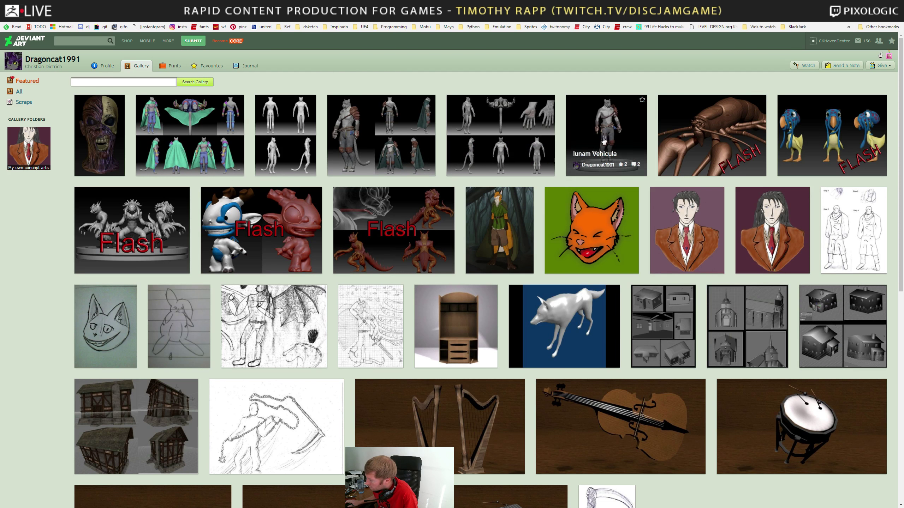
{"action": "left_click", "coordinate": [813, 128]}
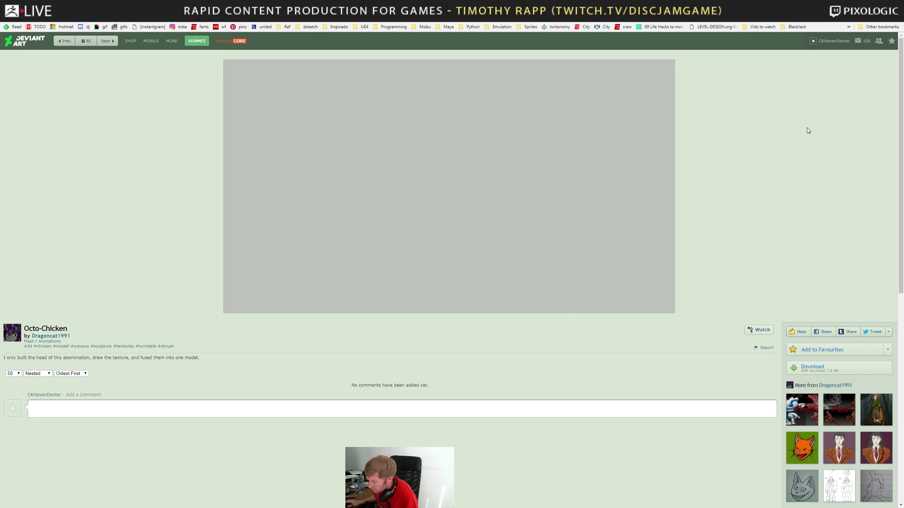
{"action": "key", "text": "alt+Left"}
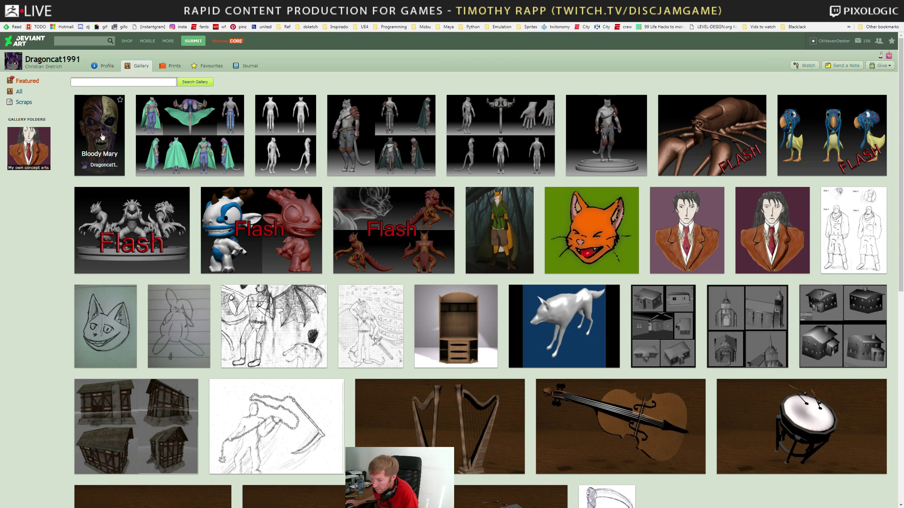
Examine the artist's DeviantArt gallery, opening a Flash piece, the lowpoly lunam Vehicula sheet, the character on a pedestal and the grey building models
{"action": "left_click", "coordinate": [441, 208]}
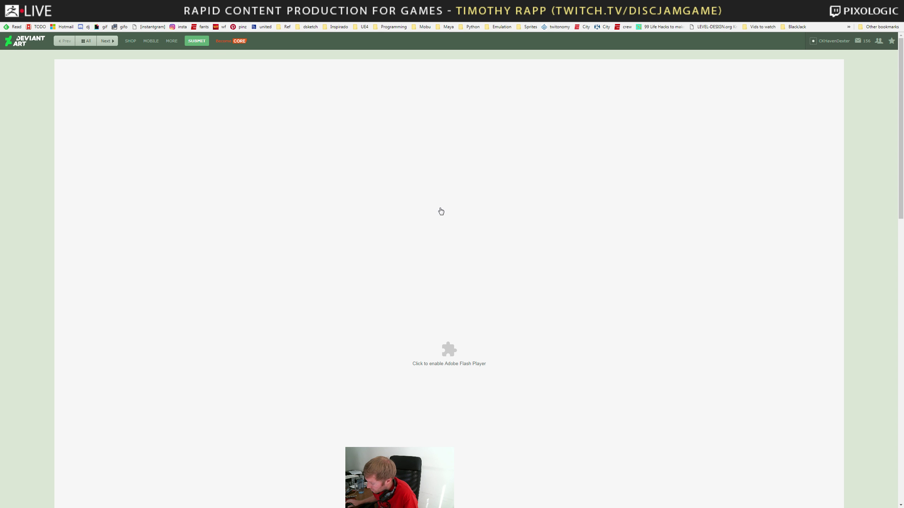
{"action": "key", "text": "alt+Left"}
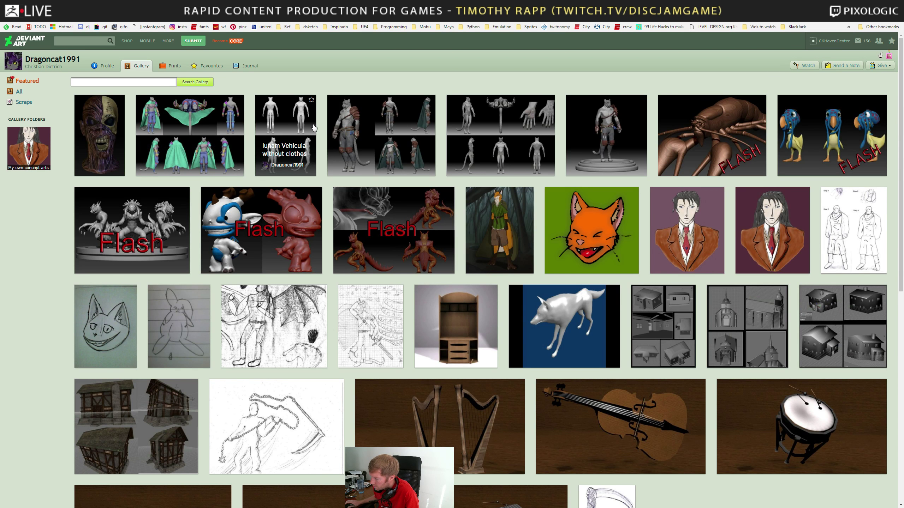
{"action": "left_click", "coordinate": [298, 121]}
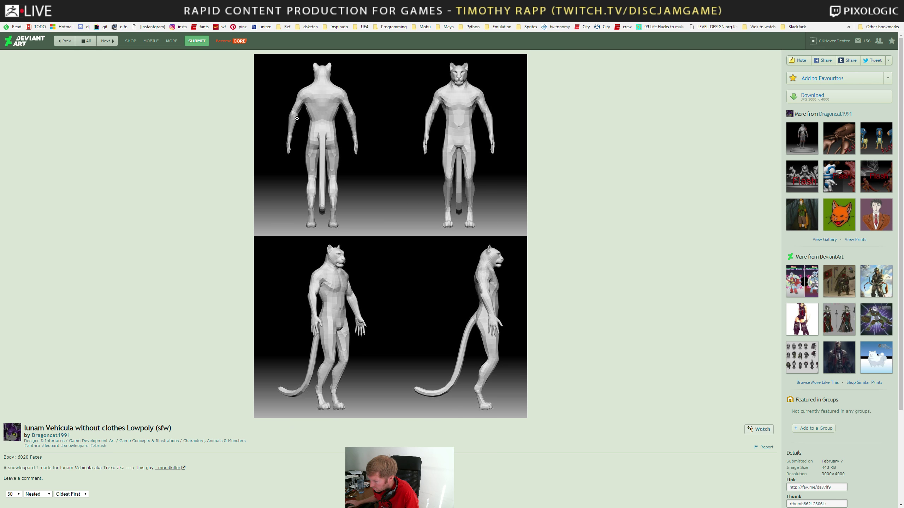
{"action": "key", "text": "alt+Left"}
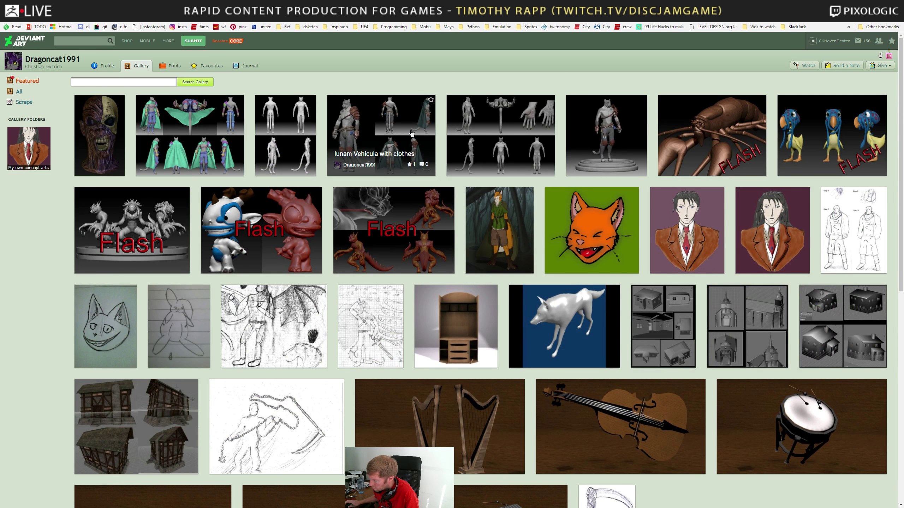
{"action": "left_click", "coordinate": [581, 126]}
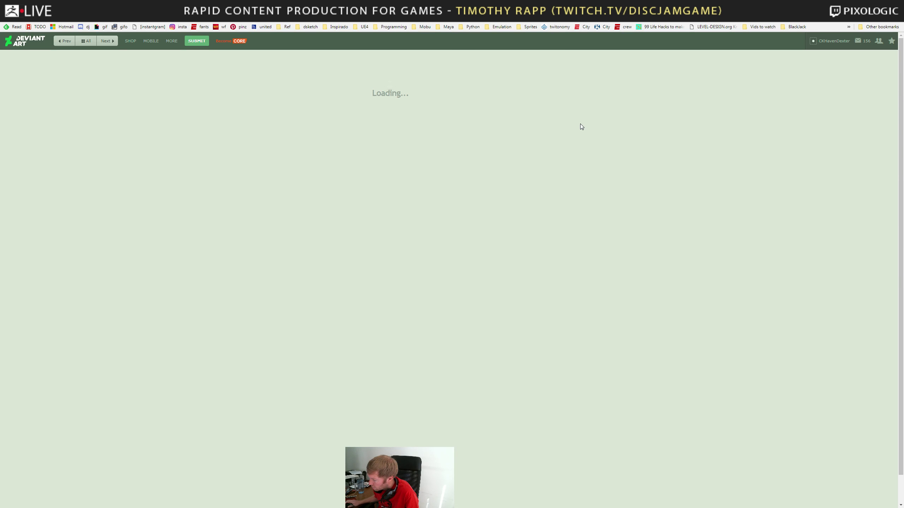
{"action": "key", "text": "alt+Left"}
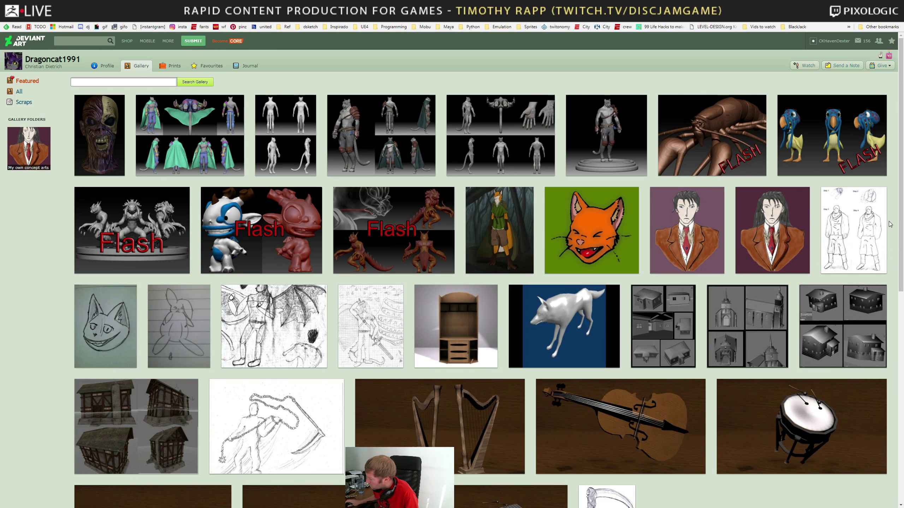
{"action": "left_click", "coordinate": [656, 327]}
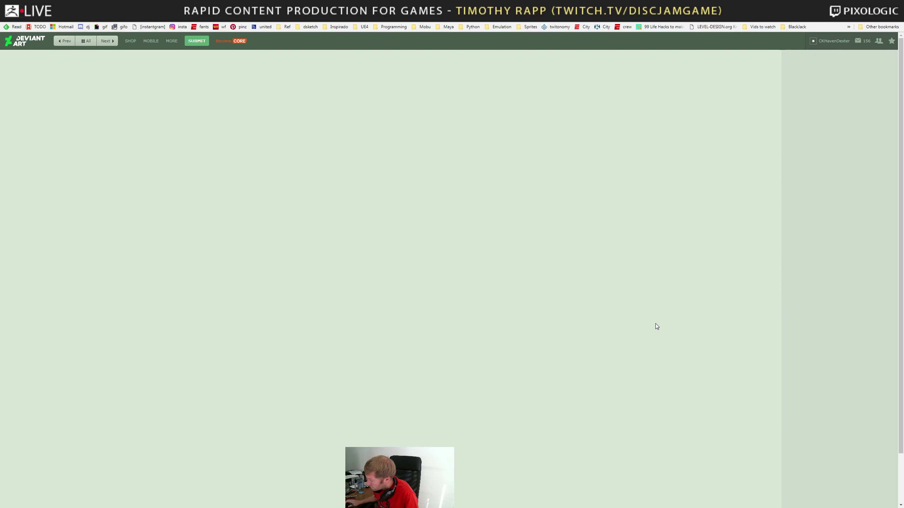
{"action": "key", "text": "alt+Left"}
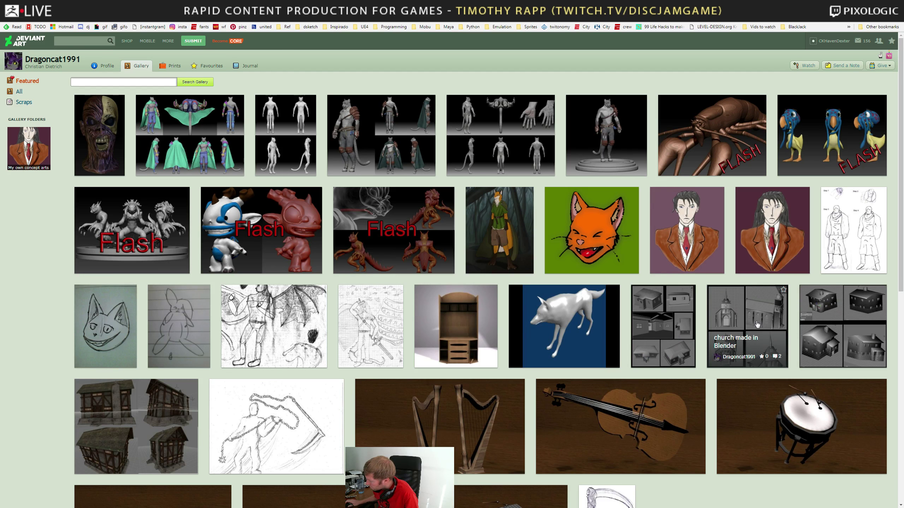
{"action": "scroll", "coordinate": [277, 362], "scroll_direction": "down", "scroll_amount": 5}
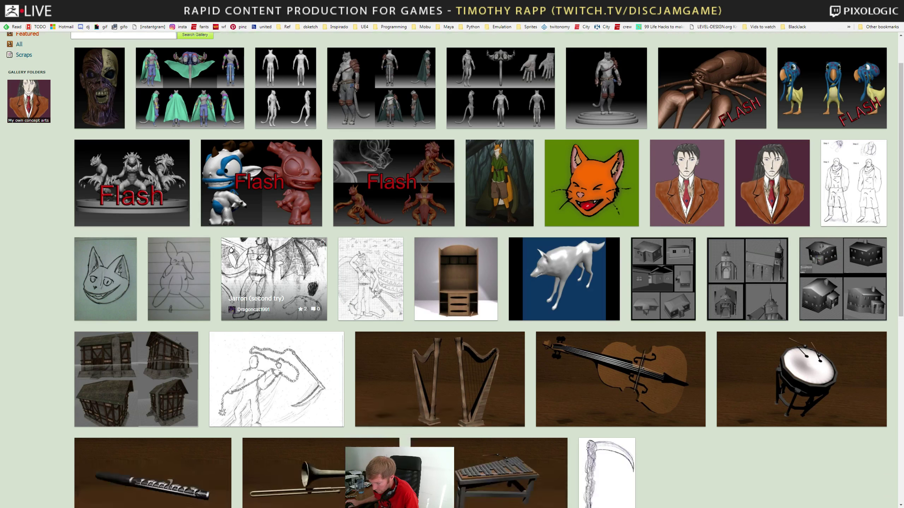
{"action": "scroll", "coordinate": [277, 362], "scroll_direction": "up", "scroll_amount": 5}
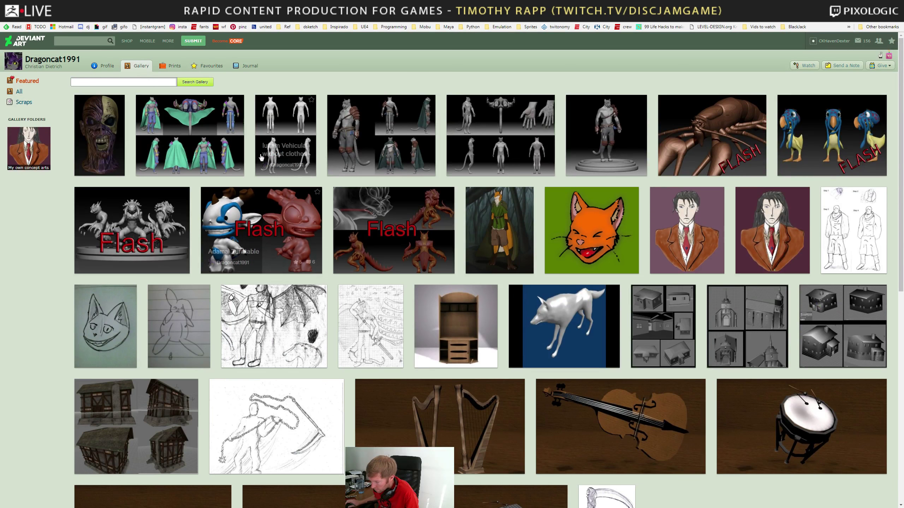
Examine the "lunam Vehicula with clothes" character sheet at full size, covering the head, shoulder armour, belt and cape, and return to the gallery
{"action": "left_click", "coordinate": [389, 127]}
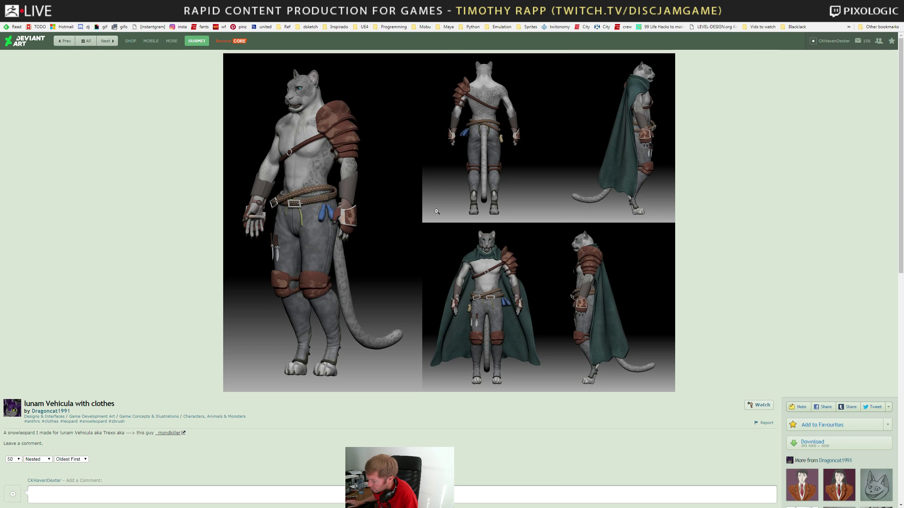
{"action": "left_click", "coordinate": [428, 208]}
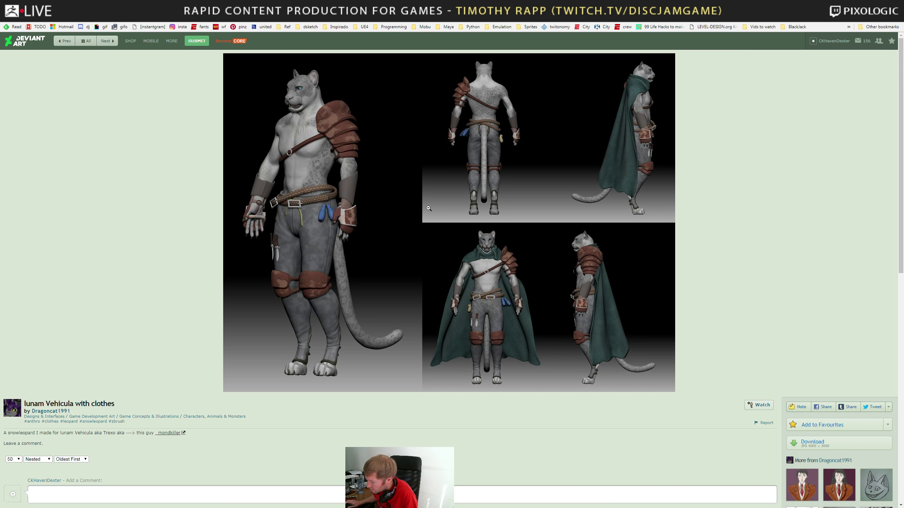
{"action": "left_click", "coordinate": [306, 102]}
{"action": "left_click", "coordinate": [302, 107]}
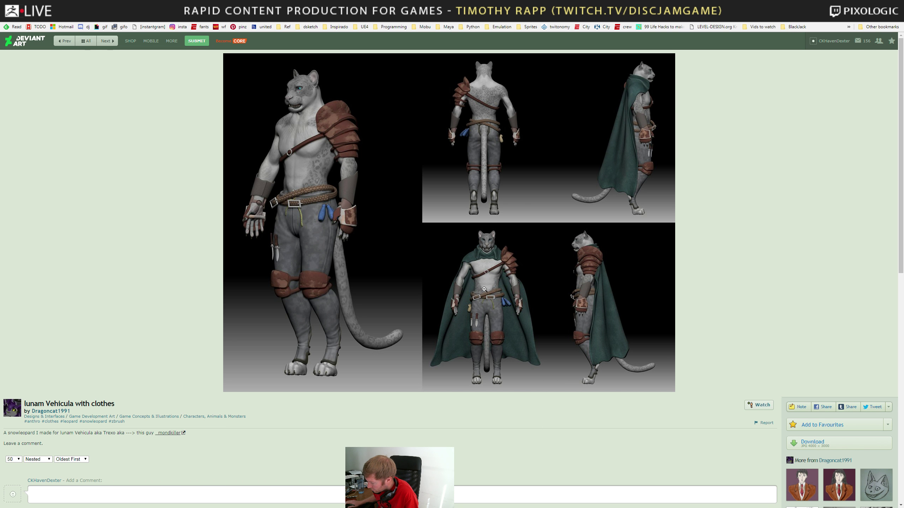
{"action": "left_click", "coordinate": [458, 278]}
{"action": "left_click", "coordinate": [452, 252]}
{"action": "left_click", "coordinate": [340, 168]}
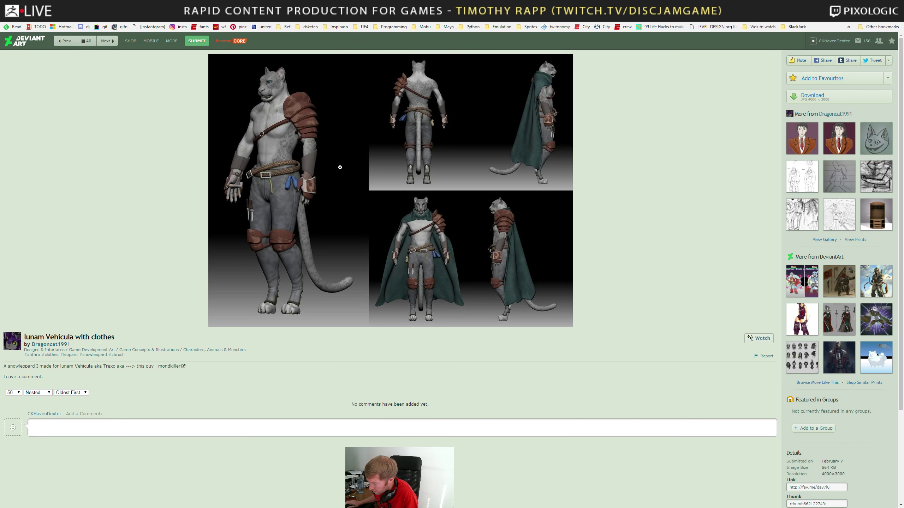
{"action": "left_click", "coordinate": [342, 171]}
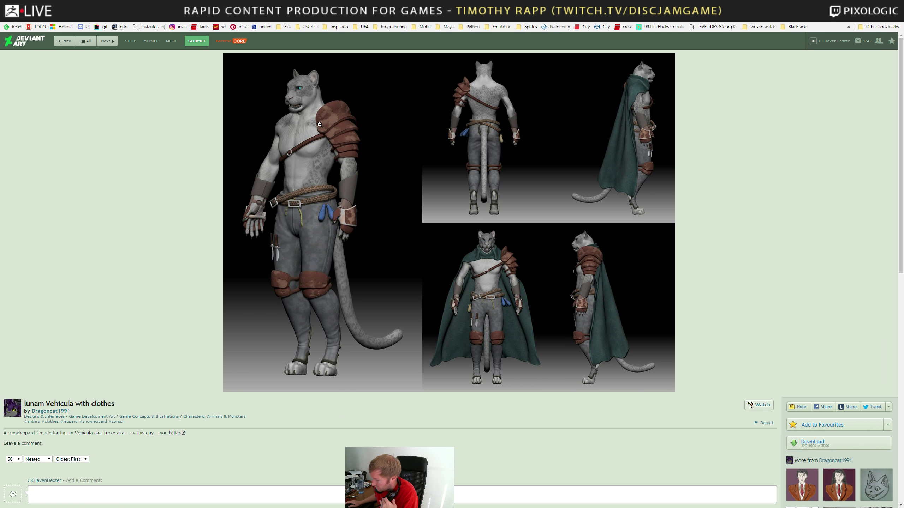
{"action": "left_click", "coordinate": [377, 166]}
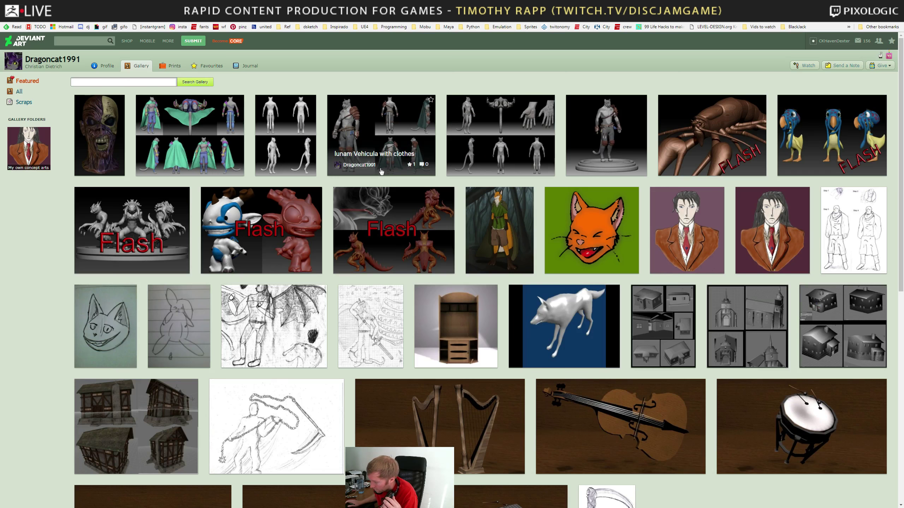
Compare the "lunam Vehicula without clothes (sfw)" sheet with its enlarged lowpoly version and return to the gallery
{"action": "left_click", "coordinate": [483, 139]}
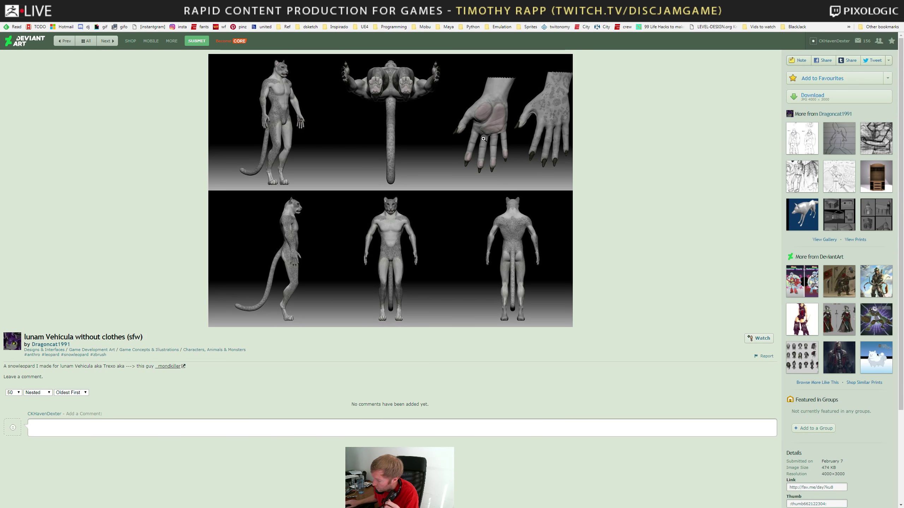
{"action": "key", "text": "alt+Left"}
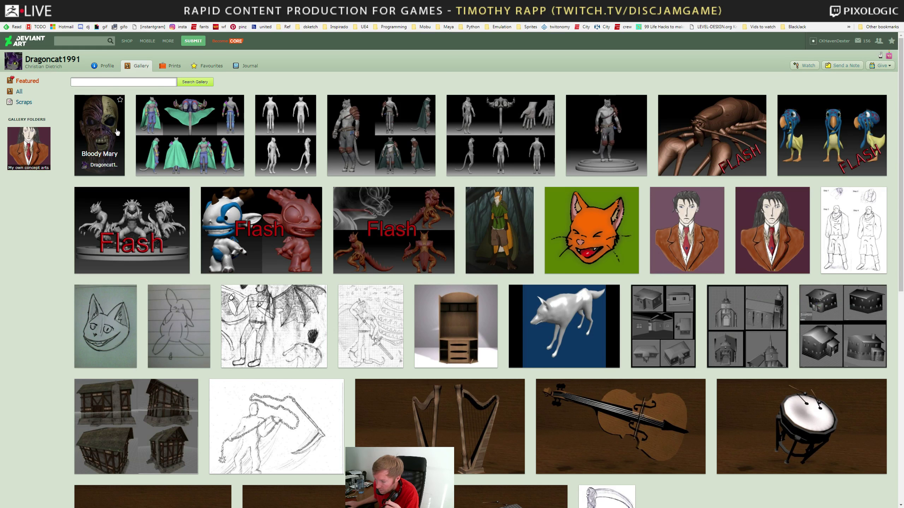
{"action": "left_click_drag", "start_coordinate": [117, 132], "coordinate": [91, 142]}
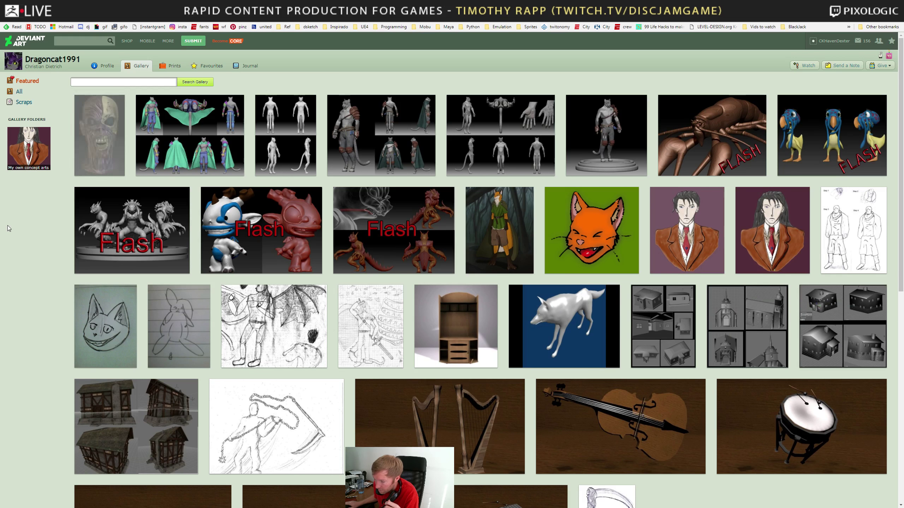
{"action": "left_click", "coordinate": [268, 144]}
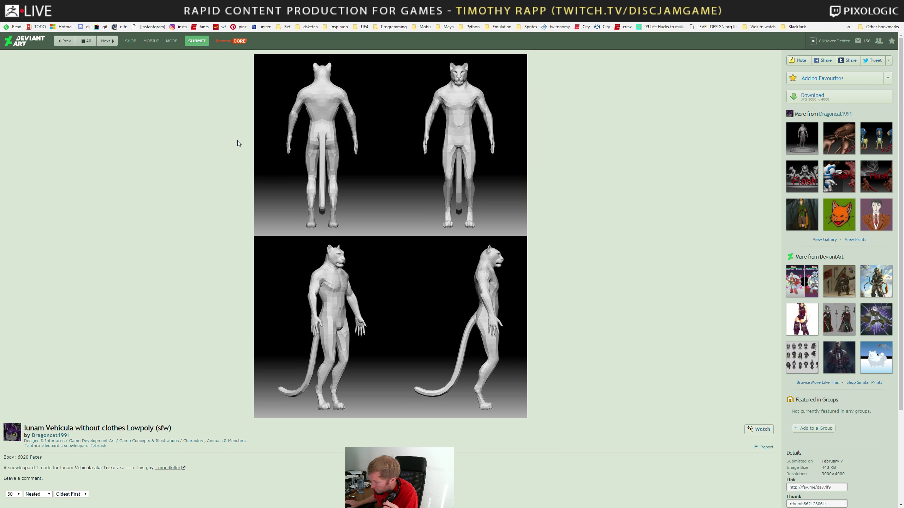
{"action": "left_click", "coordinate": [477, 130]}
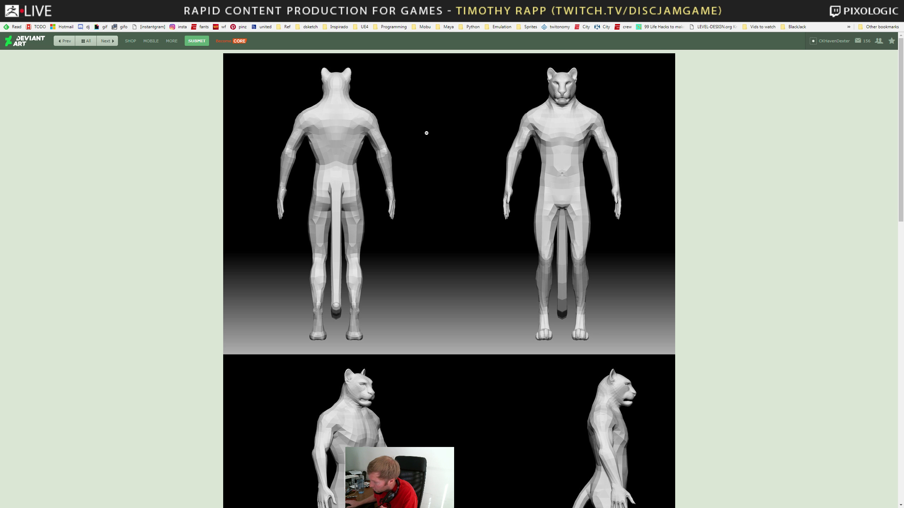
{"action": "left_click", "coordinate": [8, 18]}
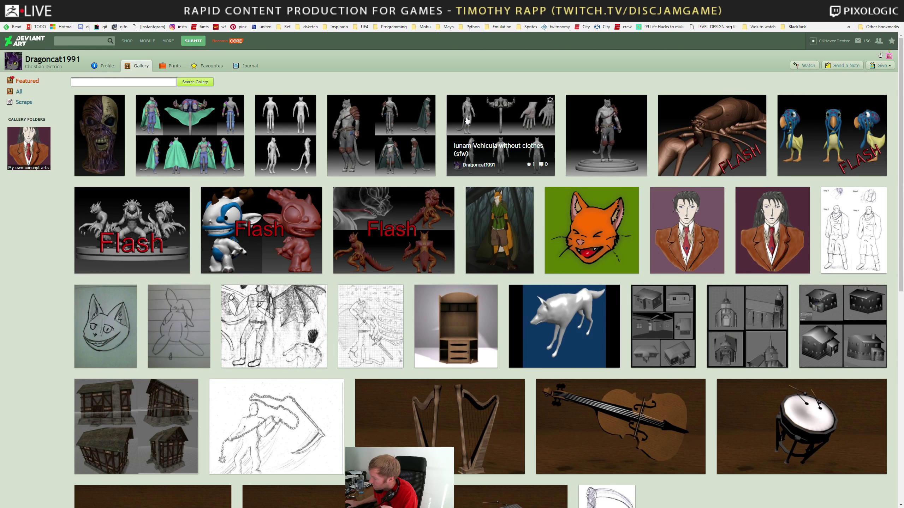
Switch to ZBrush and mark the first small disc on the terrace rail's side, nearest the clubhouse wall, with the temporary white polygroup
{"action": "key", "text": "alt+Tab"}
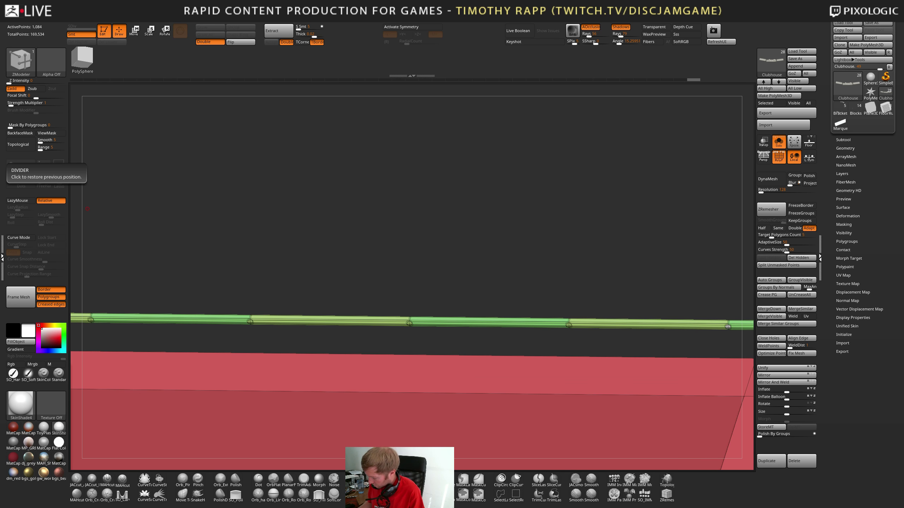
{"action": "right_click_drag", "start_coordinate": [613, 355], "coordinate": [429, 397]}
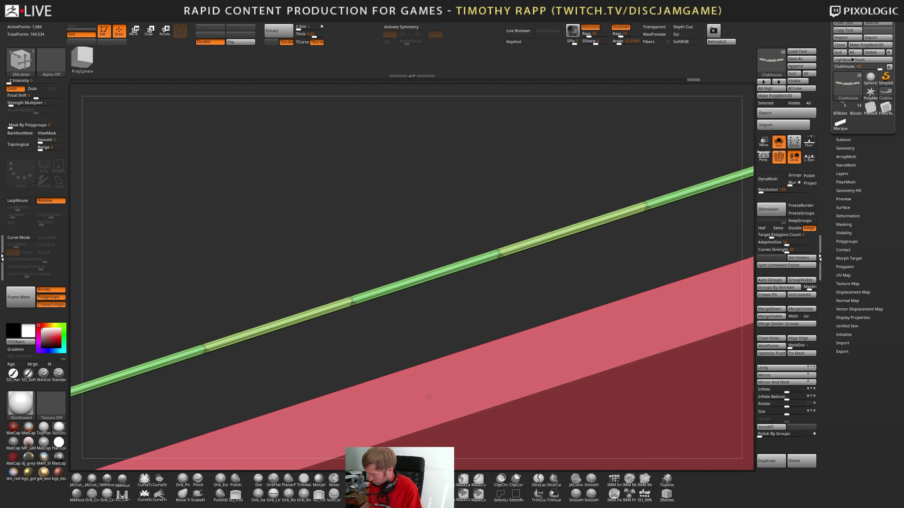
{"action": "left_click_drag", "start_coordinate": [429, 396], "coordinate": [496, 411]}
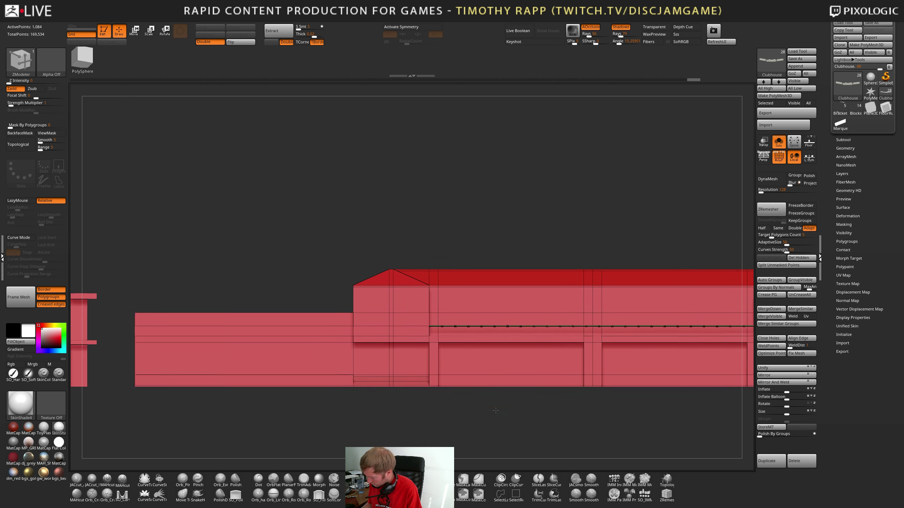
{"action": "right_click_drag", "start_coordinate": [495, 411], "coordinate": [471, 305], "text": "alt"}
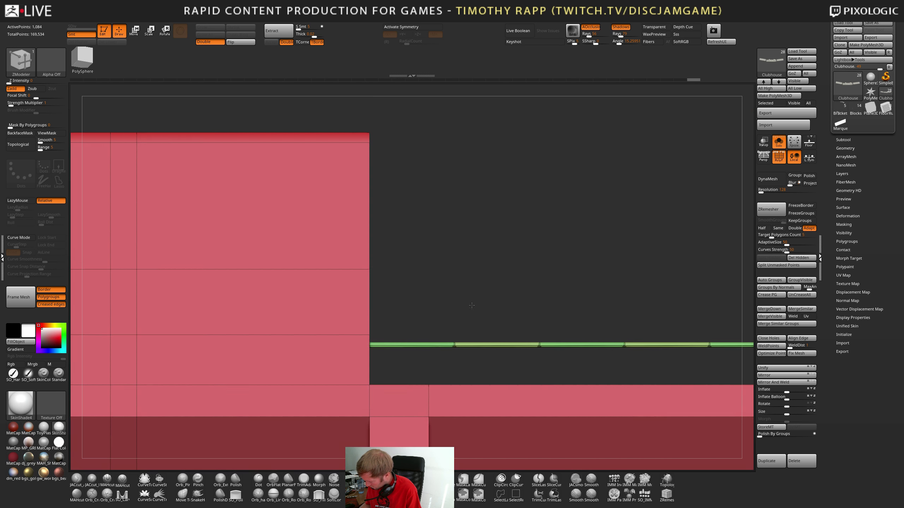
{"action": "left_click_drag", "start_coordinate": [472, 305], "coordinate": [628, 367], "text": "alt"}
{"action": "left_click_drag", "start_coordinate": [456, 325], "coordinate": [453, 345]}
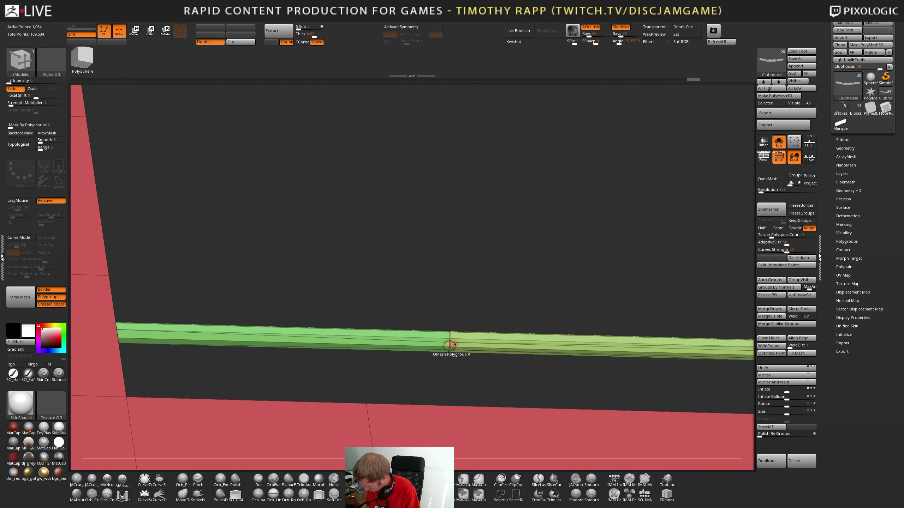
Mark the remaining small discs along the terrace rail's side, section by section to its far end, with the temporary white polygroup
{"action": "right_click_drag", "start_coordinate": [604, 354], "coordinate": [345, 370], "text": "alt"}
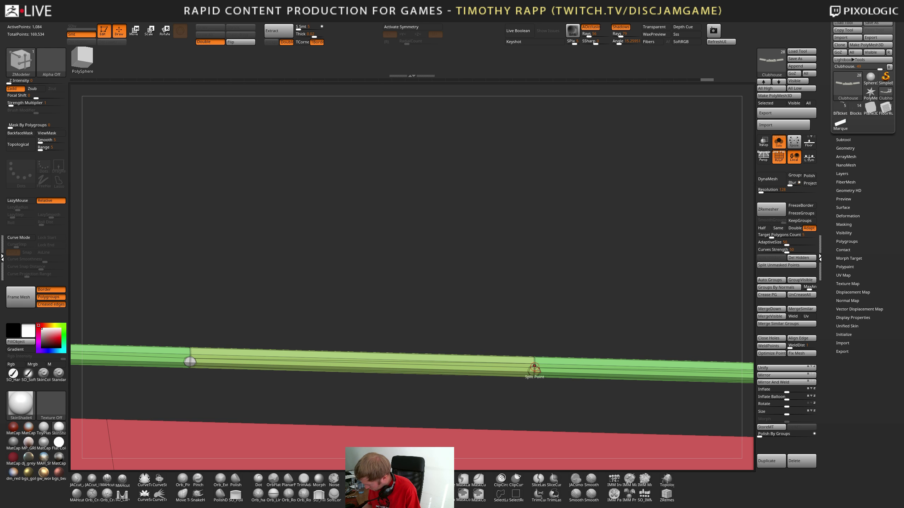
{"action": "left_click", "coordinate": [537, 369], "text": "alt"}
{"action": "right_click_drag", "start_coordinate": [537, 369], "coordinate": [554, 365], "text": "alt"}
{"action": "left_click_drag", "start_coordinate": [554, 364], "coordinate": [521, 362]}
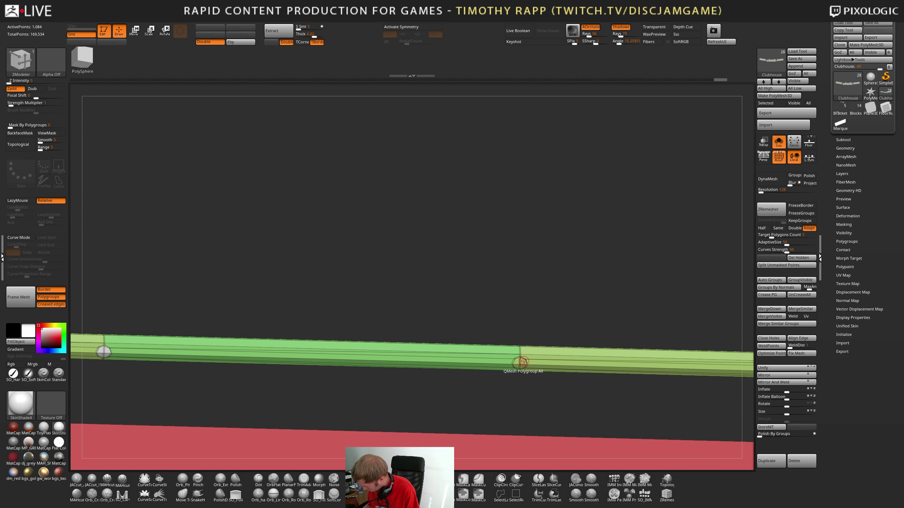
{"action": "right_click_drag", "start_coordinate": [523, 366], "coordinate": [200, 361], "text": "alt"}
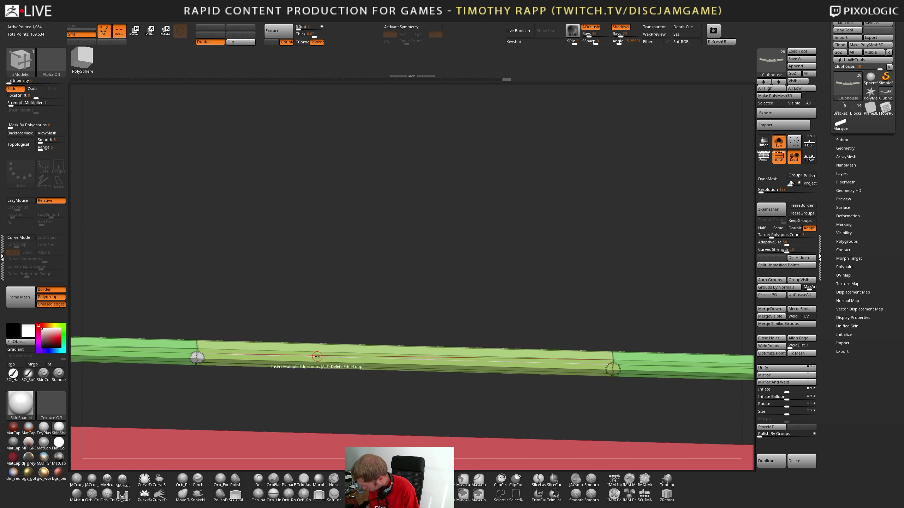
{"action": "left_click", "coordinate": [614, 373], "text": "alt"}
{"action": "right_click_drag", "start_coordinate": [614, 373], "coordinate": [212, 361], "text": "alt"}
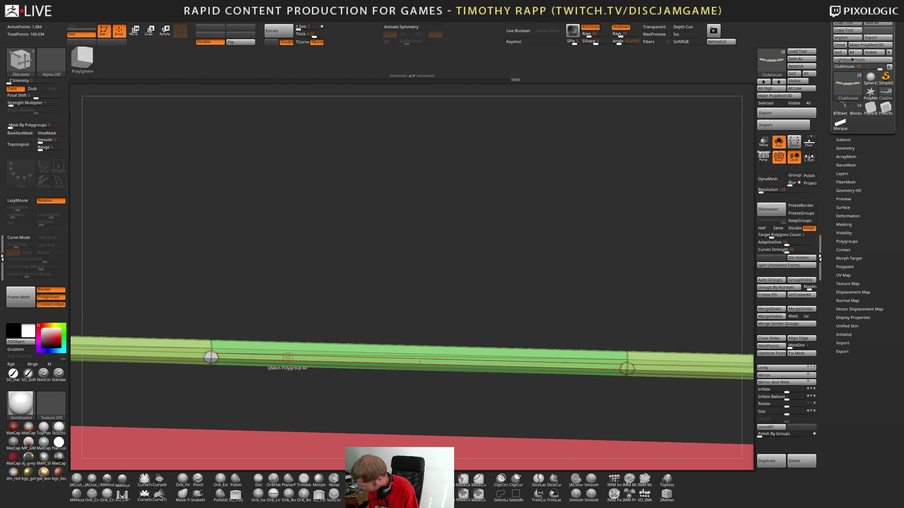
{"action": "left_click", "coordinate": [629, 372], "text": "alt"}
{"action": "right_click_drag", "start_coordinate": [629, 373], "coordinate": [264, 354], "text": "alt"}
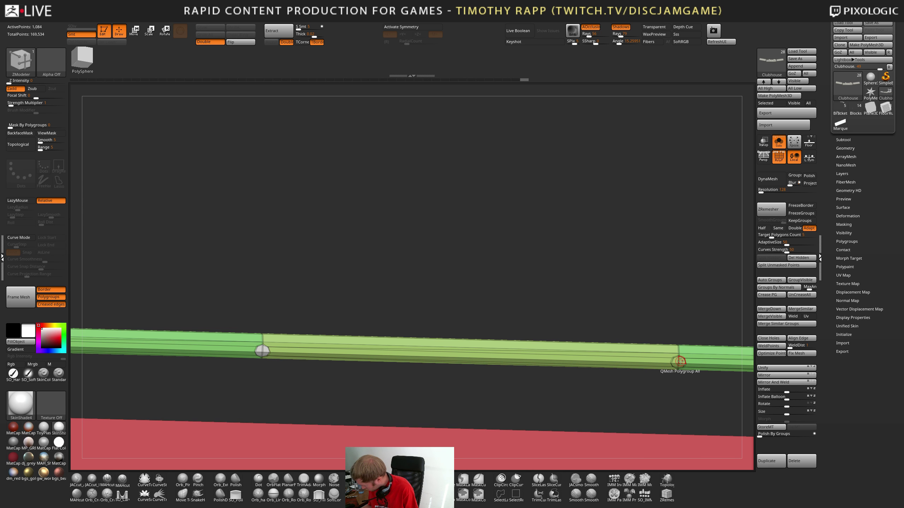
{"action": "left_click", "coordinate": [676, 366], "text": "alt"}
{"action": "right_click_drag", "start_coordinate": [677, 367], "coordinate": [352, 348], "text": "alt"}
{"action": "mouse_move", "coordinate": [500, 356]}
{"action": "right_mouse_down", "text": "alt"}
{"action": "mouse_move", "coordinate": [367, 346]}
{"action": "mouse_move", "coordinate": [269, 351]}
{"action": "right_mouse_up", "text": "alt"}
{"action": "left_click", "coordinate": [545, 349], "text": "alt"}
{"action": "mouse_move", "coordinate": [565, 352]}
{"action": "right_mouse_down", "text": "alt"}
{"action": "mouse_move", "coordinate": [358, 339]}
{"action": "mouse_move", "coordinate": [588, 355]}
{"action": "right_mouse_up", "text": "alt"}
{"action": "right_click_drag", "start_coordinate": [538, 342], "coordinate": [570, 349], "text": "alt"}
{"action": "mouse_move", "coordinate": [568, 350]}
{"action": "left_mouse_down"}
{"action": "mouse_move", "coordinate": [691, 359]}
{"action": "mouse_move", "coordinate": [573, 352]}
{"action": "mouse_move", "coordinate": [599, 354]}
{"action": "left_mouse_up"}
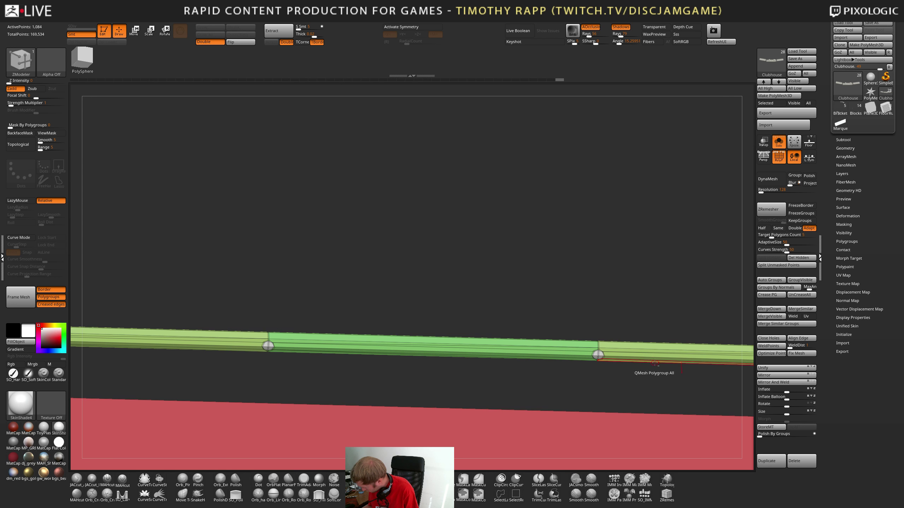
{"action": "right_click_drag", "start_coordinate": [654, 363], "coordinate": [383, 358], "text": "alt"}
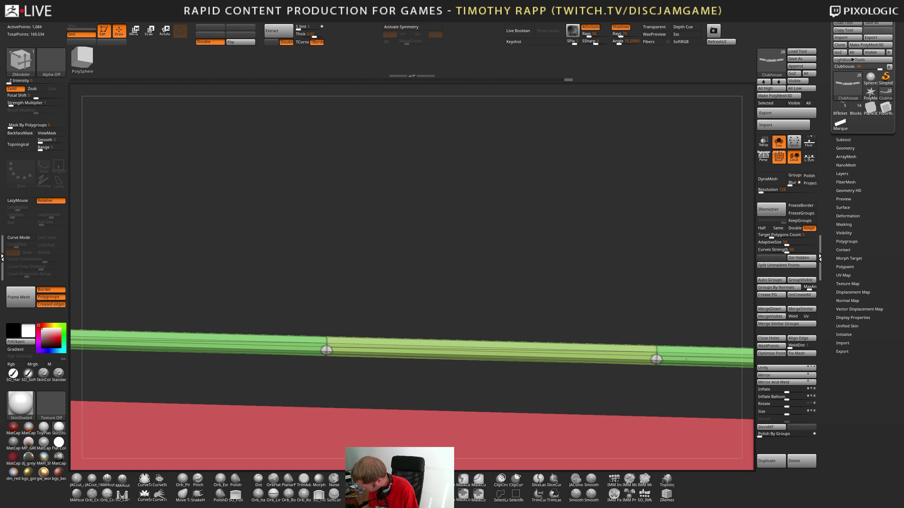
{"action": "left_click_drag", "start_coordinate": [686, 361], "coordinate": [546, 356]}
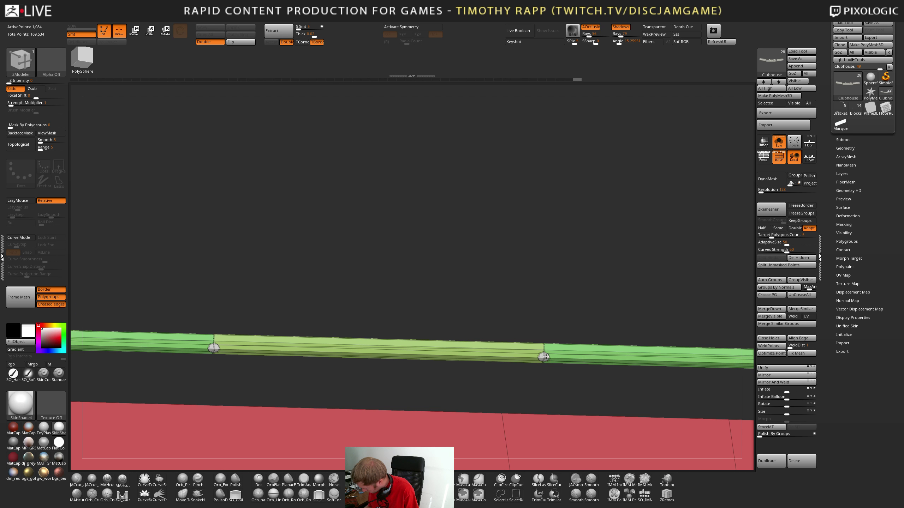
{"action": "right_click_drag", "start_coordinate": [545, 356], "coordinate": [265, 334], "text": "alt"}
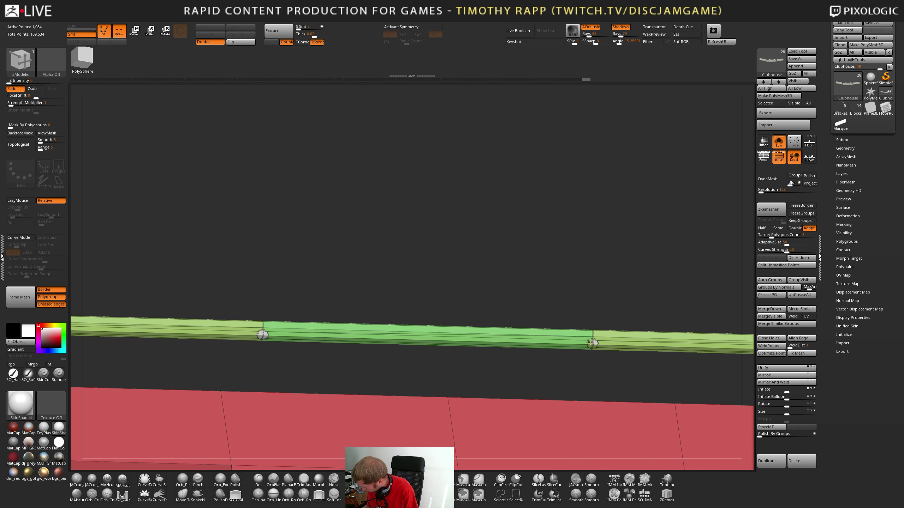
{"action": "right_click_drag", "start_coordinate": [666, 345], "coordinate": [321, 347], "text": "alt"}
{"action": "right_click_drag", "start_coordinate": [600, 354], "coordinate": [479, 340], "text": "alt"}
{"action": "right_click_drag", "start_coordinate": [611, 339], "coordinate": [266, 342]}
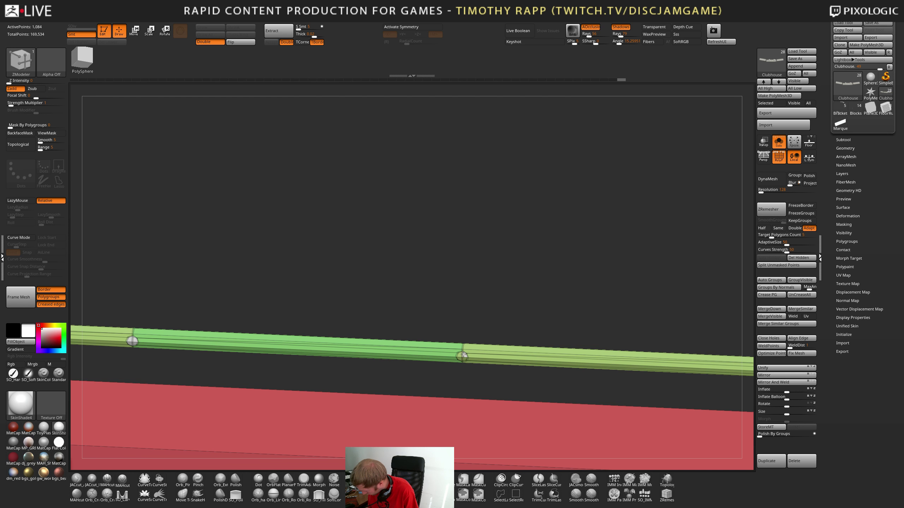
{"action": "right_click_drag", "start_coordinate": [622, 365], "coordinate": [337, 343], "text": "alt"}
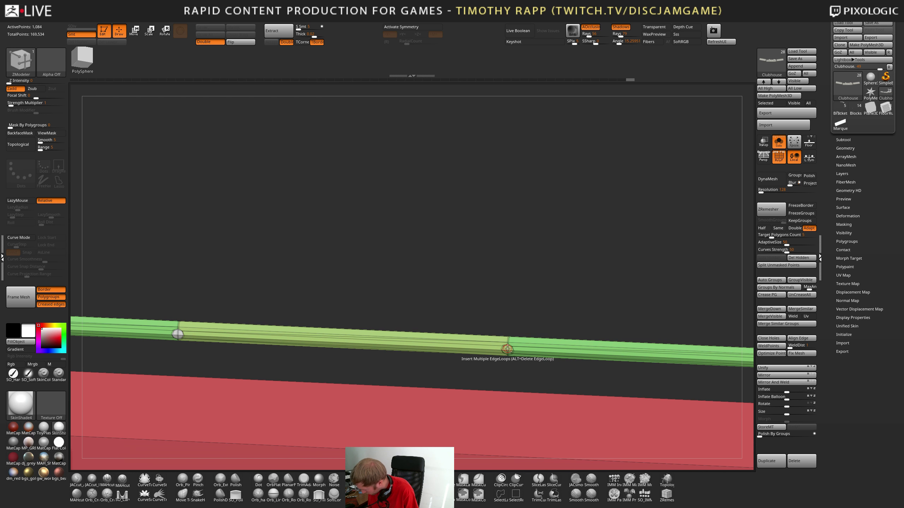
{"action": "left_click", "coordinate": [505, 349]}
{"action": "right_click_drag", "start_coordinate": [639, 357], "coordinate": [365, 336], "text": "alt"}
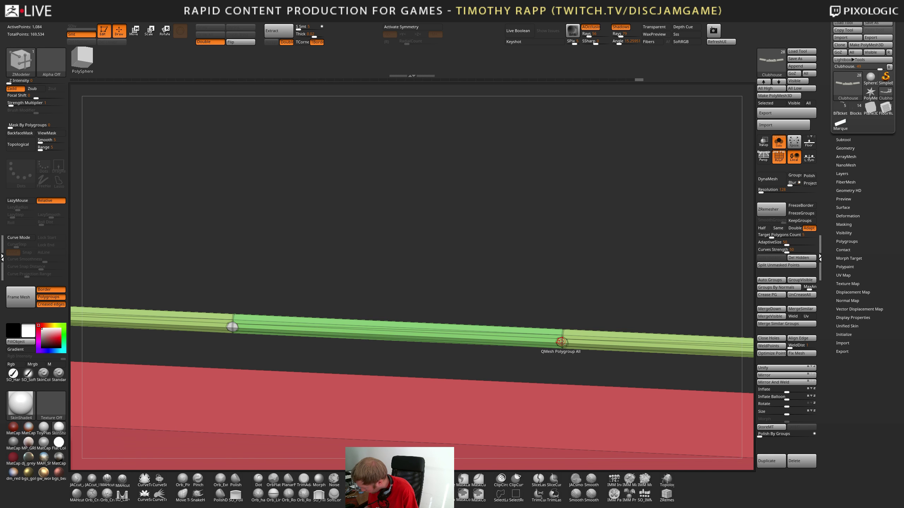
{"action": "left_click", "coordinate": [566, 345], "text": "alt"}
{"action": "right_click_drag", "start_coordinate": [644, 355], "coordinate": [309, 344], "text": "alt"}
{"action": "right_click_drag", "start_coordinate": [667, 352], "coordinate": [379, 336], "text": "alt"}
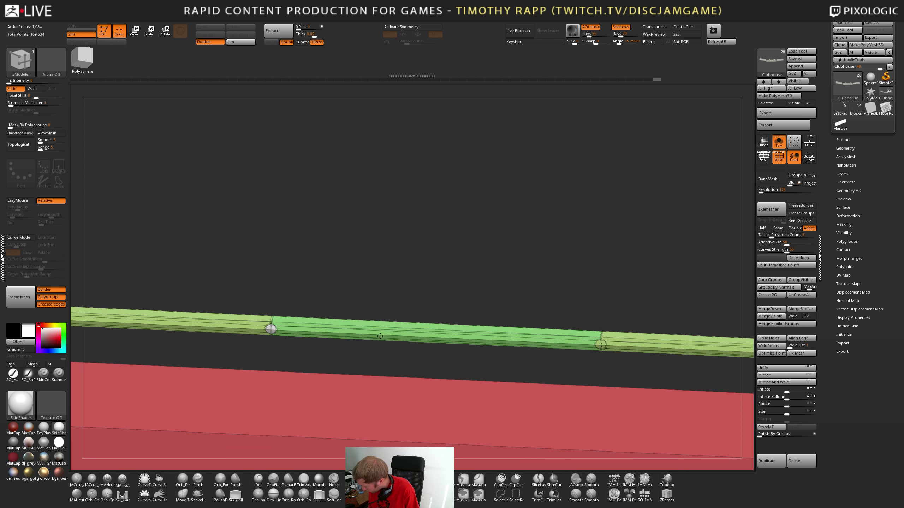
{"action": "left_click", "coordinate": [609, 344], "text": "alt"}
{"action": "right_click_drag", "start_coordinate": [662, 348], "coordinate": [344, 338], "text": "alt"}
{"action": "left_click", "coordinate": [613, 347], "text": "alt"}
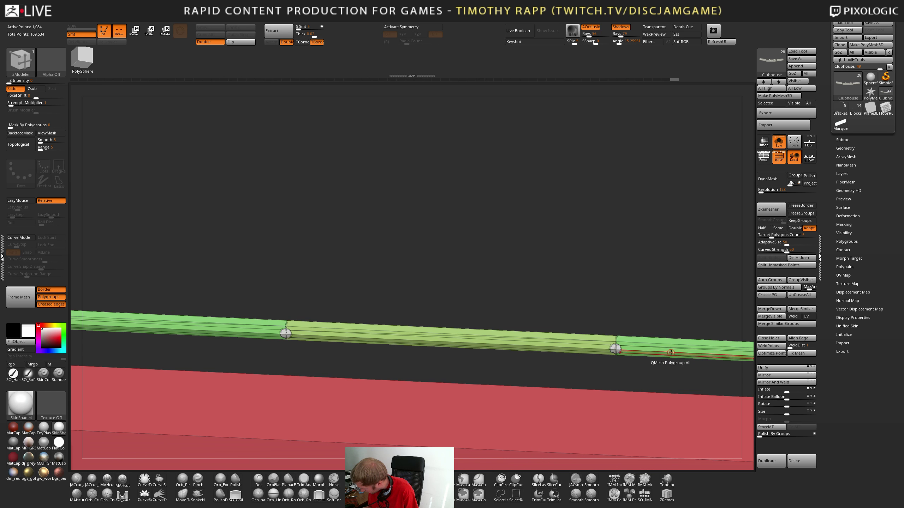
{"action": "right_click_drag", "start_coordinate": [664, 350], "coordinate": [232, 332], "text": "alt"}
{"action": "left_click", "coordinate": [513, 344], "text": "alt"}
{"action": "right_click_drag", "start_coordinate": [627, 357], "coordinate": [357, 335], "text": "alt"}
{"action": "left_click_drag", "start_coordinate": [573, 337], "coordinate": [613, 346], "text": "alt"}
{"action": "left_click", "coordinate": [616, 347], "text": "alt"}
{"action": "right_click_drag", "start_coordinate": [667, 351], "coordinate": [307, 329], "text": "alt"}
{"action": "right_click_drag", "start_coordinate": [677, 351], "coordinate": [464, 339], "text": "alt"}
Try to extrude all the marked discs out of the terrace rail's side into short posts
{"action": "left_click", "coordinate": [372, 329]}
{"action": "key", "text": "ctrl+z"}
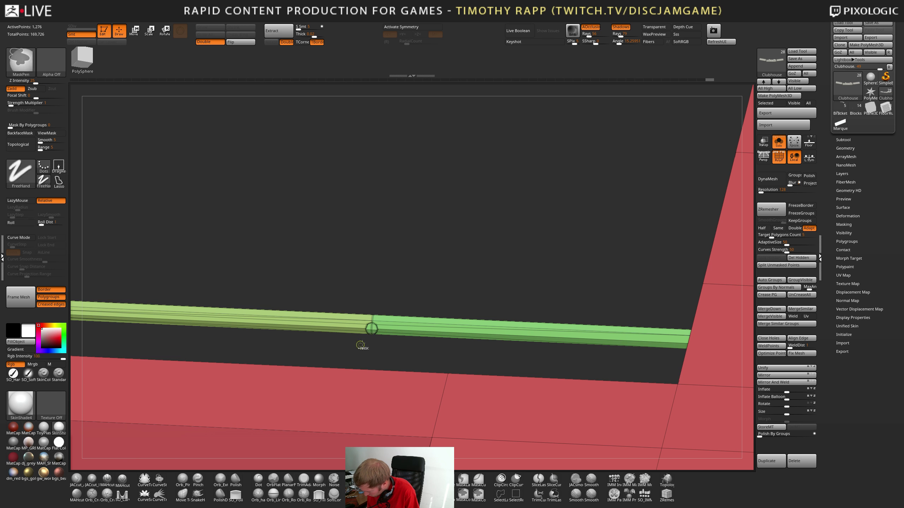
{"action": "key", "text": "space"}
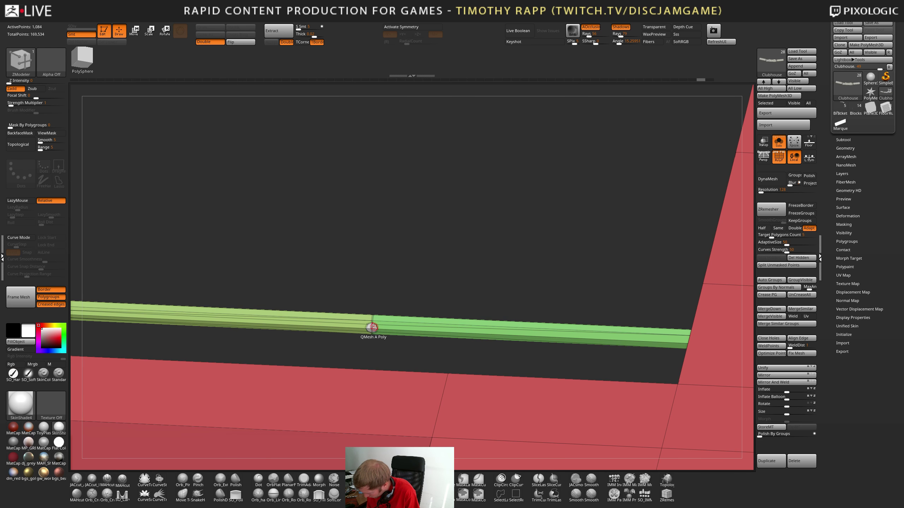
{"action": "left_click_drag", "start_coordinate": [371, 328], "coordinate": [369, 344]}
{"action": "right_click_drag", "start_coordinate": [262, 394], "coordinate": [511, 350]}
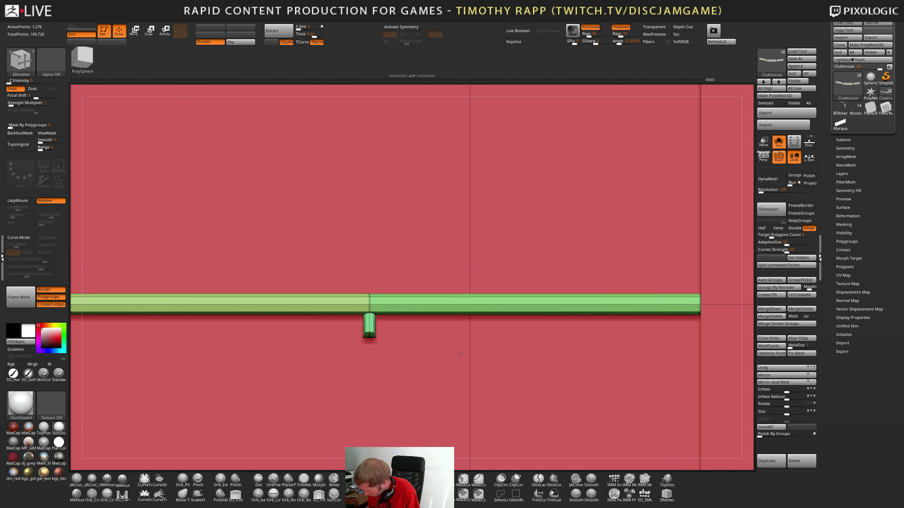
Check the row of short posts against the clubhouse facade and undo their extrusion
{"action": "right_click_drag", "start_coordinate": [577, 353], "coordinate": [228, 409], "text": "ctrl"}
{"action": "right_click_drag", "start_coordinate": [418, 380], "coordinate": [470, 374]}
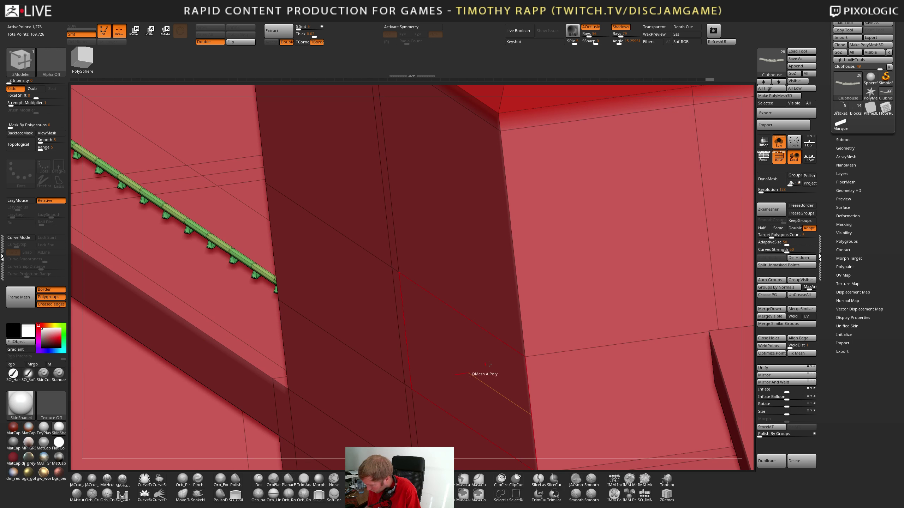
{"action": "right_click_drag", "start_coordinate": [471, 410], "coordinate": [645, 353], "text": "alt"}
{"action": "key", "text": "shift+f"}
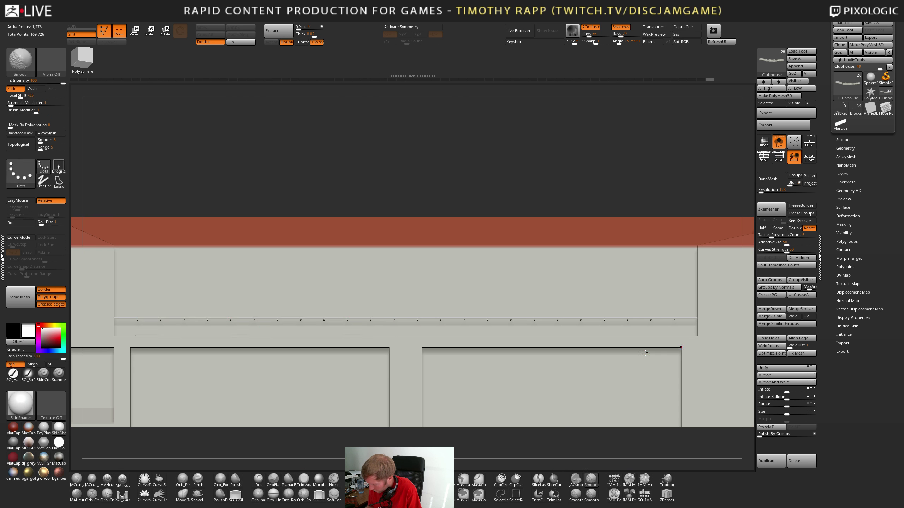
{"action": "right_click_drag", "start_coordinate": [463, 338], "coordinate": [605, 361], "text": "alt"}
{"action": "right_click_drag", "start_coordinate": [405, 325], "coordinate": [539, 353]}
{"action": "key", "text": "shift+f"}
{"action": "key", "text": "shift+f"}
{"action": "key", "text": "ctrl+z"}
{"action": "key", "text": "ctrl+z"}
{"action": "key", "text": "ctrl+z"}
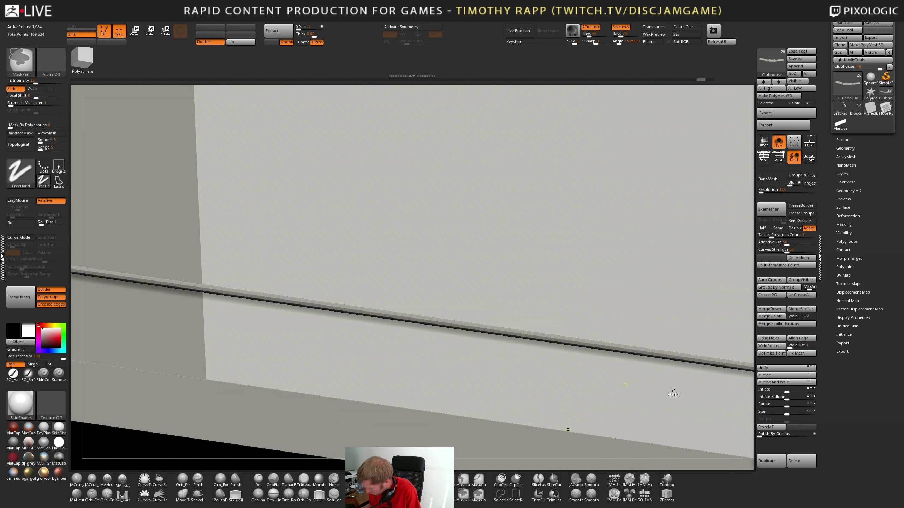
Roll the Clubhouse subtool back through its undo history to before the rail's post discs were made, and turn off the polyframe
{"action": "right_click_drag", "start_coordinate": [672, 393], "coordinate": [583, 404], "text": "ctrl"}
{"action": "key", "text": "shift+f"}
{"action": "right_click_drag", "start_coordinate": [541, 354], "coordinate": [471, 318], "text": "alt"}
{"action": "left_click_drag", "start_coordinate": [471, 318], "coordinate": [480, 353], "text": "shift"}
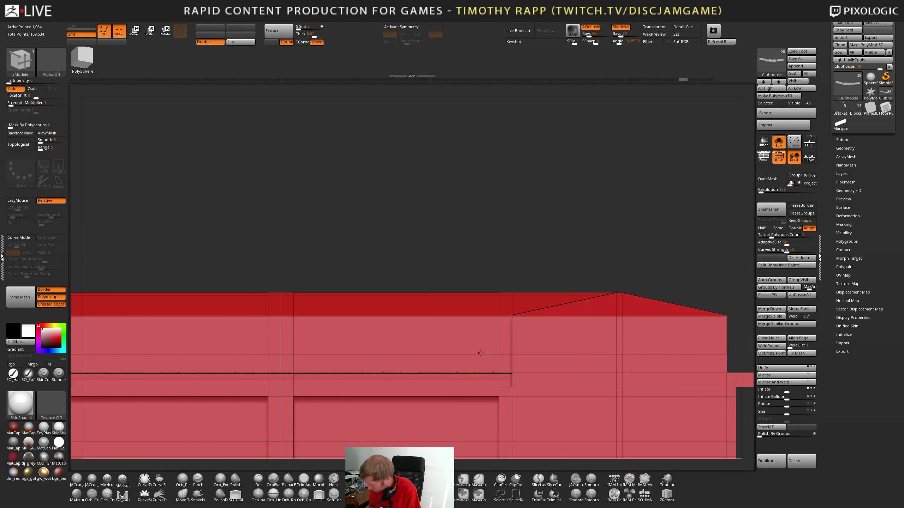
{"action": "key", "text": "ctrl"}
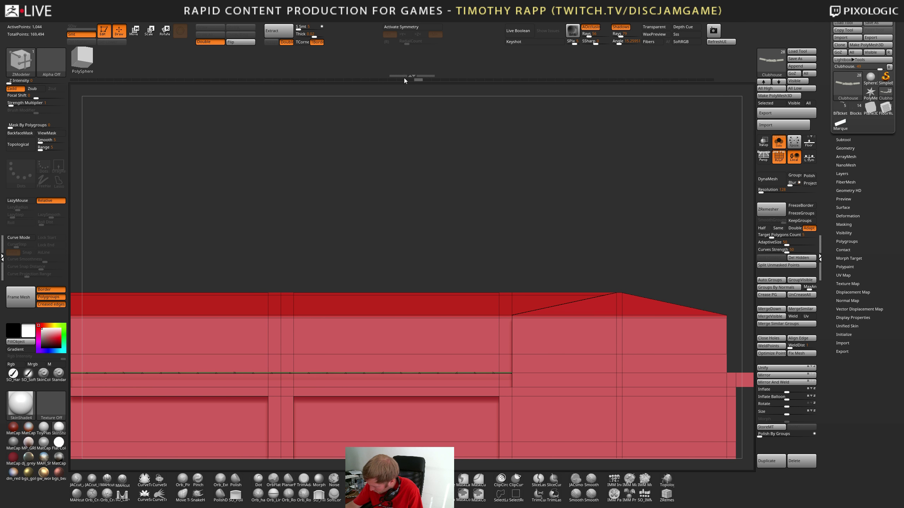
{"action": "left_click_drag", "start_coordinate": [383, 79], "coordinate": [248, 84]}
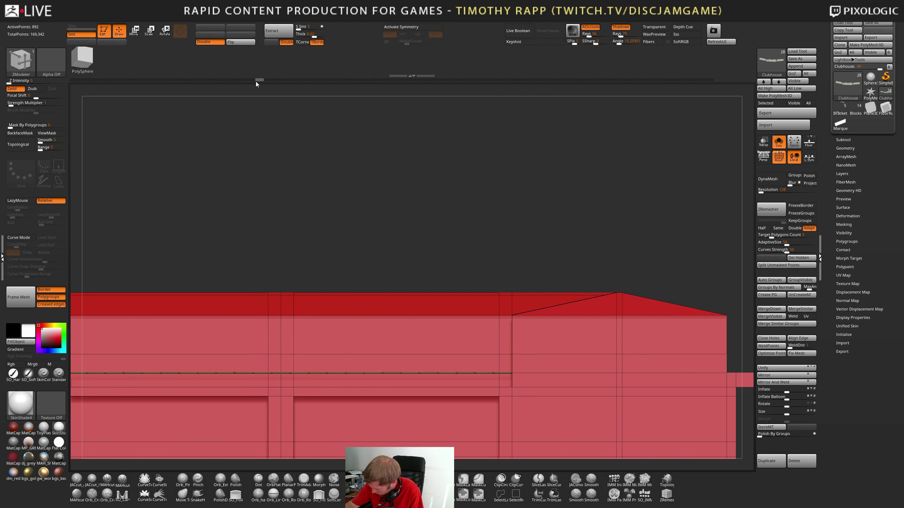
{"action": "key", "text": "shift+f"}
{"action": "right_click_drag", "start_coordinate": [447, 369], "coordinate": [598, 364], "text": "alt"}
{"action": "right_click_drag", "start_coordinate": [365, 367], "coordinate": [267, 429]}
{"action": "right_click_drag", "start_coordinate": [476, 423], "coordinate": [341, 393], "text": "alt"}
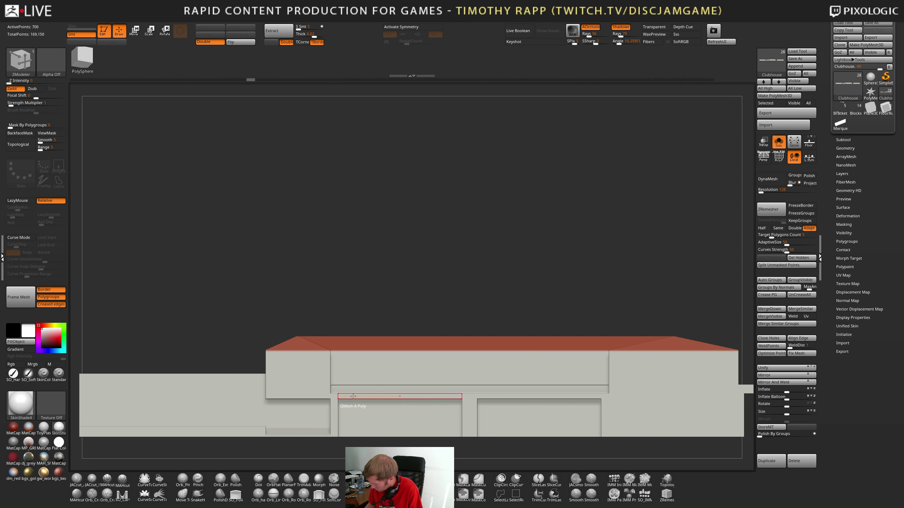
{"action": "right_click_drag", "start_coordinate": [459, 385], "coordinate": [576, 380], "text": "ctrl"}
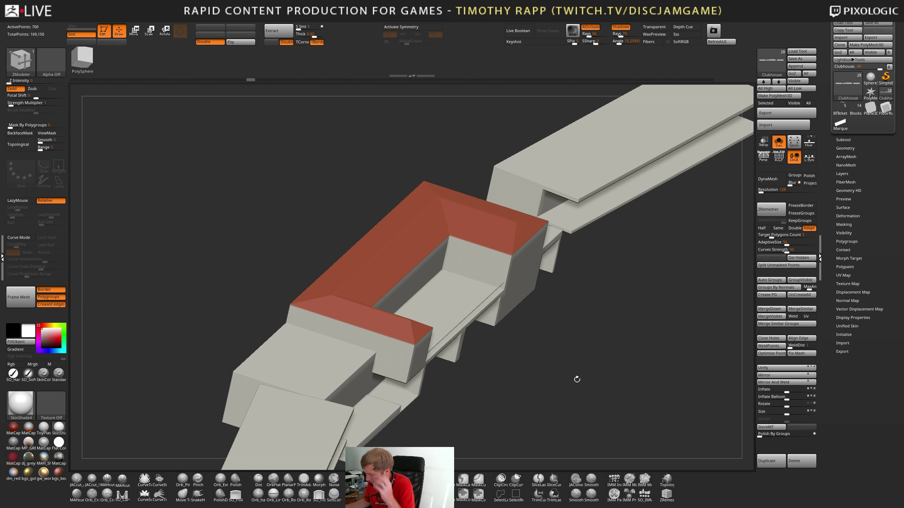
Expand the Subtool list and switch the active tool to the Cylinder3D primitive, framed upright with its polyframe shown
{"action": "left_click", "coordinate": [841, 140]}
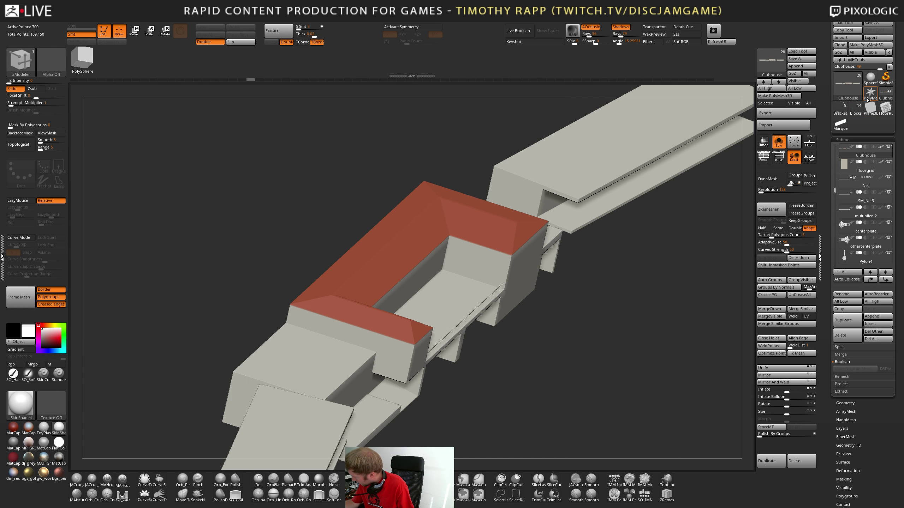
{"action": "mouse_move", "coordinate": [863, 102]}
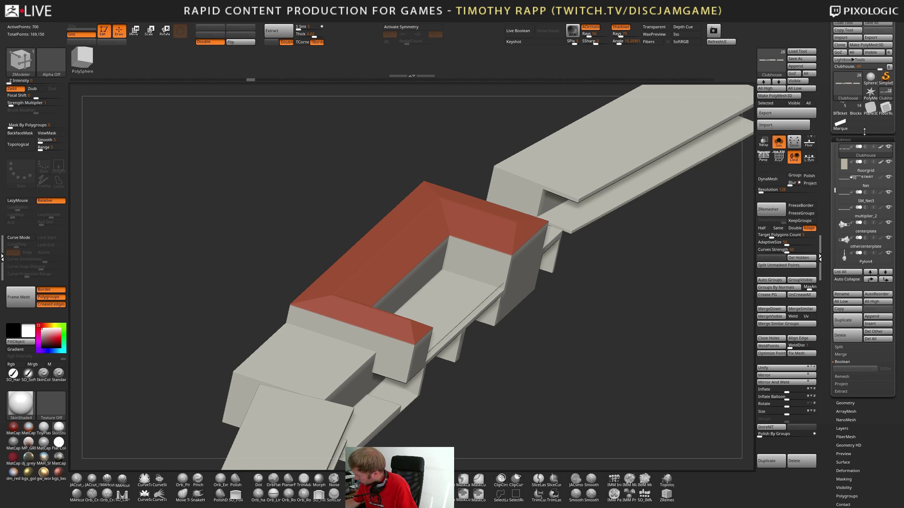
{"action": "left_click", "coordinate": [853, 93]}
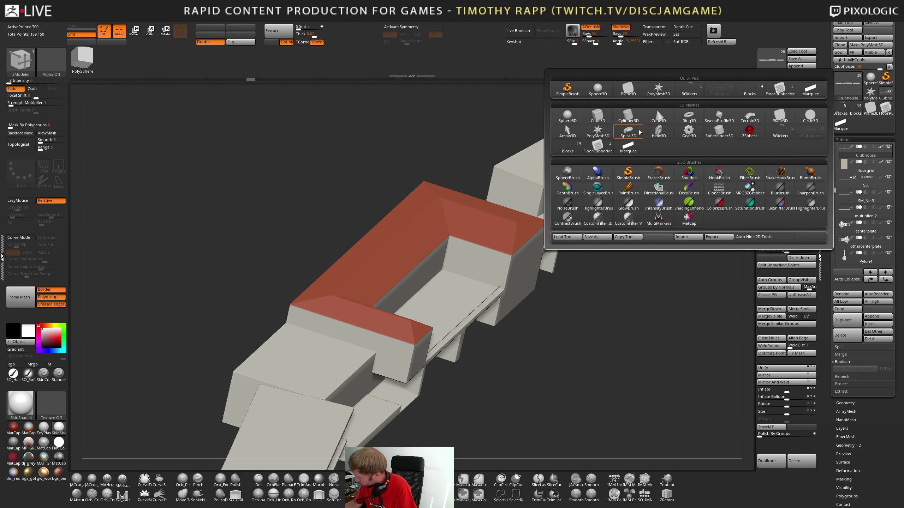
{"action": "left_click", "coordinate": [625, 123]}
{"action": "key", "text": "f"}
{"action": "mouse_move", "coordinate": [555, 330]}
{"action": "left_mouse_down", "text": "shift"}
{"action": "mouse_move", "coordinate": [540, 312]}
{"action": "mouse_move", "coordinate": [476, 347]}
{"action": "left_mouse_up", "text": "shift"}
{"action": "key", "text": "shift+f"}
{"action": "mouse_move", "coordinate": [603, 350]}
{"action": "right_mouse_down", "text": "alt"}
{"action": "mouse_move", "coordinate": [470, 361]}
{"action": "mouse_move", "coordinate": [488, 366]}
{"action": "right_mouse_up", "text": "alt"}
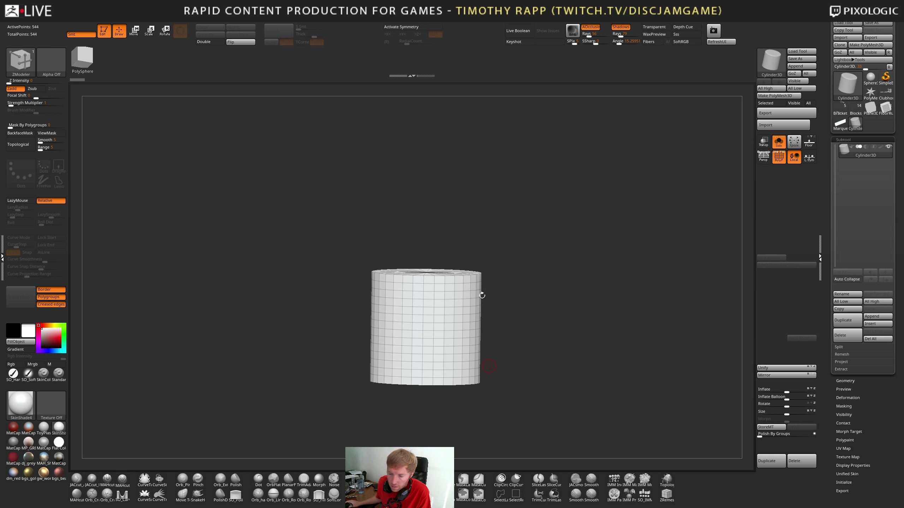
Switch to the browser and capture a screen snip of the purple-gowned skeletal character with the floating mask
{"action": "key", "text": "alt+Tab"}
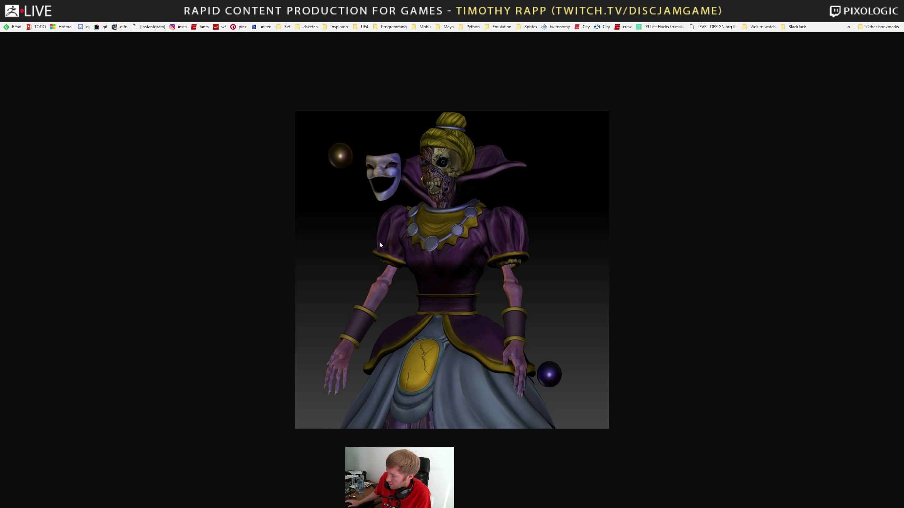
{"action": "key", "text": "super+shift+s"}
{"action": "mouse_move", "coordinate": [295, 110]}
{"action": "left_mouse_down"}
{"action": "mouse_move", "coordinate": [609, 428]}
{"action": "mouse_move", "coordinate": [316, 102]}
{"action": "mouse_move", "coordinate": [296, 105]}
{"action": "left_mouse_up"}
{"action": "key", "text": "super+shift+s"}
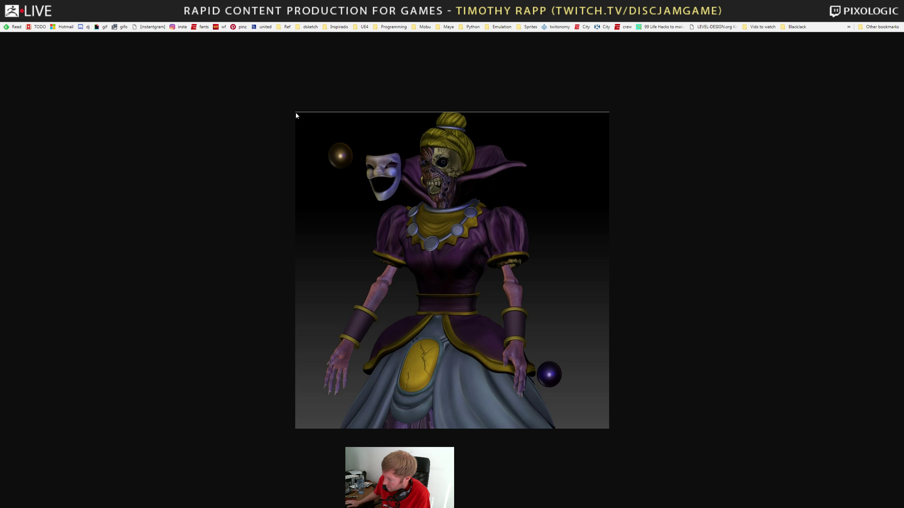
Switch to Photoshop, create a document from the 894 x 896 px Clipboard preset and paste the captured character image
{"action": "key", "text": "alt+Tab"}
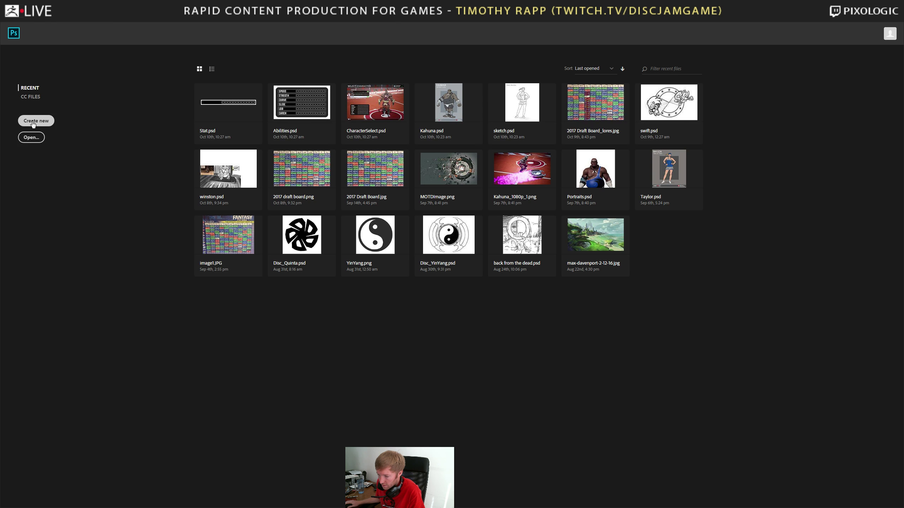
{"action": "left_click", "coordinate": [35, 121]}
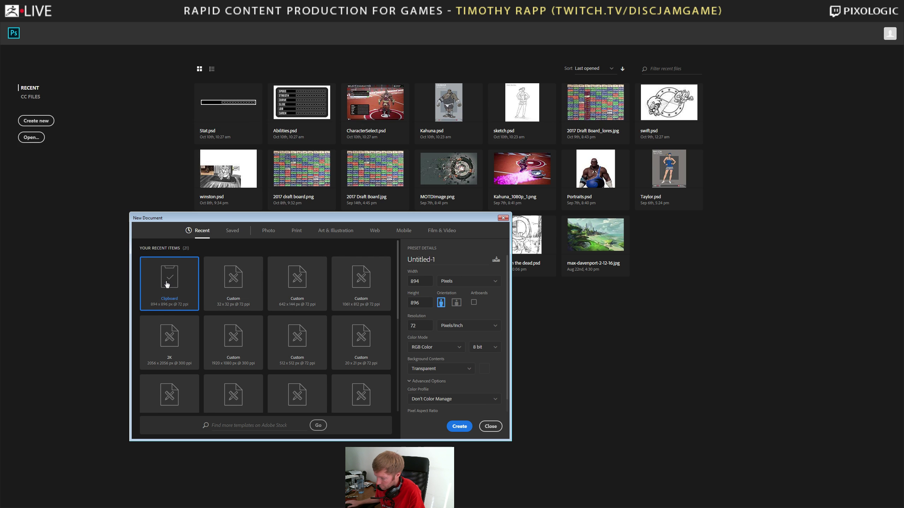
{"action": "double_click", "coordinate": [178, 286]}
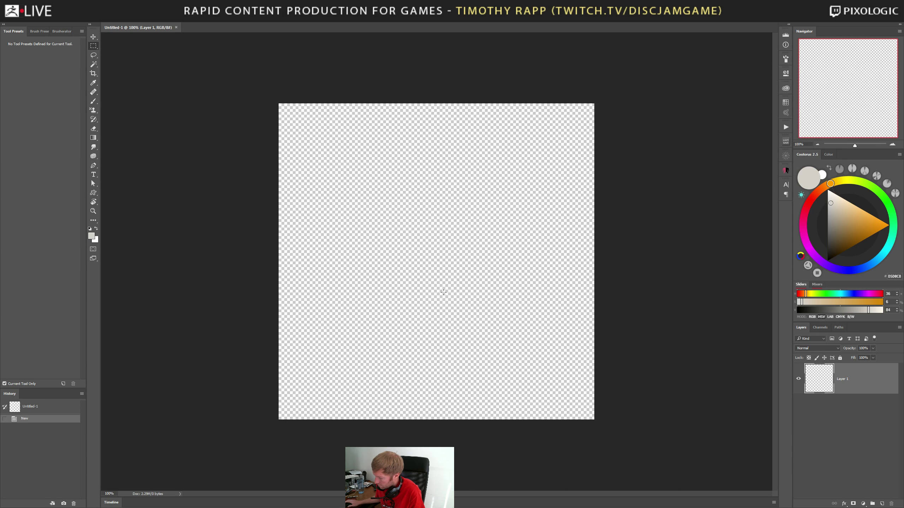
{"action": "key", "text": "ctrl+v"}
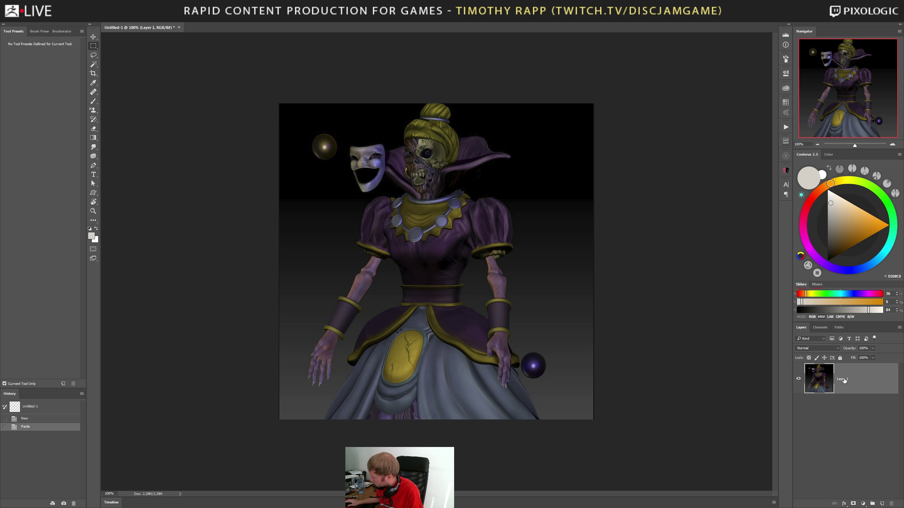
Add a Hue/Saturation adjustment layer above the character image and set its saturation to -100
{"action": "left_click", "coordinate": [863, 503]}
{"action": "left_click", "coordinate": [861, 422]}
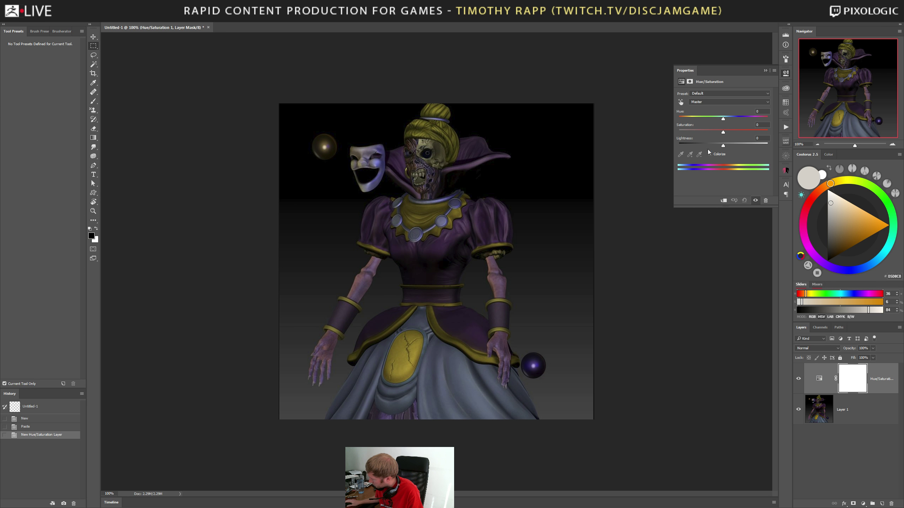
{"action": "left_click_drag", "start_coordinate": [723, 132], "coordinate": [618, 130]}
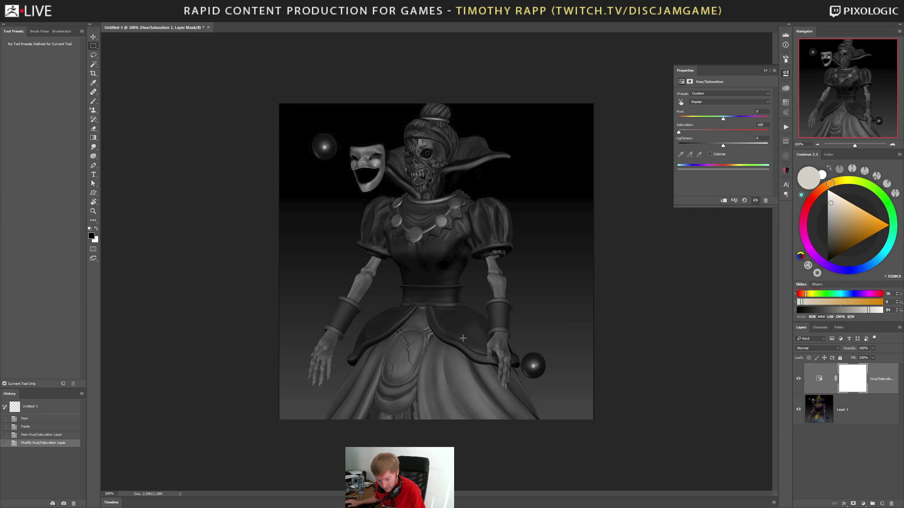
With the Brush tool and Layer 1 active, sample the grey values of the skirt, collar background, face and floating mask
{"action": "key", "text": "b"}
{"action": "key", "text": "x"}
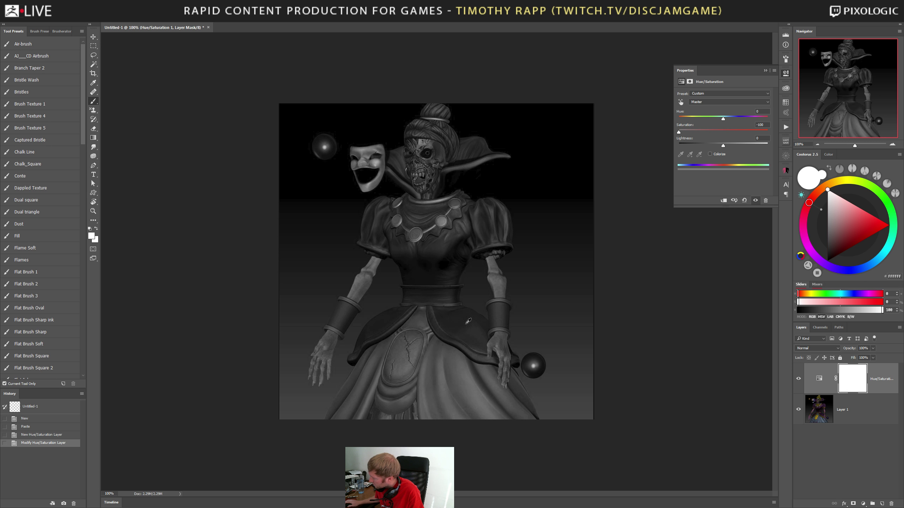
{"action": "left_click", "coordinate": [818, 409]}
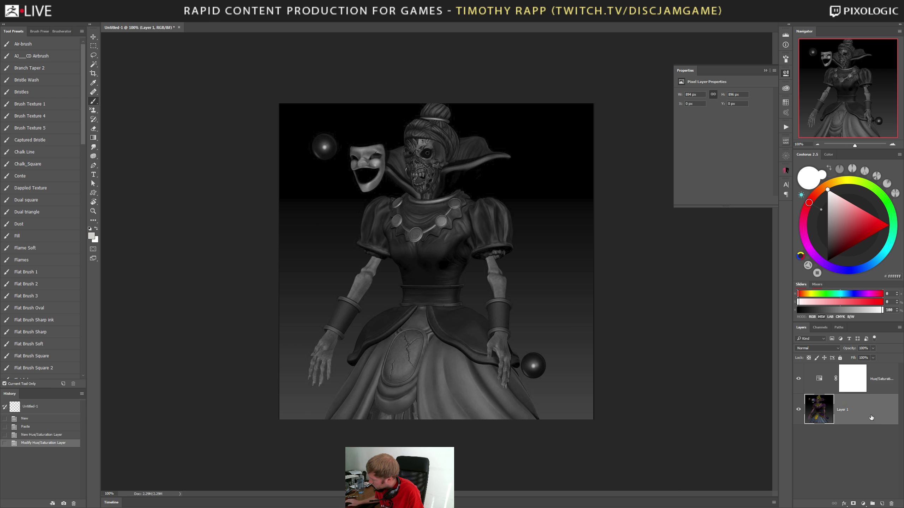
{"action": "left_click", "coordinate": [465, 324], "text": "alt"}
{"action": "left_click_drag", "start_coordinate": [450, 334], "coordinate": [433, 147], "text": "alt"}
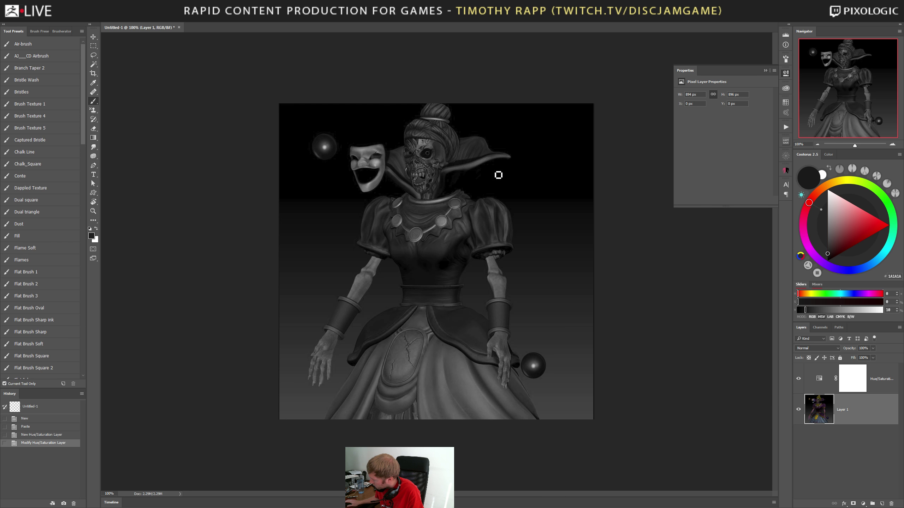
{"action": "left_click_drag", "start_coordinate": [498, 175], "coordinate": [425, 130], "text": "alt"}
{"action": "left_click_drag", "start_coordinate": [430, 161], "coordinate": [376, 162], "text": "alt"}
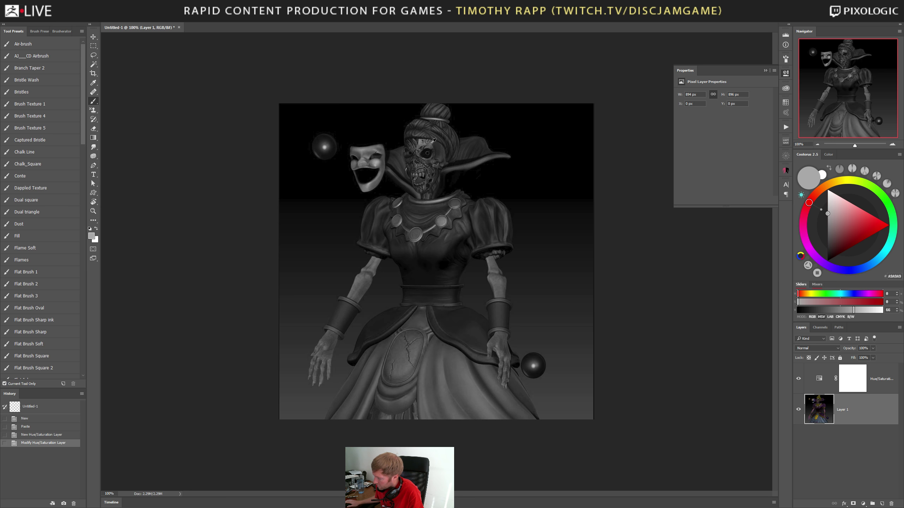
{"action": "left_click_drag", "start_coordinate": [428, 144], "coordinate": [425, 166], "text": "alt"}
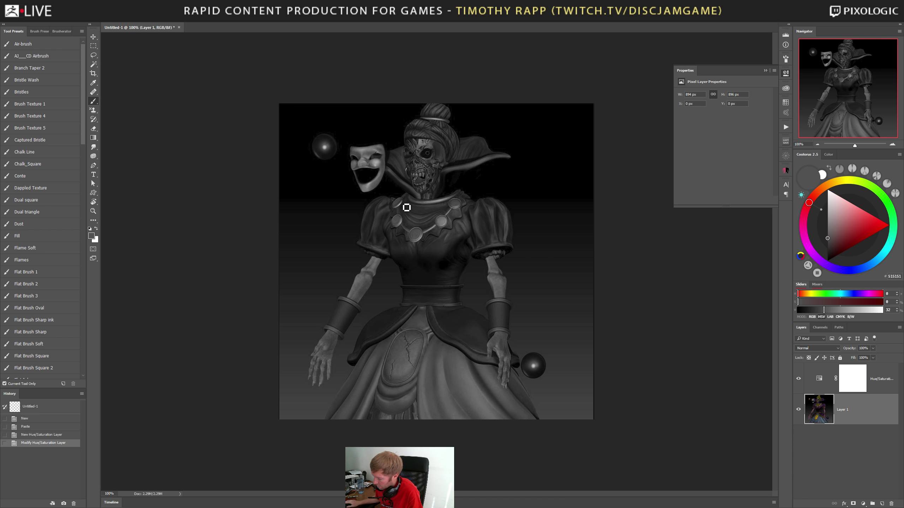
Sample the grey values of the necklace medallion, dark overskirt, bodice and face to compare their contrast
{"action": "left_click", "coordinate": [419, 232], "text": "alt"}
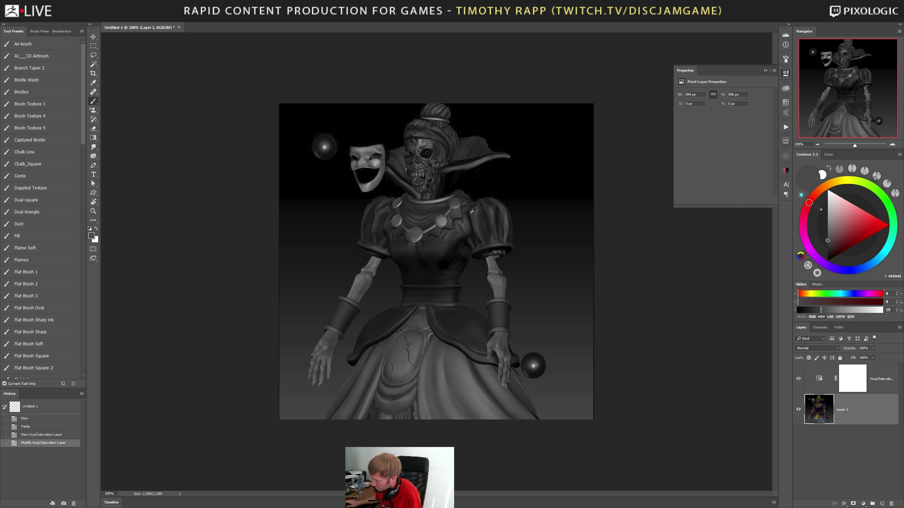
{"action": "left_click", "coordinate": [417, 234], "text": "alt"}
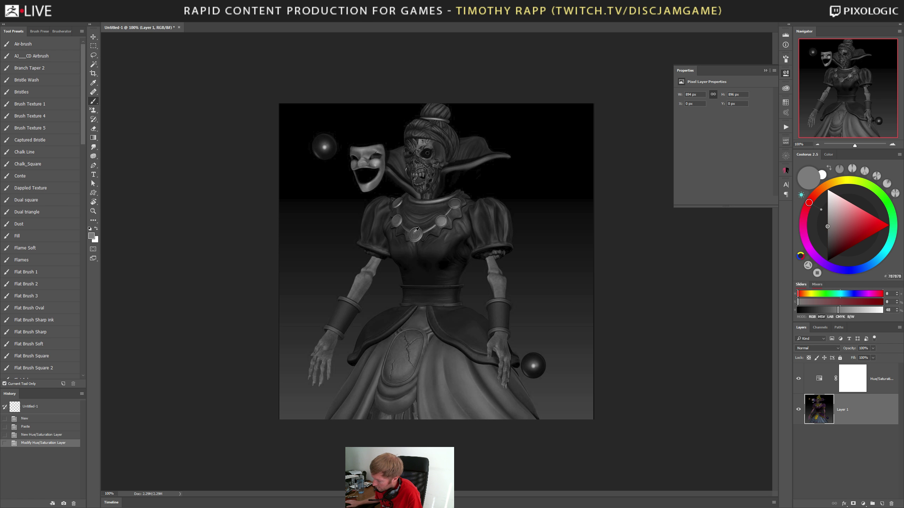
{"action": "left_click", "coordinate": [416, 231], "text": "alt"}
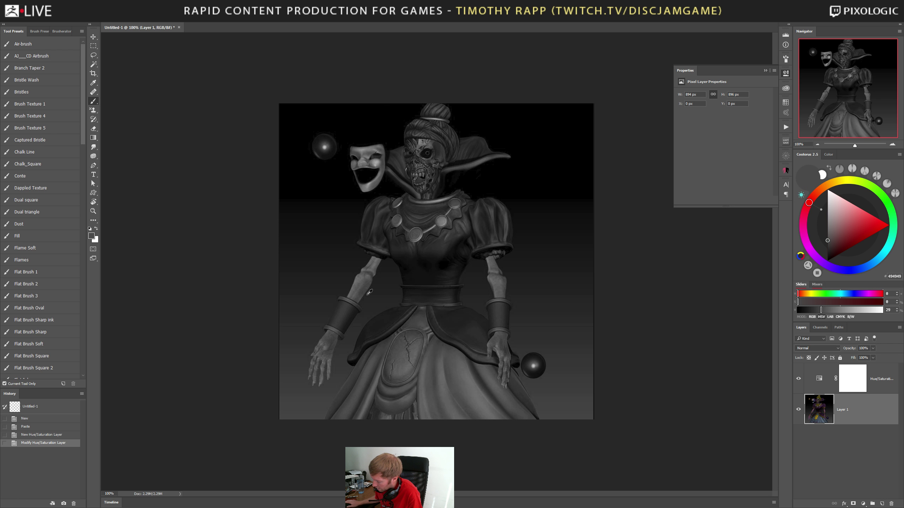
{"action": "left_click", "coordinate": [459, 317], "text": "alt"}
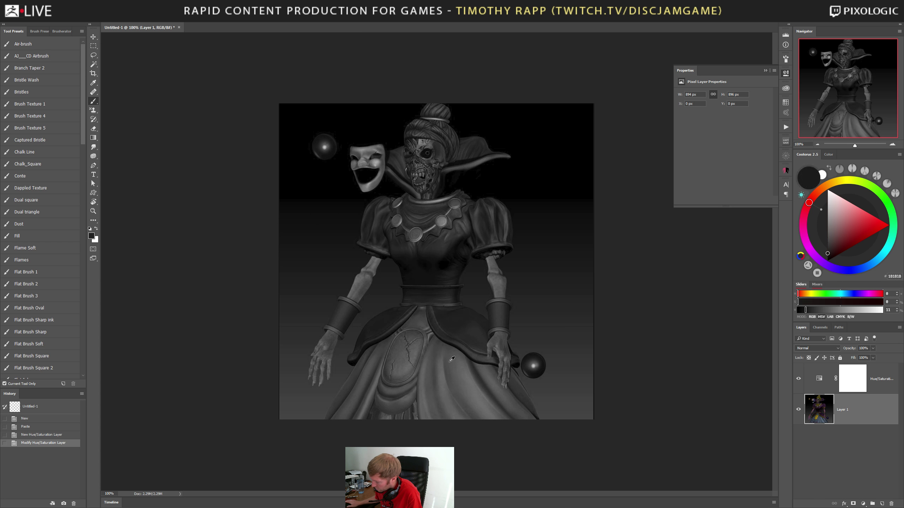
{"action": "left_click", "coordinate": [437, 270], "text": "alt"}
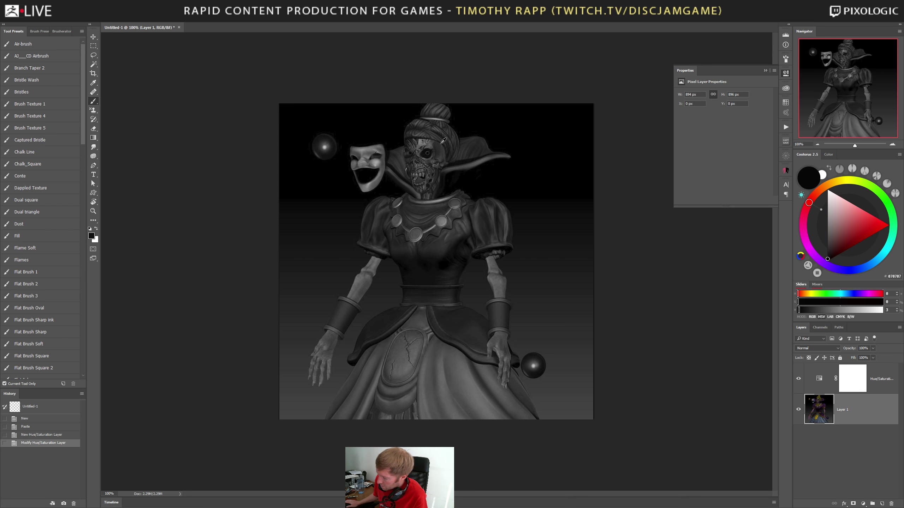
{"action": "left_click", "coordinate": [424, 142], "text": "alt"}
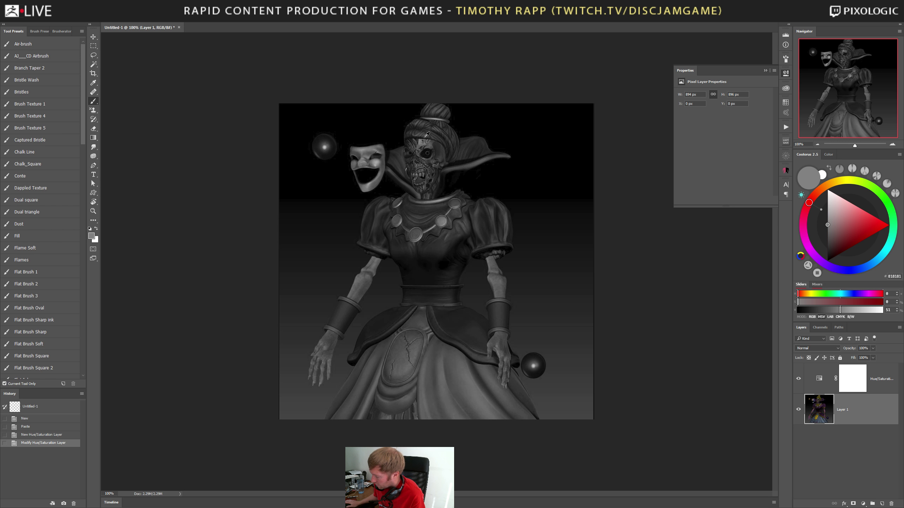
{"action": "left_click", "coordinate": [432, 162], "text": "alt"}
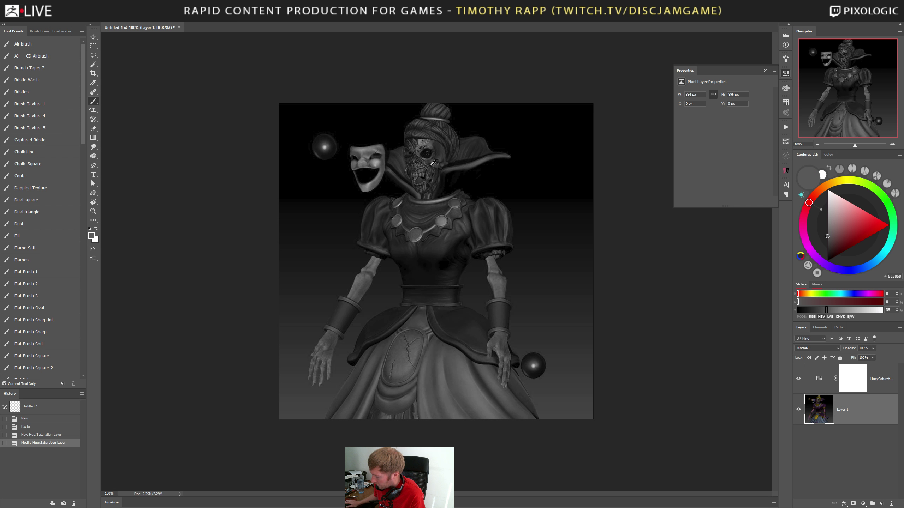
Toggle the Hue/Saturation layer to compare greyscale with colour, leave it hidden and sample the skirt's blue-grey
{"action": "left_click", "coordinate": [796, 379]}
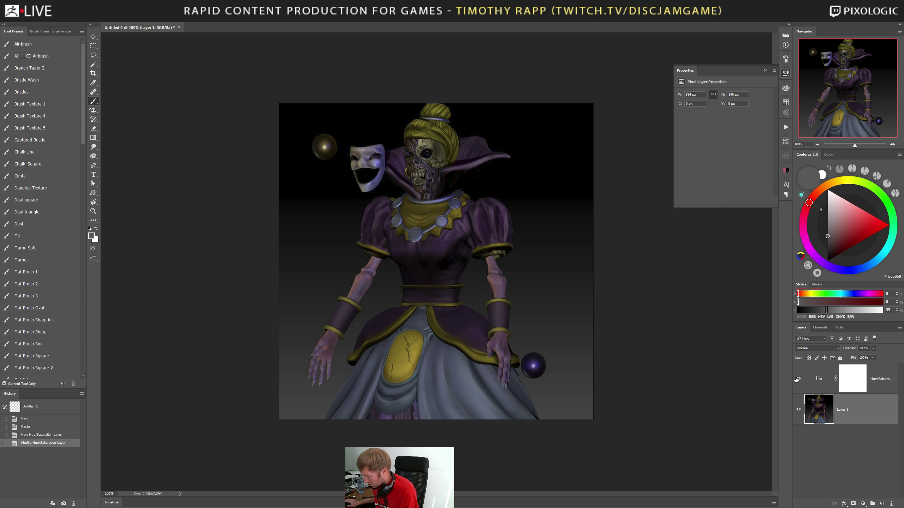
{"action": "left_click", "coordinate": [797, 380]}
{"action": "left_click", "coordinate": [796, 379]}
{"action": "left_click", "coordinate": [797, 379]}
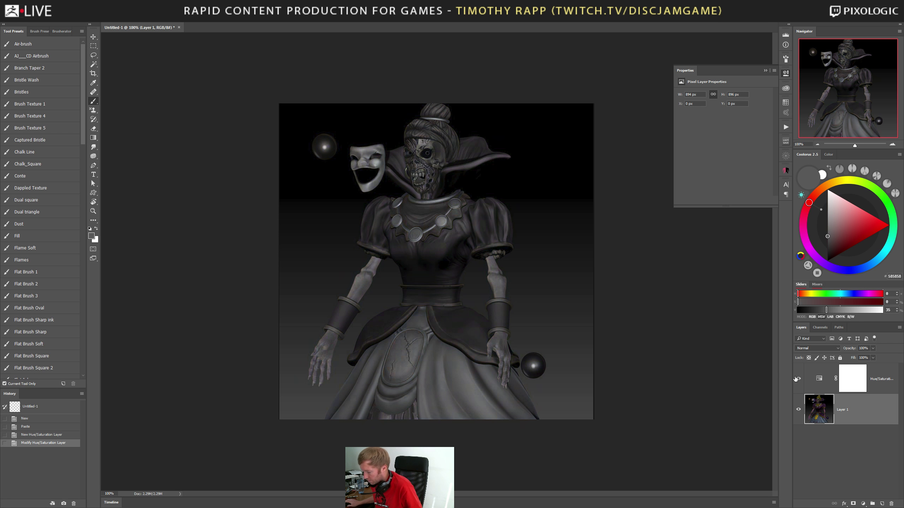
{"action": "left_click", "coordinate": [796, 379]}
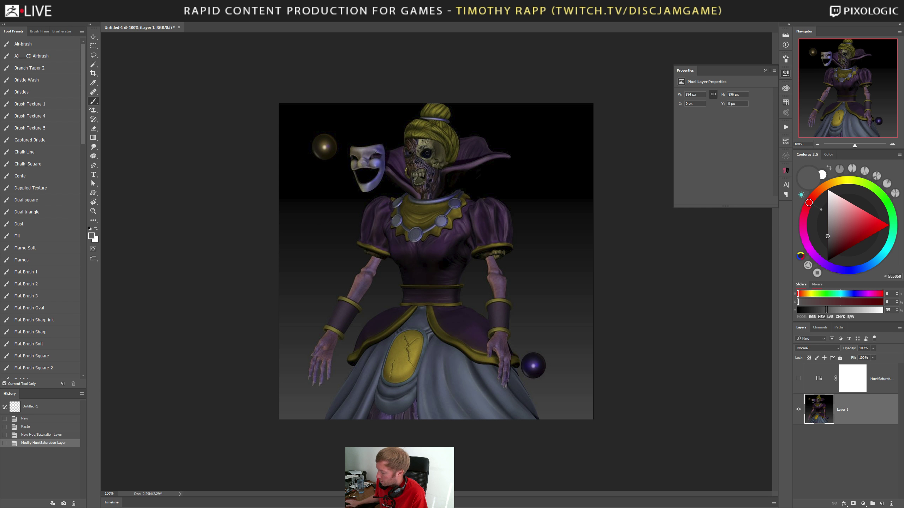
{"action": "left_click", "coordinate": [451, 363], "text": "alt"}
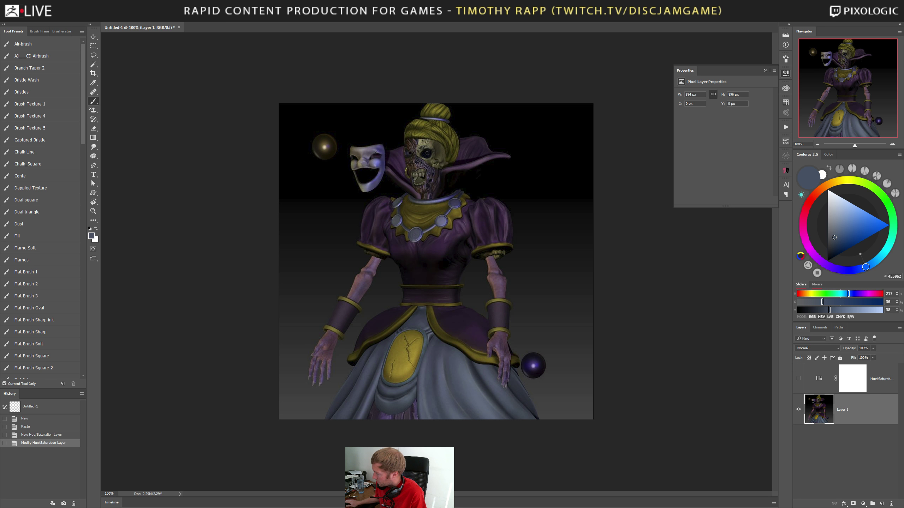
Close the untitled Photoshop document without saving, revisit the character image in the browser and switch back to ZBrush
{"action": "key", "text": "ctrl+w"}
{"action": "left_click", "coordinate": [458, 188]}
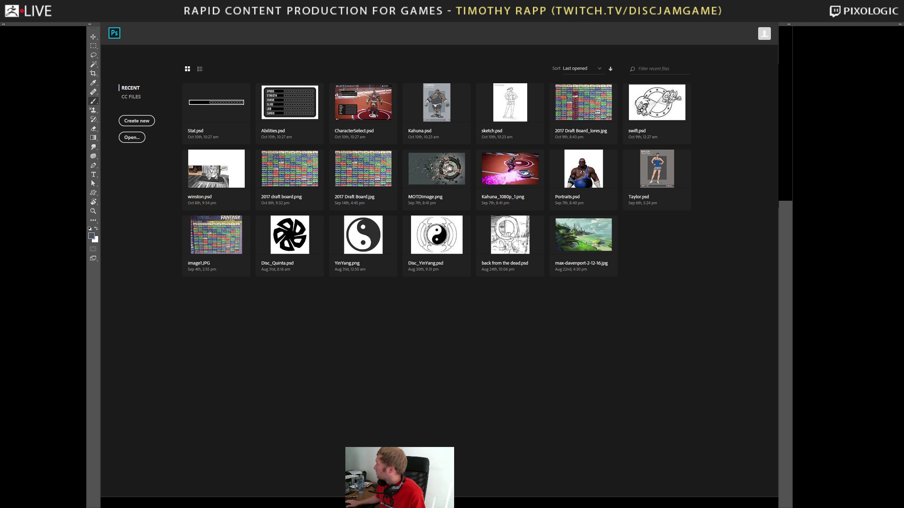
{"action": "key", "text": "alt+Tab"}
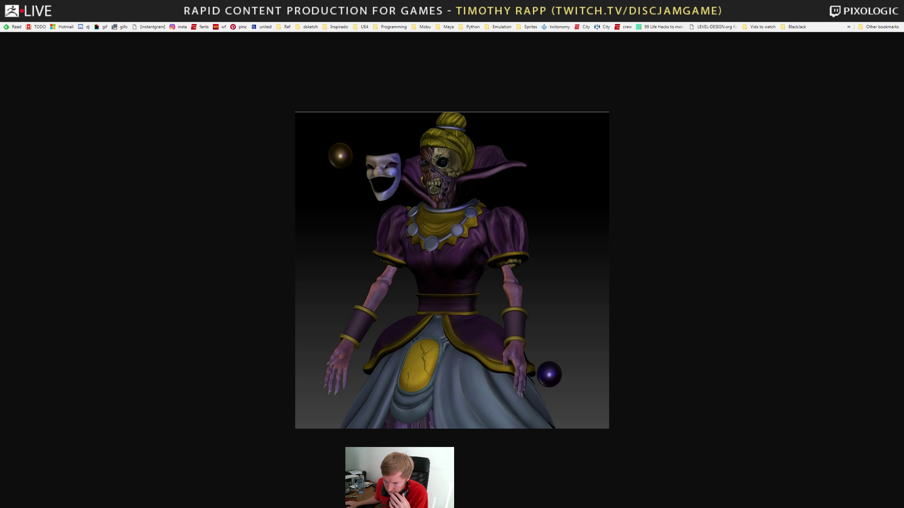
{"action": "key", "text": "alt+Tab"}
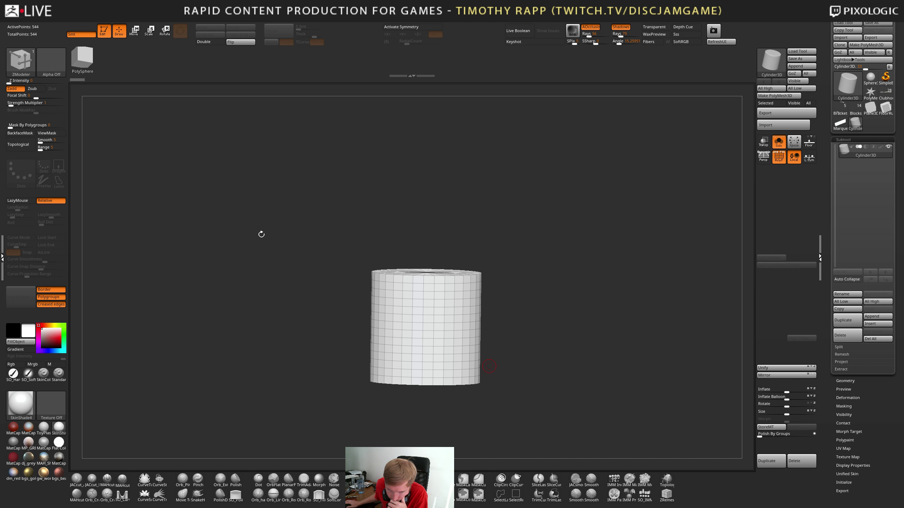
{"action": "left_click_drag", "start_coordinate": [251, 242], "coordinate": [264, 255]}
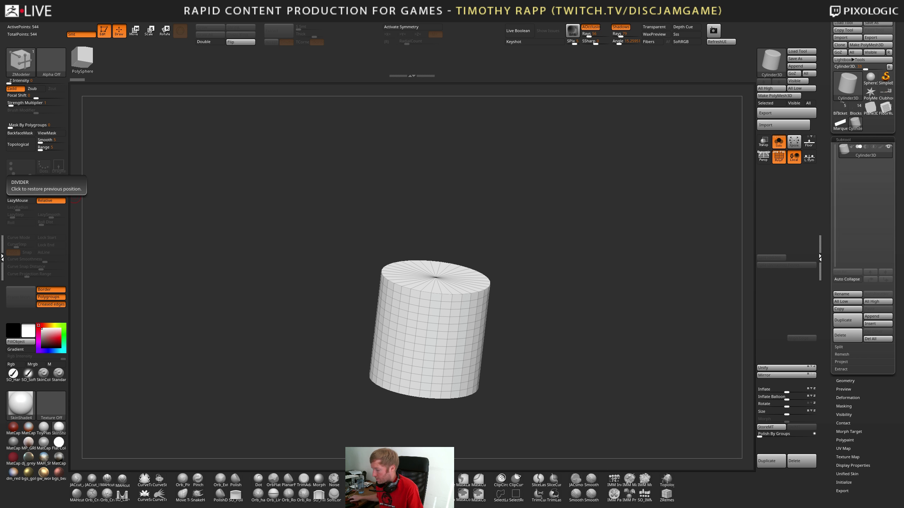
{"action": "mouse_move", "coordinate": [512, 333]}
{"action": "right_mouse_down", "text": "shift"}
{"action": "mouse_move", "coordinate": [502, 347]}
{"action": "mouse_move", "coordinate": [520, 347]}
{"action": "right_mouse_up", "text": "shift"}
{"action": "right_click_drag", "start_coordinate": [519, 347], "coordinate": [466, 360], "text": "alt"}
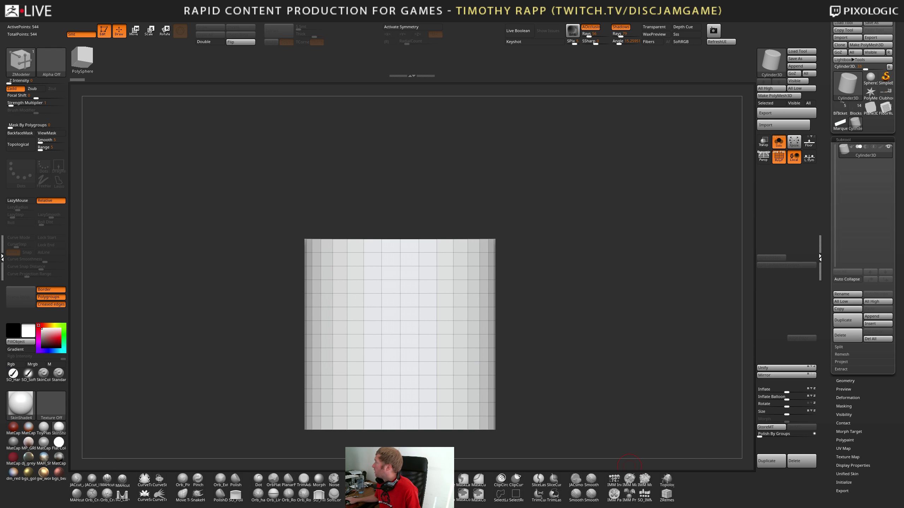
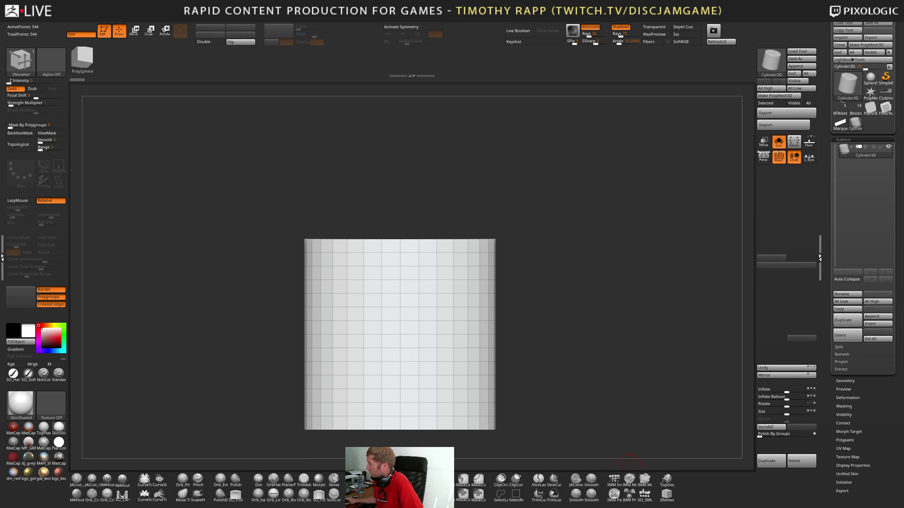
{"action": "mouse_move", "coordinate": [459, 392]}
{"action": "right_mouse_down"}
{"action": "mouse_move", "coordinate": [480, 396]}
{"action": "mouse_move", "coordinate": [476, 386]}
{"action": "right_mouse_up"}
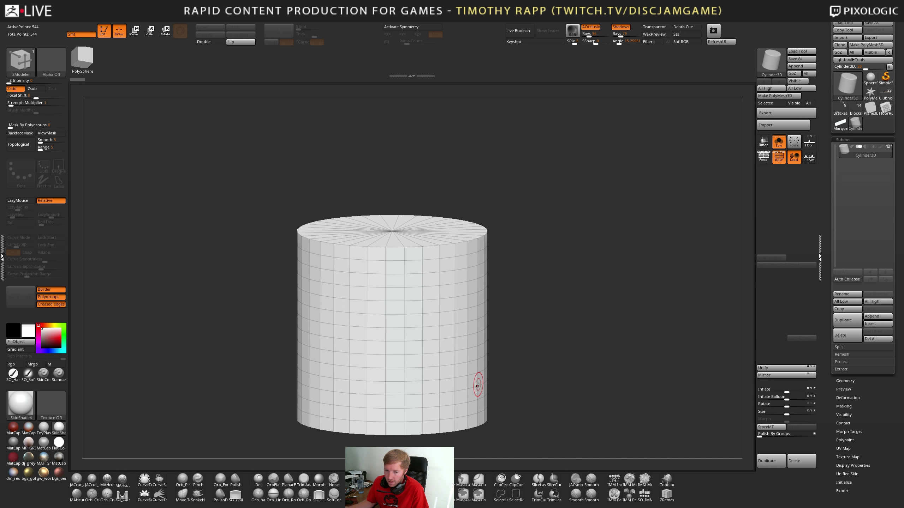
{"action": "right_click_drag", "start_coordinate": [477, 385], "coordinate": [468, 413]}
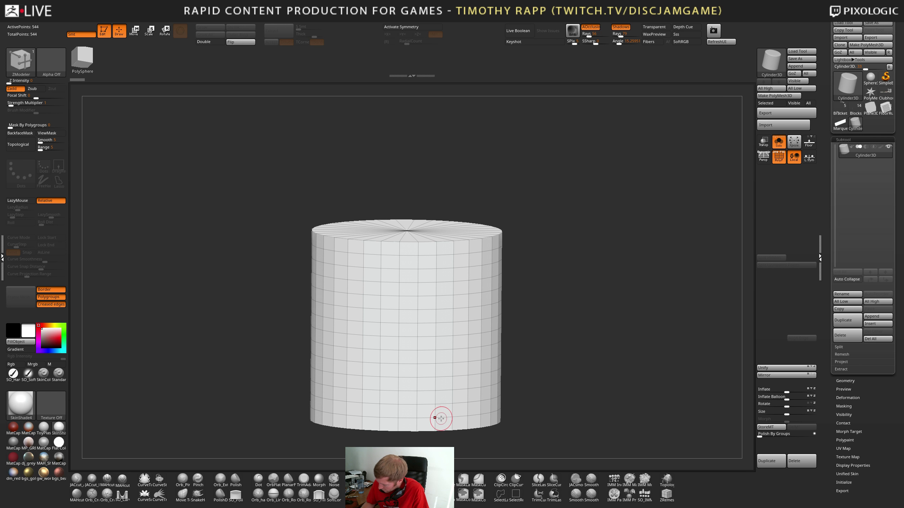
{"action": "right_click_drag", "start_coordinate": [443, 416], "coordinate": [447, 399]}
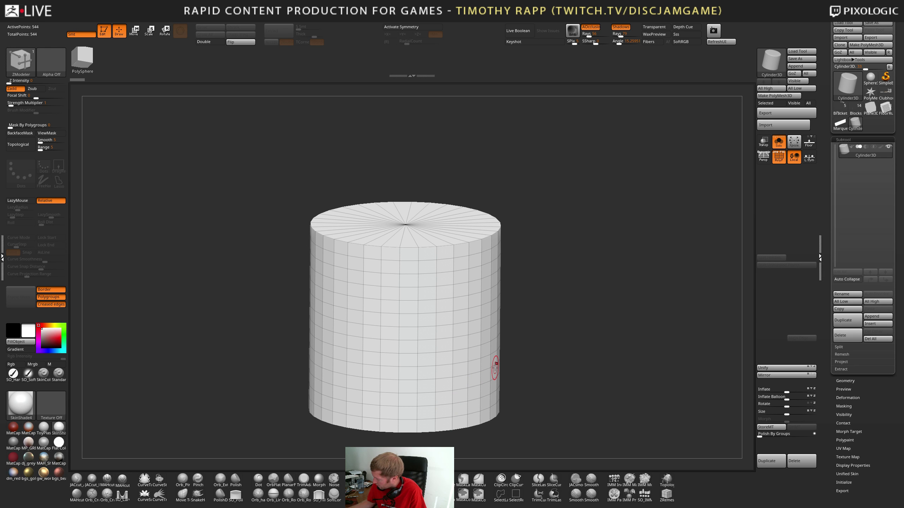
Reduce the Cylinder3D's vertical subdivision count until its sides have a single segment, and convert it to a PolyMesh3D
{"action": "scroll", "coordinate": [853, 392], "scroll_direction": "down", "scroll_amount": 3}
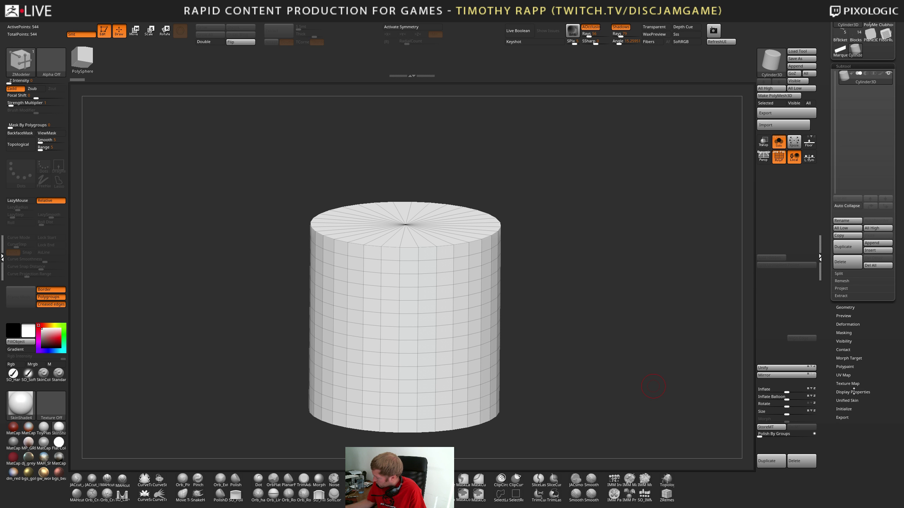
{"action": "left_click", "coordinate": [847, 409]}
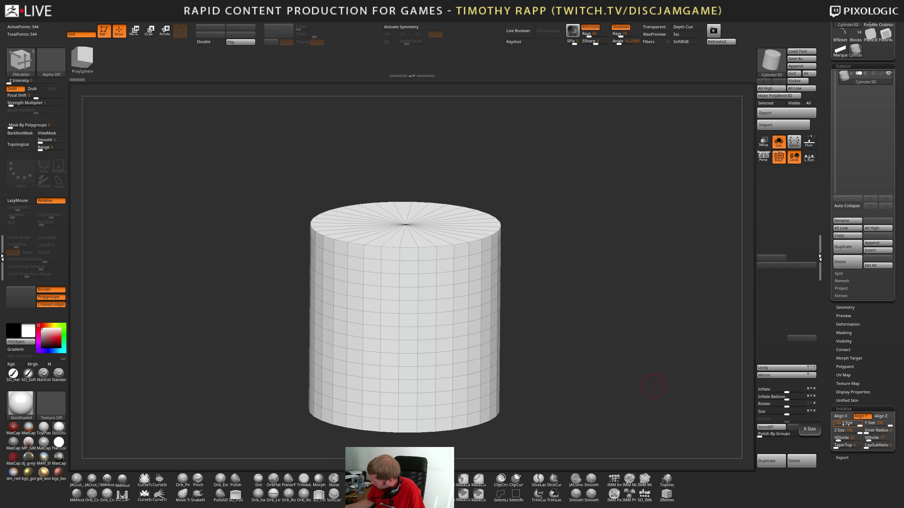
{"action": "left_click_drag", "start_coordinate": [876, 441], "coordinate": [870, 440]}
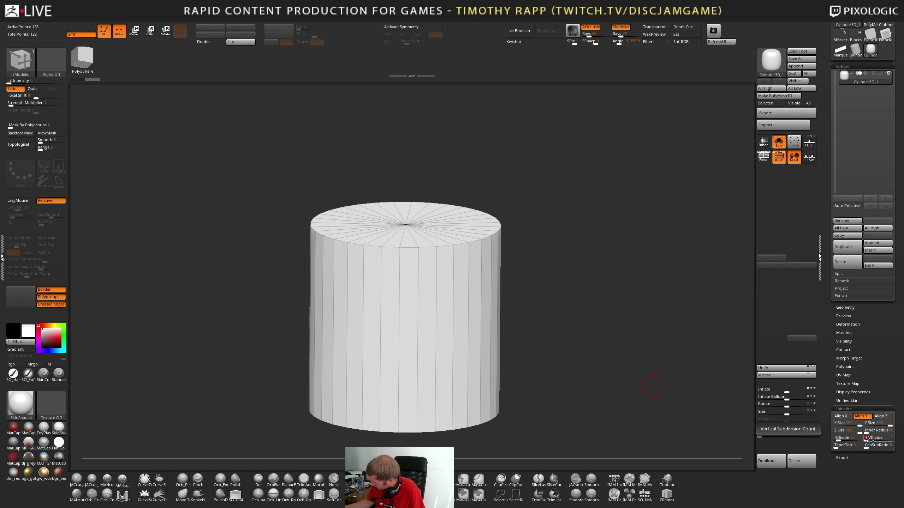
{"action": "left_click_drag", "start_coordinate": [828, 400], "coordinate": [828, 451]}
{"action": "left_click", "coordinate": [777, 96]}
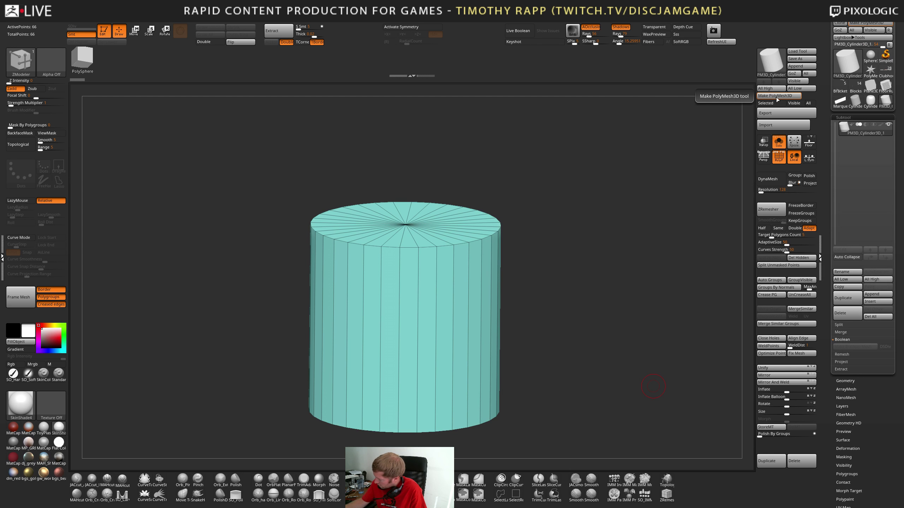
Squash the cylinder vertically into a thin flat disc with the Move gizmo in a front view
{"action": "key", "text": "w"}
{"action": "left_click_drag", "start_coordinate": [513, 366], "coordinate": [513, 358], "text": "shift"}
{"action": "left_click_drag", "start_coordinate": [405, 294], "coordinate": [403, 347]}
{"action": "left_click_drag", "start_coordinate": [541, 288], "coordinate": [514, 304]}
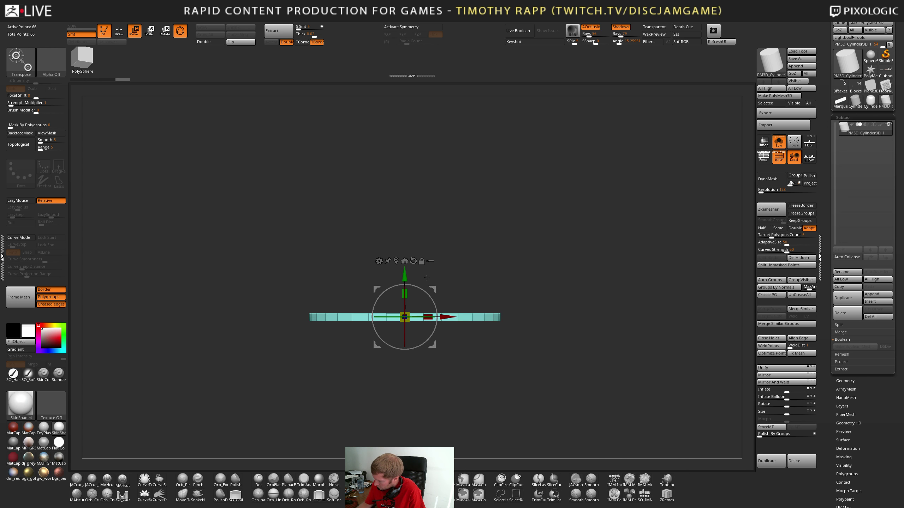
Duplicate the disc directly below itself within the same subtool and scale the copy down to a small disc
{"action": "left_click_drag", "start_coordinate": [405, 275], "coordinate": [405, 303], "text": "ctrl"}
{"action": "left_click_drag", "start_coordinate": [404, 345], "coordinate": [362, 370]}
{"action": "mouse_move", "coordinate": [405, 322]}
{"action": "left_mouse_down"}
{"action": "mouse_move", "coordinate": [419, 234]}
{"action": "mouse_move", "coordinate": [417, 332]}
{"action": "mouse_move", "coordinate": [417, 323]}
{"action": "left_mouse_up"}
Replace the small disc copy with a Cylinder 3D primitive and turn it upright beneath the large disc
{"action": "left_click", "coordinate": [344, 301]}
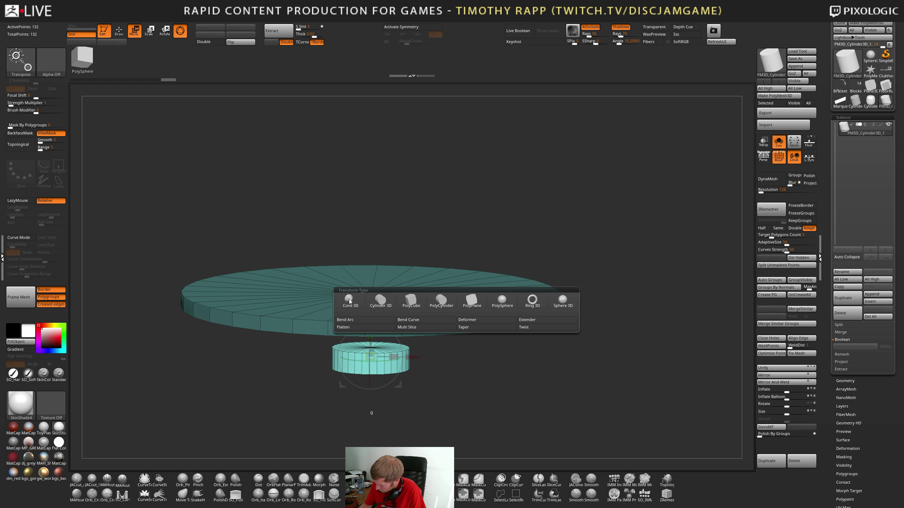
{"action": "left_click", "coordinate": [380, 300]}
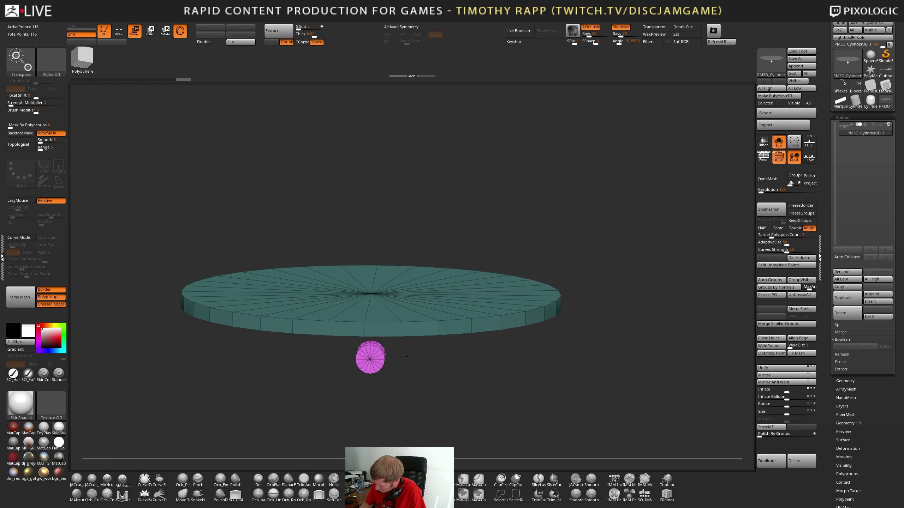
{"action": "left_click_drag", "start_coordinate": [405, 357], "coordinate": [365, 404]}
{"action": "key", "text": "e"}
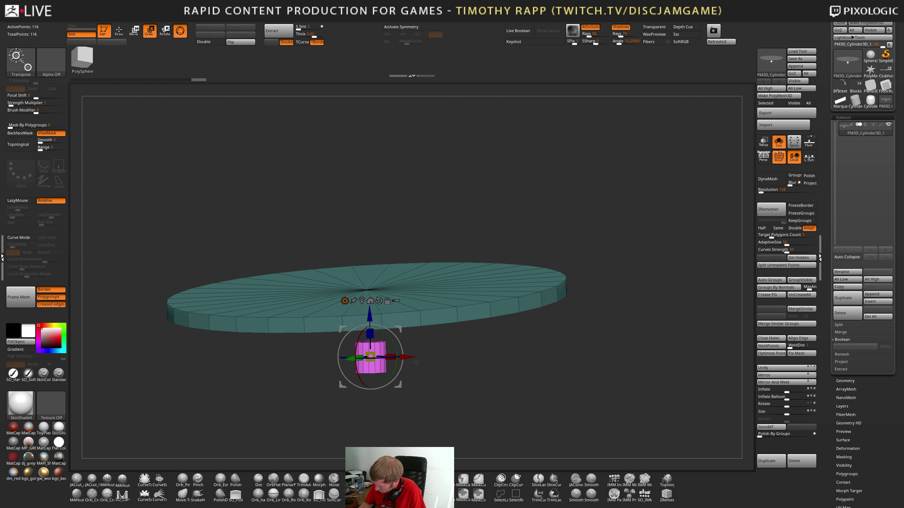
{"action": "left_click_drag", "start_coordinate": [358, 344], "coordinate": [358, 352], "text": "shift"}
{"action": "mouse_move", "coordinate": [441, 331]}
{"action": "left_mouse_down", "text": "shift"}
{"action": "mouse_move", "coordinate": [455, 335]}
{"action": "mouse_move", "coordinate": [443, 345]}
{"action": "left_mouse_up", "text": "shift"}
{"action": "key", "text": "ctrl+z"}
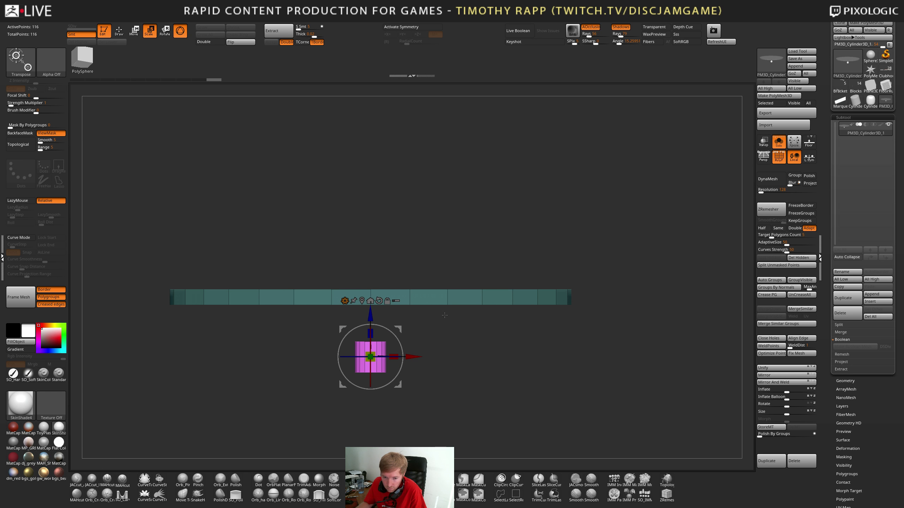
Reduce the small cylinder's height divisions so its sides have a single segment
{"action": "mouse_move", "coordinate": [466, 358]}
{"action": "left_mouse_down"}
{"action": "mouse_move", "coordinate": [485, 372]}
{"action": "mouse_move", "coordinate": [481, 354]}
{"action": "left_mouse_up"}
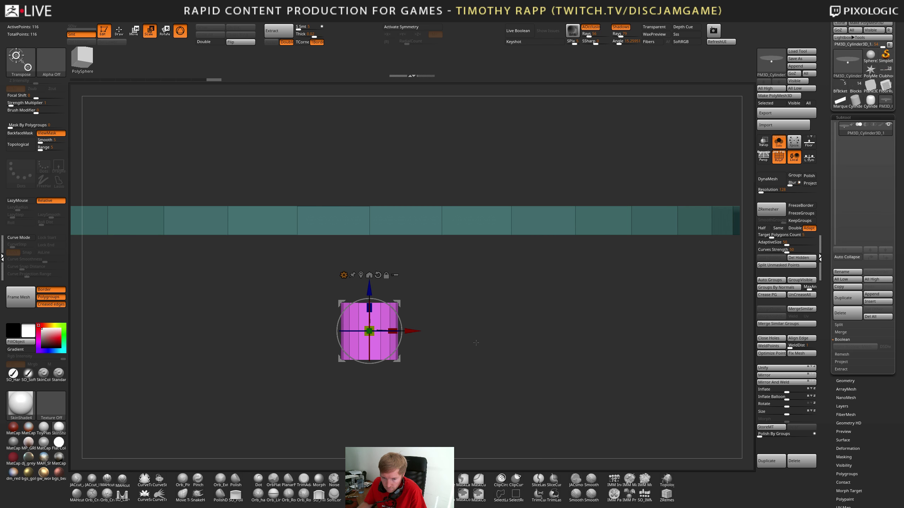
{"action": "mouse_move", "coordinate": [473, 344]}
{"action": "left_mouse_down"}
{"action": "mouse_move", "coordinate": [463, 377]}
{"action": "mouse_move", "coordinate": [448, 352]}
{"action": "mouse_move", "coordinate": [438, 374]}
{"action": "mouse_move", "coordinate": [427, 370]}
{"action": "mouse_move", "coordinate": [460, 352]}
{"action": "left_mouse_up"}
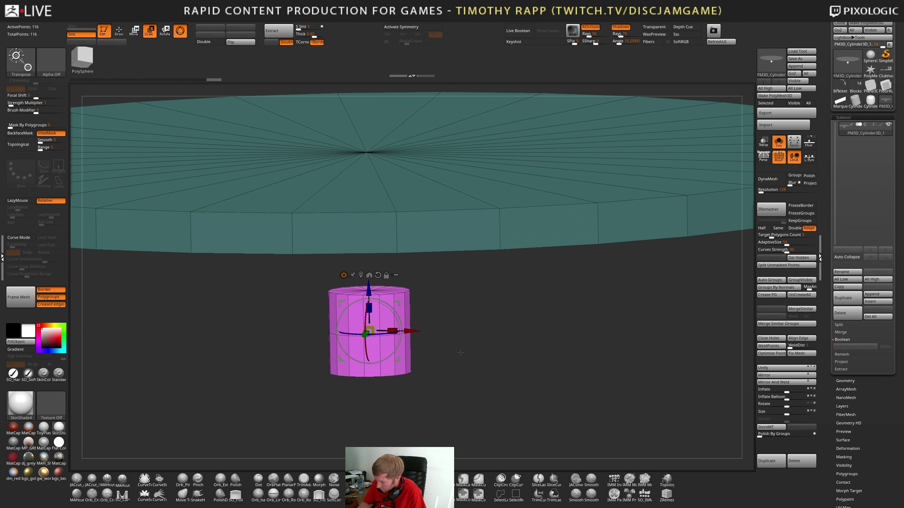
{"action": "left_click_drag", "start_coordinate": [462, 311], "coordinate": [445, 306], "text": "shift"}
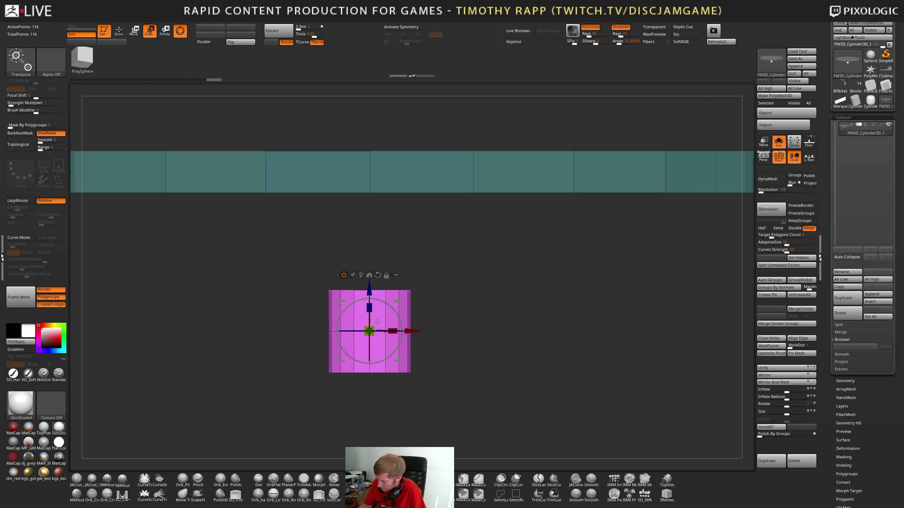
{"action": "left_click", "coordinate": [343, 275]}
{"action": "left_click_drag", "start_coordinate": [423, 345], "coordinate": [445, 346]}
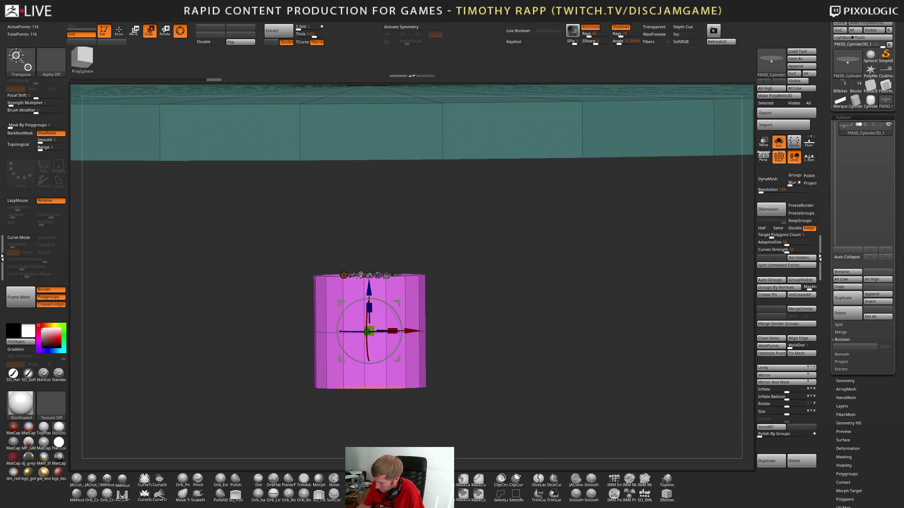
{"action": "left_click_drag", "start_coordinate": [435, 285], "coordinate": [414, 276]}
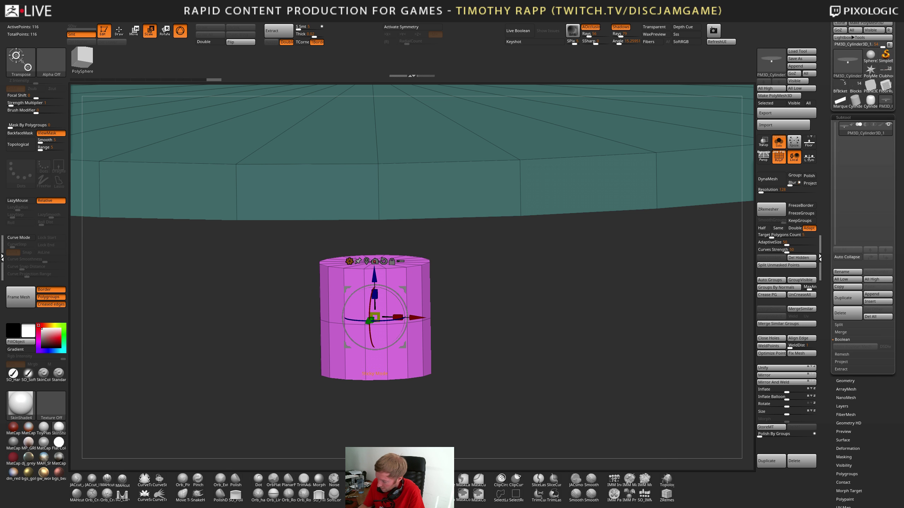
{"action": "left_click", "coordinate": [349, 261]}
{"action": "mouse_move", "coordinate": [472, 320]}
{"action": "left_mouse_down"}
{"action": "mouse_move", "coordinate": [460, 327]}
{"action": "mouse_move", "coordinate": [475, 325]}
{"action": "left_mouse_up"}
{"action": "key", "text": "w"}
{"action": "mouse_move", "coordinate": [431, 269]}
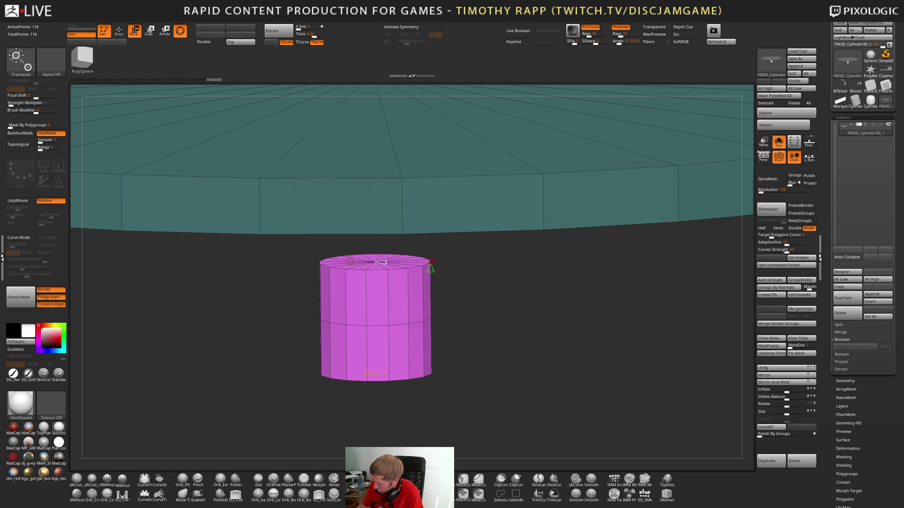
{"action": "left_click_drag", "start_coordinate": [430, 272], "coordinate": [431, 271]}
Lower the small cylinder's radial division count until it has only eight sides
{"action": "mouse_move", "coordinate": [432, 261]}
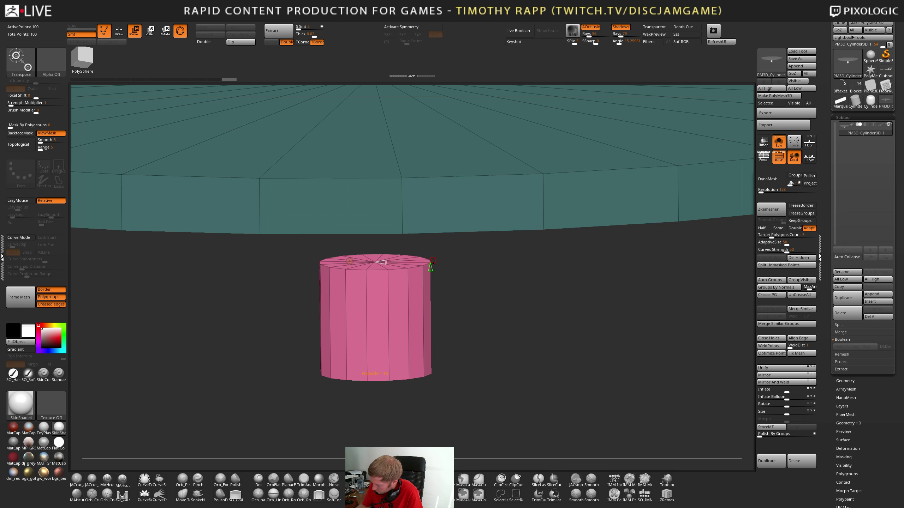
{"action": "mouse_move", "coordinate": [375, 263]}
{"action": "left_click_drag", "start_coordinate": [432, 261], "coordinate": [432, 259]}
{"action": "right_click_drag", "start_coordinate": [433, 259], "coordinate": [431, 261]}
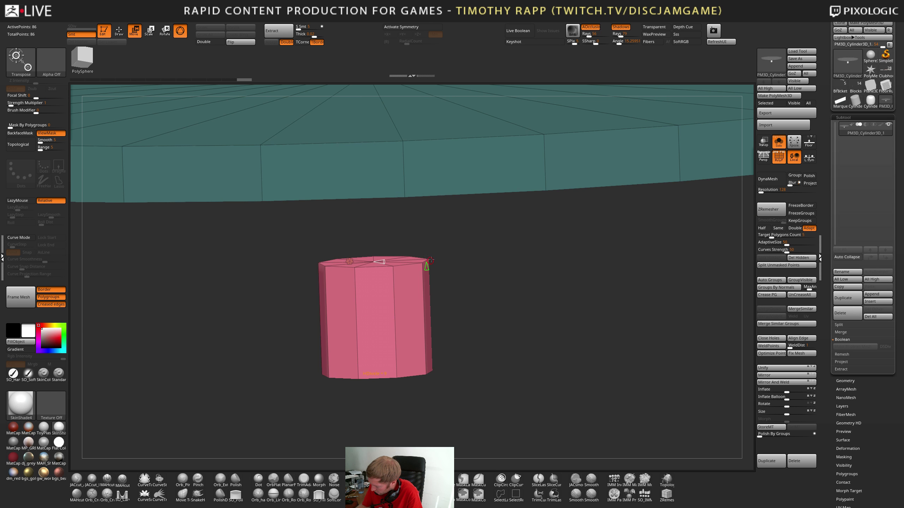
{"action": "left_click_drag", "start_coordinate": [431, 260], "coordinate": [476, 374]}
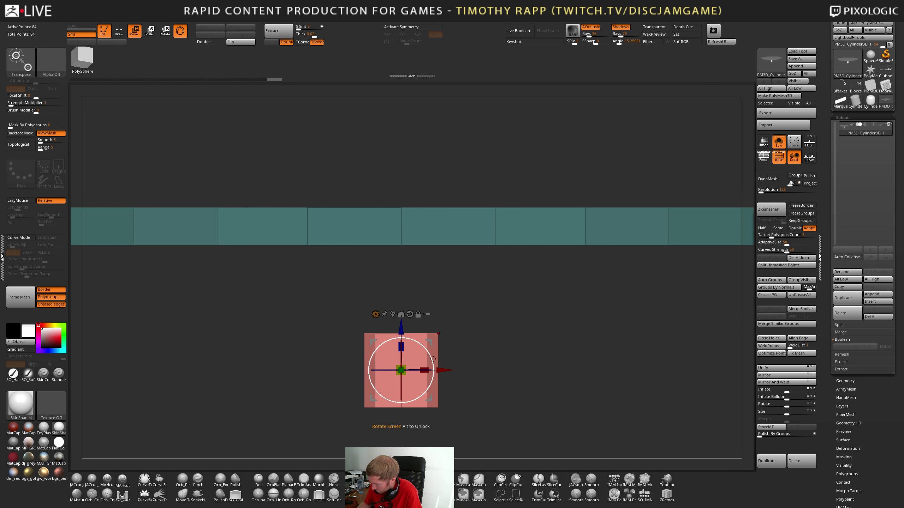
Stretch the cylinder vertically and scale it down into a thin post beneath the disc in a front view
{"action": "left_click_drag", "start_coordinate": [401, 347], "coordinate": [402, 245]}
{"action": "left_click_drag", "start_coordinate": [340, 285], "coordinate": [341, 351], "text": "alt"}
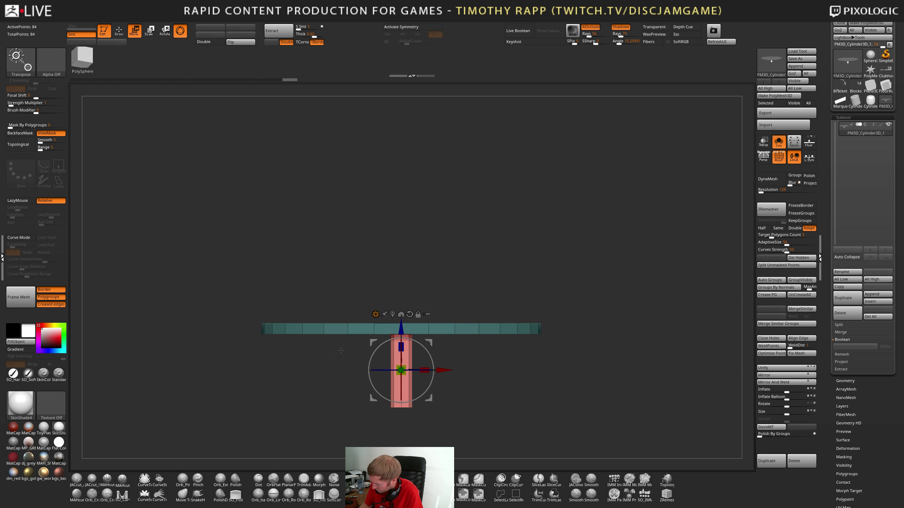
{"action": "left_click_drag", "start_coordinate": [455, 342], "coordinate": [457, 347]}
{"action": "left_click_drag", "start_coordinate": [457, 347], "coordinate": [493, 347], "text": "alt"}
{"action": "left_click_drag", "start_coordinate": [401, 370], "coordinate": [369, 384]}
{"action": "left_click_drag", "start_coordinate": [401, 347], "coordinate": [402, 294]}
{"action": "left_click_drag", "start_coordinate": [473, 353], "coordinate": [501, 350], "text": "alt"}
{"action": "left_click_drag", "start_coordinate": [429, 393], "coordinate": [503, 351], "text": "alt"}
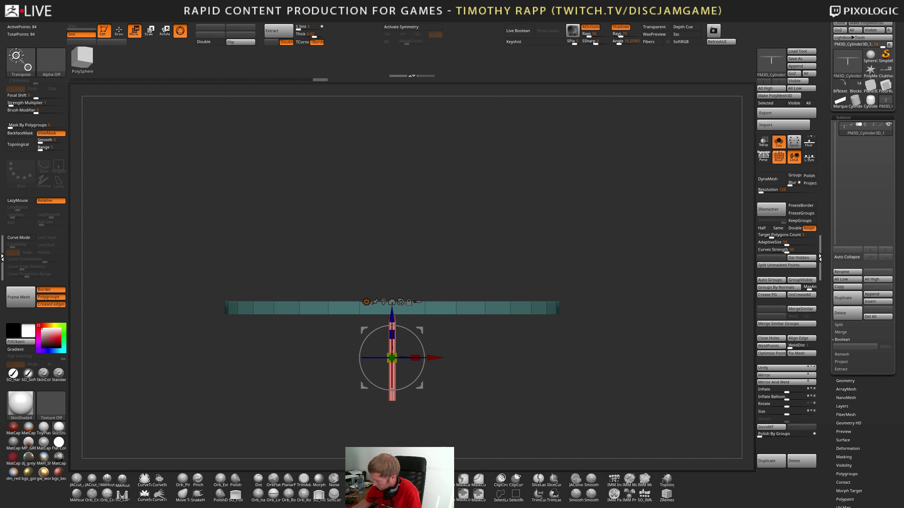
Lengthen the post further and lower it so it hangs from the underside of the disc
{"action": "mouse_move", "coordinate": [488, 347]}
{"action": "left_mouse_down"}
{"action": "mouse_move", "coordinate": [501, 345]}
{"action": "mouse_move", "coordinate": [476, 336]}
{"action": "left_mouse_up"}
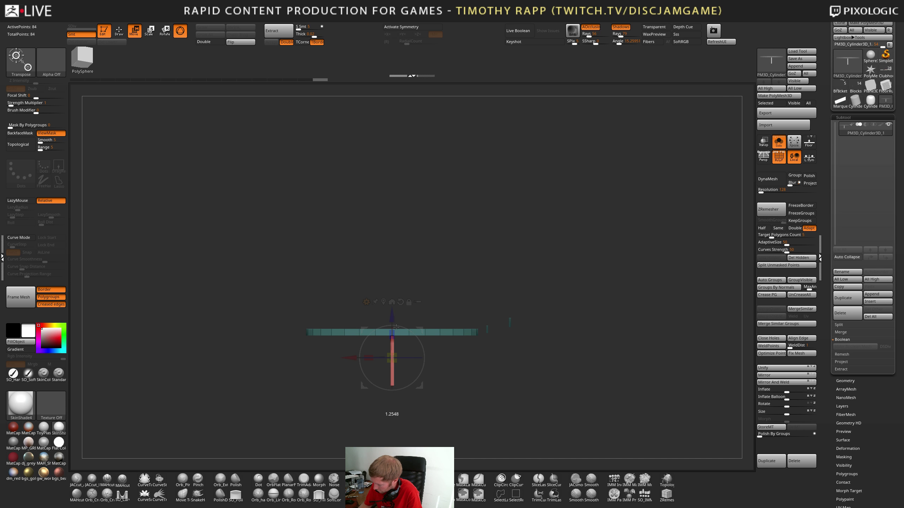
{"action": "left_click_drag", "start_coordinate": [392, 315], "coordinate": [465, 339]}
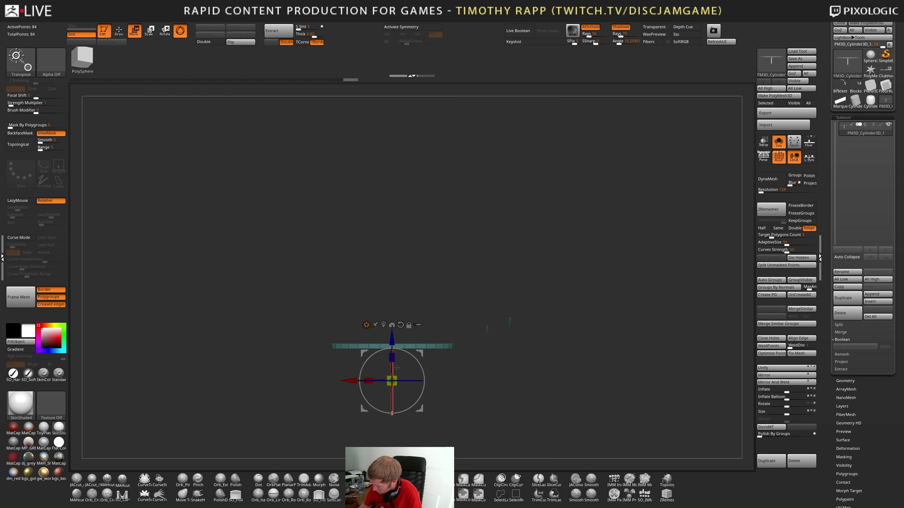
{"action": "right_click_drag", "start_coordinate": [474, 352], "coordinate": [515, 359], "text": "ctrl"}
{"action": "left_click_drag", "start_coordinate": [537, 372], "coordinate": [485, 383]}
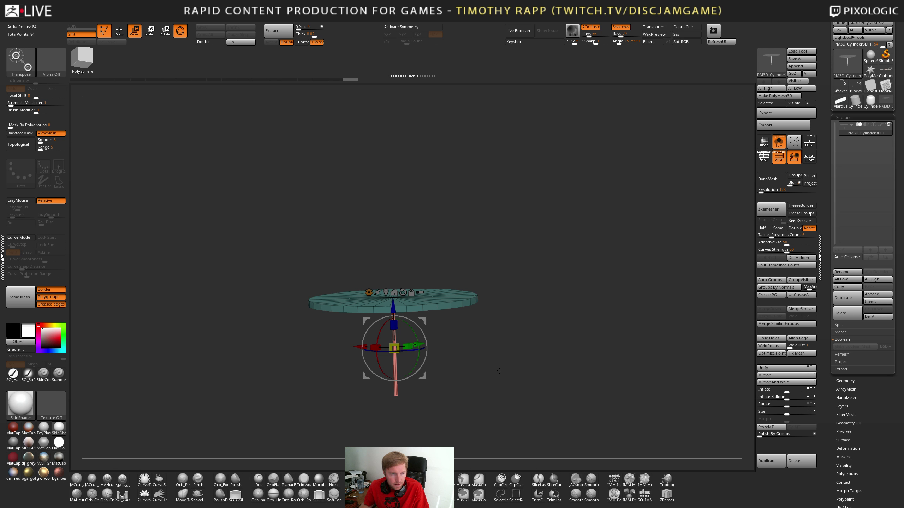
Switch to the browser, examine the character render, its texture sheet and the ArtStation pipe-spline page, and return to ZBrush
{"action": "key", "text": "alt+Tab"}
{"action": "key", "text": "alt+Tab"}
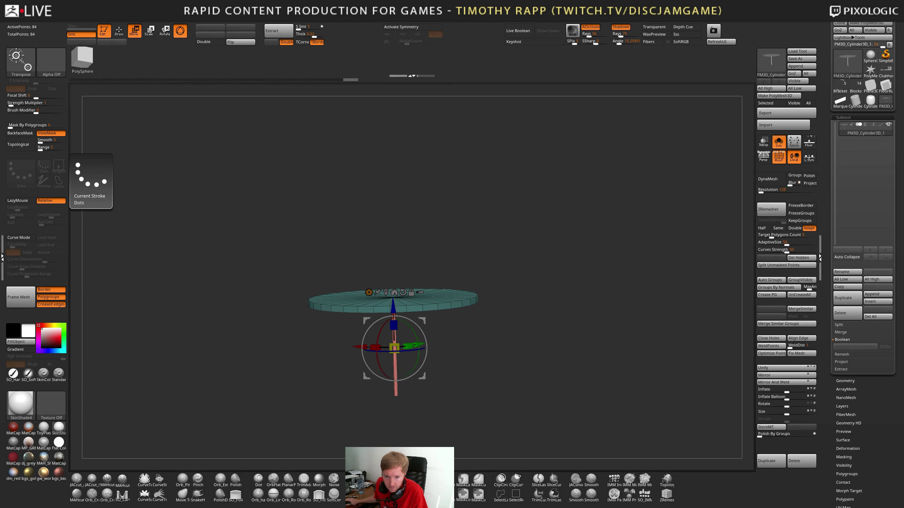
{"action": "key", "text": "alt+Tab"}
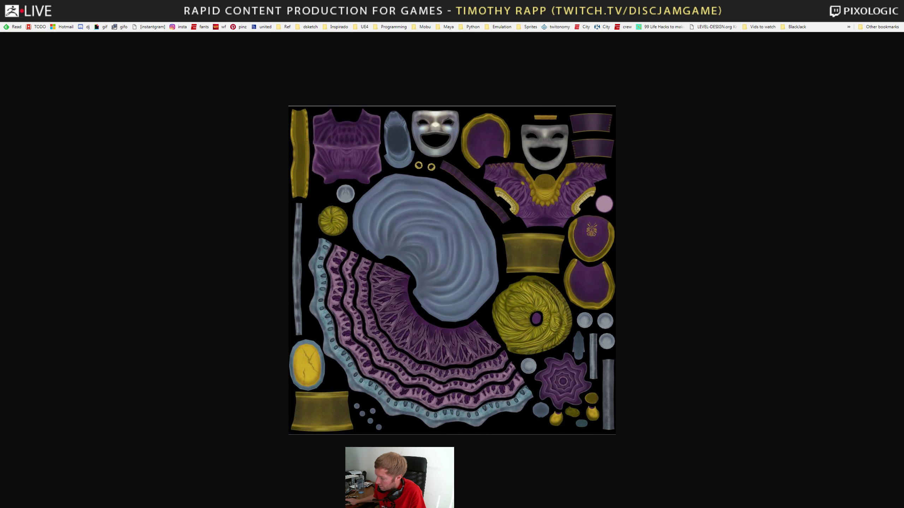
{"action": "key", "text": "ctrl+Tab"}
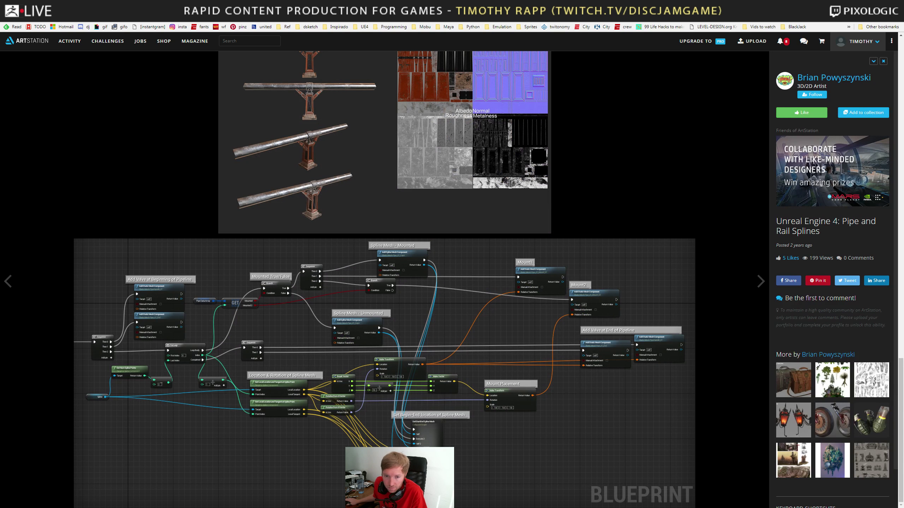
{"action": "key", "text": "ctrl+Tab"}
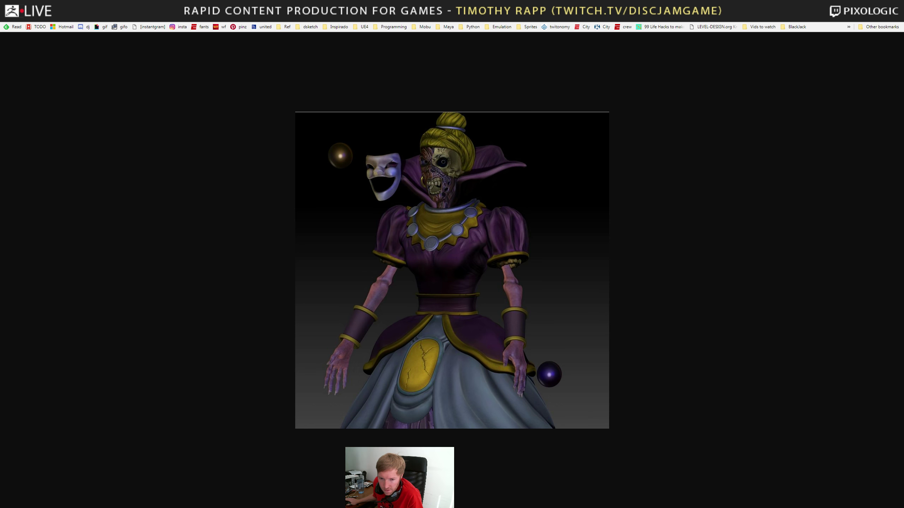
{"action": "key", "text": "ctrl+Tab"}
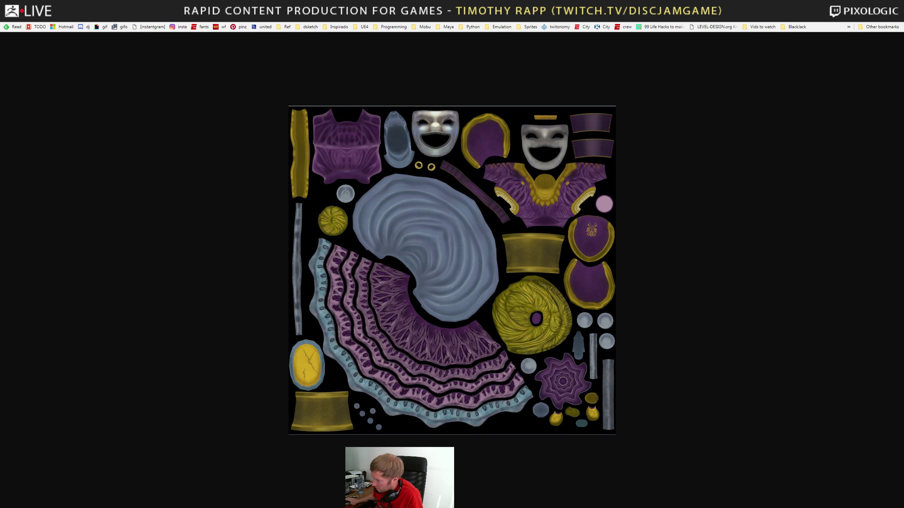
{"action": "key", "text": "Right"}
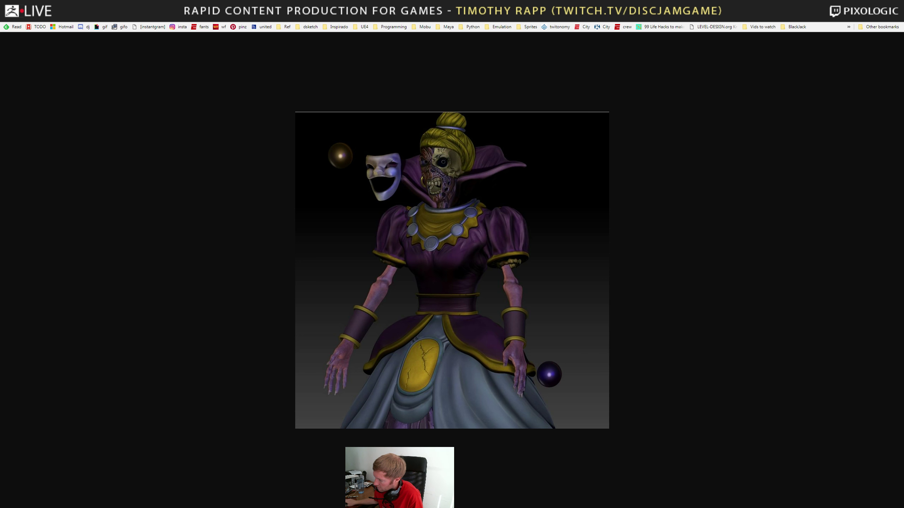
{"action": "key", "text": "Right"}
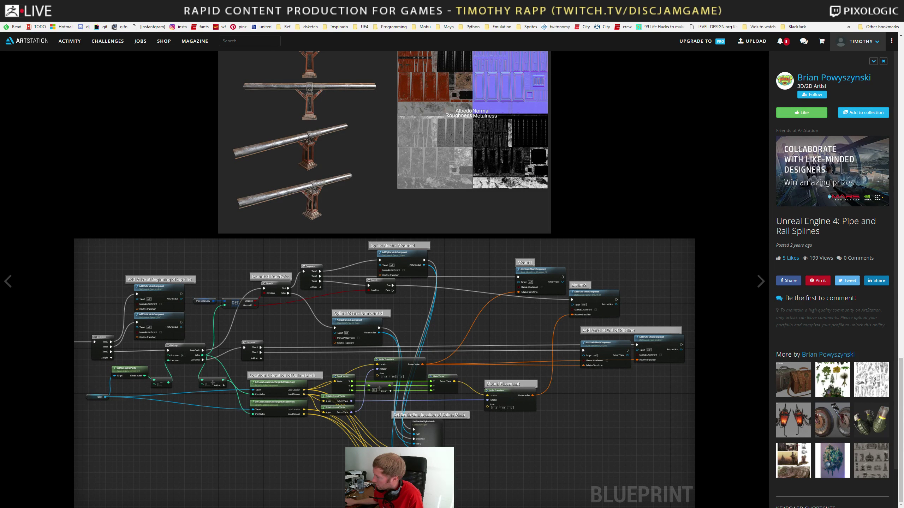
{"action": "key", "text": "alt+Tab"}
Finalize the cylinder primitive, then shorten the post slightly and raise it against the underside of the disc
{"action": "left_click_drag", "start_coordinate": [484, 388], "coordinate": [513, 370]}
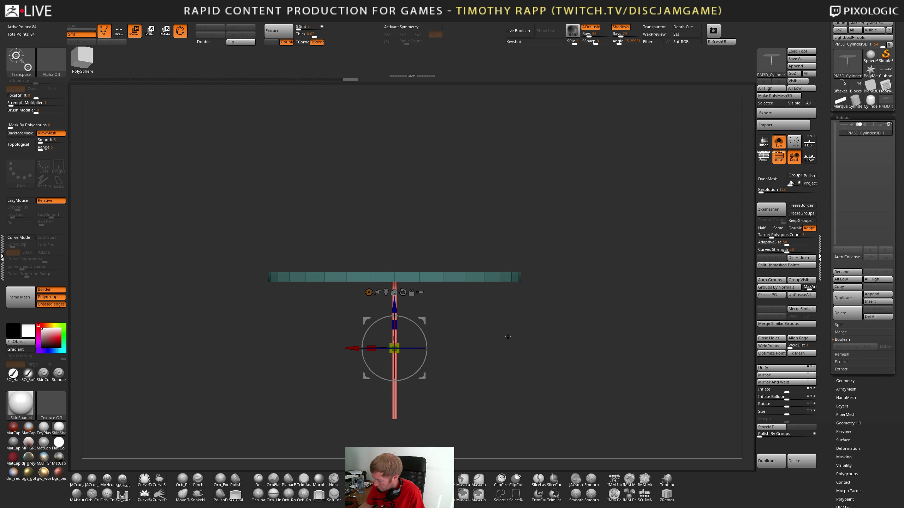
{"action": "left_click_drag", "start_coordinate": [508, 337], "coordinate": [505, 347]}
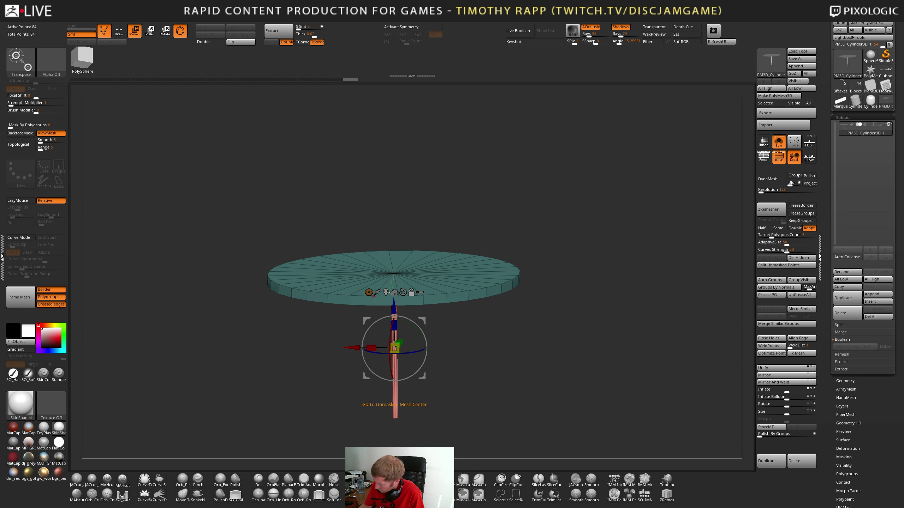
{"action": "left_click", "coordinate": [411, 292]}
{"action": "mouse_move", "coordinate": [537, 371]}
{"action": "left_mouse_down", "text": "shift"}
{"action": "mouse_move", "coordinate": [540, 361]}
{"action": "mouse_move", "coordinate": [534, 373]}
{"action": "left_mouse_up", "text": "shift"}
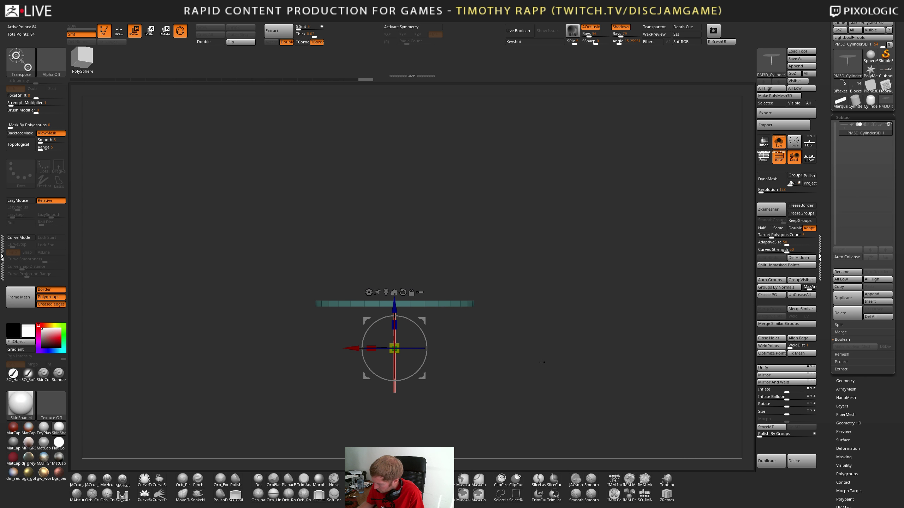
{"action": "left_click_drag", "start_coordinate": [395, 348], "coordinate": [396, 357]}
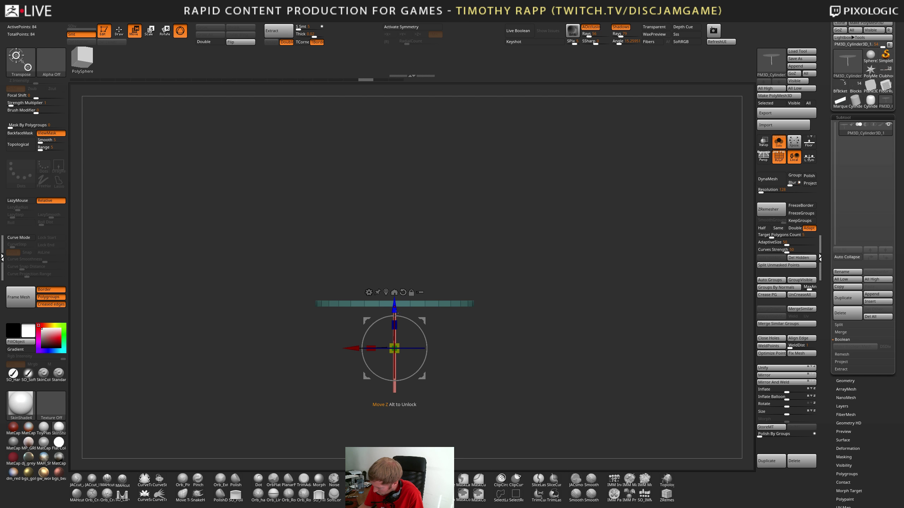
{"action": "mouse_move", "coordinate": [394, 308]}
{"action": "left_mouse_down"}
{"action": "mouse_move", "coordinate": [397, 329]}
{"action": "mouse_move", "coordinate": [395, 302]}
{"action": "left_mouse_up"}
{"action": "mouse_move", "coordinate": [480, 334]}
{"action": "left_mouse_down"}
{"action": "mouse_move", "coordinate": [479, 377]}
{"action": "mouse_move", "coordinate": [480, 306]}
{"action": "mouse_move", "coordinate": [479, 334]}
{"action": "left_mouse_up"}
Open the ArrayMesh settings and turn on Array Mesh for the disc-and-post subtool
{"action": "scroll", "coordinate": [854, 356], "scroll_direction": "down", "scroll_amount": 3}
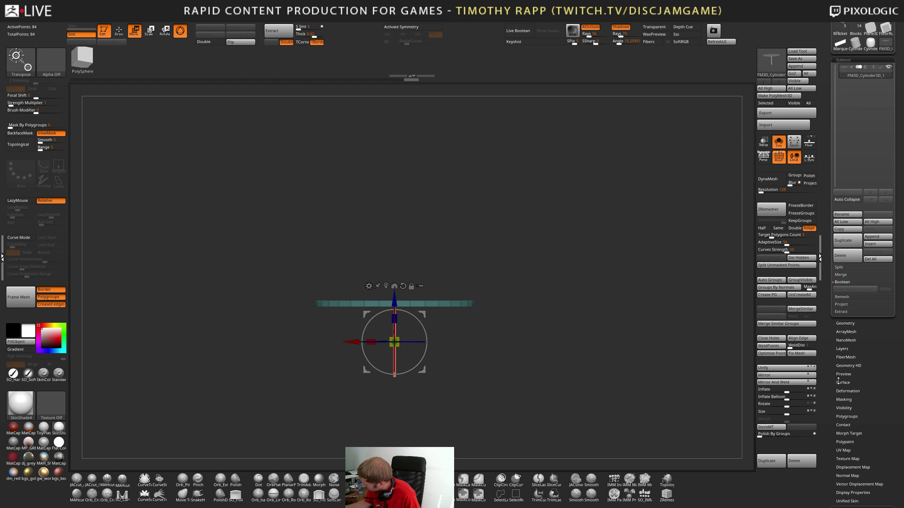
{"action": "left_click", "coordinate": [842, 336]}
{"action": "left_click", "coordinate": [846, 329]}
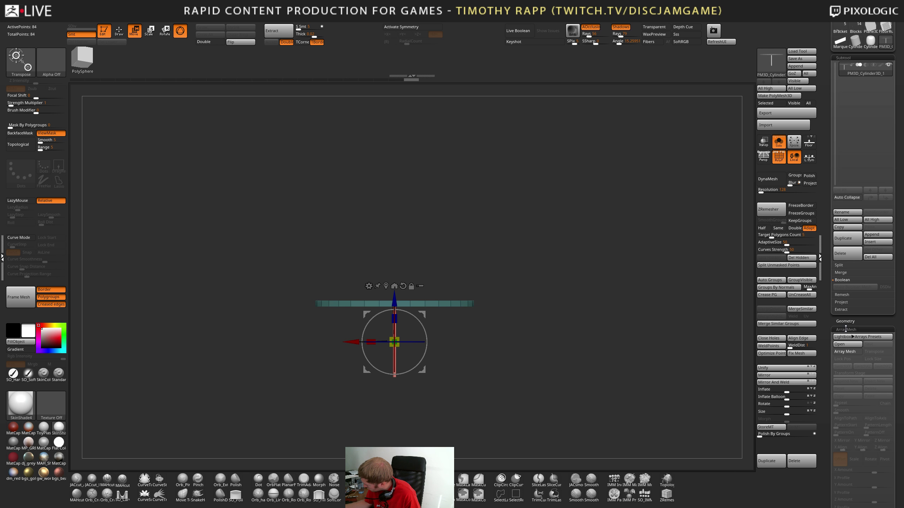
{"action": "left_click", "coordinate": [849, 352]}
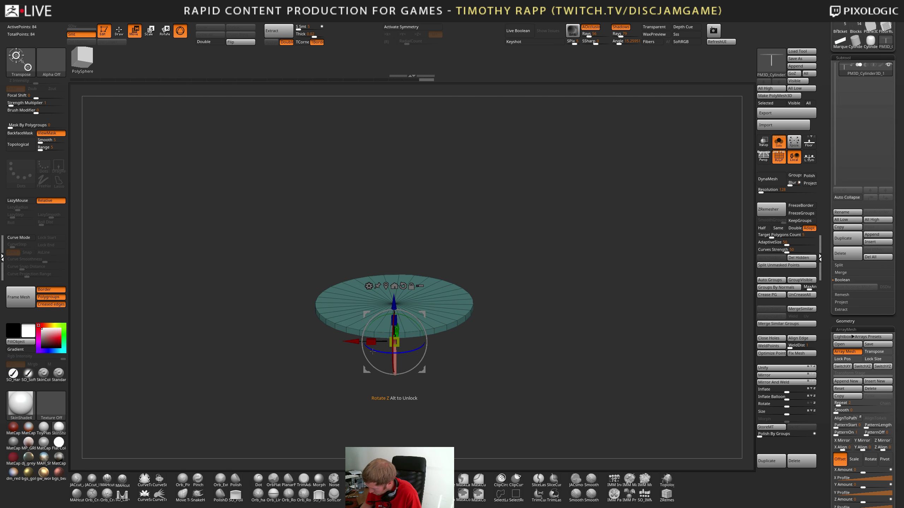
Move the post outward along X to just inside the disc's rim and enable Lock Pos for the array
{"action": "left_click_drag", "start_coordinate": [352, 345], "coordinate": [296, 346]}
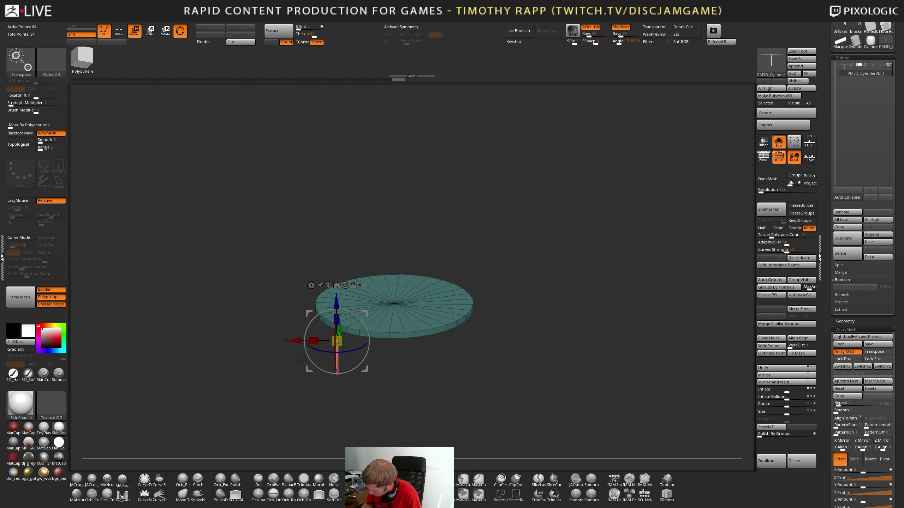
{"action": "left_click_drag", "start_coordinate": [412, 351], "coordinate": [424, 324], "text": "shift"}
{"action": "left_click_drag", "start_coordinate": [298, 341], "coordinate": [285, 340]}
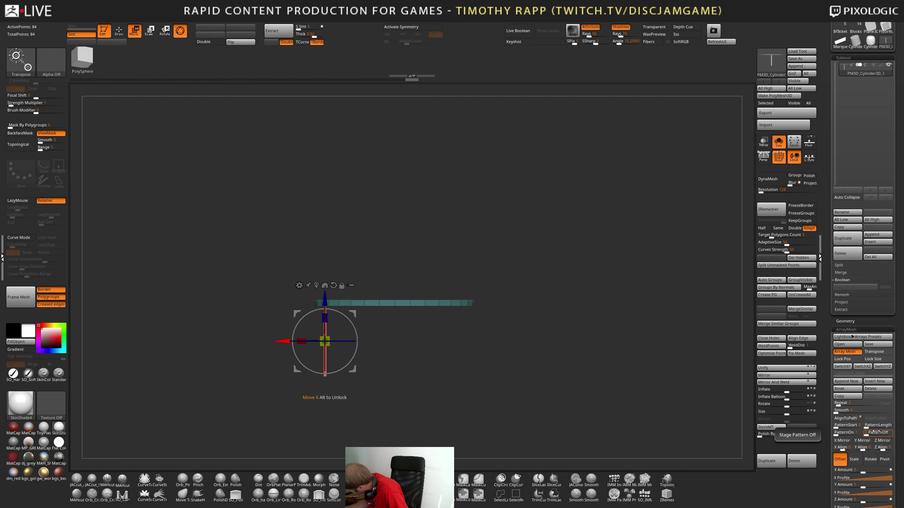
{"action": "left_click", "coordinate": [850, 359]}
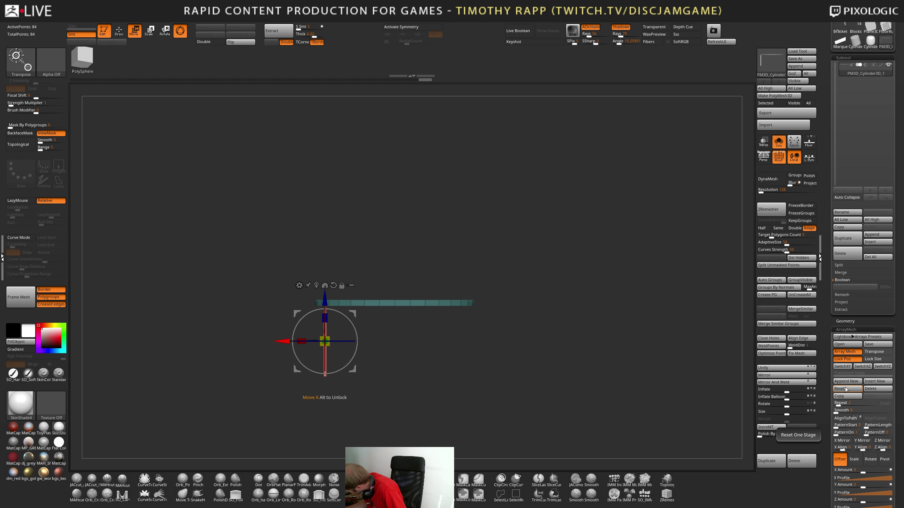
Set the array's Repeat to 19 and switch its transform setting from Offset to Rotate
{"action": "left_click", "coordinate": [858, 367]}
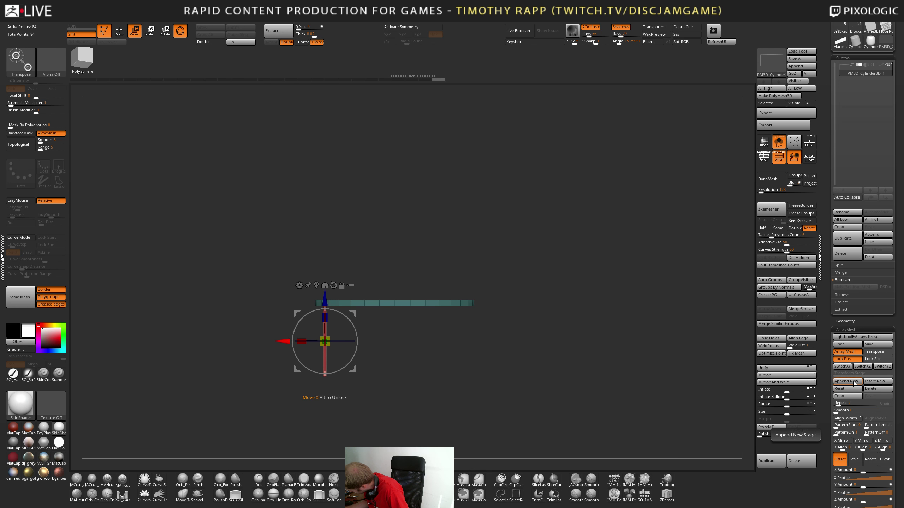
{"action": "left_click", "coordinate": [841, 405]}
{"action": "type", "text": "19"}
{"action": "key", "text": "Return"}
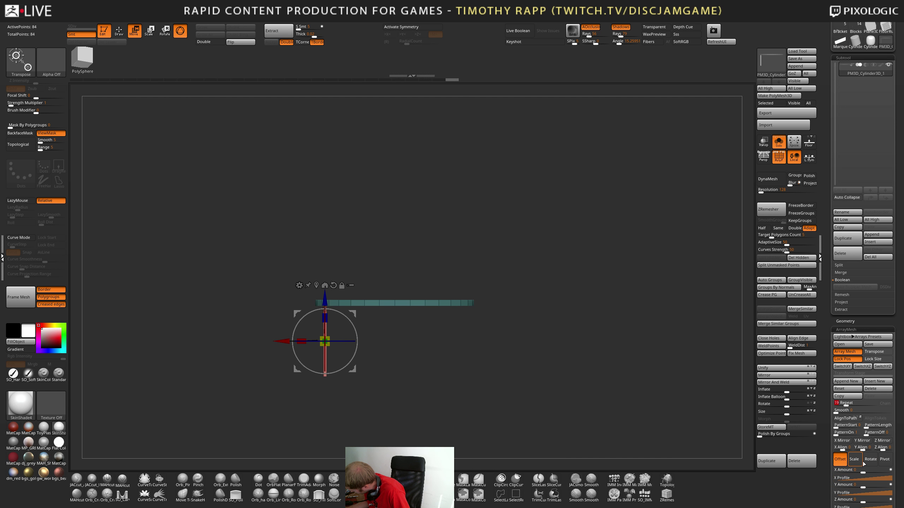
{"action": "left_click_drag", "start_coordinate": [834, 501], "coordinate": [834, 451]}
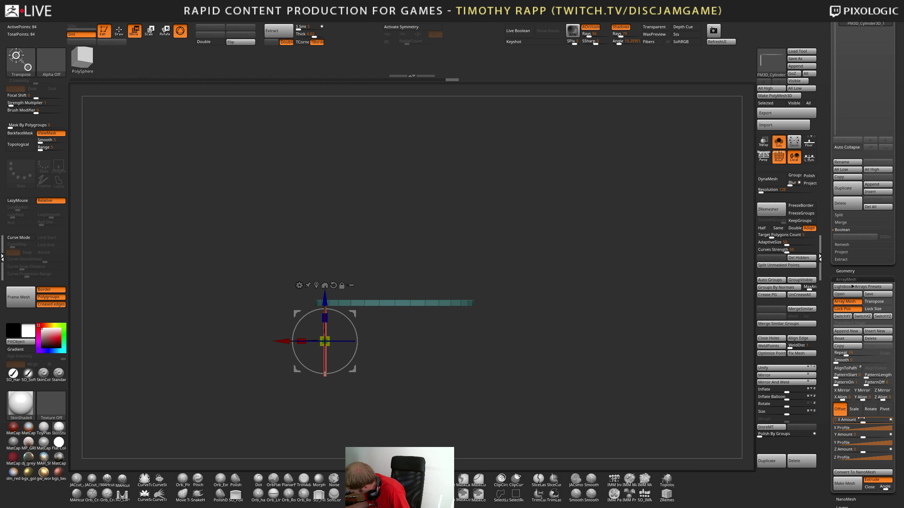
{"action": "left_click", "coordinate": [874, 409]}
Try rotating the array copies about X and about Y, undoing each attempt
{"action": "left_click_drag", "start_coordinate": [859, 422], "coordinate": [877, 422]}
{"action": "left_click_drag", "start_coordinate": [694, 399], "coordinate": [633, 406]}
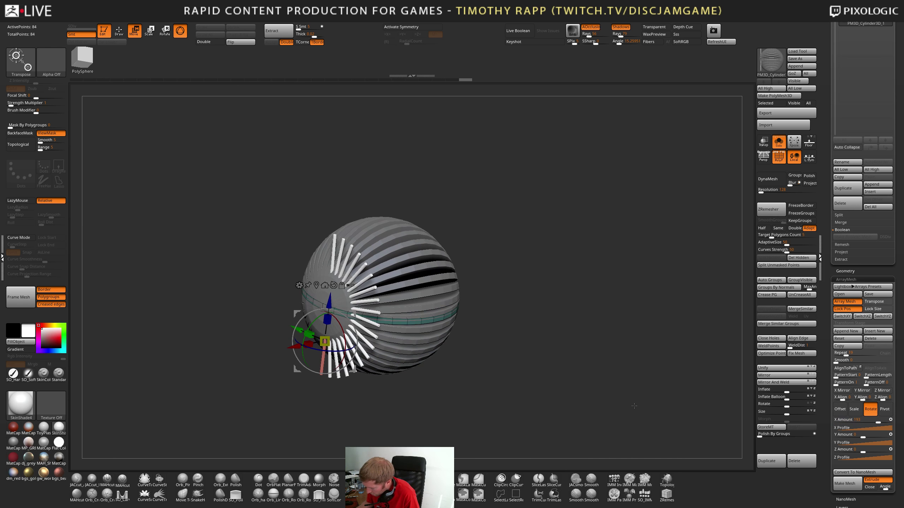
{"action": "key", "text": "ctrl+z"}
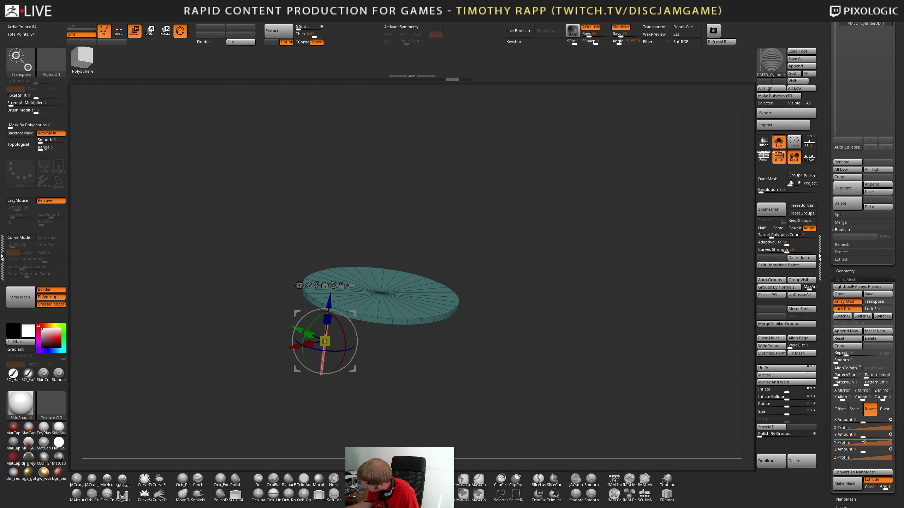
{"action": "mouse_move", "coordinate": [862, 435]}
{"action": "left_mouse_down"}
{"action": "mouse_move", "coordinate": [879, 435]}
{"action": "mouse_move", "coordinate": [871, 435]}
{"action": "left_mouse_up"}
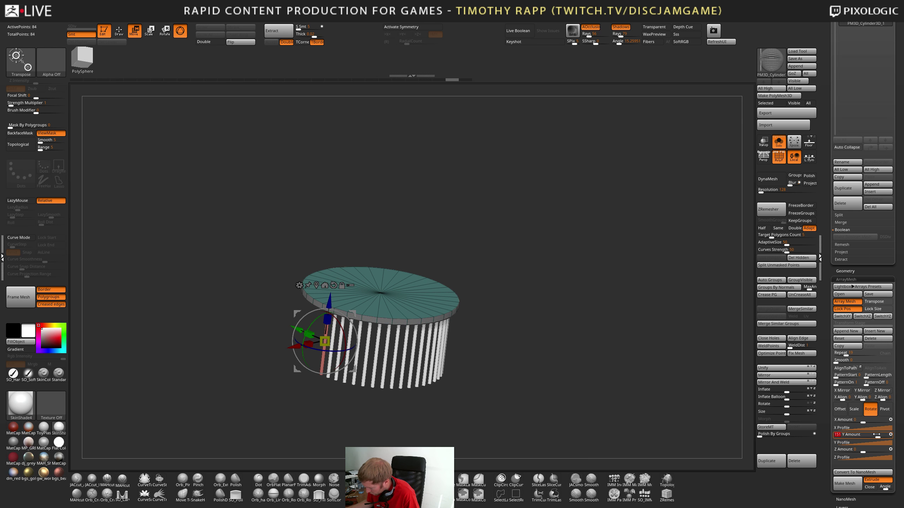
{"action": "key", "text": "ctrl+z"}
{"action": "left_click_drag", "start_coordinate": [601, 402], "coordinate": [578, 386]}
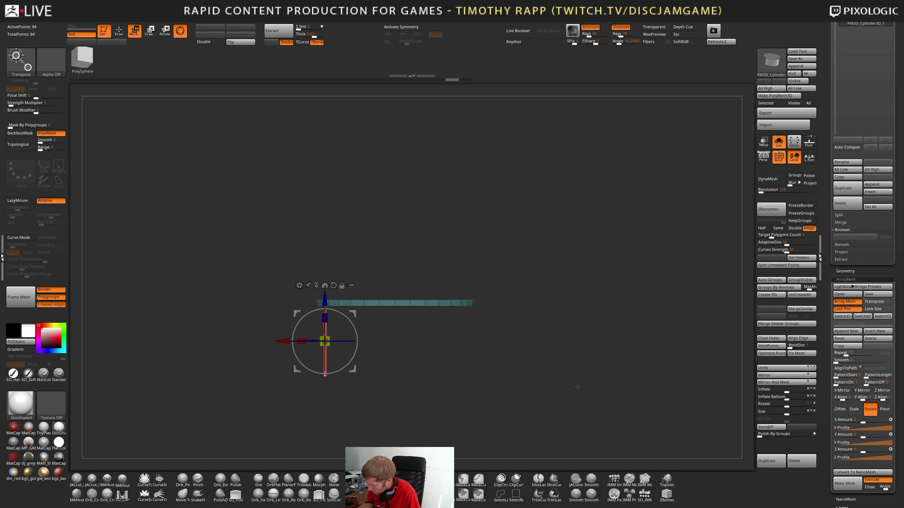
{"action": "key", "text": "ctrl+z"}
{"action": "key", "text": "ctrl+z"}
{"action": "key", "text": "ctrl+shift+z"}
{"action": "key", "text": "ctrl+shift+z"}
{"action": "key", "text": "ctrl+shift+z"}
{"action": "key", "text": "ctrl+shift+z"}
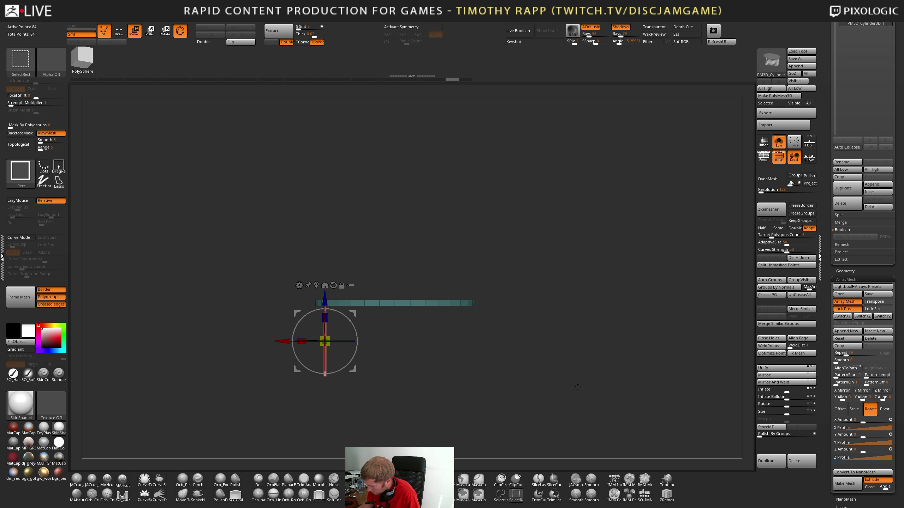
{"action": "key", "text": "ctrl+z"}
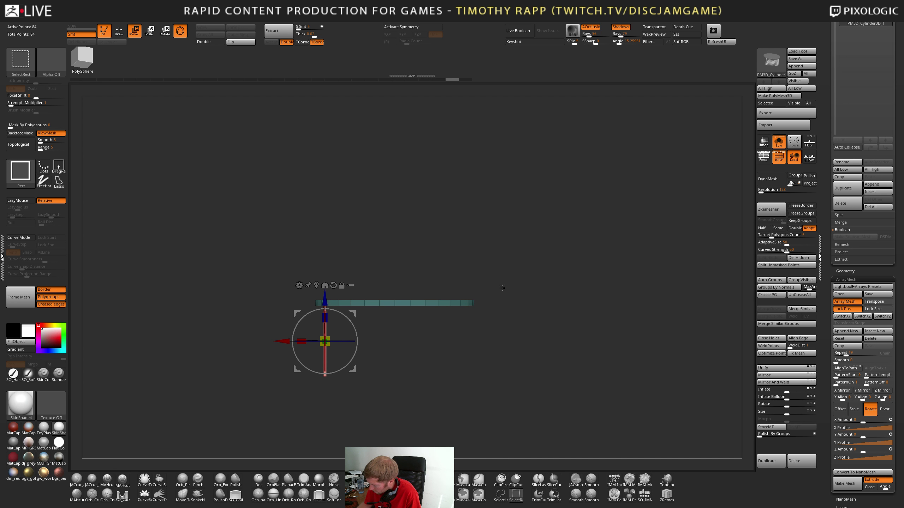
Hide the disc, split it off into its own subtool, select the post's subtool and turn off Solo
{"action": "left_click_drag", "start_coordinate": [500, 287], "coordinate": [455, 315], "text": "ctrl+shift"}
{"action": "key", "text": "ctrl+shift+a"}
{"action": "left_click_drag", "start_coordinate": [497, 338], "coordinate": [530, 354], "text": "ctrl+shift"}
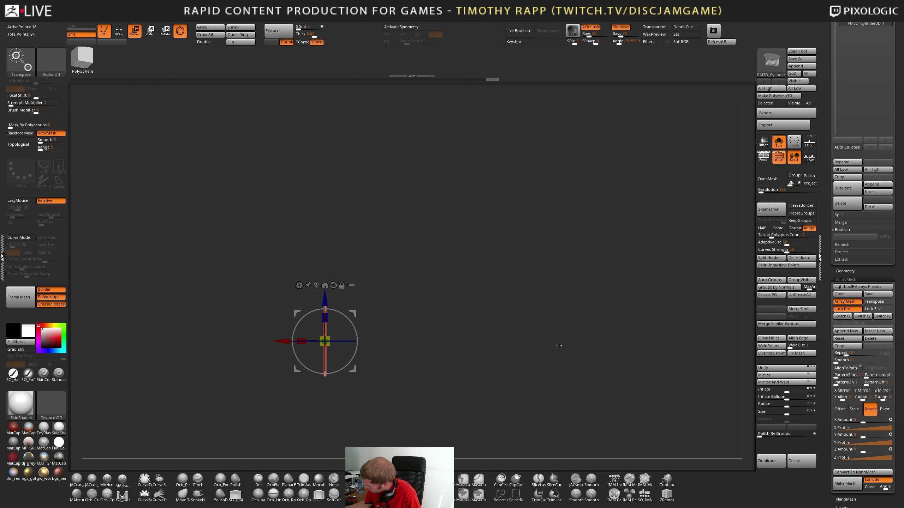
{"action": "left_click", "coordinate": [768, 257]}
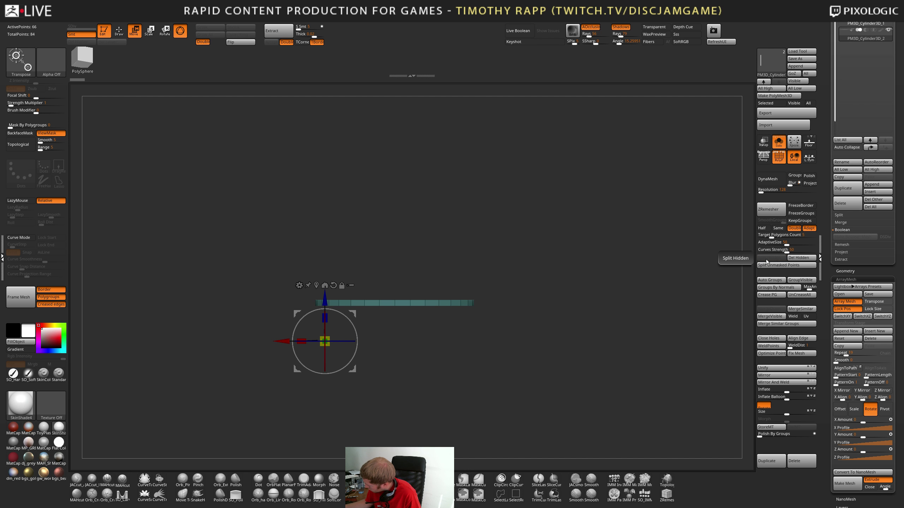
{"action": "key", "text": "Up"}
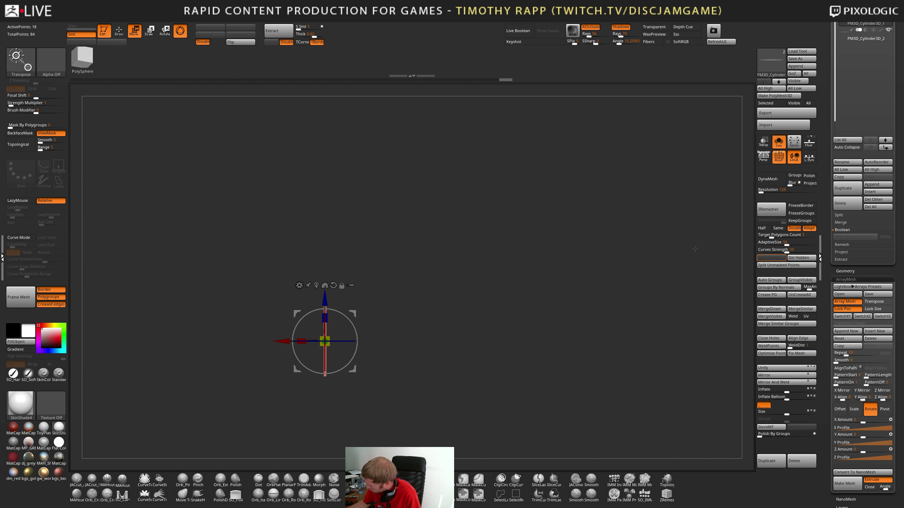
{"action": "left_click", "coordinate": [778, 141]}
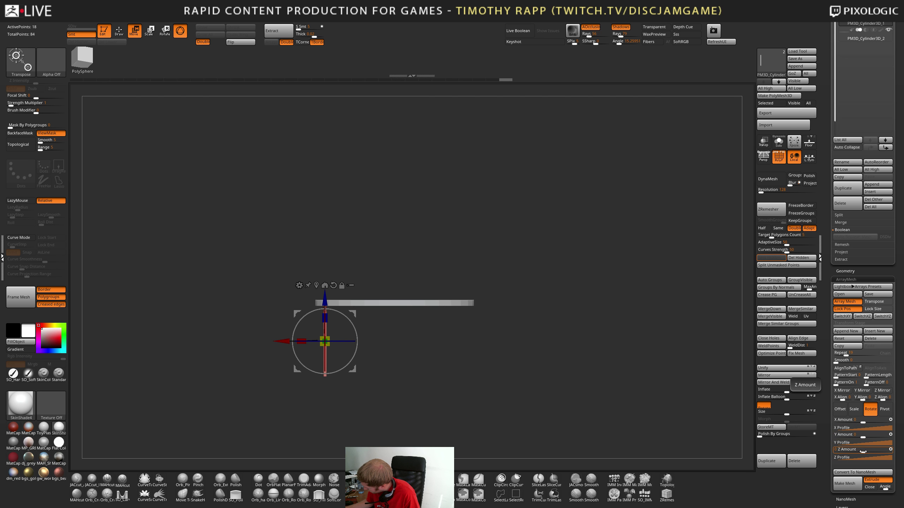
Set the array's Y rotation amount to 360 to distribute the posts in a full circle
{"action": "left_click_drag", "start_coordinate": [866, 437], "coordinate": [880, 436]}
{"action": "left_click_drag", "start_coordinate": [652, 386], "coordinate": [643, 405]}
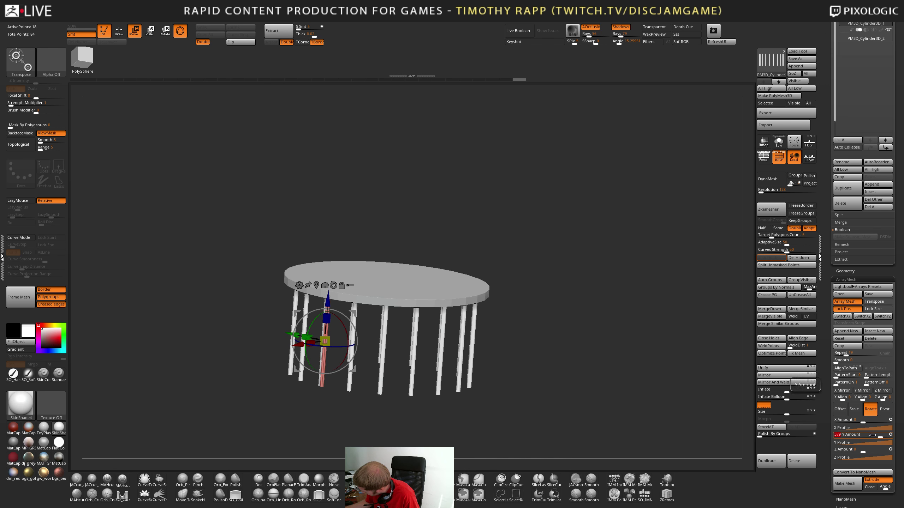
{"action": "left_click", "coordinate": [846, 432]}
{"action": "type", "text": "360"}
{"action": "key", "text": "Return"}
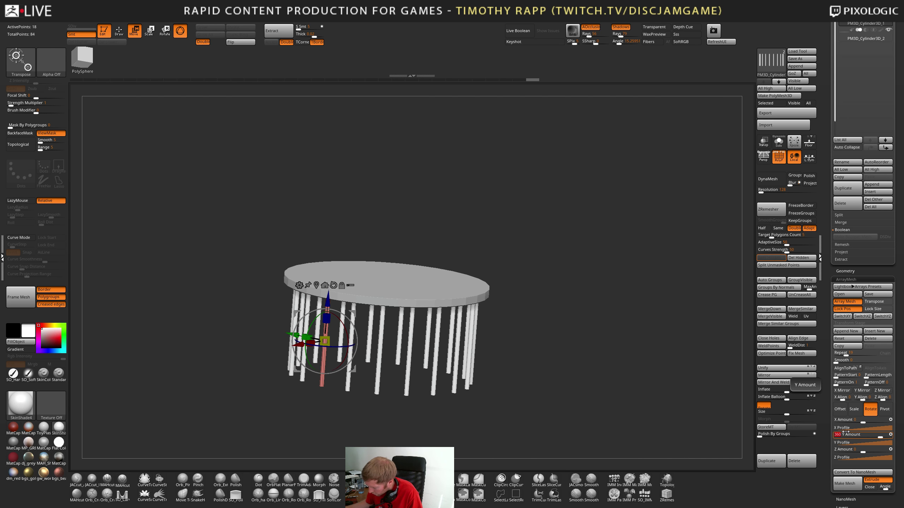
{"action": "left_click_drag", "start_coordinate": [558, 382], "coordinate": [577, 430]}
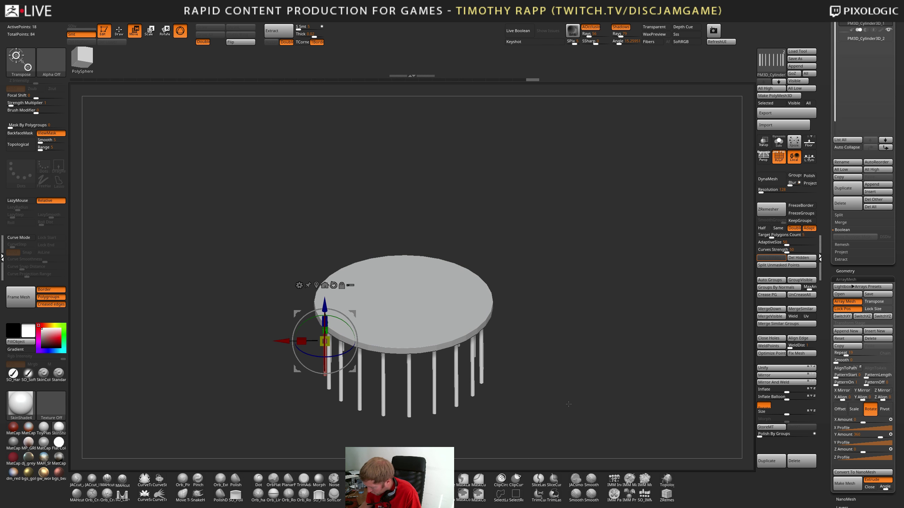
Center the post on the world axis, lower it about 0.49 beneath the disc and move it outward toward the rim
{"action": "left_click_drag", "start_coordinate": [280, 341], "coordinate": [357, 385]}
{"action": "key", "text": "ctrl+z"}
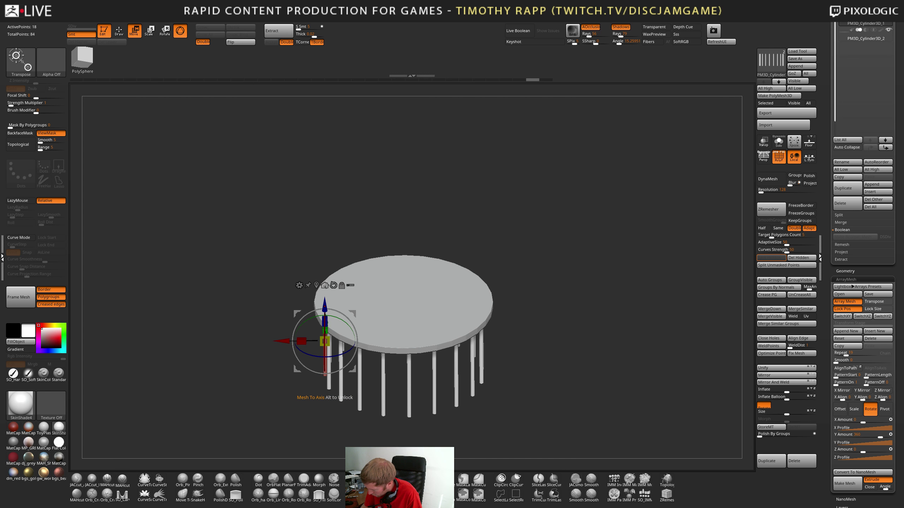
{"action": "left_click", "coordinate": [324, 285]}
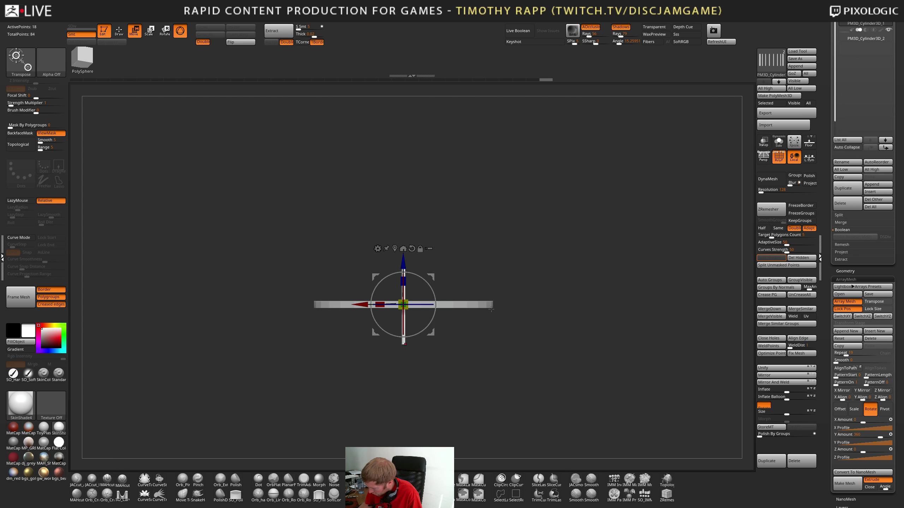
{"action": "left_click_drag", "start_coordinate": [359, 304], "coordinate": [326, 305]}
{"action": "key", "text": "ctrl+z"}
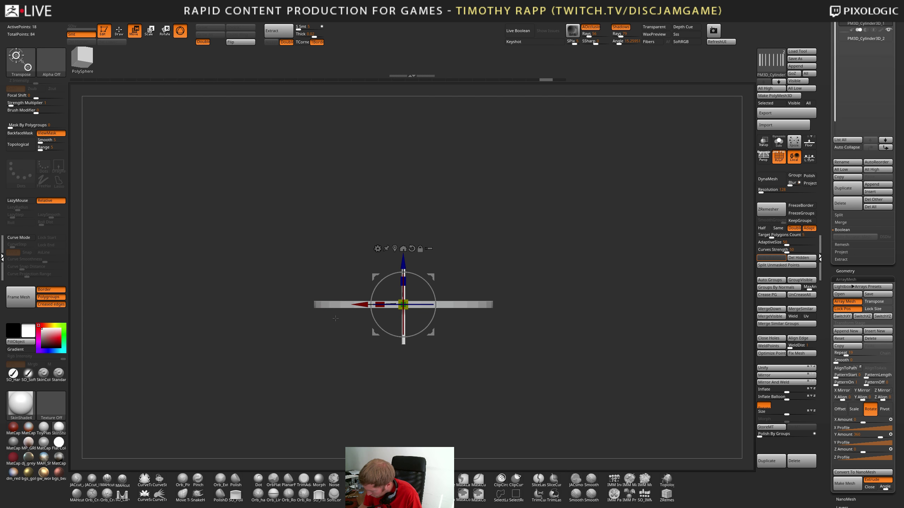
{"action": "left_click_drag", "start_coordinate": [403, 263], "coordinate": [403, 265]}
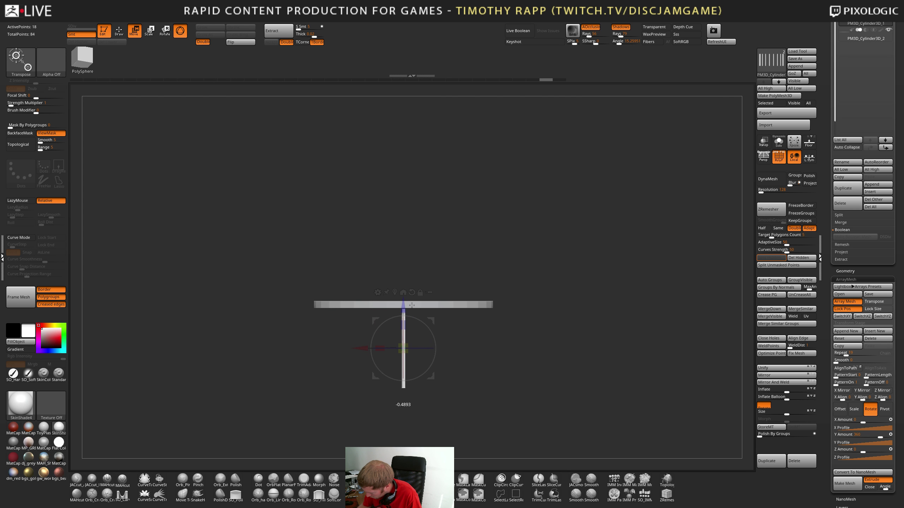
{"action": "left_click_drag", "start_coordinate": [302, 338], "coordinate": [510, 342]}
{"action": "left_click_drag", "start_coordinate": [623, 324], "coordinate": [625, 346]}
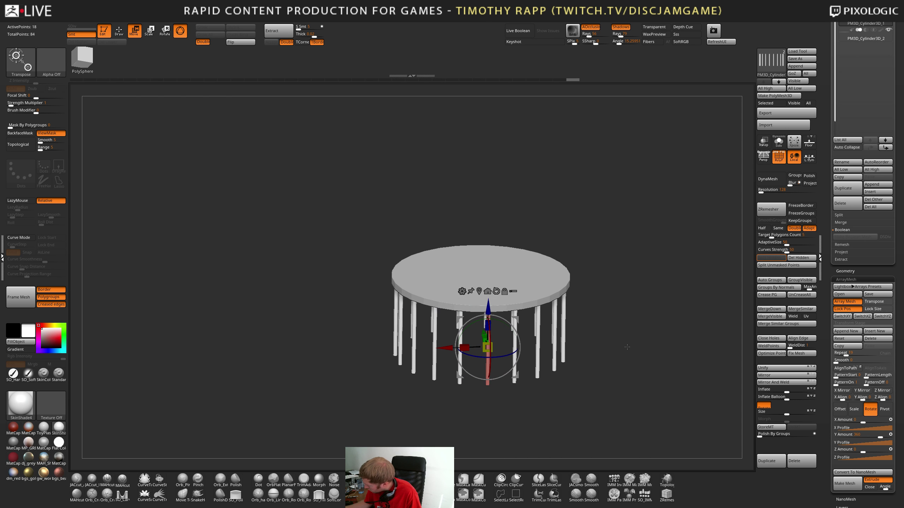
Try lower Repeat counts for the post array and settle on 4
{"action": "left_click_drag", "start_coordinate": [846, 354], "coordinate": [841, 354]}
{"action": "mouse_move", "coordinate": [623, 351]}
{"action": "left_mouse_down", "text": "shift"}
{"action": "mouse_move", "coordinate": [623, 329]}
{"action": "mouse_move", "coordinate": [636, 342]}
{"action": "mouse_move", "coordinate": [627, 336]}
{"action": "left_mouse_up", "text": "shift"}
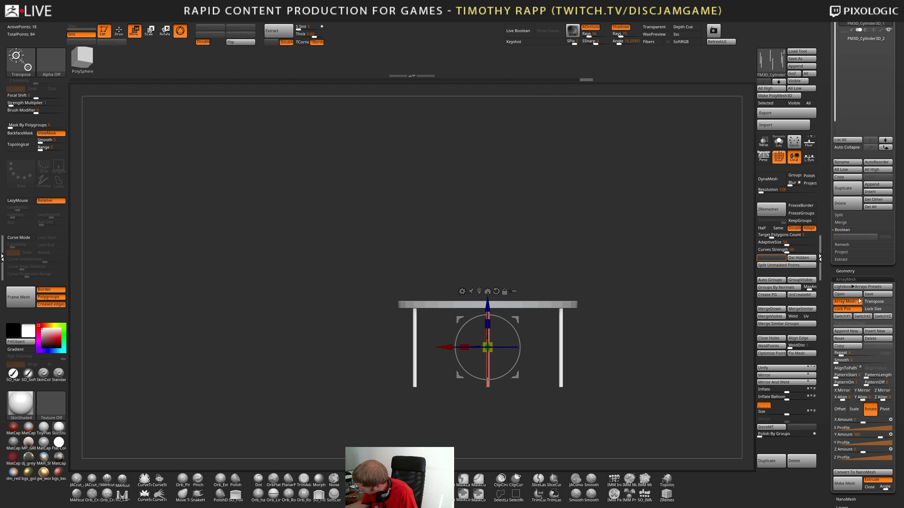
{"action": "left_click_drag", "start_coordinate": [841, 355], "coordinate": [842, 355]}
{"action": "left_click_drag", "start_coordinate": [541, 350], "coordinate": [549, 372]}
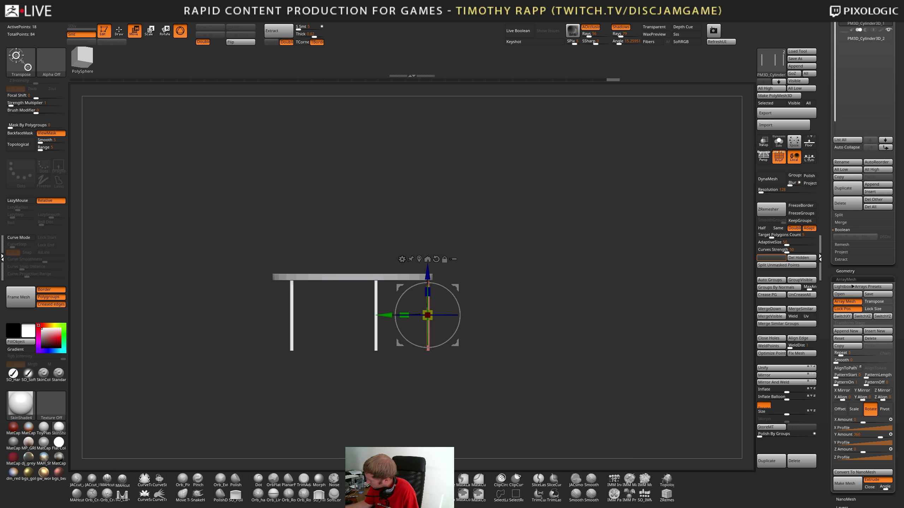
{"action": "left_click_drag", "start_coordinate": [840, 355], "coordinate": [839, 354]}
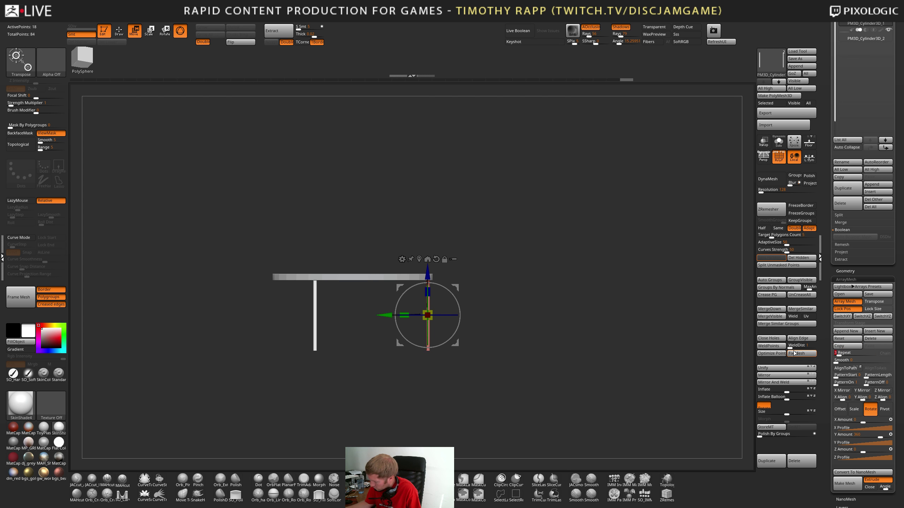
{"action": "key", "text": "Return"}
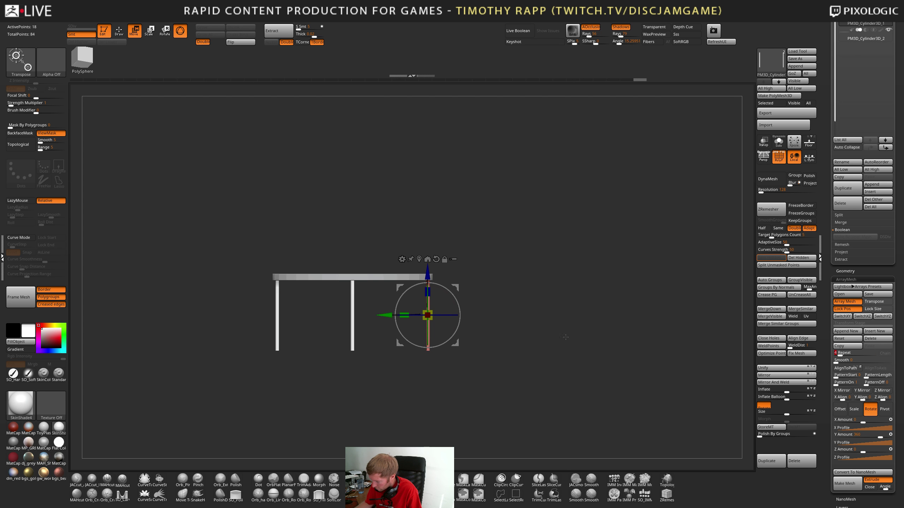
Move the post slightly inward from the disc's rim along Y
{"action": "left_click_drag", "start_coordinate": [567, 335], "coordinate": [536, 314]}
{"action": "left_click_drag", "start_coordinate": [387, 316], "coordinate": [371, 317]}
{"action": "left_click_drag", "start_coordinate": [513, 286], "coordinate": [514, 306], "text": "alt"}
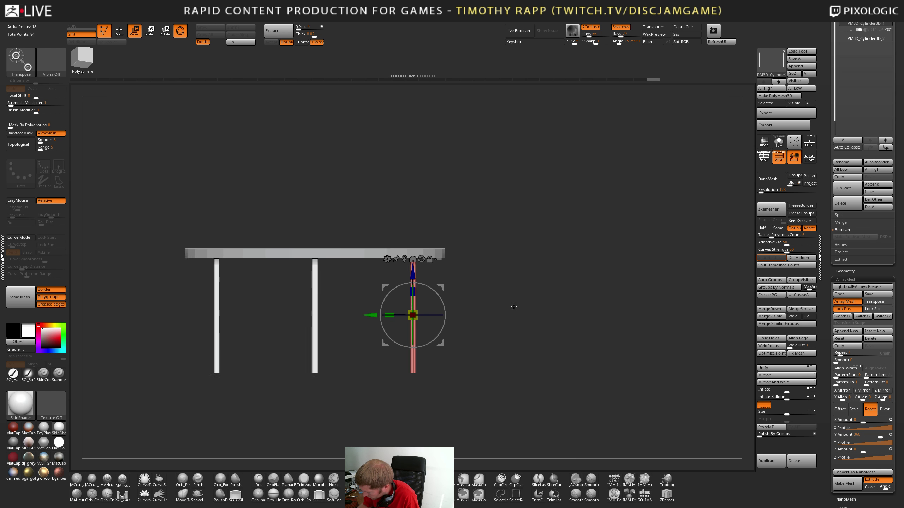
Insert six evenly spaced edge loops across the post with ZModeler, undoing the first stray lengthwise insertion
{"action": "scroll", "coordinate": [514, 306], "scroll_direction": "up", "scroll_amount": 3}
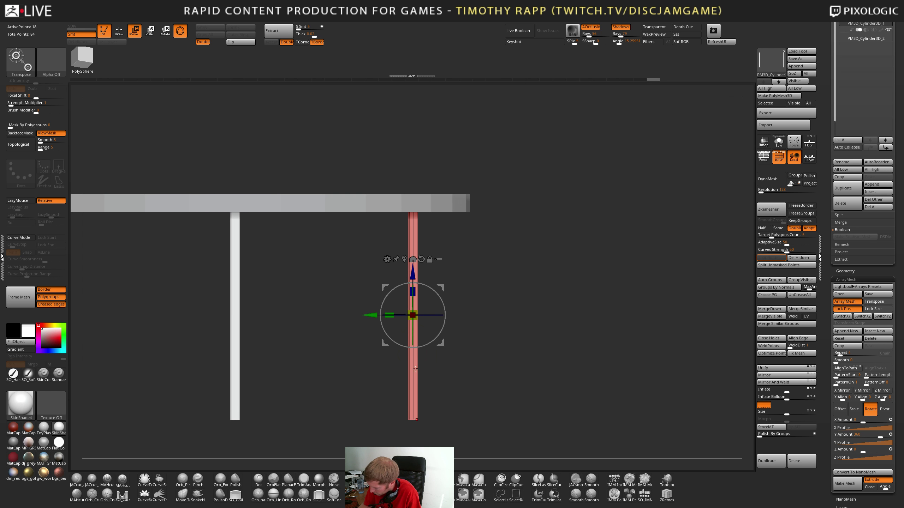
{"action": "key", "text": "q"}
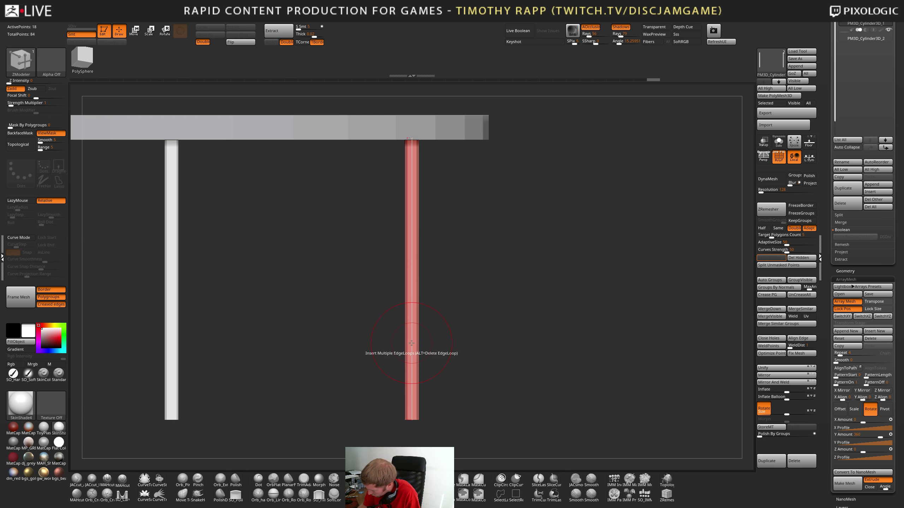
{"action": "key", "text": "space"}
{"action": "left_click", "coordinate": [409, 327]}
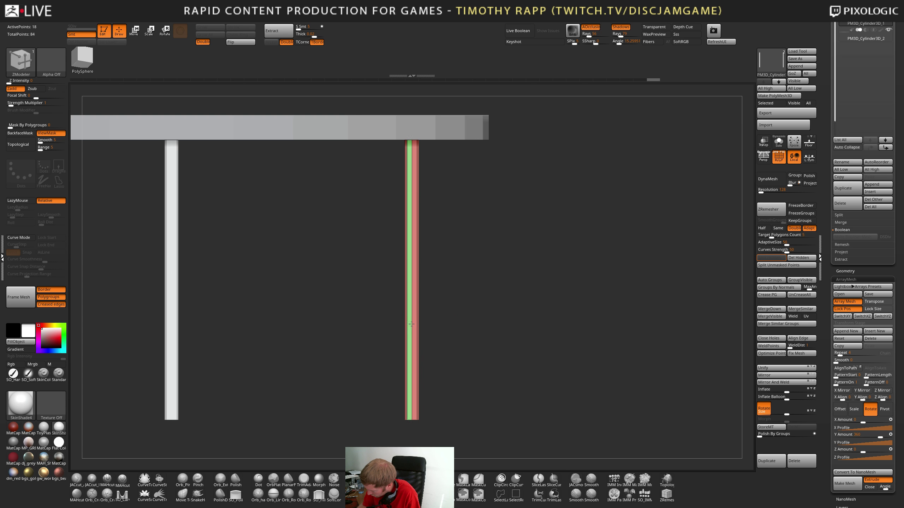
{"action": "key", "text": "ctrl+z"}
{"action": "left_click", "coordinate": [412, 322]}
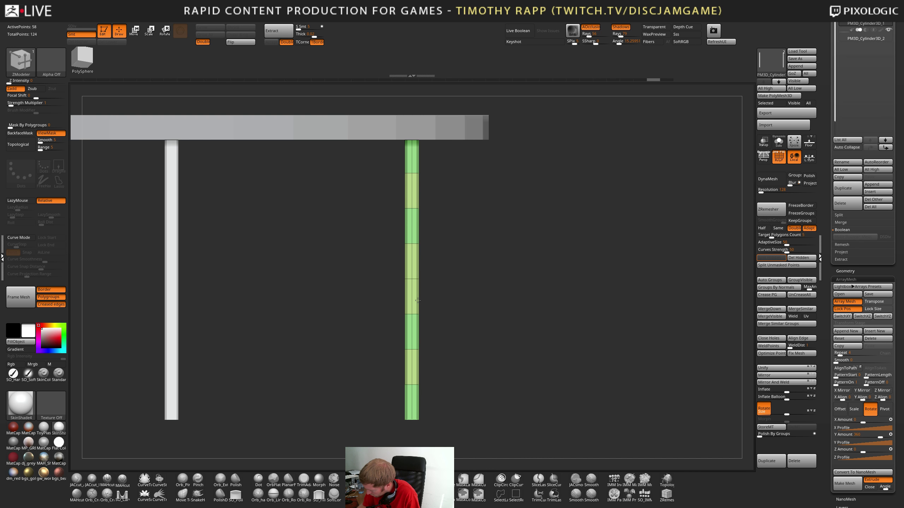
{"action": "left_click_drag", "start_coordinate": [418, 300], "coordinate": [421, 292]}
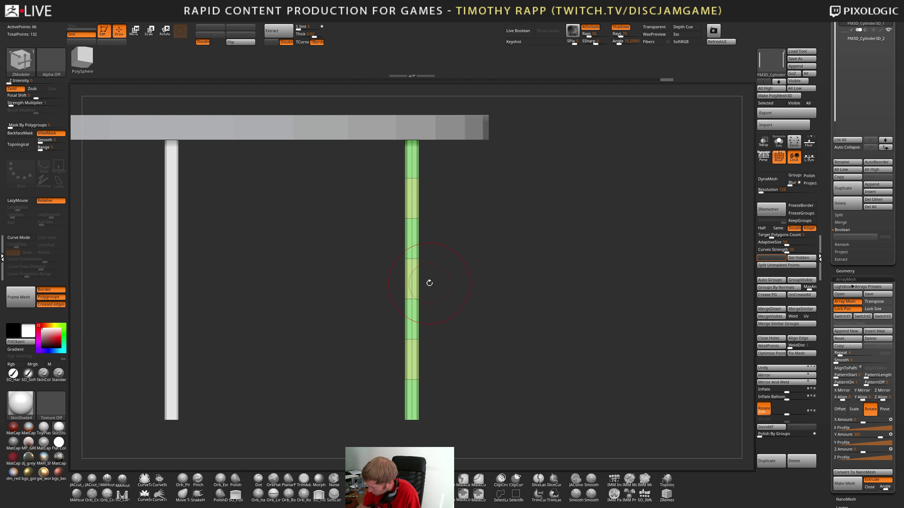
Bow the post inward at its middle with the Bend Curve deformer, curving all the arrayed copies
{"action": "key", "text": "w"}
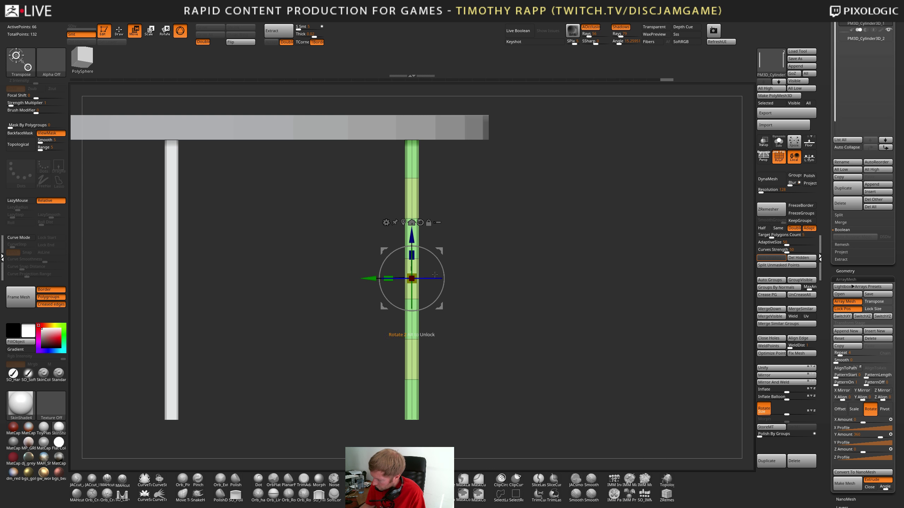
{"action": "left_click", "coordinate": [390, 223]}
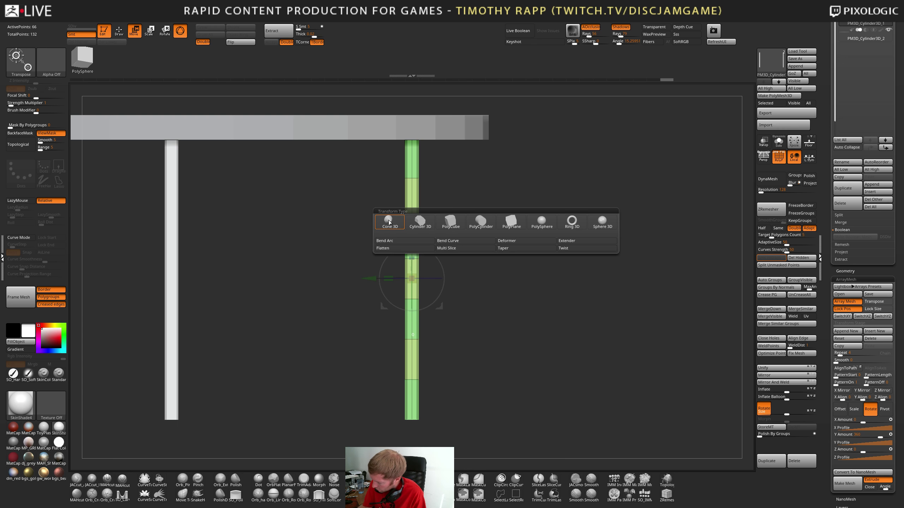
{"action": "left_click", "coordinate": [460, 248]}
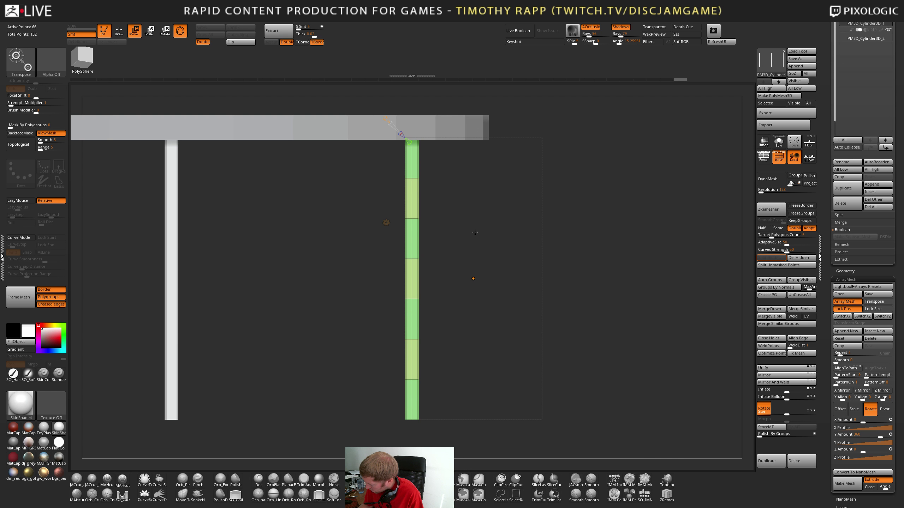
{"action": "left_click_drag", "start_coordinate": [475, 232], "coordinate": [545, 283]}
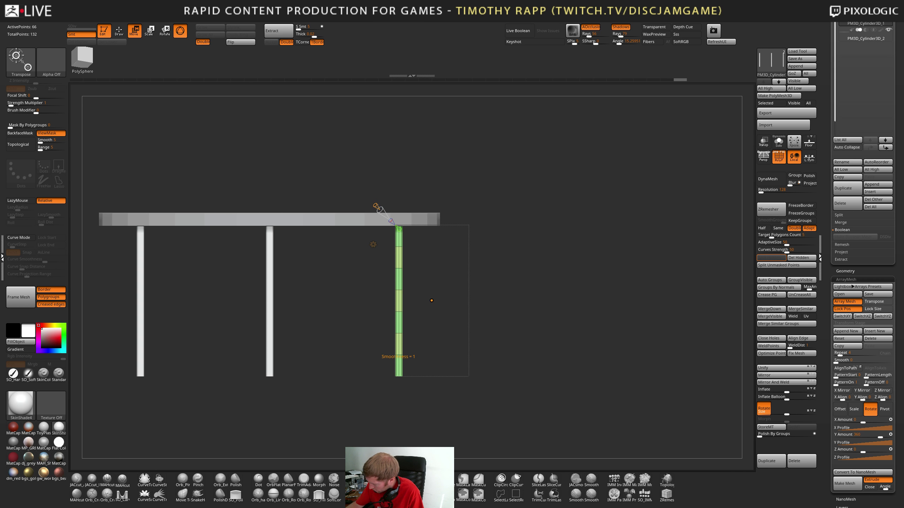
{"action": "mouse_move", "coordinate": [376, 207]}
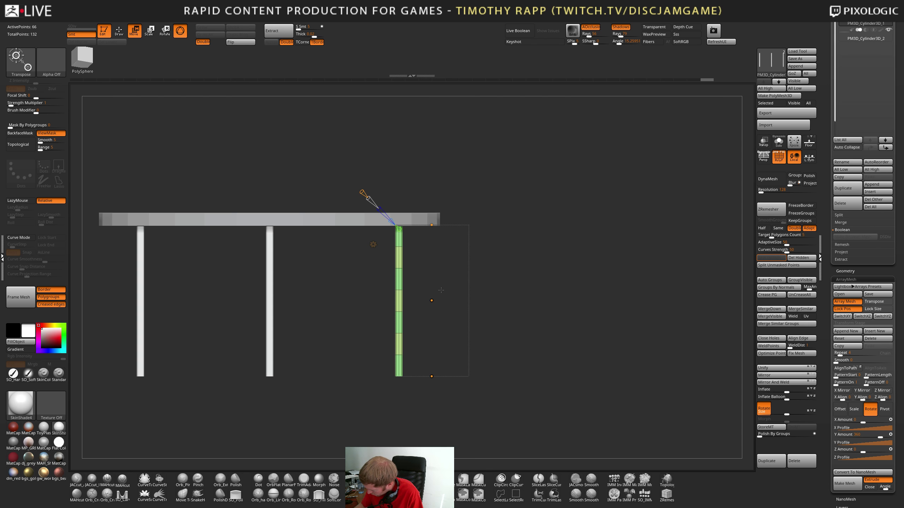
{"action": "mouse_move", "coordinate": [485, 287]}
{"action": "left_mouse_down", "text": "ctrl"}
{"action": "mouse_move", "coordinate": [428, 316]}
{"action": "mouse_move", "coordinate": [430, 301]}
{"action": "mouse_move", "coordinate": [385, 308]}
{"action": "left_mouse_up", "text": "ctrl"}
{"action": "mouse_move", "coordinate": [486, 324]}
{"action": "left_mouse_down", "text": "alt"}
{"action": "mouse_move", "coordinate": [487, 292]}
{"action": "mouse_move", "coordinate": [473, 321]}
{"action": "mouse_move", "coordinate": [486, 324]}
{"action": "left_mouse_up", "text": "alt"}
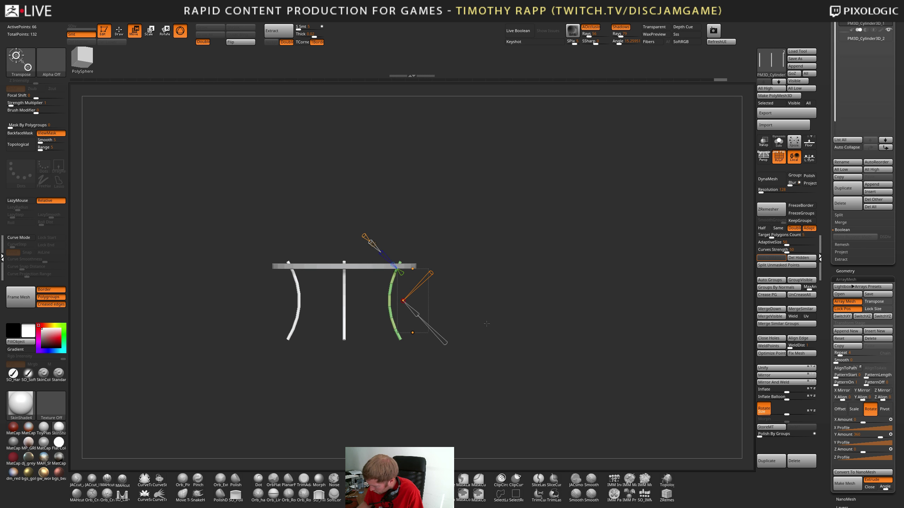
Lower the curved post's upper end so it meets the disc from below
{"action": "key", "text": "w"}
{"action": "left_click_drag", "start_coordinate": [401, 274], "coordinate": [400, 279]}
{"action": "key", "text": "q"}
{"action": "mouse_move", "coordinate": [539, 290]}
{"action": "left_mouse_down"}
{"action": "mouse_move", "coordinate": [512, 292]}
{"action": "mouse_move", "coordinate": [508, 303]}
{"action": "mouse_move", "coordinate": [513, 281]}
{"action": "mouse_move", "coordinate": [466, 300]}
{"action": "mouse_move", "coordinate": [514, 294]}
{"action": "mouse_move", "coordinate": [515, 268]}
{"action": "mouse_move", "coordinate": [549, 345]}
{"action": "left_mouse_up"}
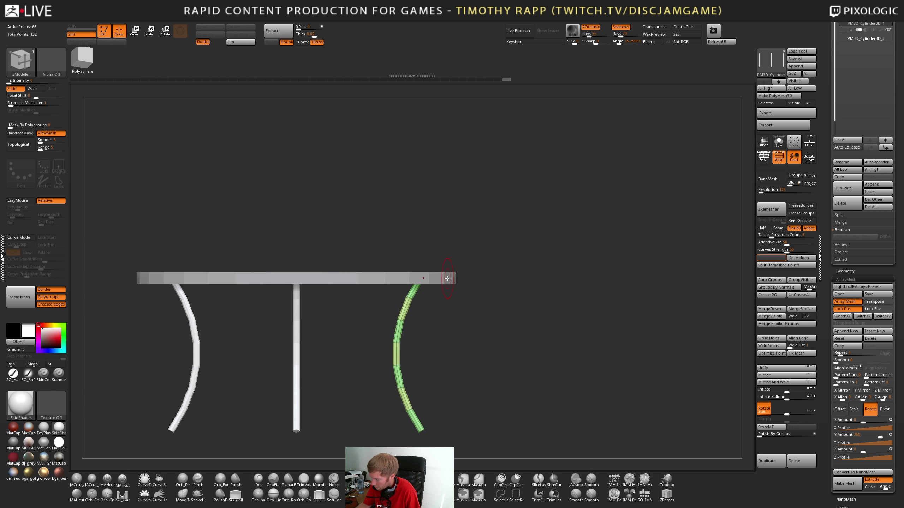
Make the disc active, center the gizmo on it and thin it along Z
{"action": "left_click", "coordinate": [450, 279], "text": "alt"}
{"action": "key", "text": "w"}
{"action": "key", "text": "ctrl+h"}
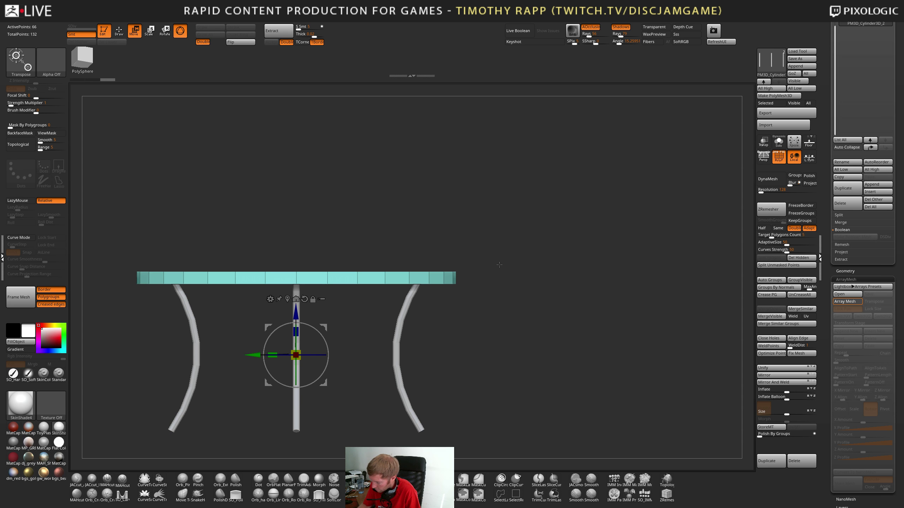
{"action": "left_click", "coordinate": [296, 298]}
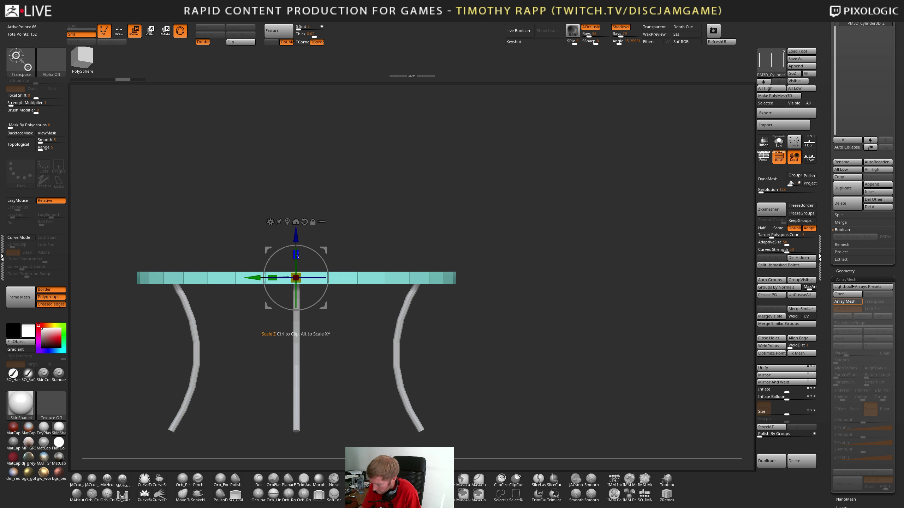
{"action": "left_click_drag", "start_coordinate": [297, 254], "coordinate": [305, 356]}
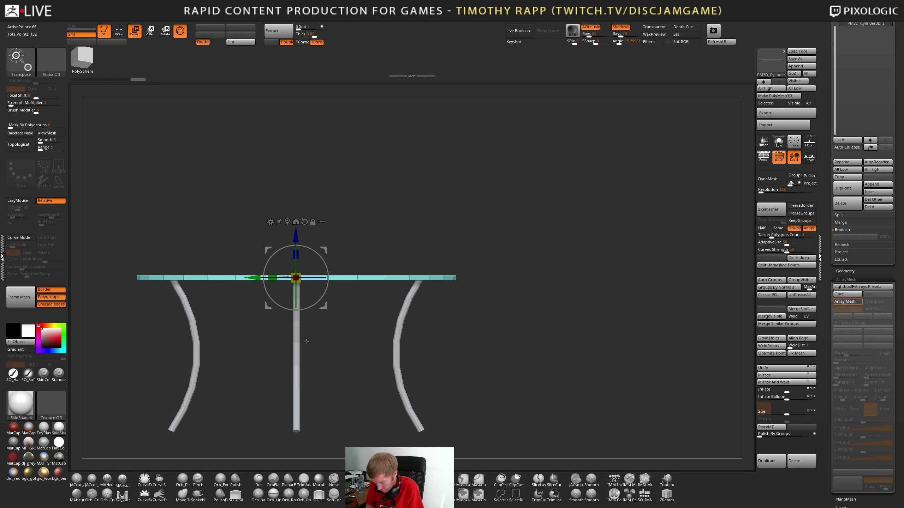
Turn off the polyframe display while reviewing the table's proportions from several angles
{"action": "left_click_drag", "start_coordinate": [306, 342], "coordinate": [205, 474]}
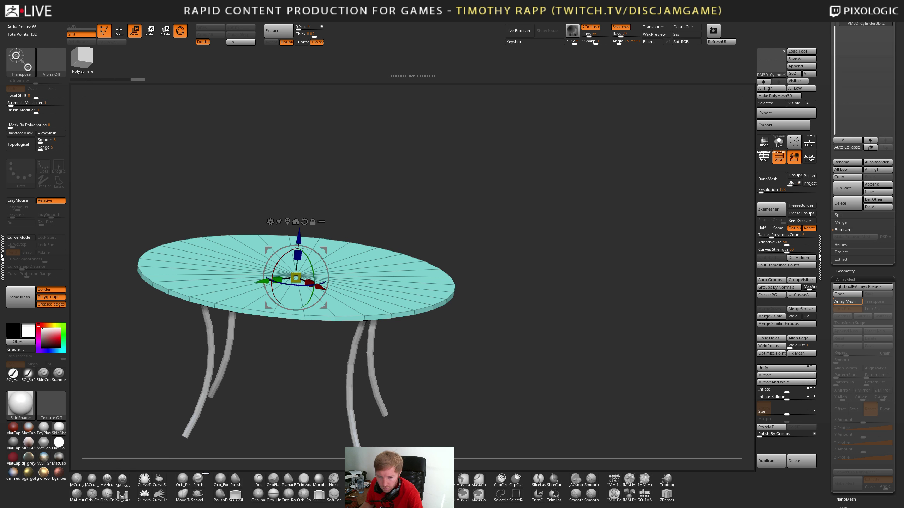
{"action": "left_click_drag", "start_coordinate": [445, 352], "coordinate": [491, 331], "text": "shift"}
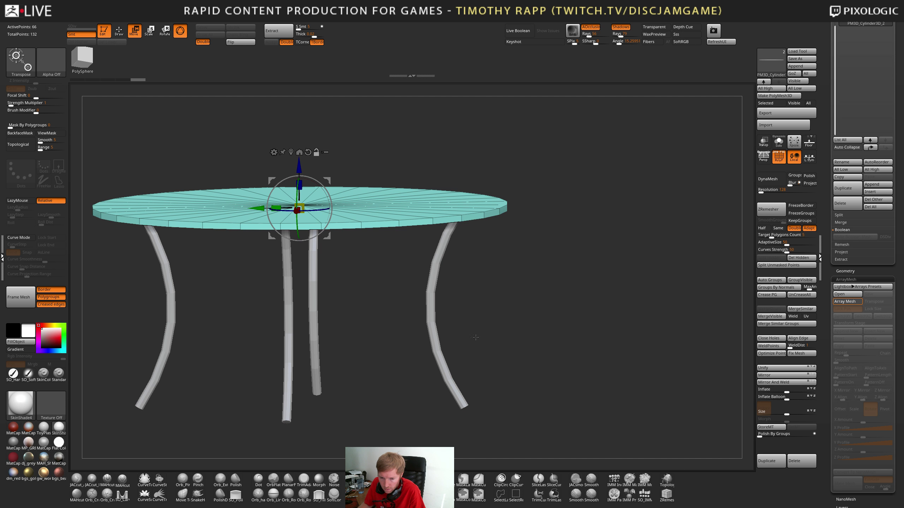
{"action": "mouse_move", "coordinate": [476, 338]}
{"action": "left_mouse_down"}
{"action": "mouse_move", "coordinate": [491, 342]}
{"action": "mouse_move", "coordinate": [479, 351]}
{"action": "left_mouse_up"}
{"action": "key", "text": "shift+f"}
{"action": "key", "text": "shift+f"}
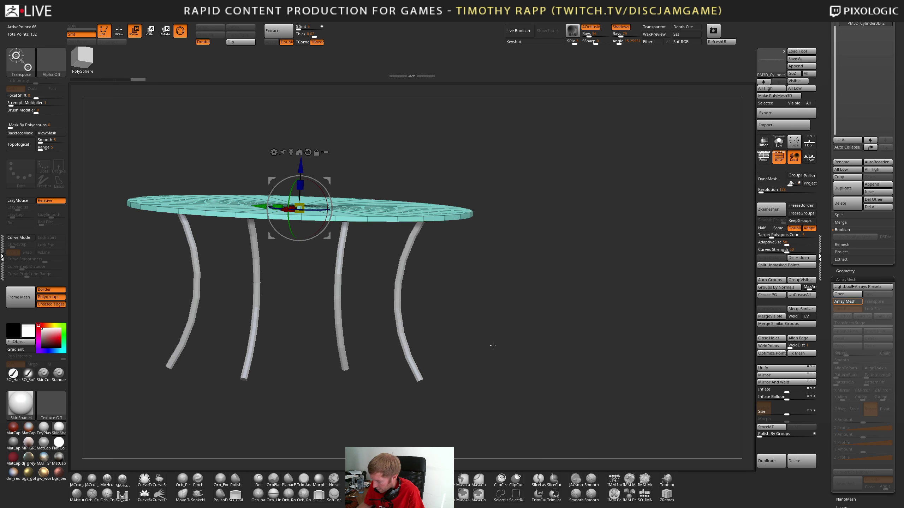
{"action": "key", "text": "shift+f"}
{"action": "left_click_drag", "start_coordinate": [422, 374], "coordinate": [420, 379], "text": "shift"}
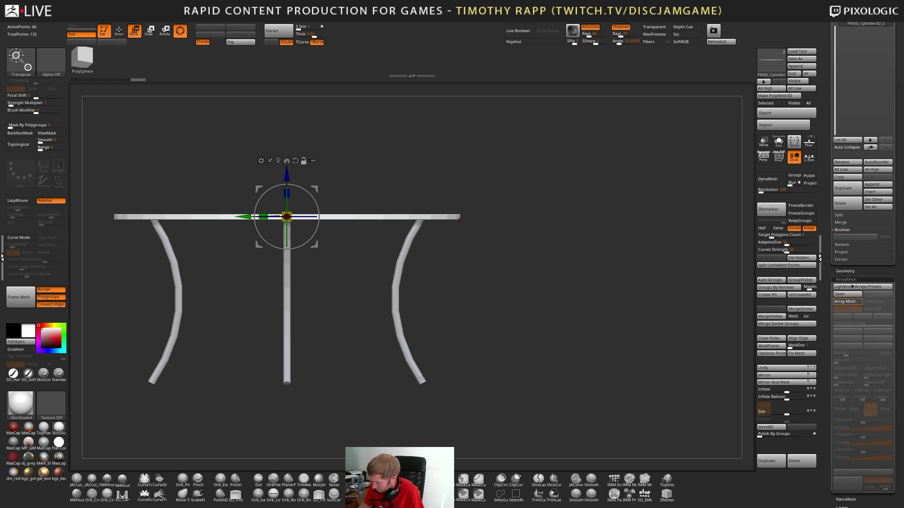
Make the curved legs the active subtool and run the RefreshUI macro
{"action": "left_click", "coordinate": [421, 378], "text": "alt"}
{"action": "left_click_drag", "start_coordinate": [512, 359], "coordinate": [505, 346], "text": "alt"}
{"action": "mouse_move", "coordinate": [505, 345]}
{"action": "left_mouse_down"}
{"action": "mouse_move", "coordinate": [491, 355]}
{"action": "mouse_move", "coordinate": [540, 343]}
{"action": "mouse_move", "coordinate": [498, 334]}
{"action": "left_mouse_up"}
{"action": "key", "text": "q"}
{"action": "mouse_move", "coordinate": [498, 334]}
{"action": "left_mouse_down"}
{"action": "mouse_move", "coordinate": [466, 343]}
{"action": "mouse_move", "coordinate": [504, 353]}
{"action": "mouse_move", "coordinate": [544, 327]}
{"action": "mouse_move", "coordinate": [507, 369]}
{"action": "left_mouse_up"}
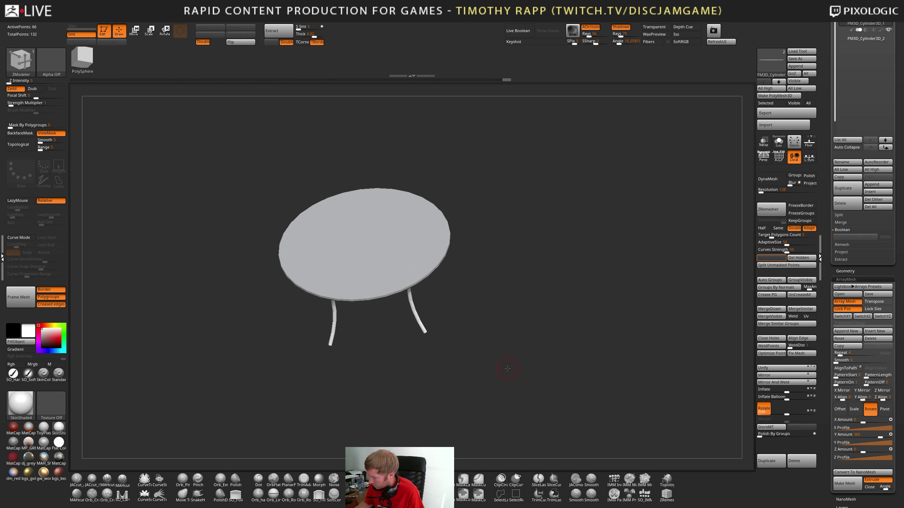
{"action": "scroll", "coordinate": [824, 129], "scroll_direction": "up", "scroll_amount": 4}
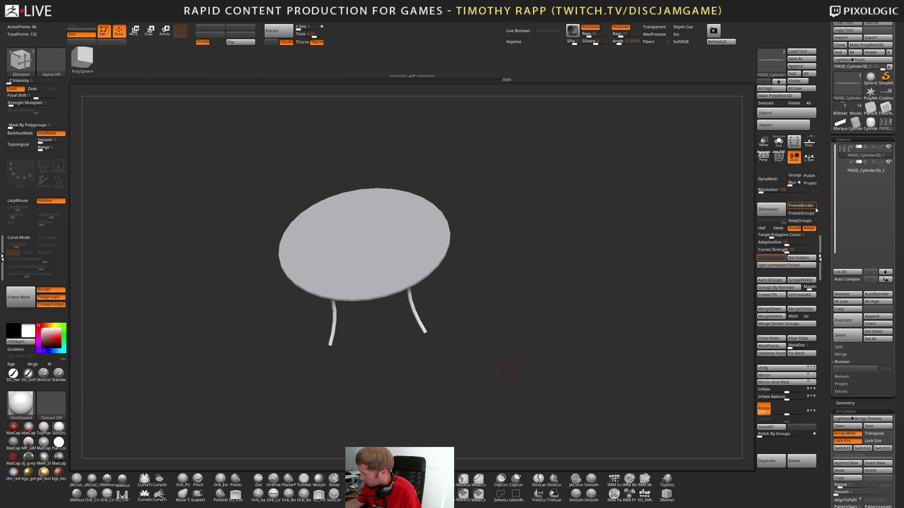
{"action": "left_click", "coordinate": [727, 41]}
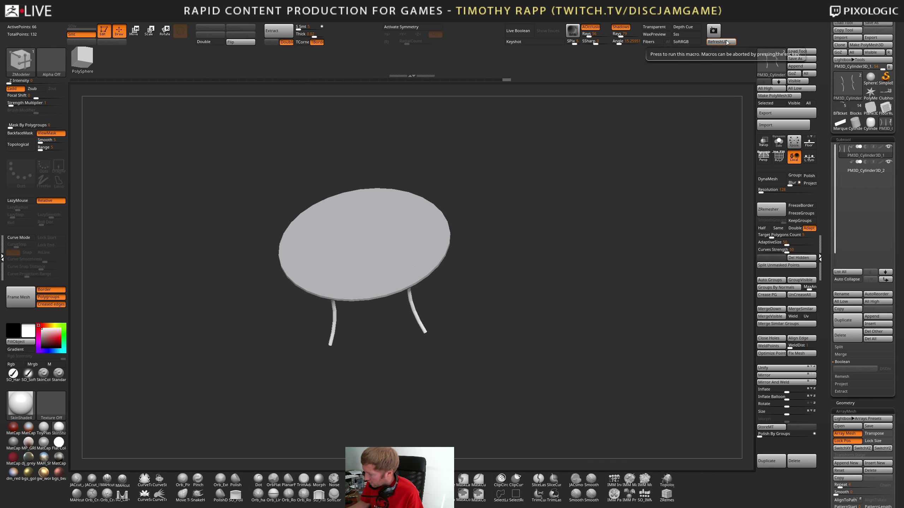
Make the disc active and scale it down uniformly to about 0.72
{"action": "left_click_drag", "start_coordinate": [587, 347], "coordinate": [491, 324]}
{"action": "mouse_move", "coordinate": [433, 287]}
{"action": "left_mouse_down", "text": "alt"}
{"action": "mouse_move", "coordinate": [465, 306]}
{"action": "mouse_move", "coordinate": [424, 335]}
{"action": "mouse_move", "coordinate": [434, 285]}
{"action": "mouse_move", "coordinate": [426, 294]}
{"action": "left_mouse_up", "text": "alt"}
{"action": "left_click", "coordinate": [398, 347], "text": "alt"}
{"action": "key", "text": "e"}
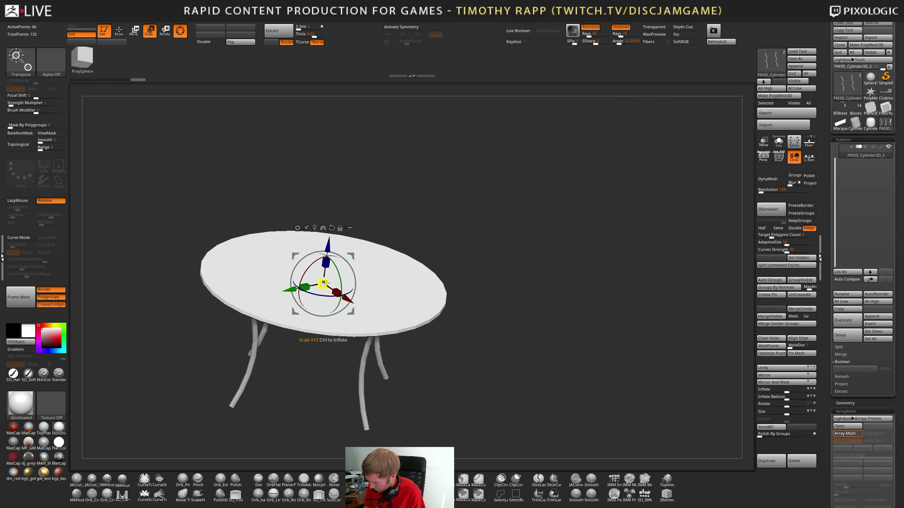
{"action": "left_click_drag", "start_coordinate": [324, 284], "coordinate": [294, 295]}
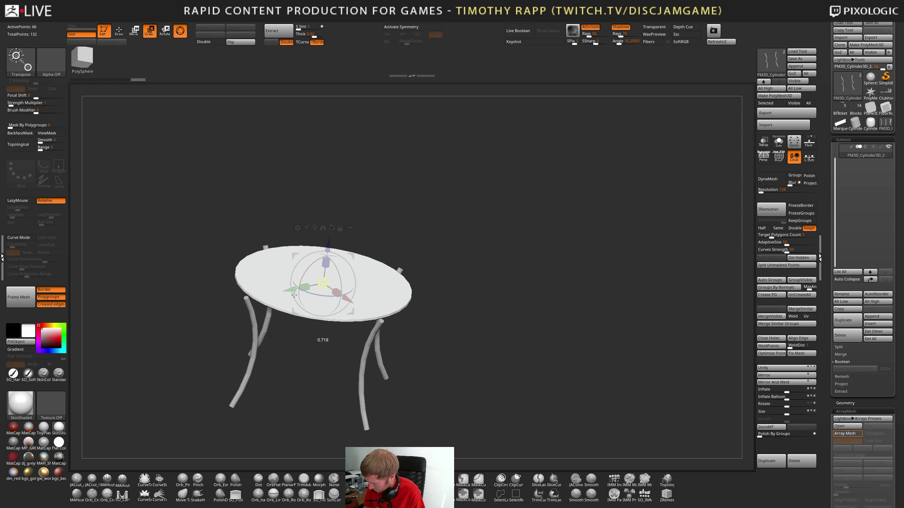
{"action": "left_click_drag", "start_coordinate": [422, 285], "coordinate": [415, 263], "text": "shift"}
{"action": "left_click_drag", "start_coordinate": [322, 260], "coordinate": [327, 234]}
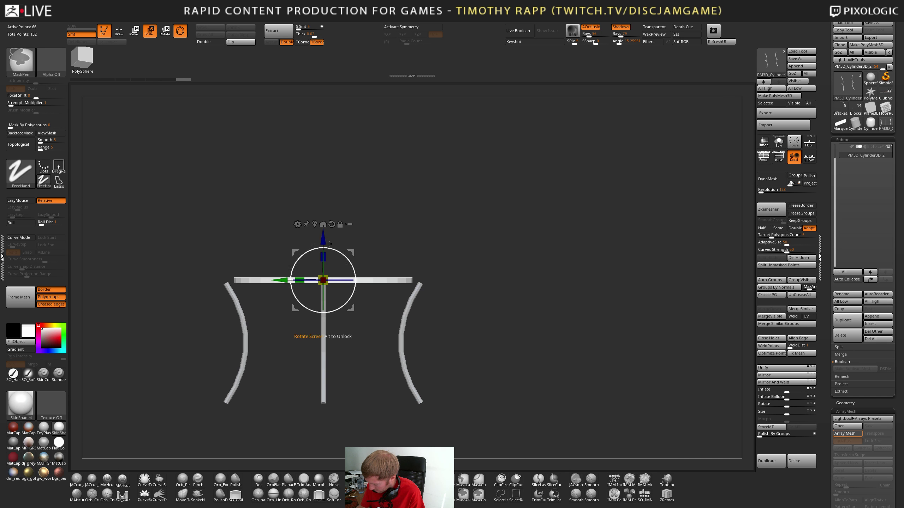
{"action": "key", "text": "ctrl+z"}
{"action": "mouse_move", "coordinate": [323, 283]}
{"action": "left_mouse_down"}
{"action": "mouse_move", "coordinate": [353, 277]}
{"action": "mouse_move", "coordinate": [382, 291]}
{"action": "mouse_move", "coordinate": [386, 261]}
{"action": "mouse_move", "coordinate": [435, 300]}
{"action": "mouse_move", "coordinate": [436, 280]}
{"action": "mouse_move", "coordinate": [437, 318]}
{"action": "mouse_move", "coordinate": [437, 281]}
{"action": "left_mouse_up"}
{"action": "key", "text": "ctrl+z"}
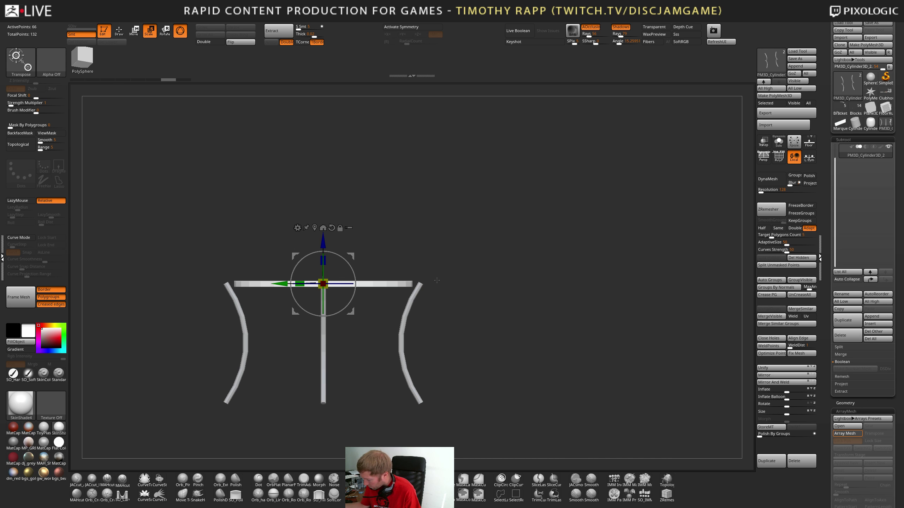
{"action": "key", "text": "ctrl"}
{"action": "key", "text": "ctrl+shift+z"}
{"action": "key", "text": "ctrl+z"}
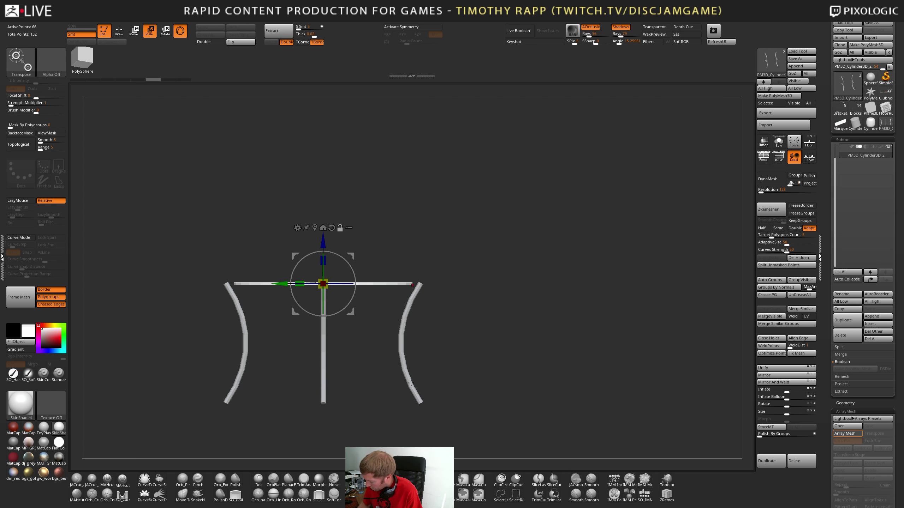
Select the legs, move them inward and adjust their height so they sit beneath the smaller disc
{"action": "left_click", "coordinate": [406, 315], "text": "alt"}
{"action": "key", "text": "w"}
{"action": "left_click_drag", "start_coordinate": [373, 342], "coordinate": [400, 342]}
{"action": "key", "text": "ctrl+z"}
{"action": "left_click_drag", "start_coordinate": [442, 317], "coordinate": [439, 297]}
{"action": "left_click_drag", "start_coordinate": [403, 340], "coordinate": [399, 341]}
{"action": "left_click_drag", "start_coordinate": [399, 303], "coordinate": [401, 295]}
{"action": "left_click_drag", "start_coordinate": [509, 299], "coordinate": [500, 314]}
{"action": "left_click_drag", "start_coordinate": [373, 336], "coordinate": [348, 337]}
{"action": "left_click_drag", "start_coordinate": [465, 304], "coordinate": [463, 326]}
{"action": "mouse_move", "coordinate": [462, 326]}
{"action": "left_mouse_down", "text": "alt"}
{"action": "mouse_move", "coordinate": [480, 311]}
{"action": "mouse_move", "coordinate": [445, 338]}
{"action": "mouse_move", "coordinate": [523, 314]}
{"action": "mouse_move", "coordinate": [506, 339]}
{"action": "mouse_move", "coordinate": [526, 295]}
{"action": "mouse_move", "coordinate": [512, 359]}
{"action": "mouse_move", "coordinate": [544, 379]}
{"action": "mouse_move", "coordinate": [571, 368]}
{"action": "mouse_move", "coordinate": [557, 348]}
{"action": "left_mouse_up", "text": "alt"}
{"action": "key", "text": "q"}
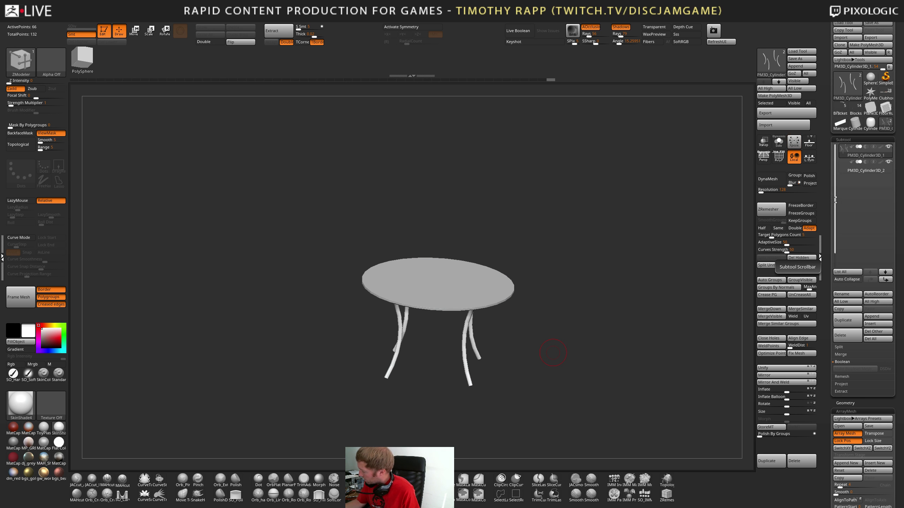
Rename the legs subtool TableLegs and the disc subtool Tablesurface
{"action": "left_click", "coordinate": [840, 294]}
{"action": "type", "text": "TableLegs"}
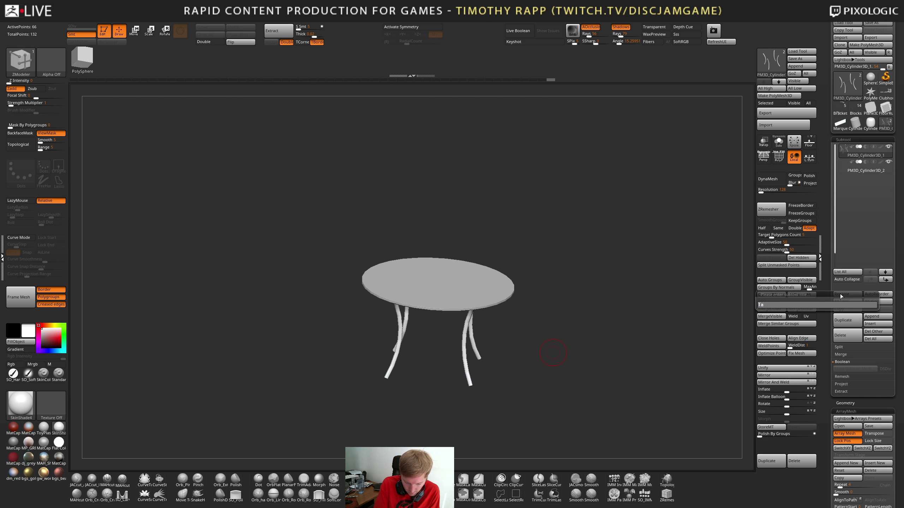
{"action": "key", "text": "Return"}
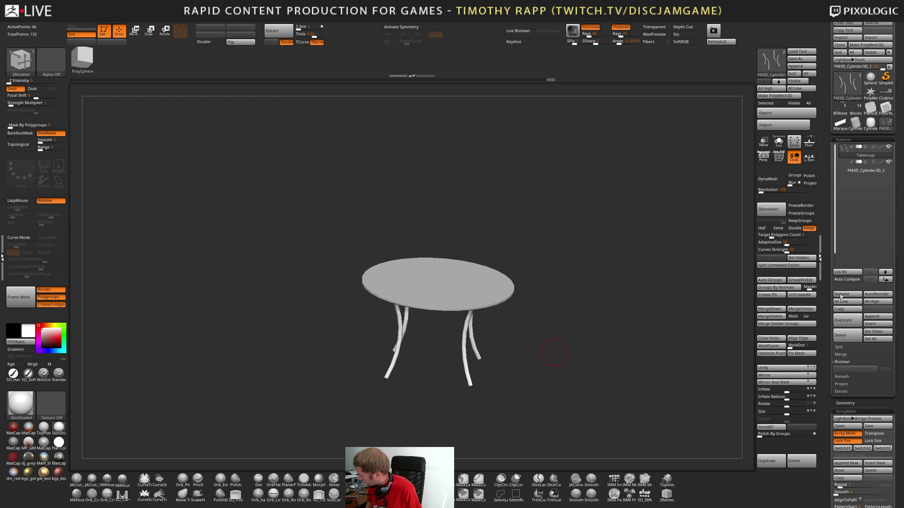
{"action": "key", "text": "Down"}
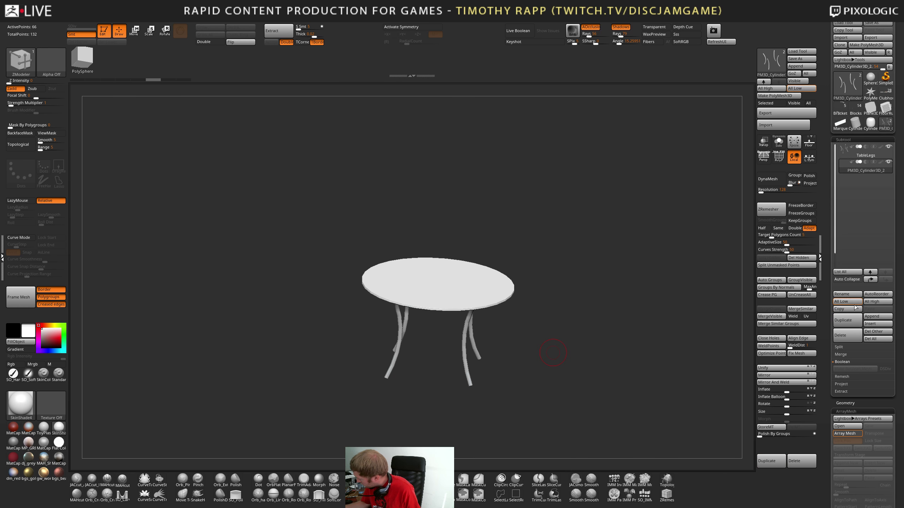
{"action": "left_click", "coordinate": [846, 293]}
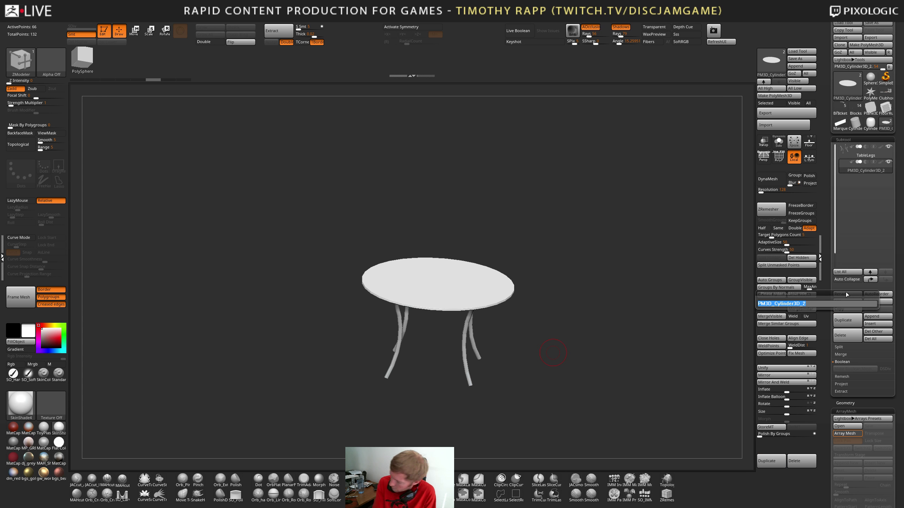
{"action": "type", "text": "Tablesurface"}
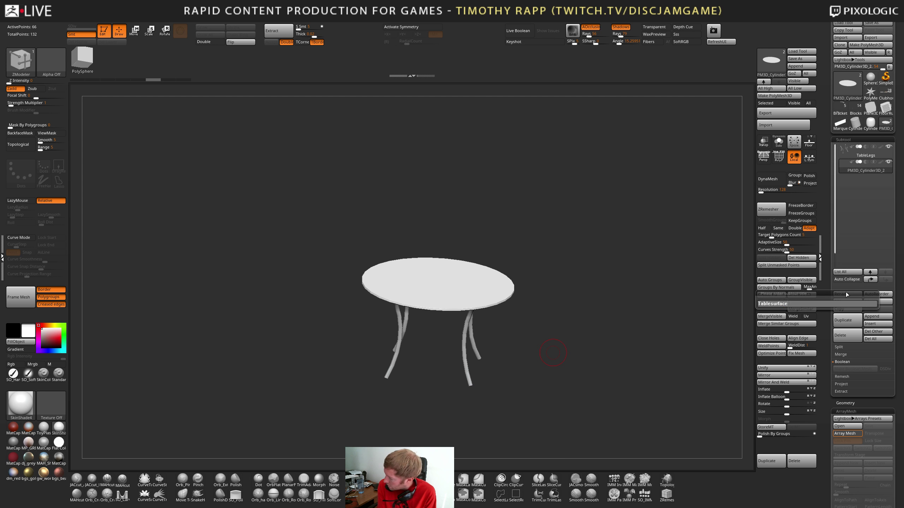
Rename the tabletop subtool as TableSurface
{"action": "key", "text": "Return"}
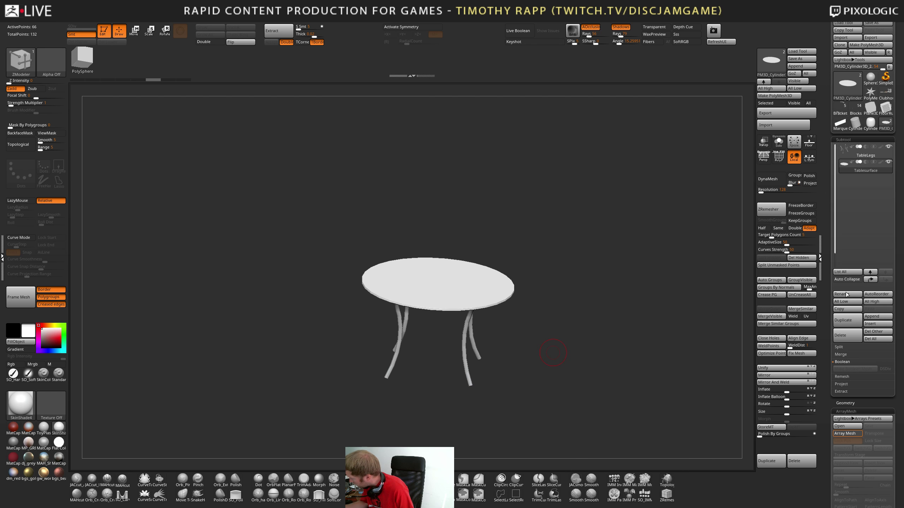
{"action": "left_click_drag", "start_coordinate": [552, 353], "coordinate": [534, 360]}
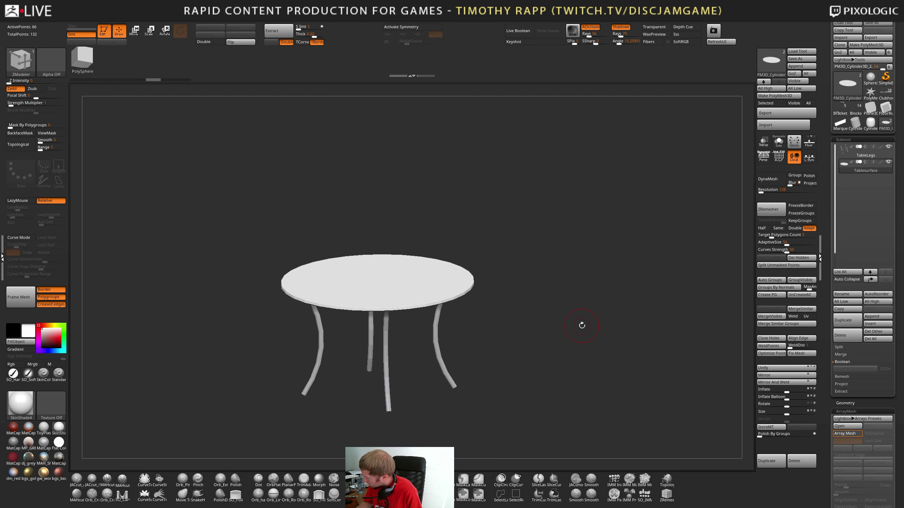
{"action": "left_click", "coordinate": [843, 294]}
{"action": "type", "text": "TableSurface"}
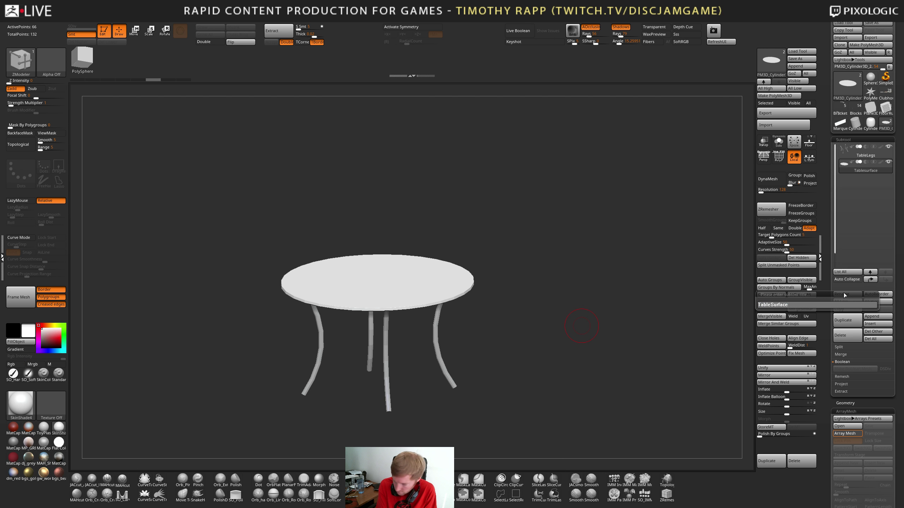
{"action": "key", "text": "Return"}
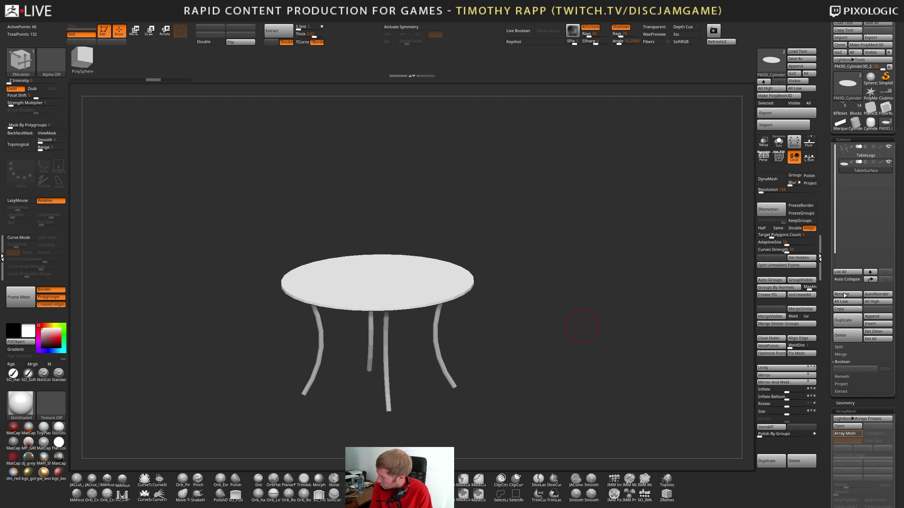
Merge the visible TableLegs and TableSurface subtools into a separate combined table tool
{"action": "left_click_drag", "start_coordinate": [546, 382], "coordinate": [518, 373]}
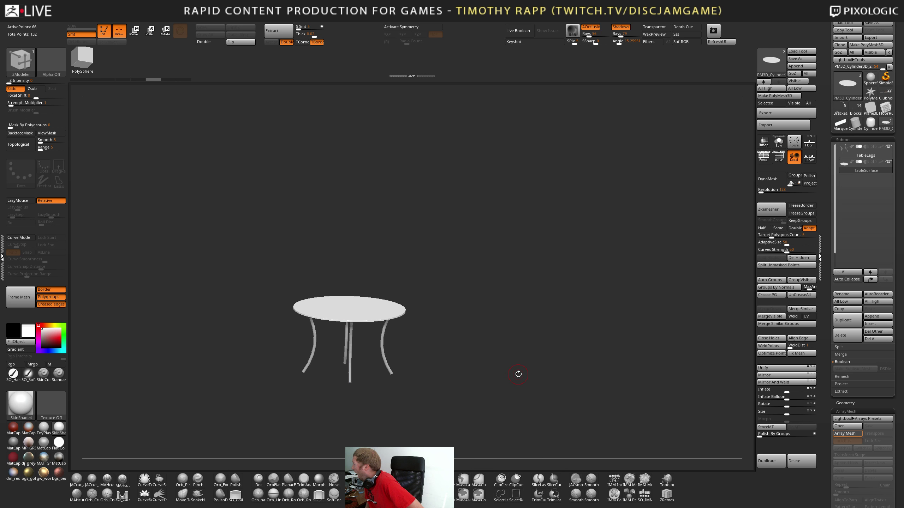
{"action": "key", "text": "ctrl+shift+d"}
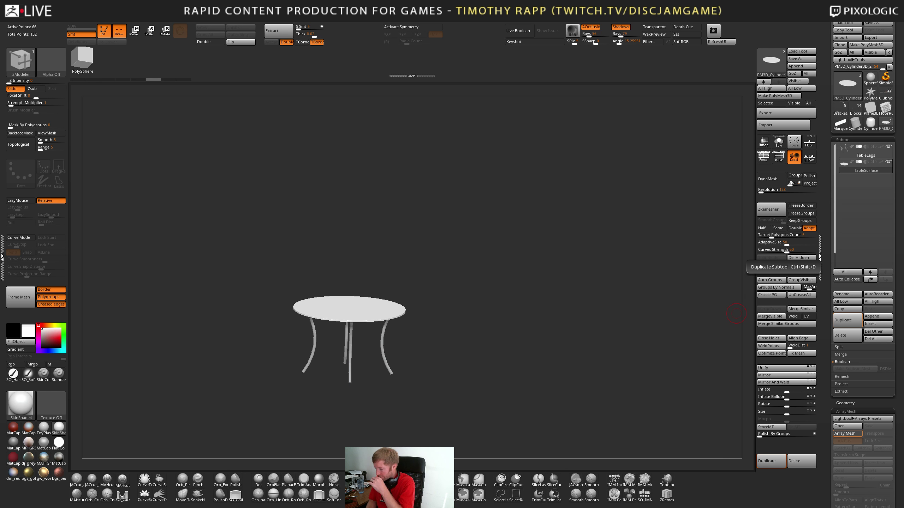
{"action": "left_click_drag", "start_coordinate": [736, 313], "coordinate": [530, 374], "text": "shift"}
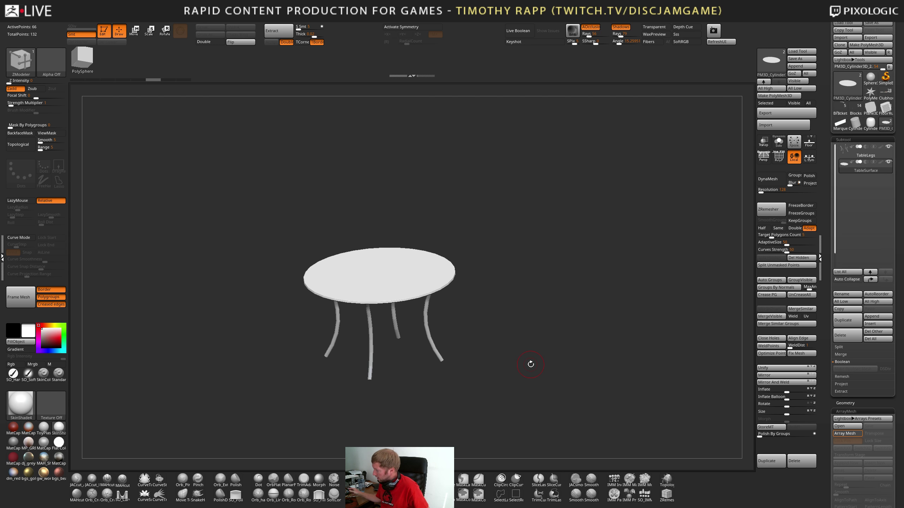
{"action": "mouse_move", "coordinate": [530, 364]}
{"action": "left_mouse_down", "text": "shift"}
{"action": "mouse_move", "coordinate": [499, 373]}
{"action": "mouse_move", "coordinate": [526, 361]}
{"action": "mouse_move", "coordinate": [523, 383]}
{"action": "mouse_move", "coordinate": [544, 383]}
{"action": "mouse_move", "coordinate": [532, 393]}
{"action": "mouse_move", "coordinate": [524, 363]}
{"action": "mouse_move", "coordinate": [524, 393]}
{"action": "mouse_move", "coordinate": [526, 369]}
{"action": "mouse_move", "coordinate": [552, 363]}
{"action": "mouse_move", "coordinate": [546, 376]}
{"action": "mouse_move", "coordinate": [551, 357]}
{"action": "left_mouse_up", "text": "shift"}
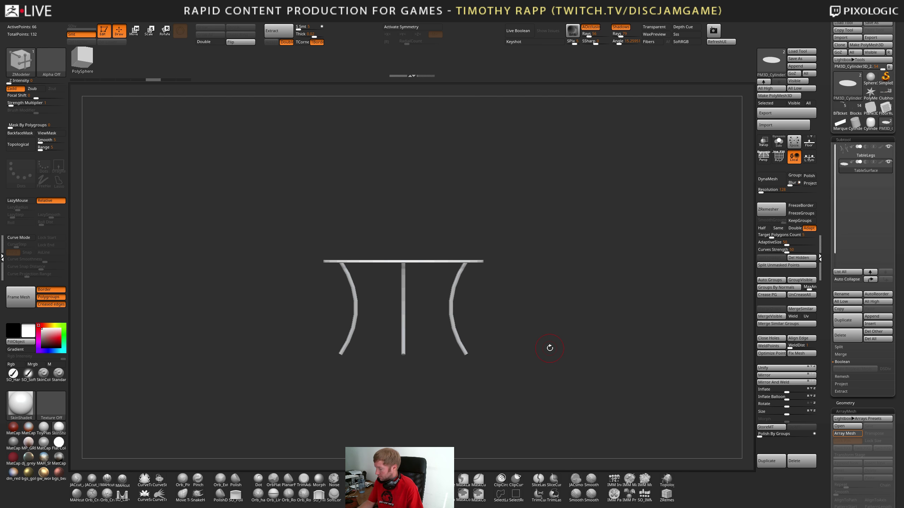
{"action": "mouse_move", "coordinate": [557, 363]}
{"action": "left_mouse_down"}
{"action": "mouse_move", "coordinate": [554, 380]}
{"action": "mouse_move", "coordinate": [569, 351]}
{"action": "mouse_move", "coordinate": [561, 381]}
{"action": "mouse_move", "coordinate": [562, 347]}
{"action": "left_mouse_up"}
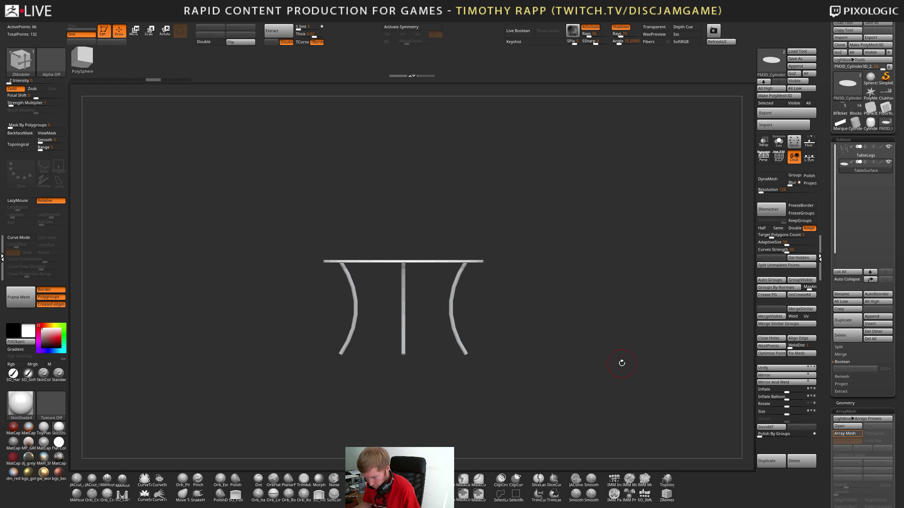
{"action": "left_click_drag", "start_coordinate": [622, 363], "coordinate": [608, 348]}
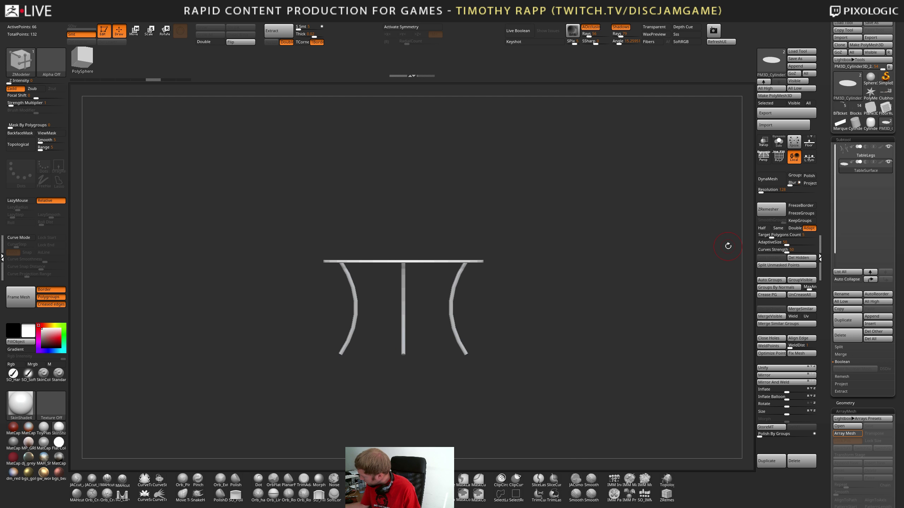
{"action": "left_click", "coordinate": [780, 318]}
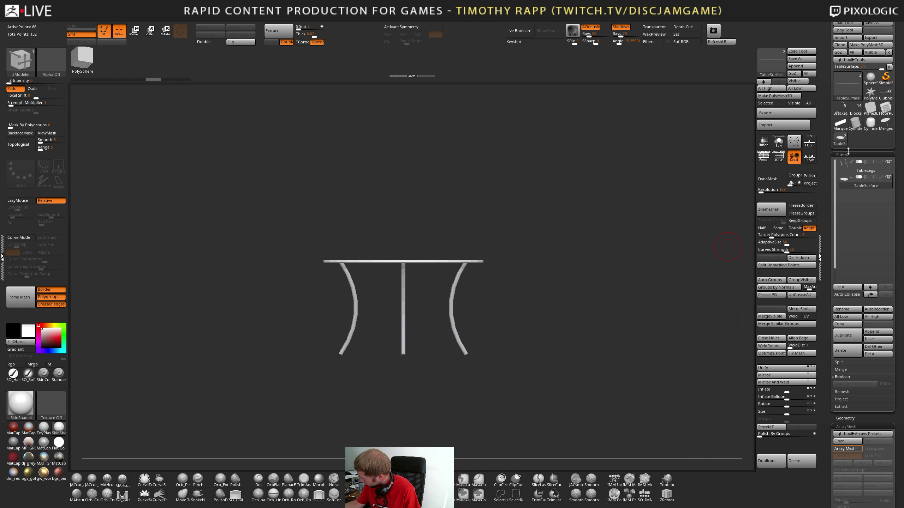
Switch to the Clubhouse tool and append the merged table to it as a subtool
{"action": "left_click", "coordinate": [885, 93]}
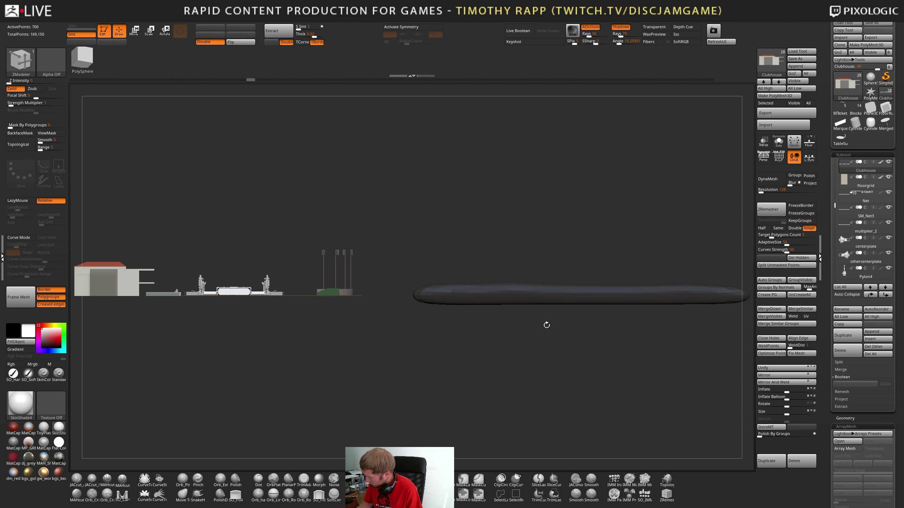
{"action": "left_click_drag", "start_coordinate": [547, 325], "coordinate": [523, 362]}
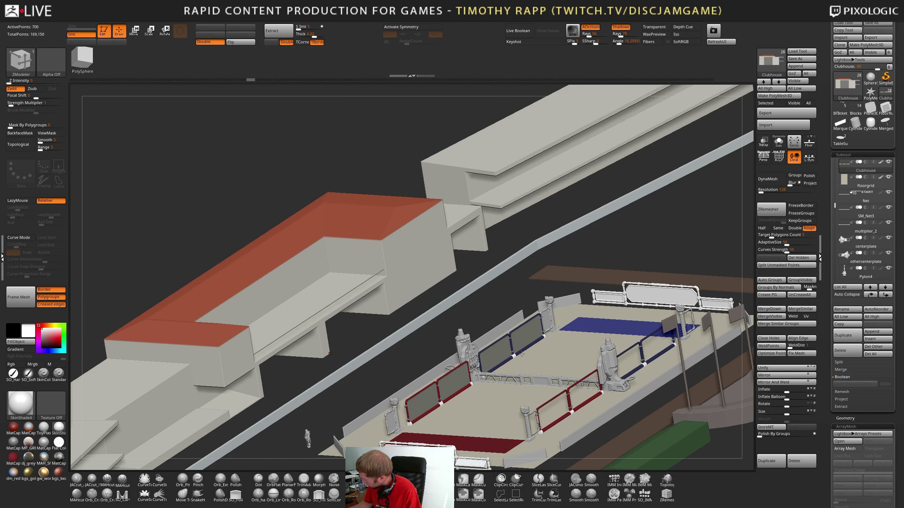
{"action": "left_click", "coordinate": [877, 332]}
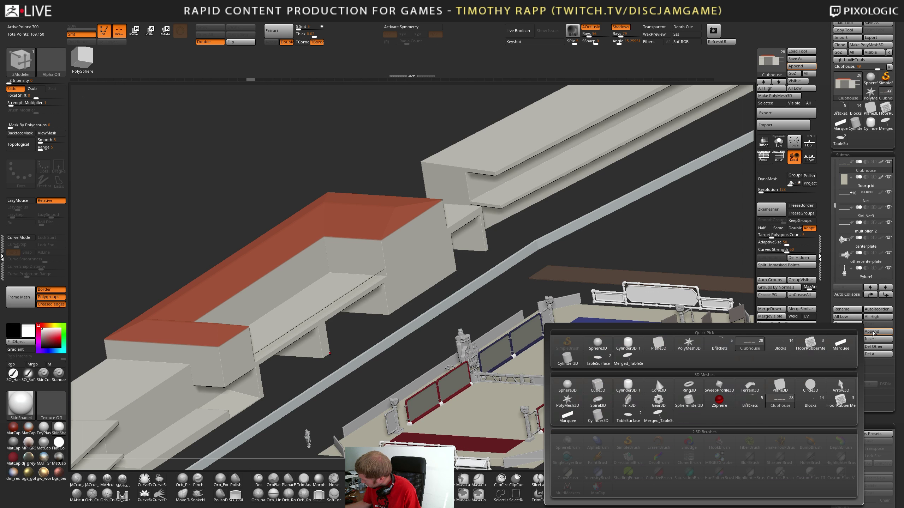
{"action": "left_click", "coordinate": [637, 358]}
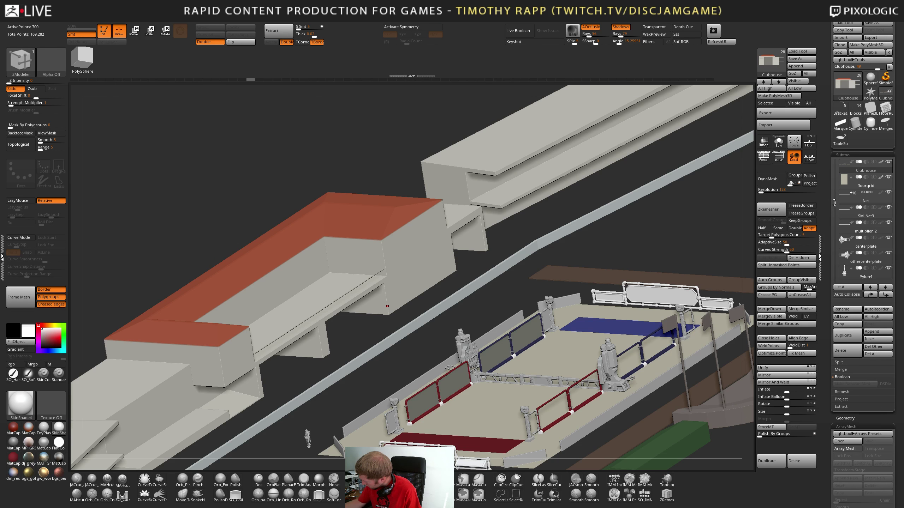
Rename the appended Merged_TableSurface1 subtool as Table and frame it in Solo mode
{"action": "left_click_drag", "start_coordinate": [834, 203], "coordinate": [833, 264]}
{"action": "left_click", "coordinate": [844, 216]}
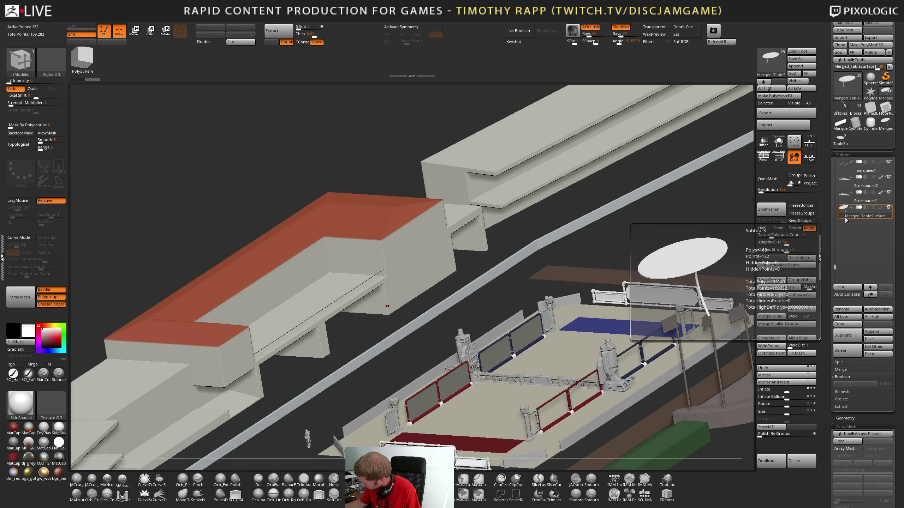
{"action": "left_click", "coordinate": [843, 309]}
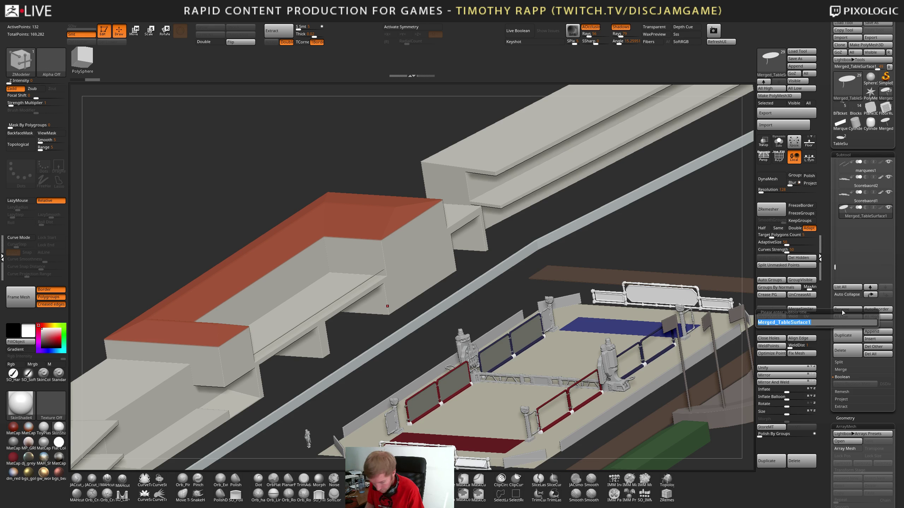
{"action": "type", "text": "Tab"}
{"action": "key", "text": "Return"}
{"action": "key", "text": "f"}
{"action": "key", "text": "f"}
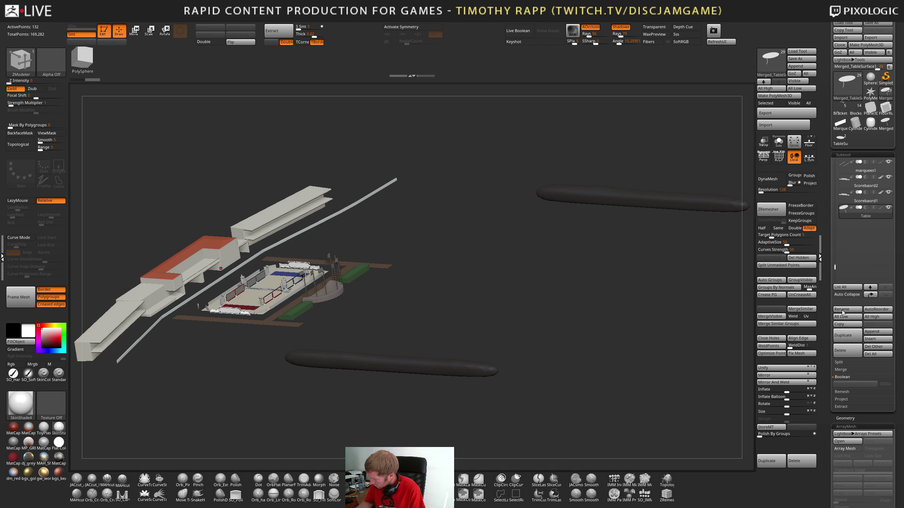
{"action": "key", "text": "alt+s"}
{"action": "key", "text": "f"}
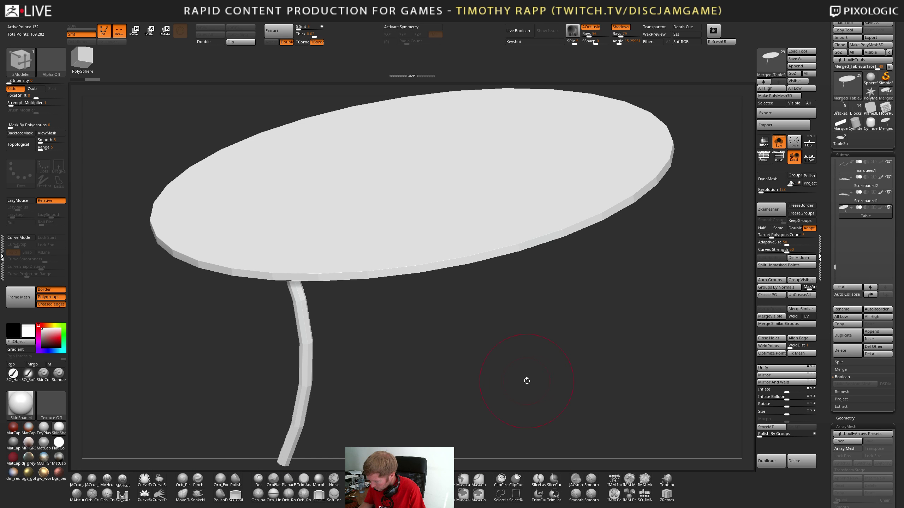
Delete the Table subtool from the Clubhouse tool, and delete the merged table tool as well
{"action": "left_click", "coordinate": [841, 350]}
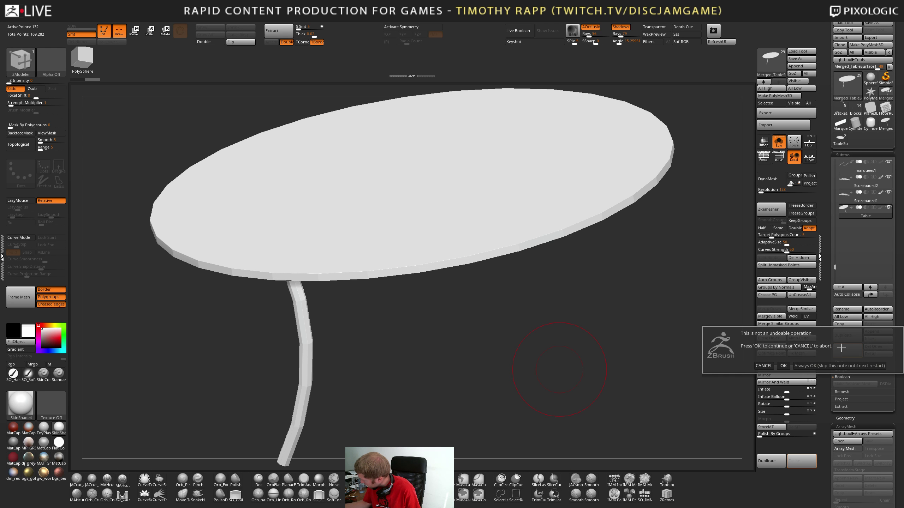
{"action": "left_click", "coordinate": [815, 364]}
{"action": "left_click", "coordinate": [885, 124]}
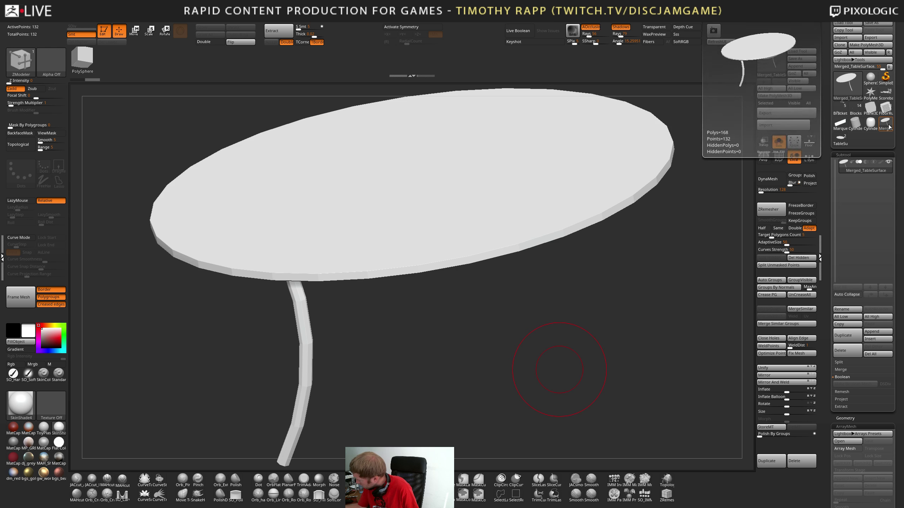
{"action": "left_click", "coordinate": [845, 354]}
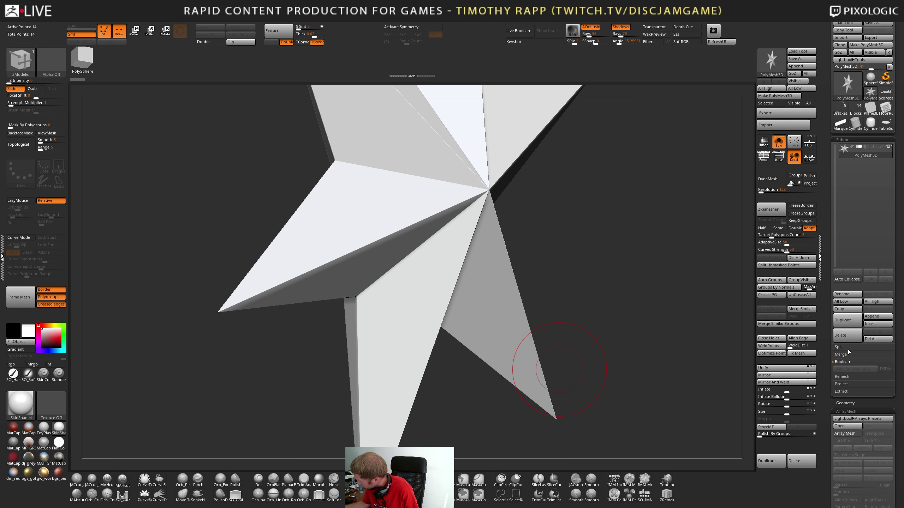
Return to the two-part table tool, make TableLegs the active subtool and turn off Solo mode
{"action": "left_click", "coordinate": [886, 123]}
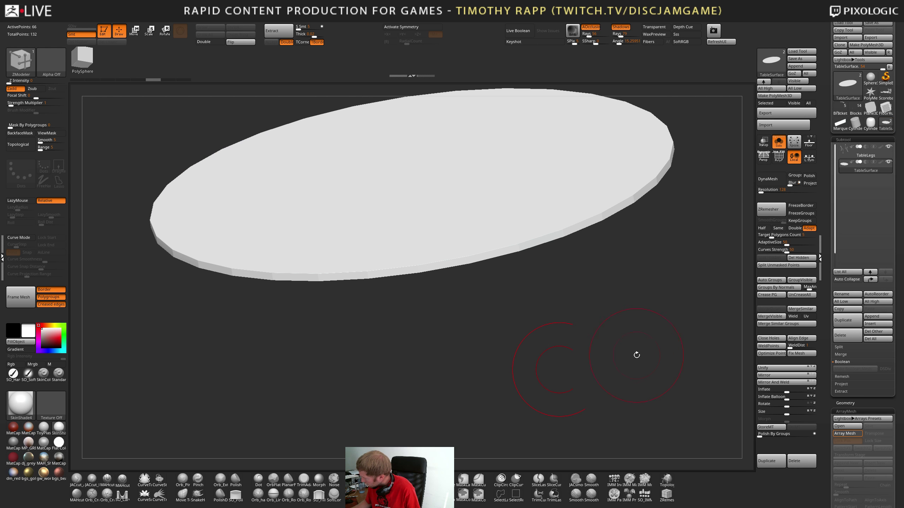
{"action": "key", "text": "Up"}
{"action": "left_click", "coordinate": [777, 149]}
{"action": "scroll", "coordinate": [825, 363], "scroll_direction": "down", "scroll_amount": 4}
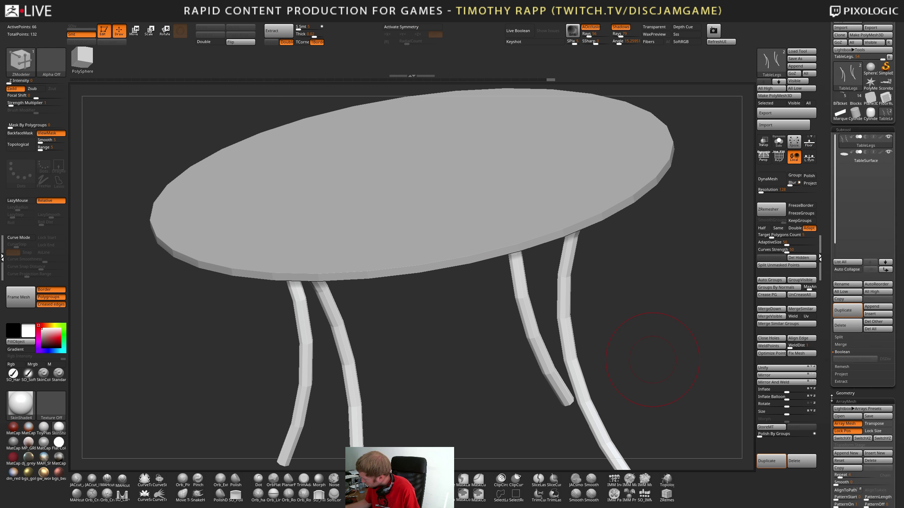
{"action": "left_click_drag", "start_coordinate": [652, 359], "coordinate": [658, 383]}
{"action": "left_click_drag", "start_coordinate": [659, 383], "coordinate": [555, 388], "text": "alt"}
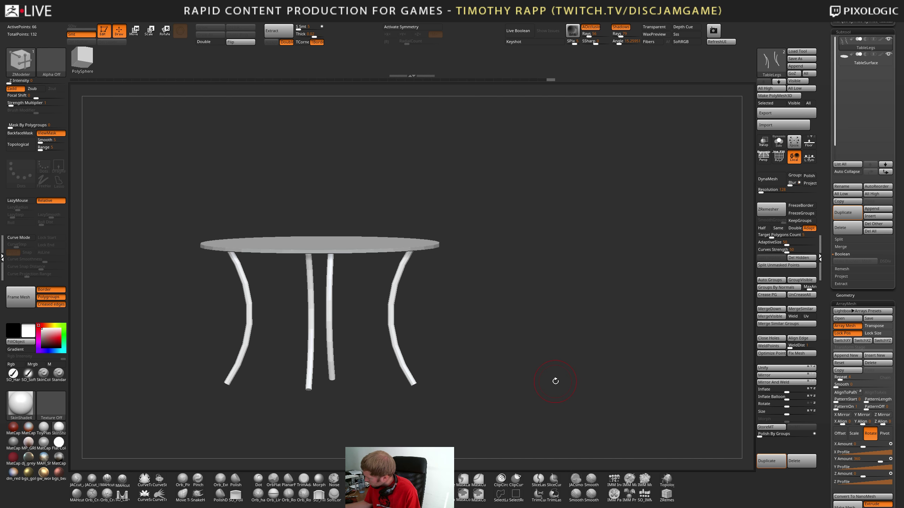
Duplicate the TableLegs subtool and rename the copy as TableLegs_Array
{"action": "mouse_move", "coordinate": [823, 381]}
{"action": "left_mouse_down"}
{"action": "mouse_move", "coordinate": [828, 414]}
{"action": "mouse_move", "coordinate": [819, 370]}
{"action": "mouse_move", "coordinate": [820, 392]}
{"action": "left_mouse_up"}
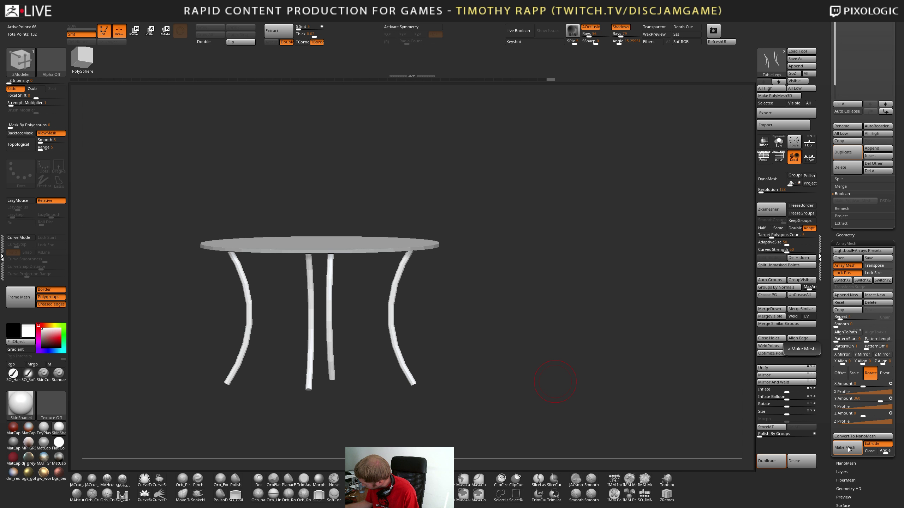
{"action": "left_click_drag", "start_coordinate": [828, 265], "coordinate": [829, 433]}
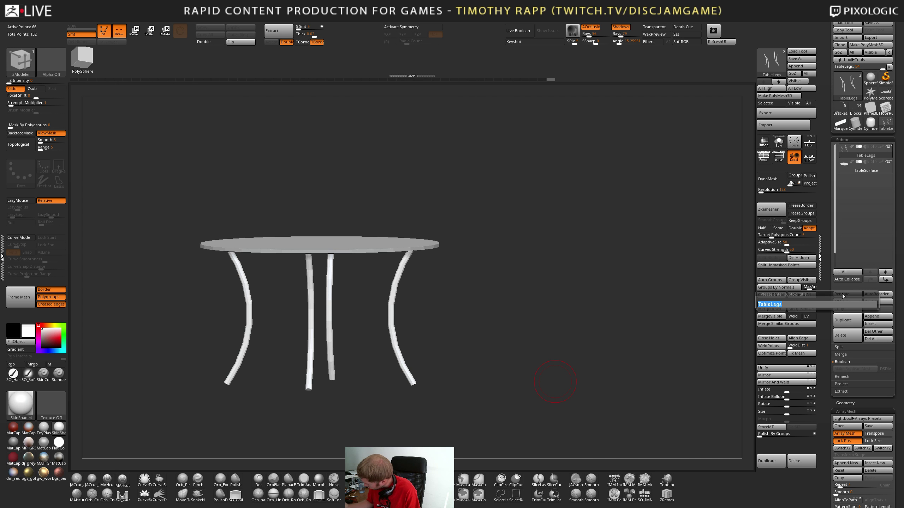
{"action": "left_click", "coordinate": [847, 320]}
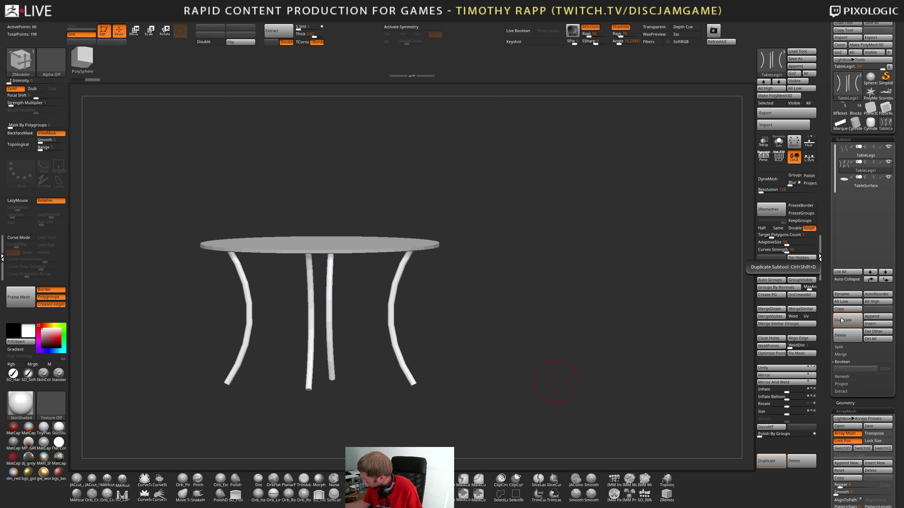
{"action": "left_click", "coordinate": [843, 295]}
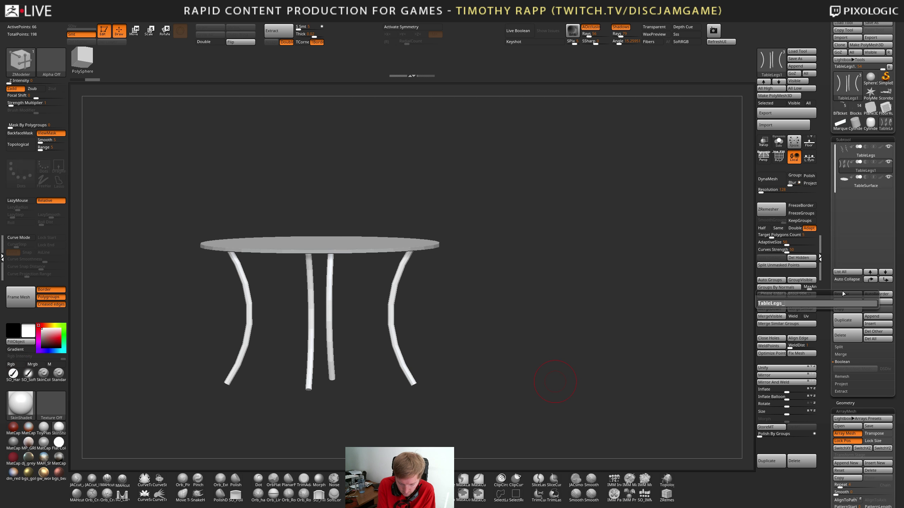
{"action": "type", "text": "_Array"}
{"action": "key", "text": "Return"}
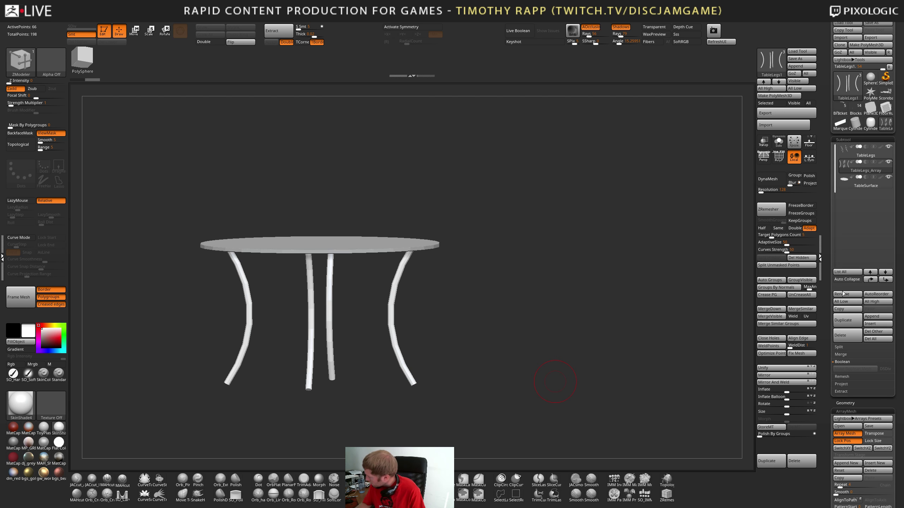
Move the original TableLegs subtool below TableLegs_Array and convert its ArrayMesh into real geometry with Make Mesh
{"action": "left_click", "coordinate": [870, 271]}
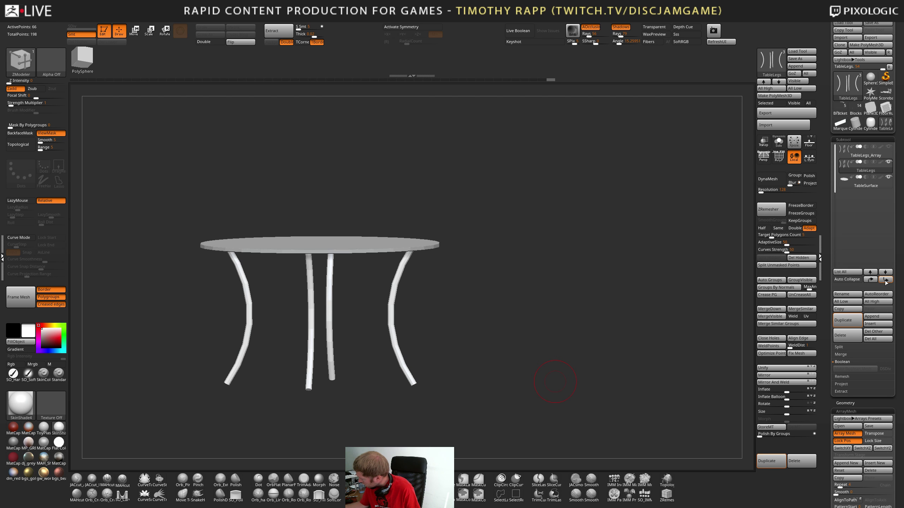
{"action": "left_click_drag", "start_coordinate": [824, 434], "coordinate": [825, 277]}
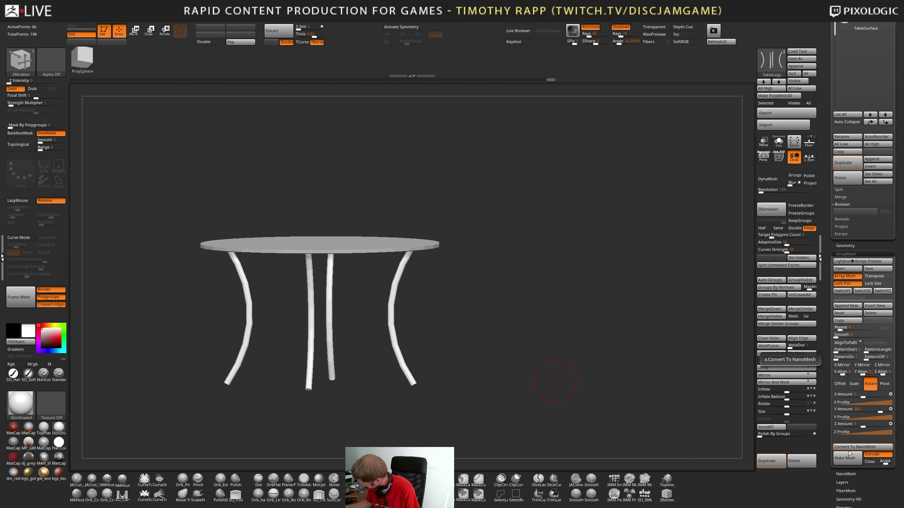
{"action": "left_click", "coordinate": [846, 457]}
{"action": "scroll", "coordinate": [832, 433], "scroll_direction": "up", "scroll_amount": 5}
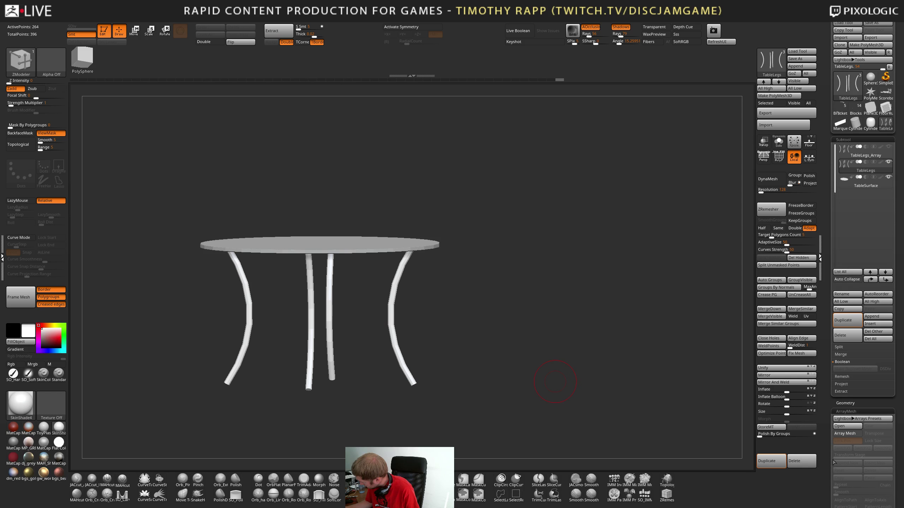
Merge the TableLegs subtool down with TableSurface and rename the merged subtool as Table
{"action": "left_click_drag", "start_coordinate": [541, 393], "coordinate": [541, 372]}
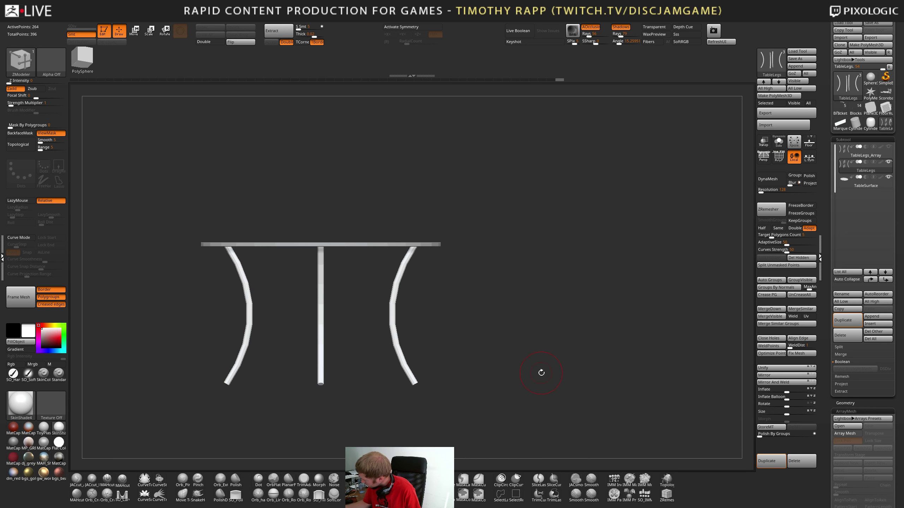
{"action": "left_click", "coordinate": [771, 310]}
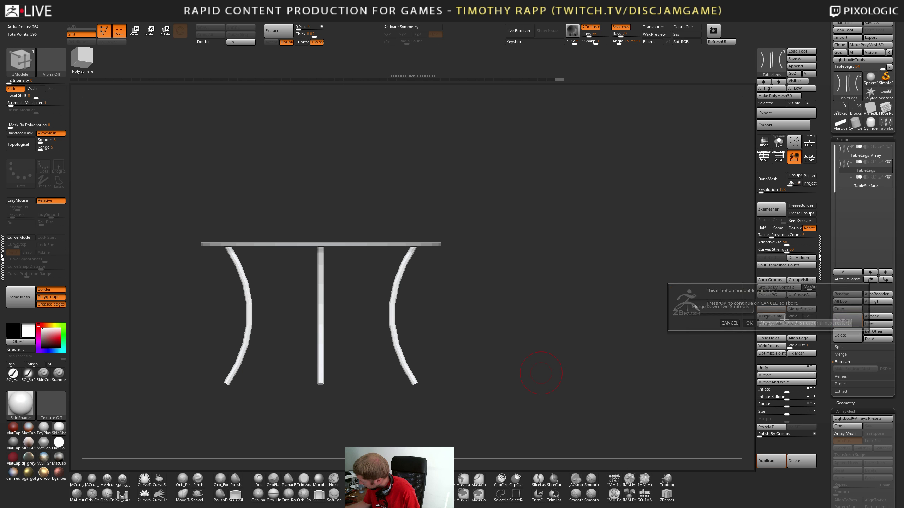
{"action": "left_click", "coordinate": [749, 323]}
{"action": "left_click", "coordinate": [840, 294]}
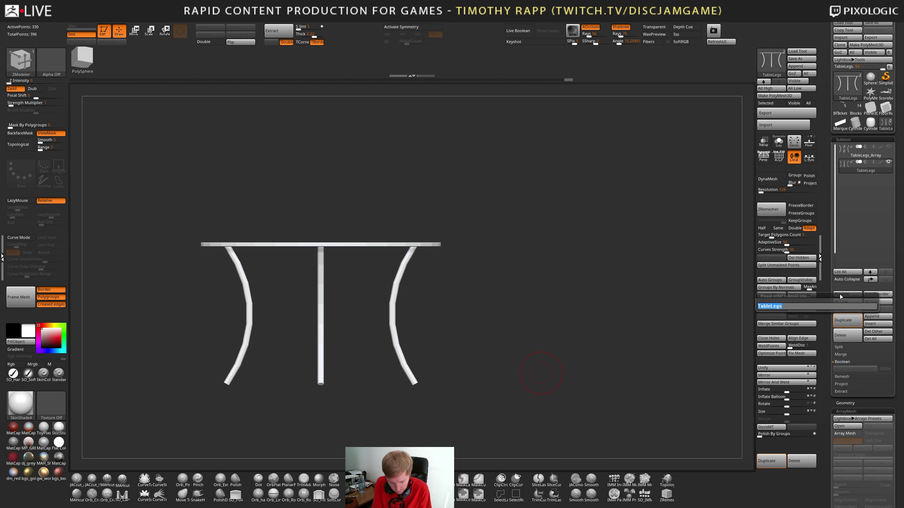
{"action": "type", "text": "Table"}
{"action": "key", "text": "Return"}
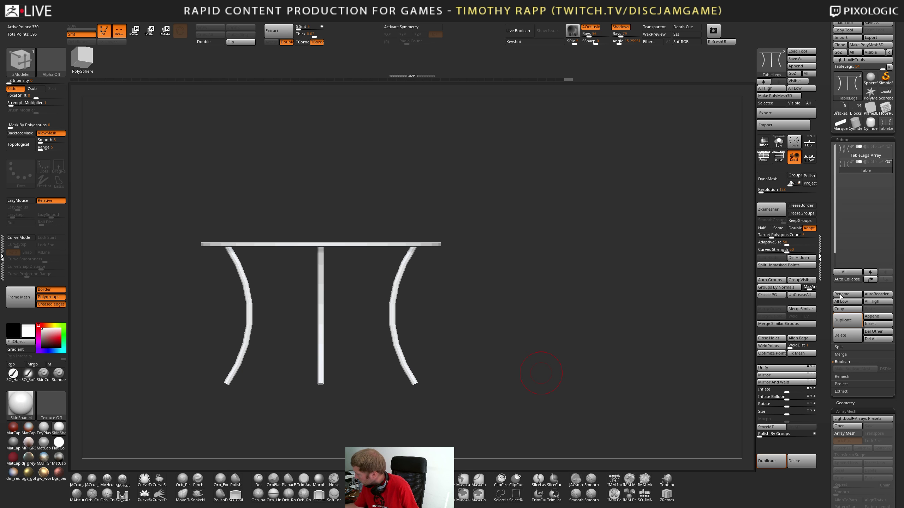
Switch to the arena scene tool with Scoreboard1 active and append the Table mesh to it as a new subtool
{"action": "left_click", "coordinate": [887, 93]}
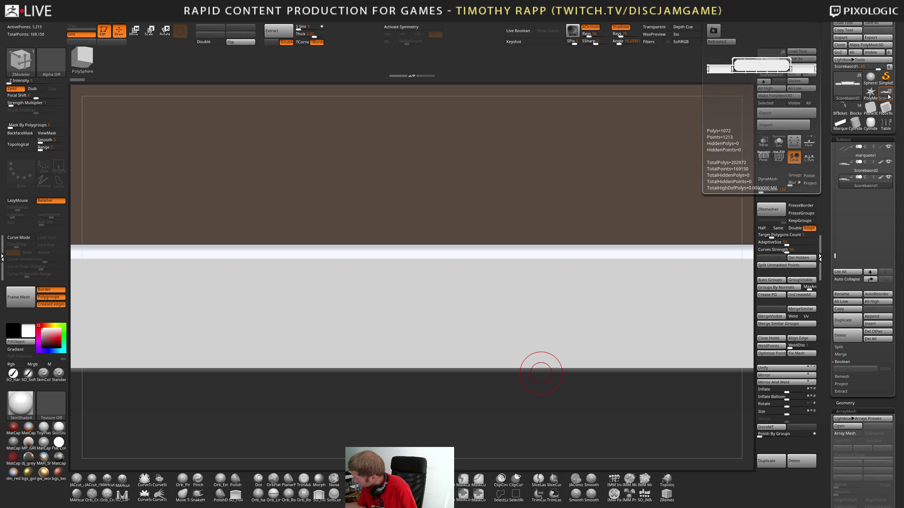
{"action": "left_click", "coordinate": [878, 316]}
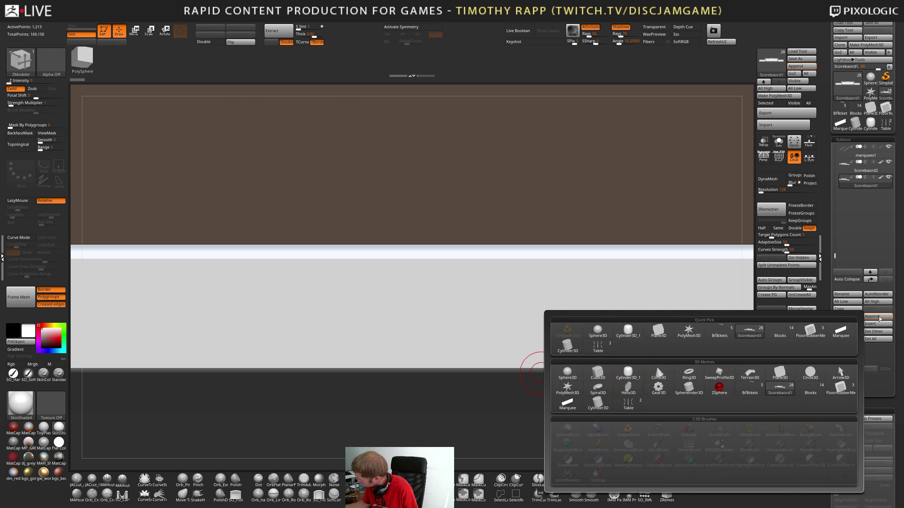
{"action": "left_click", "coordinate": [597, 346]}
{"action": "mouse_move", "coordinate": [535, 347]}
{"action": "right_mouse_down"}
{"action": "mouse_move", "coordinate": [578, 352]}
{"action": "mouse_move", "coordinate": [527, 354]}
{"action": "right_mouse_up"}
{"action": "right_click_drag", "start_coordinate": [527, 354], "coordinate": [488, 351]}
{"action": "key", "text": "w"}
{"action": "right_click_drag", "start_coordinate": [488, 351], "coordinate": [478, 339]}
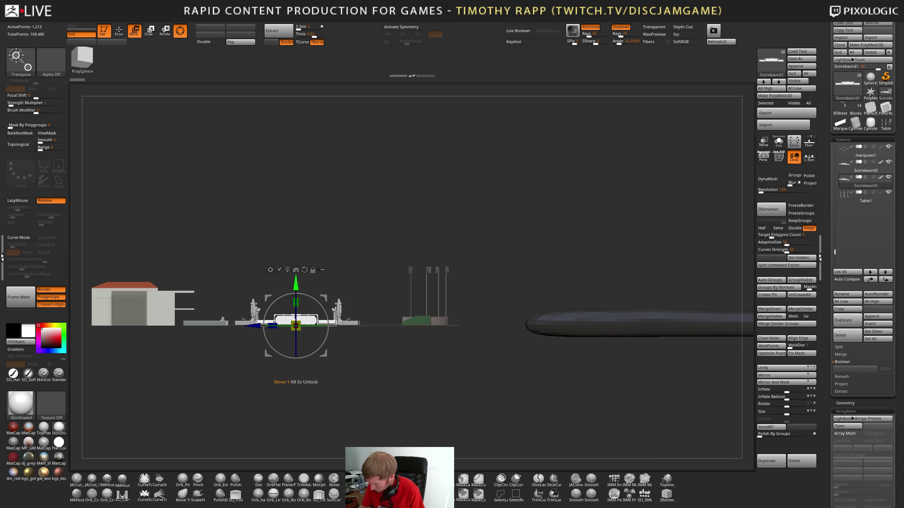
Make the appended Table1 subtool active, raise it above the ground and move it sideways to the clubhouse
{"action": "left_click_drag", "start_coordinate": [296, 284], "coordinate": [296, 250]}
{"action": "key", "text": "ctrl+z"}
{"action": "left_click", "coordinate": [845, 197]}
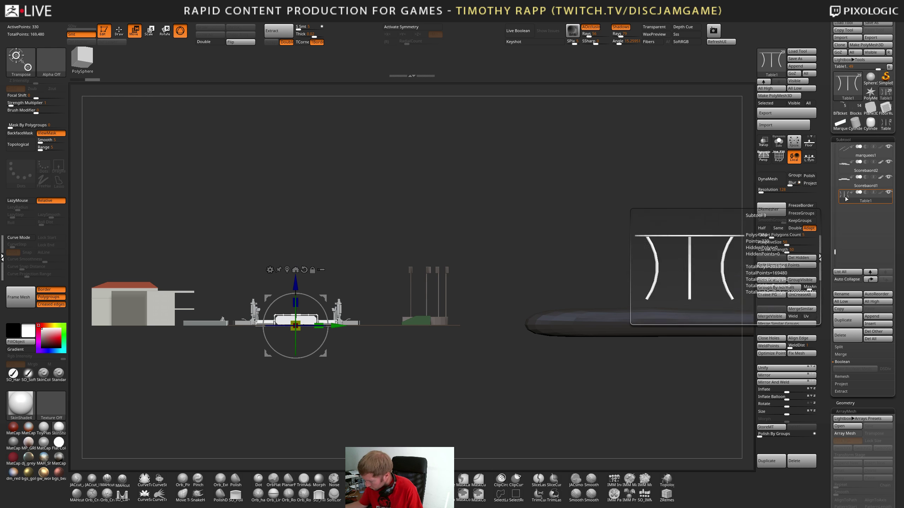
{"action": "left_click_drag", "start_coordinate": [295, 284], "coordinate": [296, 251]}
{"action": "right_click_drag", "start_coordinate": [387, 268], "coordinate": [508, 343], "text": "alt"}
{"action": "key", "text": "f"}
{"action": "key", "text": "f"}
{"action": "left_click_drag", "start_coordinate": [338, 302], "coordinate": [280, 301]}
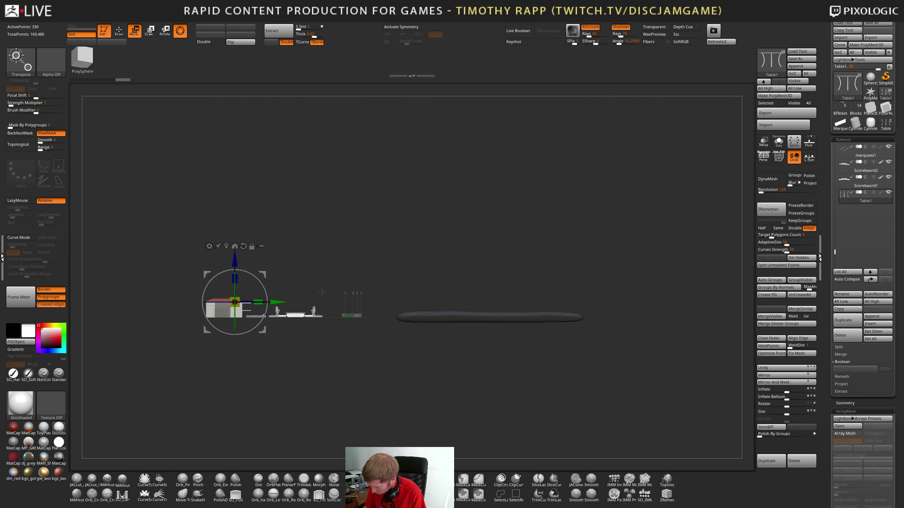
Adjust the table's scale and position it on the clubhouse's open terrace floor
{"action": "right_click_drag", "start_coordinate": [386, 351], "coordinate": [336, 342], "text": "ctrl"}
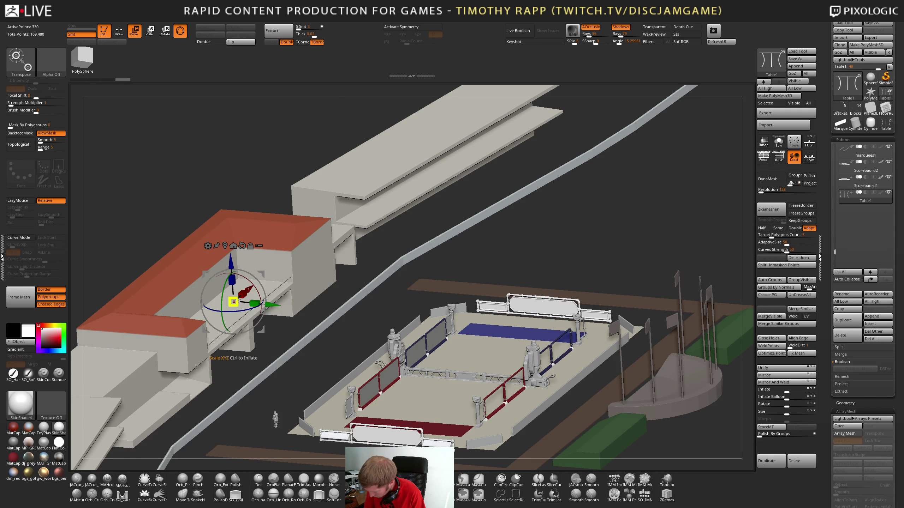
{"action": "left_click_drag", "start_coordinate": [234, 302], "coordinate": [240, 304]}
{"action": "right_click_drag", "start_coordinate": [373, 391], "coordinate": [350, 306], "text": "ctrl"}
{"action": "left_click_drag", "start_coordinate": [217, 256], "coordinate": [234, 383]}
{"action": "left_click_drag", "start_coordinate": [191, 343], "coordinate": [190, 339]}
{"action": "right_click_drag", "start_coordinate": [463, 326], "coordinate": [489, 370], "text": "shift"}
Duplicate the table across the clubhouse terrace until 17 tables stand in three staggered rows
{"action": "left_click_drag", "start_coordinate": [323, 381], "coordinate": [294, 370]}
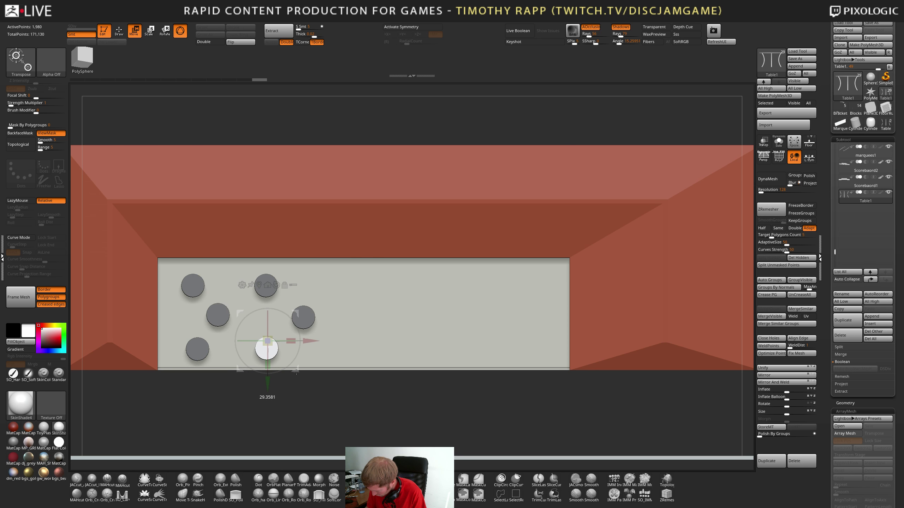
{"action": "left_click_drag", "start_coordinate": [306, 340], "coordinate": [479, 336], "text": "ctrl"}
{"action": "left_click_drag", "start_coordinate": [483, 312], "coordinate": [410, 336], "text": "ctrl"}
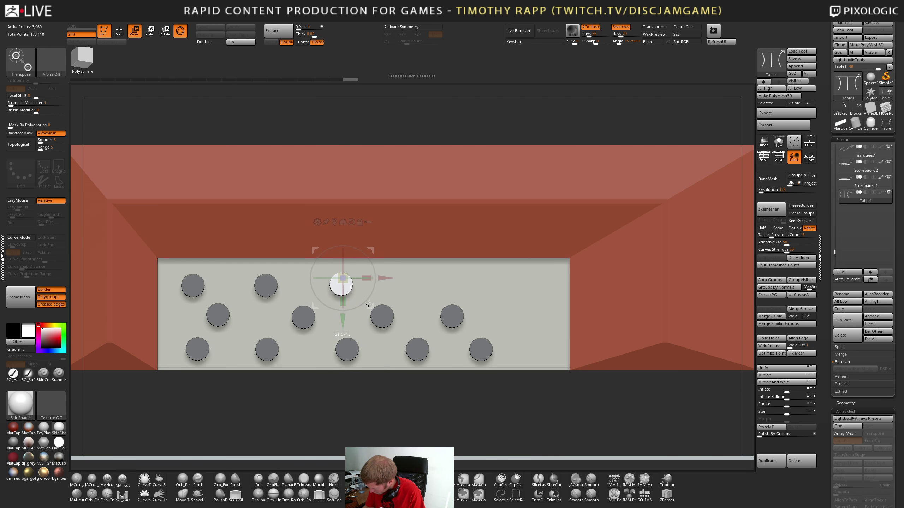
{"action": "left_click_drag", "start_coordinate": [393, 285], "coordinate": [554, 339], "text": "ctrl"}
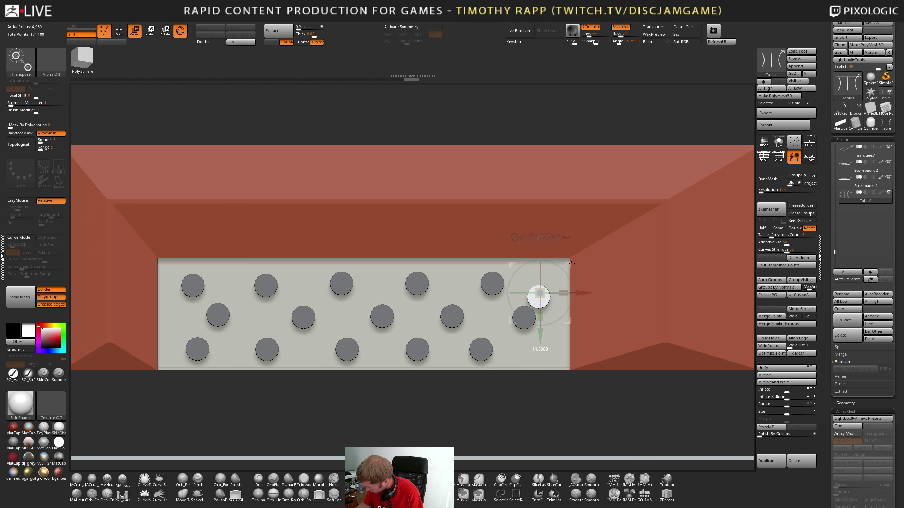
{"action": "left_click_drag", "start_coordinate": [576, 253], "coordinate": [576, 256], "text": "ctrl"}
{"action": "mouse_move", "coordinate": [577, 314]}
{"action": "left_mouse_down", "text": "ctrl"}
{"action": "mouse_move", "coordinate": [570, 370]}
{"action": "mouse_move", "coordinate": [579, 374]}
{"action": "mouse_move", "coordinate": [548, 350]}
{"action": "left_mouse_up", "text": "ctrl"}
Examine the furnished terrace from the arena side, with the Clubhouse subtool active and its wireframe briefly shown
{"action": "key", "text": "q"}
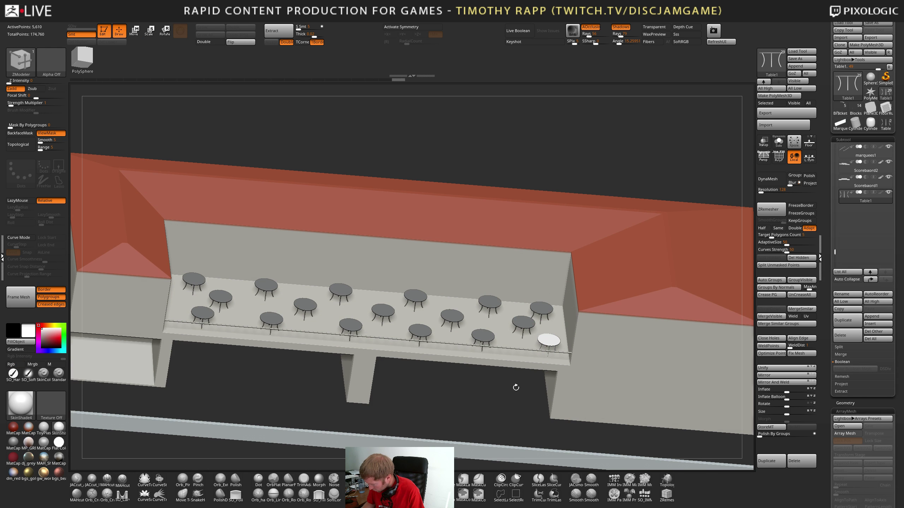
{"action": "mouse_move", "coordinate": [514, 387]}
{"action": "left_mouse_down", "text": "shift"}
{"action": "mouse_move", "coordinate": [555, 383]}
{"action": "mouse_move", "coordinate": [708, 463]}
{"action": "left_mouse_up", "text": "shift"}
{"action": "mouse_move", "coordinate": [554, 384]}
{"action": "left_mouse_down", "text": "ctrl"}
{"action": "mouse_move", "coordinate": [616, 382]}
{"action": "mouse_move", "coordinate": [544, 381]}
{"action": "mouse_move", "coordinate": [597, 397]}
{"action": "mouse_move", "coordinate": [561, 382]}
{"action": "mouse_move", "coordinate": [598, 376]}
{"action": "mouse_move", "coordinate": [582, 353]}
{"action": "mouse_move", "coordinate": [599, 368]}
{"action": "left_mouse_up", "text": "ctrl"}
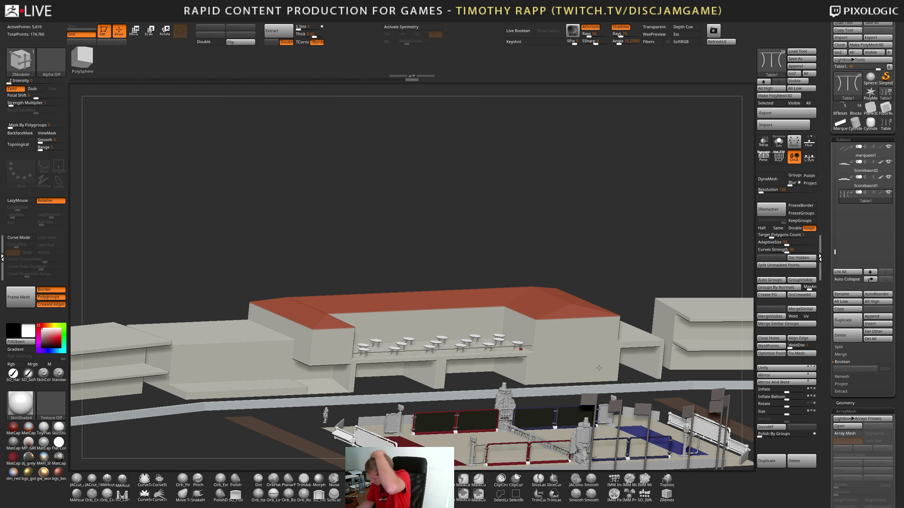
{"action": "left_click_drag", "start_coordinate": [453, 376], "coordinate": [498, 354], "text": "alt"}
{"action": "left_click", "coordinate": [457, 374], "text": "alt"}
{"action": "key", "text": "shift+f"}
{"action": "key", "text": "shift+f"}
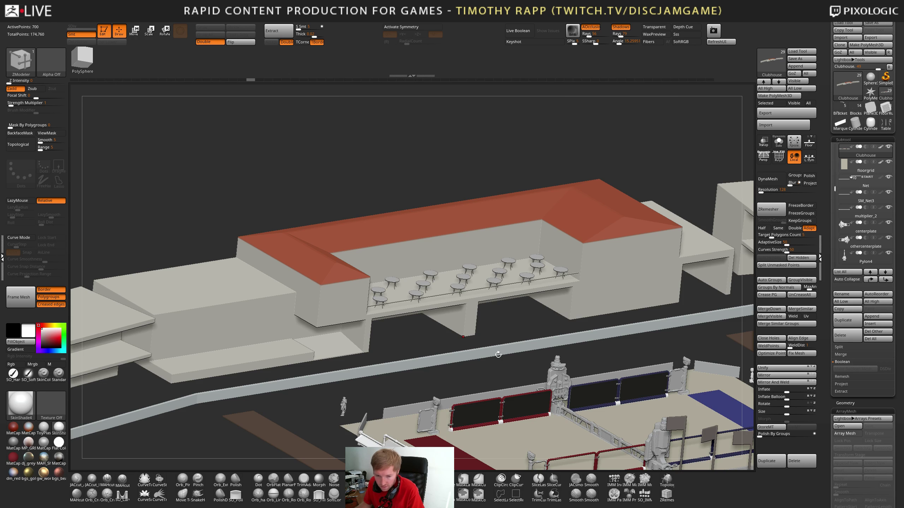
Examine the clubhouse's side wing, adjoining stands and terrace from several angles, checking its polygon layout
{"action": "right_click_drag", "start_coordinate": [512, 305], "coordinate": [555, 257]}
{"action": "right_click_drag", "start_coordinate": [533, 352], "coordinate": [477, 416], "text": "ctrl"}
{"action": "right_click_drag", "start_coordinate": [494, 371], "coordinate": [446, 397]}
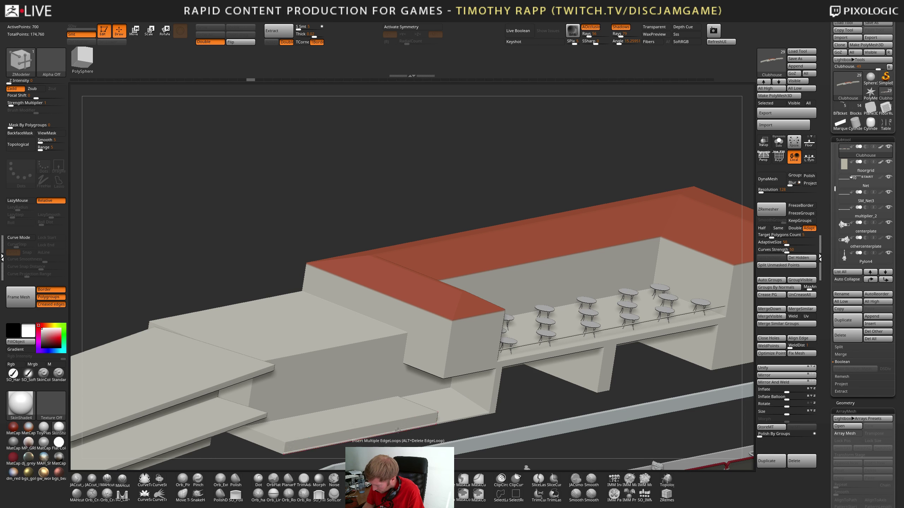
{"action": "right_click_drag", "start_coordinate": [397, 430], "coordinate": [431, 396]}
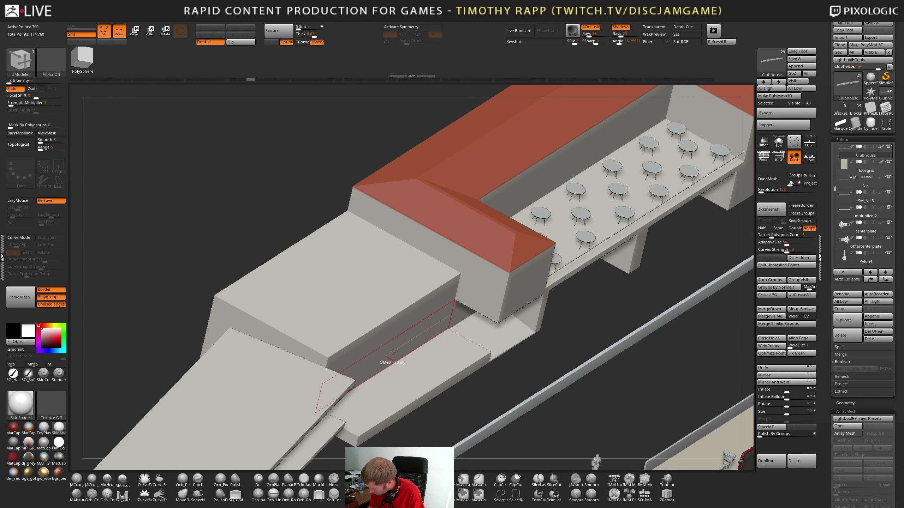
{"action": "key", "text": "shift+f"}
{"action": "right_click_drag", "start_coordinate": [378, 360], "coordinate": [377, 342]}
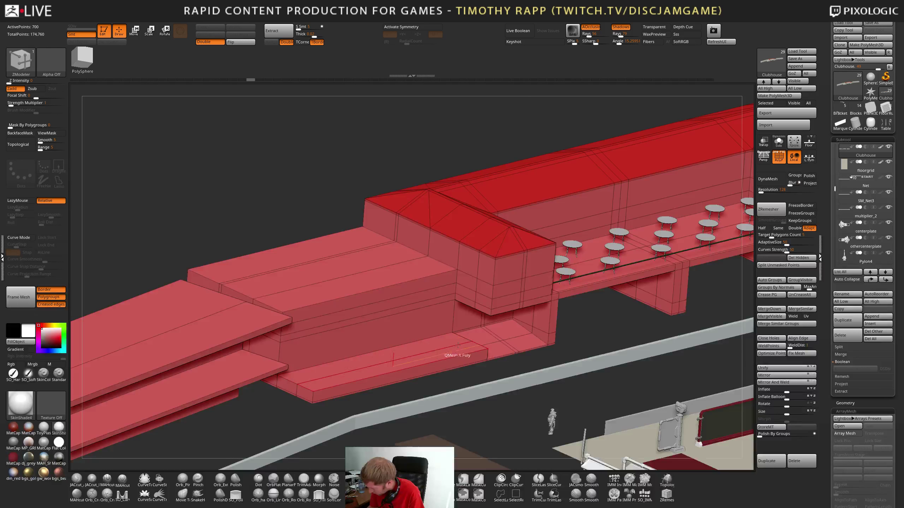
{"action": "key", "text": "shift+f"}
{"action": "right_click_drag", "start_coordinate": [458, 346], "coordinate": [391, 366], "text": "shift"}
{"action": "right_click_drag", "start_coordinate": [486, 350], "coordinate": [258, 426], "text": "alt"}
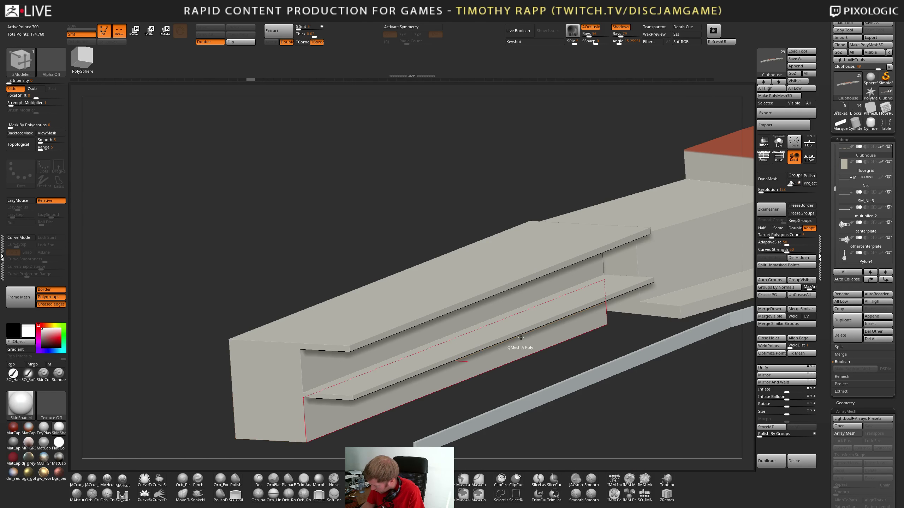
{"action": "right_click_drag", "start_coordinate": [521, 337], "coordinate": [223, 429], "text": "alt"}
{"action": "right_click_drag", "start_coordinate": [473, 342], "coordinate": [476, 370]}
{"action": "right_click_drag", "start_coordinate": [640, 258], "coordinate": [387, 362], "text": "alt"}
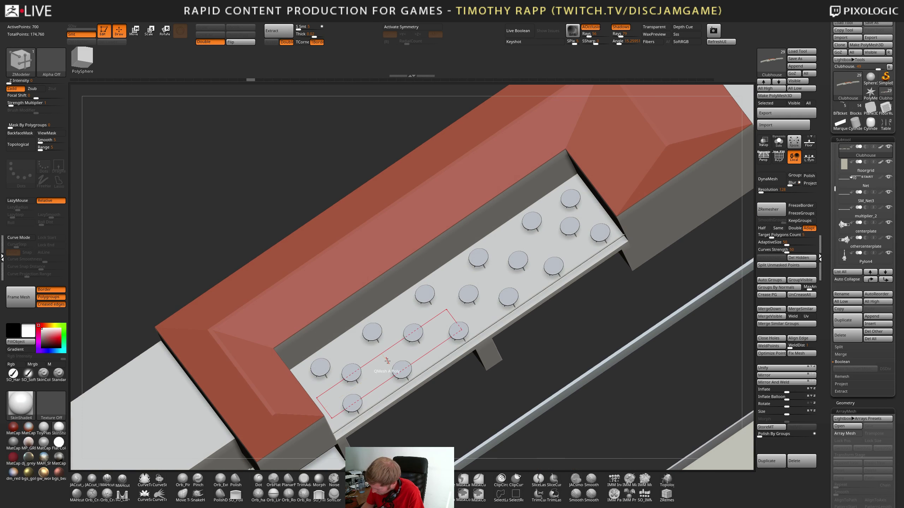
Make the tables subtool active and isolate only the first table of the middle row
{"action": "left_click", "coordinate": [359, 377], "text": "alt"}
{"action": "key", "text": "shift+f"}
{"action": "key", "text": "shift+f"}
{"action": "right_click_drag", "start_coordinate": [356, 370], "coordinate": [363, 401]}
{"action": "mouse_move", "coordinate": [357, 430]}
{"action": "left_mouse_down", "text": "ctrl+shift"}
{"action": "mouse_move", "coordinate": [356, 378]}
{"action": "mouse_move", "coordinate": [356, 432]}
{"action": "mouse_move", "coordinate": [343, 361]}
{"action": "left_mouse_up", "text": "ctrl+shift"}
{"action": "left_click", "coordinate": [360, 421], "text": "ctrl+shift"}
{"action": "mouse_move", "coordinate": [360, 358]}
{"action": "right_mouse_down", "text": "ctrl"}
{"action": "mouse_move", "coordinate": [357, 419]}
{"action": "mouse_move", "coordinate": [392, 398]}
{"action": "mouse_move", "coordinate": [298, 397]}
{"action": "mouse_move", "coordinate": [427, 265]}
{"action": "right_mouse_up", "text": "ctrl"}
Mask all the tables except the isolated one, with the whole set shown again
{"action": "left_click", "coordinate": [444, 246], "text": "ctrl"}
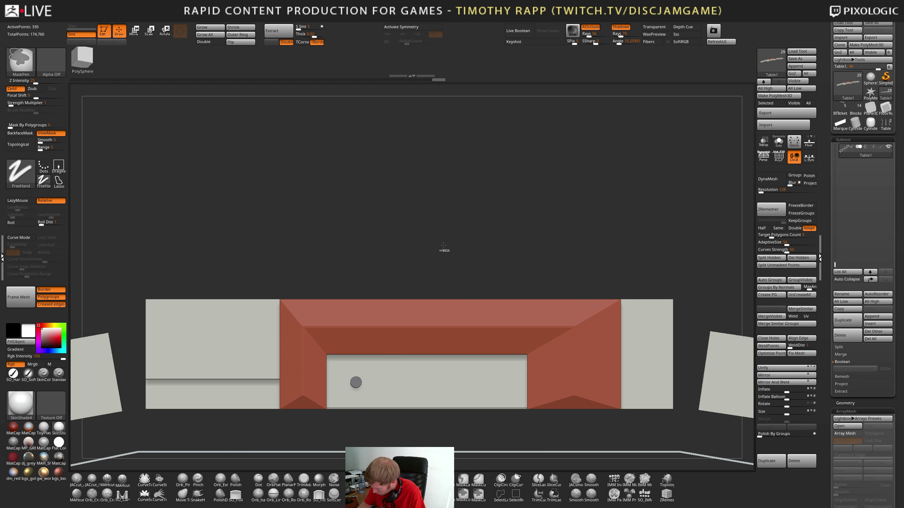
{"action": "left_click", "coordinate": [444, 245], "text": "ctrl"}
{"action": "key", "text": "ctrl+z"}
{"action": "key", "text": "ctrl+z"}
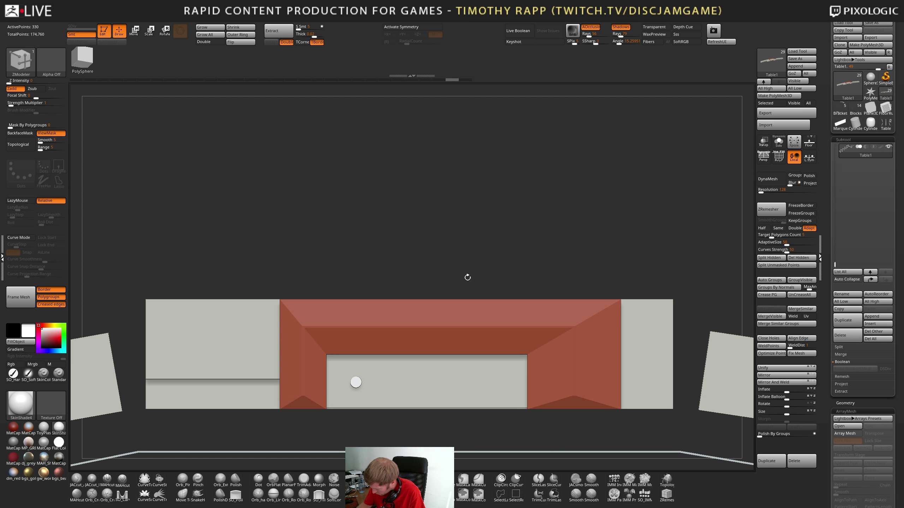
{"action": "left_click", "coordinate": [468, 280], "text": "ctrl"}
{"action": "left_click", "coordinate": [478, 274], "text": "ctrl+shift"}
{"action": "left_click", "coordinate": [480, 269], "text": "ctrl"}
{"action": "key", "text": "w"}
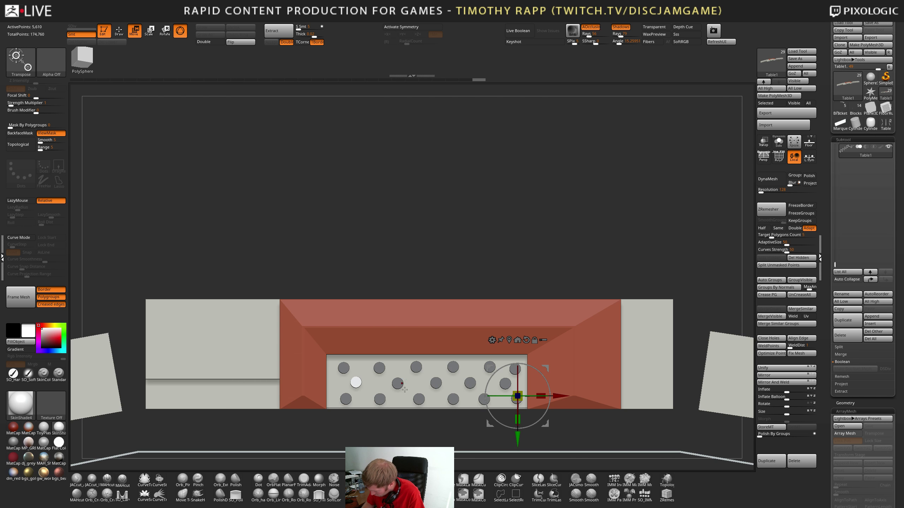
Centre the gizmo on the unmasked table and shift it about 8.6 units toward the middle of the terrace
{"action": "left_click", "coordinate": [356, 382]}
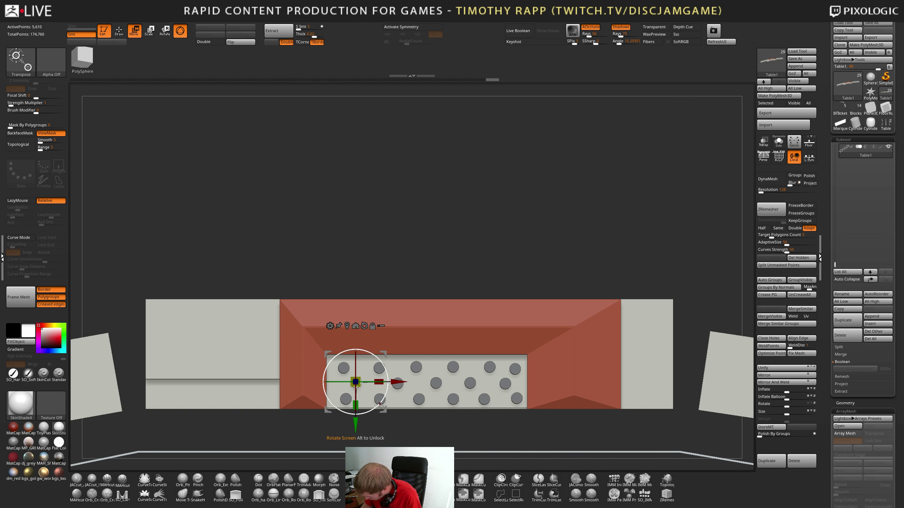
{"action": "left_click_drag", "start_coordinate": [381, 404], "coordinate": [391, 411]}
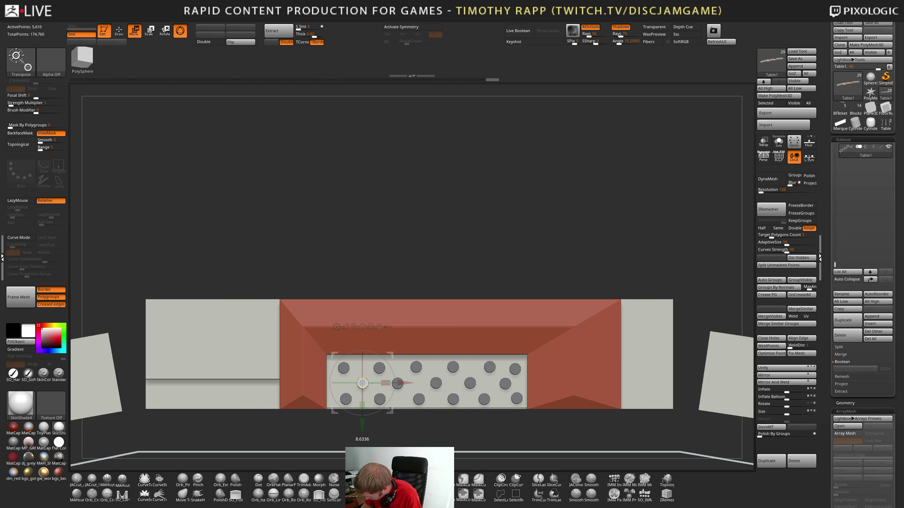
{"action": "key", "text": "q"}
{"action": "mouse_move", "coordinate": [505, 341]}
{"action": "right_mouse_down"}
{"action": "mouse_move", "coordinate": [527, 315]}
{"action": "mouse_move", "coordinate": [540, 315]}
{"action": "mouse_move", "coordinate": [484, 420]}
{"action": "mouse_move", "coordinate": [473, 372]}
{"action": "mouse_move", "coordinate": [481, 409]}
{"action": "mouse_move", "coordinate": [399, 364]}
{"action": "mouse_move", "coordinate": [338, 466]}
{"action": "mouse_move", "coordinate": [373, 416]}
{"action": "mouse_move", "coordinate": [410, 313]}
{"action": "mouse_move", "coordinate": [423, 328]}
{"action": "mouse_move", "coordinate": [434, 400]}
{"action": "mouse_move", "coordinate": [458, 381]}
{"action": "mouse_move", "coordinate": [452, 413]}
{"action": "mouse_move", "coordinate": [438, 385]}
{"action": "right_mouse_up"}
{"action": "key", "text": "ctrl+h"}
Make the Bodyref1 character reference the active subtool and centre the transform gizmo on it
{"action": "left_click", "coordinate": [341, 399], "text": "alt"}
{"action": "key", "text": "w"}
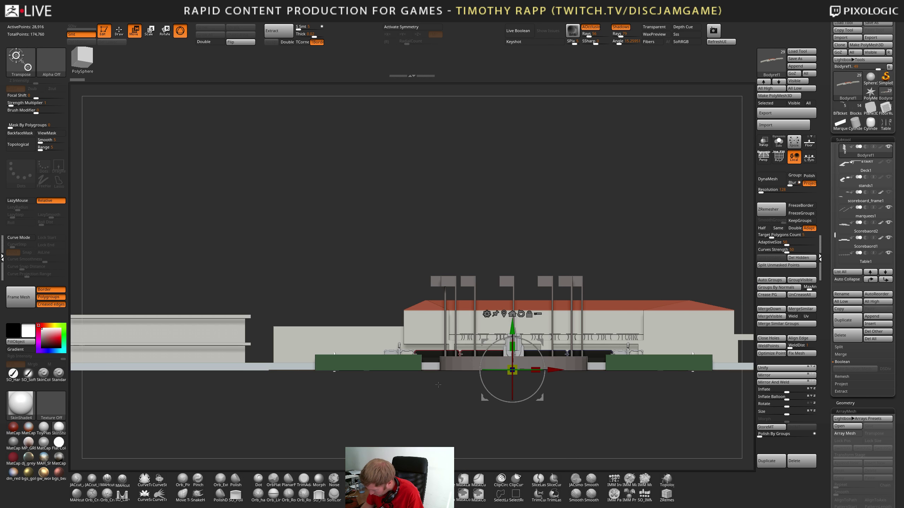
{"action": "left_click", "coordinate": [504, 313]}
{"action": "right_click_drag", "start_coordinate": [405, 299], "coordinate": [389, 349]}
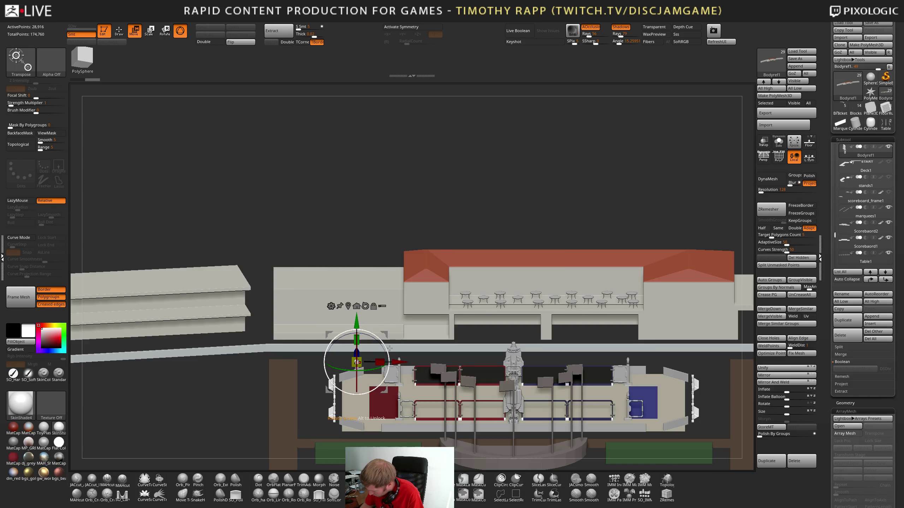
Move the character reference up onto the clubhouse terrace and stand it among the tables for a scale comparison
{"action": "left_click_drag", "start_coordinate": [509, 275], "coordinate": [428, 261]}
{"action": "right_click_drag", "start_coordinate": [519, 299], "coordinate": [452, 335]}
{"action": "left_click_drag", "start_coordinate": [410, 277], "coordinate": [429, 261]}
{"action": "right_click_drag", "start_coordinate": [458, 302], "coordinate": [450, 336], "text": "shift"}
{"action": "left_click_drag", "start_coordinate": [420, 236], "coordinate": [421, 233]}
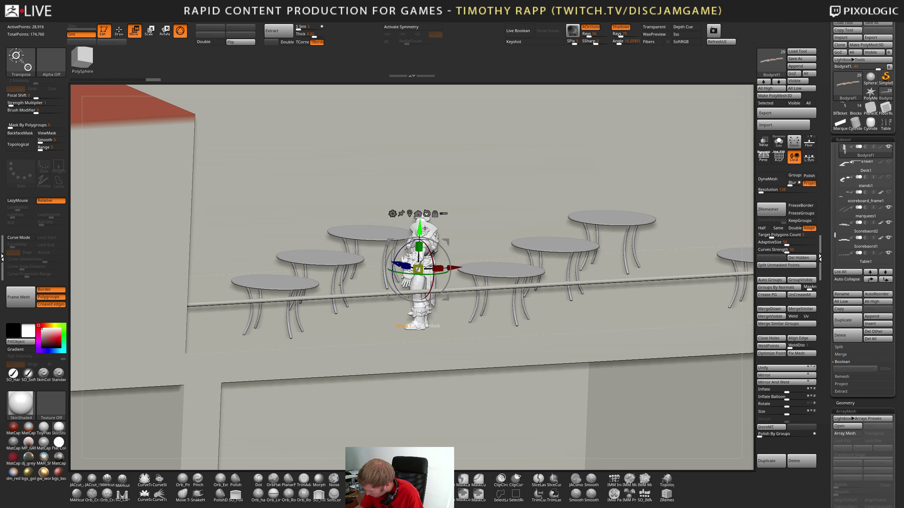
{"action": "mouse_move", "coordinate": [589, 315]}
{"action": "left_mouse_down"}
{"action": "mouse_move", "coordinate": [500, 309]}
{"action": "mouse_move", "coordinate": [520, 304]}
{"action": "mouse_move", "coordinate": [506, 380]}
{"action": "left_mouse_up"}
{"action": "key", "text": "q"}
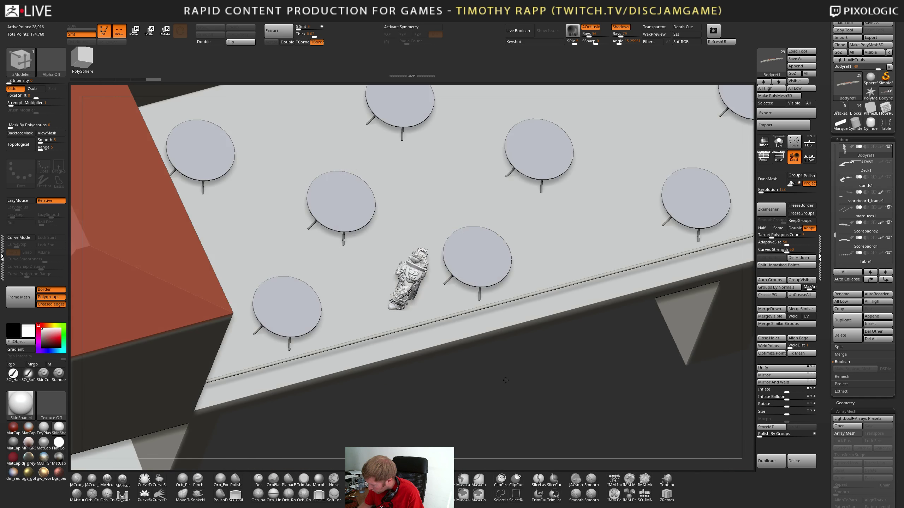
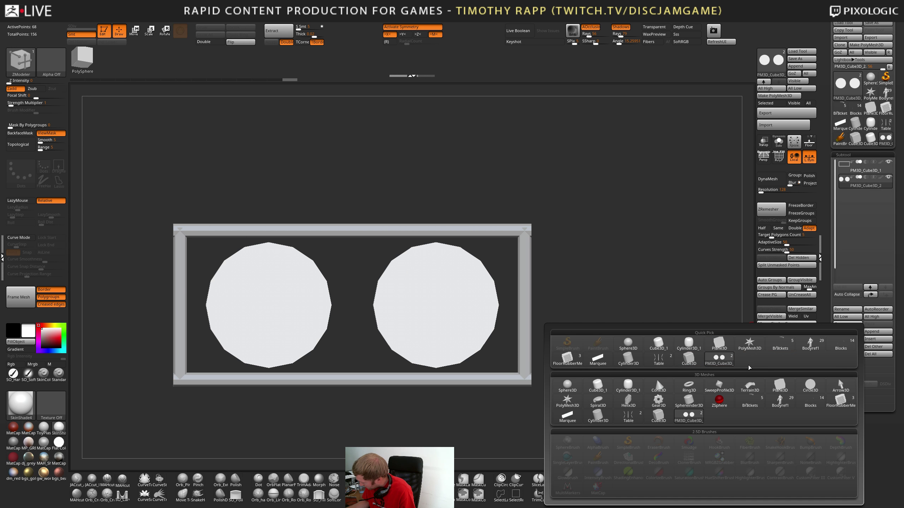
{"action": "left_click", "coordinate": [628, 357]}
{"action": "key", "text": "w"}
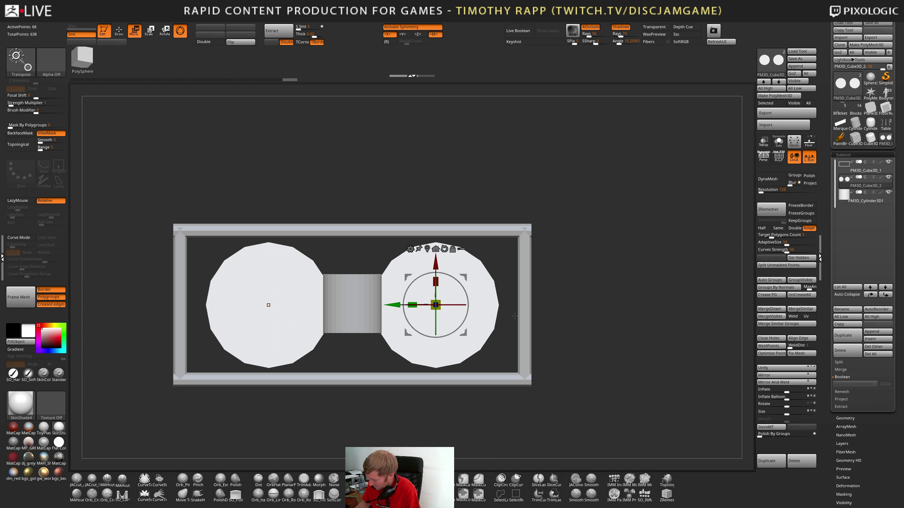
{"action": "left_click_drag", "start_coordinate": [534, 313], "coordinate": [526, 339]}
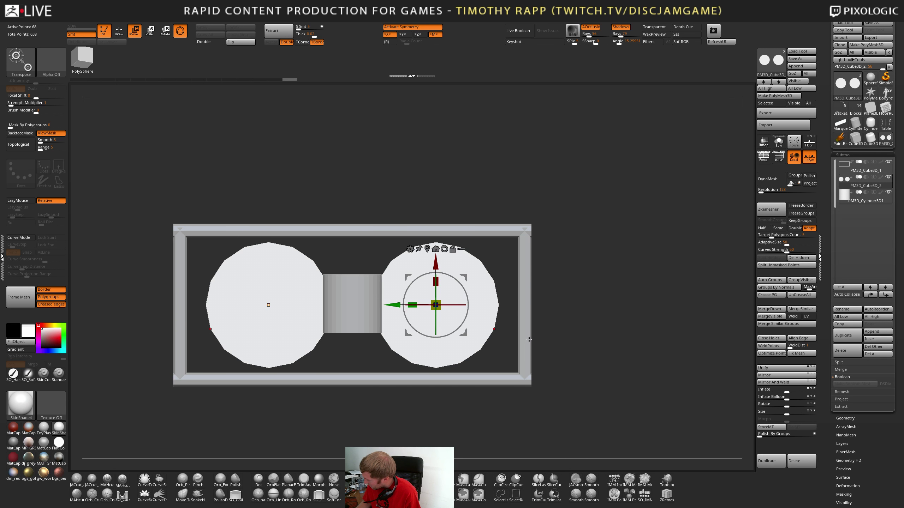
{"action": "key", "text": "Down"}
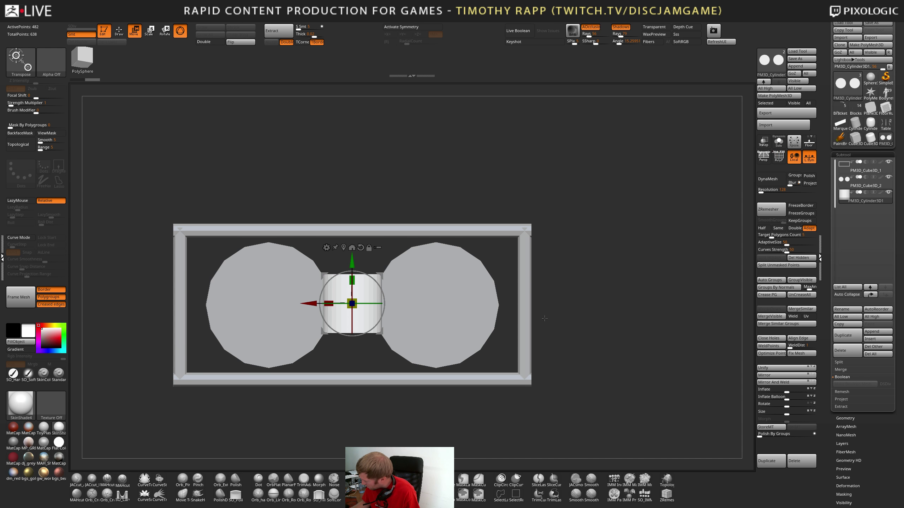
{"action": "left_click", "coordinate": [844, 348]}
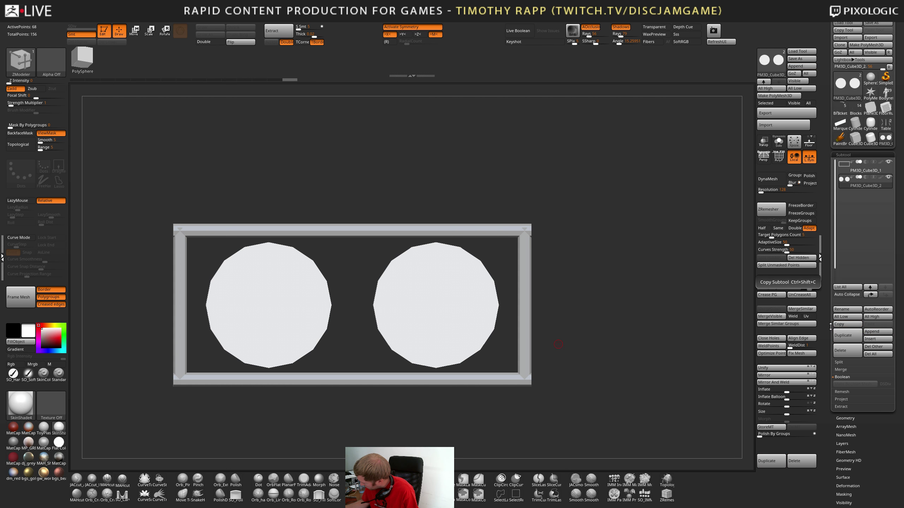
Duplicate the two-disc subtool and turn the copy into a pair of thick cylinders with the Cylinder 3D transform type
{"action": "left_click", "coordinate": [847, 336]}
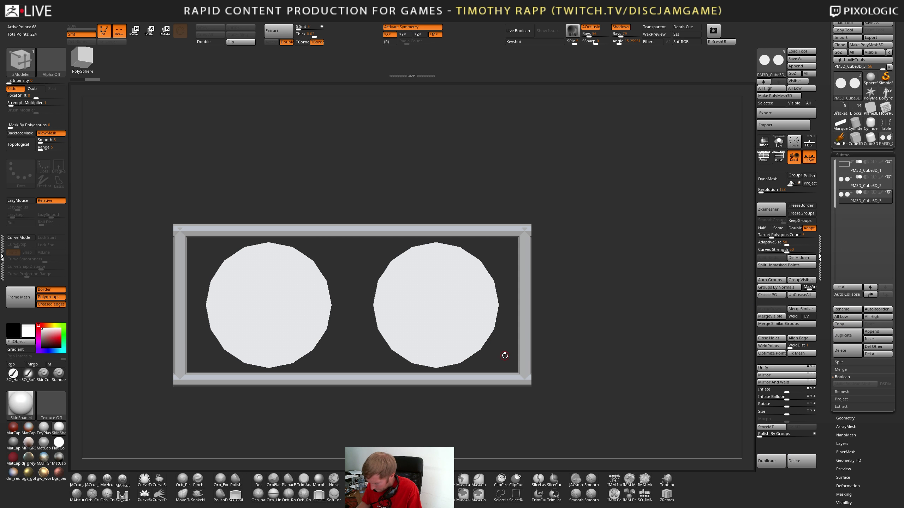
{"action": "key", "text": "w"}
{"action": "left_click", "coordinate": [411, 249]}
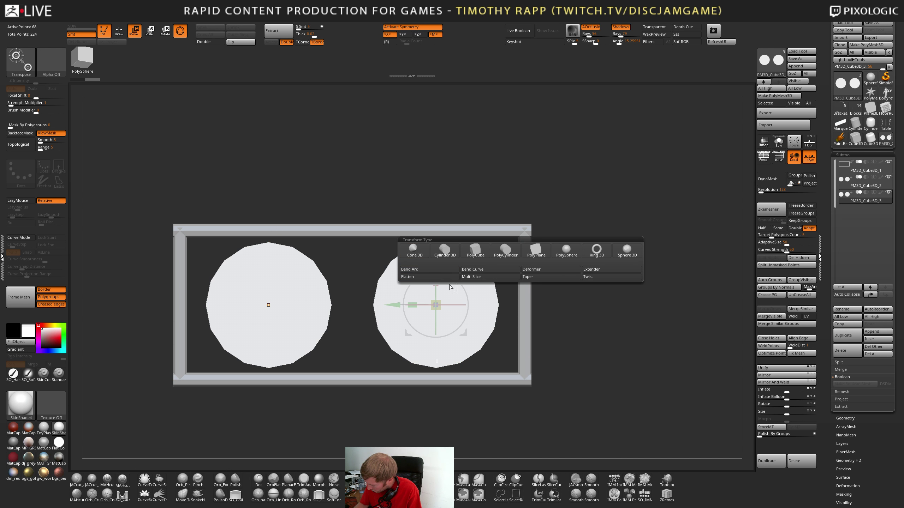
{"action": "left_click", "coordinate": [451, 250]}
{"action": "left_click_drag", "start_coordinate": [535, 299], "coordinate": [533, 321]}
{"action": "key", "text": "e"}
{"action": "left_click_drag", "start_coordinate": [455, 293], "coordinate": [456, 356]}
{"action": "mouse_move", "coordinate": [531, 322]}
{"action": "left_mouse_down"}
{"action": "mouse_move", "coordinate": [550, 304]}
{"action": "mouse_move", "coordinate": [527, 308]}
{"action": "left_mouse_up"}
{"action": "key", "text": "ctrl+z"}
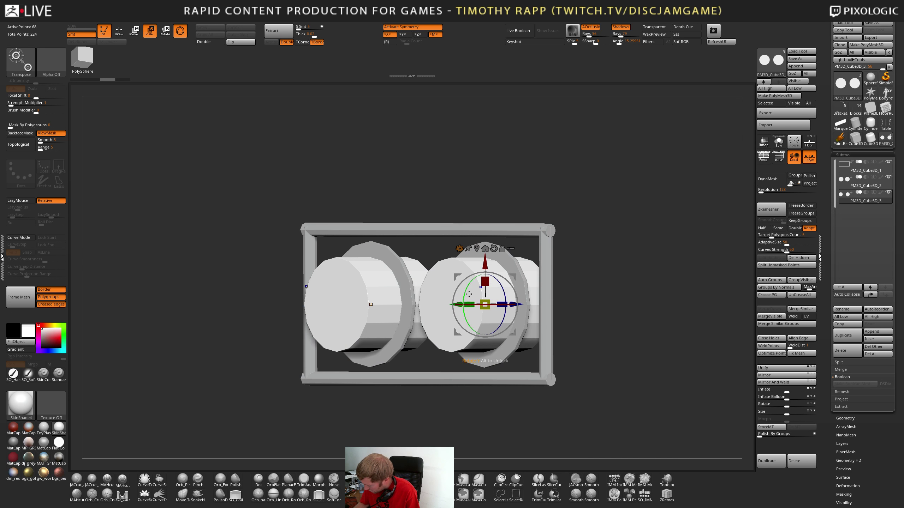
Rotate the duplicated cylinders 90 degrees so they stand upright, and shrink them uniformly to about a third of their size
{"action": "left_click_drag", "start_coordinate": [466, 293], "coordinate": [477, 333]}
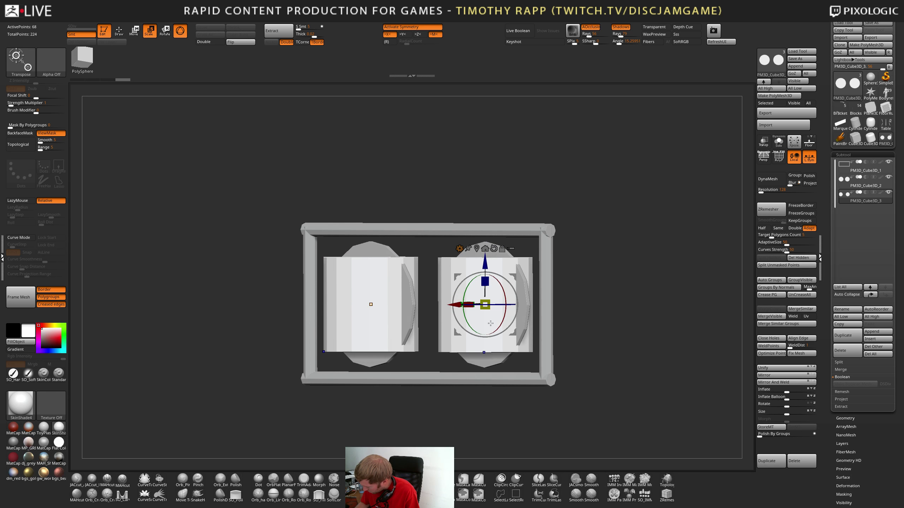
{"action": "right_click_drag", "start_coordinate": [490, 321], "coordinate": [495, 319], "text": "shift"}
{"action": "left_click_drag", "start_coordinate": [485, 305], "coordinate": [487, 302]}
{"action": "left_click_drag", "start_coordinate": [452, 330], "coordinate": [437, 340]}
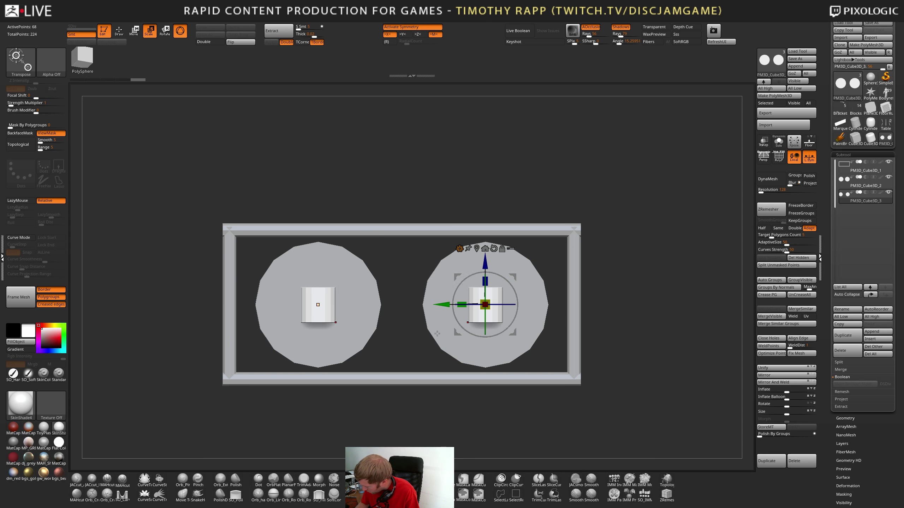
Scale the upright cylinders into thin vertical rods that run through the disc centres and span the frame's inner height
{"action": "left_click_drag", "start_coordinate": [485, 282], "coordinate": [488, 81]}
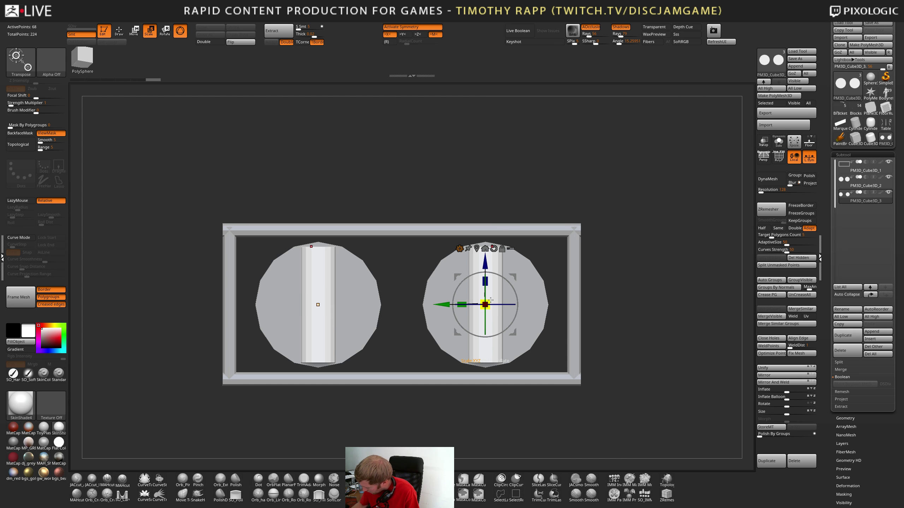
{"action": "left_click_drag", "start_coordinate": [485, 281], "coordinate": [486, 249]}
{"action": "left_click_drag", "start_coordinate": [489, 299], "coordinate": [417, 361]}
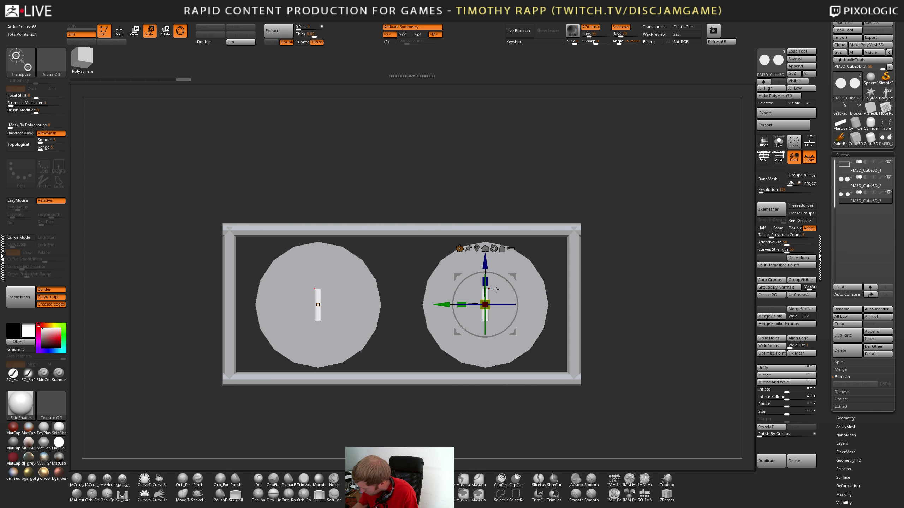
{"action": "left_click_drag", "start_coordinate": [485, 281], "coordinate": [485, 207]}
{"action": "left_click_drag", "start_coordinate": [473, 306], "coordinate": [473, 306]}
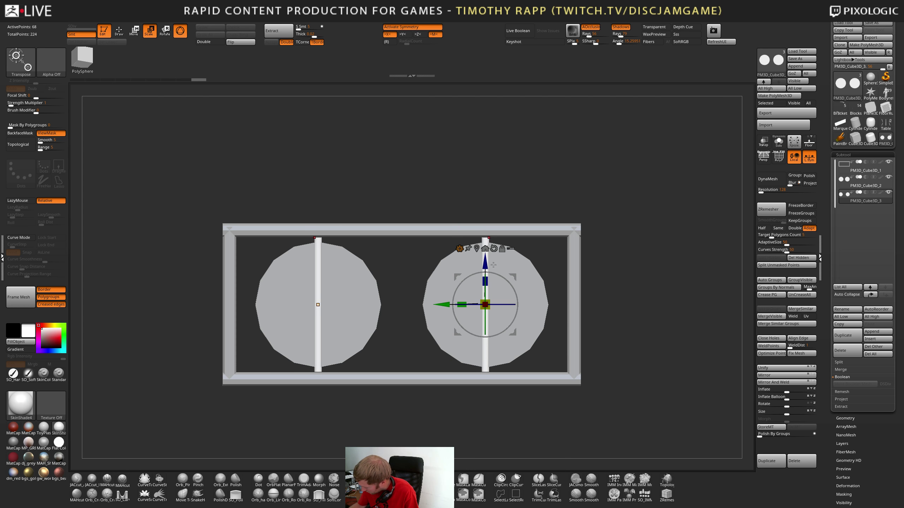
{"action": "left_click", "coordinate": [487, 297]}
Thin the rods further so they sit inside the discs' thickness, protruding only above and below to meet the frame
{"action": "left_click_drag", "start_coordinate": [604, 267], "coordinate": [536, 261]}
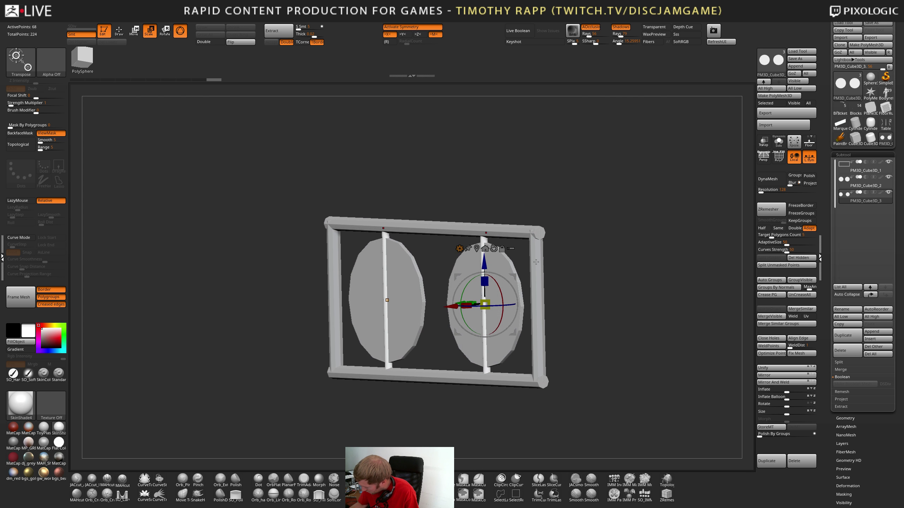
{"action": "left_click_drag", "start_coordinate": [583, 281], "coordinate": [611, 278]}
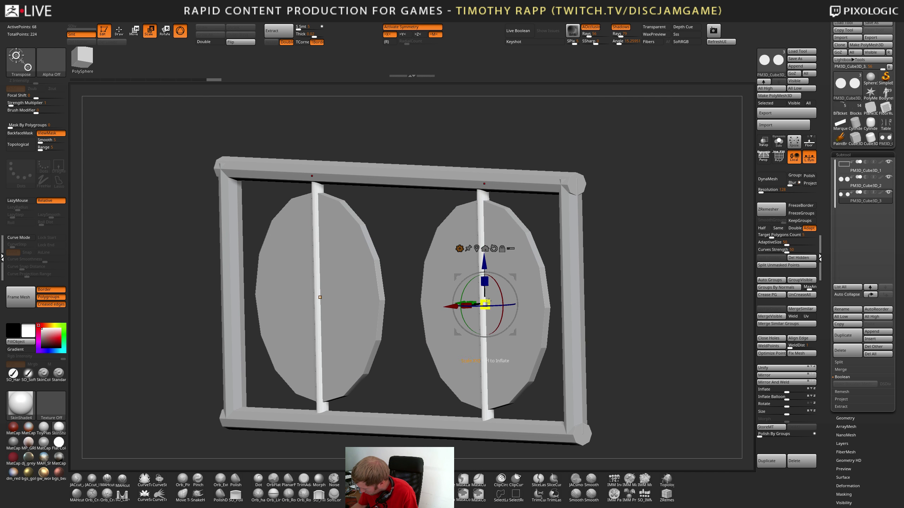
{"action": "left_click", "coordinate": [485, 305]}
{"action": "left_click_drag", "start_coordinate": [485, 304], "coordinate": [439, 368]}
{"action": "mouse_move", "coordinate": [484, 282]}
{"action": "left_mouse_down"}
{"action": "mouse_move", "coordinate": [499, 140]}
{"action": "mouse_move", "coordinate": [499, 172]}
{"action": "mouse_move", "coordinate": [500, 160]}
{"action": "mouse_move", "coordinate": [638, 225]}
{"action": "mouse_move", "coordinate": [646, 330]}
{"action": "mouse_move", "coordinate": [577, 336]}
{"action": "mouse_move", "coordinate": [574, 376]}
{"action": "left_mouse_up"}
{"action": "key", "text": "q"}
{"action": "left_click_drag", "start_coordinate": [574, 376], "coordinate": [557, 355], "text": "shift"}
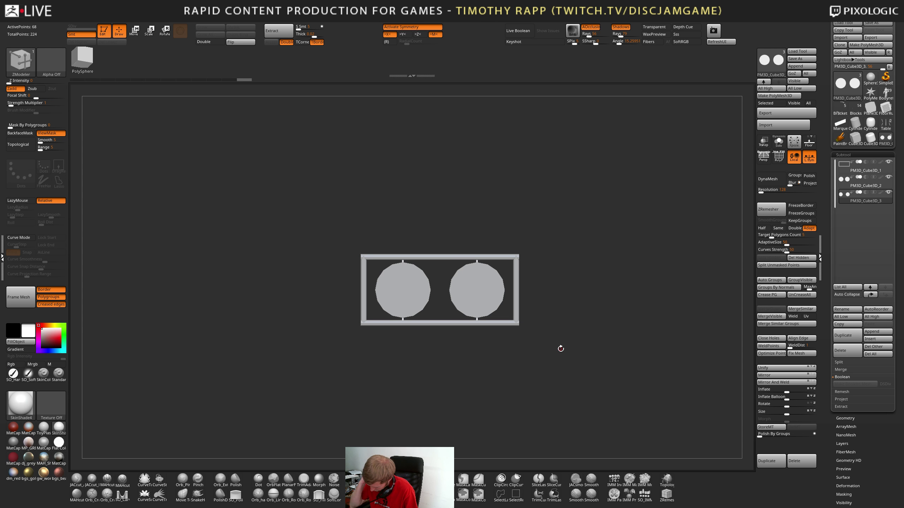
Cycle through the prop's subtools, examine the rods and frame from an angle, and make the disc pair active
{"action": "key", "text": "Up"}
{"action": "key", "text": "Up"}
{"action": "key", "text": "ctrl+shift+d"}
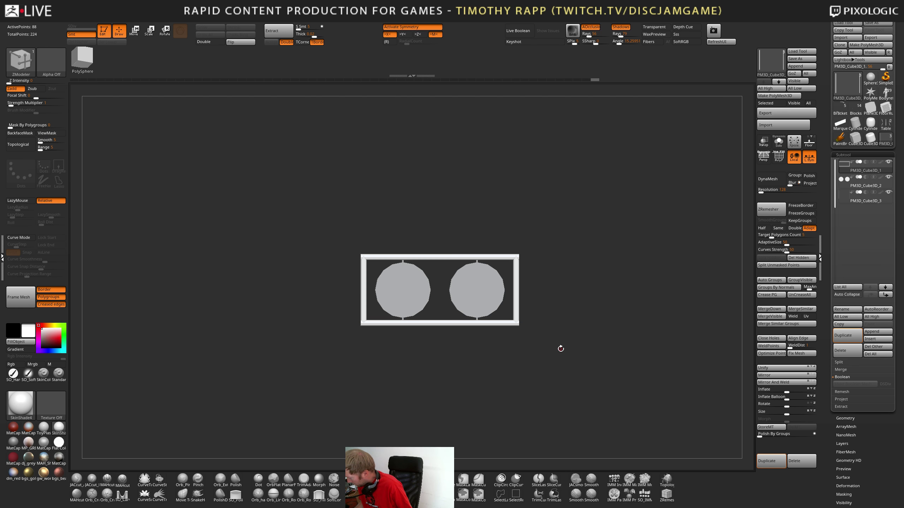
{"action": "key", "text": "Down"}
{"action": "key", "text": "Down"}
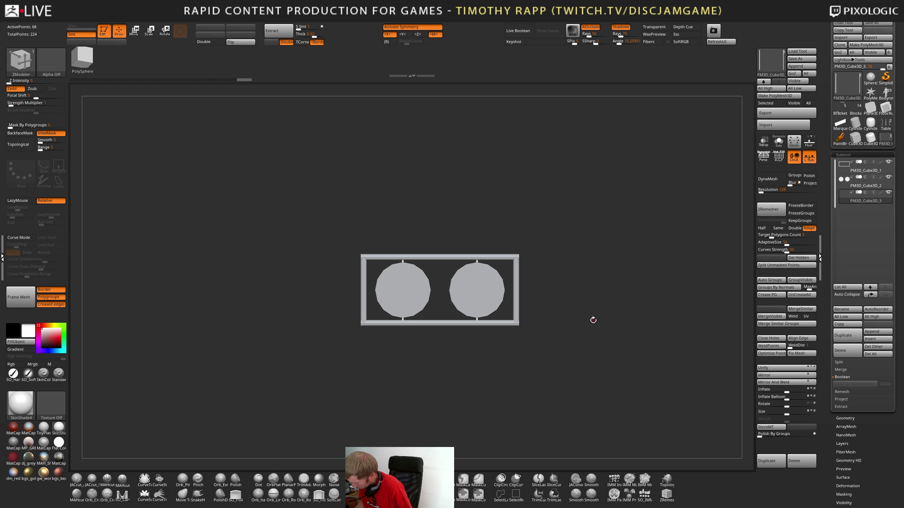
{"action": "left_click_drag", "start_coordinate": [592, 320], "coordinate": [534, 348]}
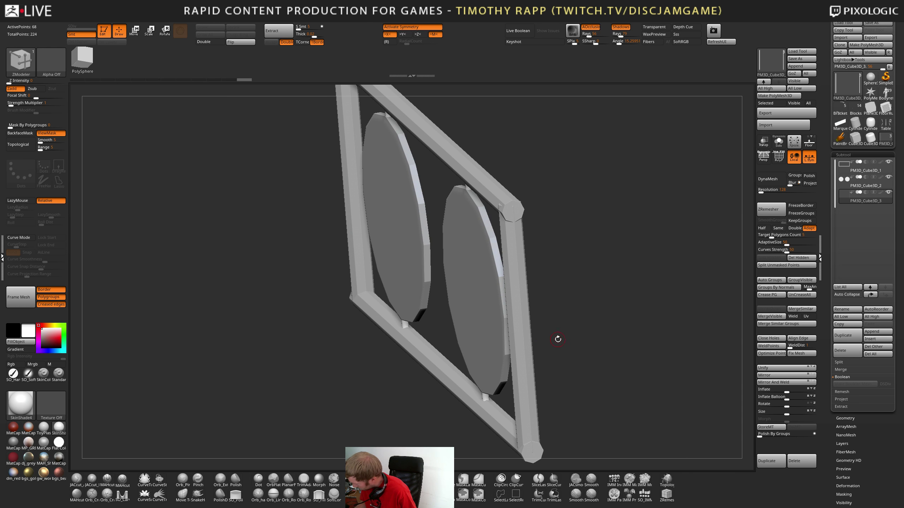
{"action": "key", "text": "Up"}
{"action": "left_click_drag", "start_coordinate": [592, 334], "coordinate": [599, 334]}
{"action": "key", "text": "w"}
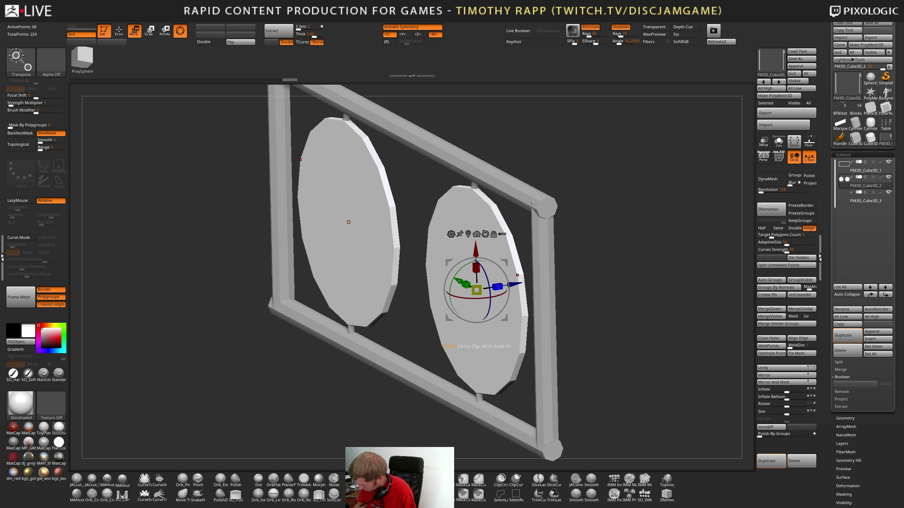
{"action": "left_click_drag", "start_coordinate": [619, 266], "coordinate": [585, 323], "text": "shift"}
{"action": "key", "text": "q"}
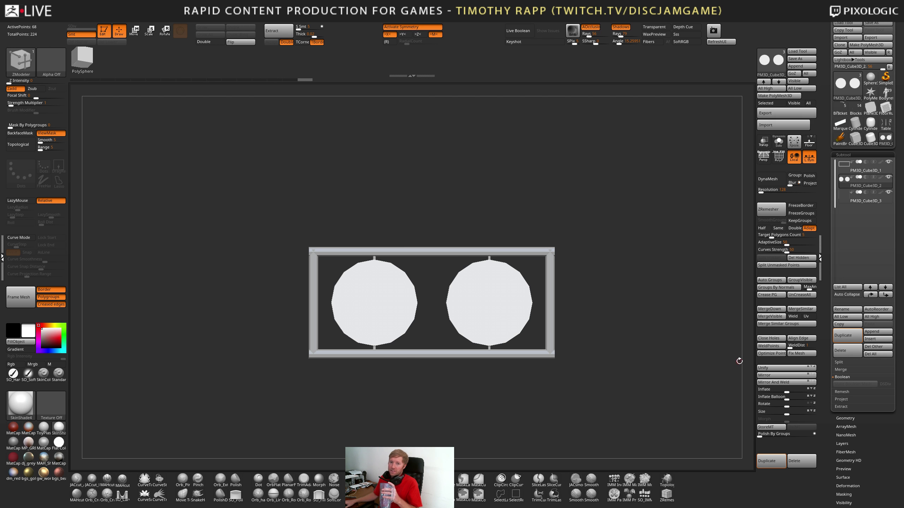
Examine the discs' topology from the front by showing the polyframe briefly
{"action": "mouse_move", "coordinate": [13, 474]}
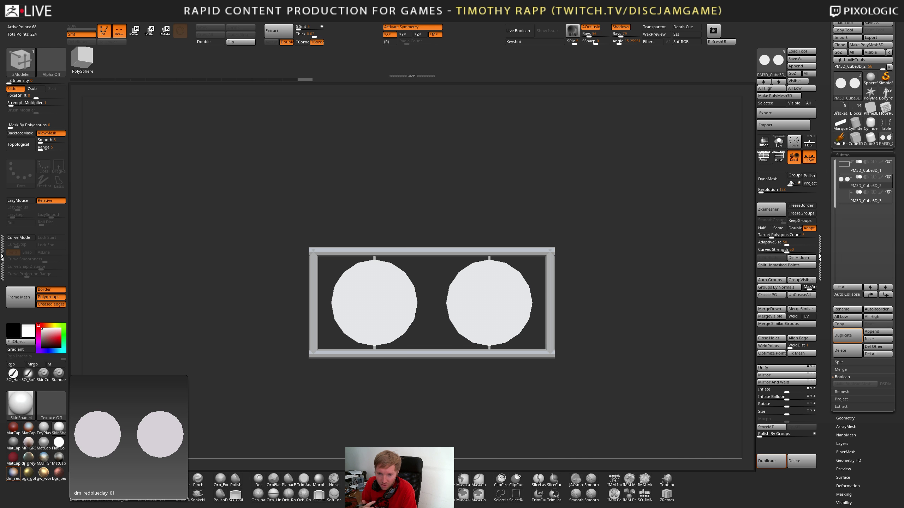
{"action": "key", "text": "ctrl+s"}
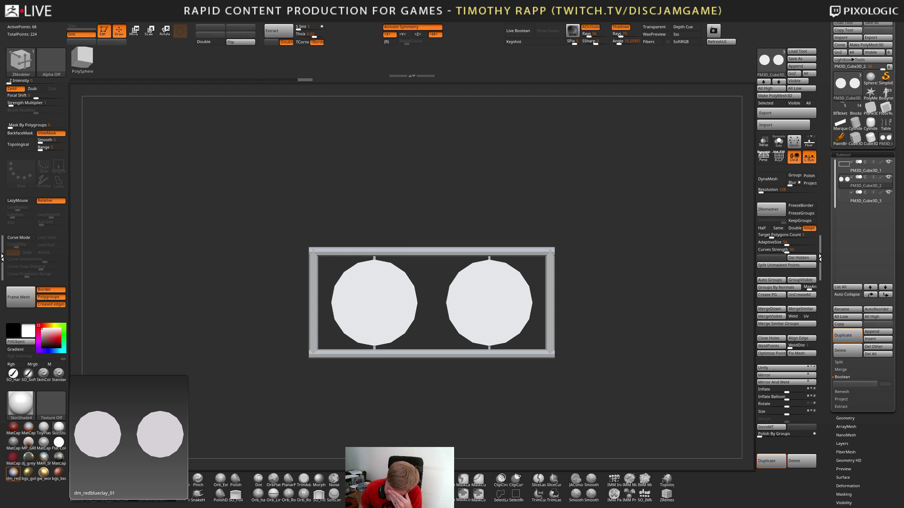
{"action": "mouse_move", "coordinate": [562, 347]}
{"action": "left_mouse_down"}
{"action": "mouse_move", "coordinate": [583, 355]}
{"action": "mouse_move", "coordinate": [575, 344]}
{"action": "mouse_move", "coordinate": [605, 343]}
{"action": "mouse_move", "coordinate": [567, 338]}
{"action": "left_mouse_up"}
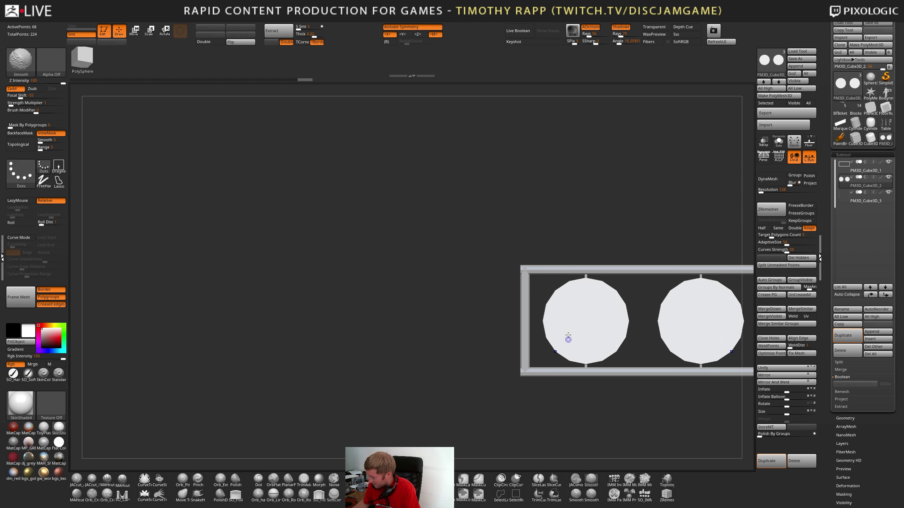
{"action": "left_click_drag", "start_coordinate": [647, 337], "coordinate": [532, 361], "text": "alt"}
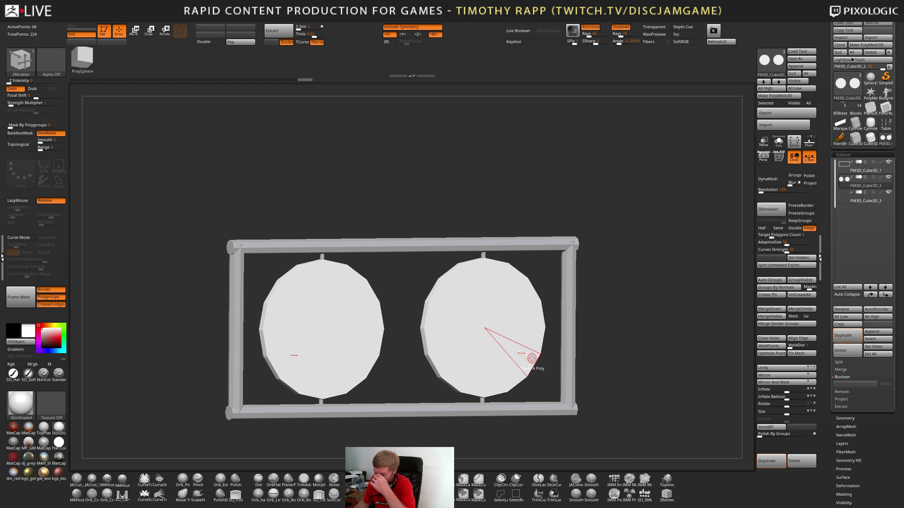
{"action": "mouse_move", "coordinate": [514, 357]}
{"action": "right_mouse_down"}
{"action": "mouse_move", "coordinate": [506, 363]}
{"action": "mouse_move", "coordinate": [517, 359]}
{"action": "right_mouse_up"}
{"action": "key", "text": "shift+f"}
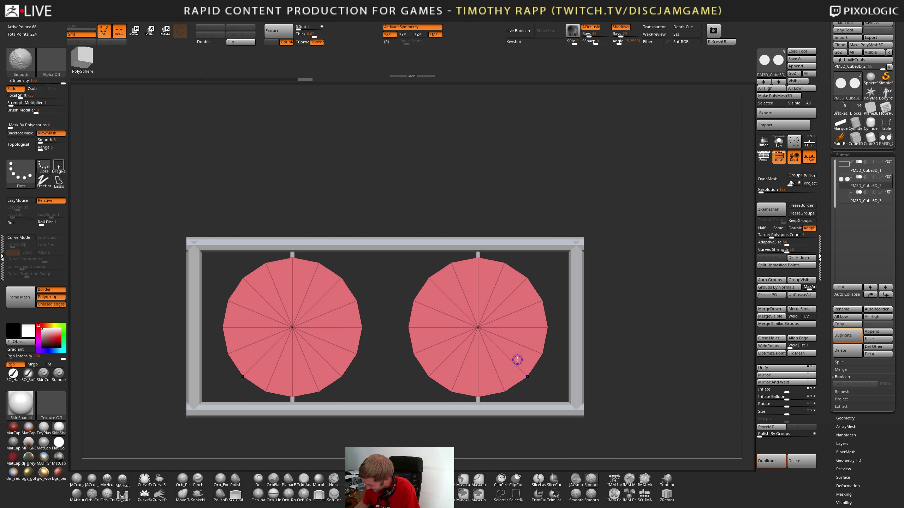
{"action": "key", "text": "shift+f"}
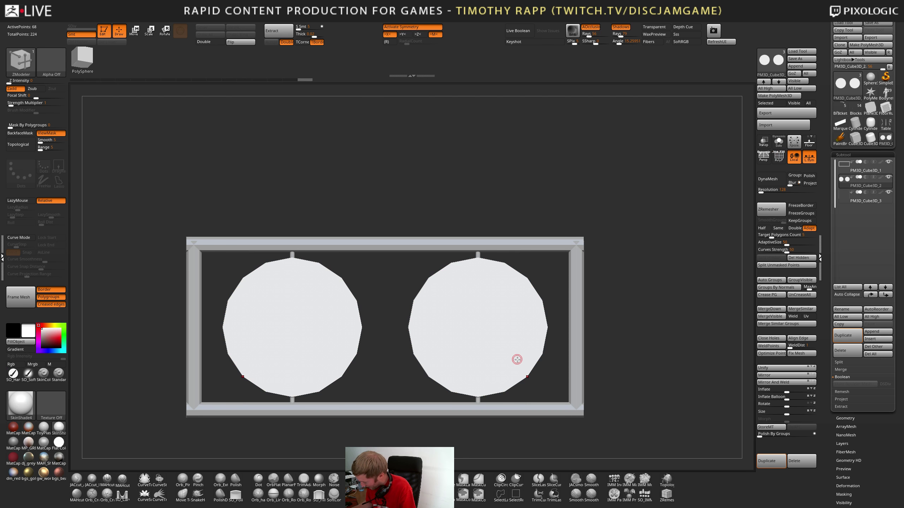
Merge the rods subtool PM3D_Cube3D_3 down into the disc subtool PM3D_Cube3D_2
{"action": "left_click", "coordinate": [839, 203]}
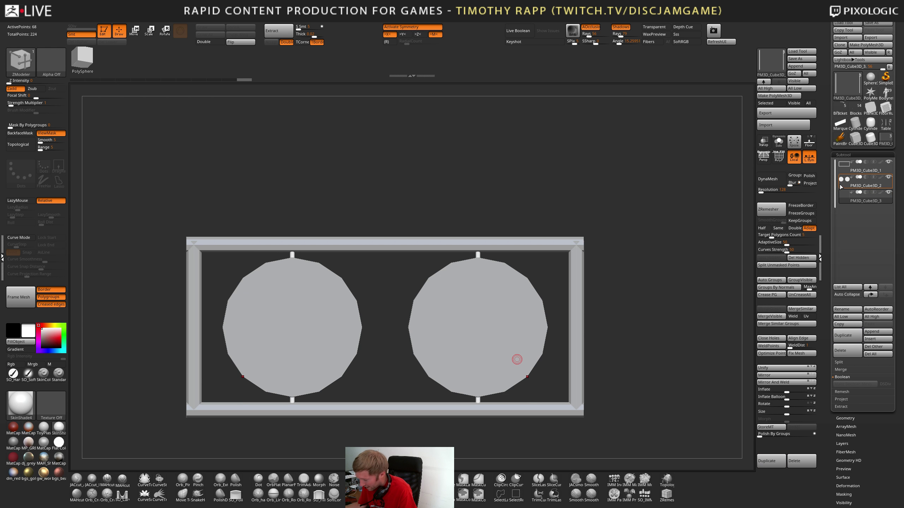
{"action": "left_click", "coordinate": [841, 186]}
{"action": "mouse_move", "coordinate": [841, 184]}
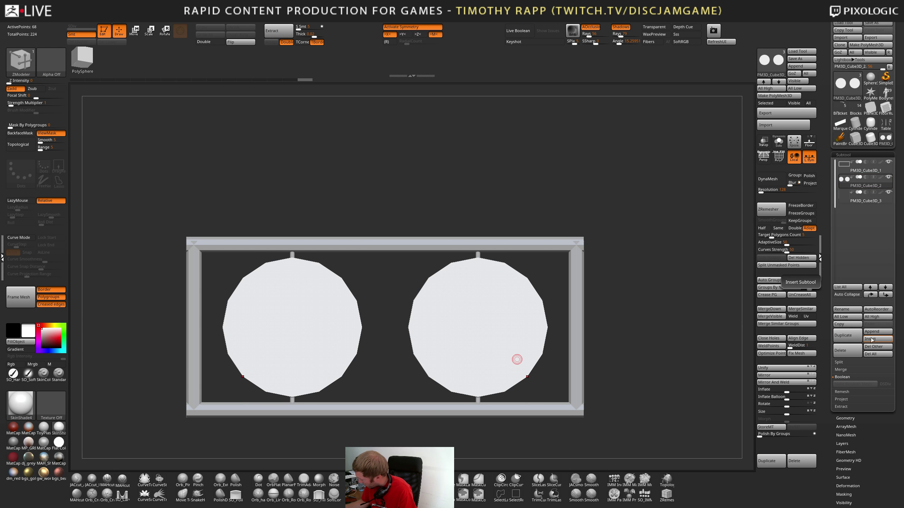
{"action": "left_click", "coordinate": [840, 369]}
{"action": "left_click", "coordinate": [854, 377]}
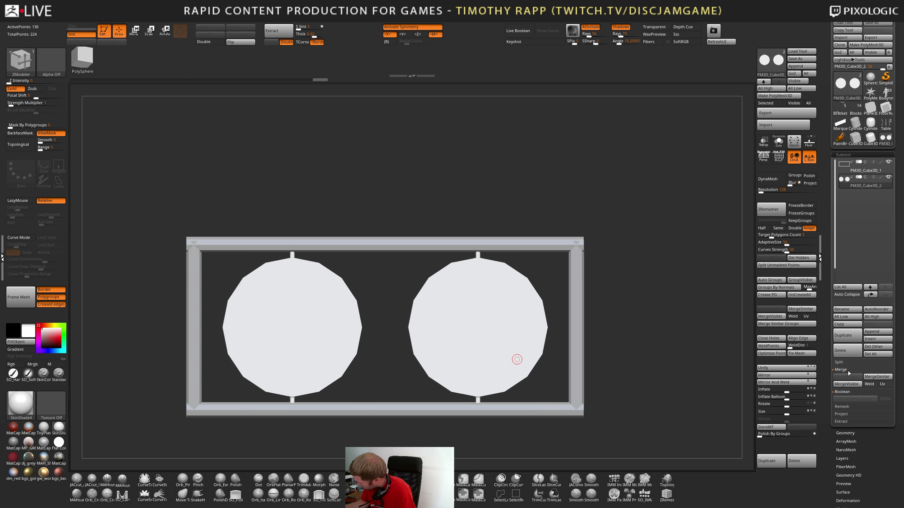
Nudge the merged discs and rods slightly toward the frame's centre with the transform gizmo
{"action": "key", "text": "w"}
{"action": "left_click_drag", "start_coordinate": [435, 329], "coordinate": [433, 331]}
{"action": "key", "text": "q"}
{"action": "right_click_drag", "start_coordinate": [599, 335], "coordinate": [599, 313], "text": "ctrl"}
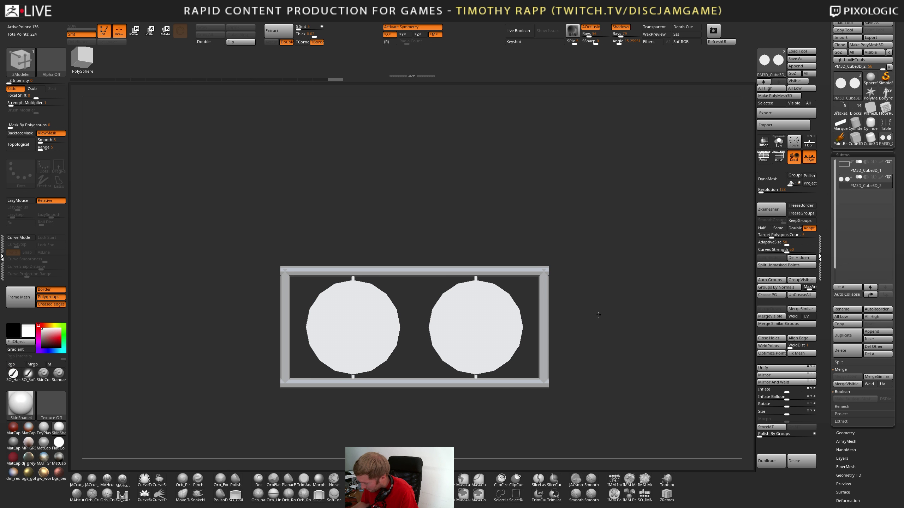
Show the frame subtool's polyframe and insert mirrored edge loops in its lower rail, midway between the centre and each end
{"action": "left_click", "coordinate": [525, 381], "text": "alt"}
{"action": "key", "text": "shift+f"}
{"action": "right_click_drag", "start_coordinate": [487, 375], "coordinate": [486, 383], "text": "ctrl"}
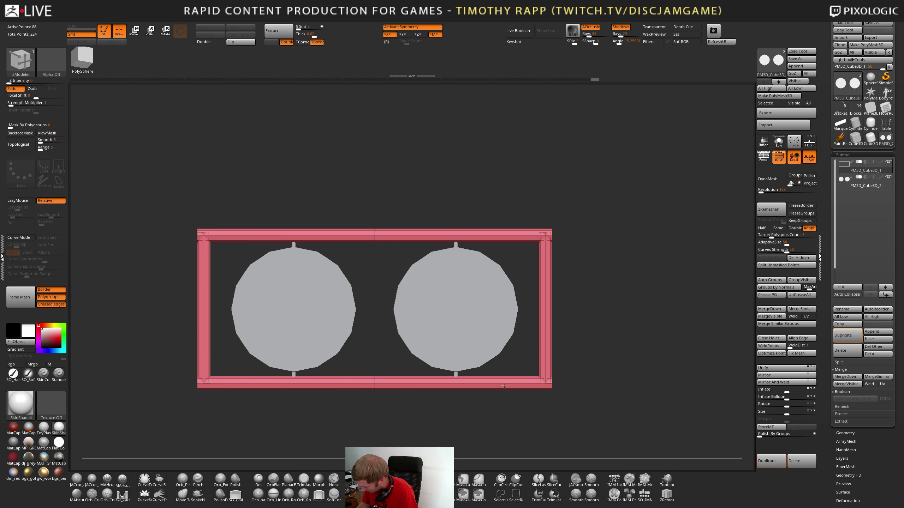
{"action": "left_click", "coordinate": [484, 382]}
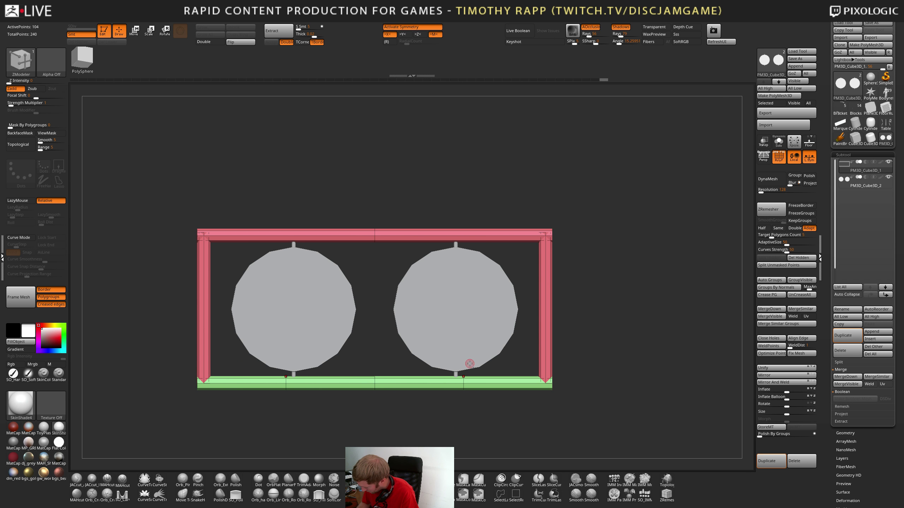
Make the disc subtool active and move the discs symmetrically outward, checking them against the frame's new edge loops
{"action": "left_click", "coordinate": [470, 362], "text": "alt"}
{"action": "key", "text": "w"}
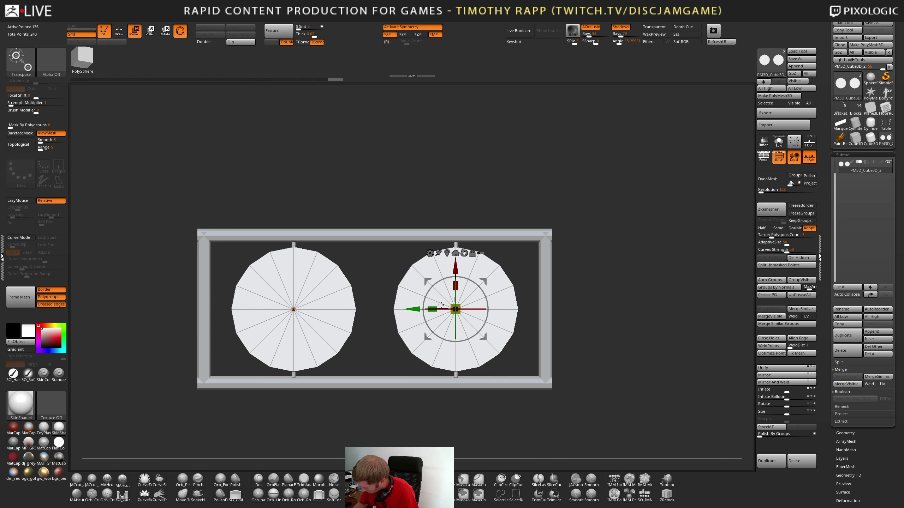
{"action": "left_click_drag", "start_coordinate": [417, 308], "coordinate": [423, 305]}
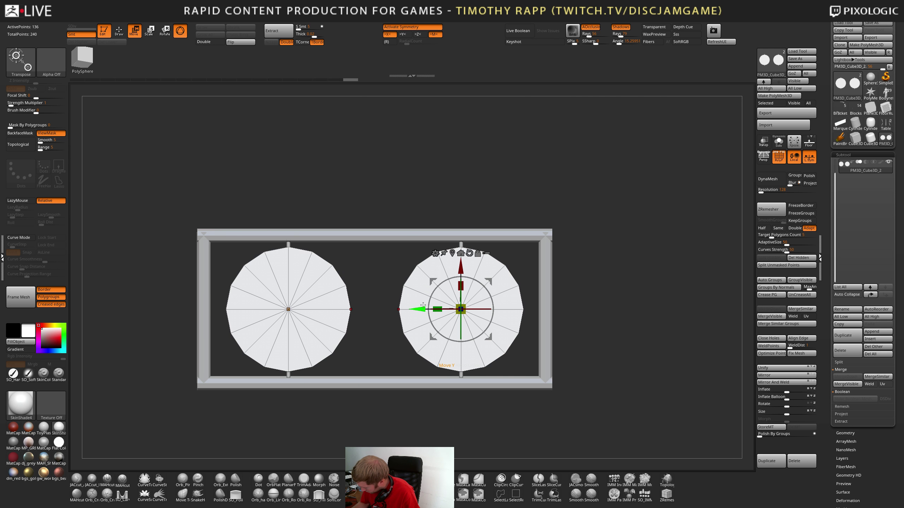
{"action": "key", "text": "Up"}
{"action": "key", "text": "Down"}
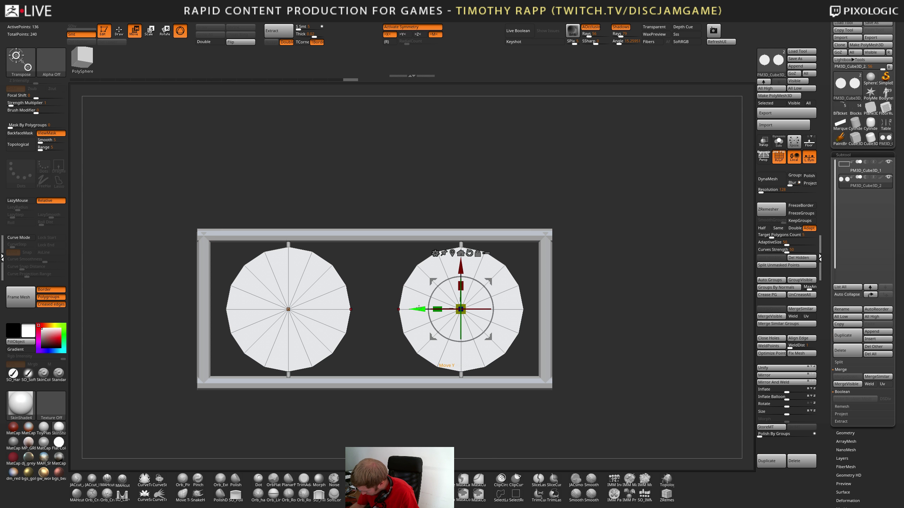
Fine-tune the discs outward until their rods line up with the lower rail's edge loops, comparing against the frame's wireframe
{"action": "left_click_drag", "start_coordinate": [416, 309], "coordinate": [418, 309]}
{"action": "key", "text": "Up"}
{"action": "key", "text": "Down"}
{"action": "key", "text": "Up"}
{"action": "key", "text": "Down"}
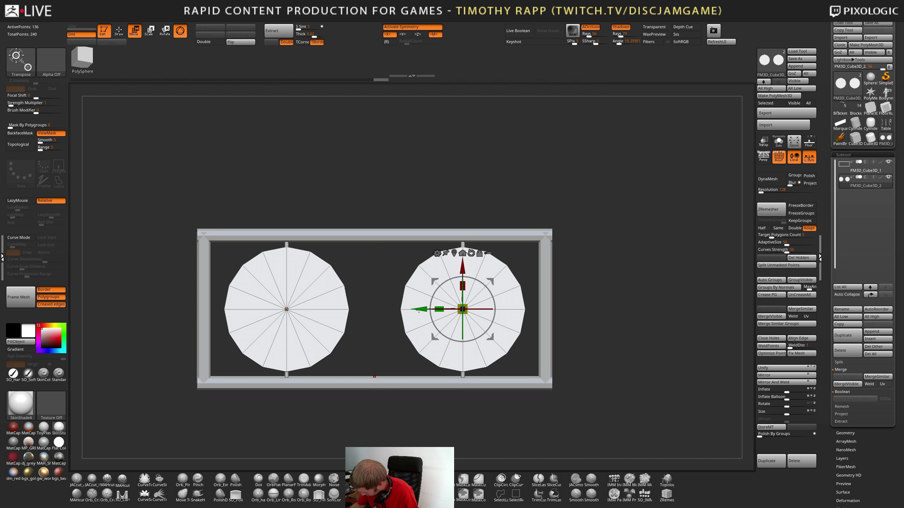
{"action": "key", "text": "Up"}
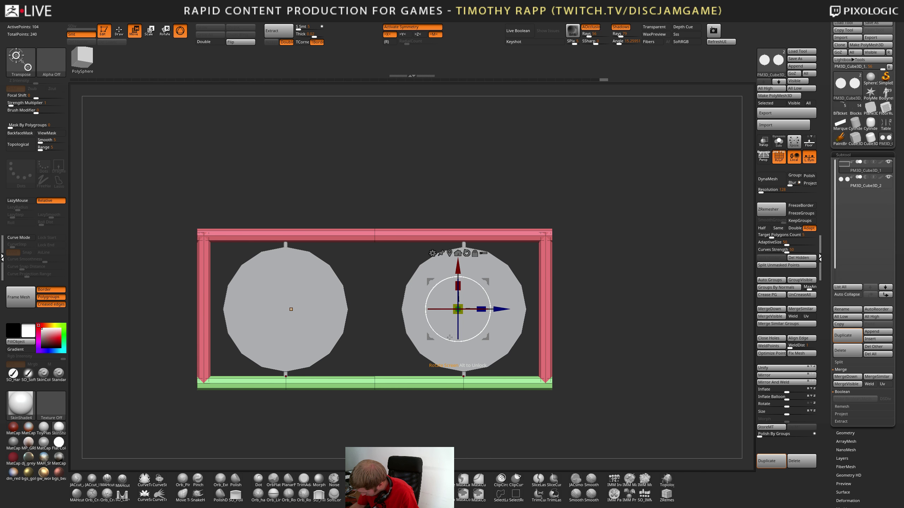
{"action": "right_click_drag", "start_coordinate": [477, 366], "coordinate": [540, 278]}
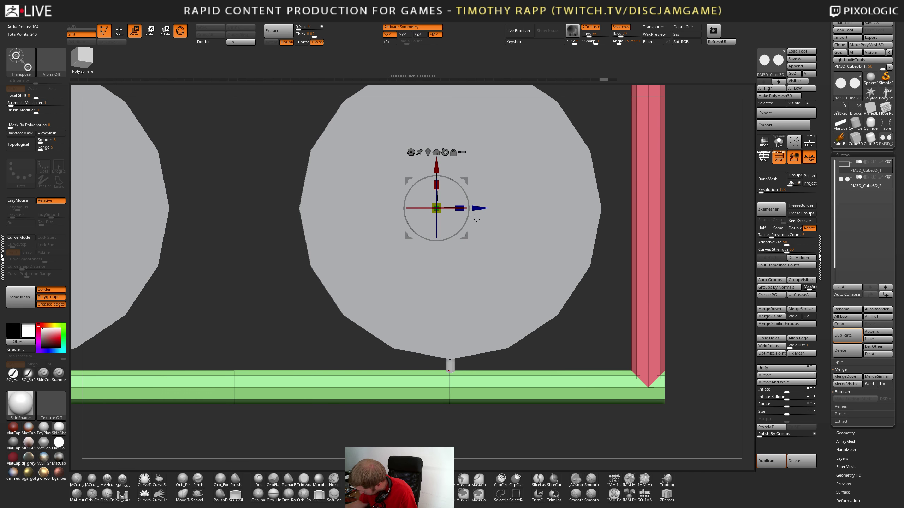
{"action": "right_click_drag", "start_coordinate": [669, 288], "coordinate": [680, 342], "text": "ctrl"}
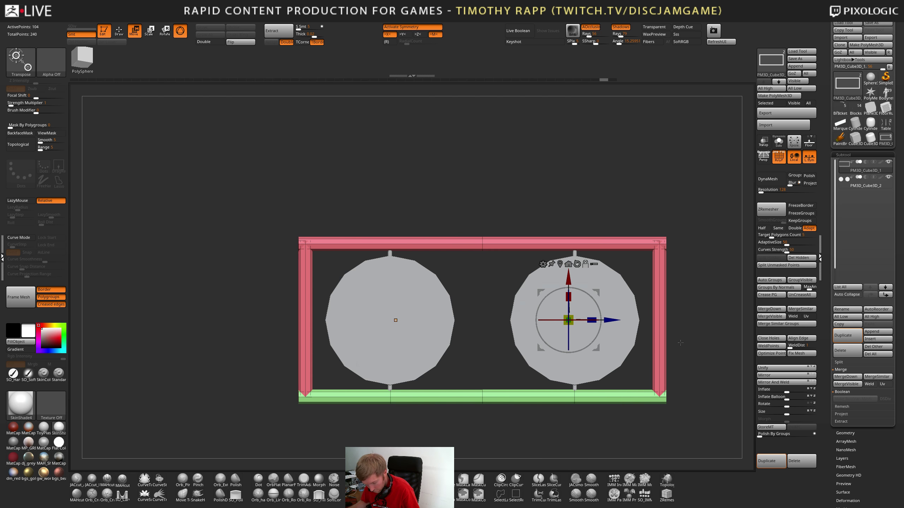
Make the frame subtool active and merge it down with the disc subtool into a single subtool
{"action": "key", "text": "alt+Down"}
{"action": "right_click_drag", "start_coordinate": [680, 346], "coordinate": [703, 362]}
{"action": "right_click_drag", "start_coordinate": [703, 362], "coordinate": [679, 355], "text": "ctrl"}
{"action": "key", "text": "alt+Up"}
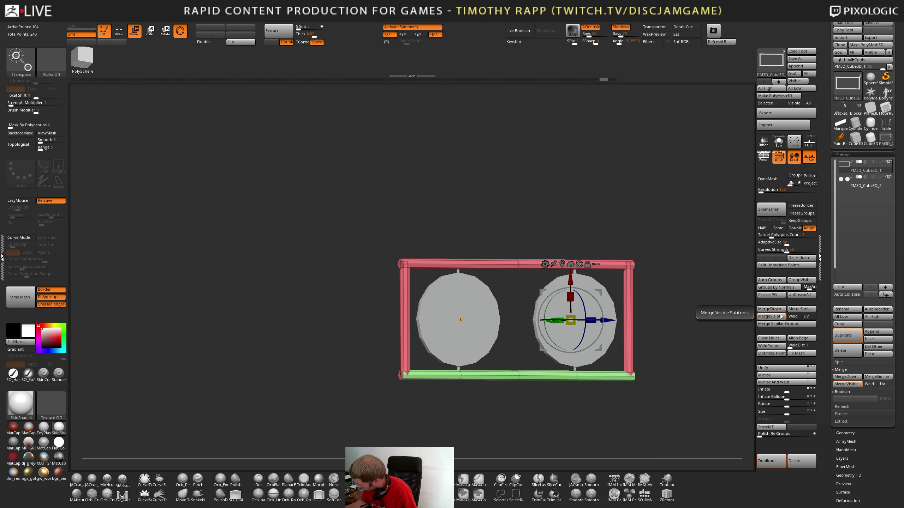
{"action": "left_click", "coordinate": [769, 308]}
Rename the merged frame-and-discs subtool as Fence
{"action": "left_click", "coordinate": [842, 309]}
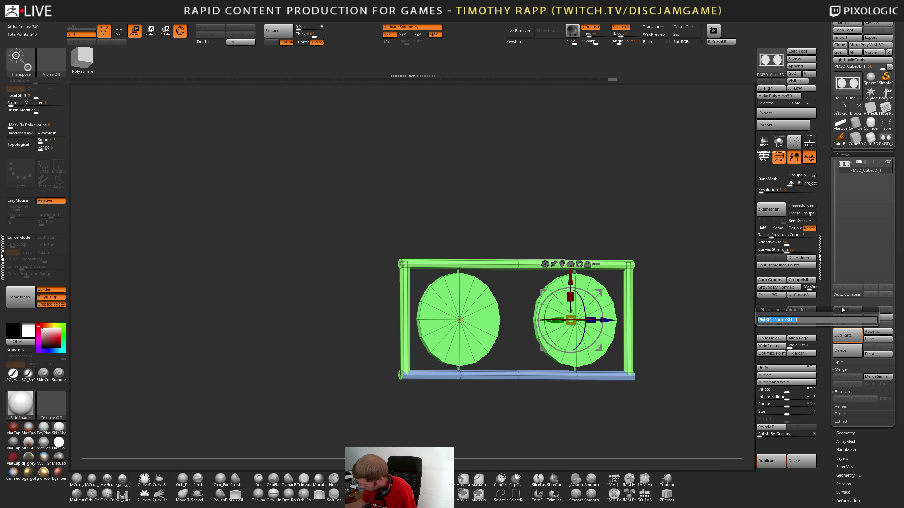
{"action": "type", "text": "feNCE"}
{"action": "key", "text": "Return"}
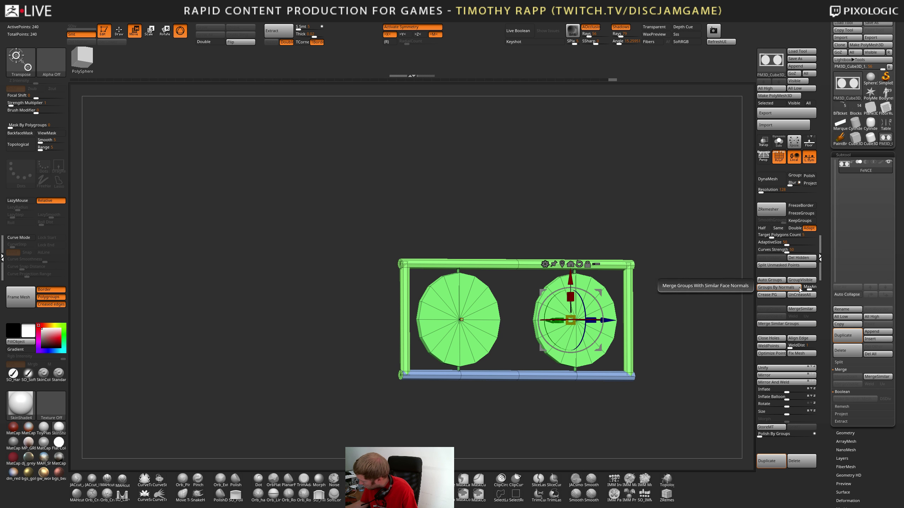
{"action": "left_click", "coordinate": [841, 309]}
{"action": "type", "text": "Fence"}
{"action": "key", "text": "Return"}
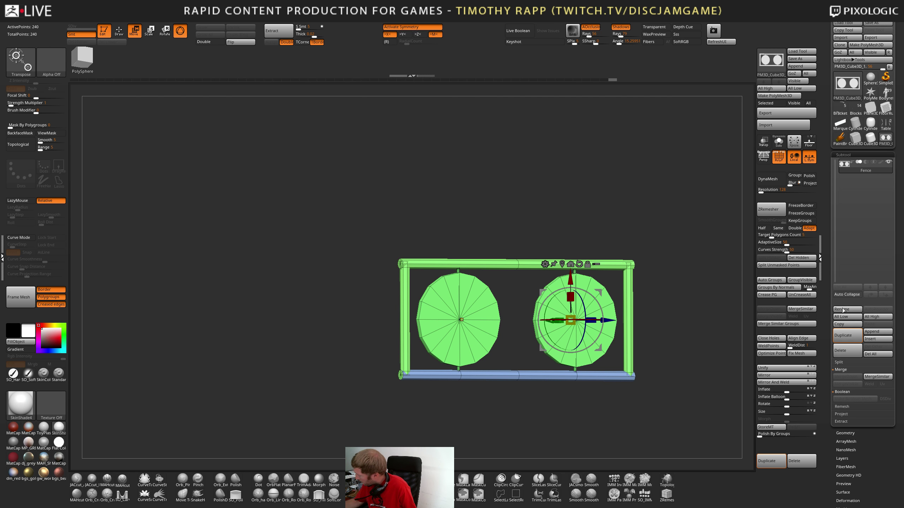
Switch to the arena scene tool and append the Fence tool to it as a subtool
{"action": "left_click", "coordinate": [881, 95]}
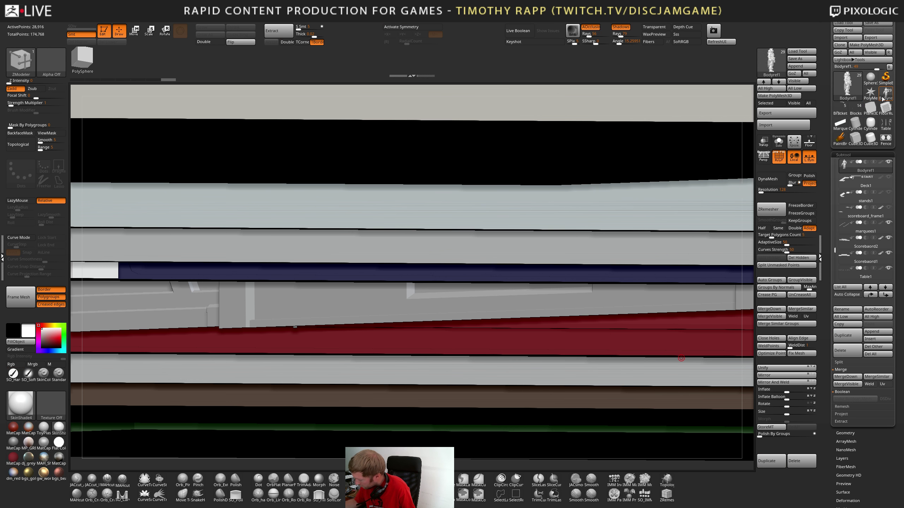
{"action": "key", "text": "f"}
{"action": "key", "text": "f"}
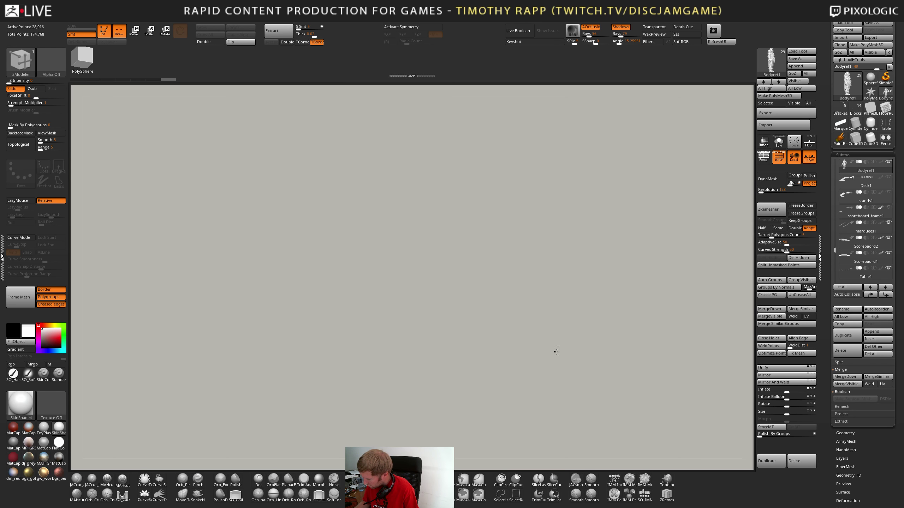
{"action": "key", "text": "f"}
{"action": "left_click_drag", "start_coordinate": [557, 351], "coordinate": [640, 358]}
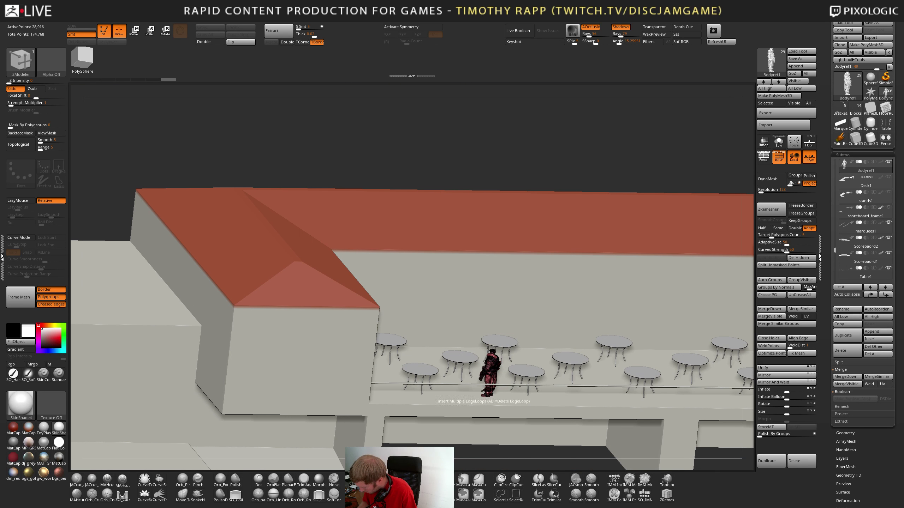
{"action": "left_click_drag", "start_coordinate": [653, 402], "coordinate": [559, 360]}
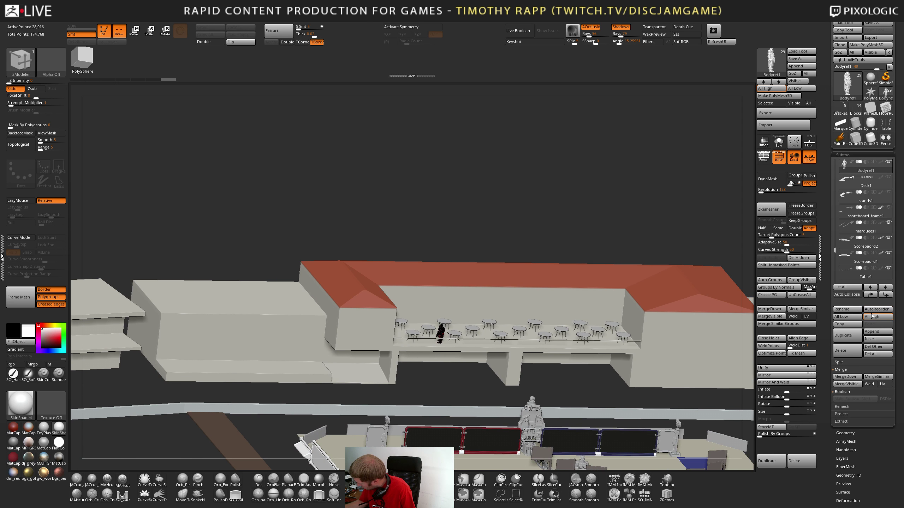
{"action": "left_click", "coordinate": [874, 331]}
{"action": "left_click", "coordinate": [718, 360]}
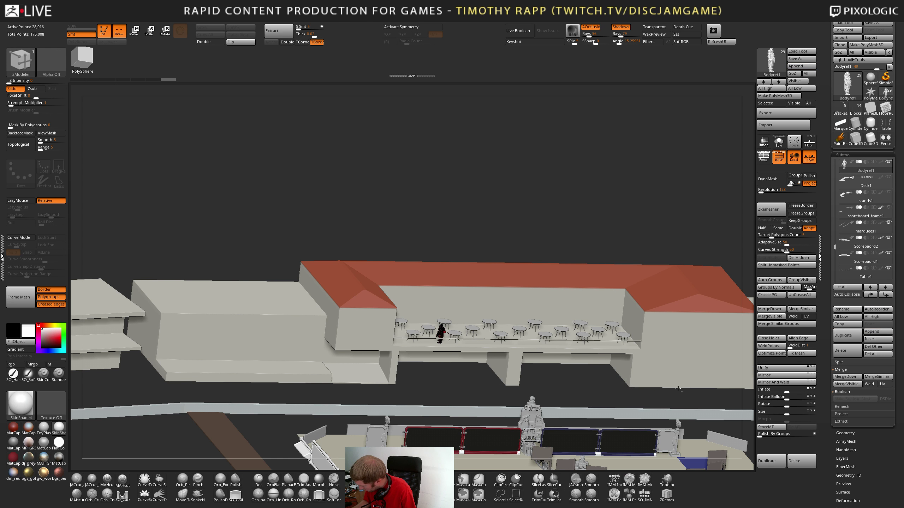
Make the appended fence subtool active and move it up from the arena floor toward the red-roofed building
{"action": "key", "text": "f"}
{"action": "key", "text": "w"}
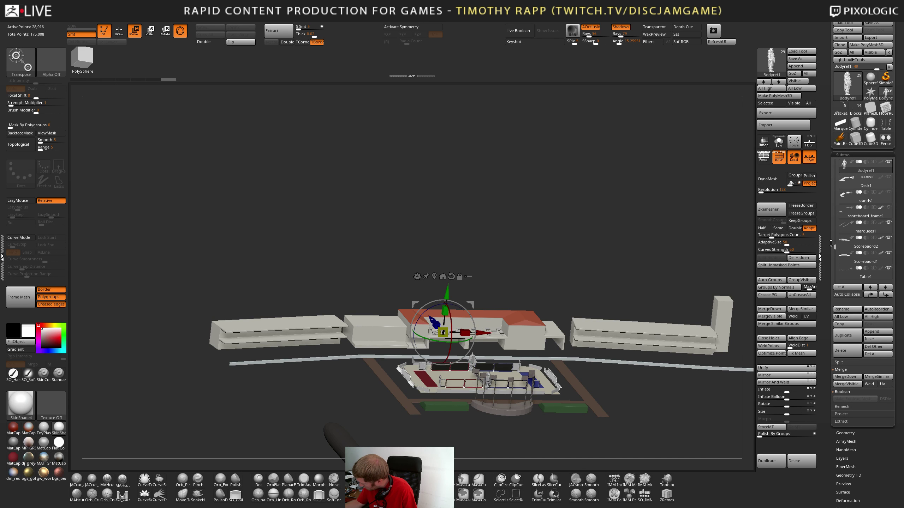
{"action": "left_click_drag", "start_coordinate": [831, 243], "coordinate": [836, 262]}
{"action": "left_click", "coordinate": [843, 234]}
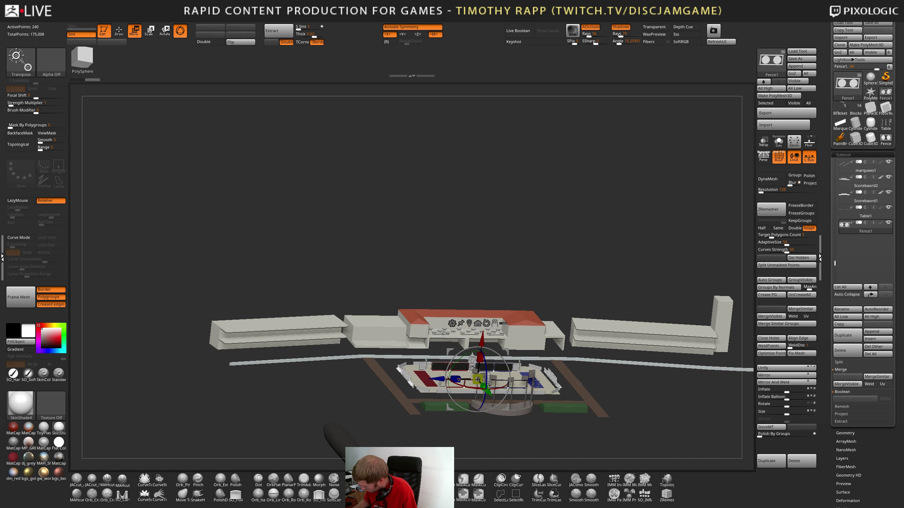
{"action": "key", "text": "f"}
{"action": "right_click_drag", "start_coordinate": [490, 373], "coordinate": [572, 368], "text": "shift"}
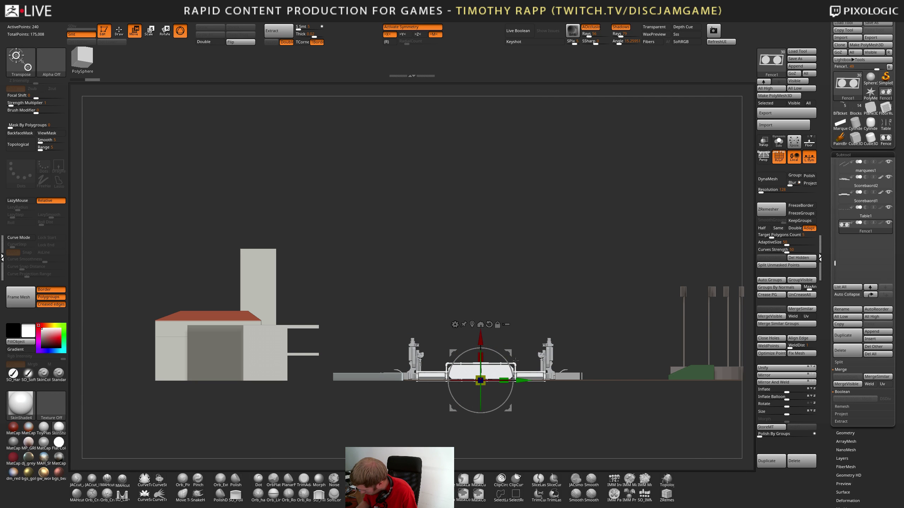
{"action": "left_click_drag", "start_coordinate": [508, 353], "coordinate": [378, 267]}
{"action": "right_click_drag", "start_coordinate": [505, 270], "coordinate": [546, 305], "text": "ctrl"}
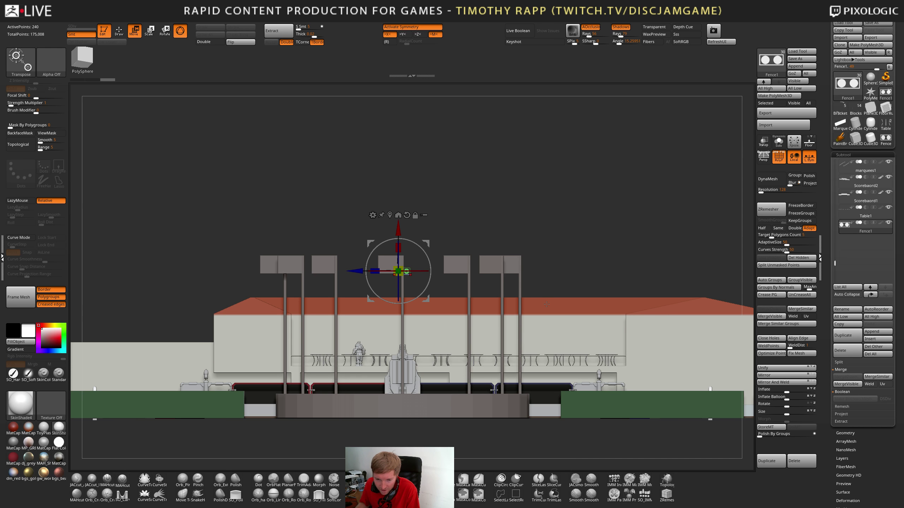
Turn off symmetry and move the fence down to the end of the deck railing beyond the character figure
{"action": "right_click_drag", "start_coordinate": [494, 349], "coordinate": [510, 381], "text": "ctrl"}
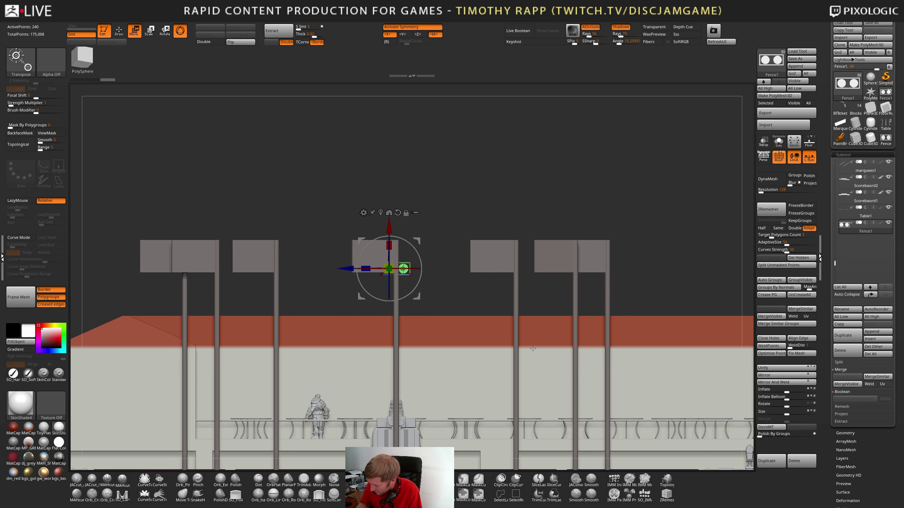
{"action": "left_click_drag", "start_coordinate": [416, 241], "coordinate": [279, 398]}
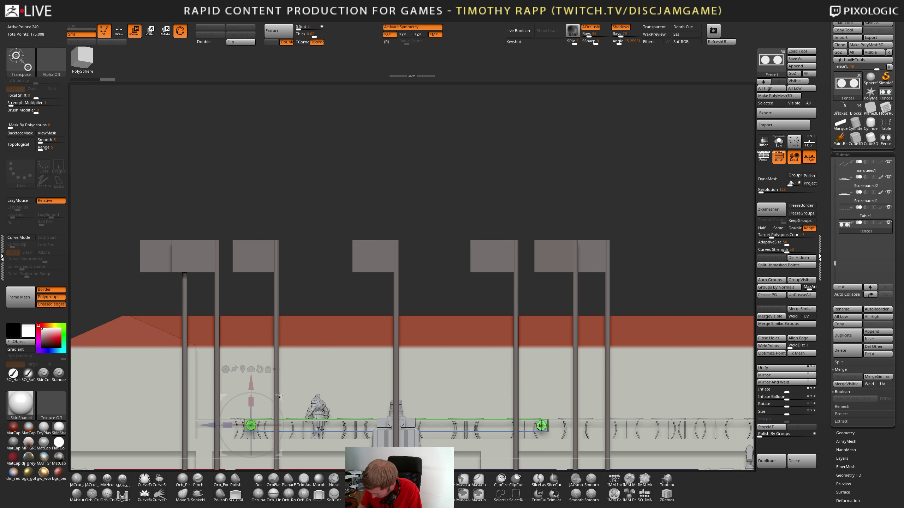
{"action": "key", "text": "ctrl+z"}
{"action": "key", "text": "x"}
{"action": "left_click_drag", "start_coordinate": [417, 241], "coordinate": [261, 397]}
{"action": "right_click_drag", "start_coordinate": [282, 378], "coordinate": [330, 382], "text": "ctrl"}
{"action": "left_click_drag", "start_coordinate": [283, 405], "coordinate": [248, 387]}
Slide the fence in depth onto the deck's front edge and nudge it into line with the end of the existing railing
{"action": "right_click_drag", "start_coordinate": [392, 335], "coordinate": [291, 379]}
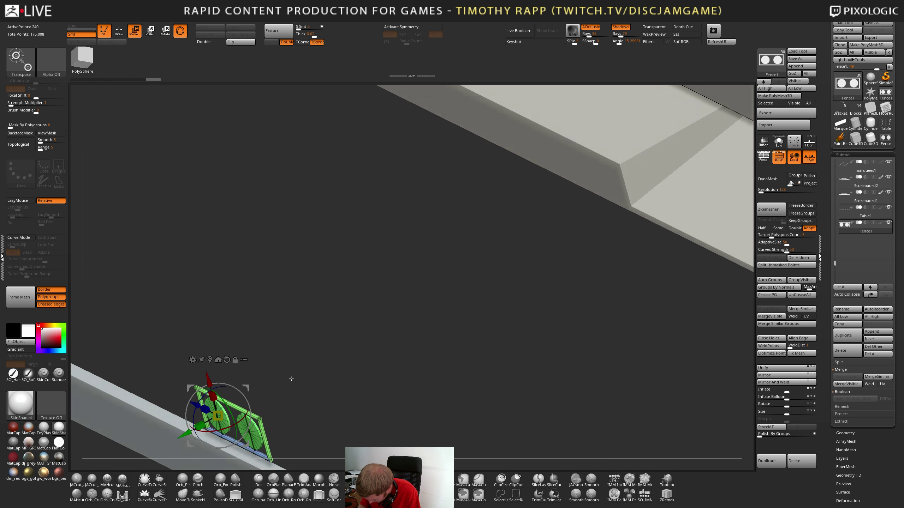
{"action": "left_click_drag", "start_coordinate": [187, 437], "coordinate": [602, 208]}
{"action": "right_click_drag", "start_coordinate": [630, 262], "coordinate": [395, 338], "text": "ctrl"}
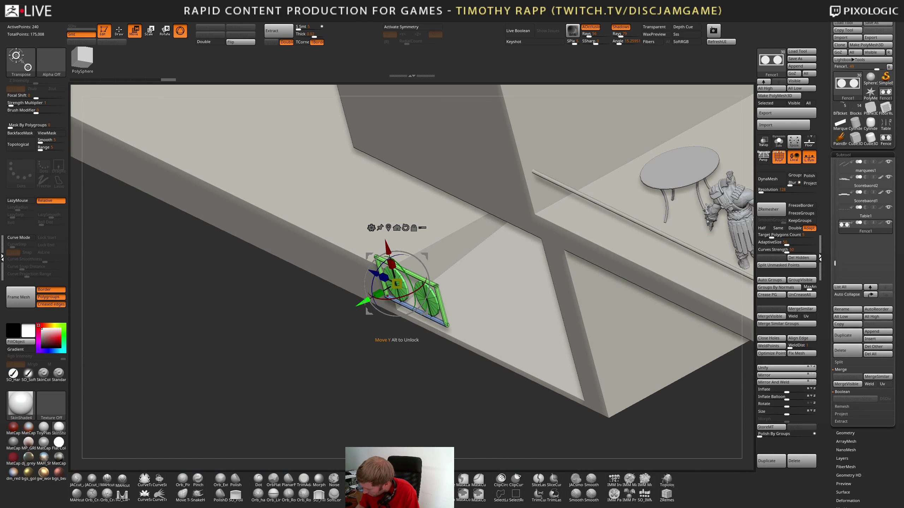
{"action": "left_click_drag", "start_coordinate": [369, 305], "coordinate": [539, 254]}
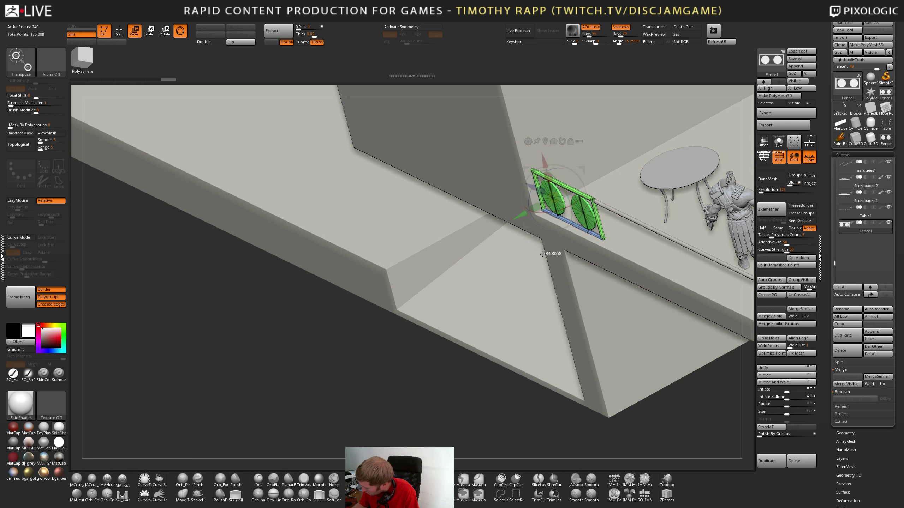
{"action": "right_click_drag", "start_coordinate": [539, 264], "coordinate": [481, 340]}
{"action": "left_click_drag", "start_coordinate": [326, 327], "coordinate": [325, 327]}
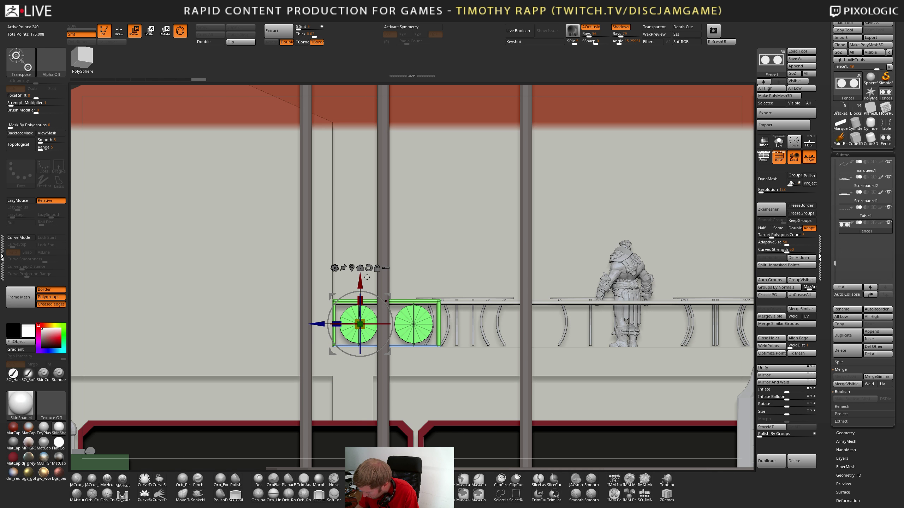
{"action": "left_click_drag", "start_coordinate": [360, 280], "coordinate": [360, 281]}
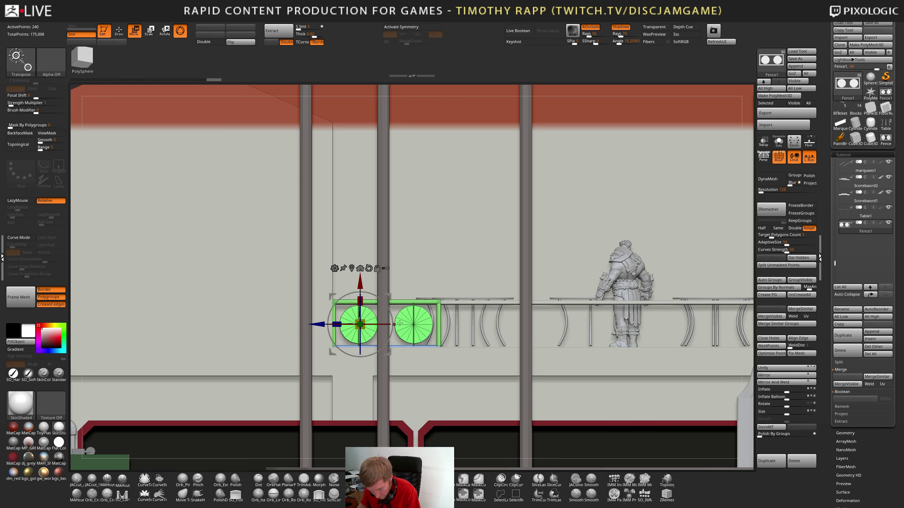
Isolate the fence, move the gizmo to the lower outer corner of its frame, and show the whole scene again
{"action": "key", "text": "shift+s"}
{"action": "right_click_drag", "start_coordinate": [400, 370], "coordinate": [522, 363]}
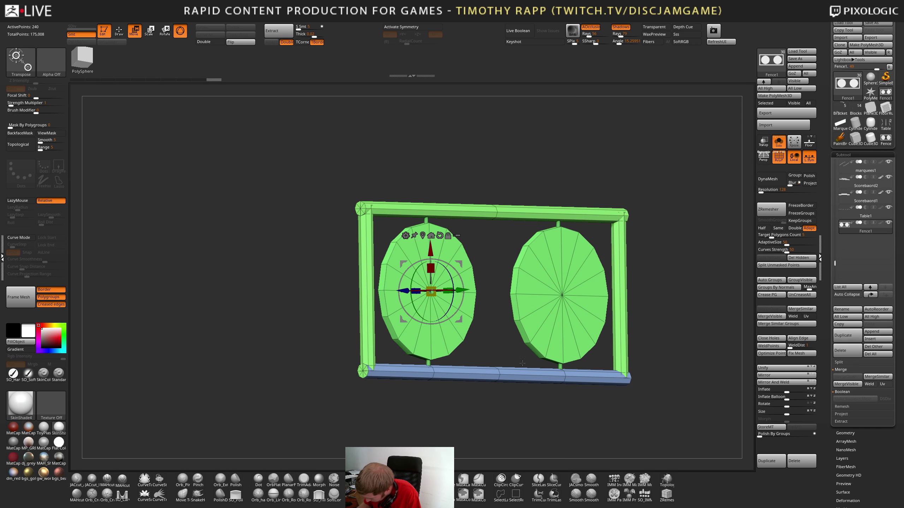
{"action": "left_click", "coordinate": [363, 373]}
{"action": "right_click_drag", "start_coordinate": [598, 402], "coordinate": [413, 387], "text": "shift"}
{"action": "left_click", "coordinate": [778, 142]}
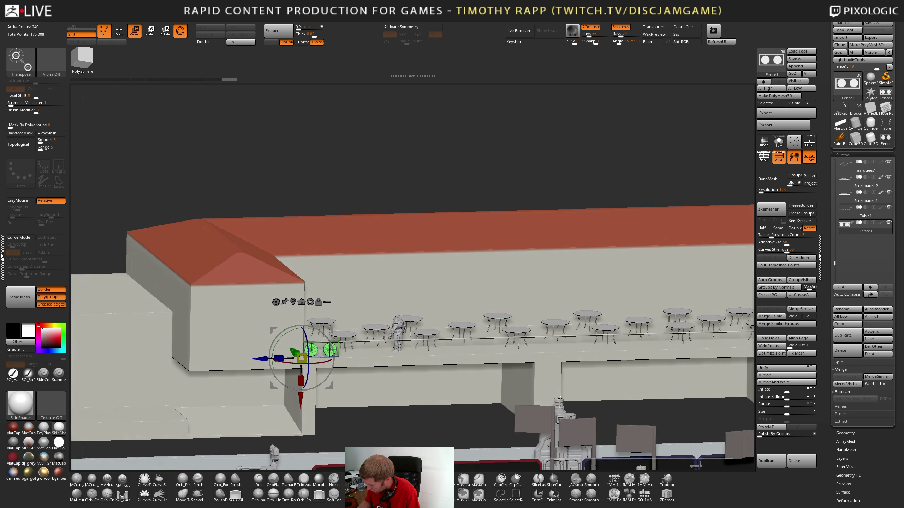
Enable Array Mesh on the fence subtool and raise the array's repeat count
{"action": "right_click_drag", "start_coordinate": [557, 389], "coordinate": [554, 396]}
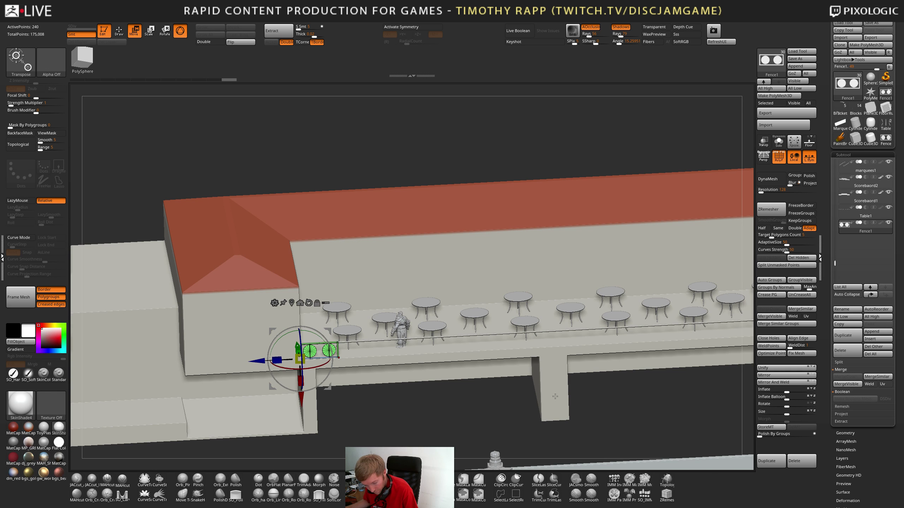
{"action": "left_click_drag", "start_coordinate": [848, 439], "coordinate": [848, 438]}
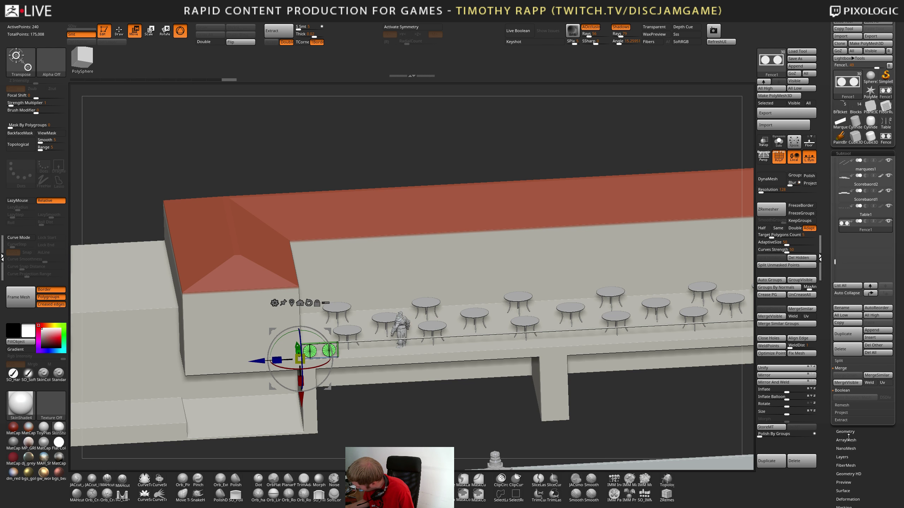
{"action": "left_click", "coordinate": [844, 440]}
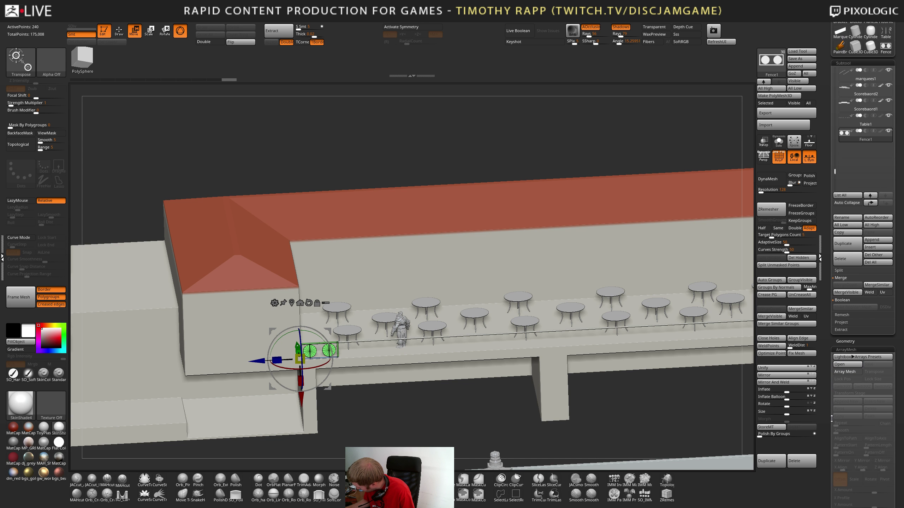
{"action": "left_click", "coordinate": [844, 372]}
{"action": "scroll", "coordinate": [843, 370], "scroll_direction": "down", "scroll_amount": 3}
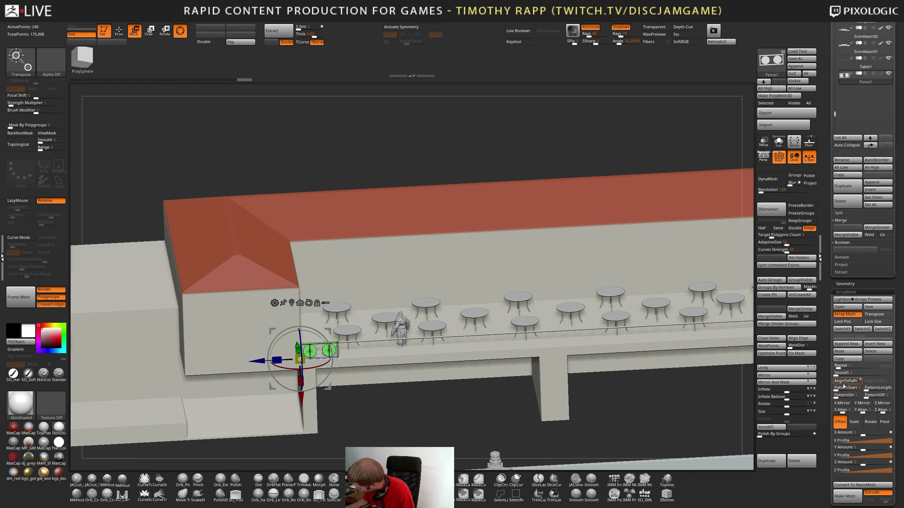
{"action": "left_click_drag", "start_coordinate": [839, 368], "coordinate": [849, 367]}
{"action": "scroll", "coordinate": [846, 387], "scroll_direction": "down", "scroll_amount": 4}
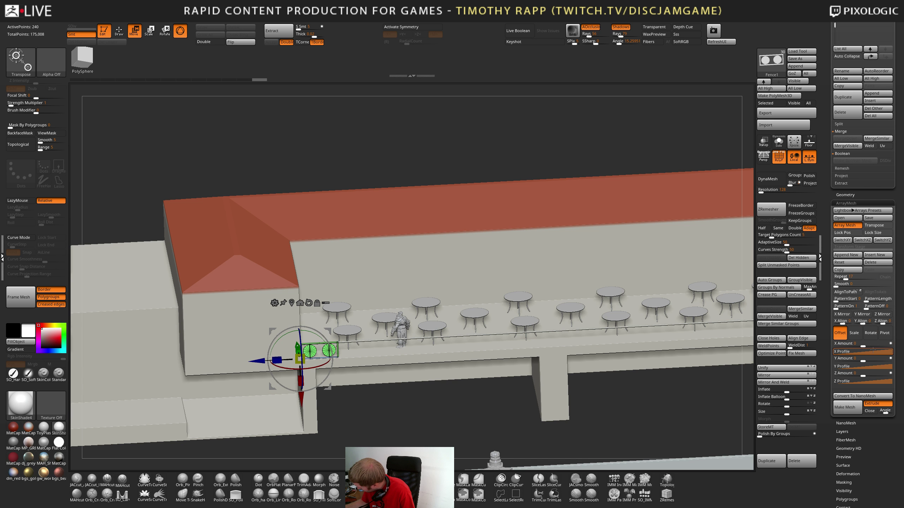
Spread the fence copies along the deck edge with an array X offset of about -12.95
{"action": "left_click_drag", "start_coordinate": [870, 346], "coordinate": [843, 346]}
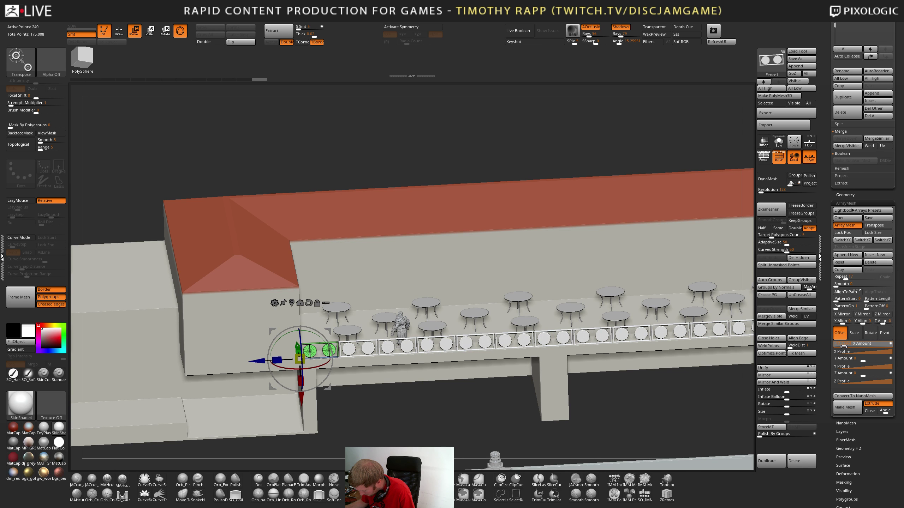
{"action": "left_click_drag", "start_coordinate": [843, 346], "coordinate": [844, 346]}
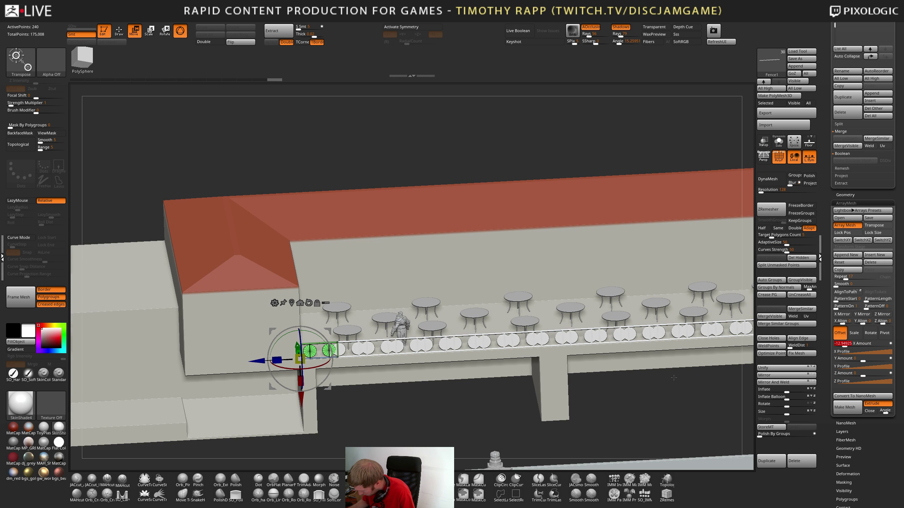
{"action": "left_click_drag", "start_coordinate": [626, 424], "coordinate": [589, 413], "text": "alt"}
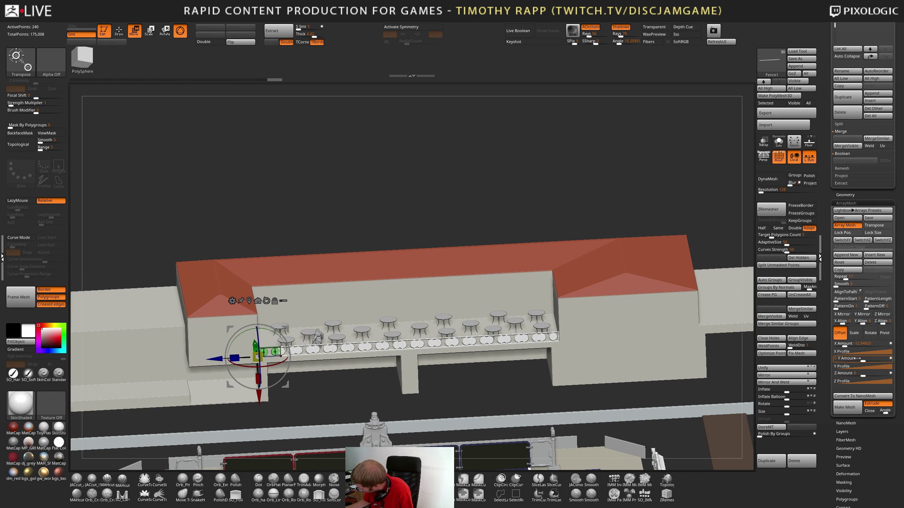
Try X offset amounts of -12 and -13 for the fence array
{"action": "left_click", "coordinate": [847, 345]}
{"action": "left_click_drag", "start_coordinate": [846, 346], "coordinate": [849, 346]}
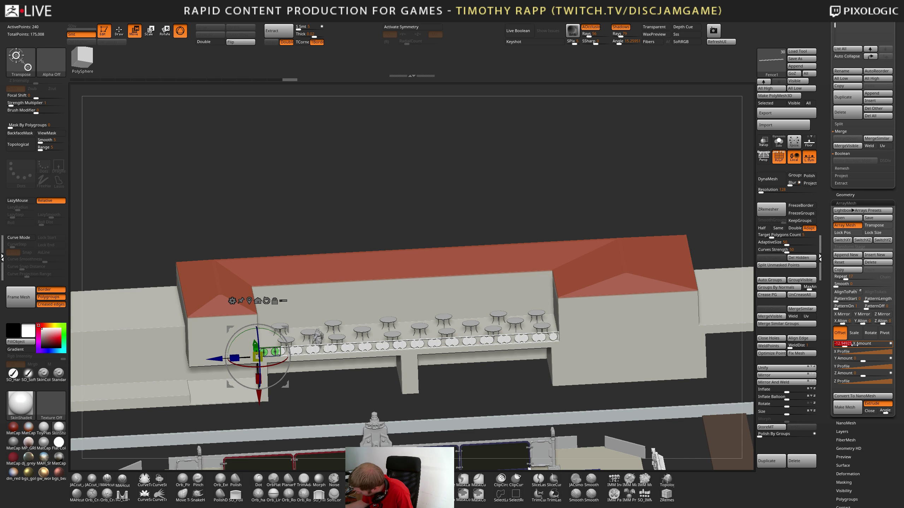
{"action": "type", "text": "-12"}
{"action": "key", "text": "Return"}
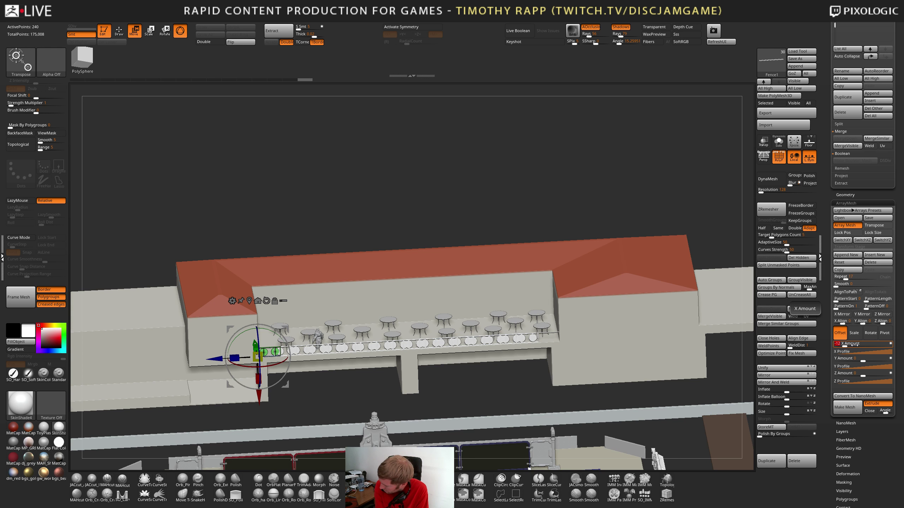
{"action": "left_click", "coordinate": [856, 344]}
{"action": "type", "text": "-13"}
{"action": "key", "text": "Return"}
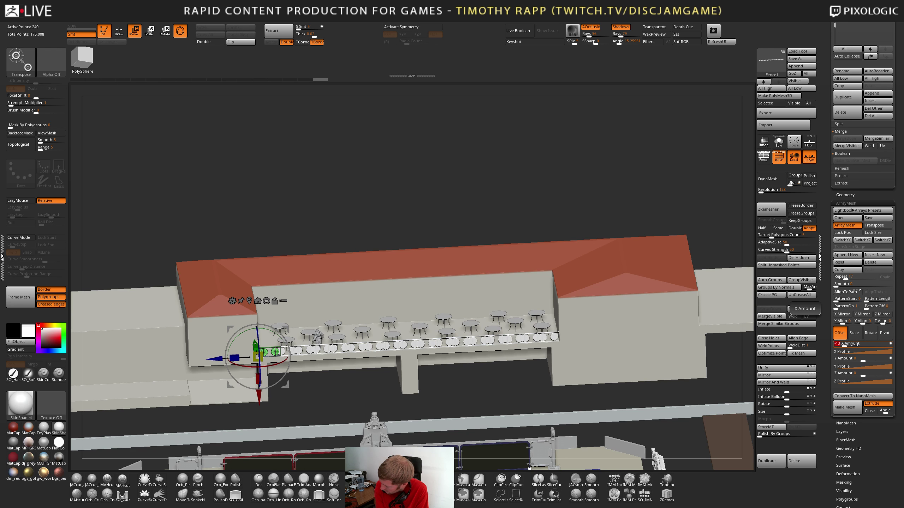
Set the fence array's X offset amount to -12.5
{"action": "left_click", "coordinate": [856, 345]}
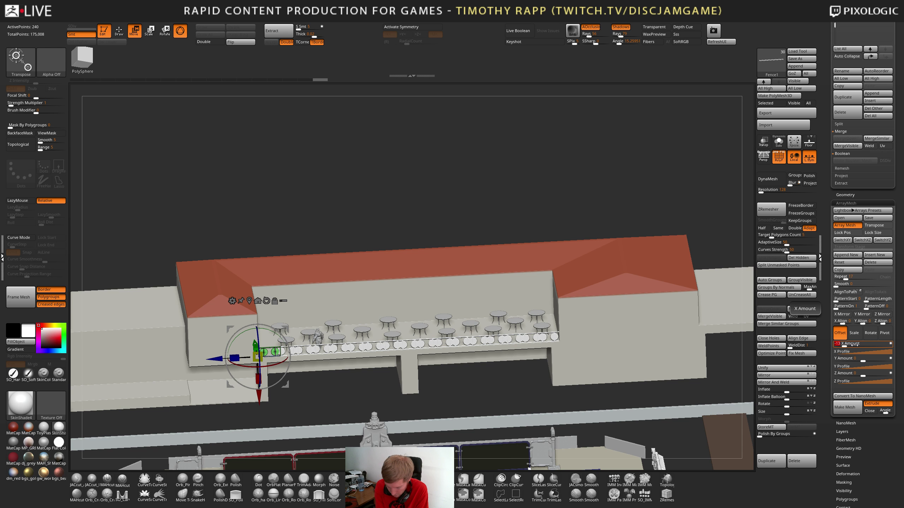
{"action": "type", "text": "-12.5"}
{"action": "key", "text": "Return"}
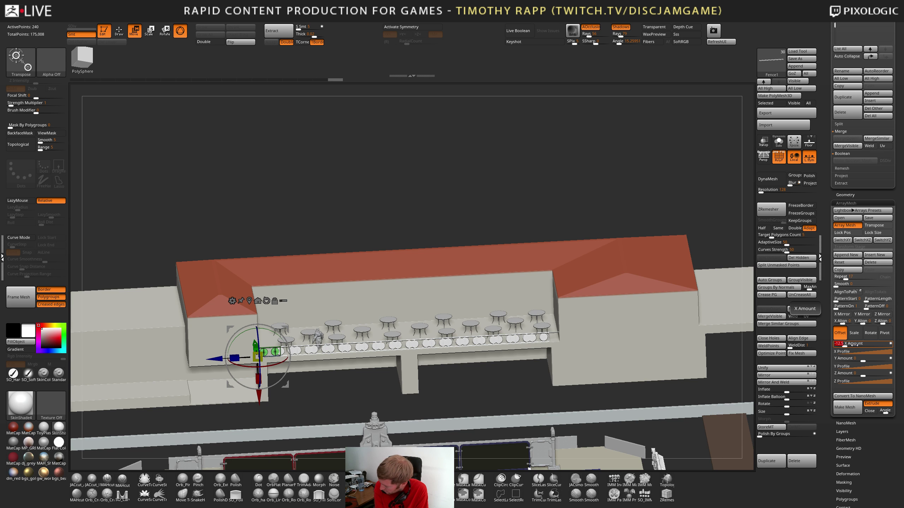
Try an X offset amount of -13 for the fence array and nudge its repeat count
{"action": "left_click", "coordinate": [854, 344]}
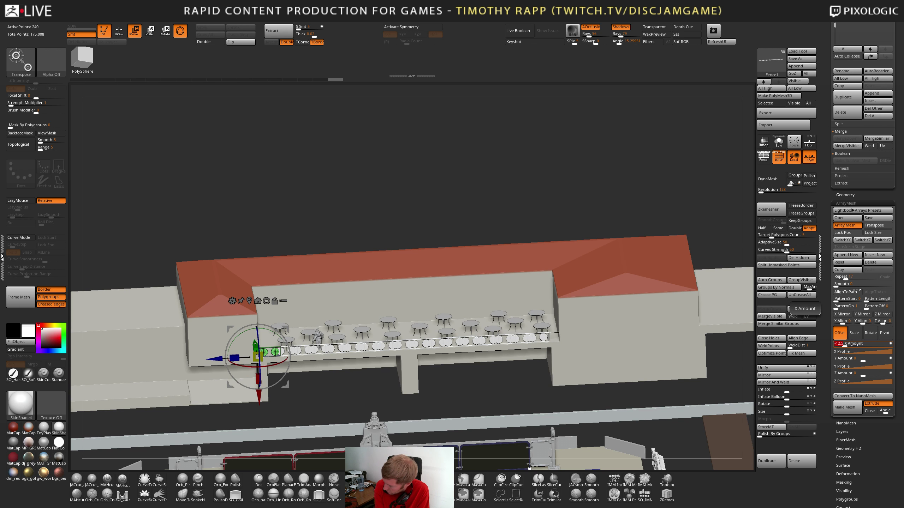
{"action": "type", "text": "-13"}
{"action": "key", "text": "Return"}
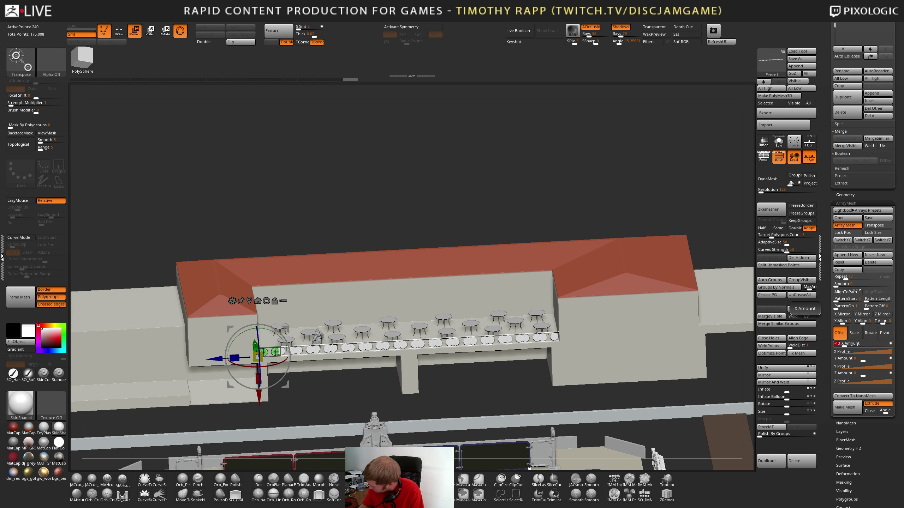
{"action": "left_click_drag", "start_coordinate": [849, 278], "coordinate": [844, 280]}
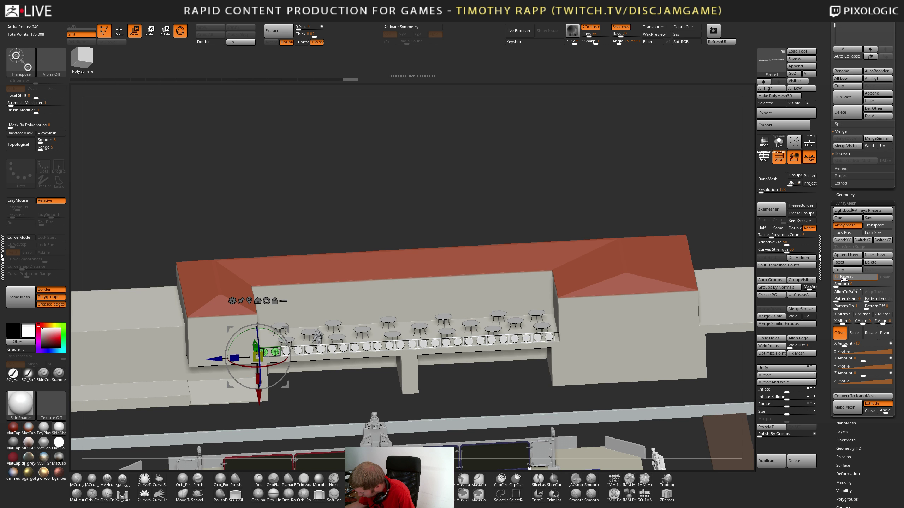
{"action": "left_click_drag", "start_coordinate": [844, 280], "coordinate": [845, 280]}
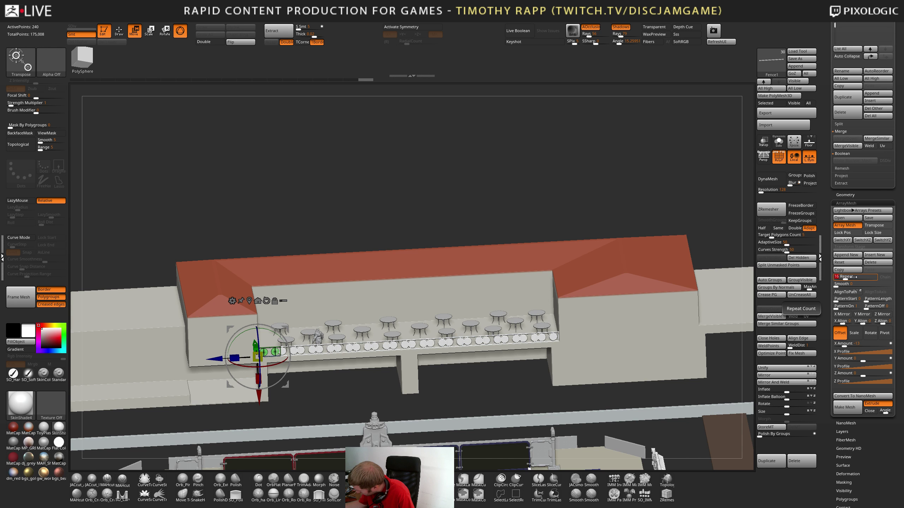
{"action": "left_click_drag", "start_coordinate": [844, 345], "coordinate": [851, 343]}
{"action": "key", "text": "ctrl+z"}
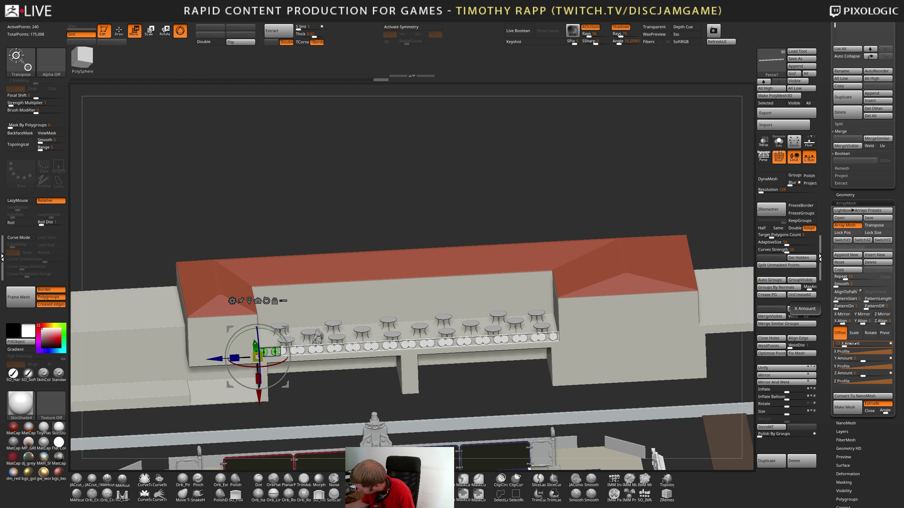
Compare repeat counts such as 14 and 22 for the fence array and set the count to 13
{"action": "left_click_drag", "start_coordinate": [587, 399], "coordinate": [567, 360], "text": "shift"}
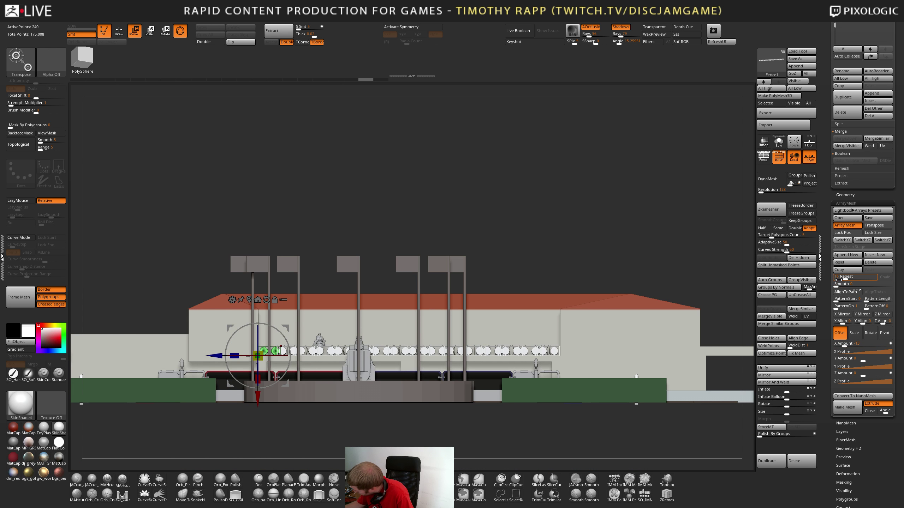
{"action": "left_click_drag", "start_coordinate": [844, 278], "coordinate": [843, 278]}
{"action": "left_click_drag", "start_coordinate": [562, 352], "coordinate": [553, 396], "text": "alt"}
{"action": "left_click_drag", "start_coordinate": [390, 342], "coordinate": [399, 349]}
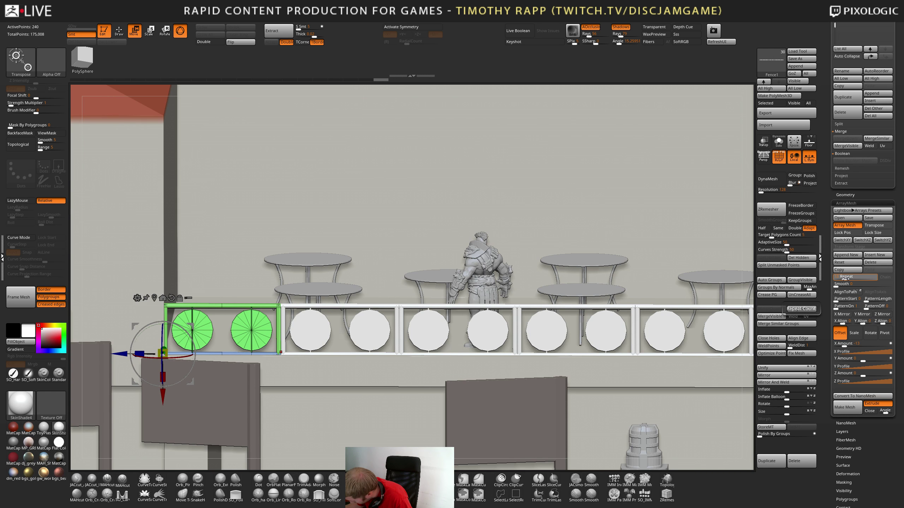
{"action": "left_click_drag", "start_coordinate": [844, 278], "coordinate": [843, 279]}
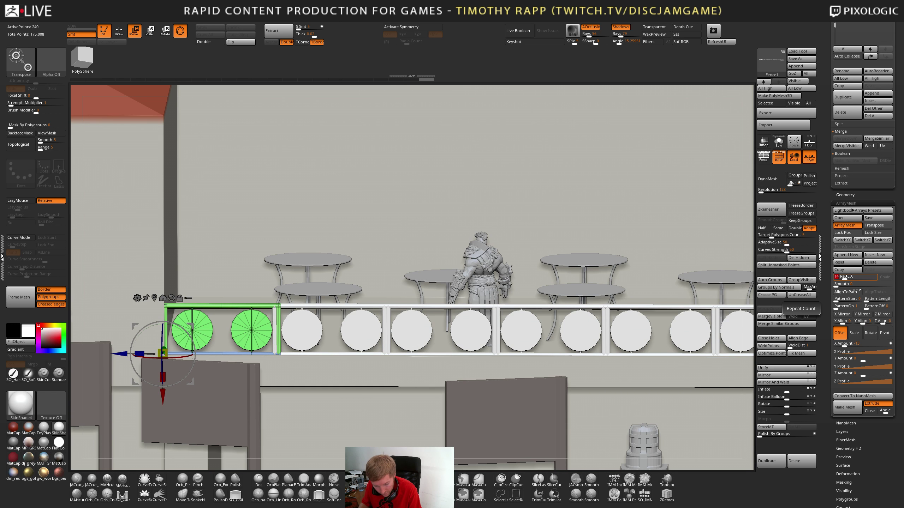
{"action": "left_click", "coordinate": [846, 277]}
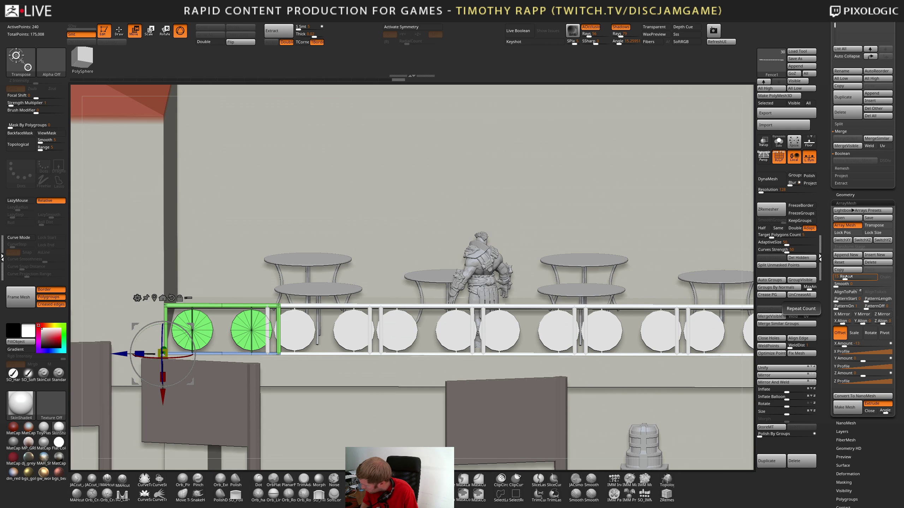
{"action": "left_click_drag", "start_coordinate": [845, 277], "coordinate": [849, 277]}
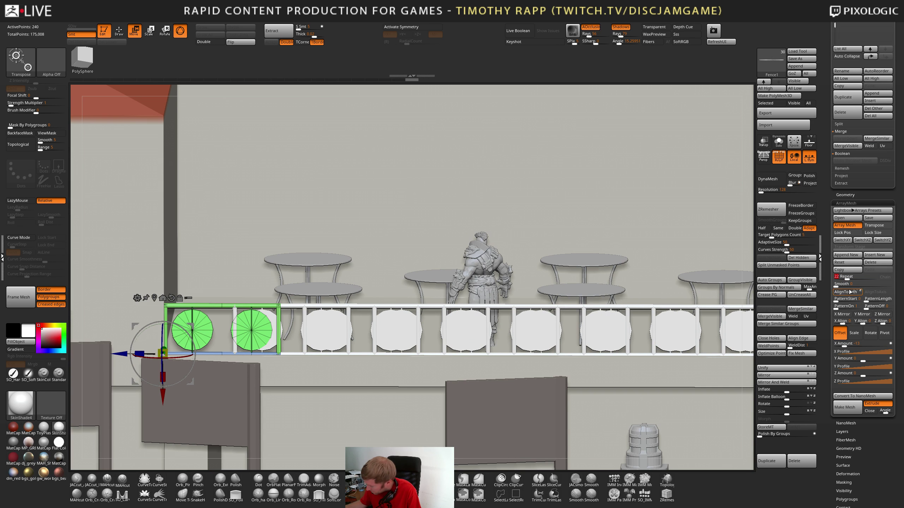
{"action": "key", "text": "Return"}
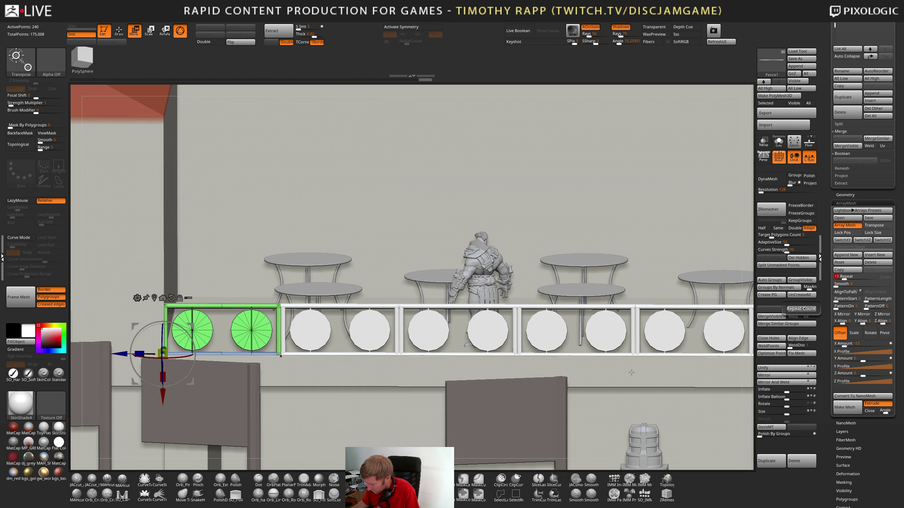
Set the fence array's X offset amount to -13.5 and its repeat count to 14
{"action": "right_click_drag", "start_coordinate": [684, 371], "coordinate": [554, 387], "text": "ctrl"}
{"action": "left_click_drag", "start_coordinate": [555, 387], "coordinate": [518, 392], "text": "alt"}
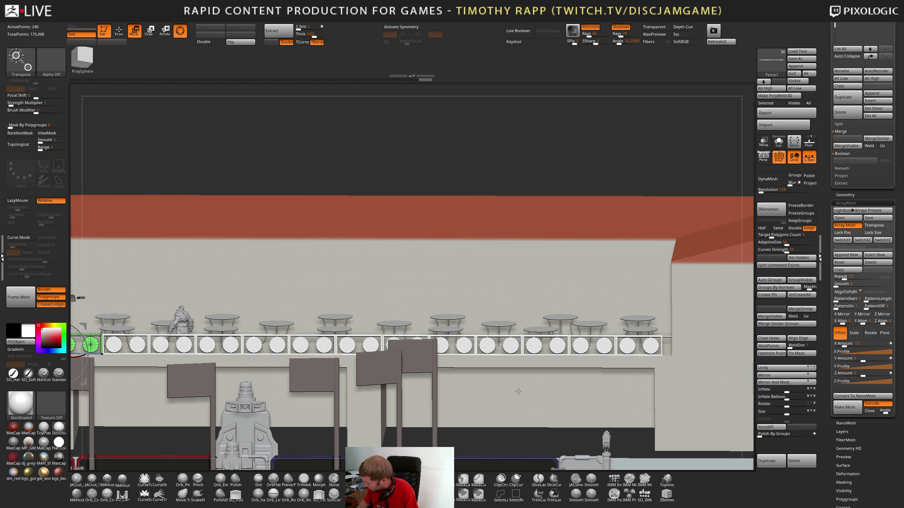
{"action": "left_click_drag", "start_coordinate": [842, 344], "coordinate": [844, 345]}
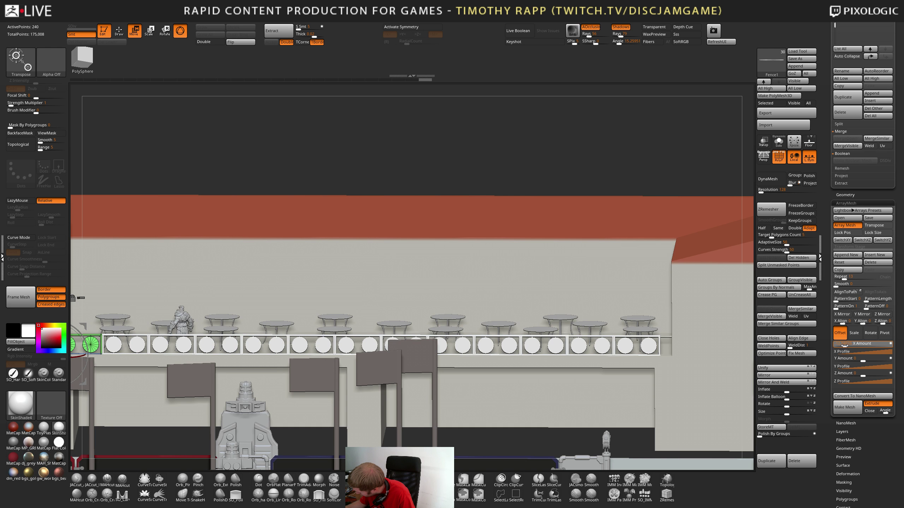
{"action": "left_click", "coordinate": [844, 345]}
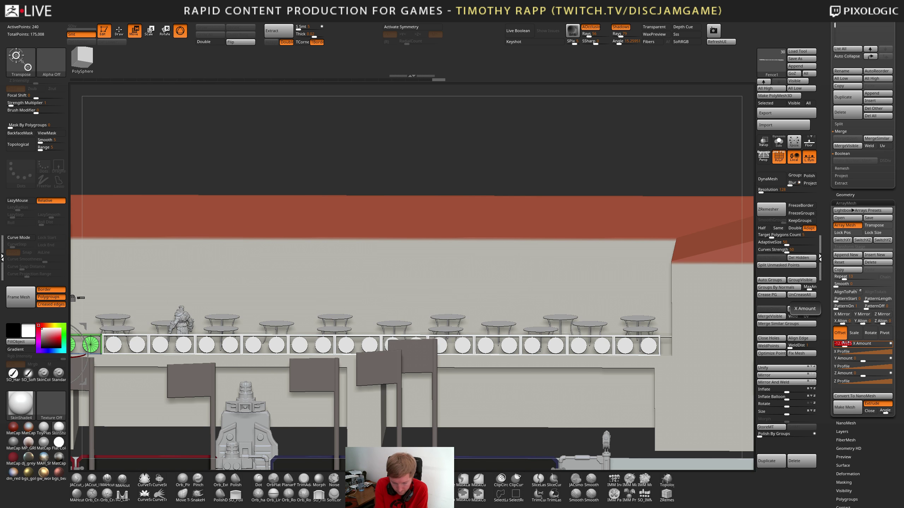
{"action": "key", "text": "Return"}
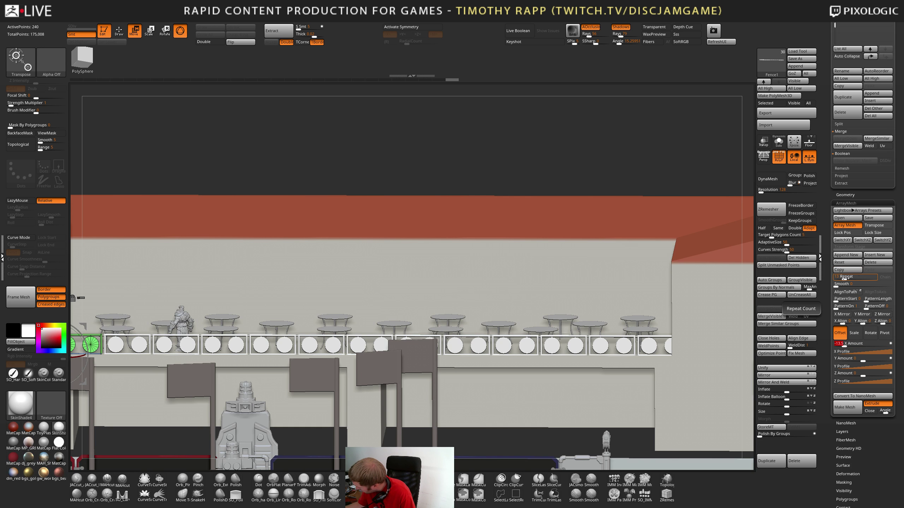
{"action": "left_click_drag", "start_coordinate": [844, 278], "coordinate": [846, 277]}
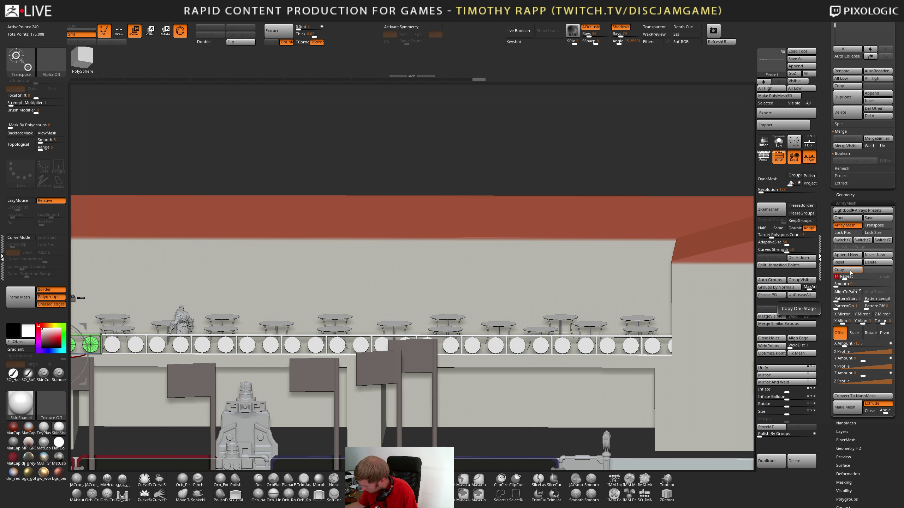
Slide the arrayed fence along the deck edge so its first panel sinks slightly into the building's side wall
{"action": "right_click_drag", "start_coordinate": [577, 344], "coordinate": [593, 353]}
{"action": "right_click_drag", "start_coordinate": [540, 345], "coordinate": [561, 341], "text": "alt"}
{"action": "left_click_drag", "start_coordinate": [145, 362], "coordinate": [131, 362]}
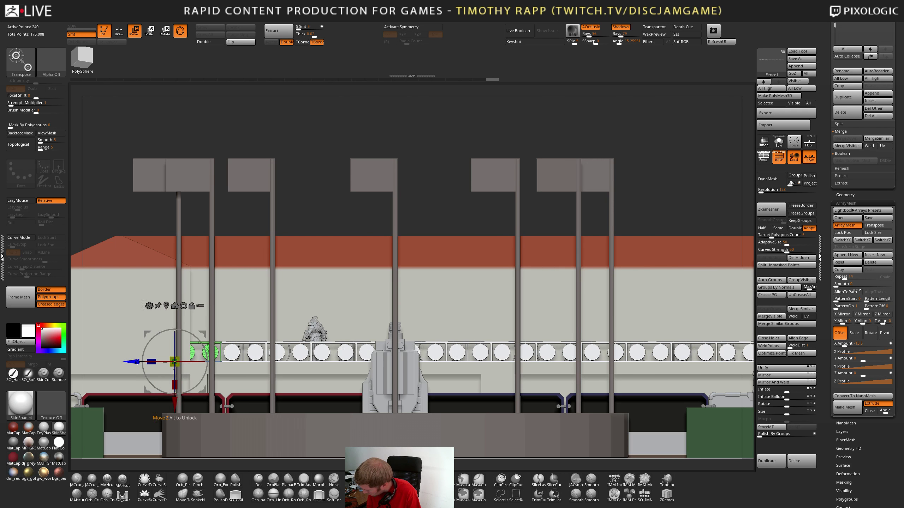
{"action": "key", "text": "ctrl+z"}
Examine the fence row along the deck from several angles and compare its height with the character figure
{"action": "right_click_drag", "start_coordinate": [444, 409], "coordinate": [445, 380], "text": "ctrl"}
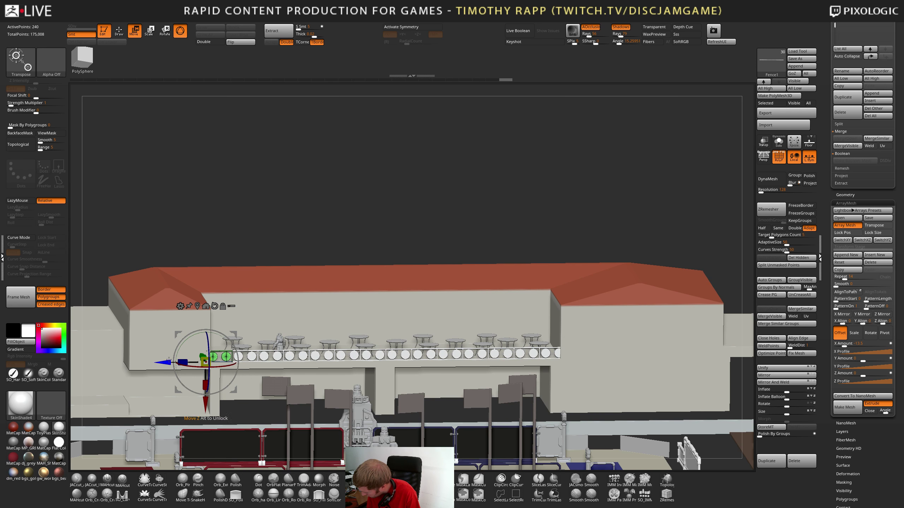
{"action": "mouse_move", "coordinate": [494, 353]}
{"action": "right_mouse_down"}
{"action": "mouse_move", "coordinate": [584, 400]}
{"action": "mouse_move", "coordinate": [589, 354]}
{"action": "mouse_move", "coordinate": [476, 353]}
{"action": "right_mouse_up"}
{"action": "key", "text": "q"}
{"action": "left_click_drag", "start_coordinate": [476, 352], "coordinate": [489, 374]}
{"action": "right_click_drag", "start_coordinate": [395, 359], "coordinate": [420, 324], "text": "ctrl"}
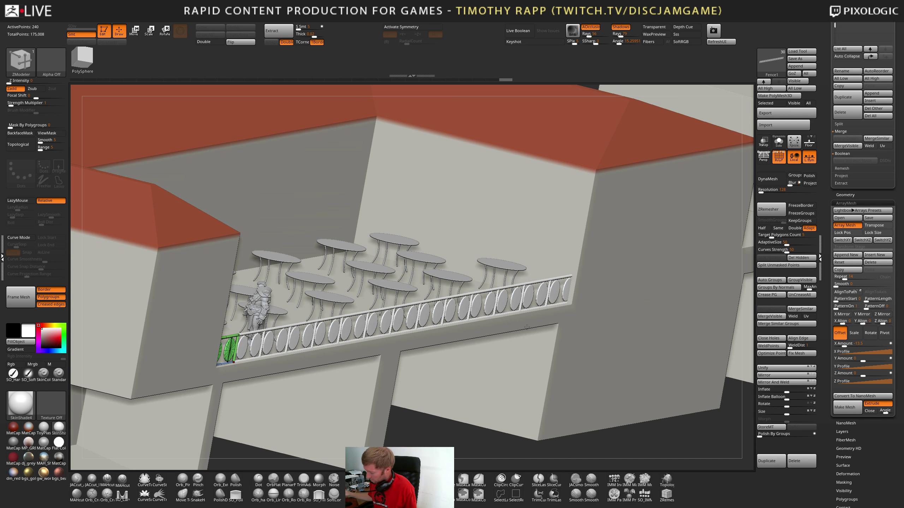
{"action": "key", "text": "shift+f"}
{"action": "right_click_drag", "start_coordinate": [470, 354], "coordinate": [402, 323]}
{"action": "right_click_drag", "start_coordinate": [320, 311], "coordinate": [371, 281], "text": "ctrl"}
{"action": "right_click_drag", "start_coordinate": [426, 298], "coordinate": [417, 330]}
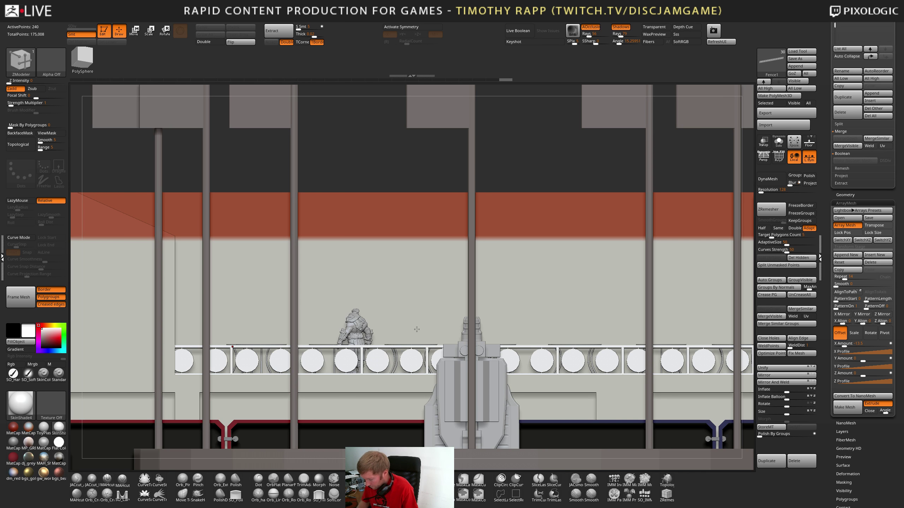
{"action": "right_click_drag", "start_coordinate": [408, 362], "coordinate": [447, 378], "text": "ctrl"}
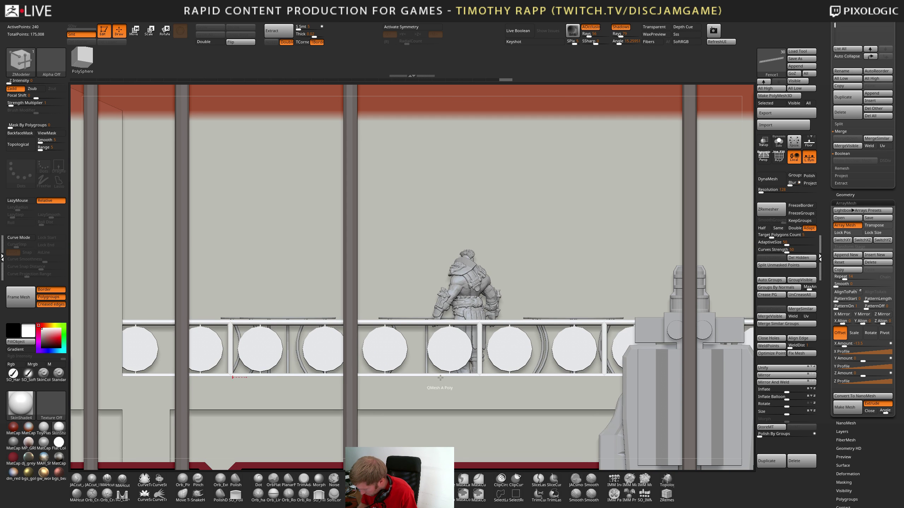
Isolate the fence subtool with Solo and turn off Array Mesh so only the single source panel remains
{"action": "key", "text": "w"}
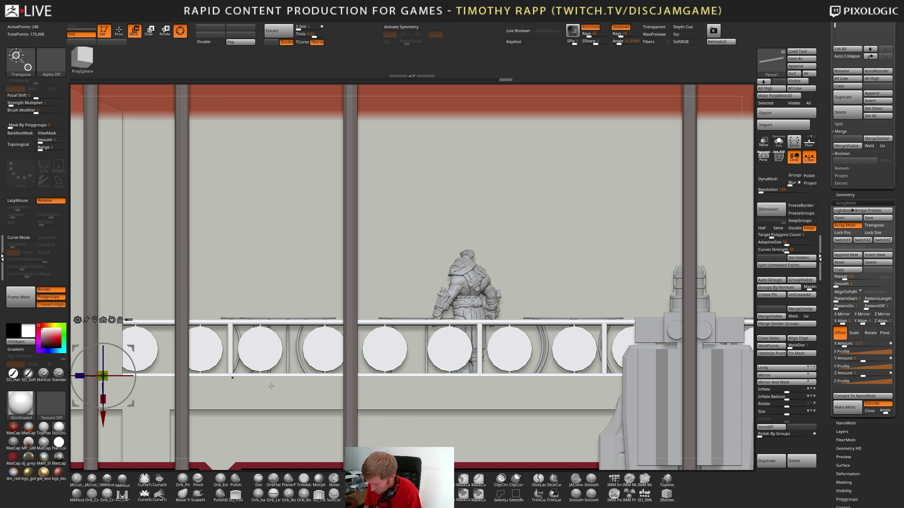
{"action": "right_click_drag", "start_coordinate": [314, 387], "coordinate": [414, 400], "text": "alt"}
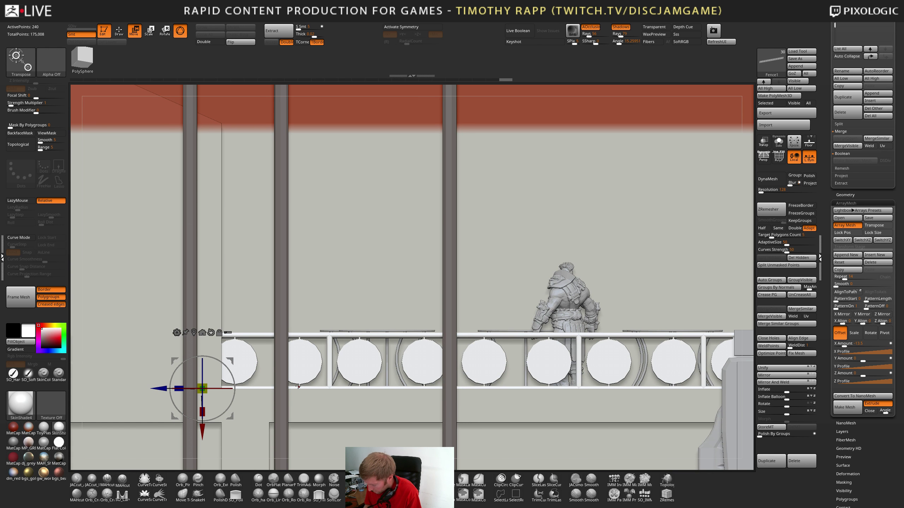
{"action": "key", "text": "shift+s"}
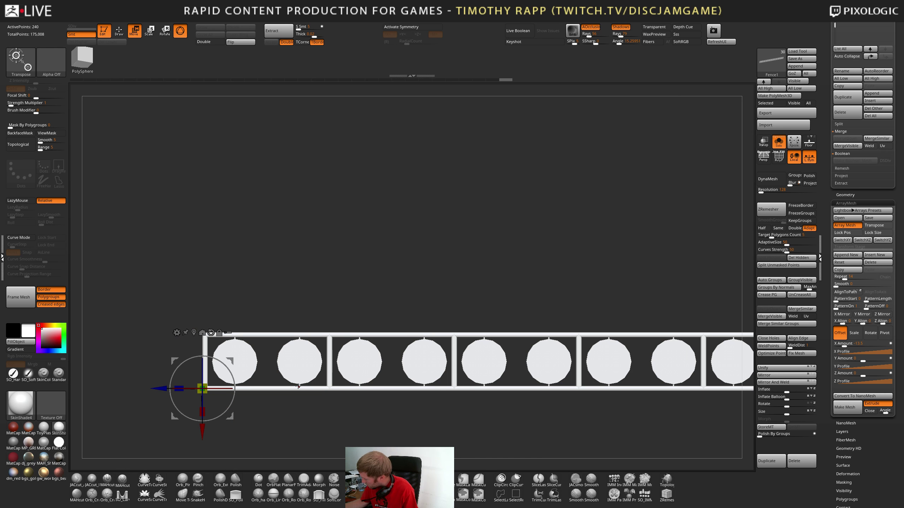
{"action": "left_click", "coordinate": [847, 226]}
{"action": "right_click_drag", "start_coordinate": [457, 385], "coordinate": [541, 381], "text": "alt"}
{"action": "right_click_drag", "start_coordinate": [448, 403], "coordinate": [501, 385], "text": "ctrl"}
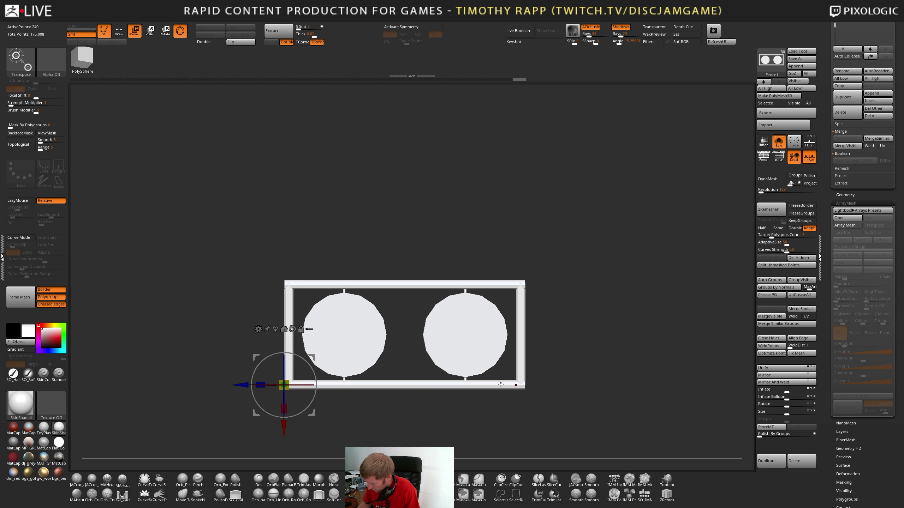
Mask everything except the fence frame's top rail and raise the rail to make the panel taller
{"action": "key", "text": "shift+f"}
{"action": "key", "text": "shift+f"}
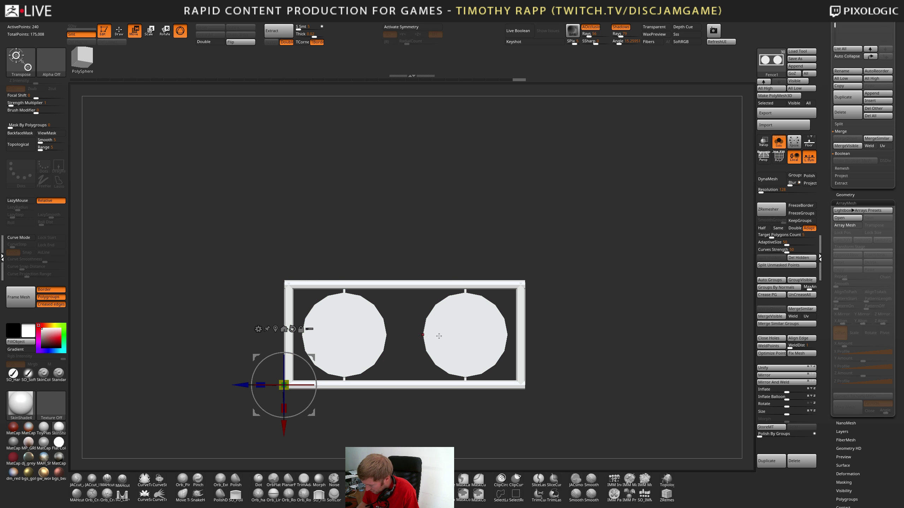
{"action": "mouse_move", "coordinate": [264, 257]}
{"action": "left_mouse_down", "text": "ctrl+shift"}
{"action": "mouse_move", "coordinate": [297, 269]}
{"action": "mouse_move", "coordinate": [537, 289]}
{"action": "left_mouse_up", "text": "ctrl+shift"}
{"action": "left_click_drag", "start_coordinate": [253, 256], "coordinate": [550, 289], "text": "ctrl"}
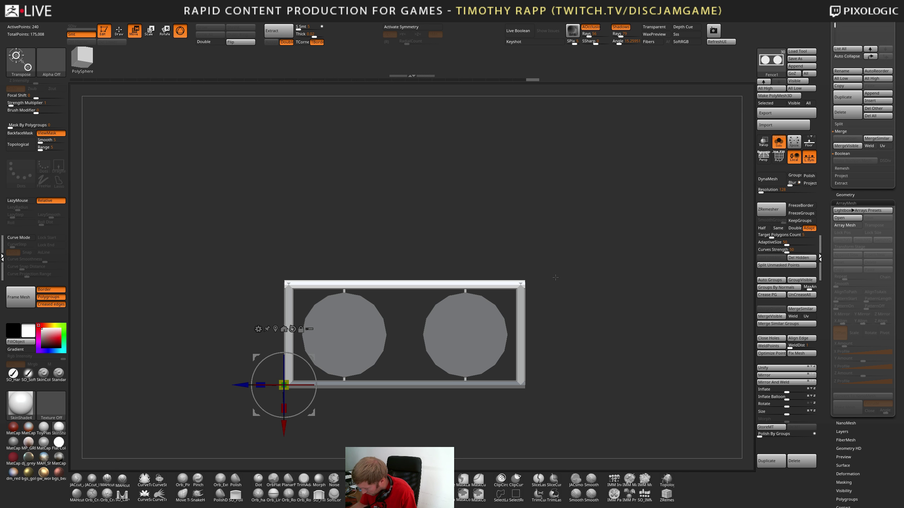
{"action": "left_click_drag", "start_coordinate": [284, 431], "coordinate": [286, 417]}
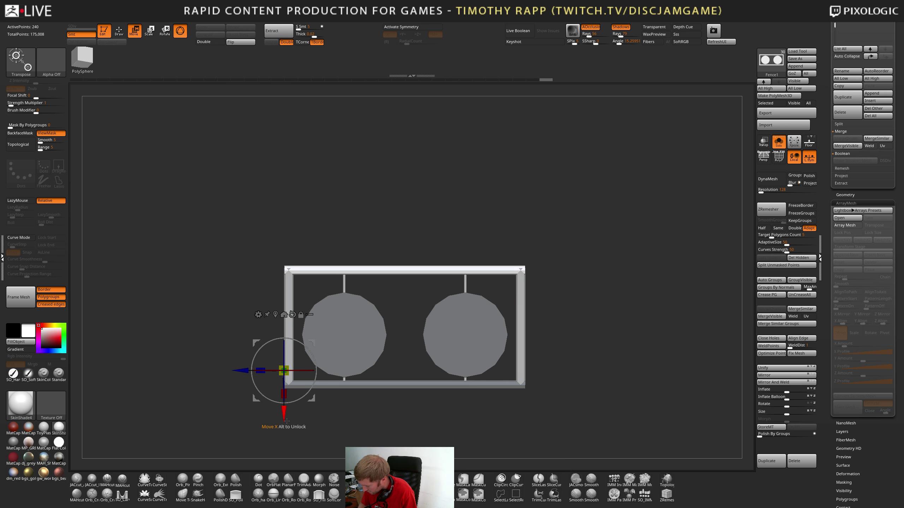
Clear the mask on the fence panel, switch to the ZModeler brush and frame the panel in view
{"action": "key", "text": "q"}
{"action": "key", "text": "b"}
{"action": "key", "text": "z"}
{"action": "key", "text": "m"}
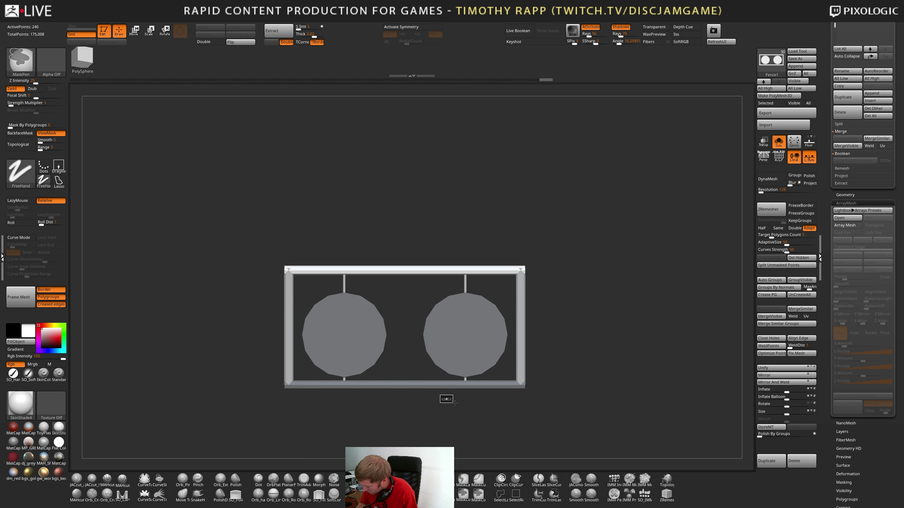
{"action": "key", "text": "shift+f"}
{"action": "key", "text": "shift+f"}
{"action": "key", "text": "f"}
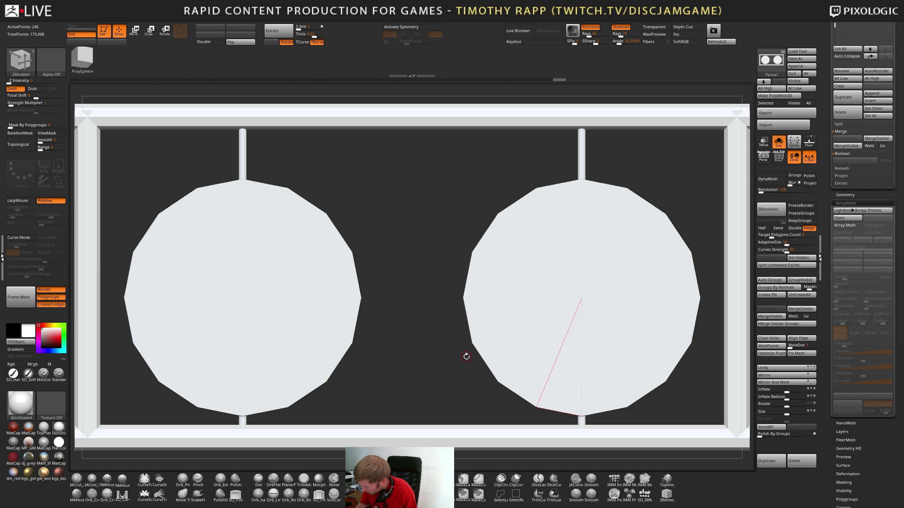
{"action": "key", "text": "x"}
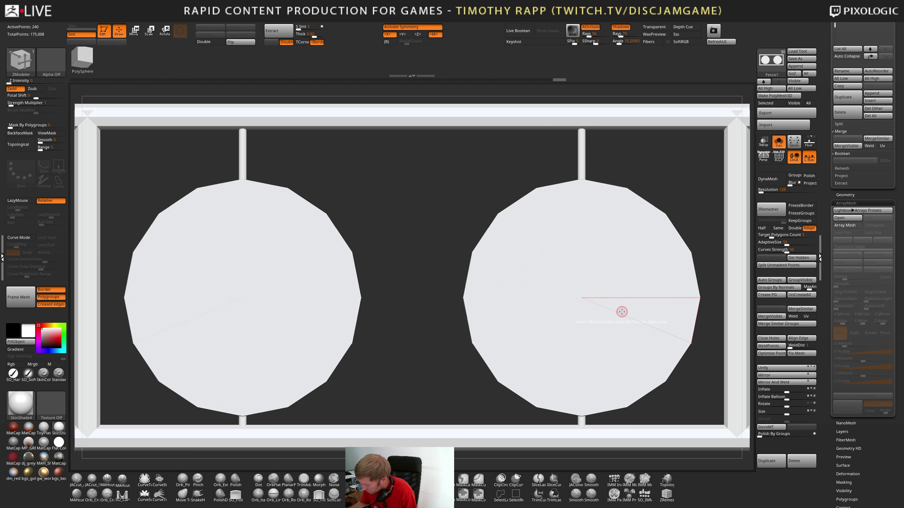
{"action": "right_click_drag", "start_coordinate": [621, 311], "coordinate": [547, 321], "text": "ctrl"}
{"action": "key", "text": "x"}
{"action": "right_click_drag", "start_coordinate": [602, 316], "coordinate": [560, 319], "text": "ctrl"}
{"action": "key", "text": "shift+f"}
{"action": "key", "text": "shift+f"}
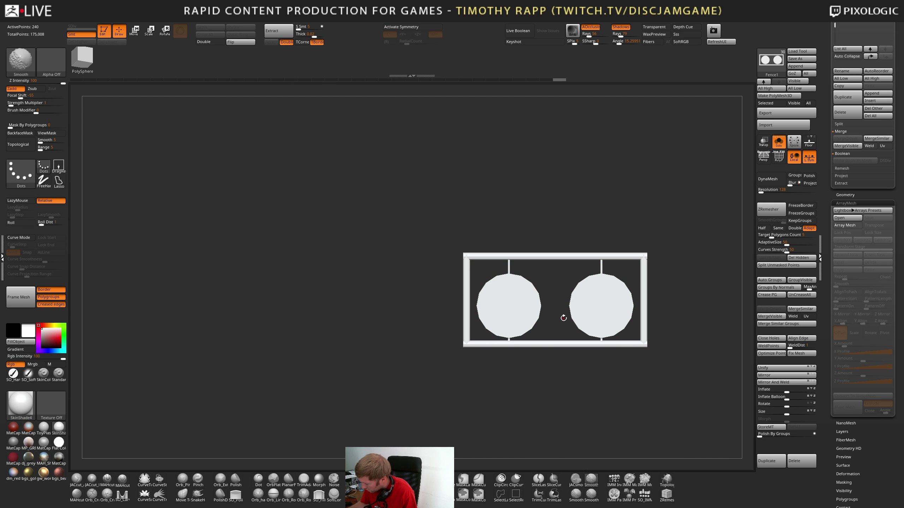
{"action": "right_click_drag", "start_coordinate": [644, 309], "coordinate": [594, 314], "text": "alt"}
{"action": "key", "text": "w"}
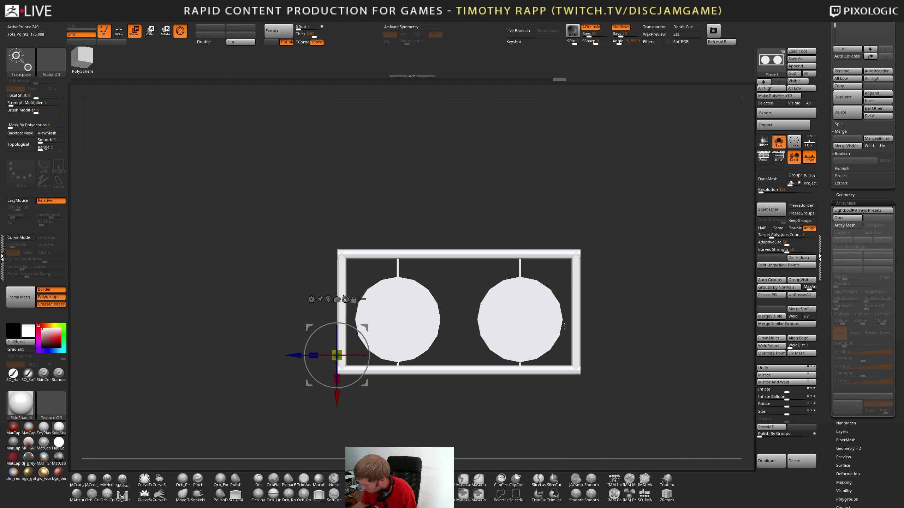
{"action": "left_click_drag", "start_coordinate": [562, 279], "coordinate": [540, 324], "text": "ctrl"}
{"action": "left_click_drag", "start_coordinate": [441, 279], "coordinate": [433, 299], "text": "ctrl"}
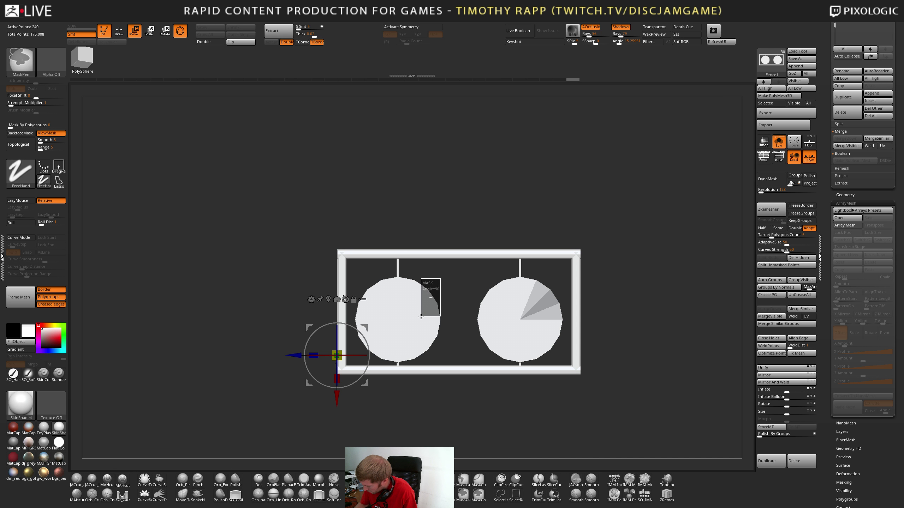
{"action": "left_click", "coordinate": [469, 408], "text": "ctrl"}
Box-select wedges of both fence discs and invert the visibility so only those wedges remain shown
{"action": "left_click_drag", "start_coordinate": [444, 268], "coordinate": [427, 322], "text": "ctrl+shift"}
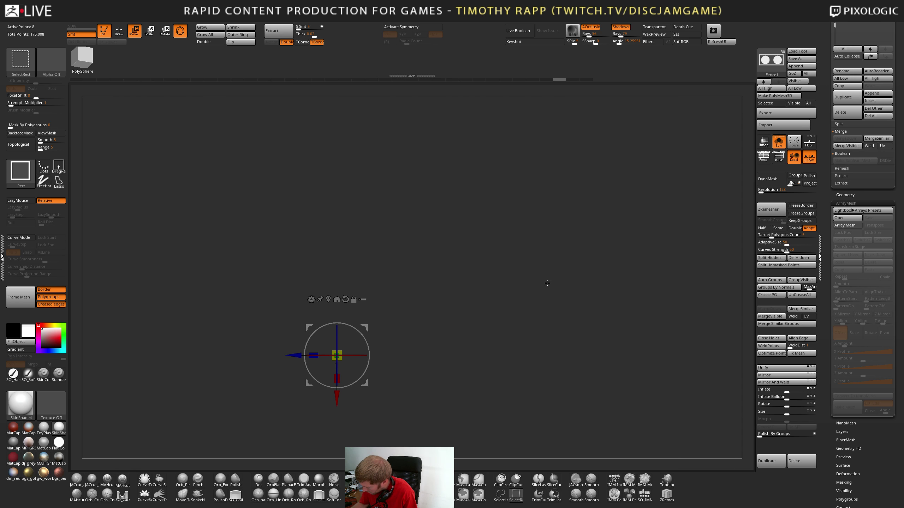
{"action": "left_click", "coordinate": [547, 283], "text": "ctrl+shift"}
{"action": "mouse_move", "coordinate": [455, 284]}
{"action": "left_mouse_down", "text": "ctrl+shift"}
{"action": "mouse_move", "coordinate": [418, 353]}
{"action": "mouse_move", "coordinate": [487, 350]}
{"action": "mouse_move", "coordinate": [533, 363]}
{"action": "mouse_move", "coordinate": [508, 347]}
{"action": "left_mouse_up", "text": "ctrl+shift"}
{"action": "left_click", "coordinate": [464, 345], "text": "ctrl+shift"}
{"action": "left_click_drag", "start_coordinate": [575, 305], "coordinate": [506, 344], "text": "ctrl+alt+shift"}
{"action": "left_click_drag", "start_coordinate": [673, 307], "coordinate": [628, 342], "text": "ctrl+alt+shift"}
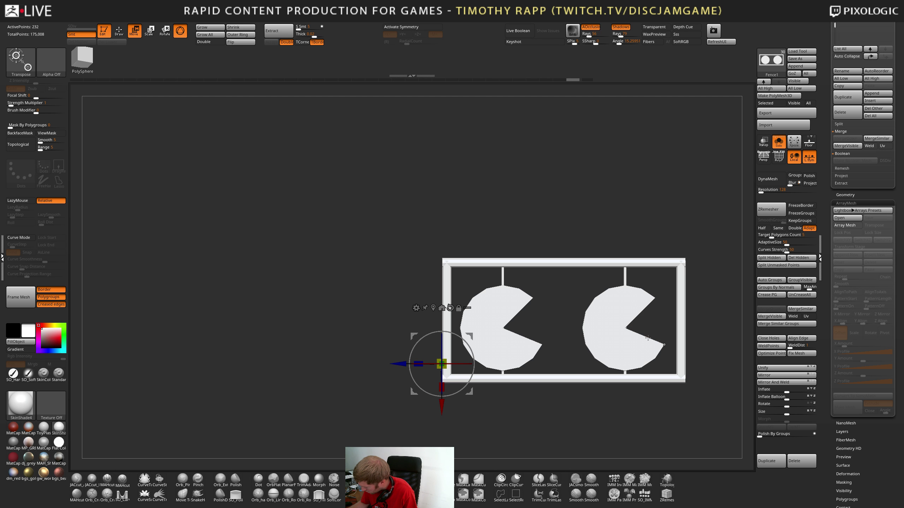
{"action": "left_click", "coordinate": [713, 332], "text": "ctrl+shift"}
{"action": "key", "text": "ctrl+z"}
{"action": "left_click_drag", "start_coordinate": [712, 333], "coordinate": [718, 335], "text": "ctrl+shift"}
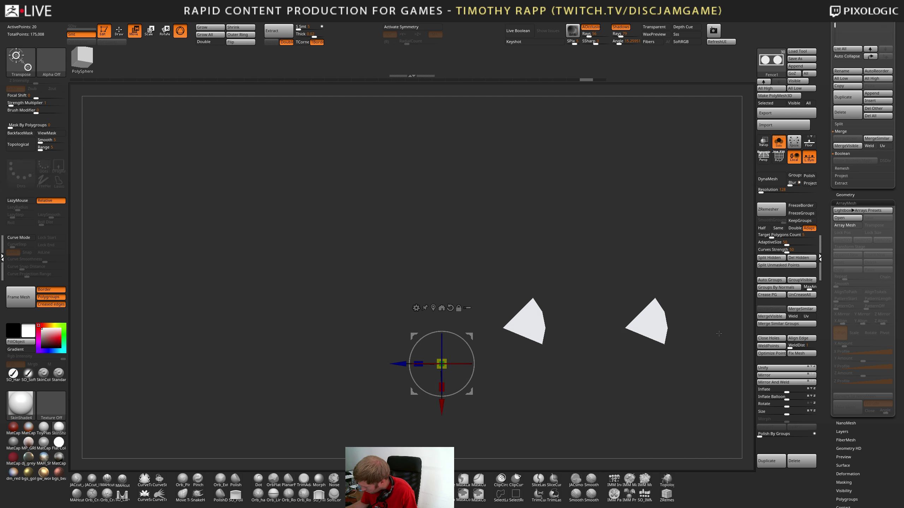
Expand the visible wedges to both full discs, mask the discs and show the whole fence panel again
{"action": "key", "text": "ctrl+shift+a"}
{"action": "left_click", "coordinate": [682, 354], "text": "ctrl"}
{"action": "left_click", "coordinate": [680, 371], "text": "ctrl+shift"}
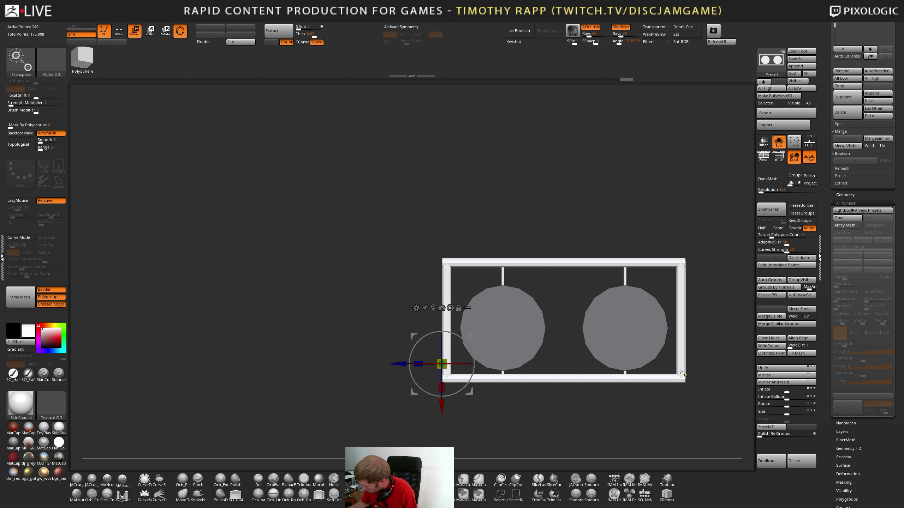
{"action": "key", "text": "ctrl+shift+z"}
{"action": "key", "text": "ctrl+shift+z"}
{"action": "key", "text": "ctrl+z"}
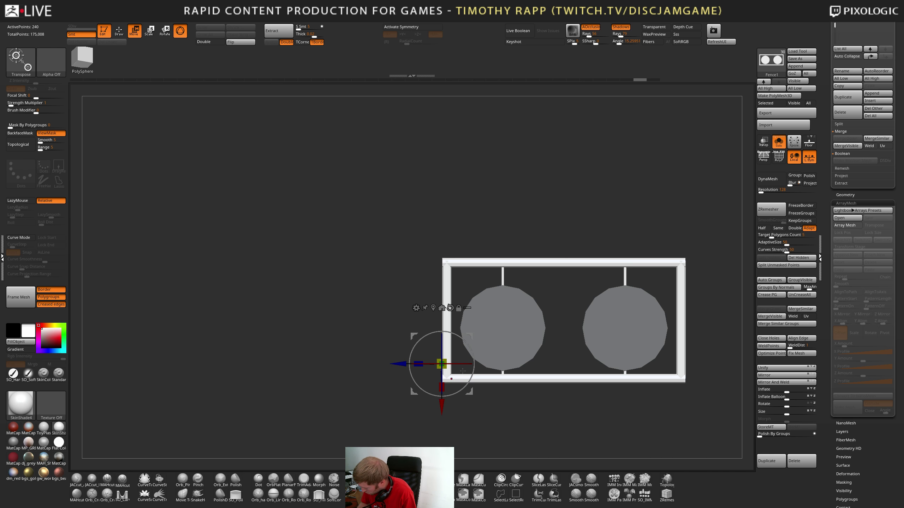
Invert the mask to free the discs, centre the gizmo between them and scale both discs up uniformly
{"action": "left_click", "coordinate": [441, 308]}
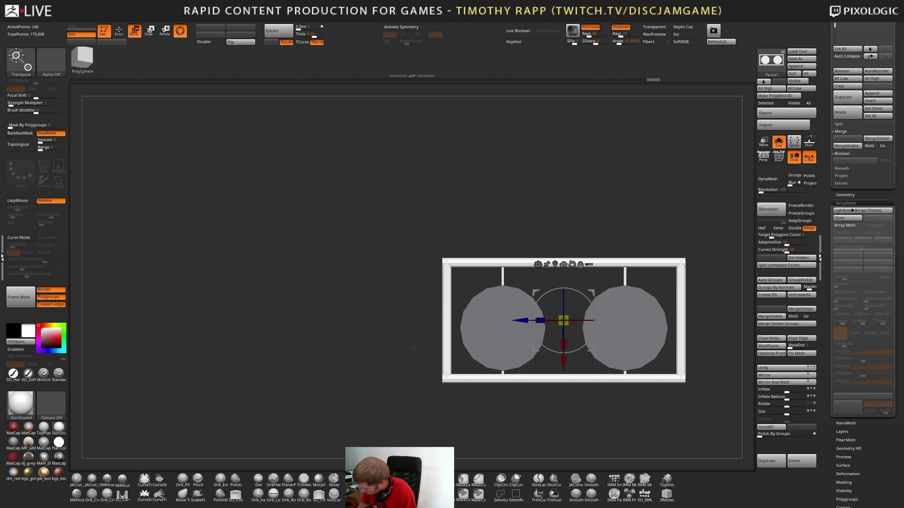
{"action": "key", "text": "ctrl"}
{"action": "left_click", "coordinate": [572, 406], "text": "ctrl"}
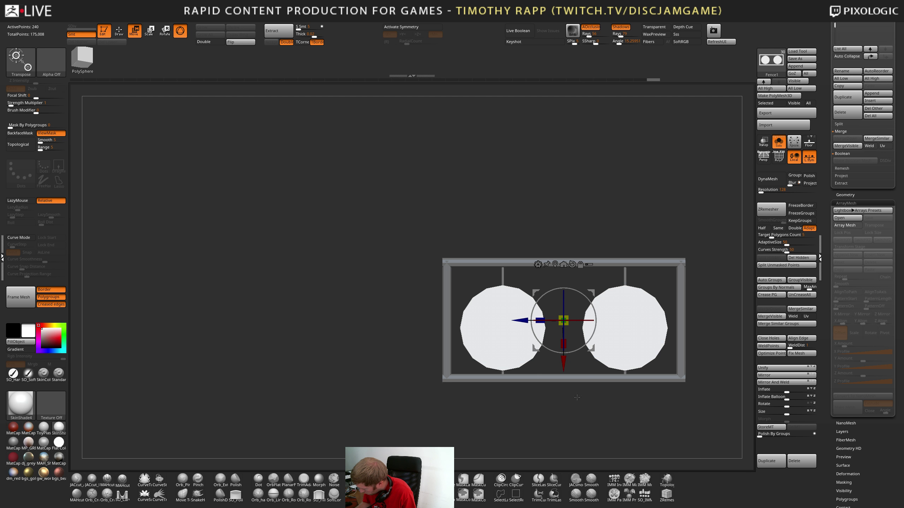
{"action": "left_click", "coordinate": [563, 264]}
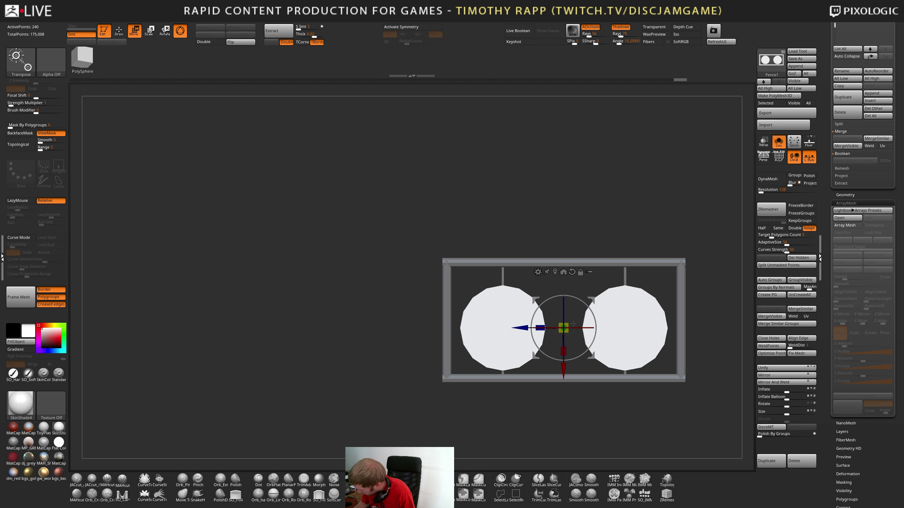
{"action": "left_click_drag", "start_coordinate": [566, 330], "coordinate": [575, 337]}
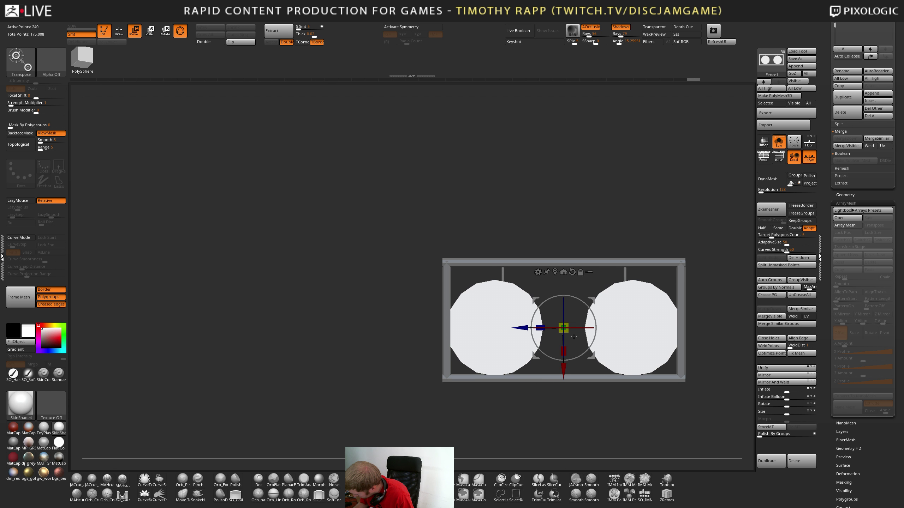
{"action": "left_click_drag", "start_coordinate": [520, 326], "coordinate": [591, 333]}
{"action": "key", "text": "ctrl+z"}
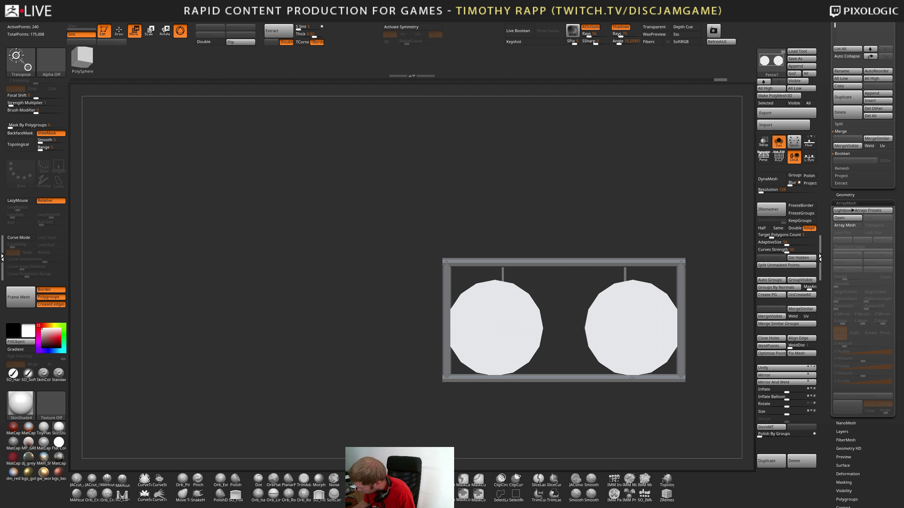
Step through the undo history to revert the panel's disc and height edits and restore the Array Mesh fence row
{"action": "left_click_drag", "start_coordinate": [688, 378], "coordinate": [688, 355], "text": "alt"}
{"action": "key", "text": "ctrl+z"}
{"action": "key", "text": "ctrl+z"}
{"action": "key", "text": "ctrl+z"}
{"action": "key", "text": "ctrl+z"}
{"action": "key", "text": "ctrl+z"}
{"action": "key", "text": "ctrl+z"}
{"action": "key", "text": "ctrl+z"}
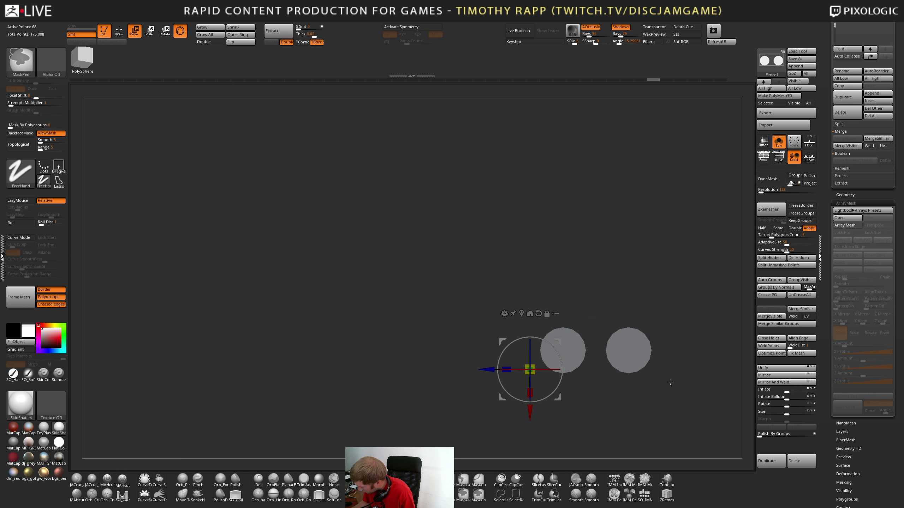
{"action": "key", "text": "ctrl+shift+z"}
{"action": "key", "text": "ctrl+shift+z"}
{"action": "key", "text": "ctrl+shift+z"}
{"action": "key", "text": "ctrl+shift+z"}
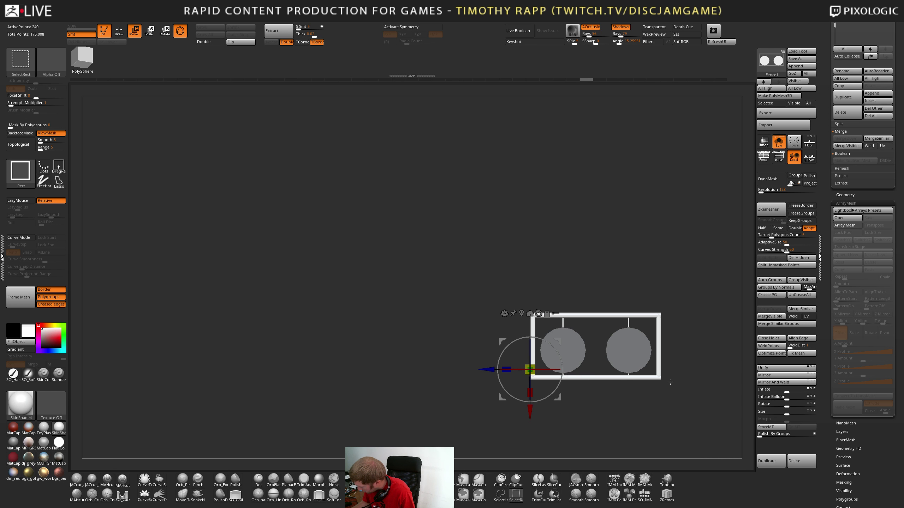
{"action": "key", "text": "ctrl+z"}
{"action": "key", "text": "ctrl+z"}
{"action": "key", "text": "ctrl+z"}
{"action": "key", "text": "ctrl+z"}
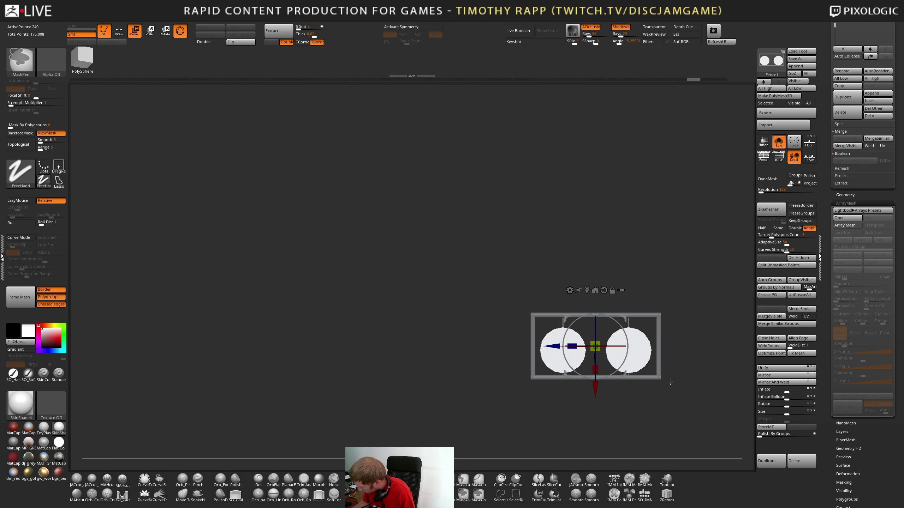
{"action": "key", "text": "ctrl+shift+z"}
{"action": "key", "text": "ctrl+shift+z"}
{"action": "key", "text": "ctrl+shift+z"}
{"action": "key", "text": "ctrl+shift+z"}
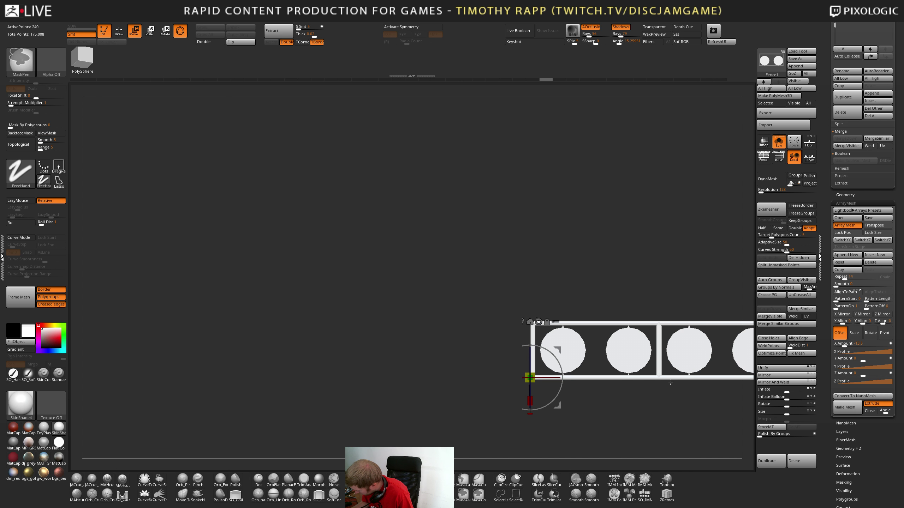
{"action": "key", "text": "ctrl+shift+z"}
{"action": "key", "text": "ctrl+shift+z"}
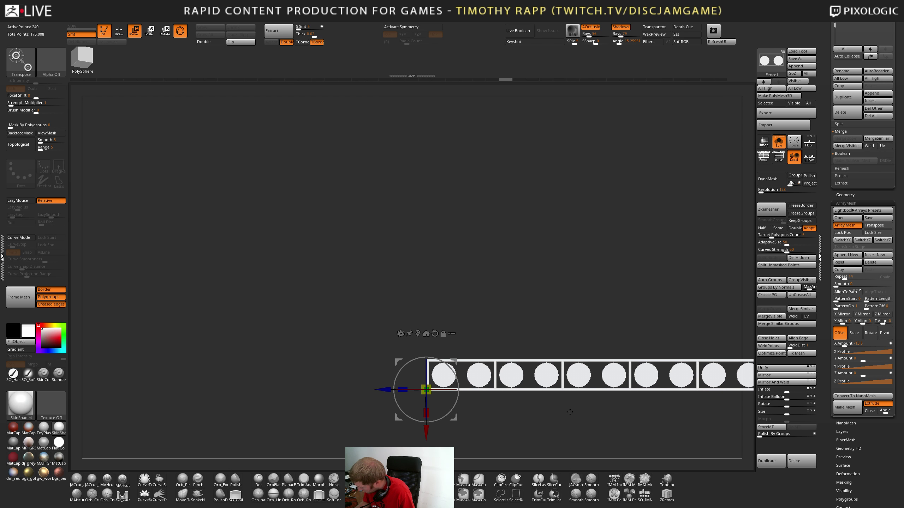
Turn off Solo and review the fence row against the character figure, the building and the whole arena scene
{"action": "left_click", "coordinate": [780, 143]}
{"action": "mouse_move", "coordinate": [641, 321]}
{"action": "right_mouse_down", "text": "ctrl"}
{"action": "mouse_move", "coordinate": [584, 402]}
{"action": "mouse_move", "coordinate": [618, 409]}
{"action": "mouse_move", "coordinate": [707, 384]}
{"action": "mouse_move", "coordinate": [665, 402]}
{"action": "mouse_move", "coordinate": [604, 402]}
{"action": "mouse_move", "coordinate": [624, 419]}
{"action": "right_mouse_up", "text": "ctrl"}
{"action": "key", "text": "q"}
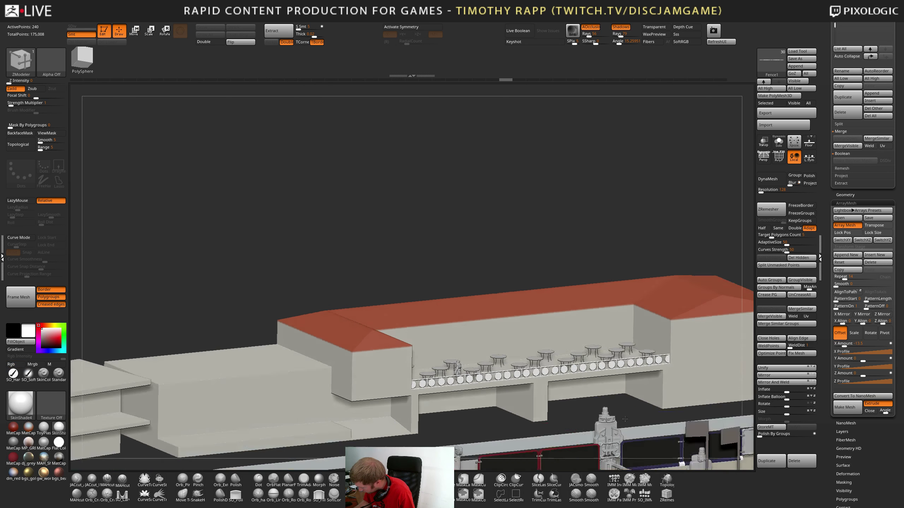
{"action": "left_click_drag", "start_coordinate": [625, 419], "coordinate": [618, 382]}
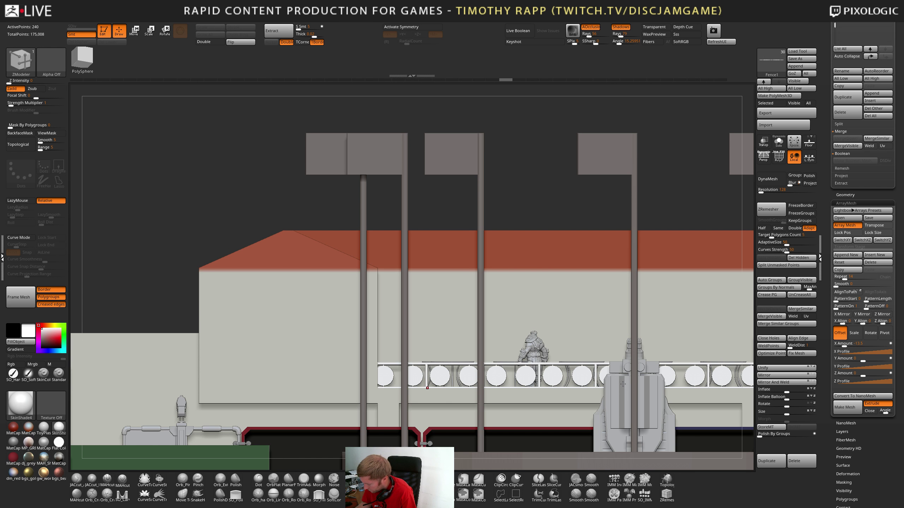
{"action": "left_click_drag", "start_coordinate": [630, 391], "coordinate": [623, 389]}
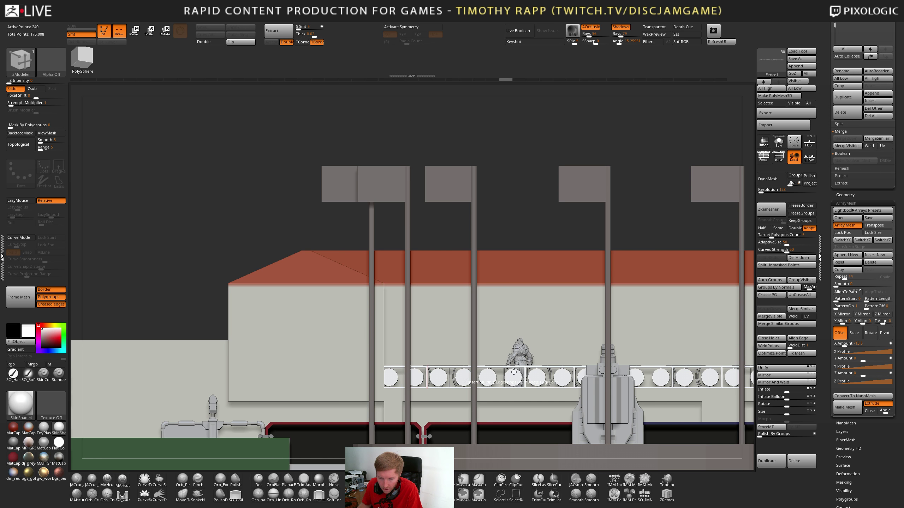
{"action": "right_click_drag", "start_coordinate": [513, 372], "coordinate": [583, 381]}
{"action": "key", "text": "f"}
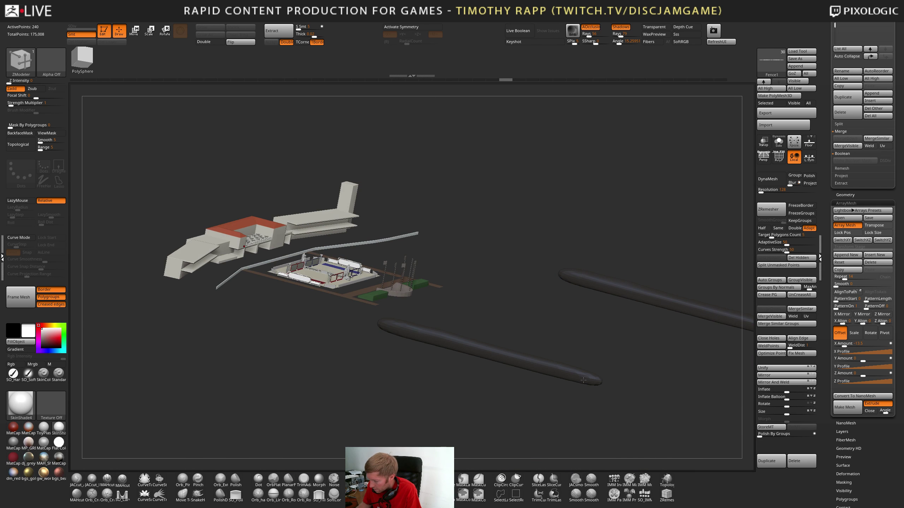
{"action": "left_click_drag", "start_coordinate": [583, 380], "coordinate": [436, 371]}
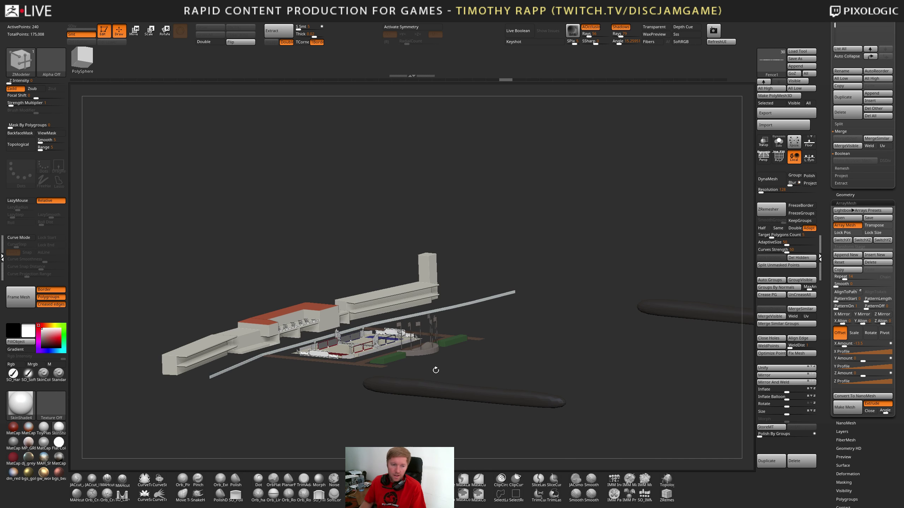
Switch to Maya and examine the beach blockout from overview to court level, selecting the scoreboard at the court's end
{"action": "key", "text": "alt+Tab"}
{"action": "key", "text": "f"}
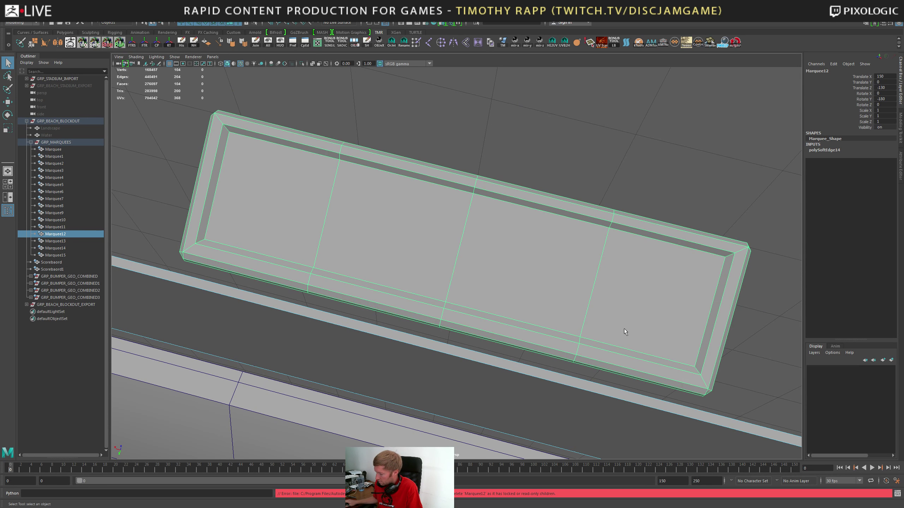
{"action": "right_click_drag", "start_coordinate": [624, 328], "coordinate": [524, 270], "text": "alt"}
{"action": "left_click_drag", "start_coordinate": [524, 270], "coordinate": [633, 181], "text": "alt"}
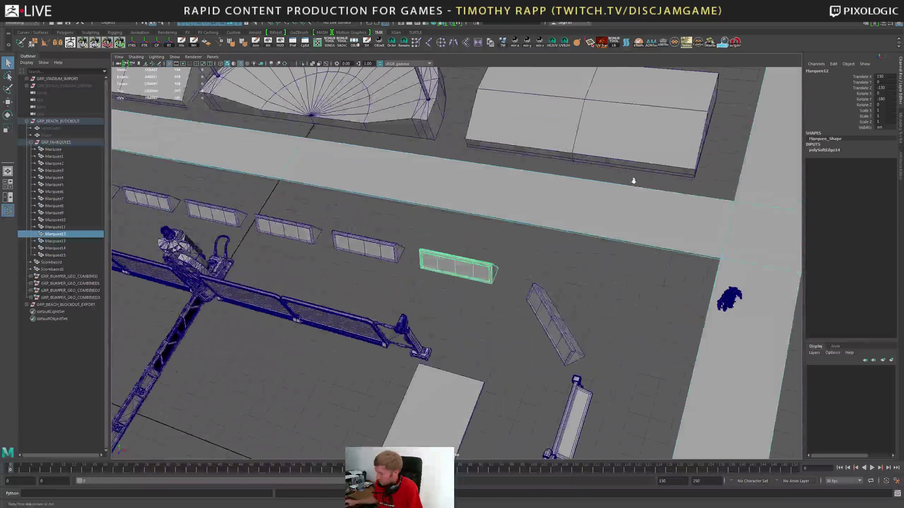
{"action": "scroll", "coordinate": [405, 141], "scroll_direction": "down", "scroll_amount": 10}
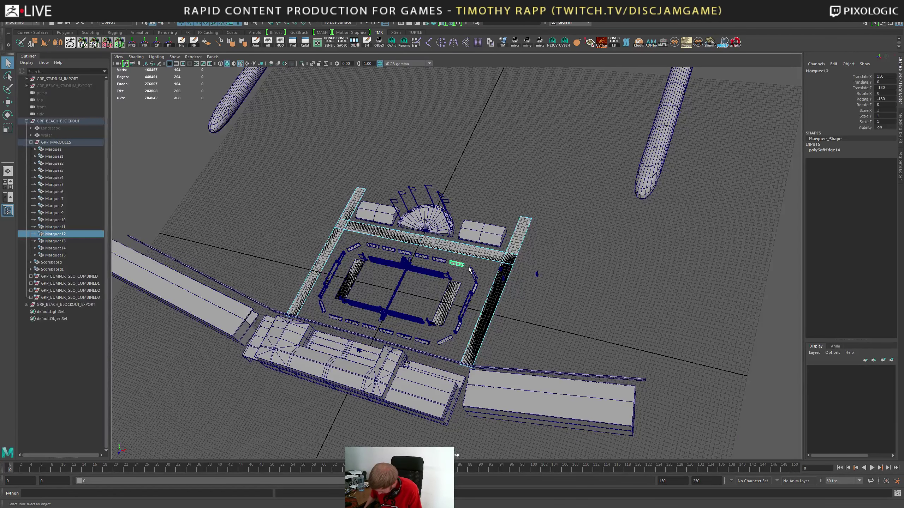
{"action": "scroll", "coordinate": [469, 269], "scroll_direction": "down", "scroll_amount": 10}
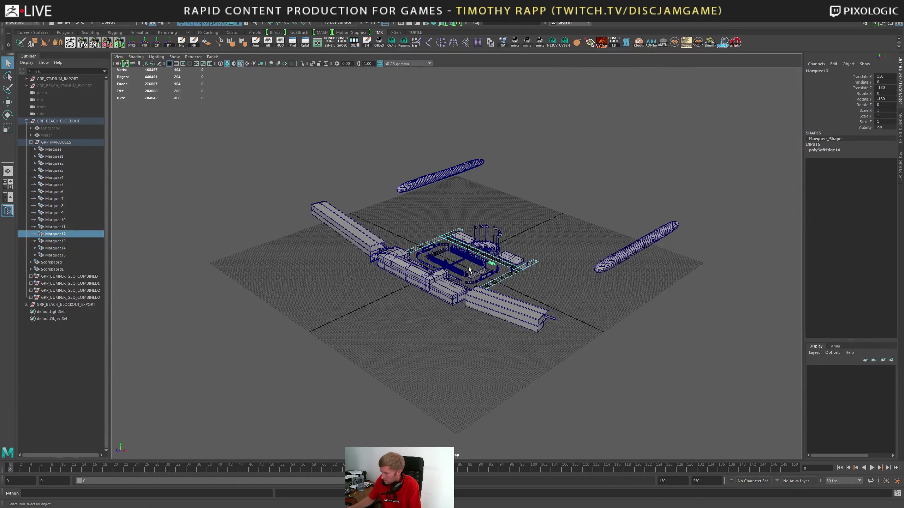
{"action": "mouse_move", "coordinate": [637, 395]}
{"action": "left_mouse_down", "text": "alt"}
{"action": "mouse_move", "coordinate": [548, 383]}
{"action": "mouse_move", "coordinate": [638, 386]}
{"action": "left_mouse_up", "text": "alt"}
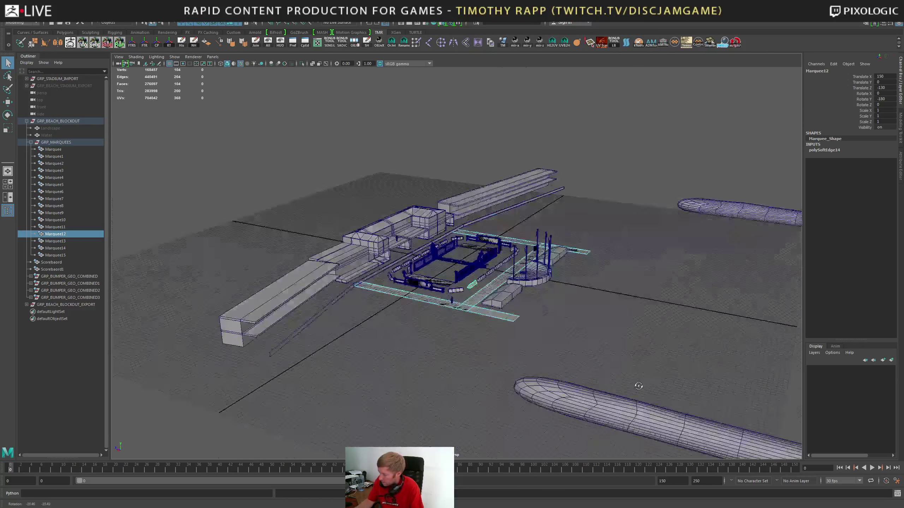
{"action": "scroll", "coordinate": [578, 371], "scroll_direction": "up", "scroll_amount": 10}
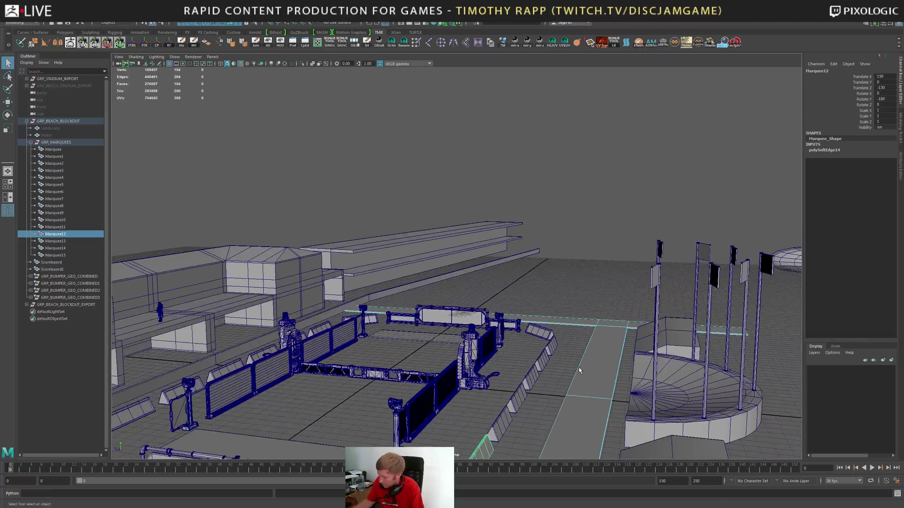
{"action": "scroll", "coordinate": [403, 253], "scroll_direction": "up", "scroll_amount": 6}
{"action": "left_click", "coordinate": [492, 394]}
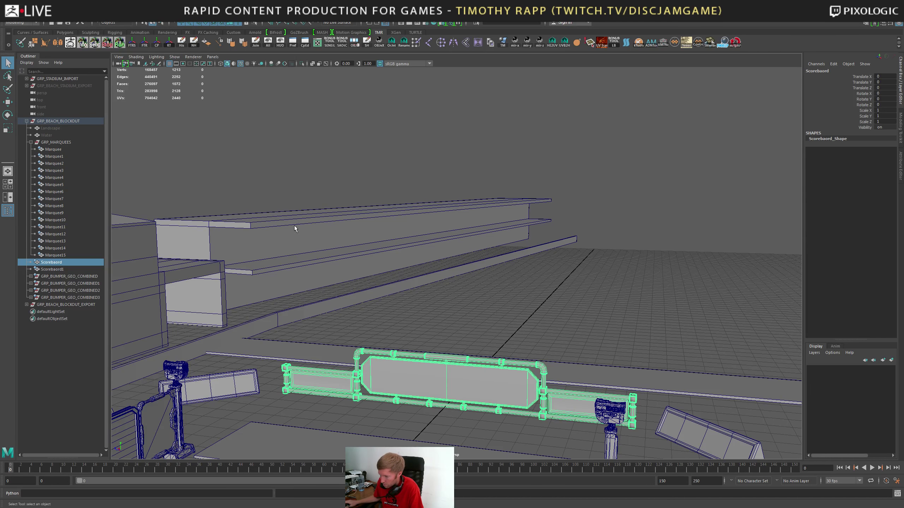
Switch between ZBrush and Maya to compare the court, scoreboards, building and boundary wall across the whole scene
{"action": "key", "text": "alt+Tab"}
{"action": "right_click_drag", "start_coordinate": [456, 299], "coordinate": [597, 388]}
{"action": "left_click_drag", "start_coordinate": [406, 442], "coordinate": [388, 419], "text": "alt"}
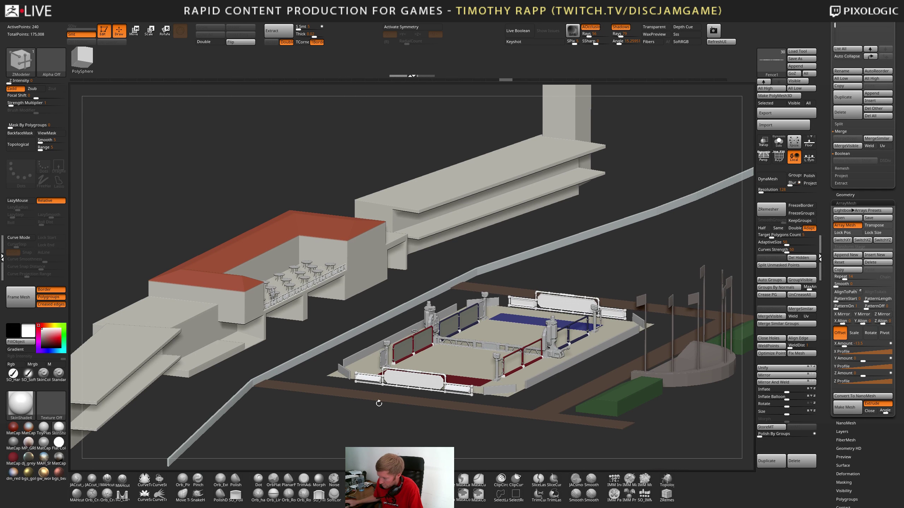
{"action": "key", "text": "alt+Tab"}
{"action": "right_click_drag", "start_coordinate": [466, 342], "coordinate": [205, 310], "text": "alt"}
{"action": "key", "text": "alt+Tab"}
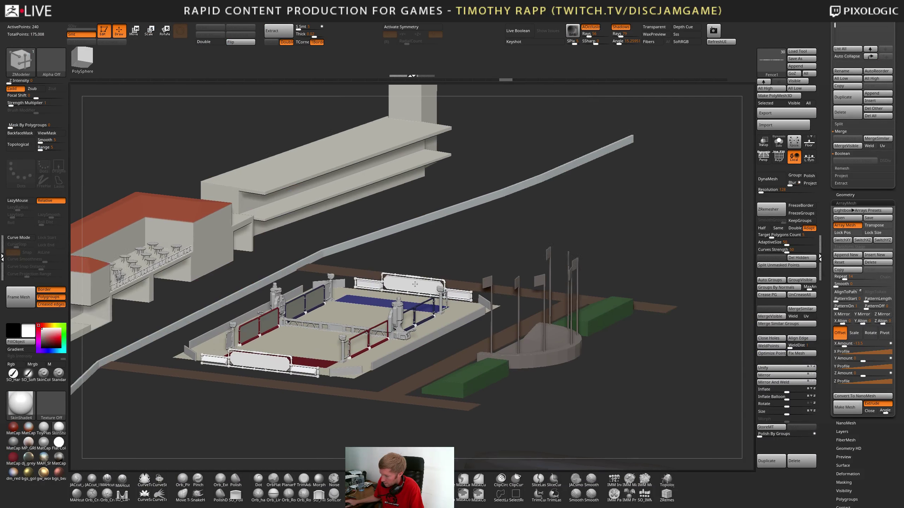
{"action": "key", "text": "f"}
{"action": "key", "text": "f"}
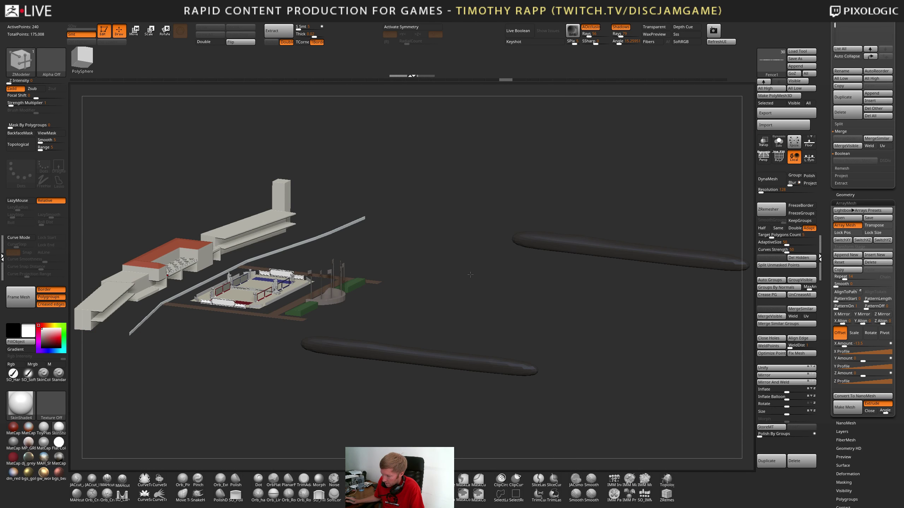
{"action": "left_click_drag", "start_coordinate": [448, 373], "coordinate": [519, 383]}
{"action": "key", "text": "alt+Tab"}
{"action": "key", "text": "alt+Tab"}
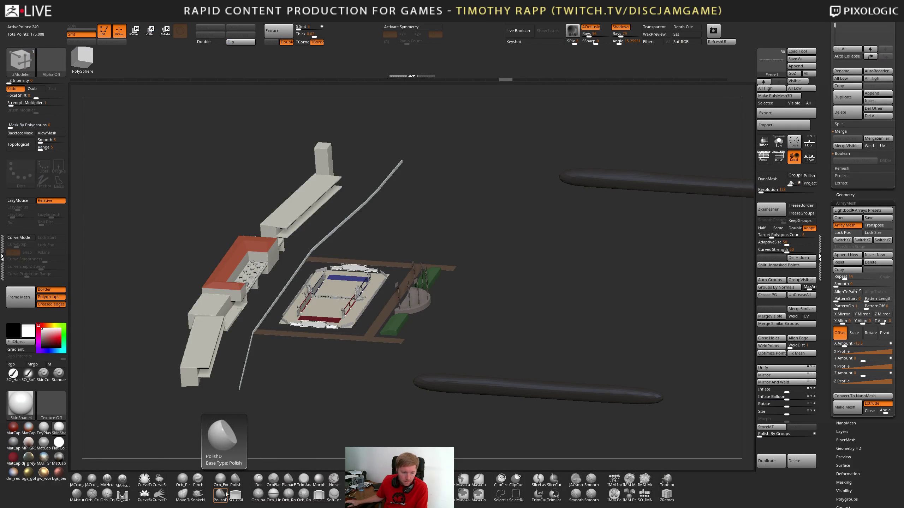
Switch to the Thumbs.psd concept sketch and zoom in on the walkway corner beside the planting beds and flagpoles
{"action": "mouse_move", "coordinate": [13, 472]}
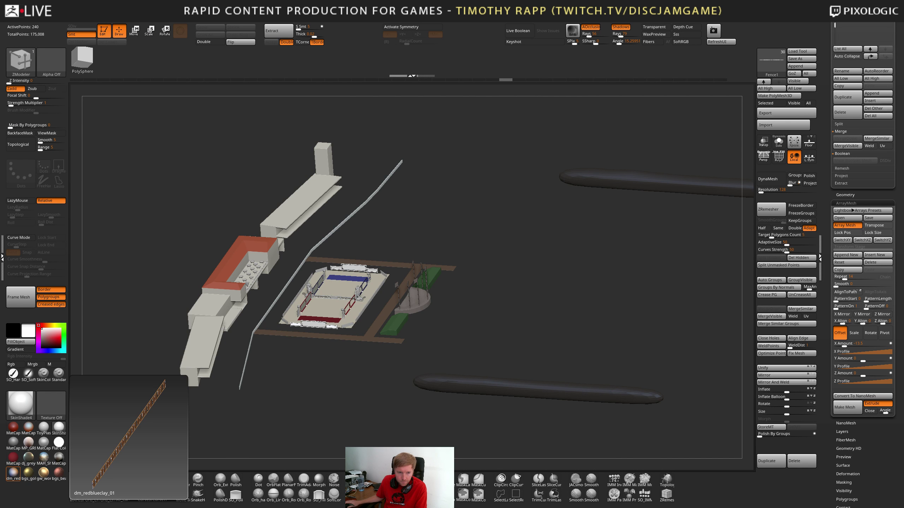
{"action": "left_click_drag", "start_coordinate": [302, 220], "coordinate": [329, 23]}
{"action": "scroll", "coordinate": [429, 93], "scroll_direction": "up", "scroll_amount": 2}
{"action": "left_click_drag", "start_coordinate": [462, 109], "coordinate": [331, 365]}
{"action": "scroll", "coordinate": [452, 264], "scroll_direction": "up", "scroll_amount": 3}
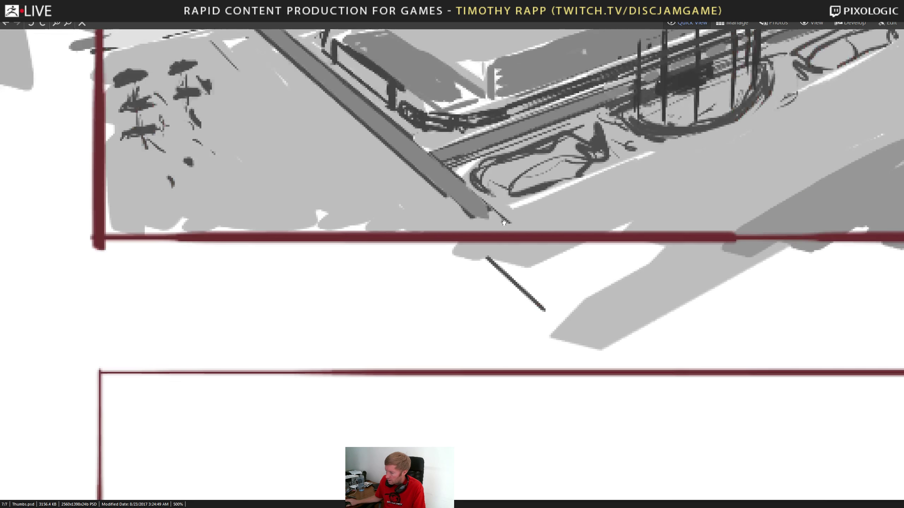
Examine the full court thumbnail in the concept sketch, switch to ZBrush and compare the arena layout from oblique, top-down and front views
{"action": "mouse_move", "coordinate": [496, 40]}
{"action": "left_mouse_down"}
{"action": "mouse_move", "coordinate": [434, 272]}
{"action": "mouse_move", "coordinate": [411, 315]}
{"action": "left_mouse_up"}
{"action": "scroll", "coordinate": [434, 271], "scroll_direction": "down", "scroll_amount": 2}
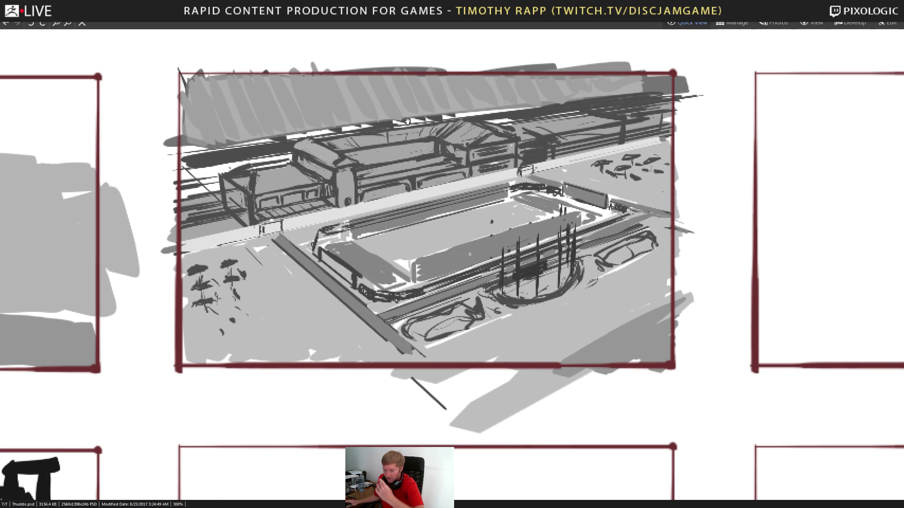
{"action": "left_click_drag", "start_coordinate": [451, 216], "coordinate": [456, 236]}
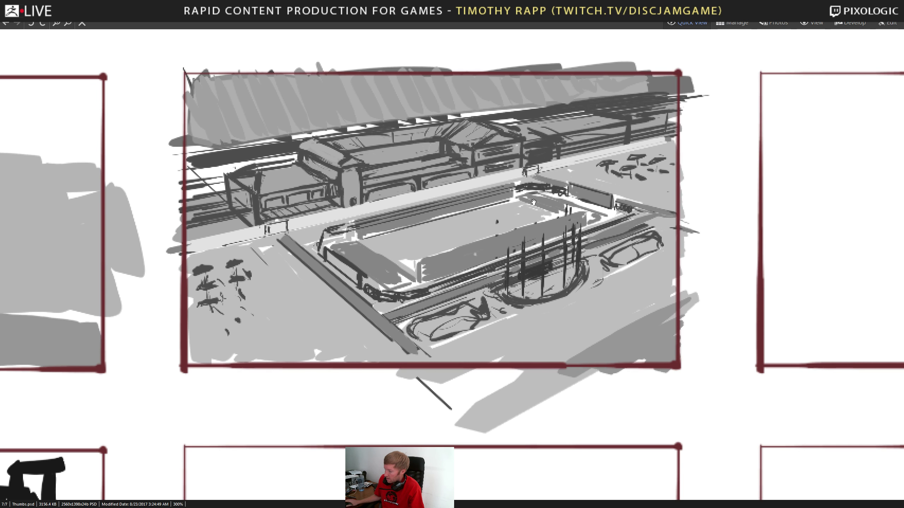
{"action": "key", "text": "alt+Tab"}
{"action": "left_click_drag", "start_coordinate": [489, 298], "coordinate": [571, 243]}
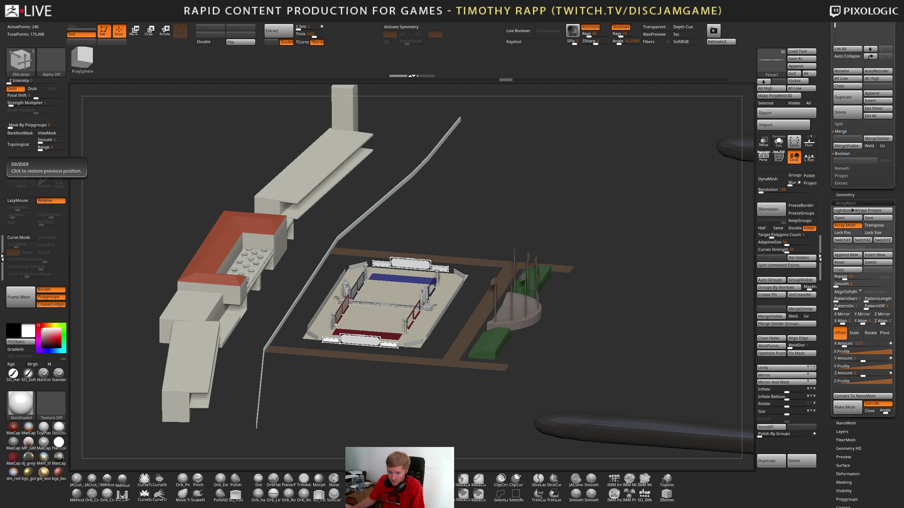
{"action": "left_click_drag", "start_coordinate": [489, 366], "coordinate": [504, 413]}
{"action": "left_click_drag", "start_coordinate": [336, 379], "coordinate": [463, 356]}
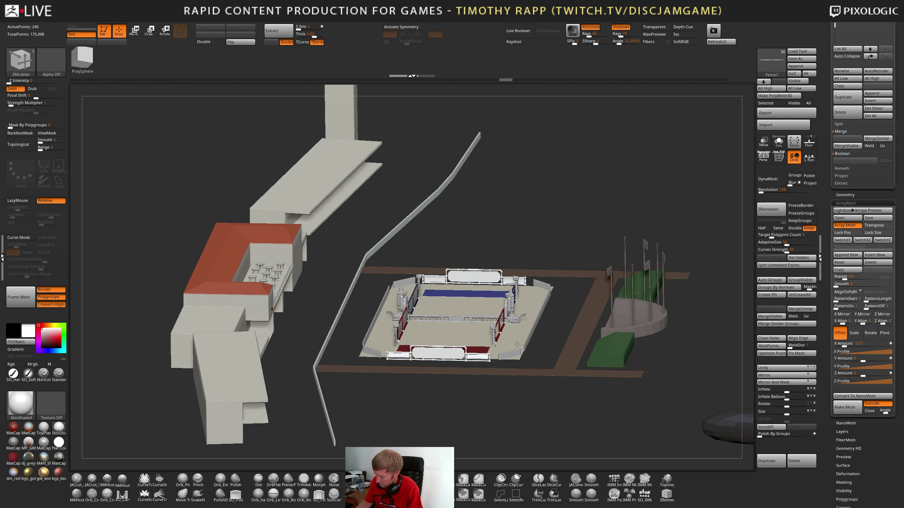
{"action": "left_click_drag", "start_coordinate": [517, 344], "coordinate": [490, 393], "text": "shift"}
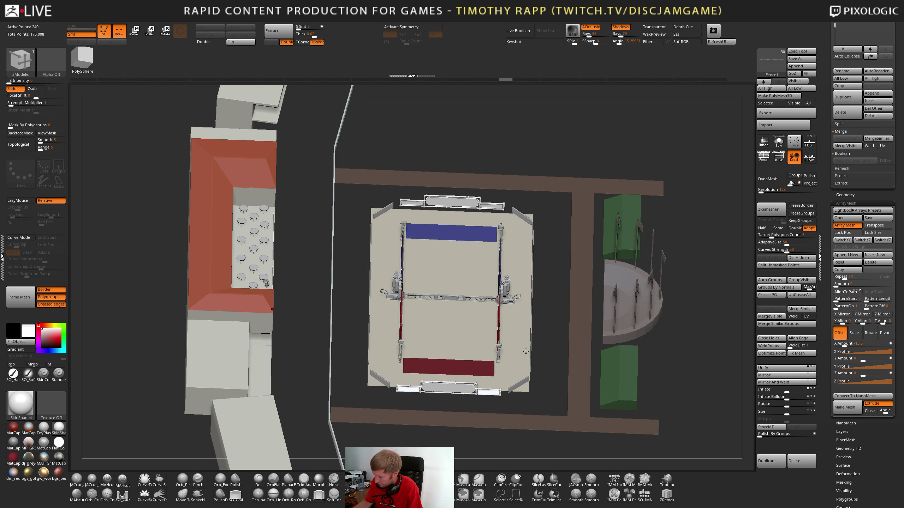
{"action": "left_click_drag", "start_coordinate": [458, 417], "coordinate": [435, 371]}
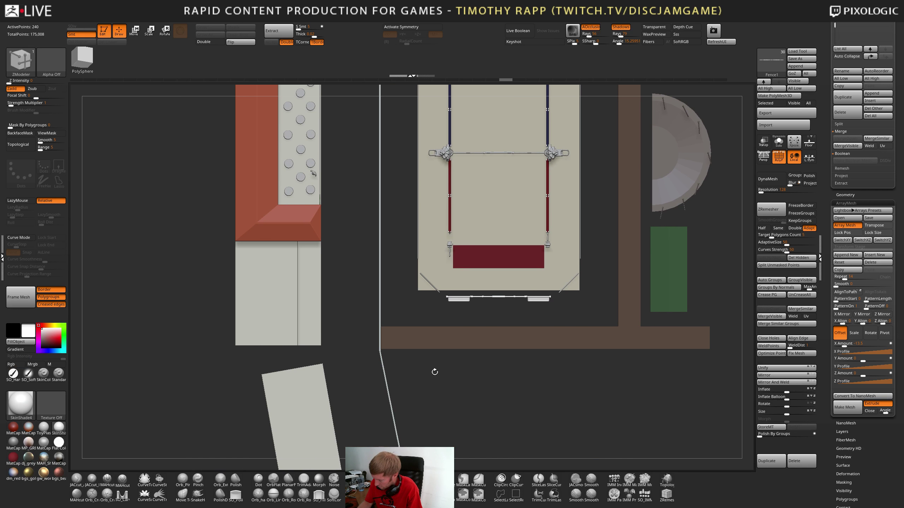
{"action": "left_click_drag", "start_coordinate": [484, 386], "coordinate": [480, 389], "text": "alt"}
{"action": "mouse_move", "coordinate": [473, 359]}
{"action": "left_mouse_down", "text": "alt"}
{"action": "mouse_move", "coordinate": [482, 373]}
{"action": "mouse_move", "coordinate": [518, 368]}
{"action": "mouse_move", "coordinate": [492, 355]}
{"action": "mouse_move", "coordinate": [593, 331]}
{"action": "mouse_move", "coordinate": [538, 349]}
{"action": "mouse_move", "coordinate": [522, 380]}
{"action": "mouse_move", "coordinate": [569, 335]}
{"action": "mouse_move", "coordinate": [431, 349]}
{"action": "left_mouse_up", "text": "alt"}
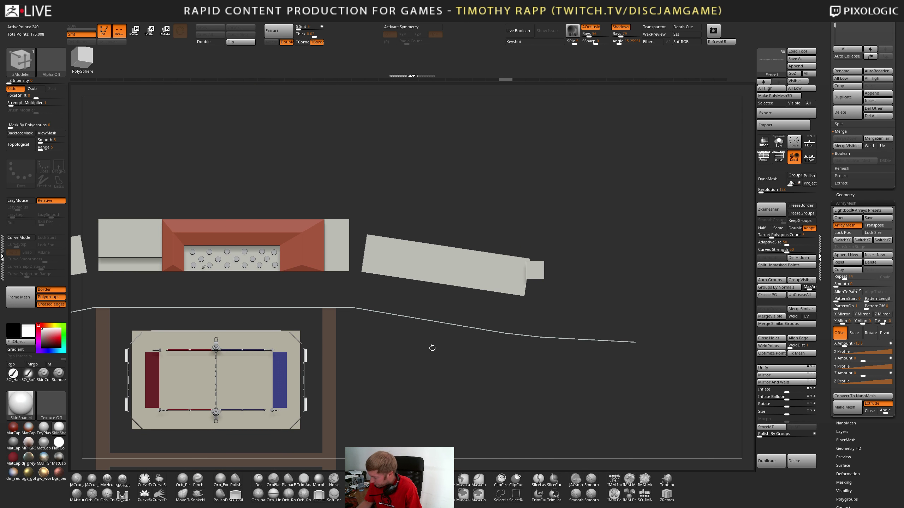
{"action": "mouse_move", "coordinate": [500, 375]}
{"action": "left_mouse_down"}
{"action": "mouse_move", "coordinate": [479, 347]}
{"action": "mouse_move", "coordinate": [494, 377]}
{"action": "mouse_move", "coordinate": [512, 337]}
{"action": "left_mouse_up"}
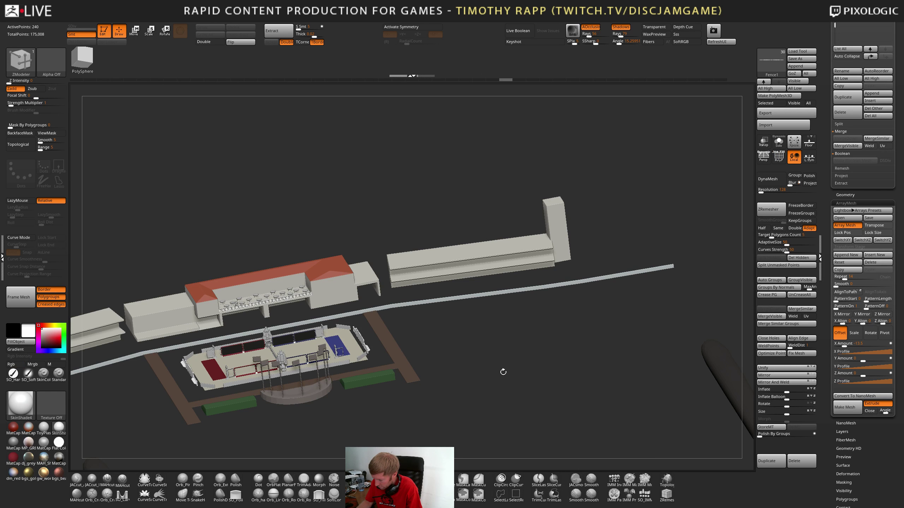
{"action": "left_click_drag", "start_coordinate": [502, 372], "coordinate": [531, 377]}
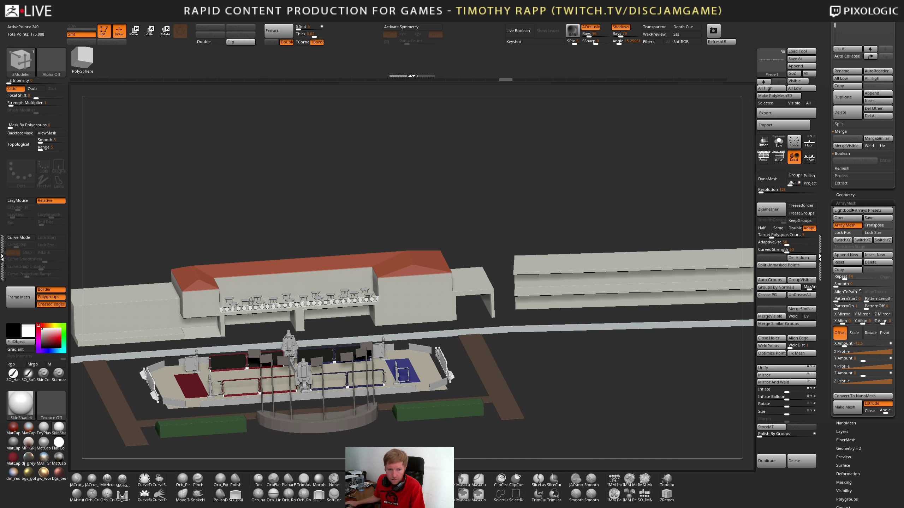
Switch to the Thumbs.psd sheet to check its thumbnails, return to ZBrush and inspect the clubhouse and court from raised oblique views
{"action": "key", "text": "alt+Tab"}
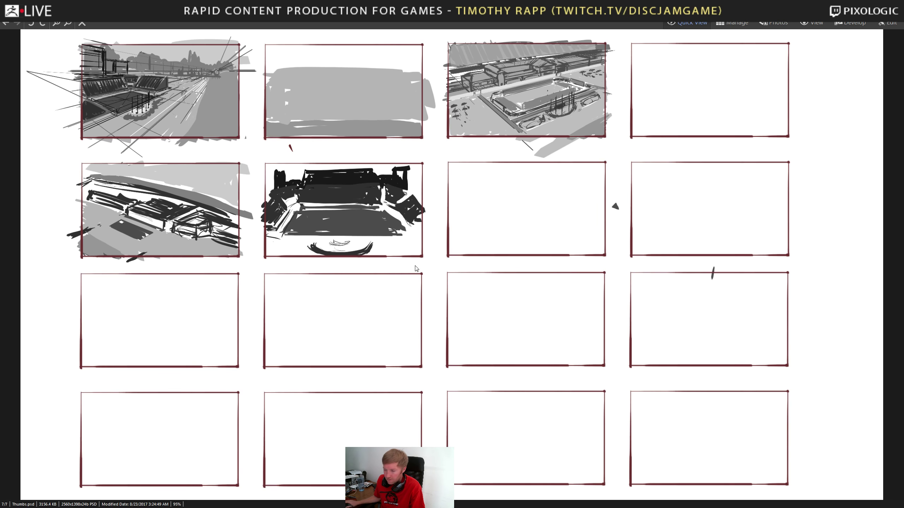
{"action": "scroll", "coordinate": [555, 125], "scroll_direction": "up", "scroll_amount": 2}
{"action": "mouse_move", "coordinate": [540, 24]}
{"action": "left_mouse_down"}
{"action": "mouse_move", "coordinate": [539, 36]}
{"action": "mouse_move", "coordinate": [0, 36]}
{"action": "left_mouse_up"}
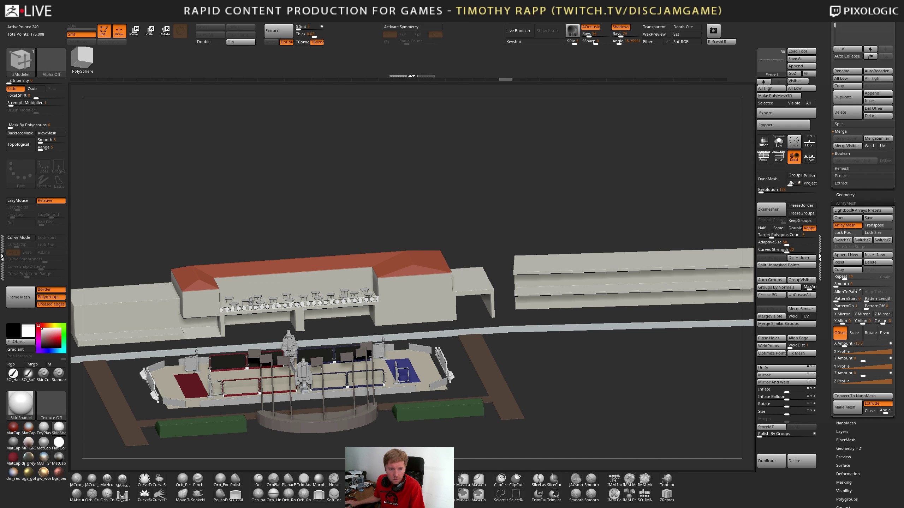
{"action": "left_click_drag", "start_coordinate": [512, 367], "coordinate": [535, 382]}
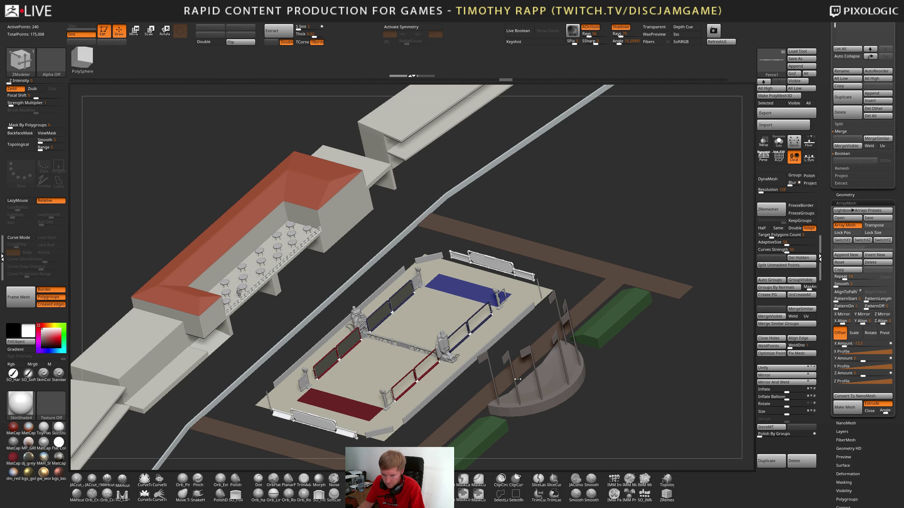
{"action": "mouse_move", "coordinate": [517, 379]}
{"action": "left_mouse_down"}
{"action": "mouse_move", "coordinate": [544, 370]}
{"action": "mouse_move", "coordinate": [517, 368]}
{"action": "left_mouse_up"}
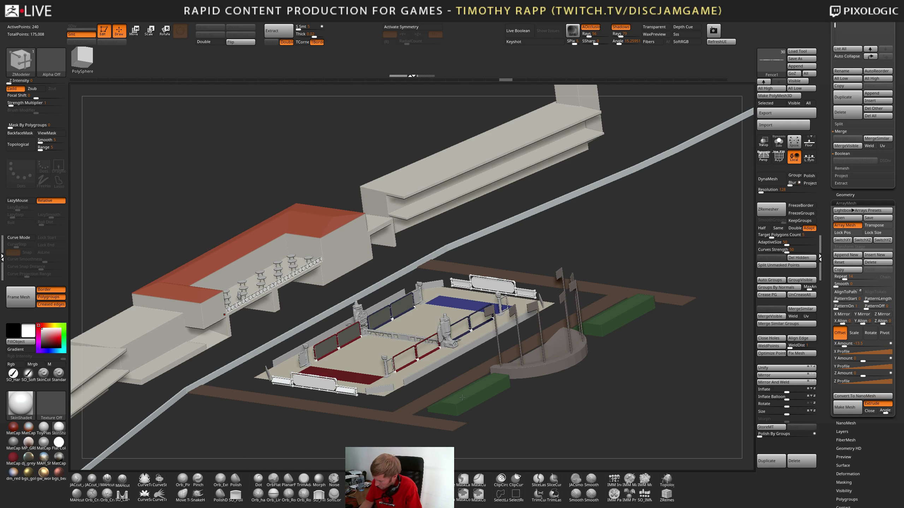
Copy the balcony tables down onto the lower terrace of the clubhouse's side wing and split the copies into their own subtool
{"action": "left_click_drag", "start_coordinate": [484, 391], "coordinate": [415, 336], "text": "alt"}
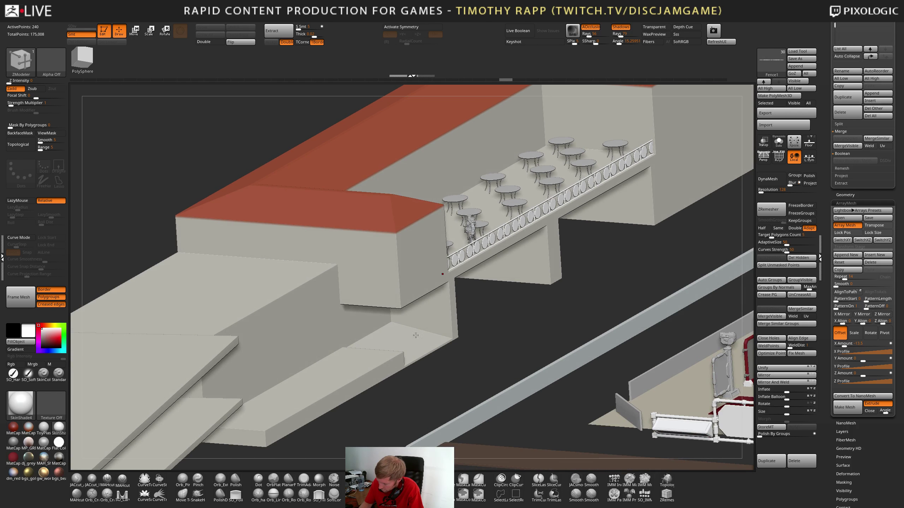
{"action": "left_click", "coordinate": [482, 224], "text": "alt"}
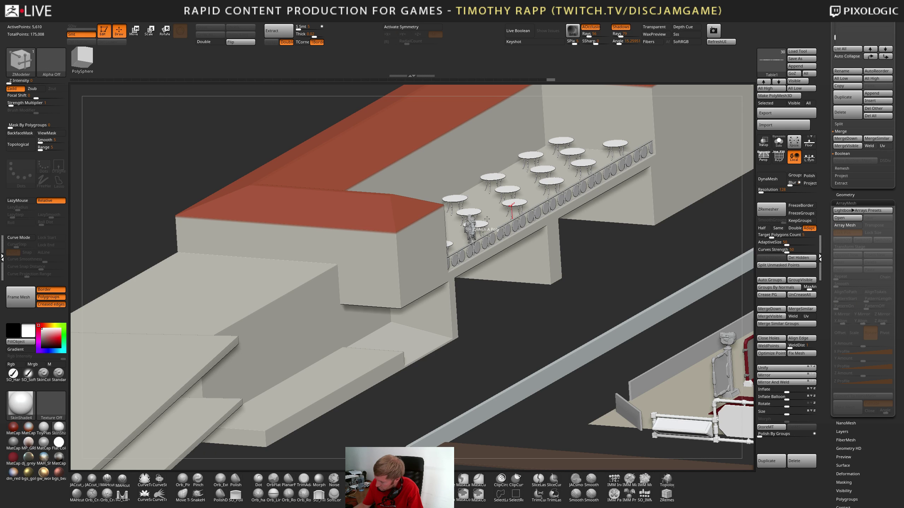
{"action": "key", "text": "w"}
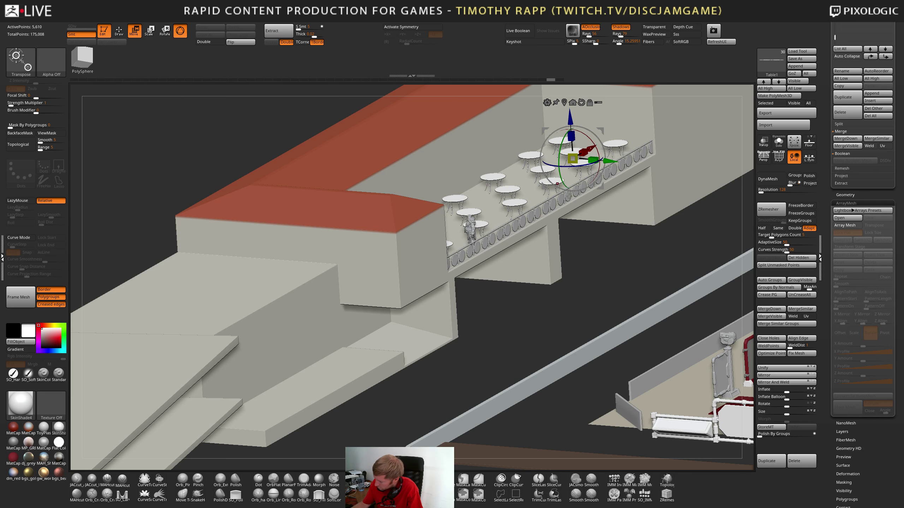
{"action": "left_click_drag", "start_coordinate": [572, 159], "coordinate": [352, 284], "text": "ctrl"}
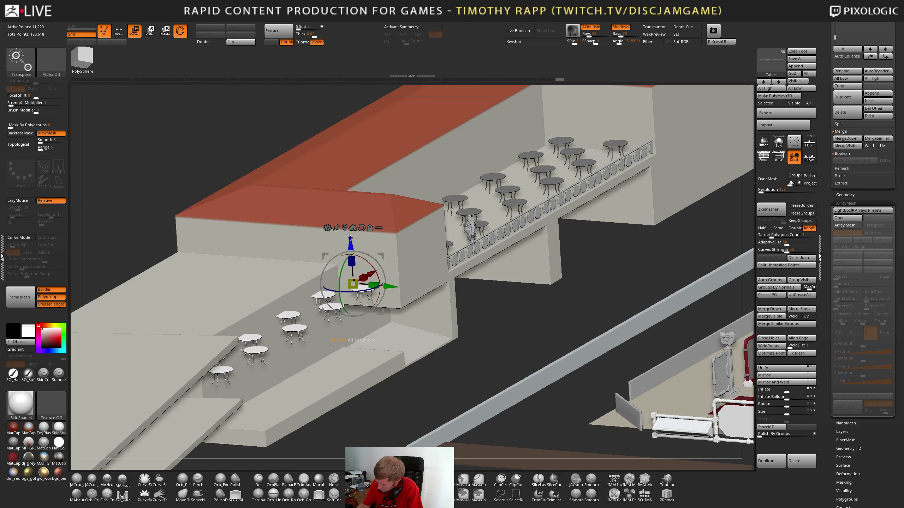
{"action": "left_click_drag", "start_coordinate": [350, 243], "coordinate": [376, 290]}
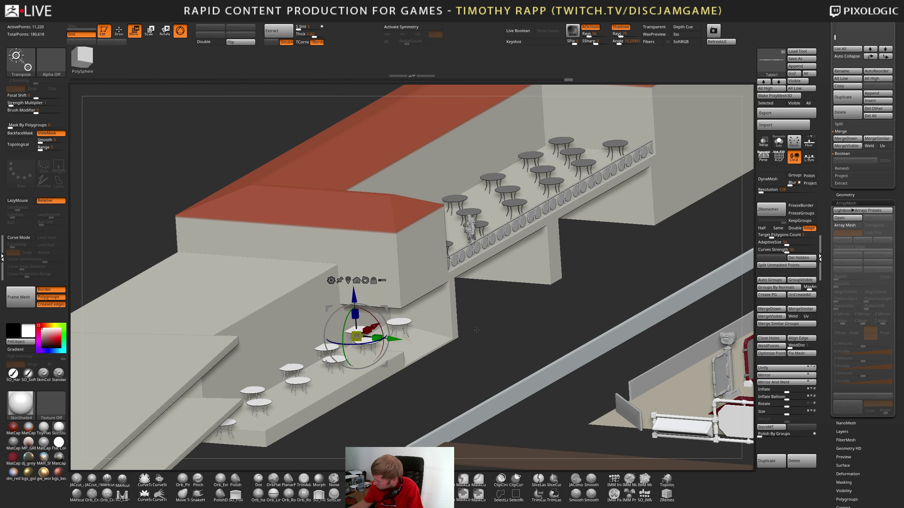
{"action": "left_click", "coordinate": [769, 265]}
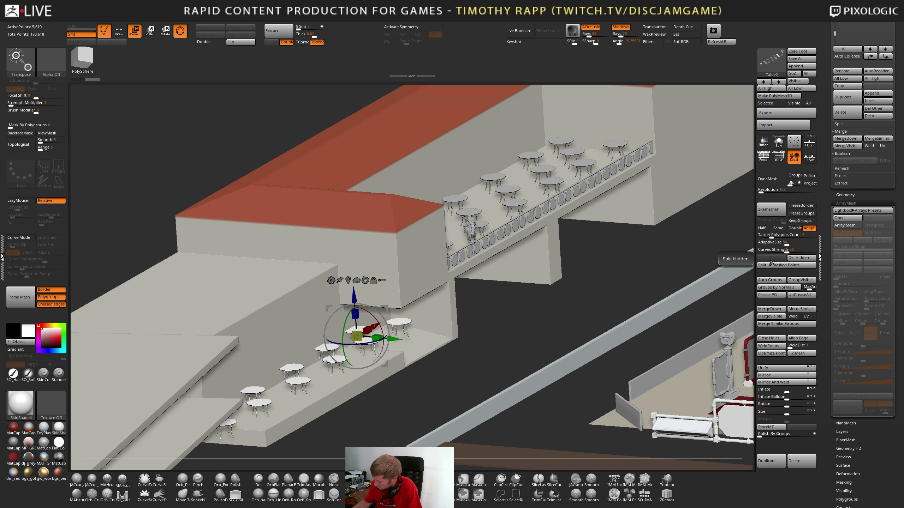
Shift the copied tables lengthwise along the terrace toward the red-roofed building
{"action": "left_click_drag", "start_coordinate": [454, 373], "coordinate": [427, 399]}
{"action": "left_click_drag", "start_coordinate": [427, 399], "coordinate": [544, 389], "text": "alt"}
{"action": "left_click_drag", "start_coordinate": [470, 372], "coordinate": [471, 378]}
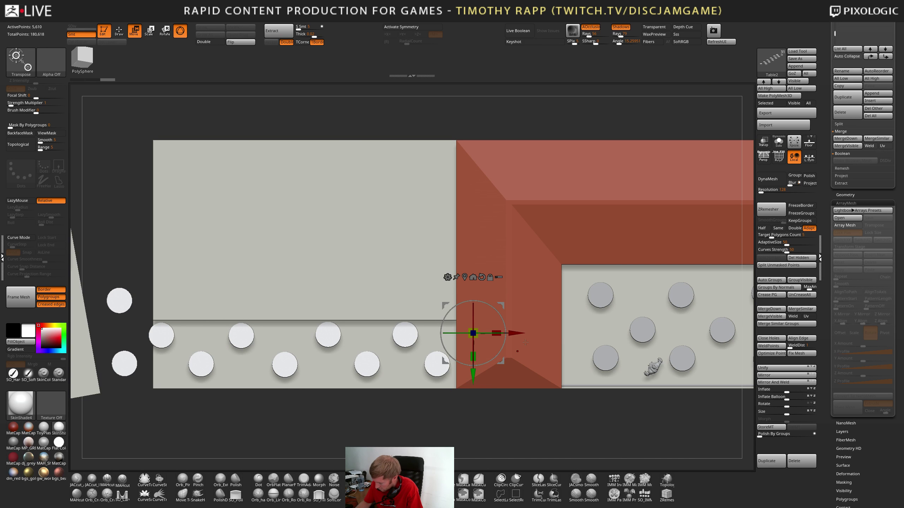
{"action": "left_click_drag", "start_coordinate": [516, 333], "coordinate": [536, 341]}
Solo the copied tables, hide the unwanted ones at the row's outer end and delete the hidden geometry
{"action": "key", "text": "shift+s"}
{"action": "left_click_drag", "start_coordinate": [540, 380], "coordinate": [468, 404], "text": "shift"}
{"action": "right_click_drag", "start_coordinate": [474, 390], "coordinate": [599, 359], "text": "alt"}
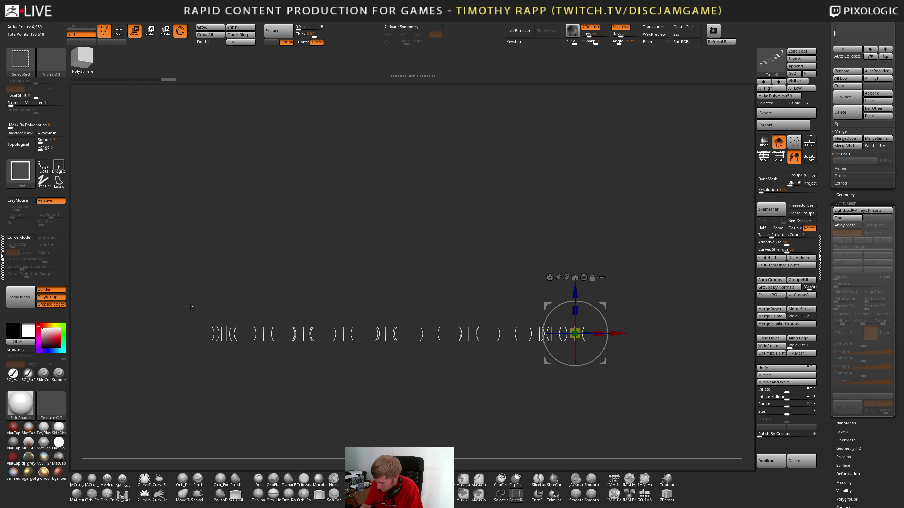
{"action": "left_click_drag", "start_coordinate": [188, 295], "coordinate": [448, 401], "text": "ctrl+alt+shift"}
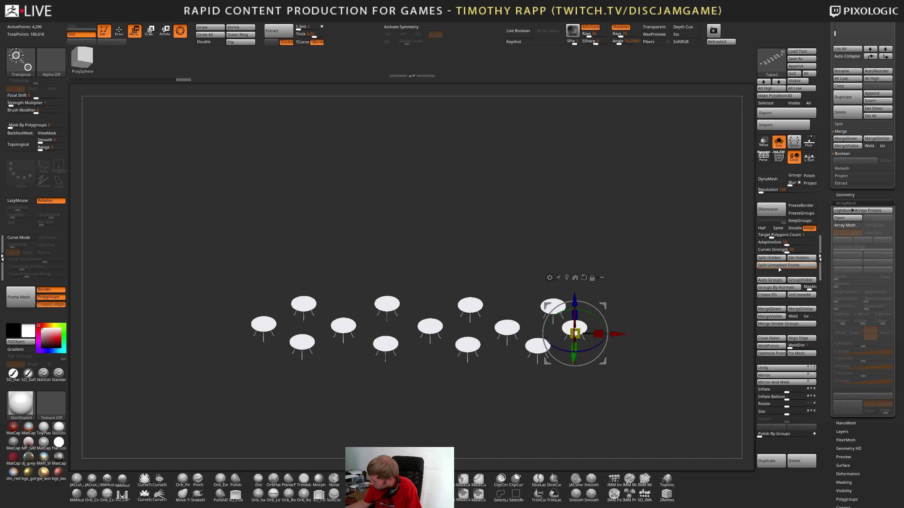
{"action": "left_click", "coordinate": [769, 257]}
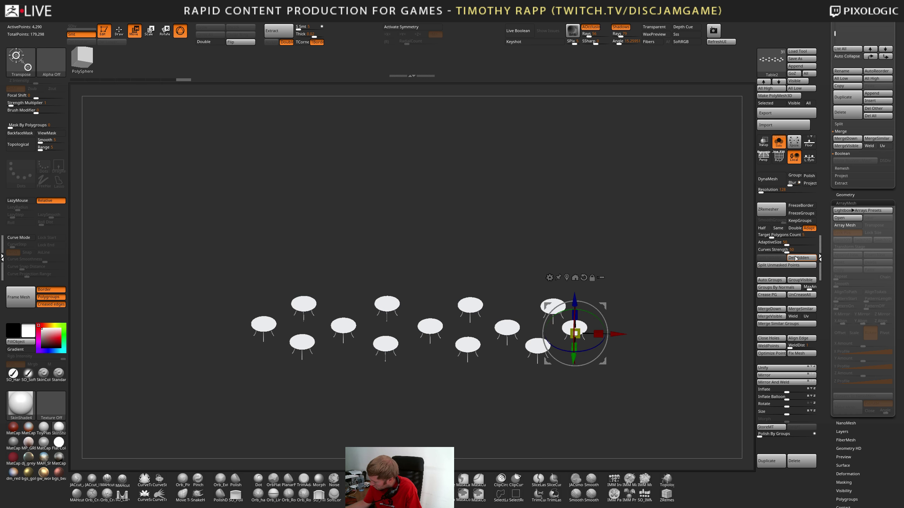
Turn off Solo, enable transparency, and delete the remaining tables overhanging both ends of the terrace
{"action": "left_click", "coordinate": [778, 144]}
{"action": "left_click_drag", "start_coordinate": [437, 405], "coordinate": [249, 327]}
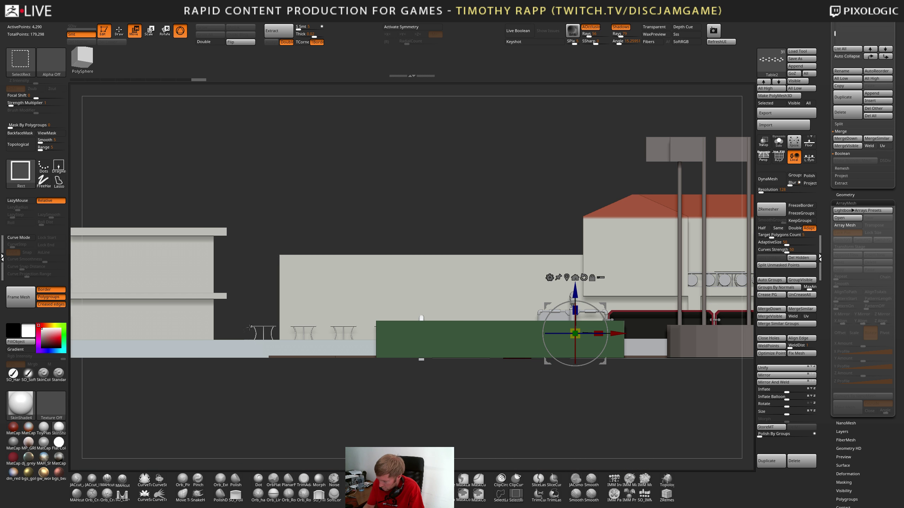
{"action": "left_click", "coordinate": [763, 141]}
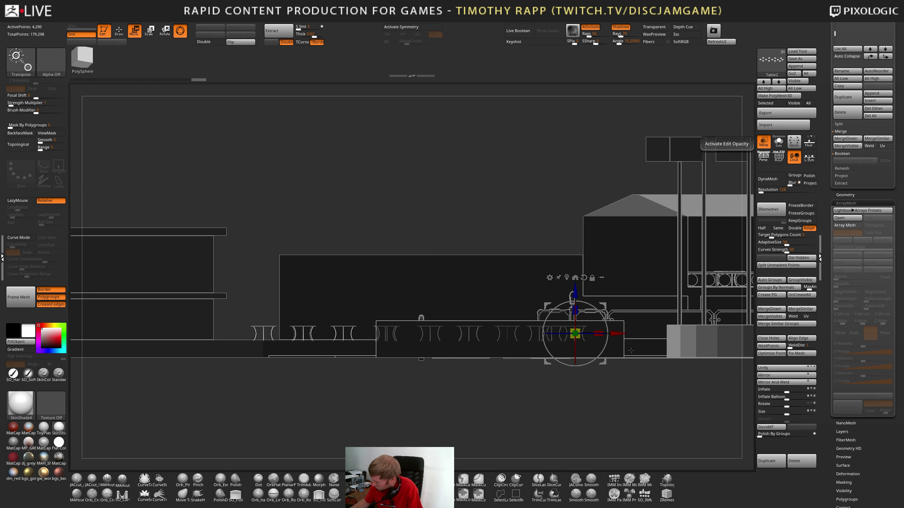
{"action": "left_click_drag", "start_coordinate": [626, 342], "coordinate": [650, 335]}
{"action": "left_click_drag", "start_coordinate": [635, 427], "coordinate": [560, 317], "text": "ctrl+shift"}
{"action": "left_click_drag", "start_coordinate": [225, 318], "coordinate": [278, 353], "text": "ctrl+alt+shift"}
{"action": "left_click", "coordinate": [797, 258]}
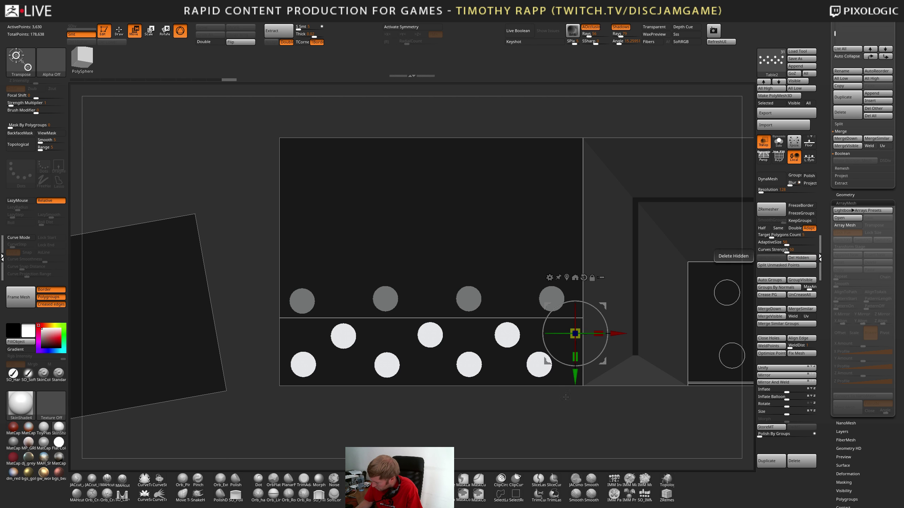
Select the clubhouse for ZModeler editing and display its polyframe in a straight front view of the side wing
{"action": "right_click_drag", "start_coordinate": [576, 378], "coordinate": [534, 321]}
{"action": "key", "text": "q"}
{"action": "mouse_move", "coordinate": [473, 370]}
{"action": "right_mouse_down"}
{"action": "mouse_move", "coordinate": [451, 347]}
{"action": "mouse_move", "coordinate": [455, 384]}
{"action": "right_mouse_up"}
{"action": "left_click", "coordinate": [457, 322], "text": "alt"}
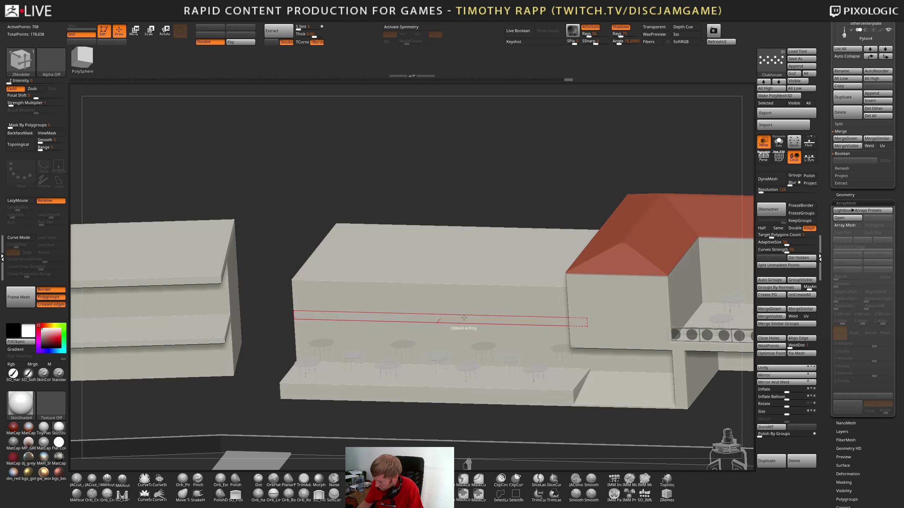
{"action": "key", "text": "shift+f"}
{"action": "key", "text": "shift+f"}
{"action": "right_click_drag", "start_coordinate": [544, 381], "coordinate": [449, 415], "text": "ctrl"}
{"action": "key", "text": "shift+f"}
{"action": "right_click_drag", "start_coordinate": [449, 416], "coordinate": [464, 359]}
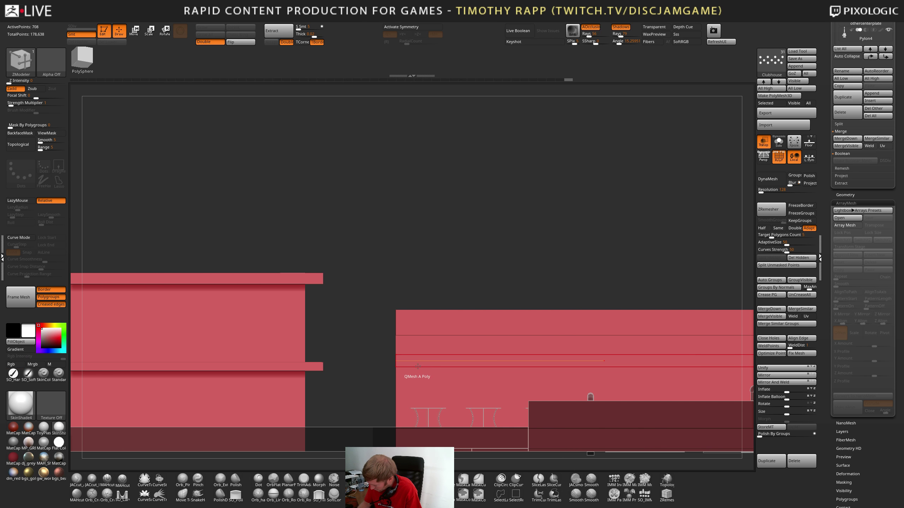
Insert a vertical edge loop near each end of the side wing's front wall with ZModeler
{"action": "key", "text": "space"}
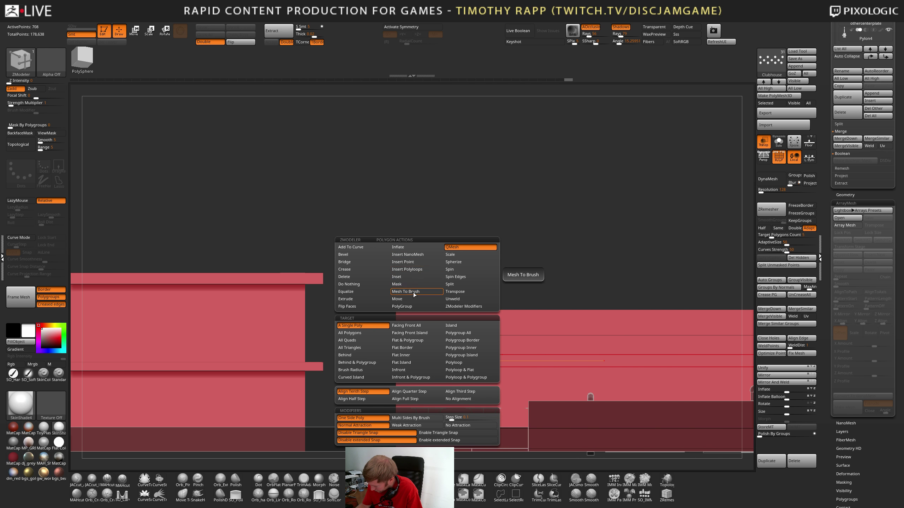
{"action": "key", "text": "space"}
{"action": "left_click", "coordinate": [425, 336]}
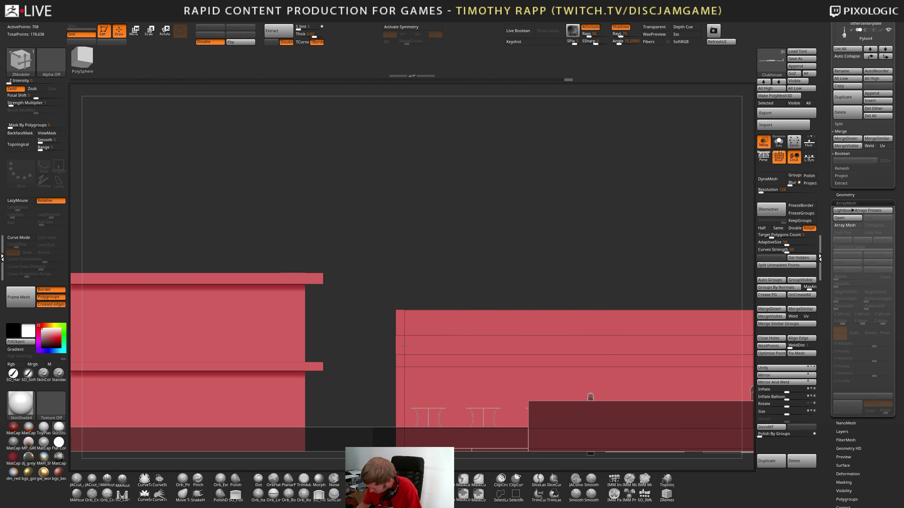
{"action": "right_click_drag", "start_coordinate": [672, 405], "coordinate": [553, 374], "text": "alt"}
{"action": "right_click_drag", "start_coordinate": [670, 317], "coordinate": [610, 345]}
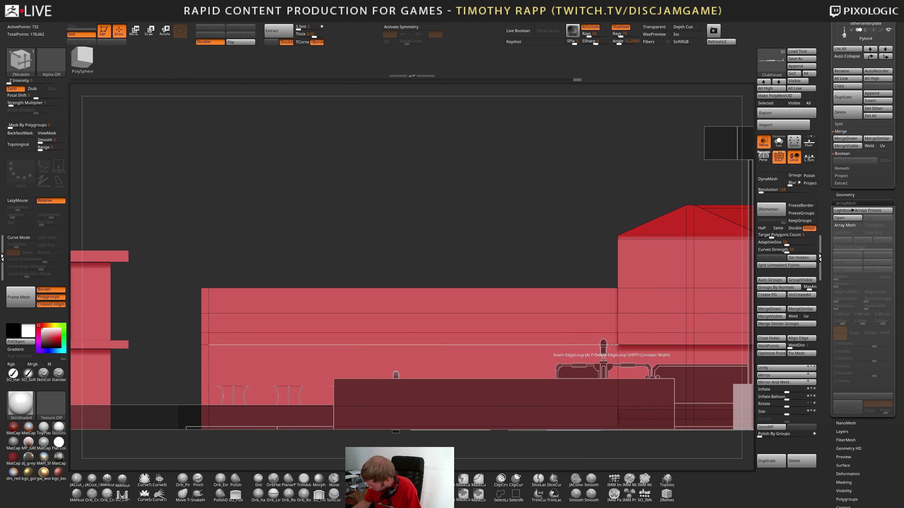
{"action": "left_click", "coordinate": [612, 345]}
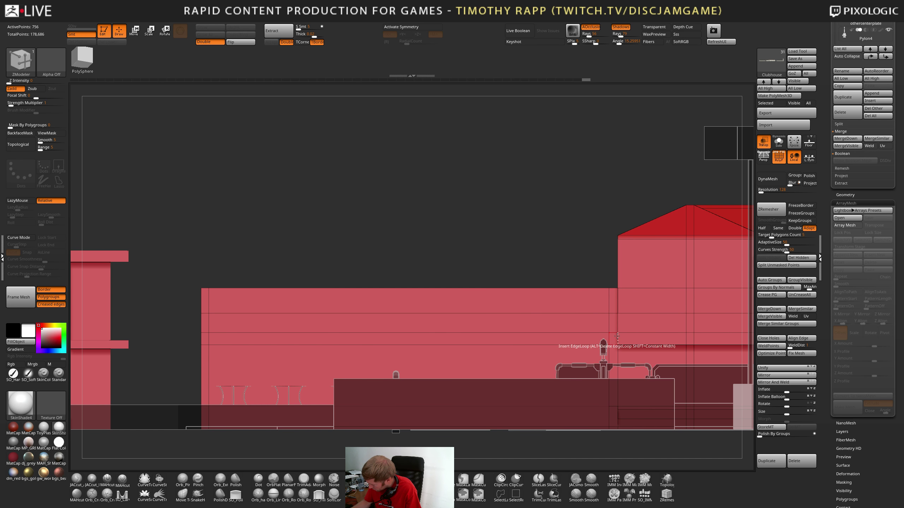
Mark the side wing's front wall polygons behind the terrace tables and push them inward with QMesh to form a recess
{"action": "right_click_drag", "start_coordinate": [523, 379], "coordinate": [531, 381]}
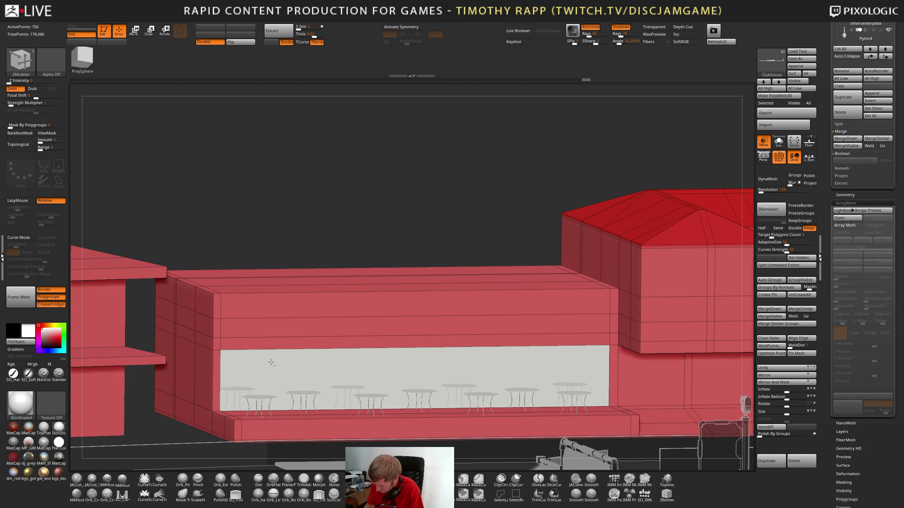
{"action": "left_click", "coordinate": [336, 344], "text": "alt"}
{"action": "right_click_drag", "start_coordinate": [349, 359], "coordinate": [370, 372]}
{"action": "left_click_drag", "start_coordinate": [383, 364], "coordinate": [186, 192]}
{"action": "right_click_drag", "start_coordinate": [377, 337], "coordinate": [556, 338]}
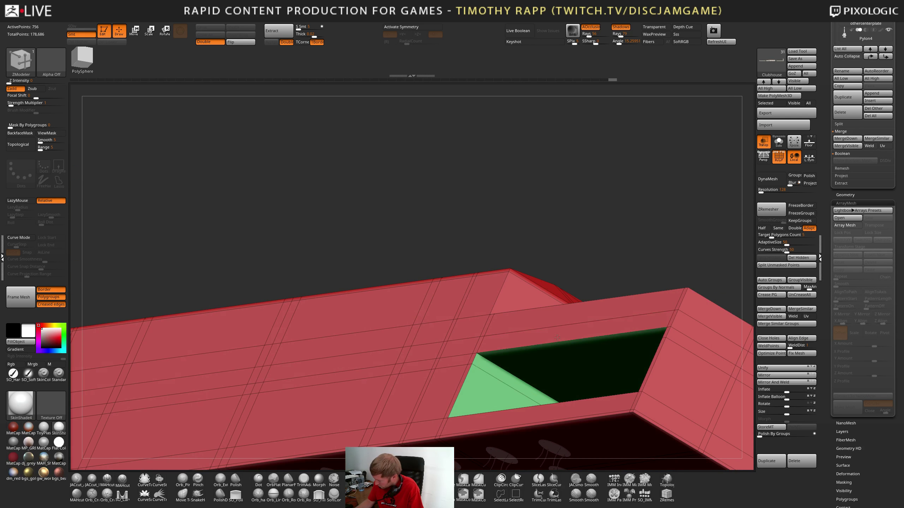
{"action": "left_click_drag", "start_coordinate": [492, 373], "coordinate": [488, 373]}
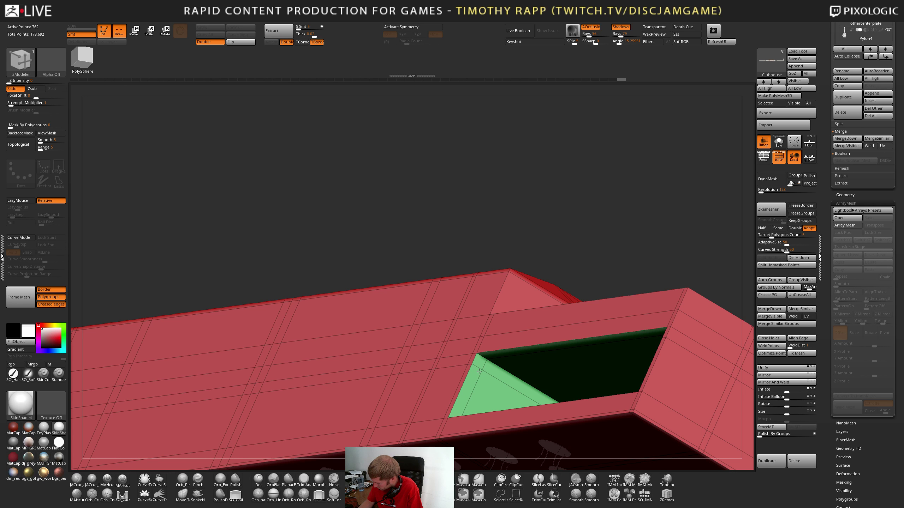
{"action": "right_click_drag", "start_coordinate": [483, 363], "coordinate": [493, 360]}
{"action": "left_click_drag", "start_coordinate": [486, 361], "coordinate": [501, 379]}
{"action": "right_click_drag", "start_coordinate": [501, 379], "coordinate": [590, 327]}
Turn off the polyframe and transparency and examine the recessed terrace with its tables from several angles
{"action": "key", "text": "shift+f"}
{"action": "right_click_drag", "start_coordinate": [552, 391], "coordinate": [570, 392]}
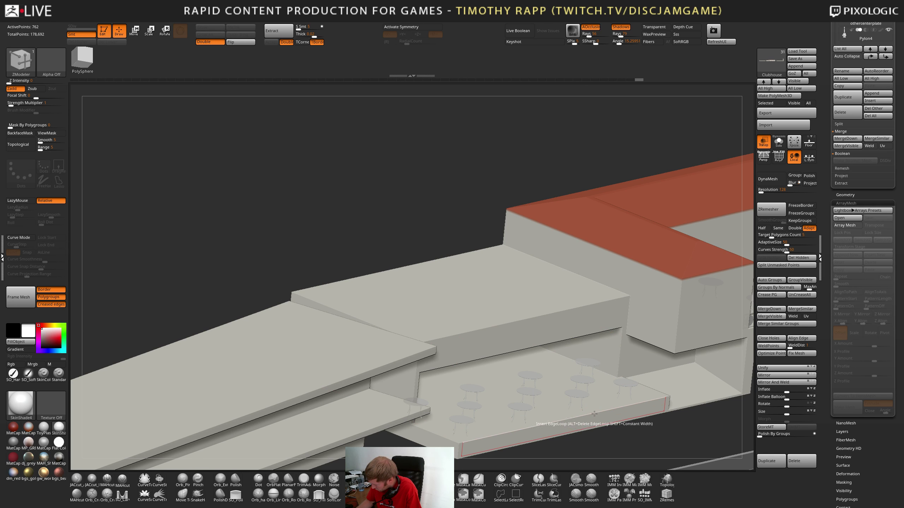
{"action": "right_click_drag", "start_coordinate": [591, 411], "coordinate": [582, 399]}
{"action": "left_click", "coordinate": [762, 141]}
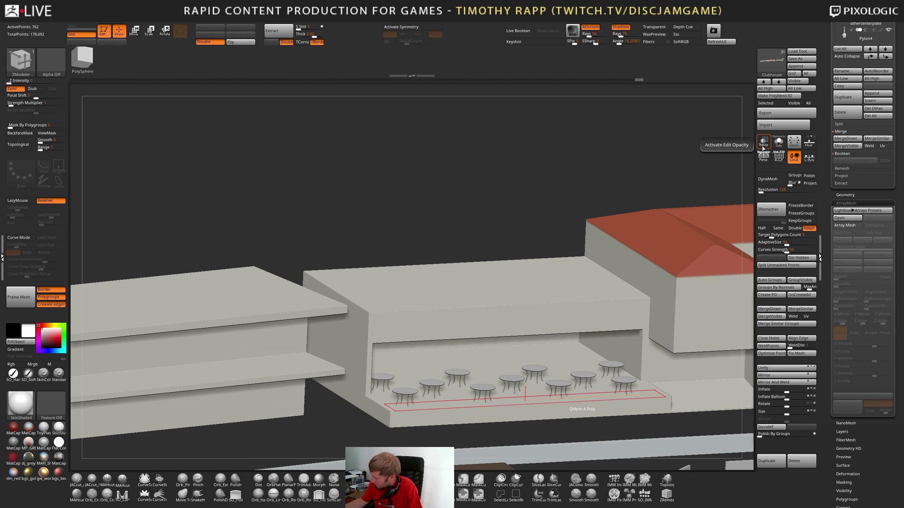
{"action": "right_click_drag", "start_coordinate": [640, 441], "coordinate": [526, 419], "text": "ctrl"}
{"action": "mouse_move", "coordinate": [568, 438]}
{"action": "right_mouse_down"}
{"action": "mouse_move", "coordinate": [582, 434]}
{"action": "mouse_move", "coordinate": [573, 423]}
{"action": "right_mouse_up"}
{"action": "mouse_move", "coordinate": [569, 381]}
{"action": "right_mouse_down", "text": "alt"}
{"action": "mouse_move", "coordinate": [549, 414]}
{"action": "mouse_move", "coordinate": [557, 380]}
{"action": "right_mouse_up", "text": "alt"}
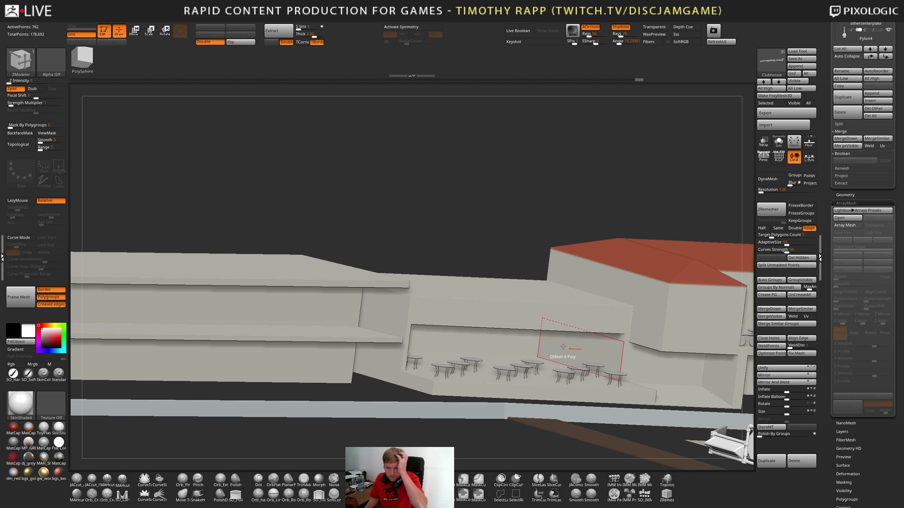
Display the polyframe in front view and insert a vertical edge loop midway along the side wing with ZModeler
{"action": "key", "text": "shift+f"}
{"action": "mouse_move", "coordinate": [566, 357]}
{"action": "right_mouse_down"}
{"action": "mouse_move", "coordinate": [468, 313]}
{"action": "mouse_move", "coordinate": [562, 353]}
{"action": "right_mouse_up"}
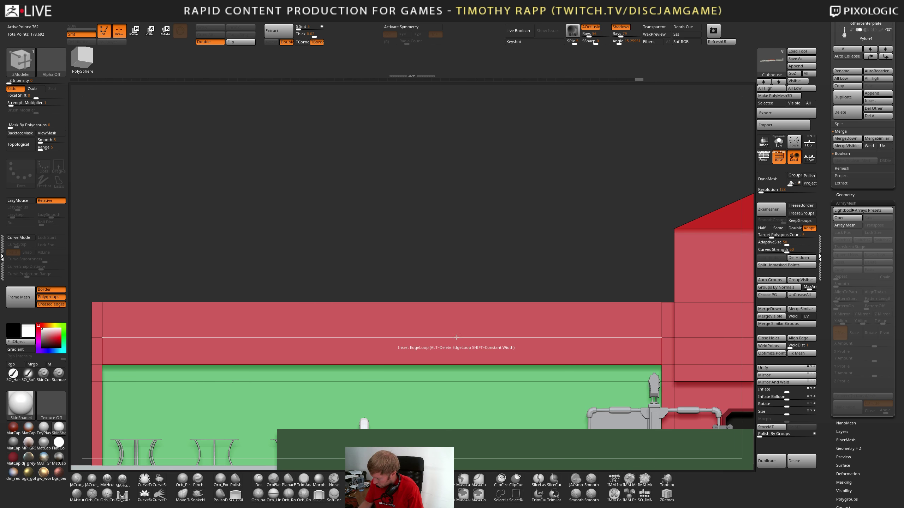
{"action": "key", "text": "space"}
{"action": "left_click", "coordinate": [424, 337]}
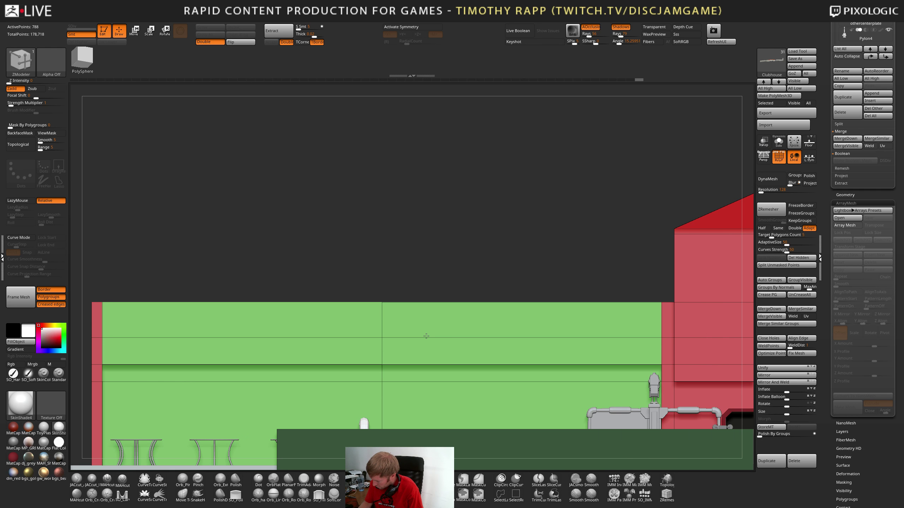
Bevel the side wing's central edge loop into a narrow strip and isolate the clubhouse with Solo
{"action": "right_click_drag", "start_coordinate": [391, 358], "coordinate": [383, 362]}
{"action": "key", "text": "space"}
{"action": "left_click", "coordinate": [342, 329]}
{"action": "left_click_drag", "start_coordinate": [380, 347], "coordinate": [383, 339]}
{"action": "right_click_drag", "start_coordinate": [383, 338], "coordinate": [421, 344]}
{"action": "key", "text": "shift+s"}
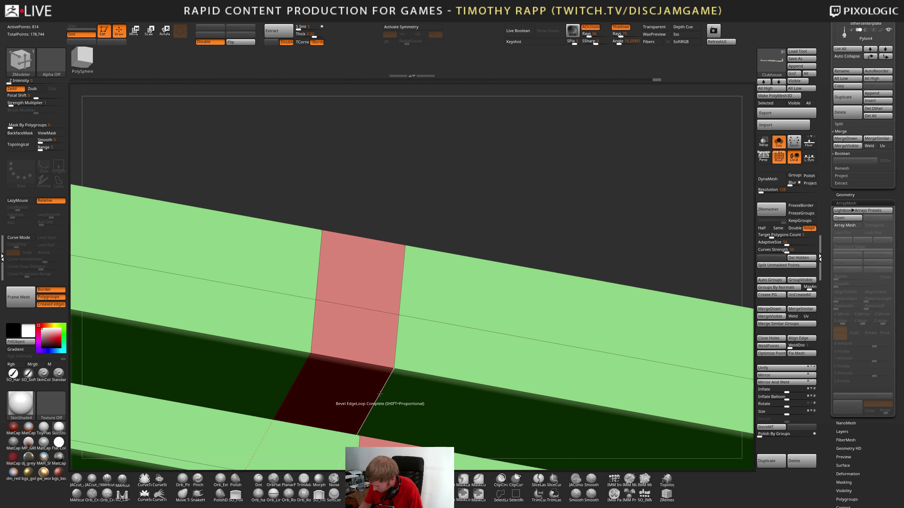
Undo a trial with multiple edge loops and insert a Single EdgeLoop across the central strip inside the recess
{"action": "key", "text": "space"}
{"action": "left_click", "coordinate": [377, 329]}
{"action": "left_click", "coordinate": [376, 406]}
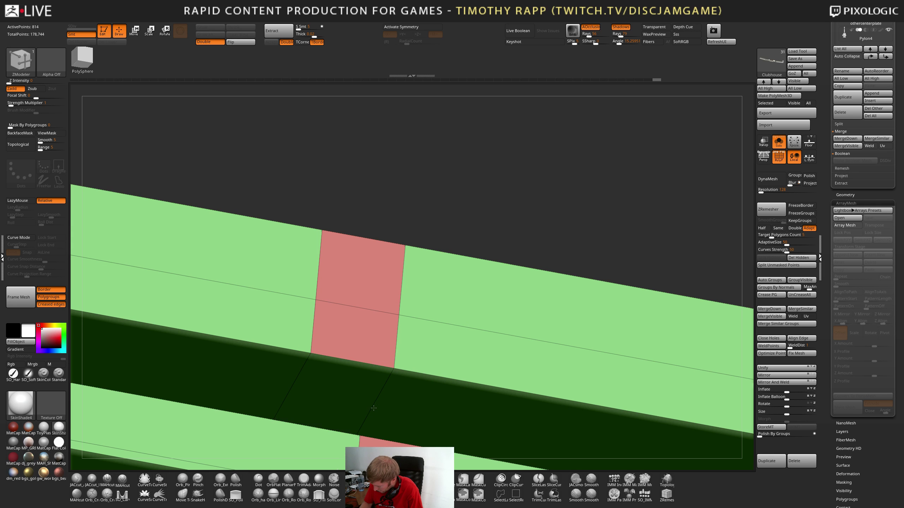
{"action": "key", "text": "ctrl+z"}
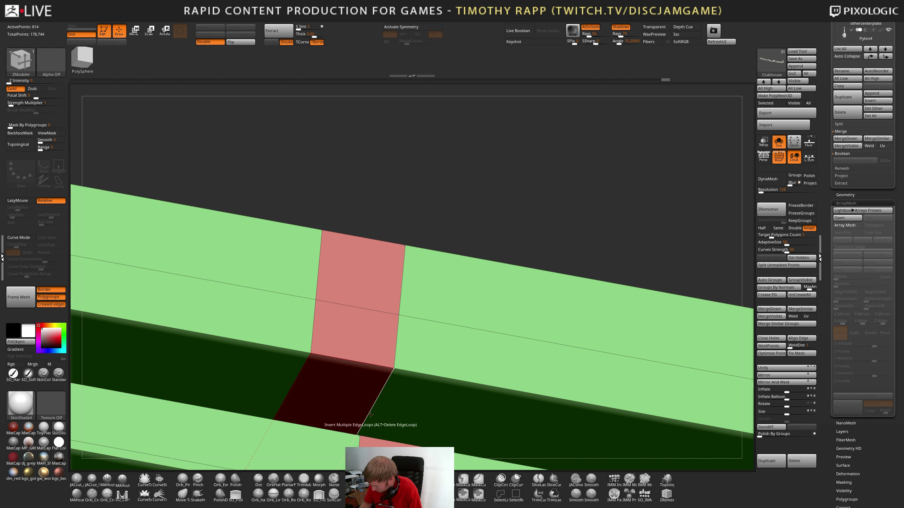
{"action": "key", "text": "space"}
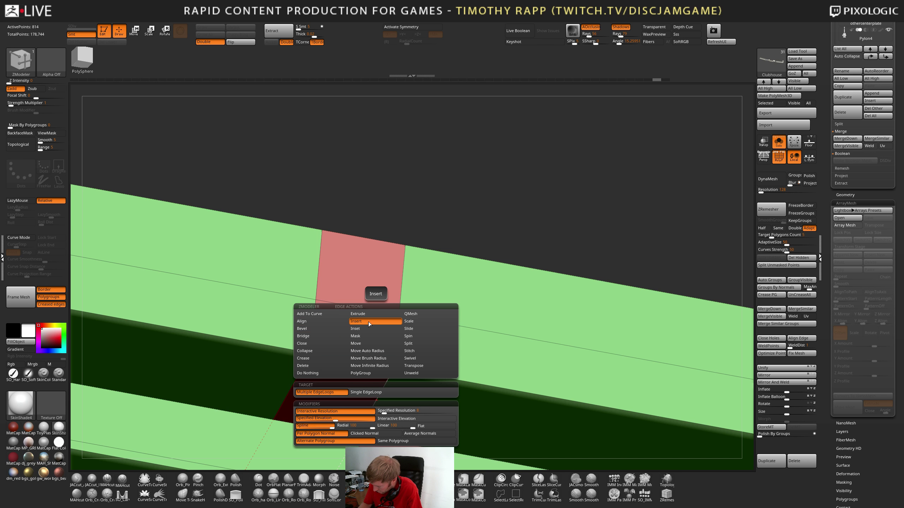
{"action": "left_click", "coordinate": [369, 394]}
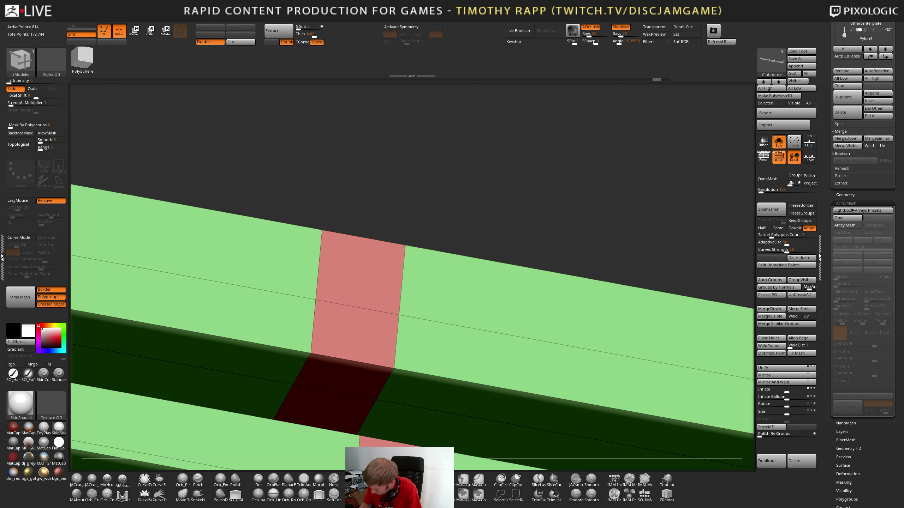
{"action": "right_click_drag", "start_coordinate": [369, 399], "coordinate": [365, 376]}
QMesh the strip's front polygon across the recess opening to form a central support column
{"action": "key", "text": "space"}
{"action": "left_click", "coordinate": [363, 377]}
{"action": "left_click_drag", "start_coordinate": [363, 377], "coordinate": [474, 286]}
{"action": "right_click_drag", "start_coordinate": [475, 286], "coordinate": [552, 126], "text": "alt"}
{"action": "key", "text": "ctrl+z"}
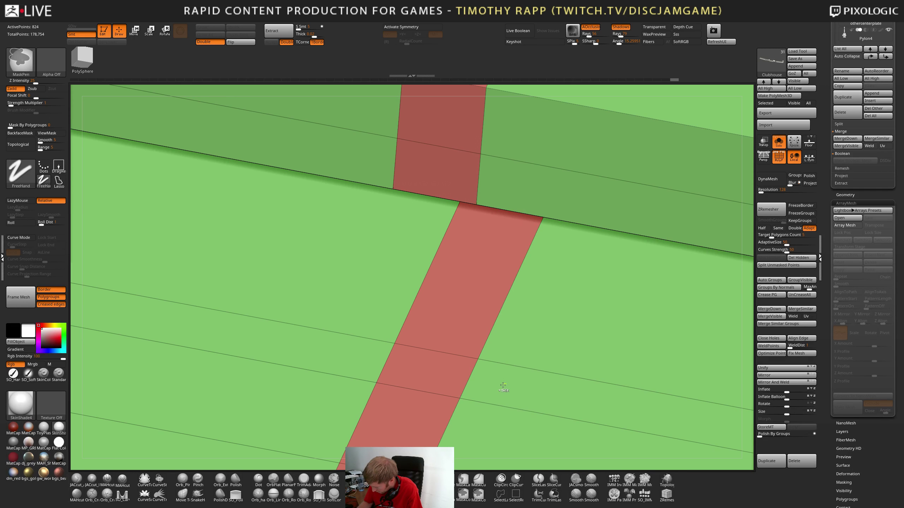
{"action": "key", "text": "ctrl+shift+z"}
{"action": "right_click_drag", "start_coordinate": [519, 380], "coordinate": [513, 407], "text": "alt"}
{"action": "key", "text": "shift+f"}
{"action": "key", "text": "shift+f"}
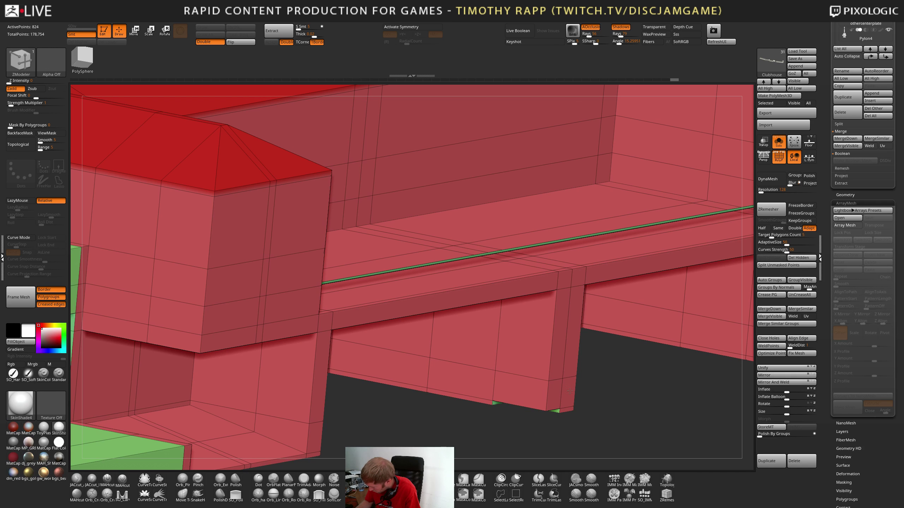
Push the wall polygons beside the pillar beneath the balcony through with QMesh to open a passage
{"action": "left_click_drag", "start_coordinate": [535, 391], "coordinate": [559, 385]}
{"action": "key", "text": "ctrl+z"}
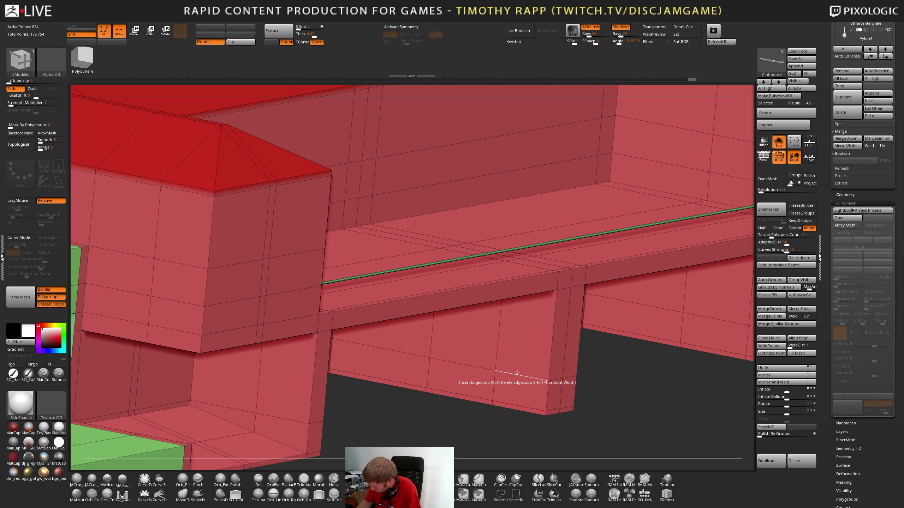
{"action": "left_click_drag", "start_coordinate": [486, 354], "coordinate": [582, 324]}
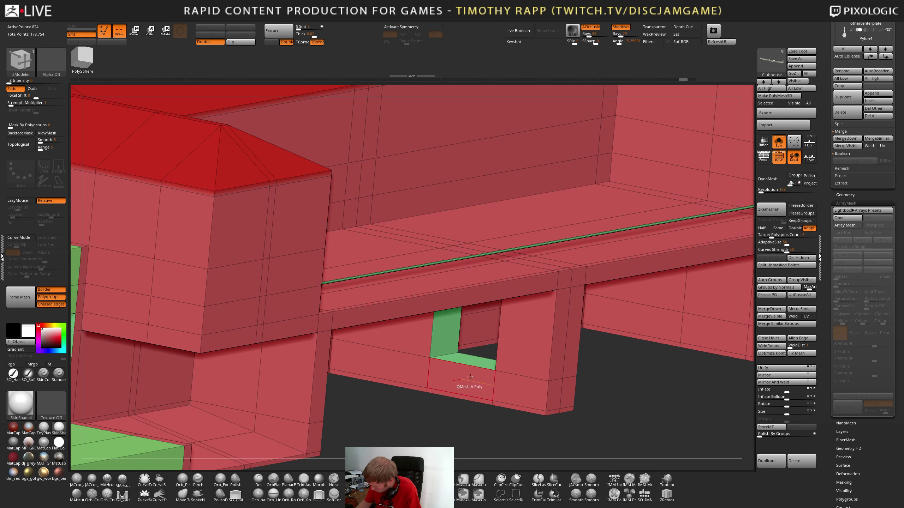
{"action": "left_click_drag", "start_coordinate": [470, 376], "coordinate": [499, 366]}
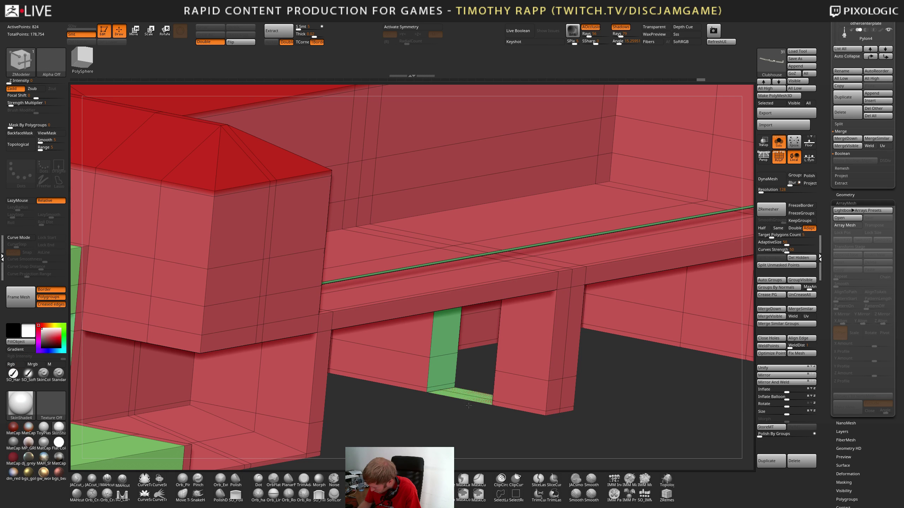
{"action": "left_click_drag", "start_coordinate": [469, 409], "coordinate": [488, 427]}
Clear the remaining wall polygons and ledge pieces between the supports beneath the clubhouse balcony
{"action": "right_click_drag", "start_coordinate": [523, 402], "coordinate": [515, 372]}
{"action": "left_click_drag", "start_coordinate": [515, 372], "coordinate": [613, 397]}
{"action": "right_click_drag", "start_coordinate": [614, 397], "coordinate": [585, 371]}
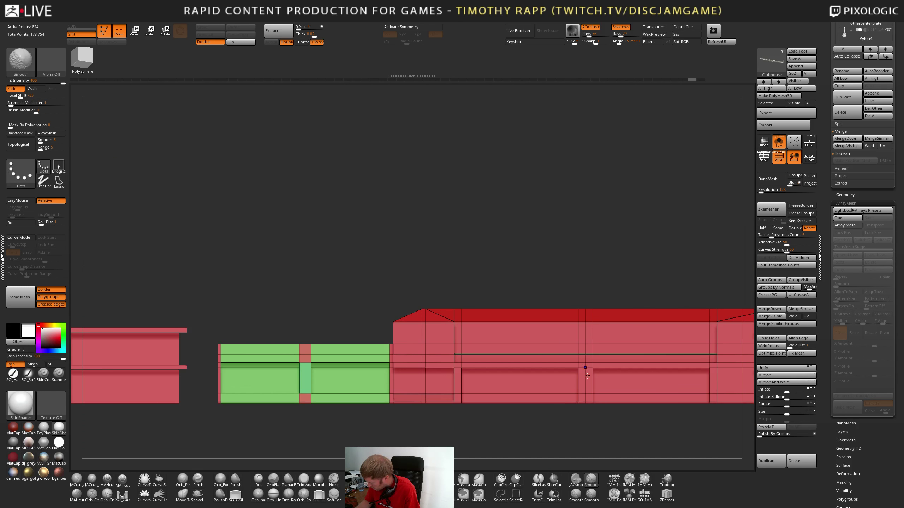
{"action": "left_click_drag", "start_coordinate": [586, 379], "coordinate": [663, 422]}
{"action": "right_click_drag", "start_coordinate": [663, 423], "coordinate": [664, 443]}
{"action": "left_click", "coordinate": [664, 423]}
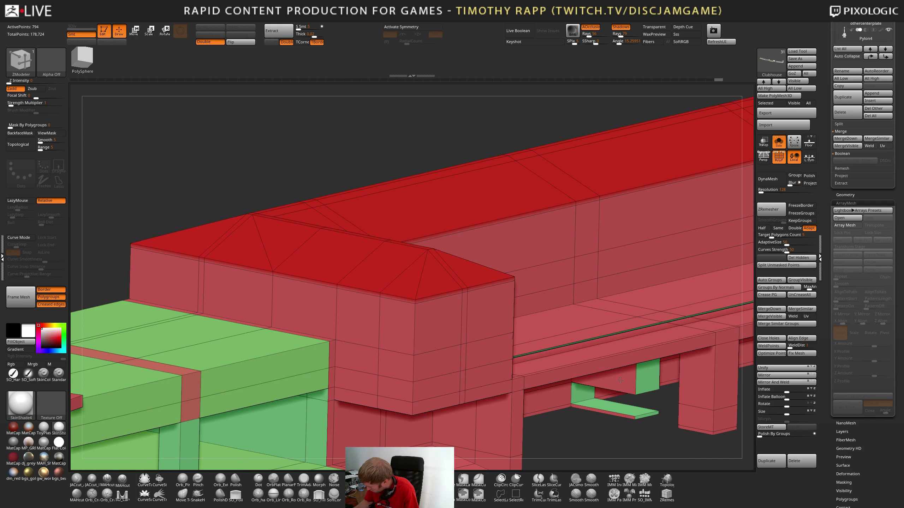
{"action": "mouse_move", "coordinate": [629, 386]}
{"action": "right_mouse_down"}
{"action": "mouse_move", "coordinate": [627, 347]}
{"action": "mouse_move", "coordinate": [619, 379]}
{"action": "right_mouse_up"}
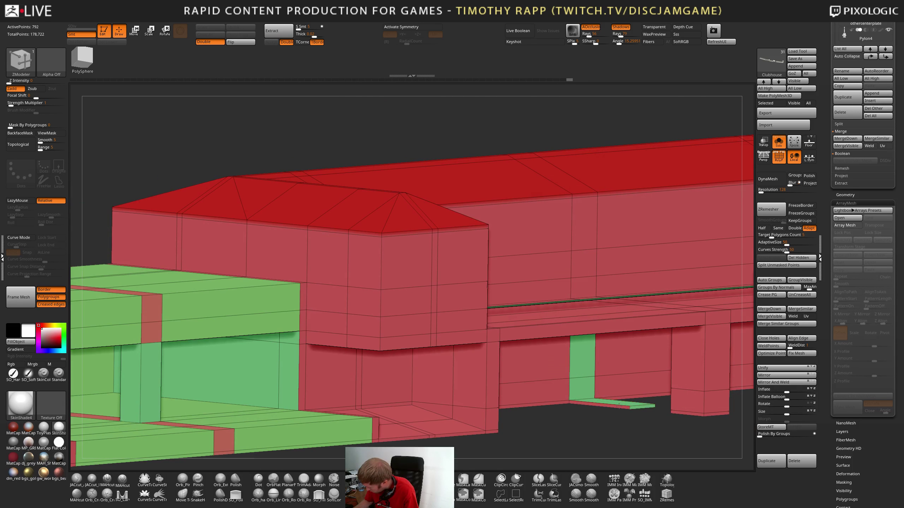
{"action": "right_click_drag", "start_coordinate": [689, 403], "coordinate": [586, 393], "text": "ctrl"}
{"action": "key", "text": "shift+f"}
{"action": "left_click_drag", "start_coordinate": [585, 392], "coordinate": [629, 405]}
Inspect the balcony's front edge and the opened supports with the polyframe off and on
{"action": "mouse_move", "coordinate": [663, 401]}
{"action": "right_mouse_down", "text": "alt"}
{"action": "mouse_move", "coordinate": [578, 405]}
{"action": "mouse_move", "coordinate": [656, 397]}
{"action": "right_mouse_up", "text": "alt"}
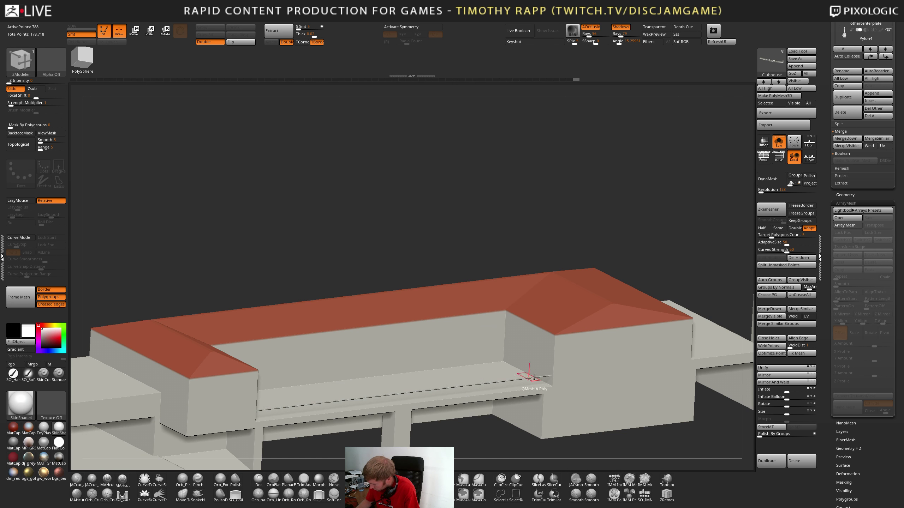
{"action": "right_click_drag", "start_coordinate": [524, 376], "coordinate": [708, 400], "text": "ctrl"}
{"action": "key", "text": "shift+f"}
{"action": "right_click_drag", "start_coordinate": [585, 384], "coordinate": [634, 378]}
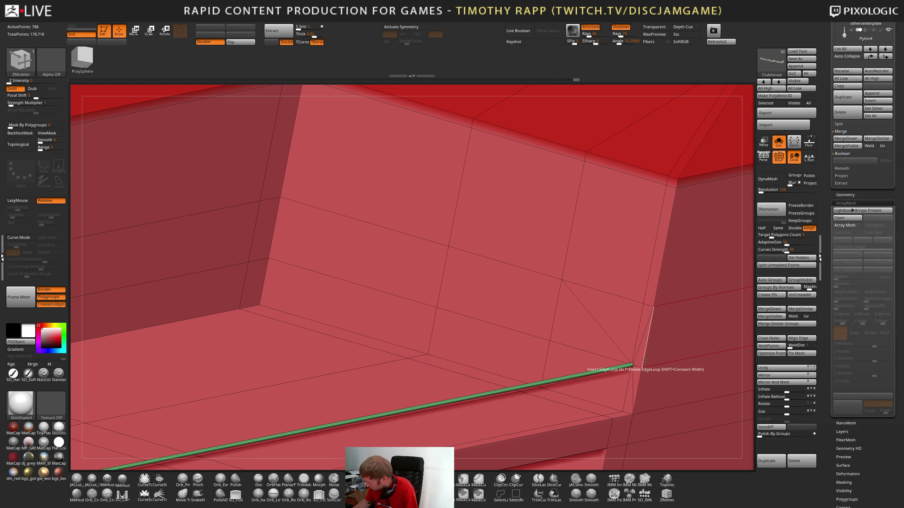
{"action": "right_click_drag", "start_coordinate": [529, 395], "coordinate": [622, 408], "text": "ctrl"}
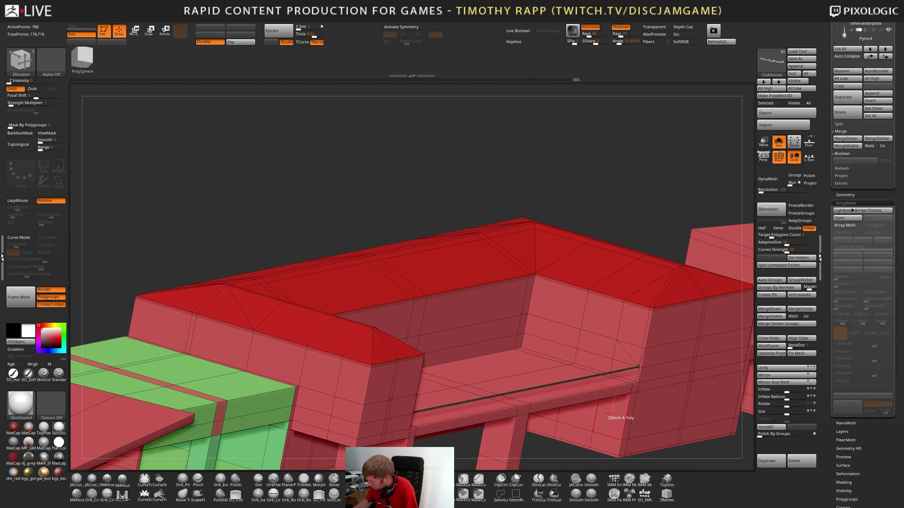
Turn off Solo and review the clubhouse with its tables and railing, up close and in an overview with the arena
{"action": "left_click", "coordinate": [778, 150]}
{"action": "right_click_drag", "start_coordinate": [676, 395], "coordinate": [711, 408], "text": "ctrl"}
{"action": "right_click_drag", "start_coordinate": [643, 390], "coordinate": [642, 391], "text": "alt"}
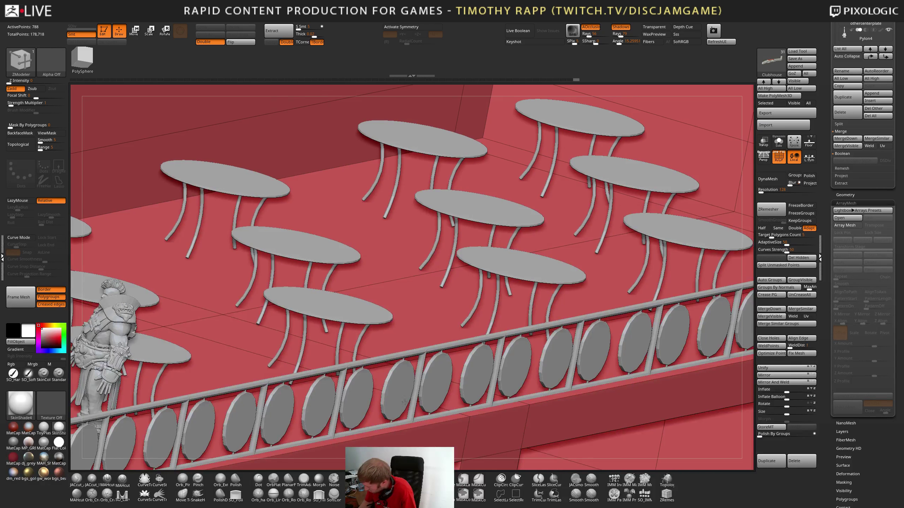
{"action": "key", "text": "shift+f"}
{"action": "right_click_drag", "start_coordinate": [404, 402], "coordinate": [570, 399], "text": "ctrl"}
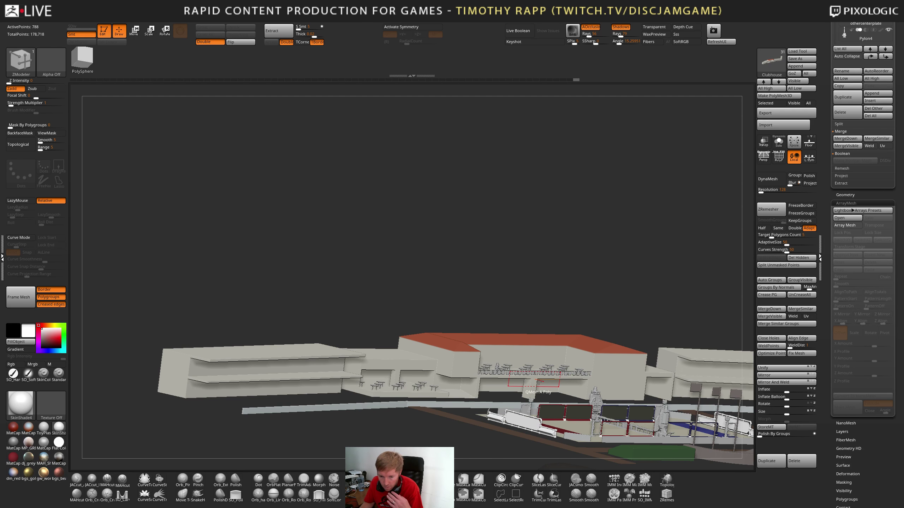
{"action": "right_click_drag", "start_coordinate": [412, 398], "coordinate": [527, 427]}
{"action": "key", "text": "shift+f"}
{"action": "right_click_drag", "start_coordinate": [641, 392], "coordinate": [477, 420], "text": "alt"}
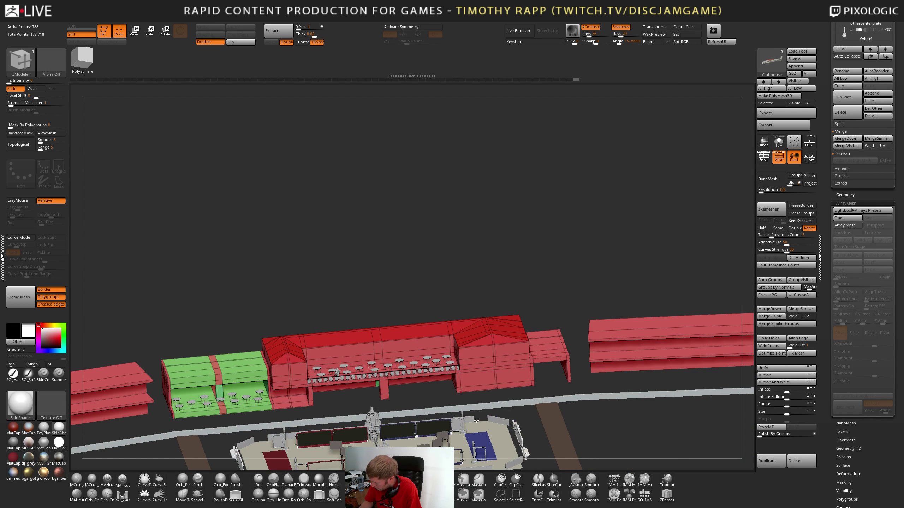
{"action": "right_click_drag", "start_coordinate": [619, 401], "coordinate": [578, 417]}
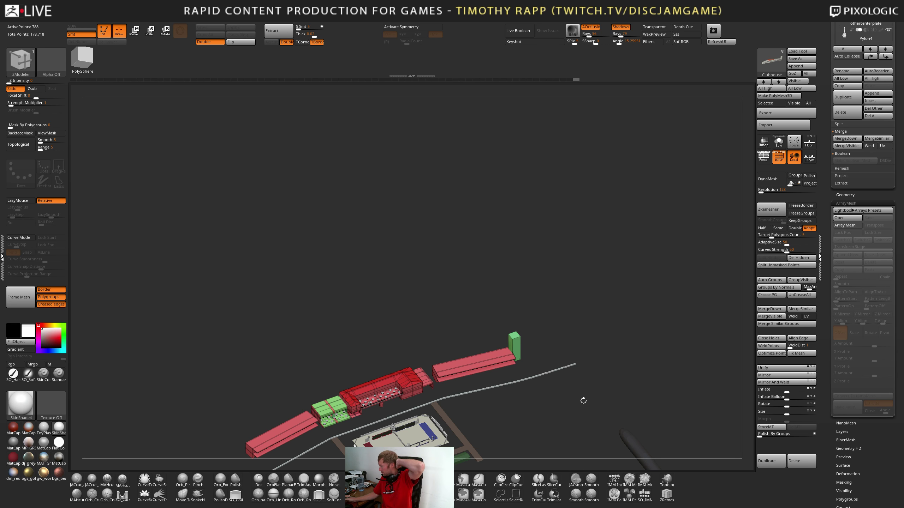
{"action": "right_click_drag", "start_coordinate": [548, 421], "coordinate": [662, 409]}
{"action": "right_click_drag", "start_coordinate": [296, 424], "coordinate": [456, 419], "text": "ctrl"}
Select the lower terrace tables and examine their placement around the new column from above
{"action": "left_click", "coordinate": [447, 382], "text": "alt"}
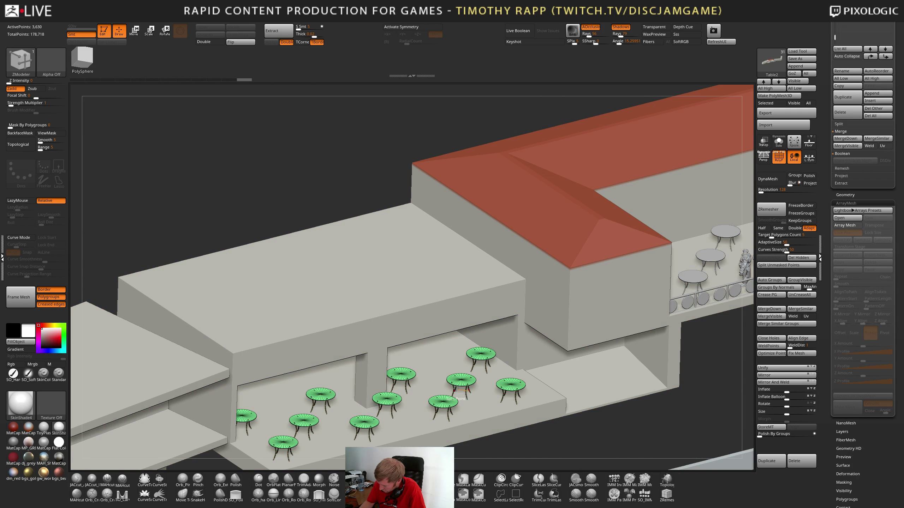
{"action": "right_click_drag", "start_coordinate": [451, 400], "coordinate": [545, 389], "text": "ctrl"}
{"action": "right_click_drag", "start_coordinate": [489, 402], "coordinate": [588, 374]}
{"action": "key", "text": "shift+f"}
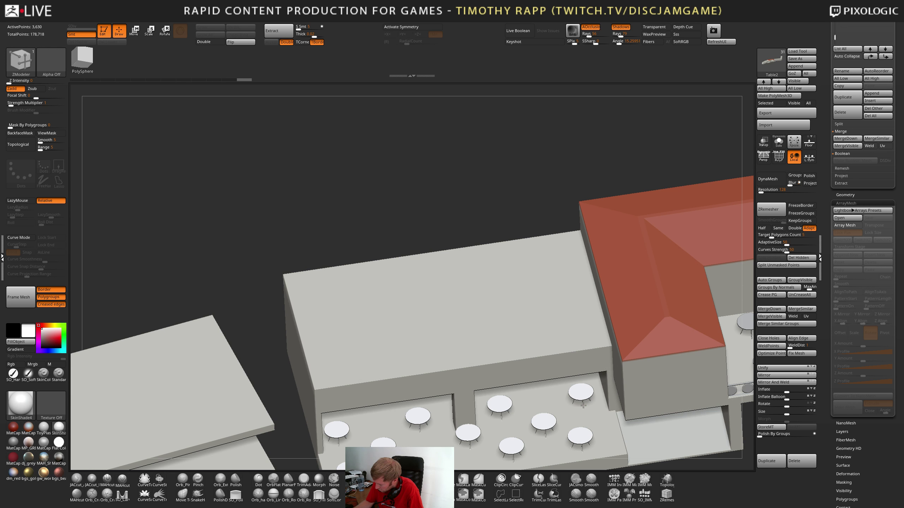
{"action": "right_click_drag", "start_coordinate": [583, 405], "coordinate": [564, 388]}
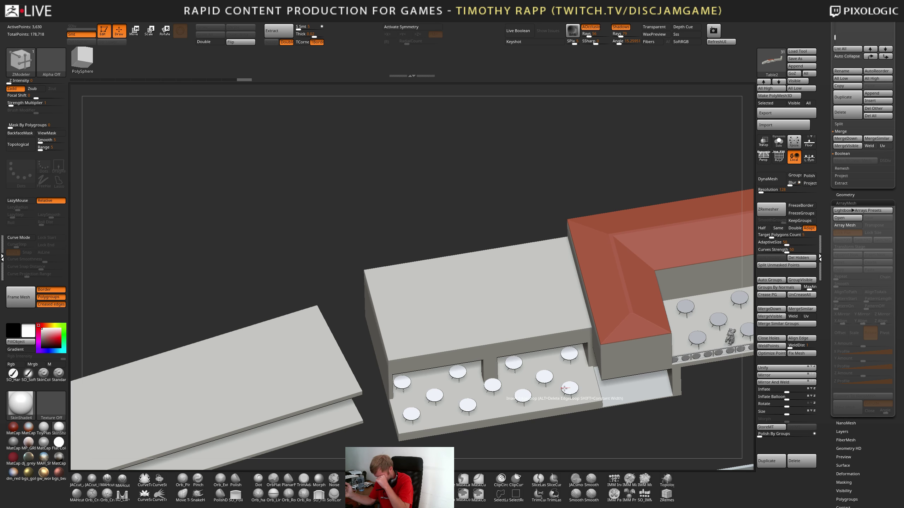
{"action": "right_click_drag", "start_coordinate": [564, 388], "coordinate": [451, 429], "text": "ctrl"}
{"action": "key", "text": "shift+f"}
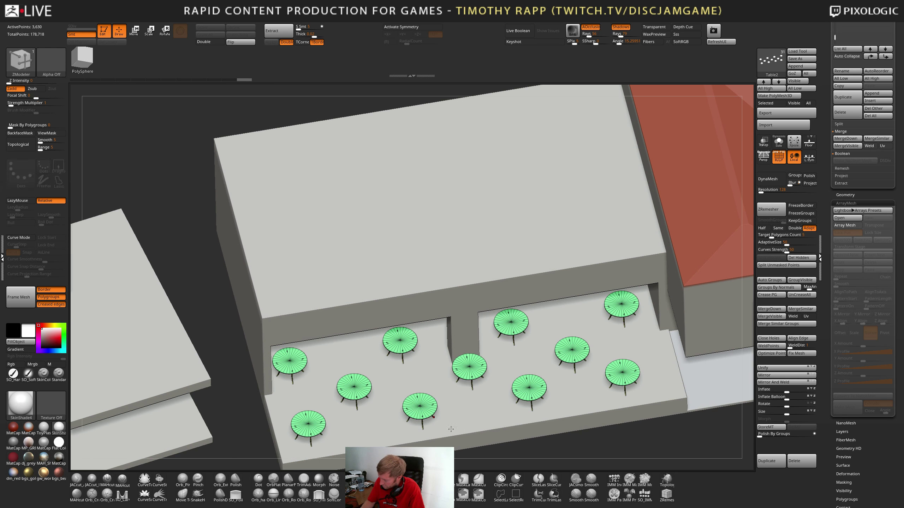
Select the clubhouse again and examine its side wing and main building from the arena side
{"action": "left_click", "coordinate": [450, 430], "text": "alt"}
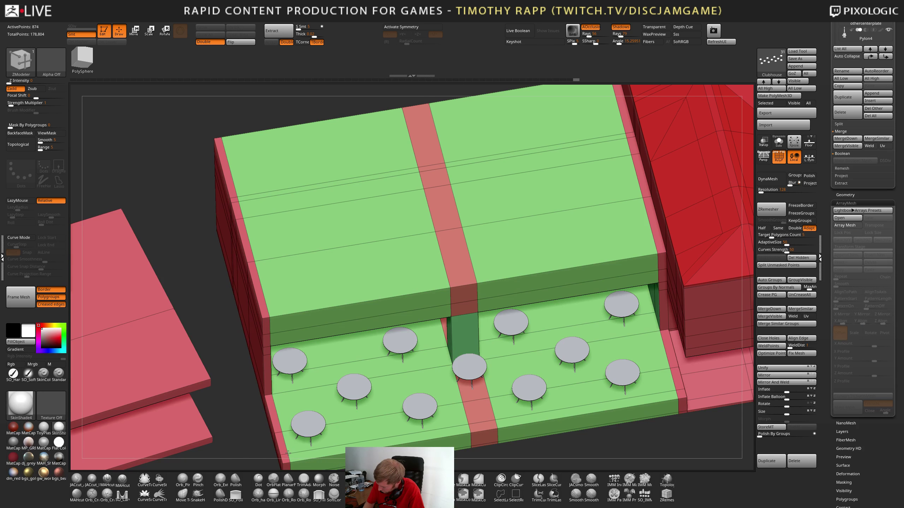
{"action": "right_click_drag", "start_coordinate": [305, 449], "coordinate": [592, 394], "text": "ctrl"}
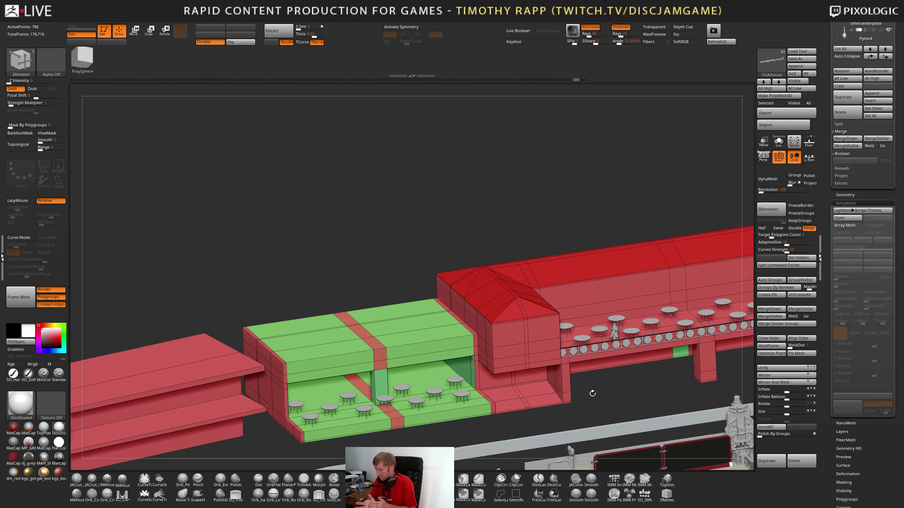
{"action": "right_click_drag", "start_coordinate": [548, 412], "coordinate": [532, 399]}
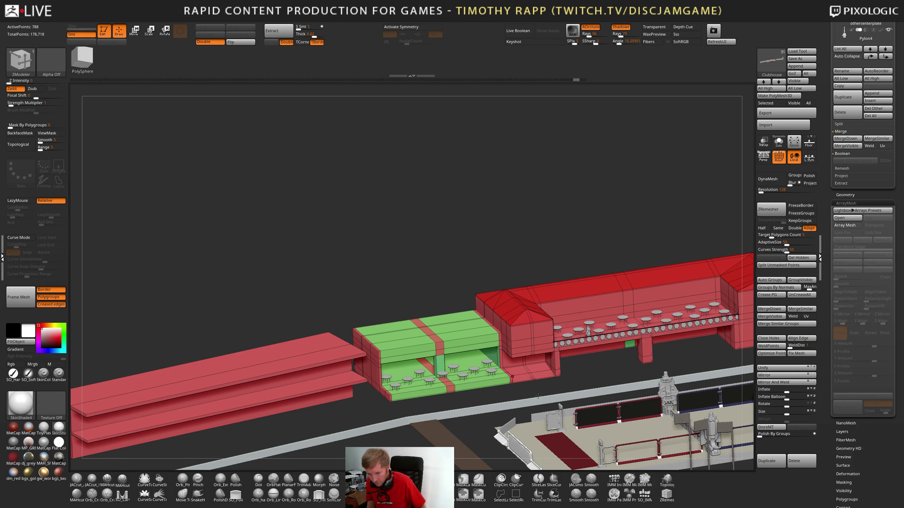
Examine the clubhouse's lower terrace, balcony and roof from several angles, with the polyframe off and on
{"action": "right_click_drag", "start_coordinate": [484, 384], "coordinate": [509, 383]}
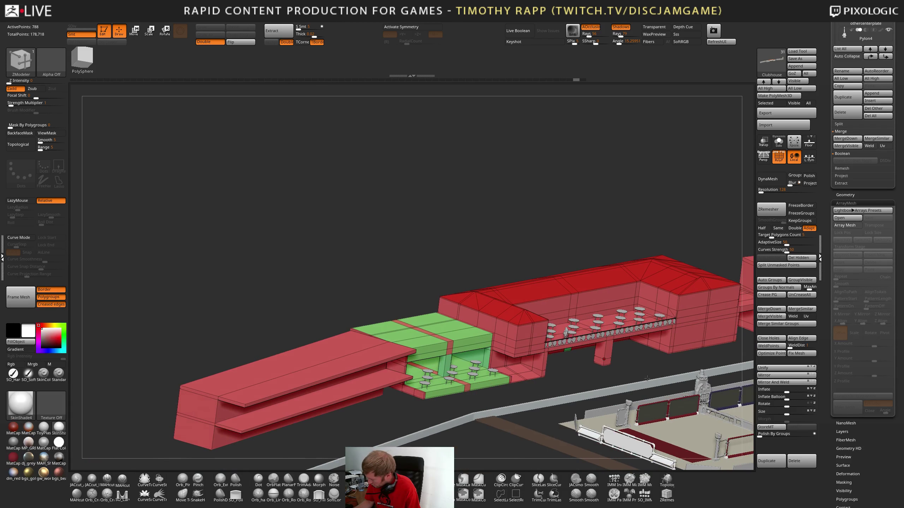
{"action": "right_click_drag", "start_coordinate": [646, 378], "coordinate": [635, 404], "text": "alt"}
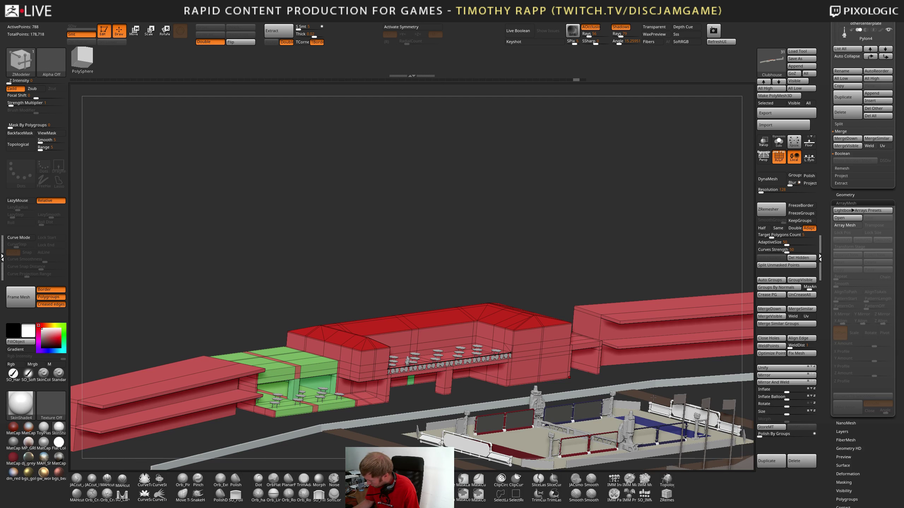
{"action": "key", "text": "shift+f"}
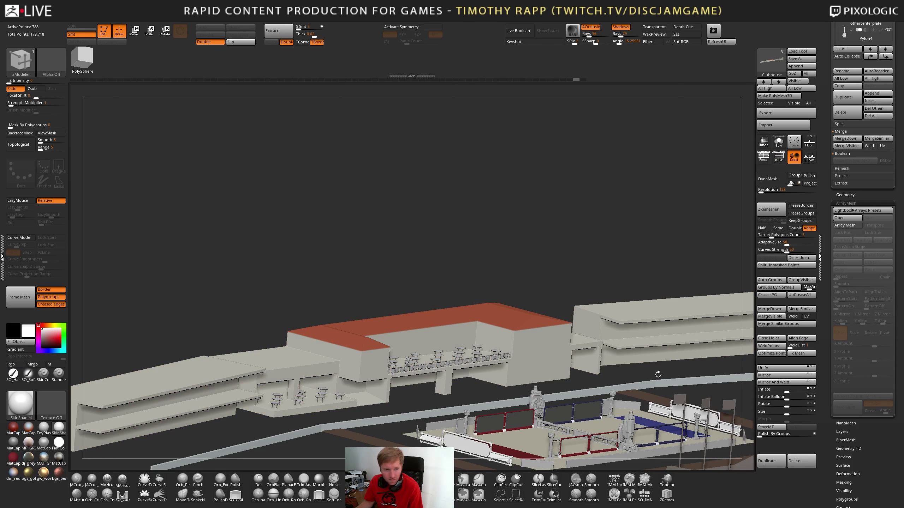
{"action": "right_click_drag", "start_coordinate": [658, 374], "coordinate": [669, 391], "text": "alt"}
{"action": "key", "text": "shift+f"}
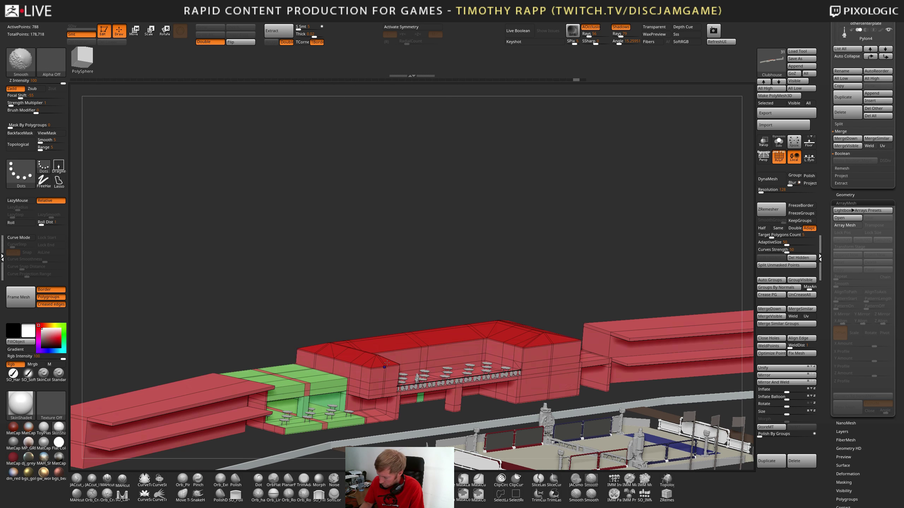
{"action": "right_click_drag", "start_coordinate": [333, 374], "coordinate": [343, 386]}
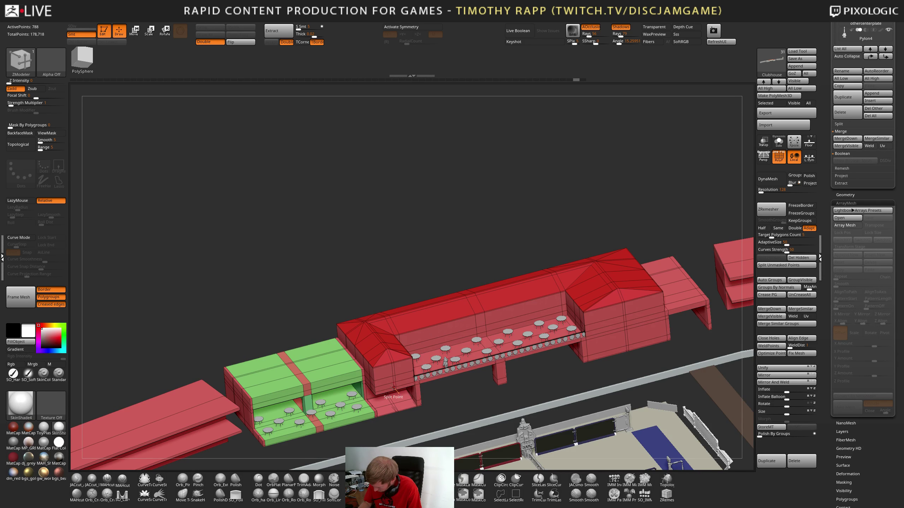
{"action": "right_click_drag", "start_coordinate": [393, 387], "coordinate": [404, 371]}
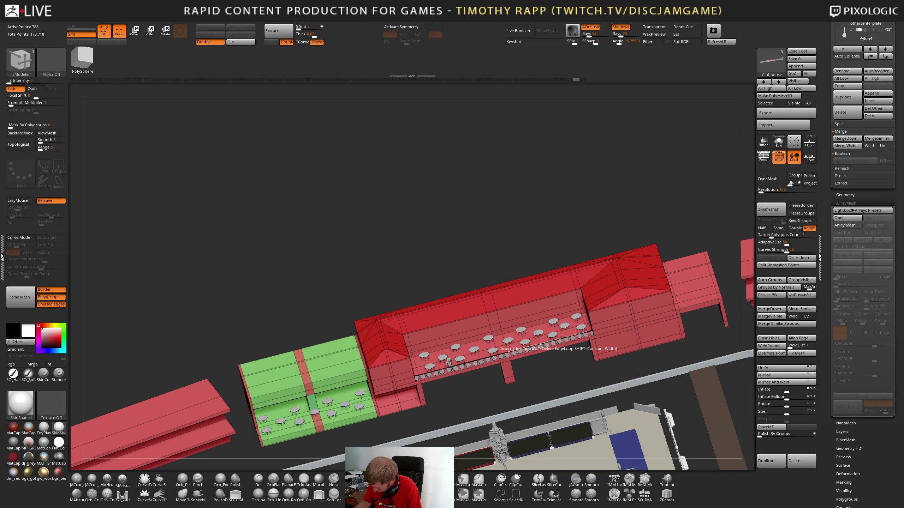
{"action": "right_click_drag", "start_coordinate": [562, 337], "coordinate": [649, 334], "text": "ctrl"}
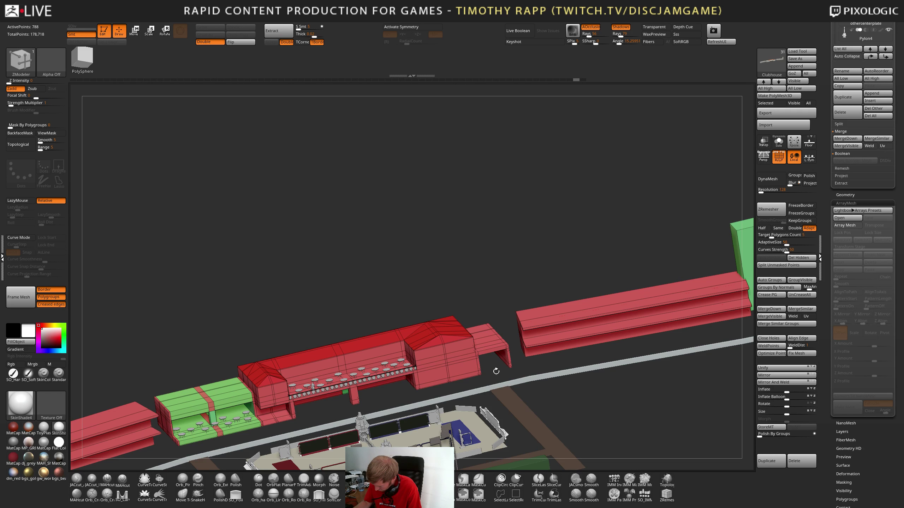
Review the clubhouse together with the stands and arena in an overview and a closer angled view, toggling the polyframe
{"action": "right_click_drag", "start_coordinate": [526, 347], "coordinate": [520, 353]}
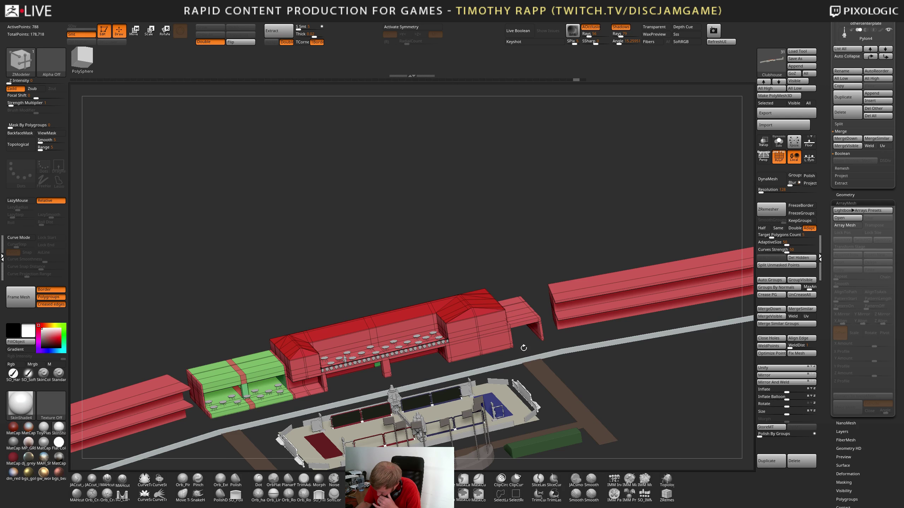
{"action": "key", "text": "shift+f"}
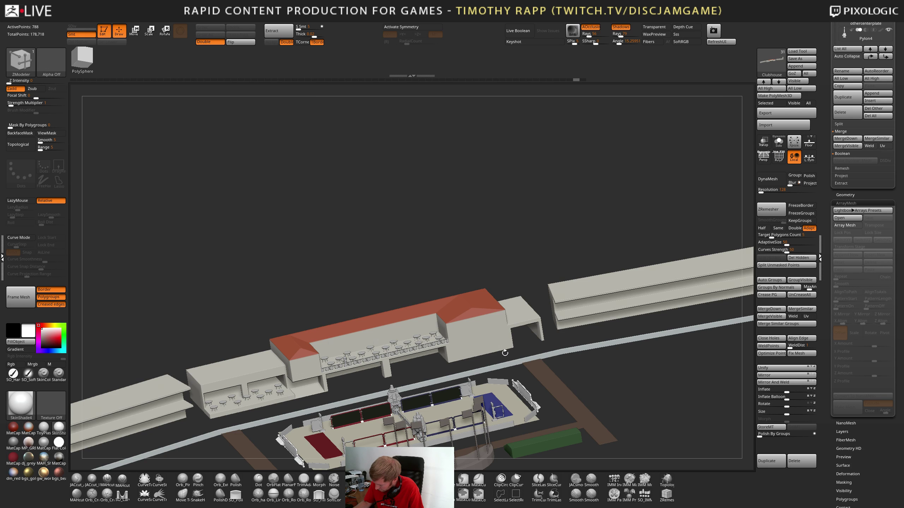
{"action": "key", "text": "shift+f"}
{"action": "right_click_drag", "start_coordinate": [504, 352], "coordinate": [498, 334], "text": "ctrl"}
{"action": "key", "text": "shift+f"}
{"action": "right_click_drag", "start_coordinate": [498, 334], "coordinate": [626, 410]}
{"action": "right_click_drag", "start_coordinate": [626, 409], "coordinate": [573, 401], "text": "alt"}
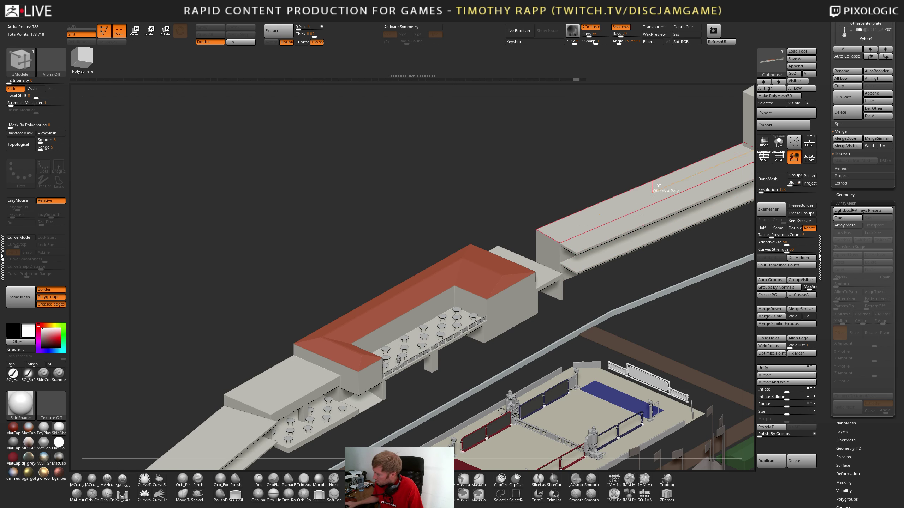
Send the clubhouse subtool out with GoZ, leaving the polyframe off
{"action": "key", "text": "shift+f"}
{"action": "key", "text": "shift+f"}
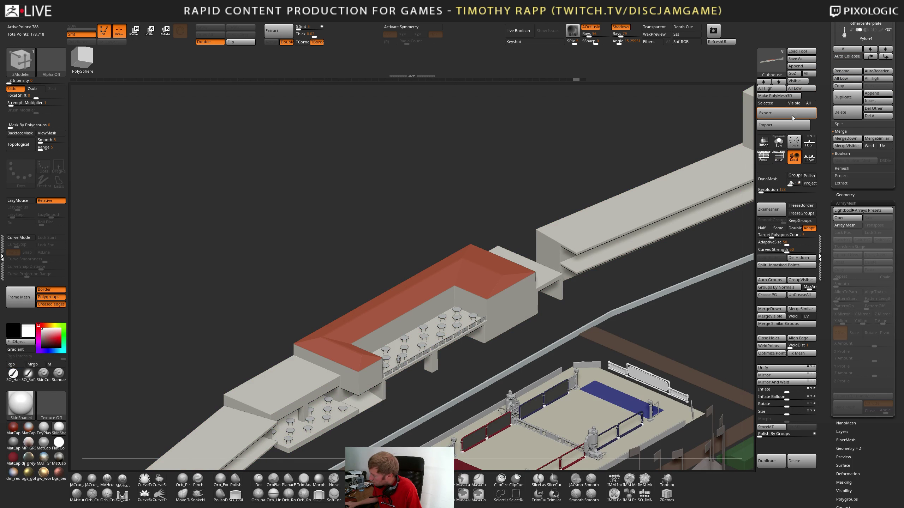
{"action": "left_click", "coordinate": [793, 74]}
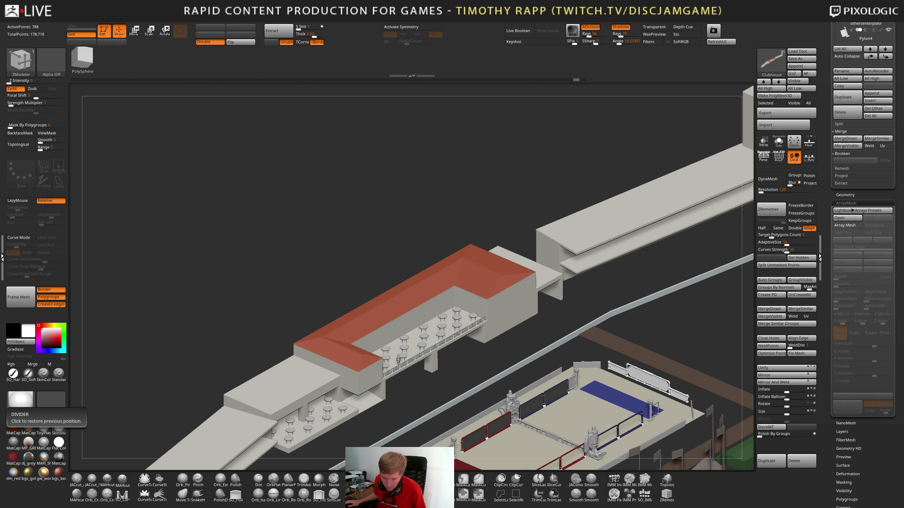
Consult the alternating-block reference image in the browser, return to ZBrush and start a new Sphere3D tool as a PolyMesh3D
{"action": "key", "text": "alt+Tab"}
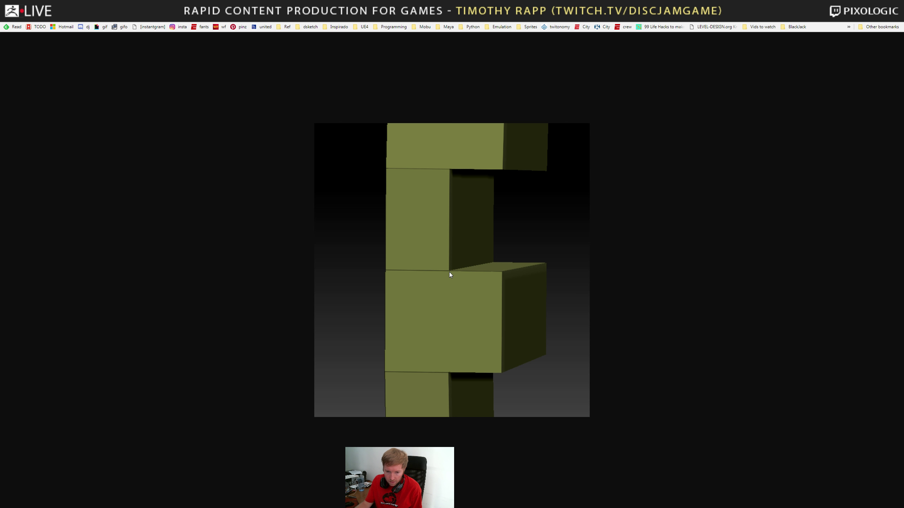
{"action": "key", "text": "alt+Tab"}
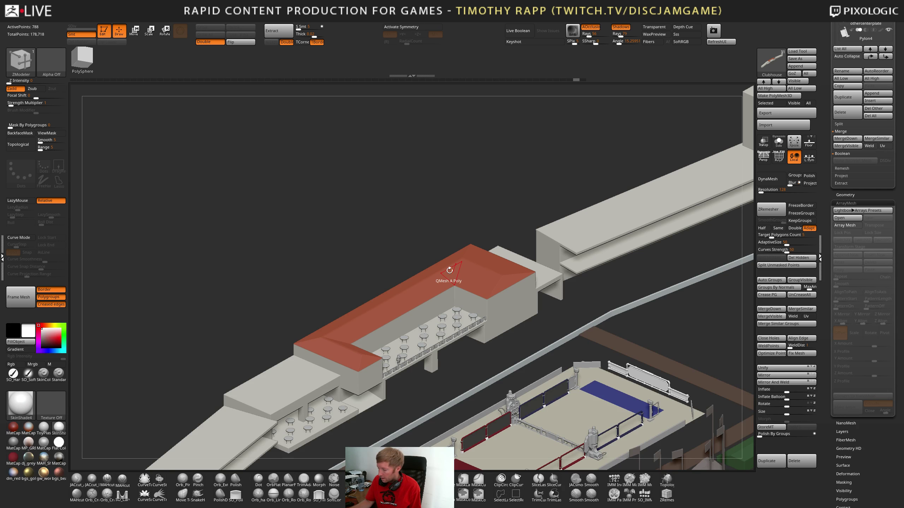
{"action": "left_click_drag", "start_coordinate": [824, 142], "coordinate": [824, 370]}
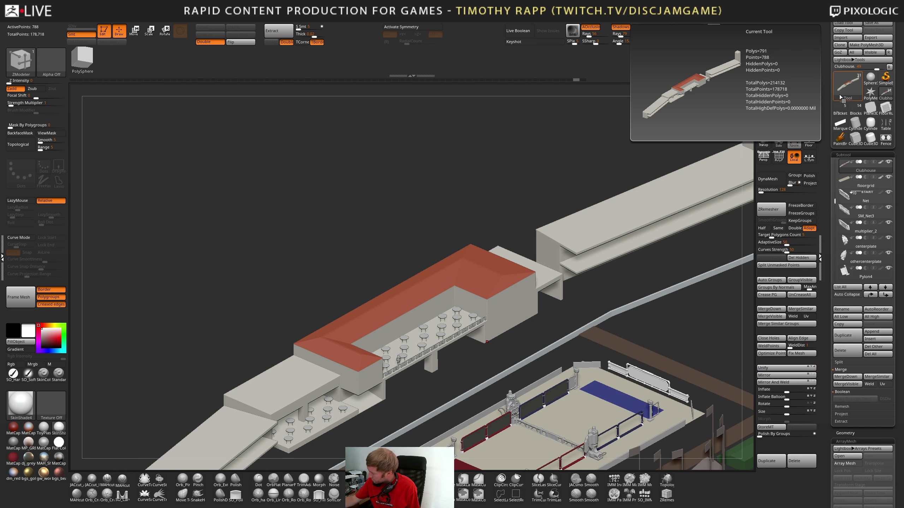
{"action": "left_click", "coordinate": [845, 86]}
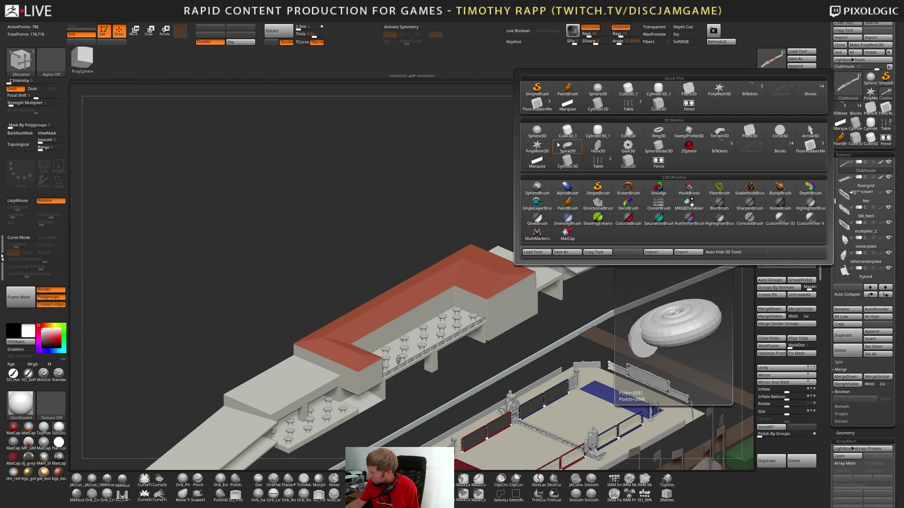
{"action": "left_click", "coordinate": [536, 131]}
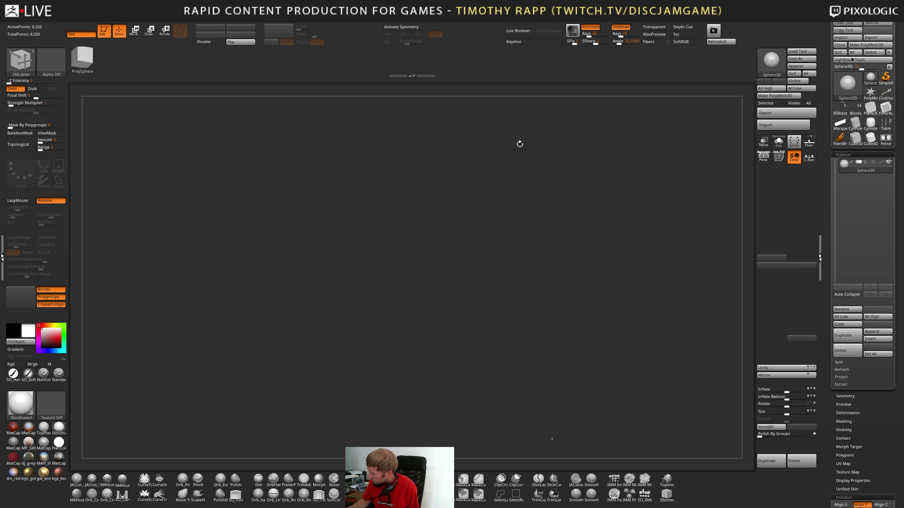
{"action": "left_click", "coordinate": [779, 95]}
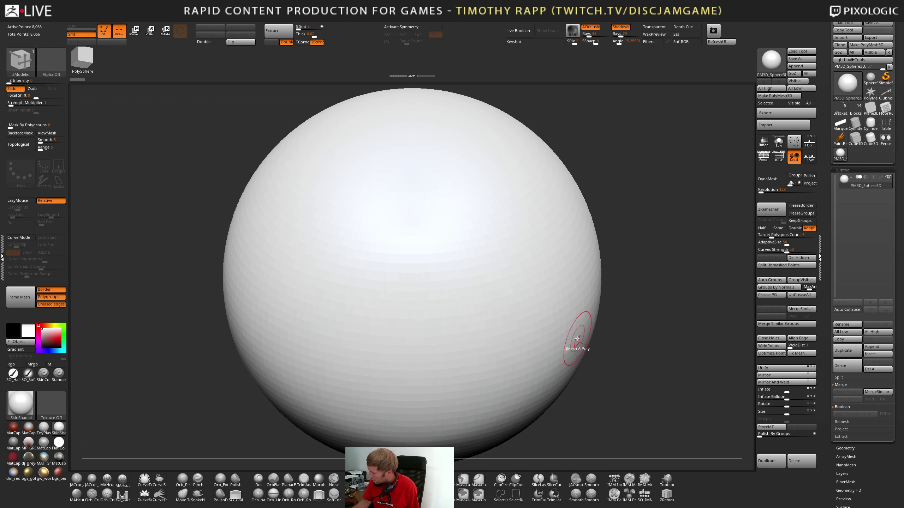
Convert the sphere into a PolyCube with the polyframe on and frame the cube in the view
{"action": "key", "text": "f"}
{"action": "key", "text": "shift+f"}
{"action": "key", "text": "w"}
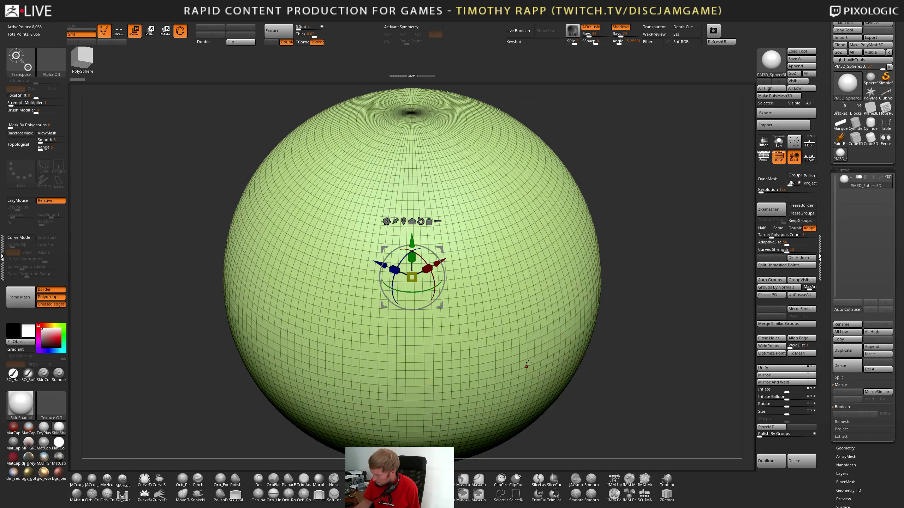
{"action": "left_click", "coordinate": [387, 221]}
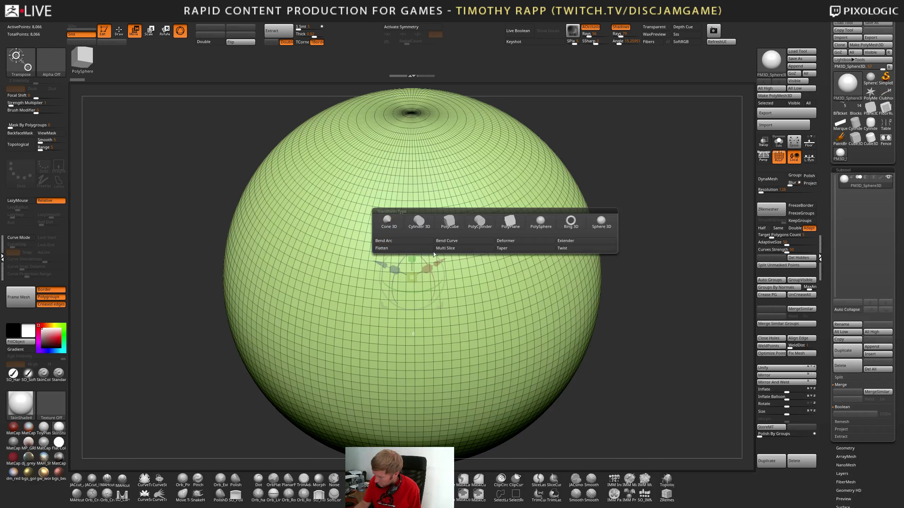
{"action": "left_click", "coordinate": [448, 223]}
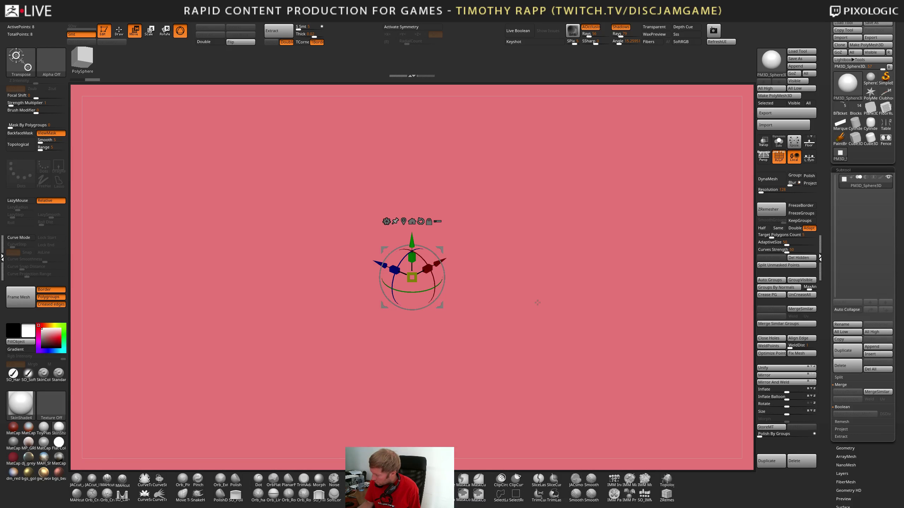
{"action": "key", "text": "shift+f"}
{"action": "key", "text": "shift+f"}
{"action": "mouse_move", "coordinate": [563, 335]}
{"action": "right_mouse_down"}
{"action": "mouse_move", "coordinate": [570, 314]}
{"action": "mouse_move", "coordinate": [565, 341]}
{"action": "right_mouse_up"}
{"action": "key", "text": "f"}
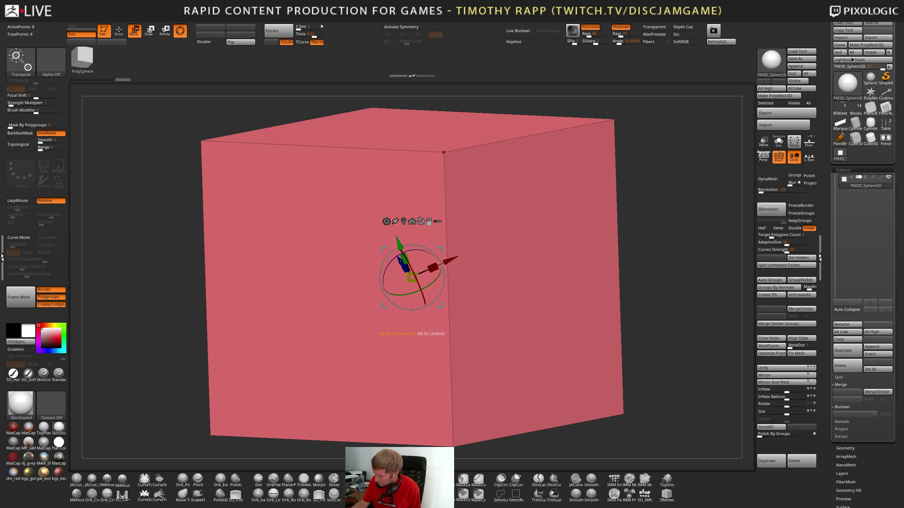
{"action": "left_click", "coordinate": [420, 221]}
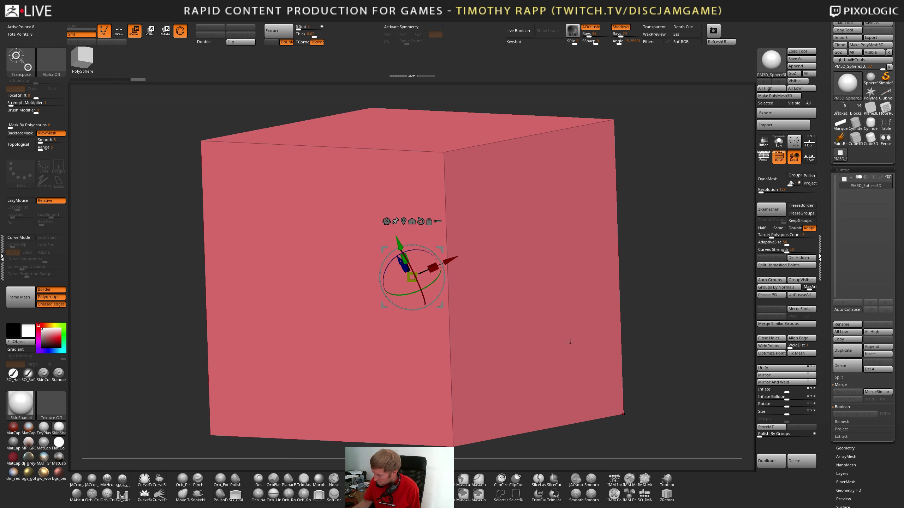
{"action": "left_click_drag", "start_coordinate": [500, 287], "coordinate": [580, 358]}
{"action": "right_click_drag", "start_coordinate": [580, 358], "coordinate": [456, 380], "text": "ctrl"}
{"action": "key", "text": "ctrl+z"}
{"action": "key", "text": "ctrl+z"}
{"action": "right_click_drag", "start_coordinate": [640, 388], "coordinate": [640, 375], "text": "shift"}
{"action": "key", "text": "ctrl+z"}
{"action": "key", "text": "ctrl+z"}
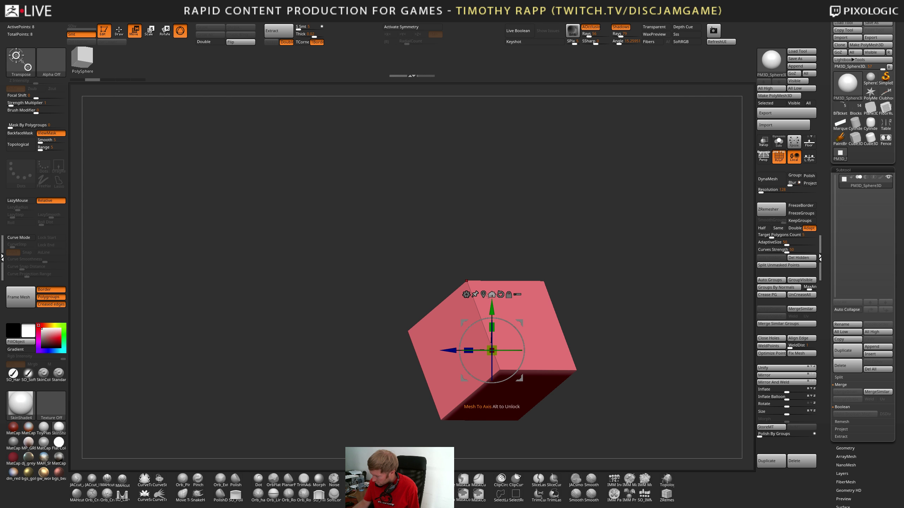
Align the mesh to the axis and replace it with a fresh PolyCube
{"action": "left_click", "coordinate": [465, 294]}
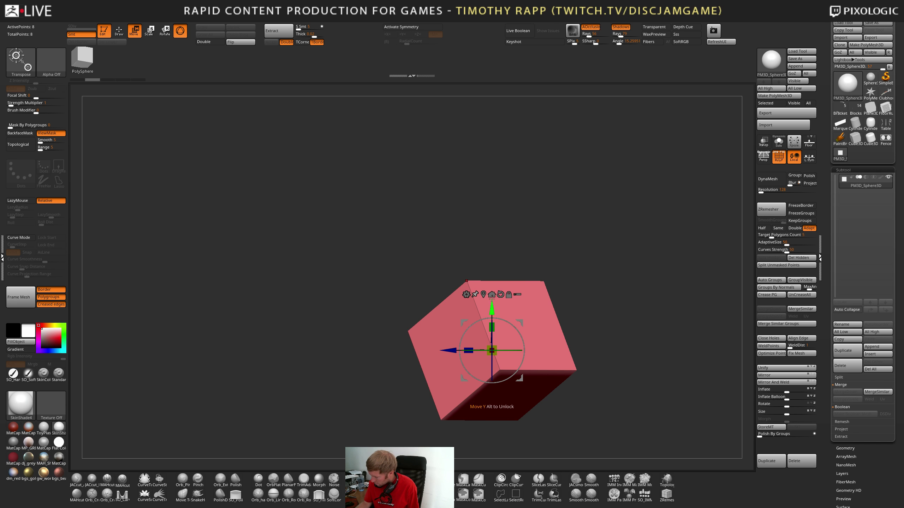
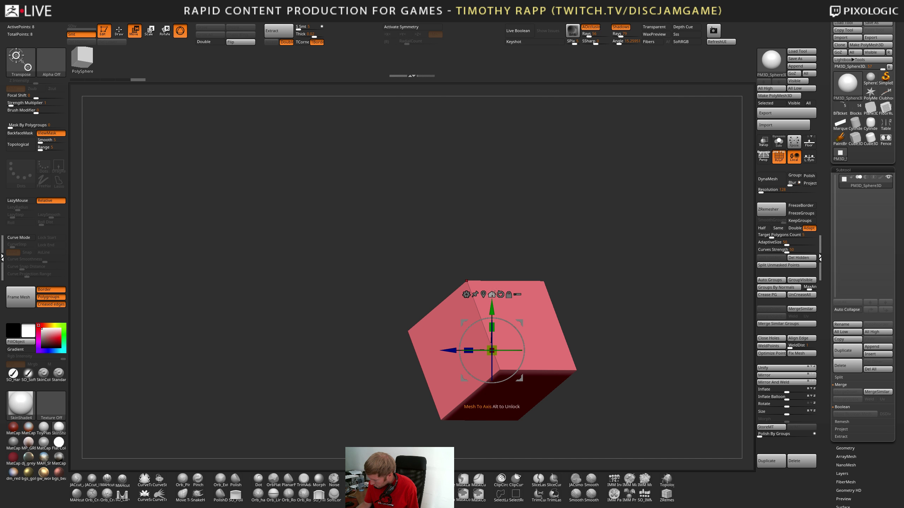
{"action": "left_click", "coordinate": [493, 294]}
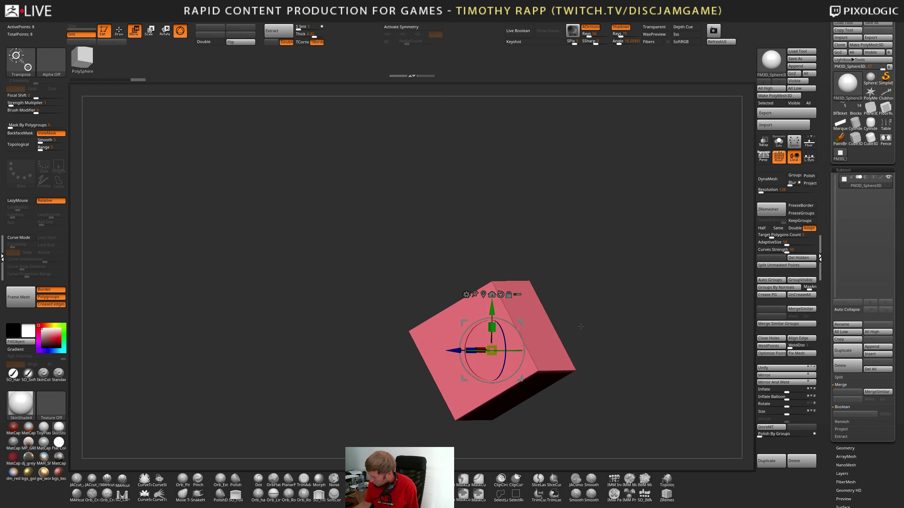
{"action": "left_click", "coordinate": [466, 294]}
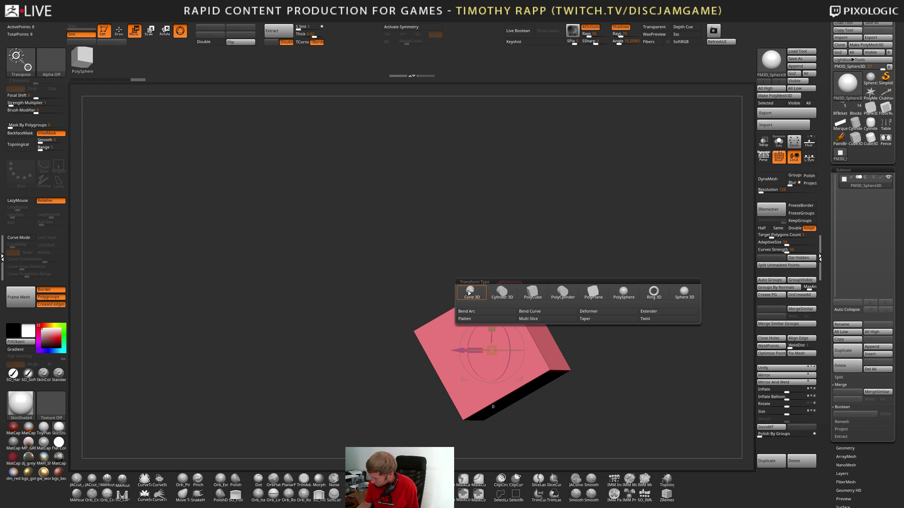
{"action": "left_click", "coordinate": [538, 294]}
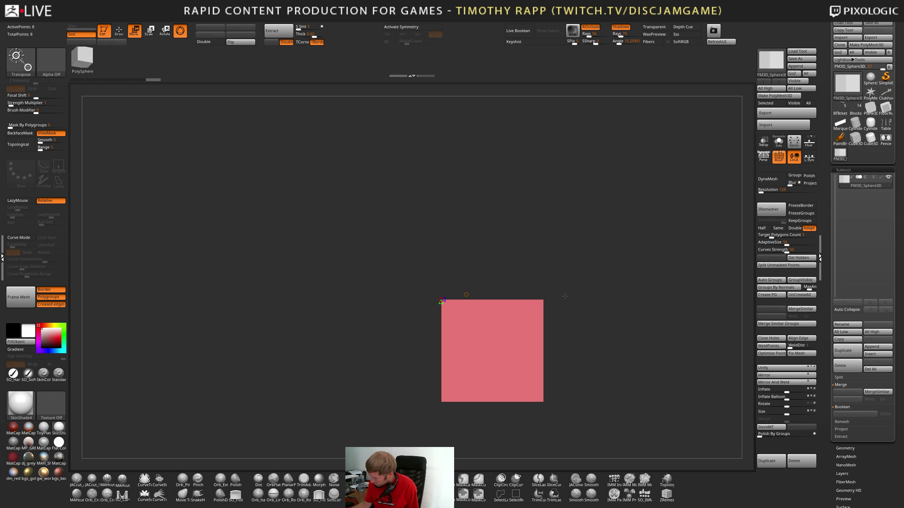
Flatten the cube along the Y axis into a low block, following the reference image in the browser
{"action": "key", "text": "alt+Tab"}
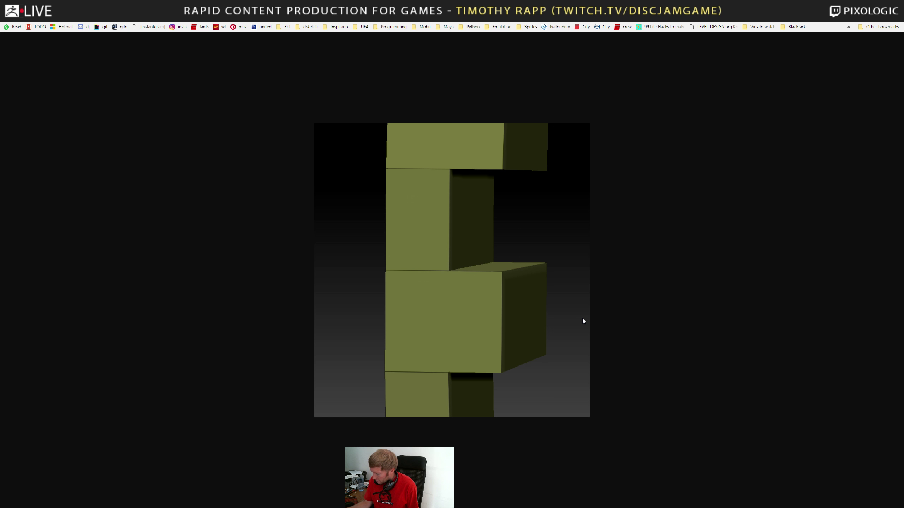
{"action": "key", "text": "alt+Tab"}
{"action": "key", "text": "alt+Tab"}
{"action": "key", "text": "alt+Tab"}
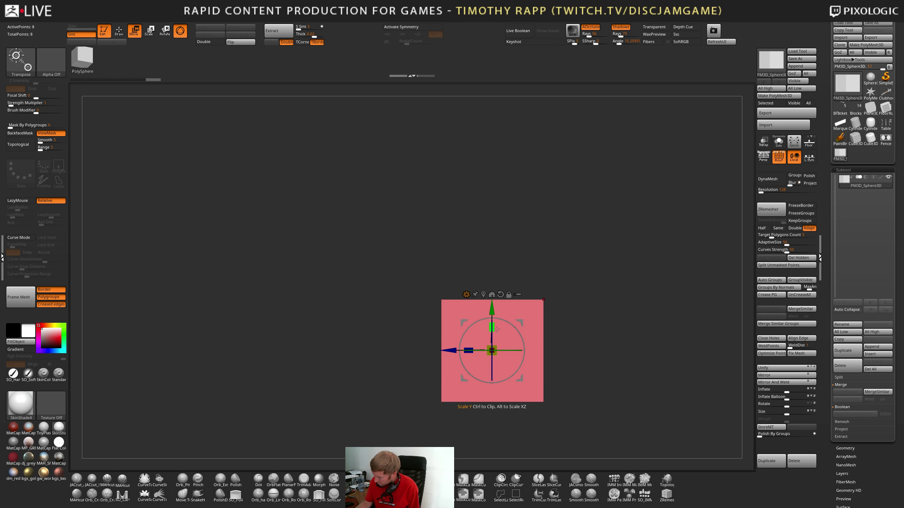
{"action": "left_click_drag", "start_coordinate": [492, 327], "coordinate": [500, 351]}
{"action": "key", "text": "alt+Tab"}
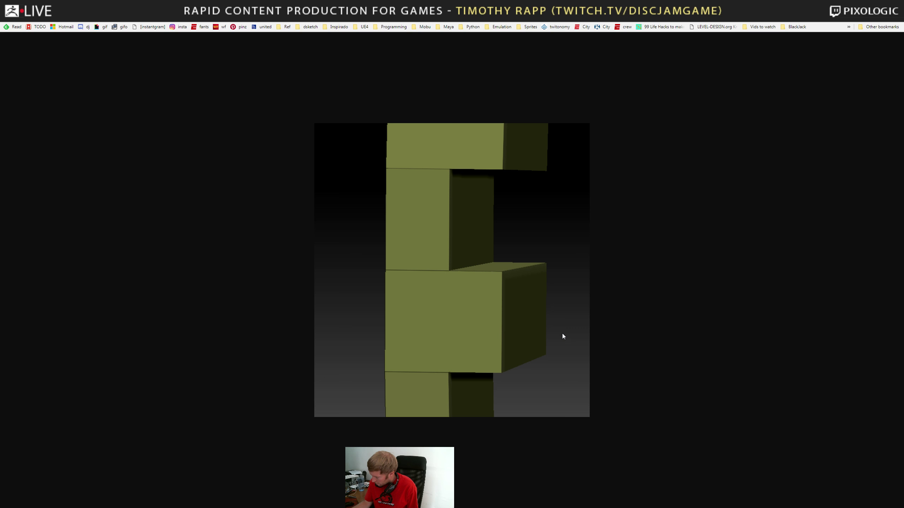
{"action": "key", "text": "alt+Tab"}
Duplicate the block into a vertical stack of four and mask the top block and the third one down
{"action": "left_click_drag", "start_coordinate": [493, 309], "coordinate": [493, 256], "text": "alt"}
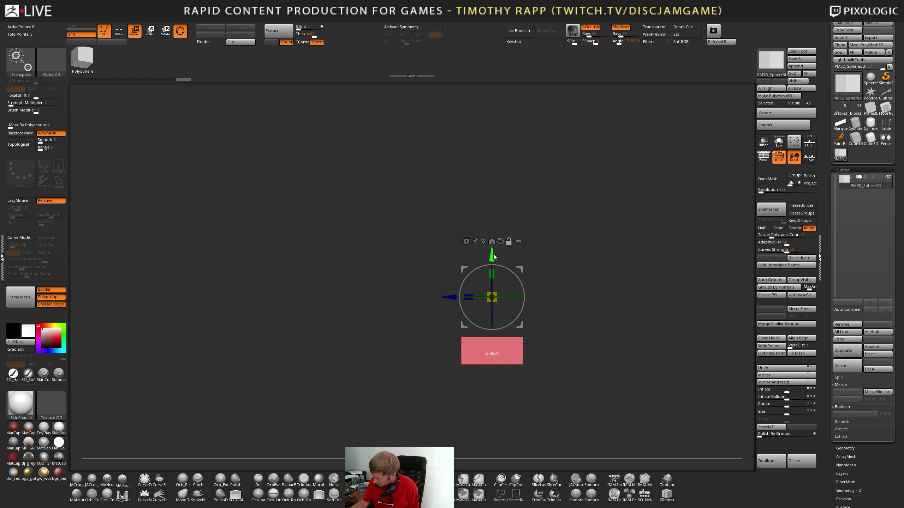
{"action": "key", "text": "ctrl+z"}
{"action": "left_click_drag", "start_coordinate": [493, 310], "coordinate": [543, 348], "text": "ctrl"}
{"action": "left_click_drag", "start_coordinate": [439, 331], "coordinate": [544, 366], "text": "ctrl"}
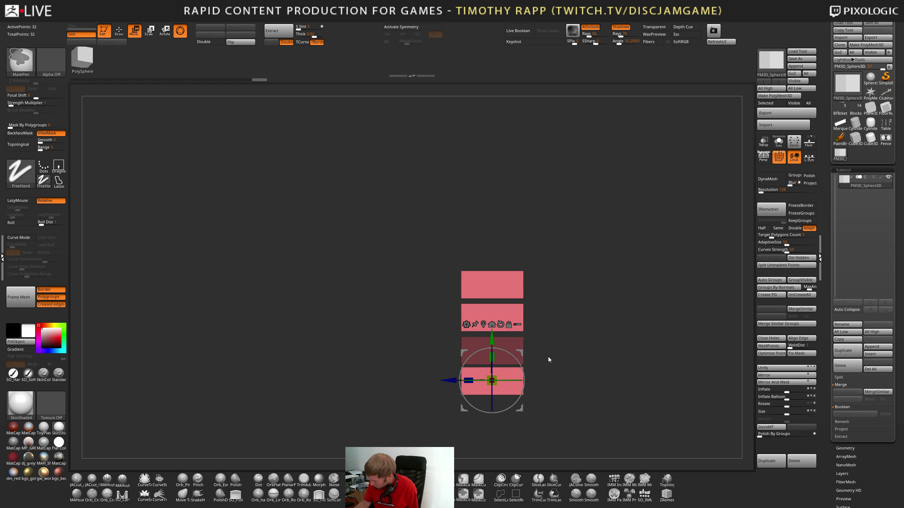
{"action": "left_click_drag", "start_coordinate": [436, 259], "coordinate": [536, 299], "text": "ctrl"}
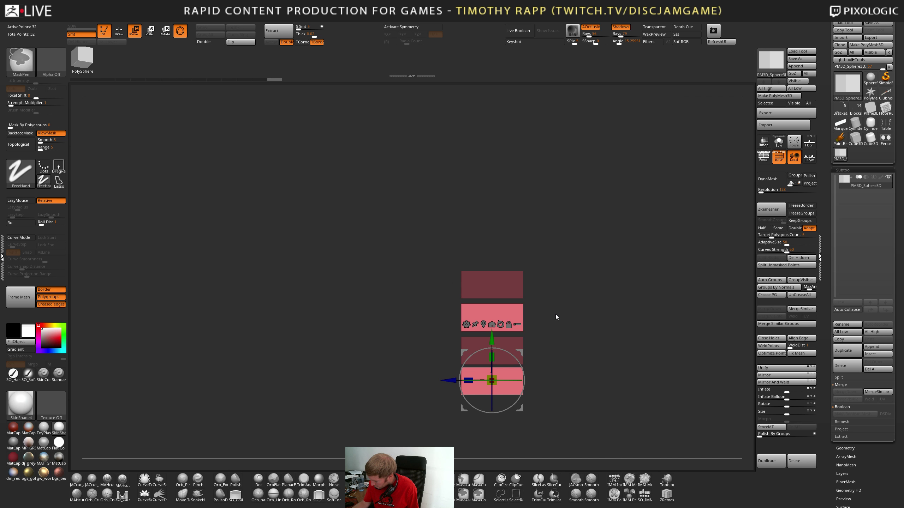
Assign the masked top and third blocks to their own polygroup, clear the mask and view the stack at an angle
{"action": "key", "text": "ctrl+w"}
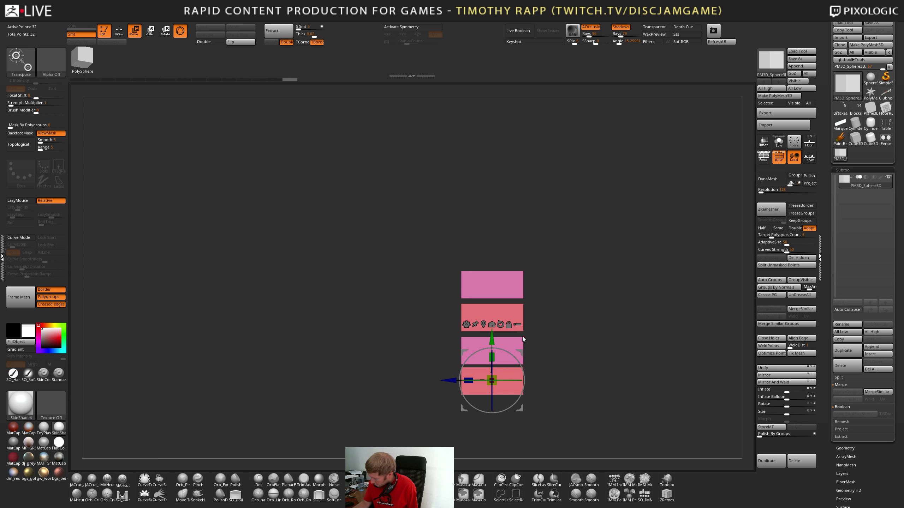
{"action": "key", "text": "q"}
{"action": "key", "text": "f"}
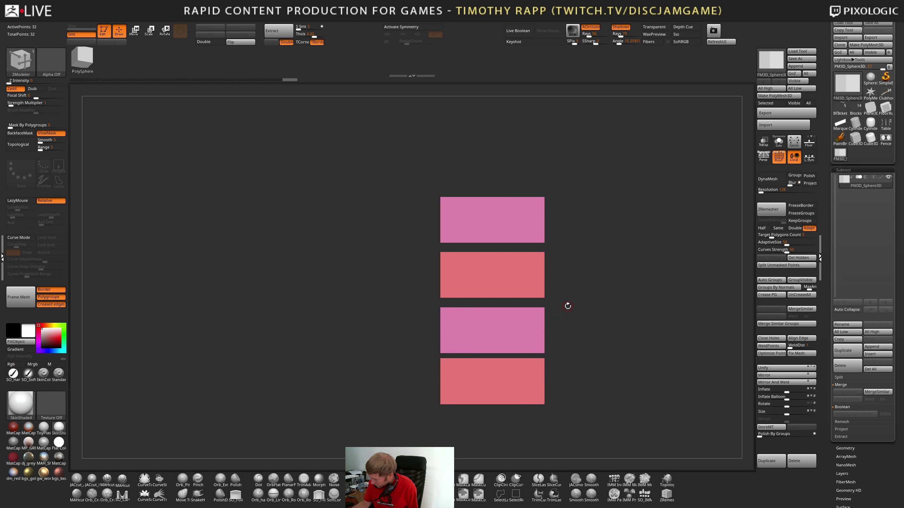
{"action": "left_click_drag", "start_coordinate": [564, 320], "coordinate": [554, 323]}
{"action": "key", "text": "w"}
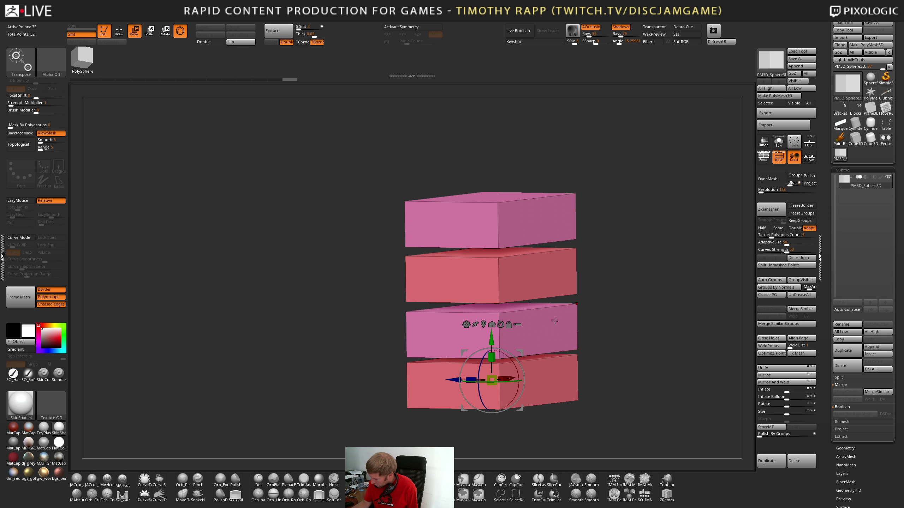
Narrow the top and third blocks to a little under half width by pushing their side faces inward with QMesh
{"action": "key", "text": "q"}
{"action": "right_click_drag", "start_coordinate": [548, 329], "coordinate": [545, 375], "text": "alt"}
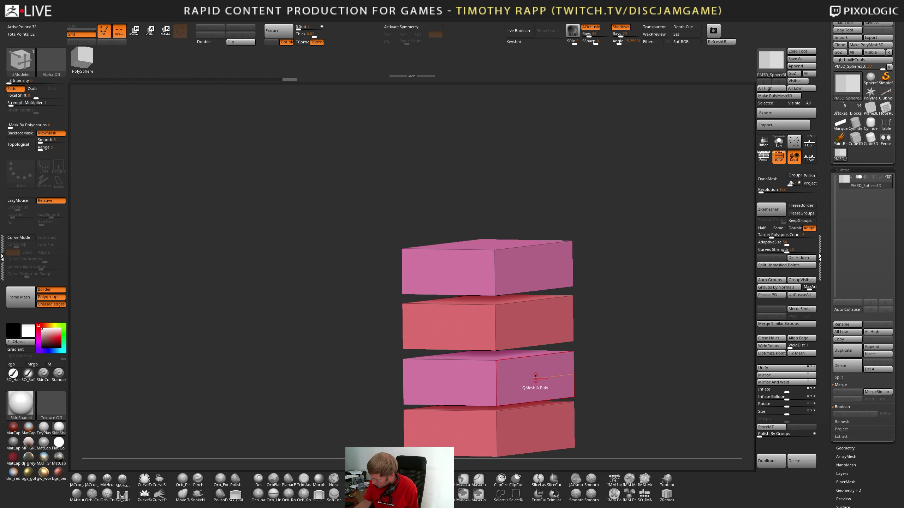
{"action": "left_click_drag", "start_coordinate": [540, 379], "coordinate": [485, 383]}
{"action": "right_click_drag", "start_coordinate": [591, 354], "coordinate": [618, 351], "text": "shift"}
{"action": "key", "text": "w"}
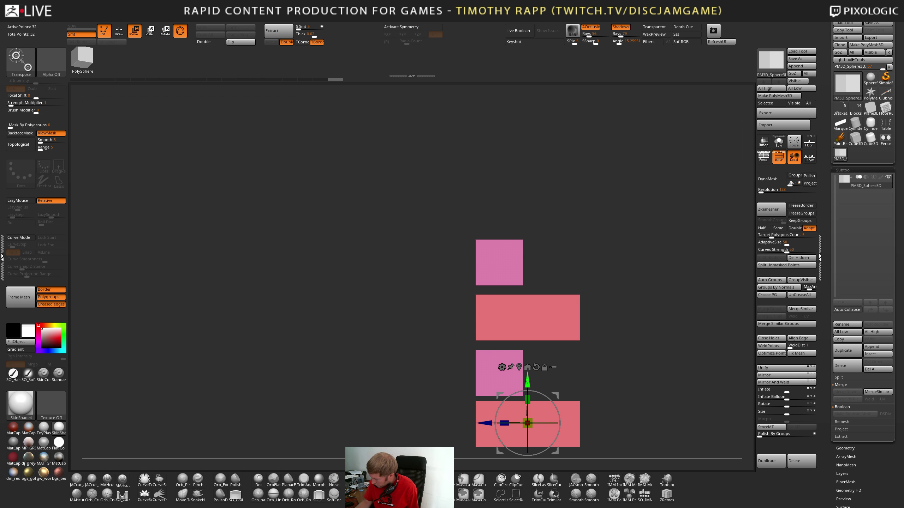
{"action": "key", "text": "q"}
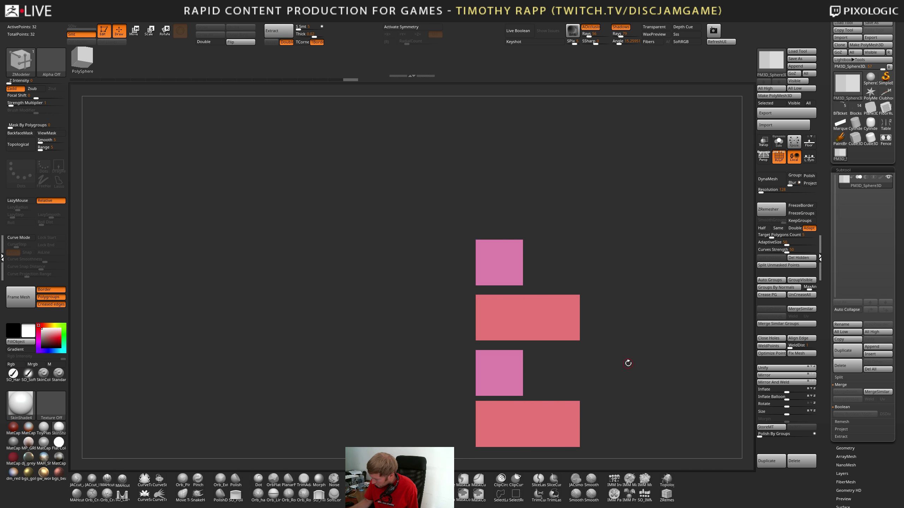
Raise the second block flush under the top block, and the third block flush under the second, masking the other blocks
{"action": "left_click_drag", "start_coordinate": [626, 283], "coordinate": [460, 347], "text": "ctrl"}
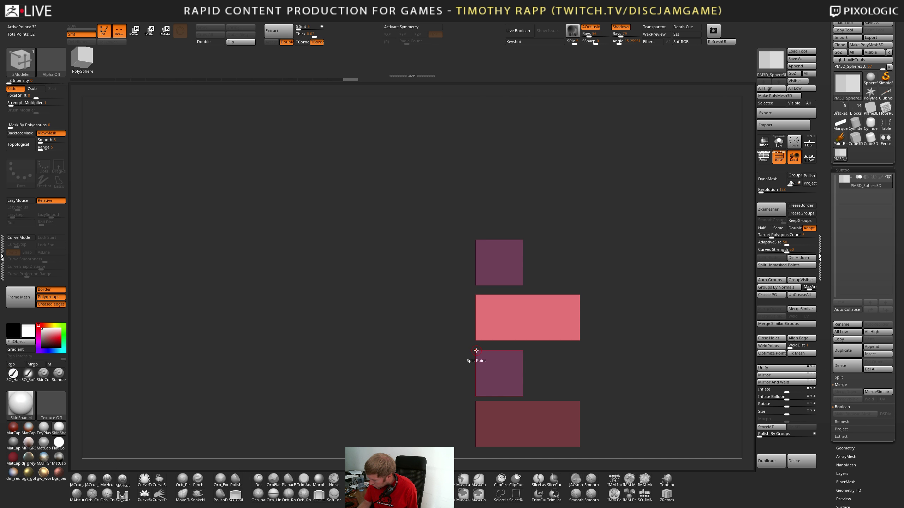
{"action": "key", "text": "w"}
{"action": "left_click_drag", "start_coordinate": [533, 378], "coordinate": [532, 370]}
{"action": "key", "text": "q"}
{"action": "left_click_drag", "start_coordinate": [585, 347], "coordinate": [571, 382], "text": "ctrl"}
{"action": "left_click_drag", "start_coordinate": [449, 341], "coordinate": [546, 400], "text": "ctrl"}
{"action": "left_click_drag", "start_coordinate": [530, 375], "coordinate": [530, 356]}
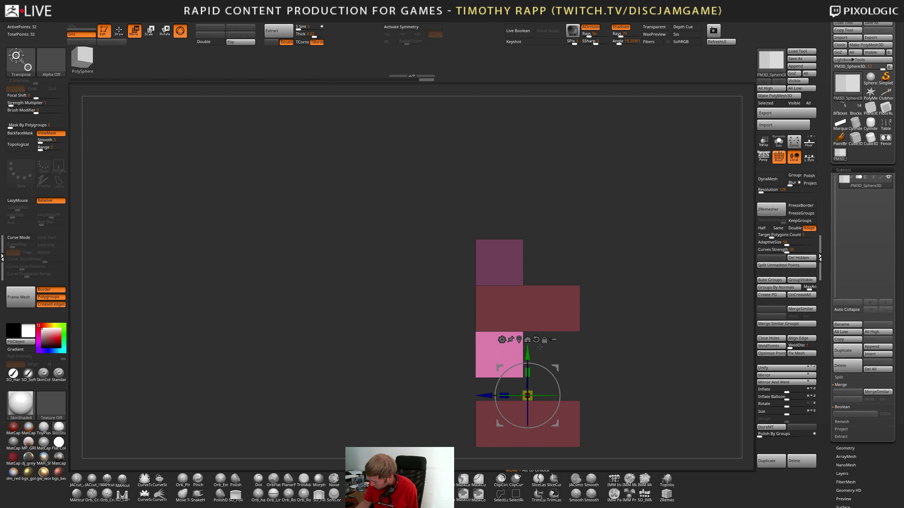
Raise the bottom wide block flush against the narrow block above it and clear the mask
{"action": "key", "text": "q"}
{"action": "left_click_drag", "start_coordinate": [598, 372], "coordinate": [611, 385], "text": "ctrl"}
{"action": "left_click_drag", "start_coordinate": [449, 391], "coordinate": [588, 450], "text": "ctrl"}
{"action": "key", "text": "w"}
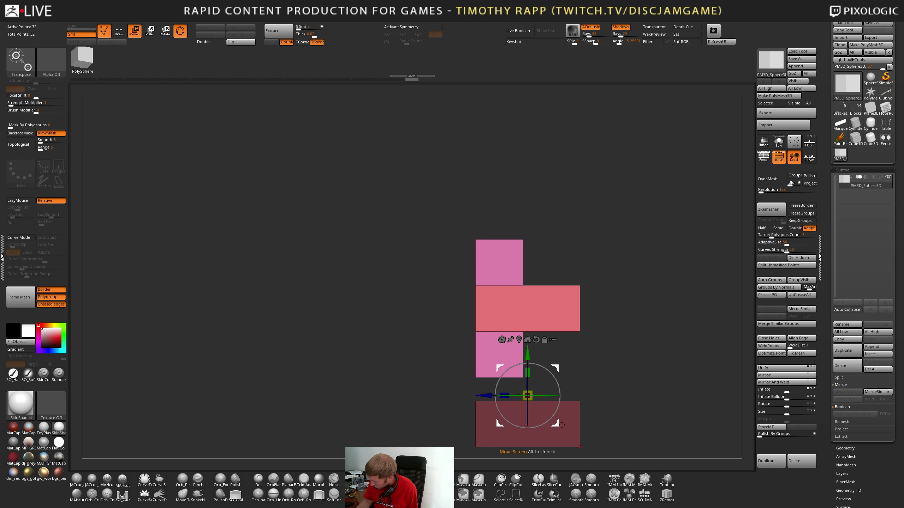
{"action": "key", "text": "ctrl+i"}
{"action": "left_click_drag", "start_coordinate": [533, 353], "coordinate": [532, 330]}
{"action": "key", "text": "q"}
{"action": "left_click_drag", "start_coordinate": [604, 350], "coordinate": [621, 364], "text": "ctrl"}
Mask everything except the bottom wide block and duplicate it up onto the top of the stack
{"action": "key", "text": "alt+Tab"}
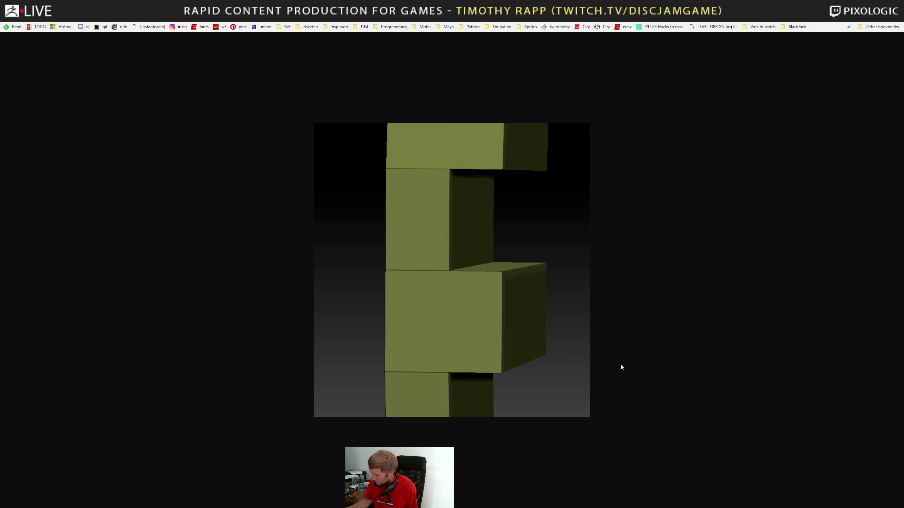
{"action": "key", "text": "alt+Tab"}
{"action": "left_click", "coordinate": [569, 420], "text": "ctrl+shift"}
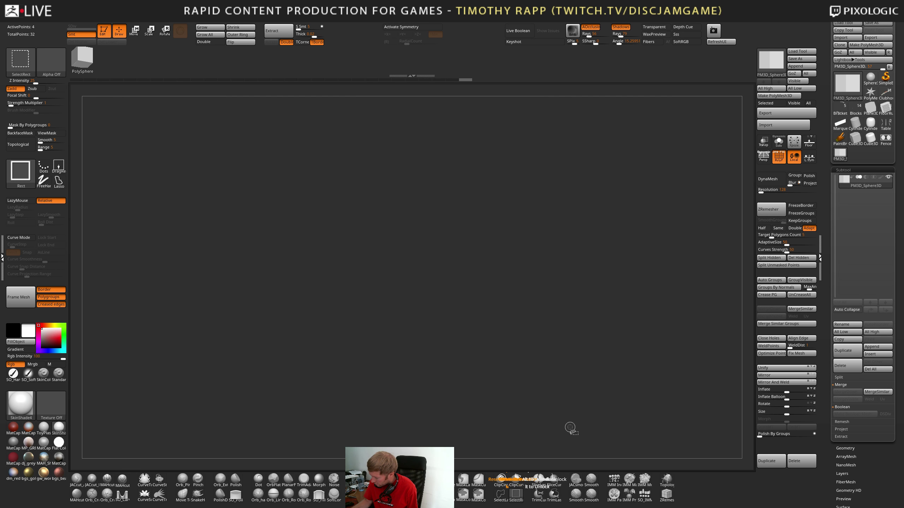
{"action": "left_click", "coordinate": [601, 411], "text": "ctrl"}
{"action": "left_click", "coordinate": [623, 412], "text": "ctrl"}
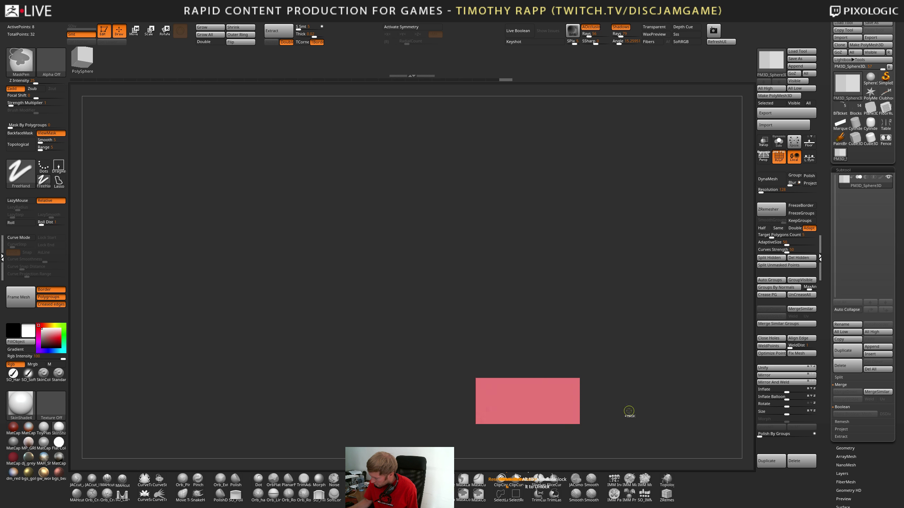
{"action": "left_click", "coordinate": [631, 411], "text": "ctrl"}
{"action": "left_click", "coordinate": [636, 410], "text": "ctrl+shift"}
{"action": "left_click", "coordinate": [621, 398], "text": "ctrl"}
{"action": "key", "text": "ctrl+w"}
{"action": "key", "text": "ctrl+z"}
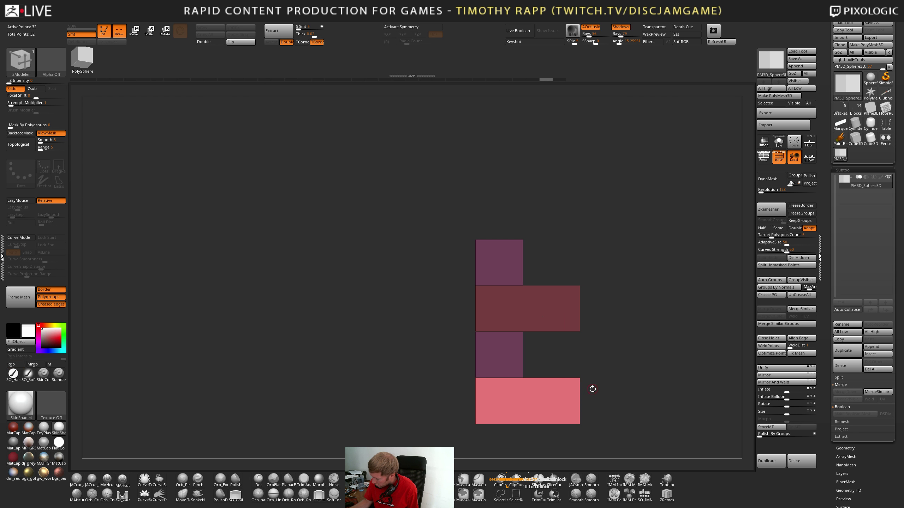
{"action": "key", "text": "w"}
{"action": "left_click_drag", "start_coordinate": [530, 330], "coordinate": [546, 146]}
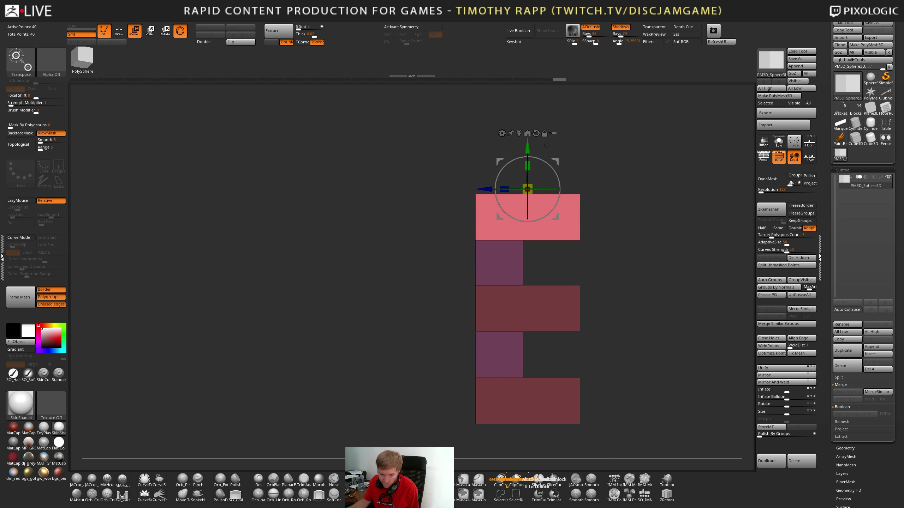
Compare the five-block stack from several angles with the reference image in the browser
{"action": "left_click_drag", "start_coordinate": [584, 362], "coordinate": [637, 374]}
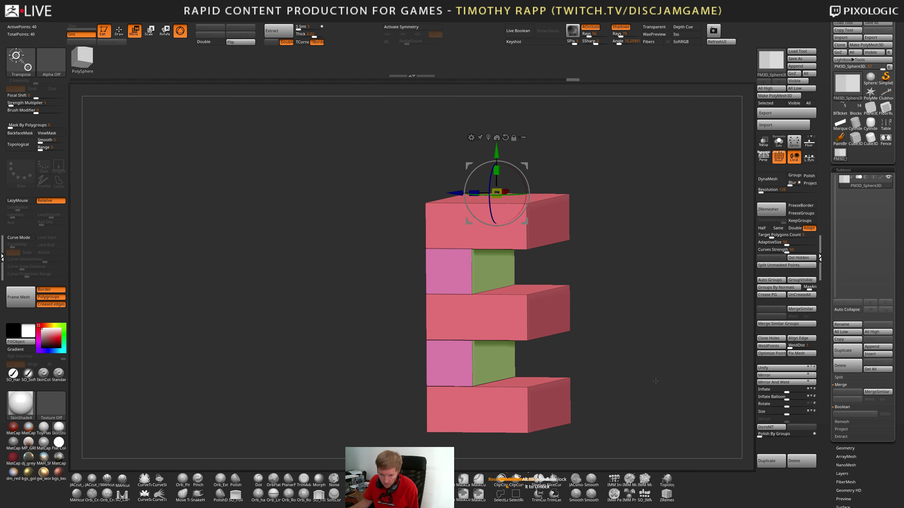
{"action": "key", "text": "alt+Tab"}
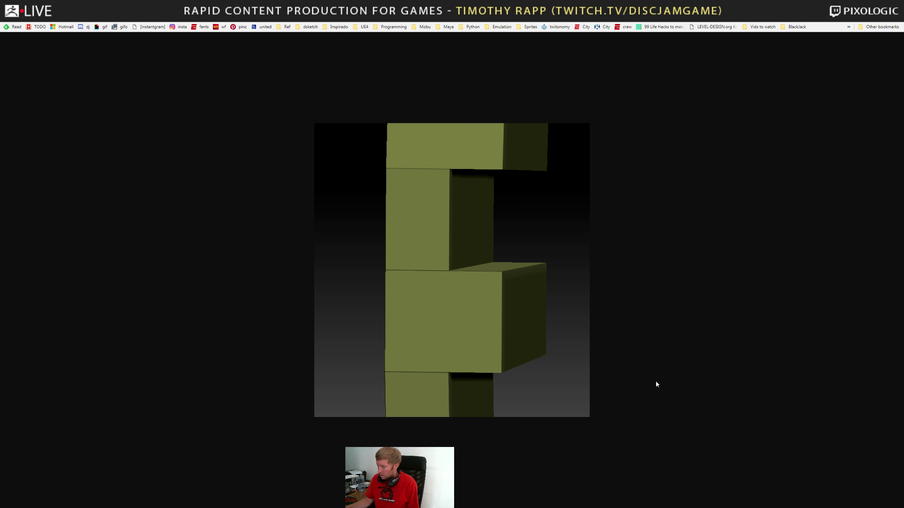
{"action": "key", "text": "alt+Tab"}
{"action": "left_click_drag", "start_coordinate": [642, 369], "coordinate": [656, 409]}
{"action": "key", "text": "alt+Tab"}
{"action": "key", "text": "alt+Tab"}
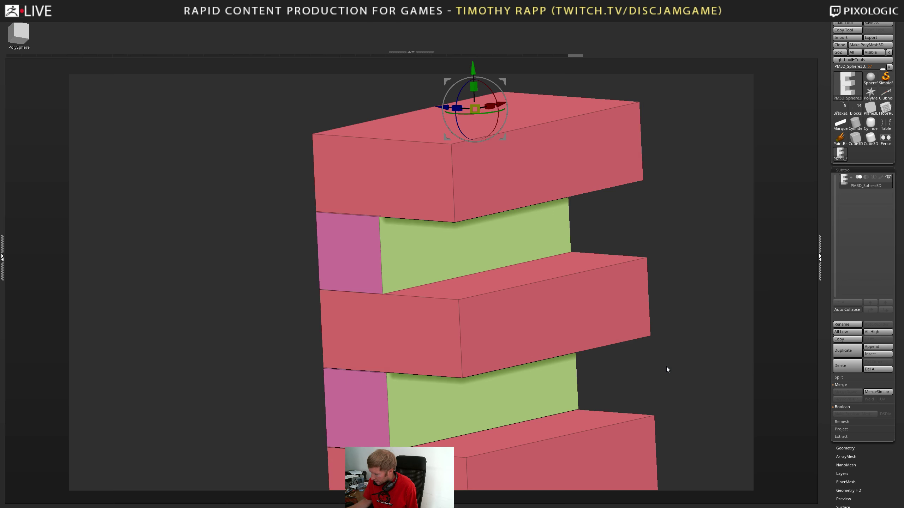
{"action": "right_click_drag", "start_coordinate": [666, 367], "coordinate": [673, 352]}
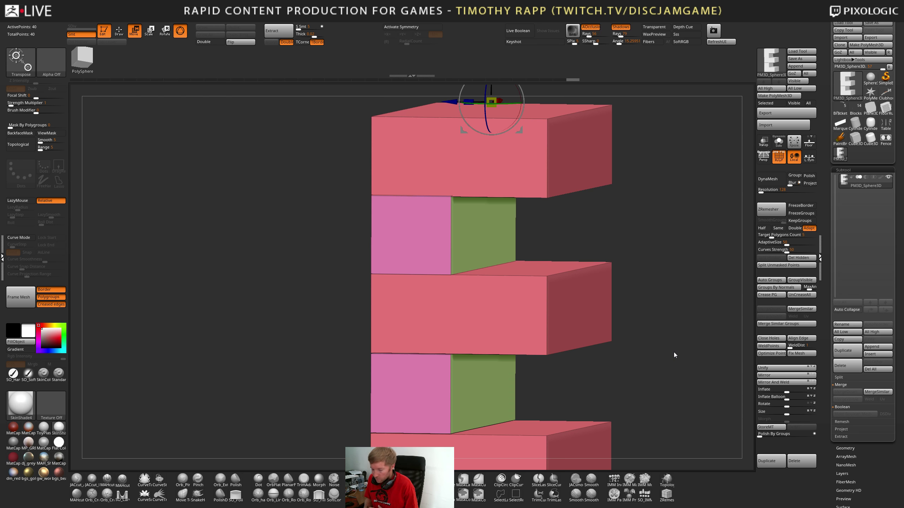
{"action": "right_click_drag", "start_coordinate": [673, 352], "coordinate": [585, 367]}
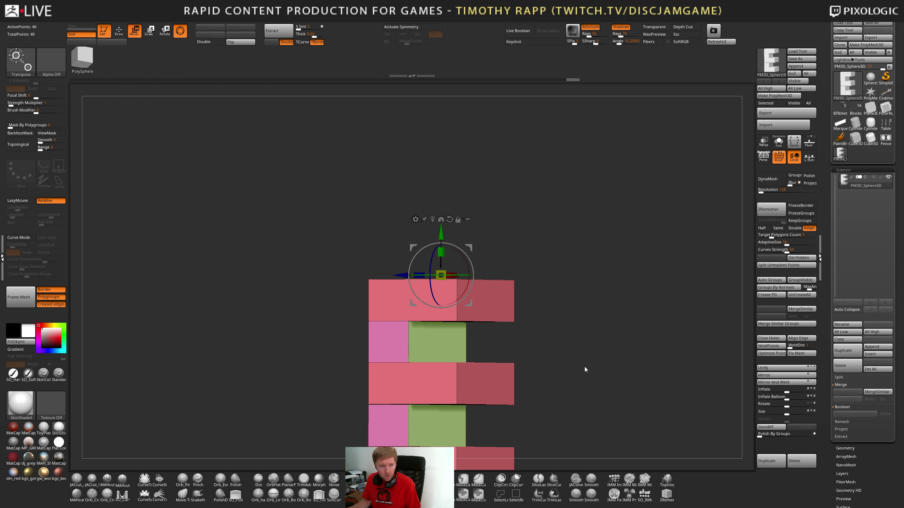
{"action": "mouse_move", "coordinate": [585, 367]}
{"action": "right_mouse_down"}
{"action": "mouse_move", "coordinate": [590, 400]}
{"action": "mouse_move", "coordinate": [580, 363]}
{"action": "right_mouse_up"}
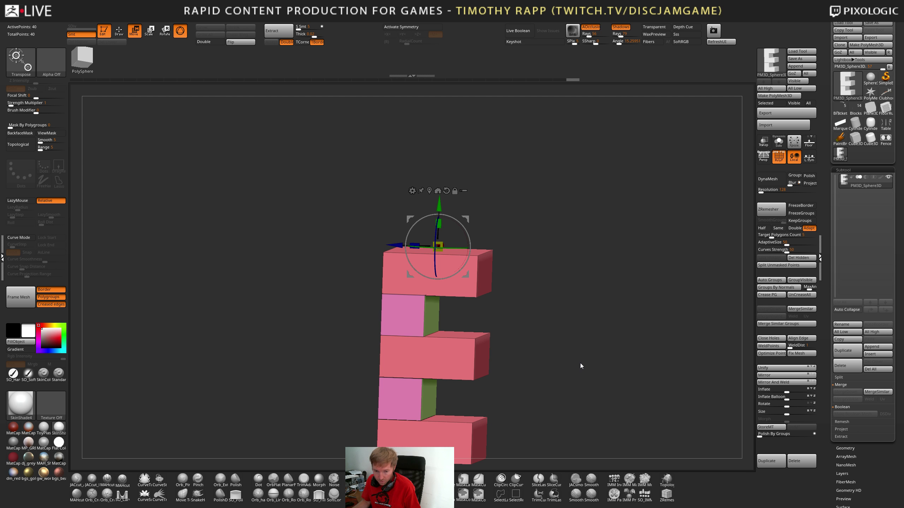
{"action": "right_click_drag", "start_coordinate": [581, 363], "coordinate": [595, 357], "text": "ctrl"}
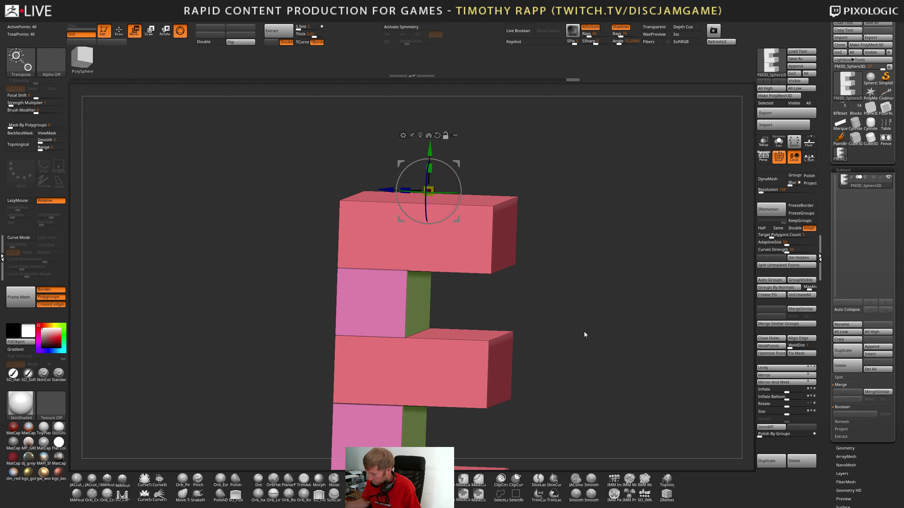
{"action": "right_click_drag", "start_coordinate": [573, 325], "coordinate": [502, 346], "text": "shift"}
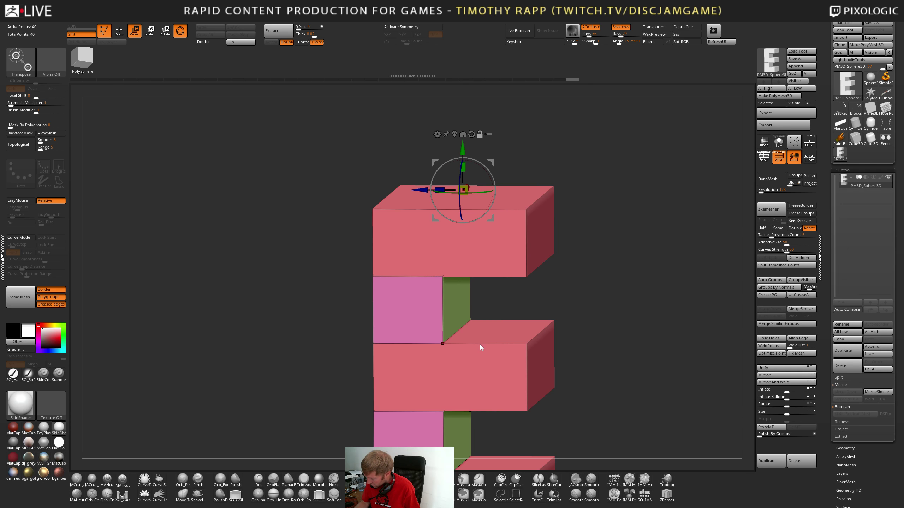
Activate the ZModeler brush and check the stack's front view against the reference image in the browser
{"action": "key", "text": "q"}
{"action": "key", "text": "b"}
{"action": "key", "text": "z"}
{"action": "key", "text": "m"}
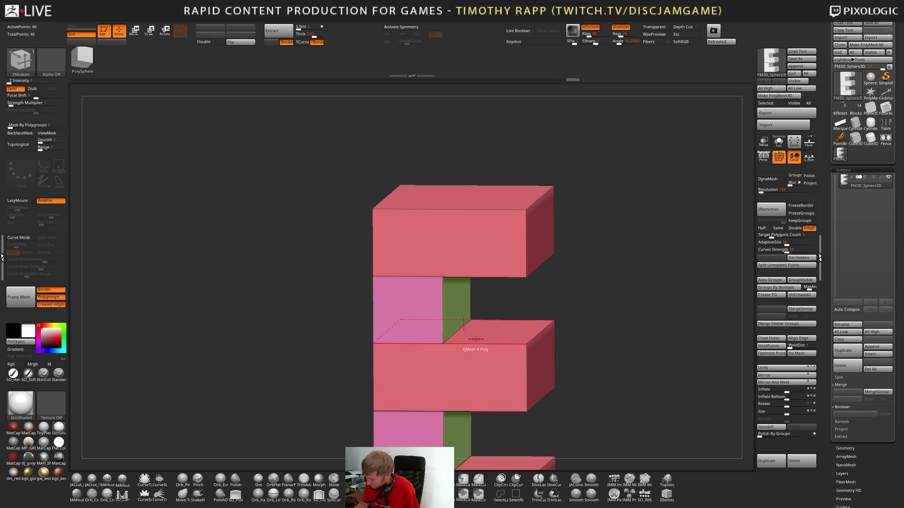
{"action": "right_click_drag", "start_coordinate": [473, 342], "coordinate": [486, 338]}
{"action": "right_click_drag", "start_coordinate": [486, 339], "coordinate": [553, 331], "text": "ctrl"}
{"action": "key", "text": "shift+f"}
{"action": "key", "text": "shift+f"}
{"action": "key", "text": "alt+Tab"}
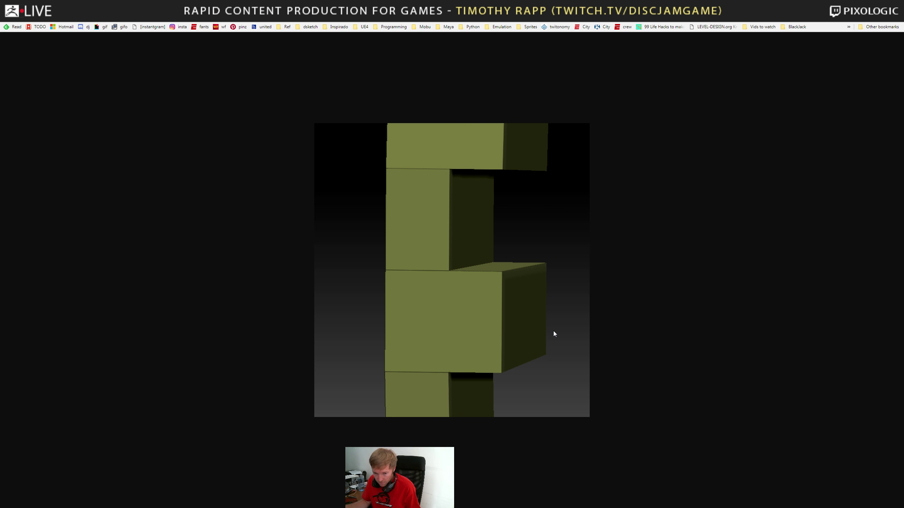
{"action": "key", "text": "alt+Tab"}
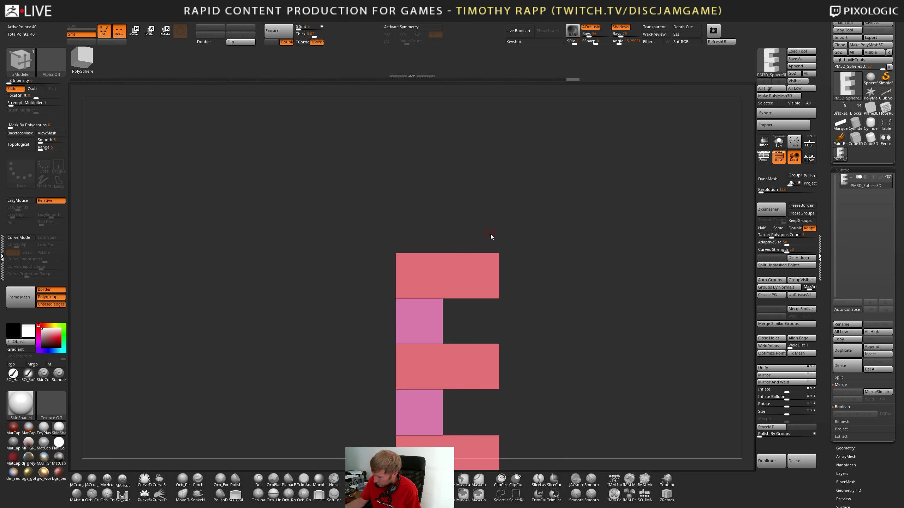
Try inserting an edge loop through the middle wide block in line with the narrow blocks' side
{"action": "mouse_move", "coordinate": [511, 352]}
{"action": "left_mouse_down"}
{"action": "mouse_move", "coordinate": [503, 373]}
{"action": "mouse_move", "coordinate": [498, 364]}
{"action": "mouse_move", "coordinate": [567, 340]}
{"action": "mouse_move", "coordinate": [529, 353]}
{"action": "left_mouse_up"}
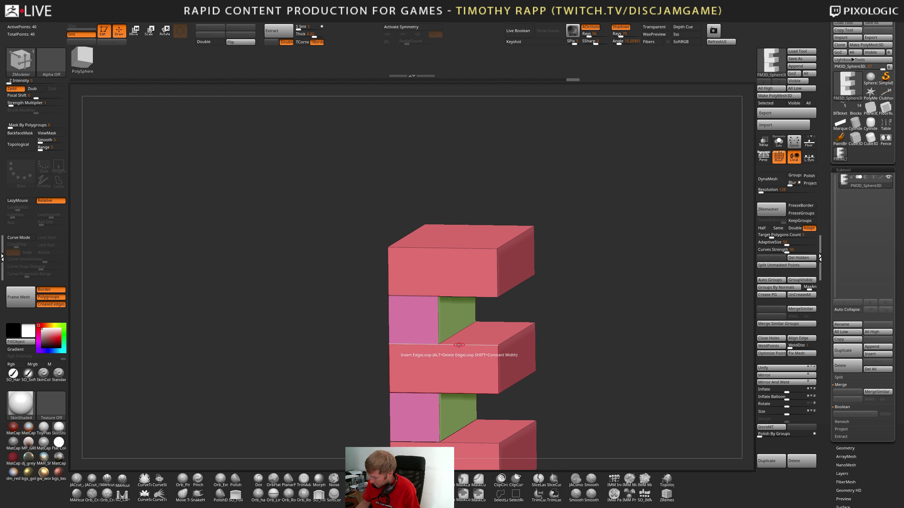
{"action": "left_click_drag", "start_coordinate": [480, 338], "coordinate": [517, 354]}
{"action": "key", "text": "ctrl+z"}
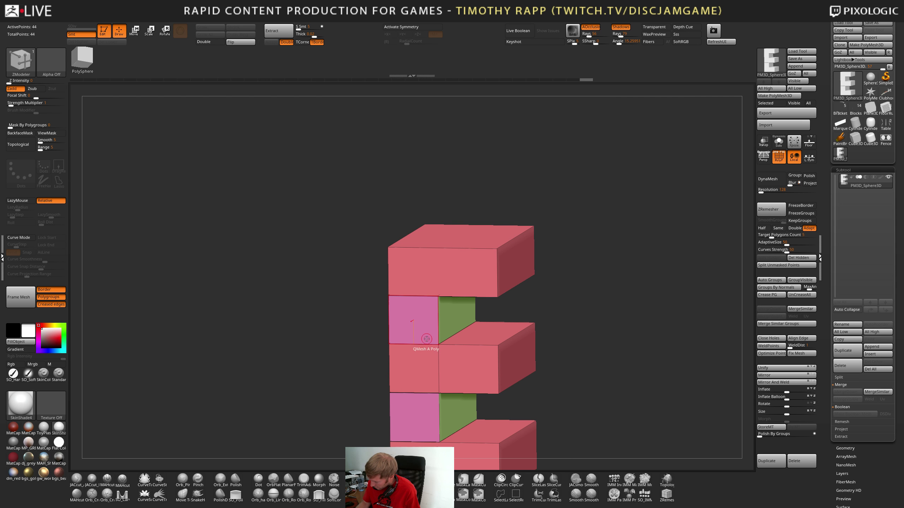
{"action": "left_click_drag", "start_coordinate": [421, 331], "coordinate": [428, 342]}
{"action": "key", "text": "ctrl+z"}
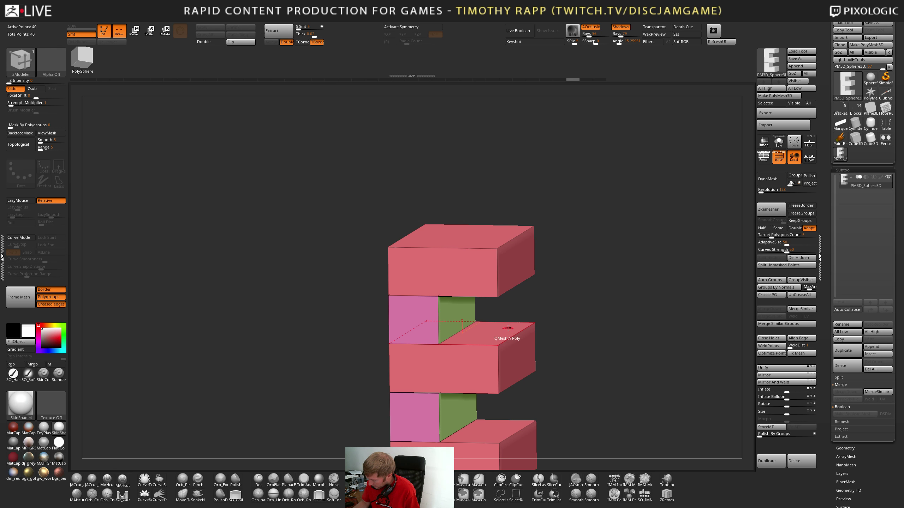
Delete the two narrow blocks and insert a vertical edge loop through the middle wide block, off-centre toward the flush side
{"action": "left_click", "coordinate": [426, 327]}
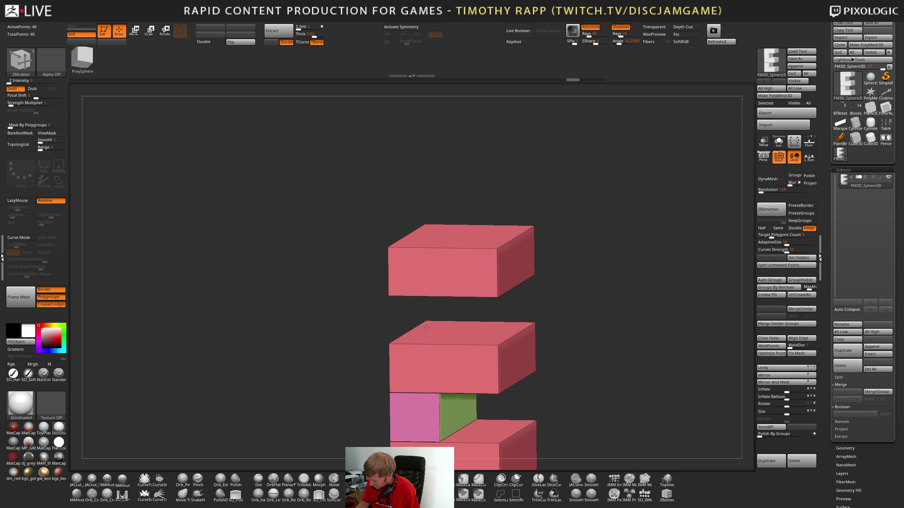
{"action": "left_click", "coordinate": [421, 417]}
{"action": "left_click_drag", "start_coordinate": [462, 411], "coordinate": [460, 363], "text": "shift"}
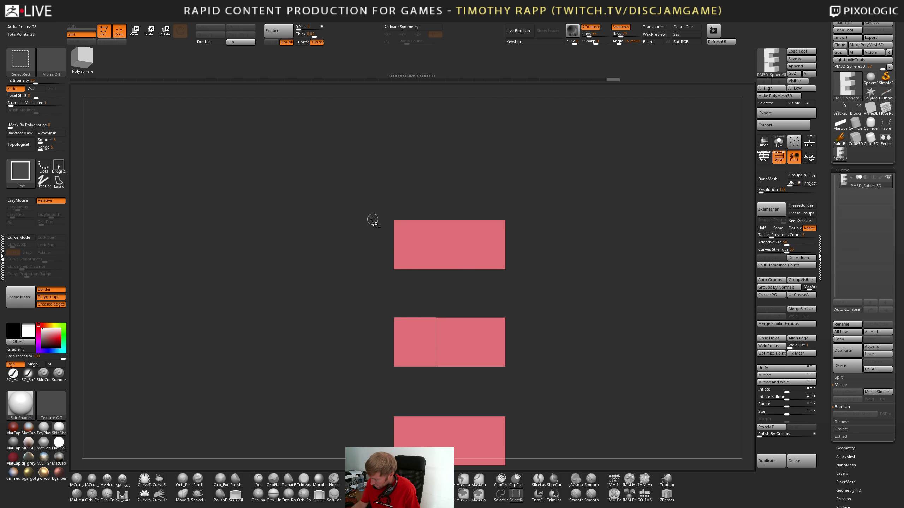
Delete the unsplit top and bottom blocks, keeping only the middle block with the edge loop
{"action": "mouse_move", "coordinate": [363, 202]}
{"action": "left_mouse_down", "text": "ctrl"}
{"action": "mouse_move", "coordinate": [545, 284]}
{"action": "mouse_move", "coordinate": [527, 303]}
{"action": "left_mouse_up", "text": "ctrl"}
{"action": "left_click", "coordinate": [461, 261]}
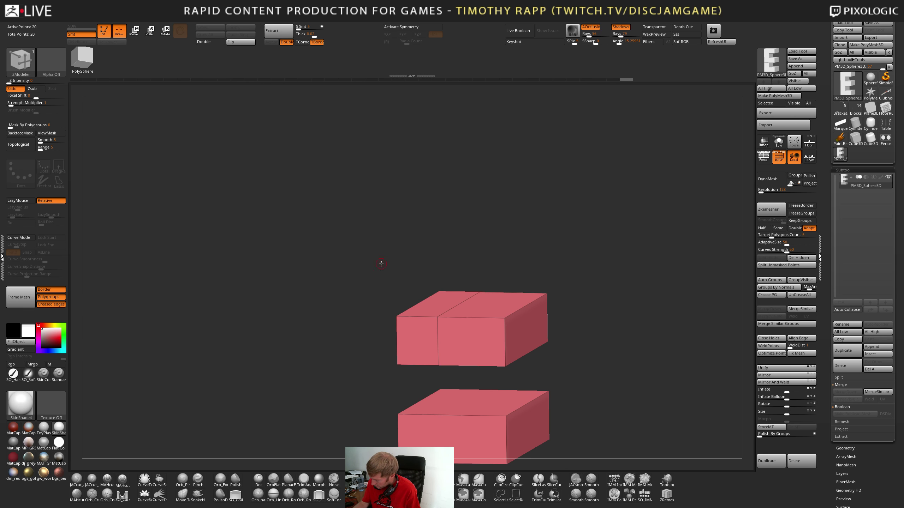
{"action": "left_click", "coordinate": [452, 425]}
{"action": "left_click_drag", "start_coordinate": [452, 424], "coordinate": [562, 365], "text": "shift"}
Duplicate the split block vertically into a spaced stack of three
{"action": "key", "text": "w"}
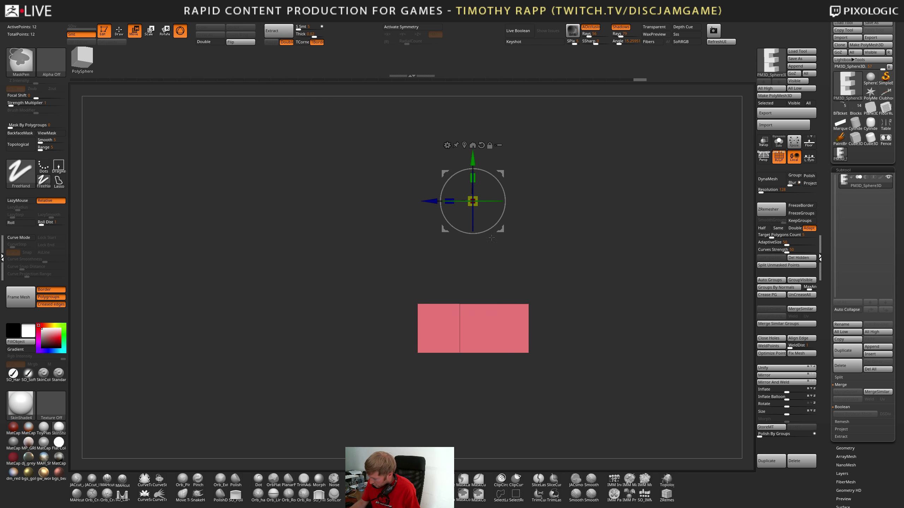
{"action": "left_click_drag", "start_coordinate": [472, 158], "coordinate": [493, 45], "text": "ctrl"}
{"action": "left_click_drag", "start_coordinate": [669, 344], "coordinate": [620, 353]}
{"action": "key", "text": "q"}
{"action": "key", "text": "ctrl+h"}
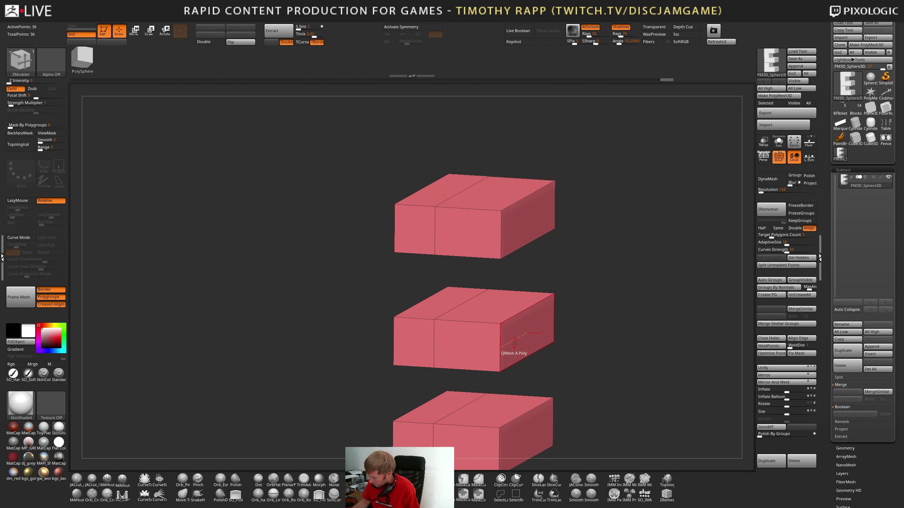
Bridge both gaps between the three blocks by extruding the narrower top faces upward with QMesh to form an E-shaped mesh
{"action": "right_click_drag", "start_coordinate": [443, 303], "coordinate": [476, 288]}
{"action": "left_click_drag", "start_coordinate": [486, 264], "coordinate": [497, 203]}
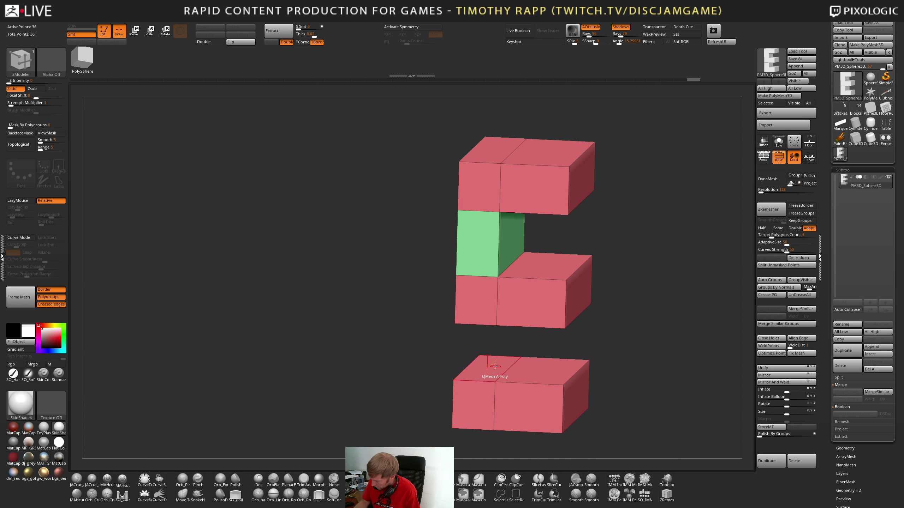
{"action": "left_click_drag", "start_coordinate": [494, 367], "coordinate": [500, 322]}
{"action": "key", "text": "shift+f"}
{"action": "left_click_drag", "start_coordinate": [662, 362], "coordinate": [601, 371]}
{"action": "left_click_drag", "start_coordinate": [601, 372], "coordinate": [662, 365], "text": "alt"}
{"action": "right_click_drag", "start_coordinate": [662, 366], "coordinate": [622, 343], "text": "shift"}
{"action": "key", "text": "shift+f"}
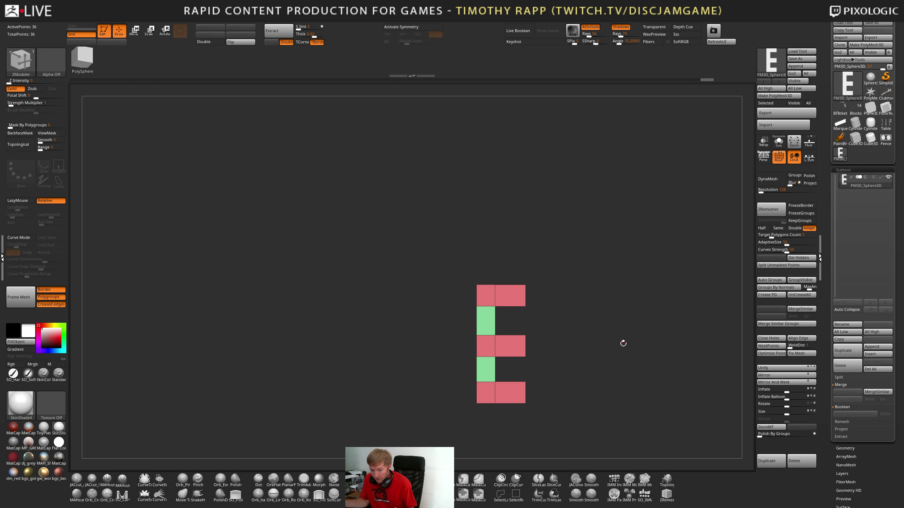
Rotate the E-shaped mesh 90° clockwise so its spine runs along the top, and unify its size
{"action": "key", "text": "w"}
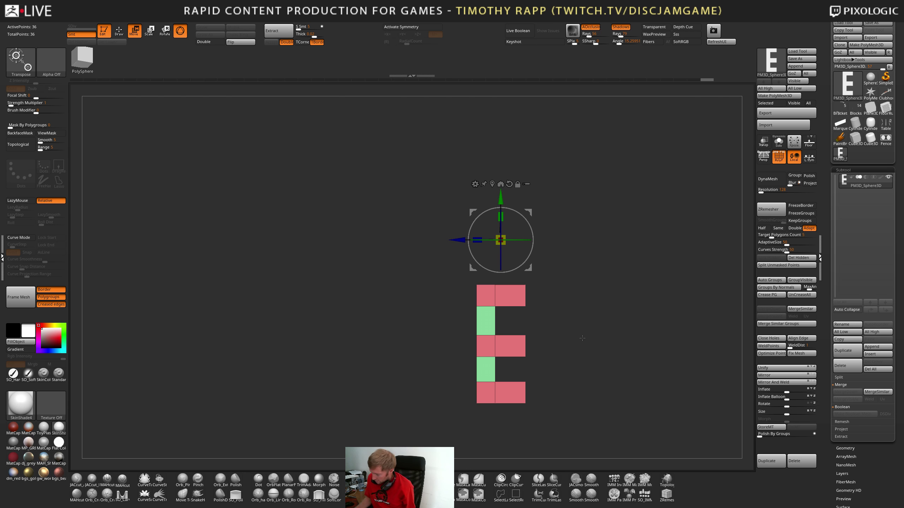
{"action": "left_click_drag", "start_coordinate": [618, 321], "coordinate": [603, 344]}
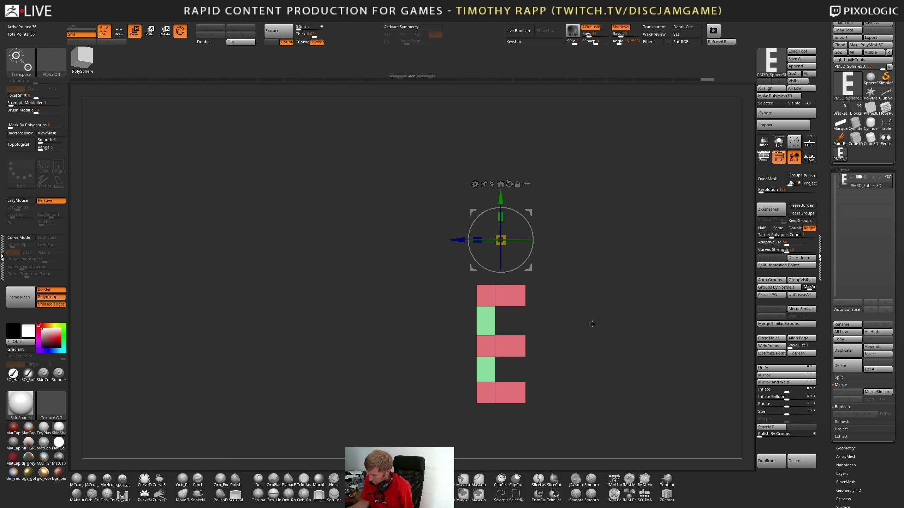
{"action": "left_click_drag", "start_coordinate": [525, 218], "coordinate": [467, 330]}
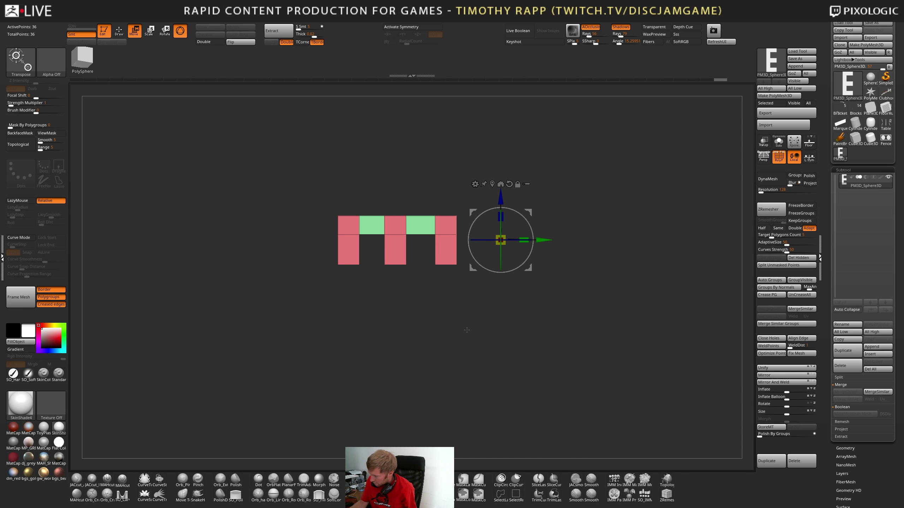
{"action": "left_click", "coordinate": [771, 370]}
{"action": "key", "text": "f"}
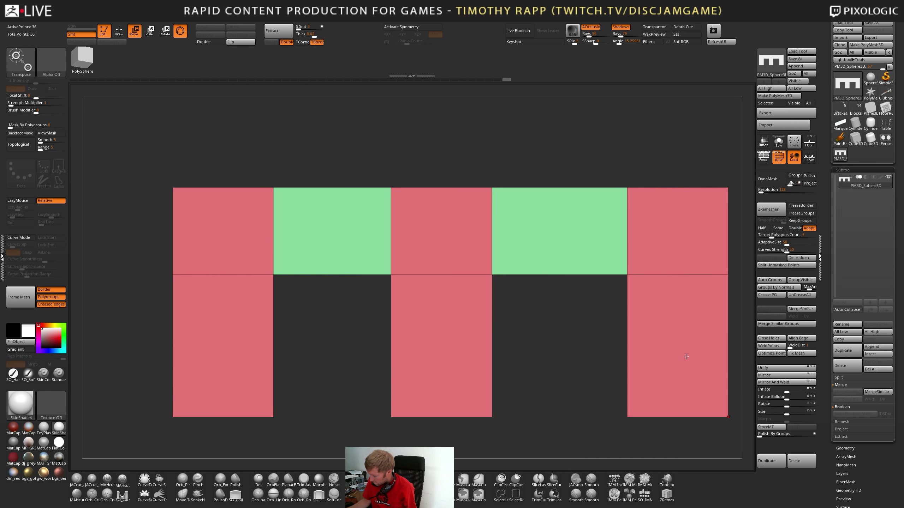
Isolate the two outer legs of the mesh, assign them one shared polygroup, and unhide the rest
{"action": "left_click_drag", "start_coordinate": [399, 228], "coordinate": [590, 441], "text": "ctrl+shift"}
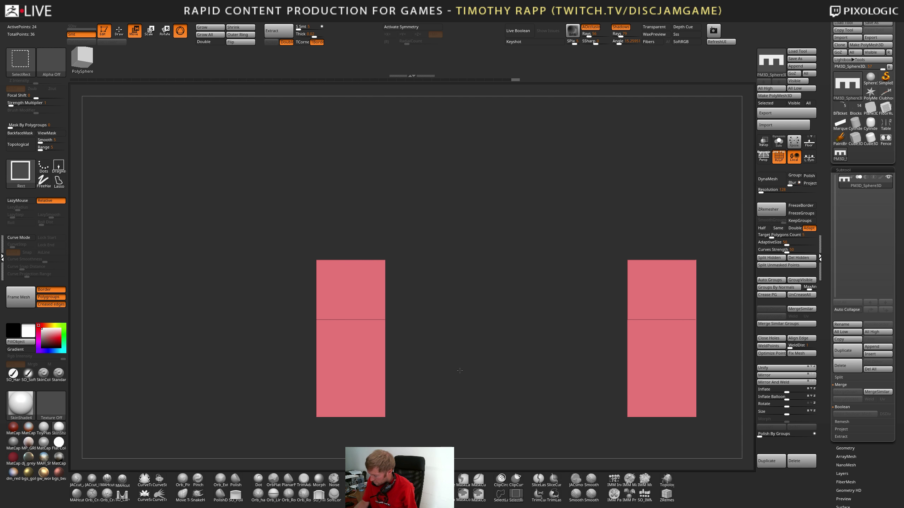
{"action": "key", "text": "ctrl"}
{"action": "left_click", "coordinate": [498, 424], "text": "ctrl+shift"}
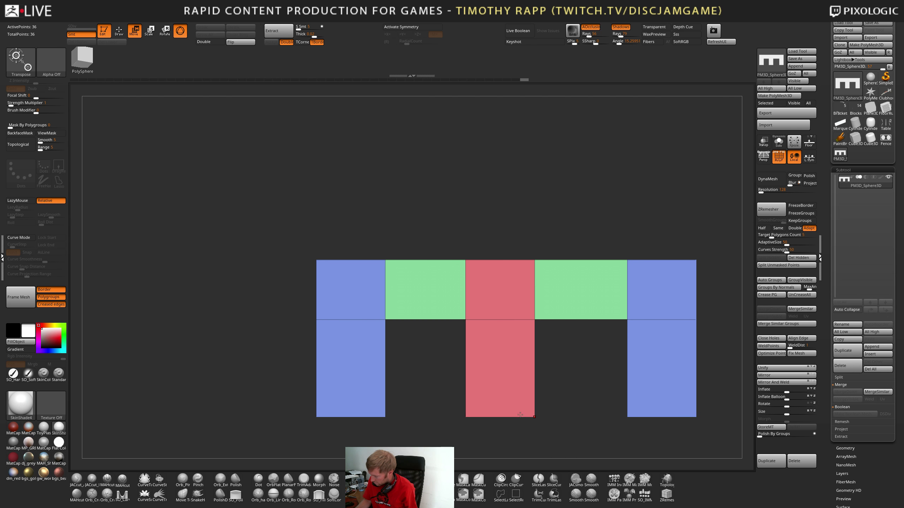
Combine the middle leg and both connecting bridges into a single T-shaped polygroup, with the whole mesh visible and unmasked
{"action": "key", "text": "ctrl+z"}
{"action": "key", "text": "ctrl+w"}
{"action": "mouse_move", "coordinate": [520, 420]}
{"action": "left_mouse_down", "text": "ctrl+shift"}
{"action": "mouse_move", "coordinate": [566, 427]}
{"action": "mouse_move", "coordinate": [581, 374]}
{"action": "mouse_move", "coordinate": [627, 377]}
{"action": "left_mouse_up", "text": "ctrl+shift"}
{"action": "left_click", "coordinate": [628, 377], "text": "ctrl+shift"}
{"action": "right_click_drag", "start_coordinate": [628, 376], "coordinate": [661, 377], "text": "ctrl"}
{"action": "key", "text": "ctrl+z"}
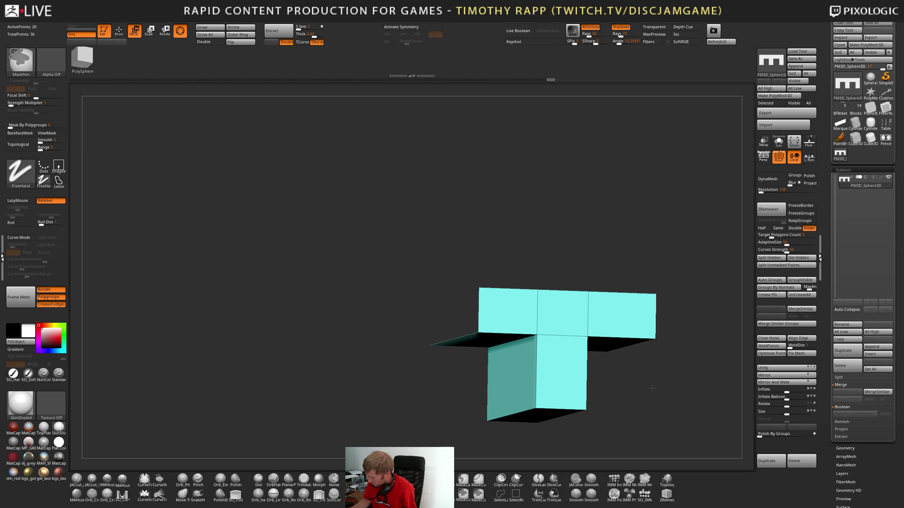
{"action": "key", "text": "ctrl+shift+z"}
{"action": "key", "text": "ctrl+shift+z"}
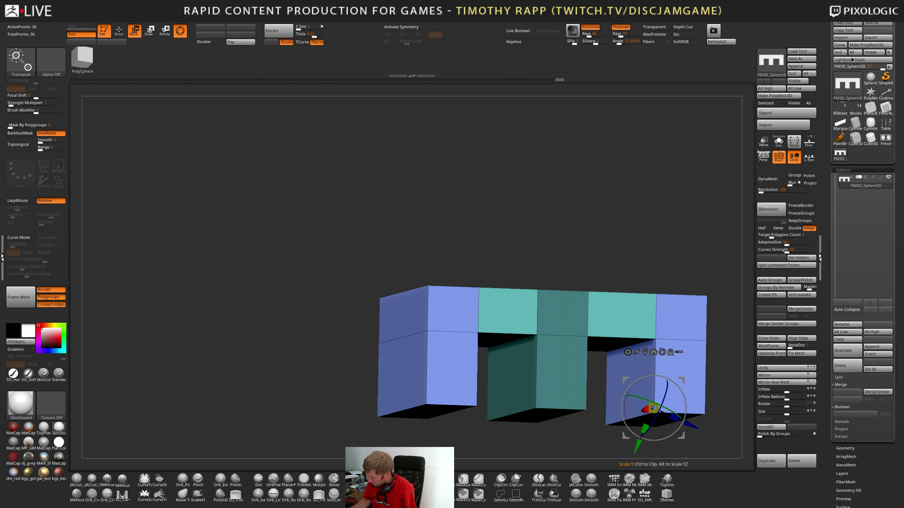
{"action": "key", "text": "ctrl+z"}
{"action": "mouse_move", "coordinate": [670, 406]}
{"action": "left_mouse_down"}
{"action": "mouse_move", "coordinate": [615, 424]}
{"action": "mouse_move", "coordinate": [625, 424]}
{"action": "mouse_move", "coordinate": [584, 412]}
{"action": "mouse_move", "coordinate": [645, 391]}
{"action": "mouse_move", "coordinate": [615, 394]}
{"action": "mouse_move", "coordinate": [685, 389]}
{"action": "mouse_move", "coordinate": [582, 401]}
{"action": "left_mouse_up"}
{"action": "left_click", "coordinate": [669, 407], "text": "ctrl+shift"}
{"action": "left_click", "coordinate": [625, 423], "text": "ctrl+shift"}
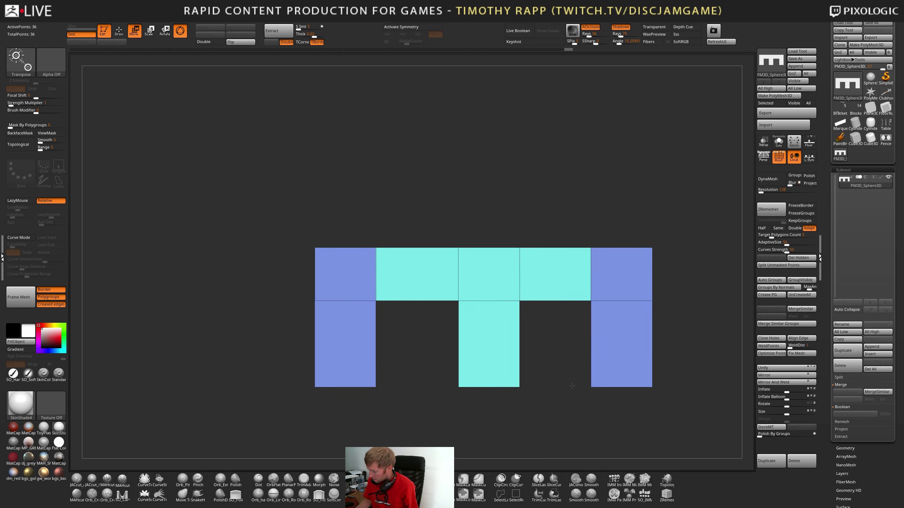
Create an InsertMesh brush from the whole three-legged mesh using the Auto option and try inserting it on the model
{"action": "key", "text": "f"}
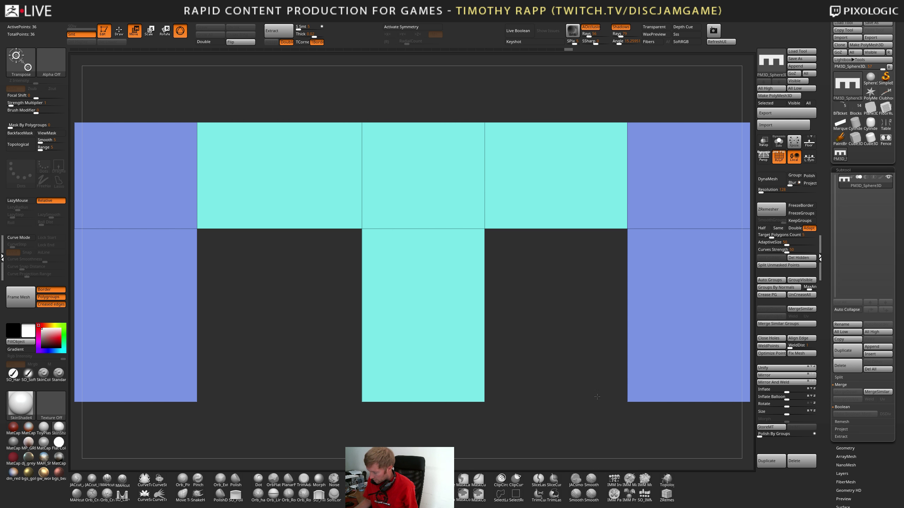
{"action": "key", "text": "b"}
{"action": "left_click", "coordinate": [399, 492]}
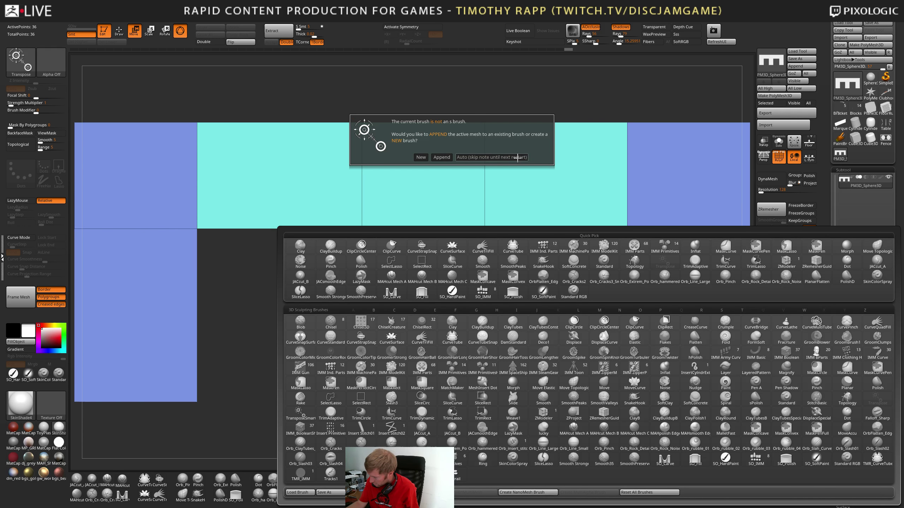
{"action": "left_click", "coordinate": [480, 157]}
{"action": "left_click_drag", "start_coordinate": [570, 377], "coordinate": [562, 388], "text": "alt"}
{"action": "key", "text": "f"}
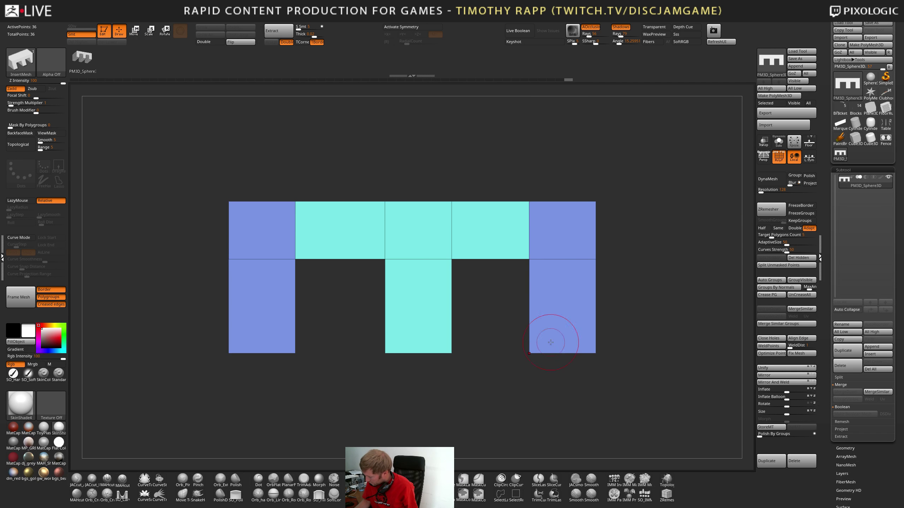
{"action": "left_click_drag", "start_coordinate": [563, 338], "coordinate": [571, 367]}
{"action": "key", "text": "ctrl+z"}
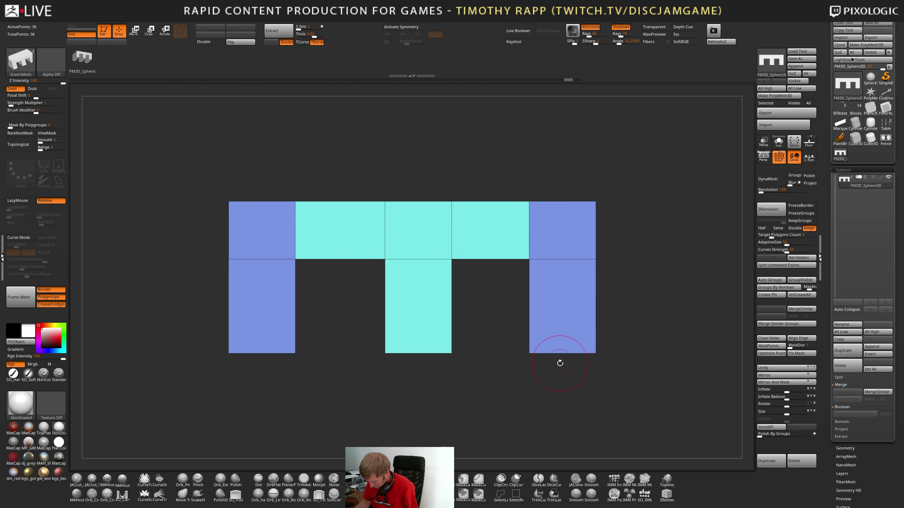
Turn on Curve Mode for the InsertMesh brush and try drawing a curve of meshes across the model
{"action": "key", "text": "b"}
{"action": "key", "text": "space"}
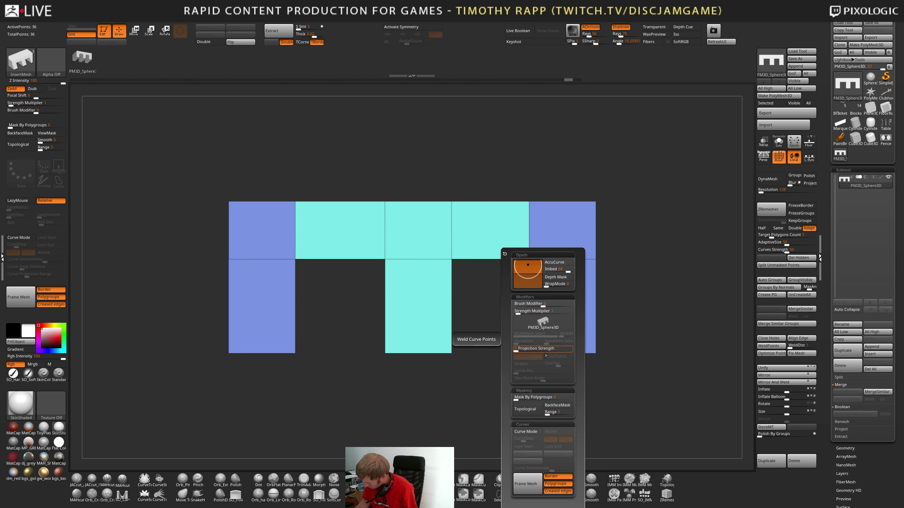
{"action": "key", "text": "space"}
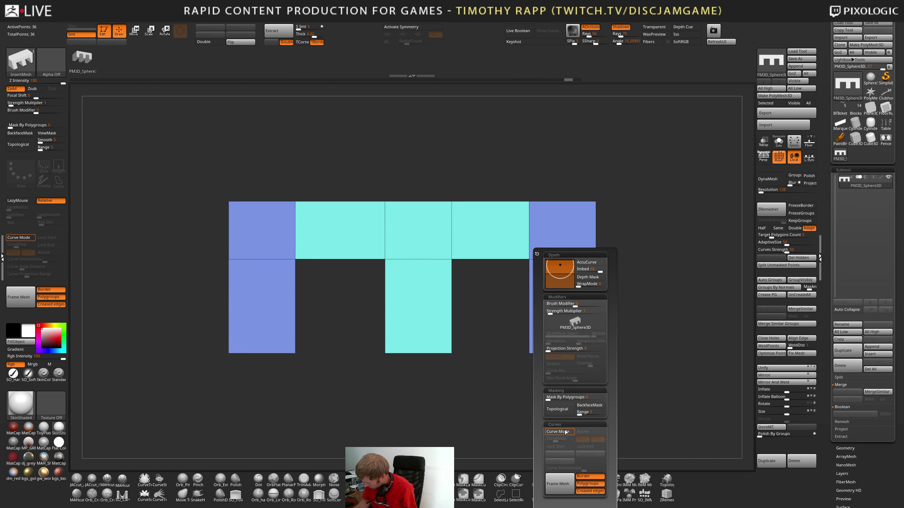
{"action": "left_click", "coordinate": [557, 432]}
{"action": "left_click_drag", "start_coordinate": [489, 237], "coordinate": [626, 265]}
{"action": "key", "text": "ctrl+z"}
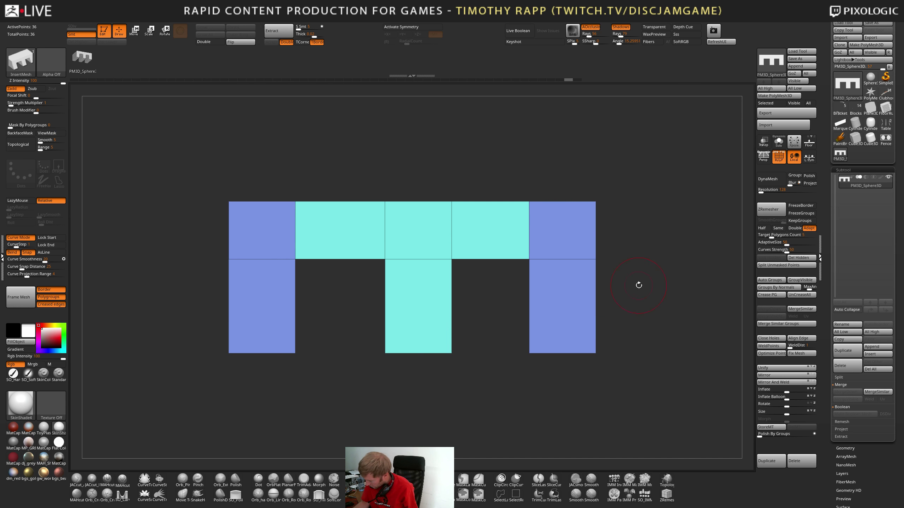
{"action": "key", "text": "shift+f"}
{"action": "key", "text": "shift+f"}
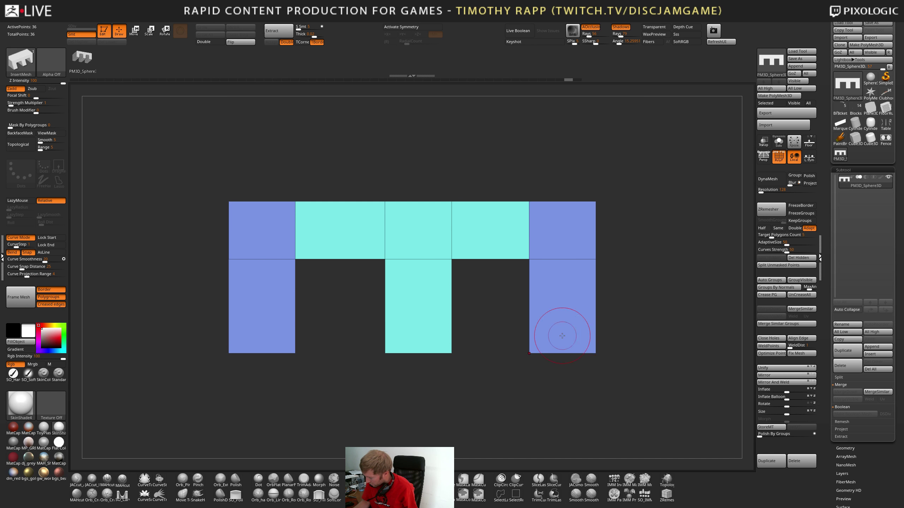
{"action": "right_click_drag", "start_coordinate": [562, 334], "coordinate": [629, 341]}
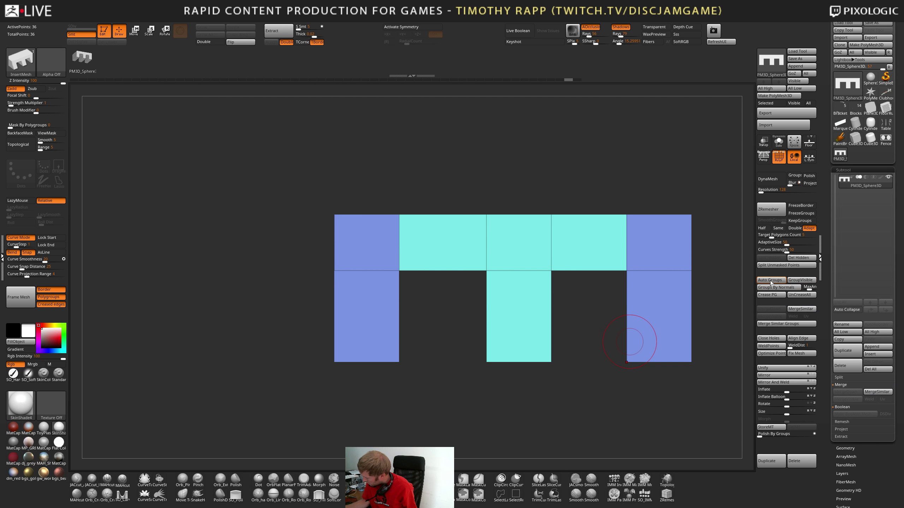
{"action": "left_click_drag", "start_coordinate": [714, 188], "coordinate": [650, 388], "text": "ctrl+alt+shift"}
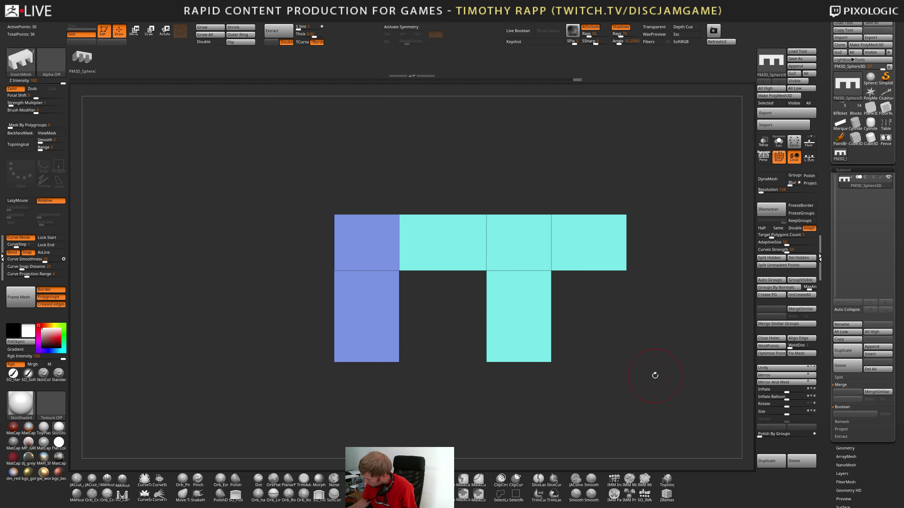
{"action": "right_click_drag", "start_coordinate": [654, 375], "coordinate": [667, 372]}
{"action": "left_click_drag", "start_coordinate": [681, 380], "coordinate": [698, 395], "text": "ctrl+shift"}
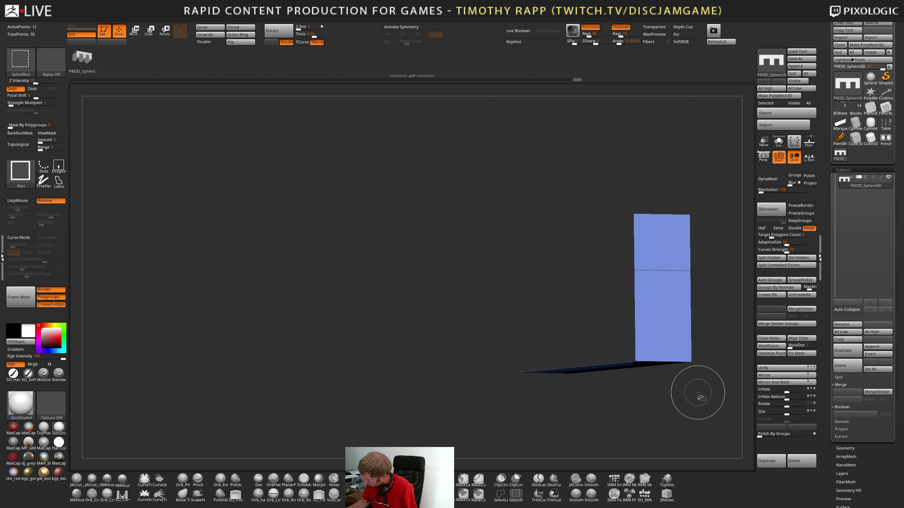
{"action": "left_click", "coordinate": [689, 391], "text": "ctrl+shift"}
{"action": "left_click_drag", "start_coordinate": [742, 306], "coordinate": [615, 397], "text": "ctrl+shift"}
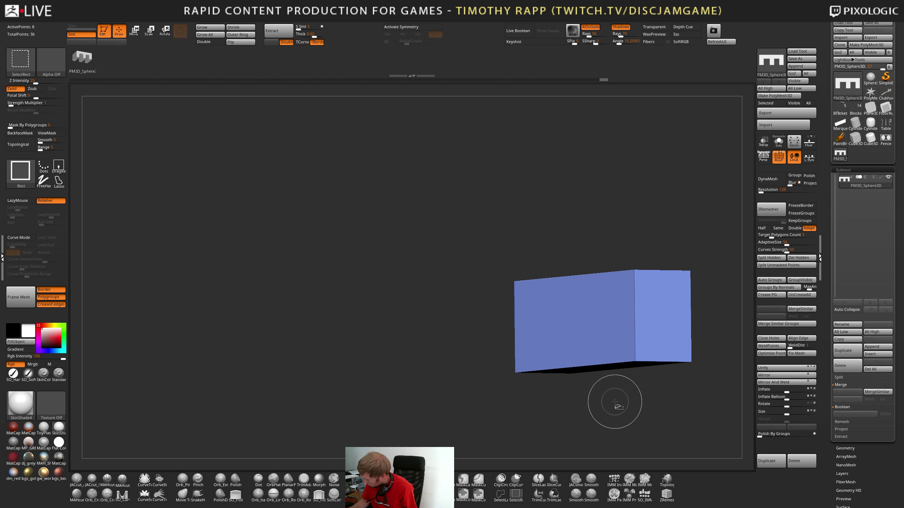
{"action": "left_click", "coordinate": [613, 399], "text": "ctrl+shift"}
{"action": "key", "text": "ctrl+z"}
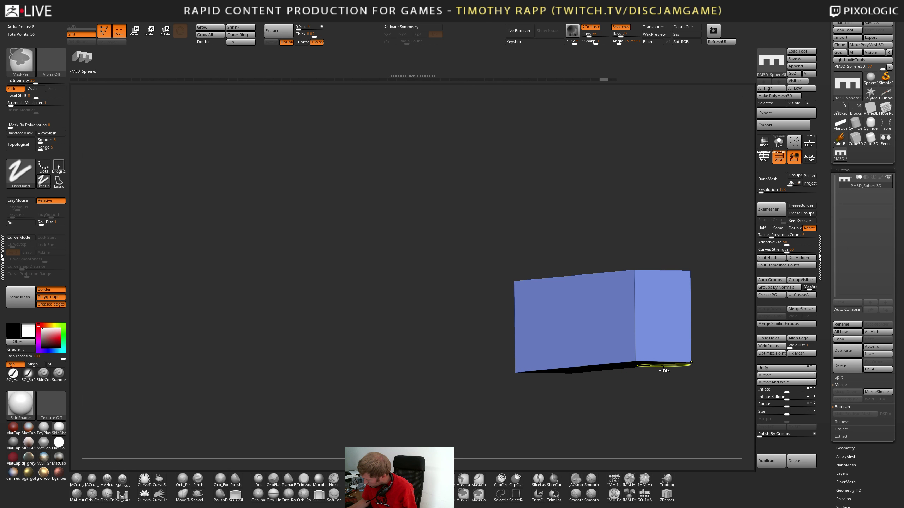
{"action": "key", "text": "ctrl+shift+z"}
{"action": "mouse_move", "coordinate": [667, 370]}
{"action": "right_mouse_down"}
{"action": "mouse_move", "coordinate": [648, 346]}
{"action": "mouse_move", "coordinate": [664, 369]}
{"action": "right_mouse_up"}
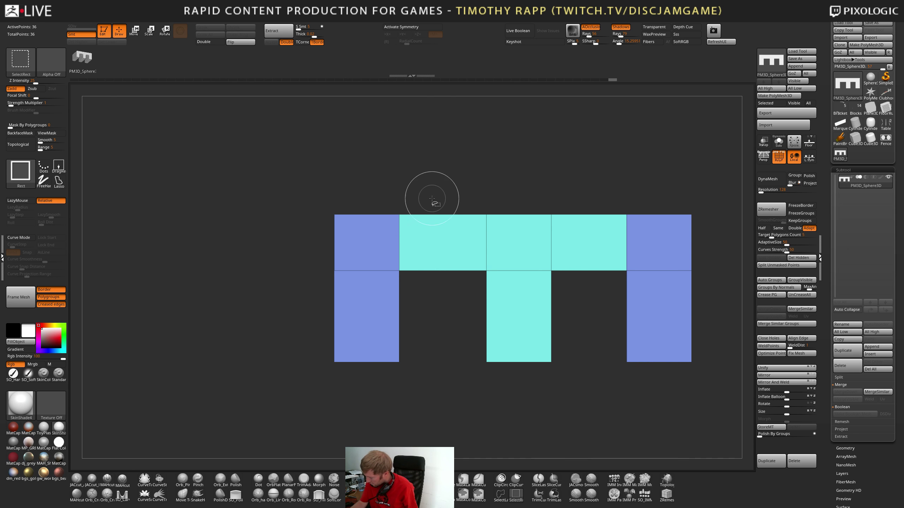
Split the mesh into three subtools: the T-shaped middle section and each of the two outer legs
{"action": "left_click_drag", "start_coordinate": [430, 189], "coordinate": [585, 378], "text": "ctrl+shift"}
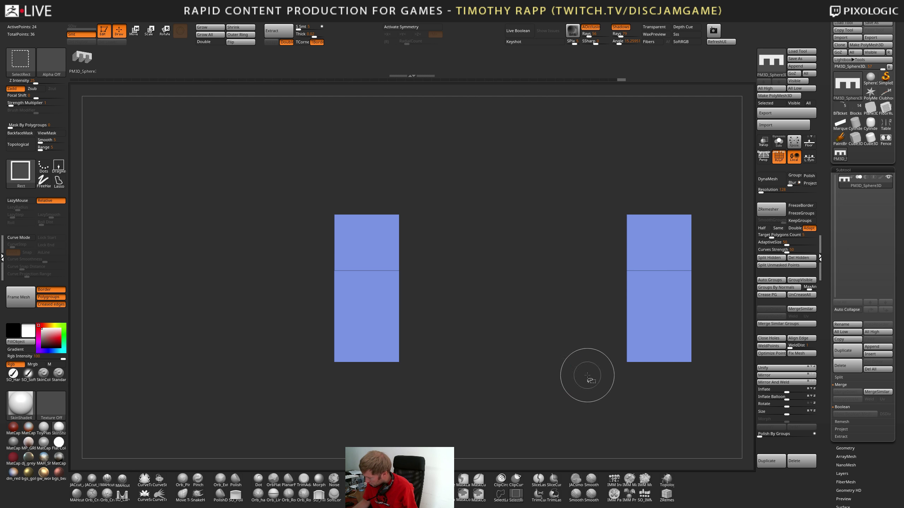
{"action": "left_click", "coordinate": [766, 257]}
{"action": "left_click_drag", "start_coordinate": [720, 189], "coordinate": [612, 374], "text": "ctrl+shift"}
{"action": "left_click", "coordinate": [717, 225], "text": "ctrl+shift"}
{"action": "left_click_drag", "start_coordinate": [720, 197], "coordinate": [622, 385], "text": "ctrl+shift"}
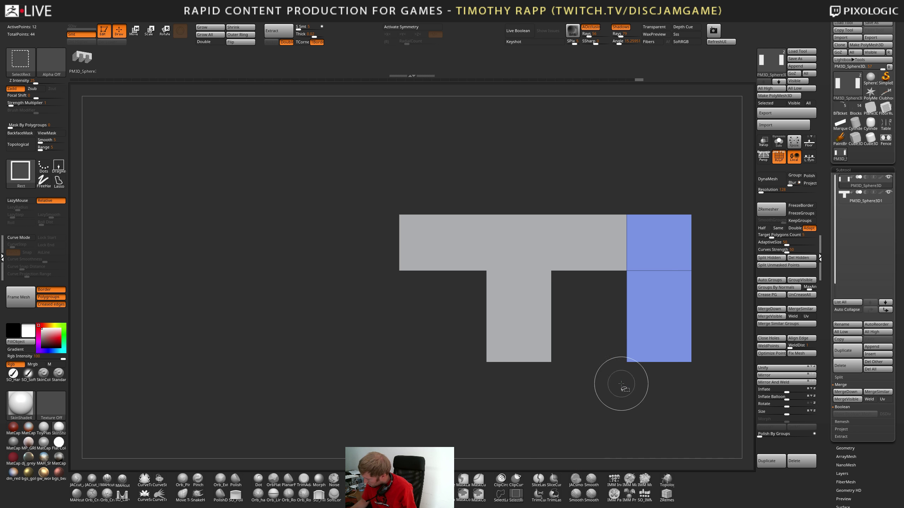
{"action": "left_click", "coordinate": [770, 257]}
Reorder the subtools so the T-shaped middle section sits between the left leg first and the right leg last
{"action": "key", "text": "Down"}
{"action": "key", "text": "Down"}
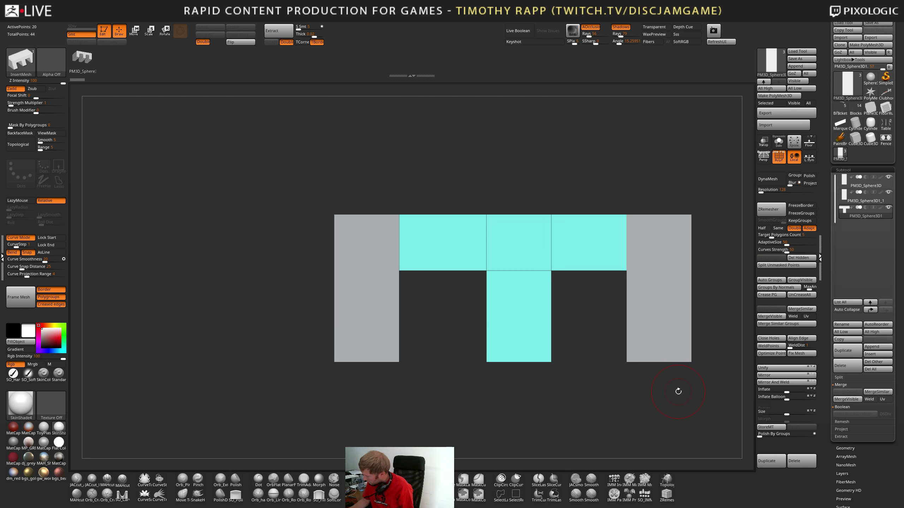
{"action": "left_click", "coordinate": [871, 310]}
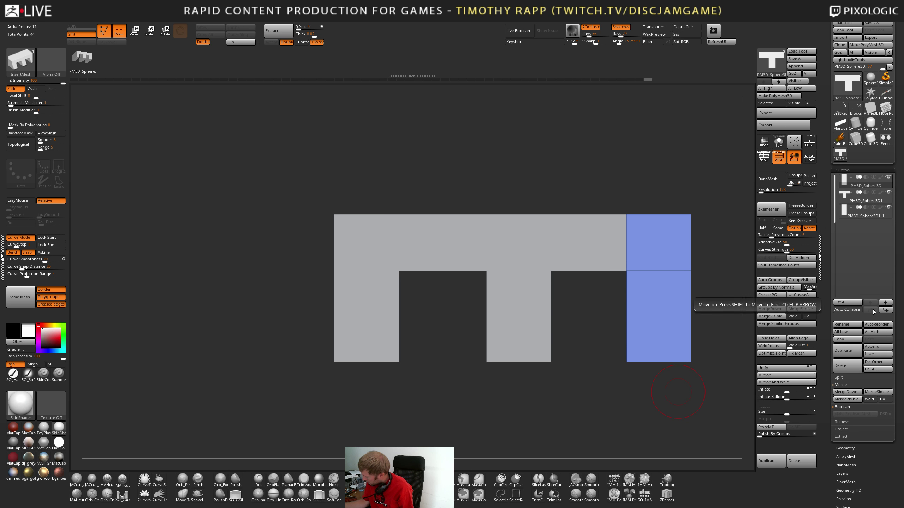
{"action": "left_click", "coordinate": [870, 310]}
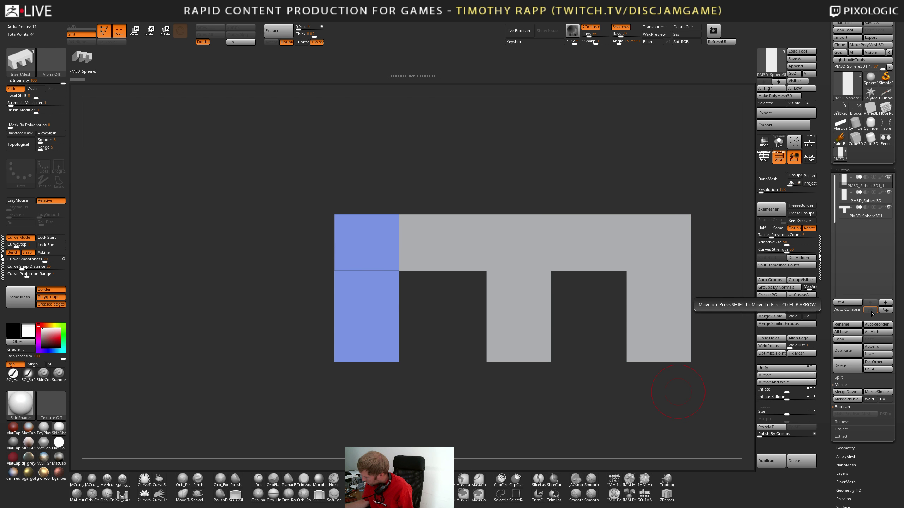
{"action": "left_click", "coordinate": [870, 309]}
{"action": "key", "text": "Down"}
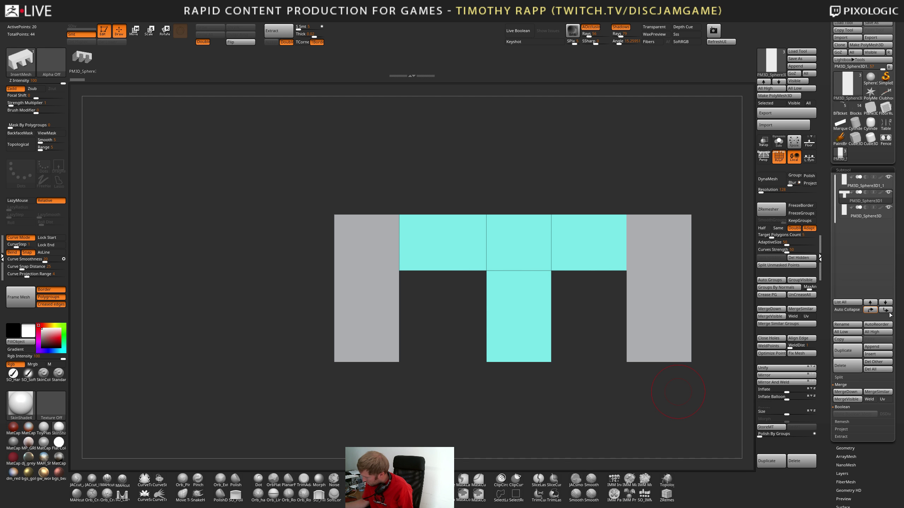
{"action": "key", "text": "Down"}
Select the first subtool with all parts framed and create an InsertMultiMesh brush from the three subtools
{"action": "mouse_move", "coordinate": [566, 363]}
{"action": "left_mouse_down"}
{"action": "mouse_move", "coordinate": [619, 395]}
{"action": "mouse_move", "coordinate": [671, 324]}
{"action": "mouse_move", "coordinate": [608, 383]}
{"action": "left_mouse_up"}
{"action": "key", "text": "shift+f"}
{"action": "key", "text": "shift+f"}
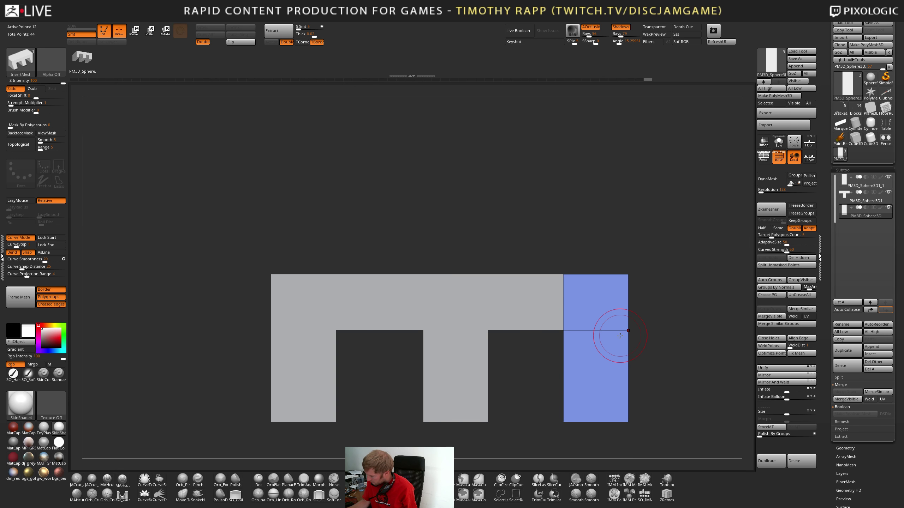
{"action": "key", "text": "f"}
{"action": "key", "text": "f"}
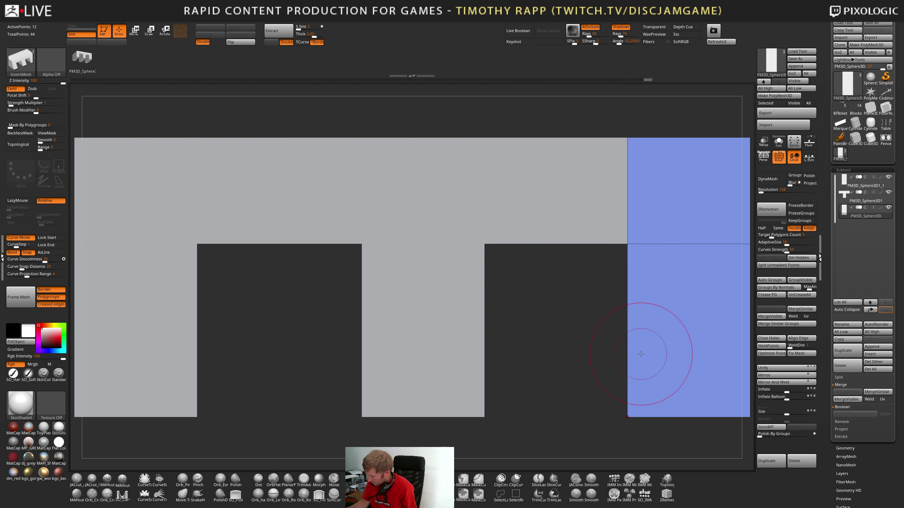
{"action": "key", "text": "Up"}
{"action": "key", "text": "Up"}
{"action": "key", "text": "b"}
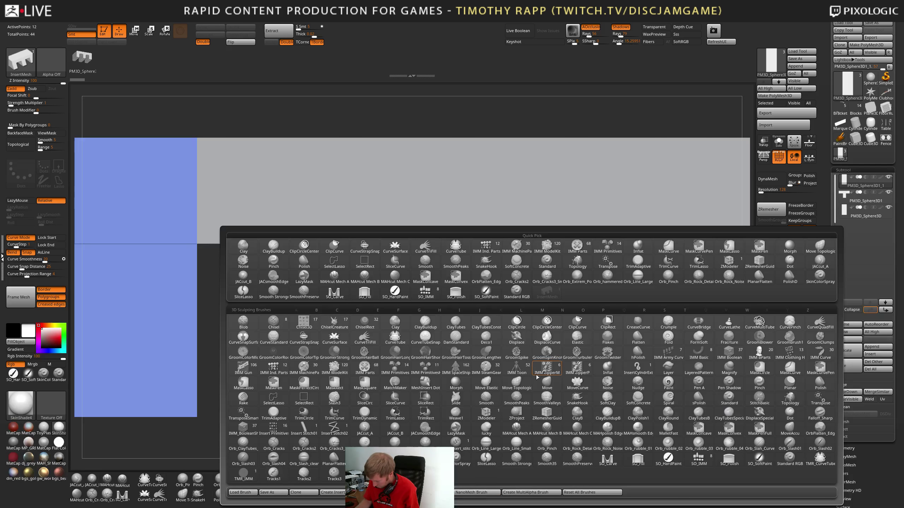
{"action": "left_click", "coordinate": [408, 493]}
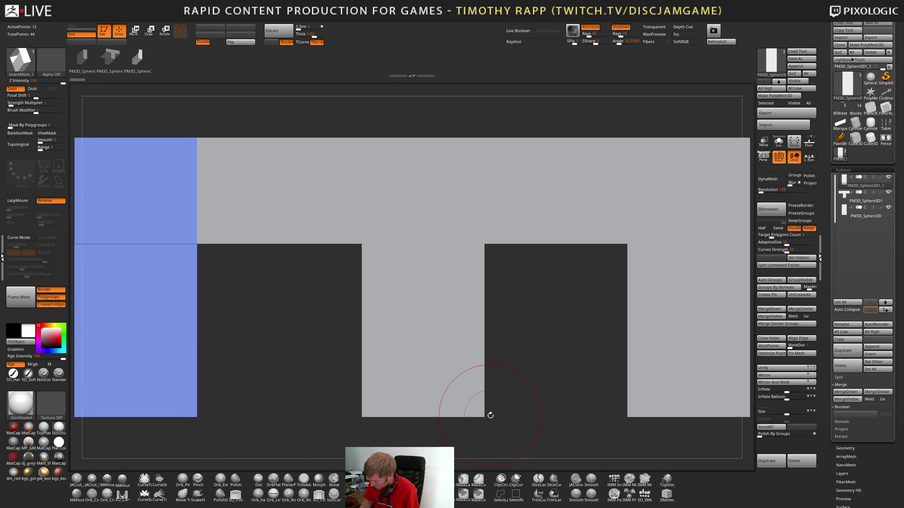
Enable Curve Mode and Tri Parts for the new multi-mesh insert brush
{"action": "left_click_drag", "start_coordinate": [487, 419], "coordinate": [528, 370], "text": "alt"}
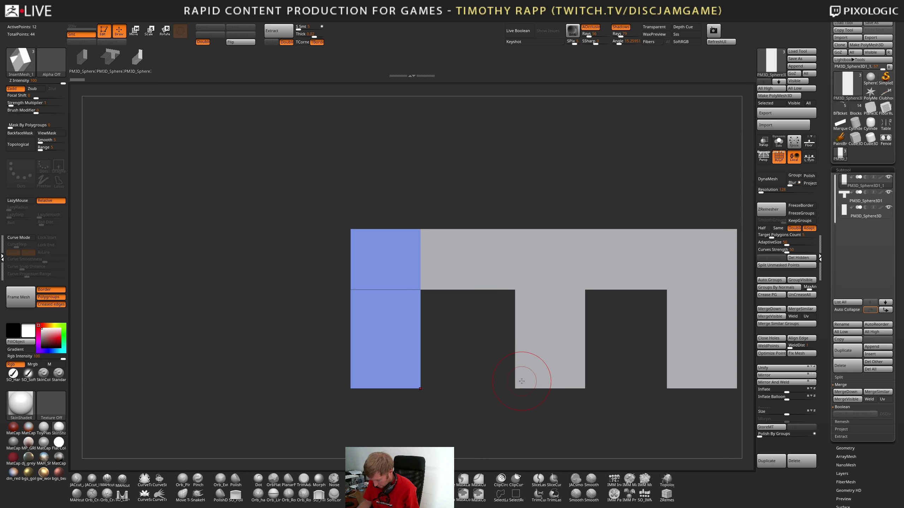
{"action": "key", "text": "shift+b"}
{"action": "left_click", "coordinate": [508, 432]}
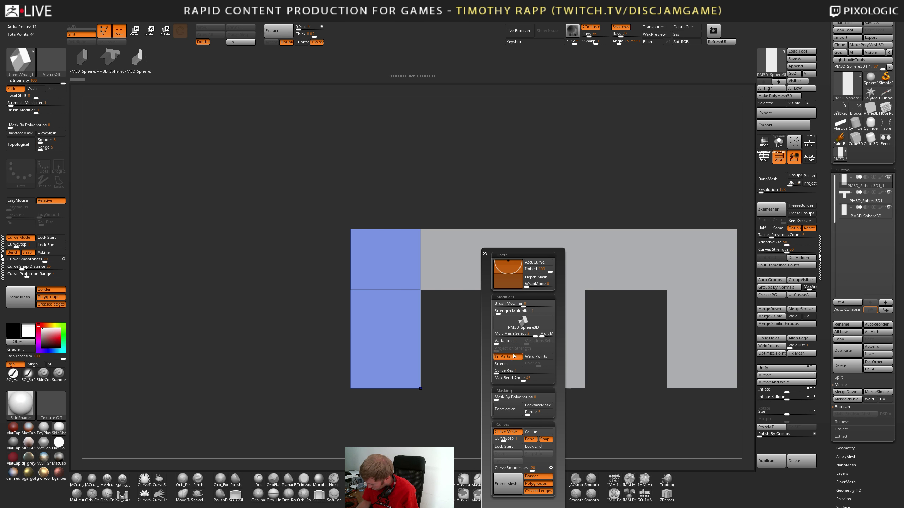
Try the tri-part insert brush with curve strokes across the block mesh and undo them
{"action": "mouse_move", "coordinate": [555, 258]}
{"action": "left_mouse_down"}
{"action": "mouse_move", "coordinate": [550, 379]}
{"action": "mouse_move", "coordinate": [587, 355]}
{"action": "mouse_move", "coordinate": [652, 370]}
{"action": "left_mouse_up"}
{"action": "mouse_move", "coordinate": [652, 370]}
{"action": "right_mouse_down"}
{"action": "mouse_move", "coordinate": [675, 367]}
{"action": "mouse_move", "coordinate": [591, 375]}
{"action": "mouse_move", "coordinate": [595, 360]}
{"action": "mouse_move", "coordinate": [493, 419]}
{"action": "right_mouse_up"}
{"action": "key", "text": "ctrl+z"}
{"action": "left_click_drag", "start_coordinate": [426, 291], "coordinate": [605, 304]}
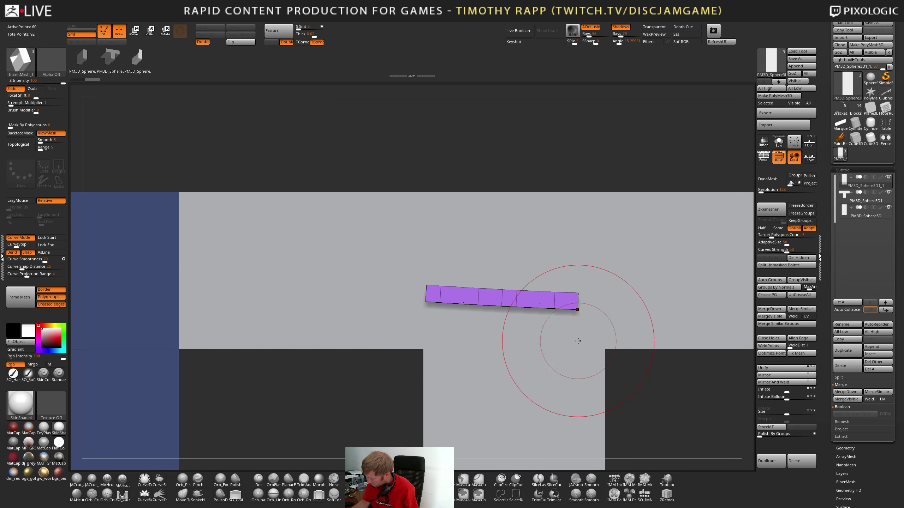
{"action": "mouse_move", "coordinate": [579, 341]}
{"action": "right_mouse_down"}
{"action": "mouse_move", "coordinate": [550, 375]}
{"action": "mouse_move", "coordinate": [553, 344]}
{"action": "right_mouse_up"}
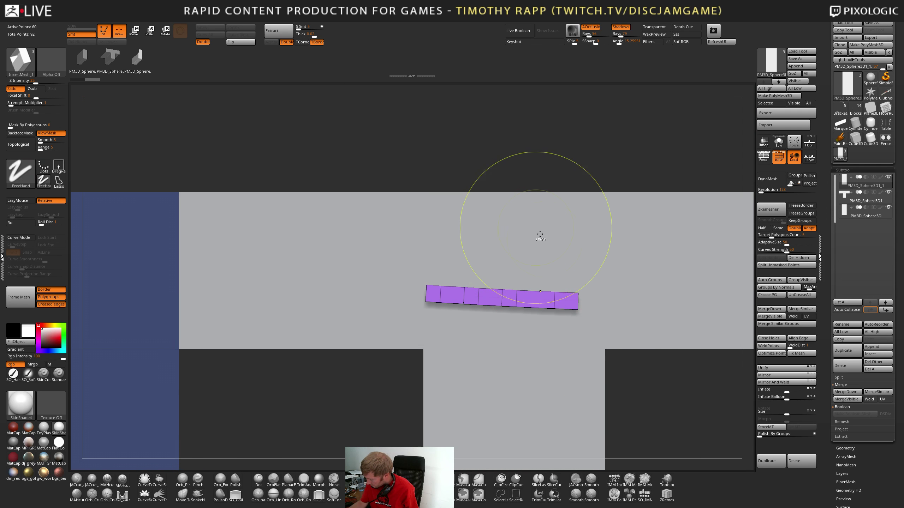
{"action": "key", "text": "ctrl+z"}
Orient the three-part mesh with its blocks stacked vertically and facing the view, and create a new InsertMultiMesh brush from it
{"action": "mouse_move", "coordinate": [539, 236]}
{"action": "right_mouse_down", "text": "ctrl"}
{"action": "mouse_move", "coordinate": [508, 348]}
{"action": "mouse_move", "coordinate": [470, 349]}
{"action": "right_mouse_up", "text": "ctrl"}
{"action": "right_click_drag", "start_coordinate": [365, 355], "coordinate": [476, 347], "text": "alt"}
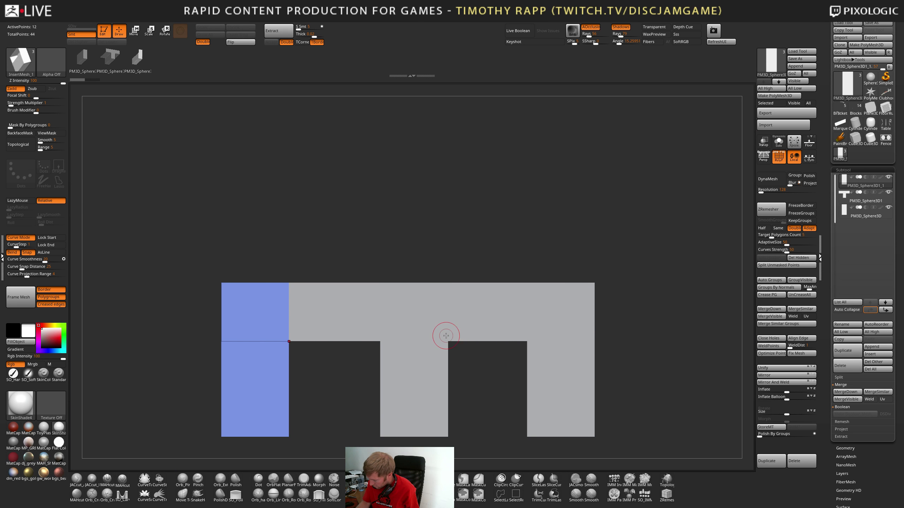
{"action": "key", "text": "space"}
{"action": "key", "text": "shift+space"}
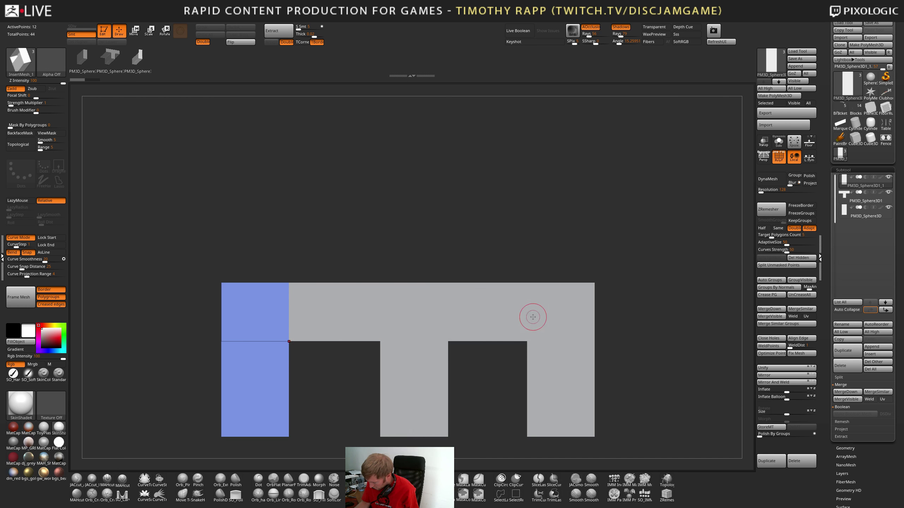
{"action": "right_click_drag", "start_coordinate": [532, 316], "coordinate": [539, 357]}
{"action": "left_click_drag", "start_coordinate": [538, 357], "coordinate": [577, 326]}
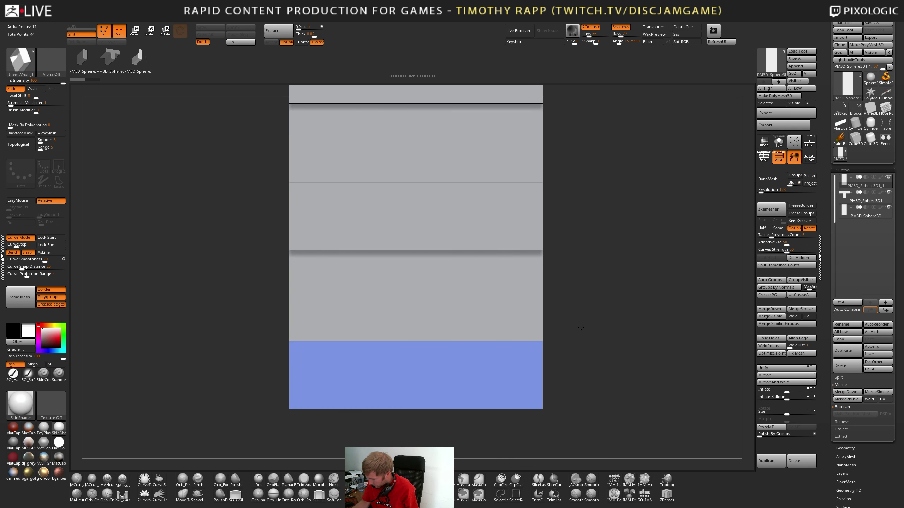
{"action": "key", "text": "f"}
{"action": "key", "text": "f"}
{"action": "key", "text": "f"}
{"action": "key", "text": "b"}
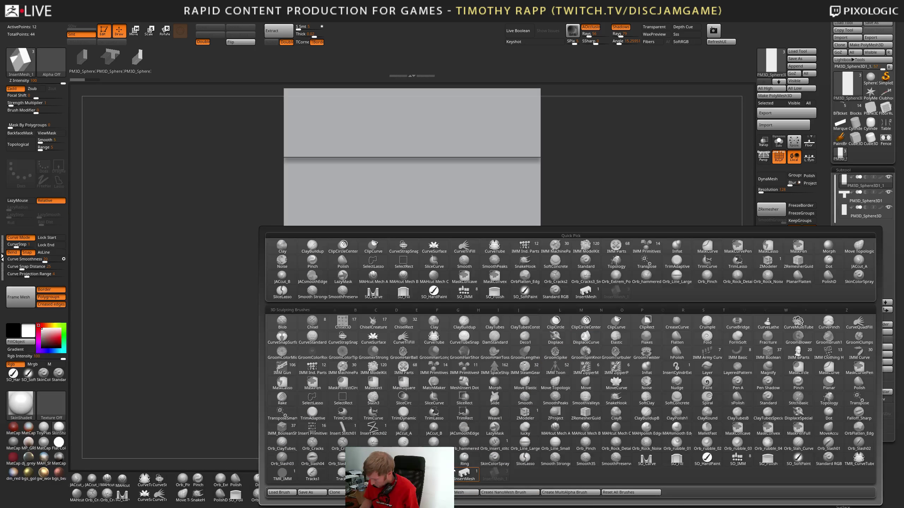
{"action": "left_click", "coordinate": [466, 493]}
Try the new brush with a stroke on the stacked blocks and undo it
{"action": "right_click_drag", "start_coordinate": [452, 373], "coordinate": [468, 357]}
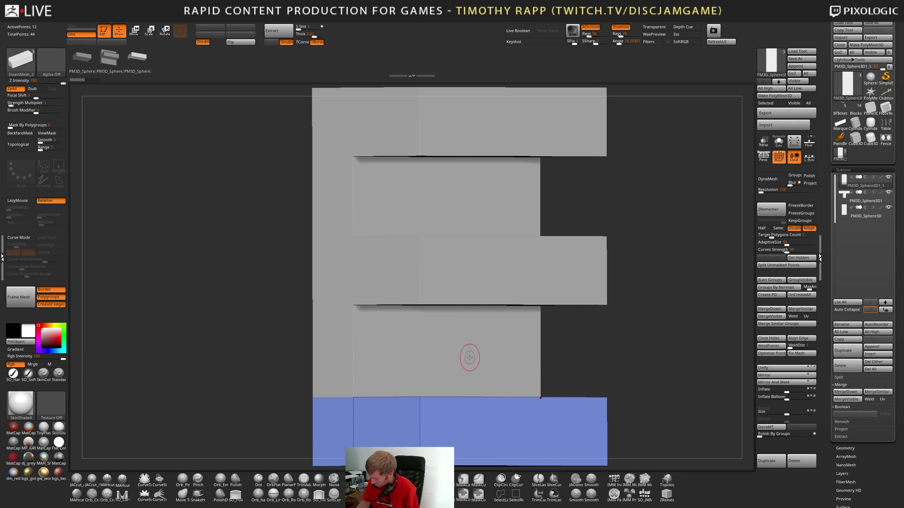
{"action": "left_click_drag", "start_coordinate": [463, 265], "coordinate": [467, 333]}
{"action": "key", "text": "ctrl+z"}
Enable Curve Mode, Tri Parts and Weld Points for the new multi-mesh insert brush, with the blocks viewed straight on
{"action": "right_click_drag", "start_coordinate": [516, 359], "coordinate": [509, 365], "text": "shift"}
{"action": "key", "text": "space"}
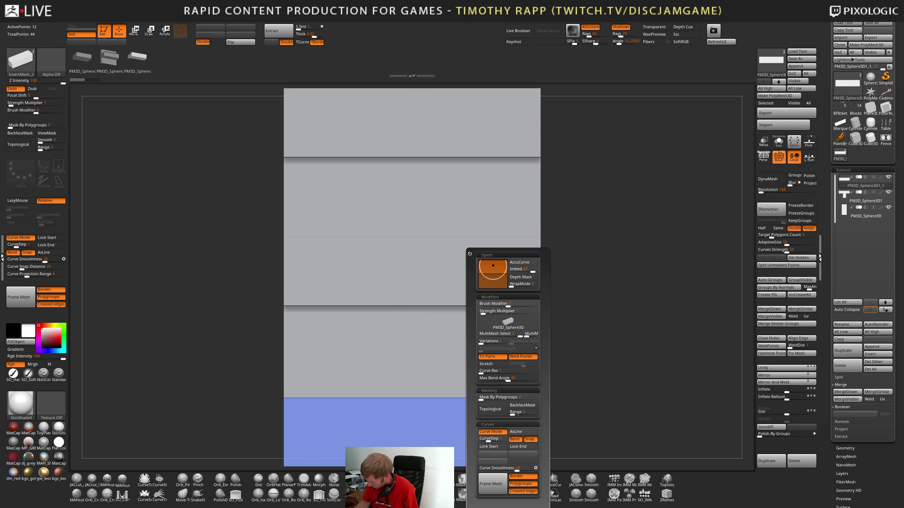
Try the curve-enabled brush with horizontal and vertical strokes over the stacked blocks, inspect the inserted strip, and undo each stroke
{"action": "left_click_drag", "start_coordinate": [397, 289], "coordinate": [505, 296]}
{"action": "mouse_move", "coordinate": [555, 285]}
{"action": "right_mouse_down"}
{"action": "mouse_move", "coordinate": [510, 341]}
{"action": "mouse_move", "coordinate": [514, 289]}
{"action": "mouse_move", "coordinate": [500, 321]}
{"action": "right_mouse_up"}
{"action": "key", "text": "ctrl+z"}
{"action": "left_click_drag", "start_coordinate": [486, 333], "coordinate": [488, 374]}
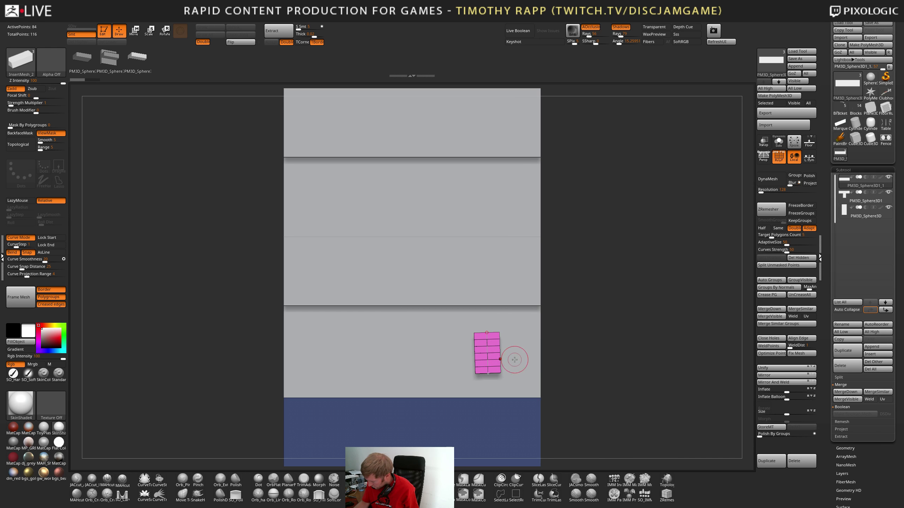
{"action": "right_click_drag", "start_coordinate": [515, 359], "coordinate": [543, 342]}
{"action": "key", "text": "ctrl+z"}
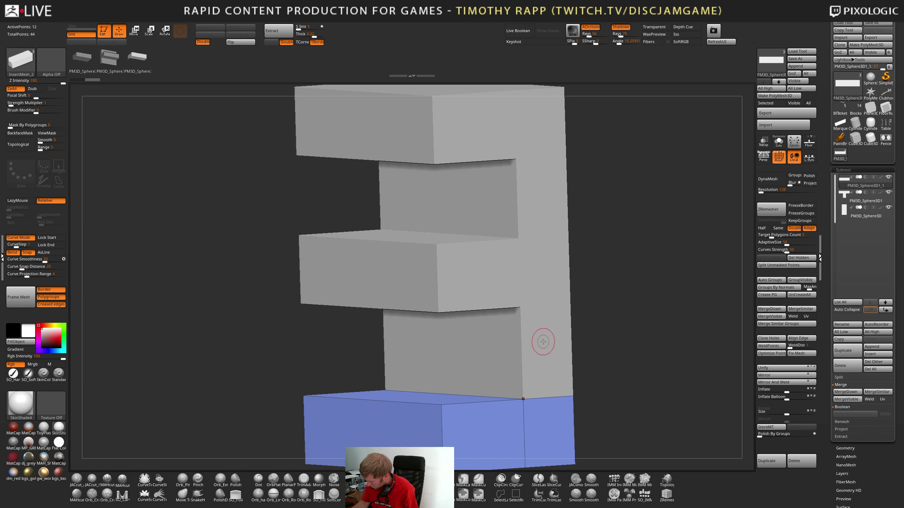
Try drawing curves with the current insert mesh brush across the model, undoing each test stroke
{"action": "left_click_drag", "start_coordinate": [542, 334], "coordinate": [542, 335]}
{"action": "mouse_move", "coordinate": [577, 325]}
{"action": "right_mouse_down"}
{"action": "mouse_move", "coordinate": [578, 350]}
{"action": "mouse_move", "coordinate": [617, 327]}
{"action": "right_mouse_up"}
{"action": "key", "text": "ctrl+z"}
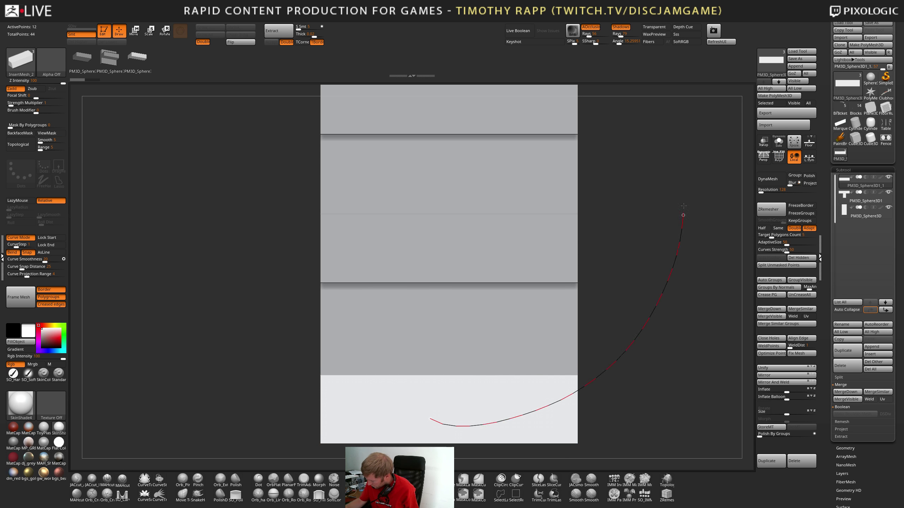
{"action": "left_click_drag", "start_coordinate": [683, 206], "coordinate": [682, 171]}
{"action": "right_click_drag", "start_coordinate": [653, 372], "coordinate": [663, 355]}
{"action": "key", "text": "ctrl+z"}
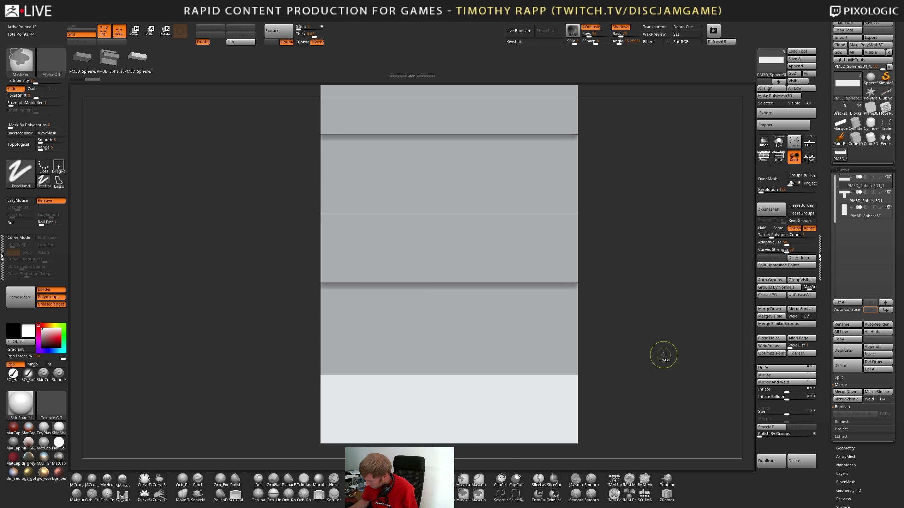
Create a new insert mesh brush from the model with its flat end face framed toward the view
{"action": "right_click_drag", "start_coordinate": [530, 403], "coordinate": [584, 413]}
{"action": "left_click_drag", "start_coordinate": [584, 413], "coordinate": [581, 373]}
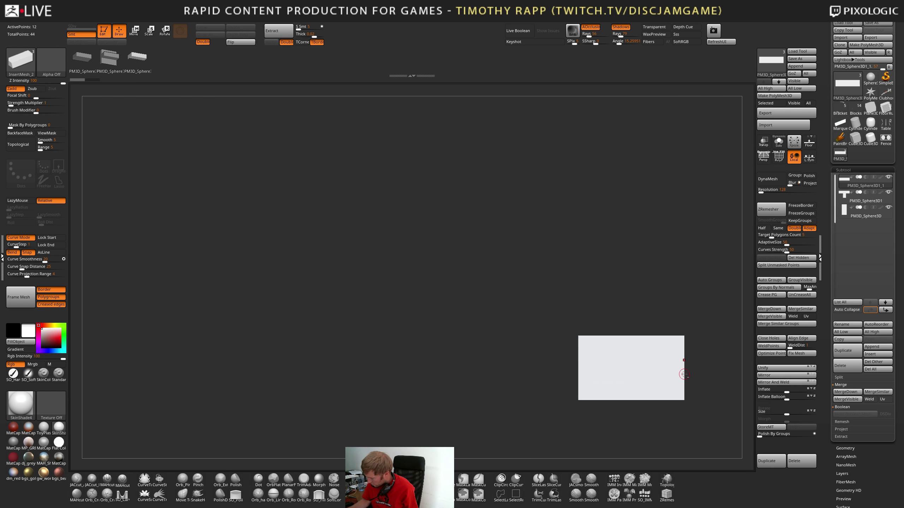
{"action": "left_click_drag", "start_coordinate": [685, 373], "coordinate": [534, 374], "text": "shift"}
{"action": "key", "text": "f"}
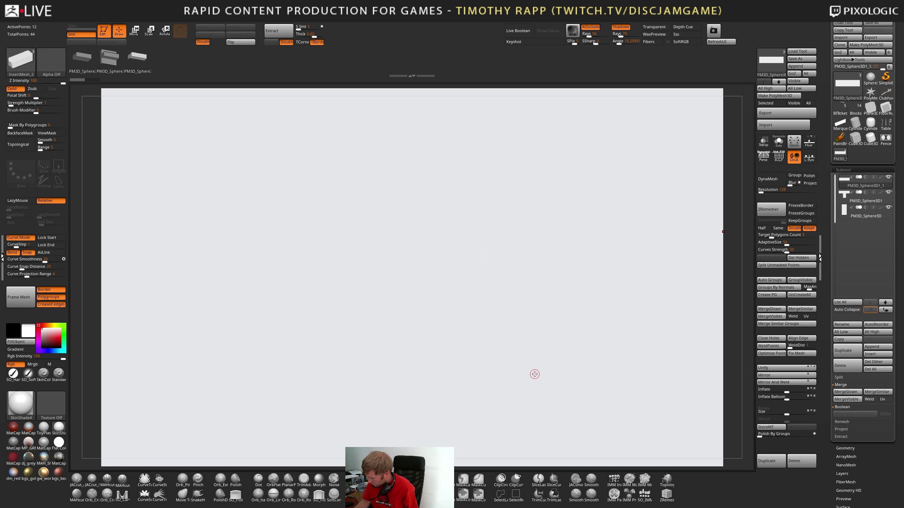
{"action": "right_click", "coordinate": [590, 384]}
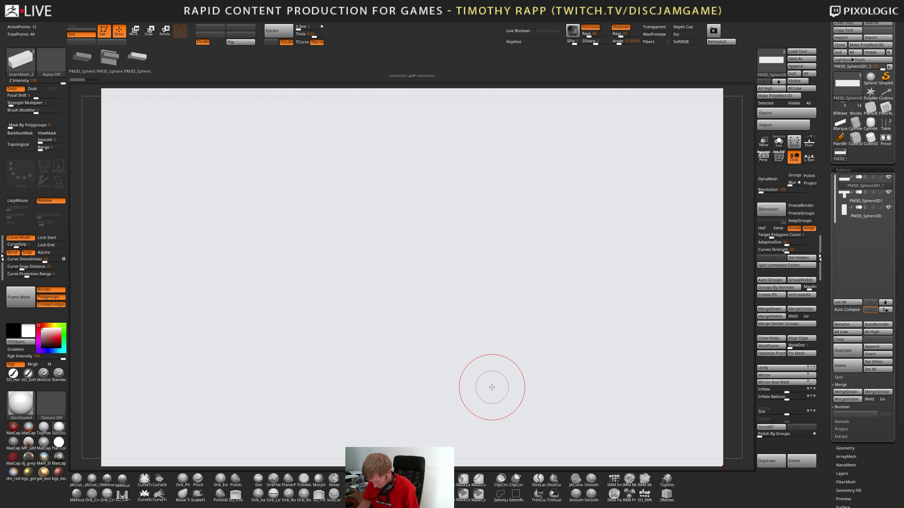
{"action": "key", "text": "b"}
{"action": "left_click", "coordinate": [487, 429]}
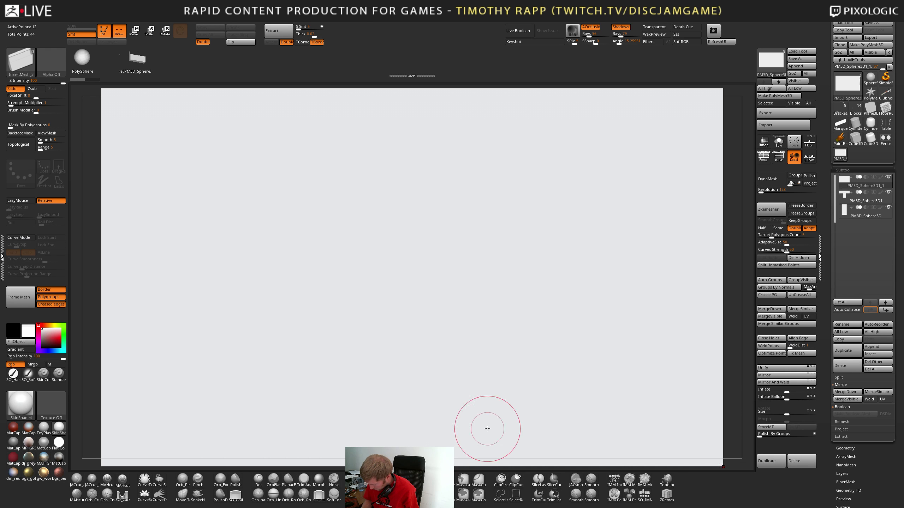
Try inserting the new brush's mesh on the model's end face, orbit to check its sides, and undo the test insertions
{"action": "right_click_drag", "start_coordinate": [595, 405], "coordinate": [420, 413], "text": "ctrl"}
{"action": "right_click_drag", "start_coordinate": [616, 392], "coordinate": [449, 293], "text": "alt"}
{"action": "left_click_drag", "start_coordinate": [423, 332], "coordinate": [453, 335]}
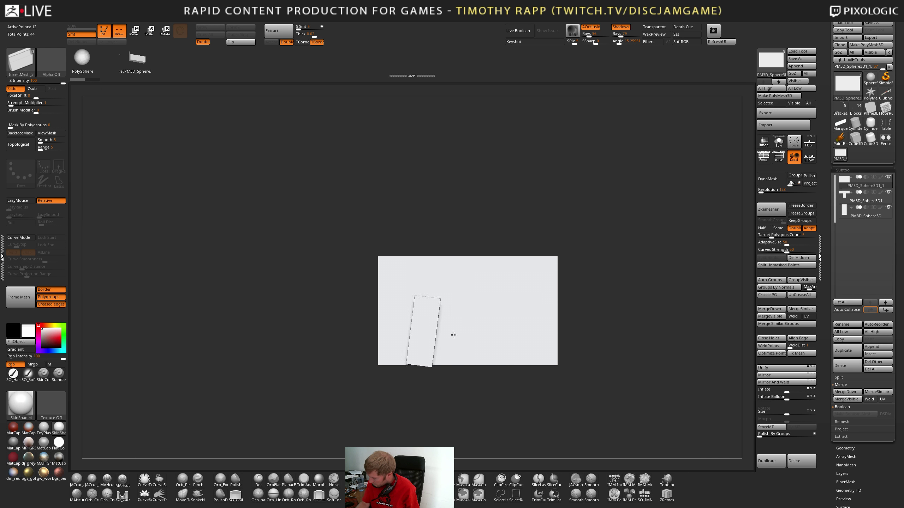
{"action": "right_click_drag", "start_coordinate": [453, 335], "coordinate": [523, 380]}
{"action": "key", "text": "ctrl+z"}
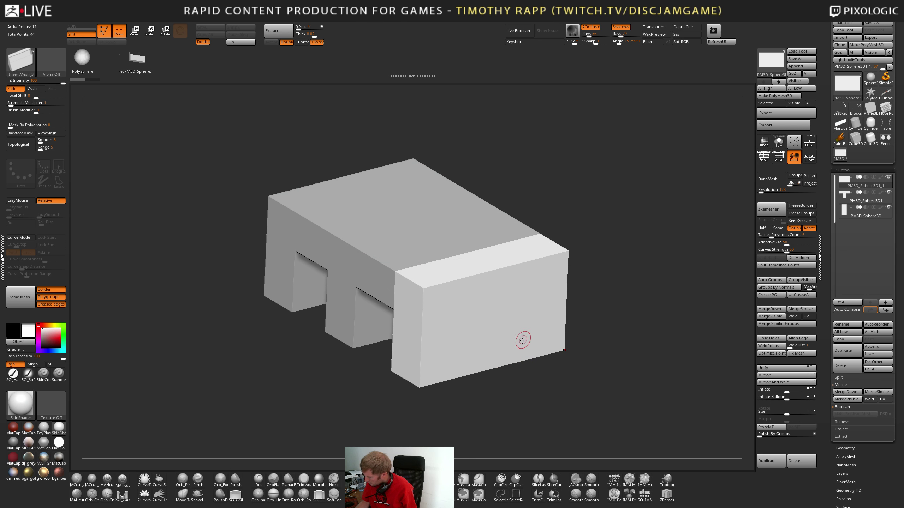
{"action": "left_click_drag", "start_coordinate": [524, 357], "coordinate": [662, 320]}
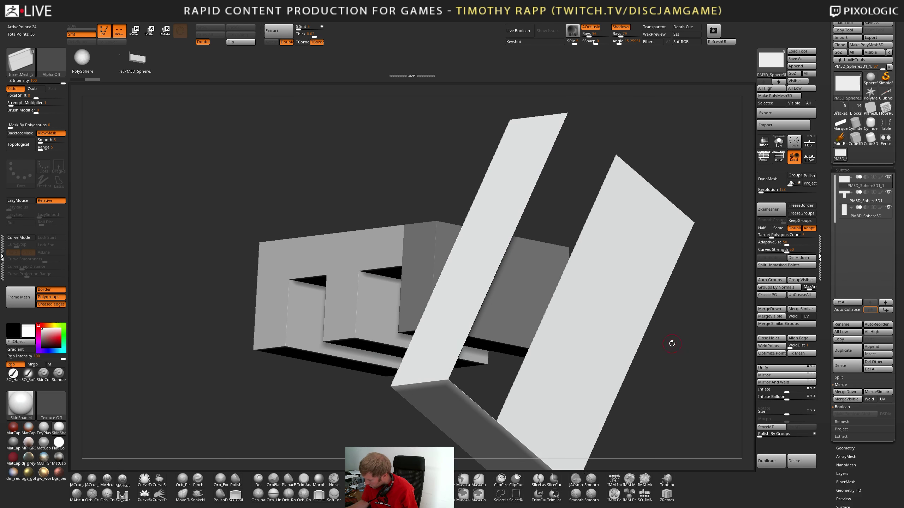
{"action": "mouse_move", "coordinate": [672, 343]}
{"action": "right_mouse_down"}
{"action": "mouse_move", "coordinate": [704, 336]}
{"action": "mouse_move", "coordinate": [666, 337]}
{"action": "right_mouse_up"}
{"action": "key", "text": "ctrl+z"}
Isolate the selected end-piece subtool with polyframes shown and turn on its Double display
{"action": "key", "text": "shift+f"}
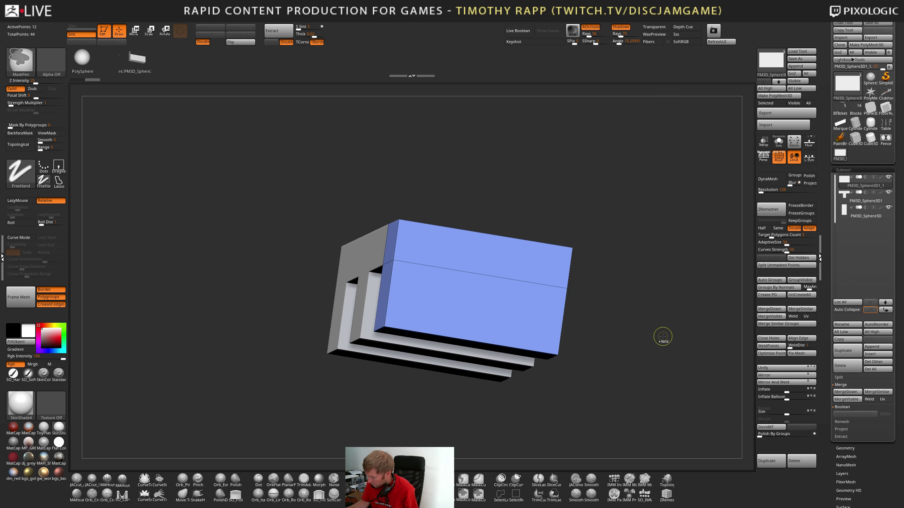
{"action": "key", "text": "o"}
{"action": "right_click_drag", "start_coordinate": [600, 333], "coordinate": [559, 338]}
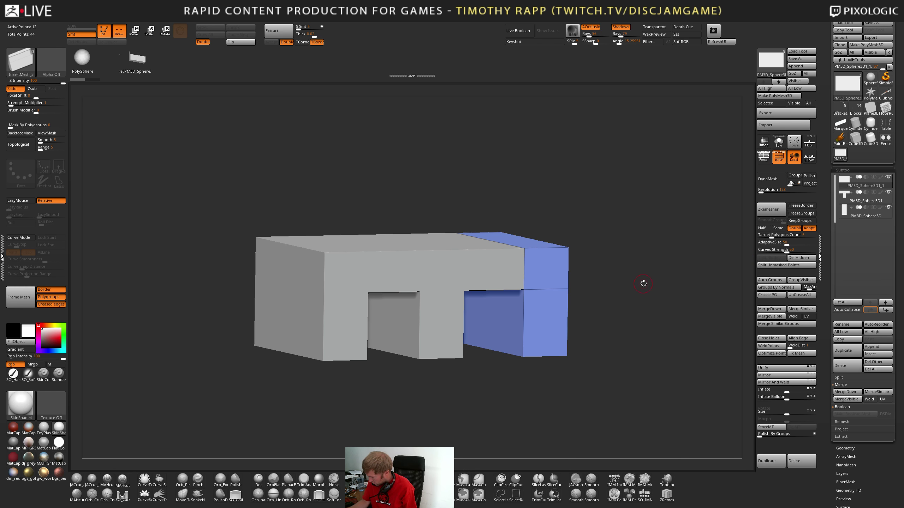
{"action": "key", "text": "shift+alt+s"}
{"action": "right_click_drag", "start_coordinate": [569, 347], "coordinate": [564, 297]}
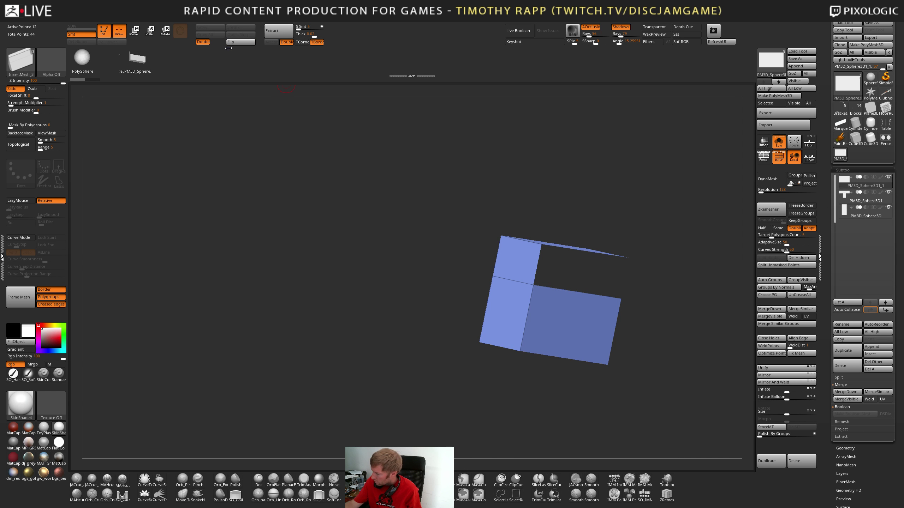
{"action": "left_click", "coordinate": [210, 42]}
{"action": "right_click_drag", "start_coordinate": [655, 321], "coordinate": [601, 337]}
Check the other subtools in isolation, show all parts again and reselect the PM3D_Sphere3D1_1 subtool
{"action": "key", "text": "Down"}
{"action": "key", "text": "Up"}
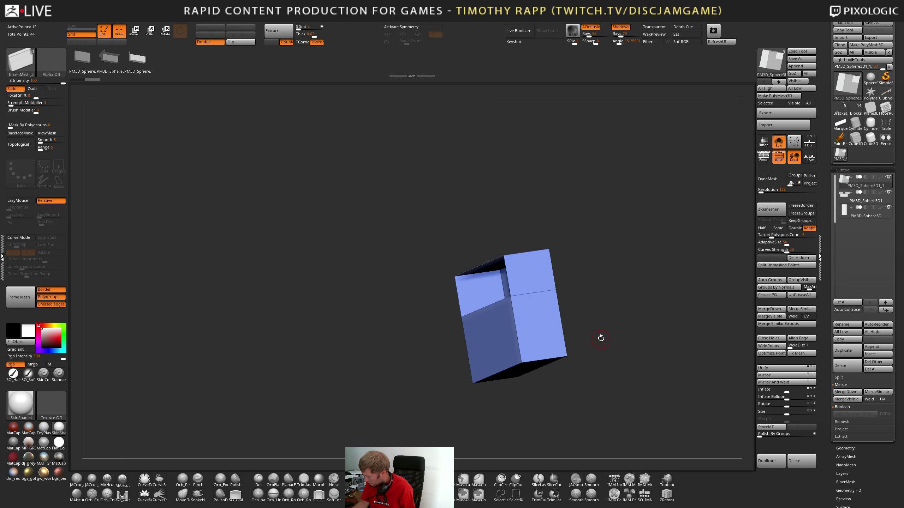
{"action": "key", "text": "Down"}
{"action": "key", "text": "Down"}
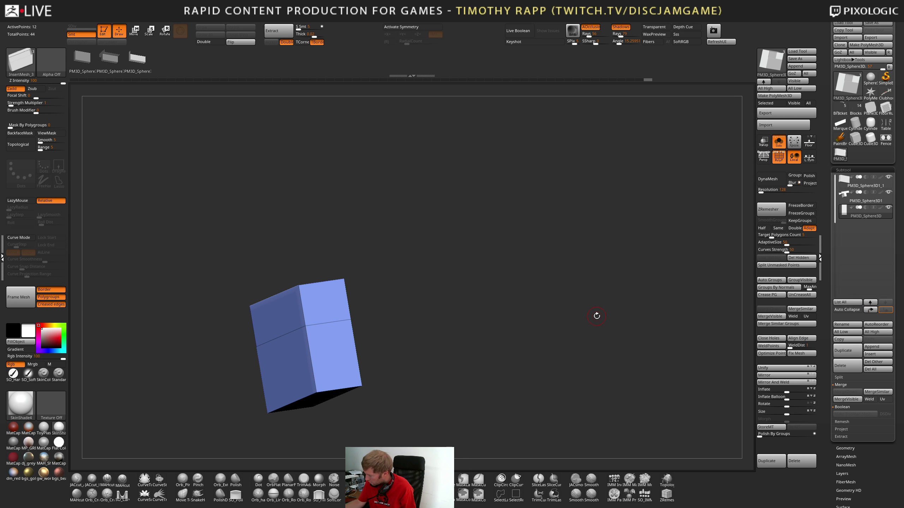
{"action": "right_click_drag", "start_coordinate": [546, 335], "coordinate": [524, 360]}
{"action": "left_click", "coordinate": [779, 145]}
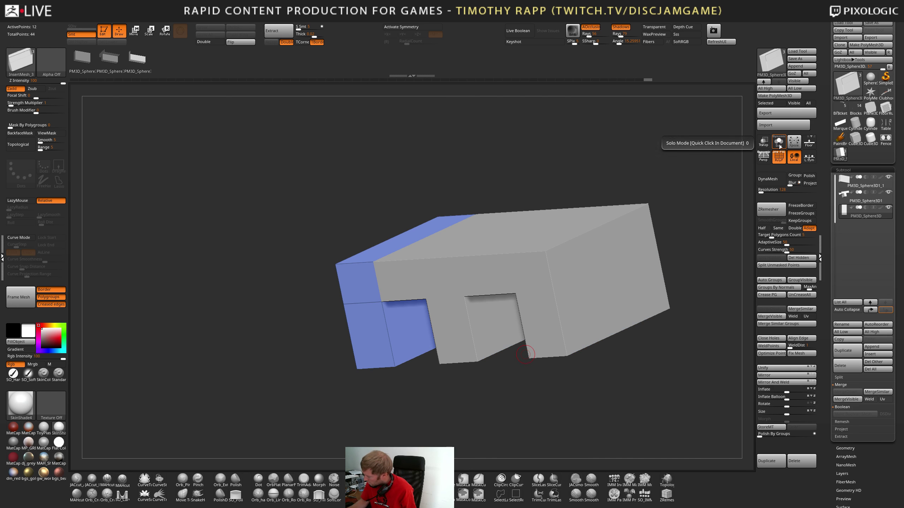
{"action": "right_click_drag", "start_coordinate": [615, 338], "coordinate": [589, 357], "text": "shift"}
{"action": "left_click", "coordinate": [842, 185]}
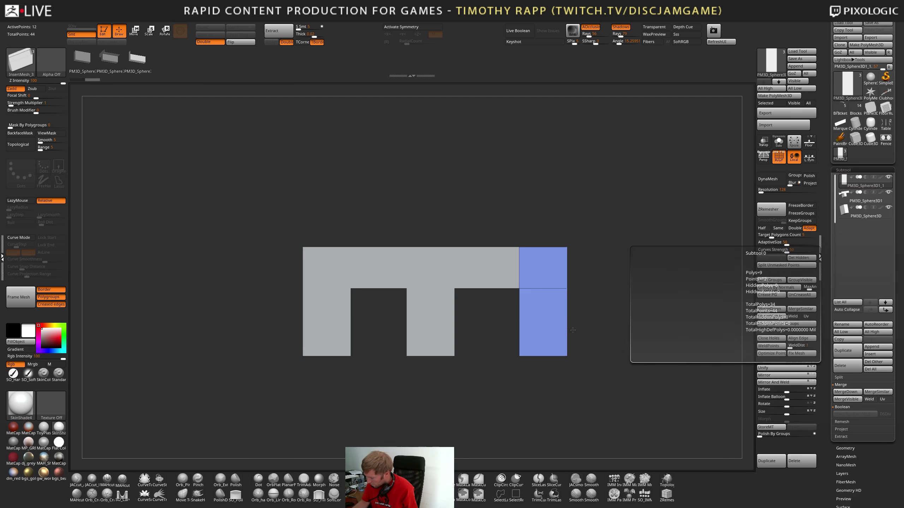
Create an InsertMultiMesh brush from the three subtools with the pronged side facing the view and the blue end piece uppermost
{"action": "right_click_drag", "start_coordinate": [556, 313], "coordinate": [583, 321]}
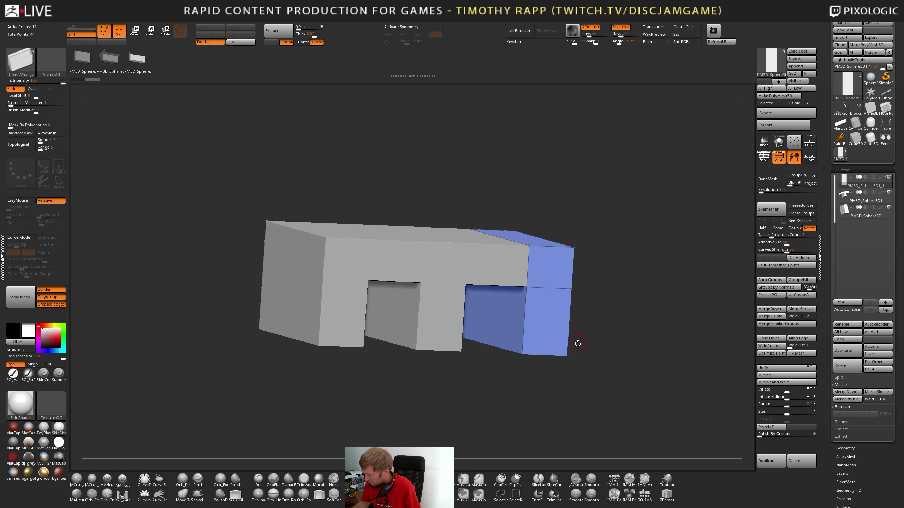
{"action": "left_click_drag", "start_coordinate": [578, 343], "coordinate": [474, 383]}
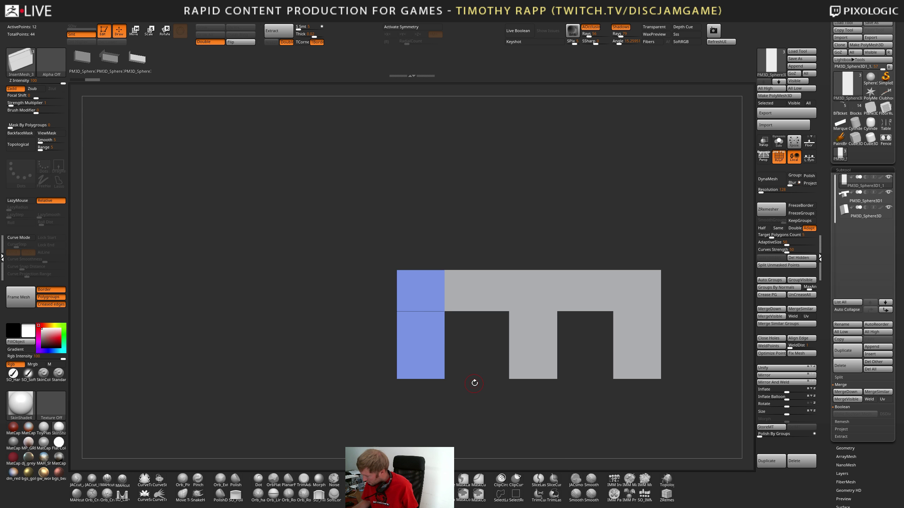
{"action": "key", "text": "f"}
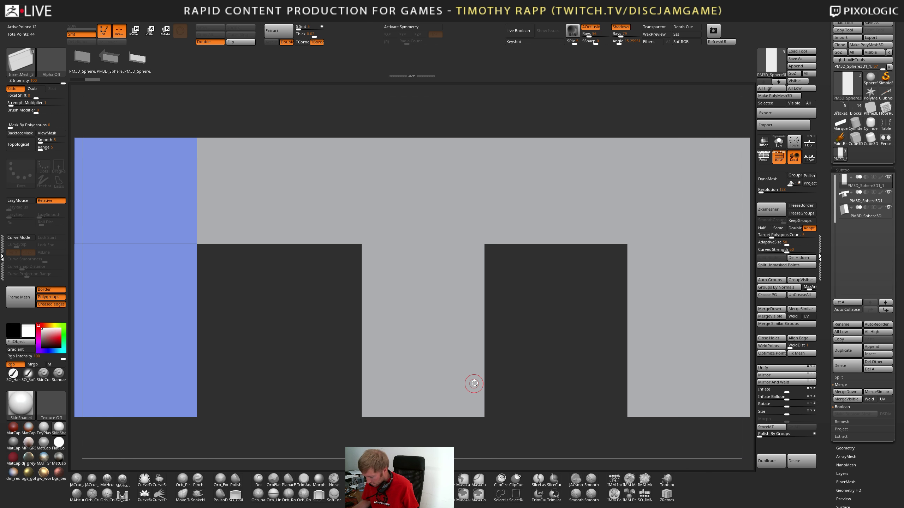
{"action": "key", "text": "b"}
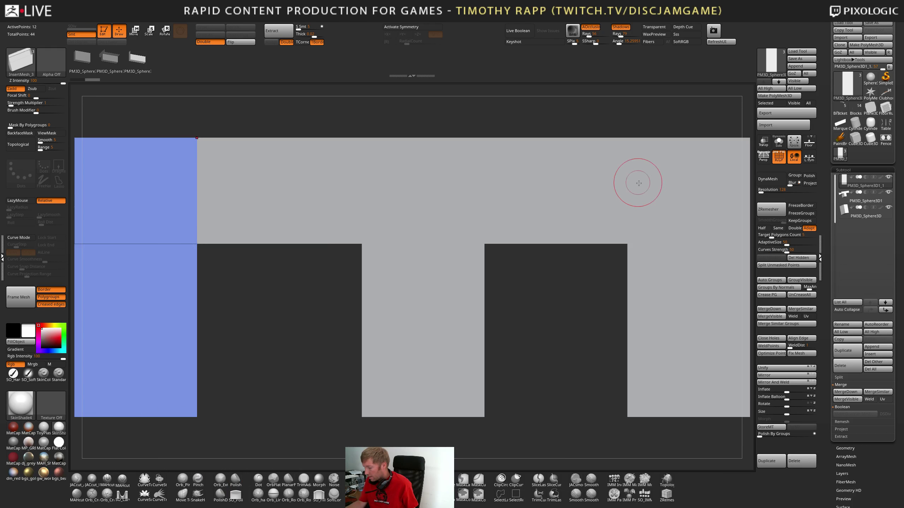
{"action": "mouse_move", "coordinate": [637, 184]}
{"action": "right_mouse_down"}
{"action": "mouse_move", "coordinate": [658, 339]}
{"action": "mouse_move", "coordinate": [433, 377]}
{"action": "mouse_move", "coordinate": [644, 376]}
{"action": "mouse_move", "coordinate": [412, 369]}
{"action": "right_mouse_up"}
{"action": "key", "text": "b"}
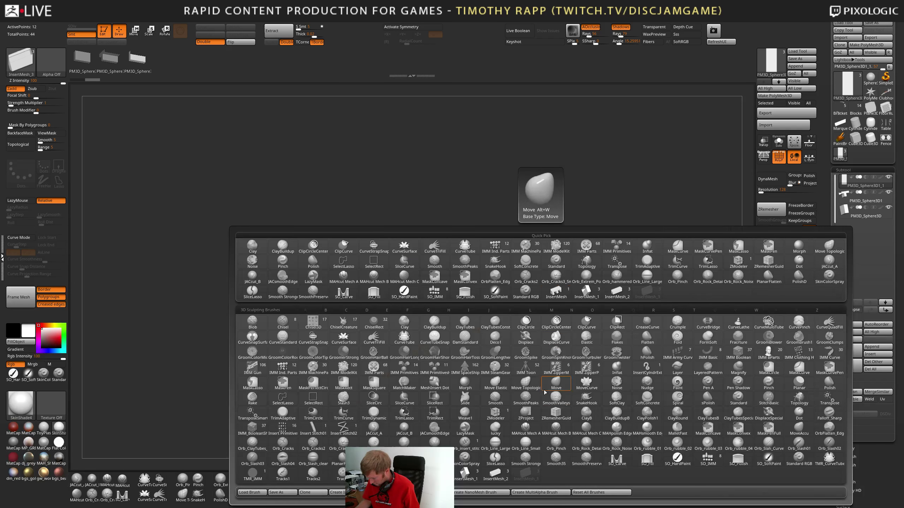
{"action": "key", "text": "b"}
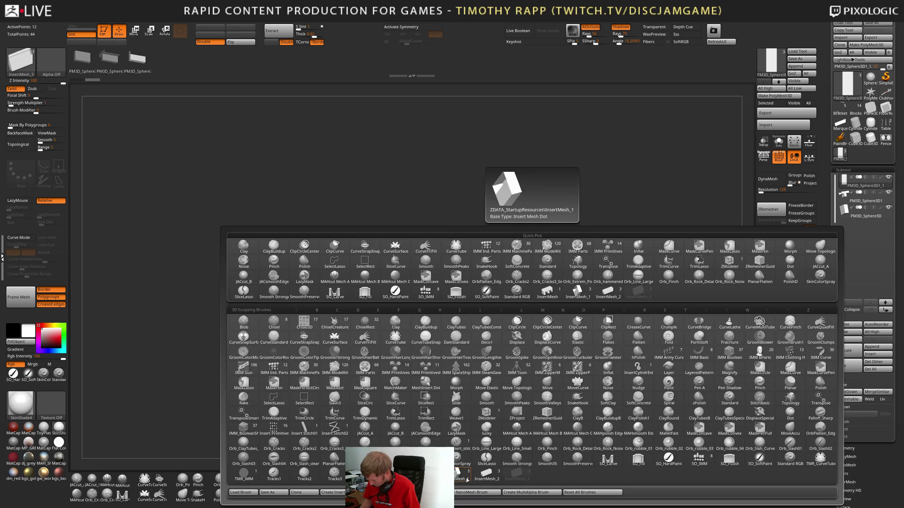
{"action": "key", "text": "f"}
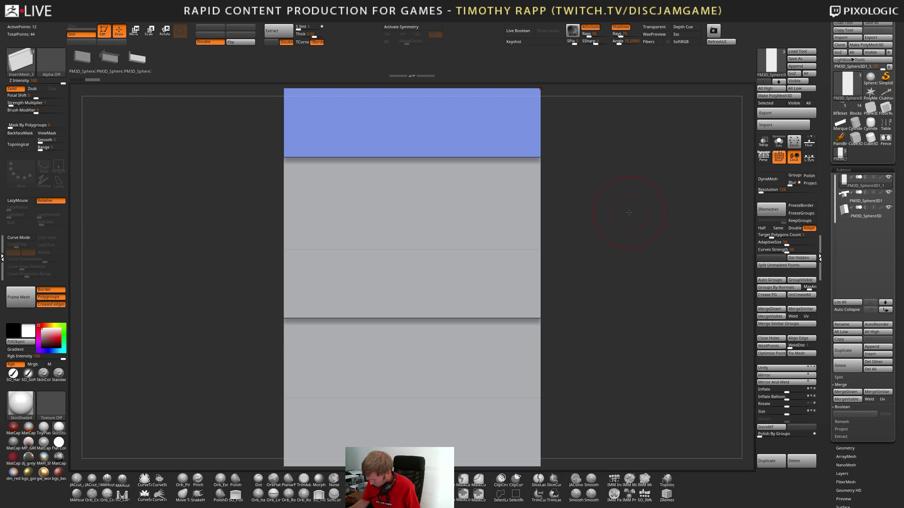
{"action": "key", "text": "b"}
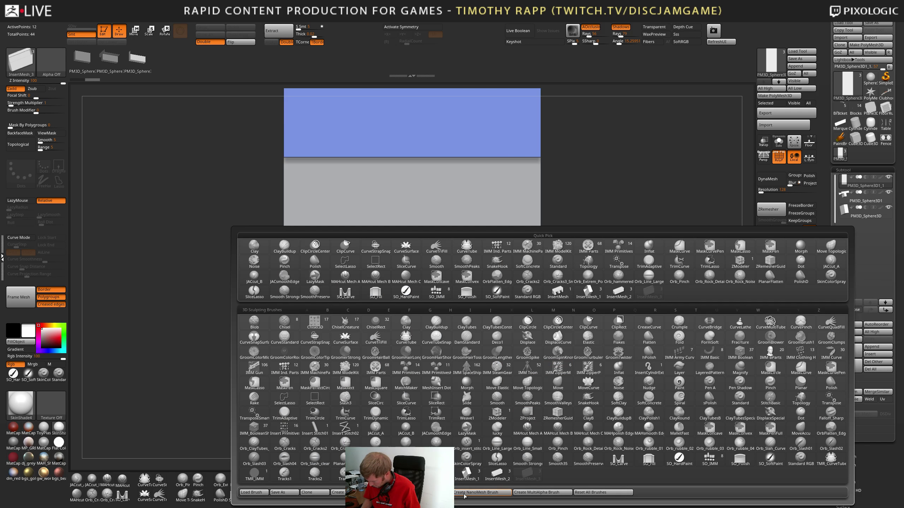
{"action": "left_click", "coordinate": [421, 493]}
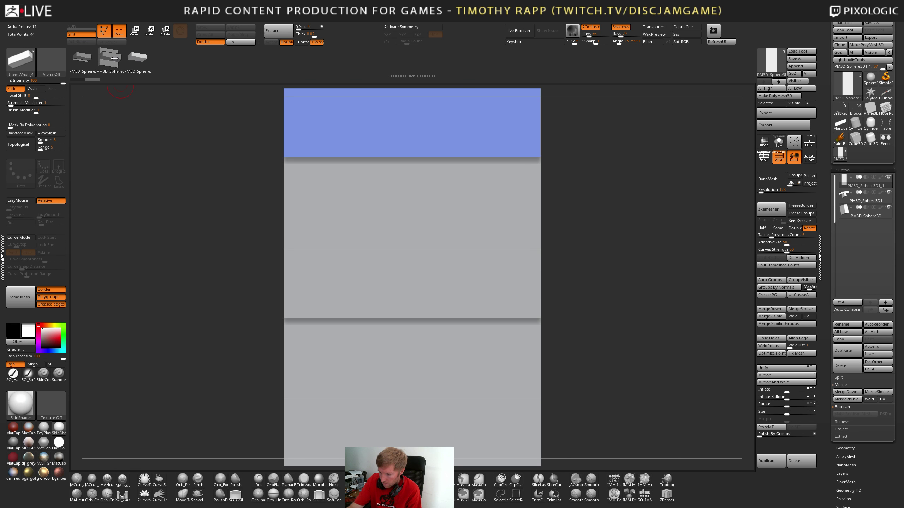
Choose the brush's PM3D_Sphere3D1_1 mesh and enable Curve Mode, Tri Parts and Weld Points
{"action": "left_click", "coordinate": [82, 59]}
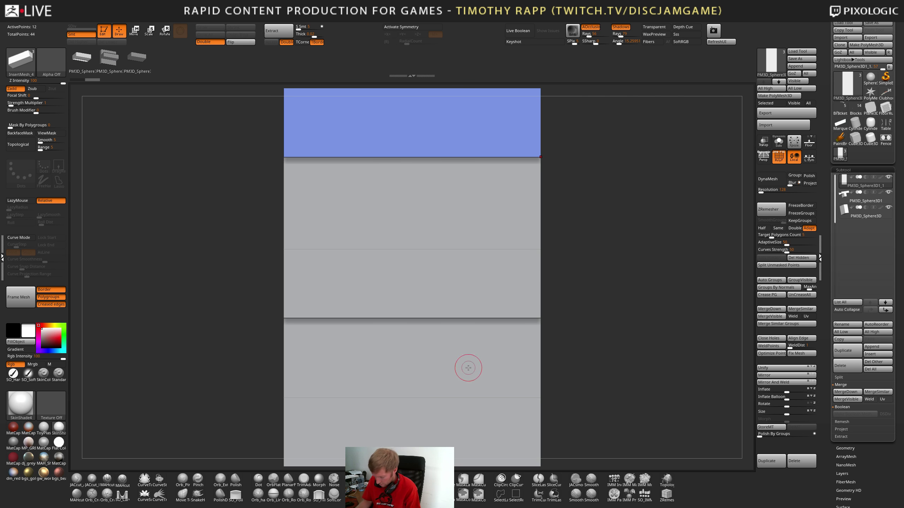
{"action": "key", "text": "space"}
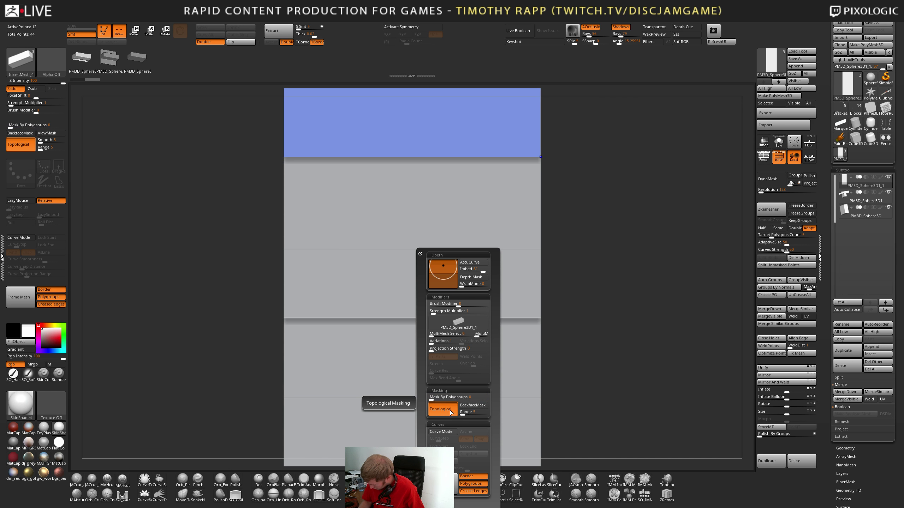
{"action": "left_click", "coordinate": [448, 432]}
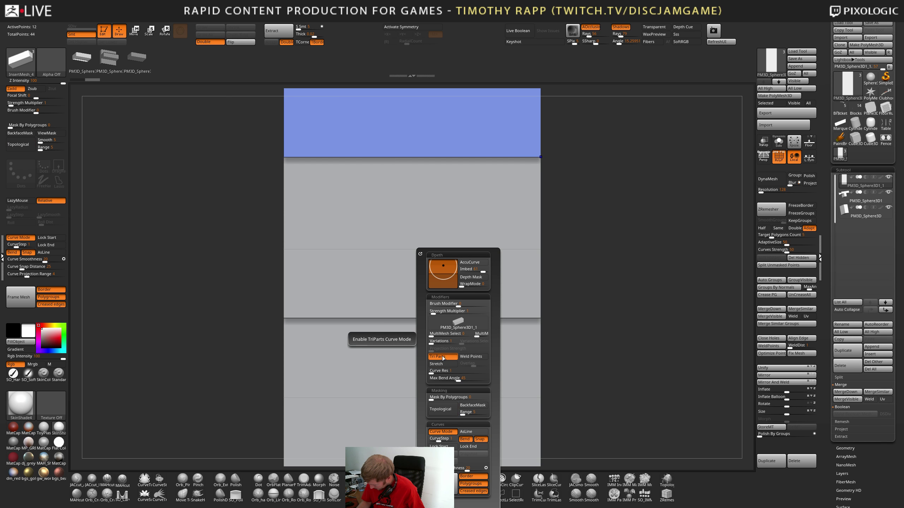
{"action": "left_click", "coordinate": [470, 356]}
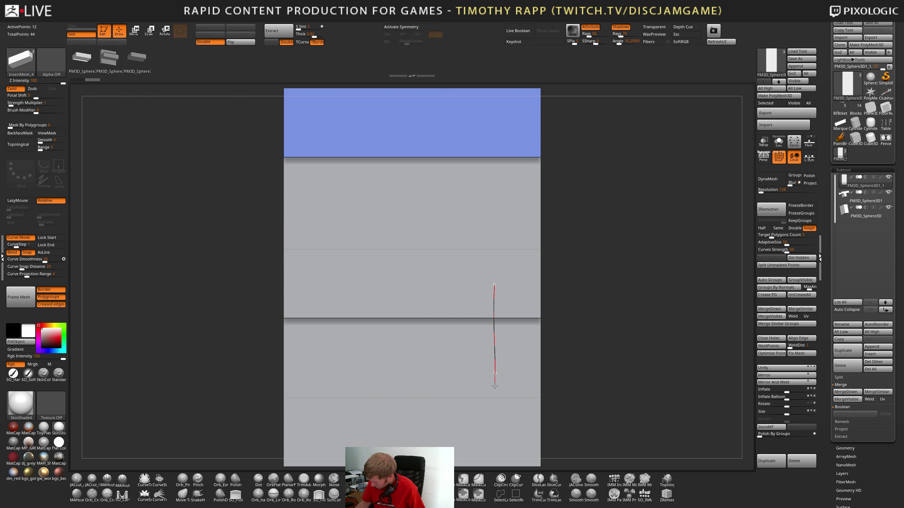
Try drawing vertical curves on the model with the tri-part brush and orbit to check the inserted mesh
{"action": "left_click_drag", "start_coordinate": [495, 386], "coordinate": [495, 388]}
{"action": "mouse_move", "coordinate": [529, 390]}
{"action": "right_mouse_down"}
{"action": "mouse_move", "coordinate": [473, 388]}
{"action": "mouse_move", "coordinate": [508, 385]}
{"action": "right_mouse_up"}
{"action": "key", "text": "ctrl+z"}
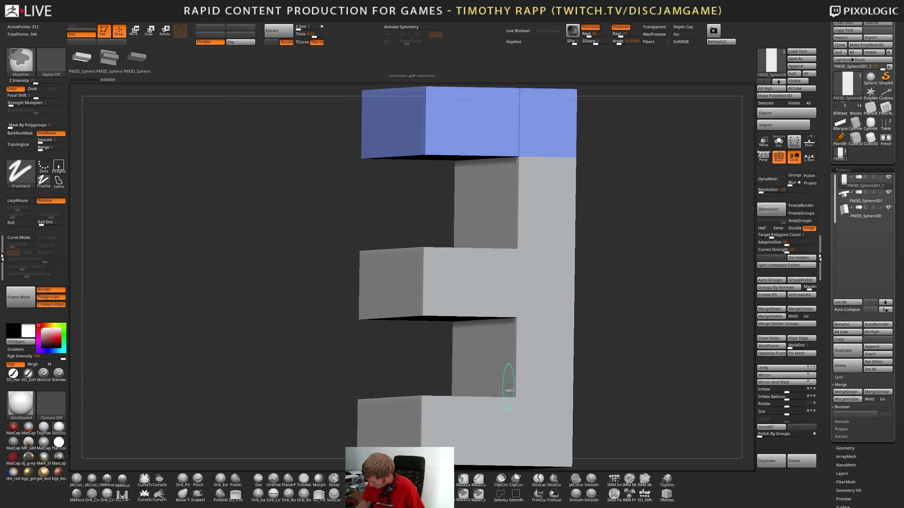
{"action": "left_click_drag", "start_coordinate": [548, 218], "coordinate": [554, 352]}
{"action": "mouse_move", "coordinate": [566, 377]}
{"action": "right_mouse_down", "text": "shift"}
{"action": "mouse_move", "coordinate": [543, 365]}
{"action": "mouse_move", "coordinate": [555, 356]}
{"action": "mouse_move", "coordinate": [566, 376]}
{"action": "mouse_move", "coordinate": [583, 343]}
{"action": "mouse_move", "coordinate": [593, 384]}
{"action": "mouse_move", "coordinate": [575, 380]}
{"action": "right_mouse_up", "text": "shift"}
{"action": "key", "text": "o"}
Set the brush's CurveStep to 1
{"action": "key", "text": "shift+b"}
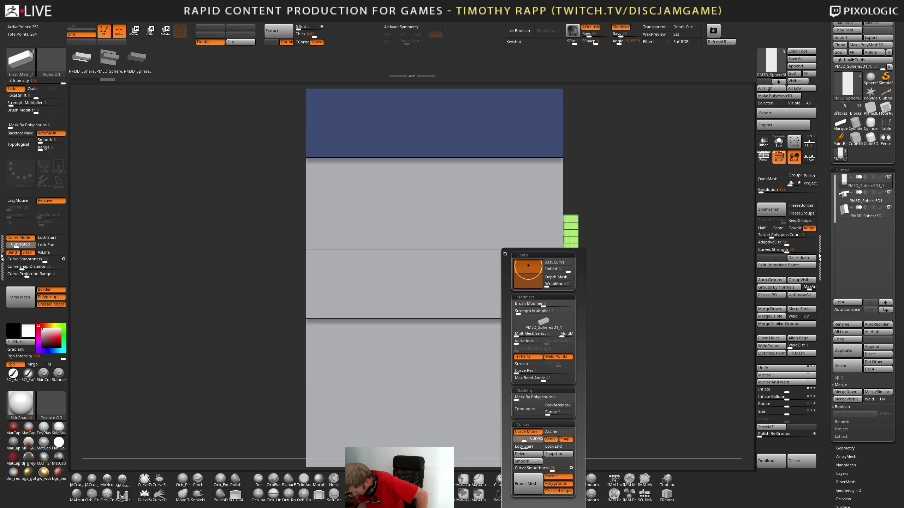
{"action": "left_click", "coordinate": [534, 438]}
{"action": "type", "text": "1"}
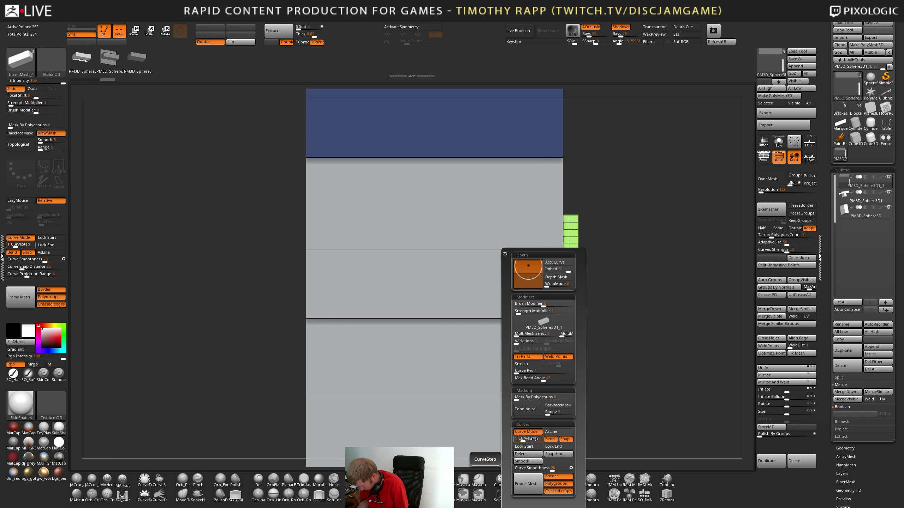
{"action": "key", "text": "Return"}
Try another vertical curve insertion on the block's face with the adjusted brush and undo the test strokes
{"action": "left_click_drag", "start_coordinate": [419, 275], "coordinate": [432, 356]}
{"action": "mouse_move", "coordinate": [498, 375]}
{"action": "right_mouse_down"}
{"action": "mouse_move", "coordinate": [471, 378]}
{"action": "mouse_move", "coordinate": [458, 364]}
{"action": "mouse_move", "coordinate": [558, 375]}
{"action": "mouse_move", "coordinate": [581, 363]}
{"action": "mouse_move", "coordinate": [579, 347]}
{"action": "mouse_move", "coordinate": [550, 376]}
{"action": "right_mouse_up"}
{"action": "key", "text": "ctrl+z"}
{"action": "key", "text": "ctrl+z"}
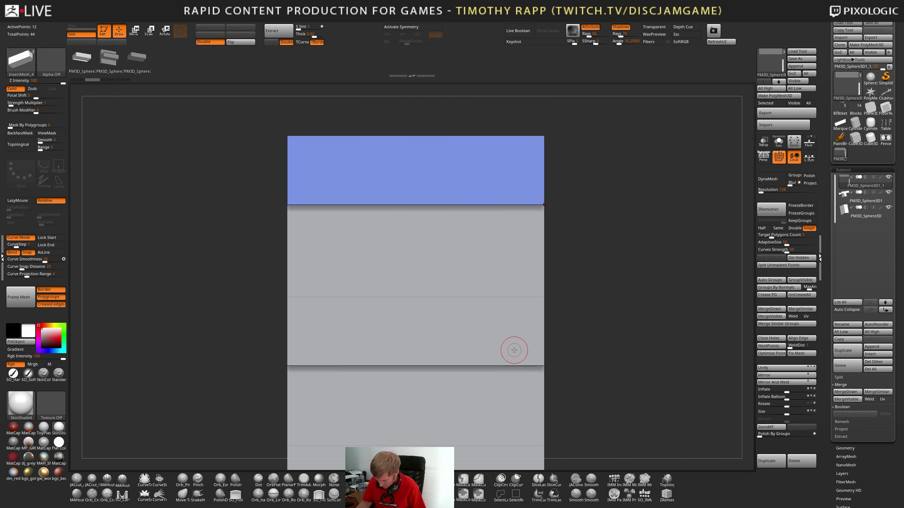
Duplicate each of the three block subtools: the top, middle and bottom pieces
{"action": "right_click_drag", "start_coordinate": [488, 300], "coordinate": [500, 300]}
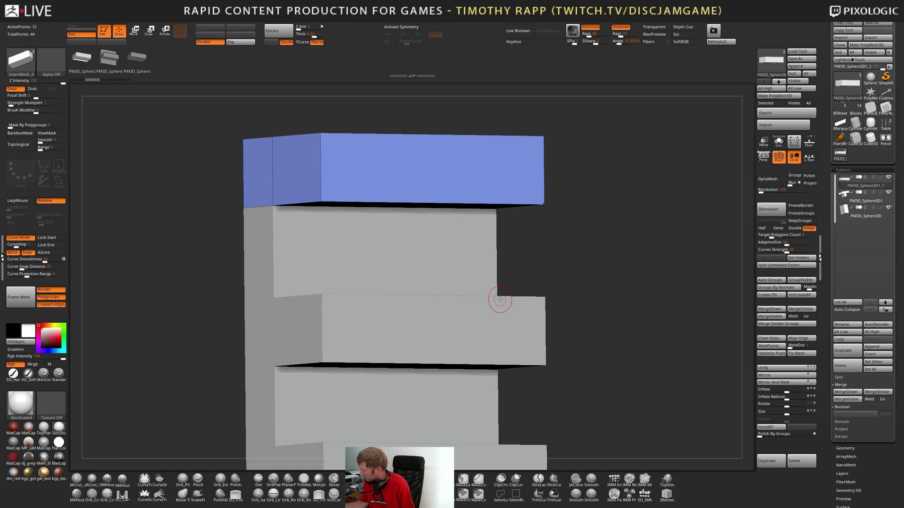
{"action": "left_click", "coordinate": [854, 211]}
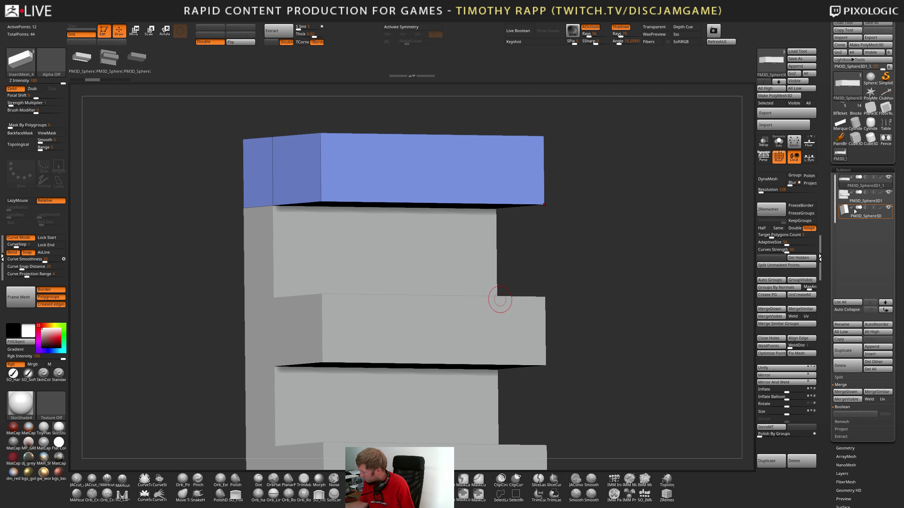
{"action": "left_click", "coordinate": [857, 352]}
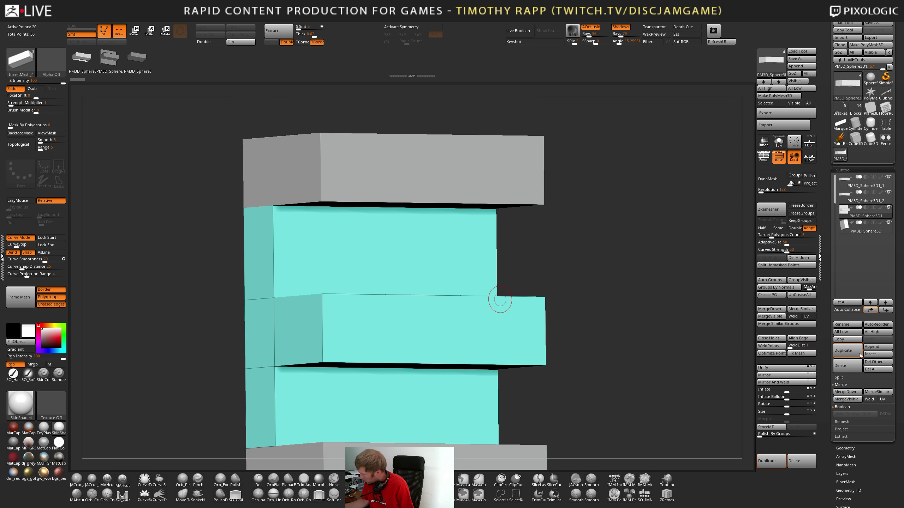
{"action": "left_click", "coordinate": [853, 351]}
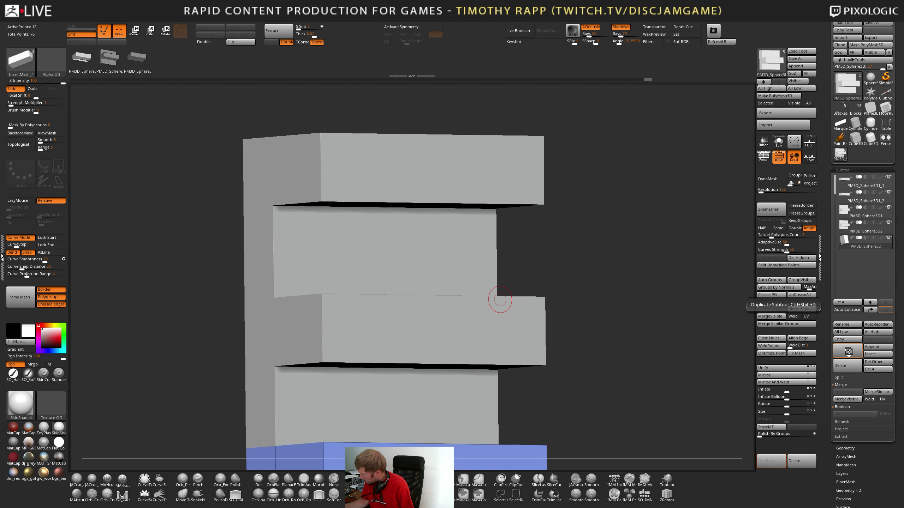
{"action": "left_click", "coordinate": [848, 351]}
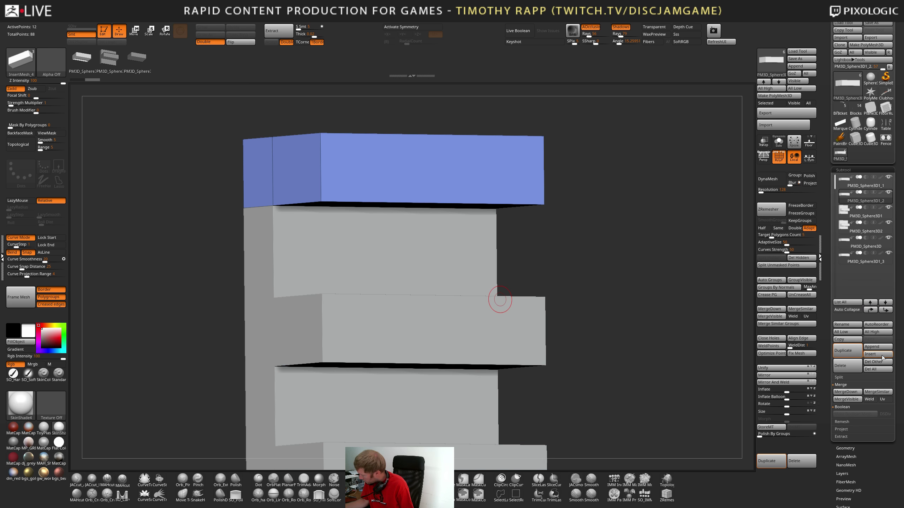
Reorder the subtools and merge one top, one middle and one bottom block down into a single subtool
{"action": "left_click", "coordinate": [777, 310]}
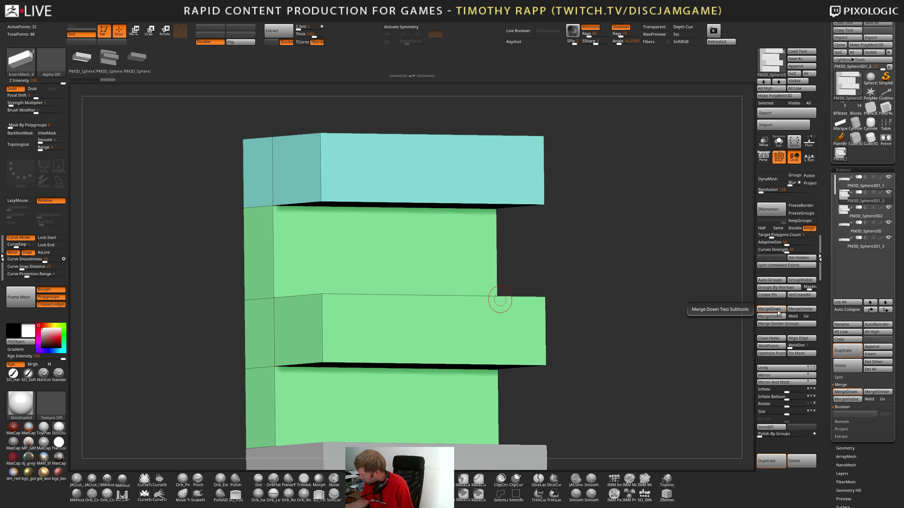
{"action": "key", "text": "Down"}
{"action": "key", "text": "Down"}
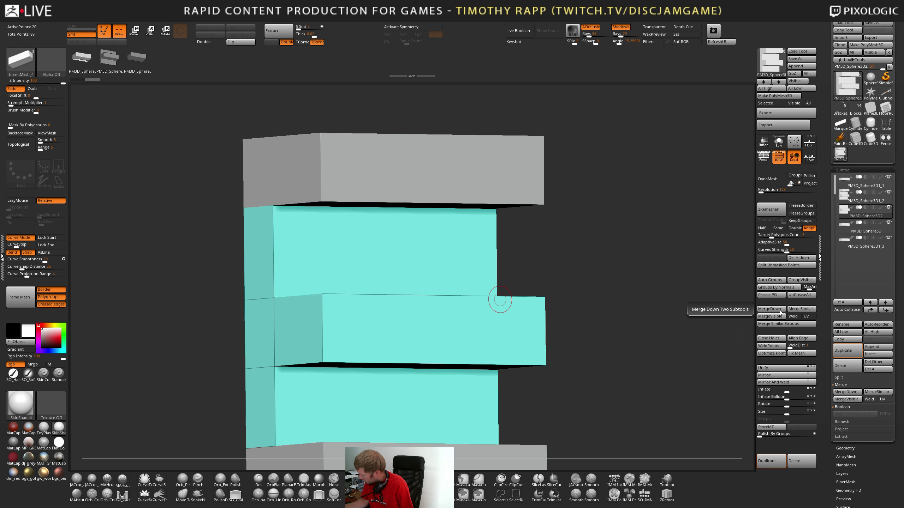
{"action": "left_click", "coordinate": [871, 310]}
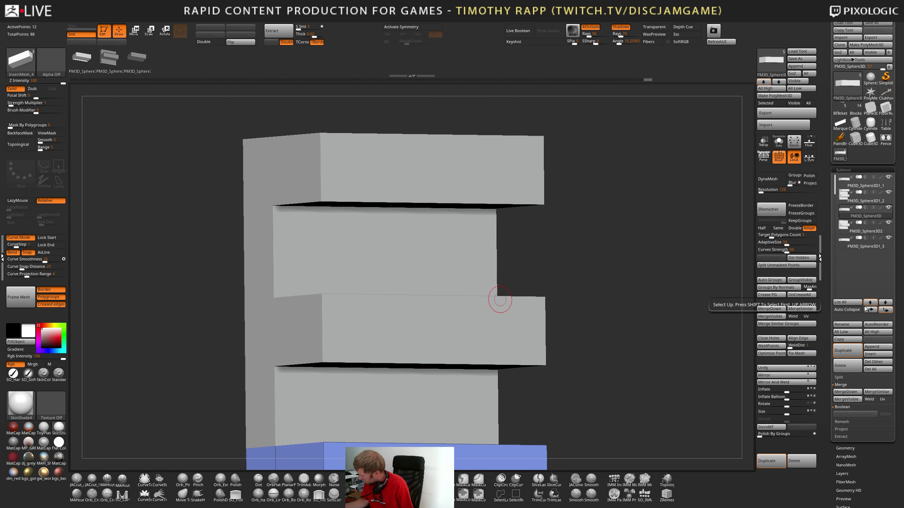
{"action": "key", "text": "Up"}
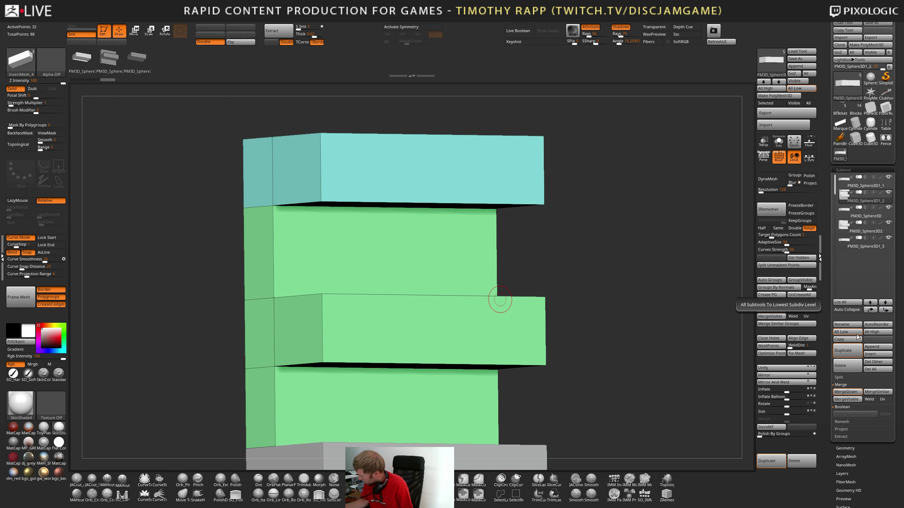
{"action": "left_click", "coordinate": [848, 392]}
{"action": "left_click", "coordinate": [870, 310]}
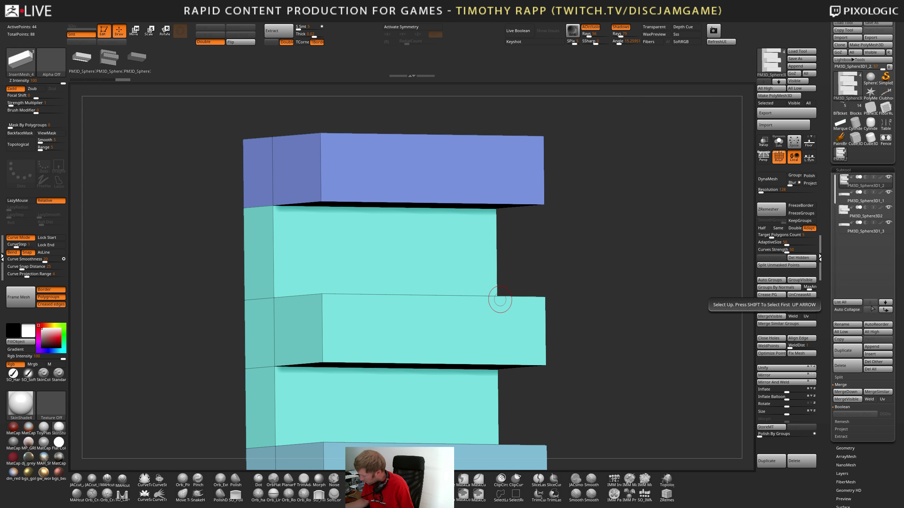
Snap to a straight front view of the blocks and create an InsertMultiMesh brush from all subtools
{"action": "key", "text": "shift+f"}
{"action": "key", "text": "shift+f"}
{"action": "left_click_drag", "start_coordinate": [656, 352], "coordinate": [569, 367], "text": "shift"}
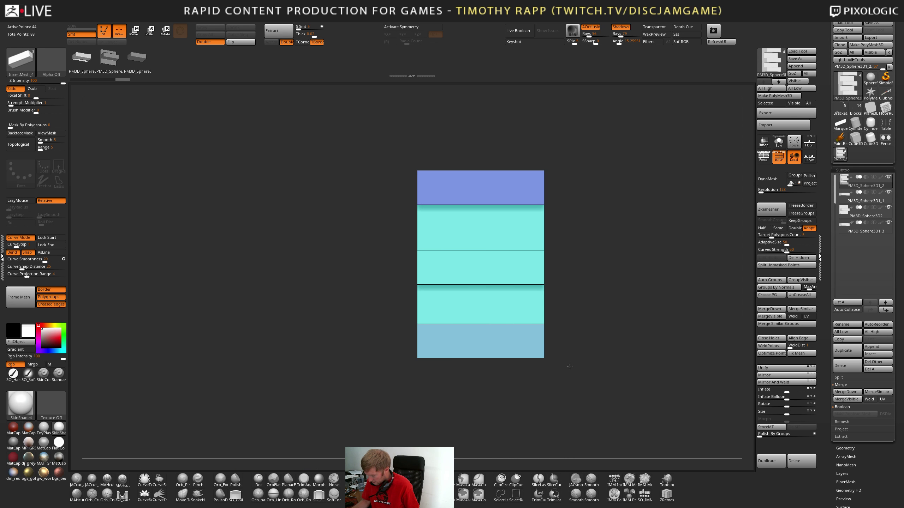
{"action": "key", "text": "b"}
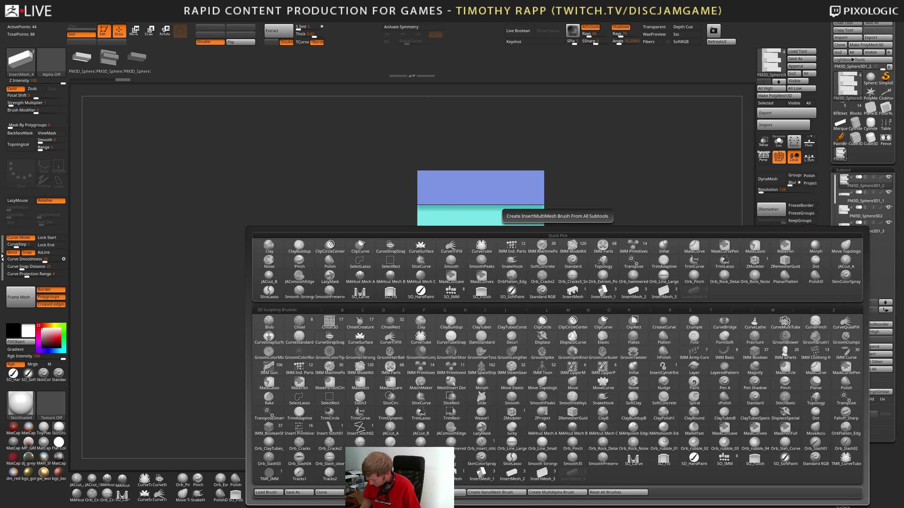
{"action": "left_click", "coordinate": [623, 246]}
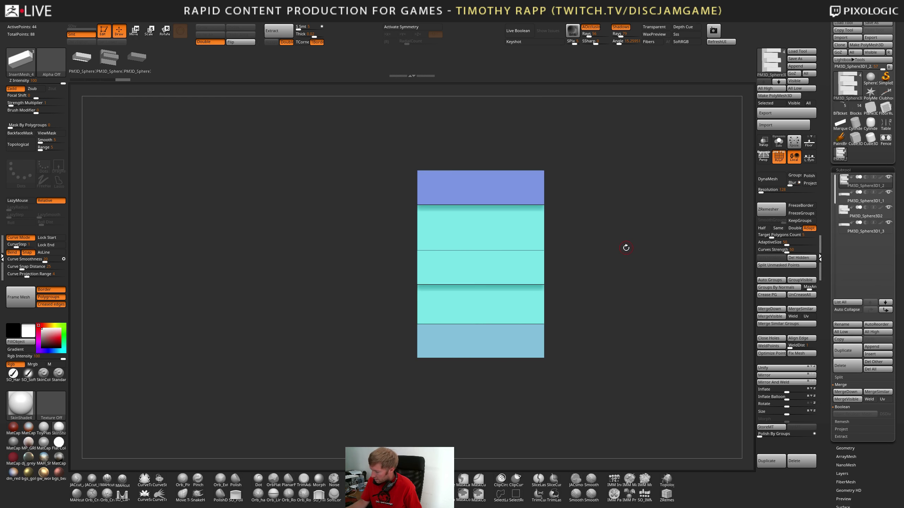
{"action": "key", "text": "b"}
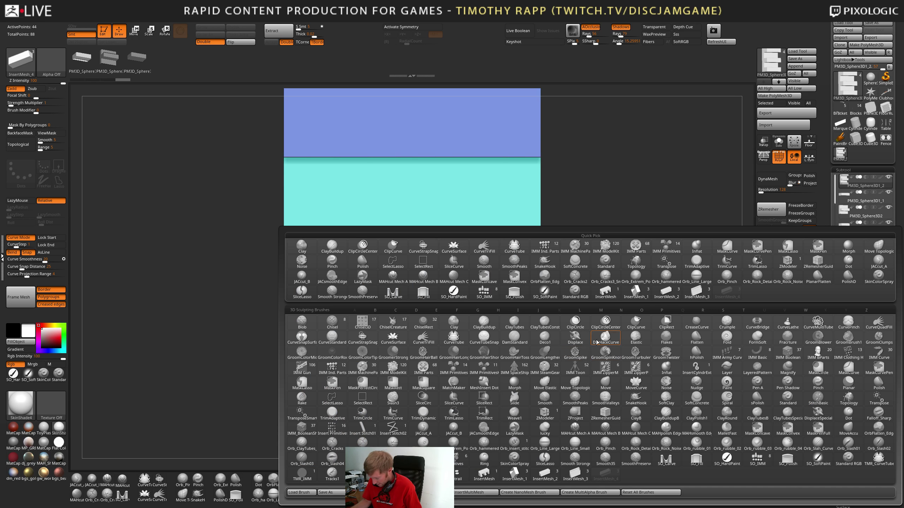
{"action": "left_click", "coordinate": [471, 492]}
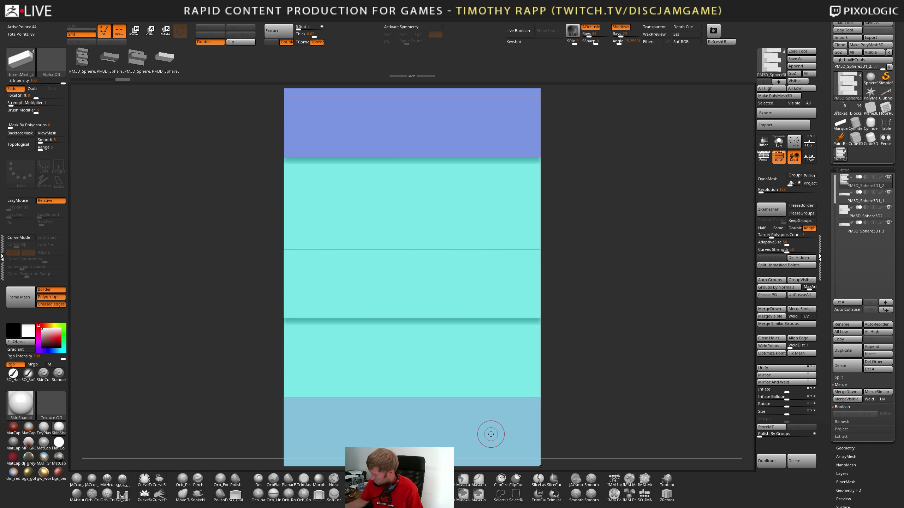
Hide the separate block subtools, select the merged PM3D_Sphere3D1_2 and create another InsertMultiMesh brush
{"action": "left_click", "coordinate": [889, 208]}
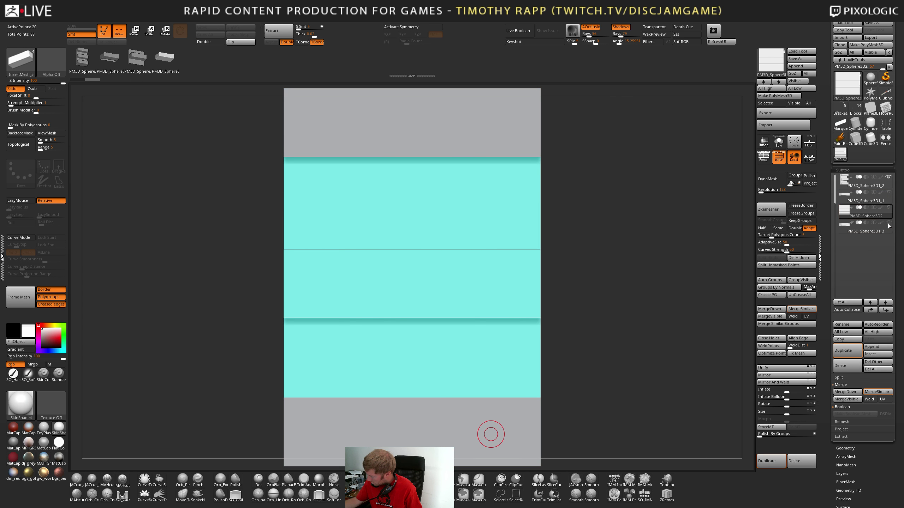
{"action": "left_click", "coordinate": [846, 186]}
{"action": "key", "text": "b"}
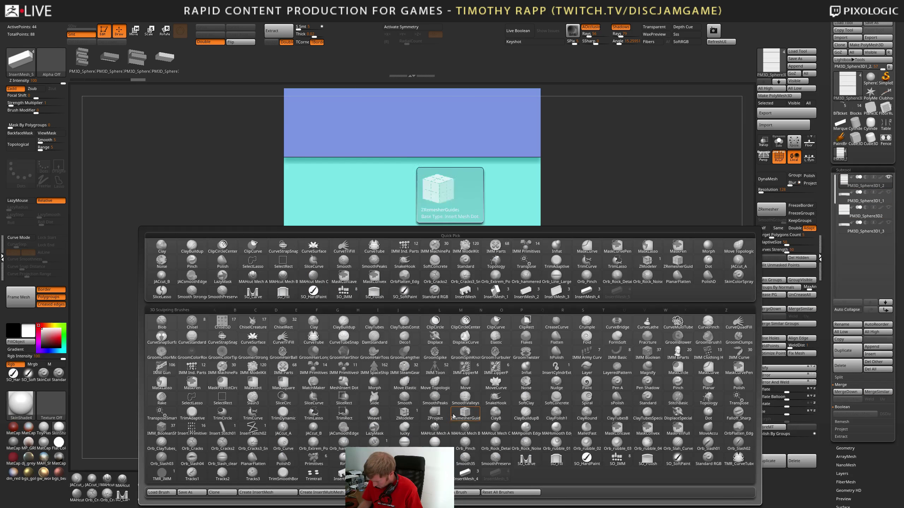
{"action": "left_click", "coordinate": [341, 492]}
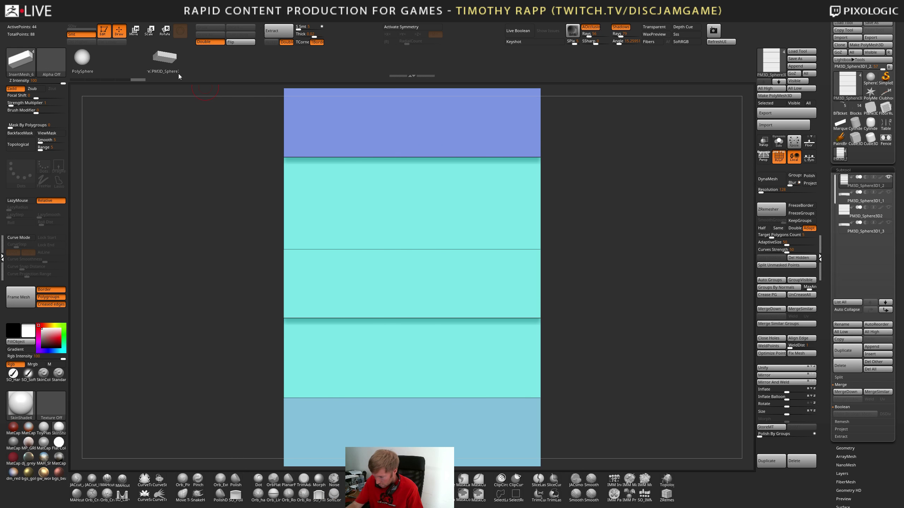
Delete the three separate block subtools, leaving only the merged PM3D_Sphere3D1_2
{"action": "key", "text": "Down"}
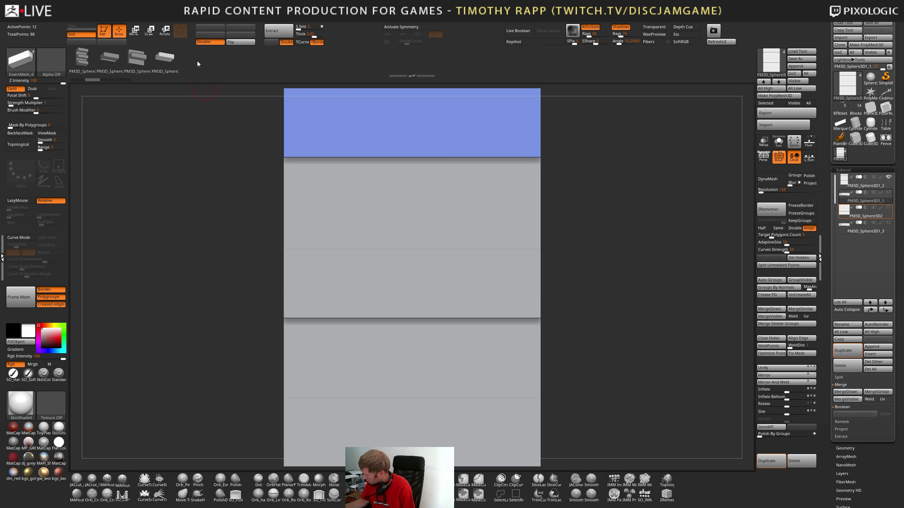
{"action": "key", "text": "Up"}
{"action": "key", "text": "Down"}
{"action": "left_click", "coordinate": [850, 369]}
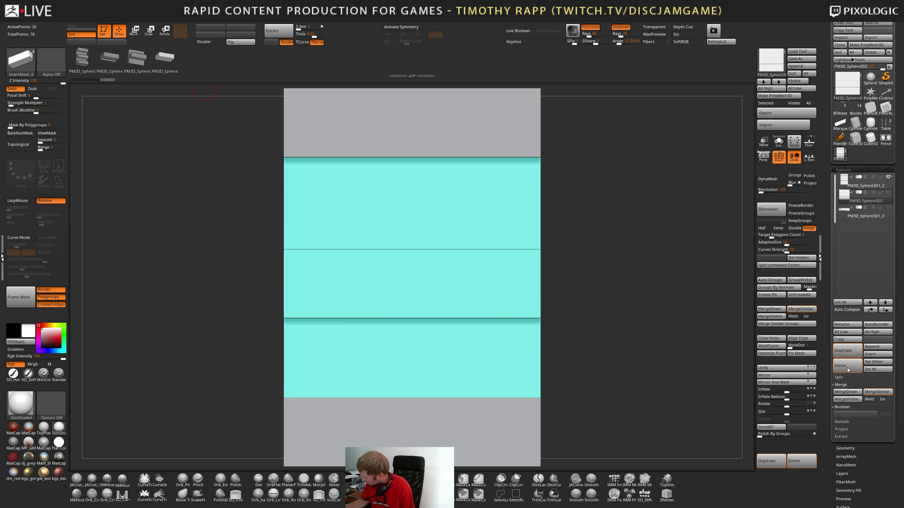
{"action": "left_click", "coordinate": [849, 369]}
{"action": "left_click", "coordinate": [849, 369]}
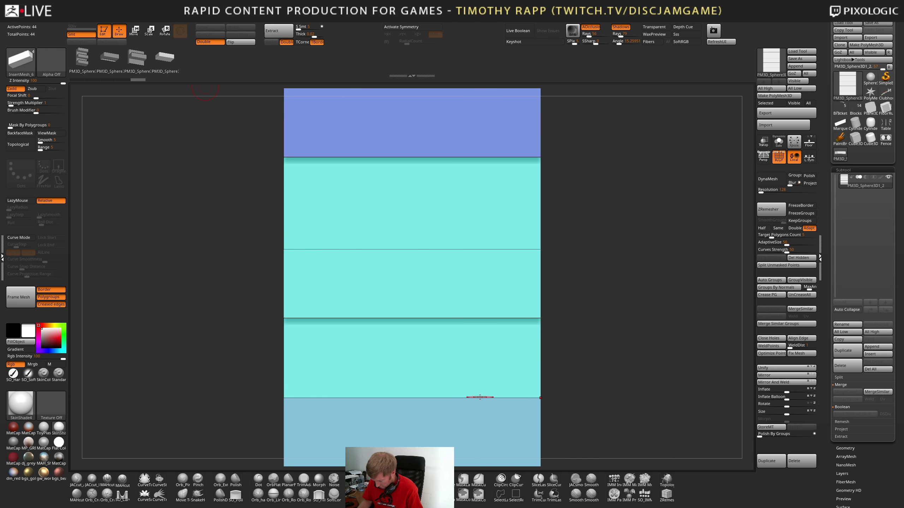
Create a new InsertMesh brush from the merged block subtool and enable its Curve Mode
{"action": "key", "text": "space"}
{"action": "key", "text": "space"}
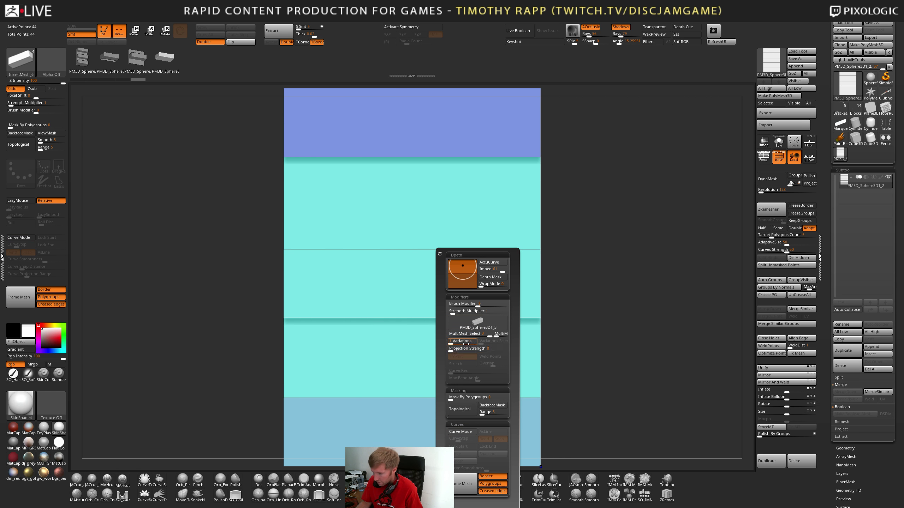
{"action": "key", "text": "b"}
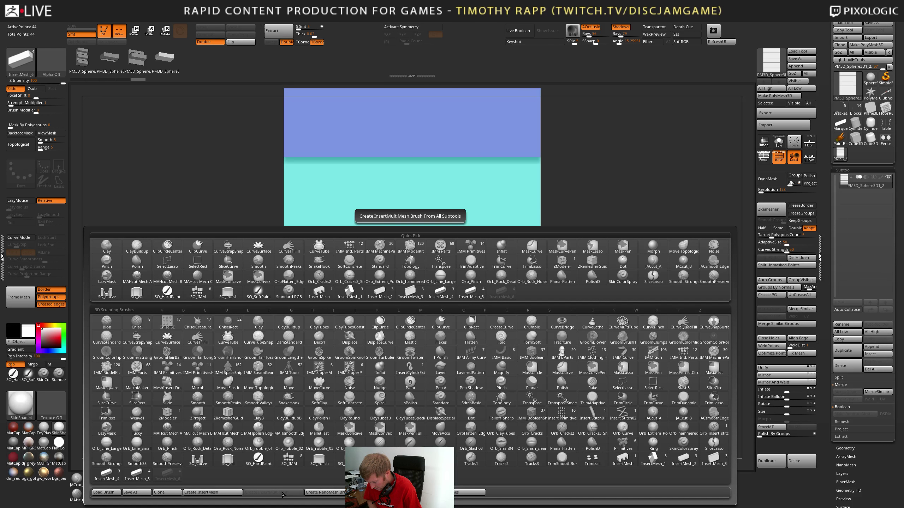
{"action": "left_click", "coordinate": [224, 492]}
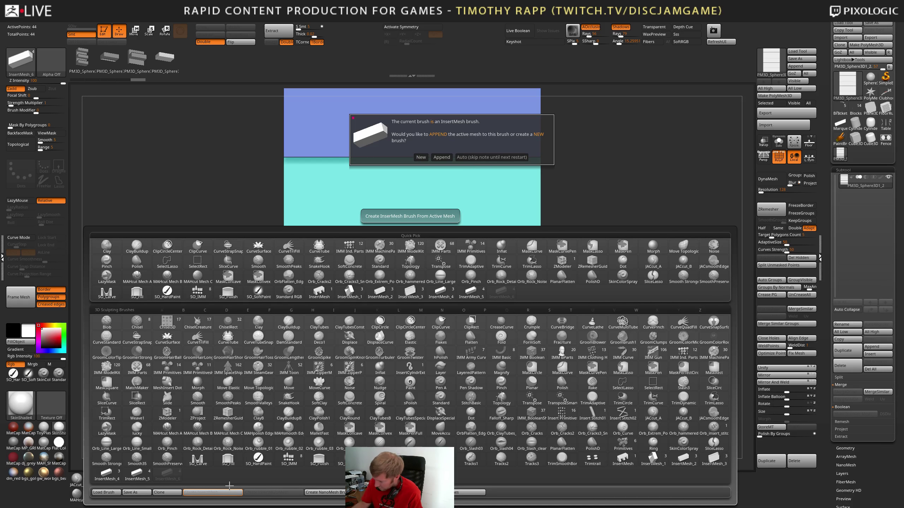
{"action": "left_click", "coordinate": [436, 158]}
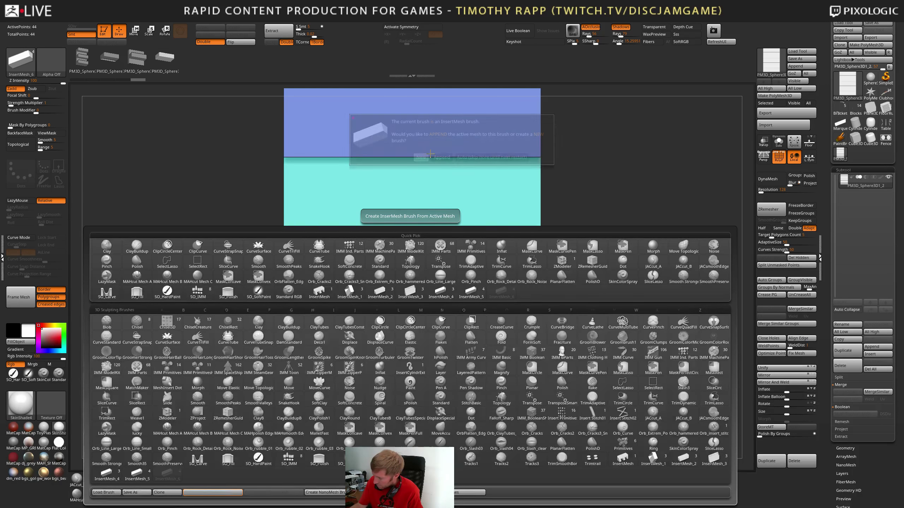
{"action": "key", "text": "b"}
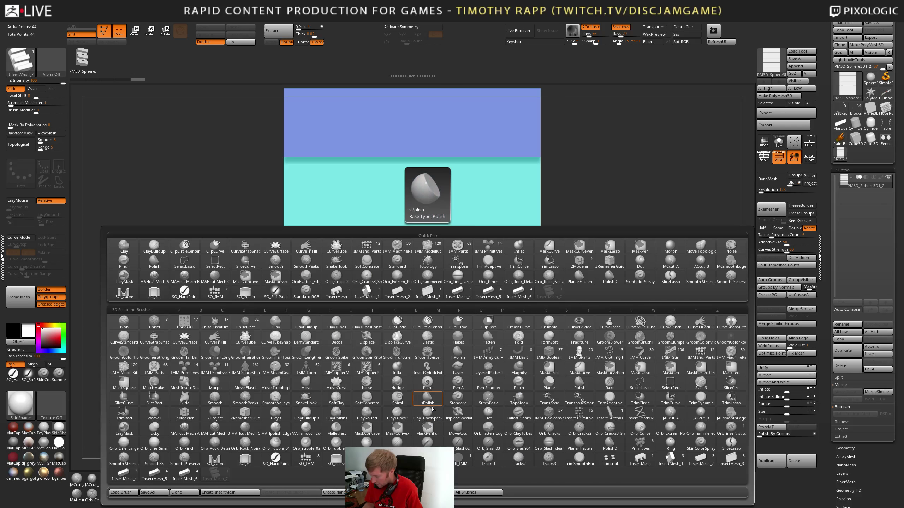
{"action": "key", "text": "space"}
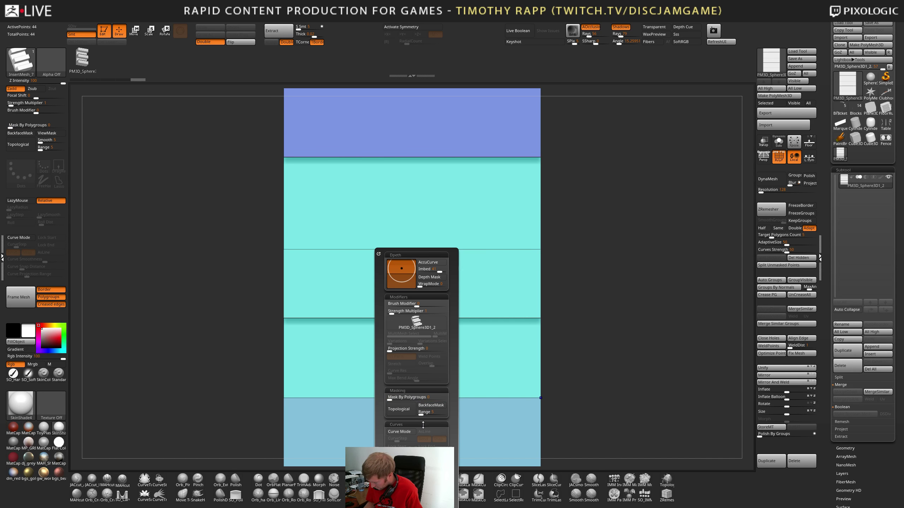
{"action": "left_click", "coordinate": [412, 430]}
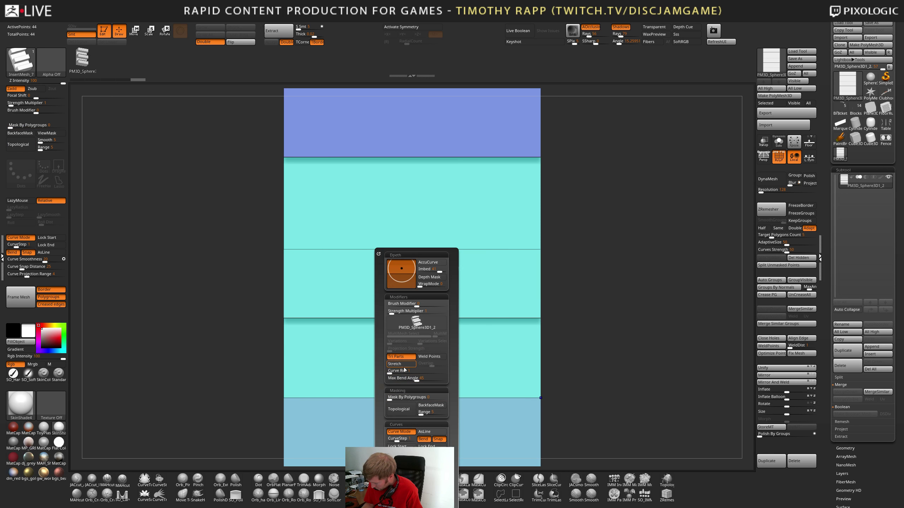
Try drawing a diagonal curve on the block with the new brush, inspect it and undo the test
{"action": "left_click_drag", "start_coordinate": [497, 298], "coordinate": [590, 390]}
{"action": "right_click_drag", "start_coordinate": [548, 415], "coordinate": [737, 444]}
{"action": "key", "text": "ctrl+z"}
{"action": "right_click_drag", "start_coordinate": [608, 360], "coordinate": [562, 385], "text": "alt"}
{"action": "mouse_move", "coordinate": [442, 331]}
{"action": "right_mouse_down"}
{"action": "mouse_move", "coordinate": [480, 333]}
{"action": "mouse_move", "coordinate": [430, 334]}
{"action": "right_mouse_up"}
{"action": "right_click_drag", "start_coordinate": [430, 335], "coordinate": [473, 356], "text": "alt"}
{"action": "left_click_drag", "start_coordinate": [472, 356], "coordinate": [509, 369]}
{"action": "right_click_drag", "start_coordinate": [508, 369], "coordinate": [515, 354], "text": "ctrl"}
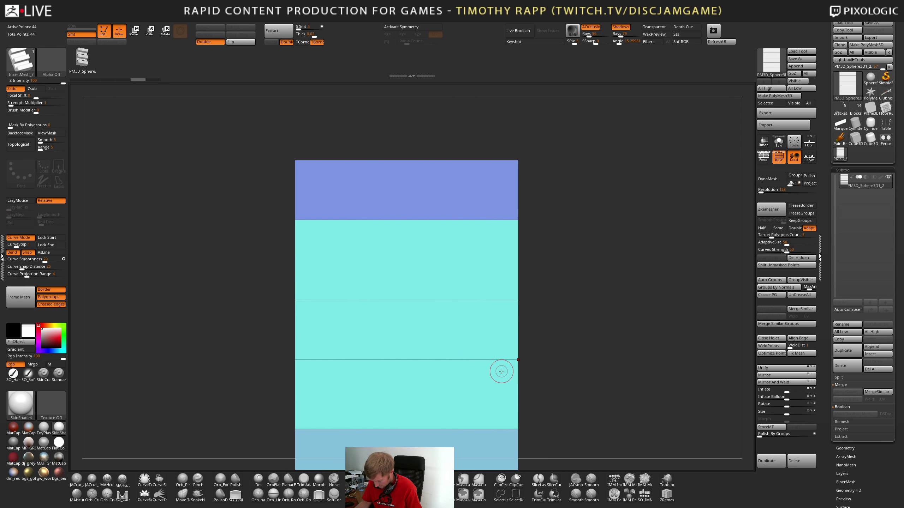
Draw an S-shaped insert curve across the block's flat face and pull its lower end outward
{"action": "key", "text": "shift+space"}
{"action": "key", "text": "shift+space"}
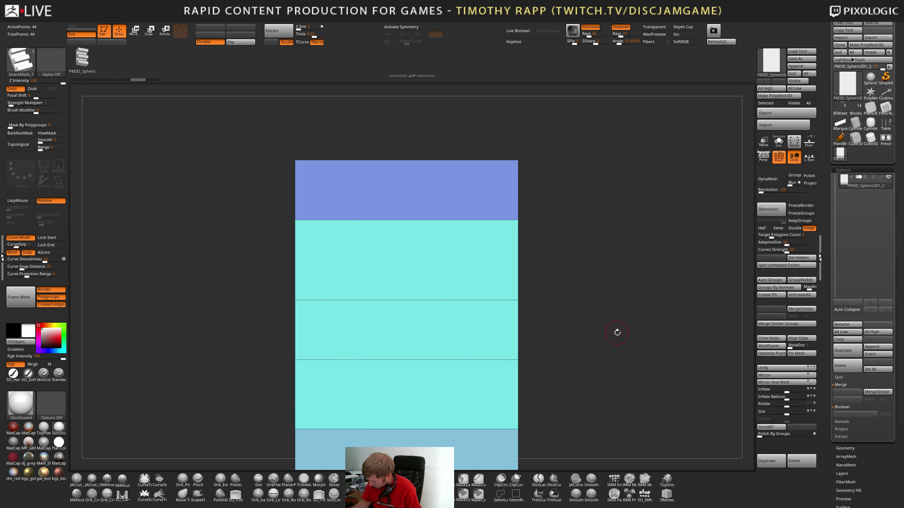
{"action": "left_click_drag", "start_coordinate": [412, 332], "coordinate": [452, 378]}
{"action": "mouse_move", "coordinate": [451, 379]}
{"action": "right_mouse_down"}
{"action": "mouse_move", "coordinate": [555, 389]}
{"action": "mouse_move", "coordinate": [534, 385]}
{"action": "right_mouse_up"}
{"action": "mouse_move", "coordinate": [597, 355]}
{"action": "right_mouse_down"}
{"action": "mouse_move", "coordinate": [641, 353]}
{"action": "mouse_move", "coordinate": [367, 380]}
{"action": "mouse_move", "coordinate": [475, 371]}
{"action": "mouse_move", "coordinate": [468, 432]}
{"action": "right_mouse_up"}
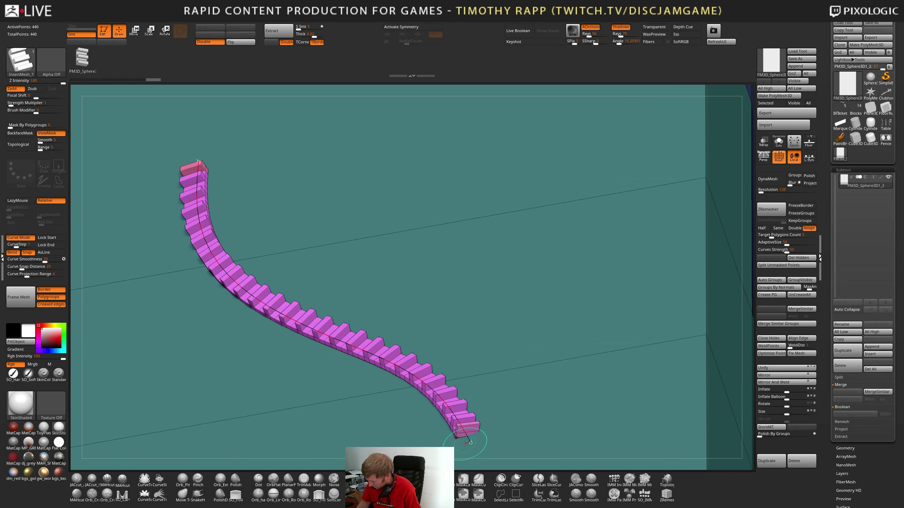
{"action": "mouse_move", "coordinate": [470, 442]}
{"action": "left_mouse_down"}
{"action": "mouse_move", "coordinate": [537, 441]}
{"action": "mouse_move", "coordinate": [516, 446]}
{"action": "left_mouse_up"}
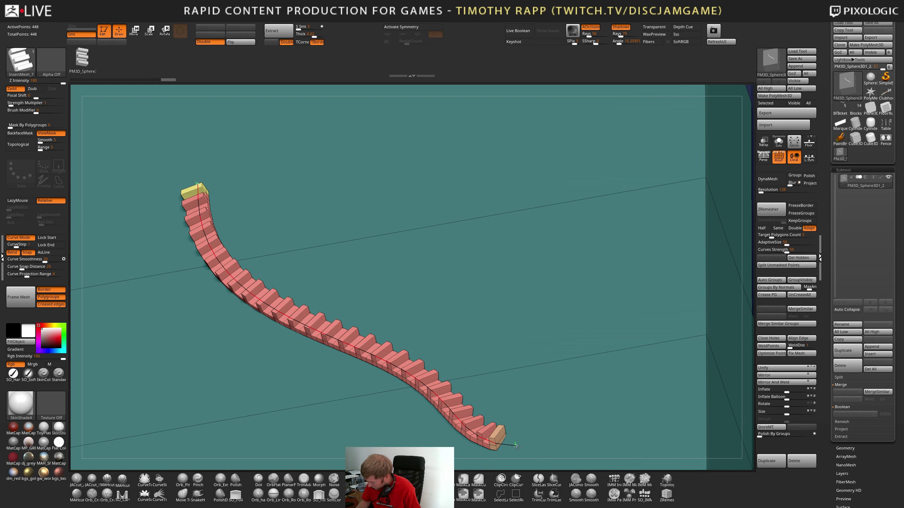
Enlarge the brush, update the curve with bigger inserted steps and orbit to inspect the strip from the side
{"action": "key", "text": "s"}
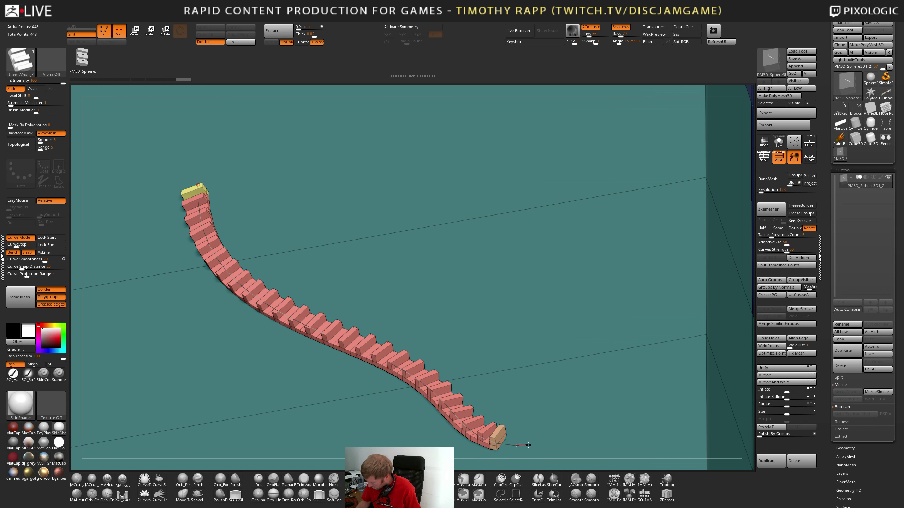
{"action": "left_click_drag", "start_coordinate": [515, 445], "coordinate": [541, 440]}
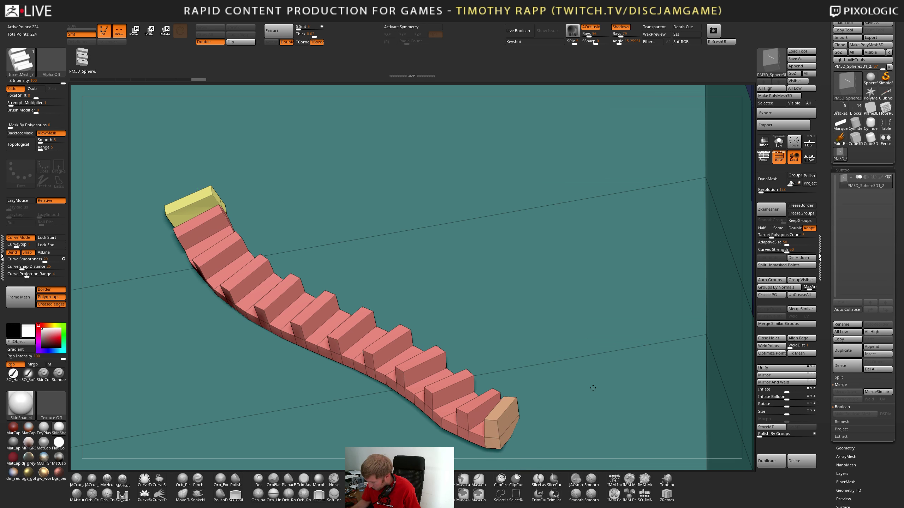
{"action": "right_click_drag", "start_coordinate": [541, 440], "coordinate": [532, 411], "text": "shift"}
{"action": "left_click_drag", "start_coordinate": [508, 413], "coordinate": [529, 415]}
{"action": "key", "text": "ctrl+z"}
{"action": "right_click_drag", "start_coordinate": [505, 414], "coordinate": [621, 391]}
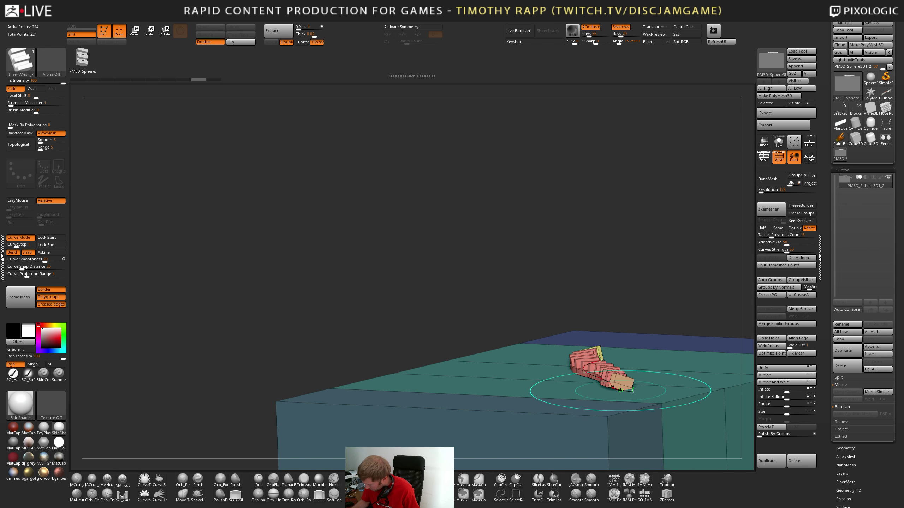
Try pulling the curve's end off the block, undo it, and keep undoing until the S-shaped insert strip is removed
{"action": "left_click_drag", "start_coordinate": [620, 392], "coordinate": [620, 432]}
{"action": "mouse_move", "coordinate": [633, 391]}
{"action": "left_mouse_down"}
{"action": "mouse_move", "coordinate": [475, 386]}
{"action": "mouse_move", "coordinate": [426, 446]}
{"action": "left_mouse_up"}
{"action": "left_click_drag", "start_coordinate": [580, 379], "coordinate": [464, 379]}
{"action": "key", "text": "ctrl+z"}
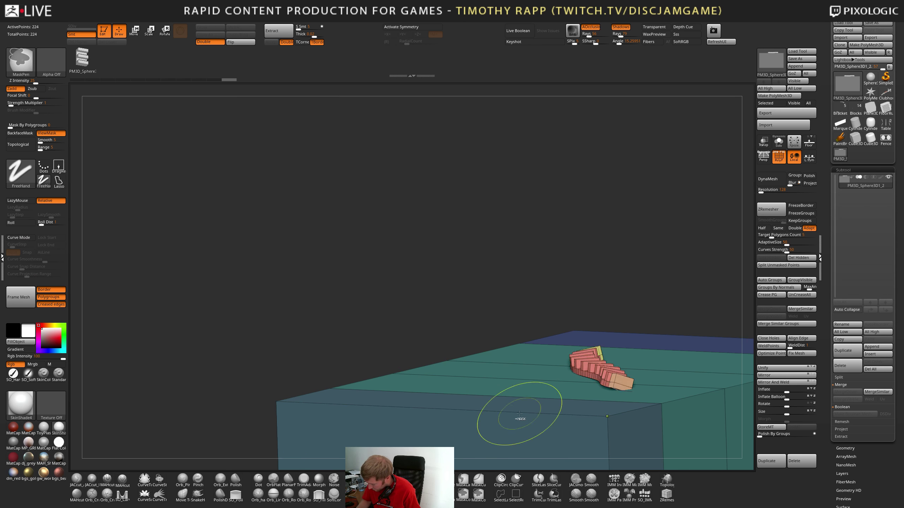
{"action": "right_click_drag", "start_coordinate": [518, 418], "coordinate": [505, 459]}
{"action": "right_click_drag", "start_coordinate": [505, 459], "coordinate": [479, 427], "text": "ctrl"}
{"action": "key", "text": "ctrl+z"}
{"action": "key", "text": "ctrl+z"}
{"action": "key", "text": "ctrl+z"}
{"action": "key", "text": "ctrl+z"}
{"action": "key", "text": "ctrl+z"}
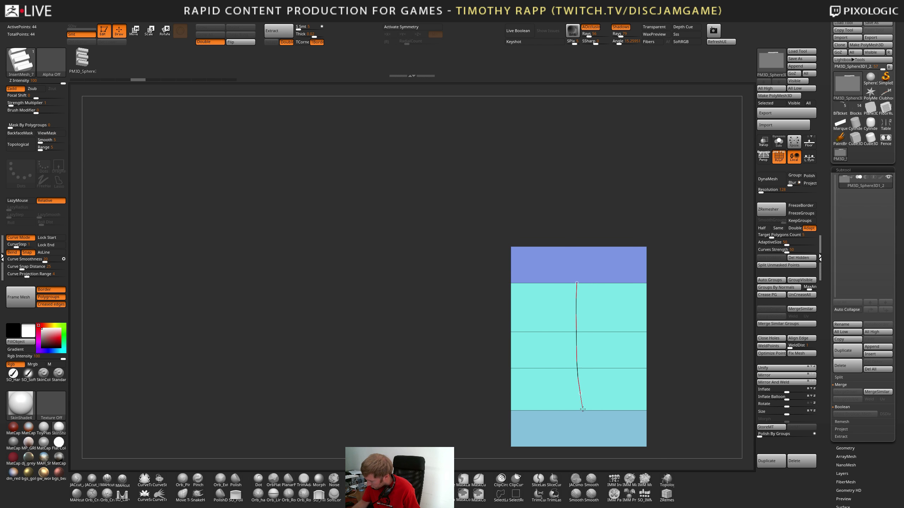
Draw a near-straight insert curve down the middle of the block's flat face and update it after adjusting the brush size
{"action": "mouse_move", "coordinate": [583, 409]}
{"action": "left_mouse_down"}
{"action": "mouse_move", "coordinate": [579, 438]}
{"action": "mouse_move", "coordinate": [574, 413]}
{"action": "mouse_move", "coordinate": [578, 423]}
{"action": "left_mouse_up"}
{"action": "key", "text": "ctrl+z"}
{"action": "key", "text": "s"}
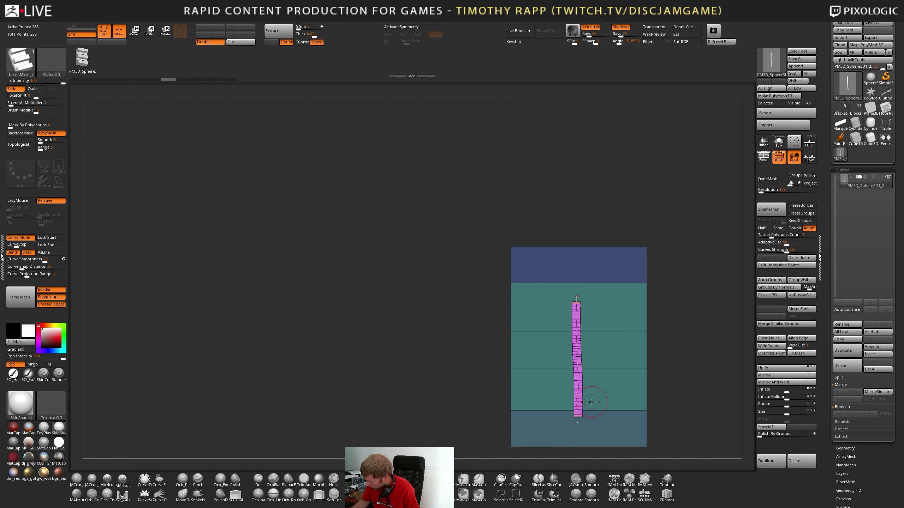
{"action": "mouse_move", "coordinate": [582, 416]}
{"action": "right_mouse_down"}
{"action": "mouse_move", "coordinate": [548, 417]}
{"action": "mouse_move", "coordinate": [583, 418]}
{"action": "right_mouse_up"}
{"action": "mouse_move", "coordinate": [583, 419]}
{"action": "right_mouse_down"}
{"action": "mouse_move", "coordinate": [603, 418]}
{"action": "mouse_move", "coordinate": [505, 419]}
{"action": "mouse_move", "coordinate": [540, 420]}
{"action": "right_mouse_up"}
{"action": "left_click", "coordinate": [485, 440]}
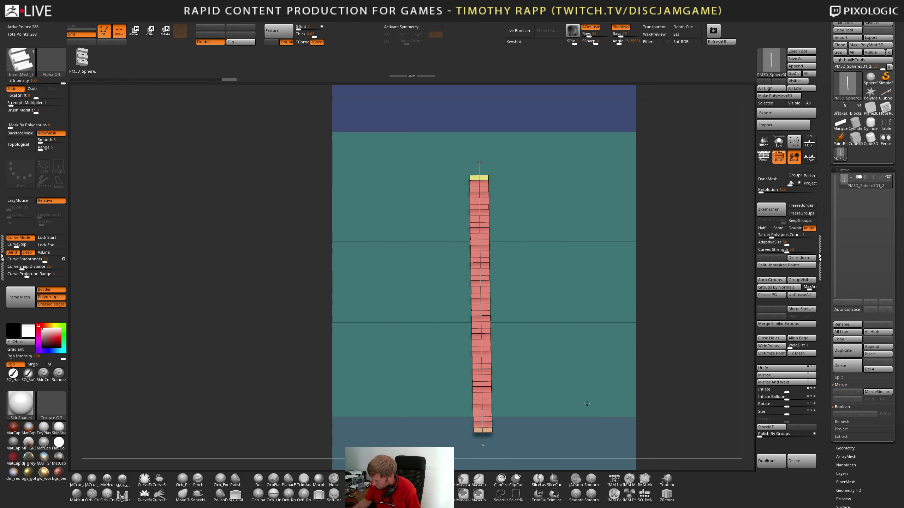
Inspect the near-straight strip from an angle and undo it back to the plain block
{"action": "mouse_move", "coordinate": [587, 404]}
{"action": "right_mouse_down"}
{"action": "mouse_move", "coordinate": [607, 431]}
{"action": "mouse_move", "coordinate": [580, 428]}
{"action": "mouse_move", "coordinate": [585, 416]}
{"action": "right_mouse_up"}
{"action": "key", "text": "ctrl+z"}
{"action": "key", "text": "ctrl+z"}
{"action": "key", "text": "ctrl+z"}
{"action": "key", "text": "ctrl+z"}
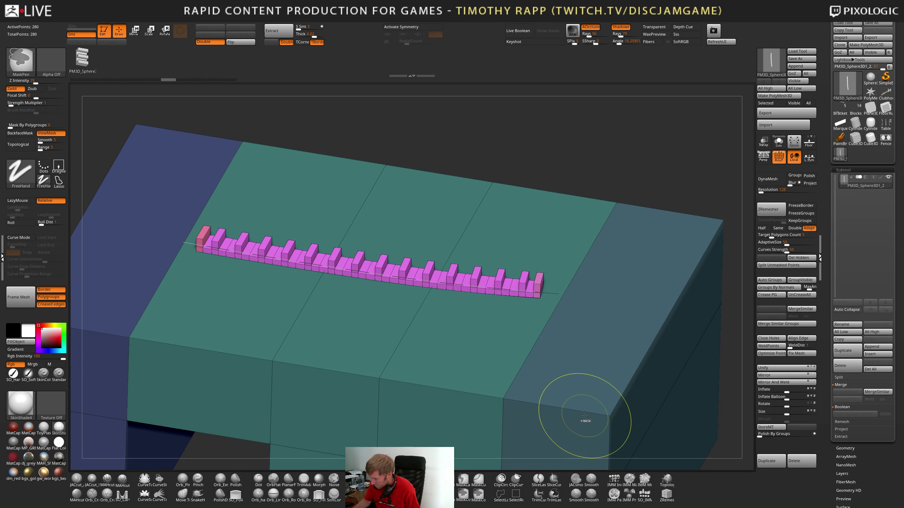
With ZModeler's edge action set to insert multiple edge loops, insert one lengthwise loop across the top of the middle section
{"action": "key", "text": "b"}
{"action": "key", "text": "z"}
{"action": "key", "text": "m"}
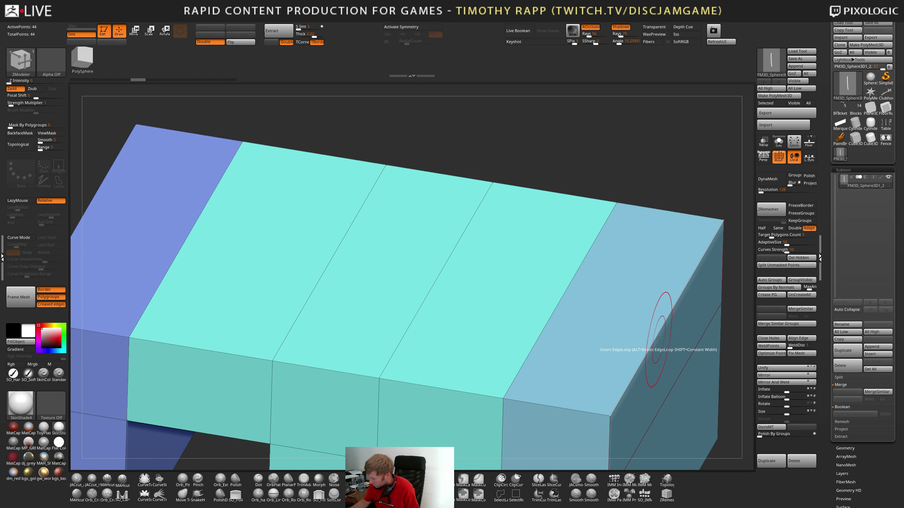
{"action": "key", "text": "space"}
{"action": "left_click", "coordinate": [597, 392]}
{"action": "left_click", "coordinate": [660, 339]}
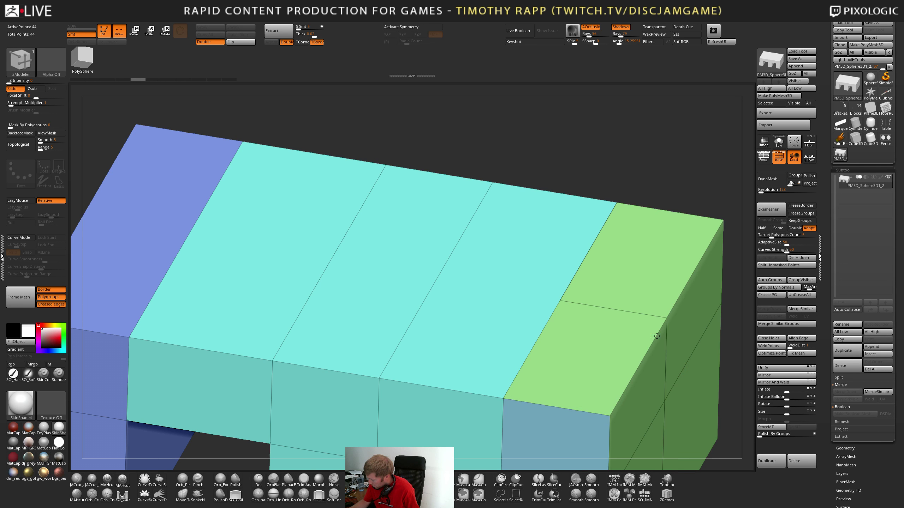
{"action": "key", "text": "ctrl+z"}
{"action": "right_click_drag", "start_coordinate": [550, 383], "coordinate": [543, 359], "text": "ctrl"}
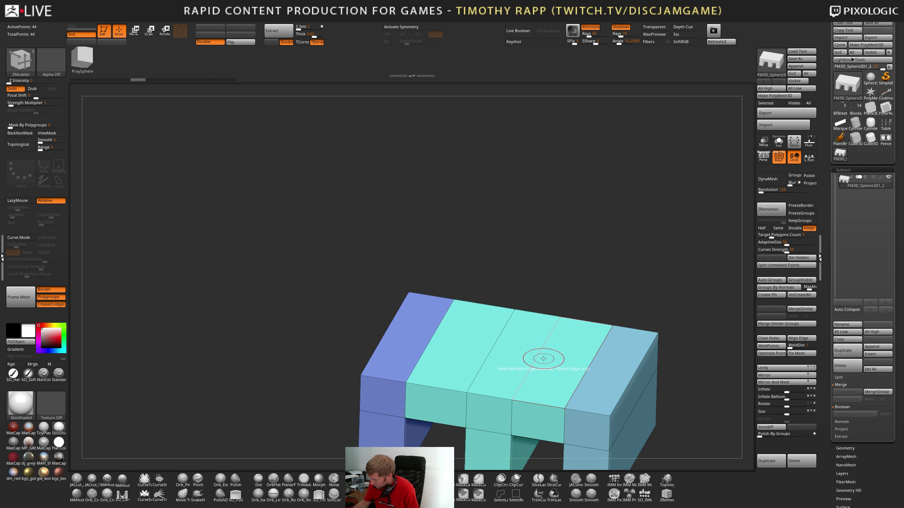
{"action": "left_click", "coordinate": [535, 363]}
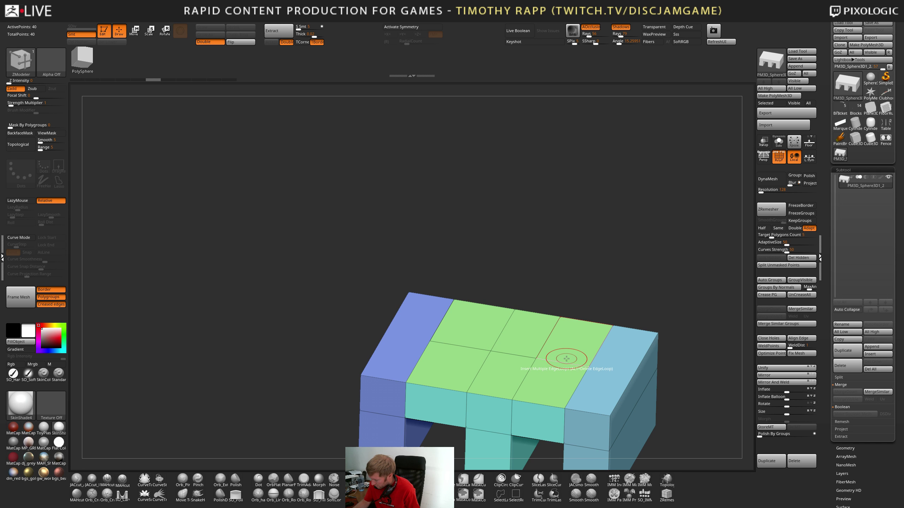
Crease the new lengthwise edge loop using the Crease edge action with the EdgeLoop Partial target
{"action": "right_click_drag", "start_coordinate": [560, 374], "coordinate": [550, 393]}
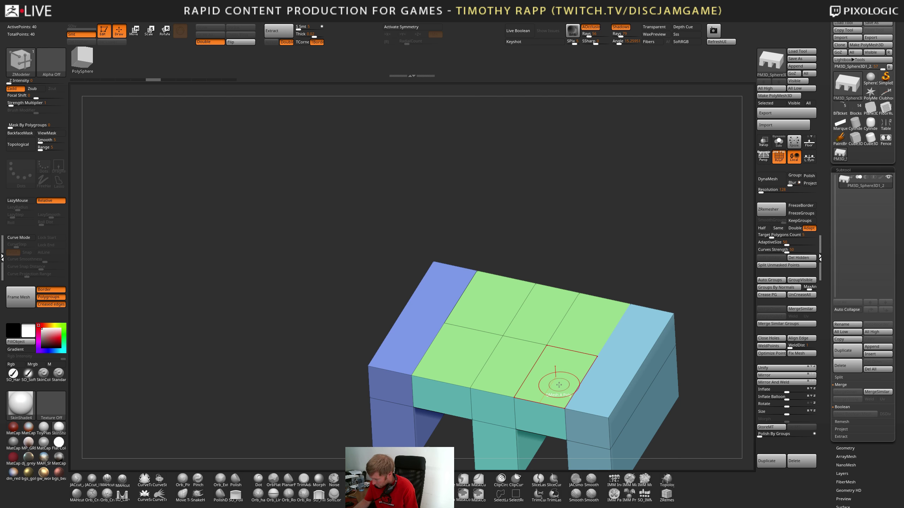
{"action": "key", "text": "space"}
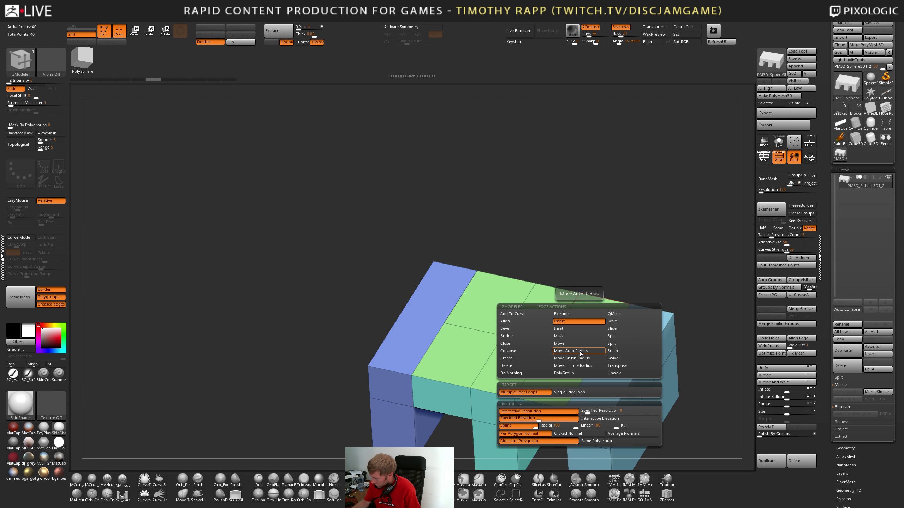
{"action": "left_click", "coordinate": [517, 361]}
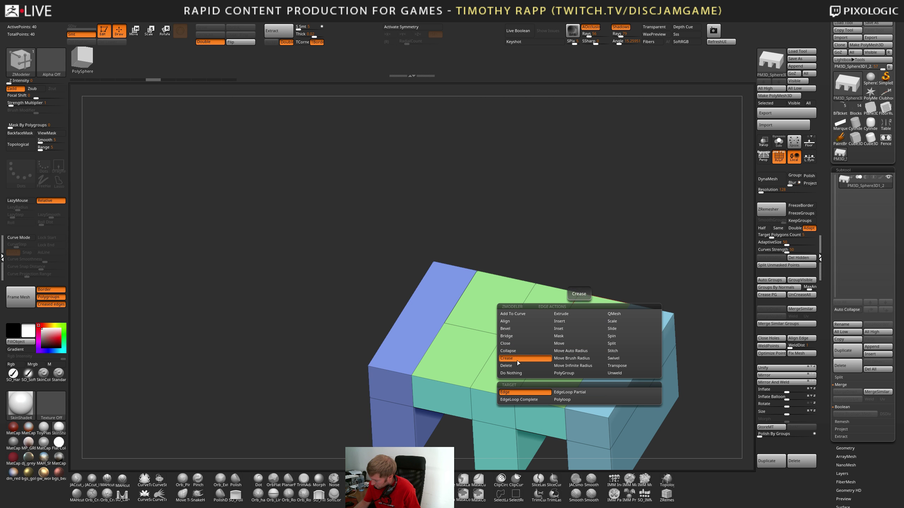
{"action": "left_click", "coordinate": [572, 393]}
{"action": "left_click", "coordinate": [577, 353]}
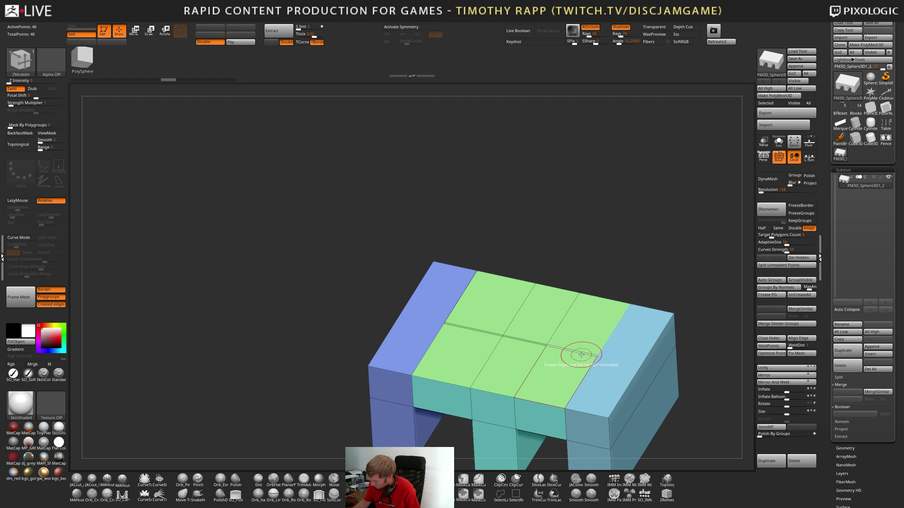
Create a curve along the creased edge with Frame Mesh, using only Creased edges with Border and Polygroups disabled
{"action": "key", "text": "space"}
{"action": "left_click", "coordinate": [563, 358]}
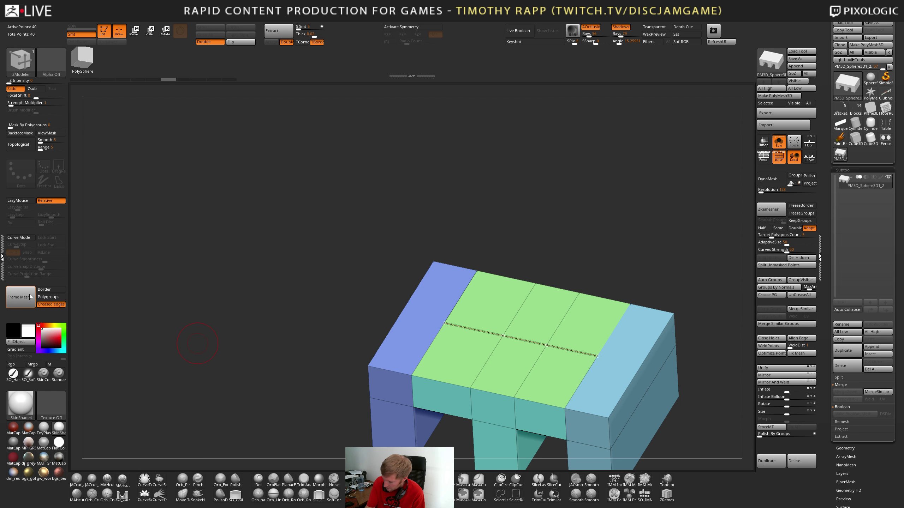
{"action": "right_click_drag", "start_coordinate": [564, 349], "coordinate": [574, 366], "text": "ctrl"}
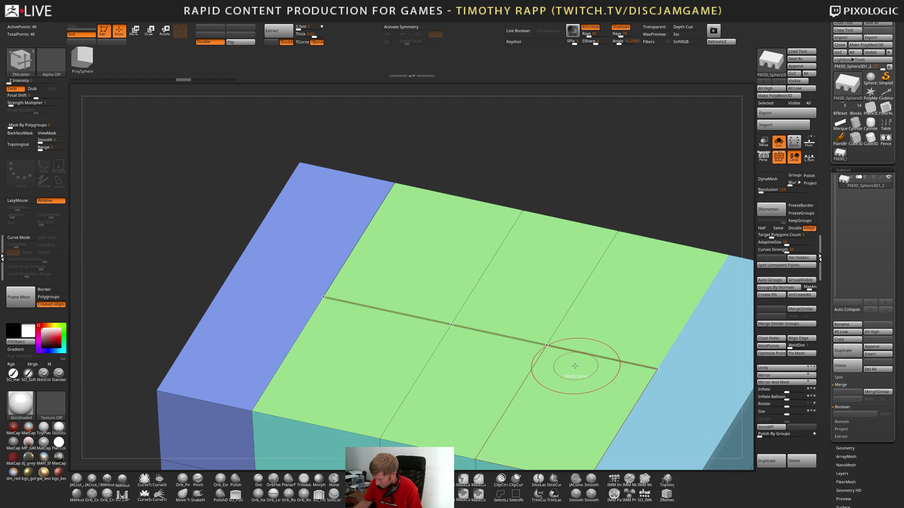
Select the custom InsertMesh brush, apply it along the framed curve, and inspect the tri-part strip from both ends
{"action": "key", "text": "b"}
{"action": "left_click", "coordinate": [294, 472]}
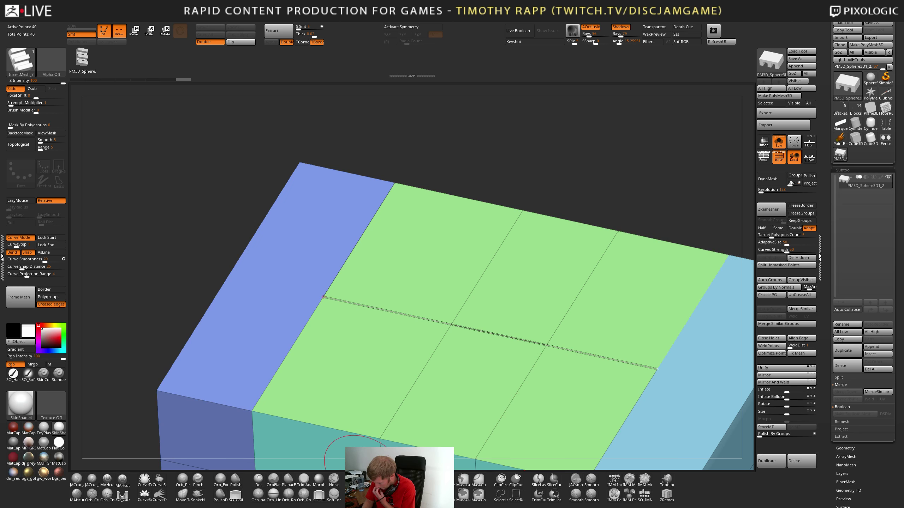
{"action": "left_click", "coordinate": [567, 355]}
{"action": "key", "text": "ctrl+z"}
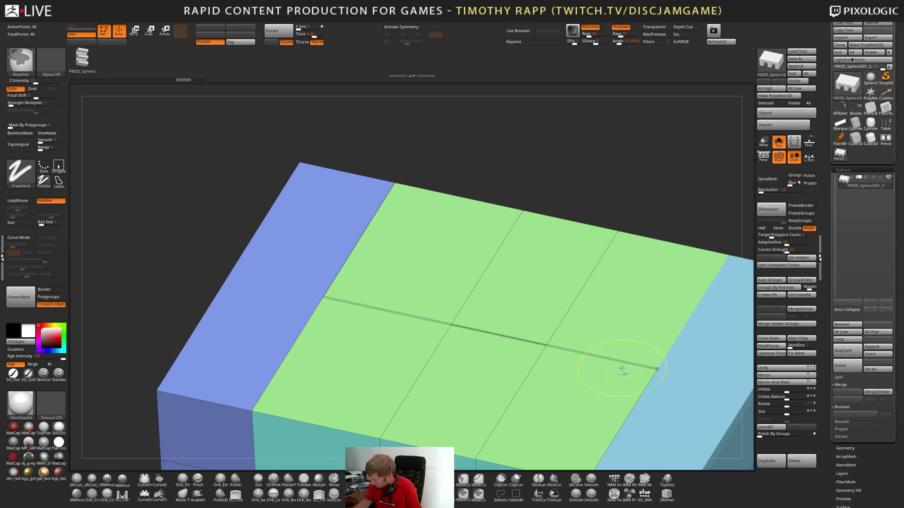
{"action": "left_click", "coordinate": [609, 361]}
{"action": "right_click_drag", "start_coordinate": [678, 378], "coordinate": [599, 333], "text": "ctrl"}
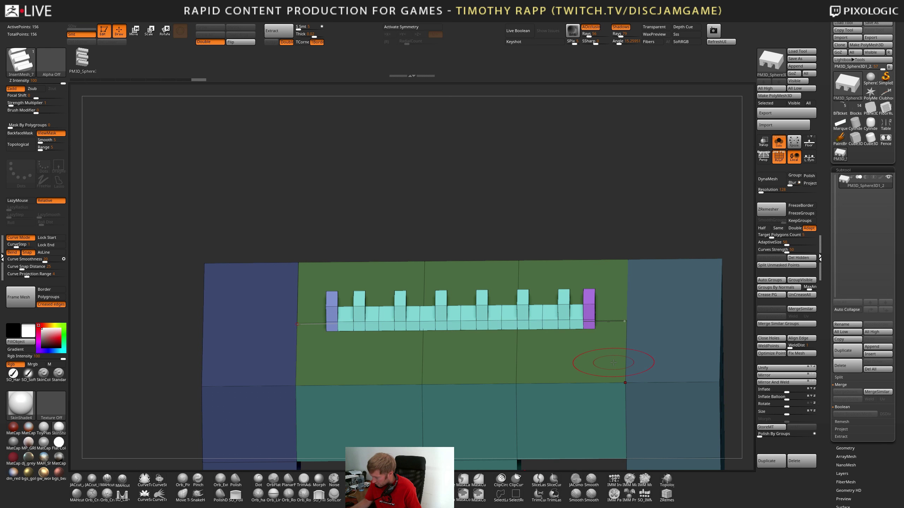
{"action": "right_click_drag", "start_coordinate": [613, 362], "coordinate": [726, 318]}
{"action": "left_click", "coordinate": [730, 317]}
{"action": "key", "text": "ctrl+z"}
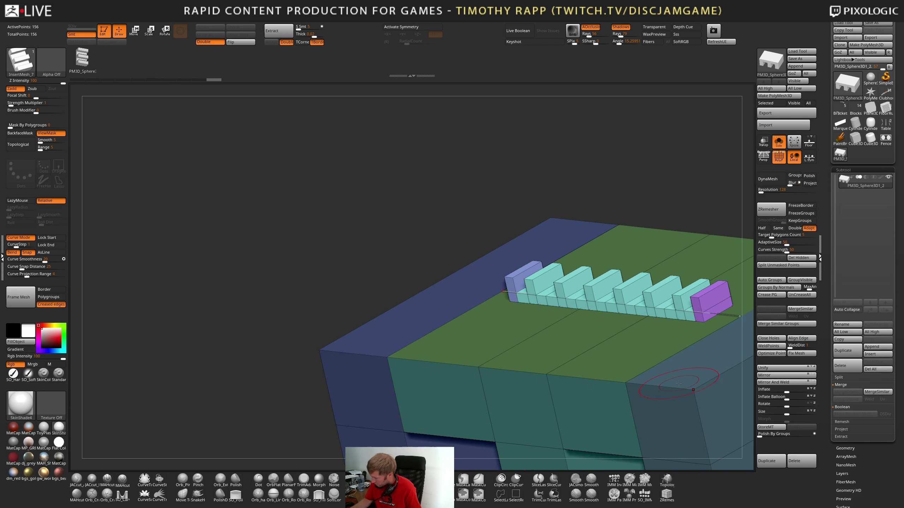
{"action": "right_click_drag", "start_coordinate": [686, 375], "coordinate": [539, 407], "text": "alt"}
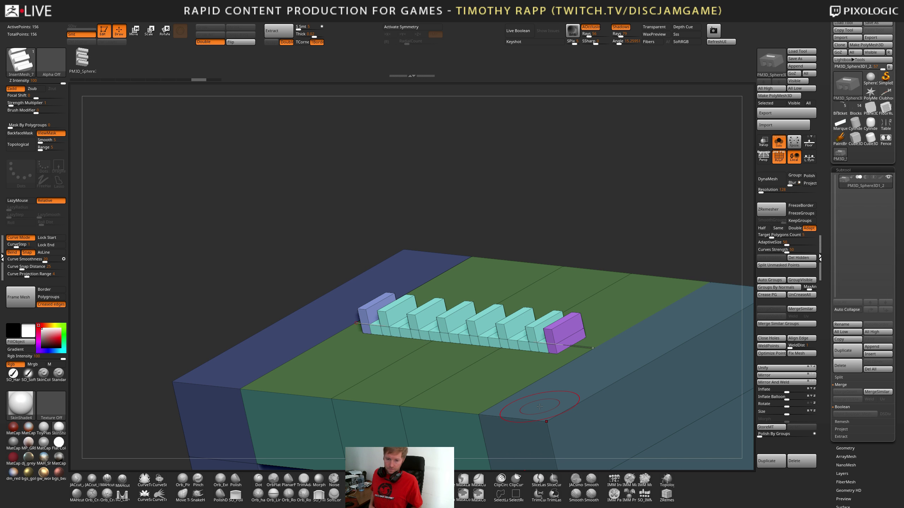
{"action": "right_click_drag", "start_coordinate": [511, 393], "coordinate": [570, 404]}
{"action": "right_click_drag", "start_coordinate": [569, 404], "coordinate": [498, 381], "text": "ctrl"}
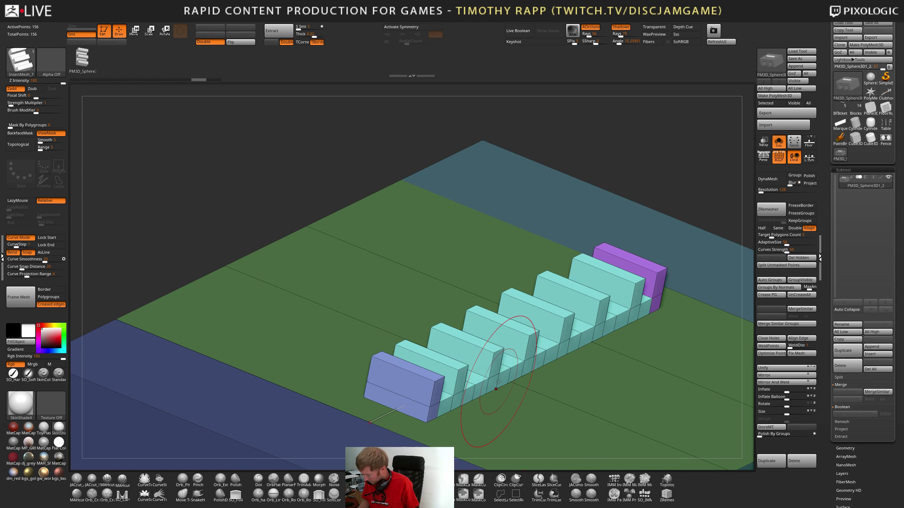
Delete the test block subtool and the leftover cube and cylinder primitive tools
{"action": "left_click", "coordinate": [856, 369]}
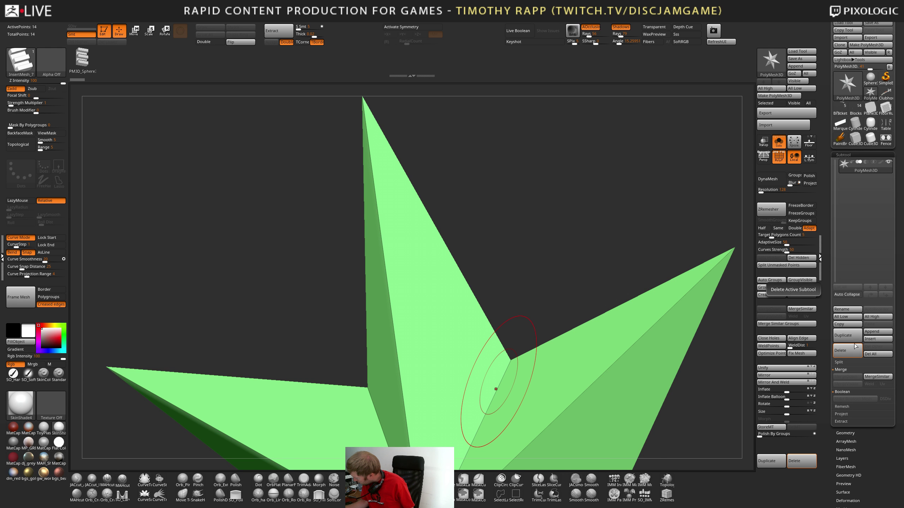
{"action": "left_click", "coordinate": [871, 140]}
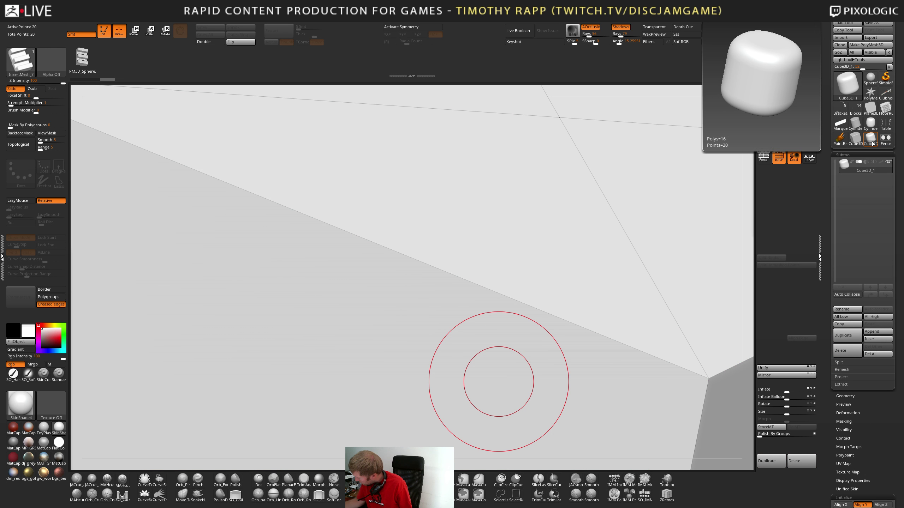
{"action": "left_click", "coordinate": [847, 350]}
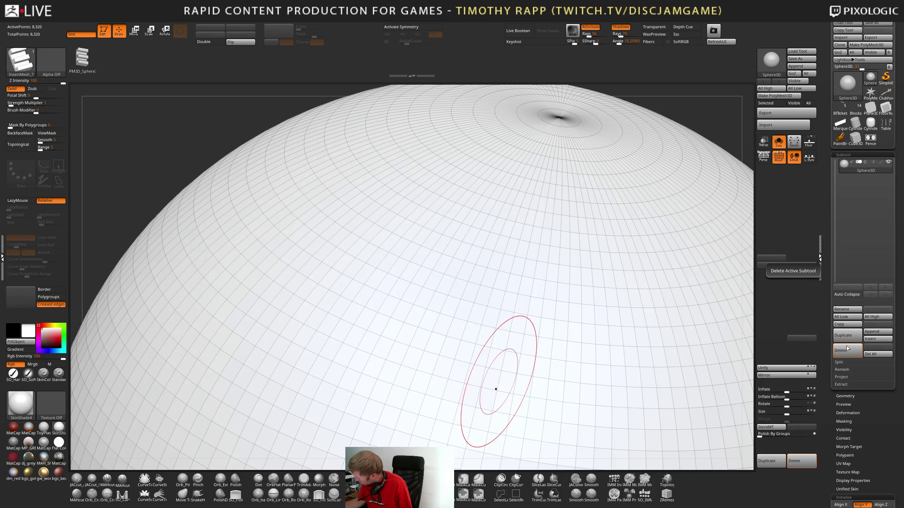
{"action": "left_click", "coordinate": [847, 349]}
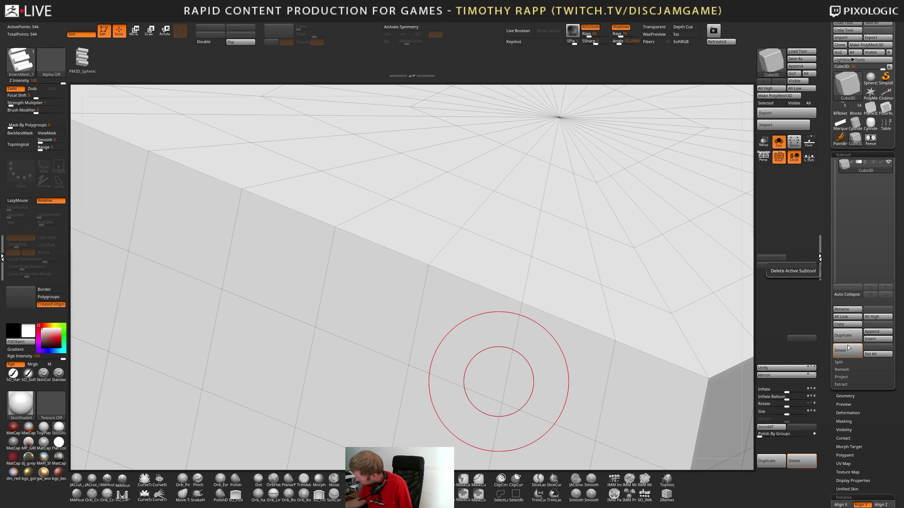
{"action": "left_click", "coordinate": [848, 347]}
{"action": "left_click", "coordinate": [850, 346]}
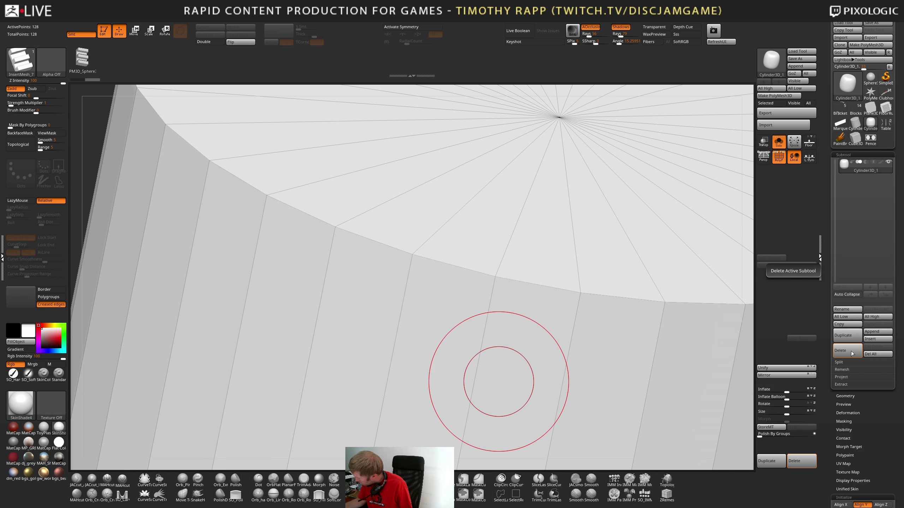
{"action": "left_click", "coordinate": [848, 351]}
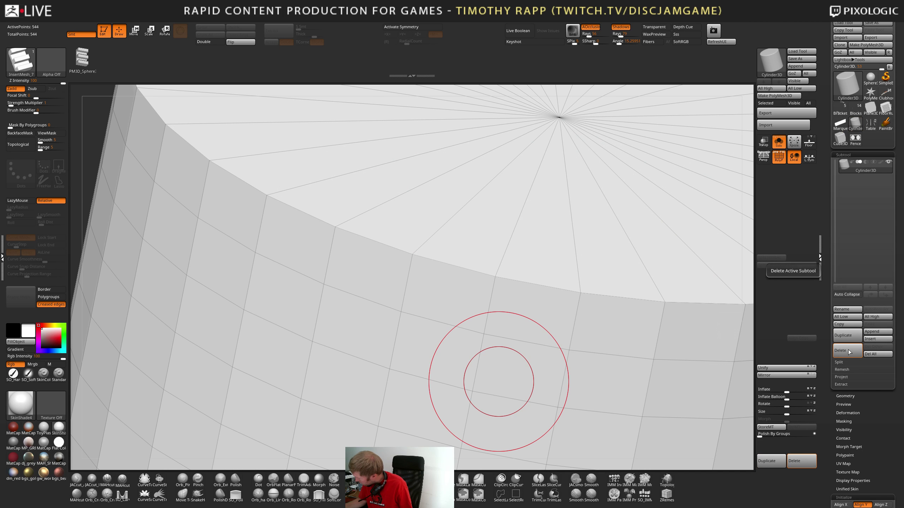
Switch to the Table tool, decline switching to PaintBrush, and restore the tool list's default configuration
{"action": "left_click", "coordinate": [870, 123]}
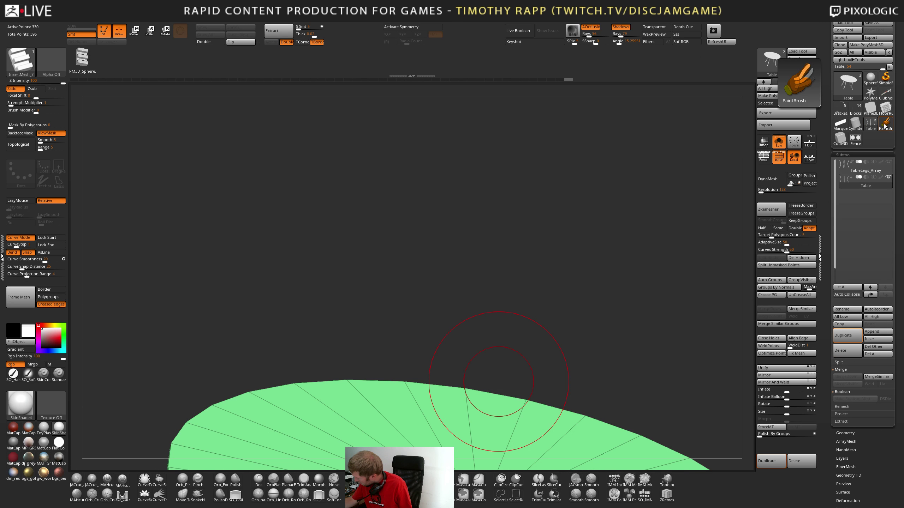
{"action": "left_click", "coordinate": [885, 123]}
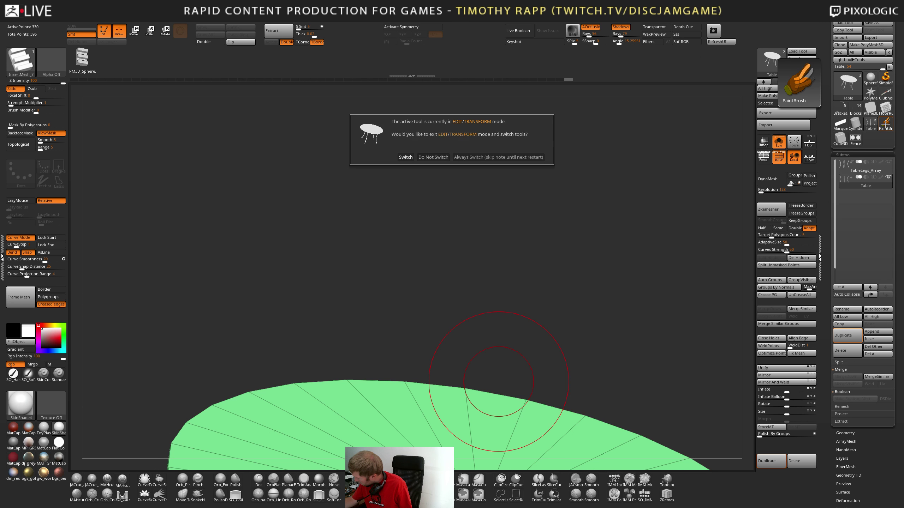
{"action": "left_click", "coordinate": [434, 157]}
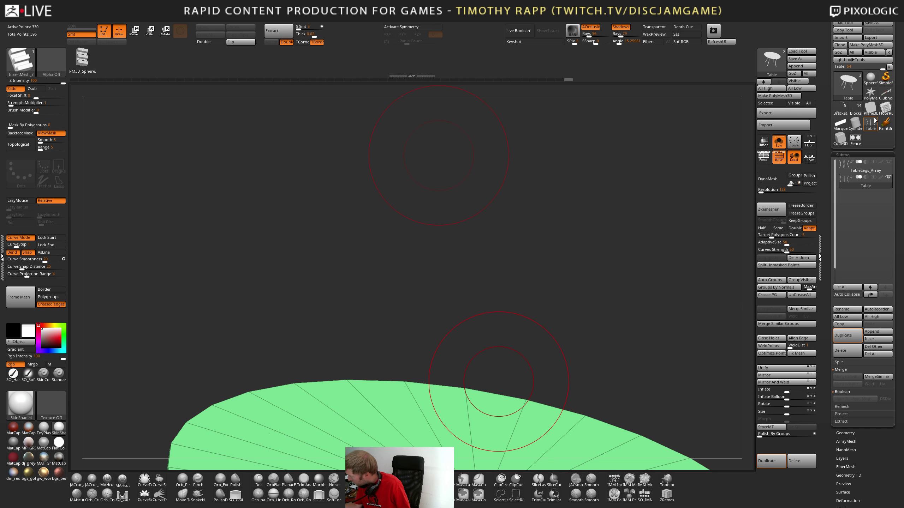
{"action": "mouse_move", "coordinate": [877, 99]}
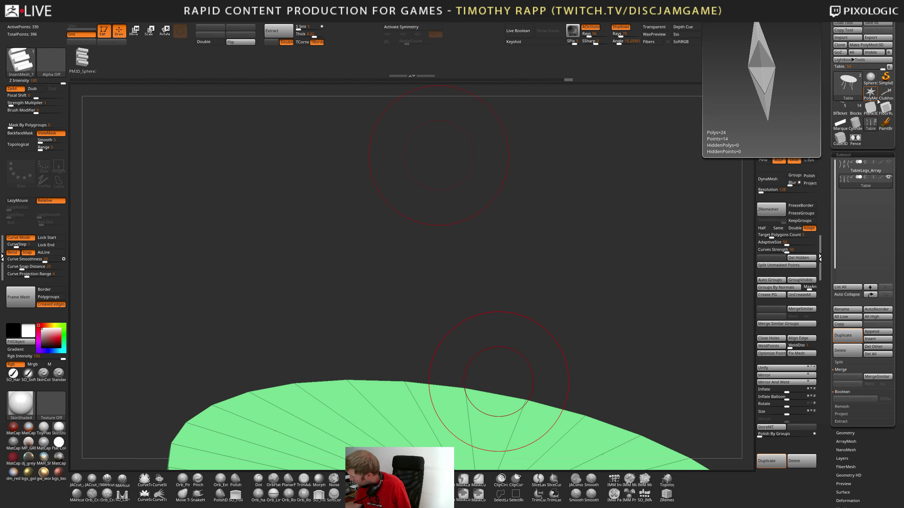
{"action": "left_click", "coordinate": [888, 68]}
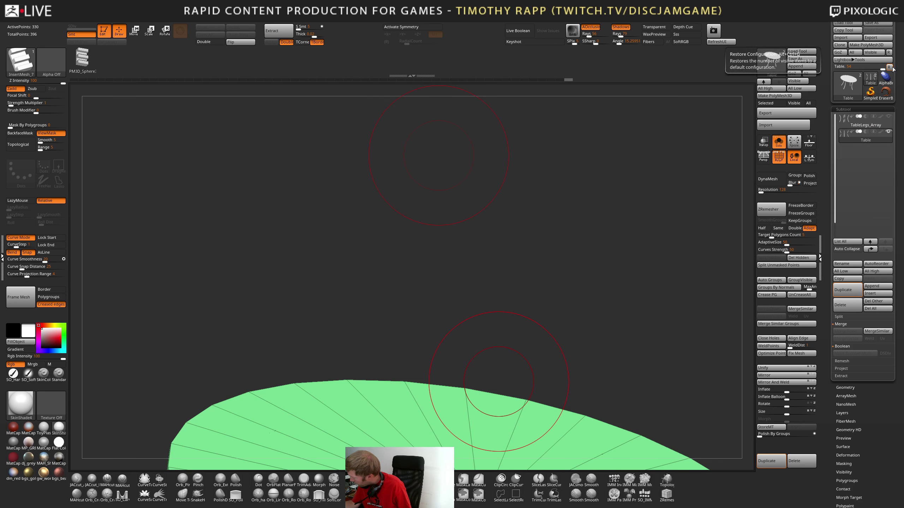
Look through the Clubhouse, Brackets and Blocks tools, ending on the FloorRubberMesh tool
{"action": "left_click", "coordinate": [855, 85]}
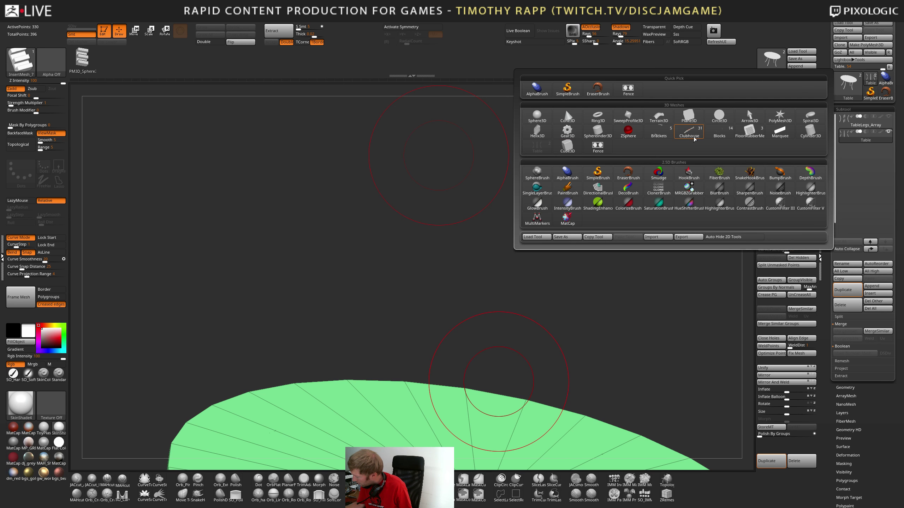
{"action": "left_click", "coordinate": [677, 139]}
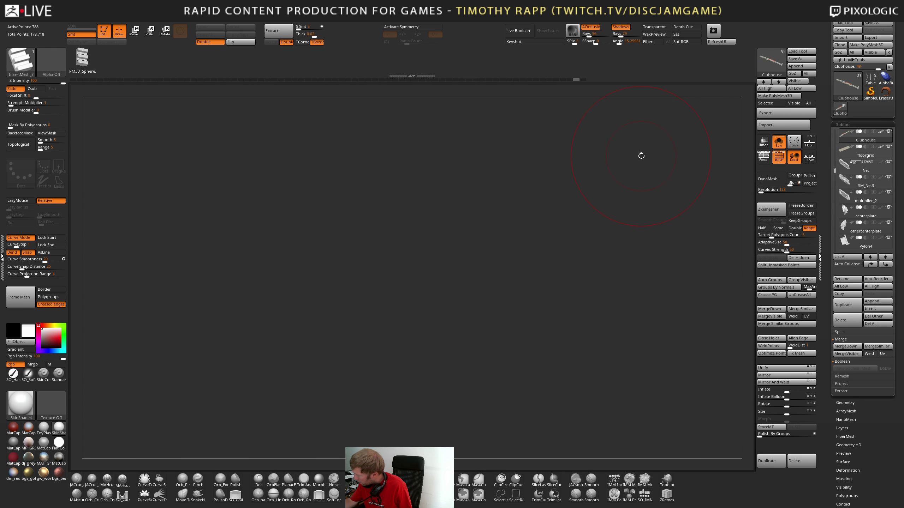
{"action": "left_click", "coordinate": [848, 86]}
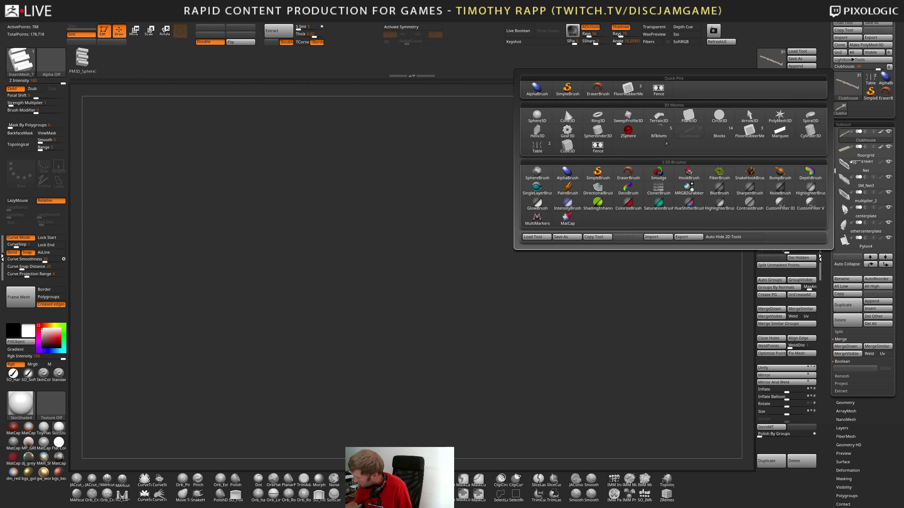
{"action": "mouse_move", "coordinate": [659, 122]}
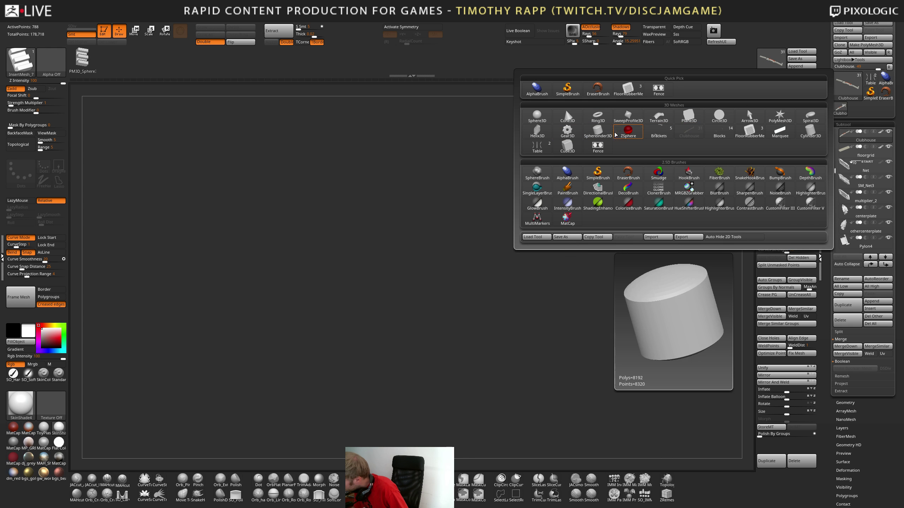
{"action": "left_click", "coordinate": [663, 134]}
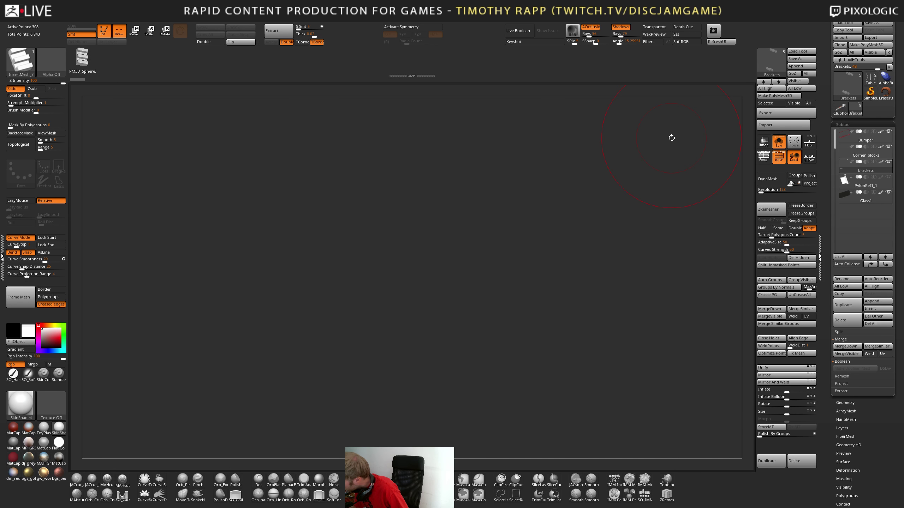
{"action": "left_click", "coordinate": [771, 59]}
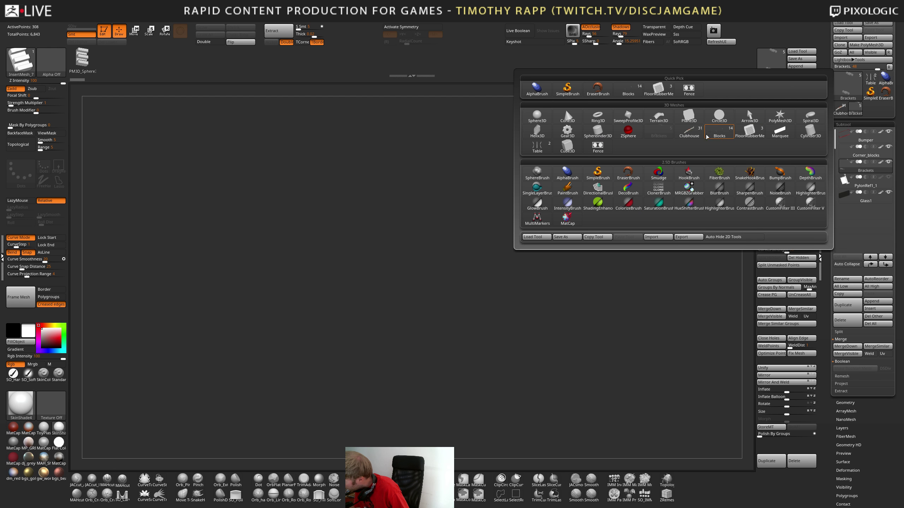
{"action": "left_click", "coordinate": [719, 132]}
{"action": "left_click", "coordinate": [771, 61]}
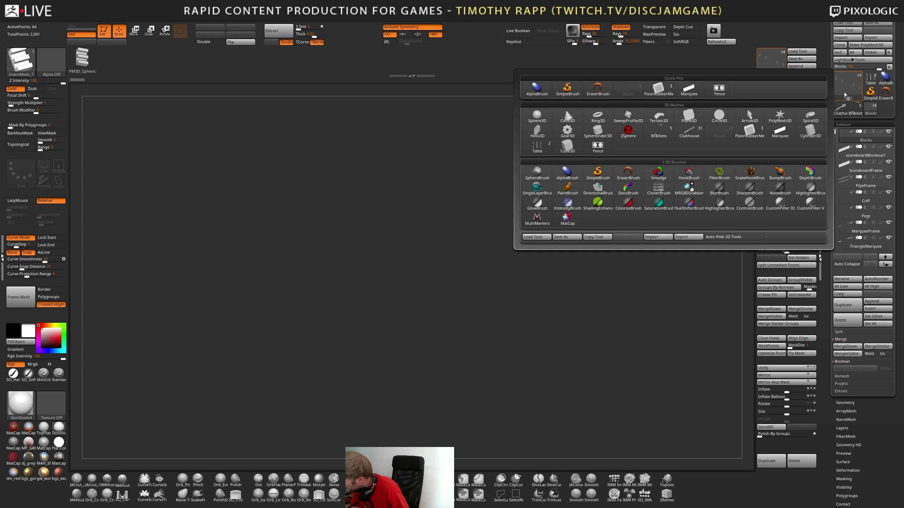
{"action": "left_click", "coordinate": [749, 133]}
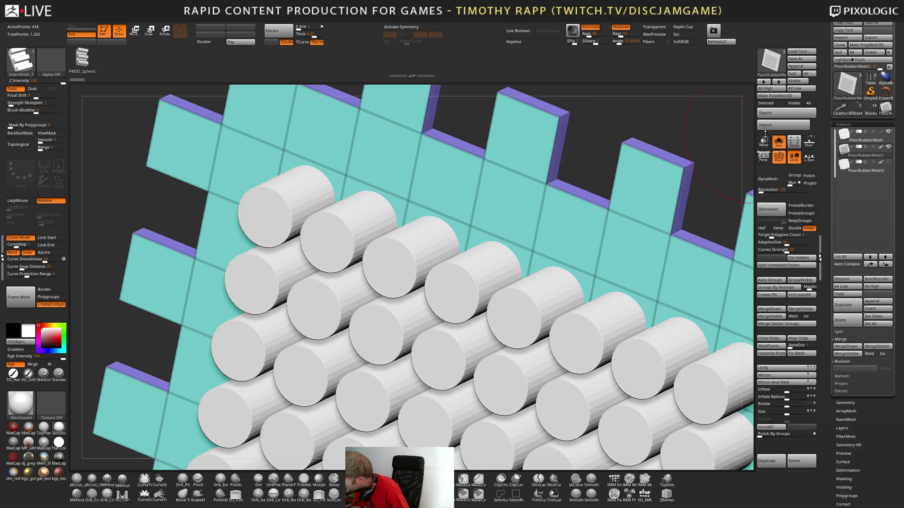
Frame the floor rubber tile face-on without its polyframe and turn on Live Boolean
{"action": "right_click_drag", "start_coordinate": [677, 315], "coordinate": [489, 397], "text": "ctrl"}
{"action": "key", "text": "shift+f"}
{"action": "right_click_drag", "start_coordinate": [489, 396], "coordinate": [601, 407], "text": "ctrl"}
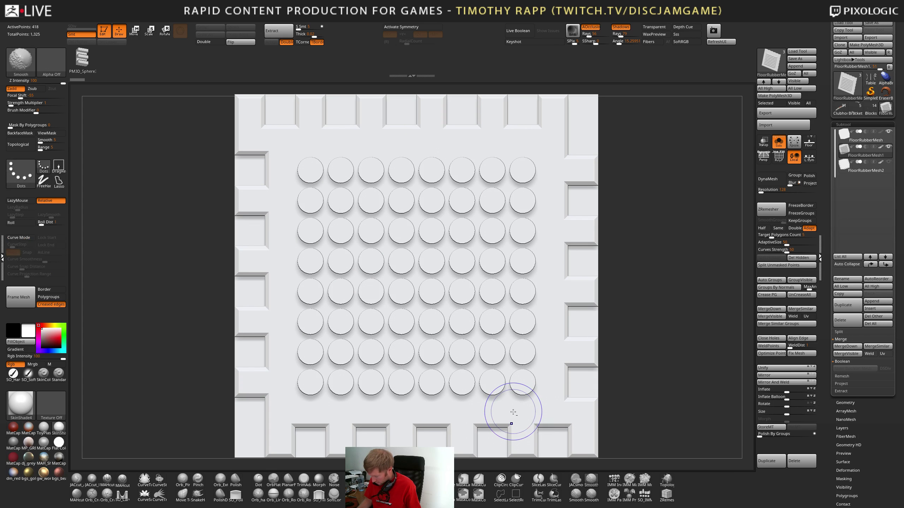
{"action": "key", "text": "shift+b"}
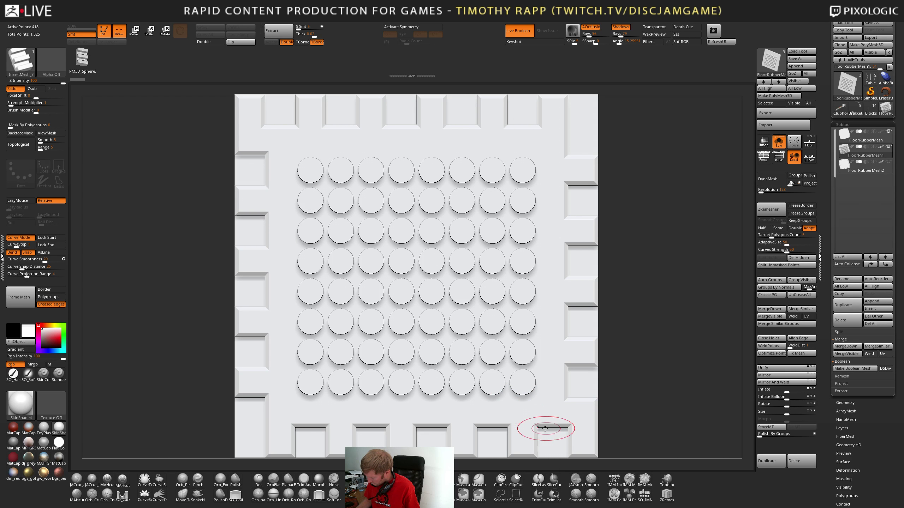
{"action": "key", "text": "space"}
Inspect the tile and its cylinder grid from an angle, with and without the polyframe
{"action": "right_click_drag", "start_coordinate": [589, 425], "coordinate": [647, 368]}
{"action": "left_click_drag", "start_coordinate": [647, 368], "coordinate": [645, 371]}
{"action": "key", "text": "shift+f"}
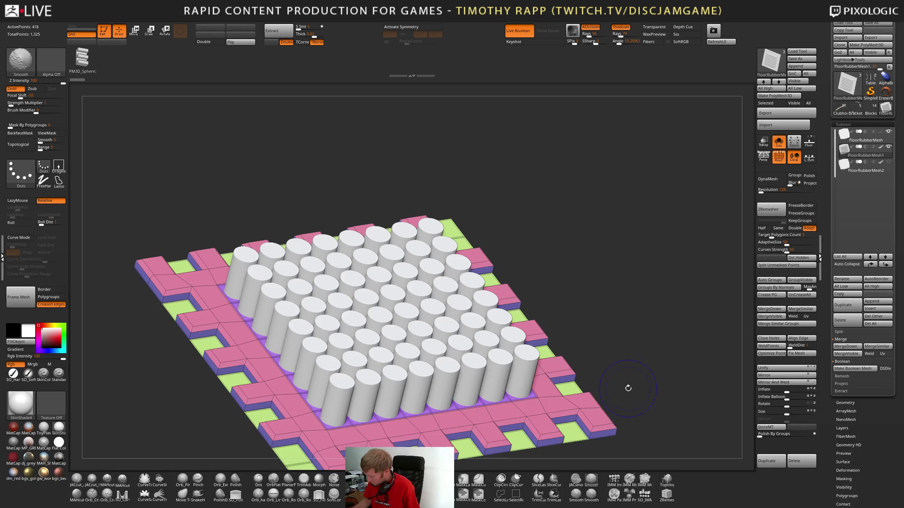
{"action": "key", "text": "shift+f"}
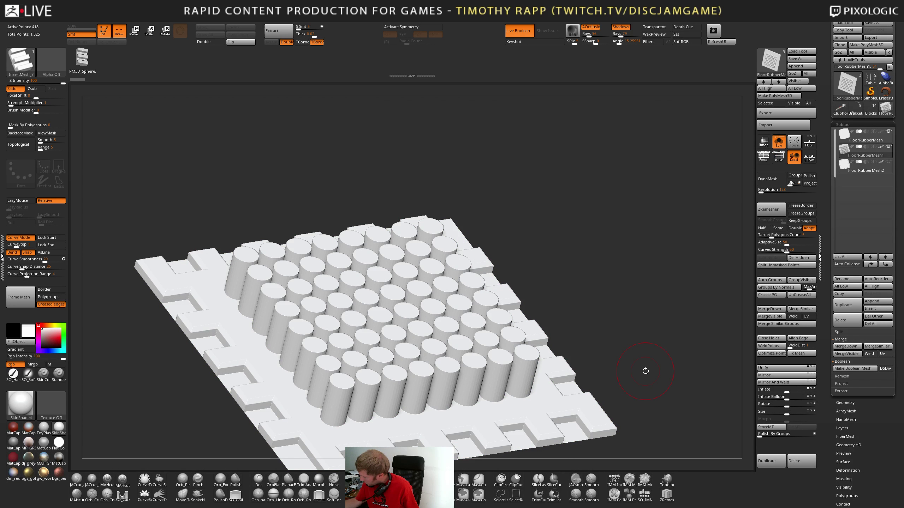
{"action": "left_click_drag", "start_coordinate": [645, 371], "coordinate": [570, 359]}
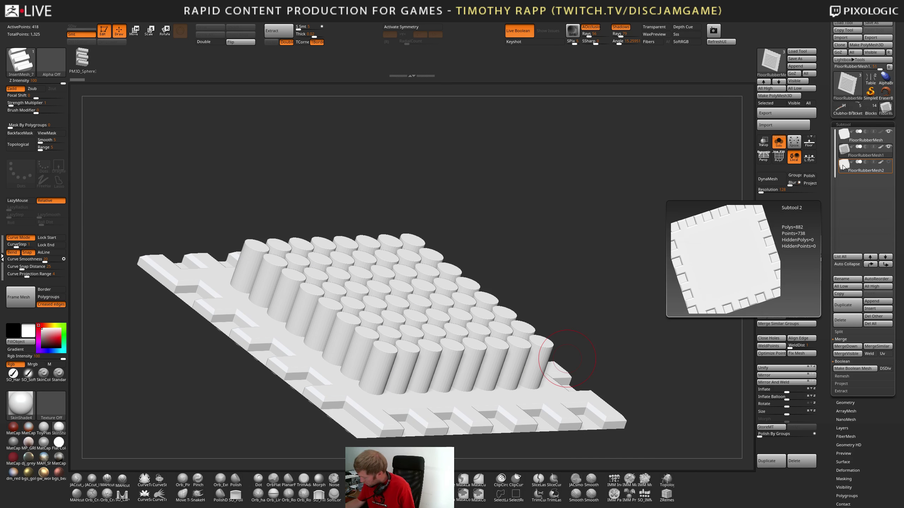
Compare the FloorRubberMesh1 and FloorRubberMesh2 subtools, returning to FloorRubberMesh1
{"action": "key", "text": "Down"}
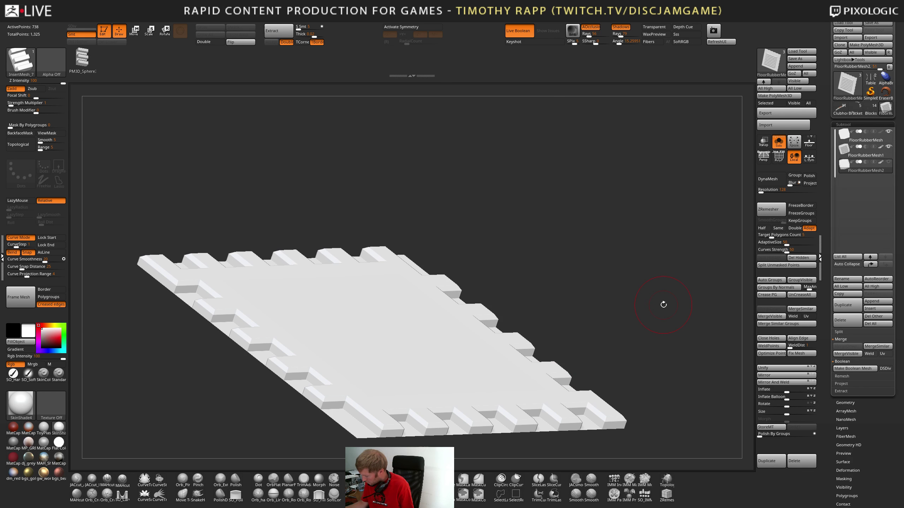
{"action": "key", "text": "Up"}
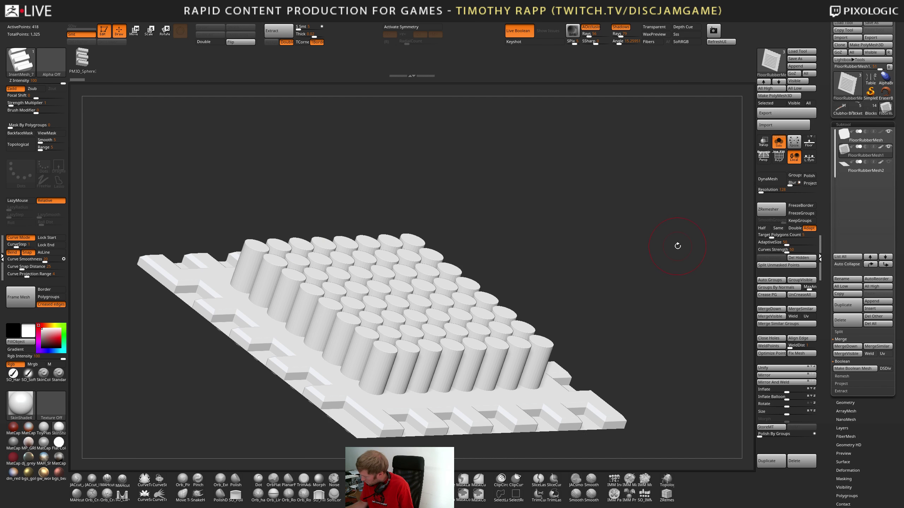
{"action": "left_click", "coordinate": [857, 155]}
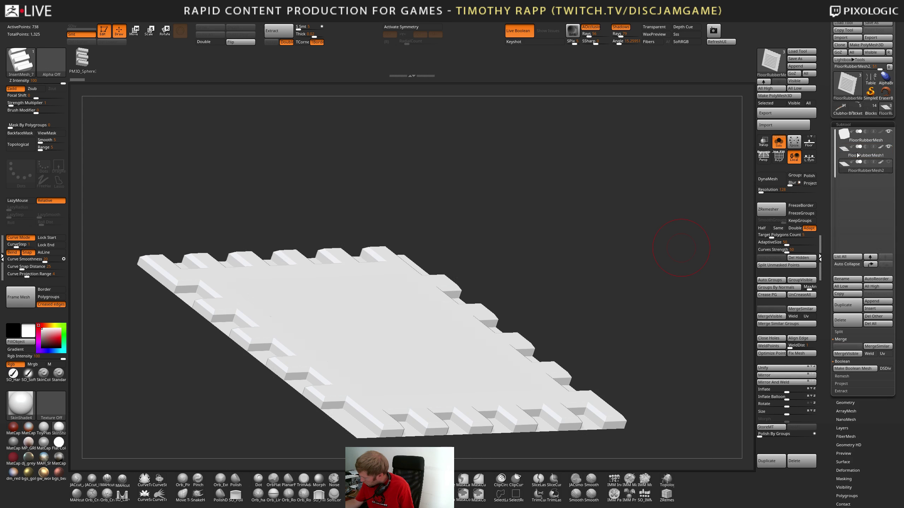
{"action": "key", "text": "Down"}
{"action": "key", "text": "Down"}
{"action": "key", "text": "Up"}
{"action": "left_click_drag", "start_coordinate": [639, 304], "coordinate": [640, 378]}
Examine the polygroups of FloorRubberMesh1 straight on, and inspect the tile at a tilt with the polyframe hidden
{"action": "key", "text": "shift+f"}
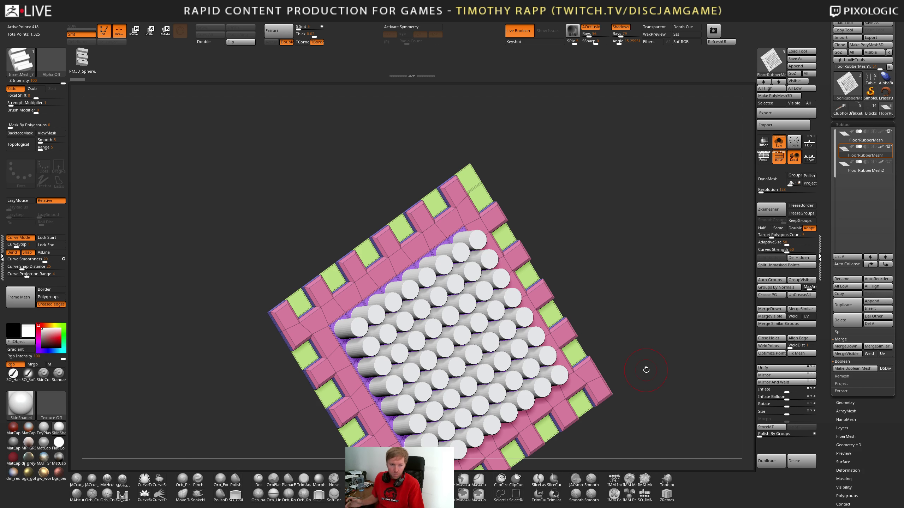
{"action": "key", "text": "shift+f"}
{"action": "key", "text": "shift+f"}
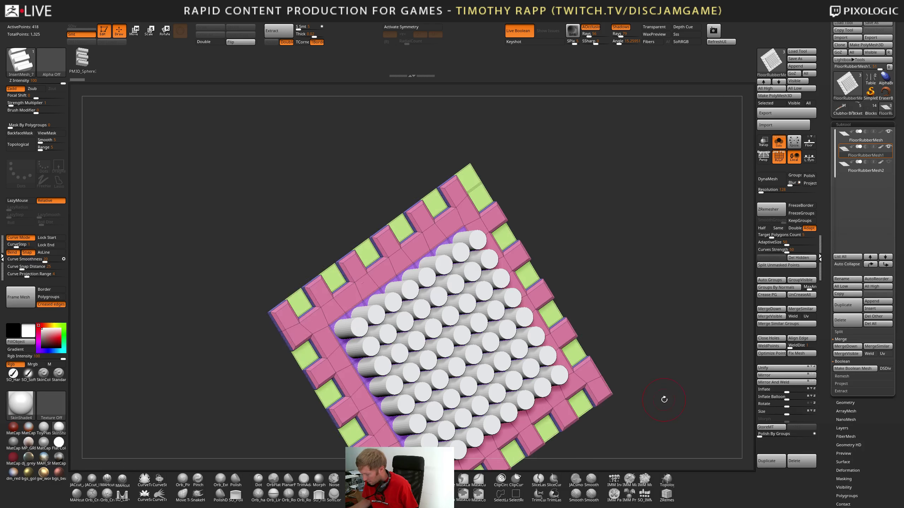
{"action": "left_click_drag", "start_coordinate": [663, 397], "coordinate": [638, 396]}
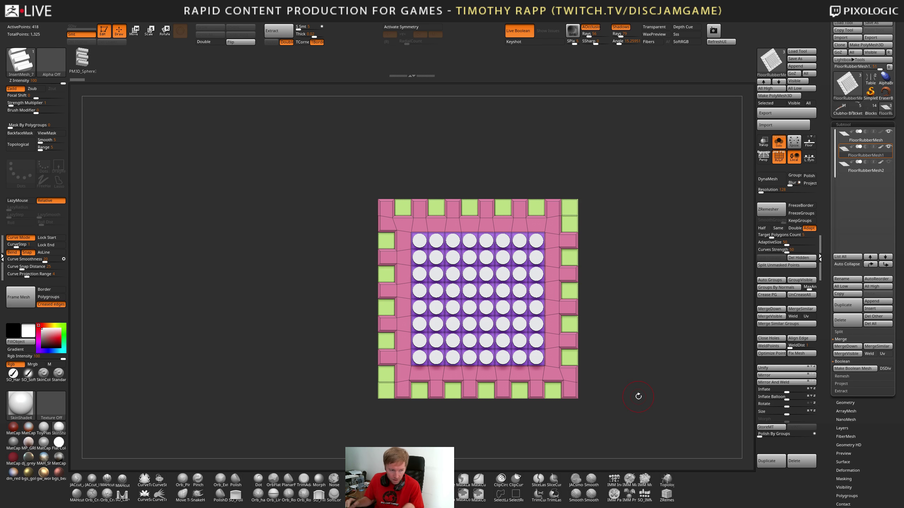
{"action": "key", "text": "shift+f"}
{"action": "mouse_move", "coordinate": [617, 412]}
{"action": "left_mouse_down"}
{"action": "mouse_move", "coordinate": [612, 399]}
{"action": "mouse_move", "coordinate": [622, 403]}
{"action": "left_mouse_up"}
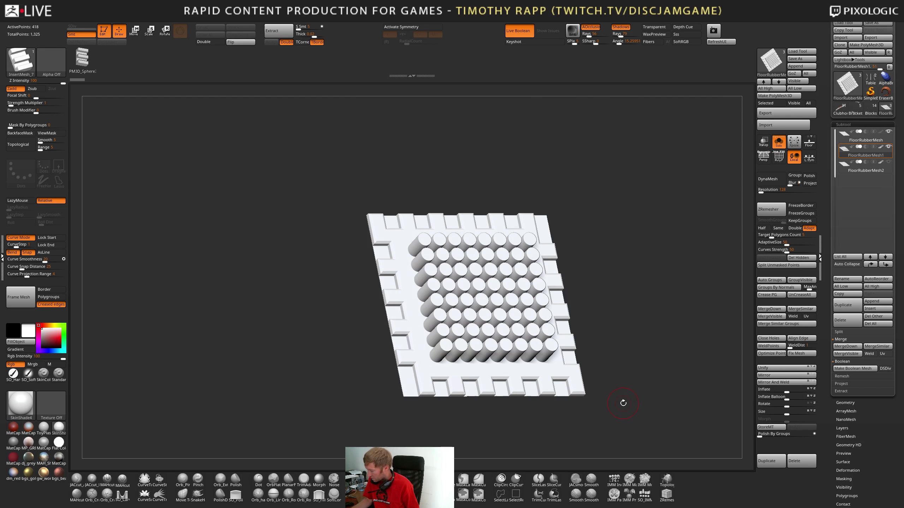
Open the Marquee tool and inspect the framed triangular sign model
{"action": "left_click", "coordinate": [770, 61]}
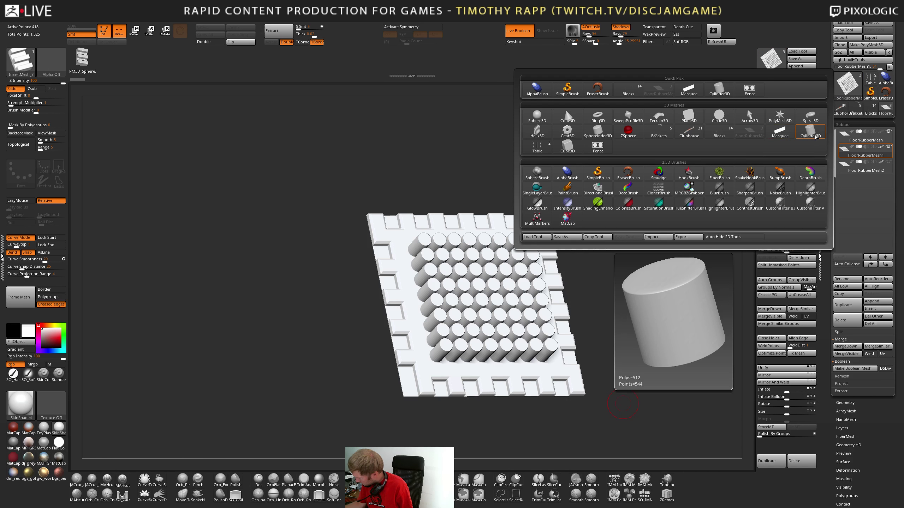
{"action": "left_click", "coordinate": [777, 133]}
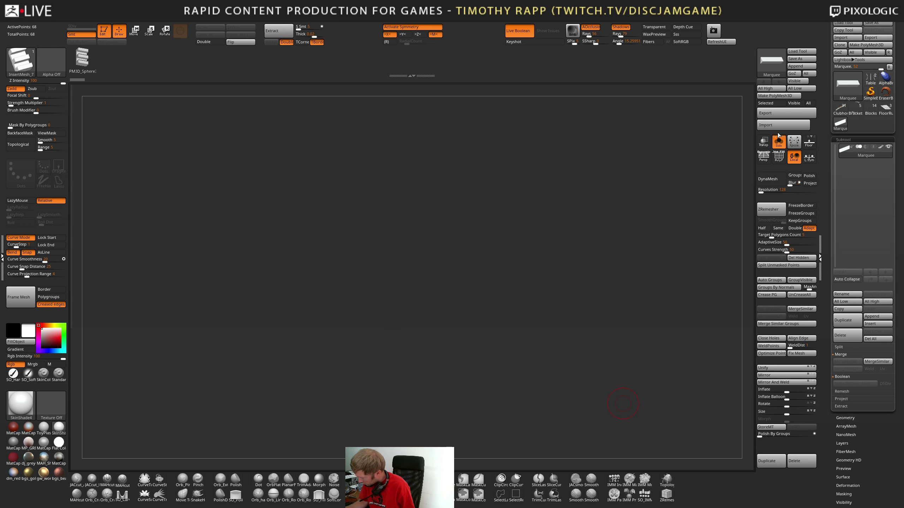
{"action": "key", "text": "f"}
{"action": "left_click_drag", "start_coordinate": [593, 364], "coordinate": [592, 403]}
{"action": "key", "text": "f"}
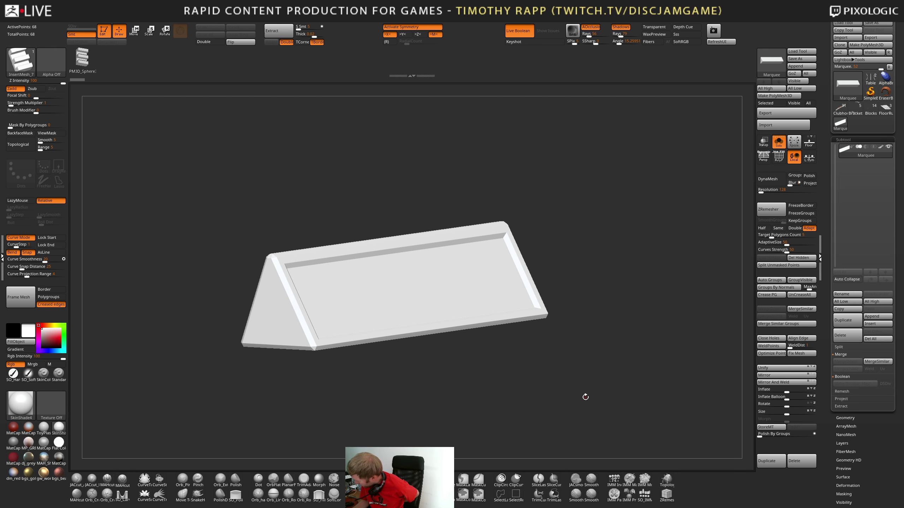
Switch back to the Clubhouse tool and view the clubhouse building from above at an angle
{"action": "left_click", "coordinate": [840, 109]}
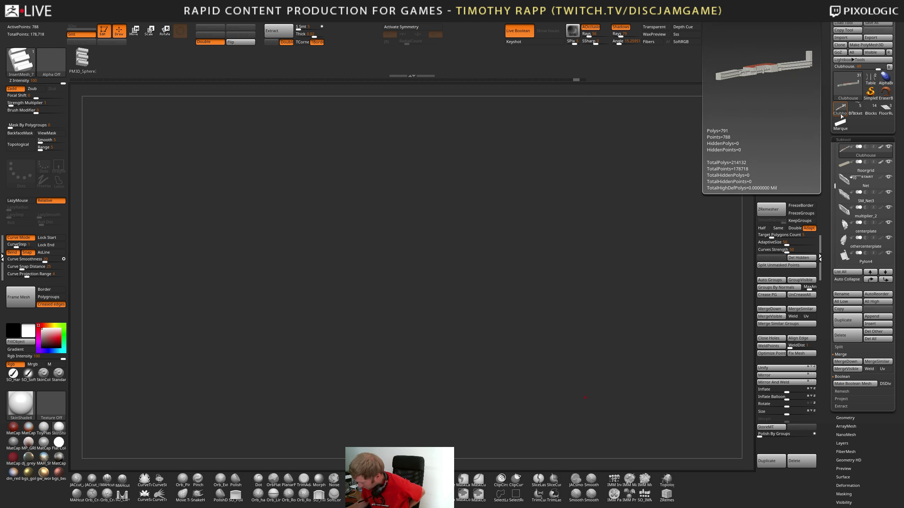
{"action": "key", "text": "f"}
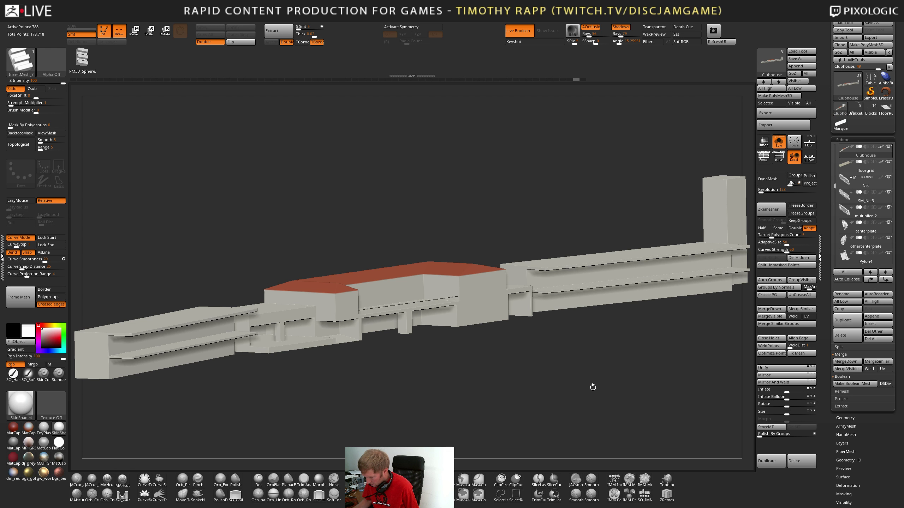
{"action": "mouse_move", "coordinate": [593, 387]}
{"action": "left_mouse_down"}
{"action": "mouse_move", "coordinate": [586, 398]}
{"action": "mouse_move", "coordinate": [582, 387]}
{"action": "left_mouse_up"}
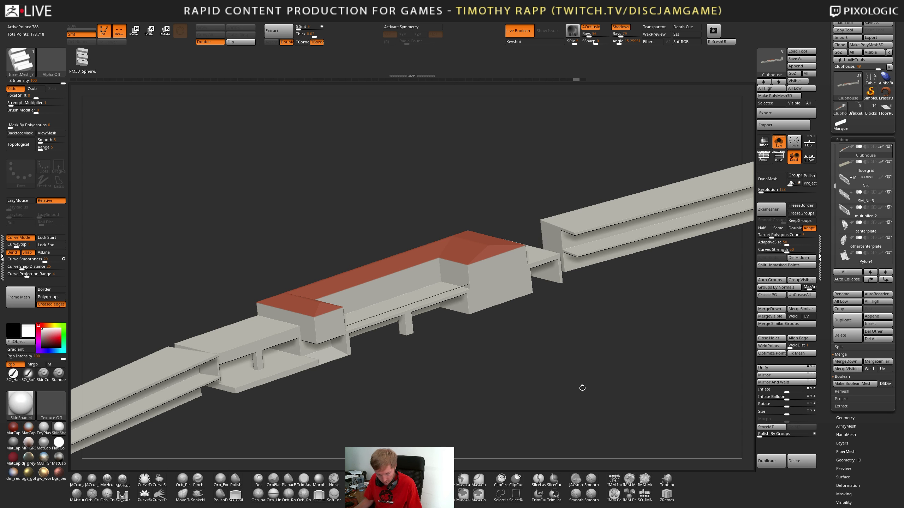
Save the project over the existing BeachClub.ZPR file
{"action": "key", "text": "ctrl+s"}
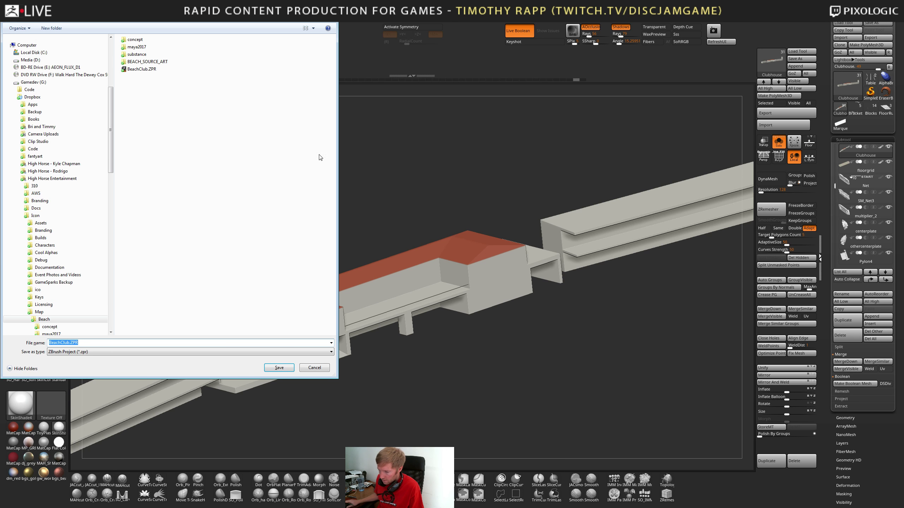
{"action": "double_click", "coordinate": [142, 68]}
{"action": "left_click", "coordinate": [468, 259]}
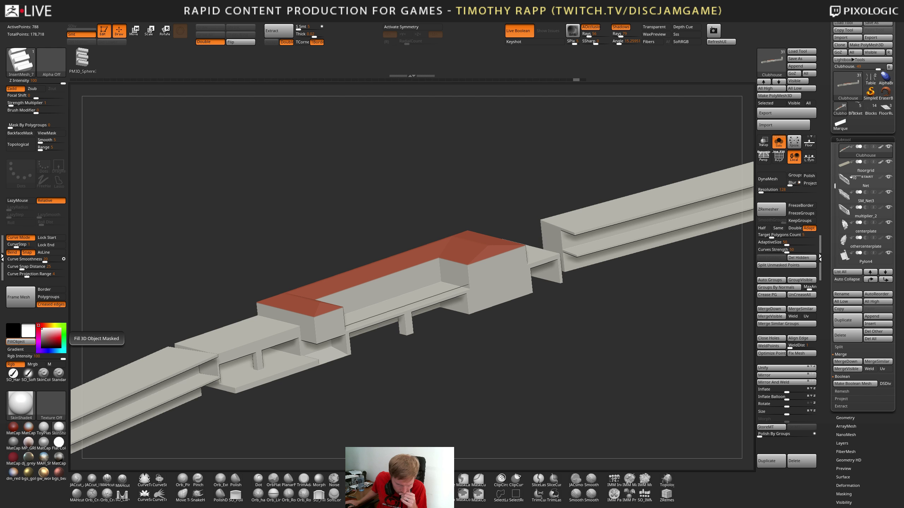
Switch to Maya and look over the whole beach blockout scene around the clubhouse
{"action": "key", "text": "alt+Tab"}
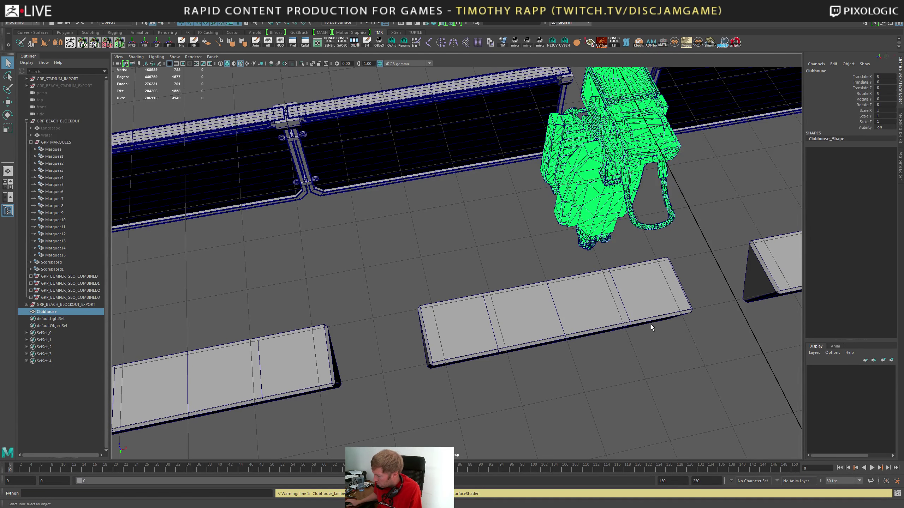
{"action": "right_click_drag", "start_coordinate": [651, 324], "coordinate": [334, 322], "text": "alt"}
{"action": "left_click_drag", "start_coordinate": [334, 322], "coordinate": [385, 158], "text": "alt"}
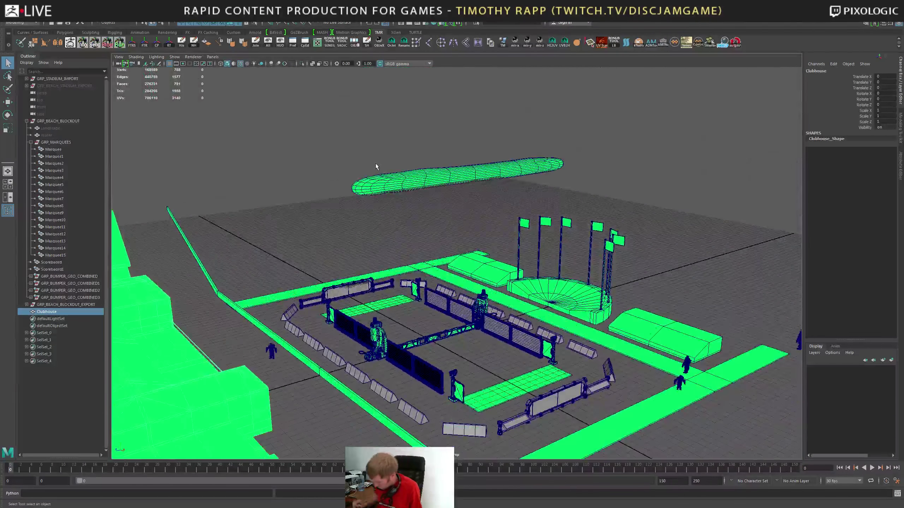
{"action": "key", "text": "a"}
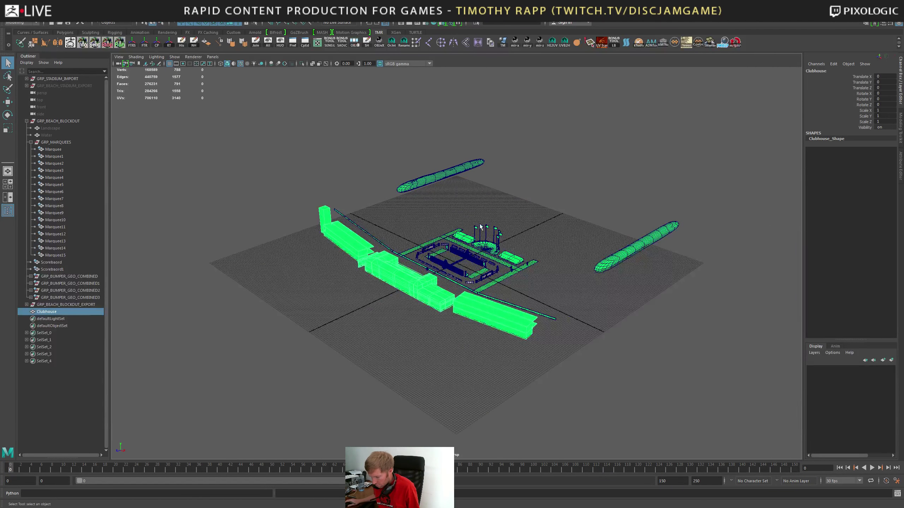
{"action": "left_click_drag", "start_coordinate": [481, 226], "coordinate": [510, 283], "text": "alt"}
Return to ZBrush, turn off Solo for the Clubhouse tool, and view the full set of subtools from the side
{"action": "key", "text": "alt+Tab"}
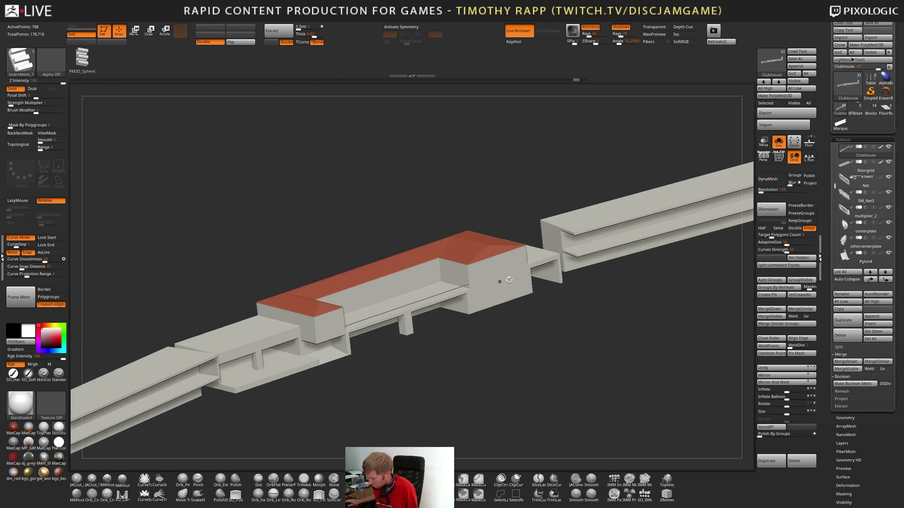
{"action": "left_click", "coordinate": [778, 141]}
{"action": "left_click_drag", "start_coordinate": [675, 297], "coordinate": [544, 292]}
{"action": "key", "text": "f"}
{"action": "left_click_drag", "start_coordinate": [480, 339], "coordinate": [517, 355]}
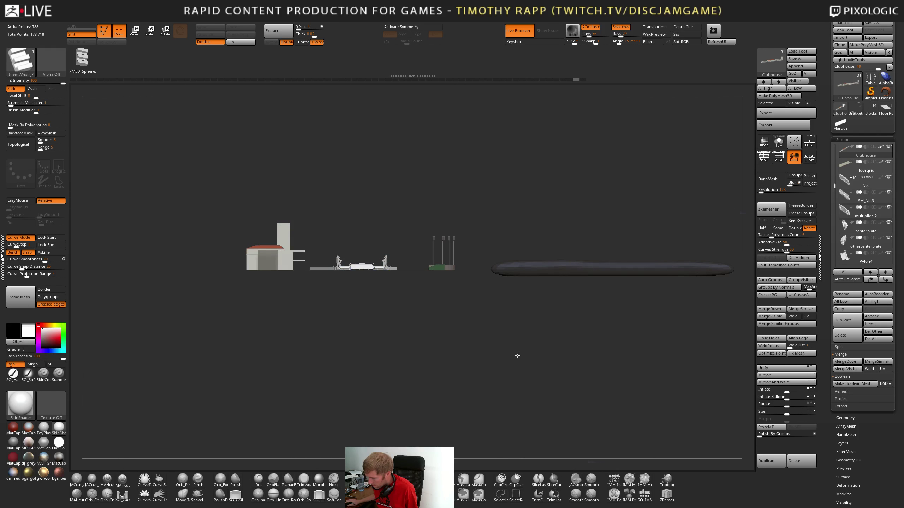
Switch to Maya and start a new empty scene, discarding the changes to the beach blockout scene
{"action": "key", "text": "alt+Tab"}
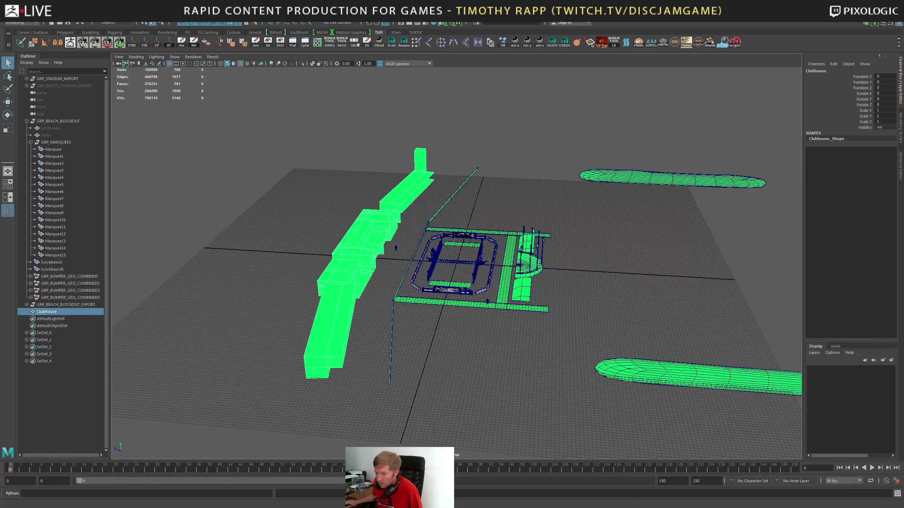
{"action": "left_click", "coordinate": [8, 16]}
{"action": "left_click", "coordinate": [22, 30]}
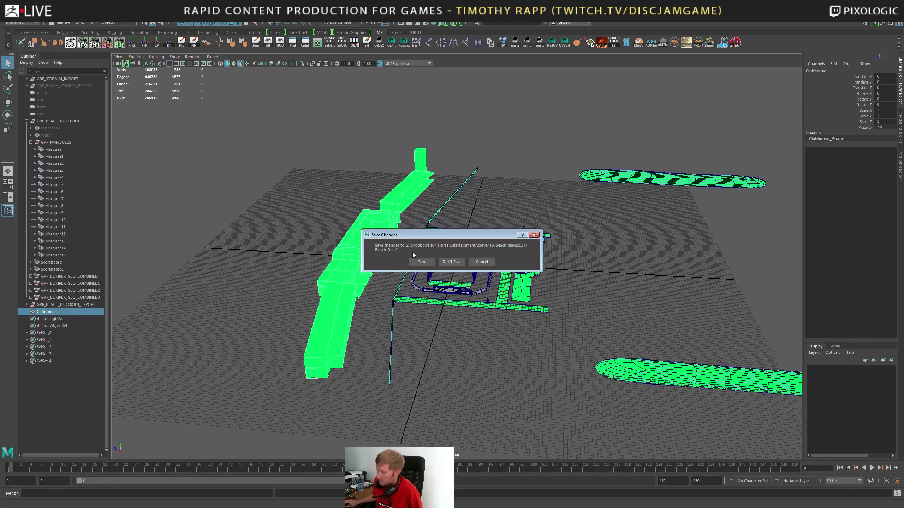
{"action": "left_click", "coordinate": [450, 262]}
Return to ZBrush, choose the ZModeler brush, and send the Clubhouse tool to Maya with GoZ
{"action": "key", "text": "alt+Tab"}
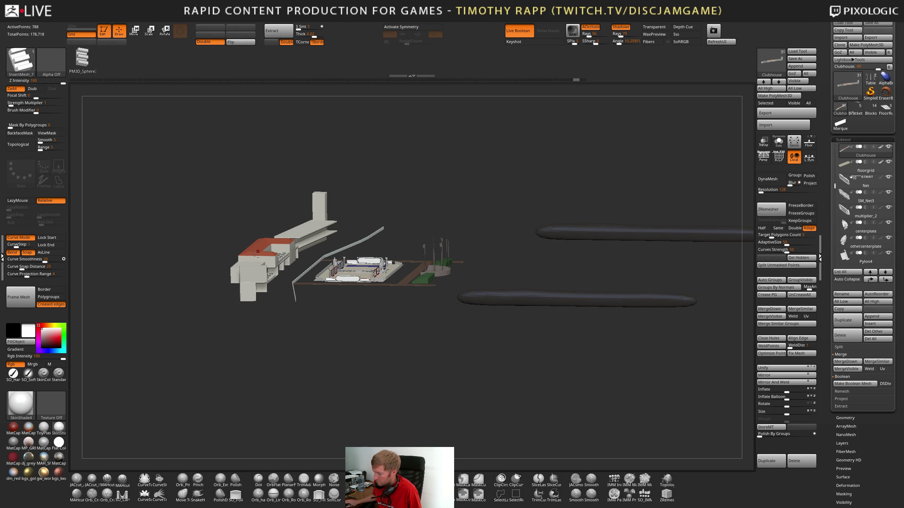
{"action": "key", "text": "b"}
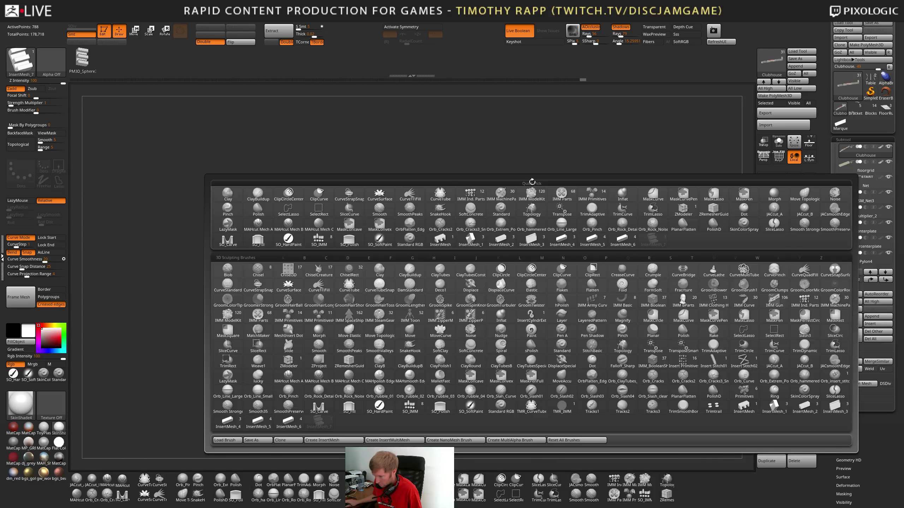
{"action": "key", "text": "b"}
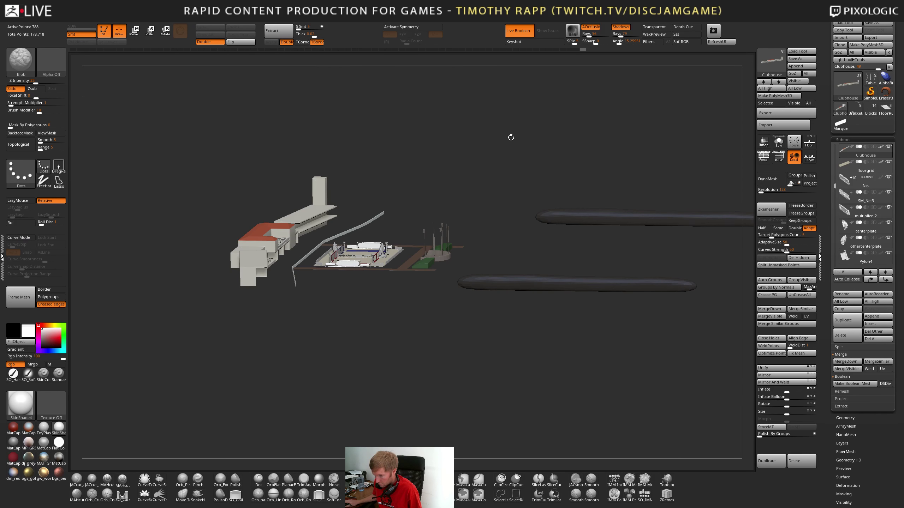
{"action": "key", "text": "b"}
{"action": "key", "text": "z"}
{"action": "key", "text": "m"}
{"action": "left_click_drag", "start_coordinate": [540, 164], "coordinate": [529, 176]}
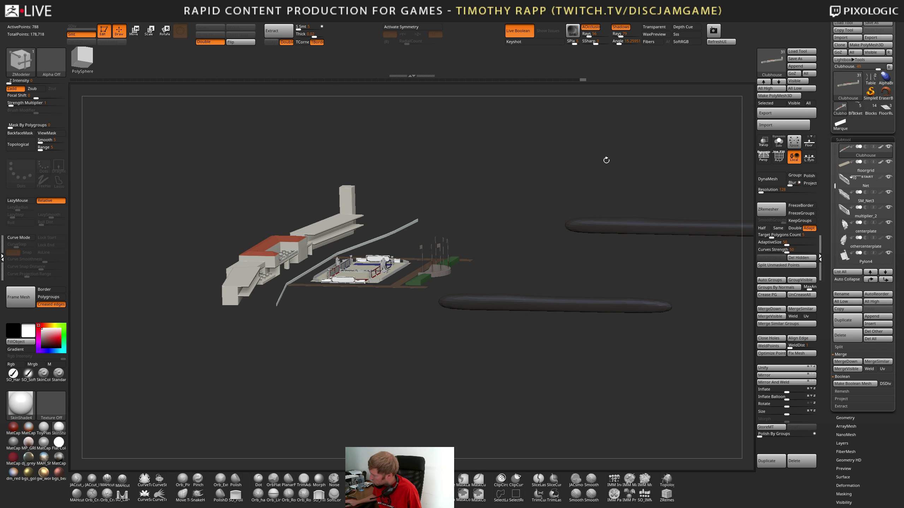
{"action": "left_click", "coordinate": [838, 52]}
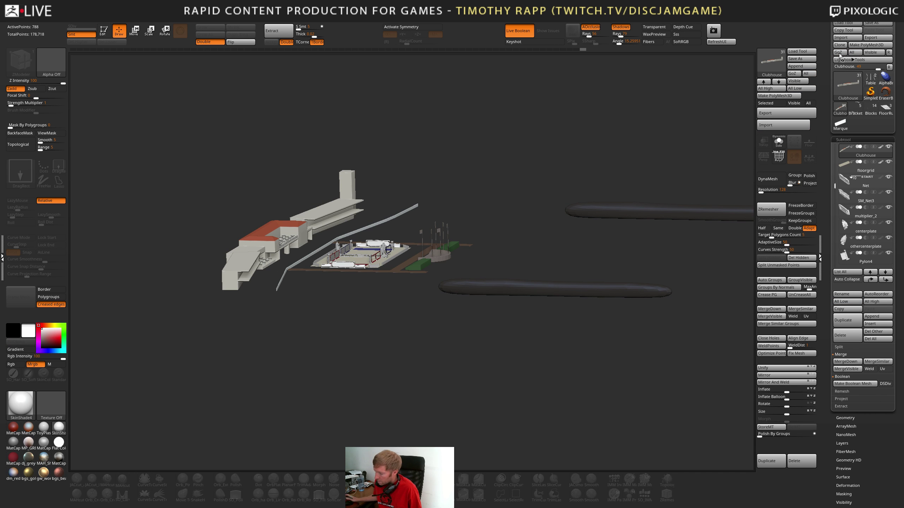
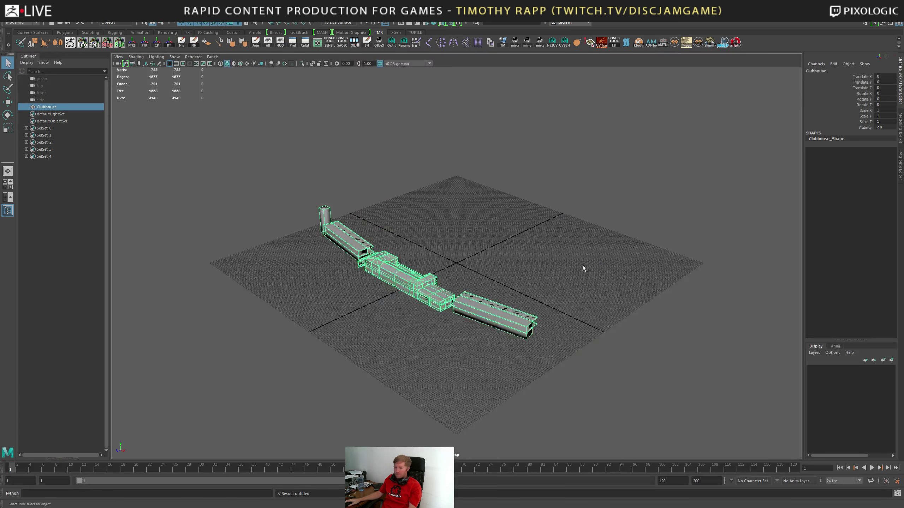
Switch the Clubhouse mesh to face mode and select the faces of the two-bay wing beside the main building
{"action": "left_click_drag", "start_coordinate": [583, 268], "coordinate": [664, 167], "text": "alt"}
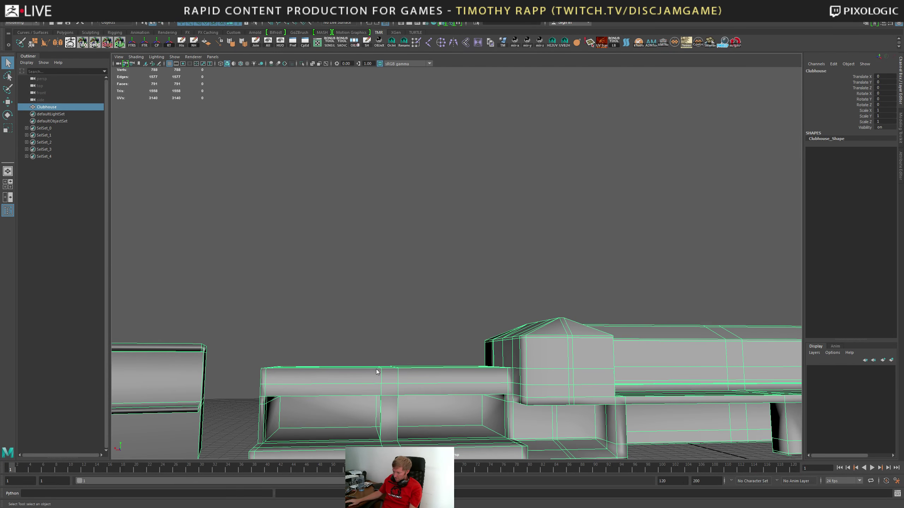
{"action": "left_click", "coordinate": [380, 313]}
{"action": "left_click_drag", "start_coordinate": [463, 338], "coordinate": [373, 275], "text": "alt"}
{"action": "left_click_drag", "start_coordinate": [281, 293], "coordinate": [448, 429]}
{"action": "left_click_drag", "start_coordinate": [449, 429], "coordinate": [615, 388], "text": "alt"}
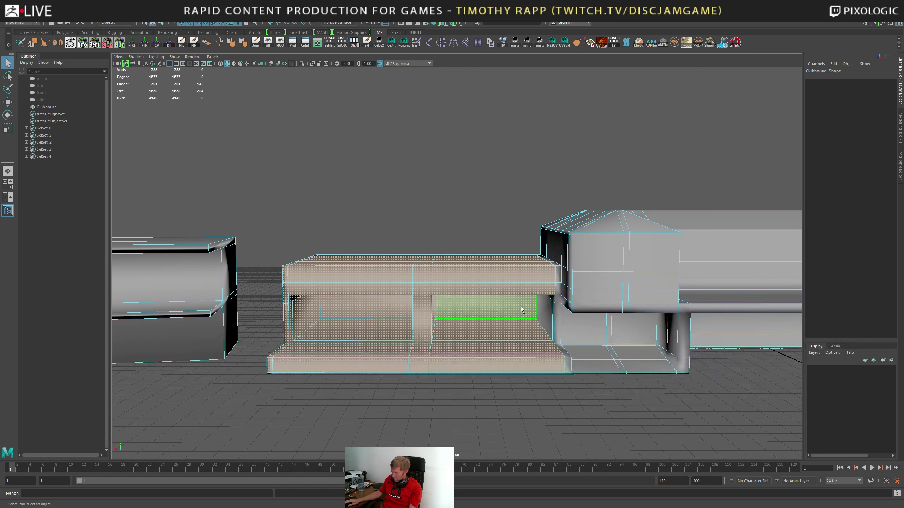
{"action": "left_click_drag", "start_coordinate": [522, 310], "coordinate": [496, 292], "text": "alt"}
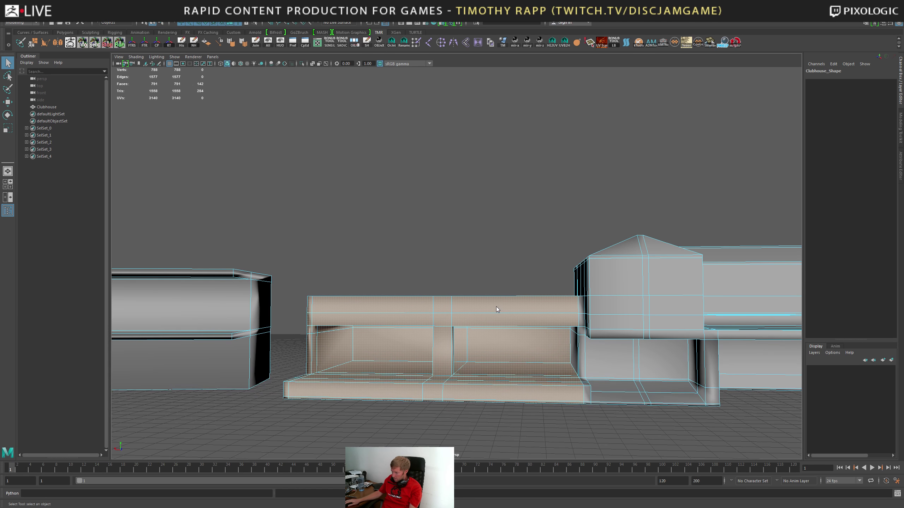
Select all faces of the two-bay wing in an orthographic view and extract them as a separate object
{"action": "key", "text": "space"}
{"action": "key", "text": "f"}
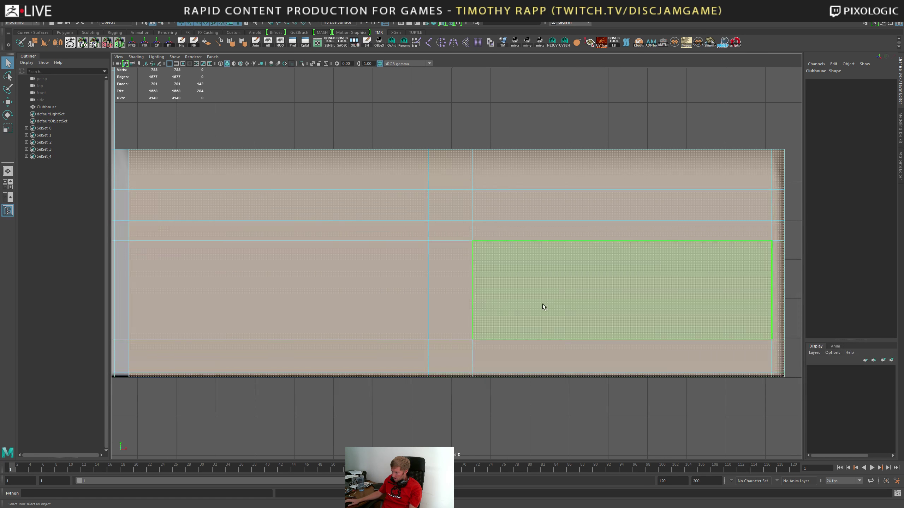
{"action": "right_click_drag", "start_coordinate": [542, 303], "coordinate": [199, 249], "text": "alt"}
{"action": "left_click", "coordinate": [610, 187]}
{"action": "left_click_drag", "start_coordinate": [614, 190], "coordinate": [304, 393]}
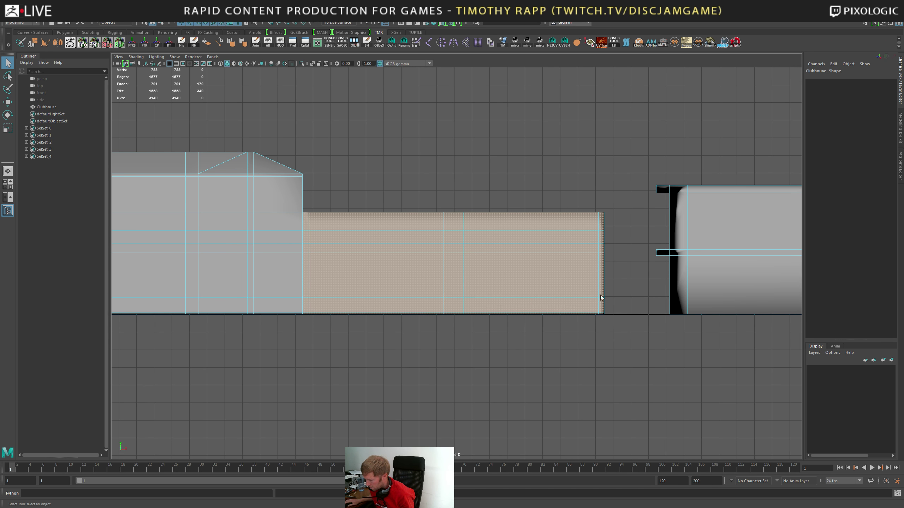
{"action": "key", "text": "space"}
{"action": "left_click_drag", "start_coordinate": [601, 298], "coordinate": [633, 301], "text": "alt"}
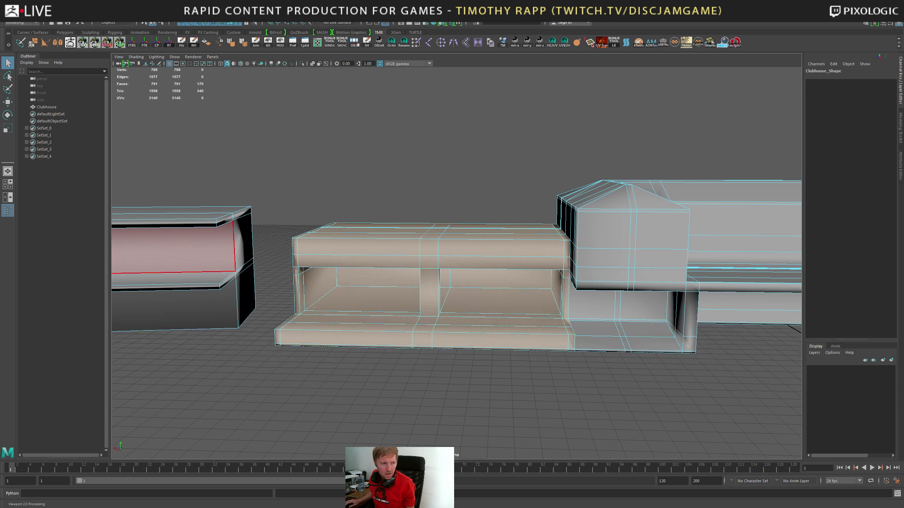
{"action": "key", "text": "g"}
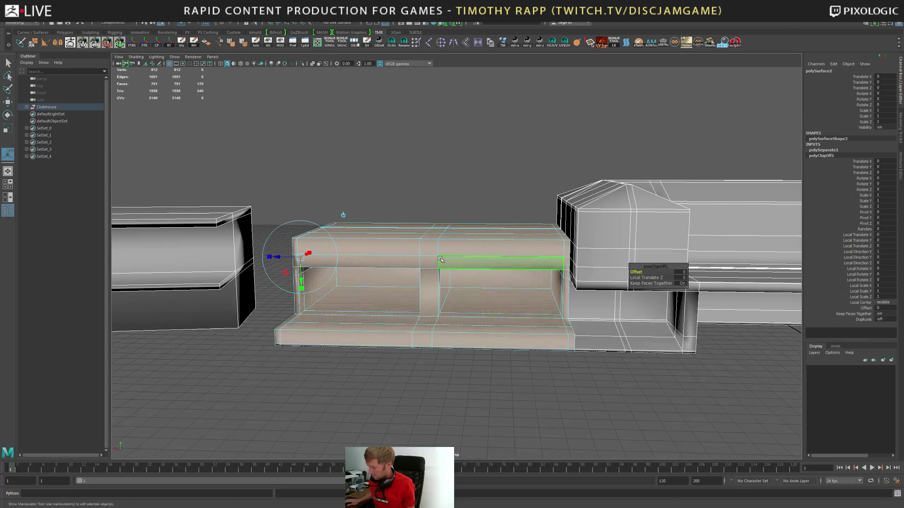
{"action": "left_click", "coordinate": [437, 256]}
{"action": "key", "text": "F8"}
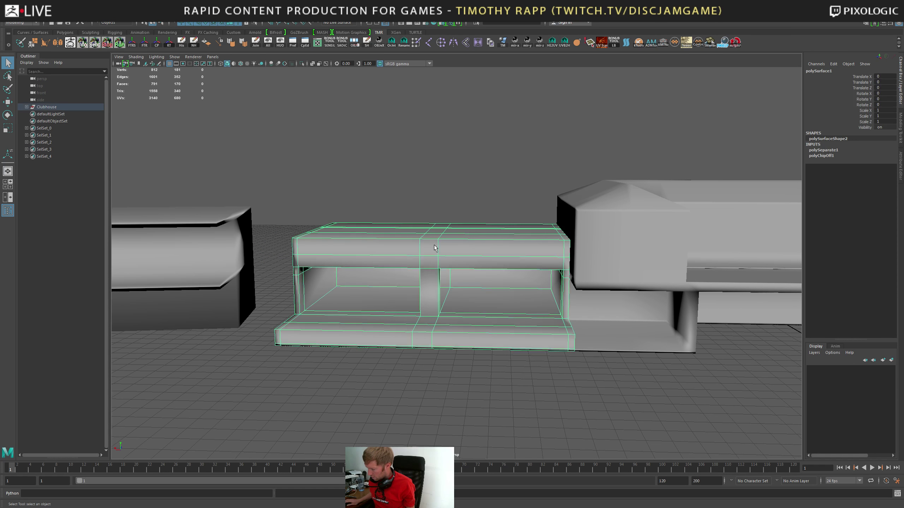
Move the extracted two-bay wing away from the main building to a Translate X of 5.492
{"action": "key", "text": "w"}
{"action": "scroll", "coordinate": [498, 312], "scroll_direction": "down", "scroll_amount": 5}
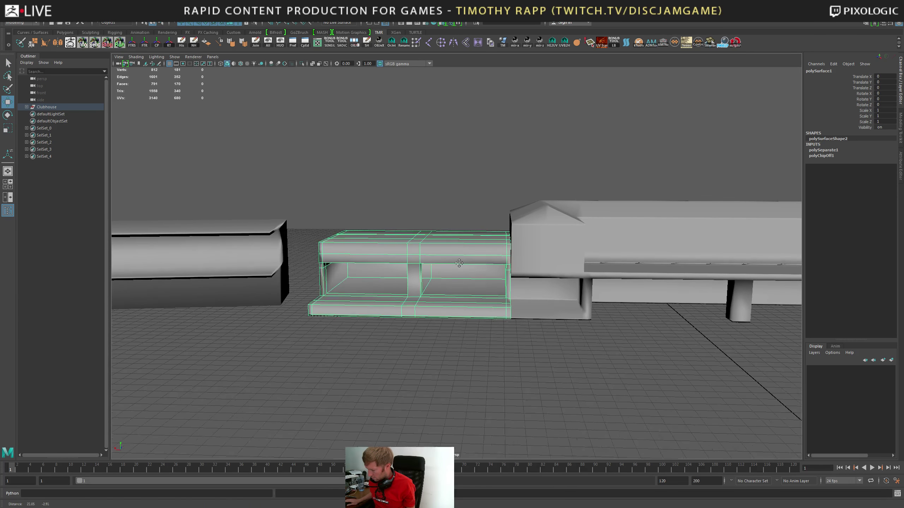
{"action": "right_click_drag", "start_coordinate": [513, 284], "coordinate": [277, 227], "text": "alt"}
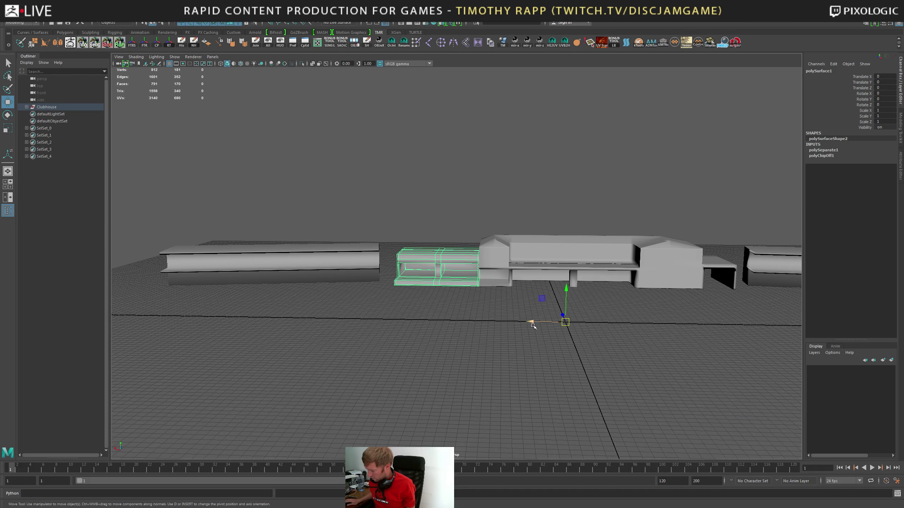
{"action": "left_click_drag", "start_coordinate": [534, 324], "coordinate": [527, 324]}
{"action": "right_click_drag", "start_coordinate": [528, 323], "coordinate": [578, 342], "text": "alt"}
{"action": "scroll", "coordinate": [578, 342], "scroll_direction": "up", "scroll_amount": 2}
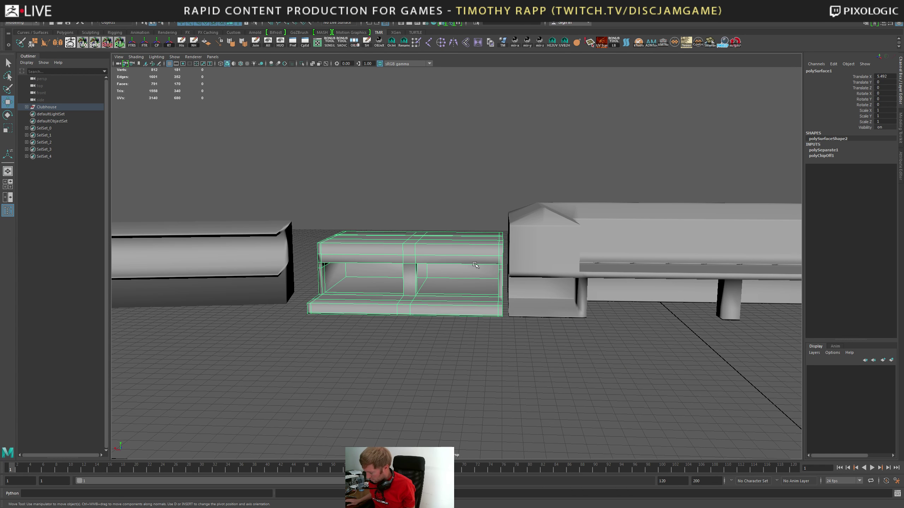
Select the remaining clubhouse mesh and isolate it in the perspective view
{"action": "left_click", "coordinate": [518, 276]}
{"action": "left_click_drag", "start_coordinate": [517, 276], "coordinate": [551, 269], "text": "alt"}
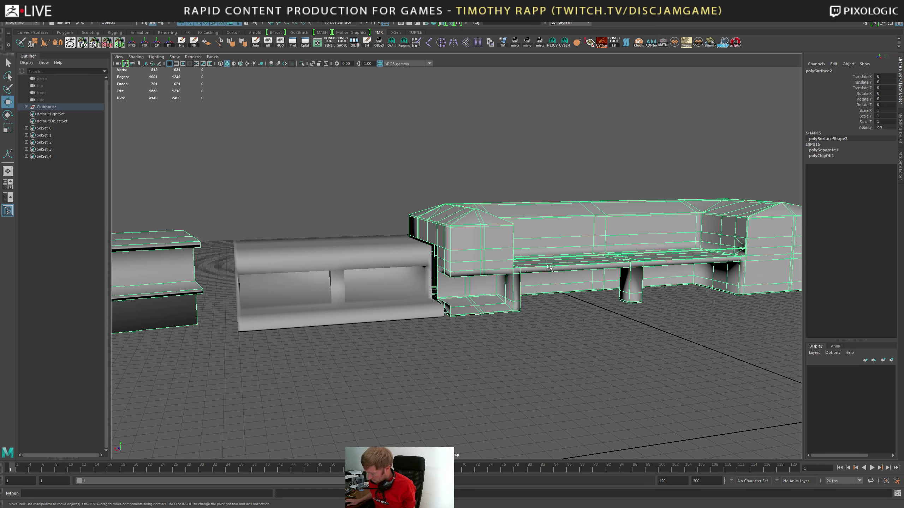
{"action": "left_click_drag", "start_coordinate": [549, 267], "coordinate": [462, 253], "text": "alt"}
{"action": "key", "text": "ctrl+1"}
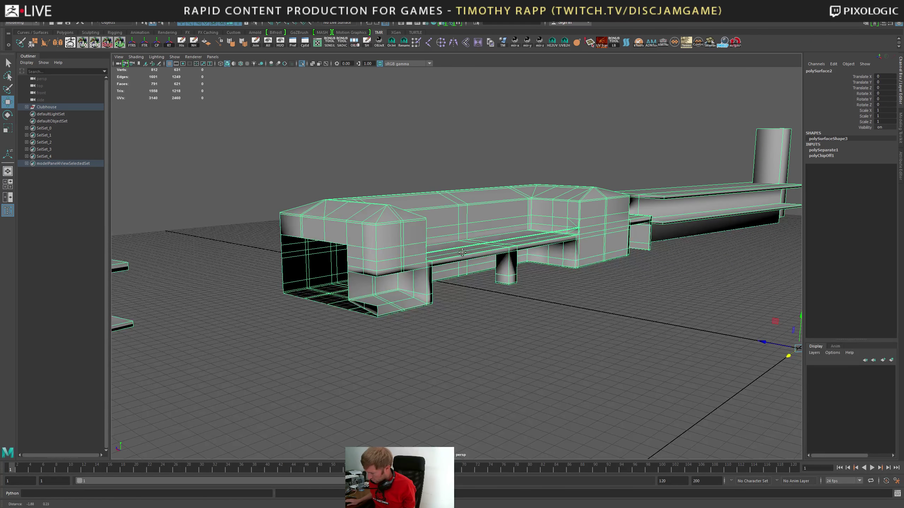
Examine the isolated clubhouse around the small canopy between the main building and the wing with the tower
{"action": "middle_click_drag", "start_coordinate": [462, 252], "coordinate": [416, 262], "text": "alt"}
{"action": "left_click_drag", "start_coordinate": [416, 263], "coordinate": [385, 270], "text": "alt"}
{"action": "middle_click_drag", "start_coordinate": [444, 285], "coordinate": [162, 308], "text": "alt"}
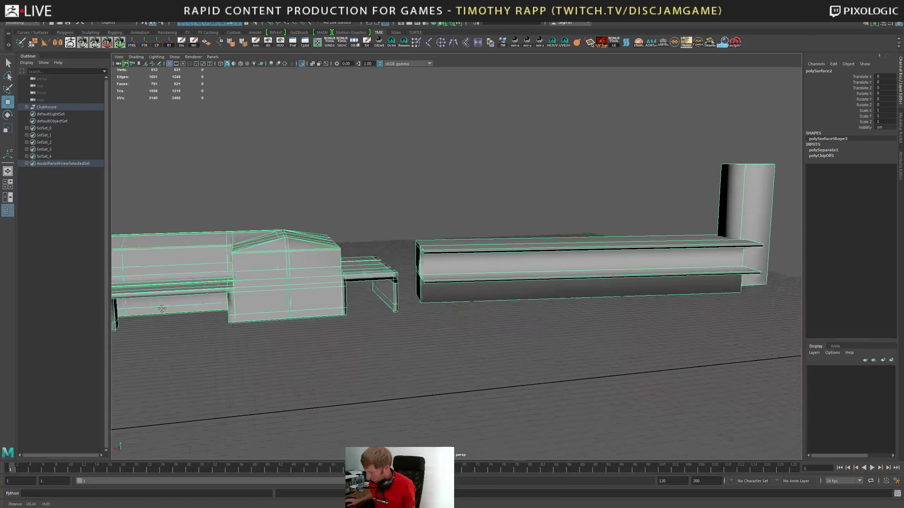
{"action": "right_click_drag", "start_coordinate": [344, 285], "coordinate": [699, 325], "text": "alt"}
{"action": "left_click_drag", "start_coordinate": [705, 269], "coordinate": [477, 266], "text": "alt"}
{"action": "left_click", "coordinate": [557, 251]}
{"action": "left_click", "coordinate": [615, 294]}
{"action": "key", "text": "f"}
{"action": "right_click_drag", "start_coordinate": [506, 234], "coordinate": [778, 340], "text": "alt"}
{"action": "middle_click_drag", "start_coordinate": [483, 290], "coordinate": [474, 129], "text": "alt"}
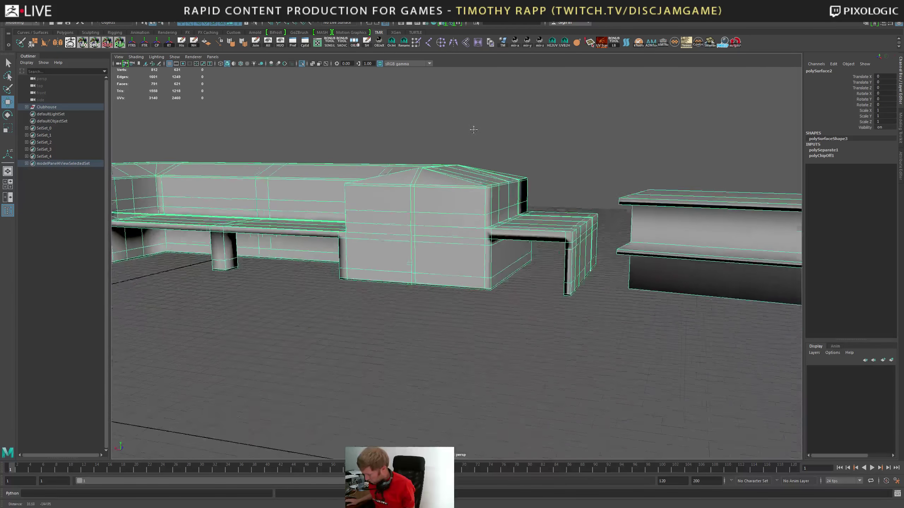
{"action": "left_click_drag", "start_coordinate": [472, 130], "coordinate": [551, 201], "text": "alt"}
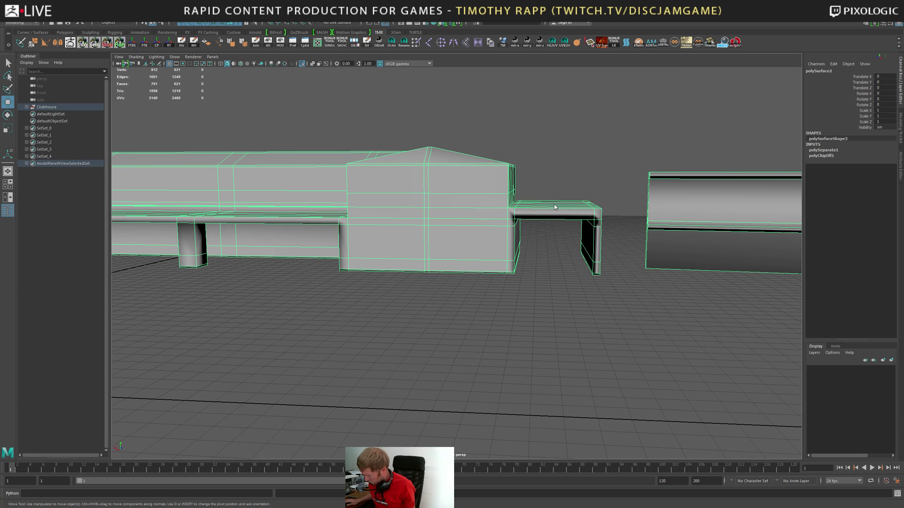
Select the faces of the small canopy and its supports in an orthographic view and extract them as a separate object
{"action": "key", "text": "F11"}
{"action": "left_click_drag", "start_coordinate": [621, 183], "coordinate": [527, 279]}
{"action": "left_click", "coordinate": [545, 246]}
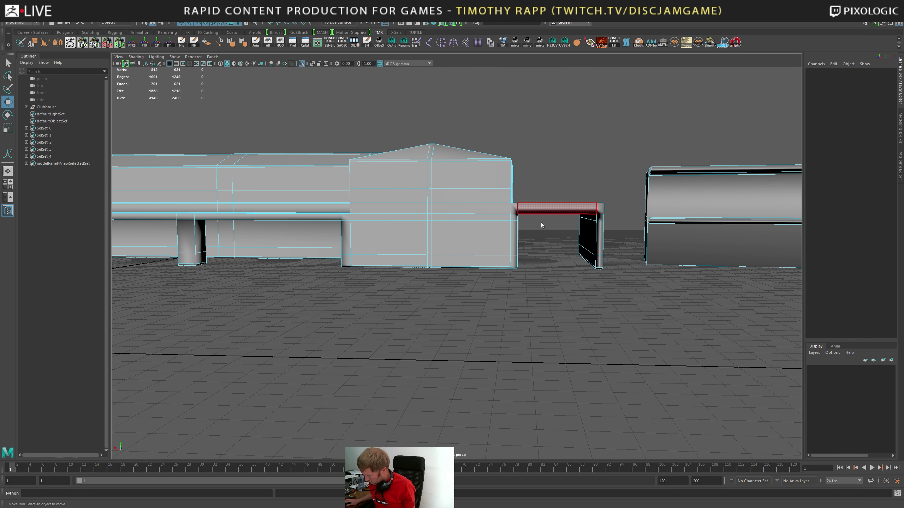
{"action": "key", "text": "space"}
{"action": "key", "text": "a"}
{"action": "middle_click_drag", "start_coordinate": [358, 276], "coordinate": [387, 268], "text": "alt"}
{"action": "right_click_drag", "start_coordinate": [387, 269], "coordinate": [605, 268], "text": "alt"}
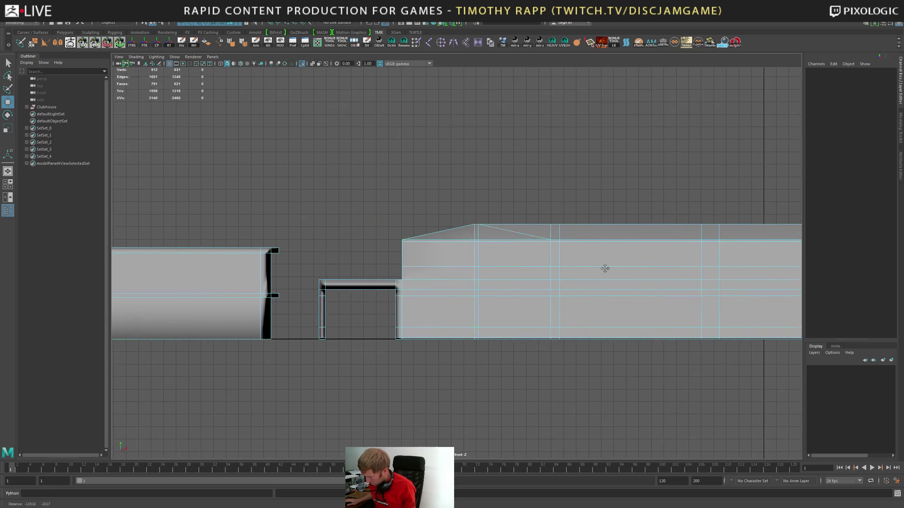
{"action": "middle_click_drag", "start_coordinate": [605, 268], "coordinate": [694, 251], "text": "alt"}
{"action": "left_click_drag", "start_coordinate": [399, 246], "coordinate": [486, 345]}
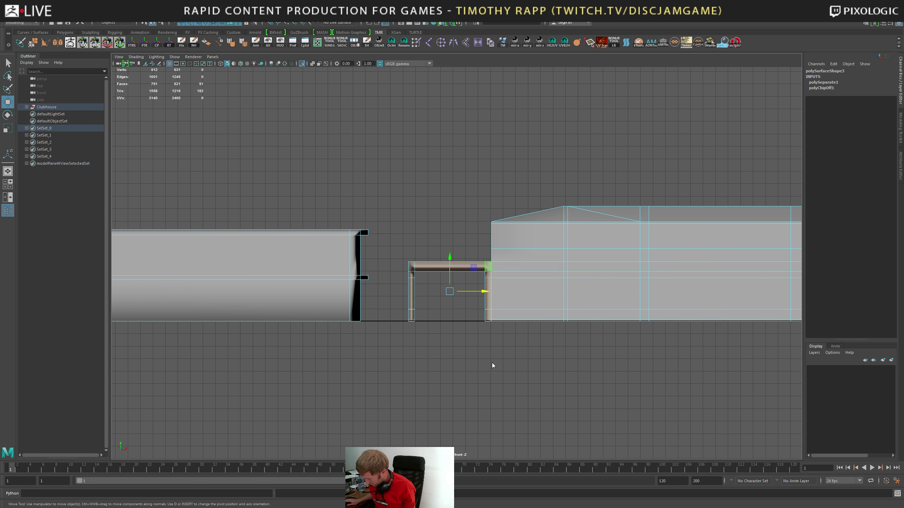
{"action": "key", "text": "g"}
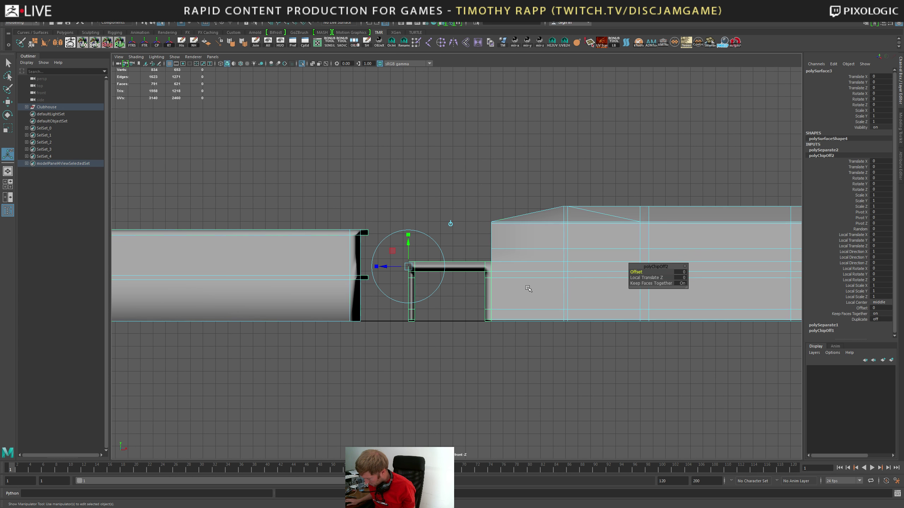
{"action": "key", "text": "q"}
{"action": "key", "text": "F8"}
{"action": "left_click", "coordinate": [676, 366]}
Examine the separated clubhouse pieces in orthographic and perspective views, selecting the main building to check which parts belong to it
{"action": "right_click_drag", "start_coordinate": [677, 366], "coordinate": [464, 290], "text": "alt"}
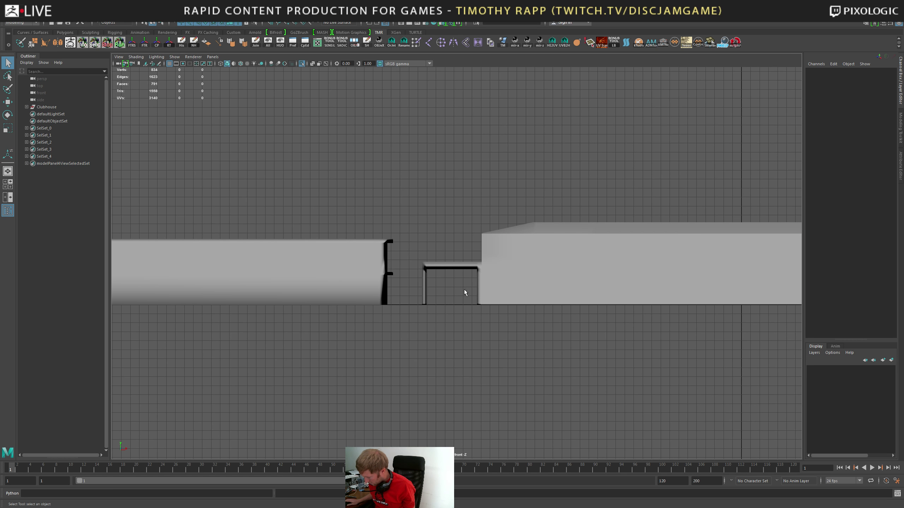
{"action": "right_click_drag", "start_coordinate": [538, 289], "coordinate": [337, 281], "text": "alt"}
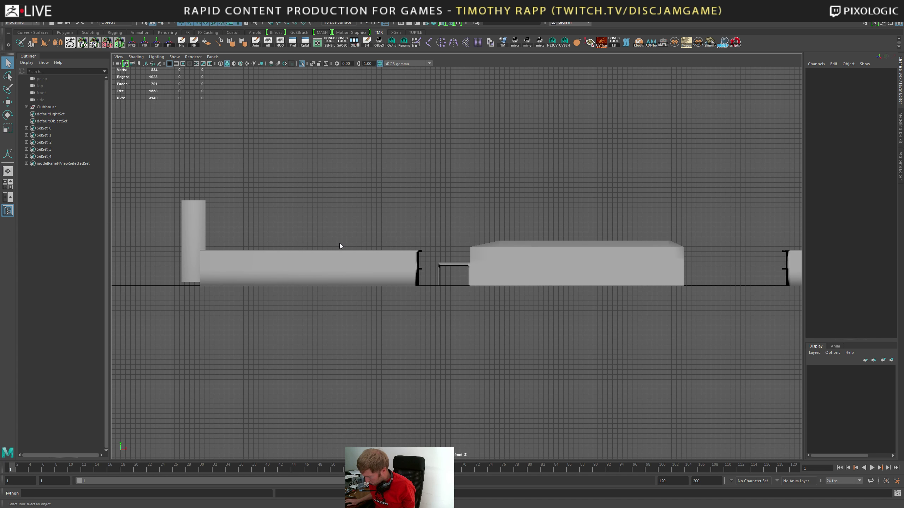
{"action": "key", "text": "space"}
{"action": "scroll", "coordinate": [372, 251], "scroll_direction": "down", "scroll_amount": 3}
{"action": "middle_click_drag", "start_coordinate": [371, 252], "coordinate": [464, 301], "text": "alt"}
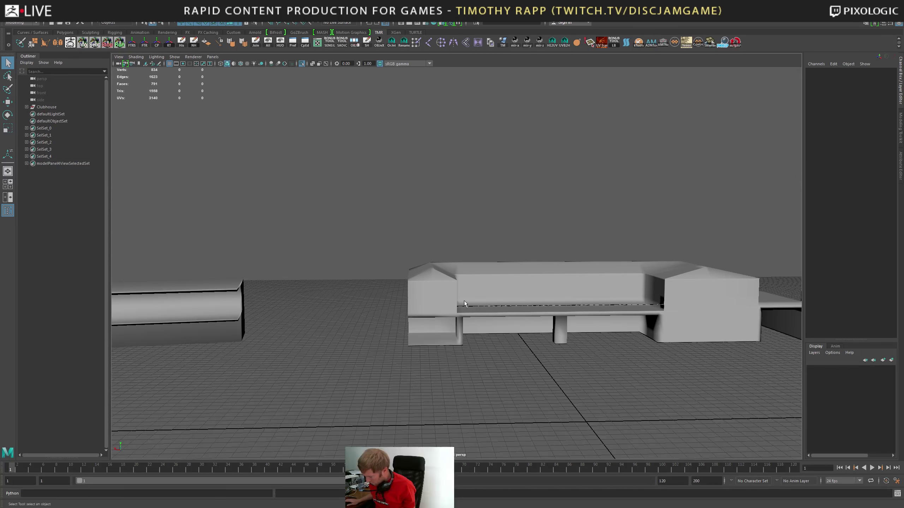
{"action": "middle_click_drag", "start_coordinate": [289, 281], "coordinate": [401, 263], "text": "alt"}
{"action": "left_click", "coordinate": [567, 299]}
{"action": "scroll", "coordinate": [398, 295], "scroll_direction": "down", "scroll_amount": 6}
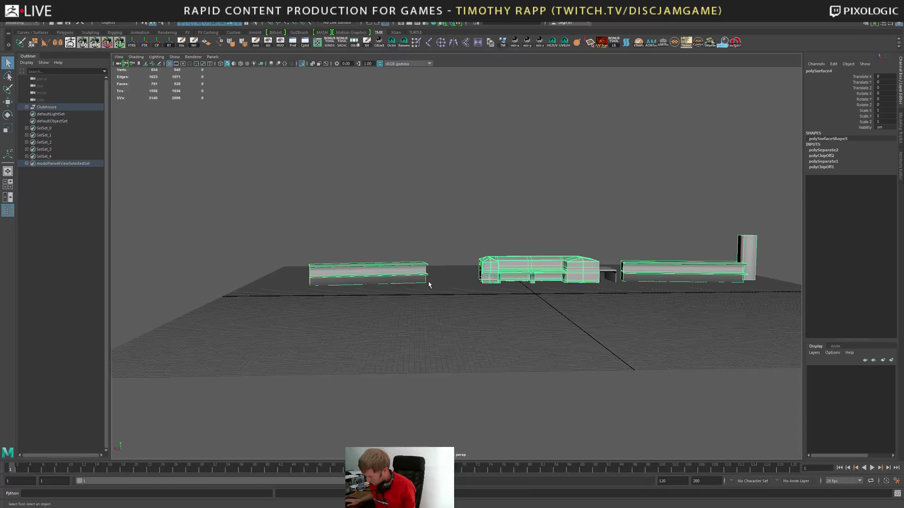
{"action": "left_click_drag", "start_coordinate": [428, 285], "coordinate": [474, 281], "text": "alt"}
{"action": "left_click", "coordinate": [479, 313]}
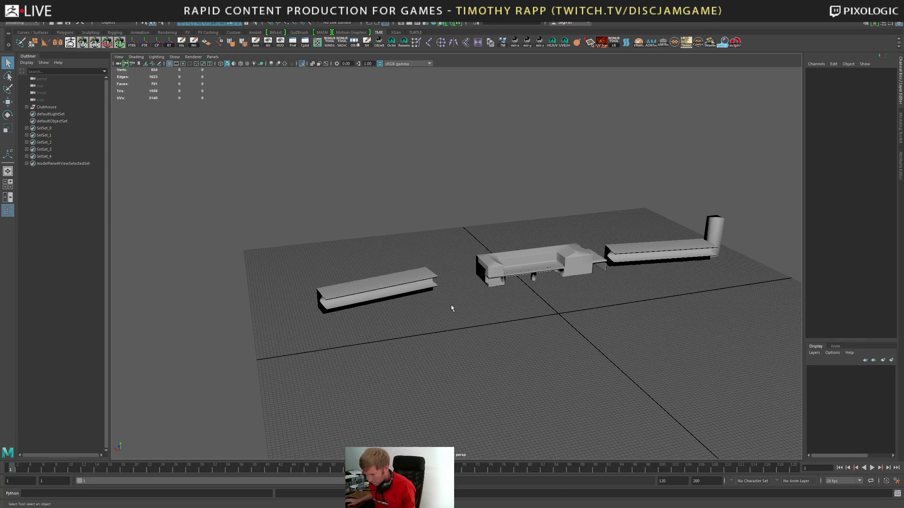
Expand the Clubhouse group and display the attributes of its transform1 node
{"action": "key", "text": "ctrl+a"}
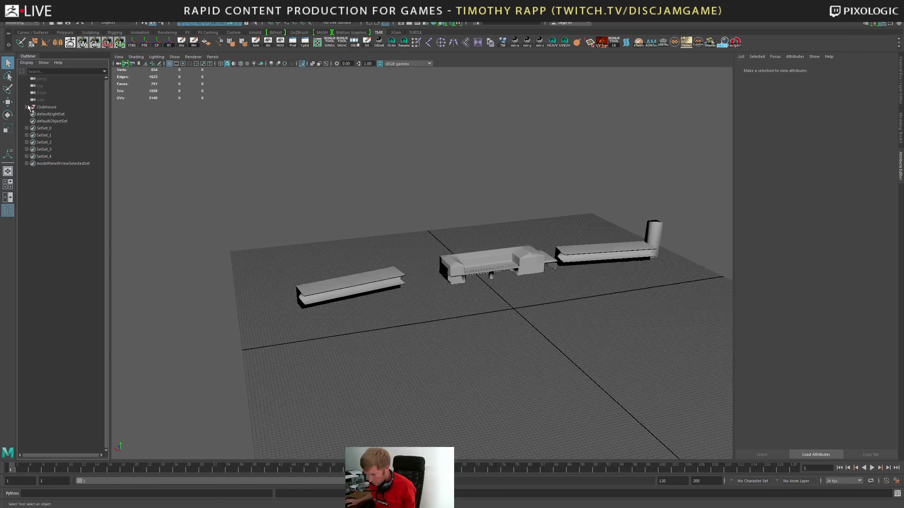
{"action": "left_click", "coordinate": [27, 107]}
{"action": "left_click", "coordinate": [47, 128]}
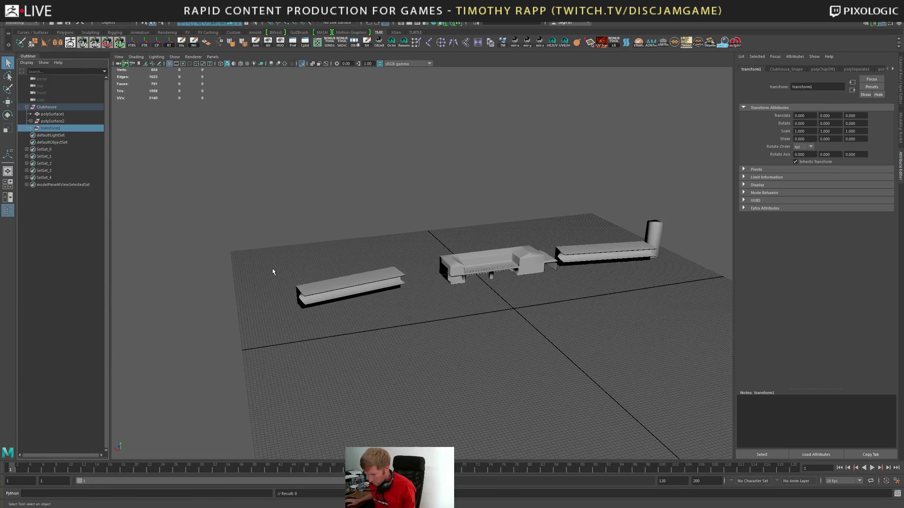
Undo the latest operations back to before the small canopy was extracted from the main clubhouse mesh
{"action": "middle_click_drag", "start_coordinate": [272, 272], "coordinate": [323, 262], "text": "alt"}
{"action": "right_click_drag", "start_coordinate": [322, 262], "coordinate": [484, 298], "text": "alt"}
{"action": "middle_click_drag", "start_coordinate": [484, 298], "coordinate": [470, 287], "text": "alt"}
{"action": "key", "text": "ctrl+z"}
{"action": "key", "text": "ctrl+z"}
{"action": "key", "text": "ctrl+z"}
{"action": "key", "text": "ctrl+z"}
{"action": "key", "text": "ctrl+z"}
{"action": "key", "text": "ctrl+z"}
{"action": "key", "text": "ctrl+z"}
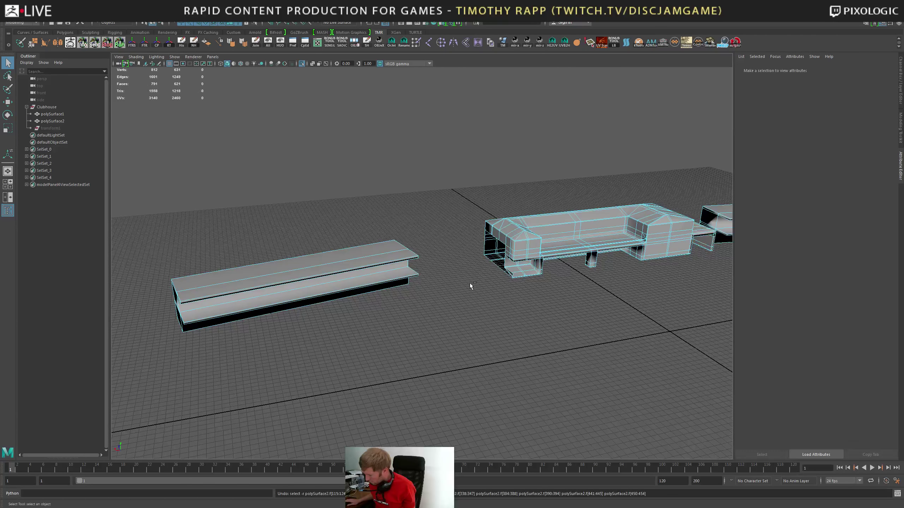
Redo the small canopy's extraction and separation, stepping back and forth over the isolate toggle
{"action": "key", "text": "shift+z"}
{"action": "key", "text": "shift+z"}
{"action": "key", "text": "shift+z"}
{"action": "key", "text": "shift+z"}
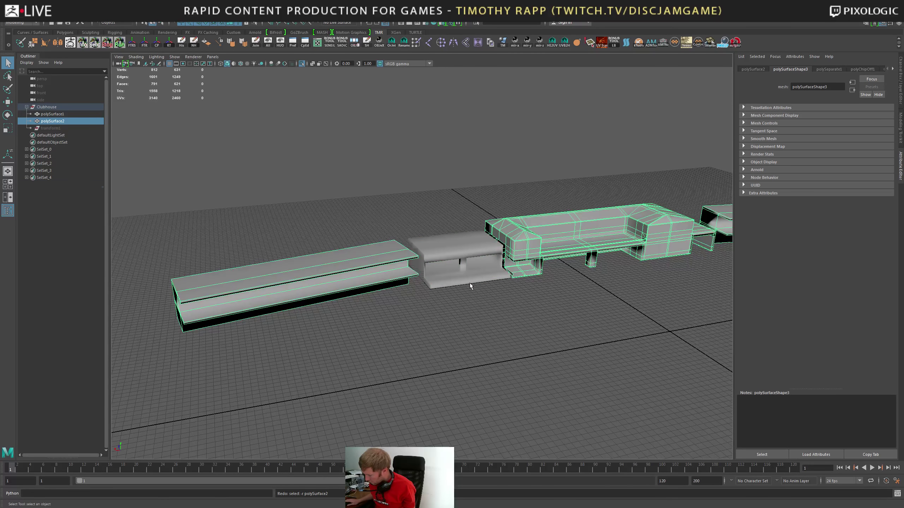
{"action": "key", "text": "shift+z"}
{"action": "key", "text": "ctrl+z"}
{"action": "key", "text": "shift+z"}
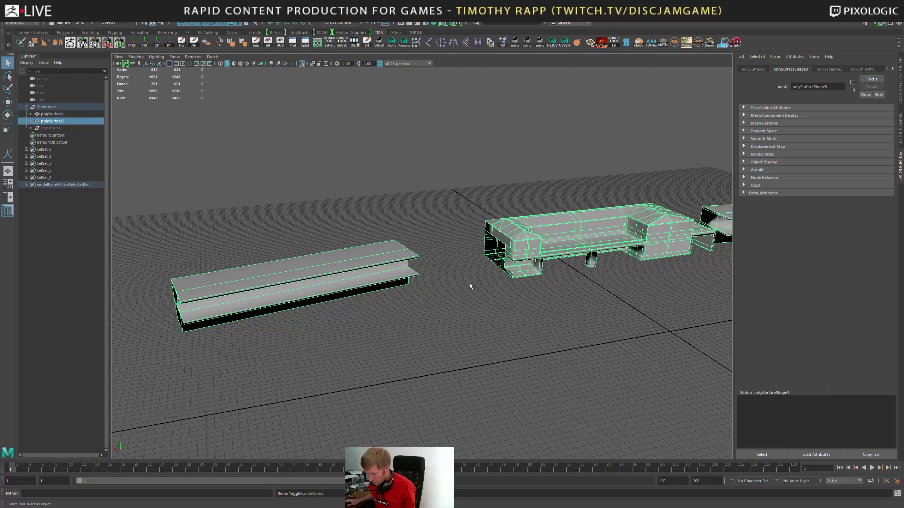
{"action": "key", "text": "ctrl+z"}
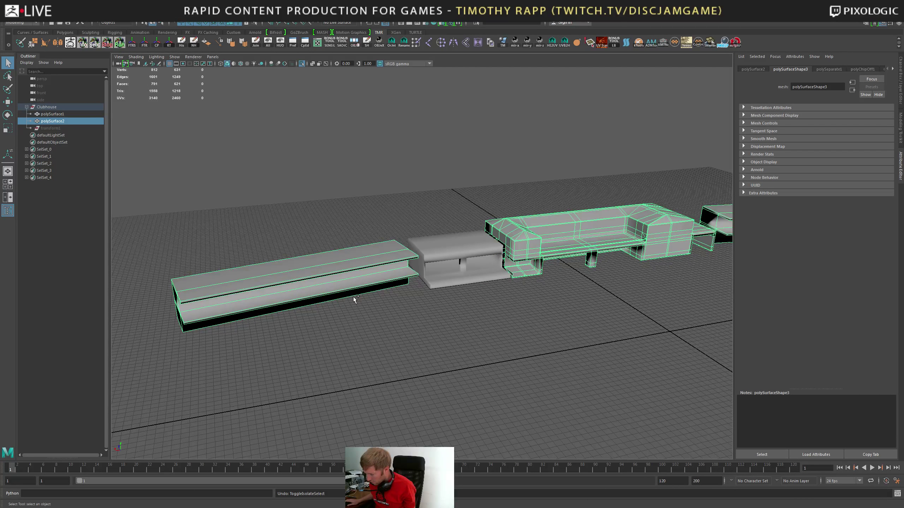
{"action": "key", "text": "shift+z"}
{"action": "key", "text": "shift+z"}
{"action": "key", "text": "shift+z"}
{"action": "key", "text": "shift+z"}
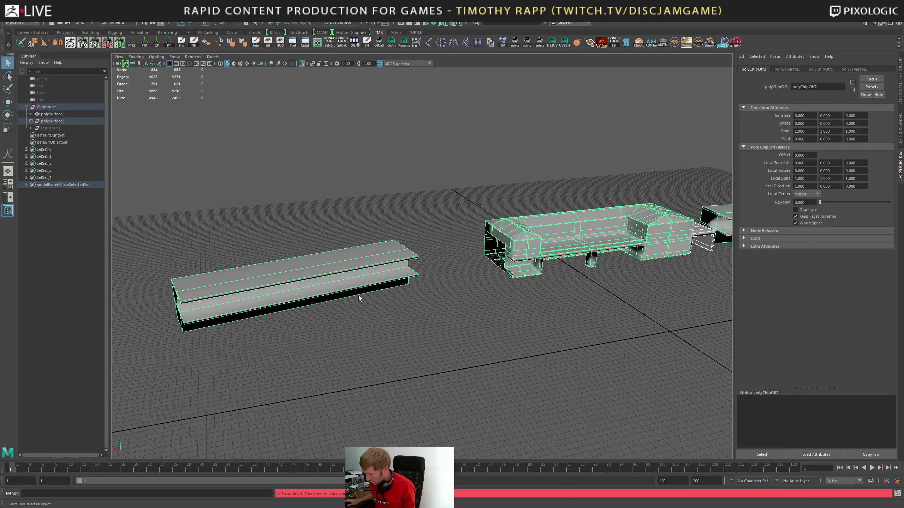
Turn off isolation to show all clubhouse pieces, check the separated canopy, and return to object mode with nothing selected
{"action": "left_click", "coordinate": [473, 316]}
{"action": "key", "text": "ctrl+1"}
{"action": "left_click_drag", "start_coordinate": [539, 298], "coordinate": [473, 299], "text": "alt"}
{"action": "middle_click_drag", "start_coordinate": [473, 299], "coordinate": [343, 294], "text": "alt"}
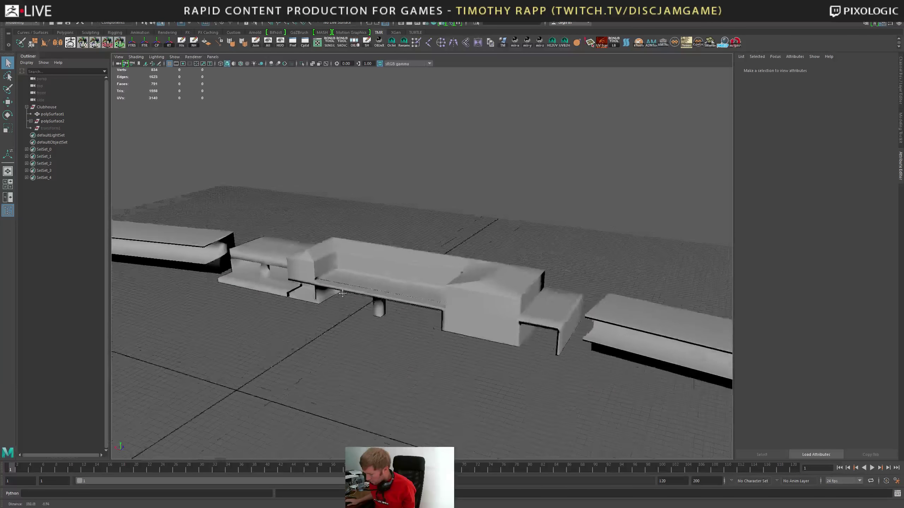
{"action": "left_click_drag", "start_coordinate": [342, 293], "coordinate": [470, 300], "text": "alt"}
{"action": "left_click", "coordinate": [480, 301]}
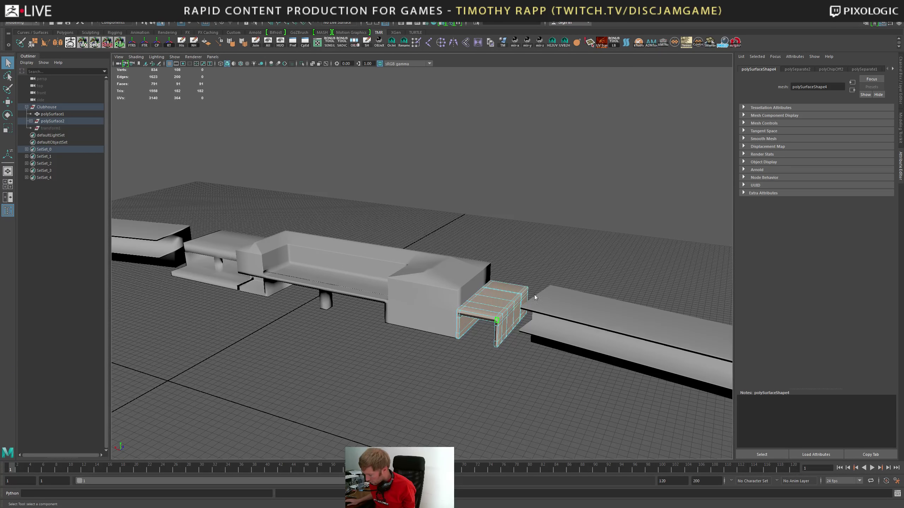
{"action": "right_click_drag", "start_coordinate": [535, 297], "coordinate": [595, 264]}
{"action": "left_click", "coordinate": [595, 265]}
{"action": "left_click_drag", "start_coordinate": [445, 288], "coordinate": [498, 249], "text": "alt"}
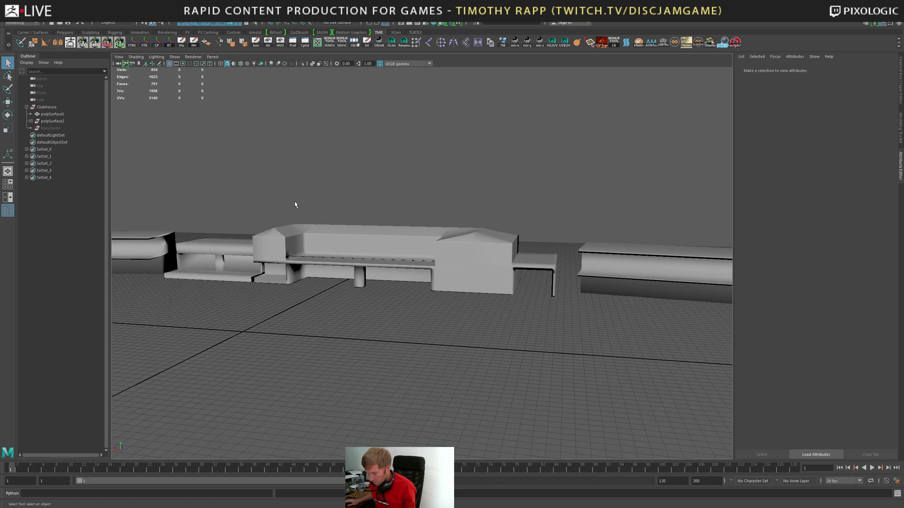
Select all clubhouse pieces and delete their construction history
{"action": "right_click_drag", "start_coordinate": [295, 205], "coordinate": [230, 206], "text": "alt"}
{"action": "left_click_drag", "start_coordinate": [209, 200], "coordinate": [505, 271]}
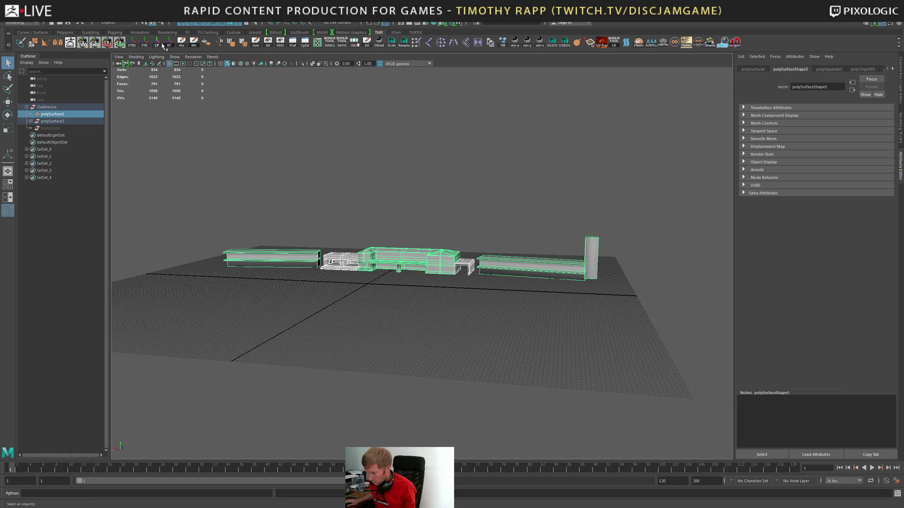
{"action": "left_click", "coordinate": [181, 42]}
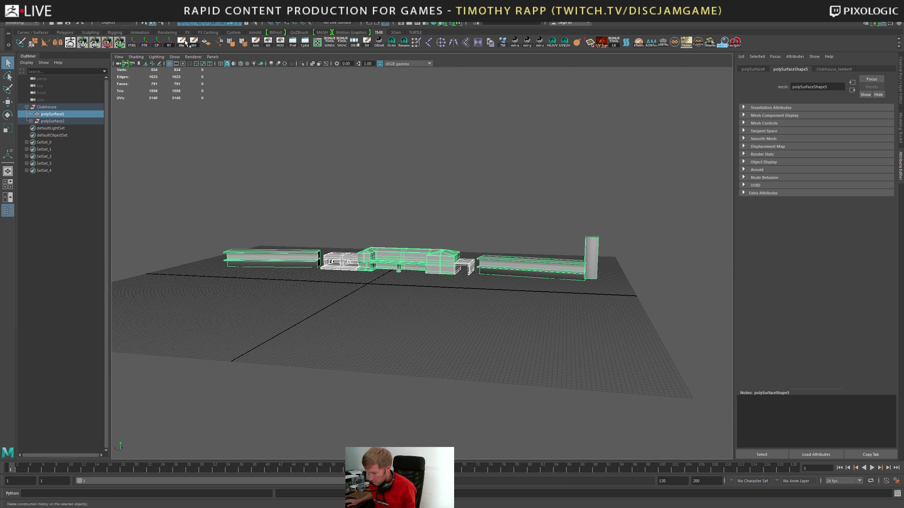
Expand the polySurface2 group and rename polySurface1 to dining_room
{"action": "left_click", "coordinate": [30, 121]}
{"action": "left_click", "coordinate": [56, 114]}
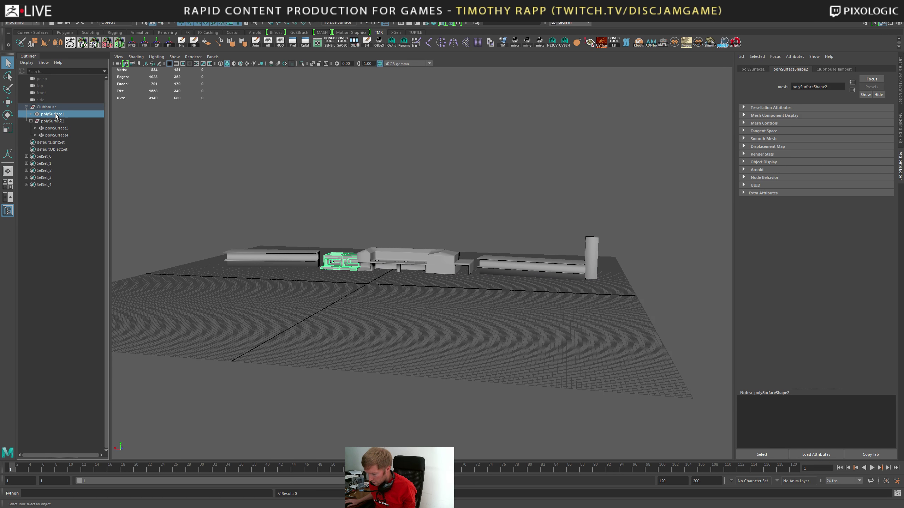
{"action": "double_click", "coordinate": [56, 114]}
{"action": "type", "text": "dining r"}
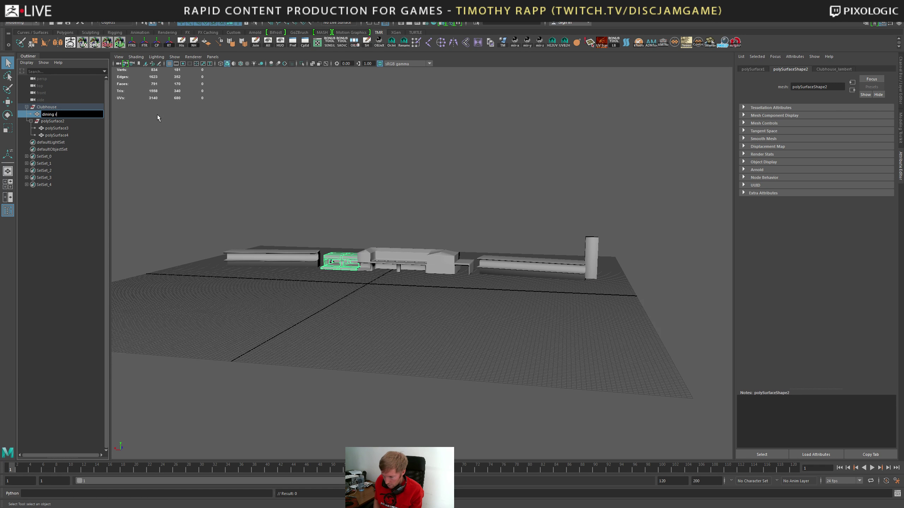
{"action": "type", "text": "oom"}
{"action": "key", "text": "Return"}
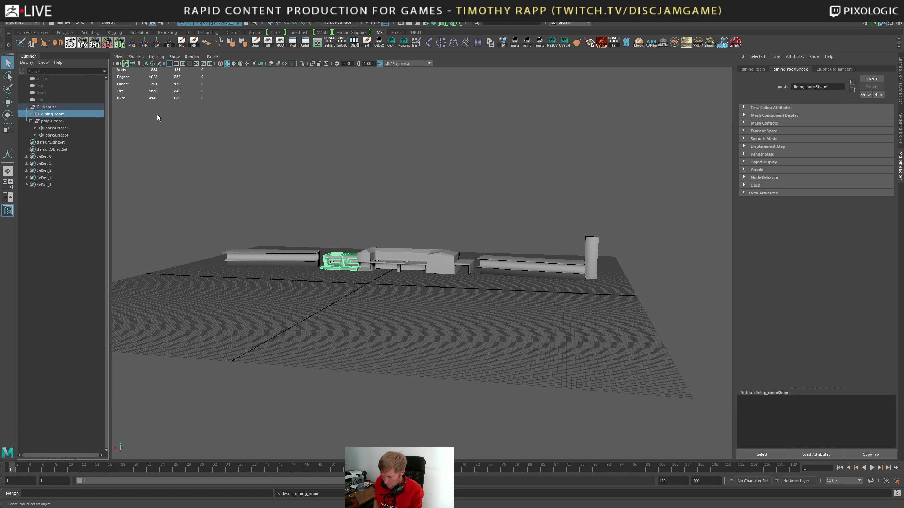
Rename the small canopy mesh to tunnel and the remaining building mesh to clubhouse
{"action": "double_click", "coordinate": [58, 129]}
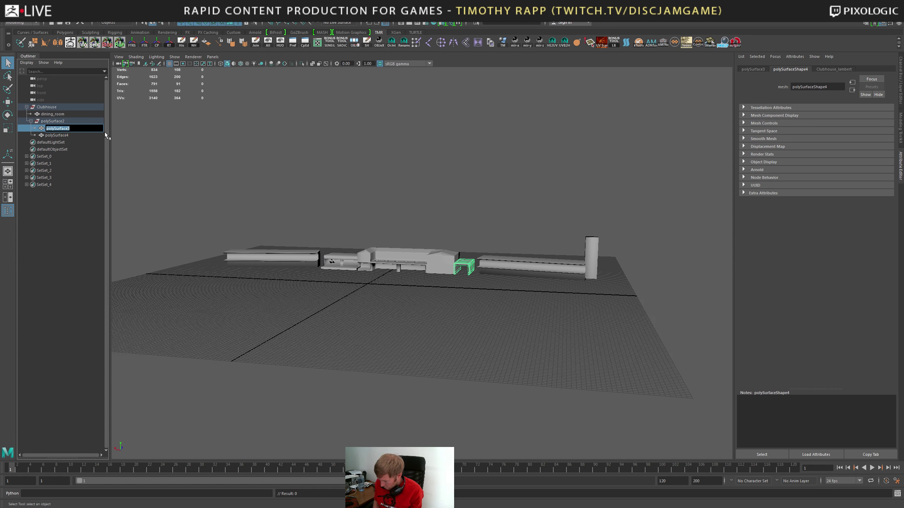
{"action": "type", "text": "tunnel"}
{"action": "key", "text": "Return"}
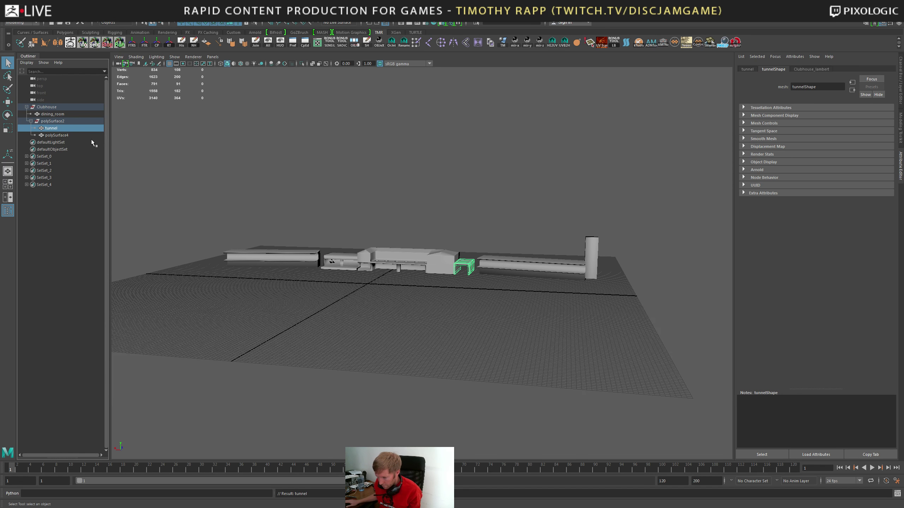
{"action": "left_click", "coordinate": [59, 136]}
{"action": "double_click", "coordinate": [60, 135]}
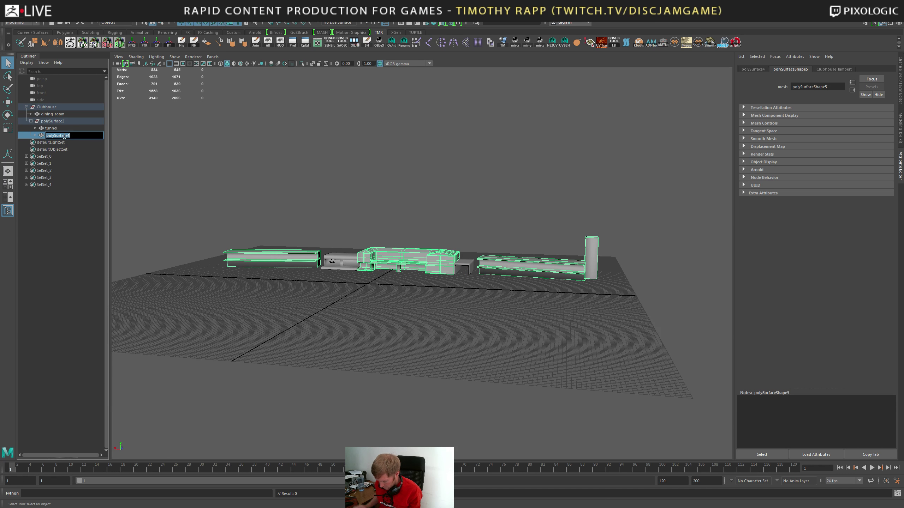
{"action": "type", "text": "dlubhouse"}
{"action": "key", "text": "Return"}
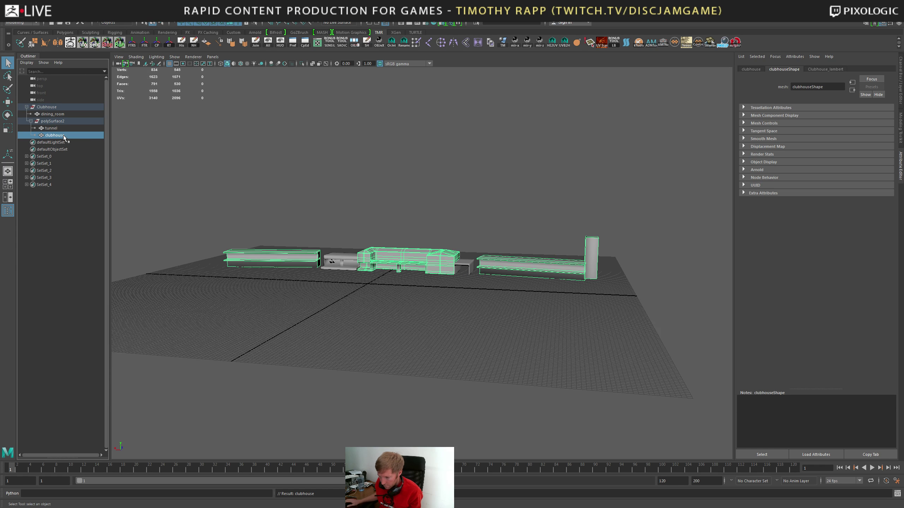
Unparent the clubhouse, tunnel and dining_room meshes from their groups
{"action": "left_click", "coordinate": [54, 128], "text": "ctrl"}
{"action": "left_click", "coordinate": [52, 115], "text": "ctrl"}
{"action": "key", "text": "shift+p"}
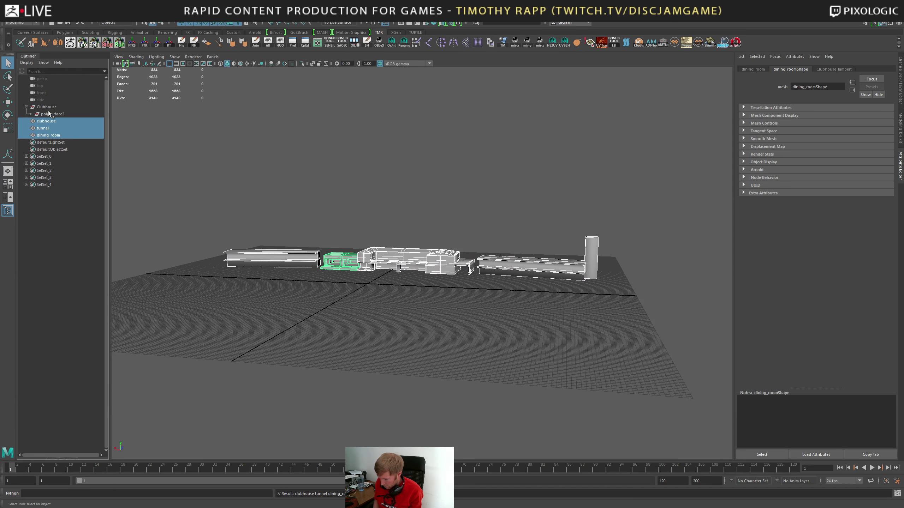
Send the clubhouse mesh to ZBrush with GoZ, relinking it to the existing GoZ mesh
{"action": "left_click", "coordinate": [49, 121]}
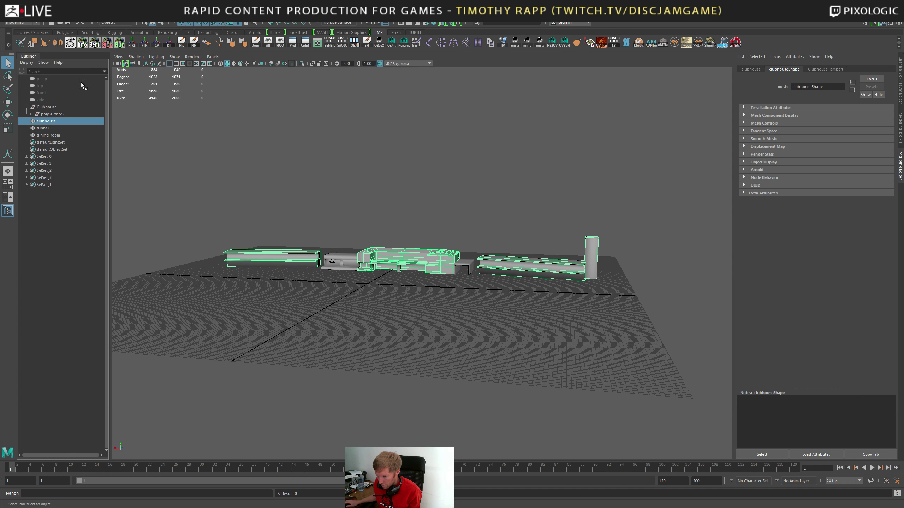
{"action": "left_click", "coordinate": [70, 42]}
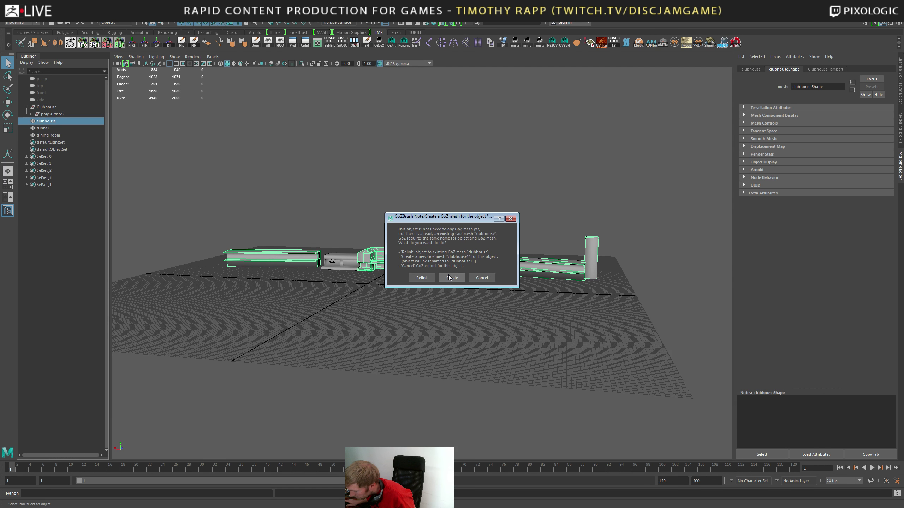
{"action": "left_click", "coordinate": [423, 277]}
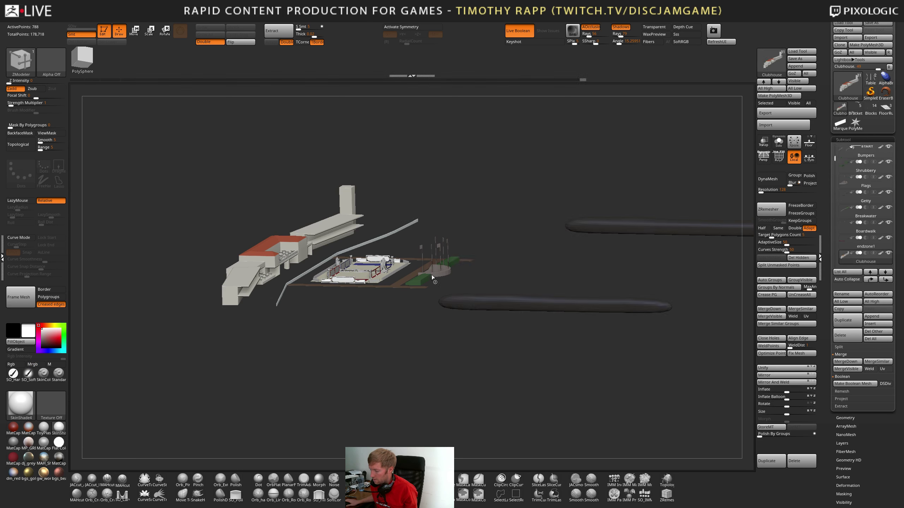
{"action": "left_click_drag", "start_coordinate": [432, 274], "coordinate": [436, 278]}
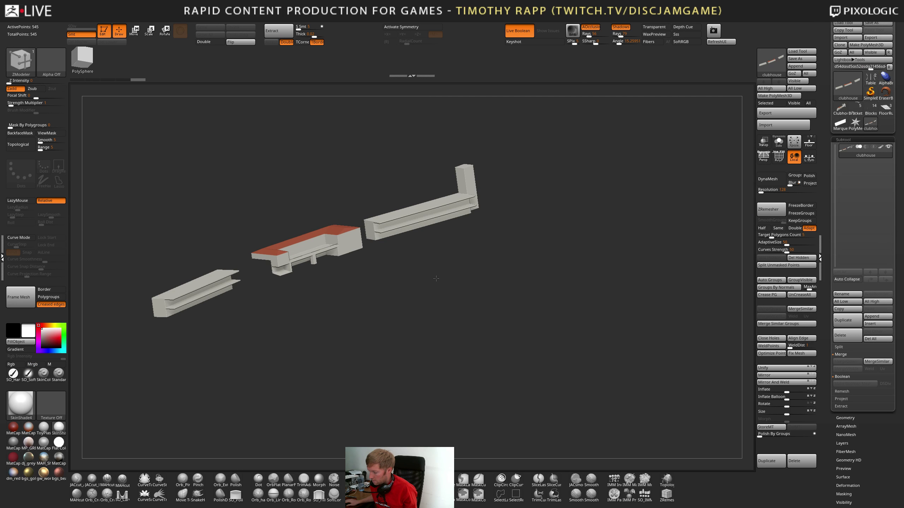
Switch back to Maya and send the dining_room and tunnel meshes to ZBrush one after the other with GoZ
{"action": "key", "text": "alt+Tab"}
{"action": "left_click", "coordinate": [331, 262]}
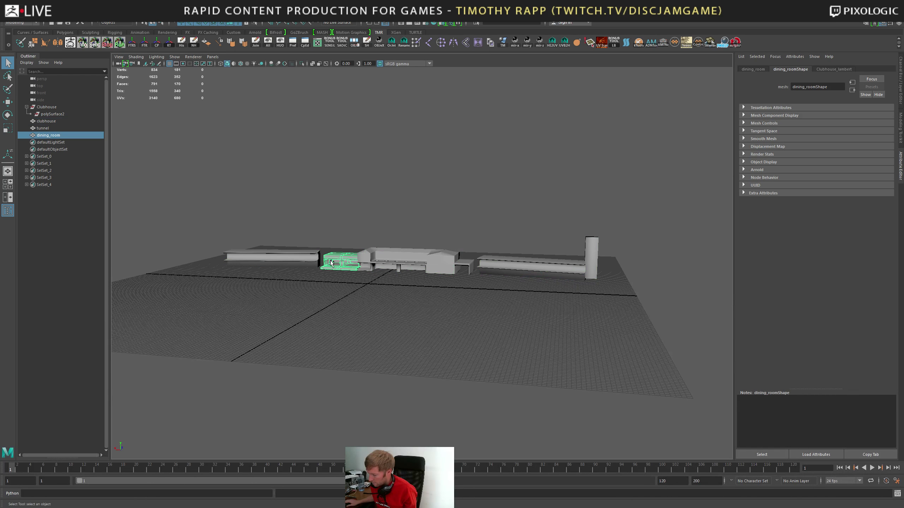
{"action": "left_click", "coordinate": [73, 45]}
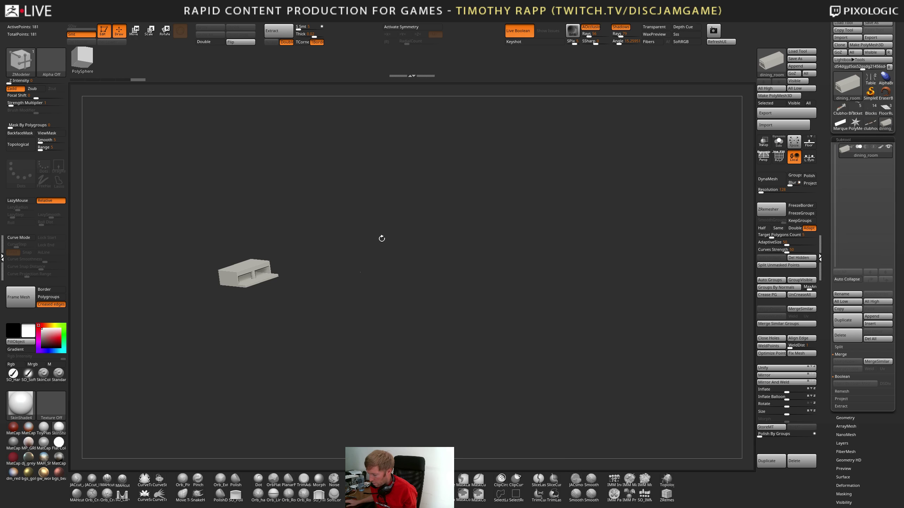
{"action": "key", "text": "alt+Tab"}
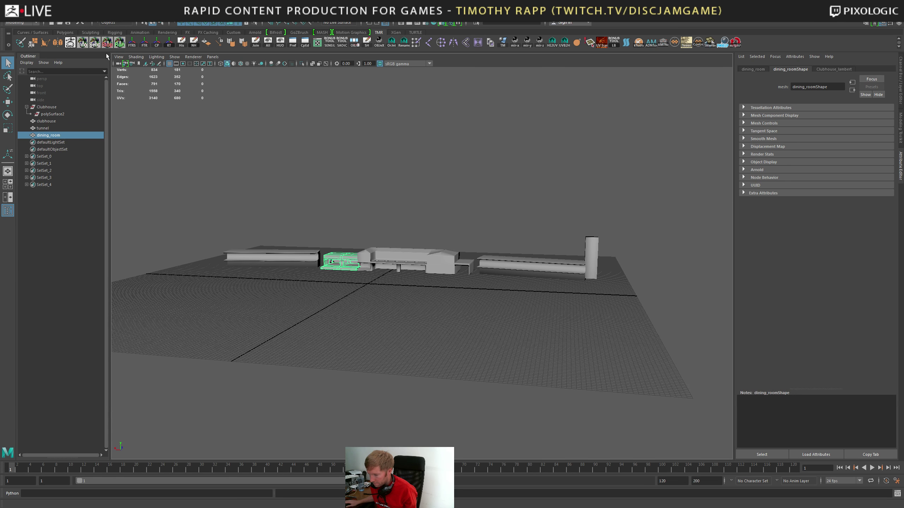
{"action": "left_click", "coordinate": [43, 128]}
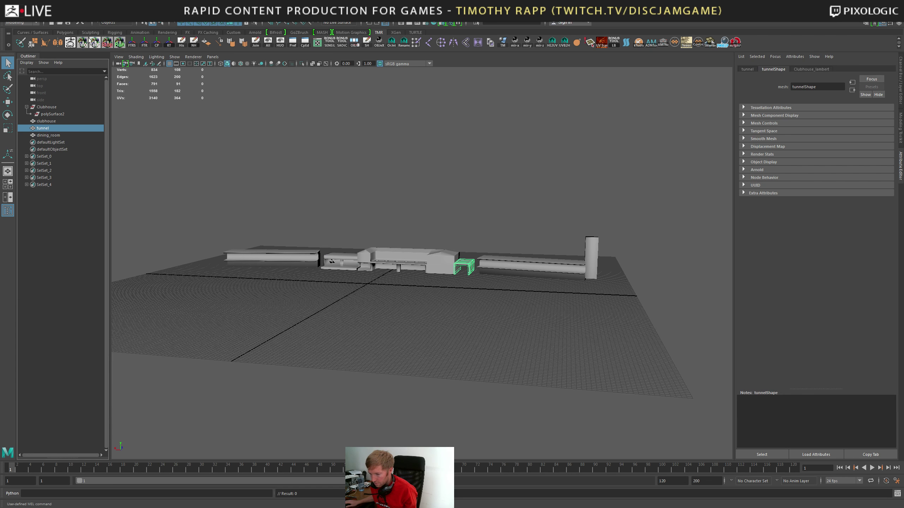
{"action": "left_click", "coordinate": [73, 43]}
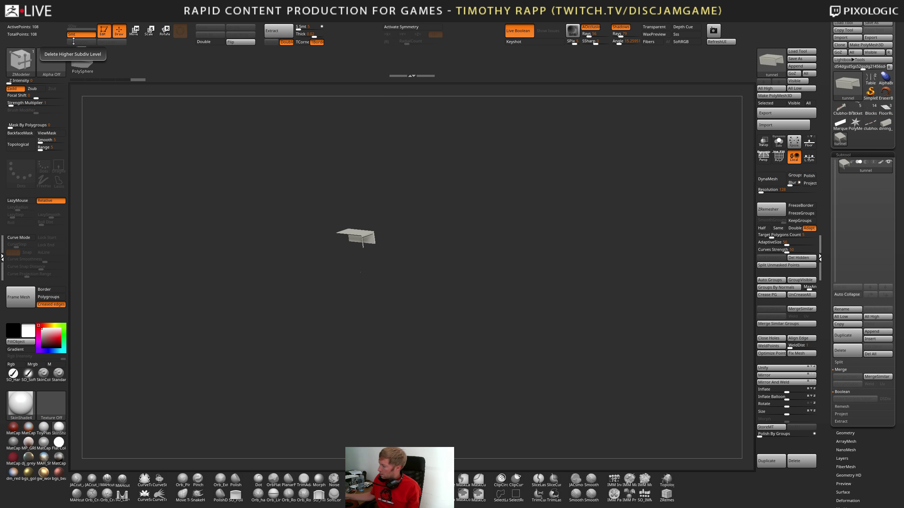
Make the imported clubhouse the active tool and add dining_room and tunnel to it as subtools
{"action": "left_click", "coordinate": [869, 123]}
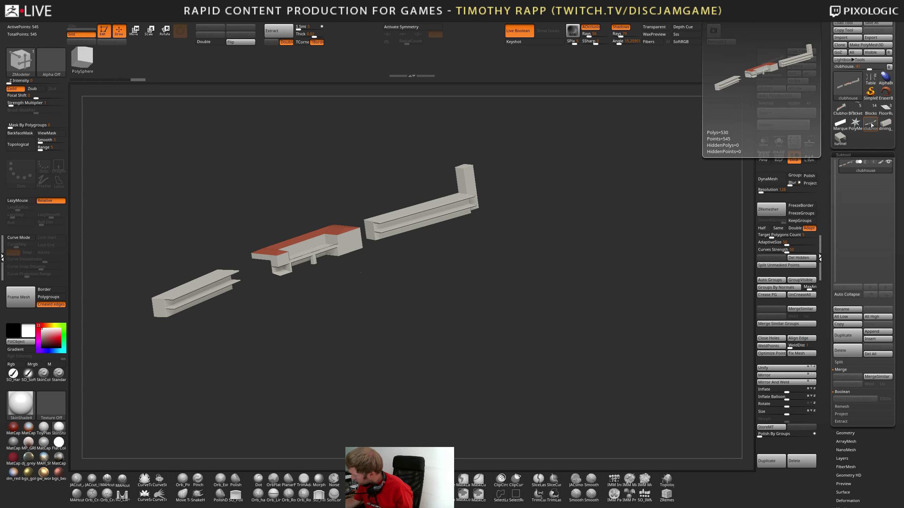
{"action": "left_click", "coordinate": [864, 338]}
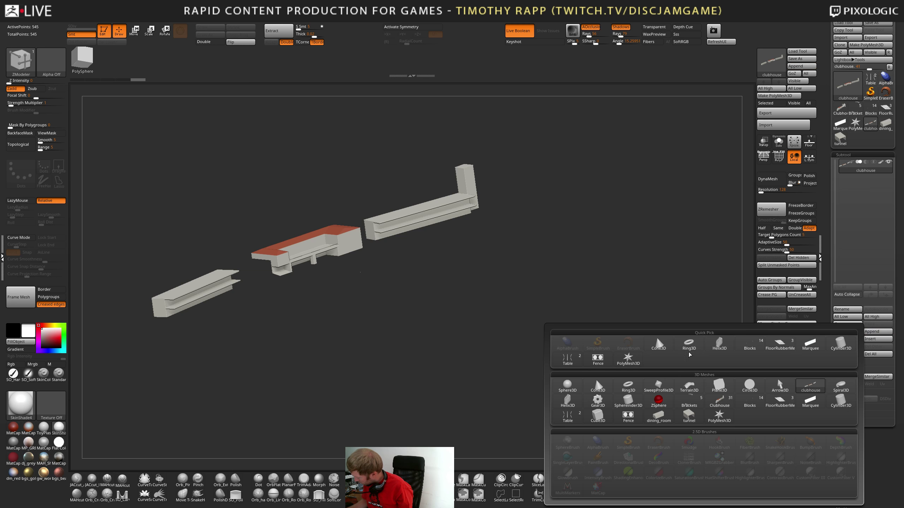
{"action": "left_click", "coordinate": [659, 416]}
{"action": "left_click", "coordinate": [878, 339]}
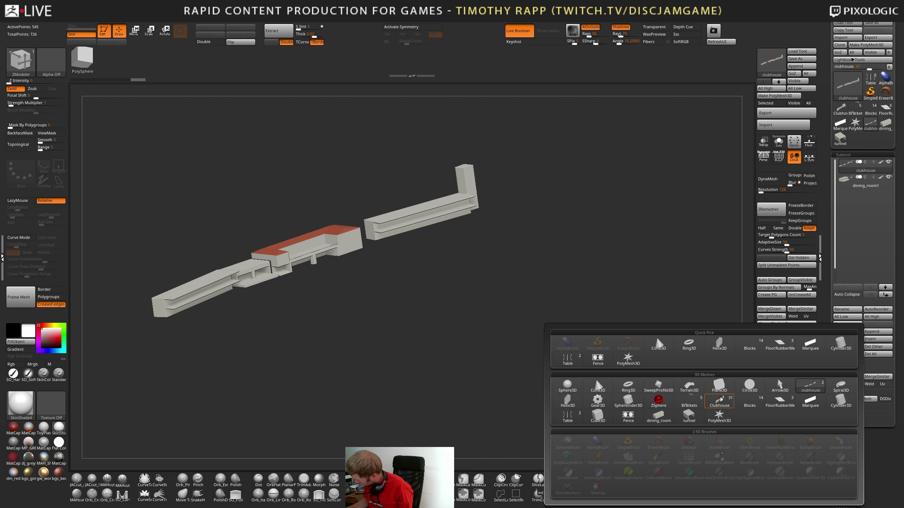
{"action": "left_click", "coordinate": [689, 415]}
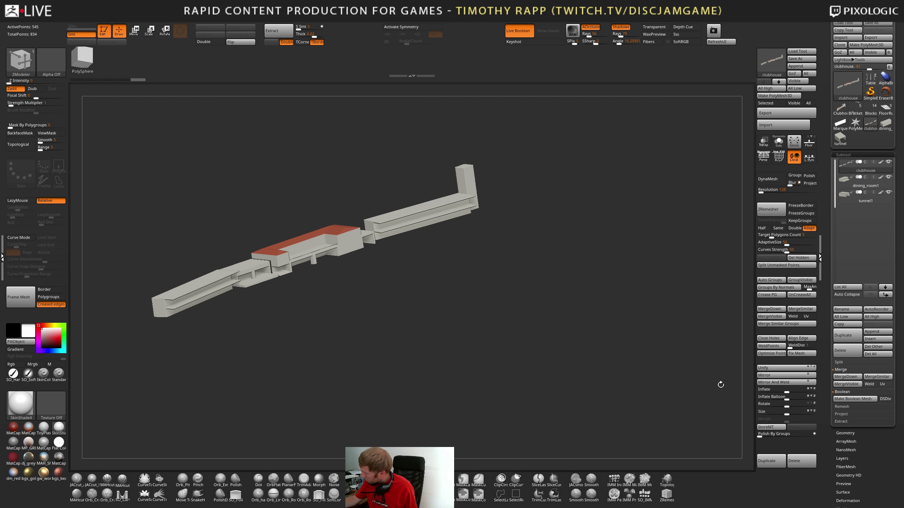
Delete the leftover standalone dining_room and tunnel tools
{"action": "left_click", "coordinate": [885, 125]}
{"action": "left_click", "coordinate": [847, 350]}
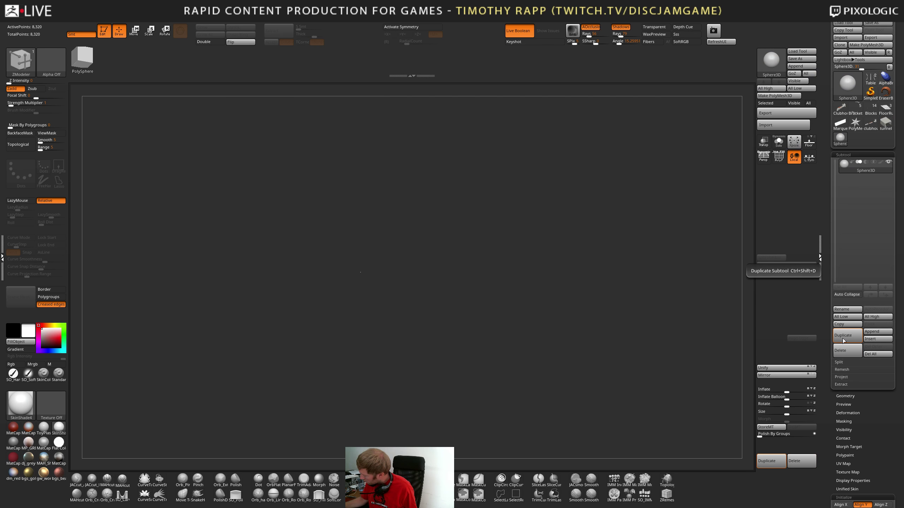
{"action": "left_click", "coordinate": [872, 124]}
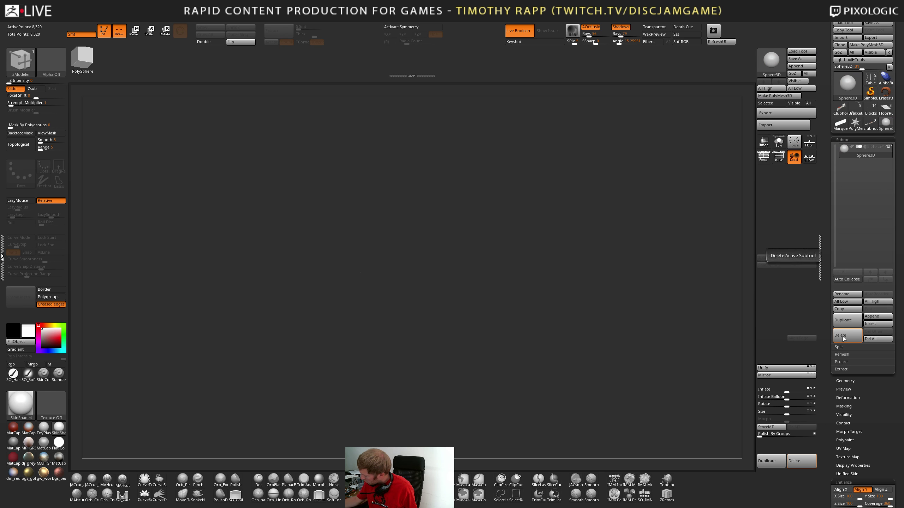
Inspect the assembled clubhouse tool near the dining room and make the dining_room1 subtool active
{"action": "left_click_drag", "start_coordinate": [605, 337], "coordinate": [533, 393]}
{"action": "left_click_drag", "start_coordinate": [414, 356], "coordinate": [637, 401], "text": "alt"}
{"action": "key", "text": "shift+f"}
{"action": "key", "text": "shift+f"}
{"action": "left_click_drag", "start_coordinate": [497, 369], "coordinate": [497, 405]}
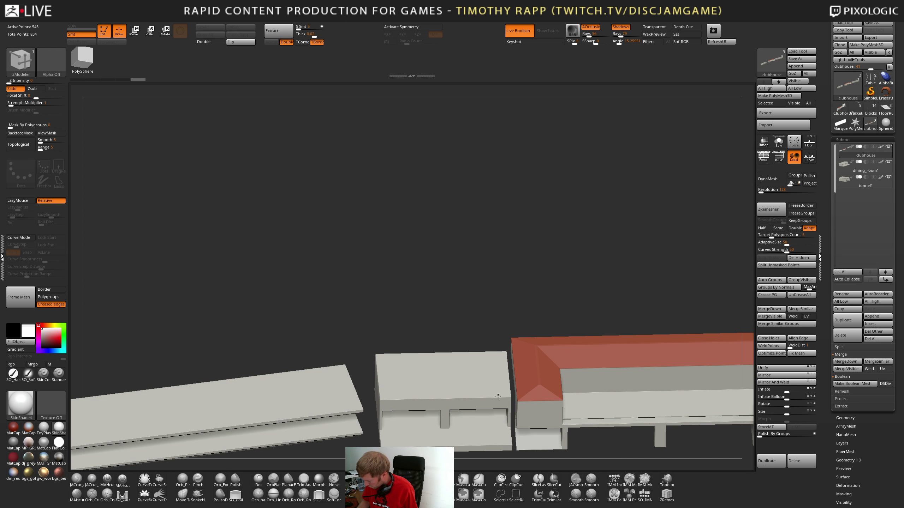
{"action": "left_click", "coordinate": [499, 401], "text": "alt"}
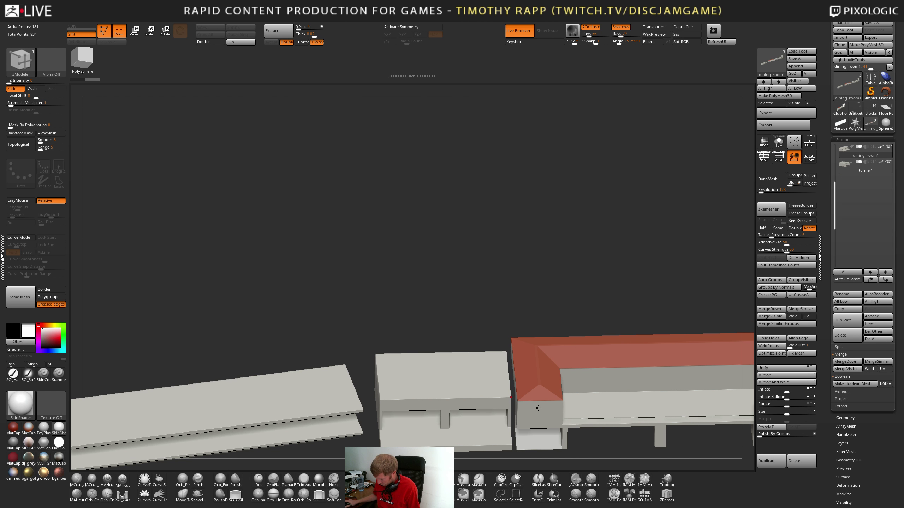
Solo the dining_room1 subtool and turn on double-sided display to inspect its open side
{"action": "left_click_drag", "start_coordinate": [554, 272], "coordinate": [490, 268], "text": "alt"}
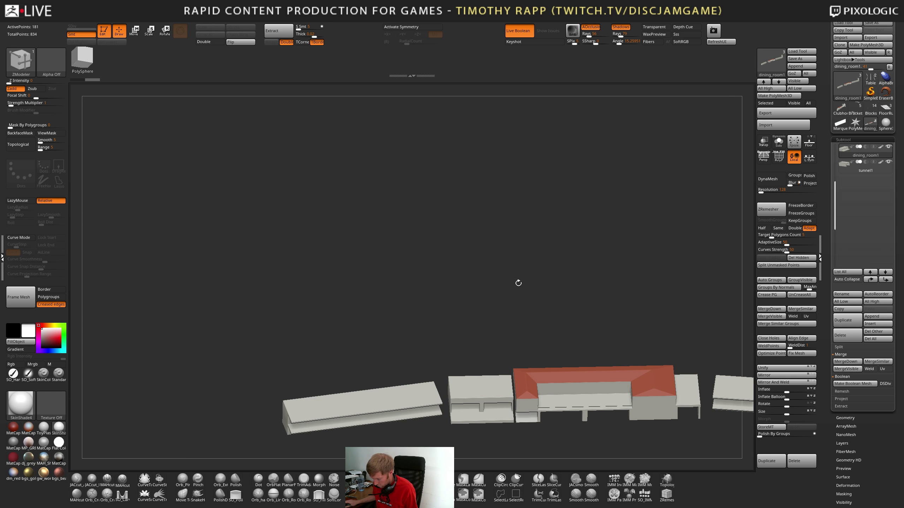
{"action": "left_click", "coordinate": [778, 141]}
{"action": "left_click_drag", "start_coordinate": [749, 305], "coordinate": [592, 331]}
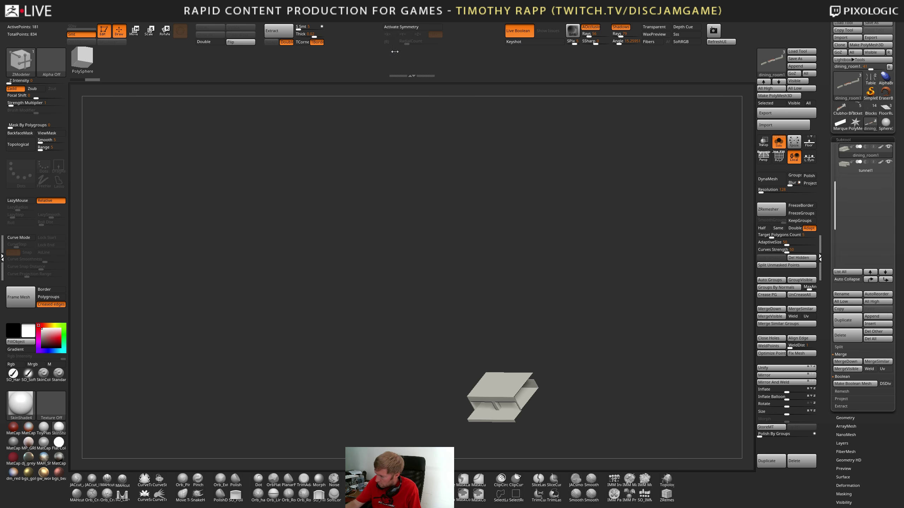
{"action": "left_click", "coordinate": [729, 41]}
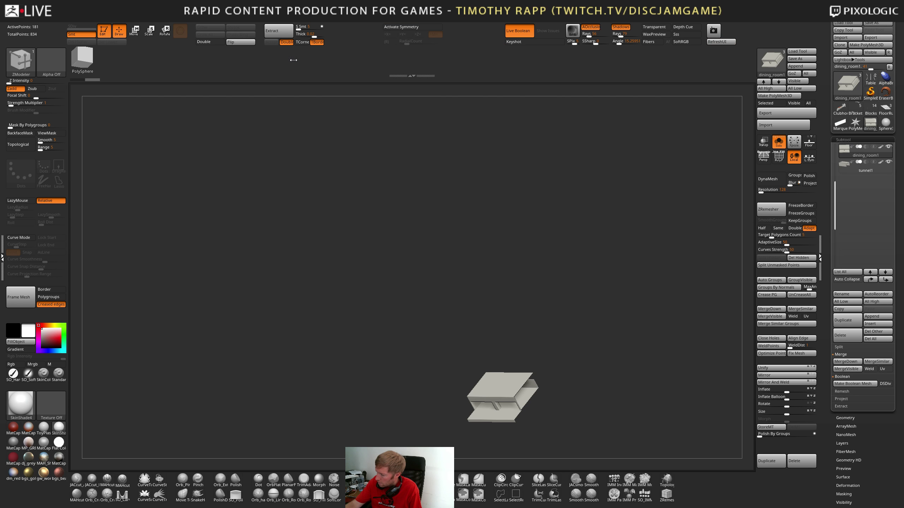
{"action": "left_click", "coordinate": [217, 42]}
{"action": "left_click_drag", "start_coordinate": [569, 402], "coordinate": [580, 375], "text": "alt"}
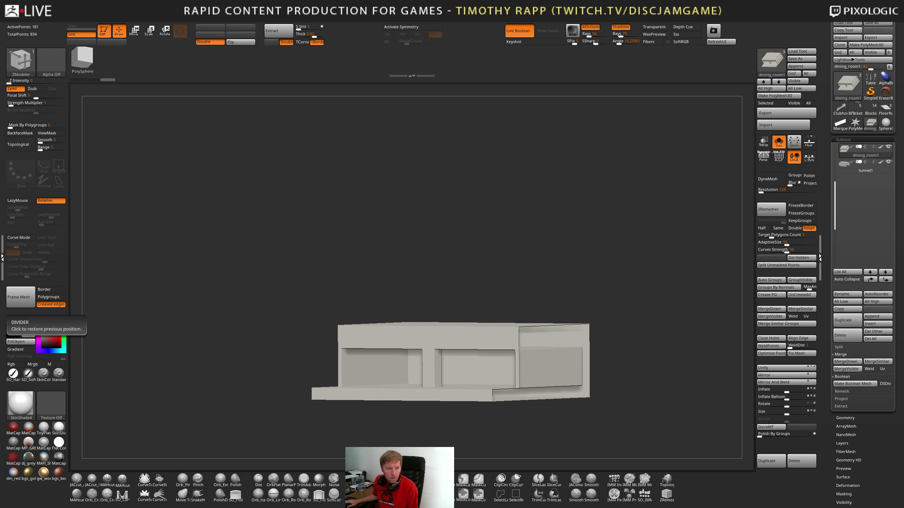
Switch to Maya and isolate the dining_room mesh, framing its open end
{"action": "key", "text": "alt+Tab"}
{"action": "left_click_drag", "start_coordinate": [409, 314], "coordinate": [490, 316], "text": "alt"}
{"action": "middle_click_drag", "start_coordinate": [267, 271], "coordinate": [348, 305], "text": "alt"}
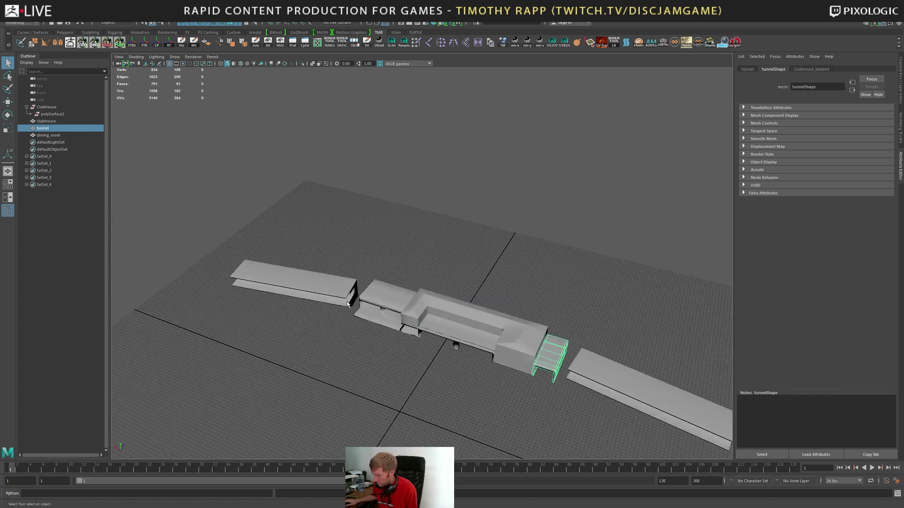
{"action": "left_click", "coordinate": [380, 302]}
{"action": "key", "text": "ctrl+1"}
{"action": "right_click_drag", "start_coordinate": [386, 313], "coordinate": [505, 353], "text": "alt"}
{"action": "left_click_drag", "start_coordinate": [505, 352], "coordinate": [423, 284], "text": "alt"}
{"action": "right_click_drag", "start_coordinate": [423, 284], "coordinate": [505, 282], "text": "alt"}
{"action": "middle_click_drag", "start_coordinate": [505, 282], "coordinate": [607, 227], "text": "alt"}
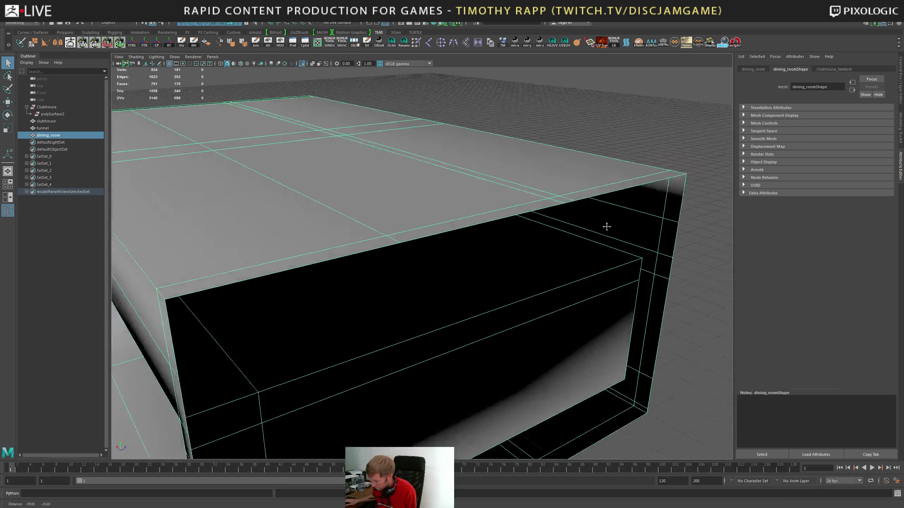
{"action": "right_click_drag", "start_coordinate": [606, 227], "coordinate": [493, 225], "text": "alt"}
{"action": "left_click_drag", "start_coordinate": [493, 225], "coordinate": [502, 219], "text": "alt"}
{"action": "left_click_drag", "start_coordinate": [420, 270], "coordinate": [425, 270], "text": "alt"}
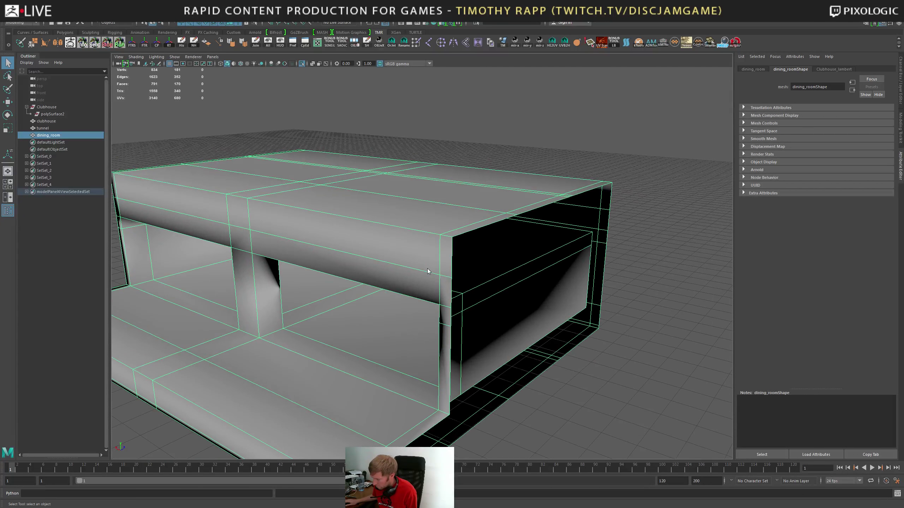
Bridge the two vertical border edge runs on the dining_room's open end to form a side wall
{"action": "key", "text": "F10"}
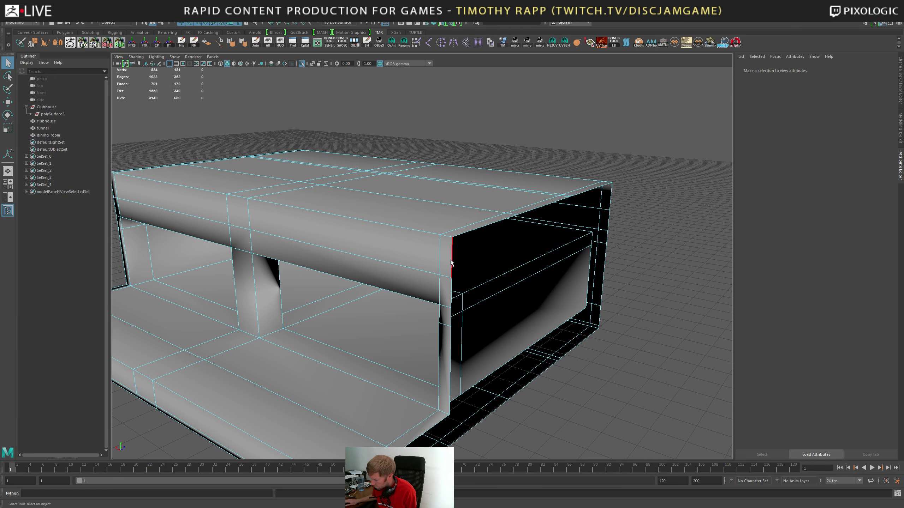
{"action": "left_click", "coordinate": [450, 263]}
{"action": "double_click", "coordinate": [449, 407]}
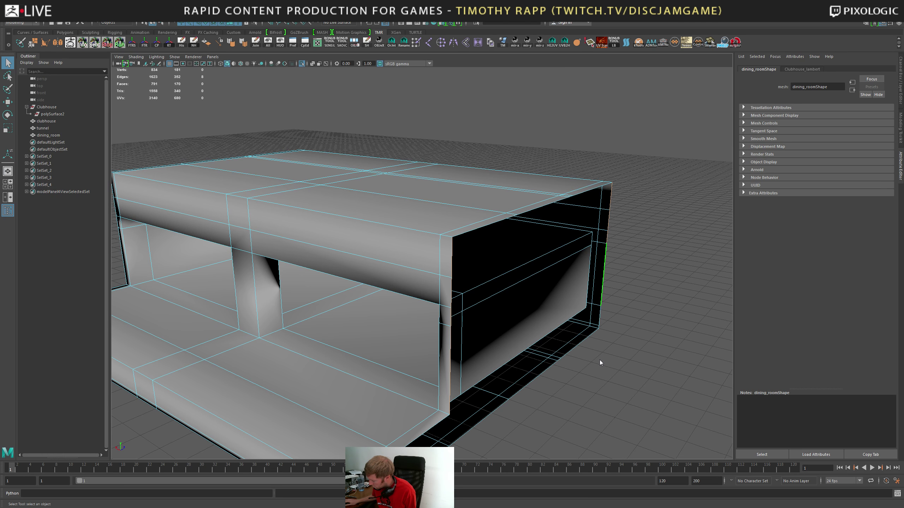
{"action": "right_click_drag", "start_coordinate": [600, 360], "coordinate": [556, 307], "text": "shift"}
{"action": "left_click_drag", "start_coordinate": [555, 306], "coordinate": [442, 320], "text": "alt"}
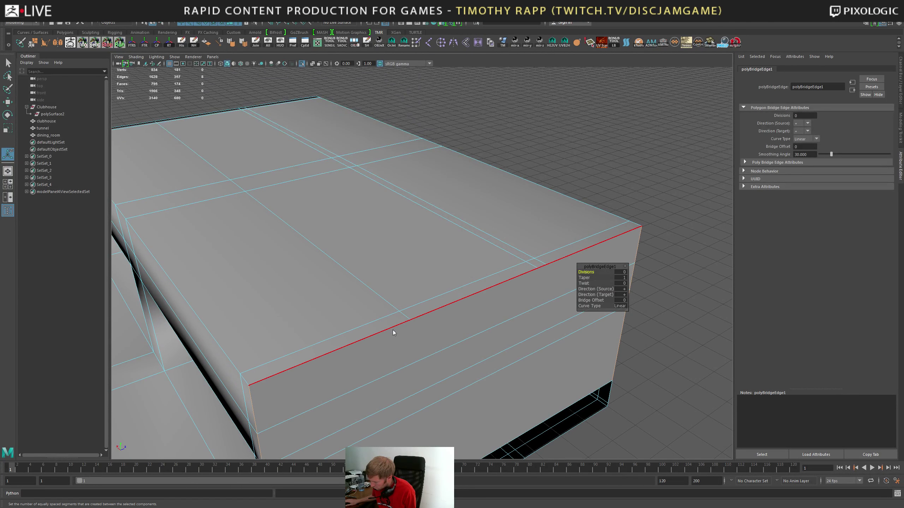
{"action": "key", "text": "q"}
Insert three vertical edge loops with Multi-Cut across the bridged side wall, near the roof's lengthwise edges
{"action": "key", "text": "F11"}
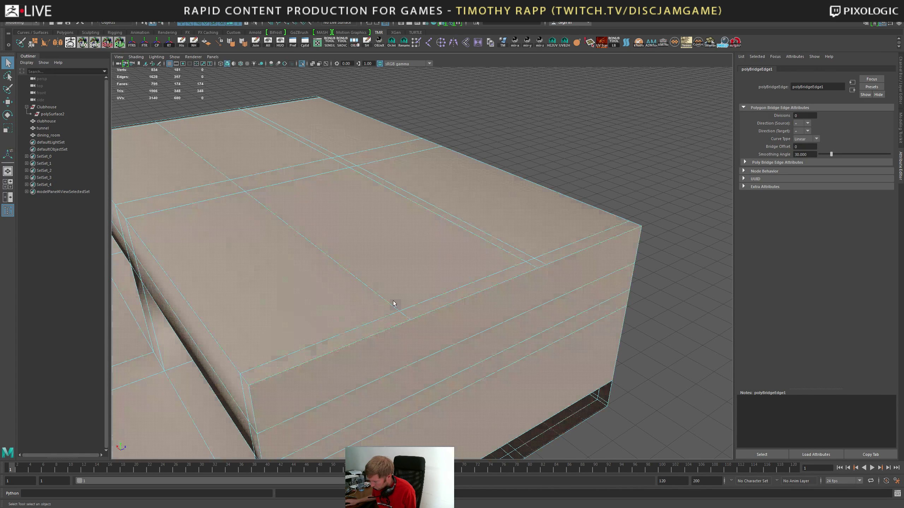
{"action": "left_click", "coordinate": [379, 335]}
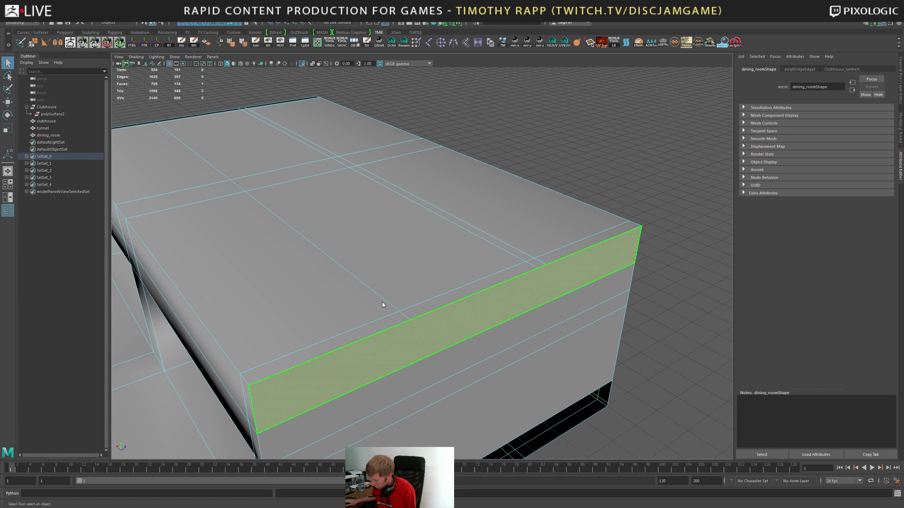
{"action": "right_click_drag", "start_coordinate": [382, 303], "coordinate": [375, 343], "text": "shift"}
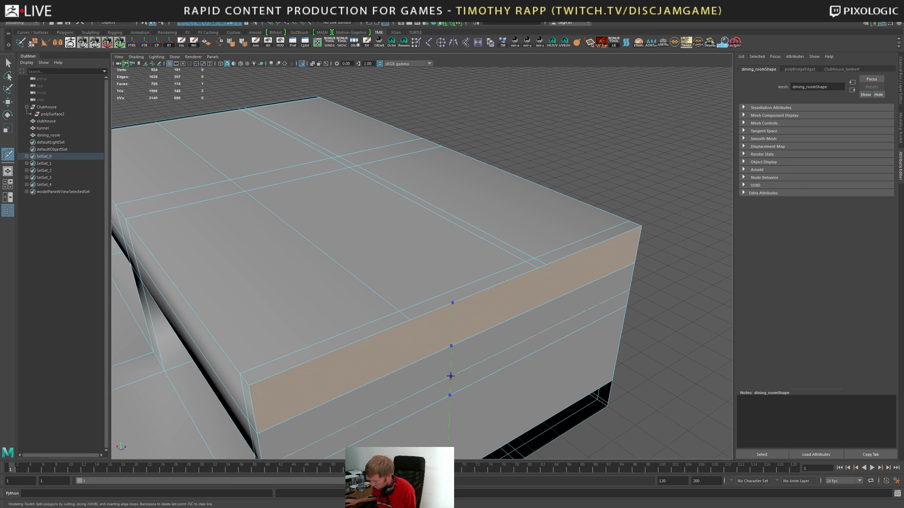
{"action": "left_click_drag", "start_coordinate": [631, 404], "coordinate": [581, 385], "text": "alt"}
{"action": "right_click_drag", "start_coordinate": [580, 385], "coordinate": [571, 385], "text": "alt"}
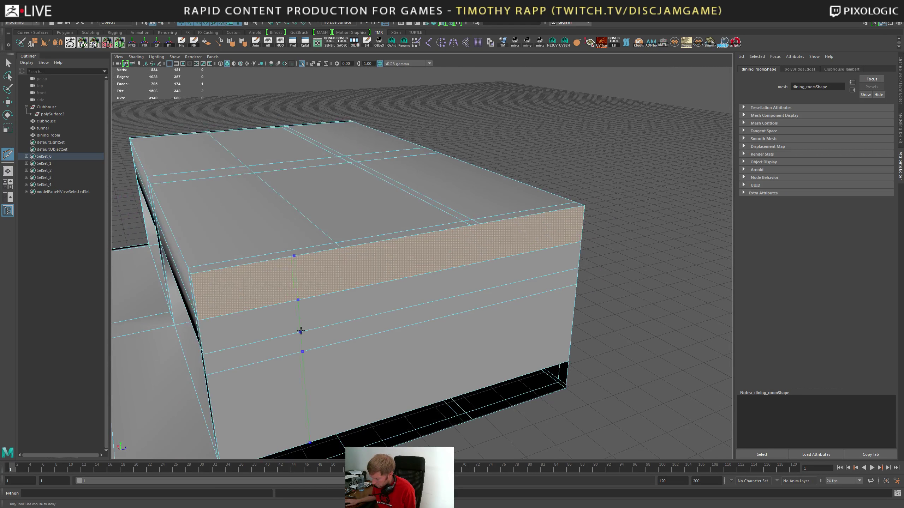
{"action": "left_click", "coordinate": [340, 332], "text": "ctrl"}
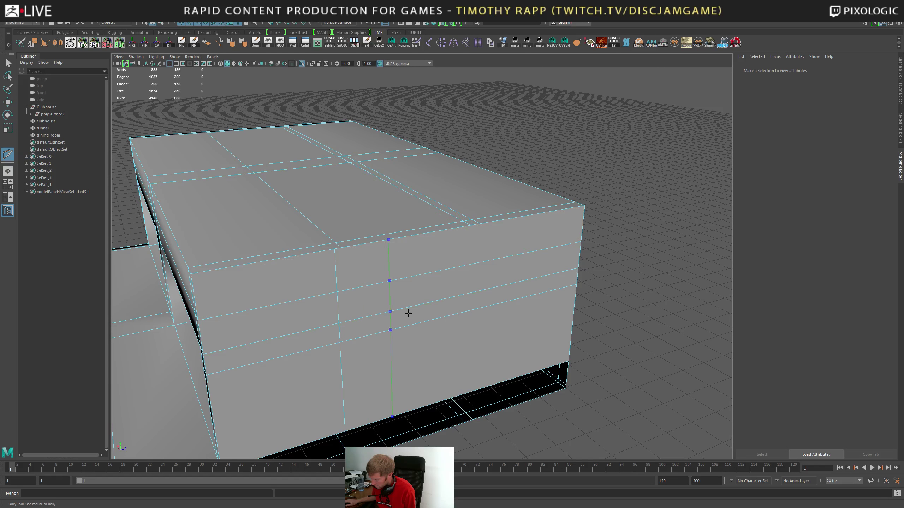
{"action": "left_click", "coordinate": [466, 302], "text": "ctrl"}
{"action": "left_click", "coordinate": [484, 299], "text": "ctrl"}
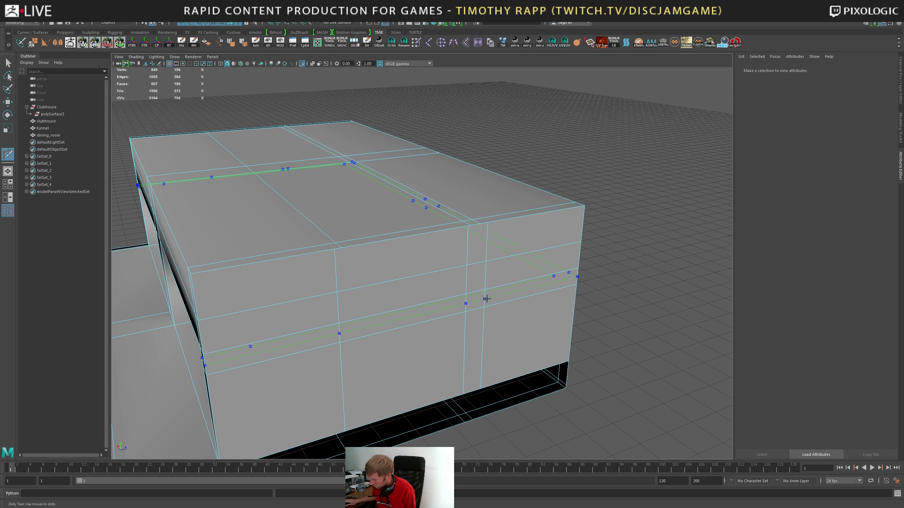
Snap the first and last vertical cuts on the side wall into line with the matching roof edge ends
{"action": "key", "text": "q"}
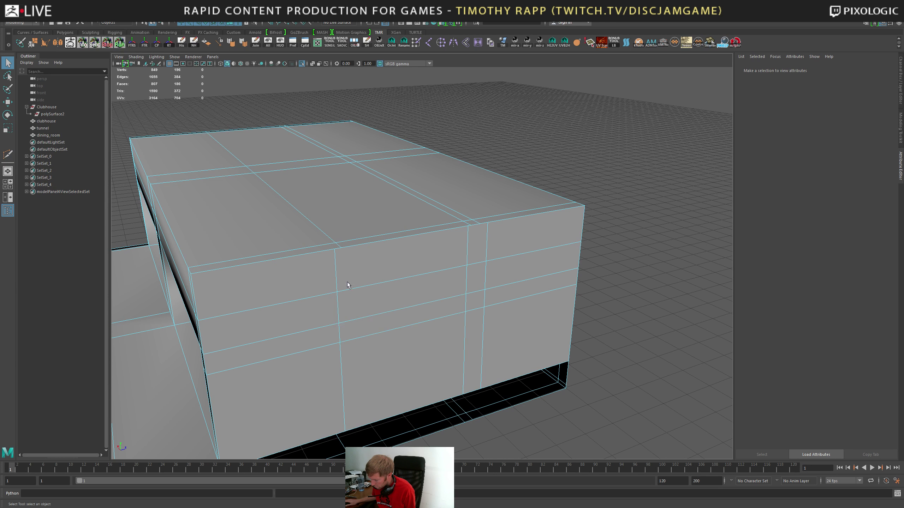
{"action": "double_click", "coordinate": [340, 379]}
{"action": "key", "text": "w"}
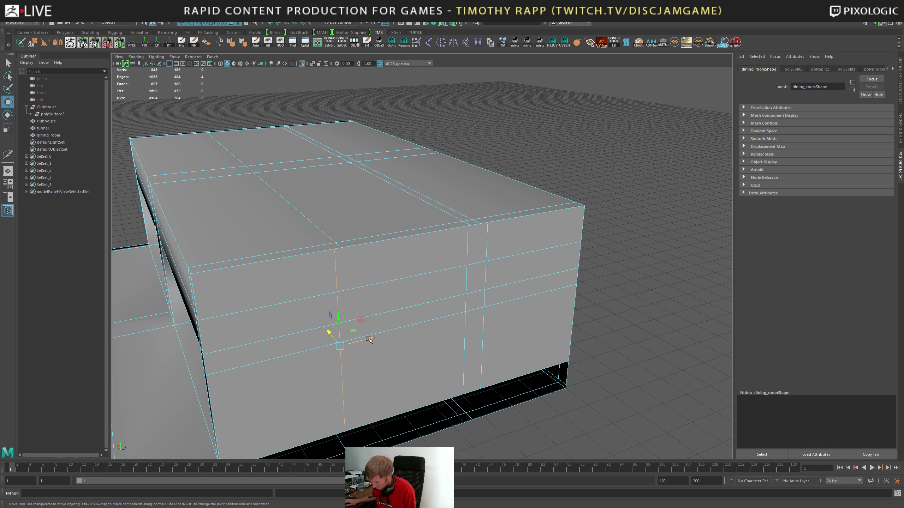
{"action": "key", "text": "v"}
{"action": "left_click_drag", "start_coordinate": [350, 344], "coordinate": [349, 253]}
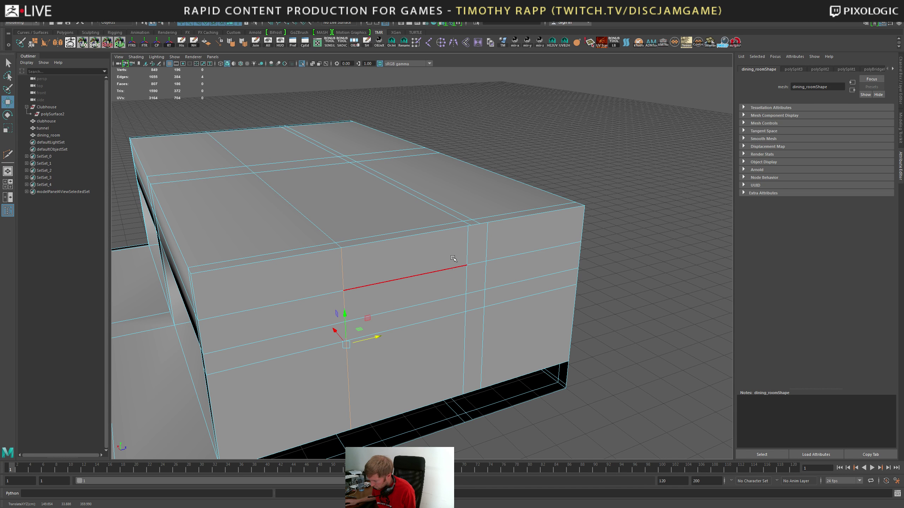
{"action": "double_click", "coordinate": [467, 245]}
{"action": "left_click_drag", "start_coordinate": [492, 309], "coordinate": [479, 225]}
Bridge the upper and lower border edges of the remaining gap beneath the side wall to close the floor end
{"action": "right_click_drag", "start_coordinate": [531, 309], "coordinate": [480, 299], "text": "alt"}
{"action": "middle_click_drag", "start_coordinate": [480, 299], "coordinate": [475, 281], "text": "alt"}
{"action": "left_click_drag", "start_coordinate": [476, 281], "coordinate": [413, 266], "text": "alt"}
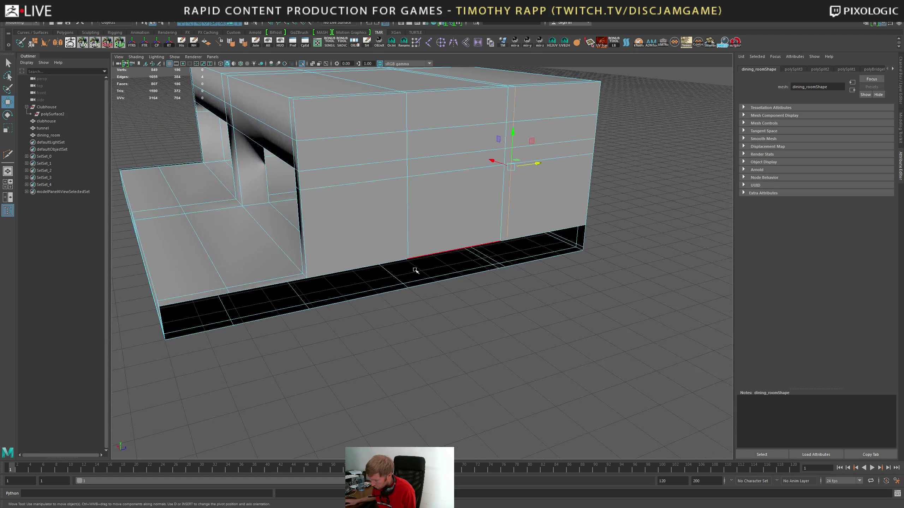
{"action": "left_click", "coordinate": [199, 333]}
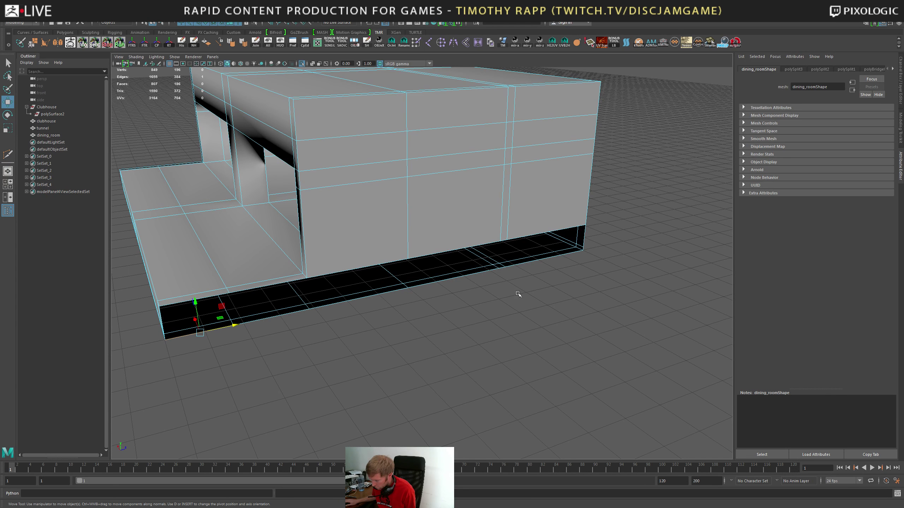
{"action": "double_click", "coordinate": [569, 254]}
{"action": "key", "text": "ctrl+z"}
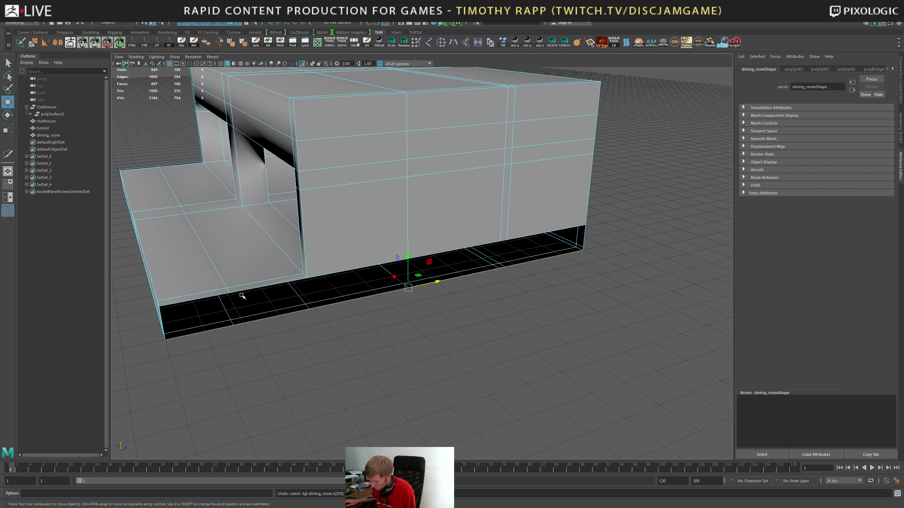
{"action": "left_click", "coordinate": [195, 299], "text": "shift"}
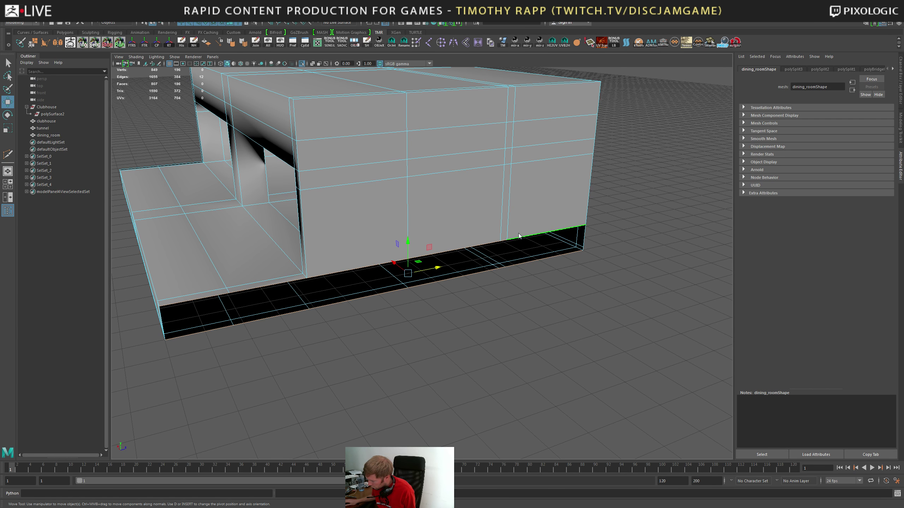
{"action": "key", "text": "g"}
{"action": "left_click_drag", "start_coordinate": [477, 312], "coordinate": [429, 224], "text": "alt"}
{"action": "key", "text": "q"}
{"action": "key", "text": "F8"}
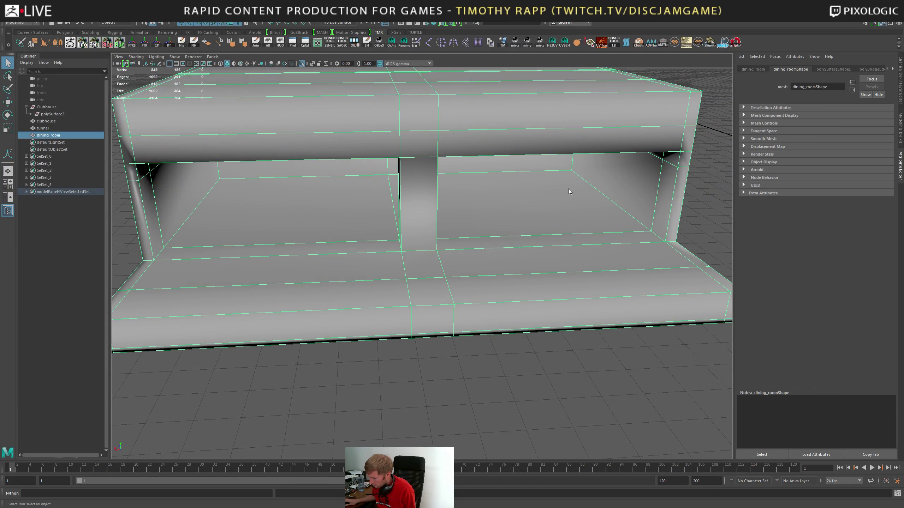
Merge the dining_room's vertices with a distance threshold of 0.1
{"action": "key", "text": "F9"}
{"action": "right_click_drag", "start_coordinate": [569, 191], "coordinate": [448, 204], "text": "alt"}
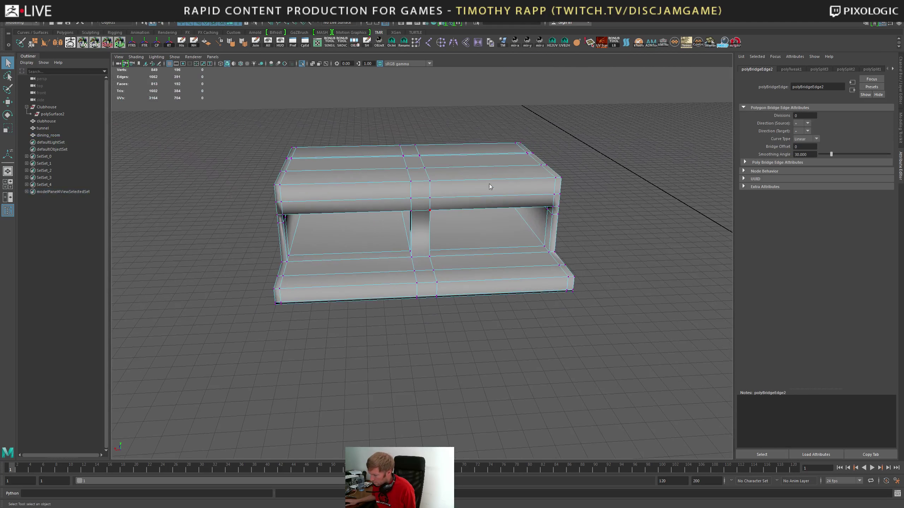
{"action": "left_click", "coordinate": [590, 183]}
{"action": "left_click", "coordinate": [466, 226]}
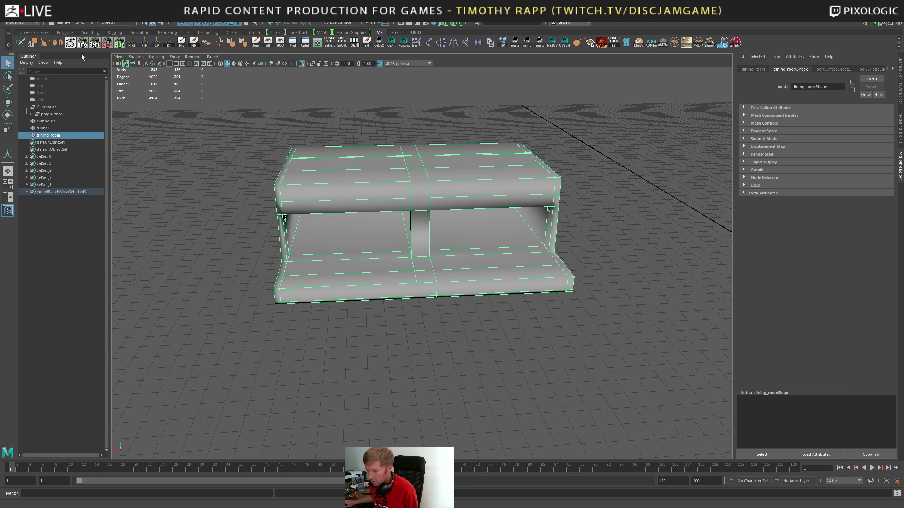
{"action": "left_click", "coordinate": [34, 43]}
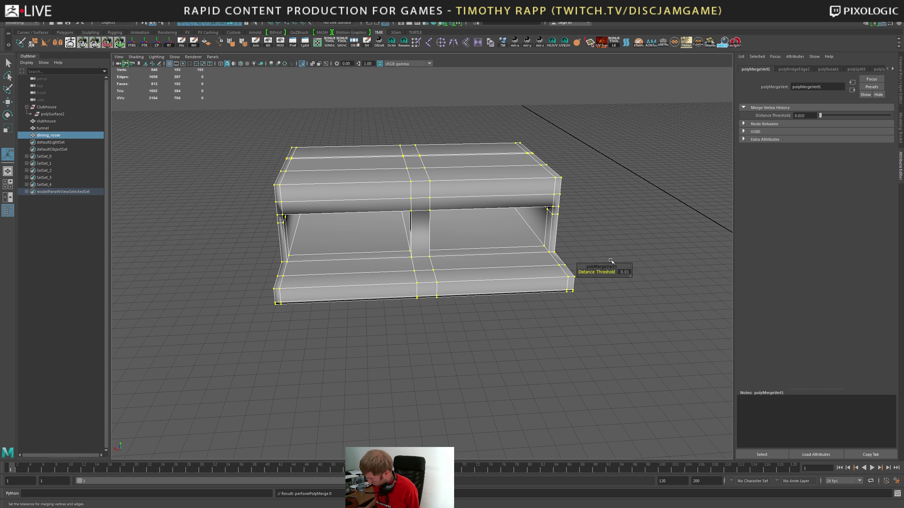
{"action": "left_click_drag", "start_coordinate": [591, 273], "coordinate": [597, 272]}
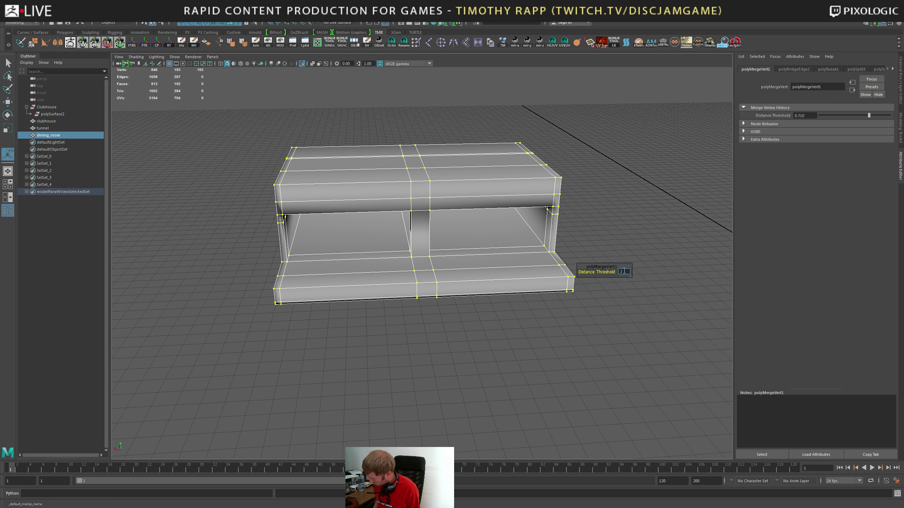
{"action": "key", "text": "Return"}
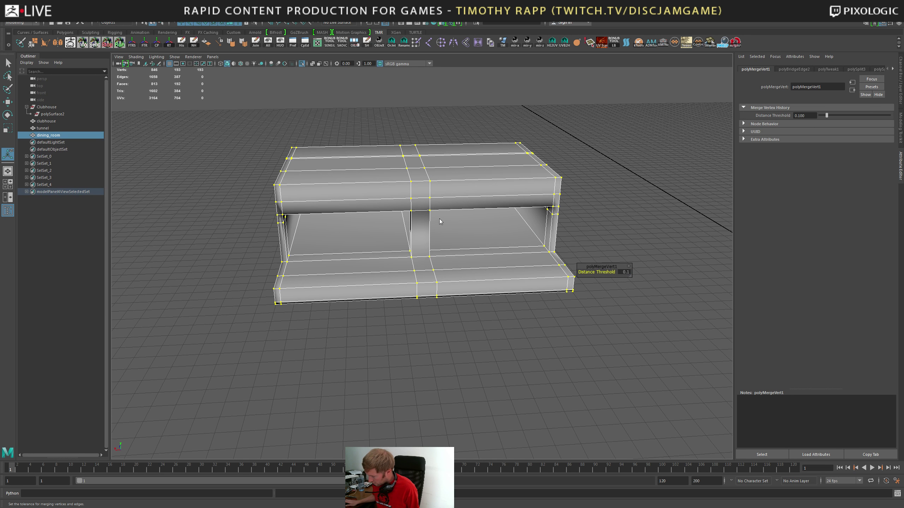
Return to object mode, reselect the dining_room mesh and send it to ZBrush with GoZ
{"action": "key", "text": "q"}
{"action": "key", "text": "F8"}
{"action": "left_click", "coordinate": [513, 349]}
{"action": "left_click", "coordinate": [429, 242]}
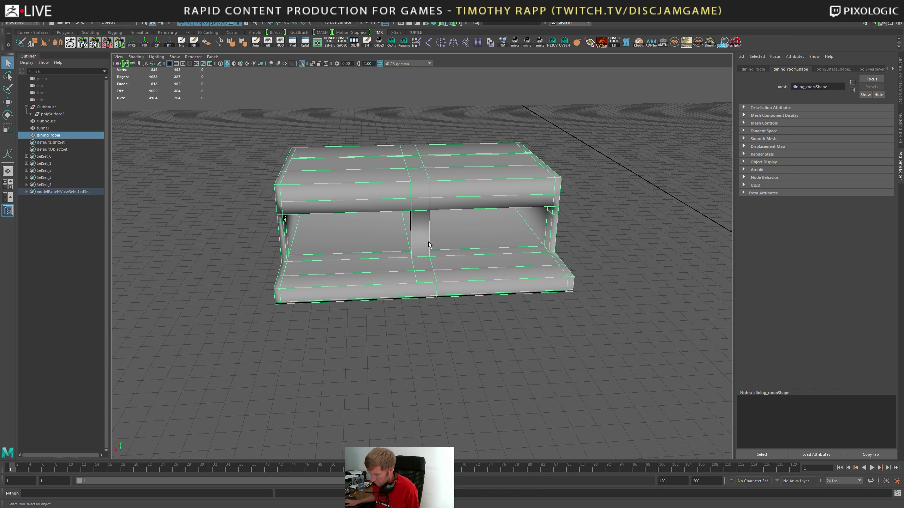
{"action": "left_click", "coordinate": [70, 43]}
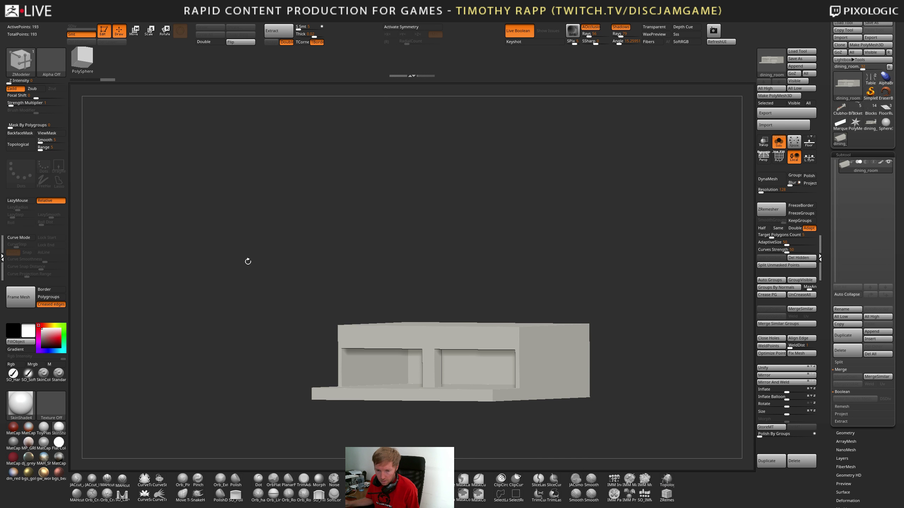
{"action": "key", "text": "alt+Tab"}
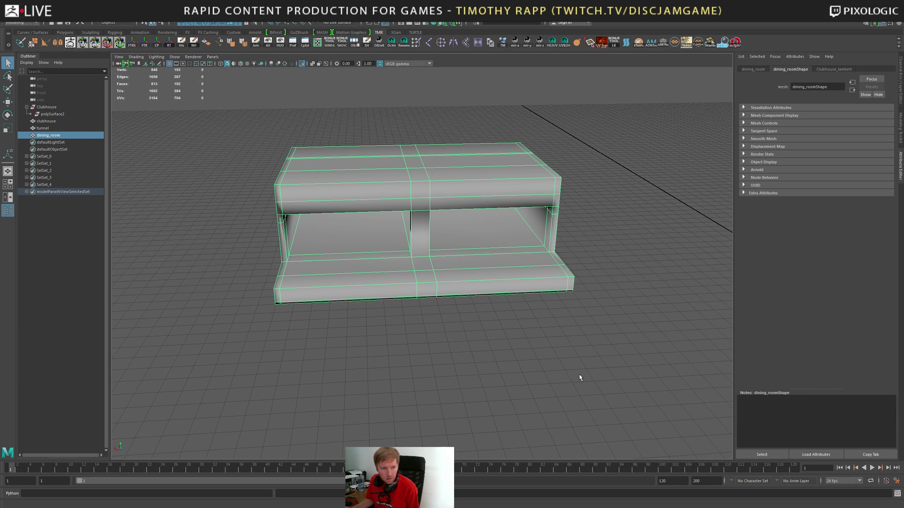
{"action": "key", "text": "alt+Tab"}
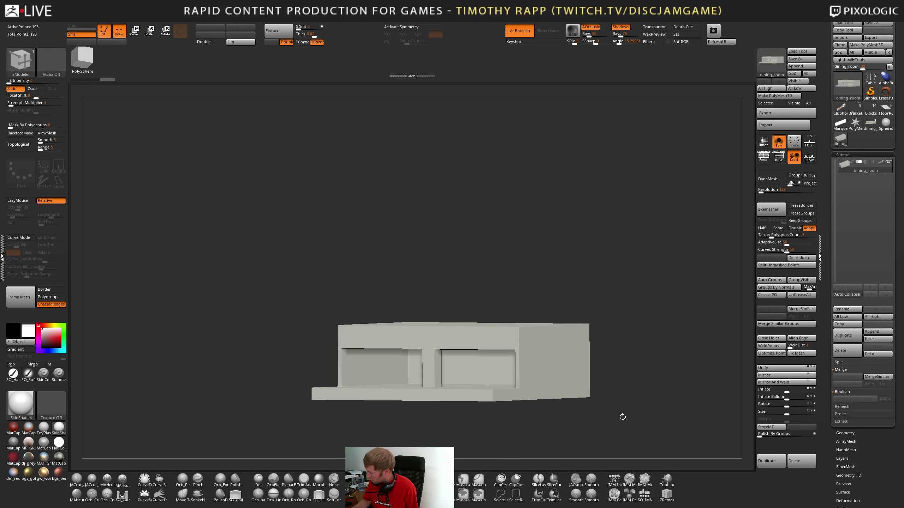
Check the re-imported dining_room from the front and make the assembled clubhouse tool active at its dining_room1 subtool
{"action": "key", "text": "shift+f"}
{"action": "key", "text": "shift+f"}
{"action": "key", "text": "shift+f"}
{"action": "mouse_move", "coordinate": [622, 417]}
{"action": "left_mouse_down"}
{"action": "mouse_move", "coordinate": [548, 382]}
{"action": "mouse_move", "coordinate": [515, 388]}
{"action": "mouse_move", "coordinate": [569, 378]}
{"action": "left_mouse_up"}
{"action": "key", "text": "shift+f"}
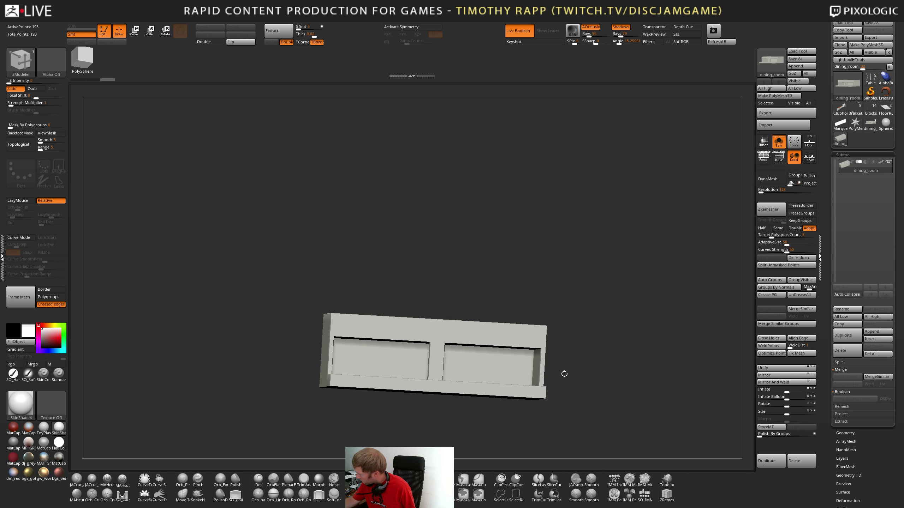
{"action": "left_click", "coordinate": [868, 126]}
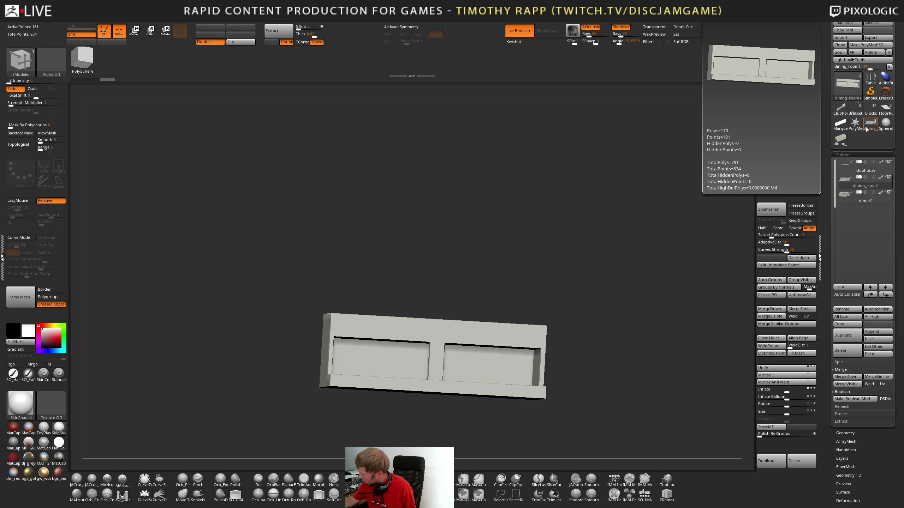
Make the assembled Clubhouse tool active and append the dining_room mesh to it as a subtool
{"action": "left_click", "coordinate": [841, 108]}
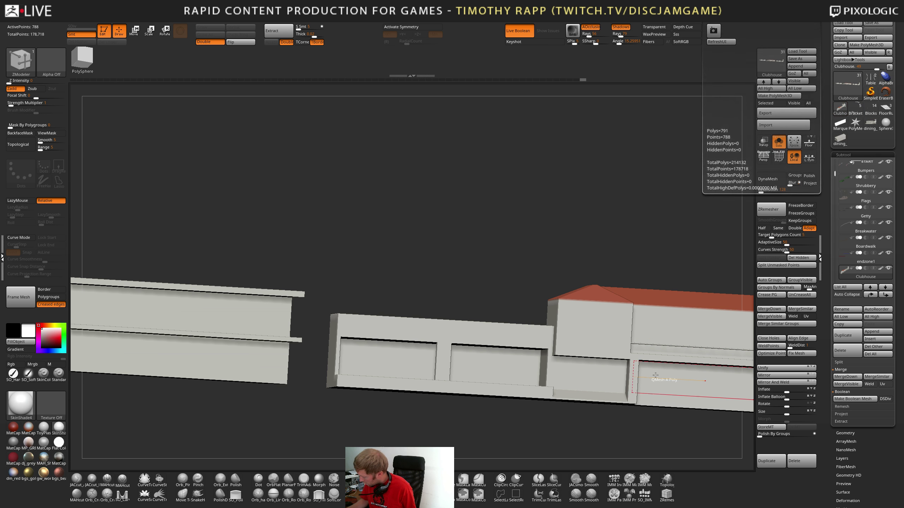
{"action": "left_click", "coordinate": [877, 332]}
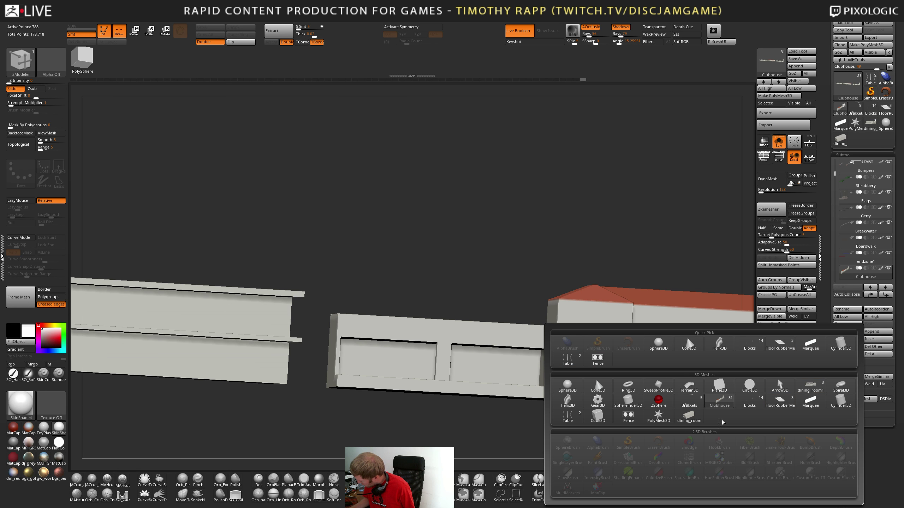
{"action": "left_click", "coordinate": [688, 418]}
{"action": "right_click_drag", "start_coordinate": [631, 397], "coordinate": [569, 405]}
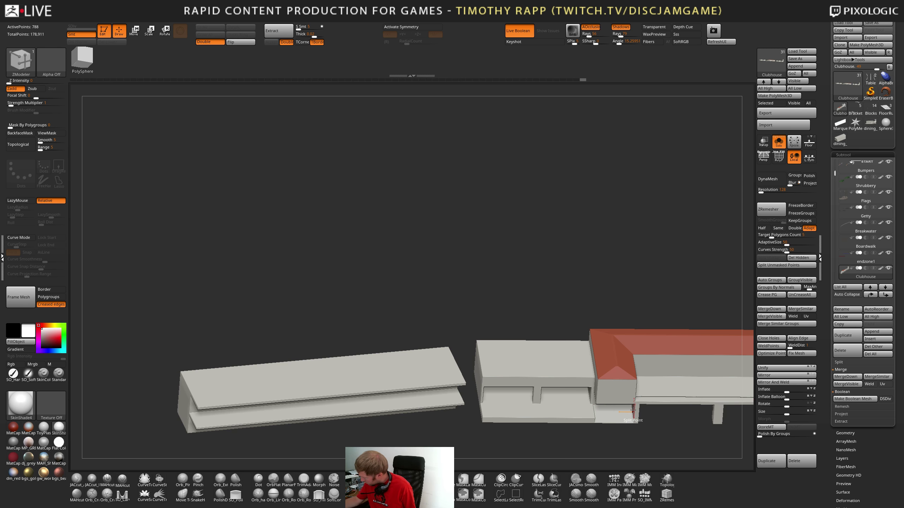
Select the appended dining_room1 subtool at the end of the subtool list and turn off Solo to show the whole map
{"action": "scroll", "coordinate": [857, 201], "scroll_direction": "down", "scroll_amount": 5}
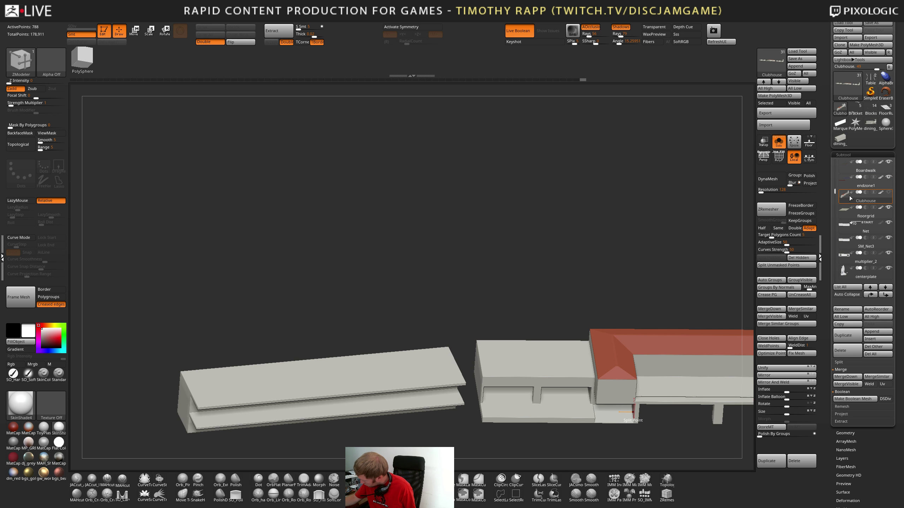
{"action": "scroll", "coordinate": [845, 249], "scroll_direction": "down", "scroll_amount": 5}
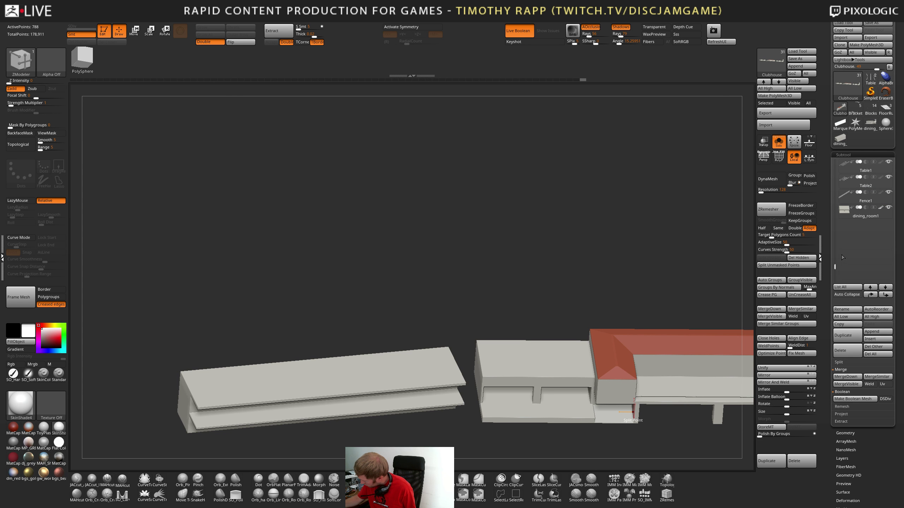
{"action": "left_click", "coordinate": [861, 213]}
{"action": "left_click_drag", "start_coordinate": [643, 412], "coordinate": [553, 348], "text": "shift"}
{"action": "left_click", "coordinate": [777, 147]}
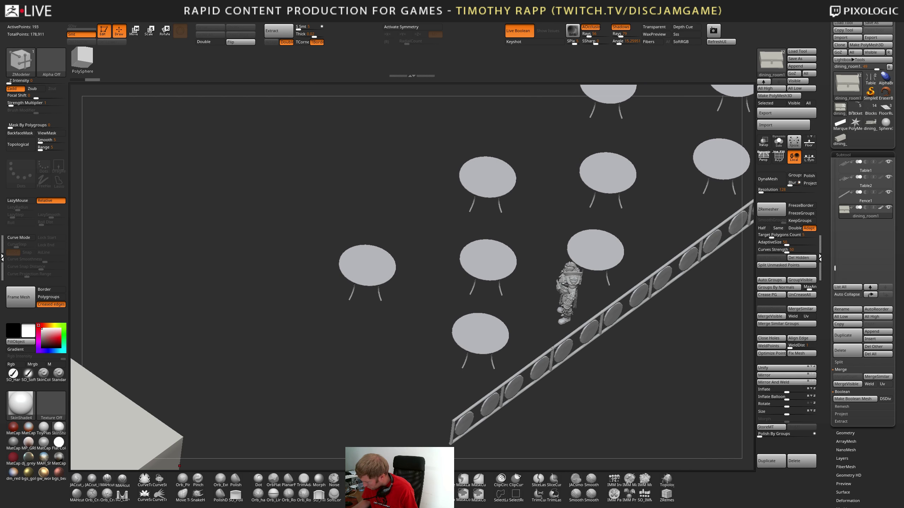
{"action": "left_click_drag", "start_coordinate": [666, 386], "coordinate": [579, 374], "text": "alt"}
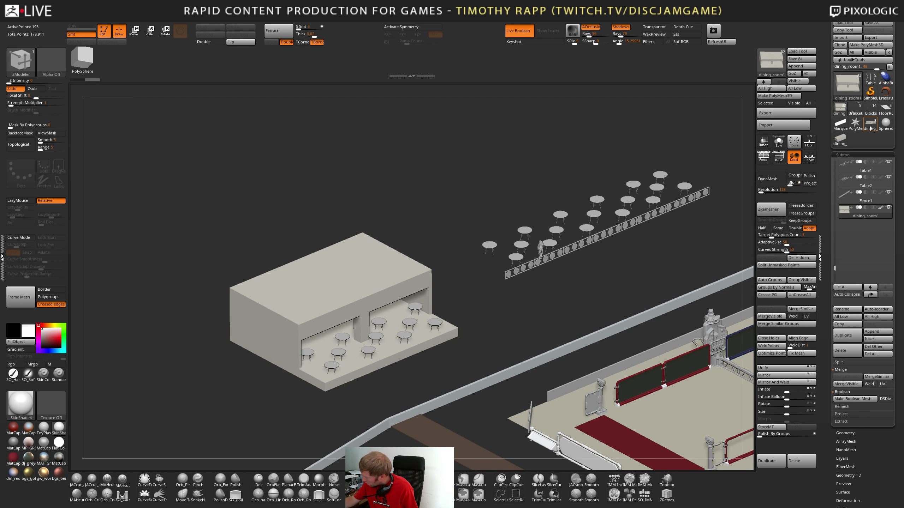
Switch to Maya, delete the finished dining_room mesh and leave isolation so the remaining clubhouse meshes are shown
{"action": "key", "text": "alt+Tab"}
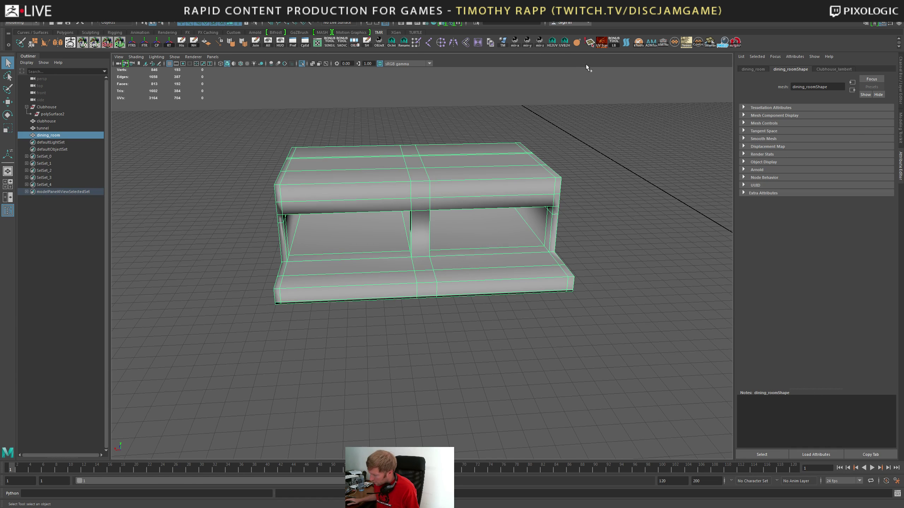
{"action": "key", "text": "Delete"}
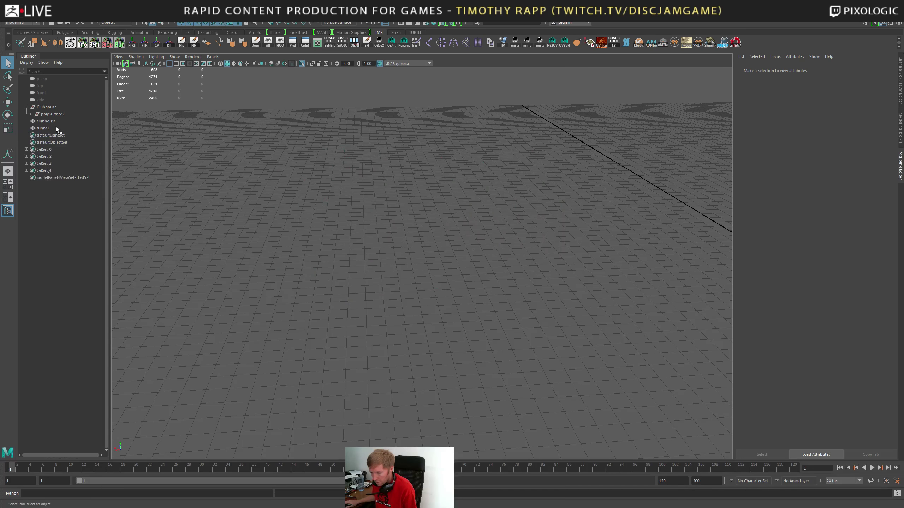
{"action": "left_click", "coordinate": [42, 127]}
{"action": "key", "text": "ctrl+1"}
{"action": "middle_click_drag", "start_coordinate": [582, 248], "coordinate": [508, 391], "text": "alt"}
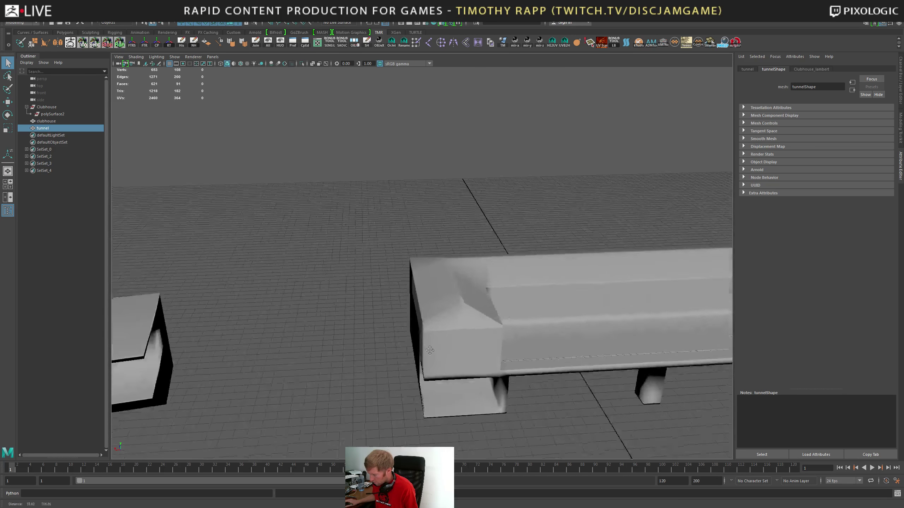
Bridge the upper and lower border edges of the clubhouse mesh's large open end to close it with a wall
{"action": "left_click_drag", "start_coordinate": [509, 391], "coordinate": [605, 353], "text": "alt"}
{"action": "middle_click_drag", "start_coordinate": [605, 353], "coordinate": [532, 275], "text": "alt"}
{"action": "left_click", "coordinate": [641, 230]}
{"action": "left_click_drag", "start_coordinate": [641, 230], "coordinate": [539, 337], "text": "alt"}
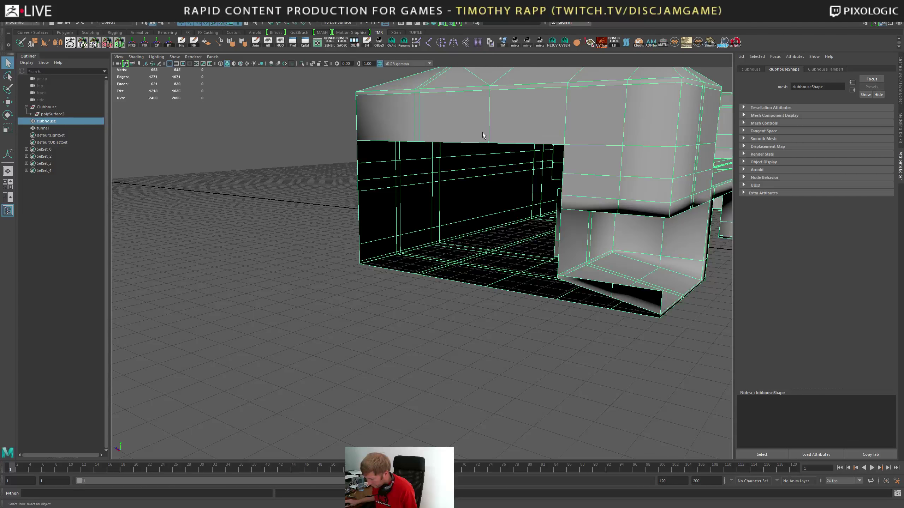
{"action": "left_click_drag", "start_coordinate": [483, 134], "coordinate": [505, 136], "text": "alt"}
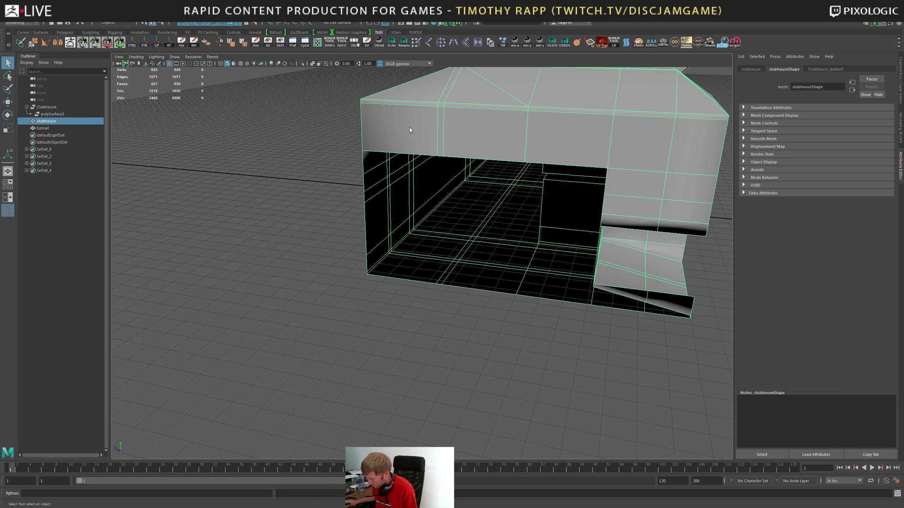
{"action": "right_click_drag", "start_coordinate": [409, 127], "coordinate": [409, 107]}
{"action": "left_click", "coordinate": [410, 153]}
{"action": "double_click", "coordinate": [586, 164], "text": "shift"}
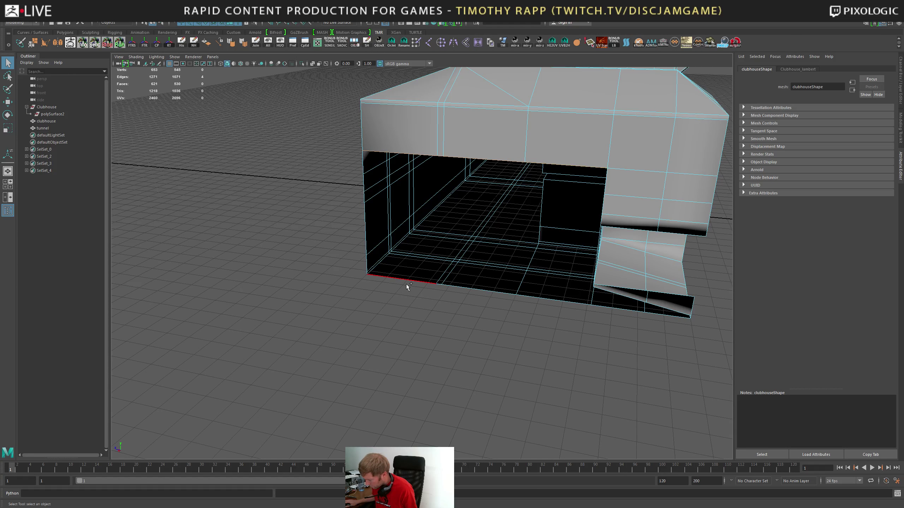
{"action": "double_click", "coordinate": [550, 303], "text": "shift"}
{"action": "right_click_drag", "start_coordinate": [550, 302], "coordinate": [559, 374], "text": "shift"}
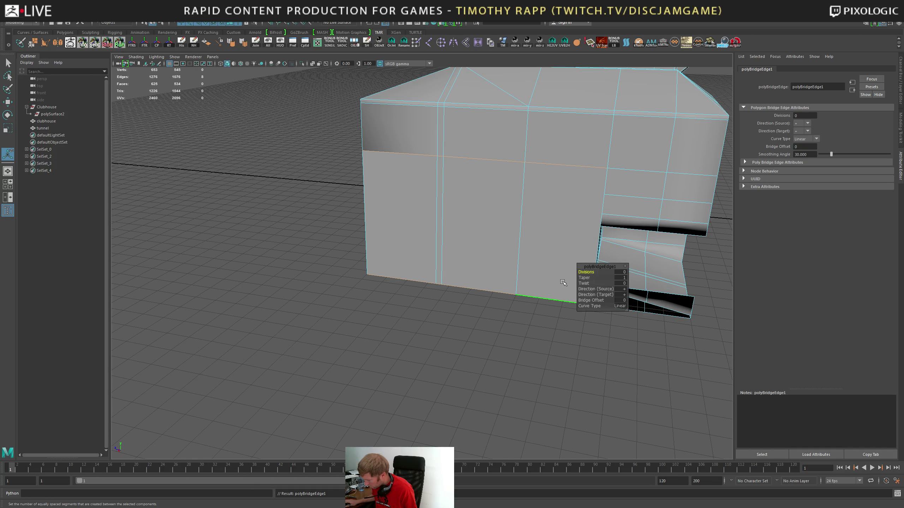
{"action": "key", "text": "q"}
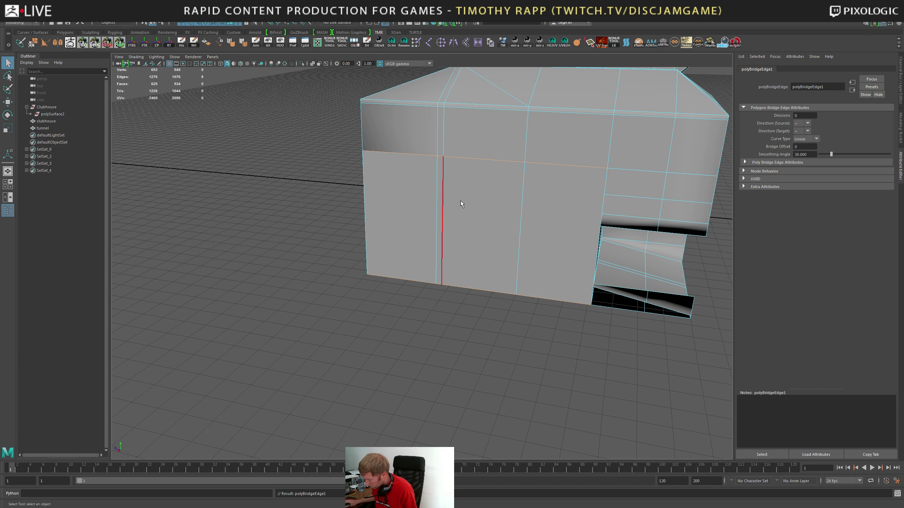
Insert five horizontal edge loops across the new end wall with Multi-Cut, three in its upper part and two near its base
{"action": "key", "text": "ctrl+shift+x"}
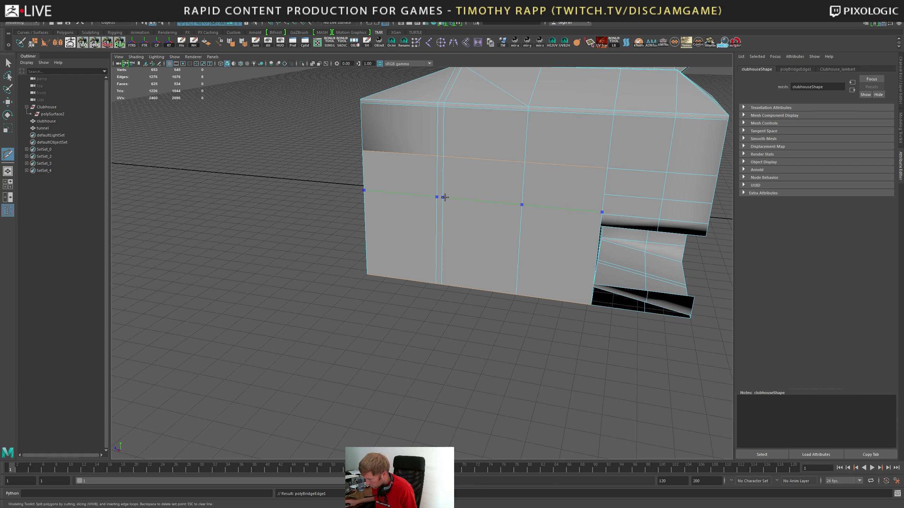
{"action": "left_click", "coordinate": [447, 184], "text": "ctrl"}
{"action": "left_click_drag", "start_coordinate": [447, 185], "coordinate": [496, 189], "text": "alt"}
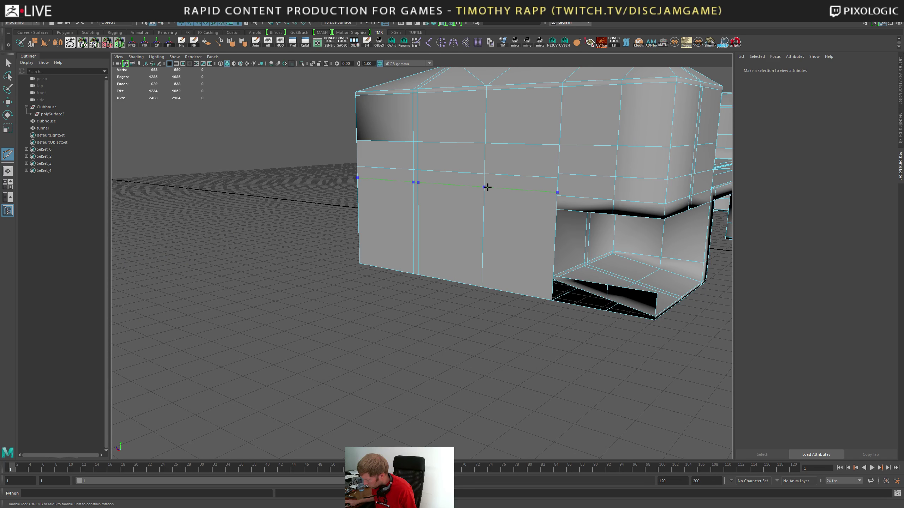
{"action": "left_click", "coordinate": [487, 187], "text": "ctrl"}
{"action": "left_click", "coordinate": [505, 236], "text": "ctrl"}
{"action": "left_click_drag", "start_coordinate": [506, 237], "coordinate": [489, 262], "text": "alt"}
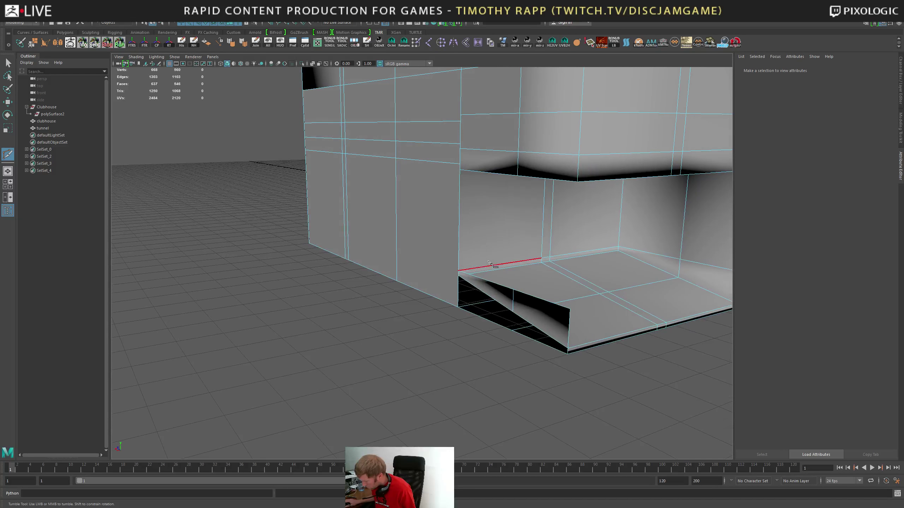
{"action": "left_click", "coordinate": [408, 246], "text": "ctrl"}
{"action": "left_click_drag", "start_coordinate": [404, 262], "coordinate": [470, 272], "text": "alt"}
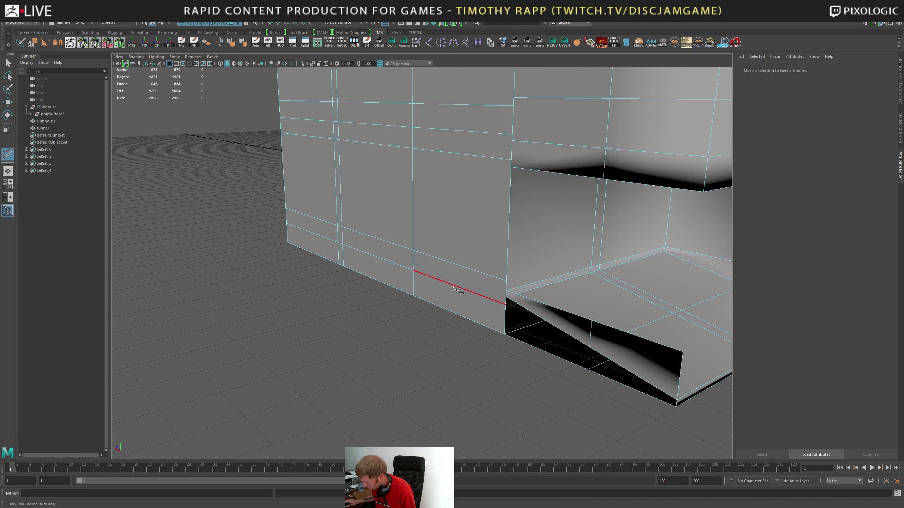
Snap the upper of the two low edge loops down to the adjoining recess floor's level and delete the loop beneath it
{"action": "key", "text": "q"}
{"action": "double_click", "coordinate": [478, 274]}
{"action": "key", "text": "w"}
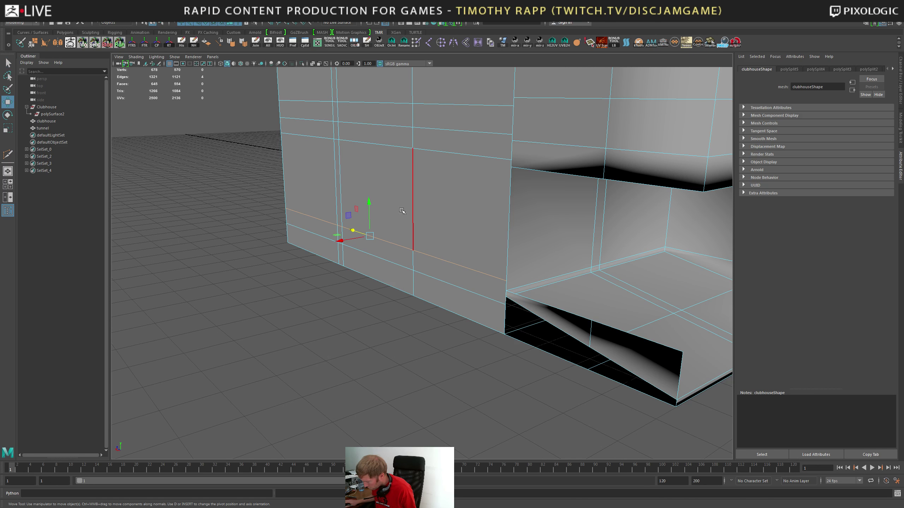
{"action": "key", "text": "v"}
{"action": "left_click_drag", "start_coordinate": [369, 202], "coordinate": [502, 293]}
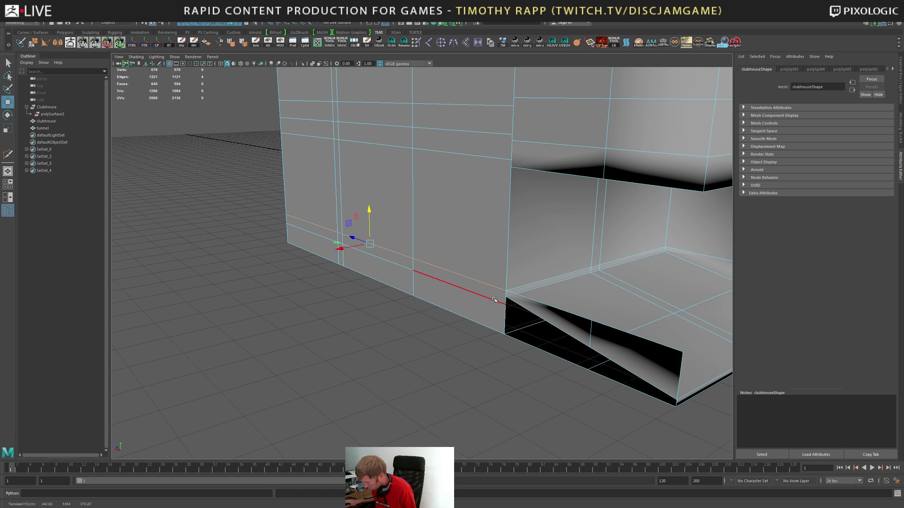
{"action": "double_click", "coordinate": [493, 299]}
{"action": "left_click_drag", "start_coordinate": [398, 306], "coordinate": [487, 275], "text": "alt"}
{"action": "key", "text": "Delete"}
Insert an edge loop just above the end wall's bottom edge and lower it slightly to match the neighbouring floor's lower rim
{"action": "key", "text": "y"}
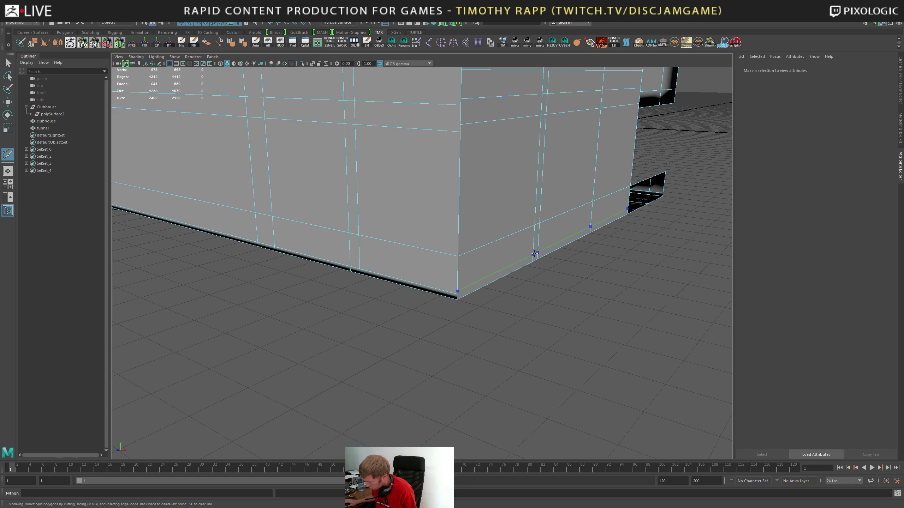
{"action": "key", "text": "Return"}
{"action": "key", "text": "q"}
{"action": "double_click", "coordinate": [503, 271]}
{"action": "key", "text": "w"}
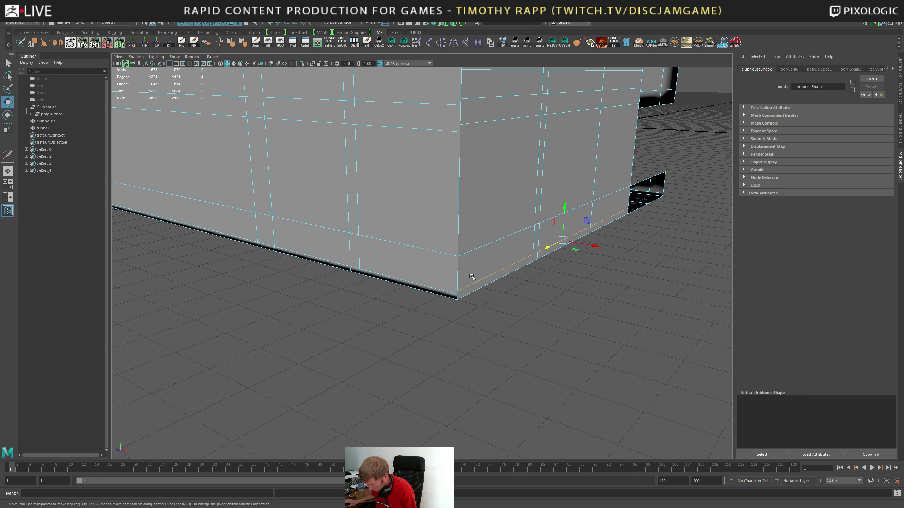
{"action": "left_click_drag", "start_coordinate": [564, 209], "coordinate": [563, 212]}
{"action": "left_click_drag", "start_coordinate": [585, 251], "coordinate": [518, 263], "text": "alt"}
{"action": "scroll", "coordinate": [535, 262], "scroll_direction": "down", "scroll_amount": 1}
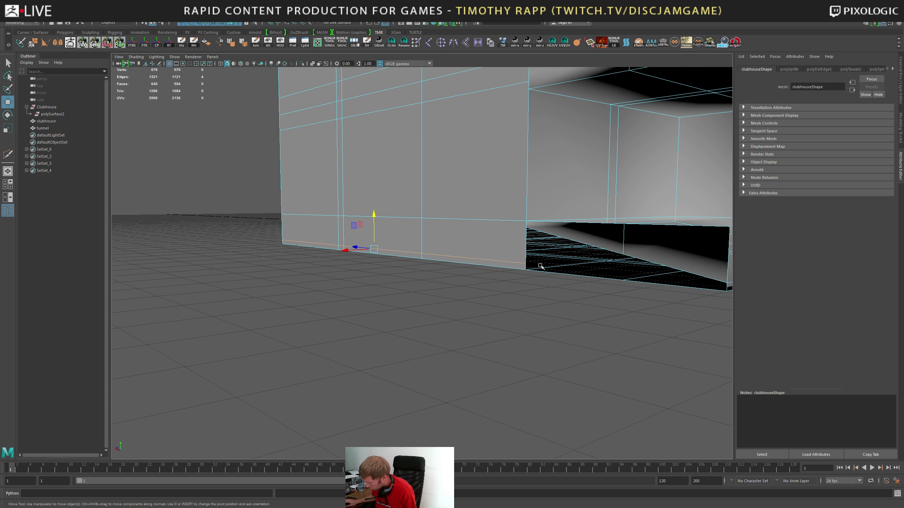
Bridge the short base edge at the wall's end to the one at the far floor corner, forming a thin strip beneath the gap
{"action": "left_click", "coordinate": [527, 267]}
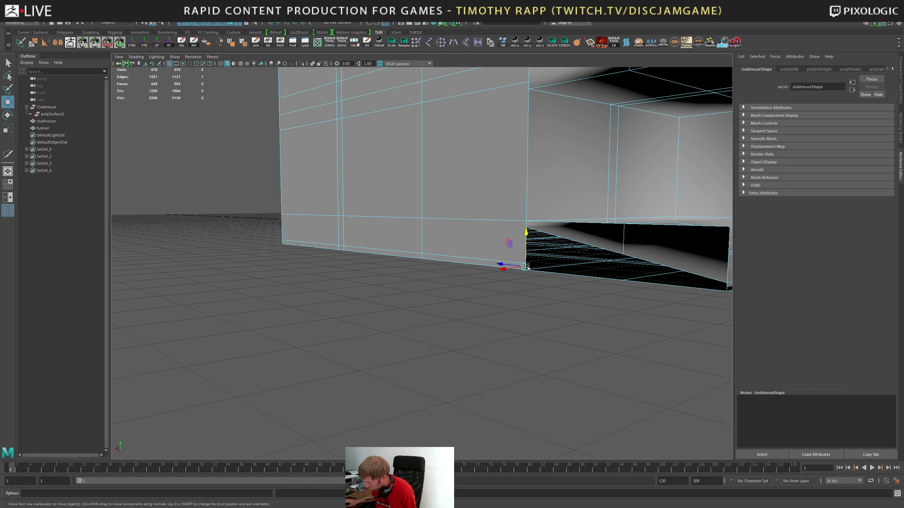
{"action": "left_click", "coordinate": [725, 289], "text": "shift"}
{"action": "key", "text": "g"}
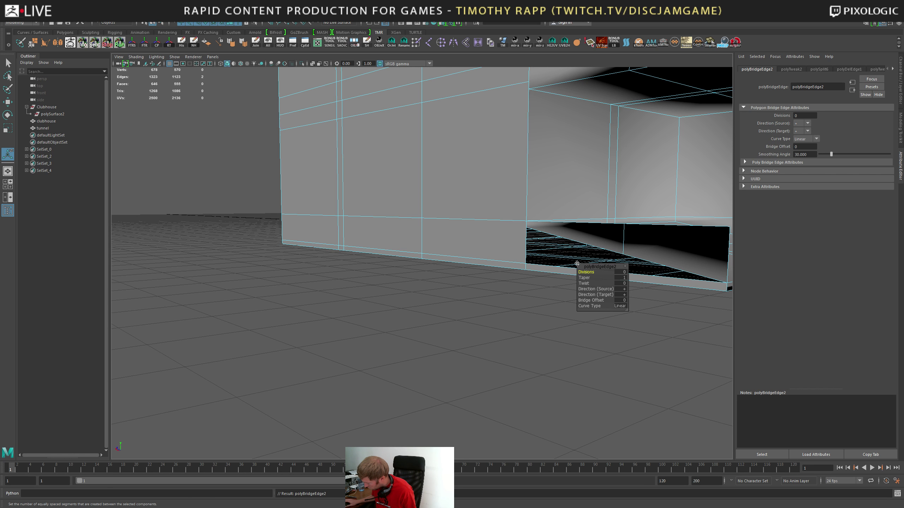
{"action": "left_click", "coordinate": [544, 289]}
{"action": "middle_click_drag", "start_coordinate": [545, 289], "coordinate": [524, 300], "text": "alt"}
Cut a vertical edge across the middle of the base strip and shift it slightly into line with the underside's edge
{"action": "key", "text": "ctrl+shift+x"}
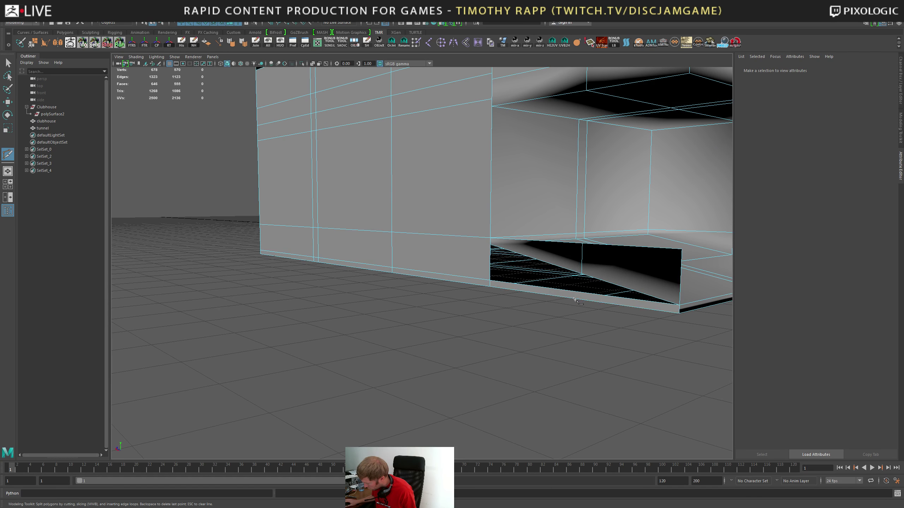
{"action": "left_click_drag", "start_coordinate": [580, 303], "coordinate": [579, 271], "text": "alt"}
{"action": "middle_click_drag", "start_coordinate": [579, 271], "coordinate": [552, 361], "text": "alt"}
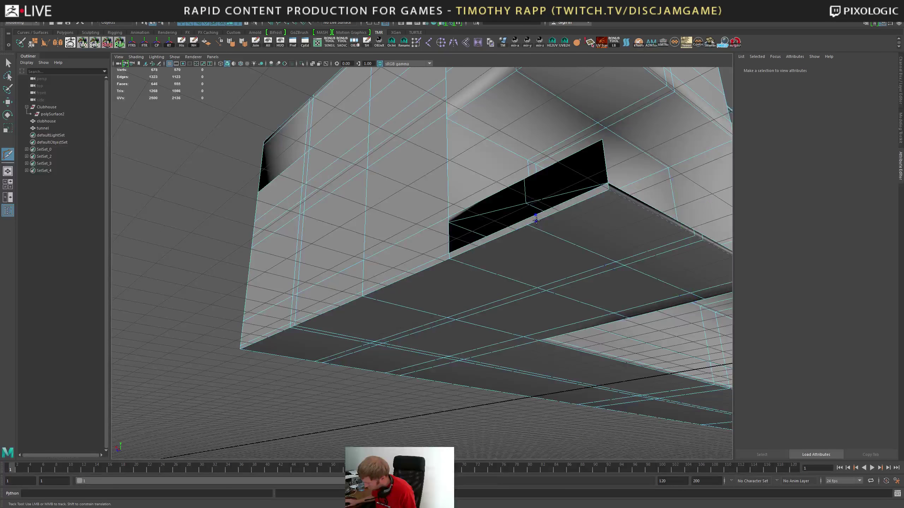
{"action": "key", "text": "ctrl"}
{"action": "right_click_drag", "start_coordinate": [532, 226], "coordinate": [658, 226], "text": "alt"}
{"action": "middle_click_drag", "start_coordinate": [658, 226], "coordinate": [534, 344], "text": "alt"}
{"action": "key", "text": "q"}
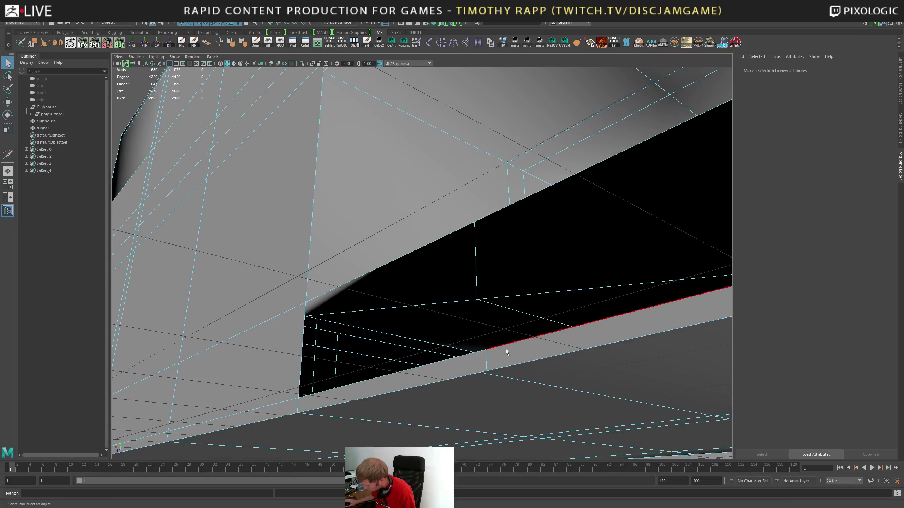
{"action": "left_click", "coordinate": [490, 356]}
{"action": "key", "text": "w"}
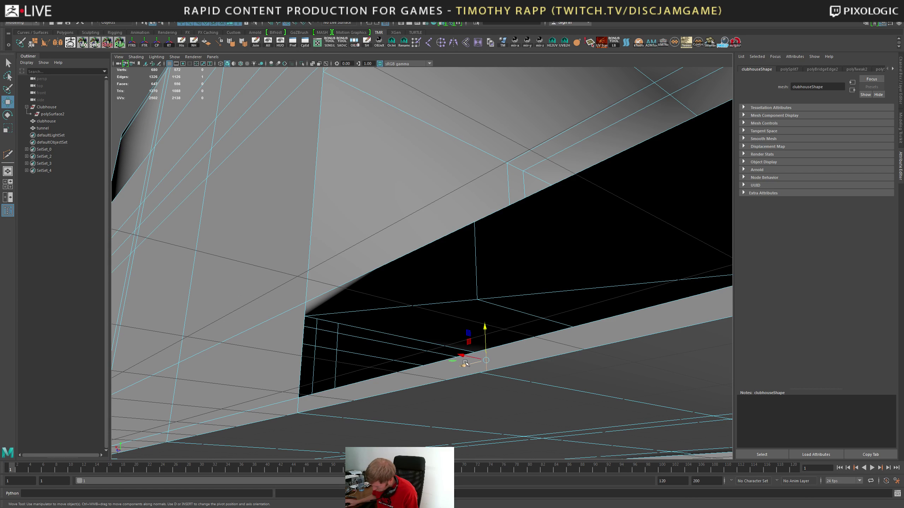
{"action": "left_click_drag", "start_coordinate": [462, 366], "coordinate": [458, 368]}
Try to bridge the base strip's top edge to the sloping edge above it across the gap
{"action": "left_click_drag", "start_coordinate": [497, 275], "coordinate": [488, 226], "text": "alt"}
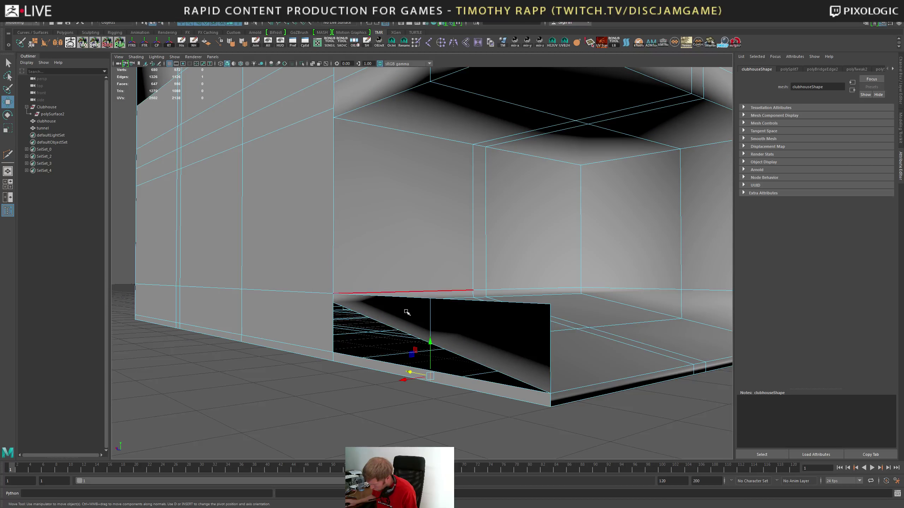
{"action": "key", "text": "y"}
{"action": "key", "text": "g"}
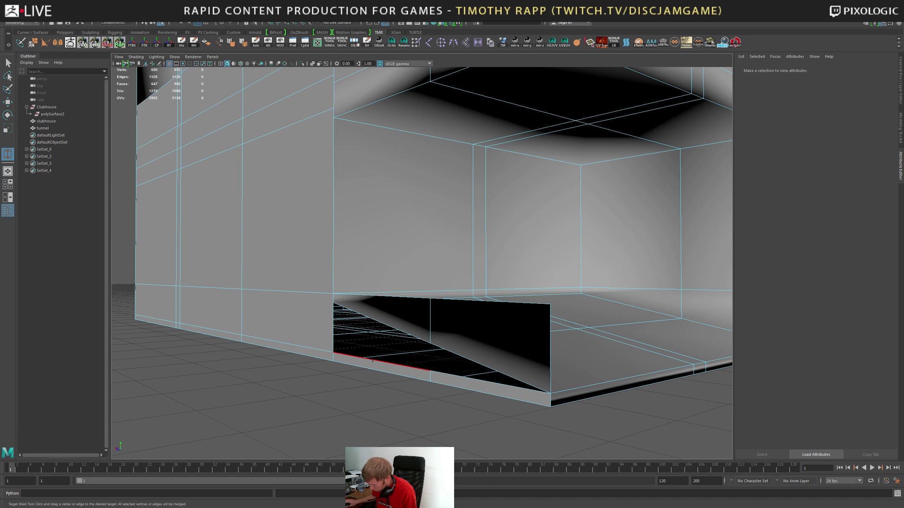
{"action": "key", "text": "q"}
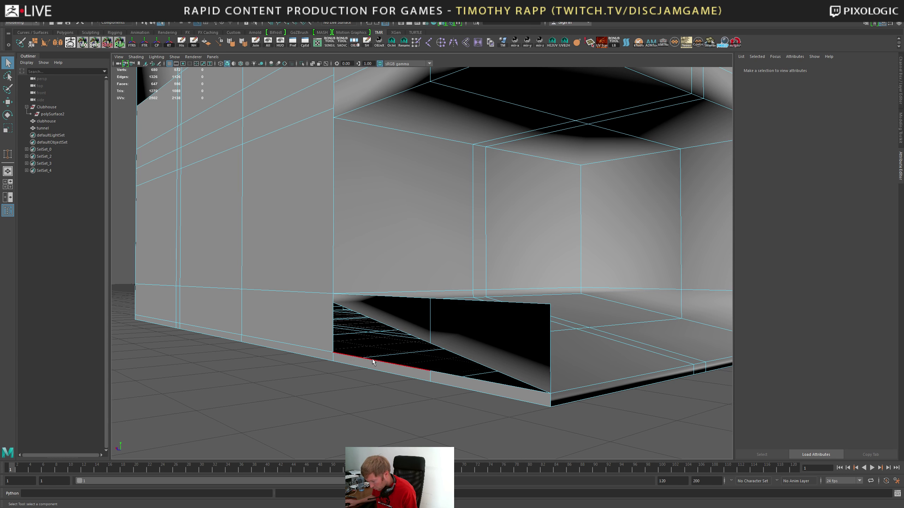
{"action": "left_click", "coordinate": [372, 361]}
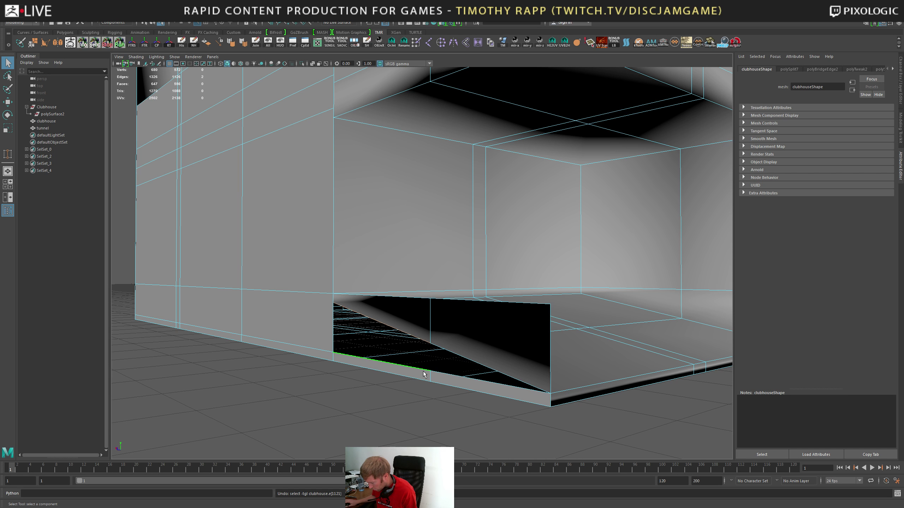
{"action": "left_click", "coordinate": [415, 338], "text": "shift"}
{"action": "key", "text": "g"}
{"action": "left_click", "coordinate": [407, 326]}
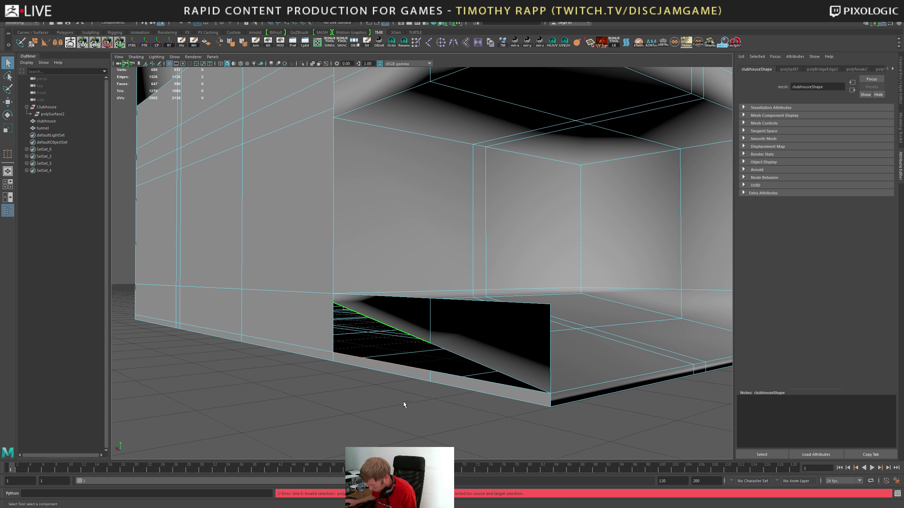
Examine the edges bordering the gap and how the end wall's loops meet the recess and upper storey
{"action": "left_click_drag", "start_coordinate": [347, 312], "coordinate": [341, 316], "text": "alt"}
{"action": "left_click", "coordinate": [450, 369]}
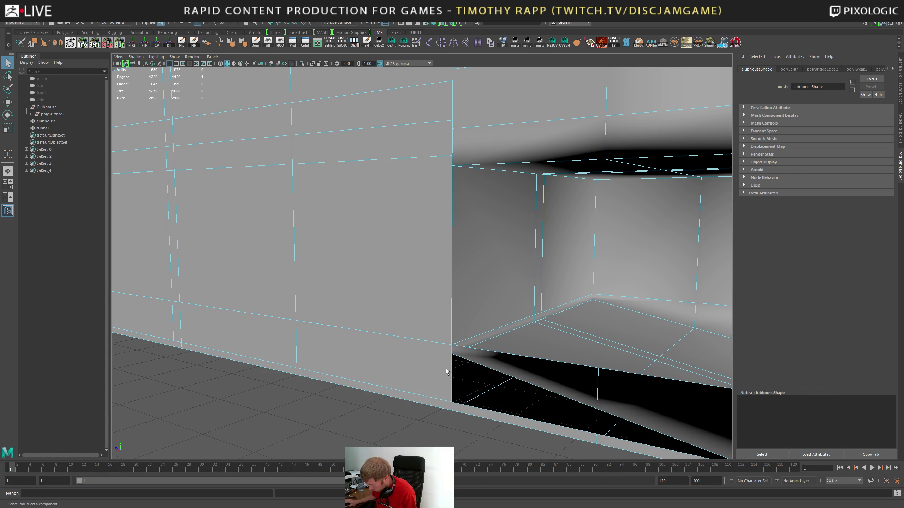
{"action": "key", "text": "ctrl+shift+x"}
{"action": "left_click_drag", "start_coordinate": [453, 370], "coordinate": [462, 354], "text": "alt"}
{"action": "left_click", "coordinate": [547, 333]}
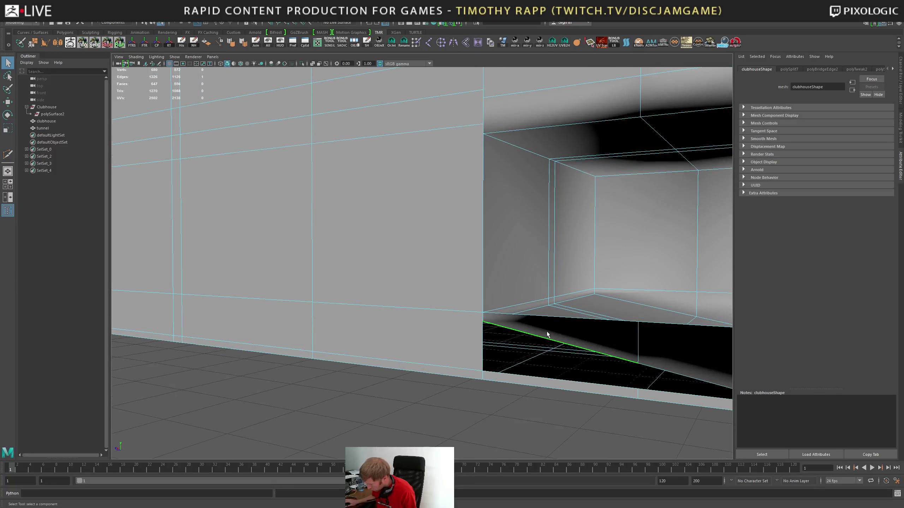
{"action": "left_click_drag", "start_coordinate": [546, 331], "coordinate": [418, 345], "text": "alt"}
{"action": "right_click_drag", "start_coordinate": [412, 350], "coordinate": [333, 354], "text": "alt"}
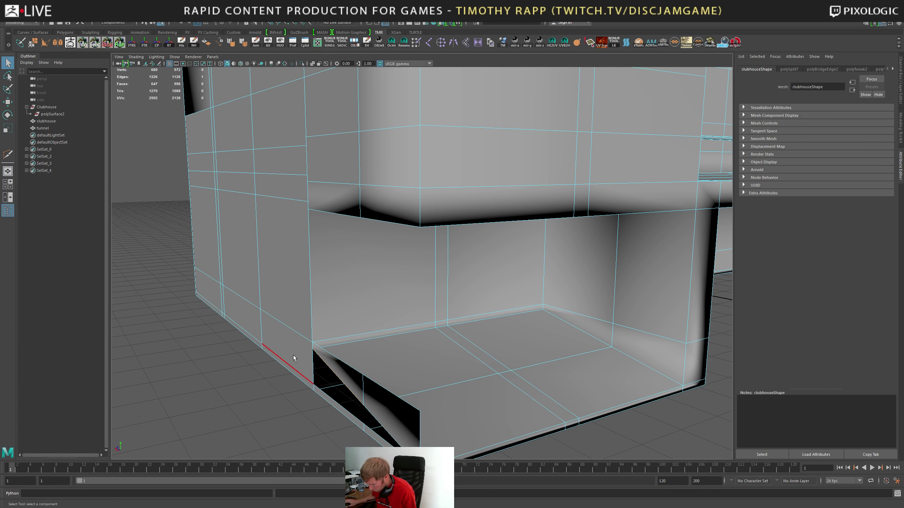
{"action": "left_click_drag", "start_coordinate": [292, 355], "coordinate": [421, 322], "text": "alt"}
{"action": "right_click_drag", "start_coordinate": [421, 321], "coordinate": [377, 284], "text": "alt"}
{"action": "middle_click_drag", "start_coordinate": [377, 274], "coordinate": [398, 352], "text": "alt"}
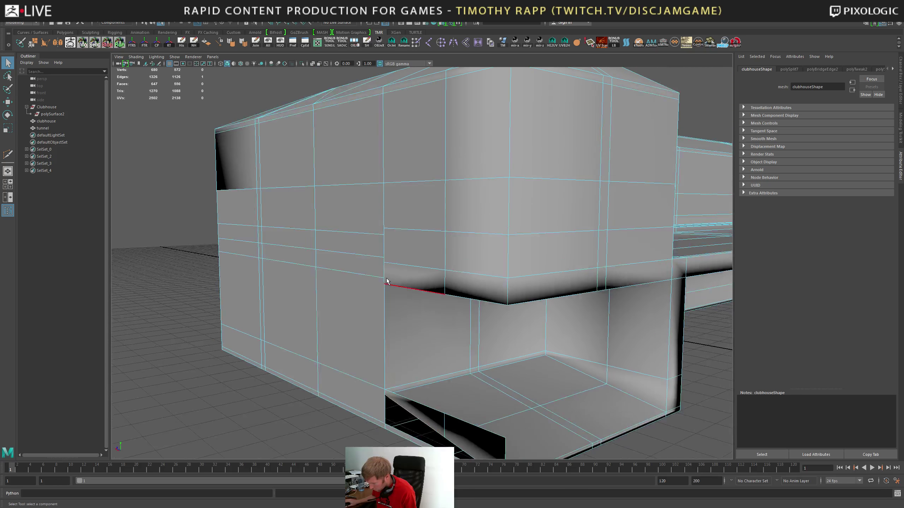
Raise the end wall's horizontal edge loops one by one to the levels of the adjoining upper storey's loops
{"action": "left_click_drag", "start_coordinate": [387, 282], "coordinate": [460, 303], "text": "alt"}
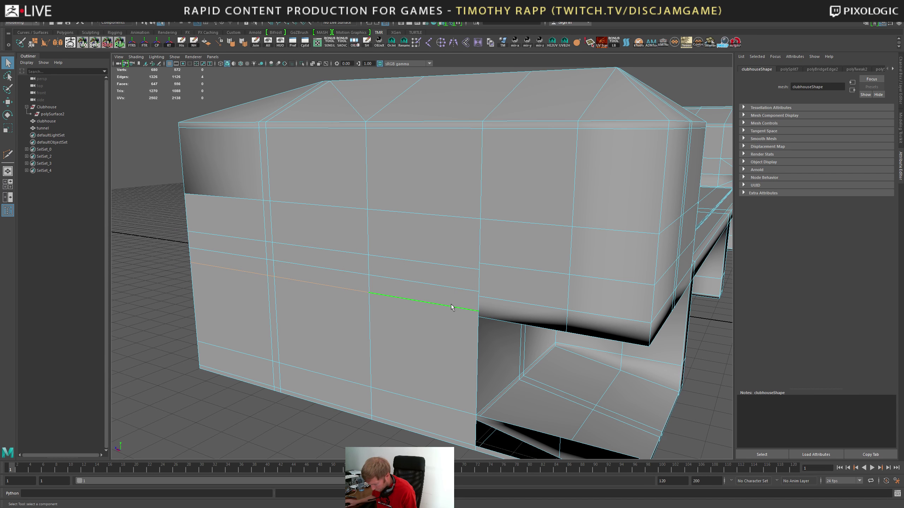
{"action": "key", "text": "w"}
{"action": "middle_click_drag", "start_coordinate": [341, 264], "coordinate": [440, 284]}
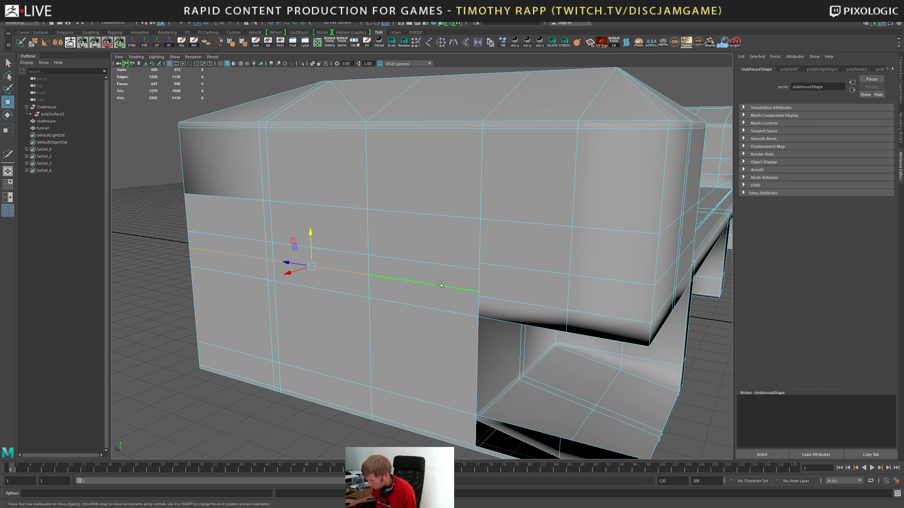
{"action": "left_click_drag", "start_coordinate": [308, 234], "coordinate": [477, 296]}
{"action": "double_click", "coordinate": [423, 263]}
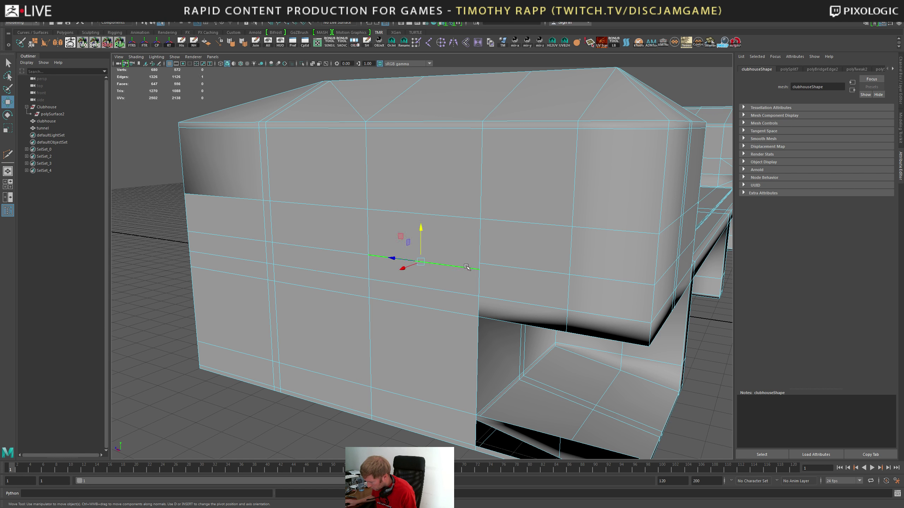
{"action": "middle_click_drag", "start_coordinate": [336, 215], "coordinate": [342, 175]}
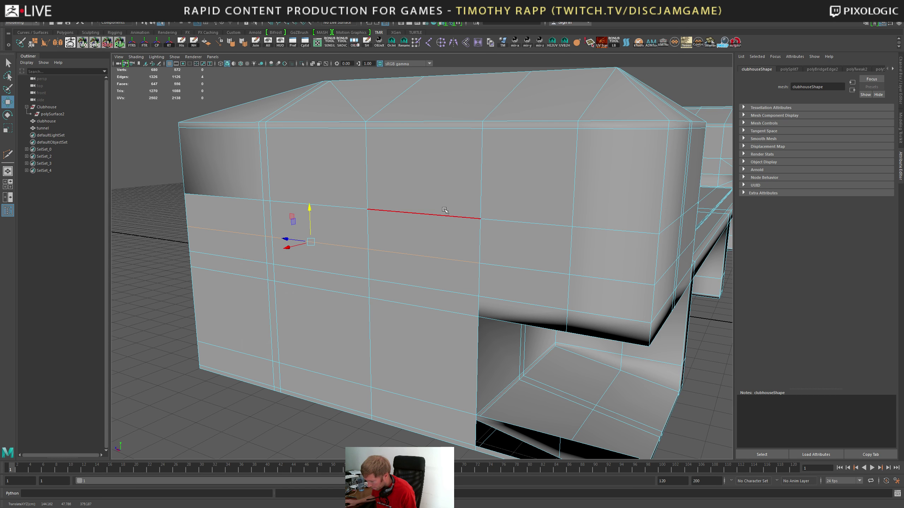
{"action": "left_click_drag", "start_coordinate": [390, 203], "coordinate": [450, 195], "text": "alt"}
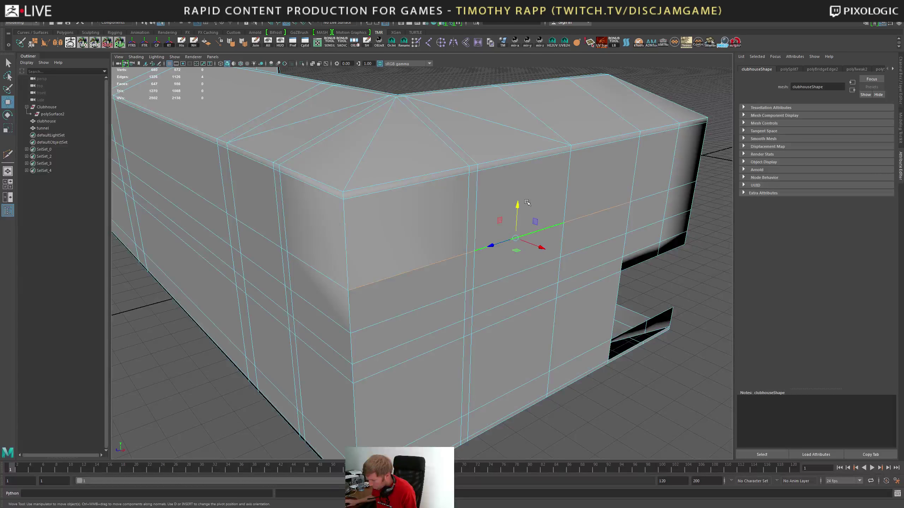
{"action": "middle_click_drag", "start_coordinate": [527, 202], "coordinate": [293, 258]}
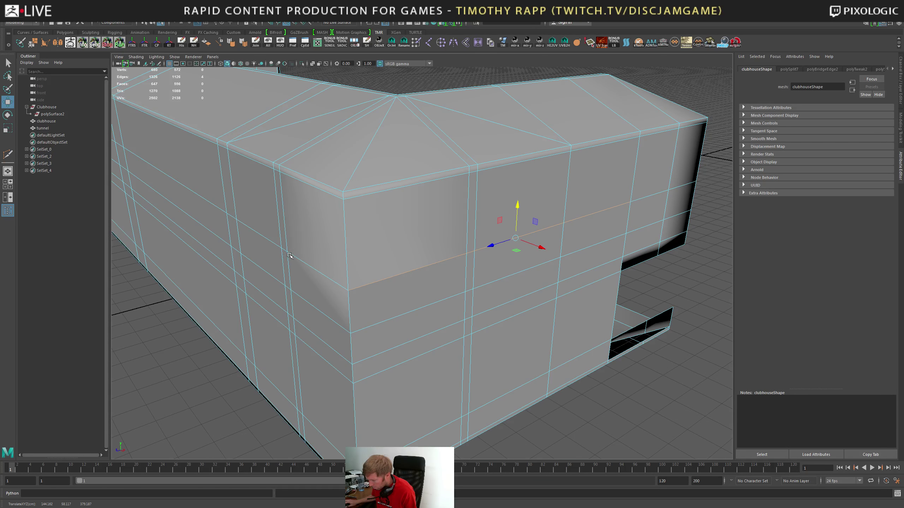
Delete the two upright faces standing in the gap at the recess floor's open side
{"action": "left_click_drag", "start_coordinate": [290, 255], "coordinate": [423, 246], "text": "alt"}
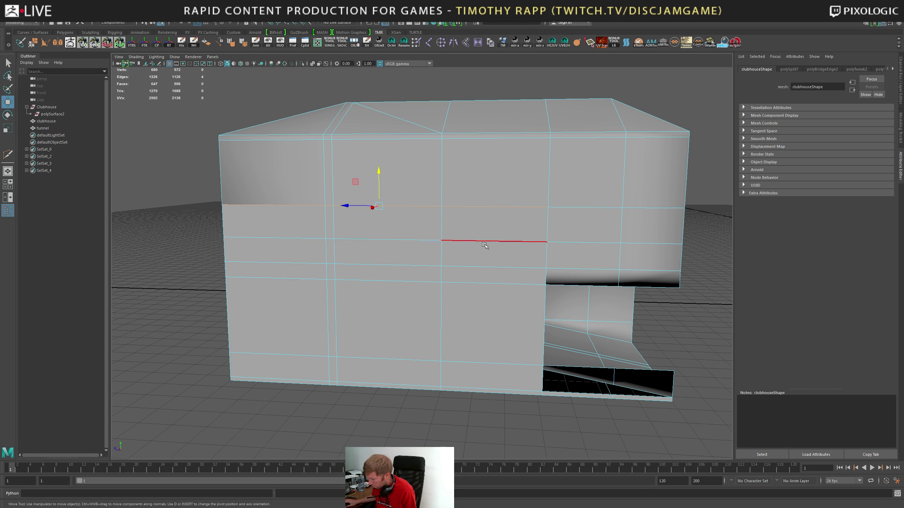
{"action": "left_click_drag", "start_coordinate": [485, 246], "coordinate": [341, 229], "text": "alt"}
{"action": "right_click_drag", "start_coordinate": [341, 230], "coordinate": [377, 249], "text": "alt"}
{"action": "middle_click_drag", "start_coordinate": [377, 249], "coordinate": [392, 178], "text": "alt"}
{"action": "right_click_drag", "start_coordinate": [392, 178], "coordinate": [558, 276], "text": "alt"}
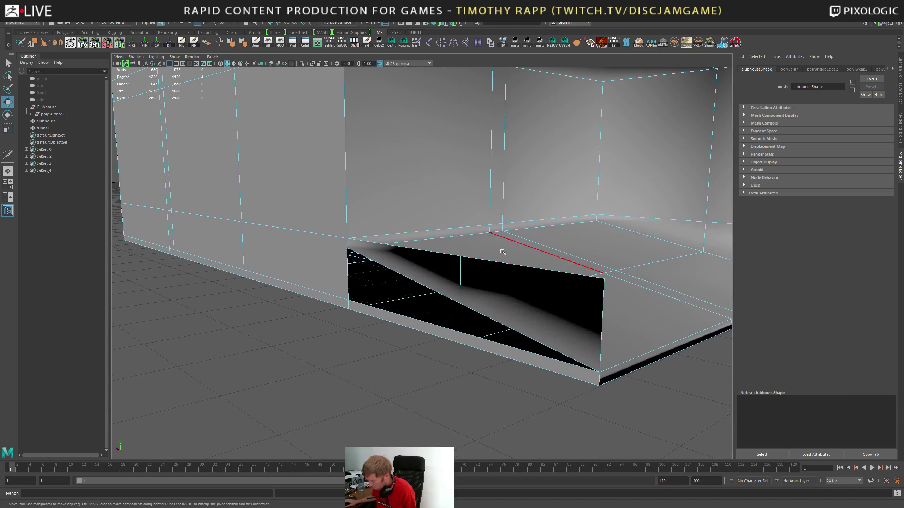
{"action": "left_click", "coordinate": [347, 254]}
{"action": "key", "text": "q"}
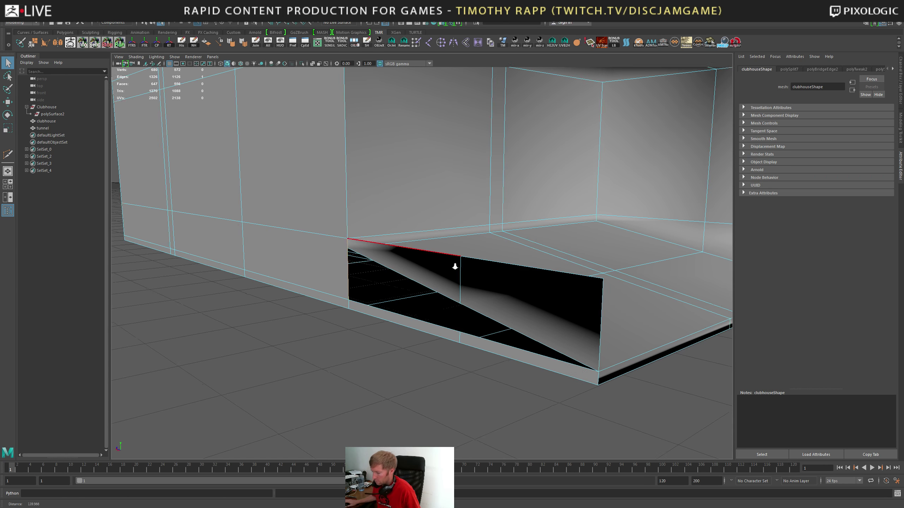
{"action": "left_click_drag", "start_coordinate": [456, 262], "coordinate": [457, 241], "text": "alt"}
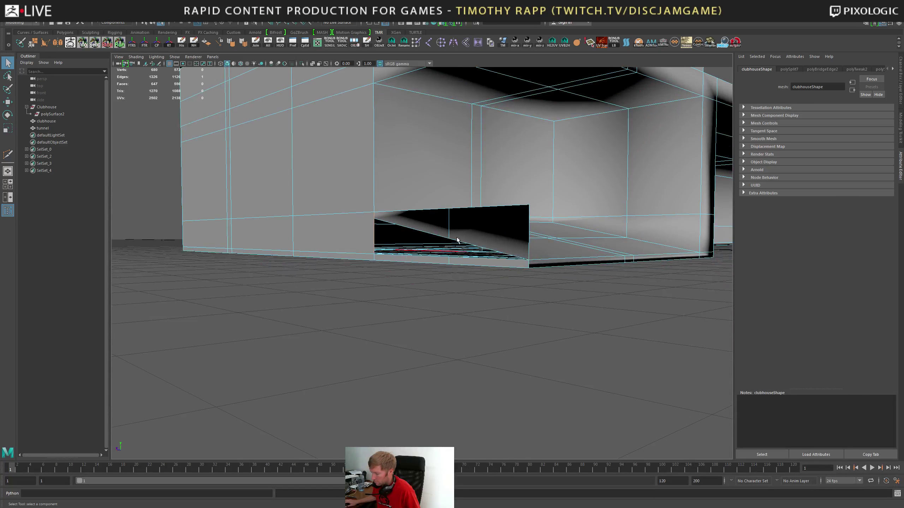
{"action": "left_click", "coordinate": [469, 225]}
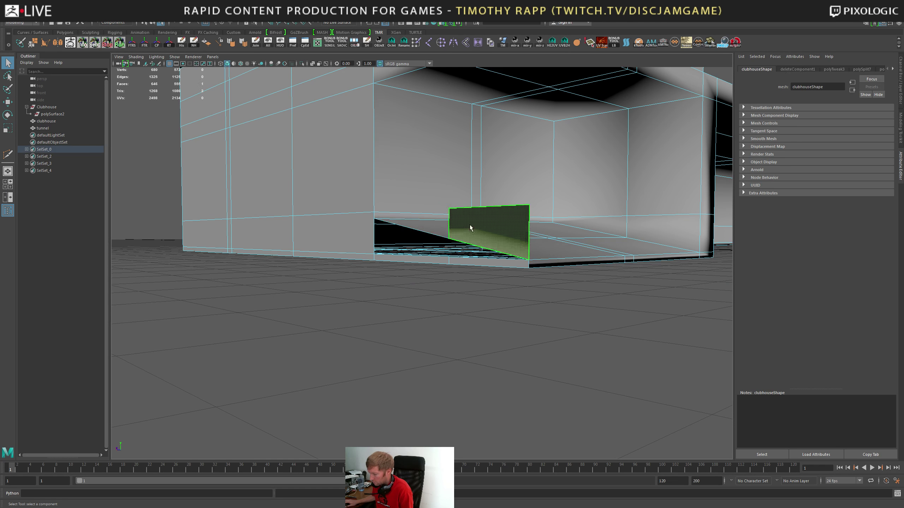
{"action": "key", "text": "Delete"}
Select the low horizontal edge loop running around the lower-storey walls and delete it
{"action": "mouse_move", "coordinate": [390, 231]}
{"action": "left_mouse_down", "text": "alt"}
{"action": "mouse_move", "coordinate": [405, 222]}
{"action": "mouse_move", "coordinate": [392, 236]}
{"action": "left_mouse_up", "text": "alt"}
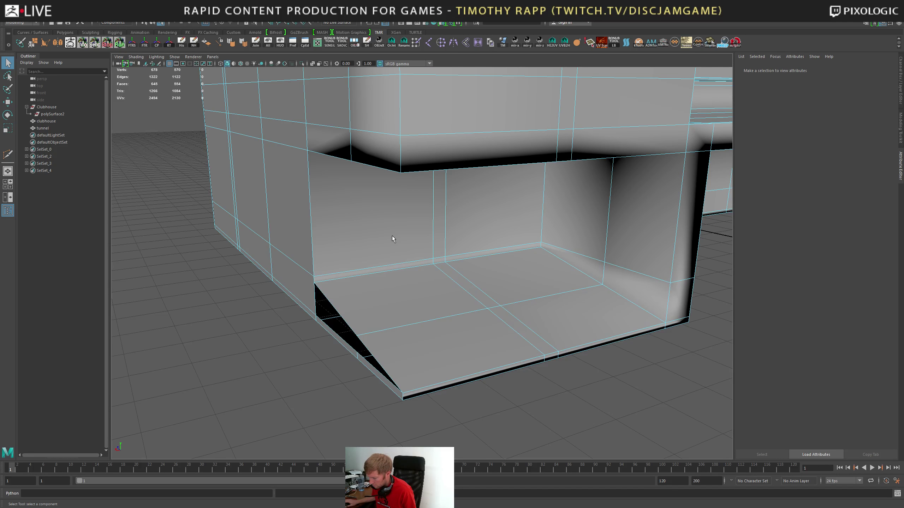
{"action": "left_click_drag", "start_coordinate": [493, 204], "coordinate": [415, 227], "text": "alt"}
{"action": "double_click", "coordinate": [426, 225]}
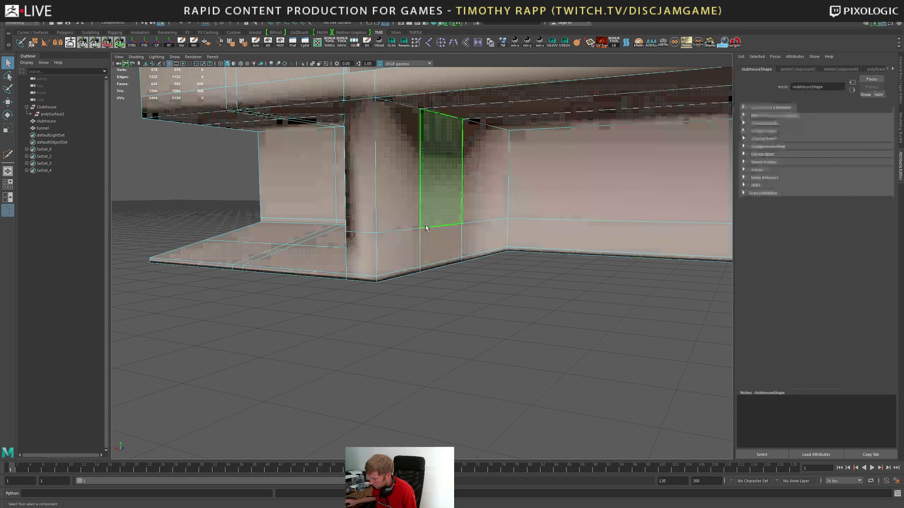
{"action": "right_click_drag", "start_coordinate": [425, 225], "coordinate": [428, 205]}
{"action": "double_click", "coordinate": [436, 225]}
{"action": "mouse_move", "coordinate": [426, 218]}
{"action": "left_mouse_down", "text": "alt"}
{"action": "mouse_move", "coordinate": [409, 217]}
{"action": "mouse_move", "coordinate": [493, 222]}
{"action": "mouse_move", "coordinate": [426, 226]}
{"action": "left_mouse_up", "text": "alt"}
{"action": "right_click_drag", "start_coordinate": [519, 229], "coordinate": [473, 224], "text": "alt"}
{"action": "middle_click_drag", "start_coordinate": [484, 226], "coordinate": [401, 211], "text": "alt"}
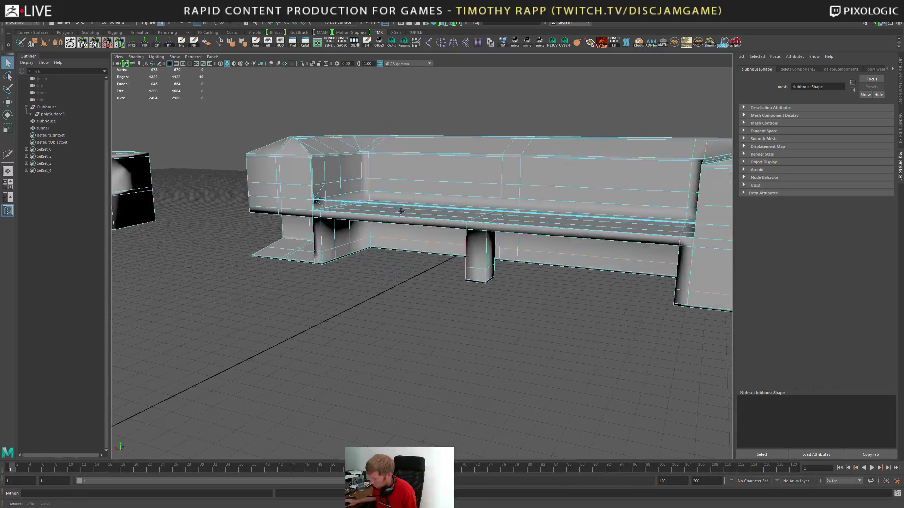
{"action": "left_click_drag", "start_coordinate": [401, 211], "coordinate": [471, 204], "text": "alt"}
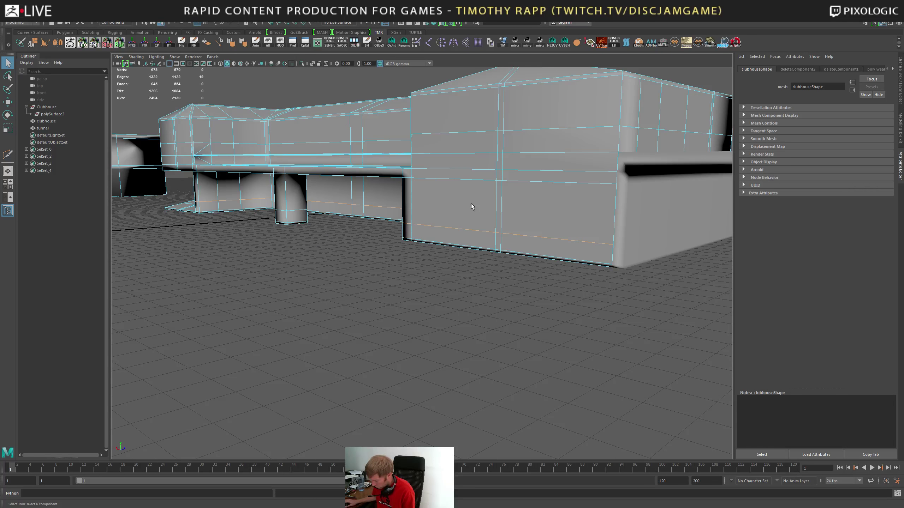
{"action": "key", "text": "Delete"}
Compare the recess corner with and without the low edge loop by undoing and redoing its deletion
{"action": "left_click_drag", "start_coordinate": [341, 192], "coordinate": [378, 177], "text": "alt"}
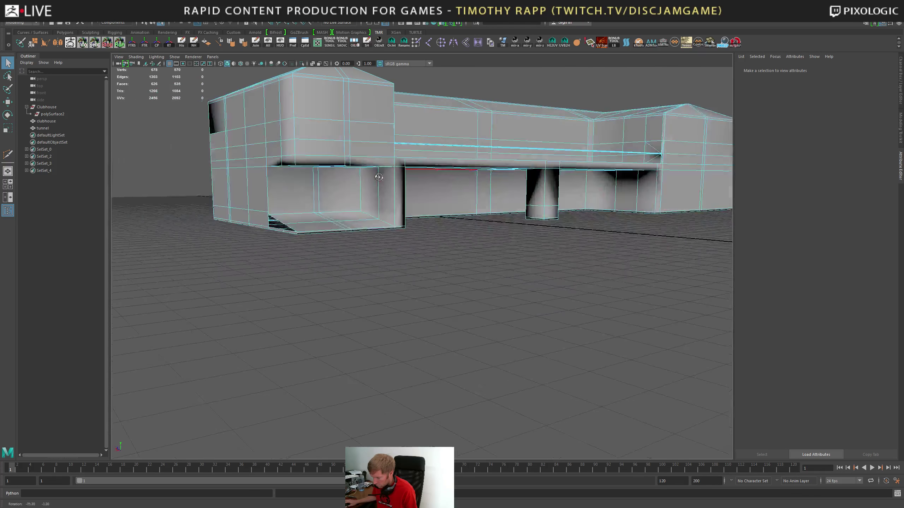
{"action": "key", "text": "ctrl+z"}
{"action": "right_click_drag", "start_coordinate": [331, 173], "coordinate": [541, 277], "text": "alt"}
{"action": "key", "text": "ctrl+y"}
{"action": "key", "text": "ctrl+z"}
{"action": "key", "text": "ctrl+y"}
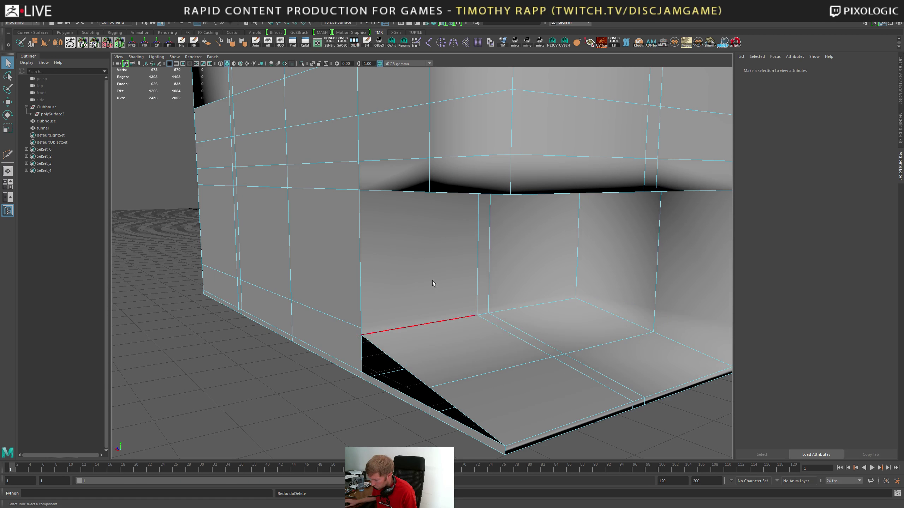
Raise the three edges where the recess's back wall meets the floor to the height of the end wall's low loop
{"action": "right_click_drag", "start_coordinate": [433, 281], "coordinate": [465, 285], "text": "alt"}
{"action": "middle_click_drag", "start_coordinate": [464, 285], "coordinate": [575, 219], "text": "alt"}
{"action": "double_click", "coordinate": [547, 183]}
{"action": "mouse_move", "coordinate": [504, 181]}
{"action": "left_mouse_down", "text": "alt"}
{"action": "mouse_move", "coordinate": [549, 183]}
{"action": "mouse_move", "coordinate": [490, 183]}
{"action": "mouse_move", "coordinate": [499, 183]}
{"action": "left_mouse_up", "text": "alt"}
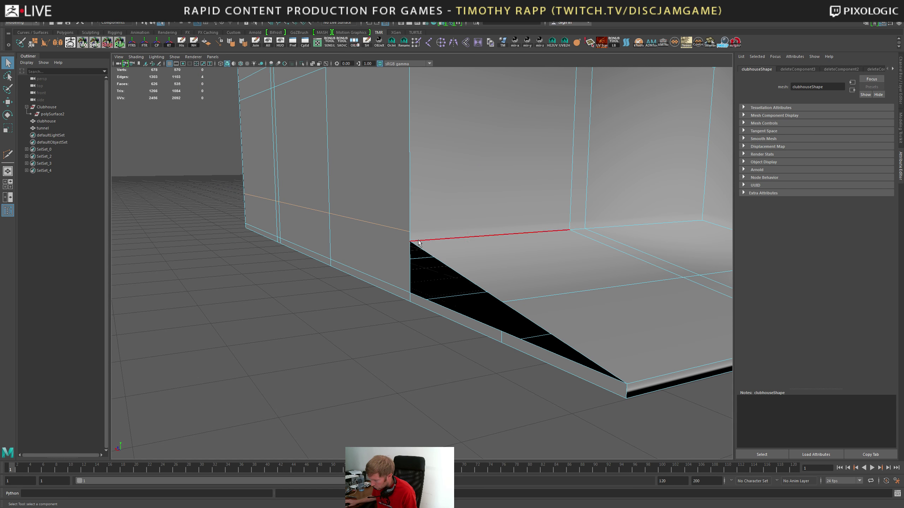
{"action": "left_click", "coordinate": [579, 228], "text": "shift"}
{"action": "left_click", "coordinate": [595, 226], "text": "shift"}
{"action": "scroll", "coordinate": [595, 224], "scroll_direction": "down", "scroll_amount": 3}
{"action": "key", "text": "w"}
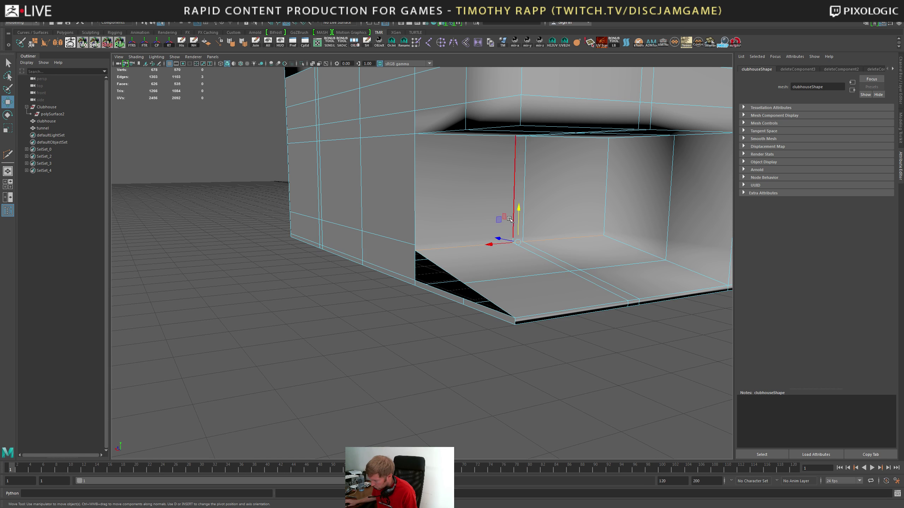
{"action": "left_click_drag", "start_coordinate": [518, 210], "coordinate": [413, 243]}
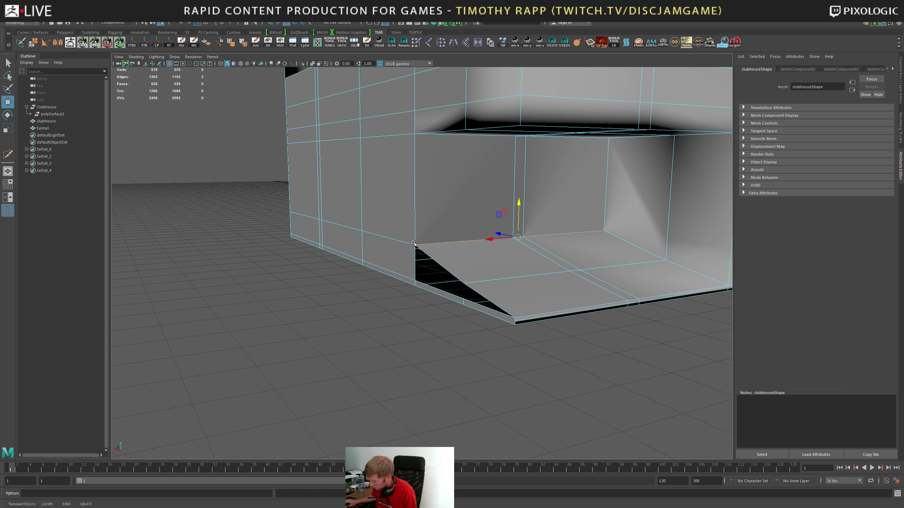
{"action": "scroll", "coordinate": [456, 244], "scroll_direction": "up", "scroll_amount": 2}
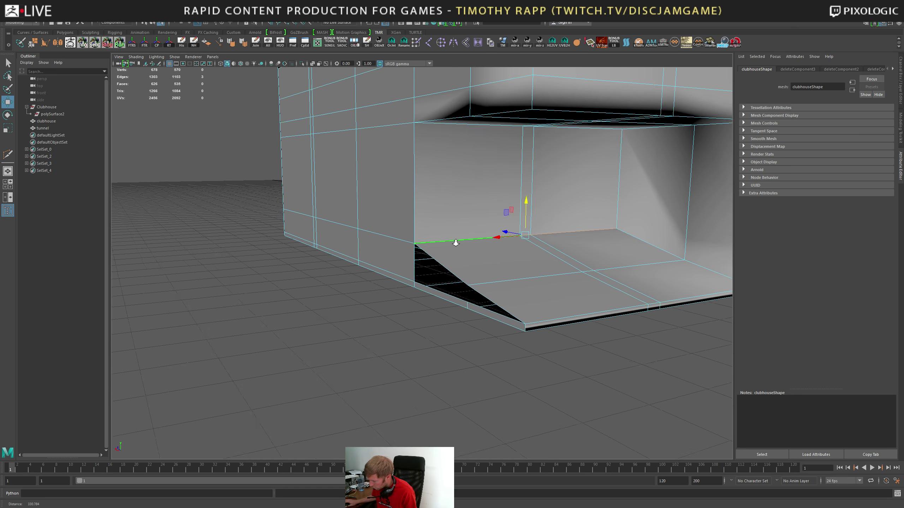
Try to delete the edge loop passing vertically through the recess's far inner wall
{"action": "left_click", "coordinate": [506, 274], "text": "shift"}
{"action": "left_click_drag", "start_coordinate": [567, 270], "coordinate": [519, 242], "text": "alt"}
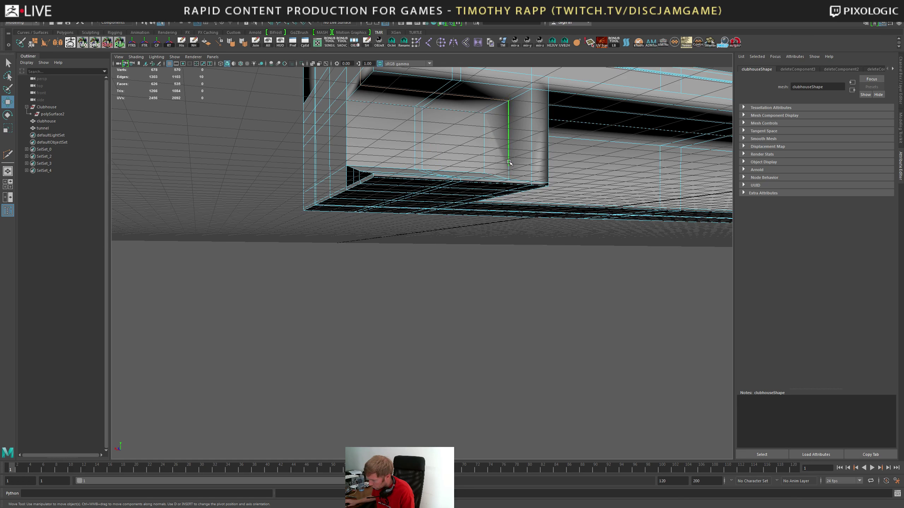
{"action": "key", "text": "Delete"}
{"action": "key", "text": "ctrl+z"}
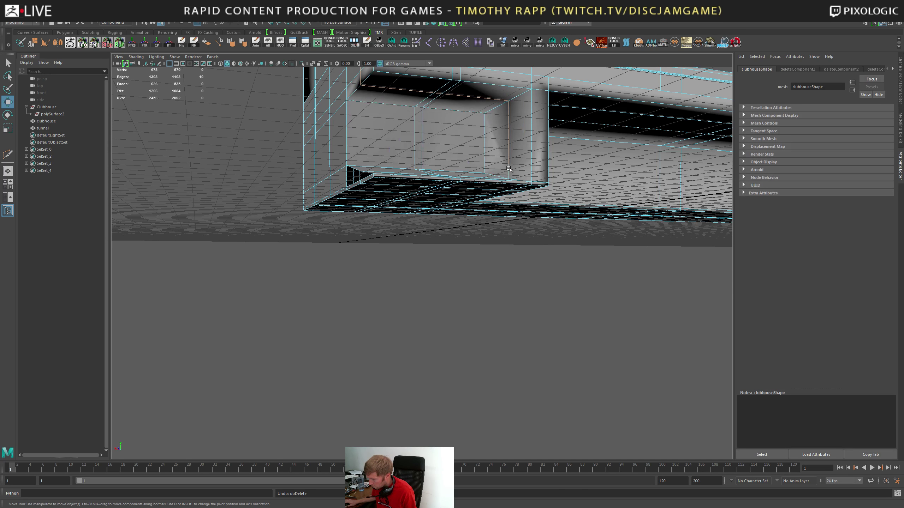
{"action": "left_click_drag", "start_coordinate": [505, 174], "coordinate": [541, 203], "text": "alt"}
{"action": "scroll", "coordinate": [514, 159], "scroll_direction": "down", "scroll_amount": 2}
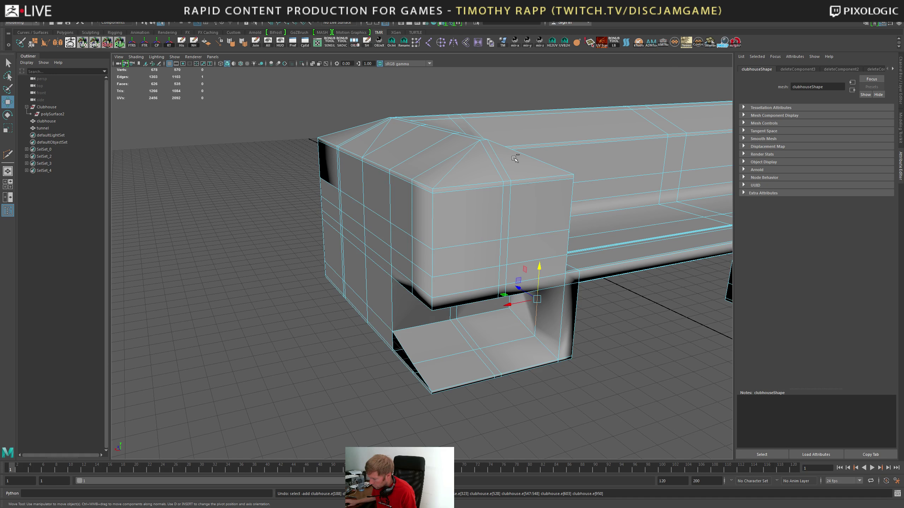
Try to target-weld the corner points of the recess's far inner wall together to collapse the wall's vertical edge
{"action": "scroll", "coordinate": [498, 213], "scroll_direction": "up", "scroll_amount": 3}
{"action": "left_click", "coordinate": [477, 270]}
{"action": "mouse_move", "coordinate": [477, 270]}
{"action": "left_mouse_down", "text": "alt"}
{"action": "mouse_move", "coordinate": [475, 224]}
{"action": "mouse_move", "coordinate": [484, 253]}
{"action": "left_mouse_up", "text": "alt"}
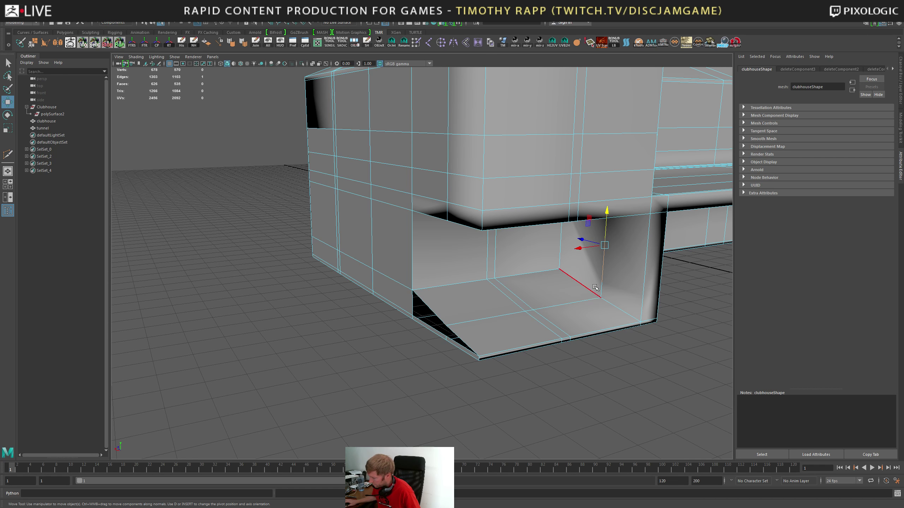
{"action": "left_click_drag", "start_coordinate": [584, 249], "coordinate": [581, 187], "text": "alt"}
{"action": "key", "text": "g"}
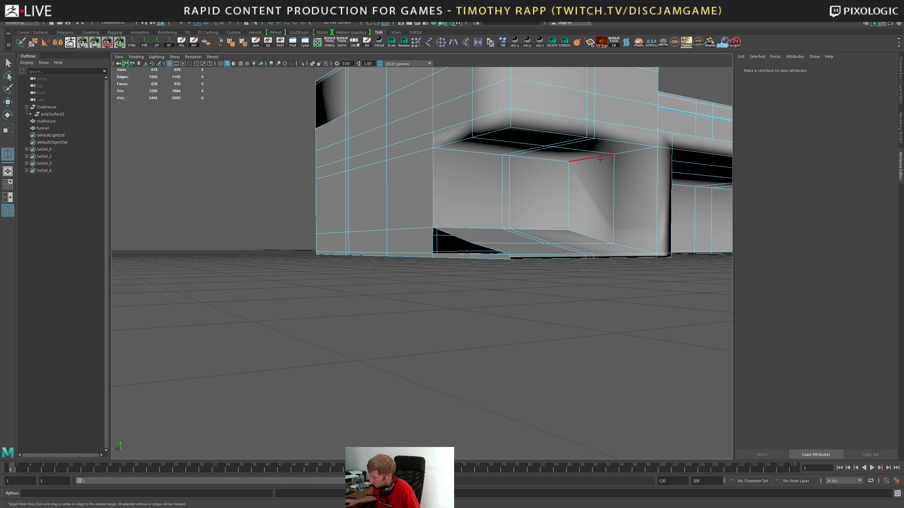
{"action": "left_click_drag", "start_coordinate": [566, 170], "coordinate": [613, 192]}
{"action": "key", "text": "q"}
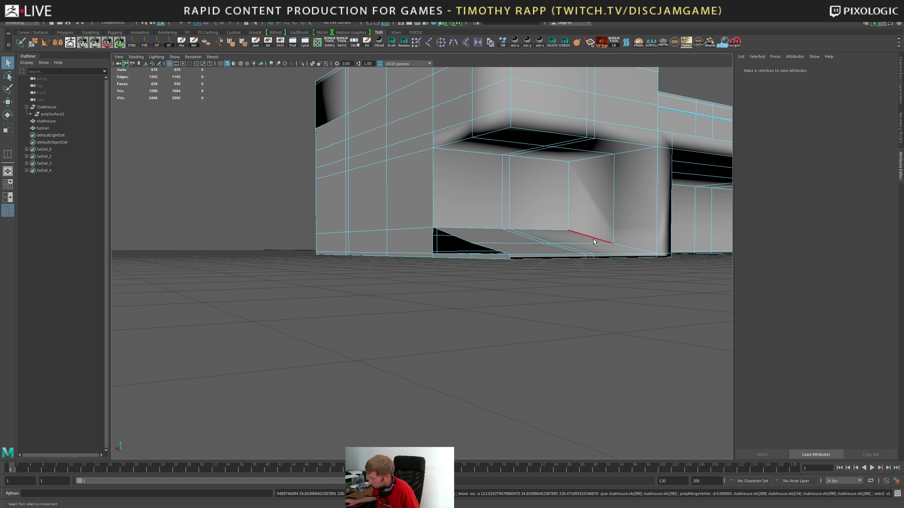
{"action": "left_click", "coordinate": [606, 241]}
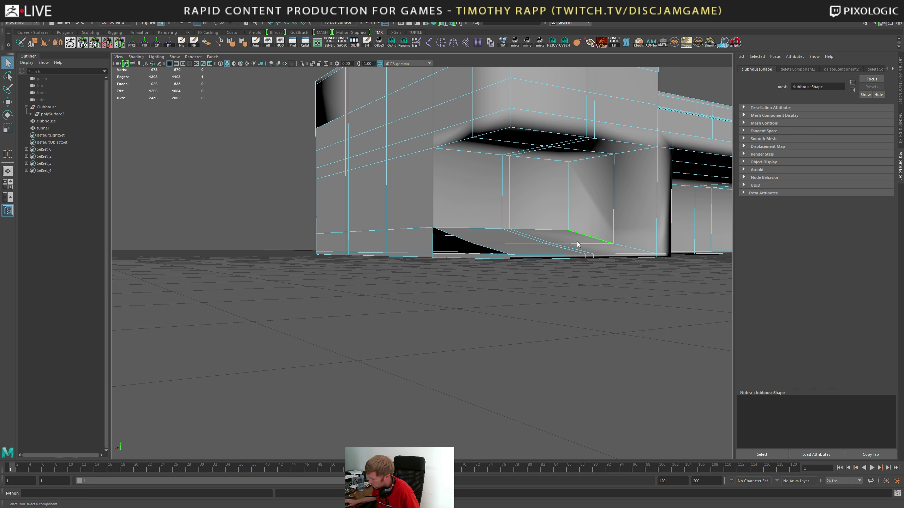
{"action": "key", "text": "y"}
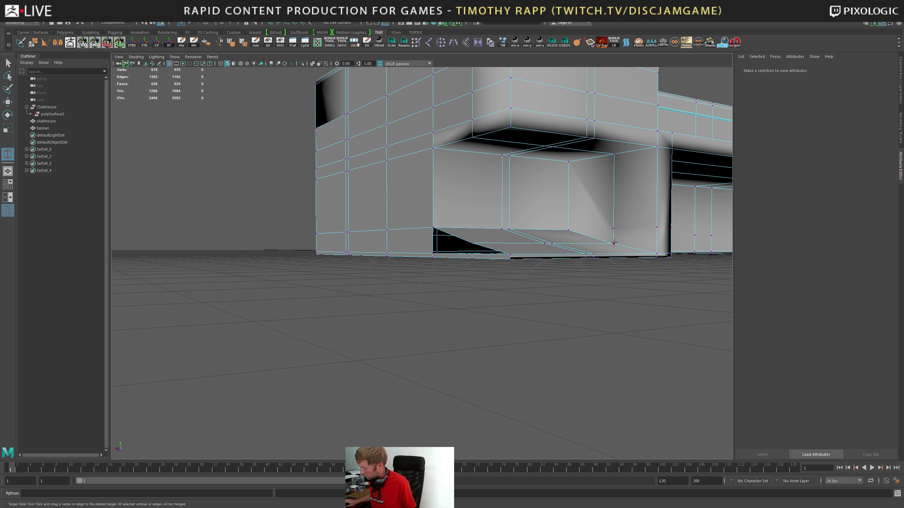
{"action": "key", "text": "q"}
{"action": "left_click_drag", "start_coordinate": [609, 224], "coordinate": [570, 229], "text": "alt"}
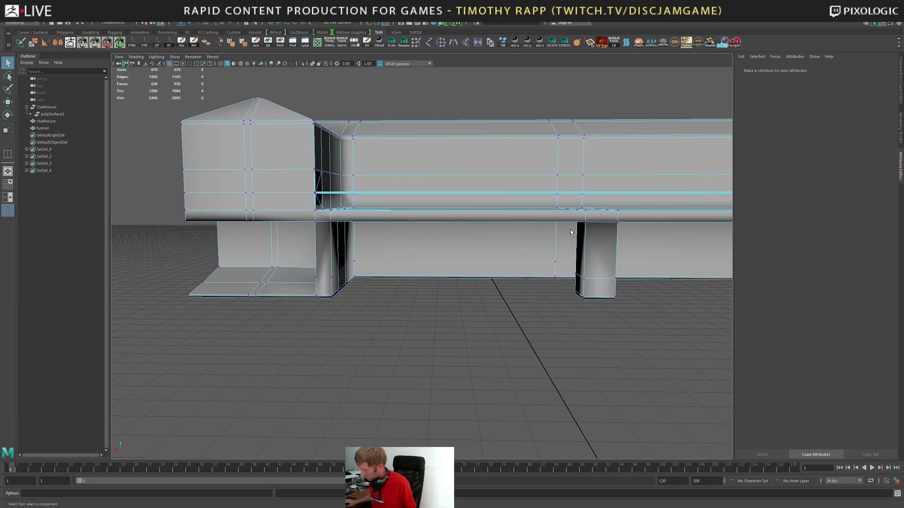
{"action": "key", "text": "F8"}
{"action": "left_click_drag", "start_coordinate": [599, 349], "coordinate": [460, 308], "text": "alt"}
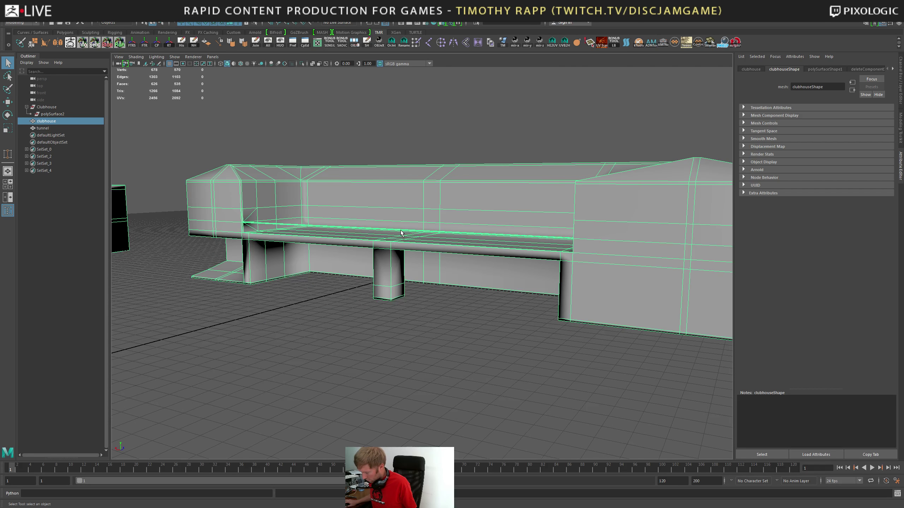
{"action": "key", "text": "F11"}
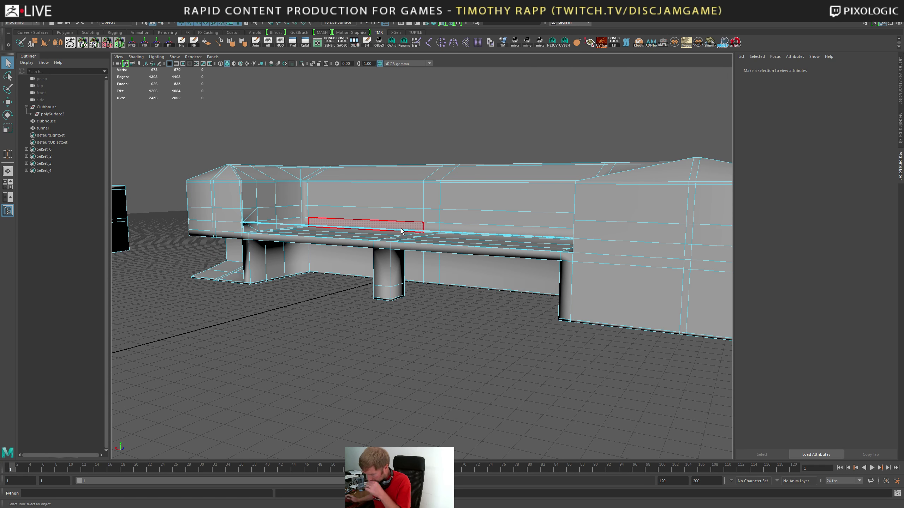
{"action": "right_click_drag", "start_coordinate": [345, 268], "coordinate": [319, 284], "text": "alt"}
{"action": "left_click_drag", "start_coordinate": [319, 284], "coordinate": [348, 287], "text": "alt"}
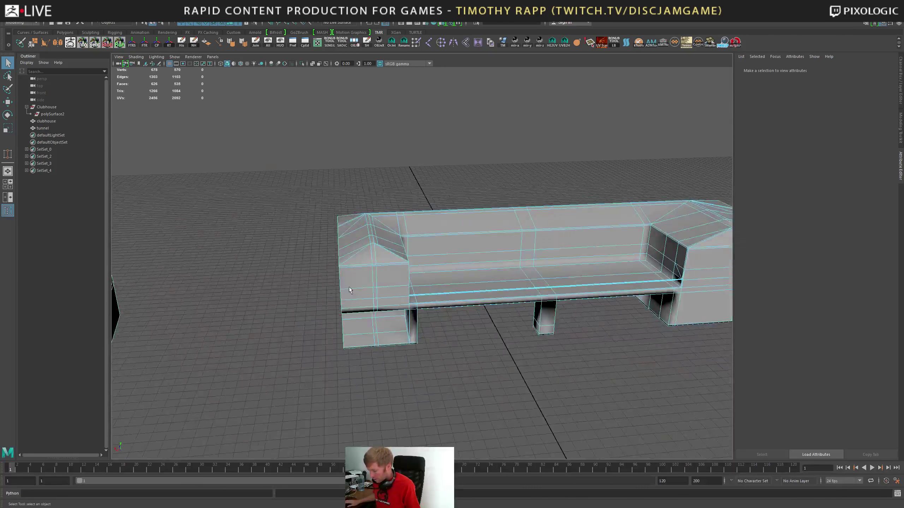
Switch to ZBrush and delete the dining_room1 subtool from the standalone clubhouse tool
{"action": "key", "text": "alt+Tab"}
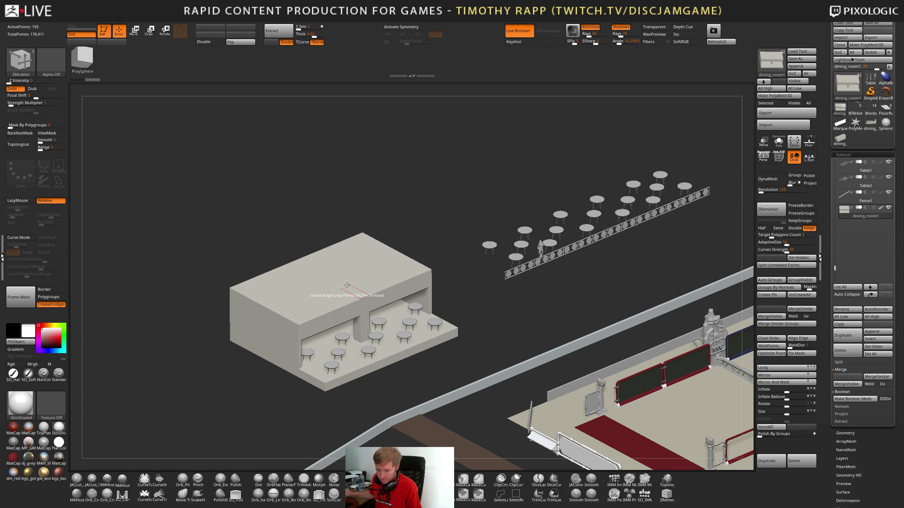
{"action": "right_click_drag", "start_coordinate": [611, 368], "coordinate": [593, 363], "text": "ctrl"}
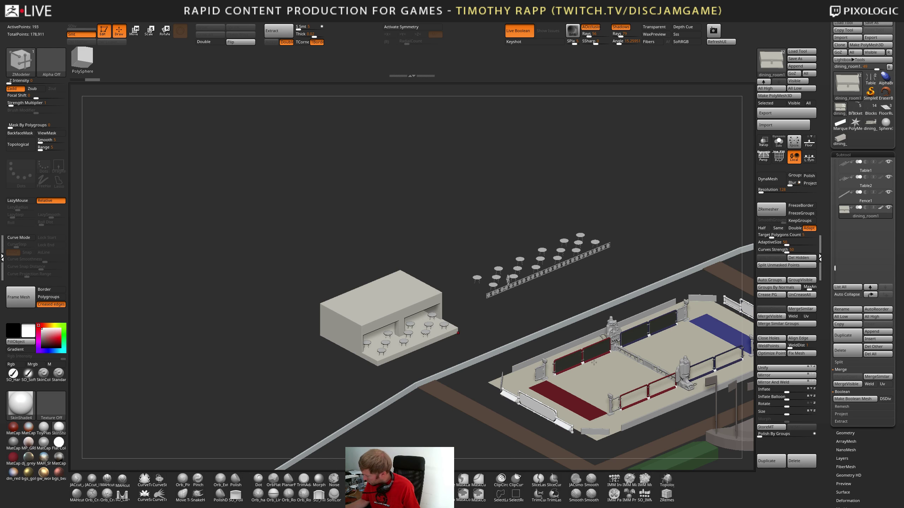
{"action": "left_click", "coordinate": [870, 125]}
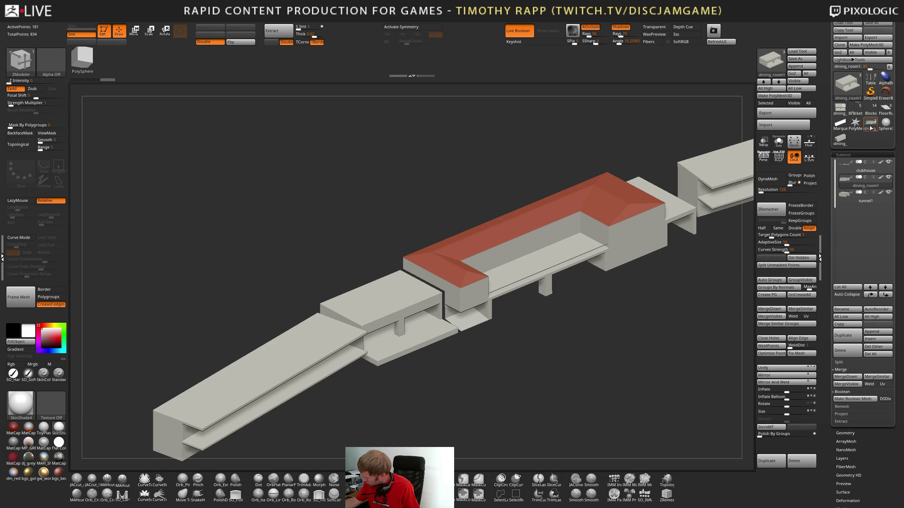
{"action": "left_click", "coordinate": [847, 350]}
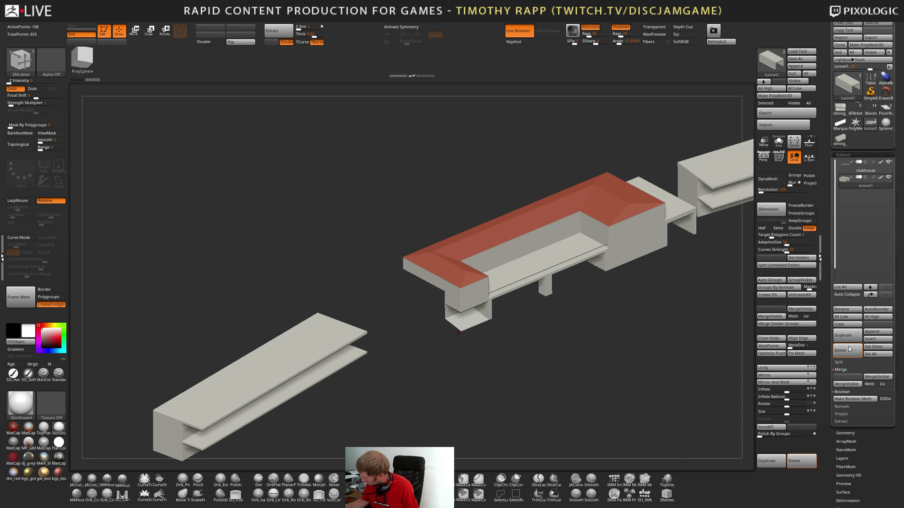
Examine the clubhouse subtool's end recess and open sides with polyframe and double-sided display turned on
{"action": "right_click_drag", "start_coordinate": [689, 362], "coordinate": [585, 381], "text": "alt"}
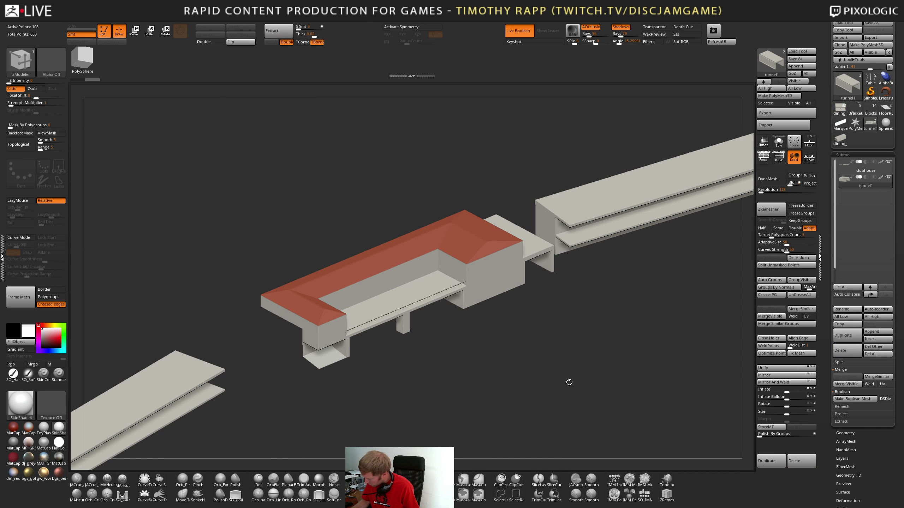
{"action": "key", "text": "Up"}
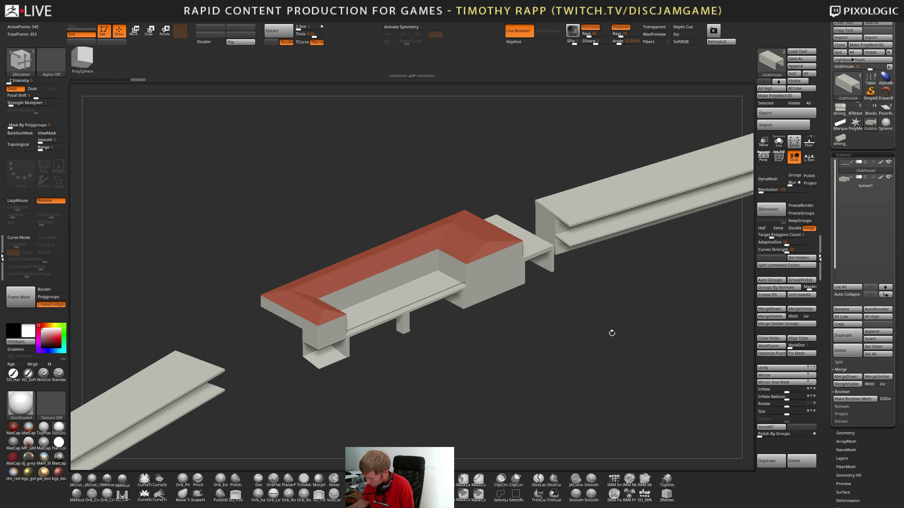
{"action": "key", "text": "shift+f"}
{"action": "mouse_move", "coordinate": [571, 389]}
{"action": "left_mouse_down"}
{"action": "mouse_move", "coordinate": [558, 371]}
{"action": "mouse_move", "coordinate": [571, 377]}
{"action": "left_mouse_up"}
{"action": "key", "text": "shift+f"}
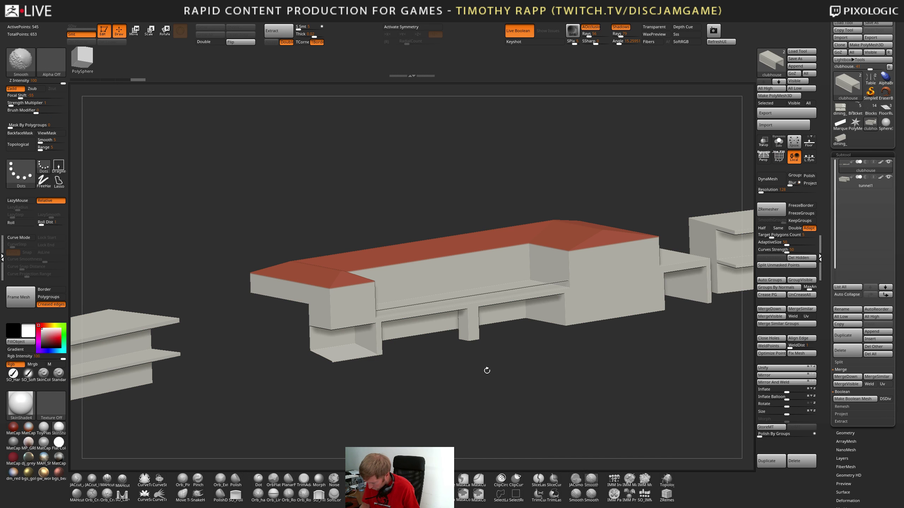
{"action": "key", "text": "shift+f"}
{"action": "left_click_drag", "start_coordinate": [486, 370], "coordinate": [539, 372], "text": "alt"}
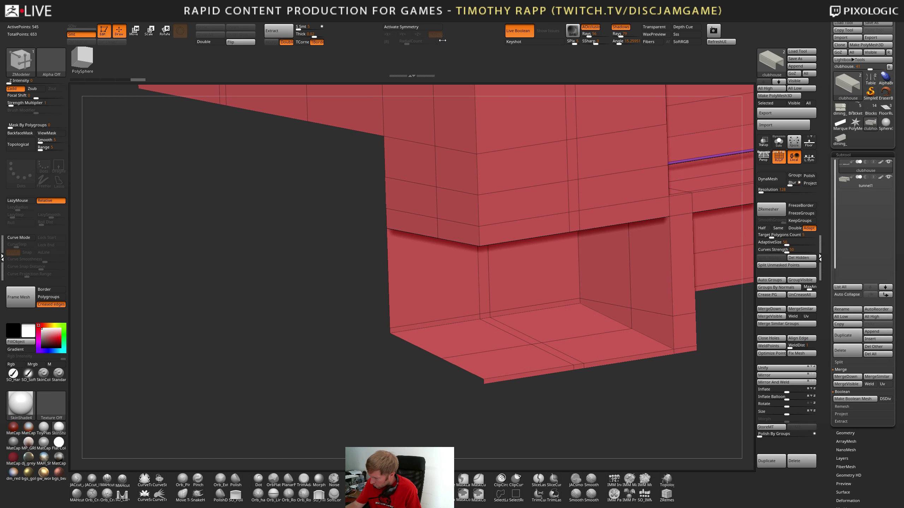
{"action": "left_click", "coordinate": [721, 43]}
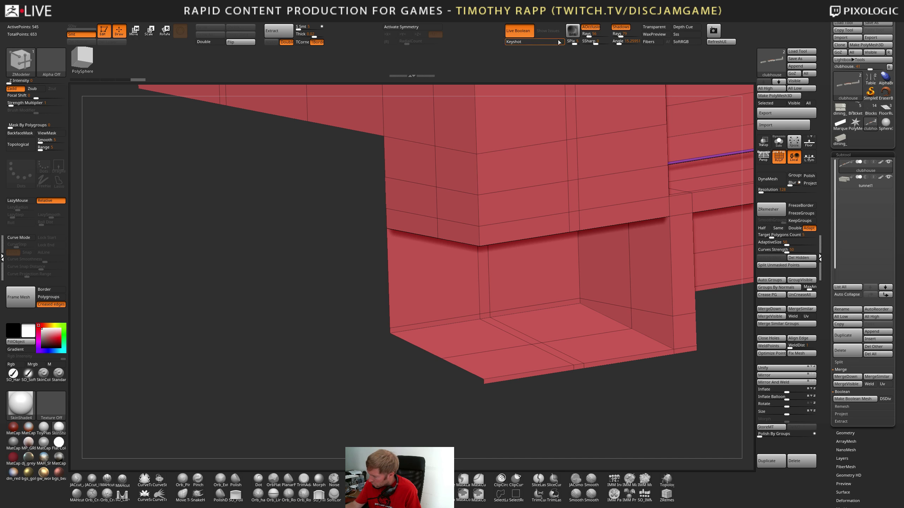
{"action": "left_click", "coordinate": [213, 43]}
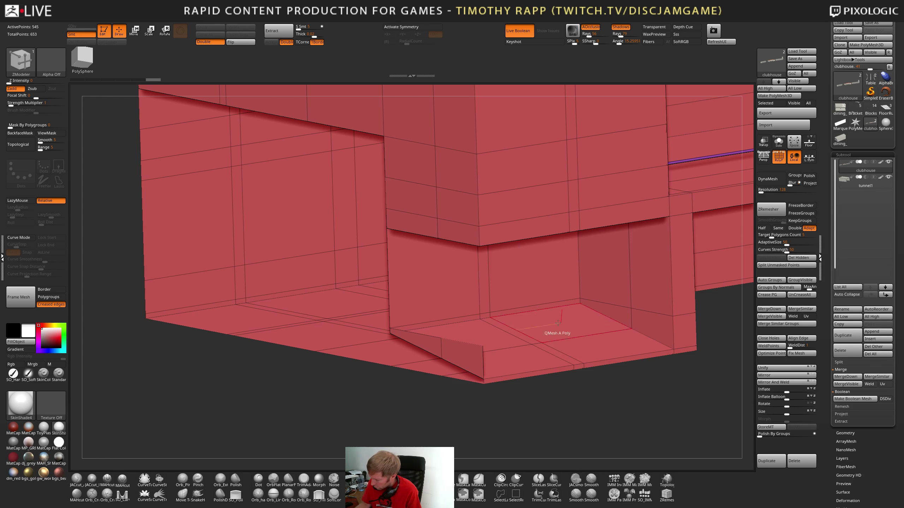
{"action": "mouse_move", "coordinate": [478, 357]}
{"action": "right_mouse_down"}
{"action": "mouse_move", "coordinate": [507, 362]}
{"action": "mouse_move", "coordinate": [473, 374]}
{"action": "right_mouse_up"}
{"action": "right_click_drag", "start_coordinate": [473, 374], "coordinate": [545, 375], "text": "shift"}
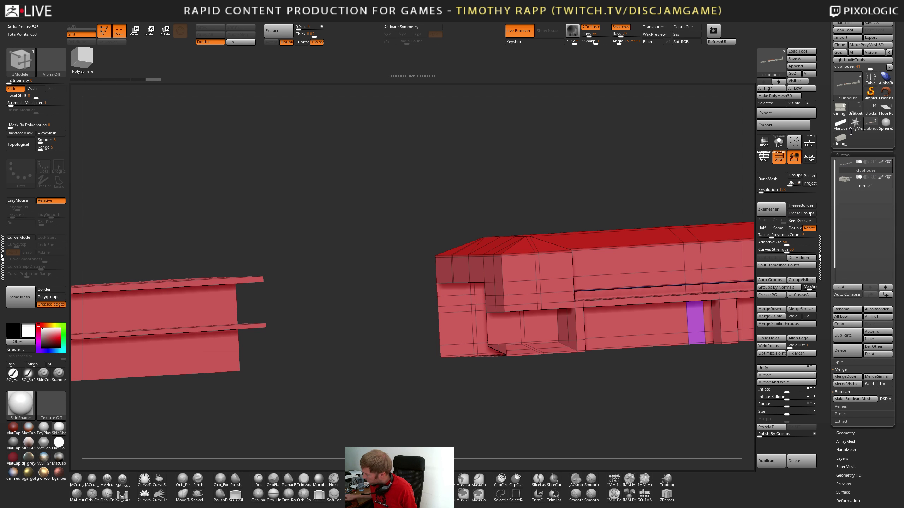
Delete the standalone dining_room tool and turn off the polyframe display
{"action": "left_click", "coordinate": [841, 115]}
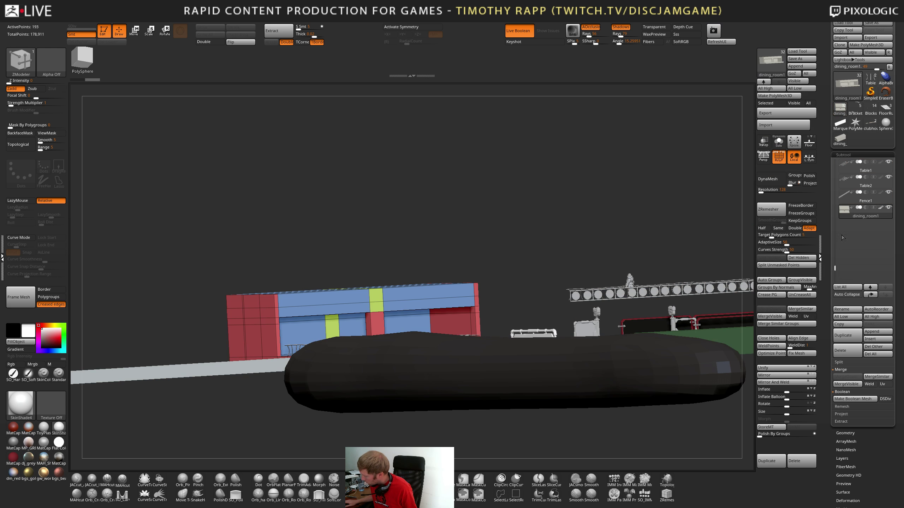
{"action": "left_click", "coordinate": [877, 334]}
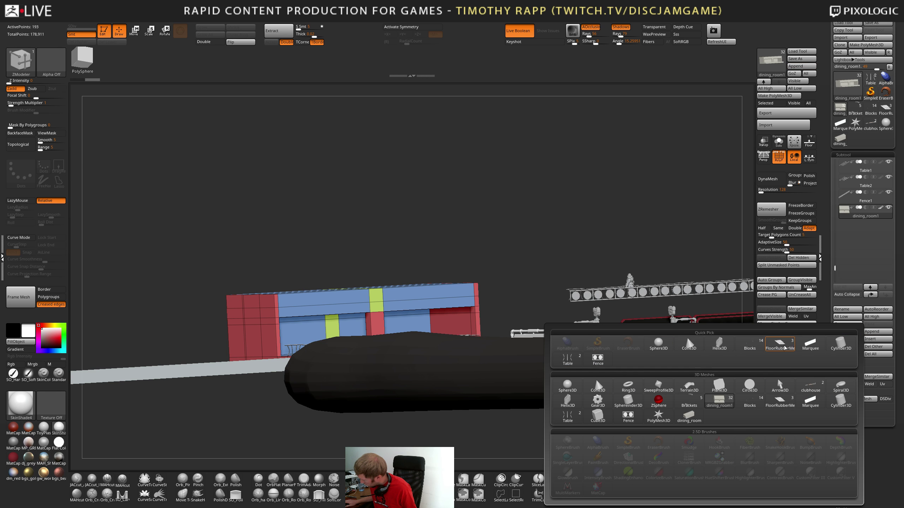
{"action": "mouse_move", "coordinate": [687, 422]}
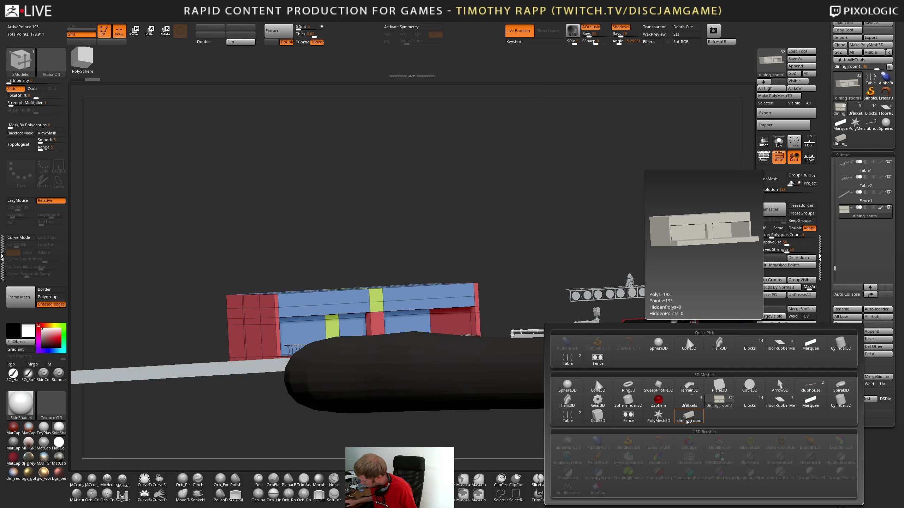
{"action": "left_click", "coordinate": [838, 144]}
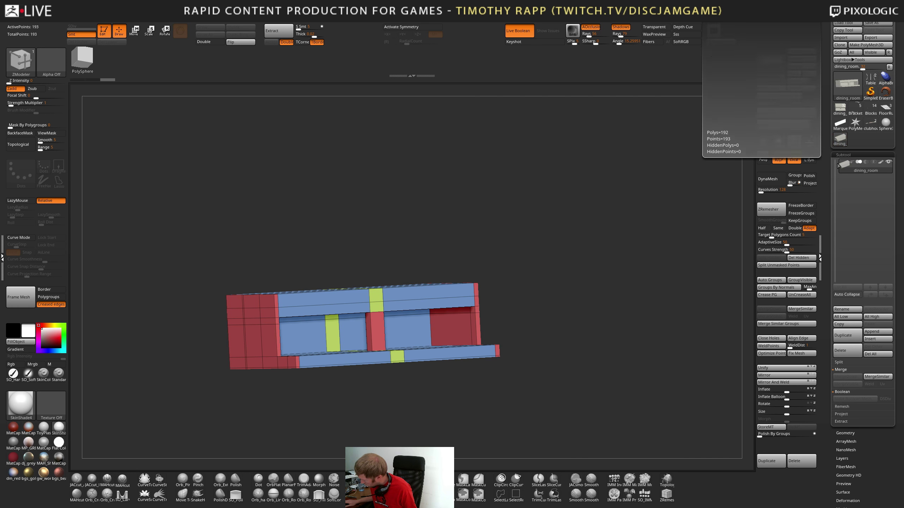
{"action": "key", "text": "shift+f"}
{"action": "left_click", "coordinate": [839, 352]}
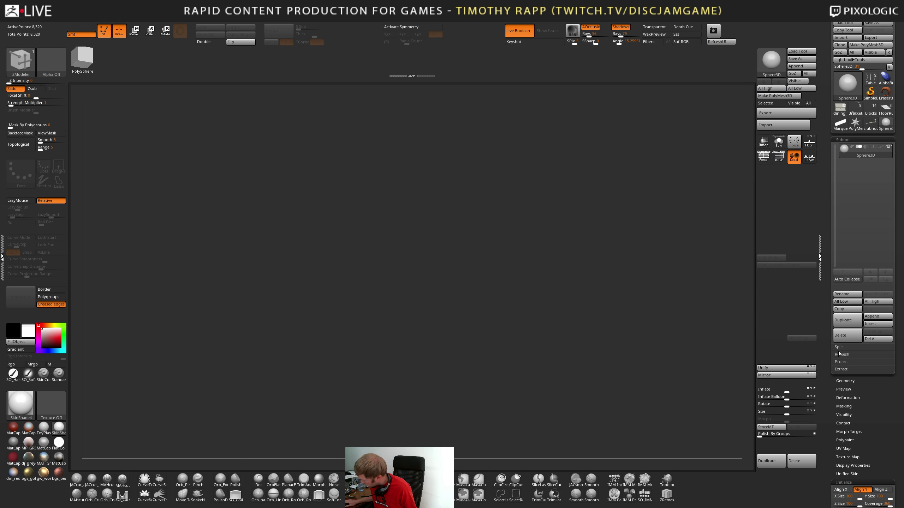
Append the clubhouse to the main scene tool containing dining_room1 and check its placement among the court and tables
{"action": "left_click", "coordinate": [855, 108]}
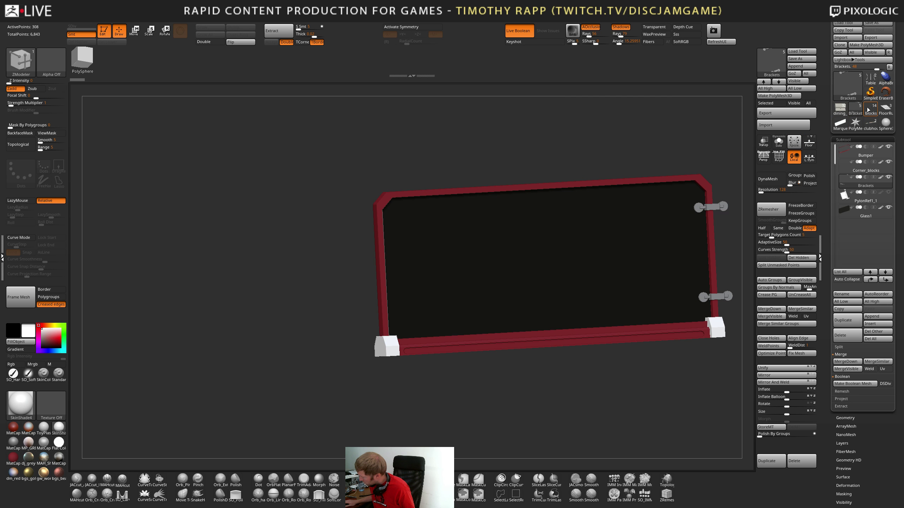
{"action": "left_click", "coordinate": [843, 109]}
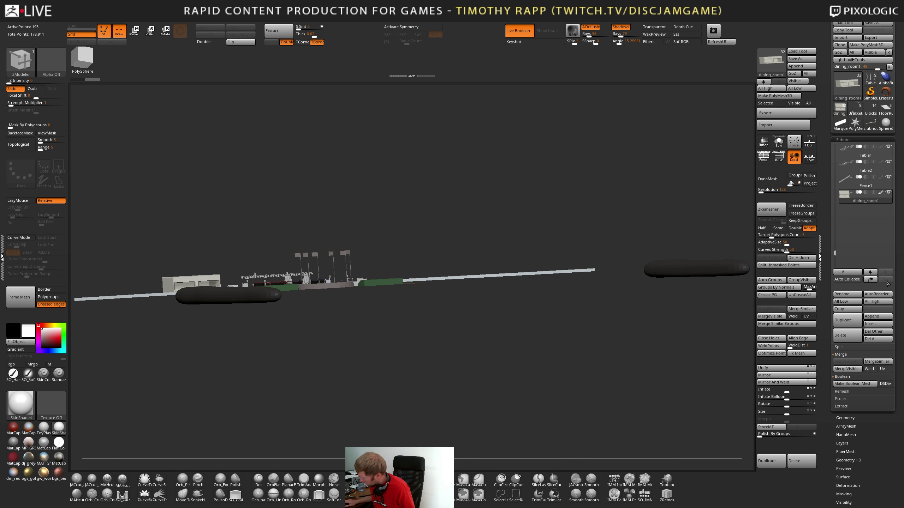
{"action": "mouse_move", "coordinate": [873, 121]}
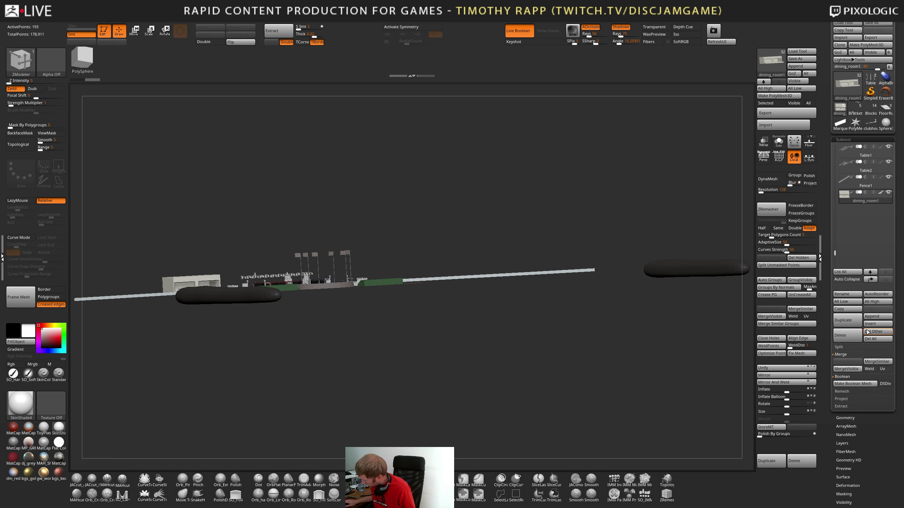
{"action": "left_click", "coordinate": [878, 316]}
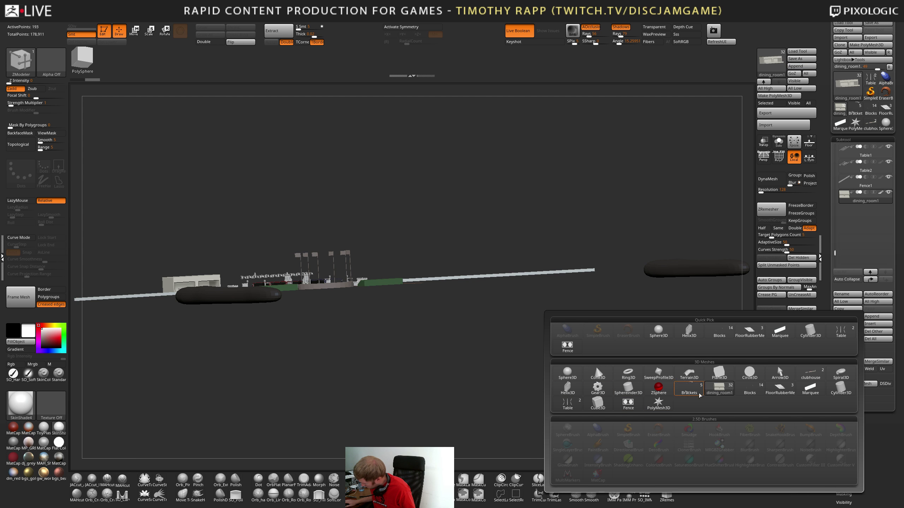
{"action": "left_click", "coordinate": [818, 377]}
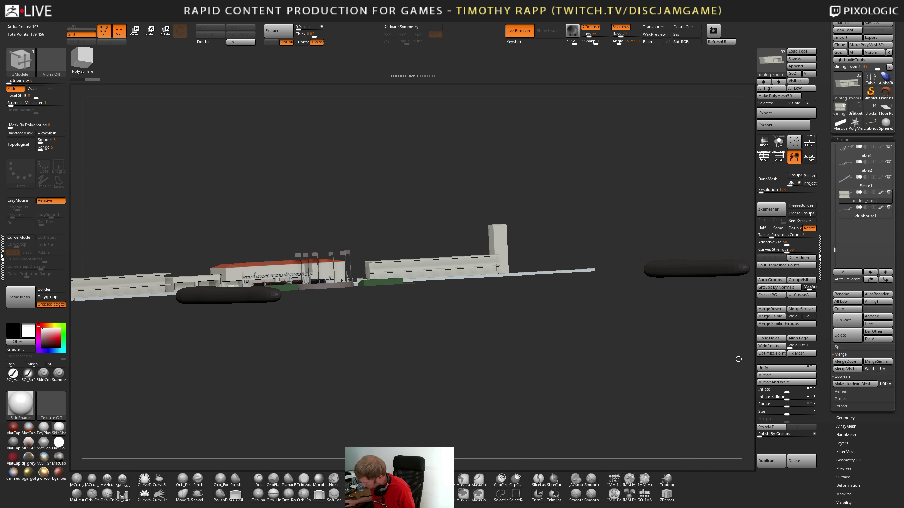
{"action": "left_click_drag", "start_coordinate": [523, 341], "coordinate": [589, 375]}
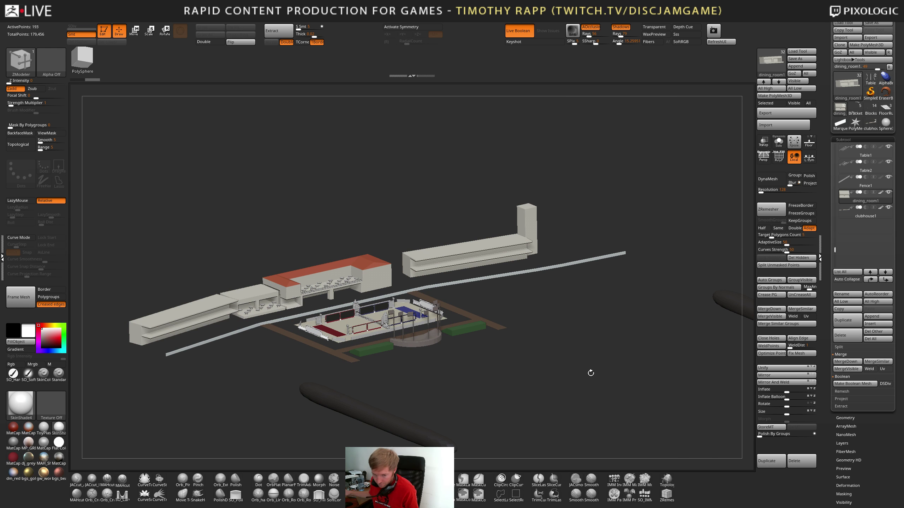
{"action": "left_click_drag", "start_coordinate": [527, 328], "coordinate": [521, 303]}
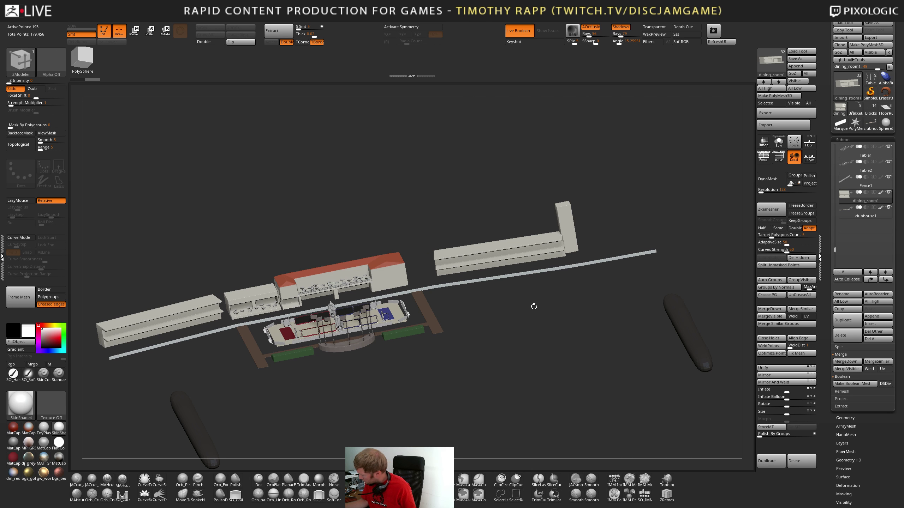
Check the standalone tunnel1 tool, then switch to Maya and delete the clubhouse mesh, keeping the tunnel
{"action": "left_click", "coordinate": [870, 124]}
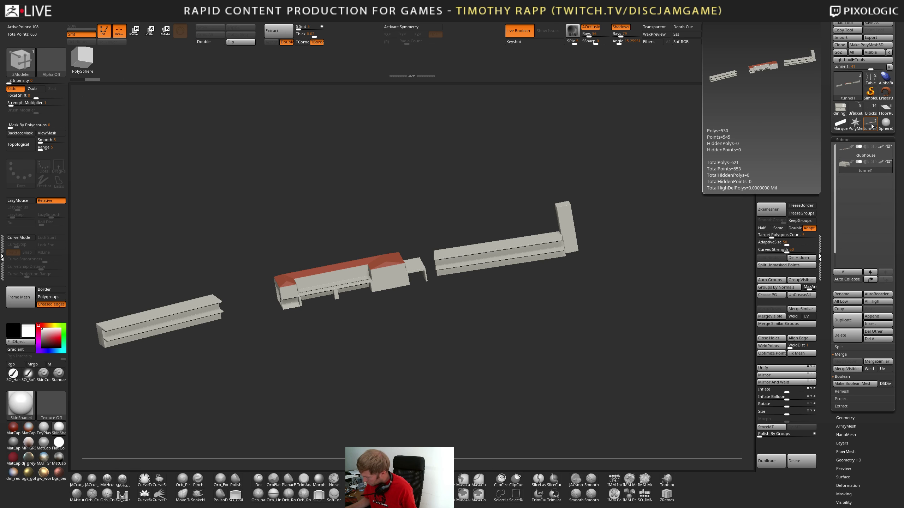
{"action": "key", "text": "alt+Tab"}
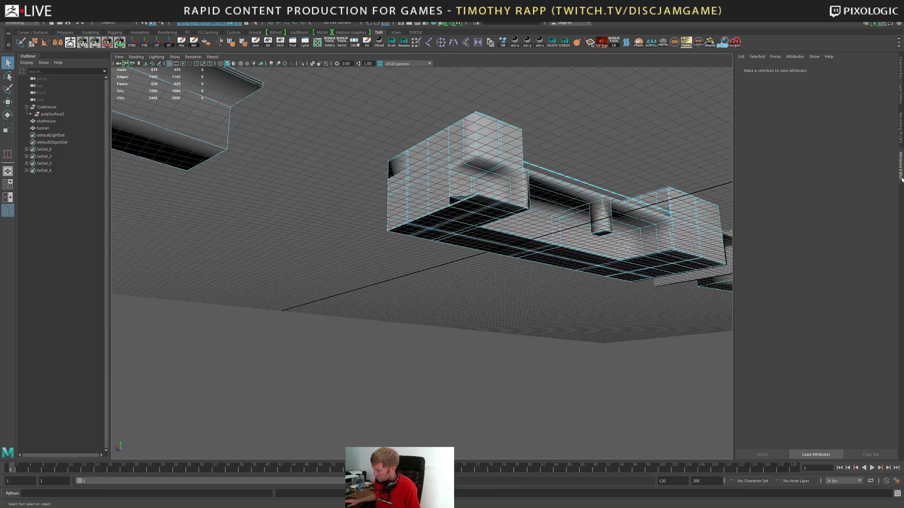
{"action": "left_click_drag", "start_coordinate": [633, 188], "coordinate": [509, 282], "text": "alt"}
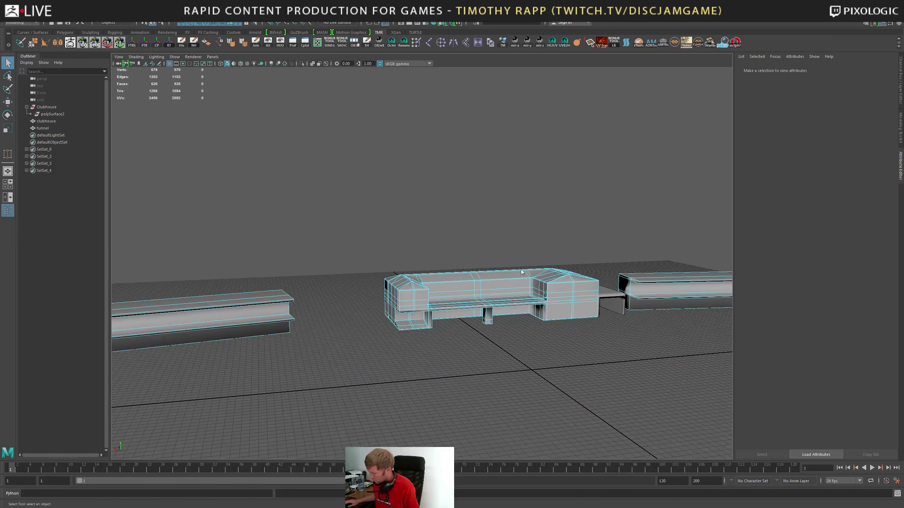
{"action": "left_click", "coordinate": [511, 281]}
{"action": "key", "text": "Delete"}
Bridge the border edges across the tunnel's open long side to close its outer wall
{"action": "left_click", "coordinate": [603, 290]}
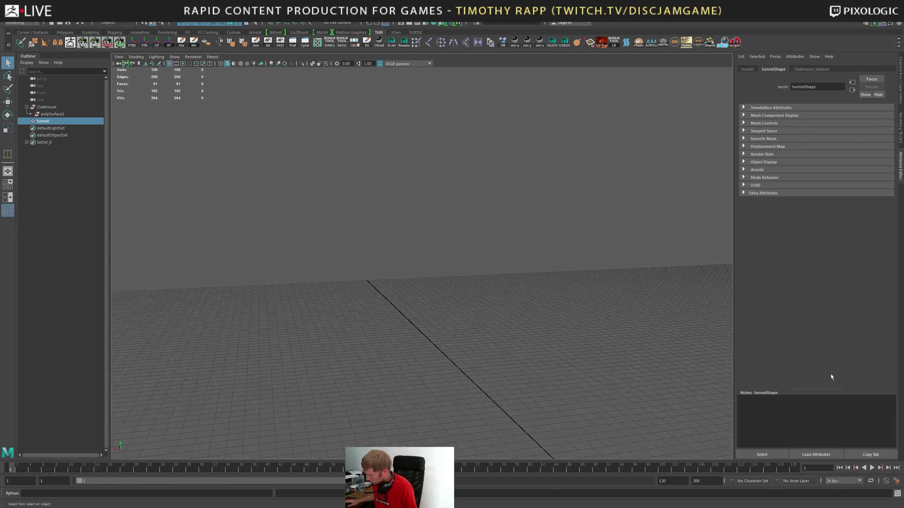
{"action": "key", "text": "f"}
{"action": "left_click_drag", "start_coordinate": [502, 228], "coordinate": [468, 229], "text": "alt"}
{"action": "key", "text": "ctrl+shift+q"}
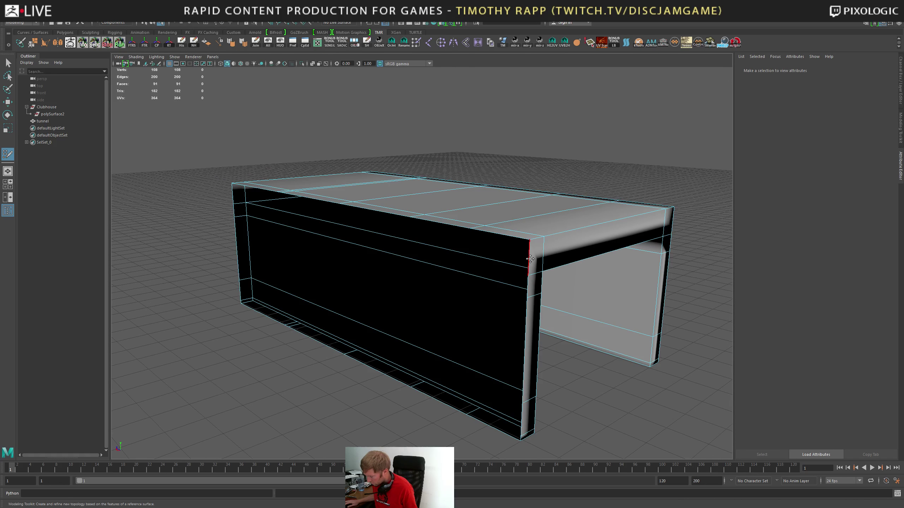
{"action": "key", "text": "q"}
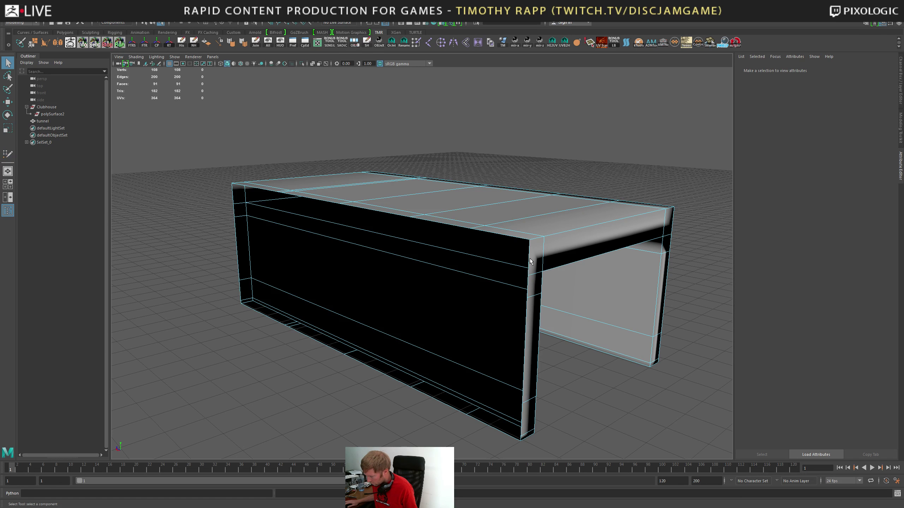
{"action": "left_click", "coordinate": [530, 259]}
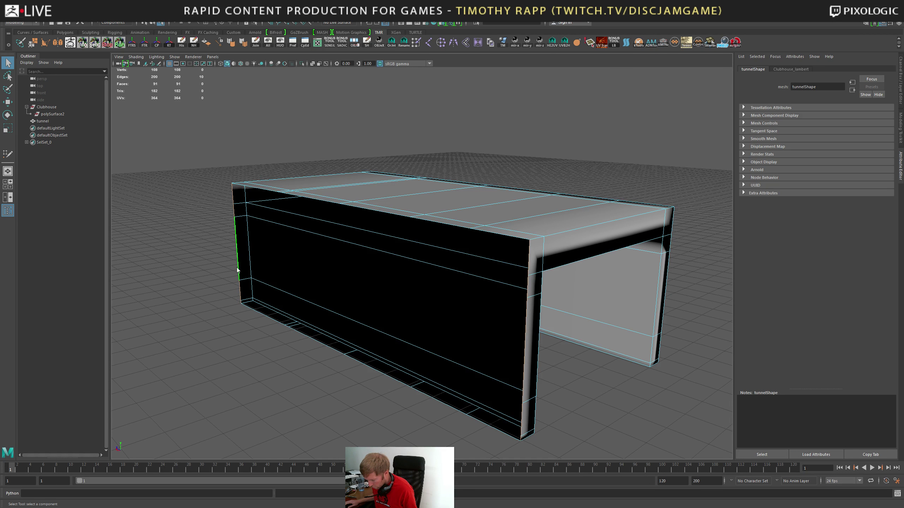
{"action": "key", "text": "g"}
{"action": "left_click_drag", "start_coordinate": [432, 229], "coordinate": [437, 239], "text": "alt"}
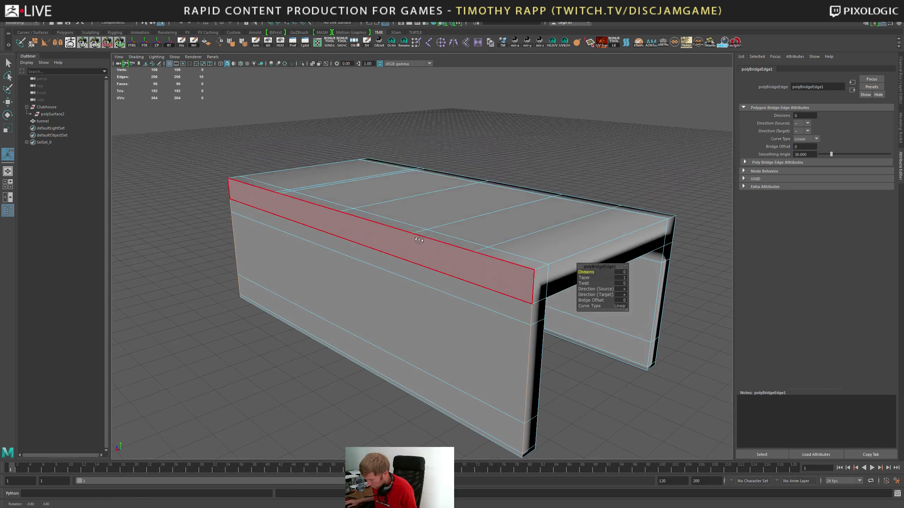
Delete the extra edge loops that run crosswise around the tunnel's roof and walls, using Quad Draw
{"action": "left_click_drag", "start_coordinate": [592, 231], "coordinate": [512, 227], "text": "alt"}
{"action": "key", "text": "y"}
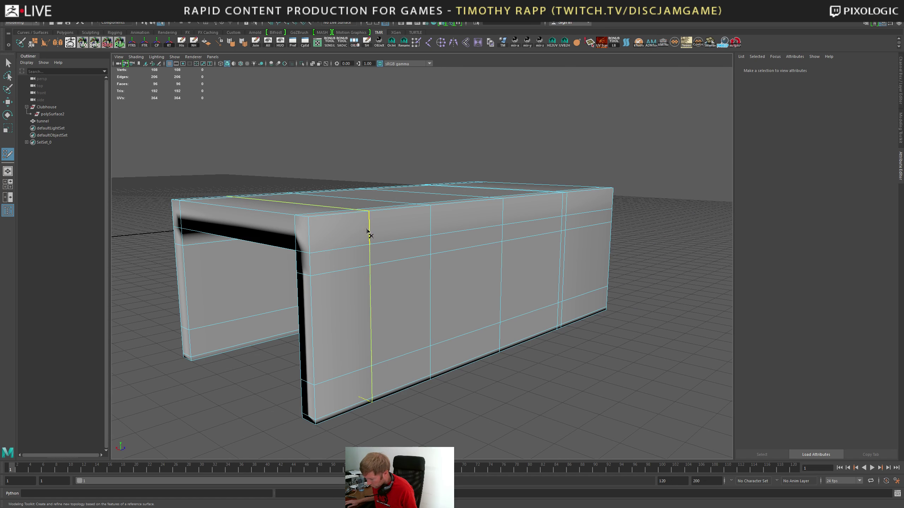
{"action": "left_click", "coordinate": [369, 230], "text": "ctrl+shift"}
{"action": "left_click", "coordinate": [501, 216], "text": "ctrl+shift"}
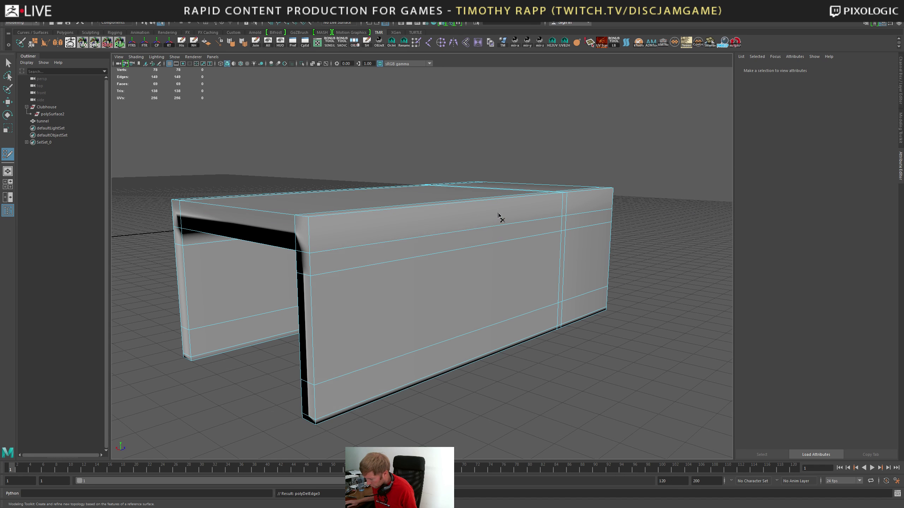
{"action": "left_click", "coordinate": [568, 210], "text": "ctrl+shift"}
{"action": "left_click", "coordinate": [564, 209], "text": "ctrl+shift"}
{"action": "left_click_drag", "start_coordinate": [566, 206], "coordinate": [402, 230], "text": "alt"}
{"action": "key", "text": "q"}
{"action": "key", "text": "F8"}
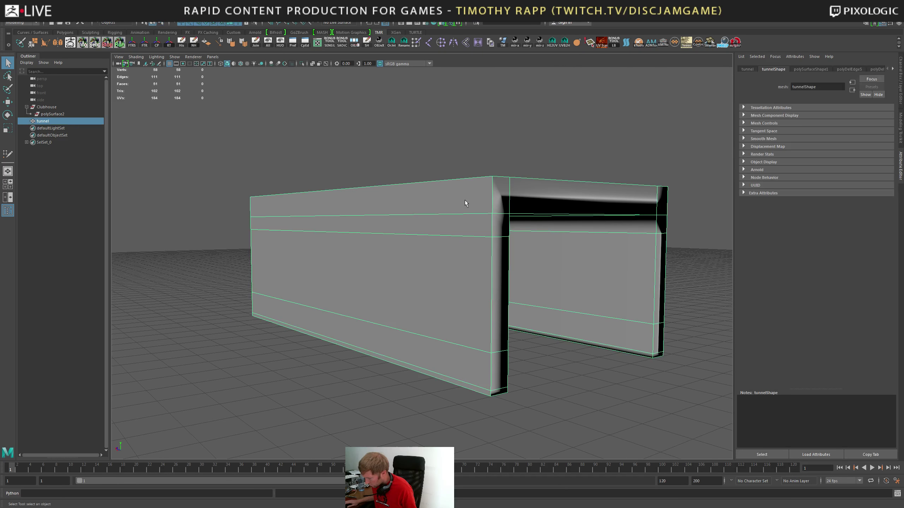
Delete the extra lengthwise edge loops midway up both tunnel walls
{"action": "left_click_drag", "start_coordinate": [467, 202], "coordinate": [464, 229], "text": "alt"}
{"action": "key", "text": "y"}
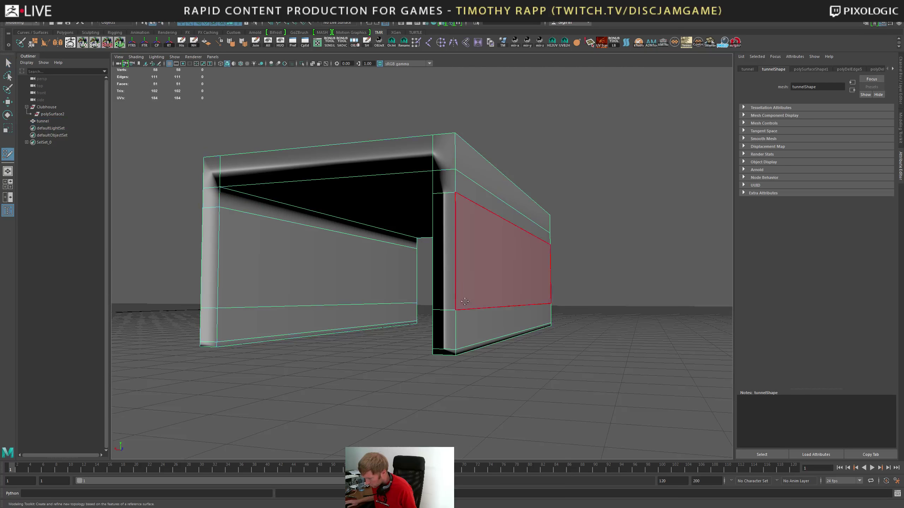
{"action": "left_click", "coordinate": [470, 309], "text": "ctrl+shift"}
{"action": "left_click", "coordinate": [479, 202], "text": "ctrl+shift"}
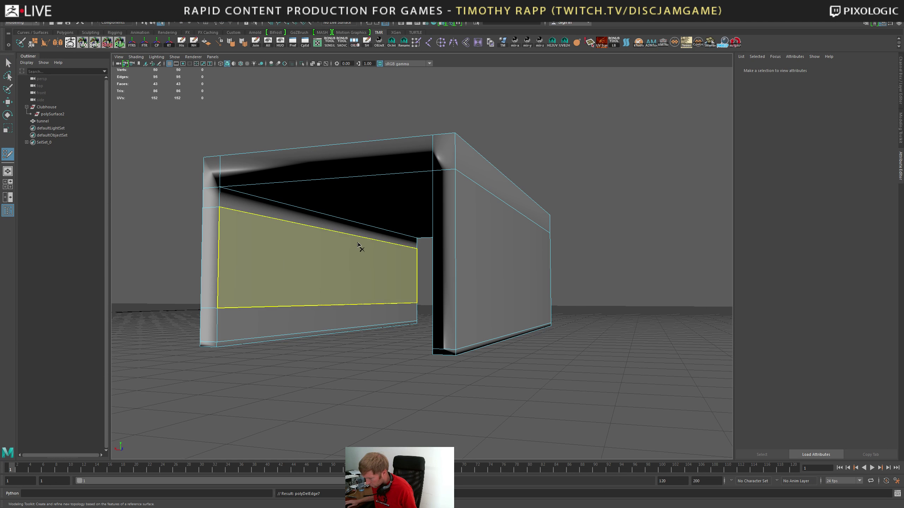
{"action": "left_click", "coordinate": [357, 238], "text": "ctrl+shift"}
{"action": "left_click", "coordinate": [326, 306], "text": "ctrl+shift"}
{"action": "right_click_drag", "start_coordinate": [427, 317], "coordinate": [419, 316], "text": "alt"}
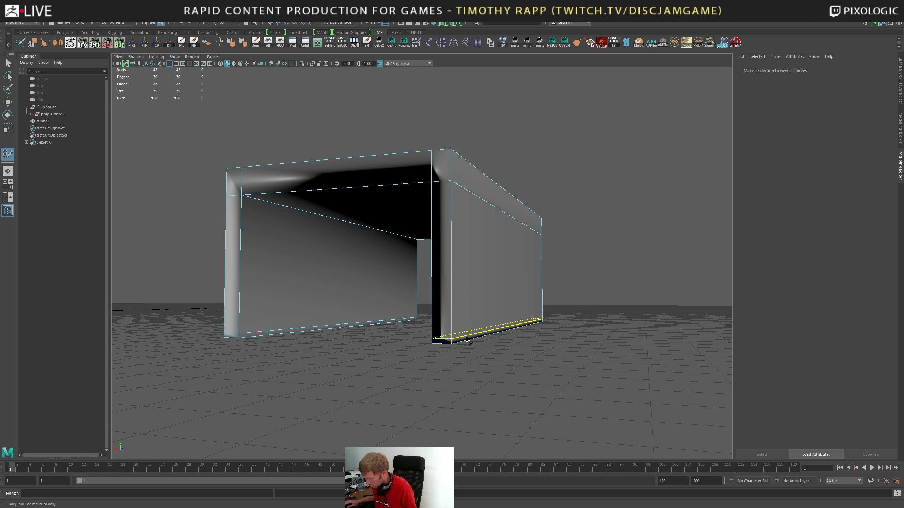
{"action": "left_click", "coordinate": [327, 331], "text": "ctrl+shift"}
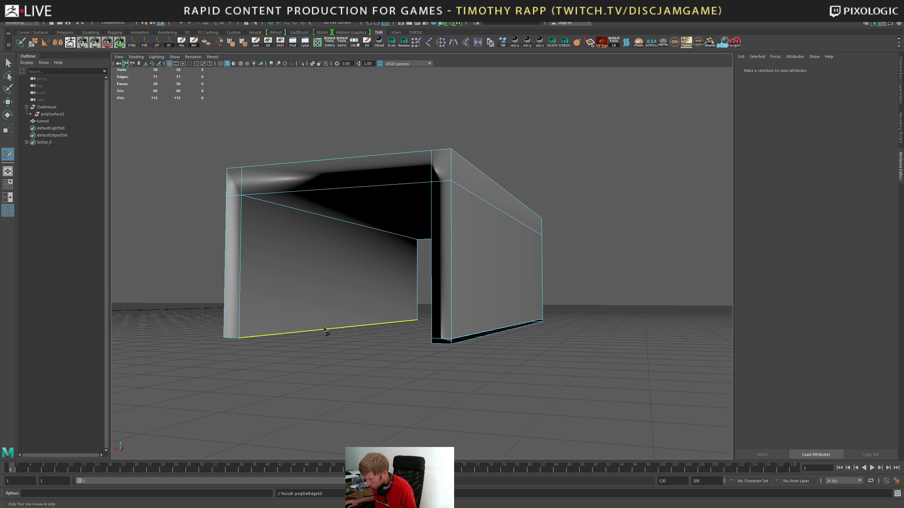
{"action": "key", "text": "ctrl+z"}
{"action": "key", "text": "ctrl+z"}
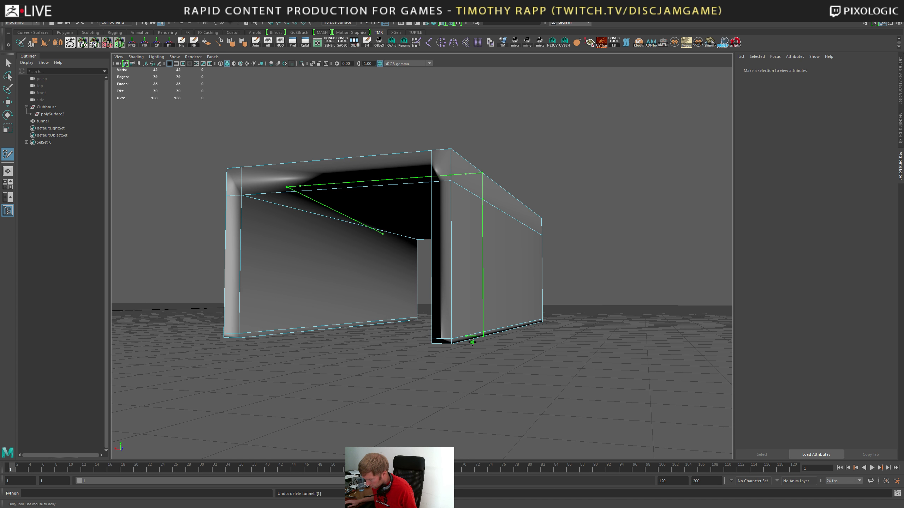
{"action": "key", "text": "ctrl+z"}
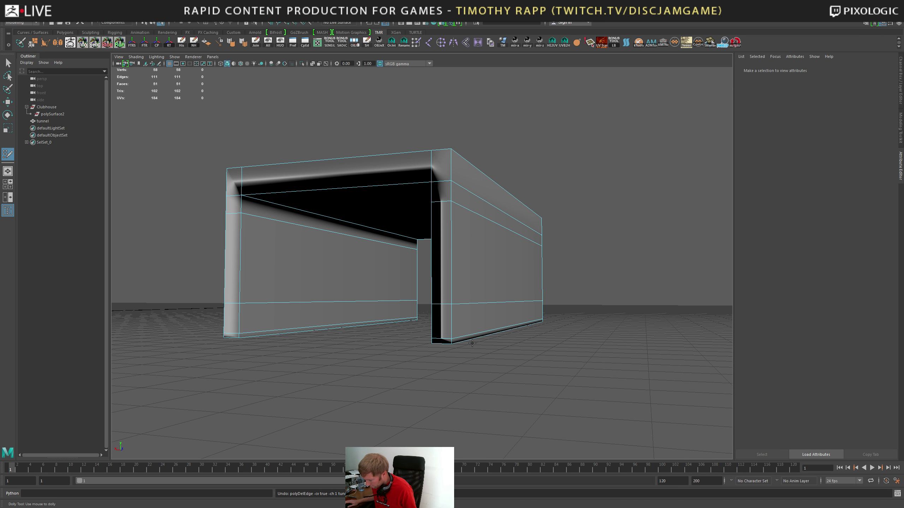
{"action": "key", "text": "shift+z"}
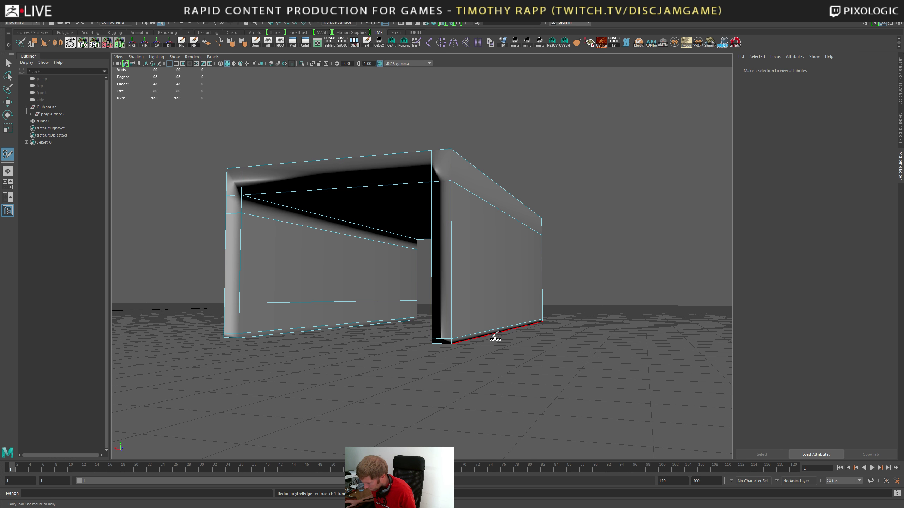
{"action": "key", "text": "shift+z"}
{"action": "key", "text": "shift+z"}
{"action": "key", "text": "shift+z"}
{"action": "key", "text": "shift+z"}
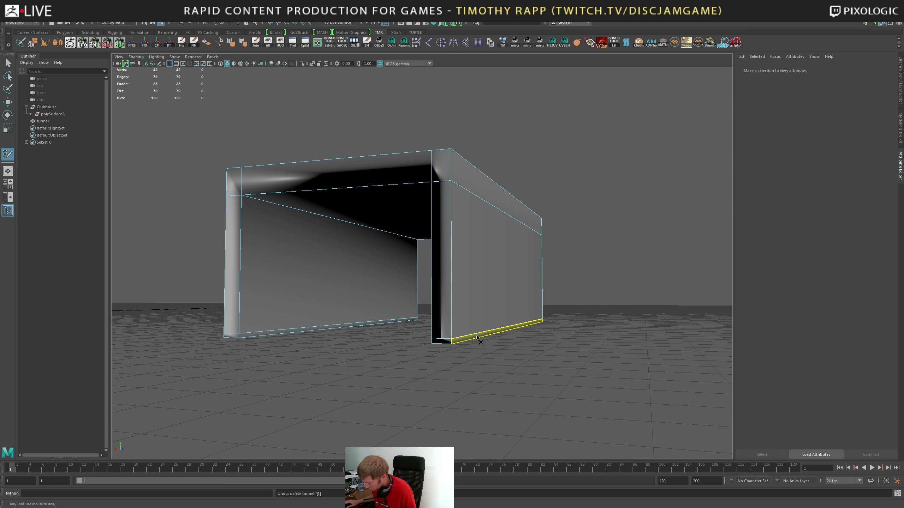
Delete the edge loops along the bottom of both tunnel walls and return to object selection
{"action": "left_click", "coordinate": [474, 334], "text": "ctrl+shift"}
{"action": "left_click", "coordinate": [345, 324], "text": "ctrl+shift"}
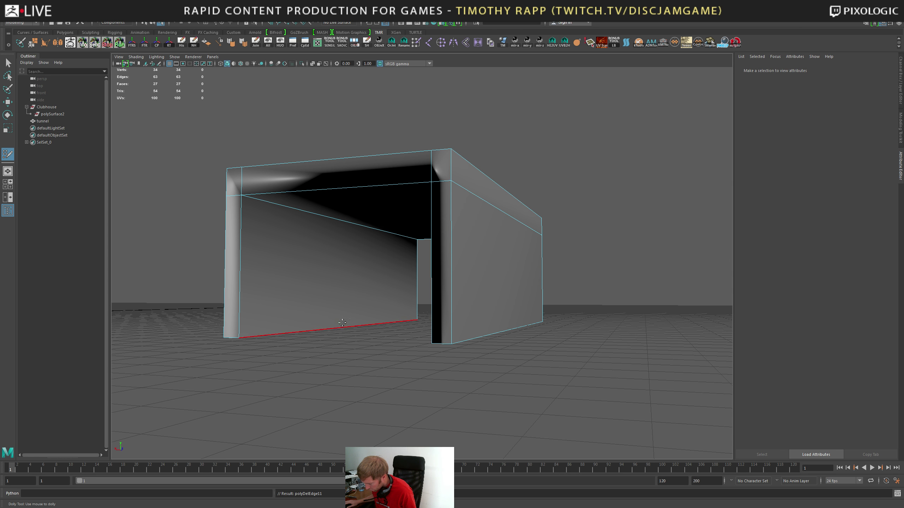
{"action": "key", "text": "q"}
{"action": "right_click_drag", "start_coordinate": [335, 306], "coordinate": [392, 279]}
{"action": "left_click_drag", "start_coordinate": [569, 133], "coordinate": [572, 139], "text": "alt"}
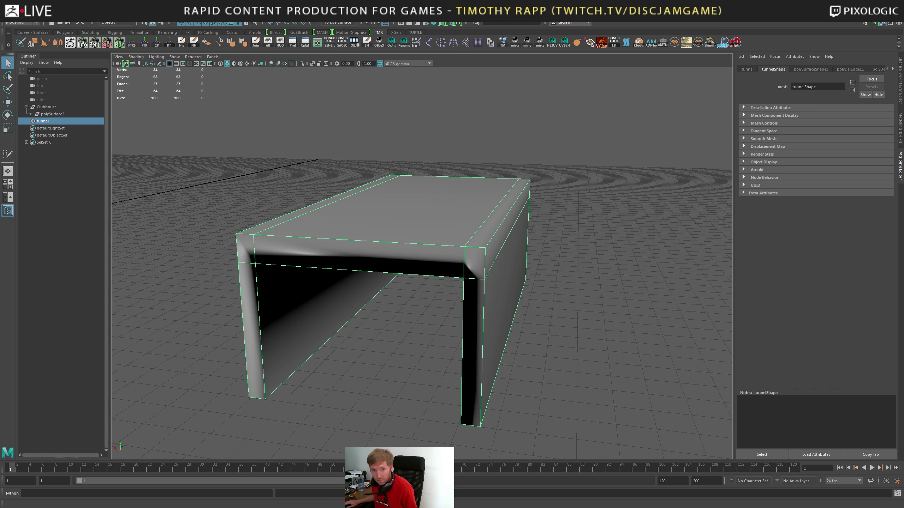
Harden the tunnel's edges and send the mesh to ZBrush with GoZ
{"action": "left_click", "coordinate": [650, 42]}
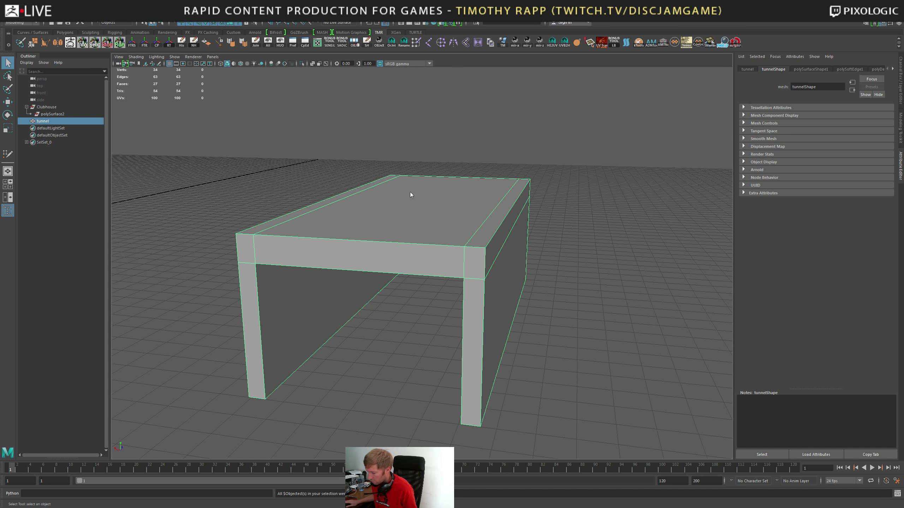
{"action": "left_click", "coordinate": [69, 46]}
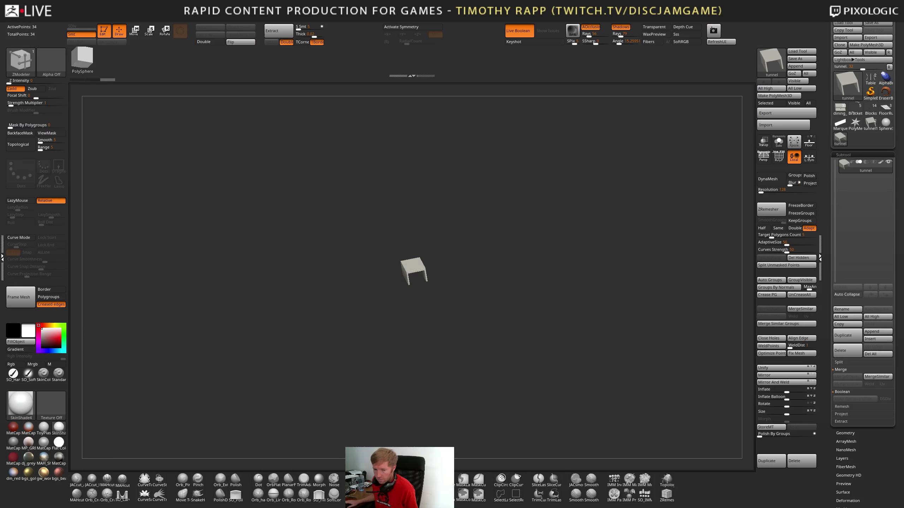
{"action": "key", "text": "alt+Tab"}
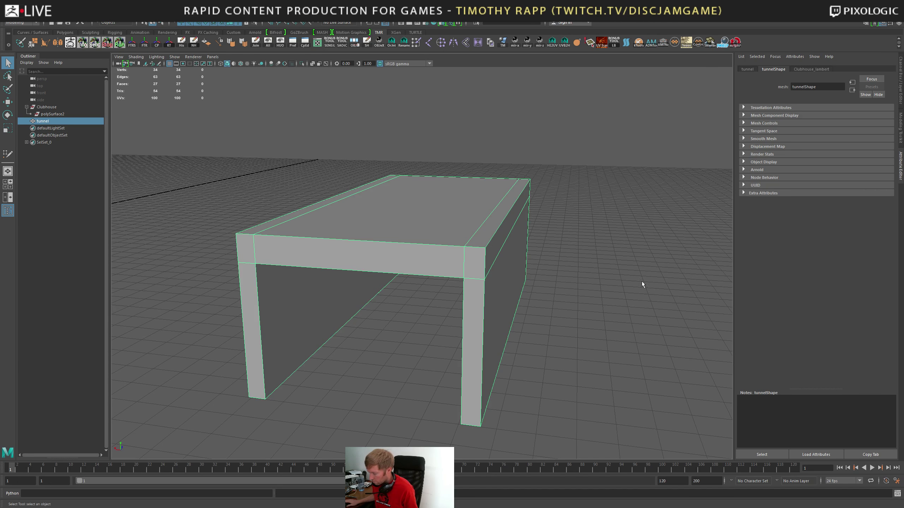
{"action": "key", "text": "alt+Tab"}
Delete the old standalone clubhouse tool and make the newly imported tunnel tool active
{"action": "left_click_drag", "start_coordinate": [537, 289], "coordinate": [535, 265], "text": "shift"}
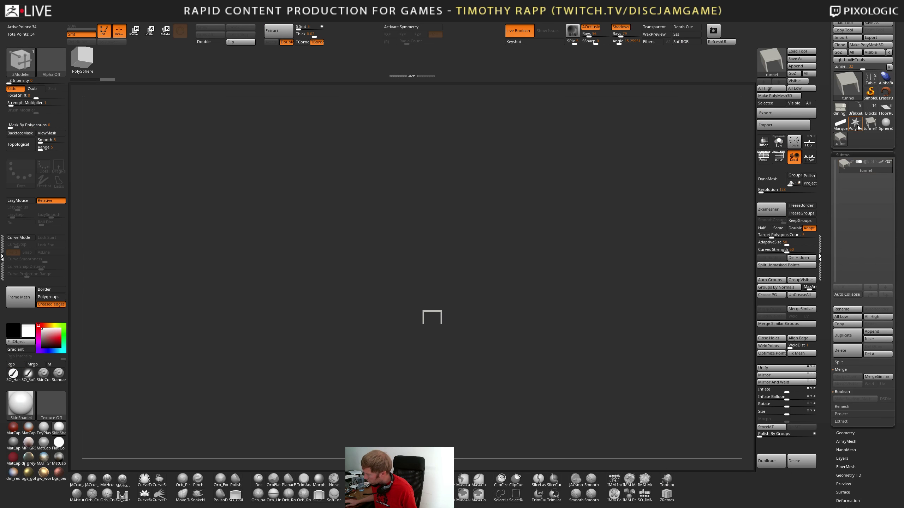
{"action": "left_click", "coordinate": [847, 350]}
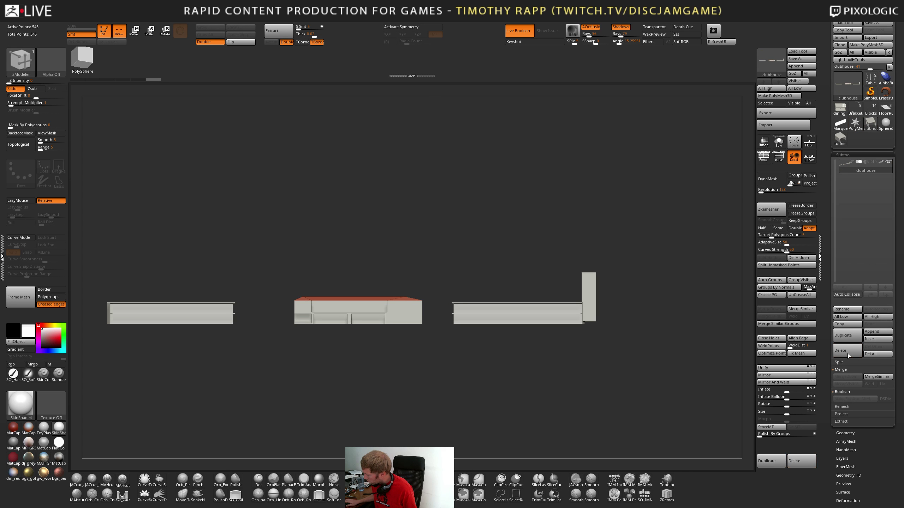
{"action": "left_click", "coordinate": [886, 123]}
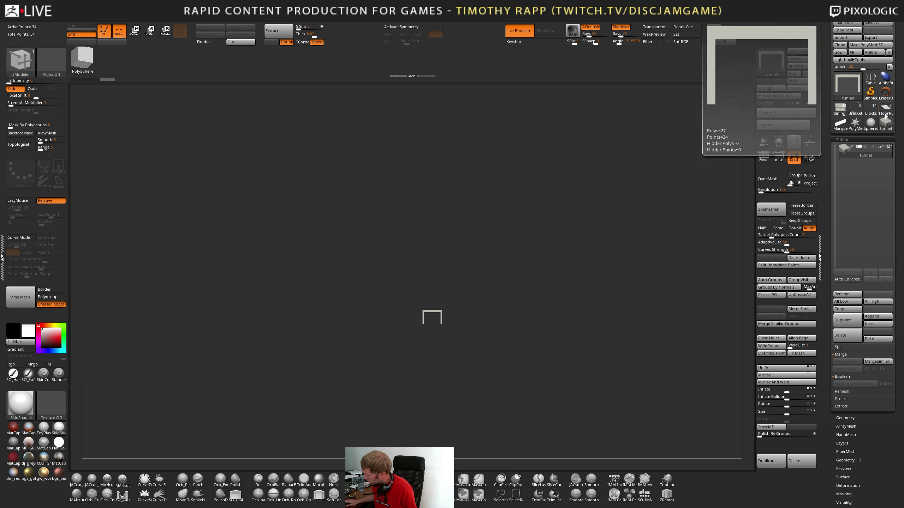
Append the tunnel to the main scene tool containing dining_room1 and check its placement beside the clubhouse
{"action": "left_click", "coordinate": [840, 109]}
{"action": "left_click", "coordinate": [877, 316]}
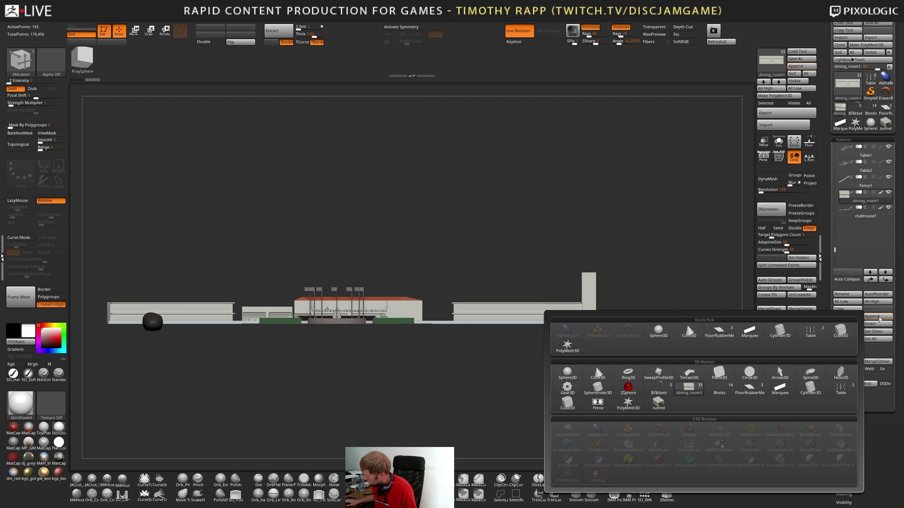
{"action": "left_click", "coordinate": [658, 403]}
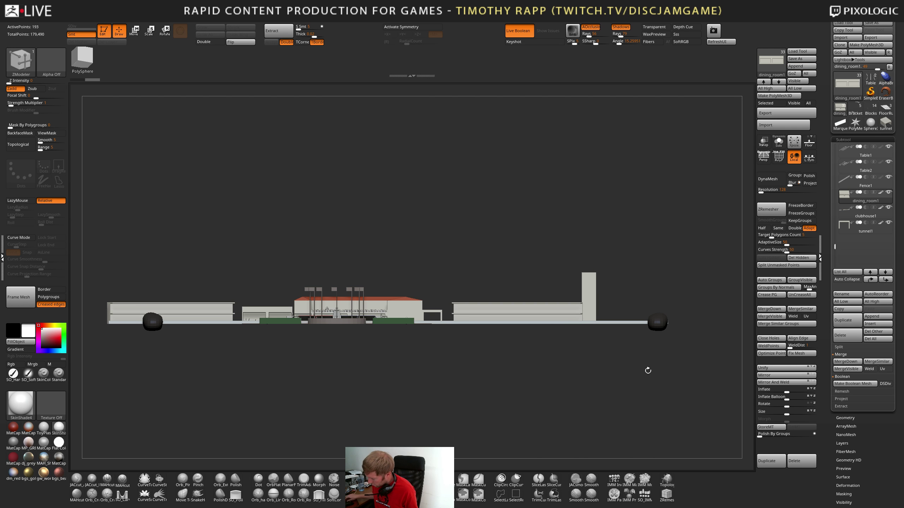
{"action": "left_click_drag", "start_coordinate": [648, 371], "coordinate": [432, 365]}
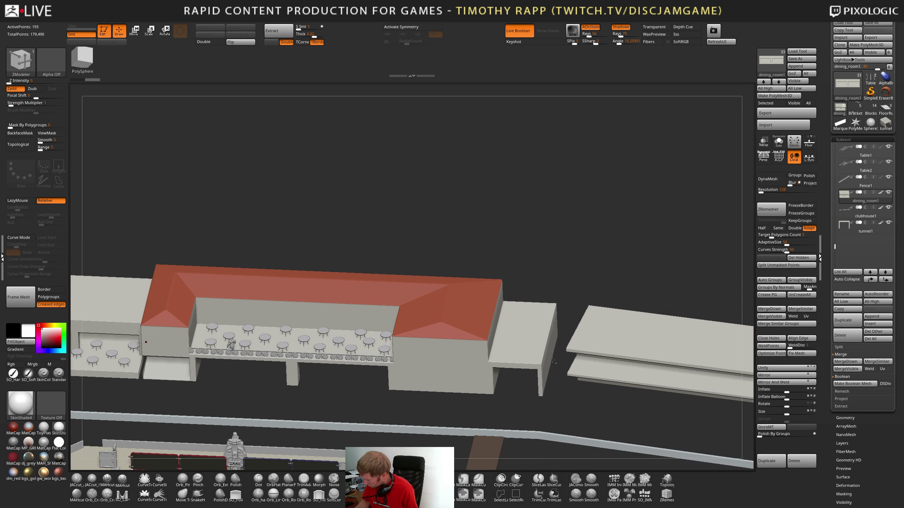
Center the gizmo on the tunnel1 subtool and move it along X, away from the clubhouse into the gap before the neighbouring building
{"action": "left_click", "coordinate": [533, 356], "text": "alt"}
{"action": "key", "text": "w"}
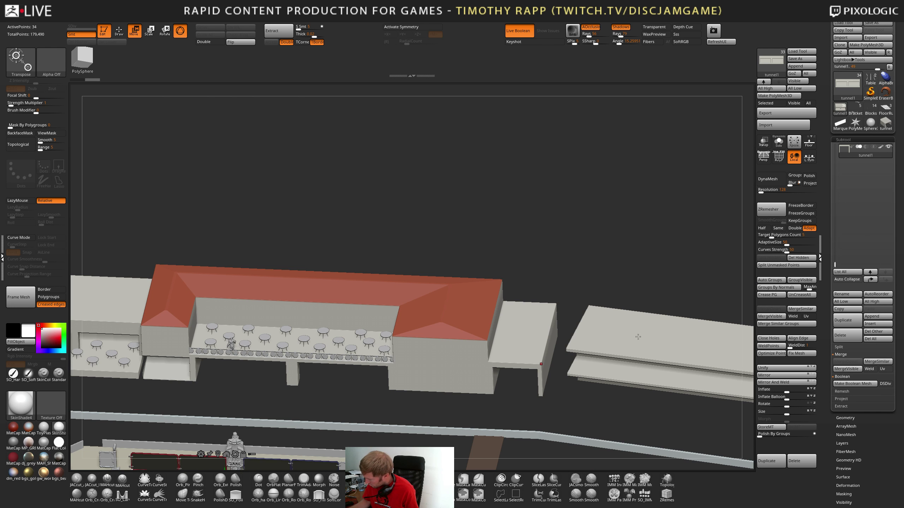
{"action": "key", "text": "f"}
{"action": "key", "text": "f"}
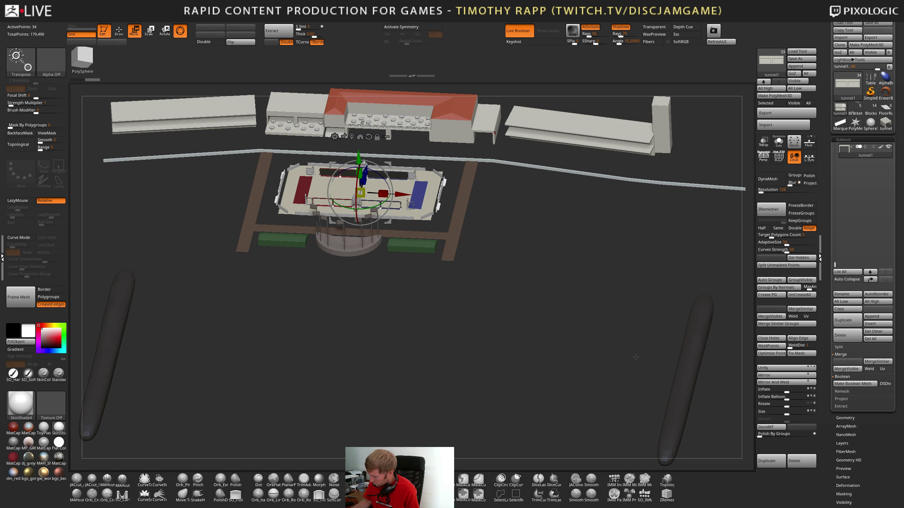
{"action": "left_click", "coordinate": [352, 136]}
{"action": "key", "text": "f"}
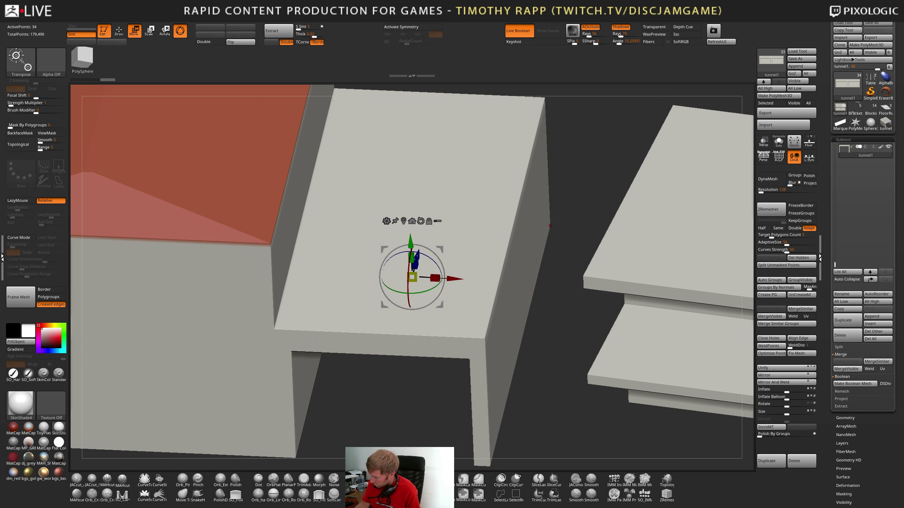
{"action": "left_click_drag", "start_coordinate": [456, 280], "coordinate": [524, 290]}
{"action": "scroll", "coordinate": [524, 290], "scroll_direction": "down", "scroll_amount": 5}
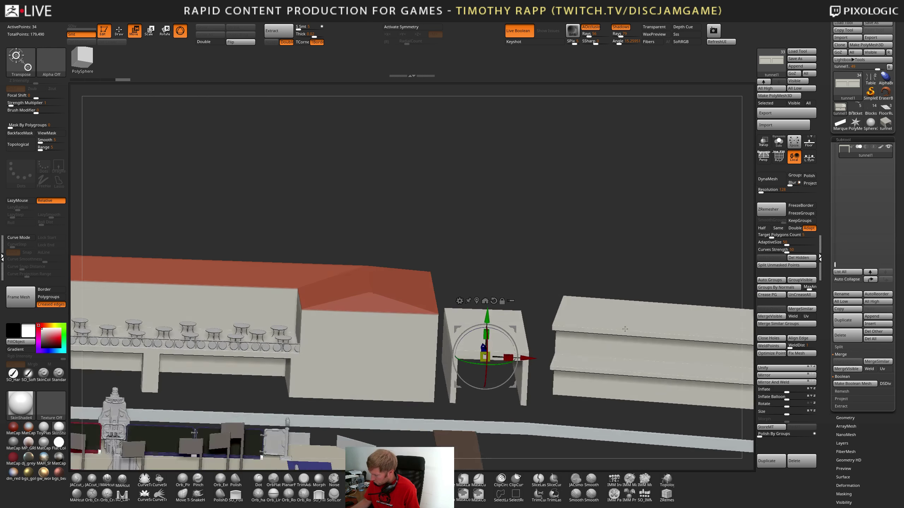
{"action": "right_click_drag", "start_coordinate": [605, 356], "coordinate": [610, 375], "text": "shift"}
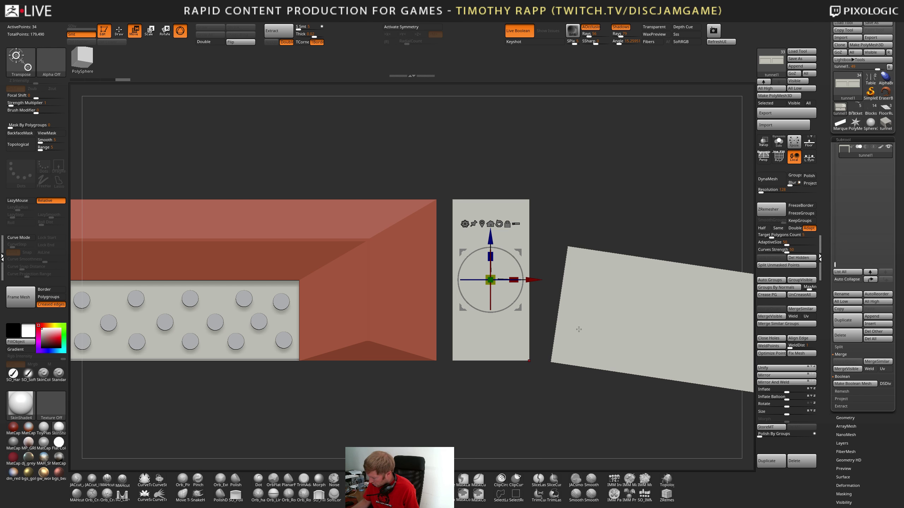
Nudge the tunnel1 subtool slightly along X between the clubhouse and the neighbouring building, and return to draw mode
{"action": "key", "text": "e"}
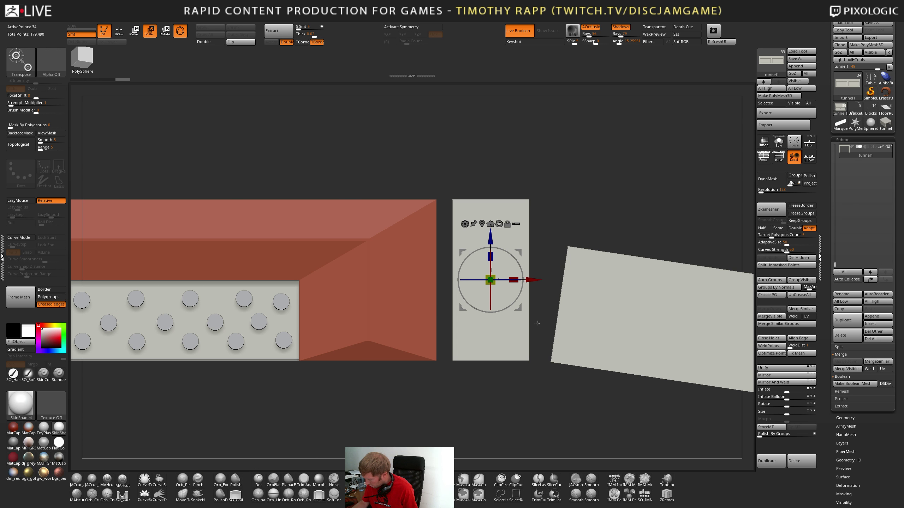
{"action": "mouse_move", "coordinate": [534, 280]}
{"action": "left_mouse_down"}
{"action": "mouse_move", "coordinate": [541, 287]}
{"action": "mouse_move", "coordinate": [526, 299]}
{"action": "mouse_move", "coordinate": [540, 284]}
{"action": "left_mouse_up"}
{"action": "key", "text": "q"}
Make the multiplier_2 subtool on the playing field active, frame it and save the project
{"action": "right_click_drag", "start_coordinate": [631, 315], "coordinate": [576, 351], "text": "ctrl"}
{"action": "left_click_drag", "start_coordinate": [577, 351], "coordinate": [648, 202]}
{"action": "left_click", "coordinate": [509, 310], "text": "alt"}
{"action": "key", "text": "f"}
{"action": "key", "text": "f"}
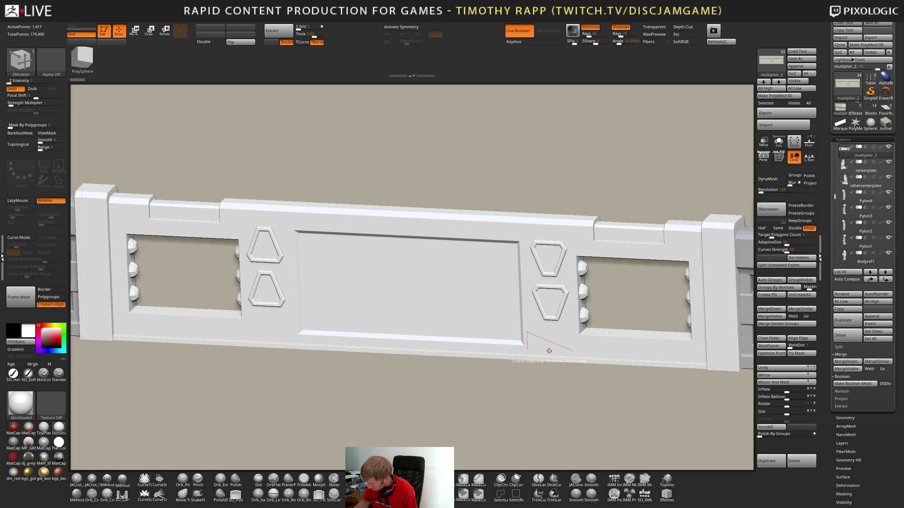
{"action": "right_click_drag", "start_coordinate": [605, 357], "coordinate": [569, 364], "text": "ctrl"}
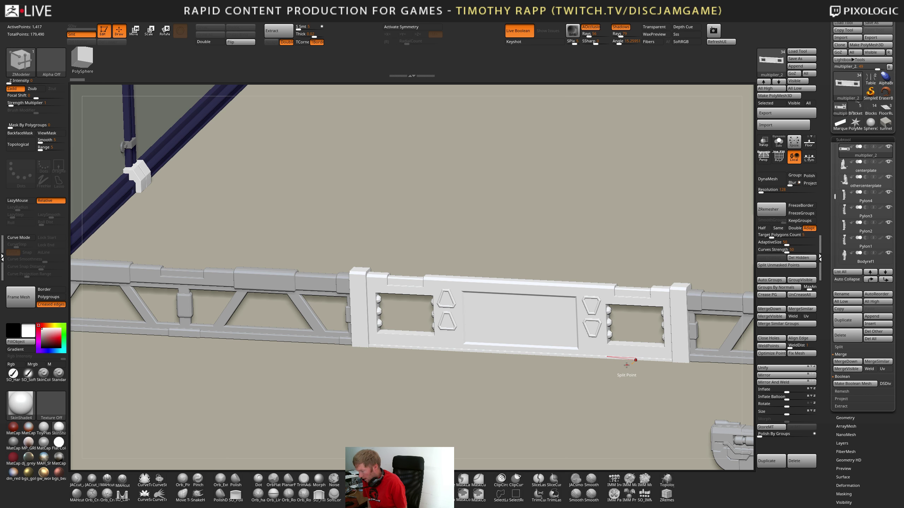
{"action": "key", "text": "ctrl+s"}
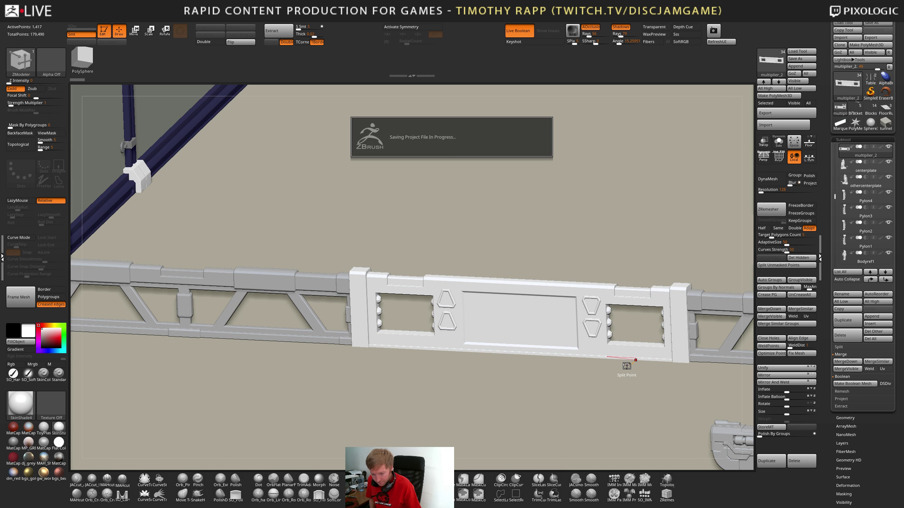
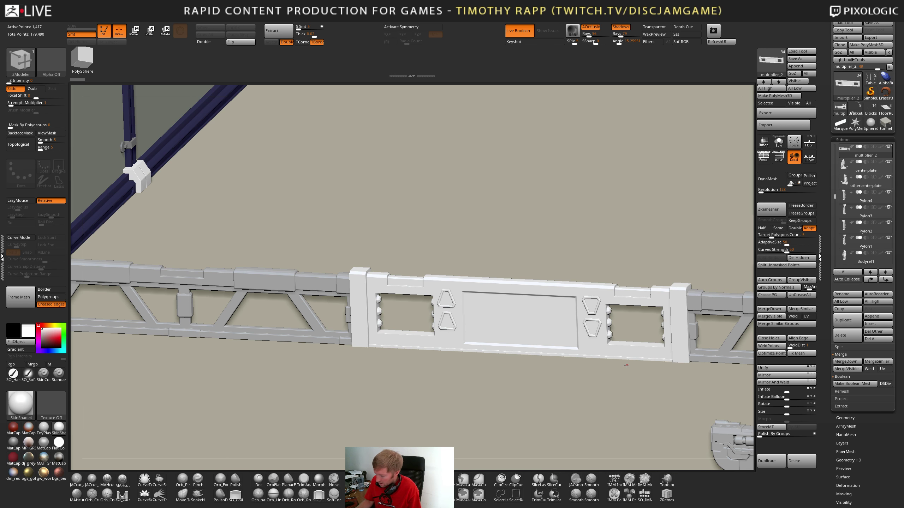
Examine the whole scene, the multiplier net and the surrounding centre posts and barriers from several angles
{"action": "left_click_drag", "start_coordinate": [592, 371], "coordinate": [599, 386], "text": "shift"}
{"action": "right_click_drag", "start_coordinate": [602, 379], "coordinate": [639, 365]}
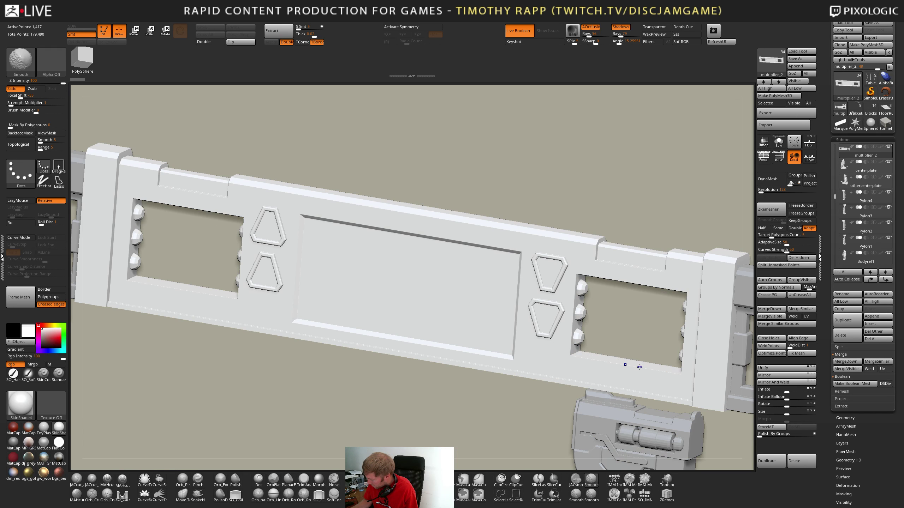
{"action": "key", "text": "shift+f"}
{"action": "key", "text": "shift+f"}
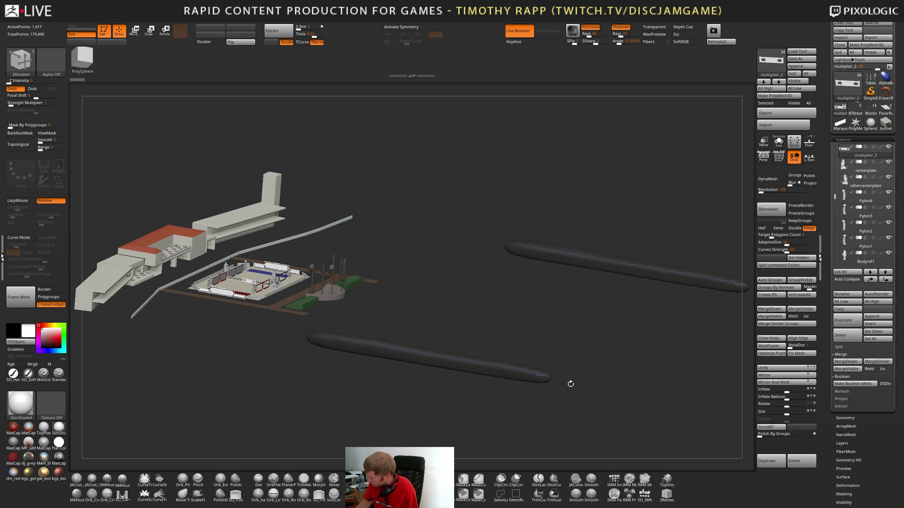
{"action": "right_click_drag", "start_coordinate": [571, 384], "coordinate": [602, 374]}
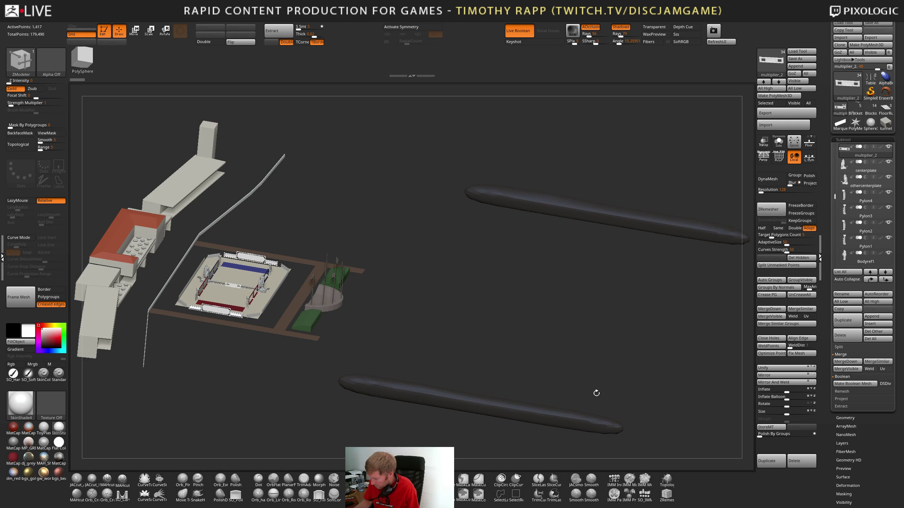
{"action": "right_click_drag", "start_coordinate": [596, 392], "coordinate": [428, 354]}
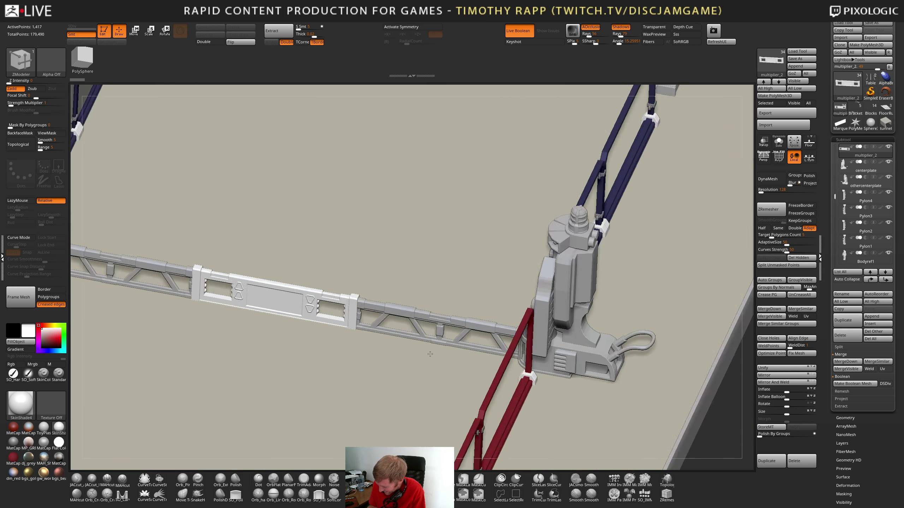
{"action": "right_click_drag", "start_coordinate": [430, 354], "coordinate": [498, 360]}
{"action": "right_click_drag", "start_coordinate": [251, 359], "coordinate": [234, 326]}
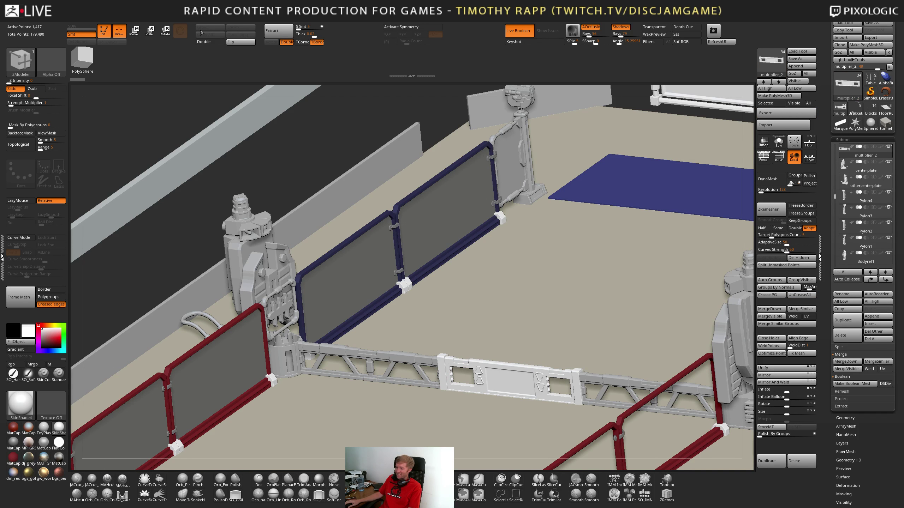
Load the Centerplate_Rework.ZTL tool from the Jammers map folder and frame the model from the front
{"action": "left_click", "coordinate": [801, 51]}
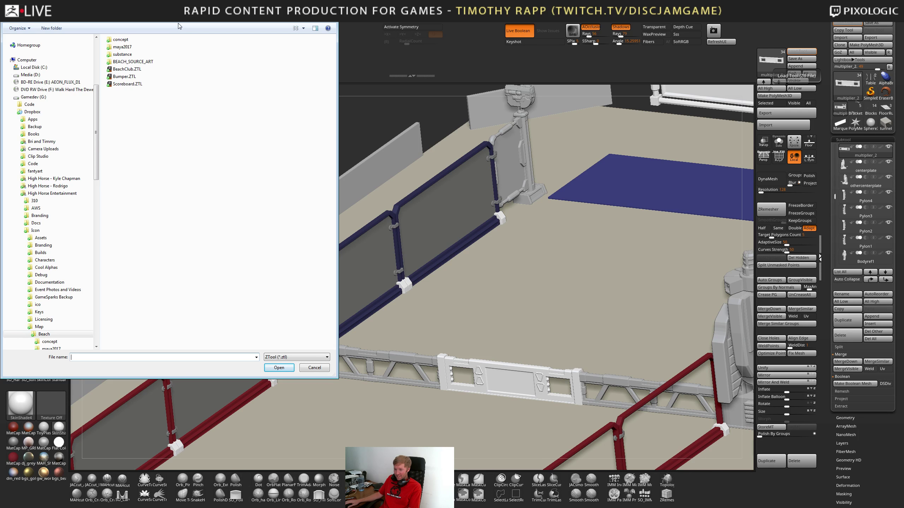
{"action": "key", "text": "alt+Up"}
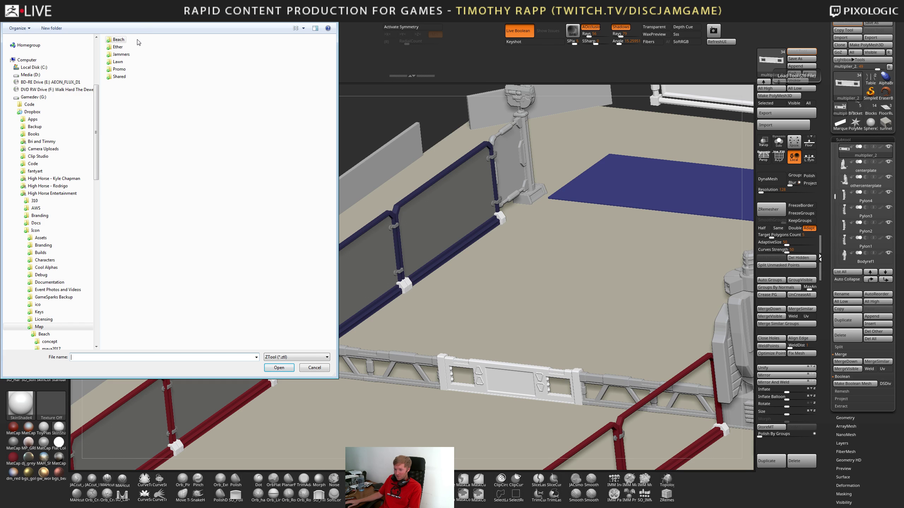
{"action": "double_click", "coordinate": [121, 54]}
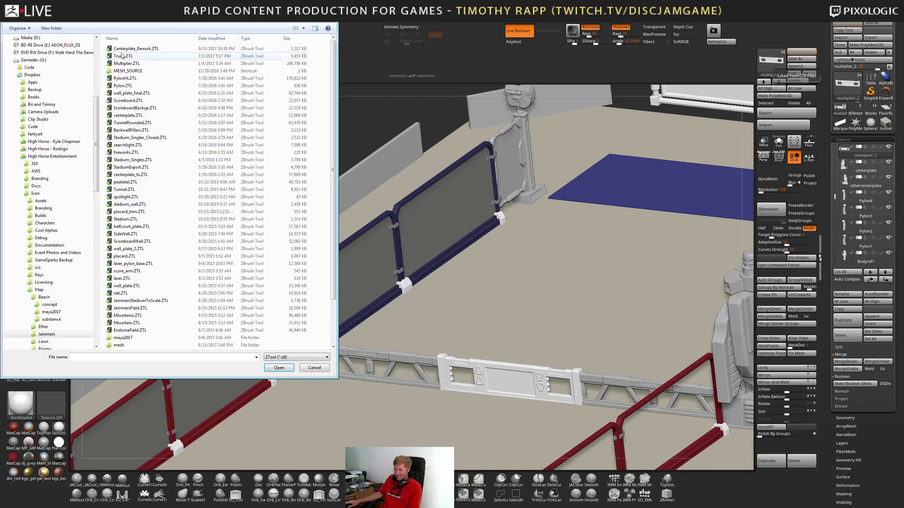
{"action": "double_click", "coordinate": [126, 50]}
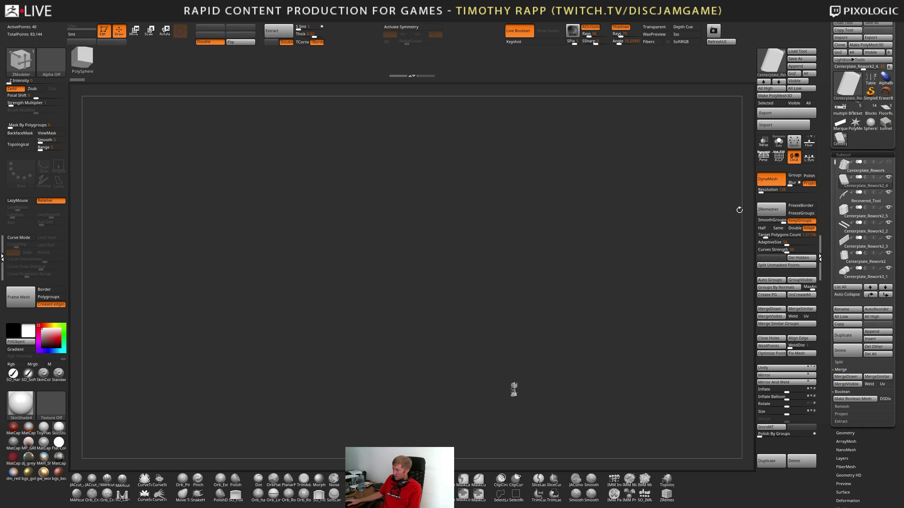
{"action": "key", "text": "f"}
{"action": "key", "text": "f"}
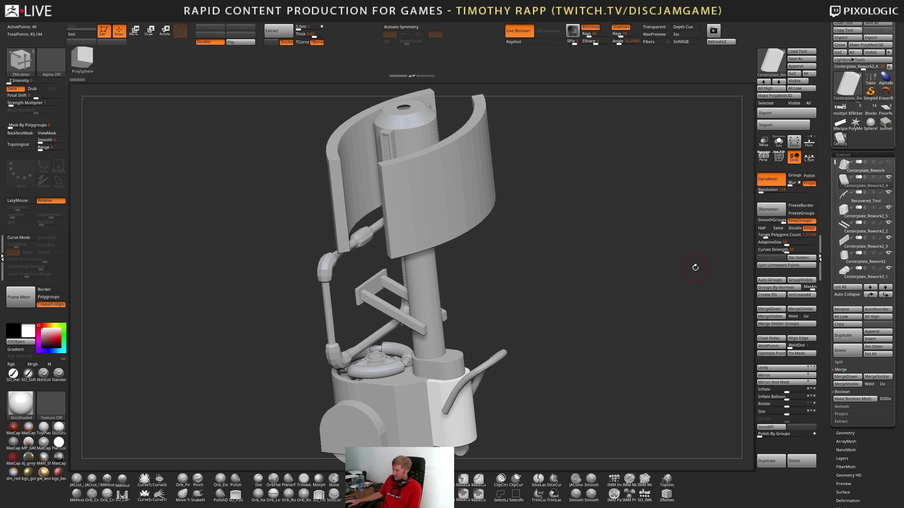
{"action": "mouse_move", "coordinate": [583, 368]}
{"action": "left_mouse_down"}
{"action": "mouse_move", "coordinate": [594, 352]}
{"action": "mouse_move", "coordinate": [571, 377]}
{"action": "left_mouse_up"}
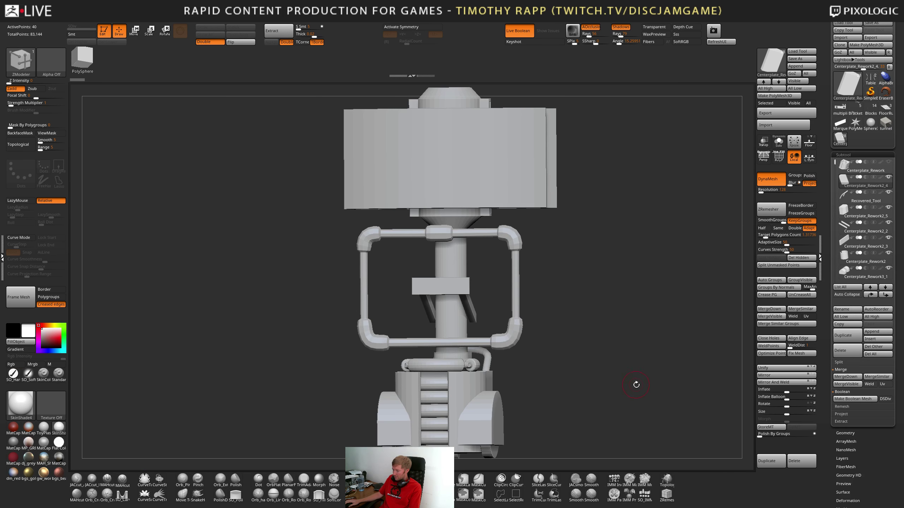
{"action": "left_click_drag", "start_coordinate": [636, 384], "coordinate": [615, 388], "text": "alt"}
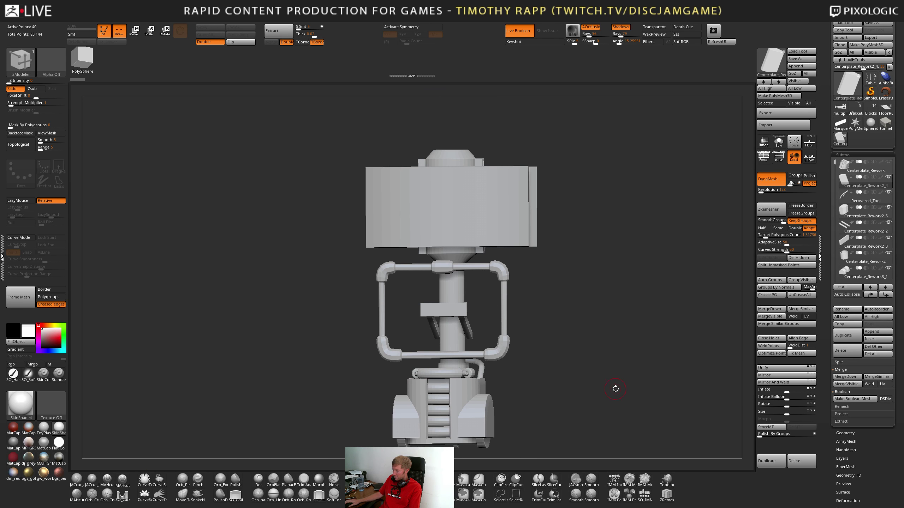
Merge the visible Centerplate_Rework subtools into one new tool and delete the original multi-subtool version
{"action": "left_click", "coordinate": [845, 385]}
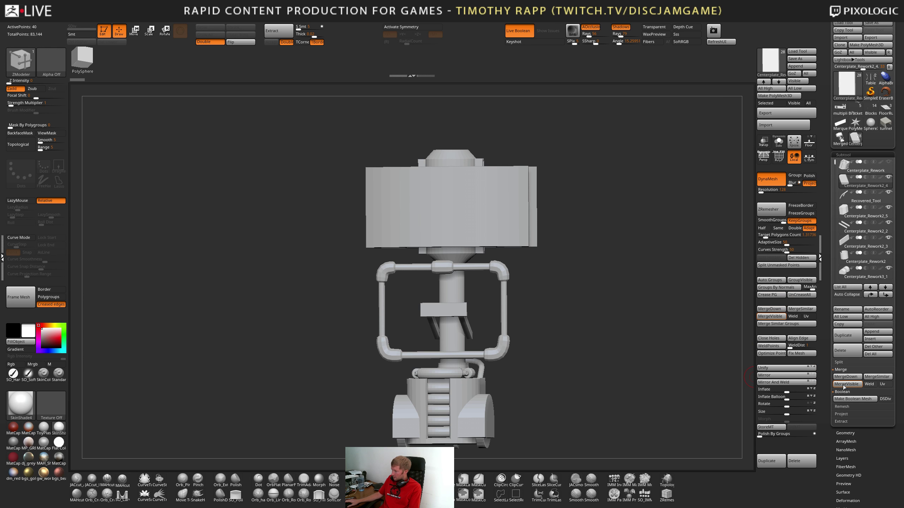
{"action": "left_click", "coordinate": [871, 355]}
{"action": "left_click", "coordinate": [828, 367]}
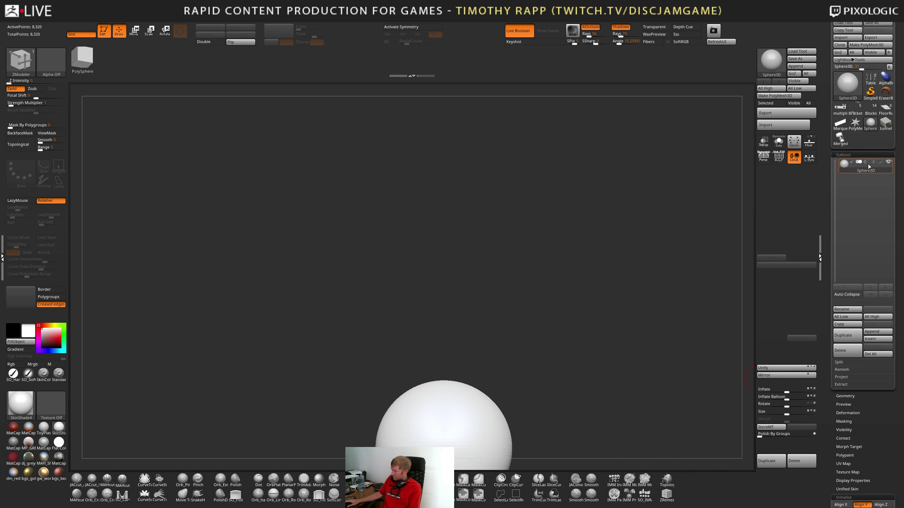
Load the multiplier_2 arena tool and append the Merged_Centerplate model to it as a subtool
{"action": "left_click", "coordinate": [839, 139]}
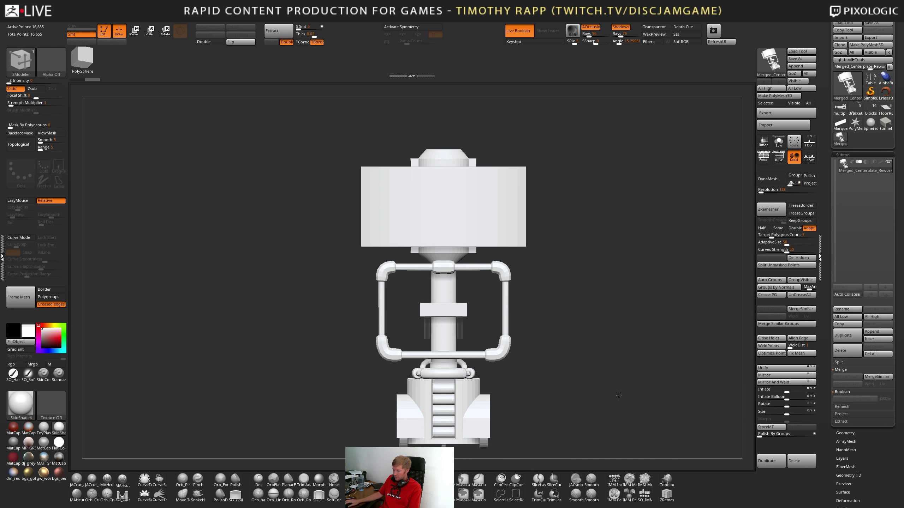
{"action": "left_click_drag", "start_coordinate": [618, 395], "coordinate": [604, 366]}
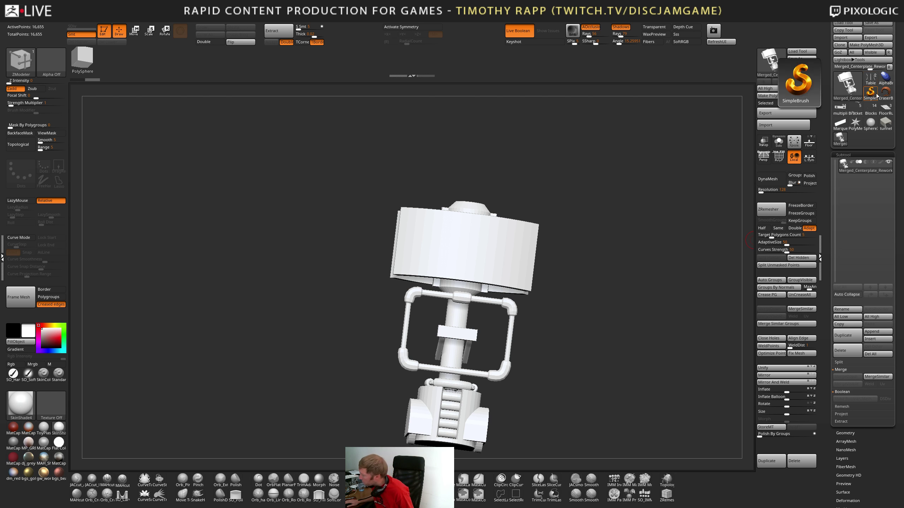
{"action": "left_click", "coordinate": [846, 110]}
{"action": "left_click_drag", "start_coordinate": [620, 352], "coordinate": [619, 401]}
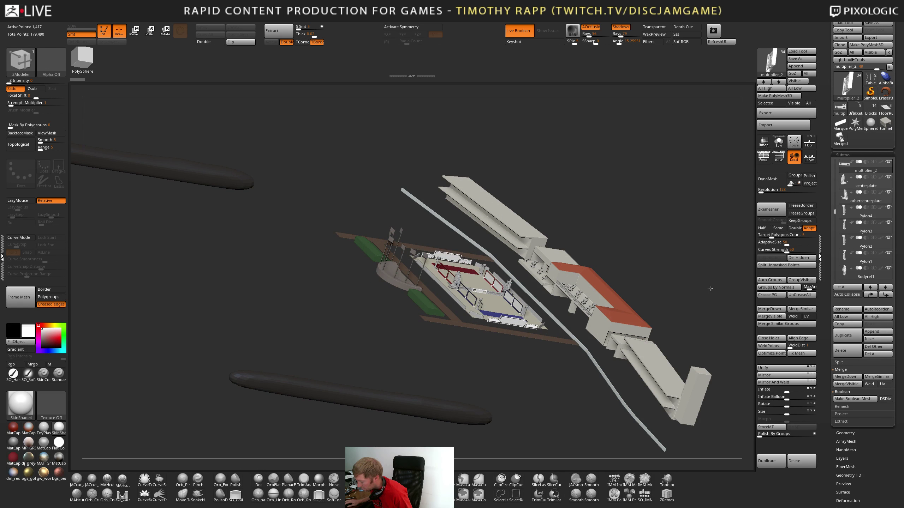
{"action": "left_click_drag", "start_coordinate": [709, 289], "coordinate": [712, 290]}
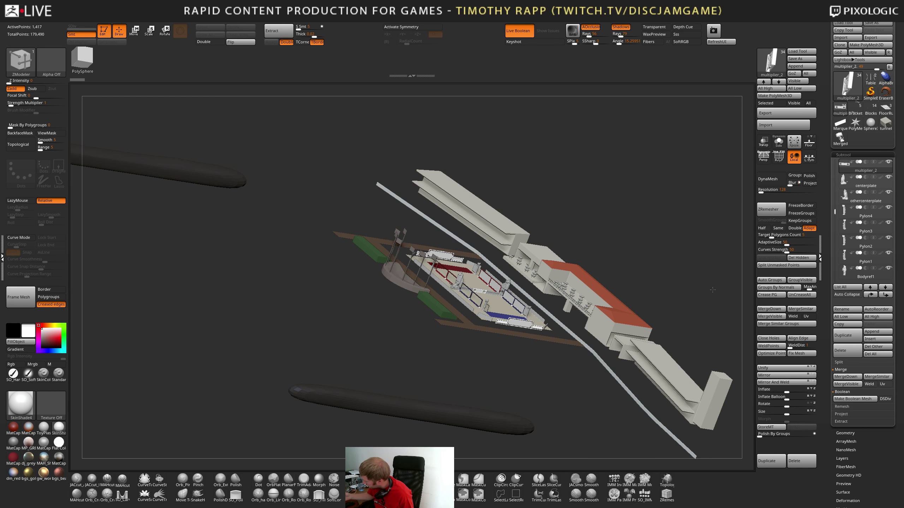
{"action": "key", "text": "space"}
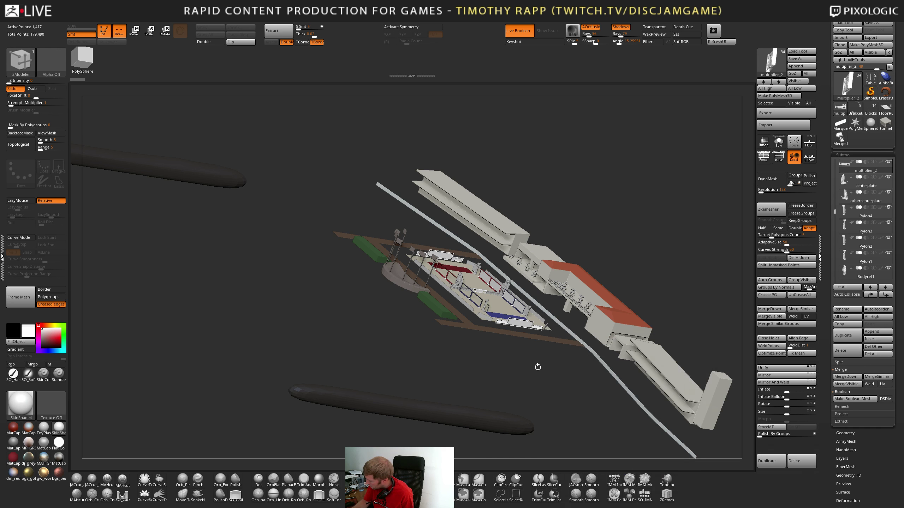
{"action": "left_click", "coordinate": [877, 331]}
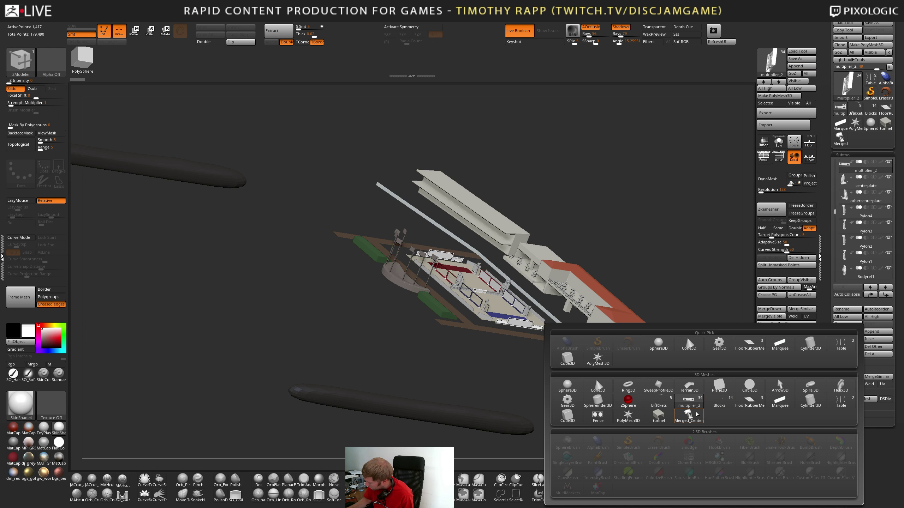
{"action": "left_click", "coordinate": [690, 417]}
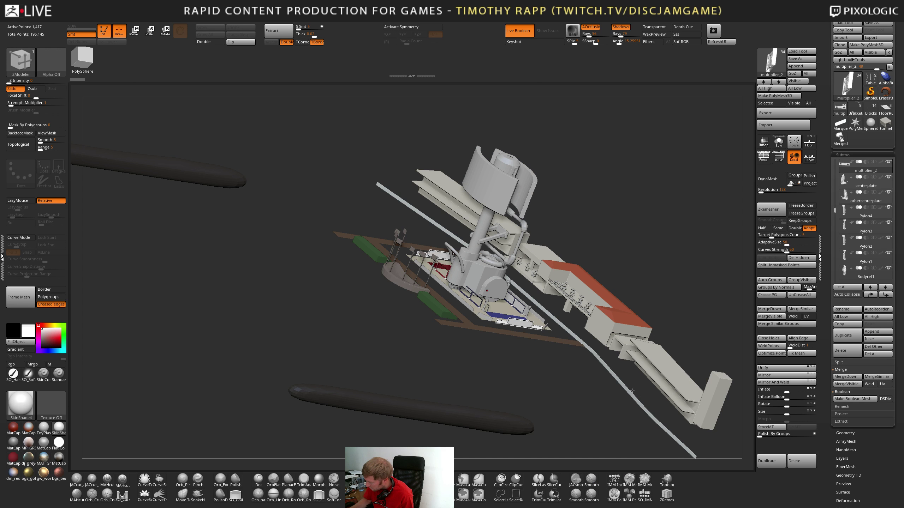
Enable the Move gizmo and isolate the active multiplier_2 subtool in Solo mode
{"action": "left_click_drag", "start_coordinate": [632, 390], "coordinate": [574, 414], "text": "shift"}
{"action": "key", "text": "w"}
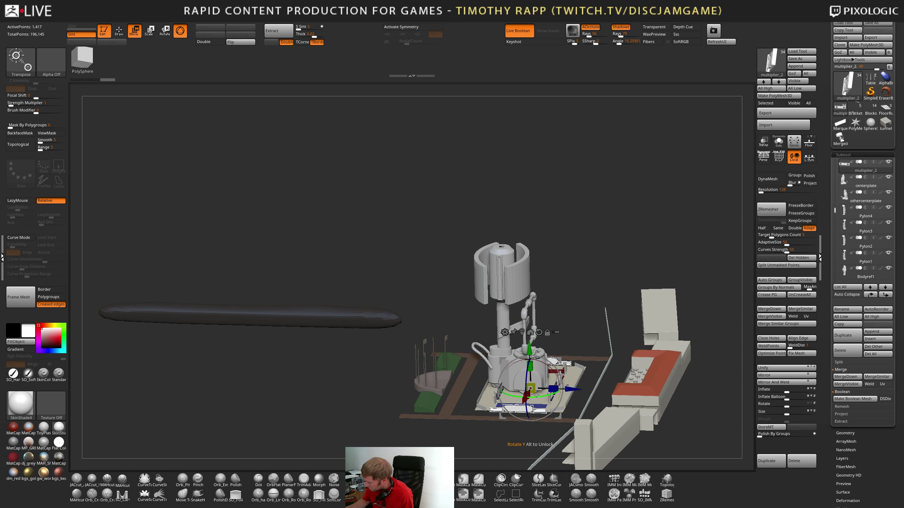
{"action": "key", "text": "ctrl+shift+d"}
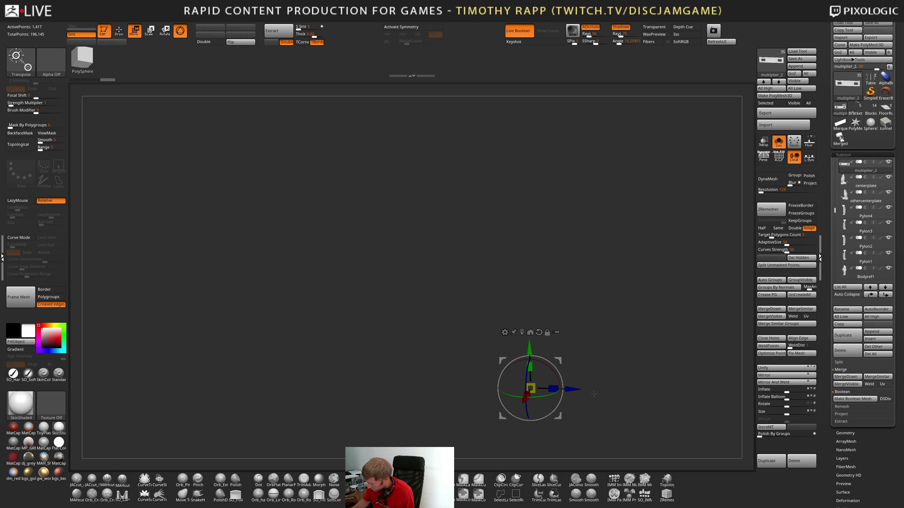
{"action": "key", "text": "f"}
{"action": "right_click_drag", "start_coordinate": [680, 404], "coordinate": [676, 407], "text": "ctrl"}
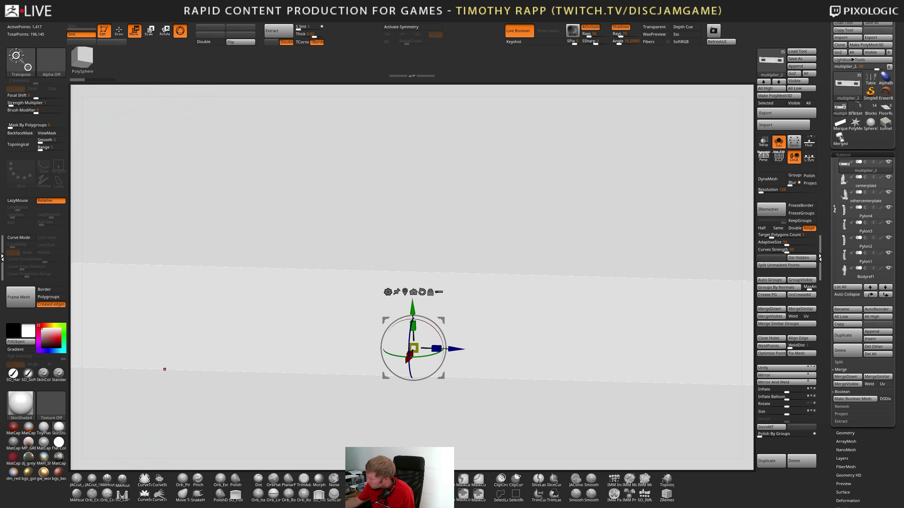
Select the appended Merged_Centerplate_Rework subtool and rename it Centerplate
{"action": "left_click_drag", "start_coordinate": [833, 209], "coordinate": [834, 265]}
{"action": "left_click", "coordinate": [865, 227]}
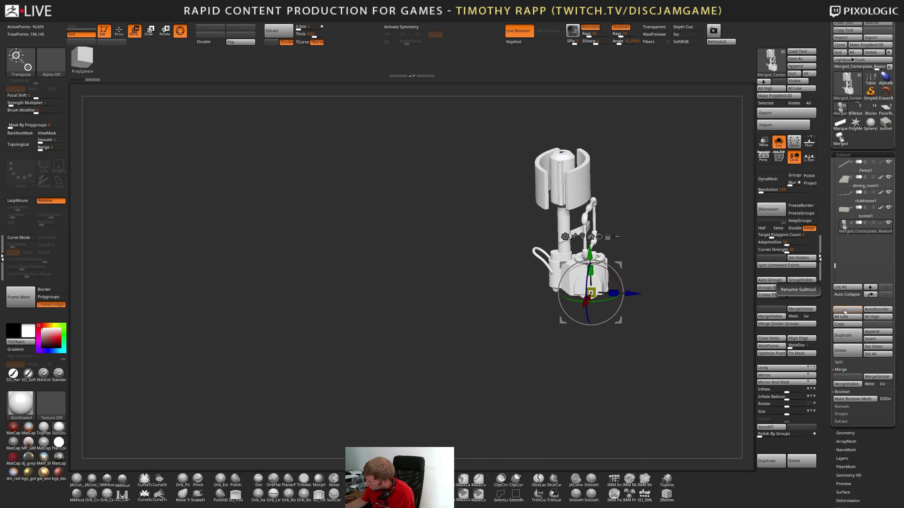
{"action": "left_click", "coordinate": [844, 311]}
{"action": "type", "text": "centerplate"}
{"action": "key", "text": "Return"}
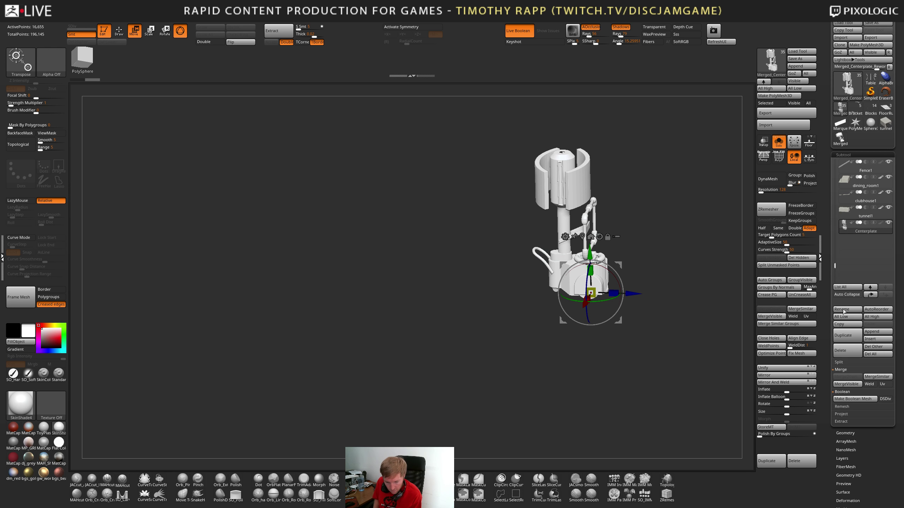
{"action": "left_click_drag", "start_coordinate": [627, 322], "coordinate": [520, 394], "text": "alt"}
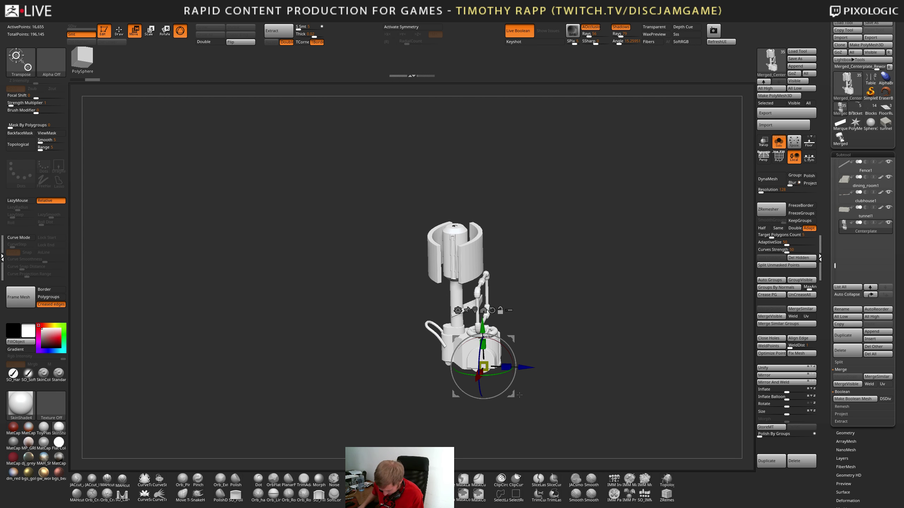
Switch to the browser, search Google for "papyrus SNL", open the Papyrus - SNL YouTube video, and return to ZBrush
{"action": "key", "text": "alt+Tab"}
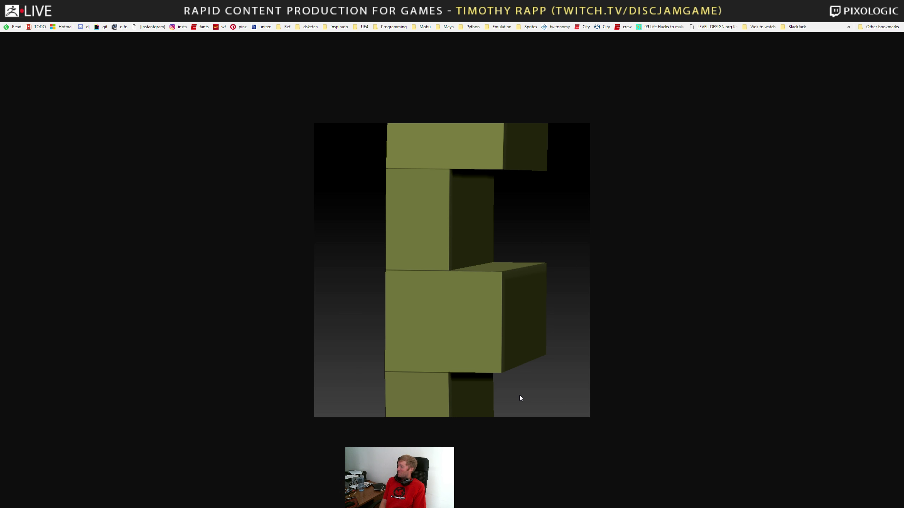
{"action": "key", "text": "ctrl+t"}
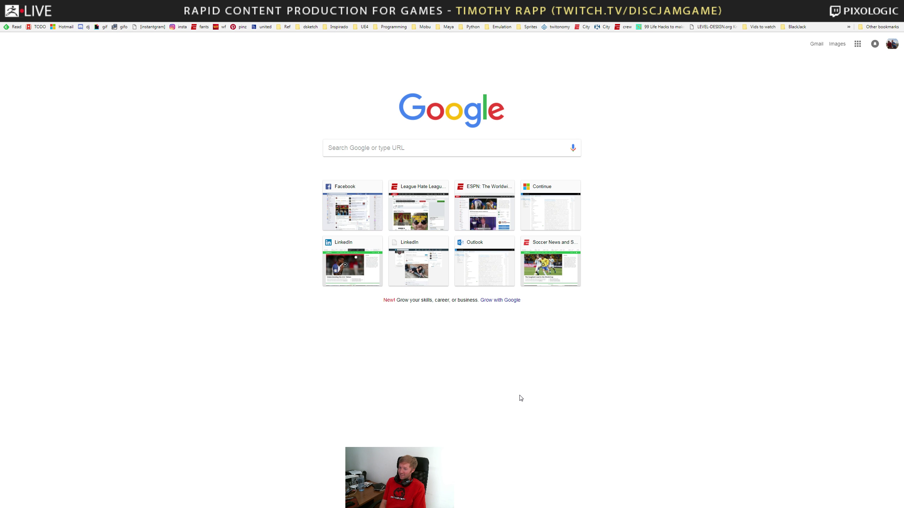
{"action": "type", "text": "papyrus SNL"}
{"action": "key", "text": "Return"}
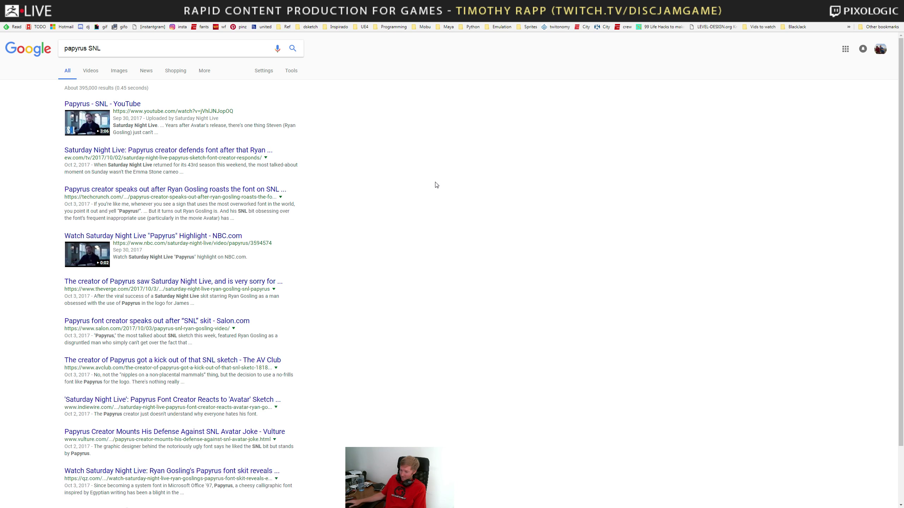
{"action": "left_click", "coordinate": [108, 105]}
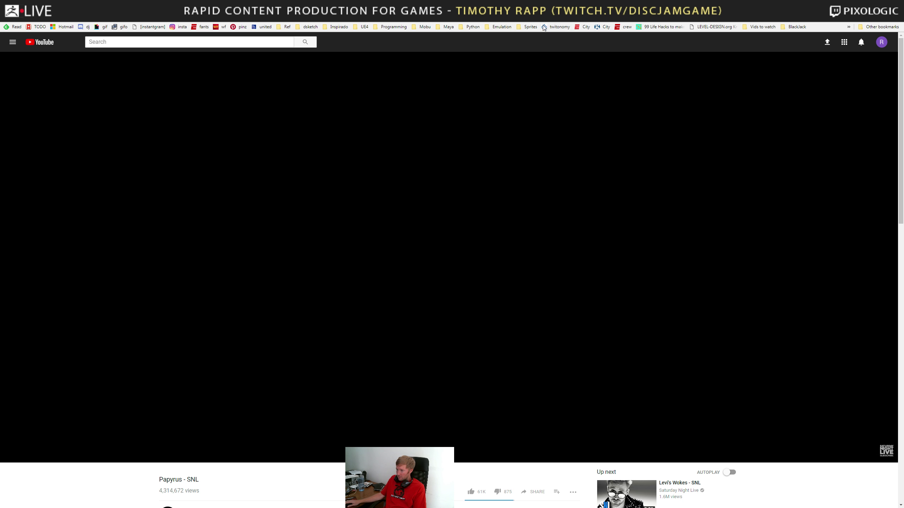
{"action": "key", "text": "ctrl+Tab"}
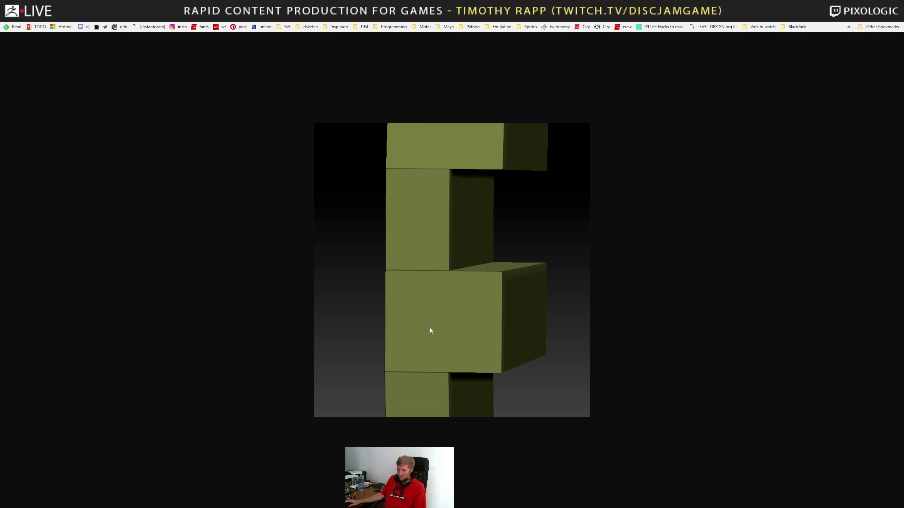
{"action": "key", "text": "ctrl+Tab"}
{"action": "key", "text": "alt+Tab"}
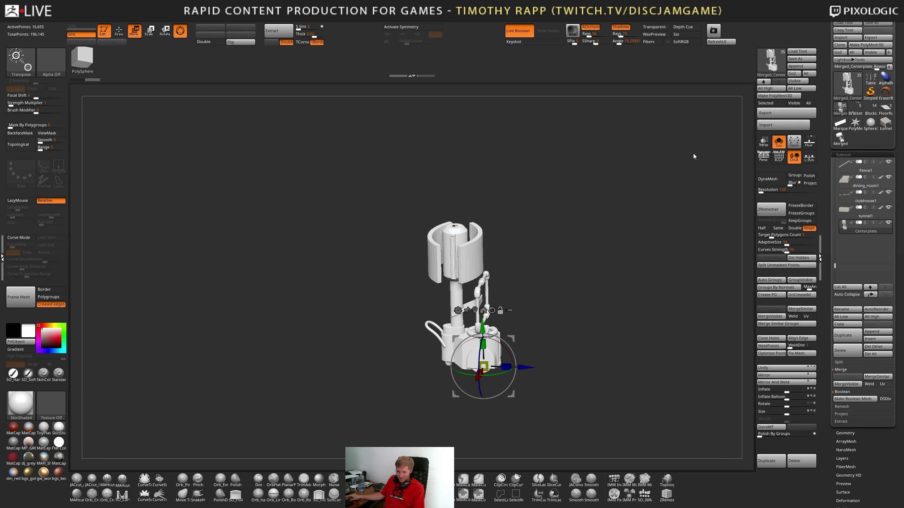
Turn off Solo mode to show the Centerplate subtool within the whole arena scene
{"action": "left_click_drag", "start_coordinate": [604, 352], "coordinate": [581, 388]}
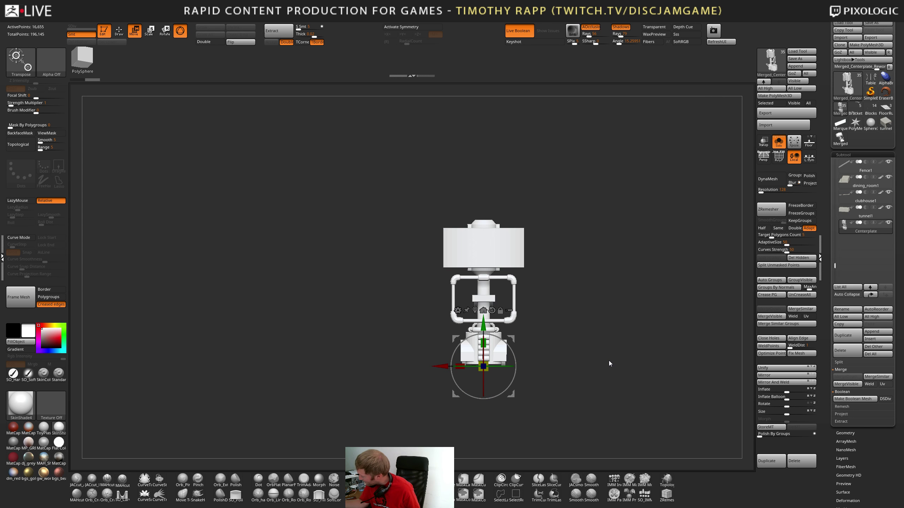
{"action": "left_click", "coordinate": [778, 142]}
{"action": "left_click_drag", "start_coordinate": [544, 391], "coordinate": [570, 413]}
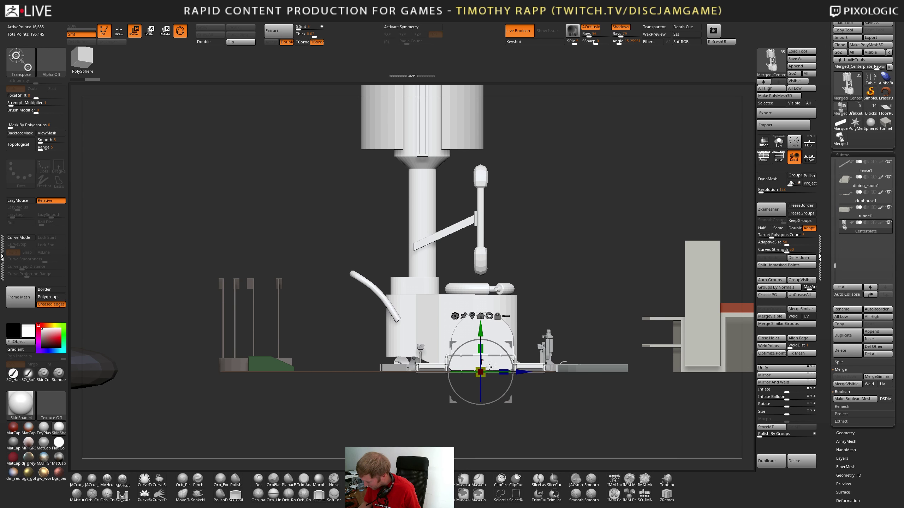
Scale the Centerplate subtool down and move it onto the existing pylon beside the arena's center barrier
{"action": "left_click_drag", "start_coordinate": [485, 370], "coordinate": [598, 402]}
{"action": "left_click_drag", "start_coordinate": [597, 402], "coordinate": [604, 440], "text": "alt"}
{"action": "left_click_drag", "start_coordinate": [523, 375], "coordinate": [626, 401]}
{"action": "left_click_drag", "start_coordinate": [441, 358], "coordinate": [495, 390], "text": "alt"}
{"action": "left_click_drag", "start_coordinate": [405, 408], "coordinate": [401, 407]}
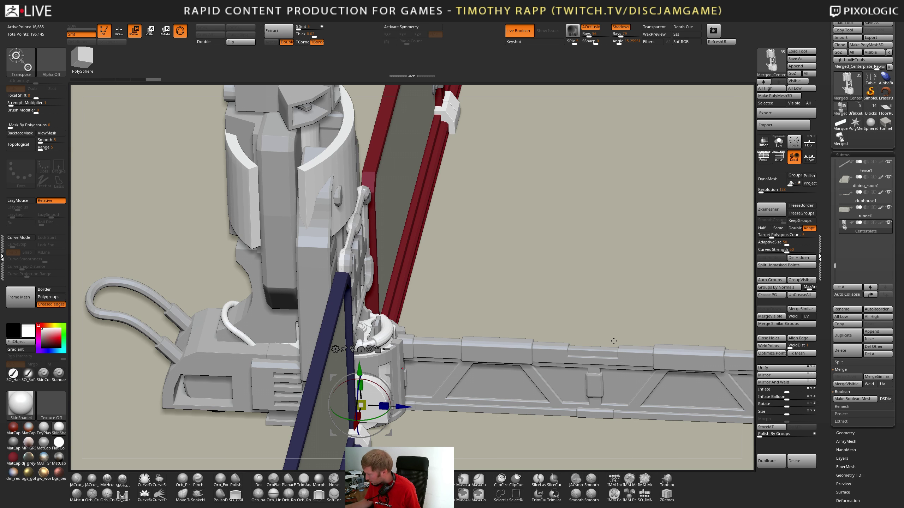
Examine the scaled centerplate's size and fit against the surrounding pylon, fence panels and center barrier
{"action": "right_click_drag", "start_coordinate": [614, 341], "coordinate": [469, 420], "text": "ctrl"}
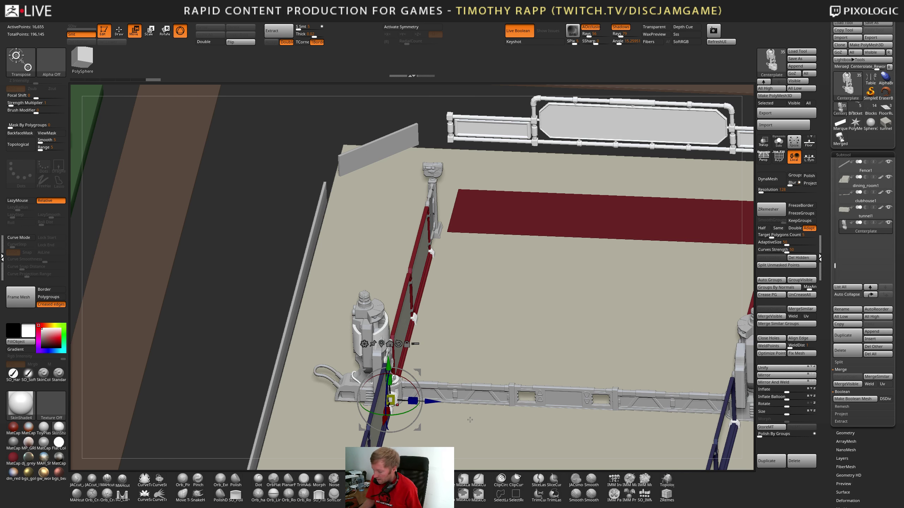
{"action": "key", "text": "s"}
{"action": "key", "text": "s"}
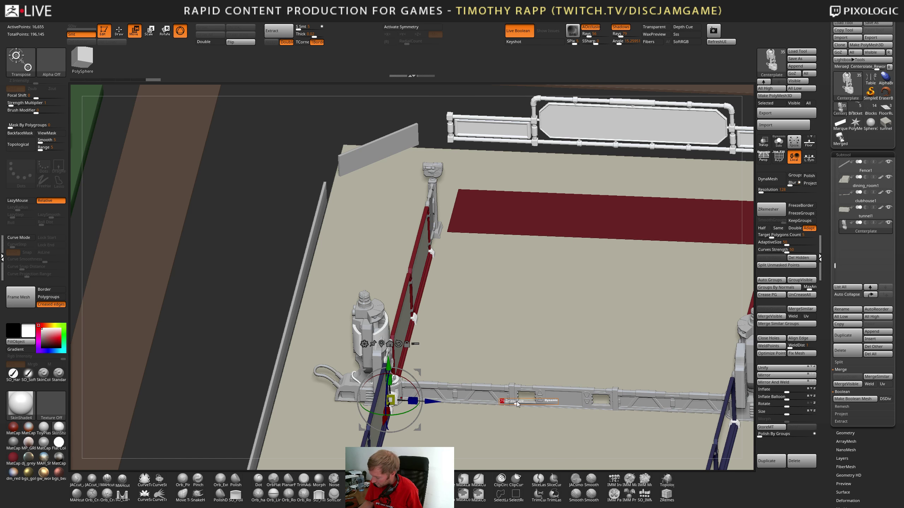
{"action": "right_click_drag", "start_coordinate": [435, 420], "coordinate": [403, 362]}
{"action": "key", "text": "q"}
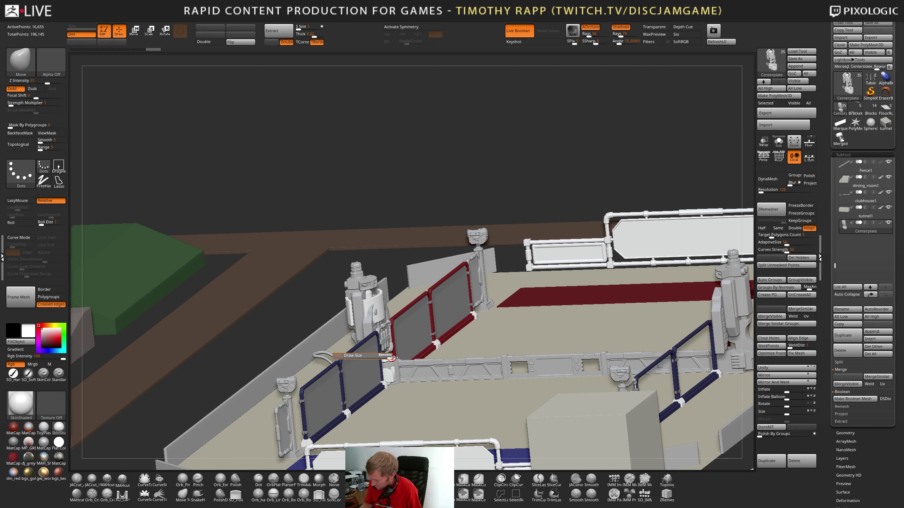
{"action": "key", "text": "s"}
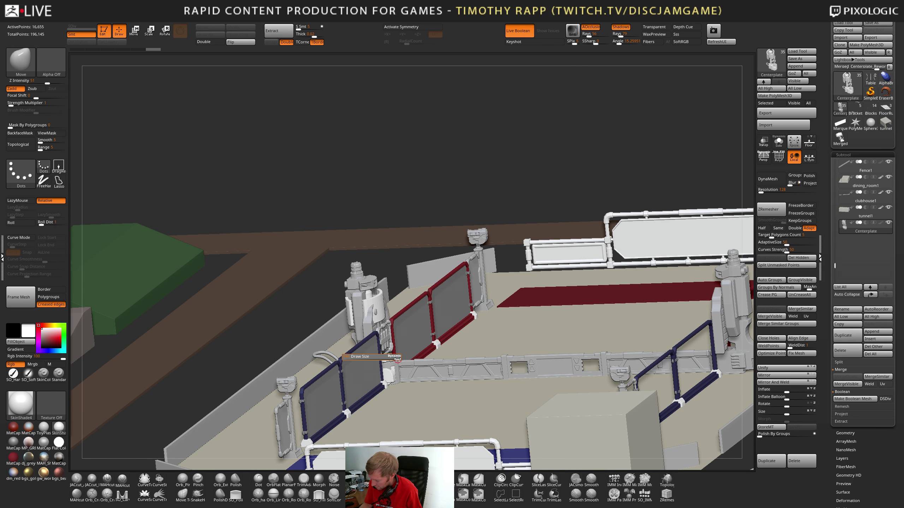
{"action": "key", "text": "f"}
{"action": "key", "text": "f"}
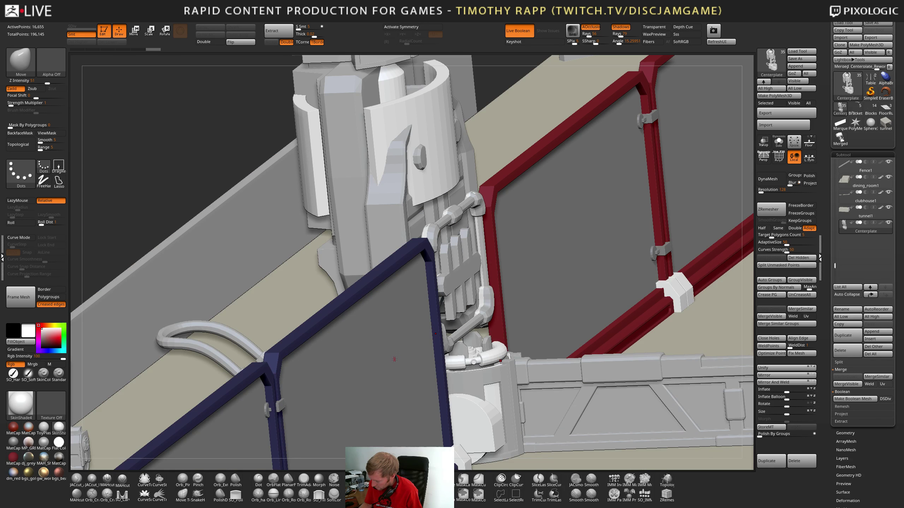
{"action": "key", "text": "f"}
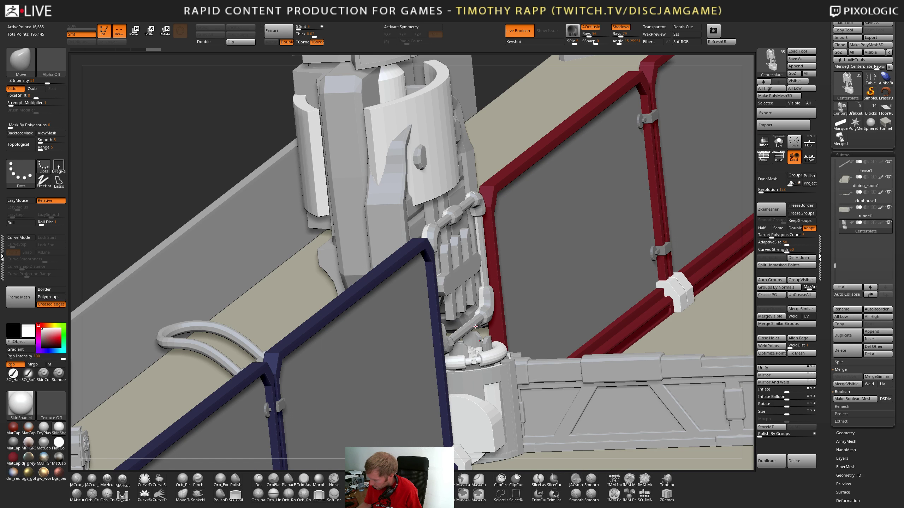
{"action": "key", "text": "s"}
{"action": "mouse_move", "coordinate": [564, 312]}
{"action": "right_mouse_down"}
{"action": "mouse_move", "coordinate": [605, 327]}
{"action": "mouse_move", "coordinate": [537, 357]}
{"action": "mouse_move", "coordinate": [577, 367]}
{"action": "mouse_move", "coordinate": [580, 359]}
{"action": "mouse_move", "coordinate": [534, 353]}
{"action": "mouse_move", "coordinate": [584, 354]}
{"action": "mouse_move", "coordinate": [601, 385]}
{"action": "mouse_move", "coordinate": [633, 352]}
{"action": "mouse_move", "coordinate": [612, 379]}
{"action": "mouse_move", "coordinate": [637, 362]}
{"action": "mouse_move", "coordinate": [541, 395]}
{"action": "right_mouse_up"}
Undo the scaling and repositioning of the Centerplate subtool
{"action": "key", "text": "w"}
{"action": "key", "text": "ctrl+z"}
{"action": "key", "text": "ctrl+z"}
{"action": "key", "text": "ctrl+z"}
{"action": "key", "text": "ctrl+z"}
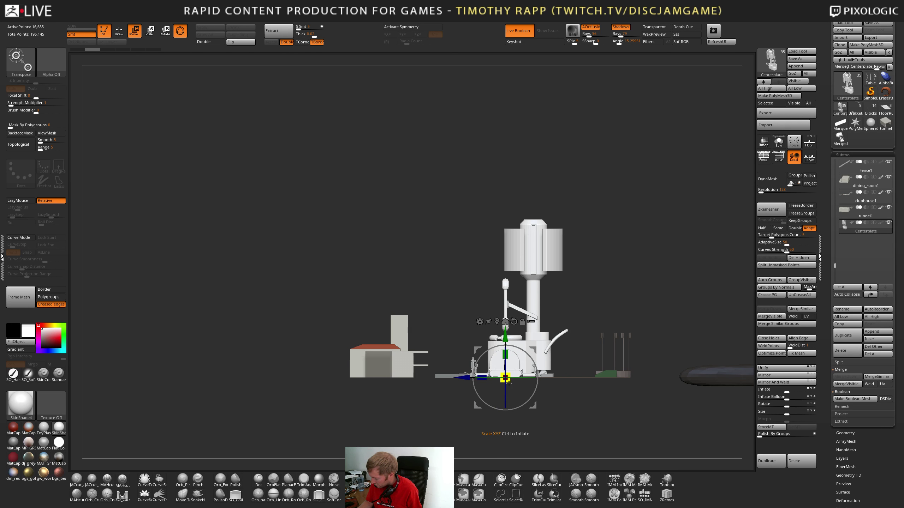
Scale the Centerplate subtool down uniformly to a factor of 0.1 at the arena's center
{"action": "left_click_drag", "start_coordinate": [507, 374], "coordinate": [416, 415]}
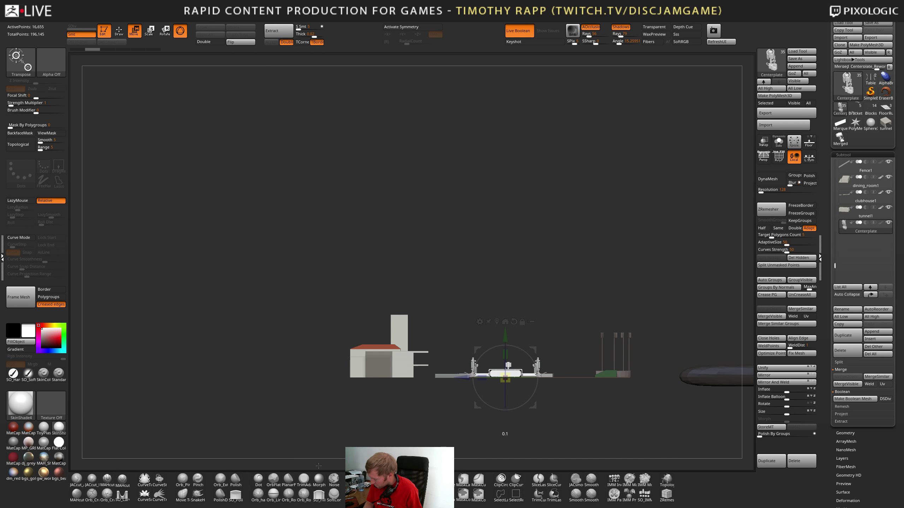
{"action": "left_click_drag", "start_coordinate": [309, 470], "coordinate": [310, 469]}
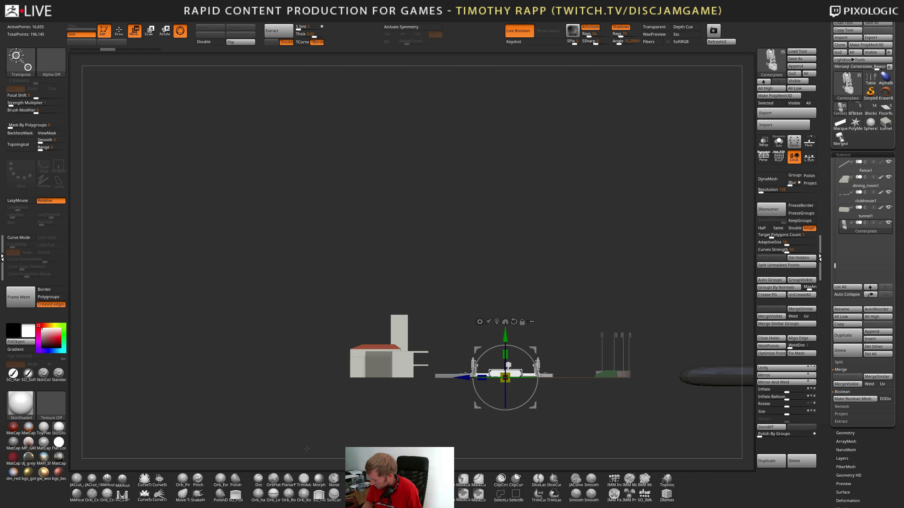
{"action": "right_click_drag", "start_coordinate": [604, 303], "coordinate": [649, 315], "text": "ctrl"}
{"action": "right_click_drag", "start_coordinate": [649, 315], "coordinate": [555, 334], "text": "alt"}
{"action": "right_click_drag", "start_coordinate": [555, 335], "coordinate": [556, 394]}
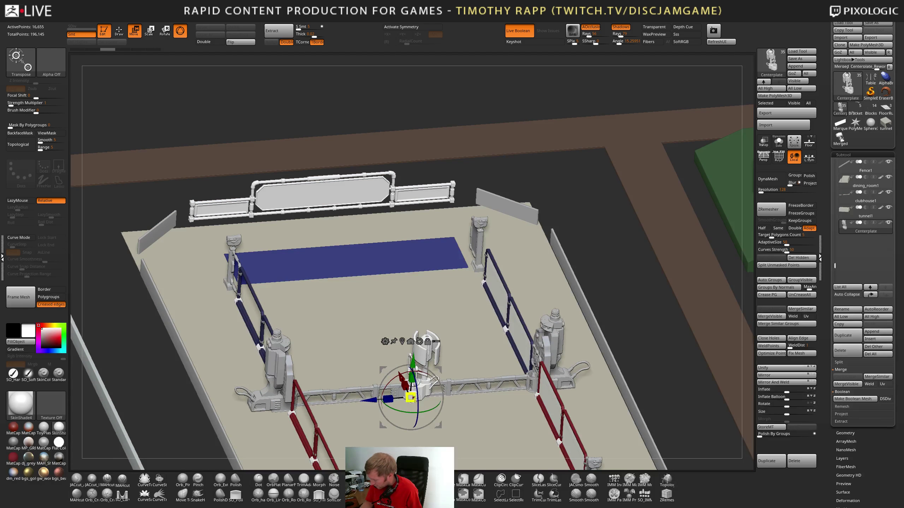
Try to move the Centerplate along the Z axis from the arena center toward the pylon, and undo it
{"action": "left_click_drag", "start_coordinate": [369, 400], "coordinate": [490, 398]}
{"action": "right_click_drag", "start_coordinate": [604, 391], "coordinate": [692, 430], "text": "ctrl"}
{"action": "key", "text": "ctrl+z"}
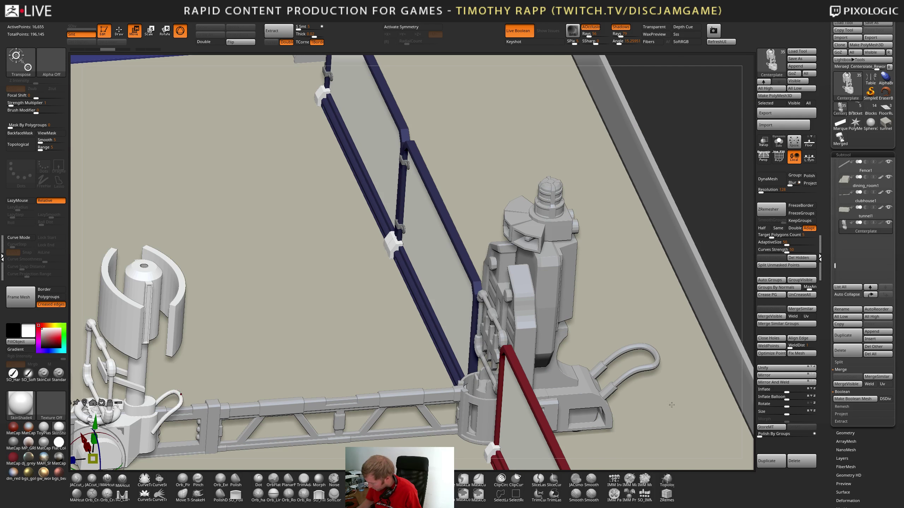
Move the Centerplate about -80 units along the Z axis onto the pylon at the end of the center barrier
{"action": "right_click_drag", "start_coordinate": [479, 396], "coordinate": [615, 300], "text": "alt"}
{"action": "left_click_drag", "start_coordinate": [166, 418], "coordinate": [538, 399]}
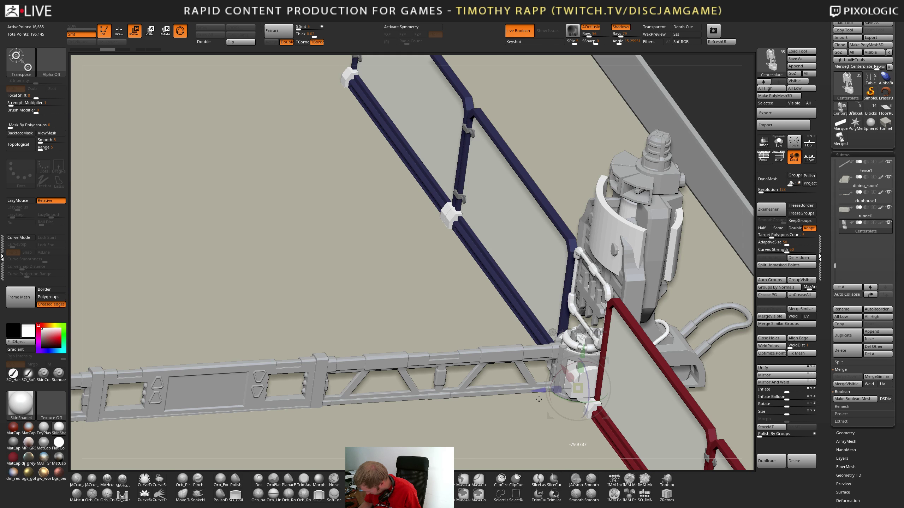
{"action": "left_click_drag", "start_coordinate": [538, 399], "coordinate": [539, 399]}
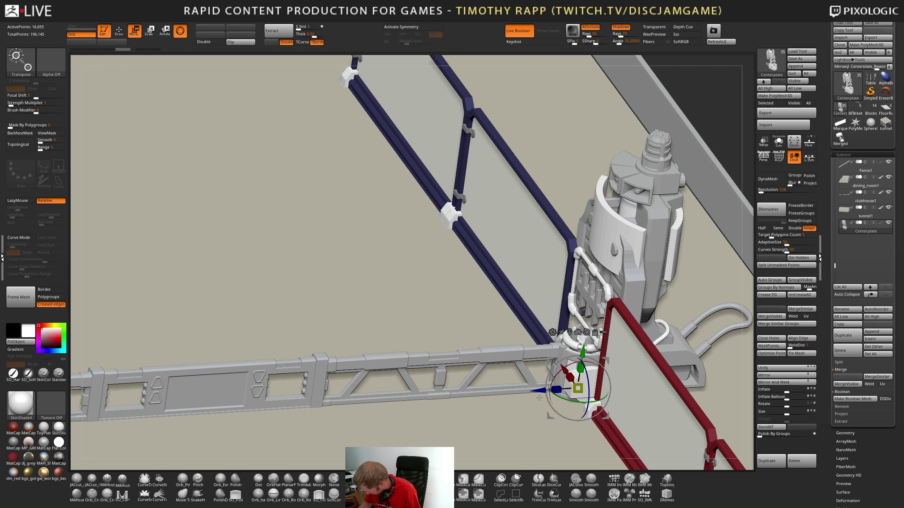
Isolate the Centerplate subtool, mirror a copy of it to the opposite end of the center barrier, and show the full scene again
{"action": "right_click_drag", "start_coordinate": [551, 380], "coordinate": [503, 391], "text": "alt"}
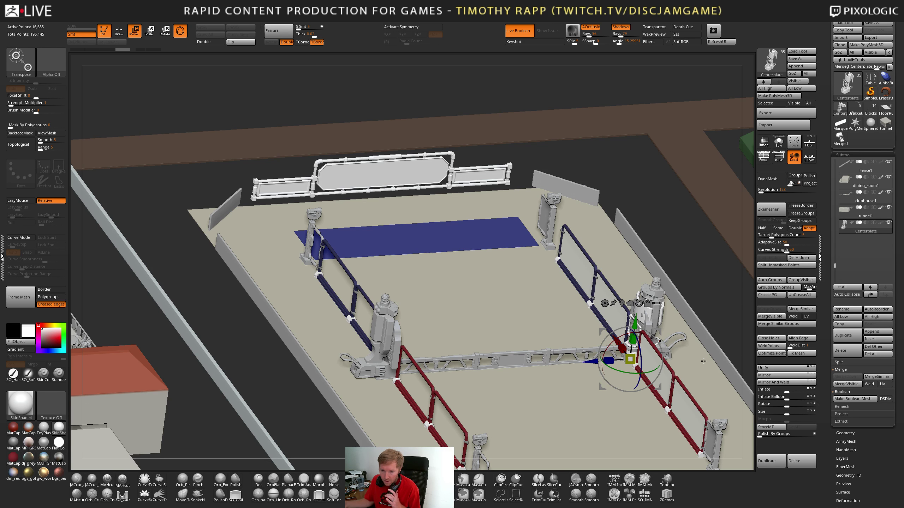
{"action": "right_click_drag", "start_coordinate": [735, 384], "coordinate": [656, 406], "text": "alt"}
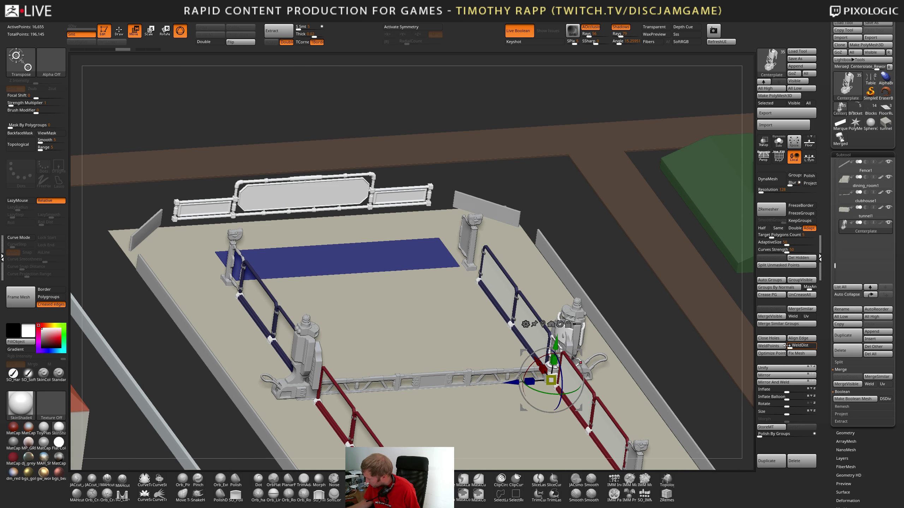
{"action": "left_click", "coordinate": [778, 141]}
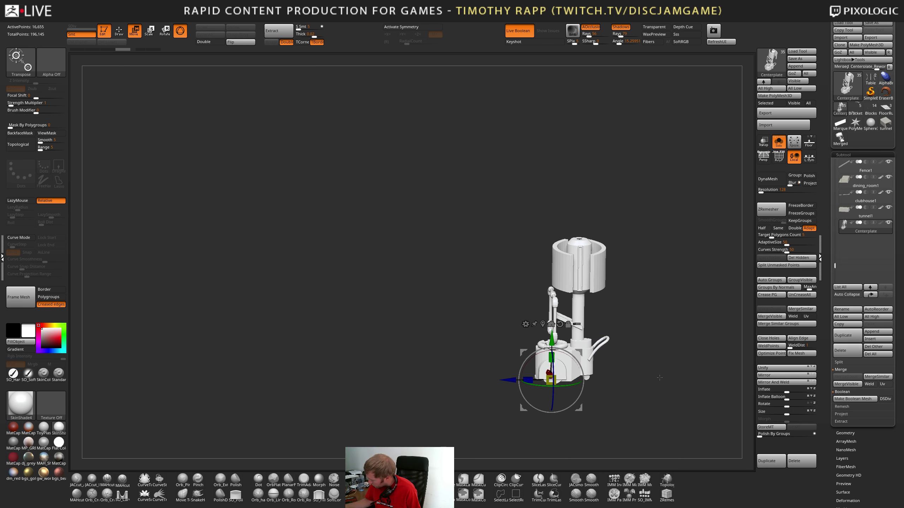
{"action": "left_click", "coordinate": [786, 383]}
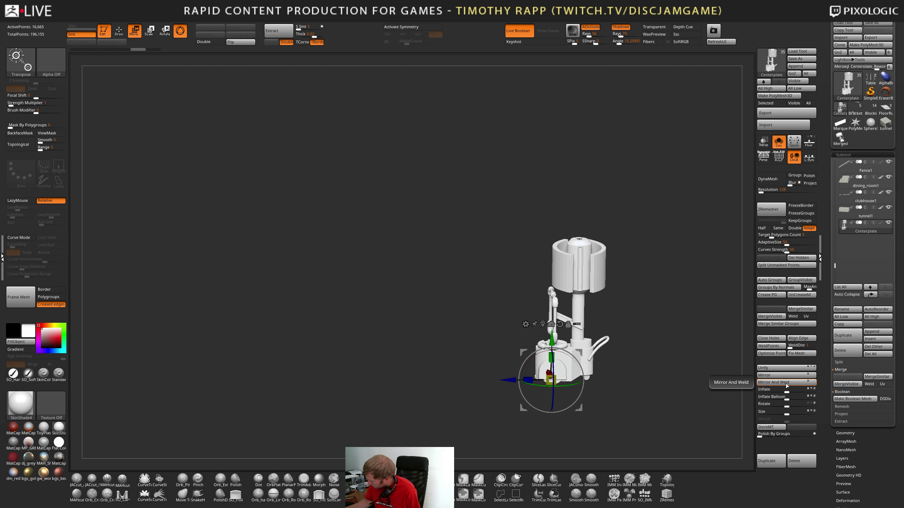
{"action": "key", "text": "ctrl+z"}
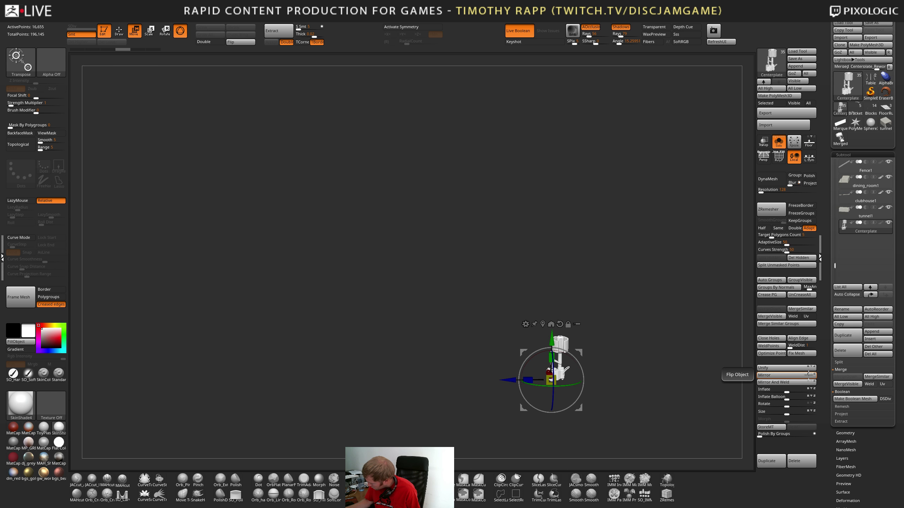
{"action": "left_click", "coordinate": [794, 374]}
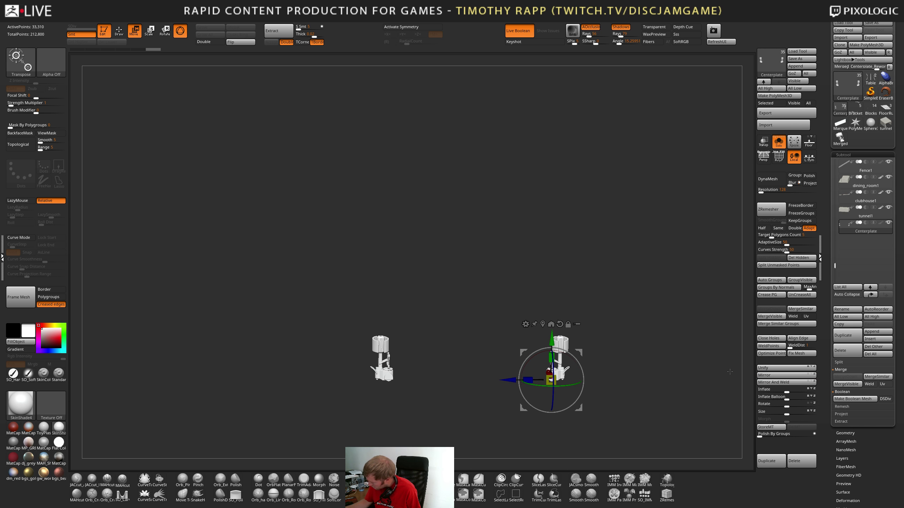
{"action": "left_click", "coordinate": [778, 141]}
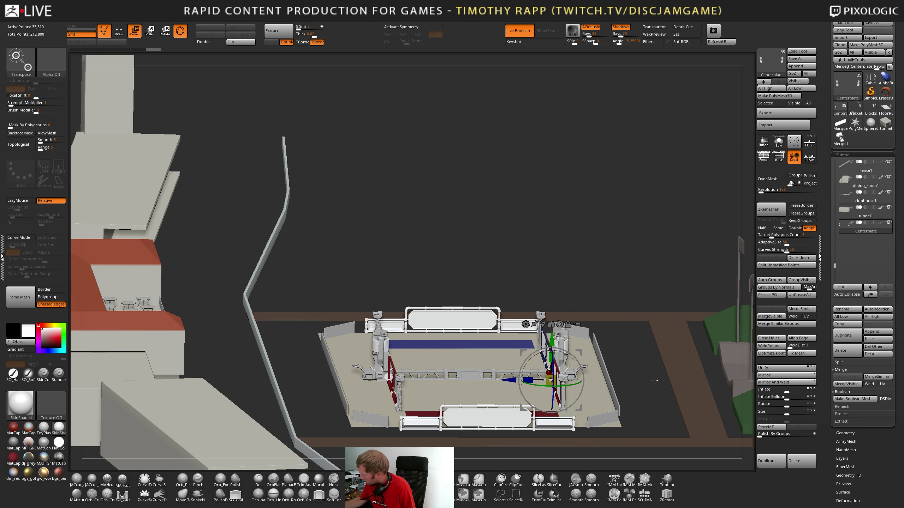
Delete the old centerplate and othercenterplate subtools from the arena tool
{"action": "scroll", "coordinate": [868, 271], "scroll_direction": "up", "scroll_amount": 1}
{"action": "left_click_drag", "start_coordinate": [834, 262], "coordinate": [832, 230]}
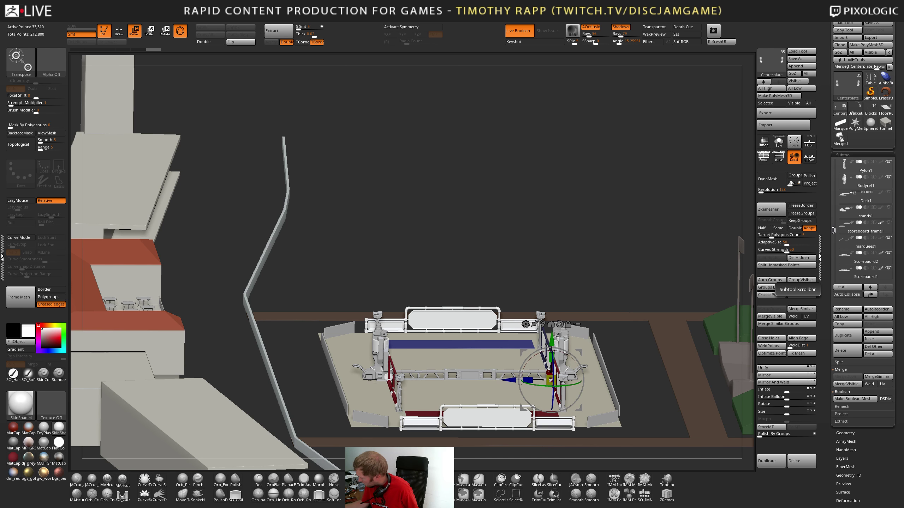
{"action": "mouse_move", "coordinate": [849, 233]}
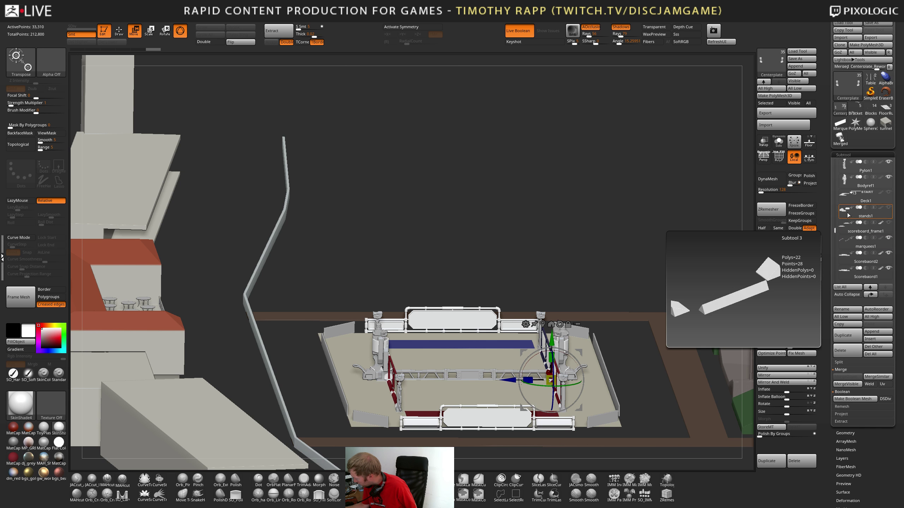
{"action": "left_click_drag", "start_coordinate": [833, 230], "coordinate": [829, 199]}
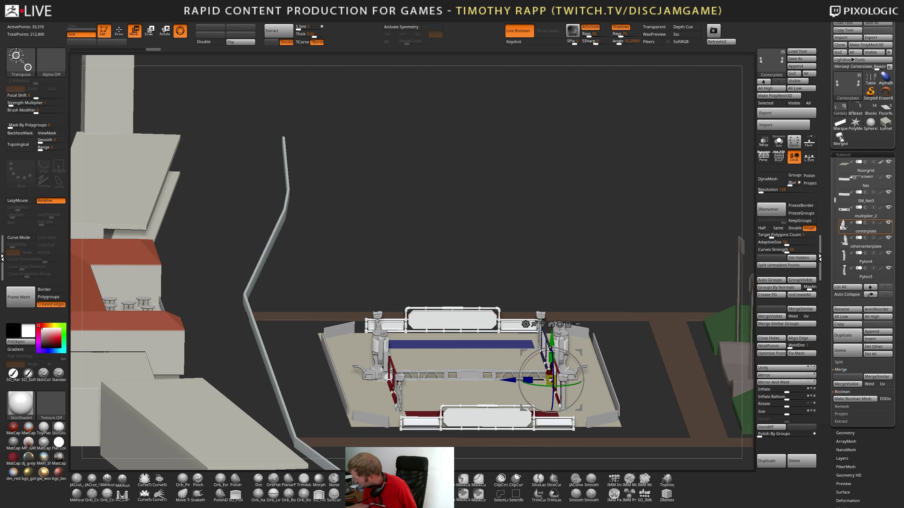
{"action": "left_click", "coordinate": [848, 351]}
{"action": "left_click", "coordinate": [848, 351]}
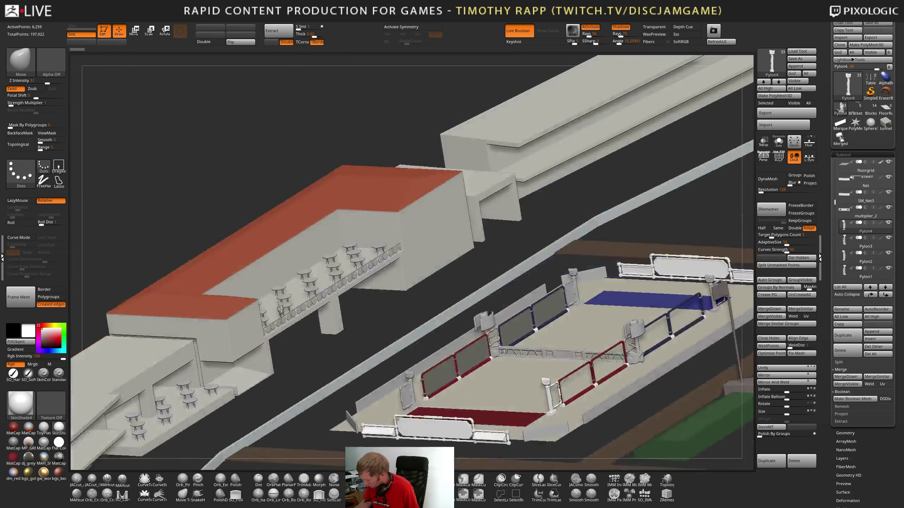
{"action": "right_click_drag", "start_coordinate": [564, 380], "coordinate": [471, 384]}
{"action": "key", "text": "f"}
{"action": "key", "text": "f"}
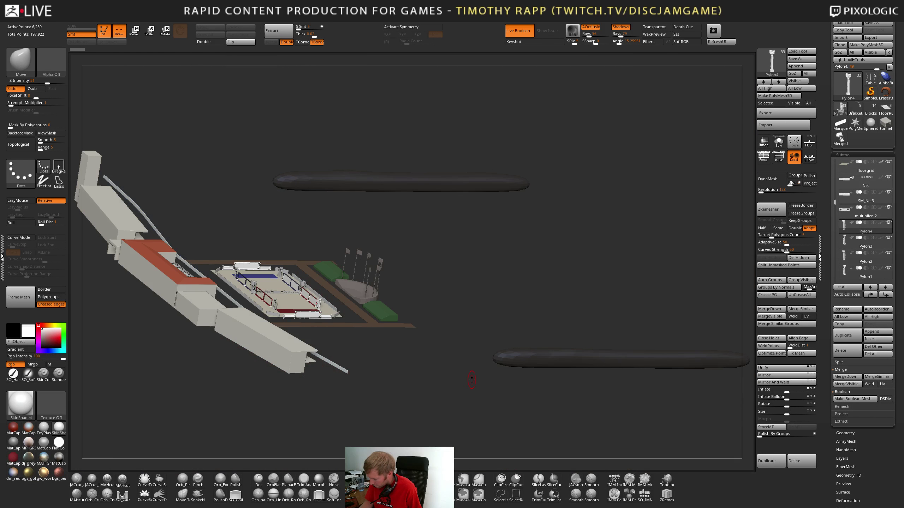
{"action": "key", "text": "f"}
{"action": "right_click_drag", "start_coordinate": [386, 378], "coordinate": [479, 360], "text": "alt"}
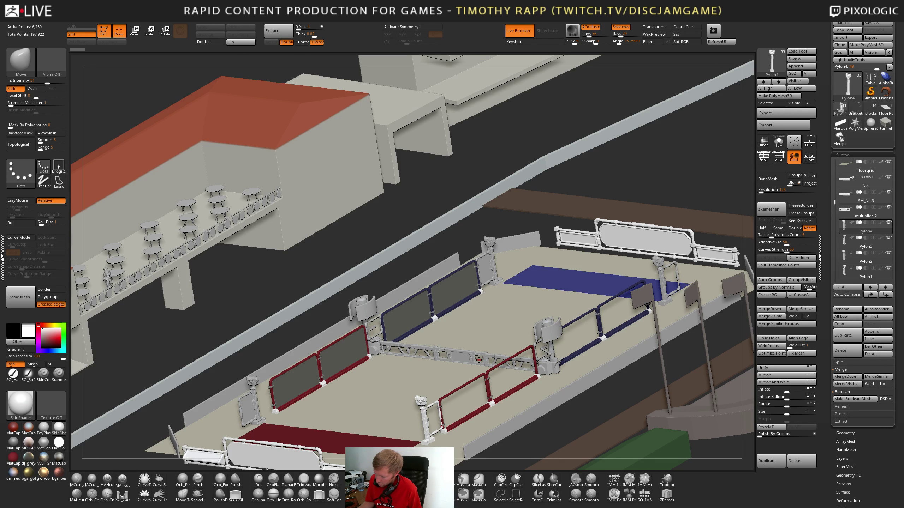
{"action": "right_click_drag", "start_coordinate": [479, 361], "coordinate": [575, 396], "text": "ctrl"}
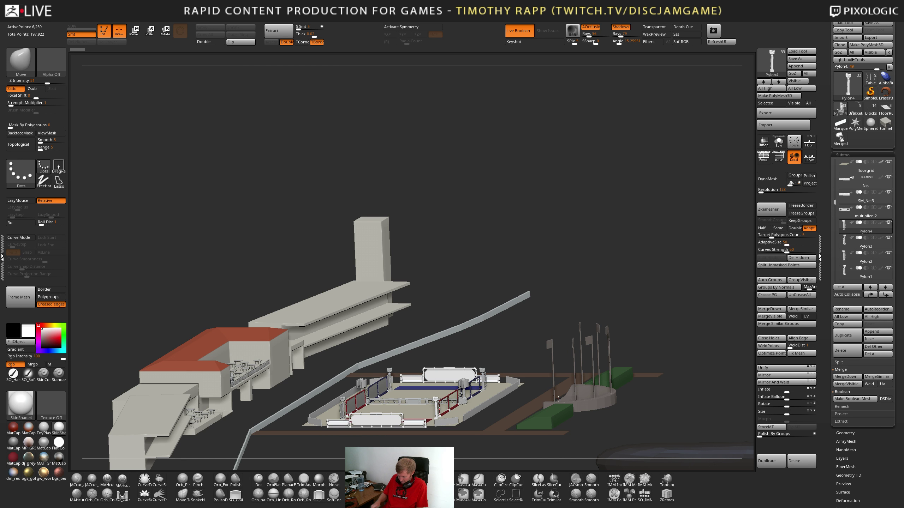
{"action": "key", "text": "alt+Tab"}
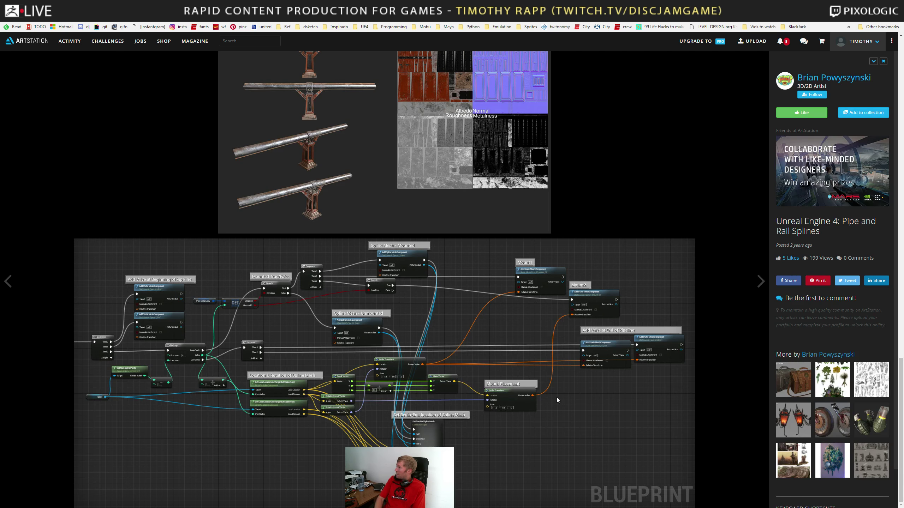
{"action": "key", "text": "ctrl+t"}
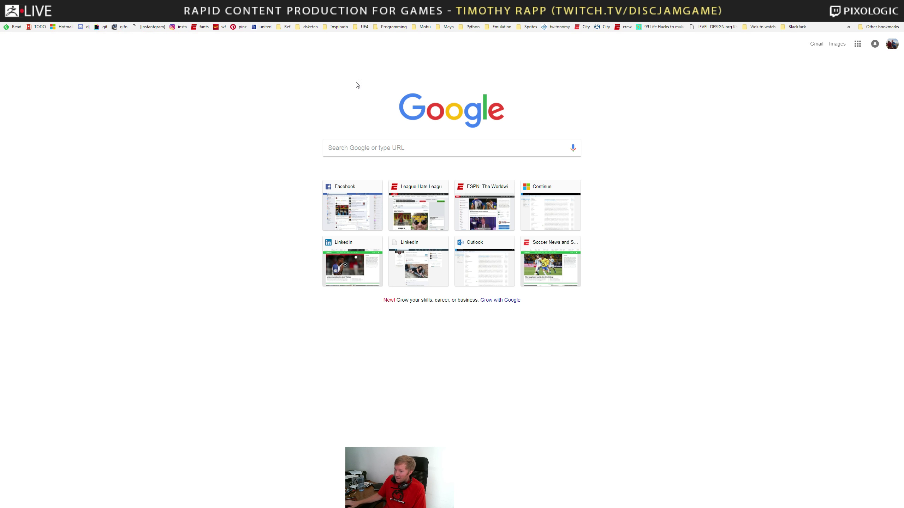
{"action": "left_click", "coordinate": [203, 27]}
{"action": "scroll", "coordinate": [293, 329], "scroll_direction": "down", "scroll_amount": 10}
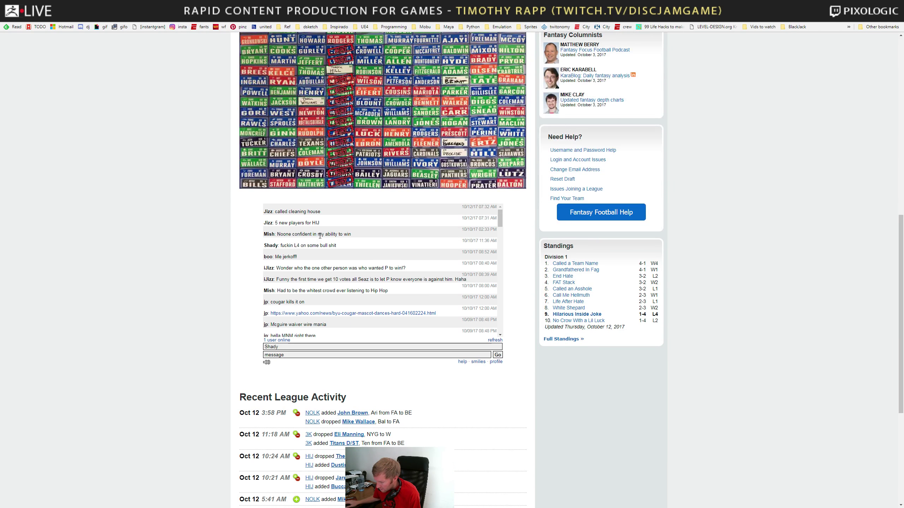
{"action": "scroll", "coordinate": [261, 111], "scroll_direction": "up", "scroll_amount": 5}
{"action": "scroll", "coordinate": [263, 106], "scroll_direction": "up", "scroll_amount": 5}
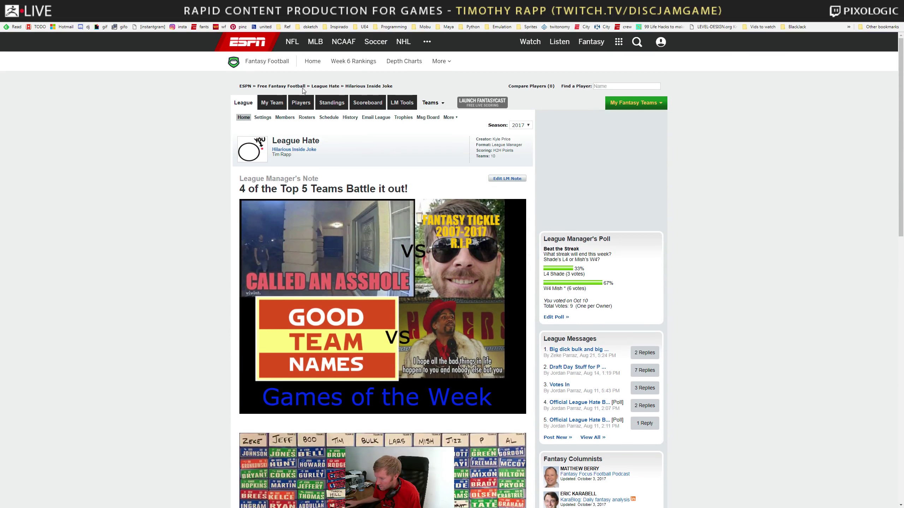
{"action": "left_click_drag", "start_coordinate": [310, 4], "coordinate": [0, 24]}
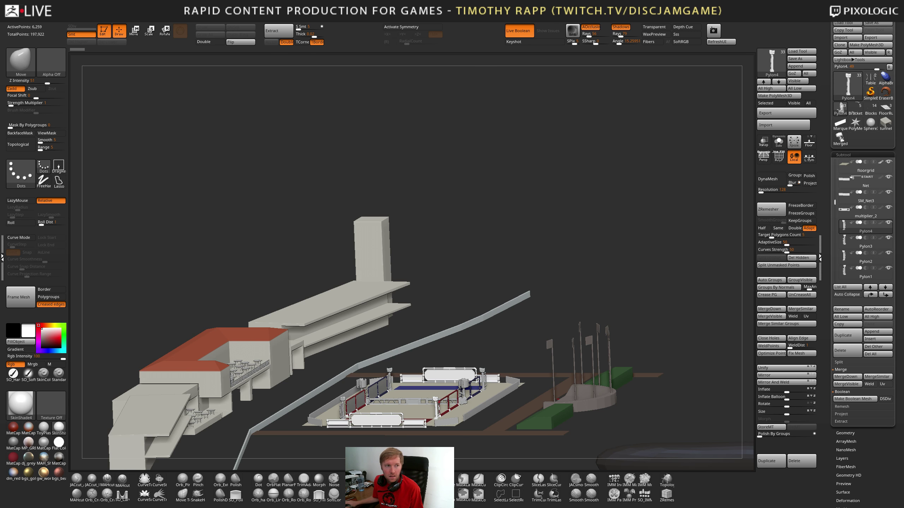
{"action": "left_click_drag", "start_coordinate": [0, 21], "coordinate": [313, 1]}
{"action": "key", "text": "alt+Tab"}
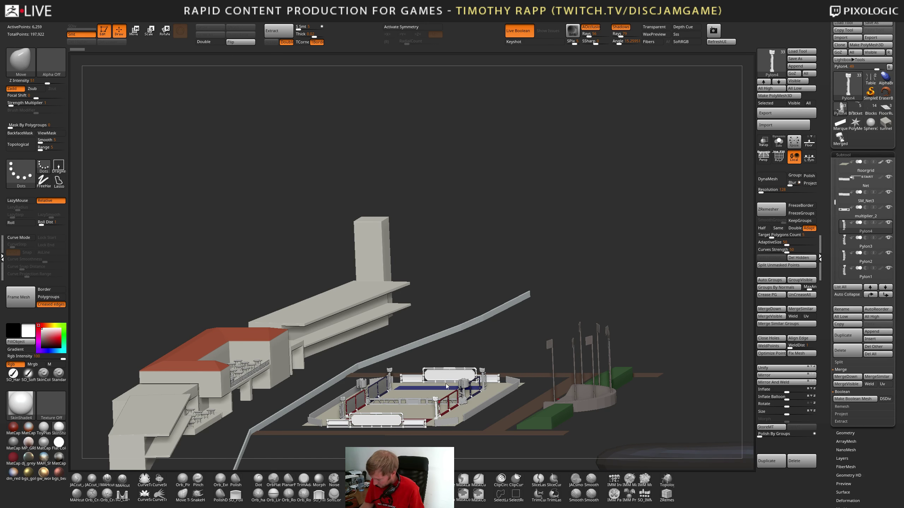
Load the multiplier tool from file, isolate its Multiplier_rework subtool and show it face-on with polyframes
{"action": "left_click_drag", "start_coordinate": [563, 298], "coordinate": [457, 437], "text": "shift"}
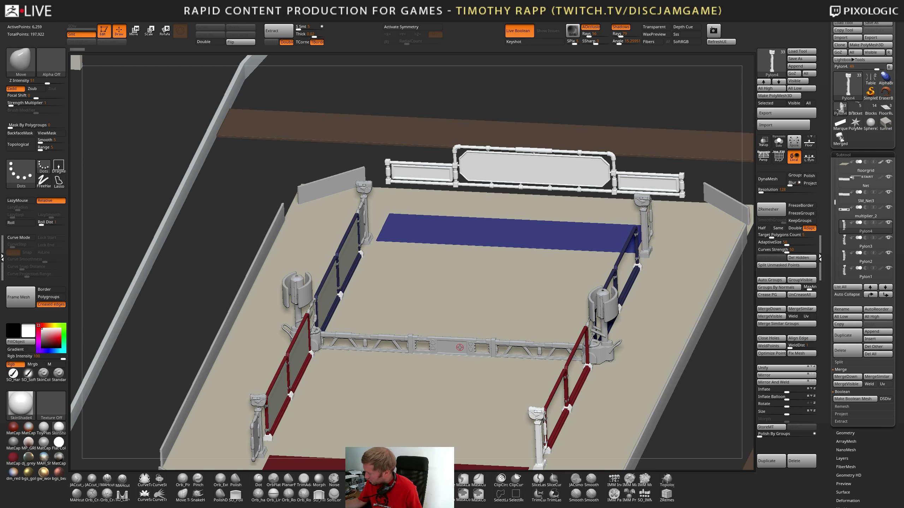
{"action": "left_click", "coordinate": [844, 24]}
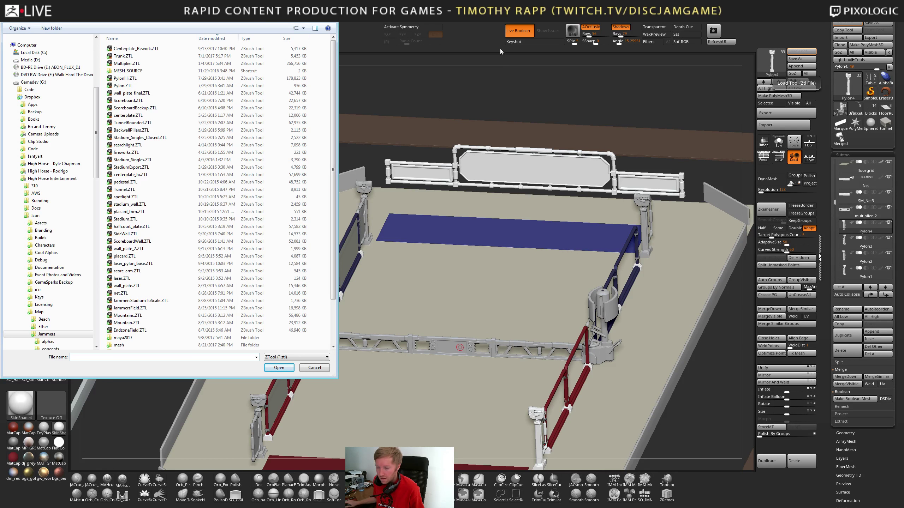
{"action": "left_click_drag", "start_coordinate": [170, 18], "coordinate": [0, 76]}
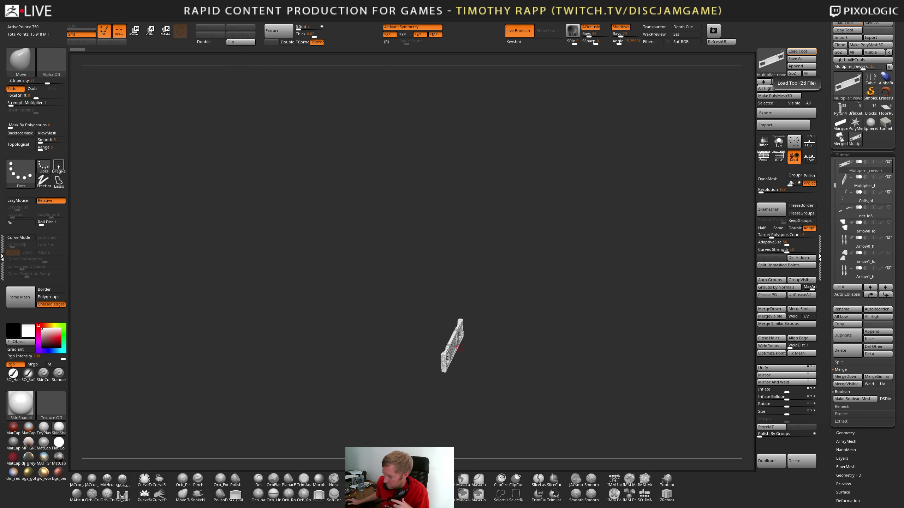
{"action": "left_click", "coordinate": [778, 141]}
{"action": "mouse_move", "coordinate": [547, 331]}
{"action": "left_mouse_down", "text": "shift"}
{"action": "mouse_move", "coordinate": [574, 343]}
{"action": "mouse_move", "coordinate": [529, 404]}
{"action": "mouse_move", "coordinate": [538, 377]}
{"action": "mouse_move", "coordinate": [512, 376]}
{"action": "mouse_move", "coordinate": [563, 387]}
{"action": "mouse_move", "coordinate": [538, 365]}
{"action": "left_mouse_up", "text": "shift"}
{"action": "key", "text": "f"}
{"action": "key", "text": "f"}
{"action": "key", "text": "f"}
{"action": "key", "text": "shift+f"}
{"action": "key", "text": "f"}
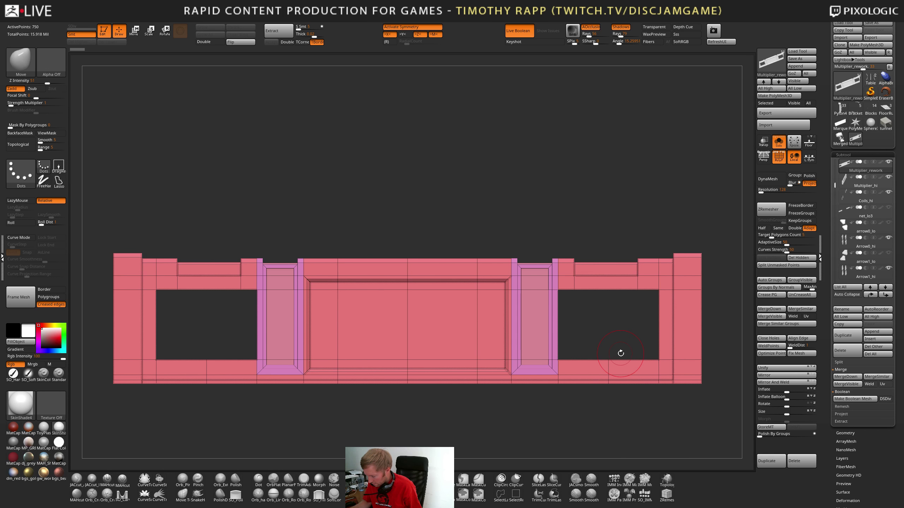
Delete all subtools other than Multiplier_rework from the loaded tool, accepting that this is not undoable
{"action": "right_click_drag", "start_coordinate": [625, 351], "coordinate": [570, 363]}
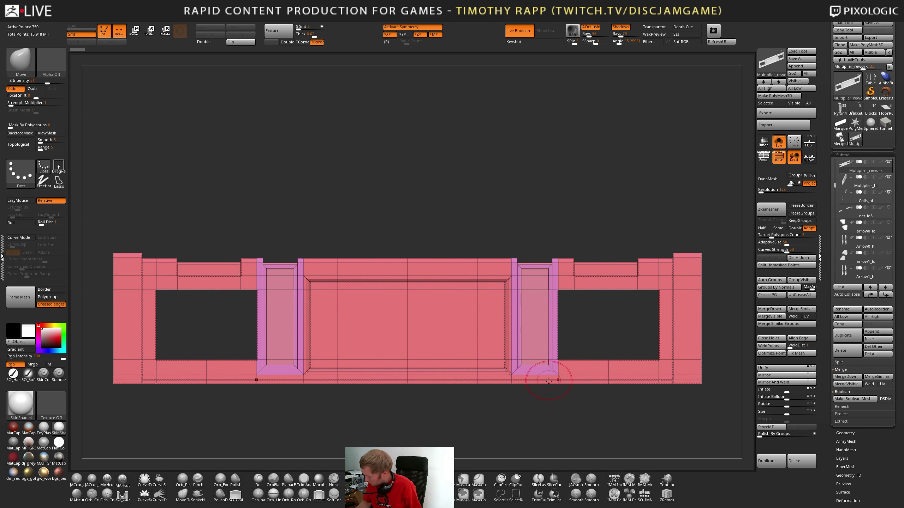
{"action": "right_click_drag", "start_coordinate": [571, 371], "coordinate": [555, 401]}
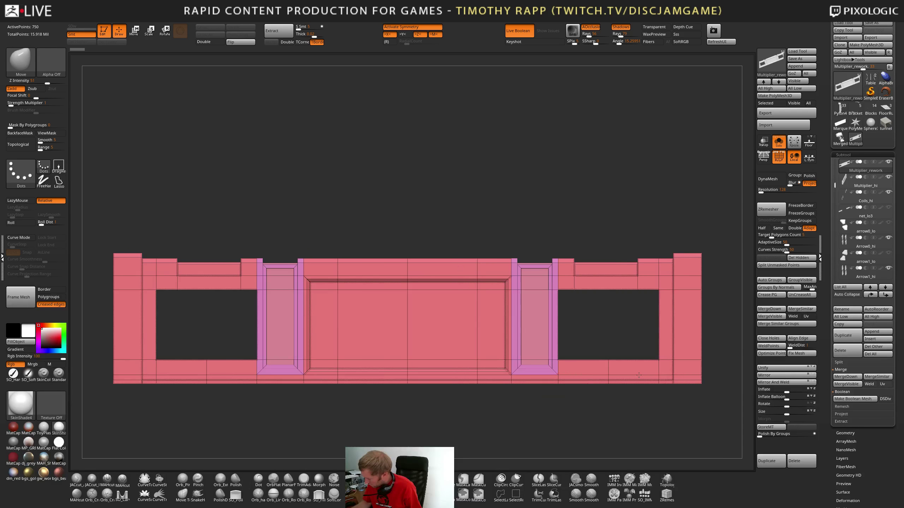
{"action": "right_click_drag", "start_coordinate": [643, 368], "coordinate": [599, 380], "text": "alt"}
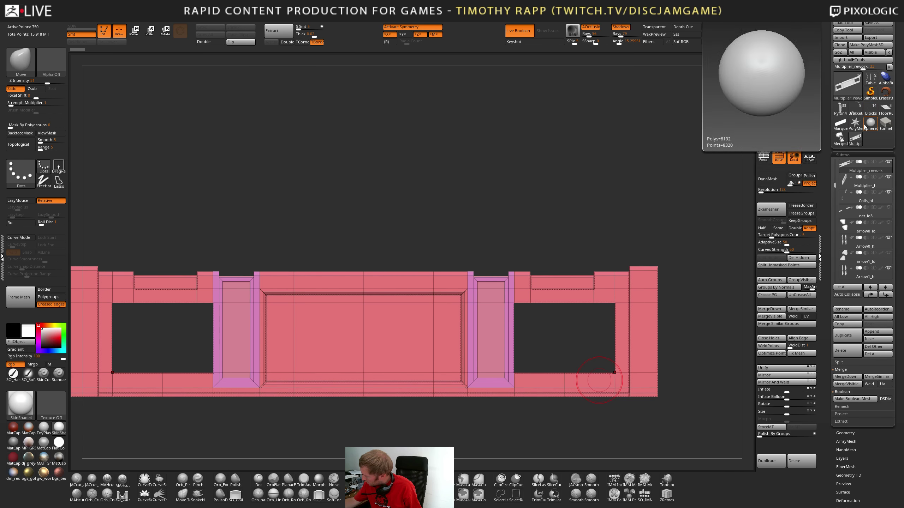
{"action": "mouse_move", "coordinate": [860, 141]}
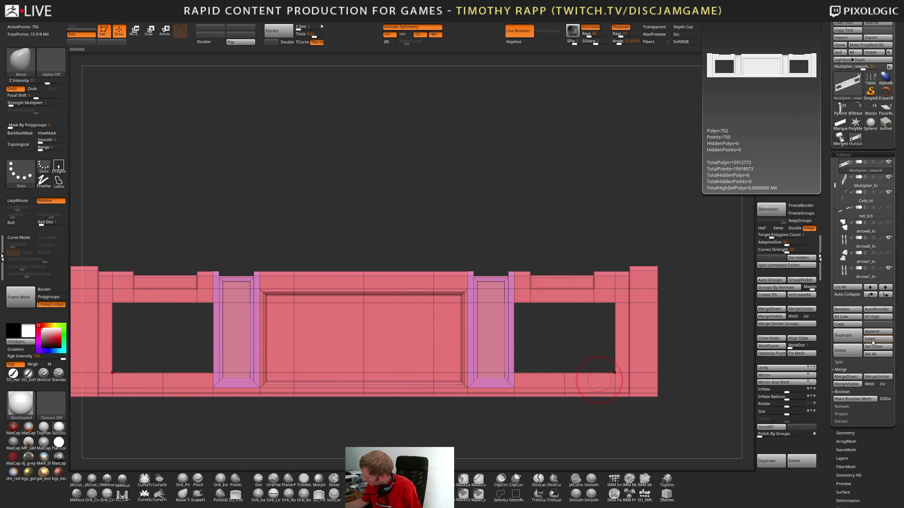
{"action": "left_click", "coordinate": [876, 352]}
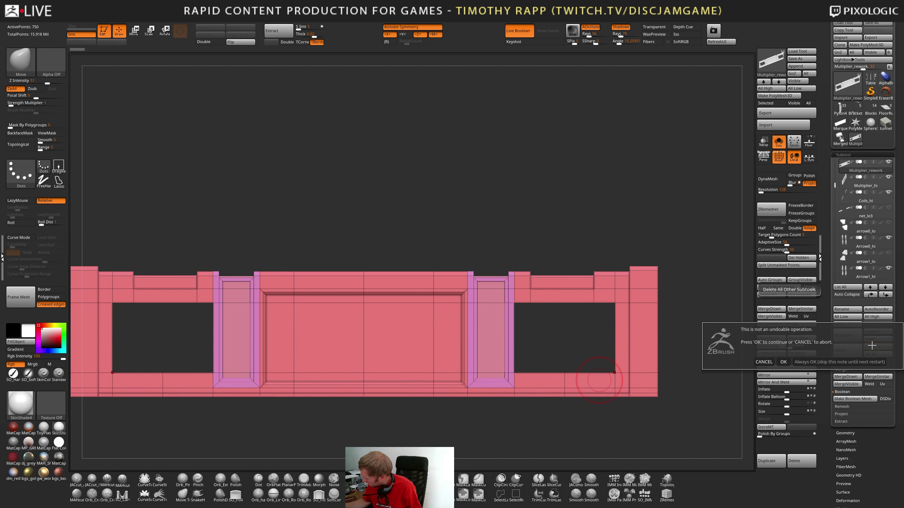
{"action": "left_click", "coordinate": [846, 361]}
Rename the Multiplier_rework subtool as NetCenterpiece
{"action": "left_click", "coordinate": [847, 309]}
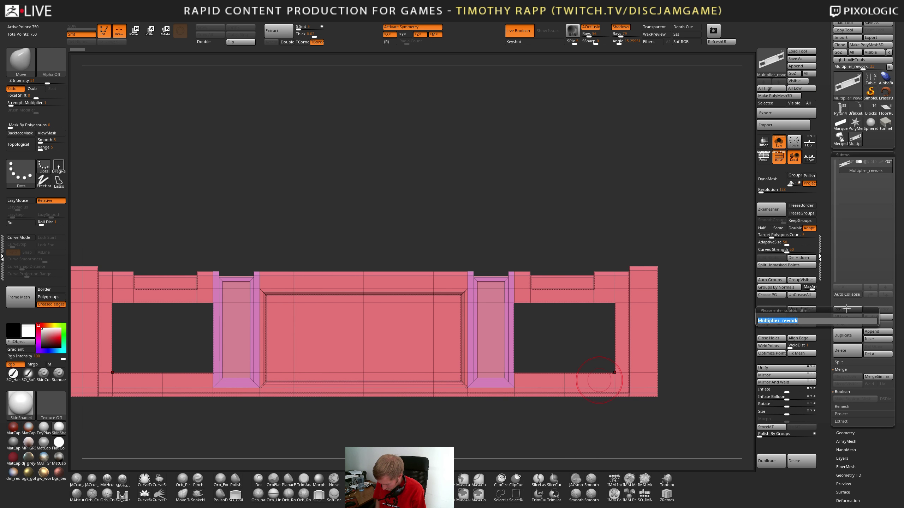
{"action": "type", "text": "N"}
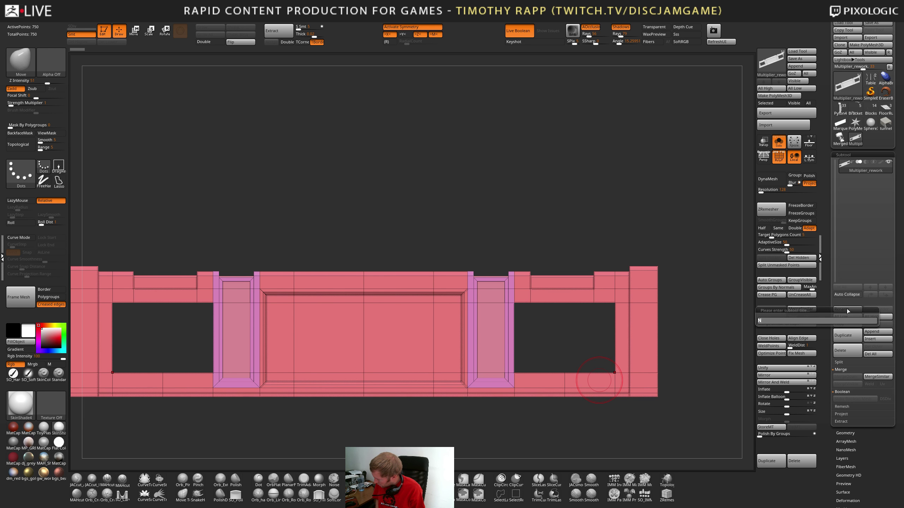
{"action": "type", "text": "etCenterM"}
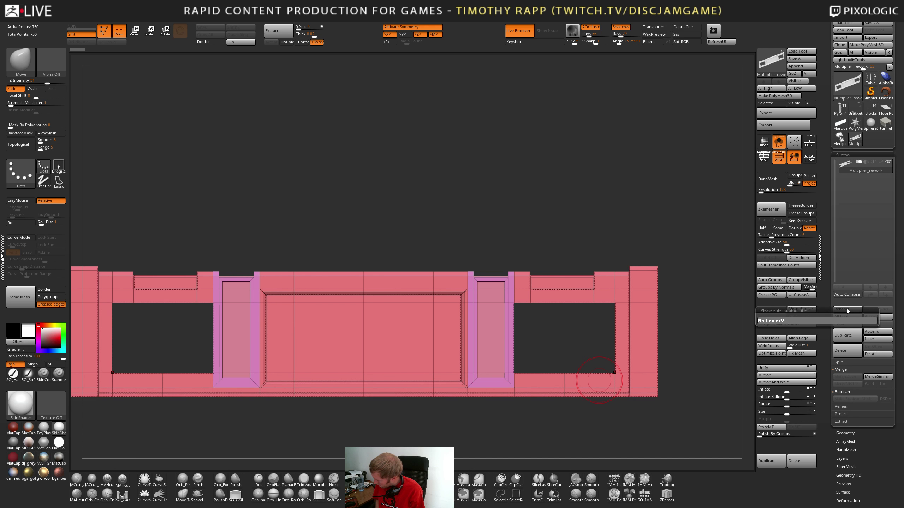
{"action": "key", "text": "BackSpace"}
{"action": "type", "text": "piece"}
{"action": "key", "text": "Return"}
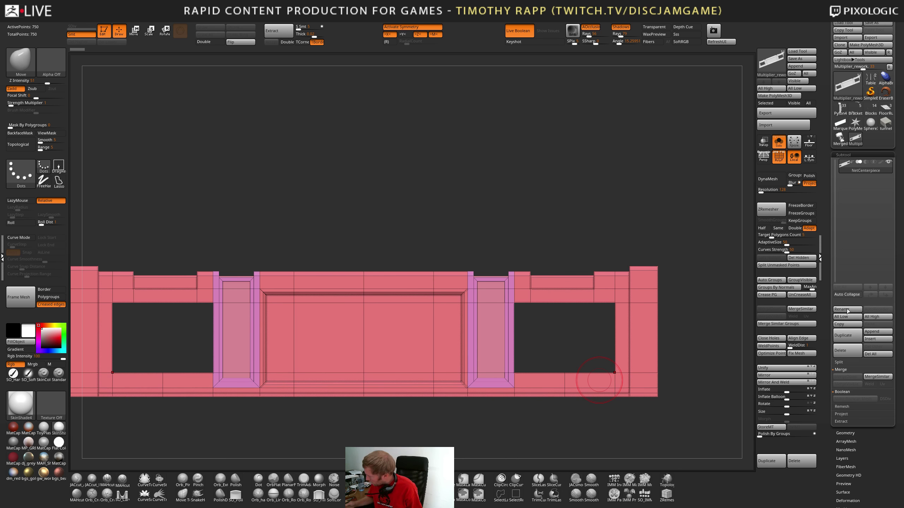
Hide the outer end frame of the NetCenterpiece beyond the purple pillar and delete the hidden geometry
{"action": "key", "text": "shift+f"}
{"action": "key", "text": "shift+f"}
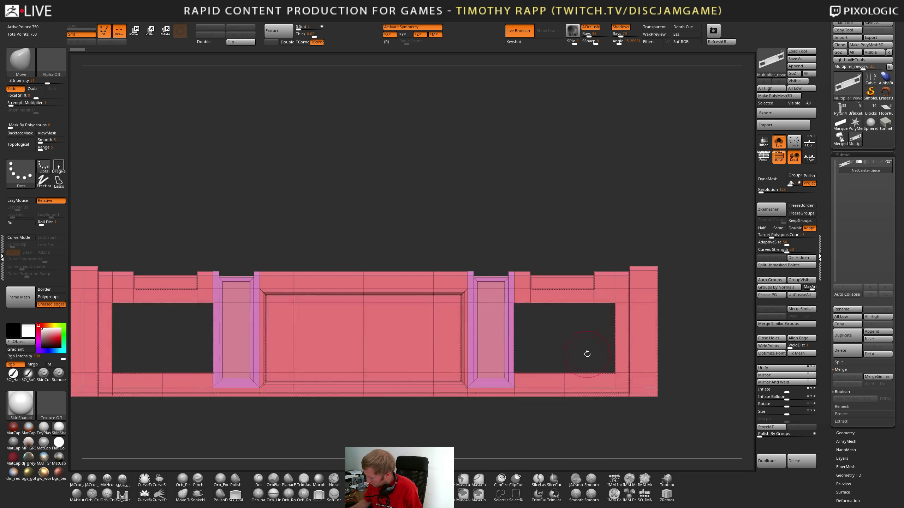
{"action": "left_click_drag", "start_coordinate": [587, 353], "coordinate": [562, 329]}
{"action": "left_click_drag", "start_coordinate": [658, 334], "coordinate": [565, 306], "text": "alt"}
{"action": "left_click_drag", "start_coordinate": [708, 192], "coordinate": [398, 255], "text": "ctrl+shift"}
{"action": "left_click_drag", "start_coordinate": [694, 363], "coordinate": [512, 372], "text": "alt"}
{"action": "left_click", "coordinate": [801, 258]}
{"action": "left_click_drag", "start_coordinate": [619, 326], "coordinate": [573, 325], "text": "shift"}
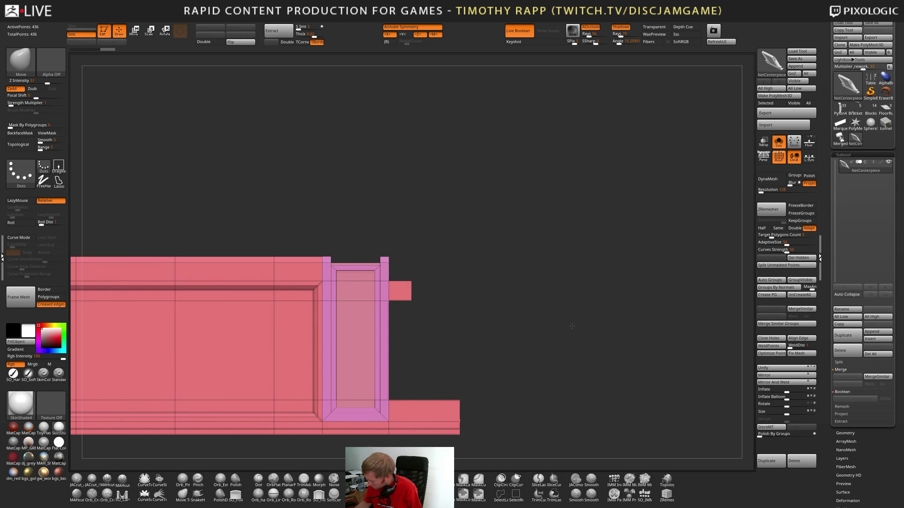
{"action": "left_click_drag", "start_coordinate": [430, 264], "coordinate": [432, 328], "text": "ctrl+alt+shift"}
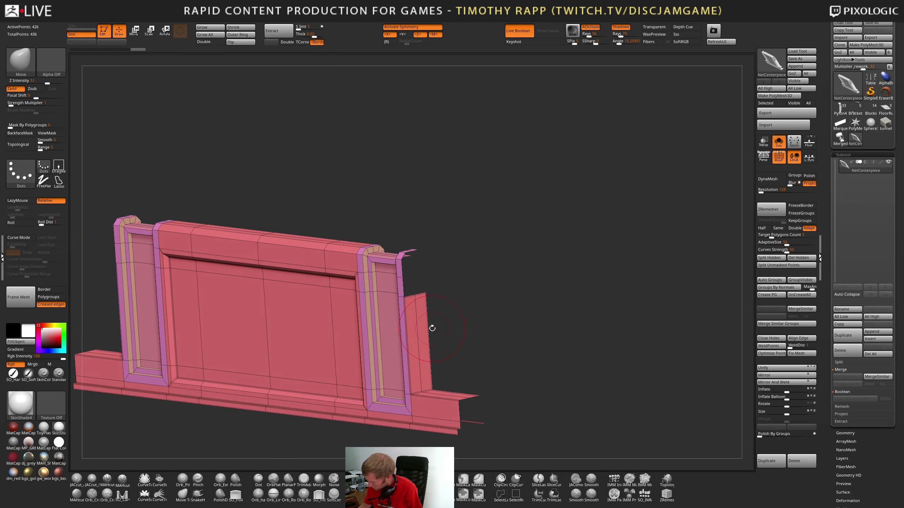
{"action": "left_click", "coordinate": [801, 258]}
{"action": "left_click_drag", "start_coordinate": [494, 365], "coordinate": [519, 413]}
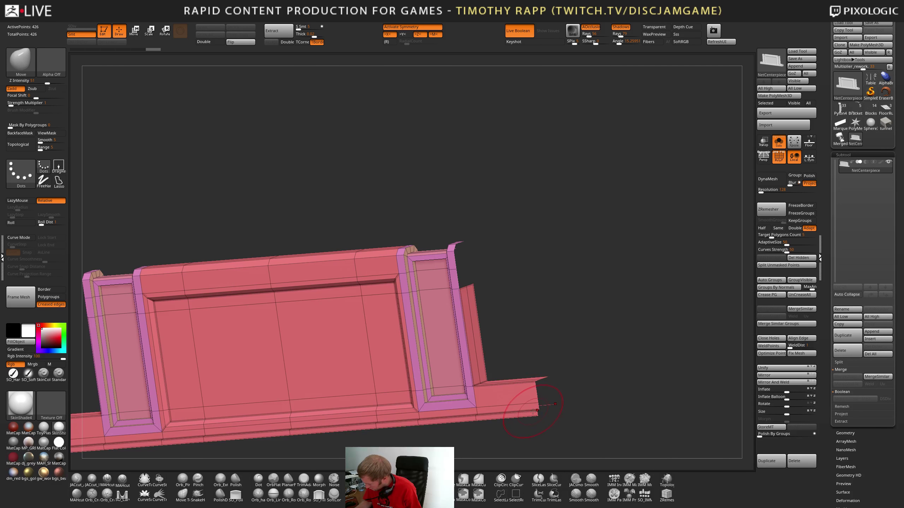
Undo the hidden-geometry deletions to restore the NetCenterpiece's end frame
{"action": "key", "text": "ctrl+z"}
{"action": "key", "text": "ctrl+z"}
{"action": "key", "text": "ctrl+z"}
{"action": "key", "text": "ctrl+z"}
{"action": "key", "text": "ctrl+z"}
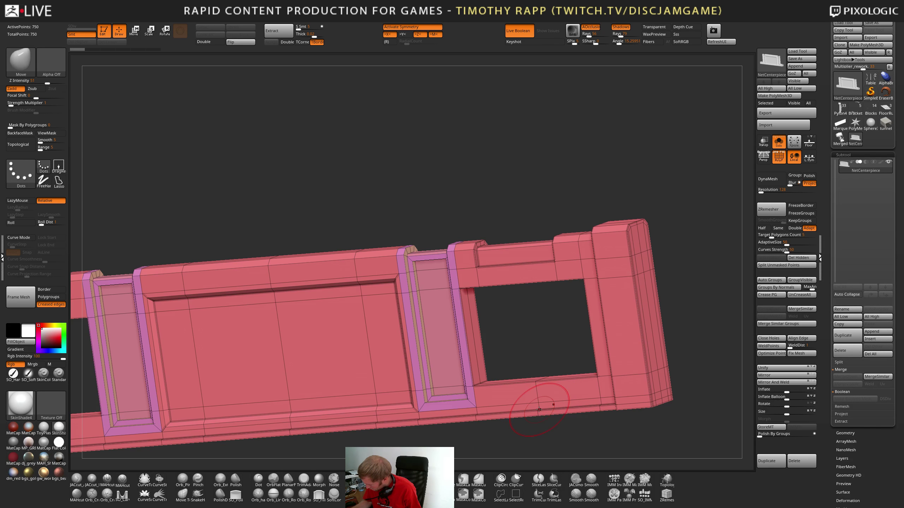
Switch to the ZModeler brush and set its edge action to Insert
{"action": "key", "text": "b"}
{"action": "key", "text": "z"}
{"action": "key", "text": "m"}
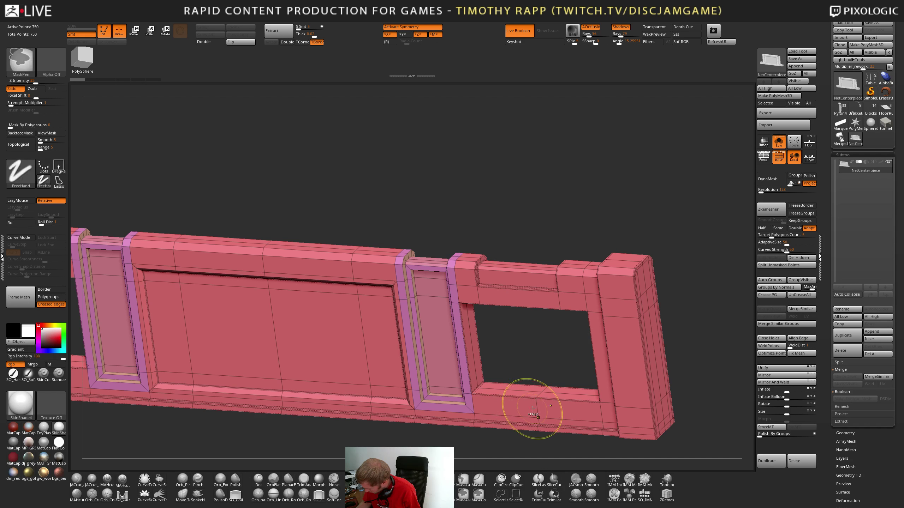
{"action": "key", "text": "space"}
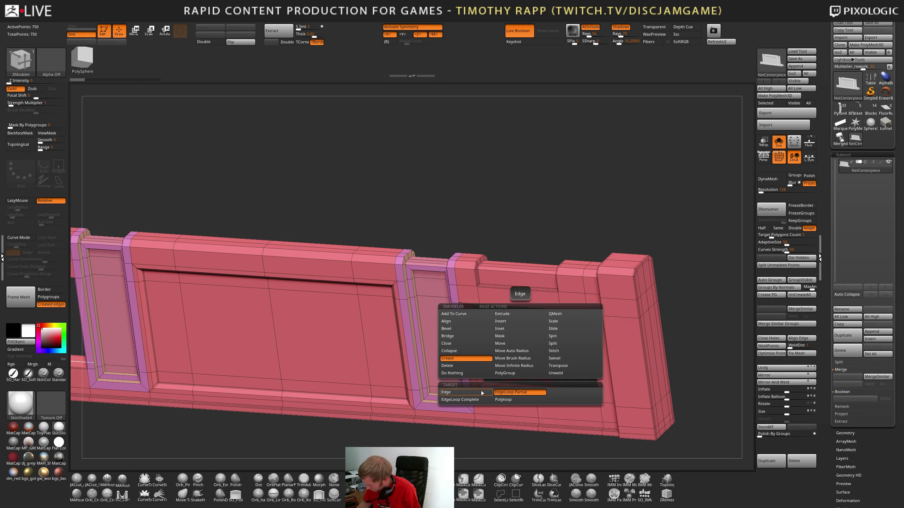
{"action": "left_click", "coordinate": [523, 318]}
Cut a notch in the lower rail beside the purple pillar by using QMesh to push its upper face down
{"action": "left_click", "coordinate": [509, 391], "text": "alt"}
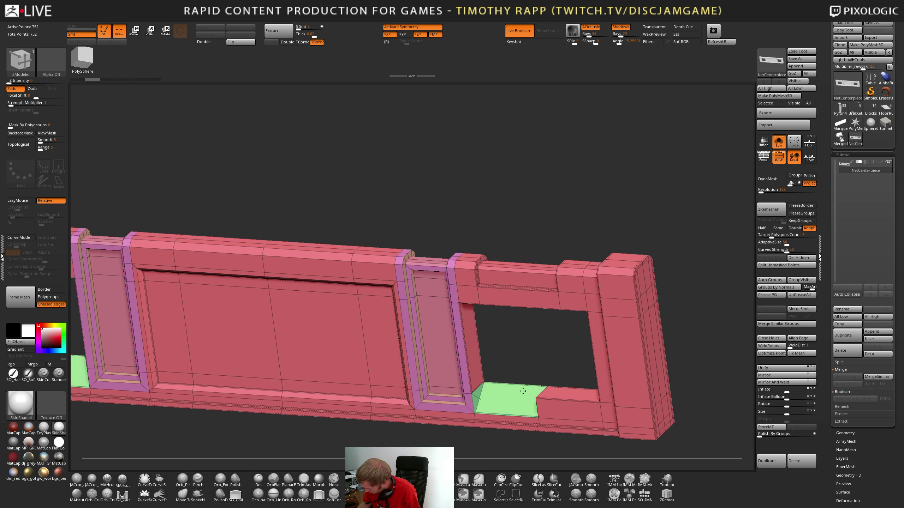
{"action": "right_click_drag", "start_coordinate": [528, 393], "coordinate": [517, 402]}
{"action": "key", "text": "ctrl+z"}
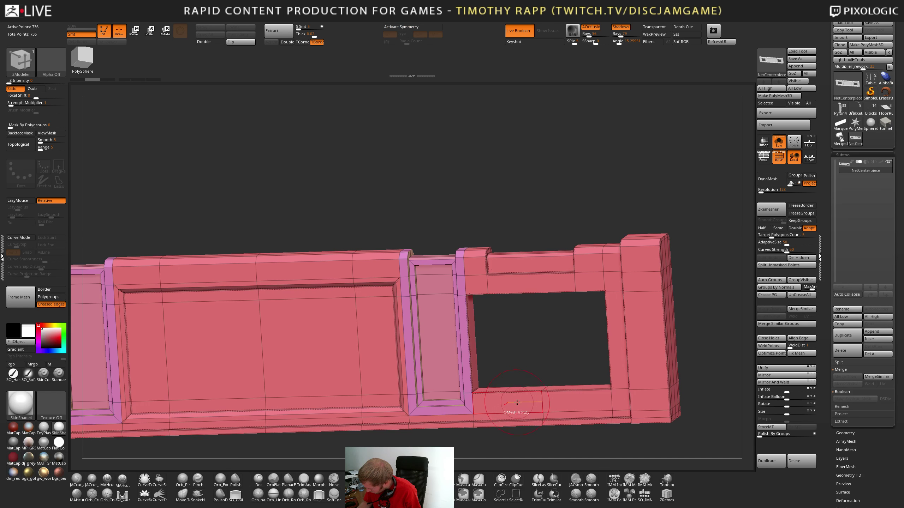
{"action": "key", "text": "ctrl+shift+z"}
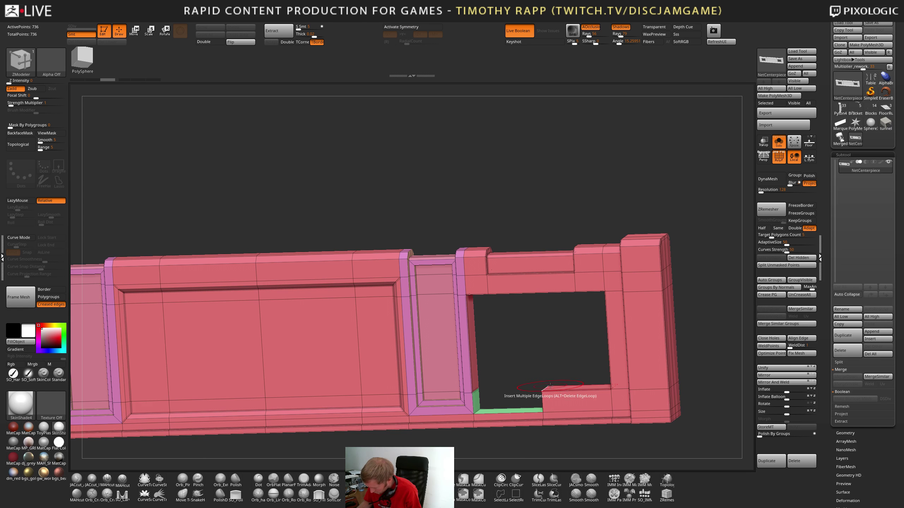
{"action": "right_click_drag", "start_coordinate": [548, 386], "coordinate": [460, 404], "text": "ctrl"}
{"action": "right_click_drag", "start_coordinate": [505, 383], "coordinate": [569, 387]}
{"action": "left_click_drag", "start_coordinate": [559, 387], "coordinate": [675, 315]}
{"action": "mouse_move", "coordinate": [538, 387]}
{"action": "right_mouse_down"}
{"action": "mouse_move", "coordinate": [530, 393]}
{"action": "mouse_move", "coordinate": [548, 397]}
{"action": "right_mouse_up"}
{"action": "left_click_drag", "start_coordinate": [521, 393], "coordinate": [642, 274]}
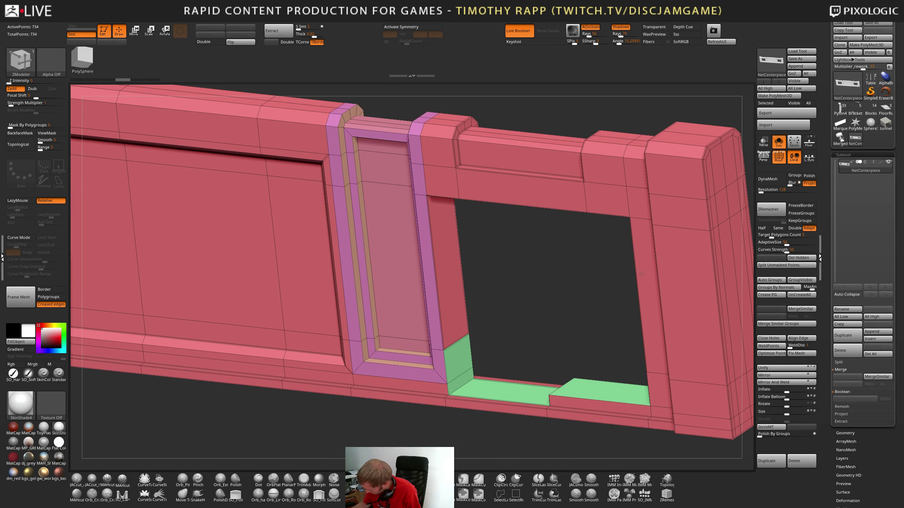
{"action": "right_click_drag", "start_coordinate": [498, 406], "coordinate": [513, 393]}
{"action": "left_click", "coordinate": [509, 396]}
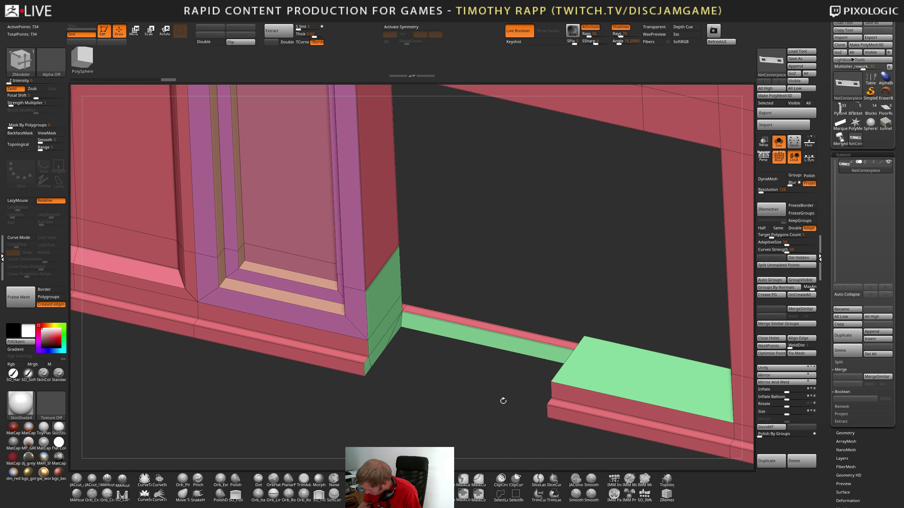
{"action": "left_click_drag", "start_coordinate": [440, 370], "coordinate": [404, 272]}
{"action": "key", "text": "ctrl+z"}
{"action": "key", "text": "ctrl"}
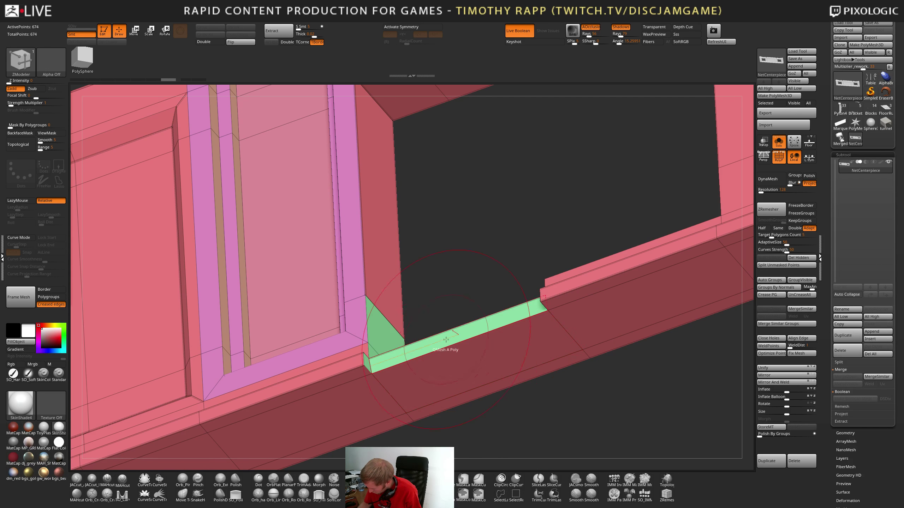
{"action": "right_click_drag", "start_coordinate": [446, 340], "coordinate": [455, 321]}
{"action": "key", "text": "ctrl+z"}
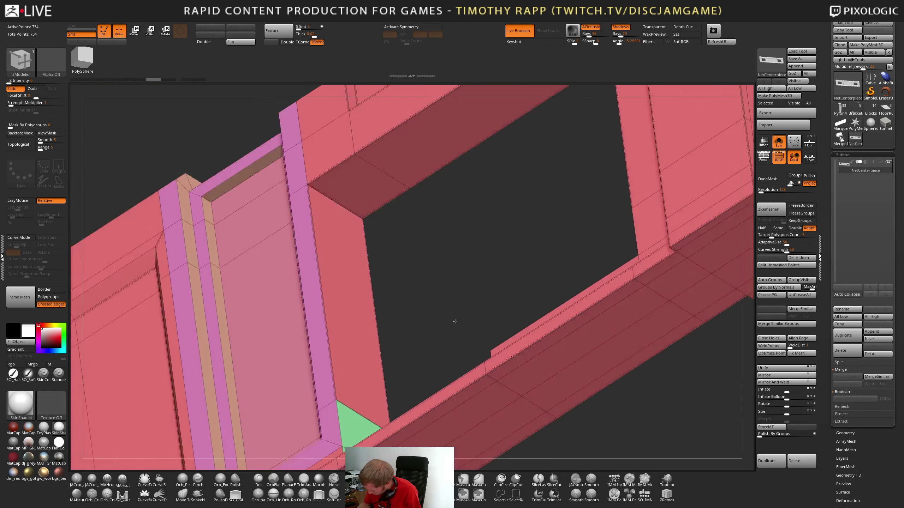
{"action": "left_click_drag", "start_coordinate": [455, 321], "coordinate": [505, 413]}
{"action": "mouse_move", "coordinate": [505, 413]}
{"action": "right_mouse_down", "text": "alt"}
{"action": "mouse_move", "coordinate": [522, 388]}
{"action": "mouse_move", "coordinate": [538, 420]}
{"action": "mouse_move", "coordinate": [500, 381]}
{"action": "mouse_move", "coordinate": [546, 385]}
{"action": "mouse_move", "coordinate": [555, 395]}
{"action": "right_mouse_up", "text": "alt"}
{"action": "key", "text": "ctrl+shift+z"}
{"action": "mouse_move", "coordinate": [555, 395]}
{"action": "left_mouse_down"}
{"action": "mouse_move", "coordinate": [517, 416]}
{"action": "mouse_move", "coordinate": [520, 374]}
{"action": "mouse_move", "coordinate": [515, 421]}
{"action": "mouse_move", "coordinate": [483, 370]}
{"action": "left_mouse_up"}
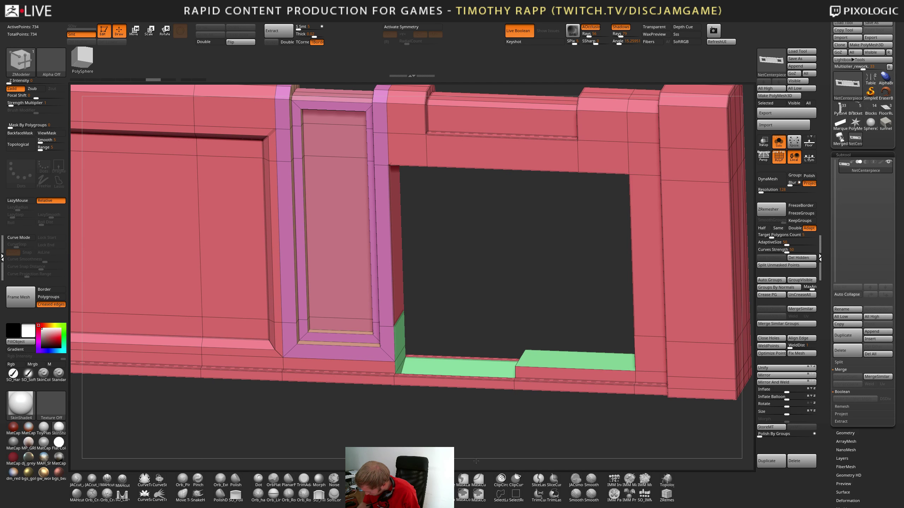
Use QMesh to push the notch through the lower rail, separating the end frame's lower rail from the pillar
{"action": "left_click_drag", "start_coordinate": [470, 393], "coordinate": [472, 419]}
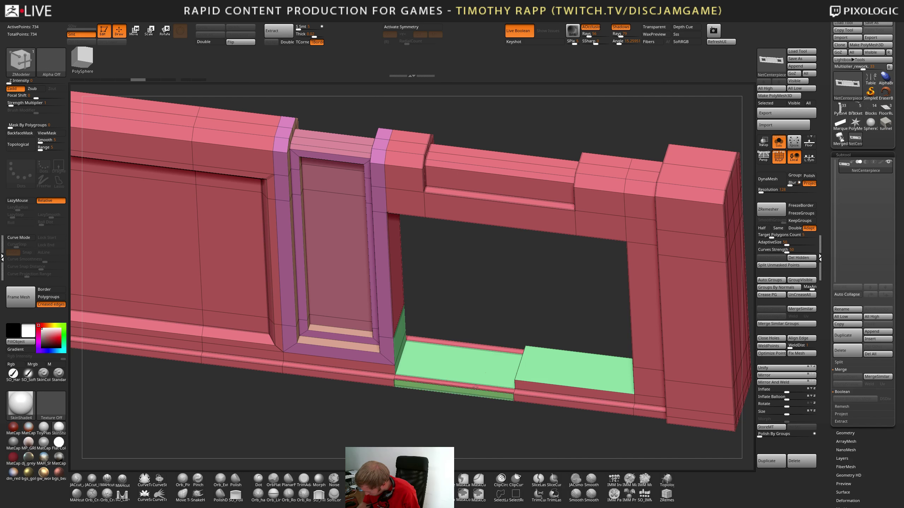
{"action": "left_click_drag", "start_coordinate": [487, 371], "coordinate": [487, 372]}
{"action": "left_click_drag", "start_coordinate": [498, 420], "coordinate": [514, 239]}
{"action": "mouse_move", "coordinate": [472, 412]}
{"action": "left_mouse_down"}
{"action": "mouse_move", "coordinate": [500, 388]}
{"action": "mouse_move", "coordinate": [504, 418]}
{"action": "mouse_move", "coordinate": [502, 402]}
{"action": "mouse_move", "coordinate": [496, 427]}
{"action": "mouse_move", "coordinate": [472, 442]}
{"action": "left_mouse_up"}
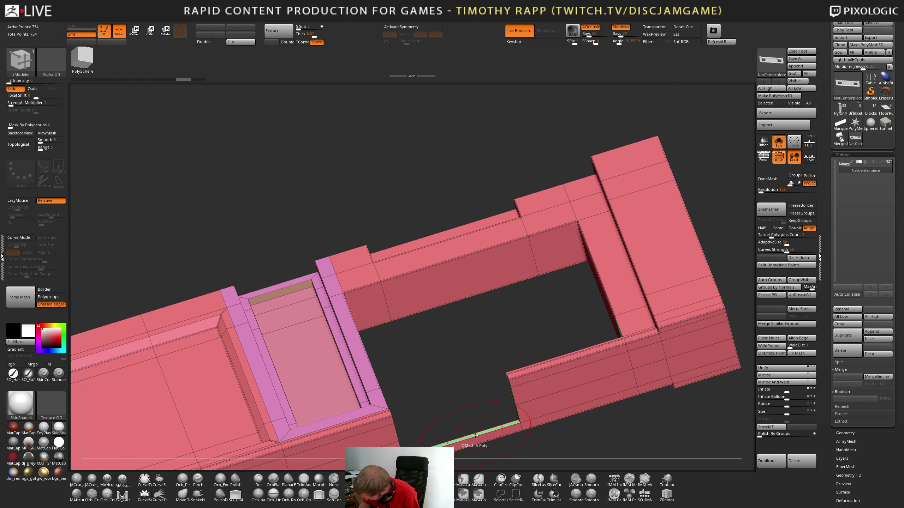
{"action": "left_click_drag", "start_coordinate": [505, 408], "coordinate": [500, 386]}
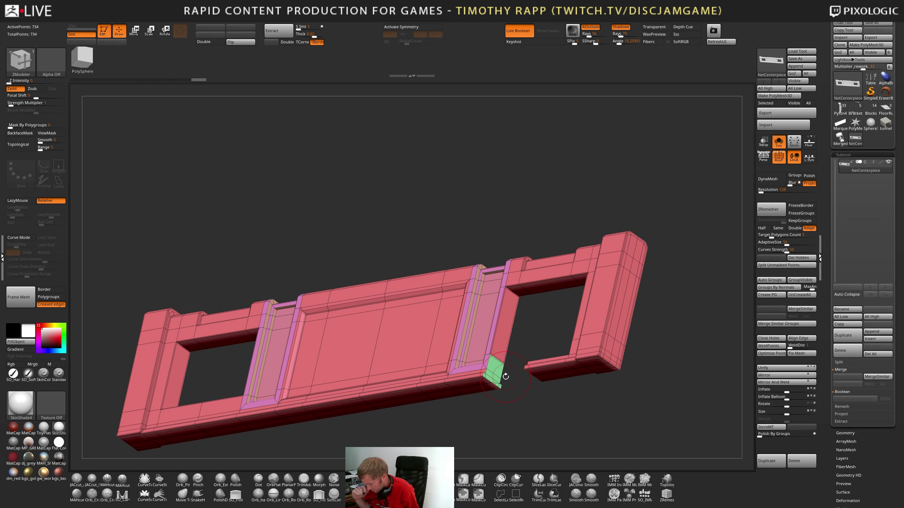
Hide the end frame beyond the cut rail in a face-on view and delete the hidden geometry
{"action": "mouse_move", "coordinate": [506, 376]}
{"action": "left_mouse_down"}
{"action": "mouse_move", "coordinate": [528, 355]}
{"action": "mouse_move", "coordinate": [489, 373]}
{"action": "left_mouse_up"}
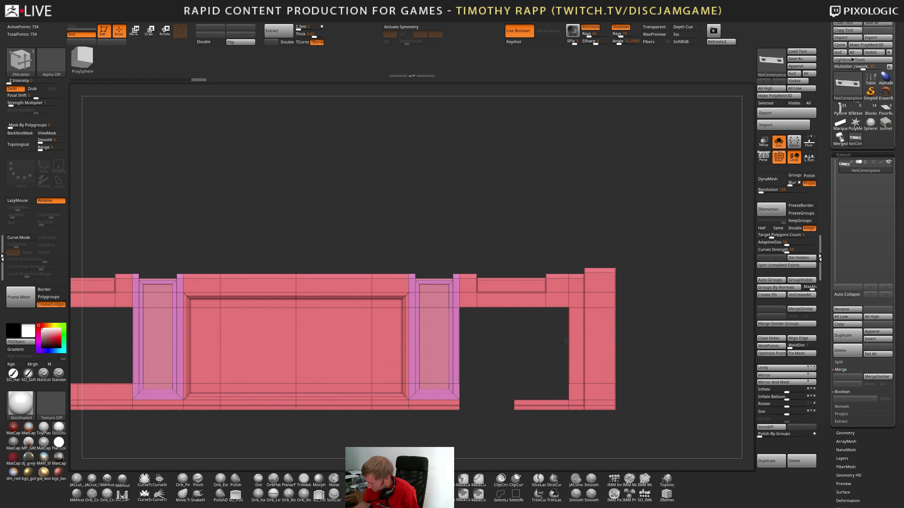
{"action": "left_click_drag", "start_coordinate": [645, 244], "coordinate": [458, 457], "text": "ctrl+shift"}
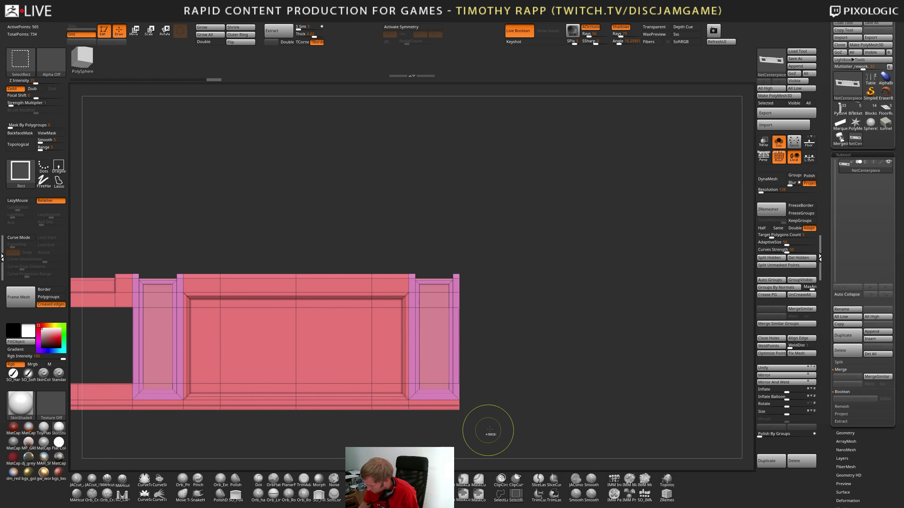
{"action": "left_click_drag", "start_coordinate": [490, 429], "coordinate": [518, 414]}
{"action": "left_click", "coordinate": [797, 258]}
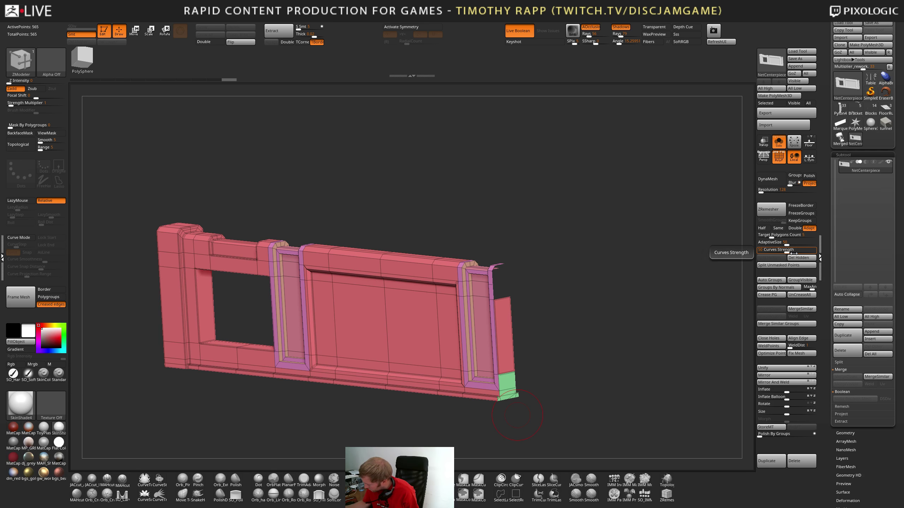
Remove the opposite end frame so that the NetCenterpiece ends at its two purple pillars
{"action": "left_click_drag", "start_coordinate": [534, 395], "coordinate": [523, 371]}
{"action": "right_click_drag", "start_coordinate": [512, 383], "coordinate": [510, 364], "text": "ctrl"}
{"action": "left_click_drag", "start_coordinate": [510, 364], "coordinate": [519, 388]}
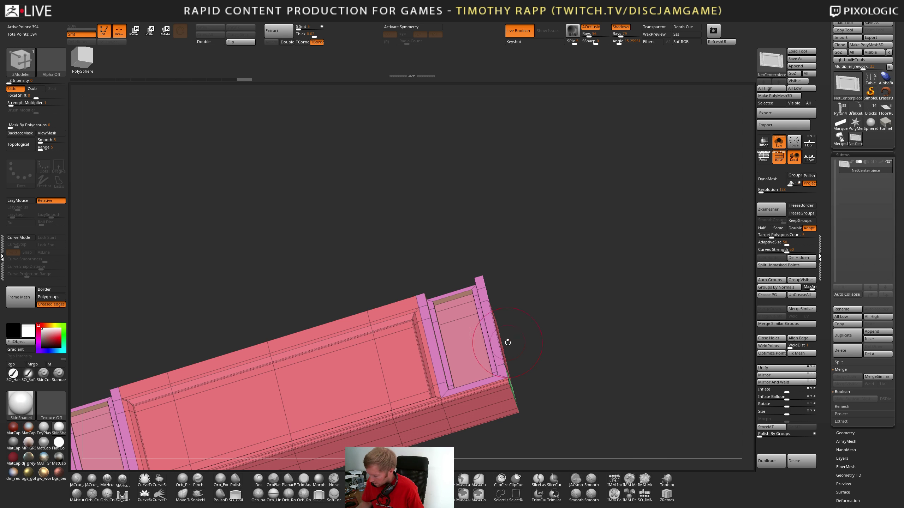
{"action": "left_click_drag", "start_coordinate": [508, 342], "coordinate": [485, 398]}
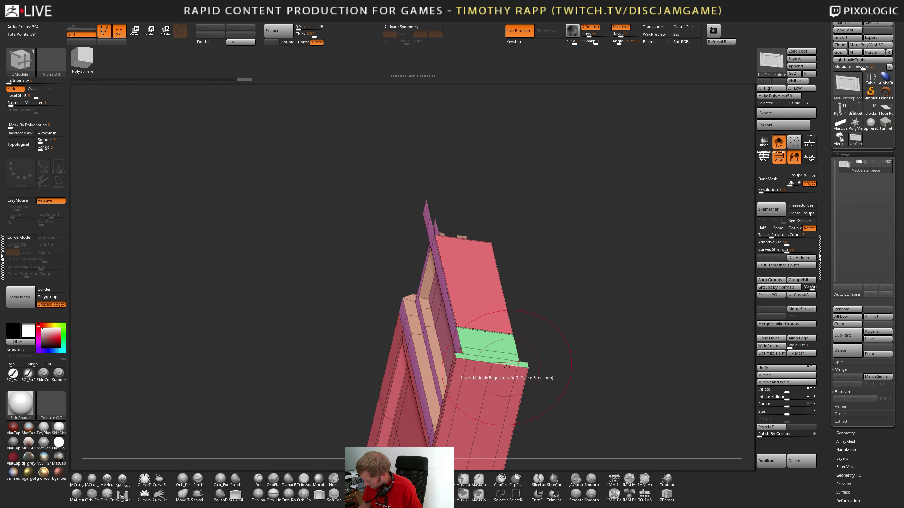
{"action": "left_click_drag", "start_coordinate": [552, 371], "coordinate": [537, 333]}
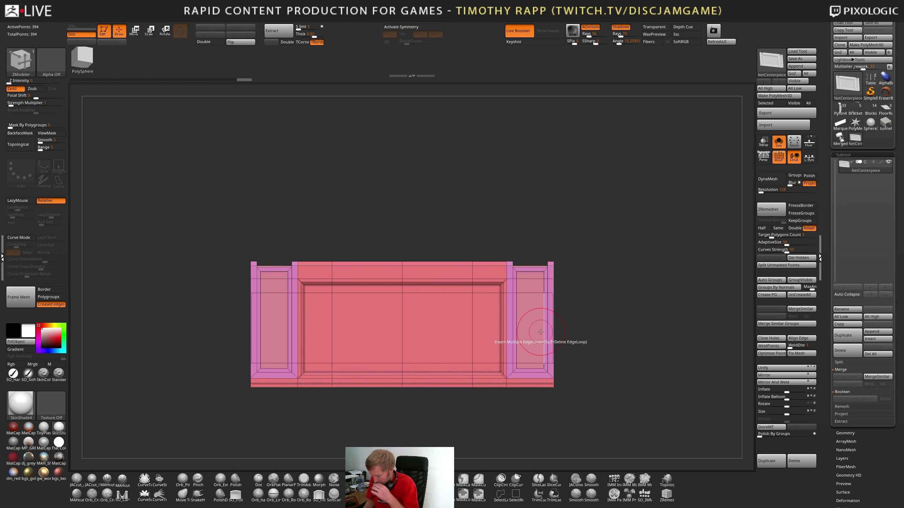
Bevel the edge loops around one purple pillar's recessed panel with the EdgeLoop Complete target
{"action": "right_click_drag", "start_coordinate": [537, 332], "coordinate": [554, 370]}
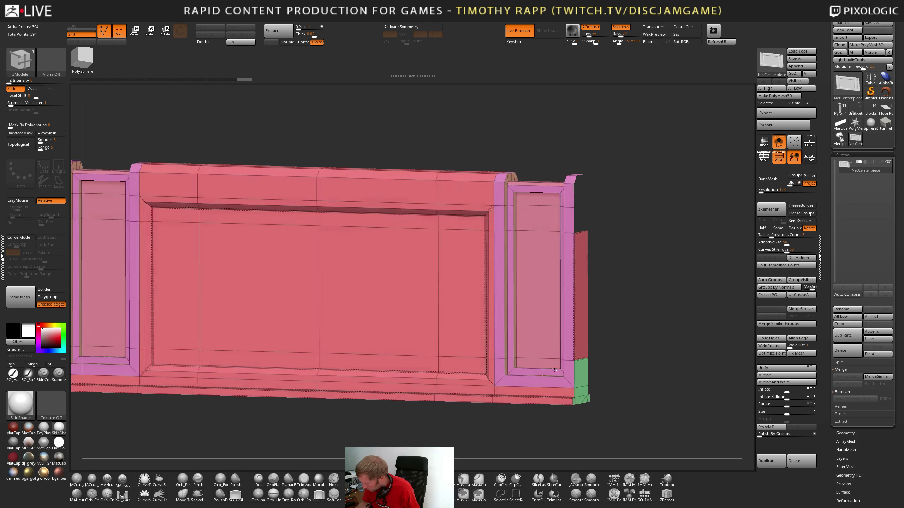
{"action": "left_click_drag", "start_coordinate": [554, 370], "coordinate": [556, 373], "text": "shift"}
{"action": "key", "text": "space"}
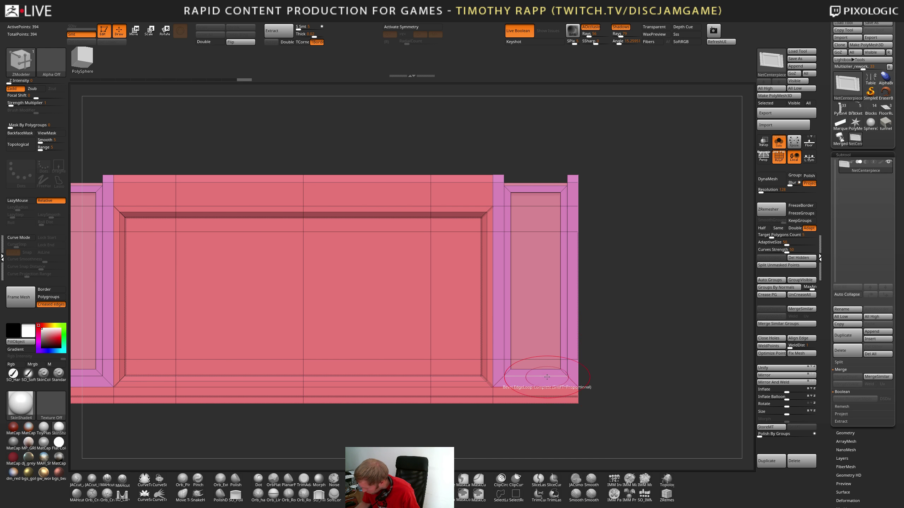
{"action": "left_click_drag", "start_coordinate": [546, 376], "coordinate": [547, 374]}
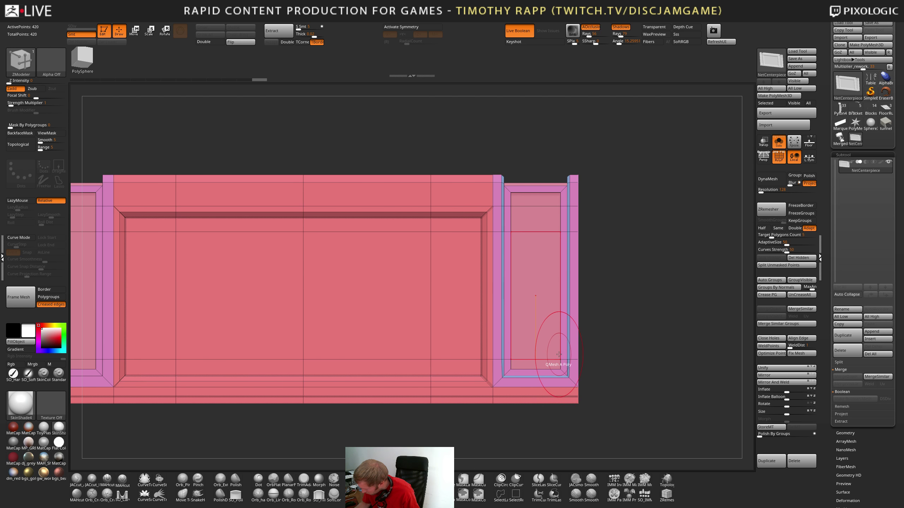
{"action": "left_click_drag", "start_coordinate": [560, 345], "coordinate": [560, 345]}
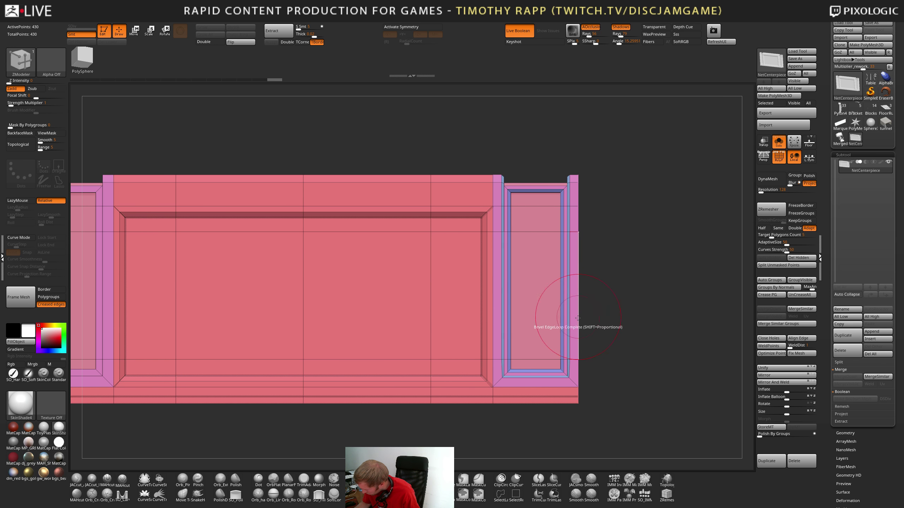
{"action": "key", "text": "shift+f"}
{"action": "key", "text": "shift+f"}
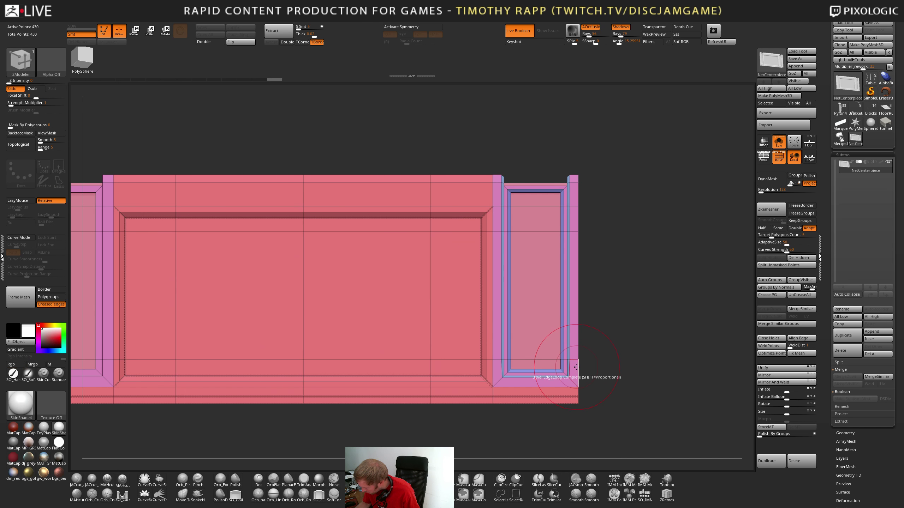
Set the ZModeler polygon action to Delete and remove the leftover polygons on the beveled pillar's outer end
{"action": "mouse_move", "coordinate": [547, 388]}
{"action": "right_mouse_down"}
{"action": "mouse_move", "coordinate": [557, 403]}
{"action": "mouse_move", "coordinate": [555, 395]}
{"action": "mouse_move", "coordinate": [593, 388]}
{"action": "right_mouse_up"}
{"action": "key", "text": "space"}
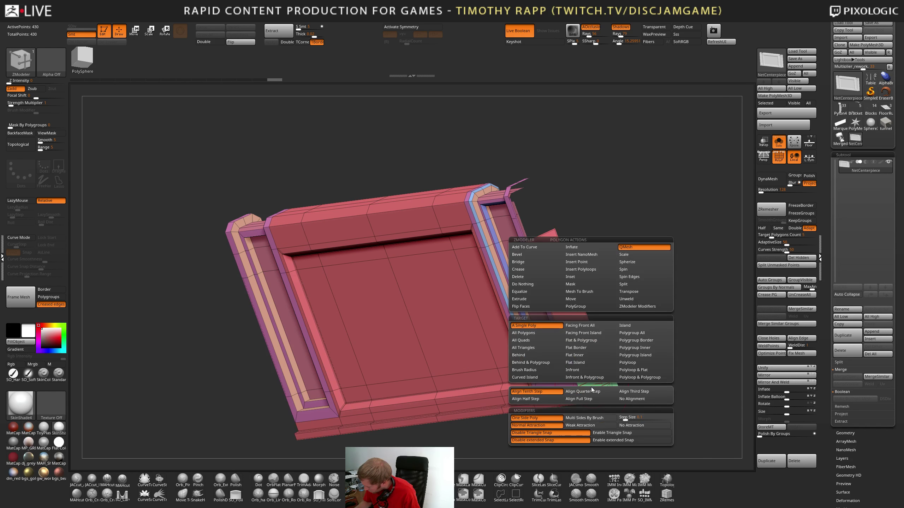
{"action": "left_click", "coordinate": [525, 278]}
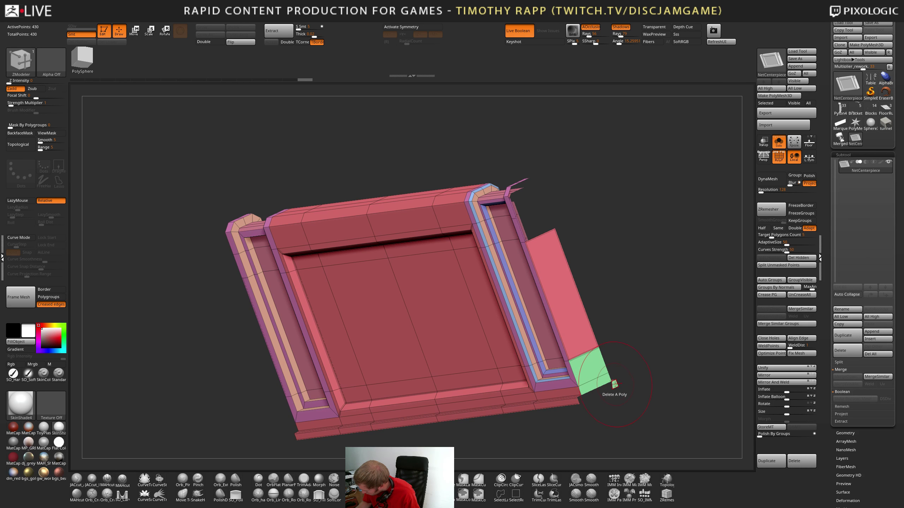
{"action": "left_click", "coordinate": [586, 343]}
{"action": "mouse_move", "coordinate": [597, 329]}
{"action": "right_mouse_down"}
{"action": "mouse_move", "coordinate": [561, 411]}
{"action": "mouse_move", "coordinate": [509, 407]}
{"action": "mouse_move", "coordinate": [603, 357]}
{"action": "mouse_move", "coordinate": [597, 343]}
{"action": "right_mouse_up"}
{"action": "key", "text": "shift+f"}
{"action": "key", "text": "shift+f"}
{"action": "right_click_drag", "start_coordinate": [614, 386], "coordinate": [589, 384], "text": "ctrl"}
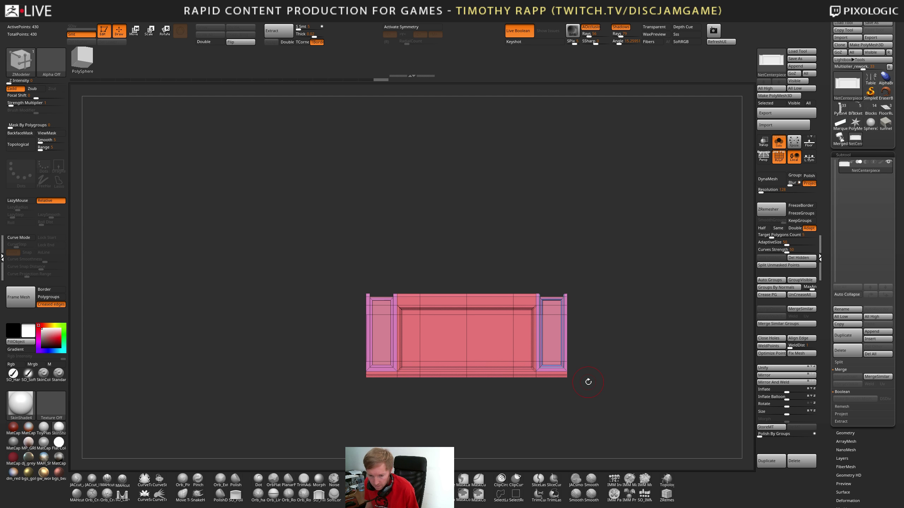
Mirror and weld the beveled pillar detail onto the opposite side of the NetCenterpiece and activate symmetry
{"action": "key", "text": "shift+f"}
{"action": "right_click_drag", "start_coordinate": [560, 359], "coordinate": [555, 380], "text": "alt"}
{"action": "right_click_drag", "start_coordinate": [554, 380], "coordinate": [545, 416], "text": "ctrl"}
{"action": "key", "text": "shift+f"}
{"action": "right_click_drag", "start_coordinate": [545, 417], "coordinate": [523, 420]}
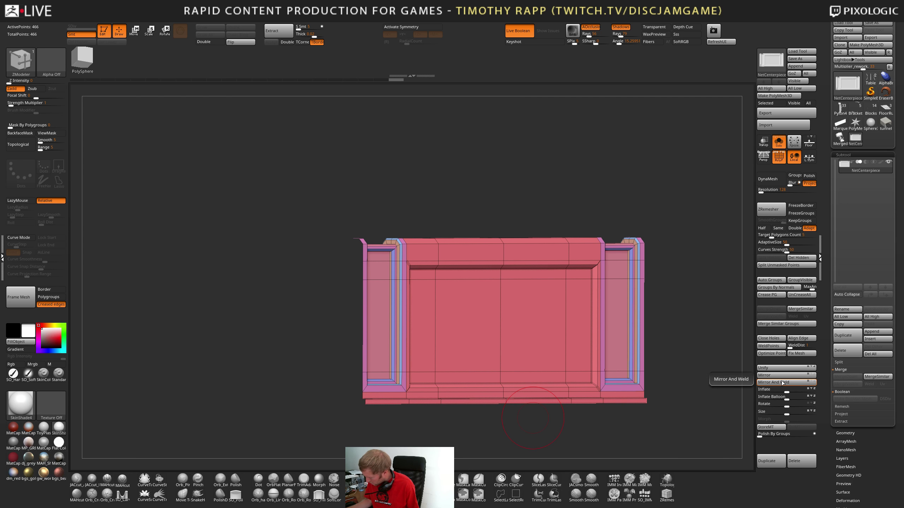
{"action": "key", "text": "ctrl"}
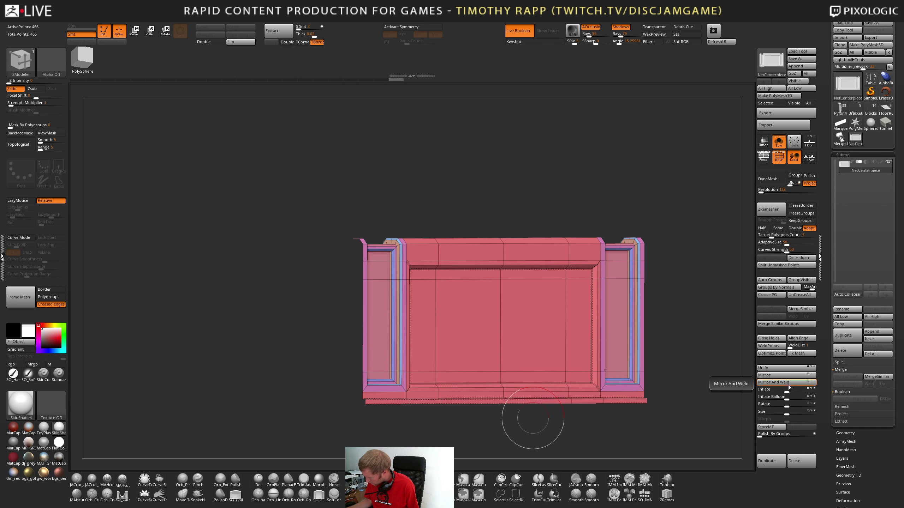
{"action": "left_click", "coordinate": [786, 382]}
{"action": "key", "text": "x"}
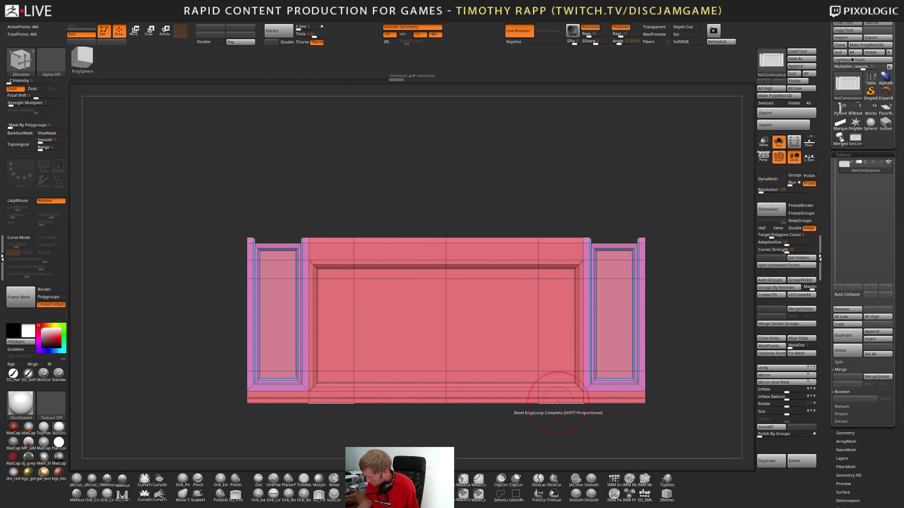
Try mirroring and welding the NetCenterpiece again, stepping back and forth through the edit history to compare the states
{"action": "mouse_move", "coordinate": [538, 402]}
{"action": "right_mouse_down", "text": "ctrl"}
{"action": "mouse_move", "coordinate": [585, 379]}
{"action": "mouse_move", "coordinate": [584, 358]}
{"action": "mouse_move", "coordinate": [538, 335]}
{"action": "mouse_move", "coordinate": [568, 413]}
{"action": "right_mouse_up", "text": "ctrl"}
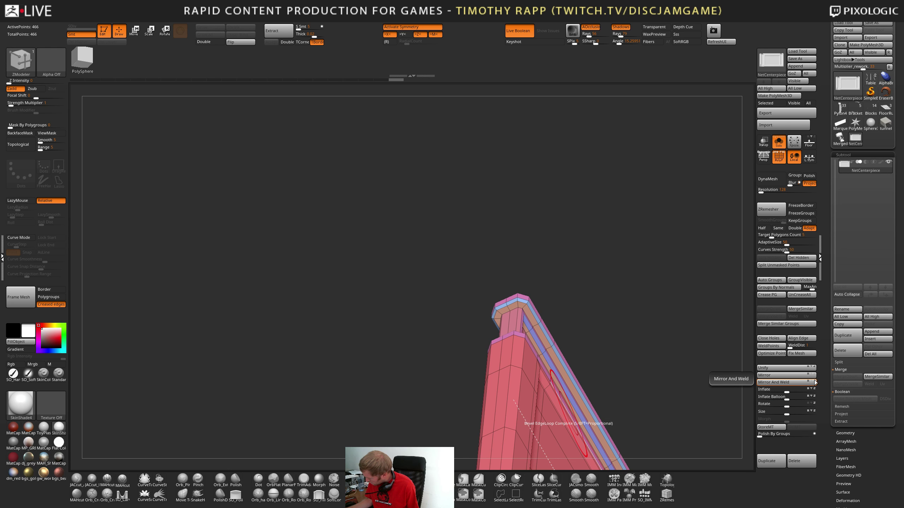
{"action": "left_click", "coordinate": [790, 382]}
{"action": "mouse_move", "coordinate": [605, 413]}
{"action": "right_mouse_down"}
{"action": "mouse_move", "coordinate": [577, 429]}
{"action": "mouse_move", "coordinate": [632, 395]}
{"action": "mouse_move", "coordinate": [605, 409]}
{"action": "mouse_move", "coordinate": [537, 413]}
{"action": "mouse_move", "coordinate": [538, 390]}
{"action": "mouse_move", "coordinate": [648, 400]}
{"action": "mouse_move", "coordinate": [542, 417]}
{"action": "mouse_move", "coordinate": [695, 397]}
{"action": "mouse_move", "coordinate": [571, 404]}
{"action": "right_mouse_up"}
{"action": "key", "text": "ctrl+shift+z"}
{"action": "key", "text": "ctrl+z"}
{"action": "key", "text": "ctrl+shift+z"}
{"action": "key", "text": "ctrl+shift"}
{"action": "key", "text": "ctrl+z"}
{"action": "key", "text": "ctrl+z"}
{"action": "key", "text": "ctrl+shift+z"}
{"action": "key", "text": "ctrl+shift+z"}
{"action": "key", "text": "ctrl+z"}
{"action": "key", "text": "ctrl+shift+z"}
{"action": "key", "text": "ctrl+z"}
{"action": "key", "text": "ctrl+z"}
{"action": "right_click_drag", "start_coordinate": [655, 404], "coordinate": [537, 408], "text": "alt"}
{"action": "key", "text": "ctrl+shift+z"}
{"action": "key", "text": "ctrl+z"}
{"action": "key", "text": "ctrl+shift+z"}
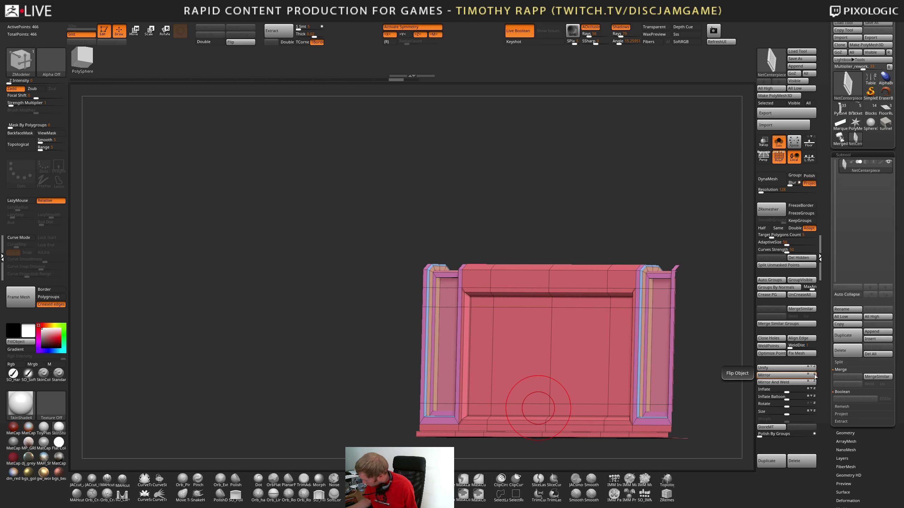
Flip the NetCenterpiece with Mirror, apply Mirror And Weld, and check the result with and without polyframes
{"action": "left_click", "coordinate": [796, 376]}
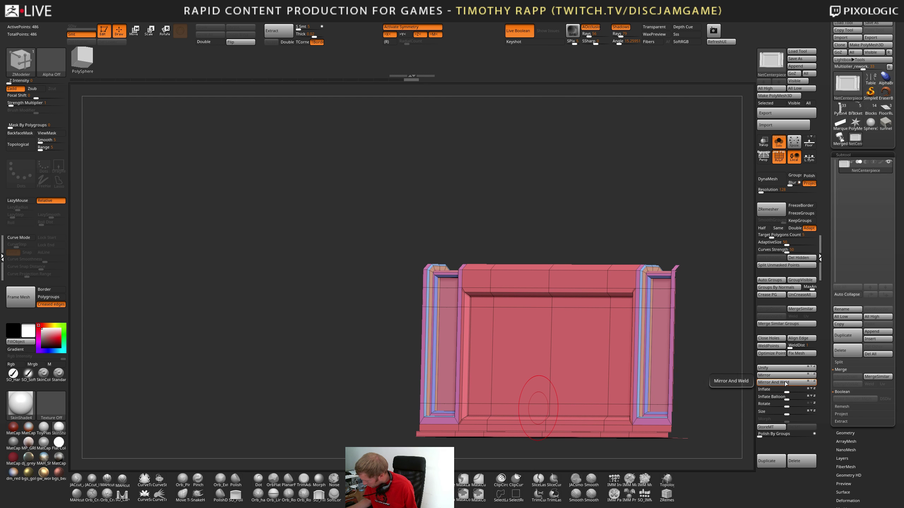
{"action": "right_click_drag", "start_coordinate": [636, 395], "coordinate": [451, 419]}
{"action": "key", "text": "shift+f"}
{"action": "key", "text": "shift+f"}
{"action": "key", "text": "shift+f"}
{"action": "key", "text": "shift+f"}
{"action": "right_click_drag", "start_coordinate": [632, 409], "coordinate": [580, 372], "text": "ctrl"}
{"action": "key", "text": "shift+f"}
{"action": "key", "text": "shift+f"}
{"action": "mouse_move", "coordinate": [593, 403]}
{"action": "right_mouse_down"}
{"action": "mouse_move", "coordinate": [582, 422]}
{"action": "mouse_move", "coordinate": [602, 404]}
{"action": "mouse_move", "coordinate": [597, 377]}
{"action": "mouse_move", "coordinate": [594, 388]}
{"action": "mouse_move", "coordinate": [551, 373]}
{"action": "mouse_move", "coordinate": [569, 384]}
{"action": "mouse_move", "coordinate": [579, 374]}
{"action": "mouse_move", "coordinate": [572, 390]}
{"action": "right_mouse_up"}
{"action": "key", "text": "shift+f"}
{"action": "key", "text": "shift+f"}
Turn on double-sided display for the NetCenterpiece and examine the open end at the base of its pillar
{"action": "left_click", "coordinate": [211, 41]}
{"action": "right_click_drag", "start_coordinate": [554, 398], "coordinate": [633, 363]}
{"action": "key", "text": "shift+f"}
{"action": "key", "text": "f"}
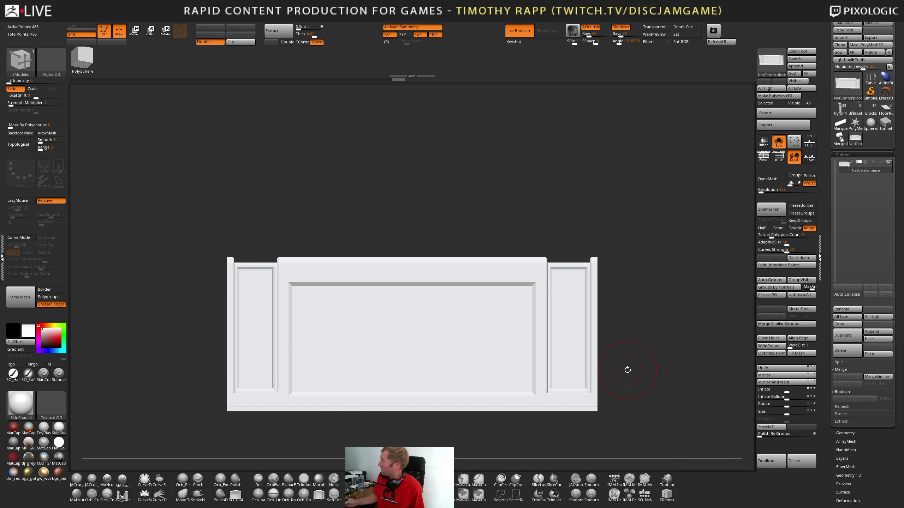
{"action": "left_click_drag", "start_coordinate": [587, 323], "coordinate": [566, 440]}
{"action": "key", "text": "shift+f"}
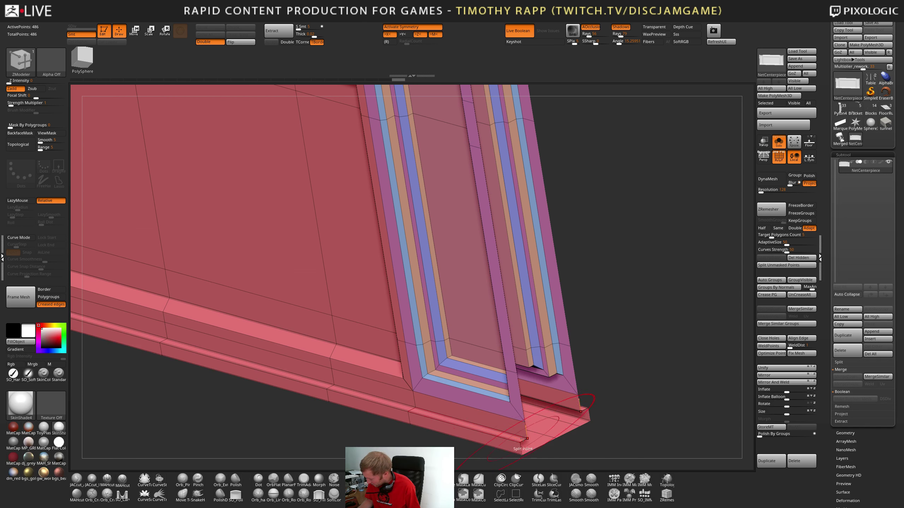
Set the ZModeler edge action to Bridge and try bridging two edges at the base's open end
{"action": "key", "text": "space"}
{"action": "key", "text": "space"}
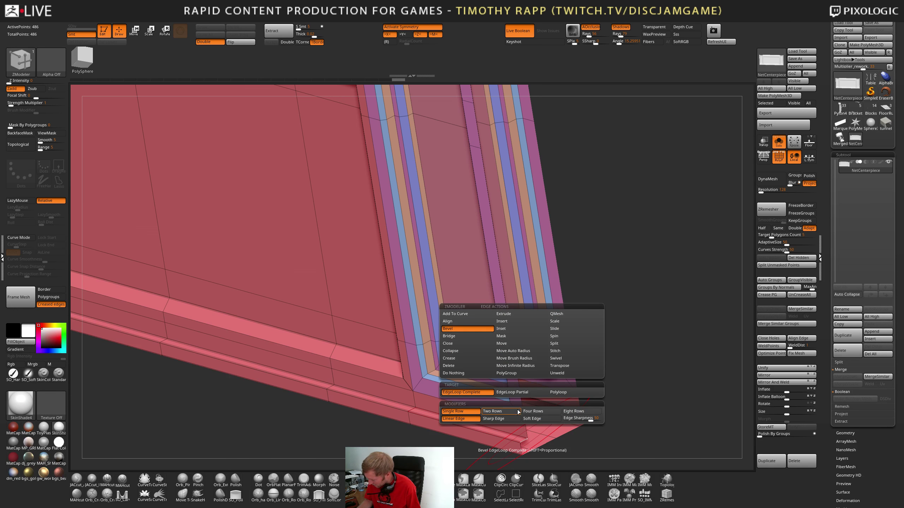
{"action": "left_click", "coordinate": [474, 335]}
{"action": "mouse_move", "coordinate": [527, 435]}
{"action": "right_mouse_down", "text": "alt"}
{"action": "mouse_move", "coordinate": [527, 410]}
{"action": "mouse_move", "coordinate": [521, 423]}
{"action": "mouse_move", "coordinate": [532, 432]}
{"action": "mouse_move", "coordinate": [536, 426]}
{"action": "right_mouse_up", "text": "alt"}
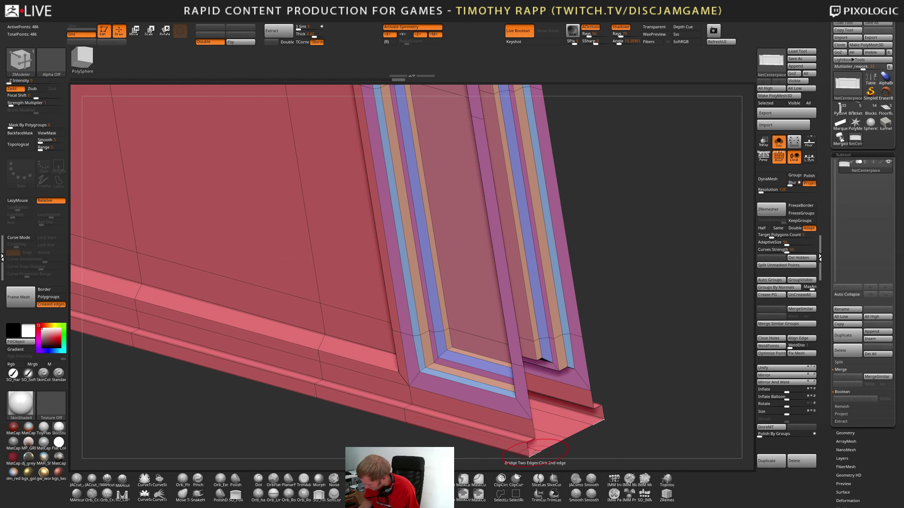
{"action": "mouse_move", "coordinate": [536, 440]}
{"action": "right_mouse_down", "text": "shift"}
{"action": "mouse_move", "coordinate": [538, 415]}
{"action": "mouse_move", "coordinate": [554, 433]}
{"action": "mouse_move", "coordinate": [540, 451]}
{"action": "mouse_move", "coordinate": [547, 429]}
{"action": "mouse_move", "coordinate": [566, 436]}
{"action": "mouse_move", "coordinate": [531, 425]}
{"action": "right_mouse_up", "text": "shift"}
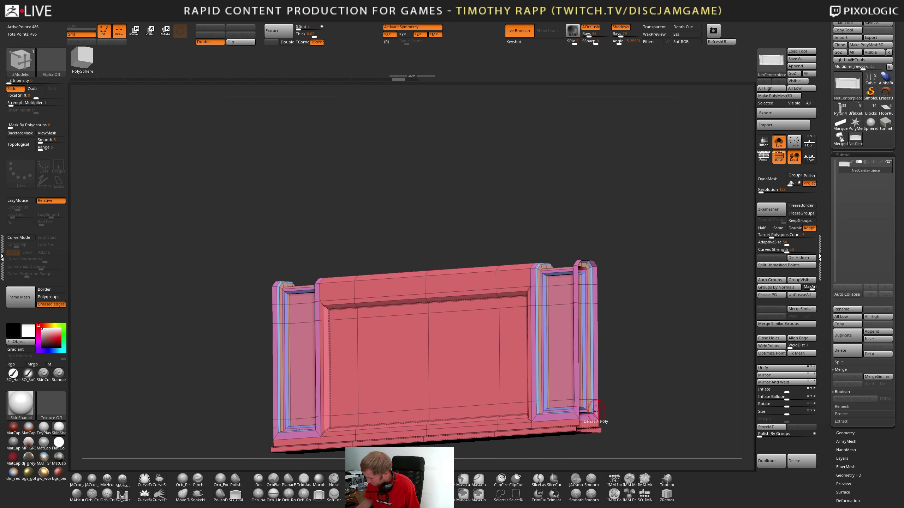
Send the NetCenterpiece to Maya with GoZ and bring its open pillar end into close view
{"action": "left_click", "coordinate": [839, 52]}
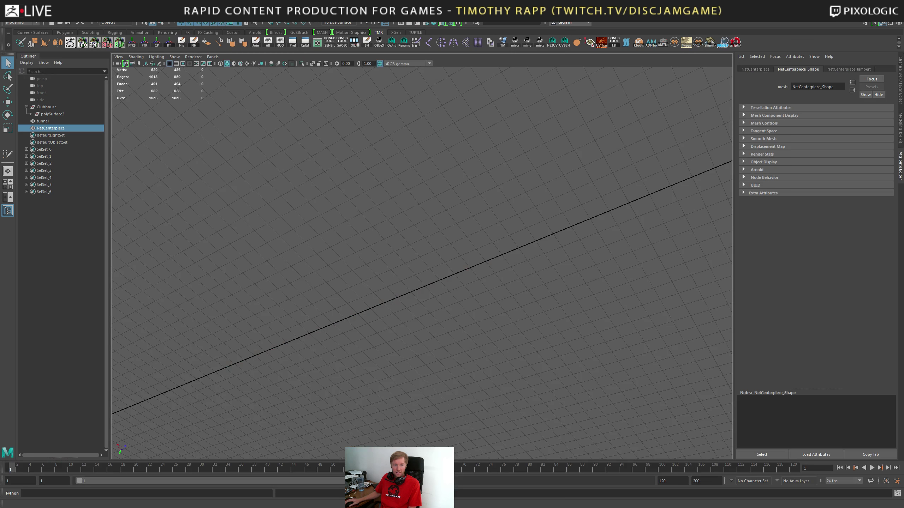
{"action": "key", "text": "f"}
{"action": "left_click_drag", "start_coordinate": [345, 188], "coordinate": [368, 95], "text": "alt"}
{"action": "key", "text": "alt+Home"}
{"action": "key", "text": "f"}
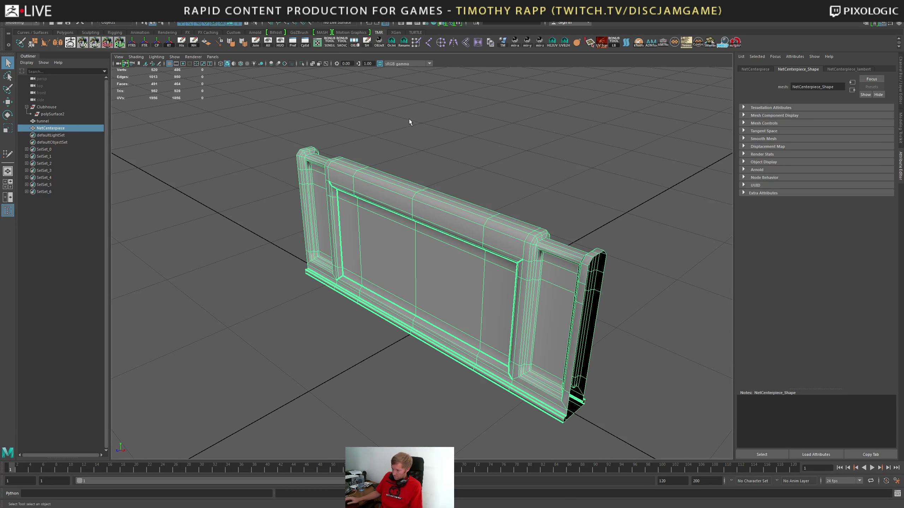
{"action": "left_click_drag", "start_coordinate": [411, 131], "coordinate": [444, 153], "text": "alt"}
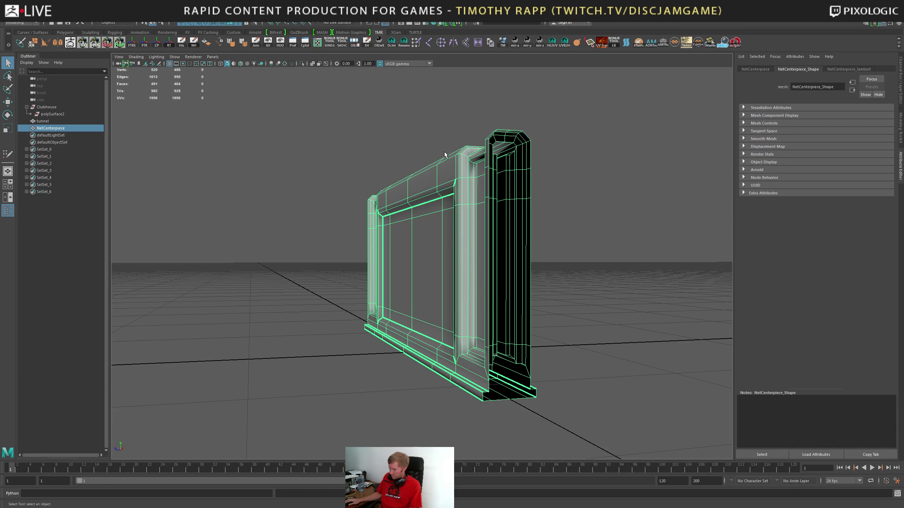
{"action": "left_click_drag", "start_coordinate": [435, 185], "coordinate": [434, 226], "text": "alt"}
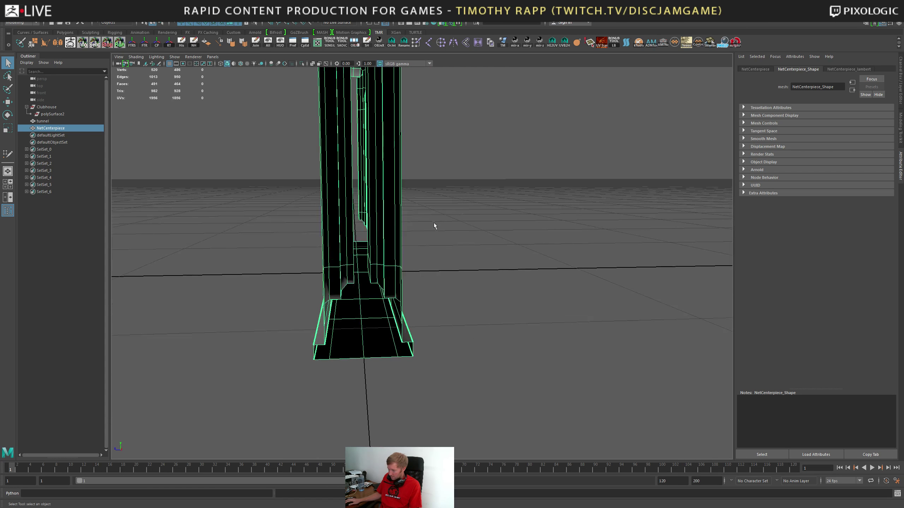
{"action": "left_click_drag", "start_coordinate": [333, 348], "coordinate": [379, 325], "text": "alt"}
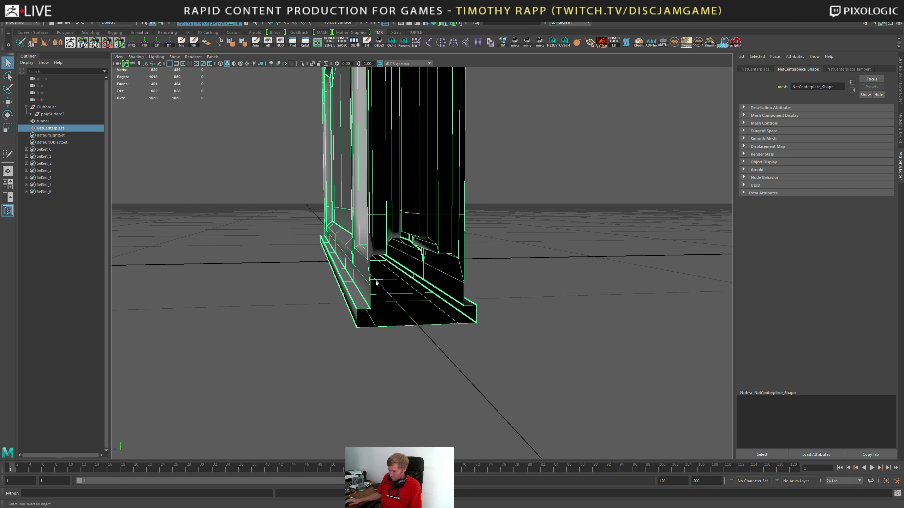
Snap the two lengthwise edge loops on the base's underside into line with the pillar's side walls
{"action": "key", "text": "F10"}
{"action": "double_click", "coordinate": [372, 316]}
{"action": "key", "text": "w"}
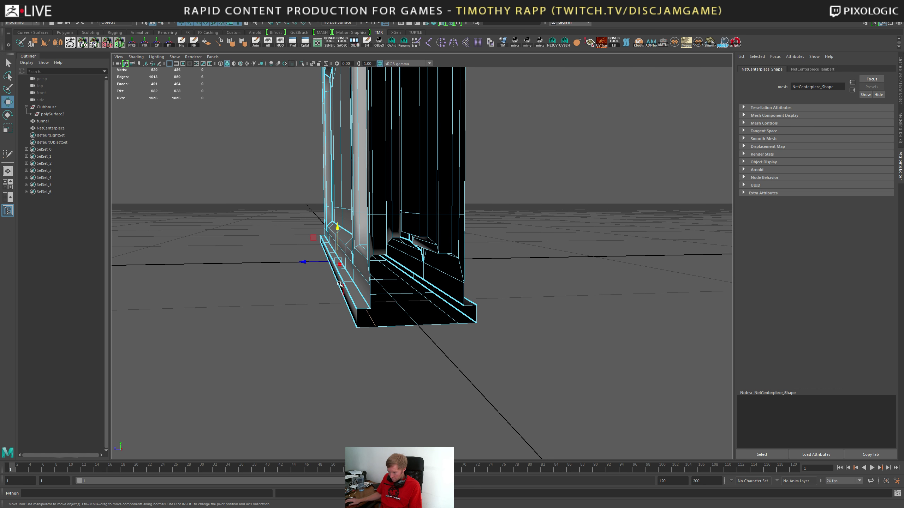
{"action": "key", "text": "v"}
{"action": "left_click_drag", "start_coordinate": [306, 262], "coordinate": [365, 303]}
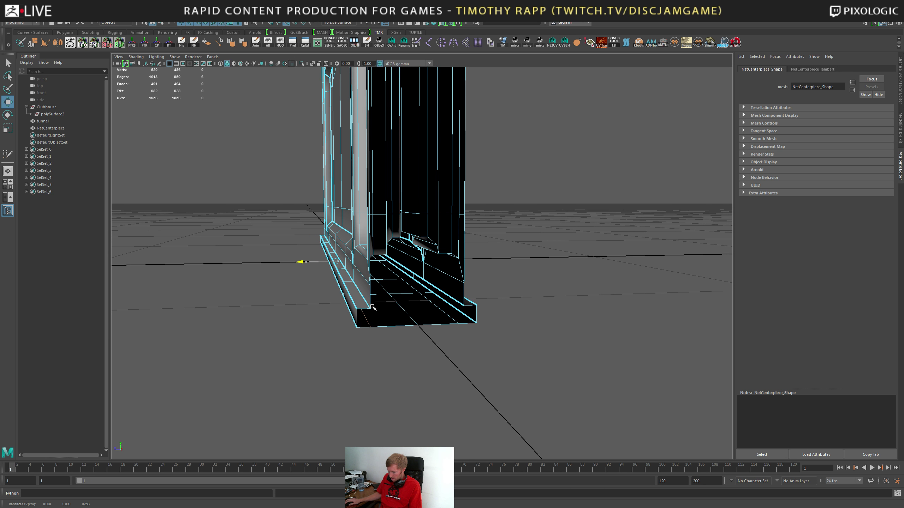
{"action": "double_click", "coordinate": [446, 315]}
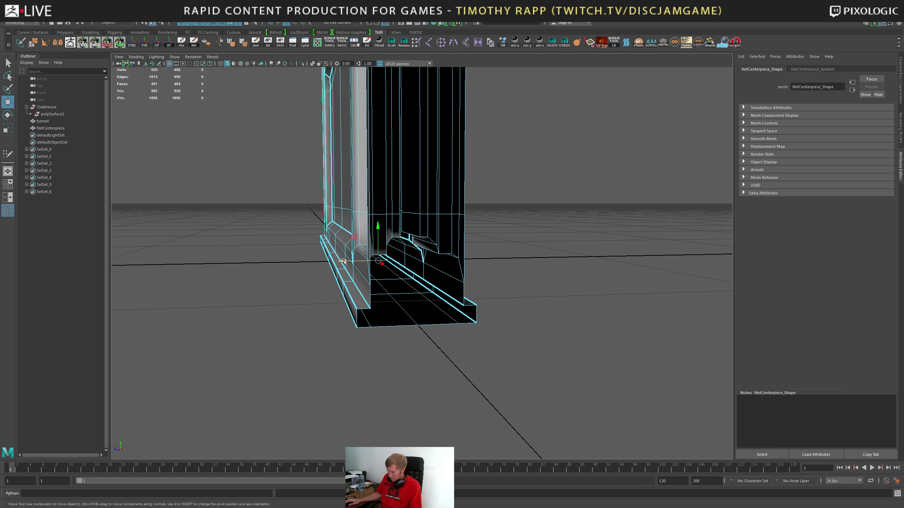
{"action": "mouse_move", "coordinate": [342, 261]}
{"action": "left_mouse_down"}
{"action": "mouse_move", "coordinate": [465, 308]}
{"action": "mouse_move", "coordinate": [411, 317]}
{"action": "mouse_move", "coordinate": [400, 300]}
{"action": "mouse_move", "coordinate": [427, 343]}
{"action": "left_mouse_up"}
Bridge the edges of the two protruding base corners to cap them at the open end
{"action": "middle_click_drag", "start_coordinate": [427, 343], "coordinate": [377, 278], "text": "alt"}
{"action": "mouse_move", "coordinate": [377, 277]}
{"action": "right_mouse_down", "text": "alt"}
{"action": "mouse_move", "coordinate": [463, 304]}
{"action": "mouse_move", "coordinate": [499, 334]}
{"action": "right_mouse_up", "text": "alt"}
{"action": "key", "text": "y"}
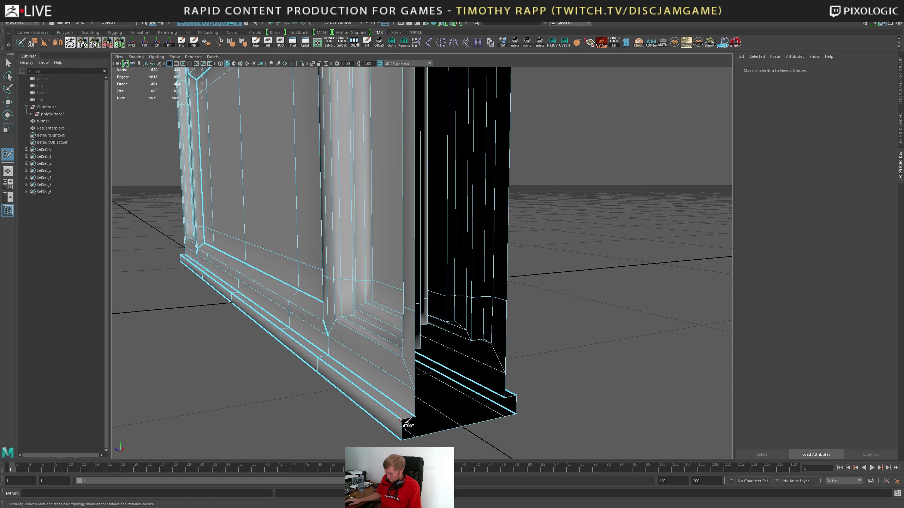
{"action": "key", "text": "q"}
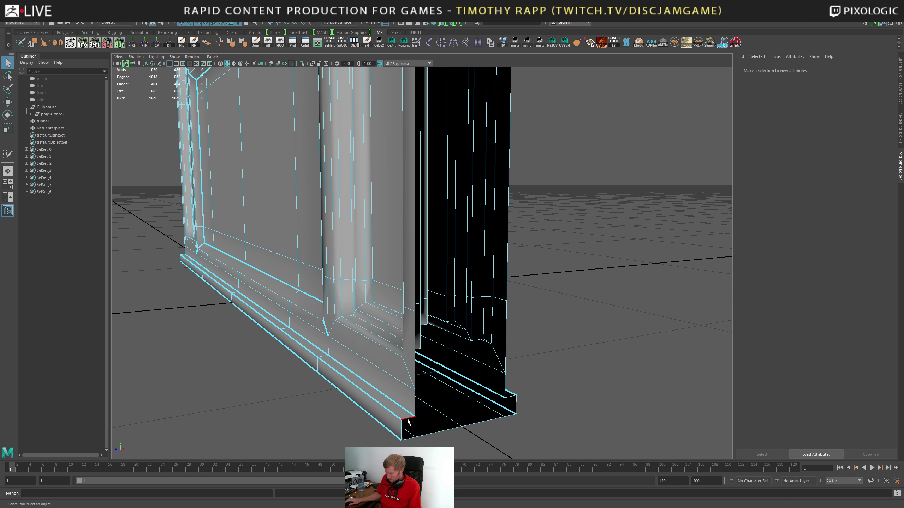
{"action": "left_click", "coordinate": [408, 421]}
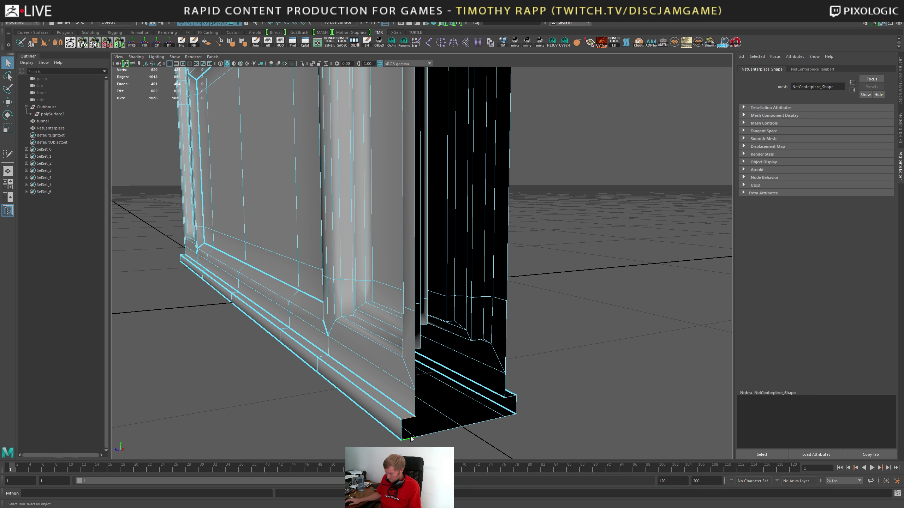
{"action": "key", "text": "g"}
{"action": "left_click_drag", "start_coordinate": [459, 427], "coordinate": [432, 412], "text": "alt"}
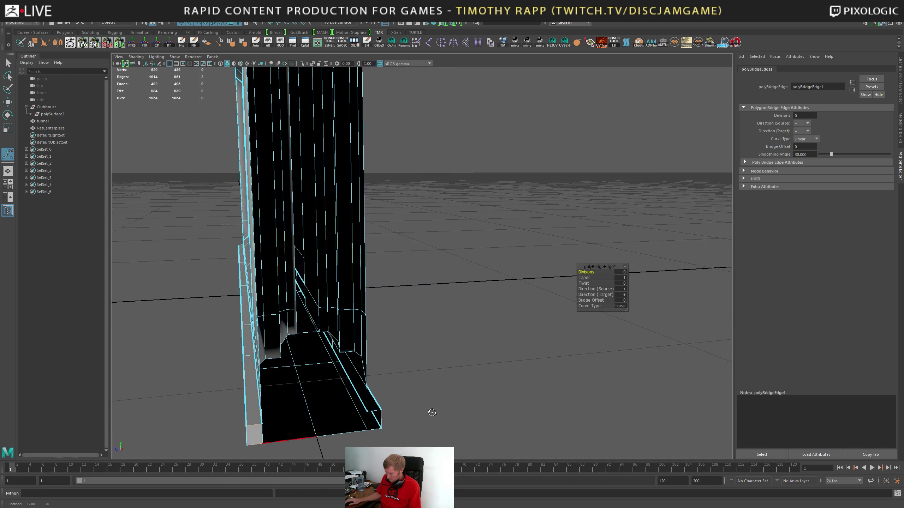
{"action": "left_click", "coordinate": [376, 412]}
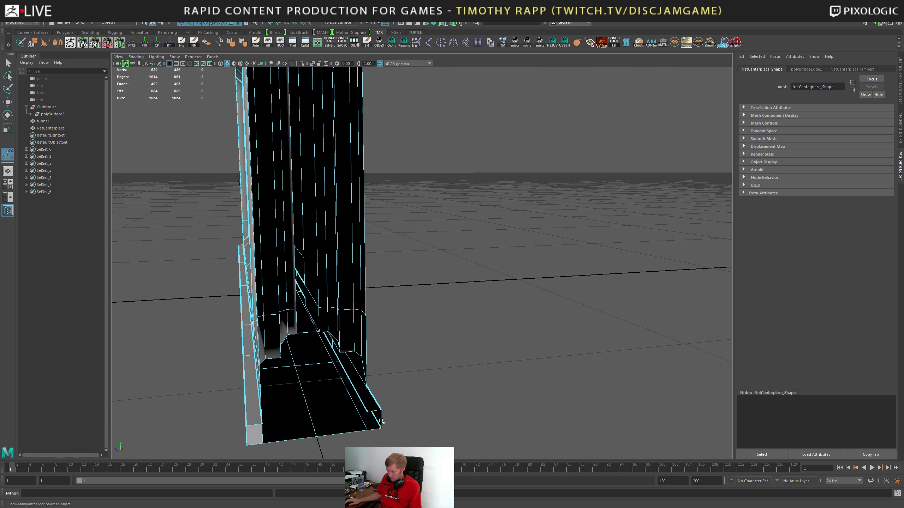
{"action": "key", "text": "g"}
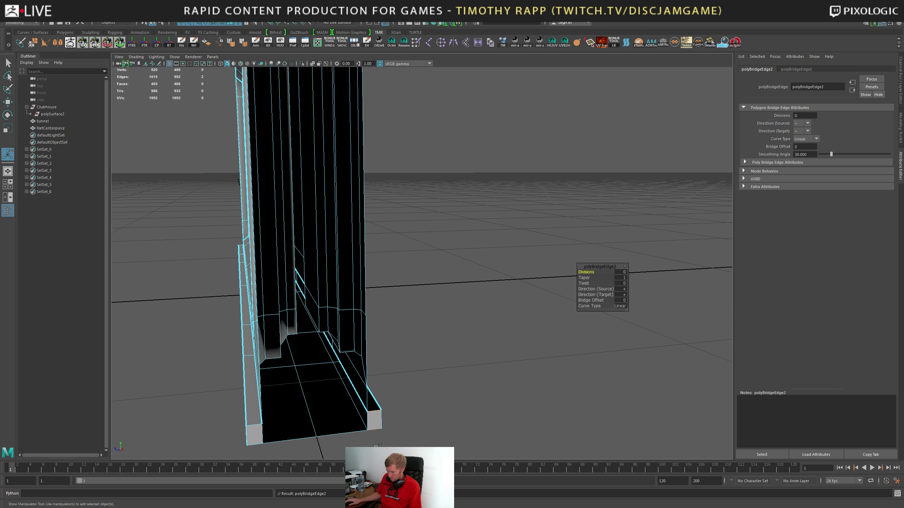
Bridge the two corner caps across the gap so that the base's end is closed
{"action": "left_click_drag", "start_coordinate": [329, 389], "coordinate": [334, 386], "text": "alt"}
{"action": "left_click", "coordinate": [326, 400]}
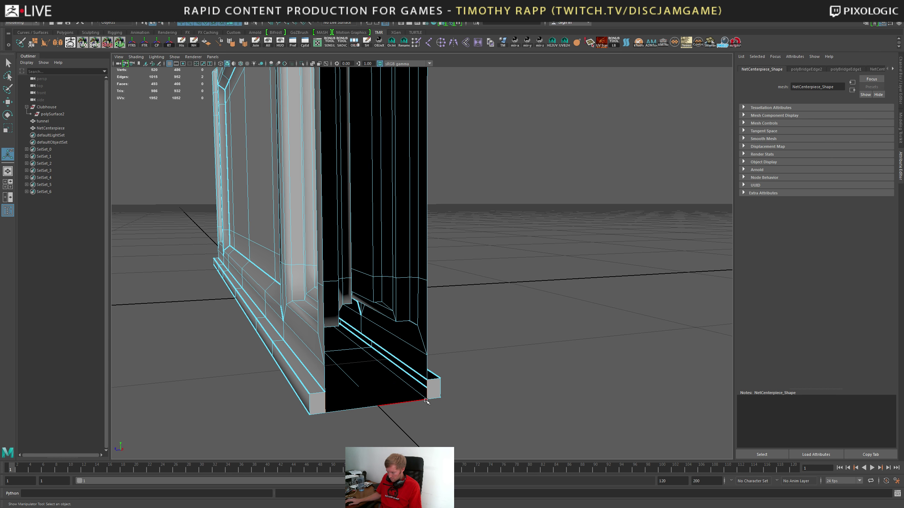
{"action": "key", "text": "g"}
{"action": "left_click_drag", "start_coordinate": [380, 406], "coordinate": [359, 371], "text": "alt"}
Cut a vertical center edge through the middle face of the base's end cap with Multi-Cut
{"action": "key", "text": "q"}
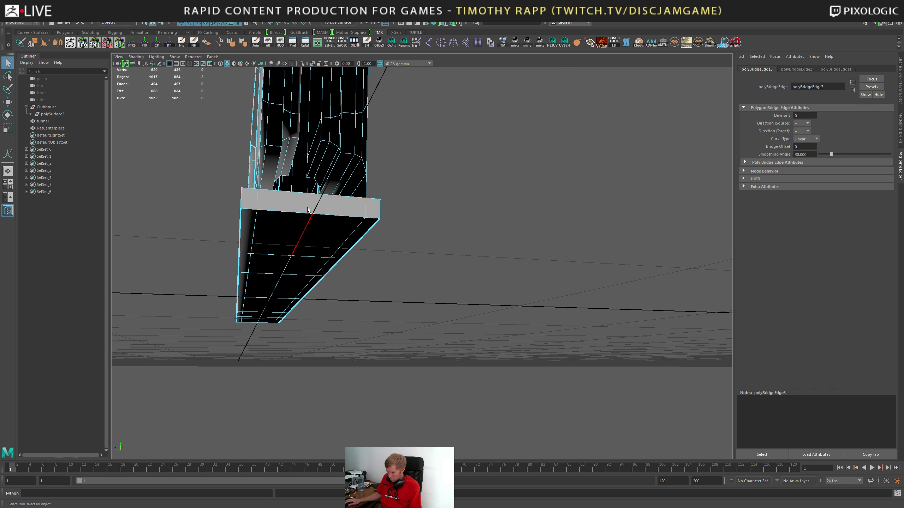
{"action": "left_click", "coordinate": [315, 199]}
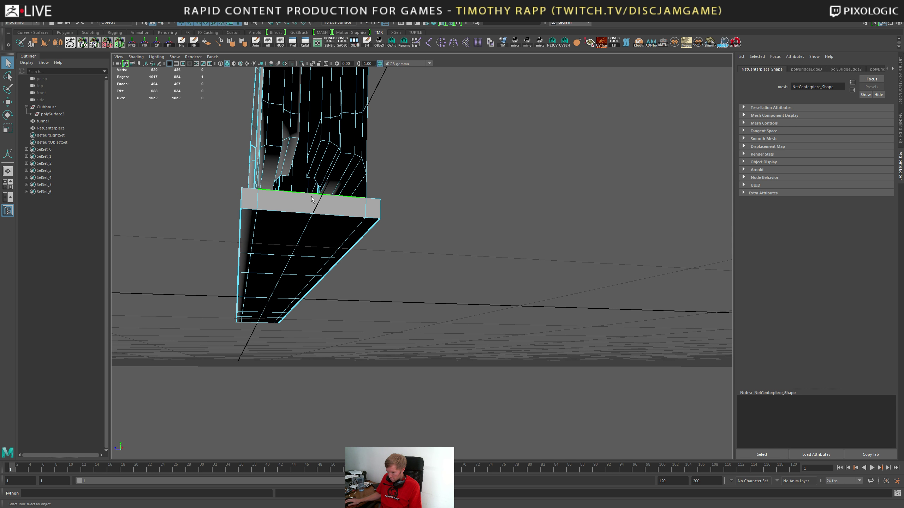
{"action": "key", "text": "ctrl+shift+x"}
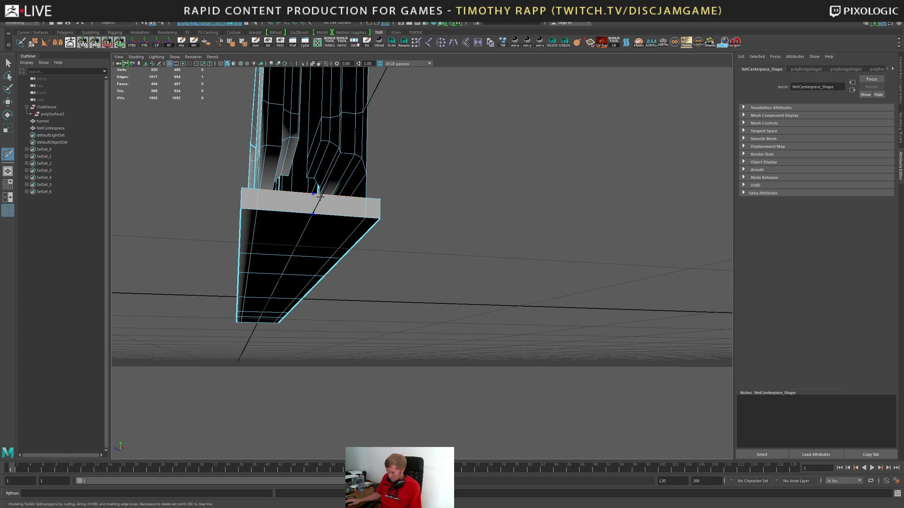
{"action": "right_click", "coordinate": [321, 197]}
{"action": "middle_click_drag", "start_coordinate": [327, 171], "coordinate": [328, 289], "text": "alt"}
{"action": "scroll", "coordinate": [329, 259], "scroll_direction": "down", "scroll_amount": 2}
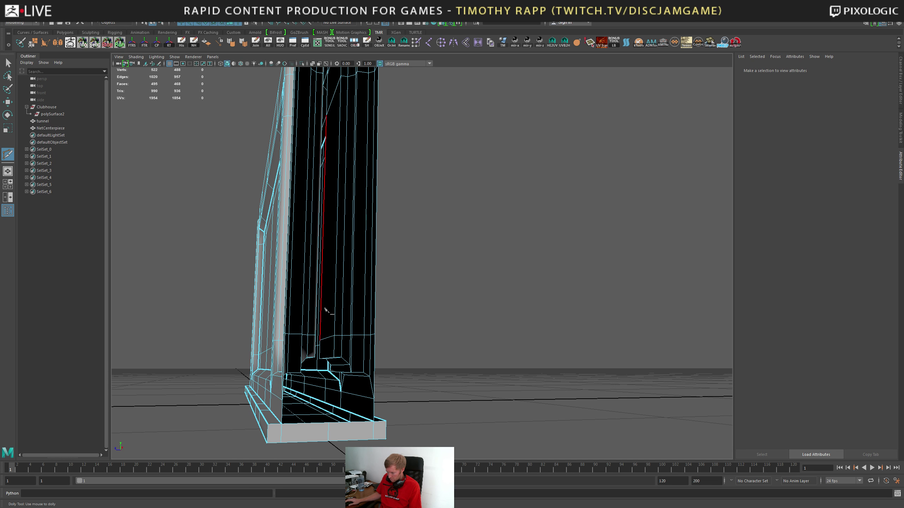
Bridge the facing border edges along both sides of the open pillar end to close it with faces
{"action": "key", "text": "q"}
{"action": "left_click_drag", "start_coordinate": [285, 384], "coordinate": [326, 412], "text": "alt"}
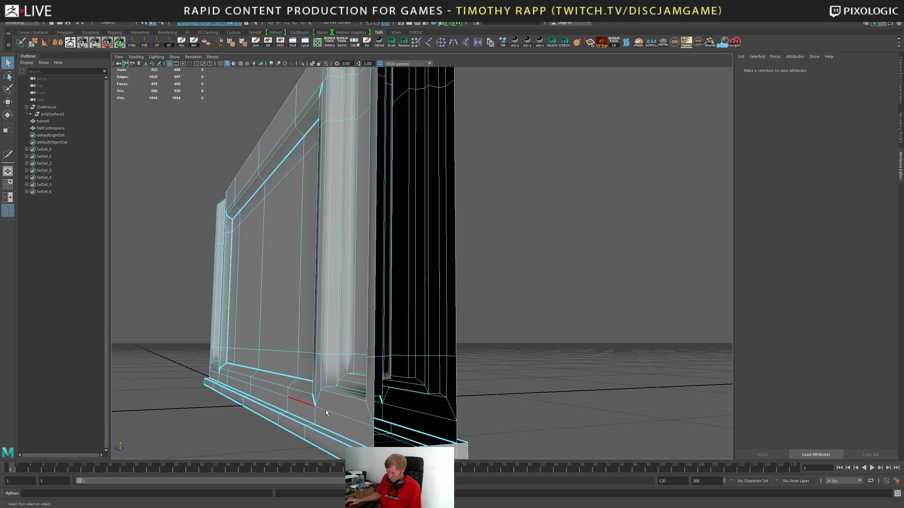
{"action": "left_click", "coordinate": [375, 435]}
{"action": "left_click_drag", "start_coordinate": [371, 432], "coordinate": [331, 260], "text": "alt"}
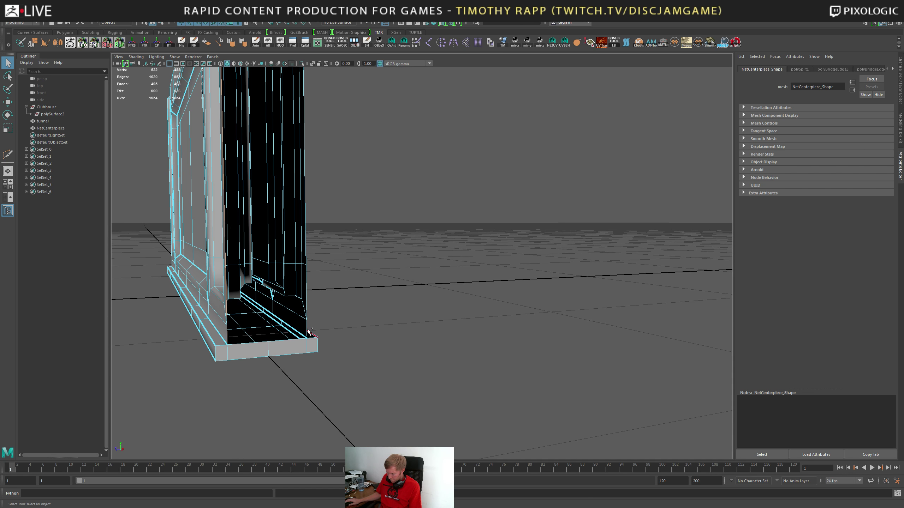
{"action": "left_click_drag", "start_coordinate": [309, 332], "coordinate": [318, 312], "text": "alt"}
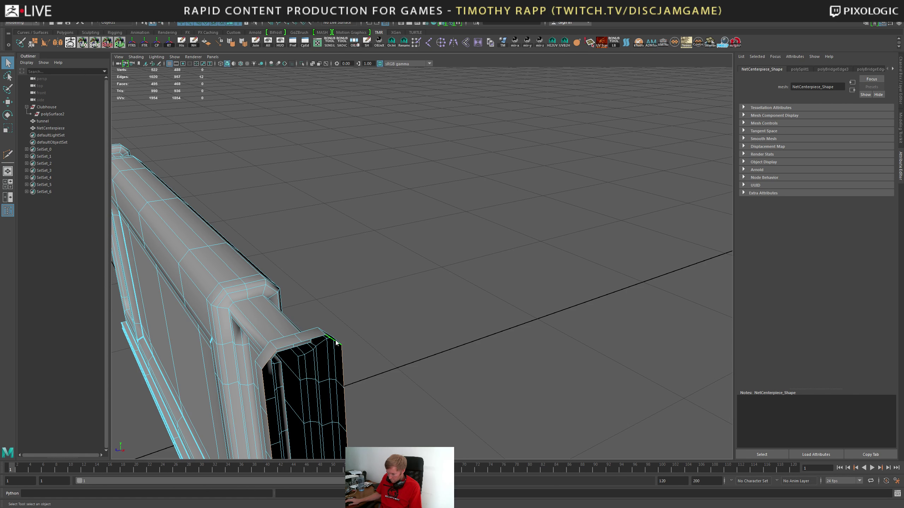
{"action": "key", "text": "g"}
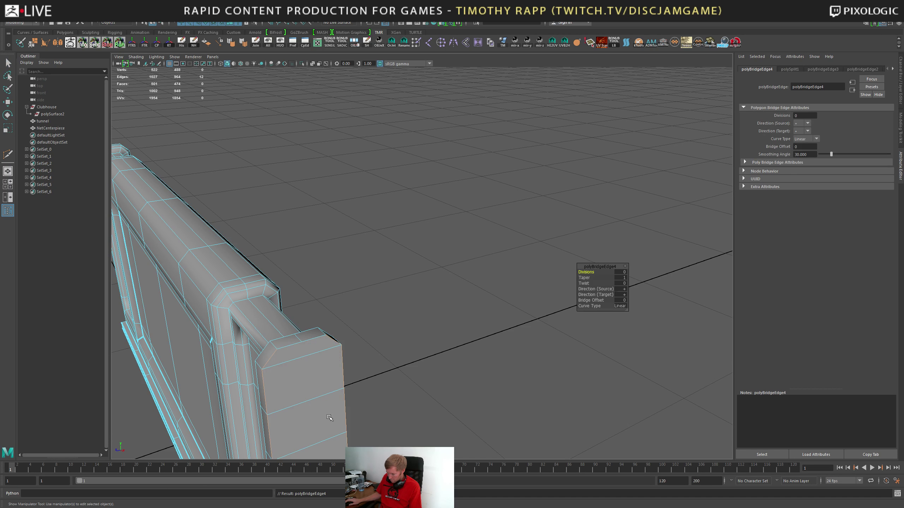
Insert a vertical edge loop down the center of the pillar's new end faces
{"action": "right_click_drag", "start_coordinate": [336, 404], "coordinate": [325, 345], "text": "alt"}
{"action": "middle_click_drag", "start_coordinate": [325, 345], "coordinate": [298, 263], "text": "alt"}
{"action": "key", "text": "ctrl+shift+x"}
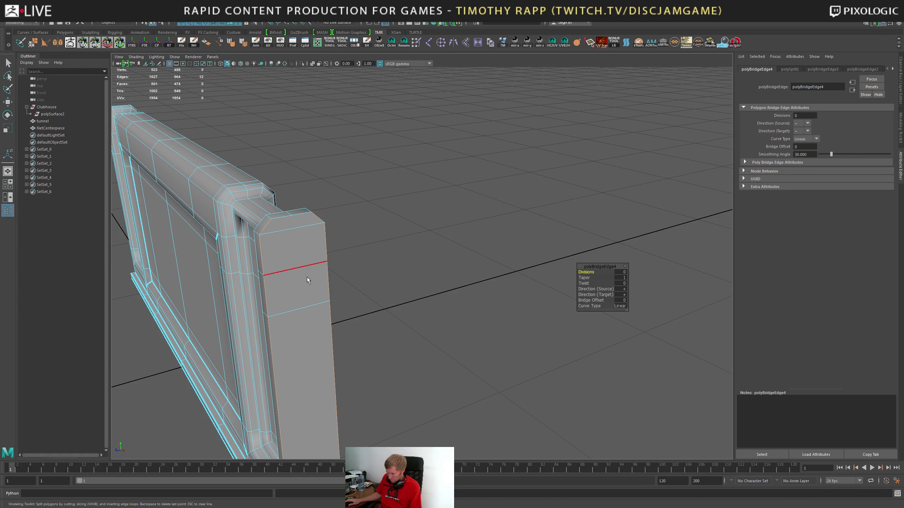
{"action": "left_click", "coordinate": [299, 271], "text": "ctrl"}
{"action": "right_click_drag", "start_coordinate": [307, 261], "coordinate": [379, 283], "text": "alt"}
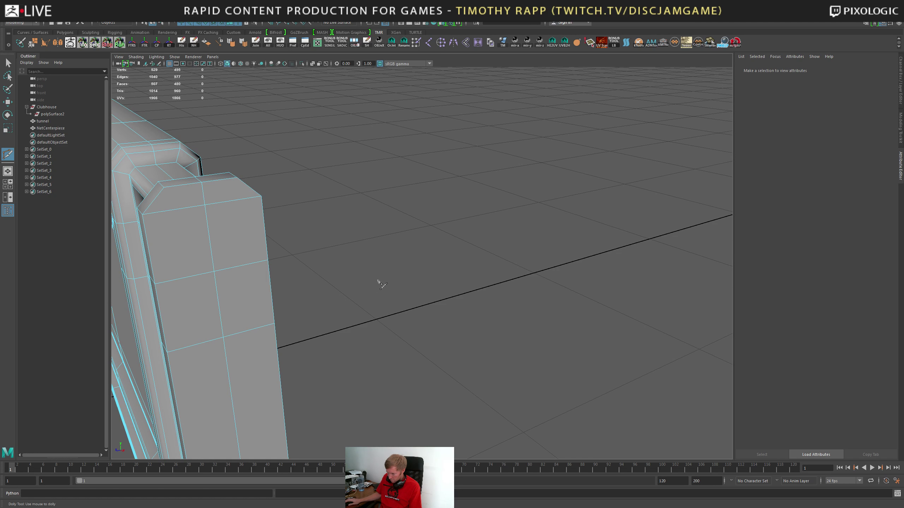
{"action": "left_click_drag", "start_coordinate": [380, 283], "coordinate": [306, 274], "text": "alt"}
Merge the NetCenterpiece's vertices with a 0.01 distance threshold
{"action": "key", "text": "q"}
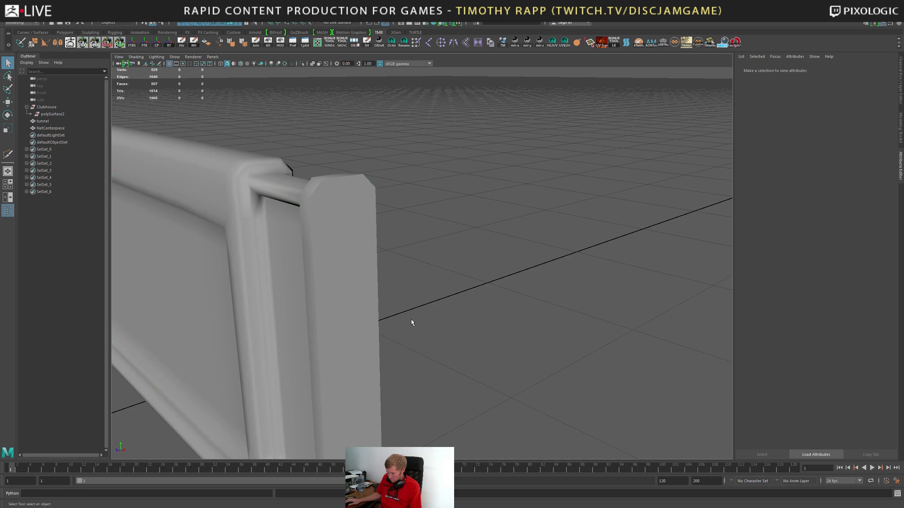
{"action": "left_click", "coordinate": [347, 335]}
{"action": "left_click", "coordinate": [46, 49]}
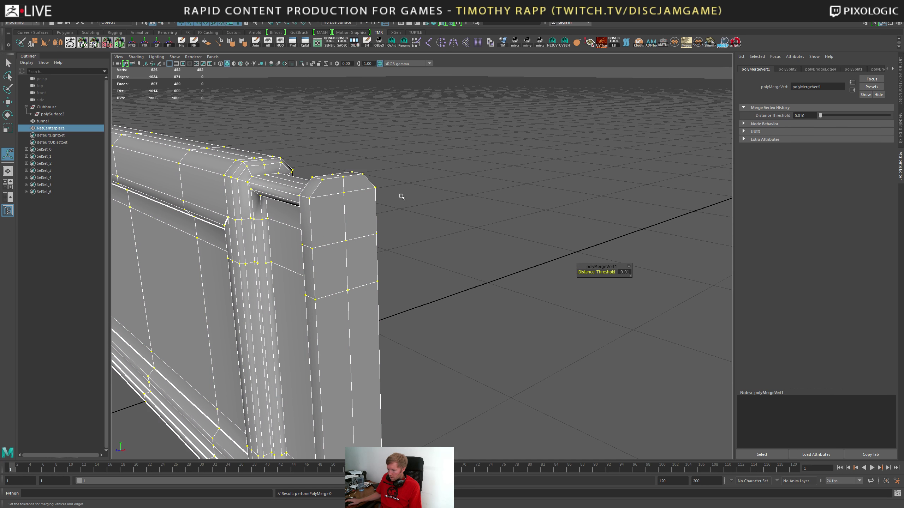
Send the NetCenterpiece mesh from Maya to ZBrush and inspect it with and without its polygroup wireframe
{"action": "key", "text": "F8"}
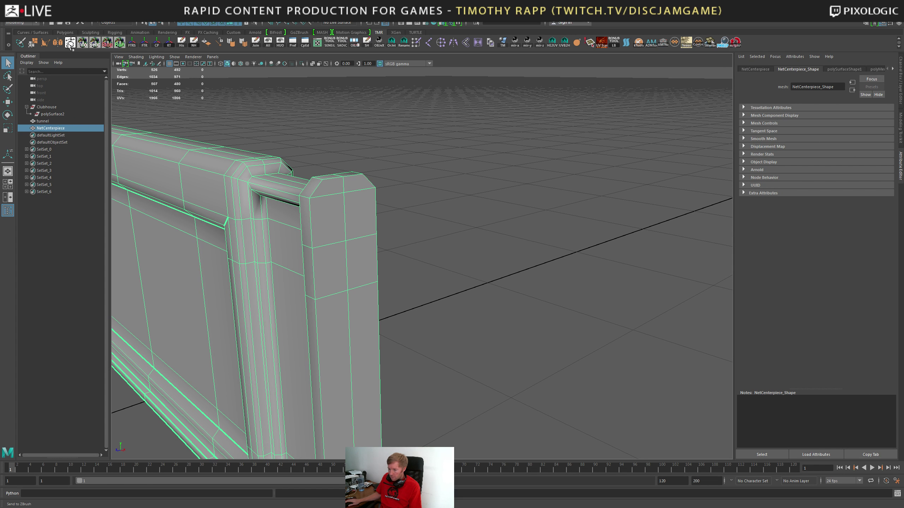
{"action": "left_click", "coordinate": [648, 42]}
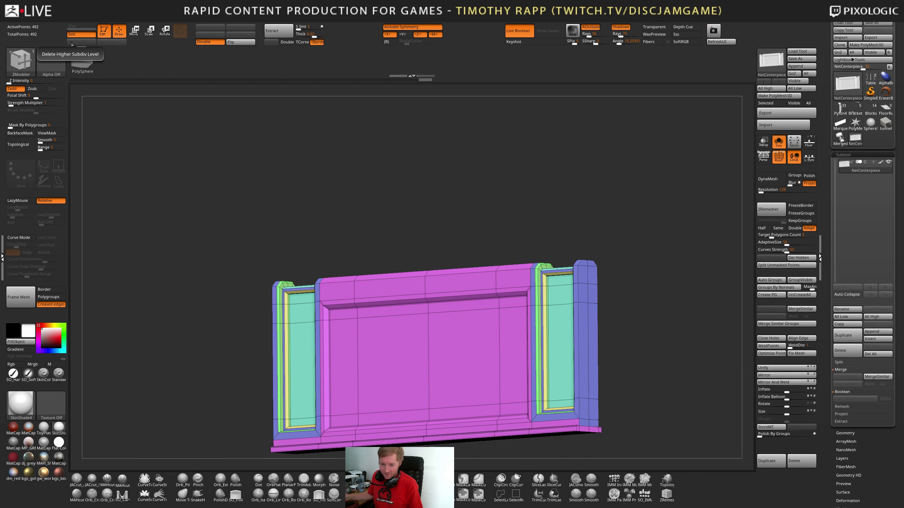
{"action": "key", "text": "shift+f"}
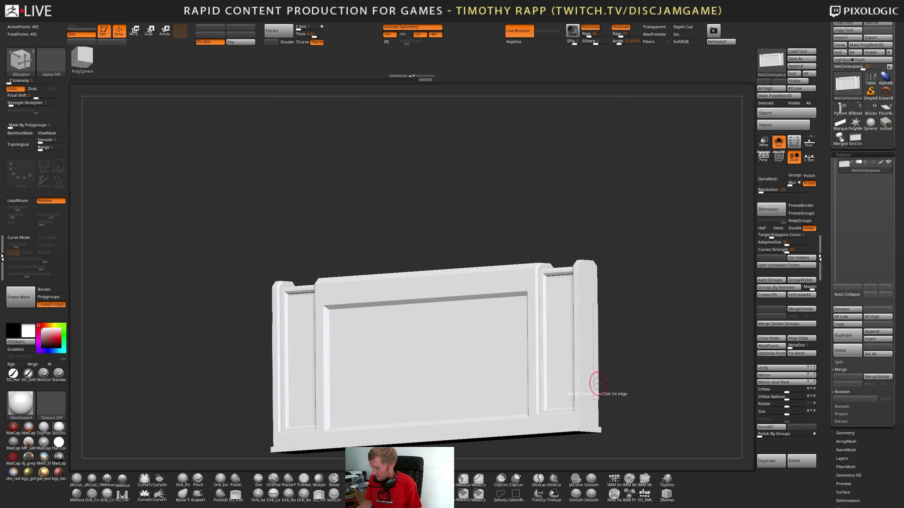
{"action": "key", "text": "shift+f"}
{"action": "right_click_drag", "start_coordinate": [599, 383], "coordinate": [567, 361], "text": "ctrl"}
{"action": "right_click_drag", "start_coordinate": [567, 360], "coordinate": [575, 401]}
{"action": "key", "text": "shift+f"}
{"action": "key", "text": "shift+f"}
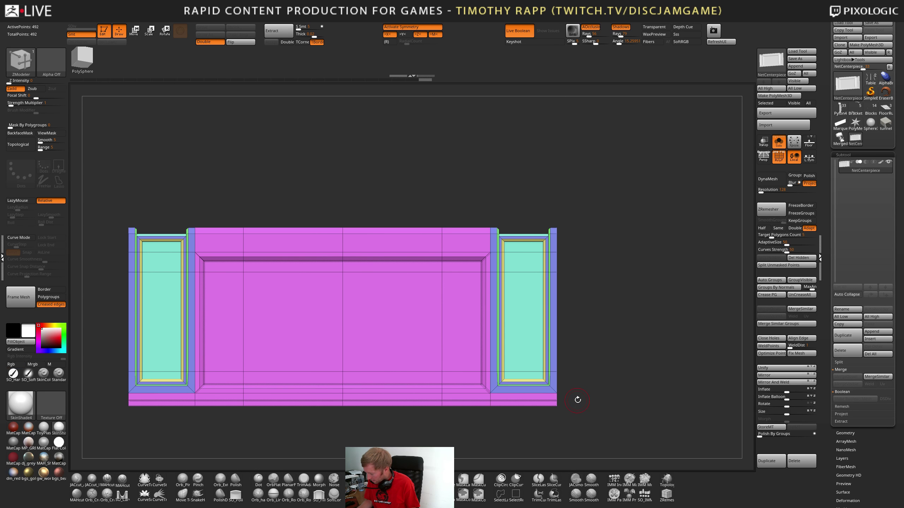
Try Mirror And Weld on the NetCenterpiece directly from its current orientation
{"action": "left_click_drag", "start_coordinate": [552, 398], "coordinate": [570, 399]}
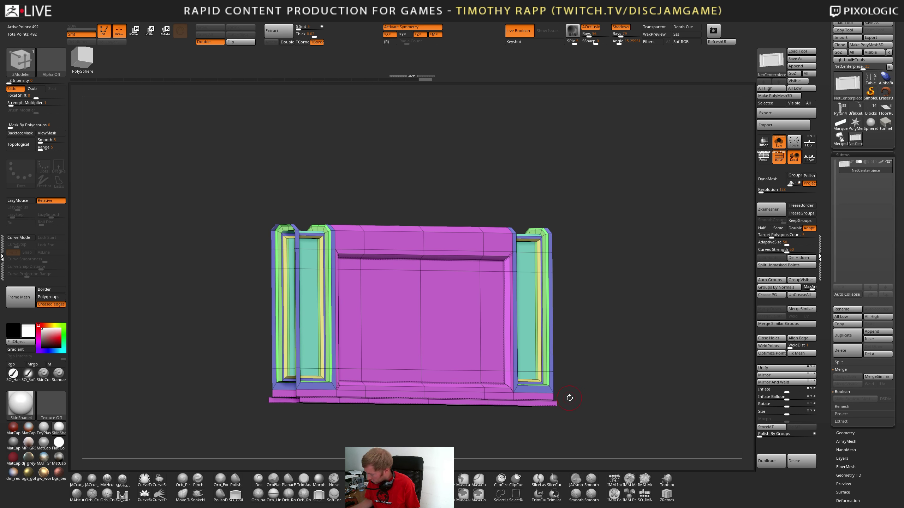
{"action": "left_click", "coordinate": [774, 382]}
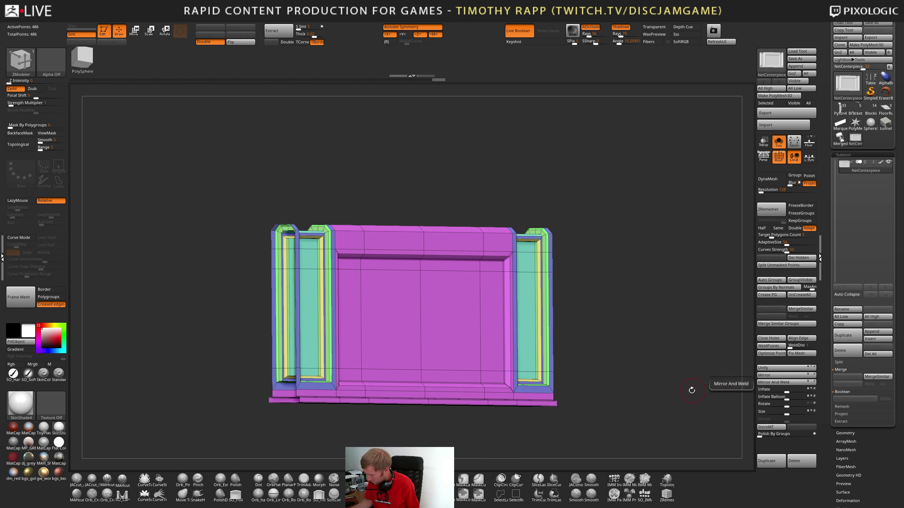
{"action": "left_click_drag", "start_coordinate": [691, 390], "coordinate": [656, 393]}
{"action": "key", "text": "ctrl+z"}
Mirror the NetCenterpiece to swap its sides and apply Mirror And Weld to copy the closed pillar end across
{"action": "left_click", "coordinate": [769, 376]}
{"action": "left_click", "coordinate": [769, 383]}
{"action": "left_click", "coordinate": [769, 383]}
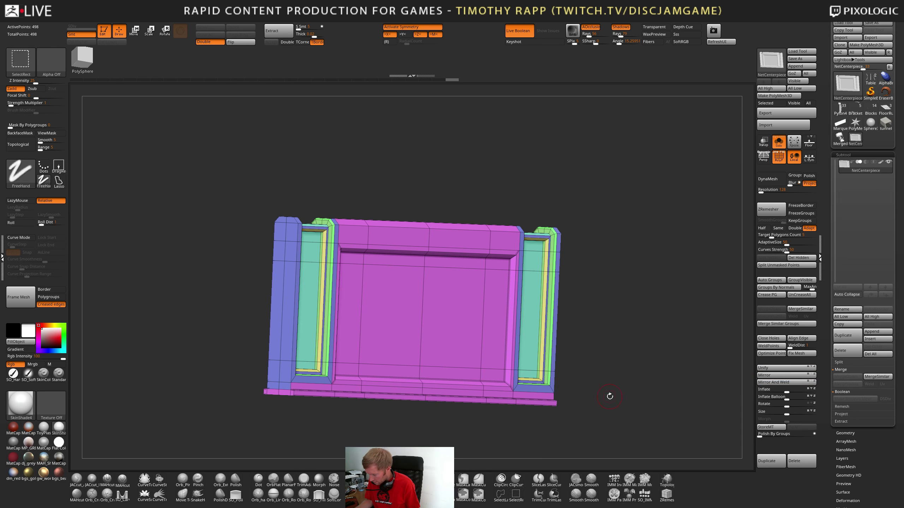
{"action": "key", "text": "ctrl+z"}
{"action": "key", "text": "ctrl+z"}
{"action": "key", "text": "ctrl+shift+z"}
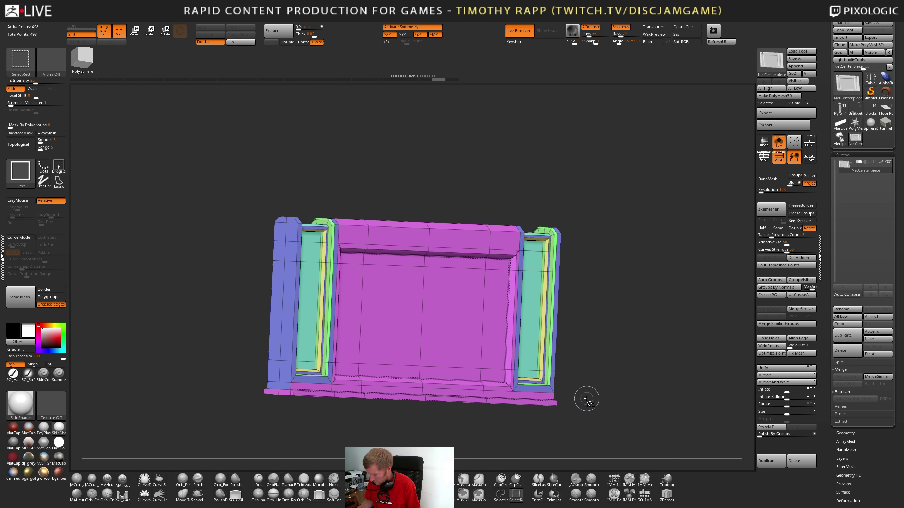
{"action": "key", "text": "ctrl+shift+z"}
{"action": "left_click_drag", "start_coordinate": [586, 398], "coordinate": [547, 407]}
{"action": "key", "text": "shift+f"}
{"action": "key", "text": "shift+f"}
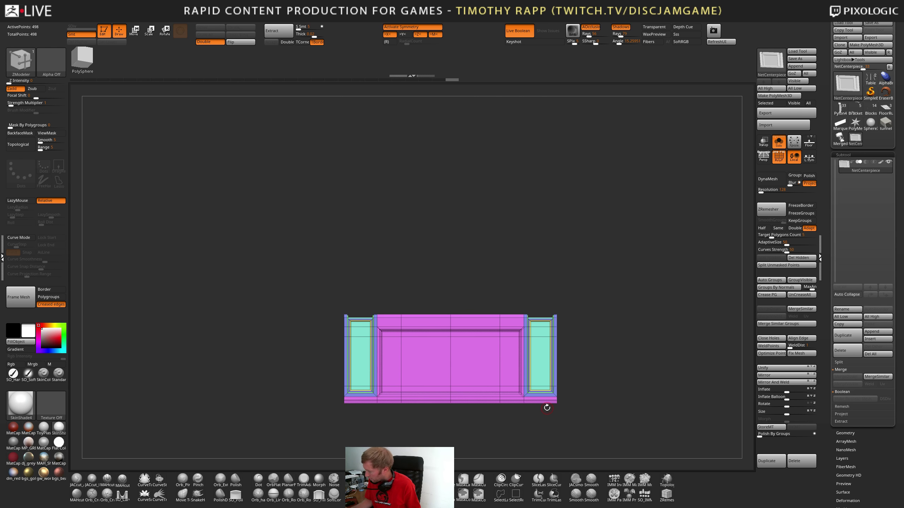
{"action": "key", "text": "shift+f"}
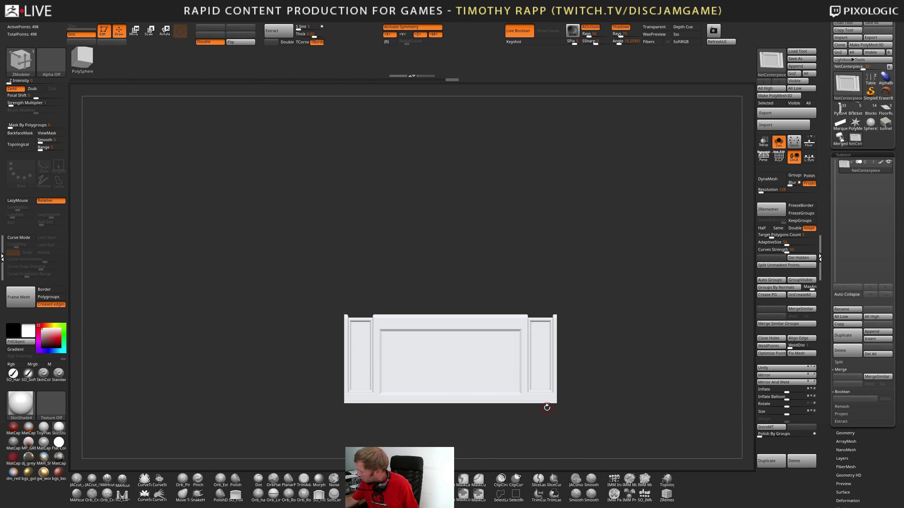
Open the Pylon4 arena tool, select the net's middle section multiplier_2, and append the NetCenterpiece as a subtool
{"action": "left_click", "coordinate": [841, 109]}
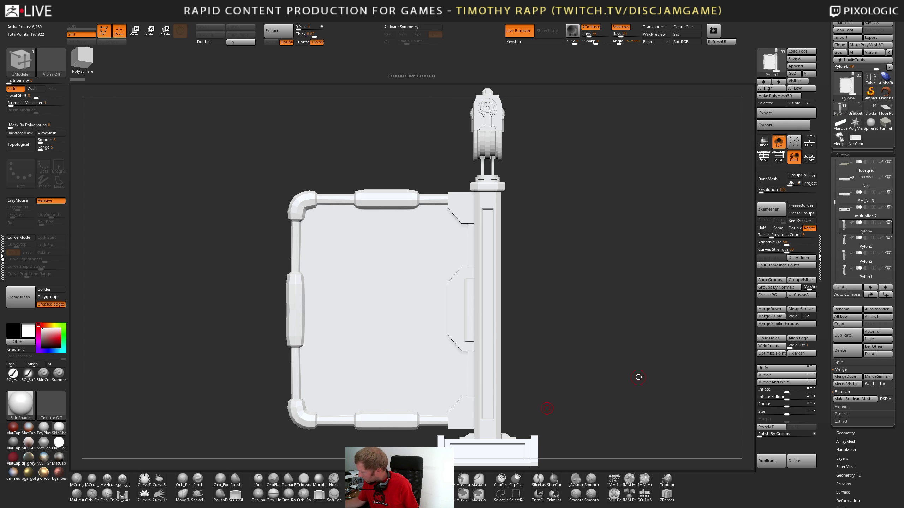
{"action": "left_click_drag", "start_coordinate": [835, 201], "coordinate": [837, 154]}
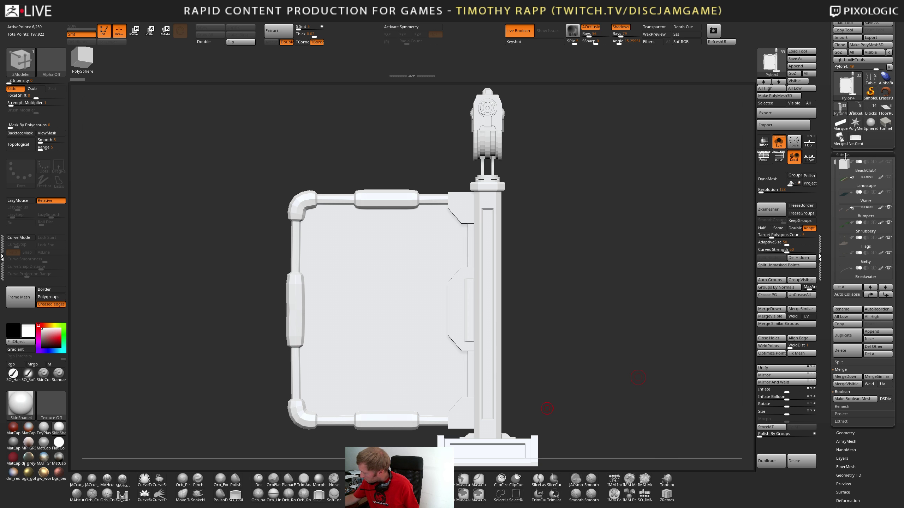
{"action": "left_click_drag", "start_coordinate": [573, 343], "coordinate": [645, 406]}
{"action": "left_click_drag", "start_coordinate": [668, 281], "coordinate": [656, 366], "text": "alt"}
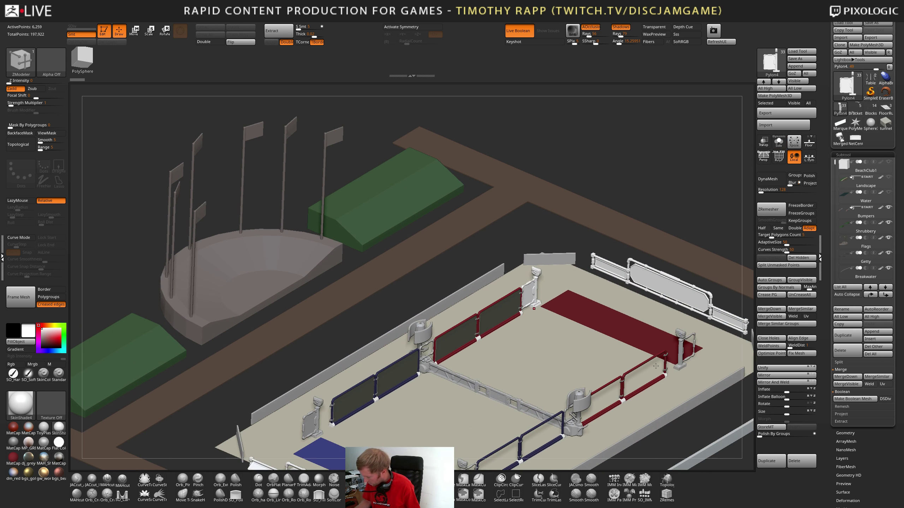
{"action": "left_click", "coordinate": [503, 393], "text": "alt"}
{"action": "key", "text": "f"}
{"action": "left_click_drag", "start_coordinate": [384, 441], "coordinate": [498, 392]}
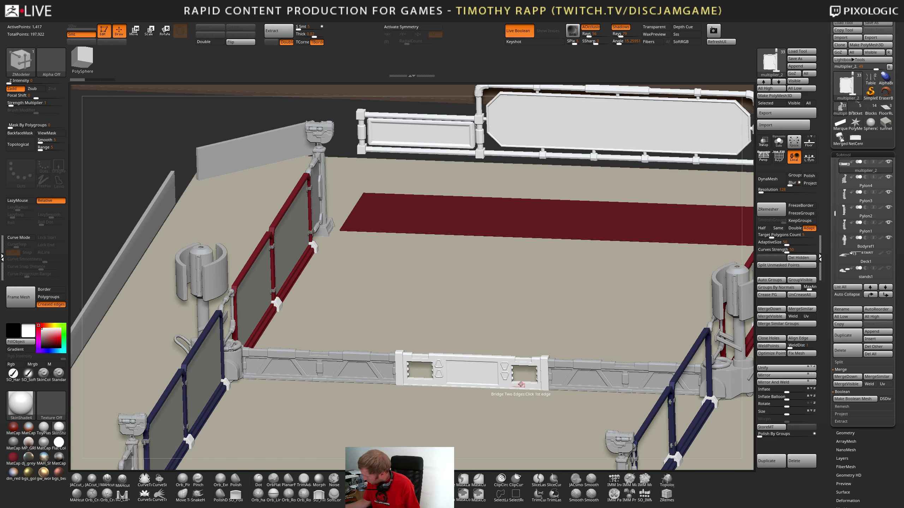
{"action": "left_click", "coordinate": [877, 331]}
{"action": "left_click", "coordinate": [660, 360]}
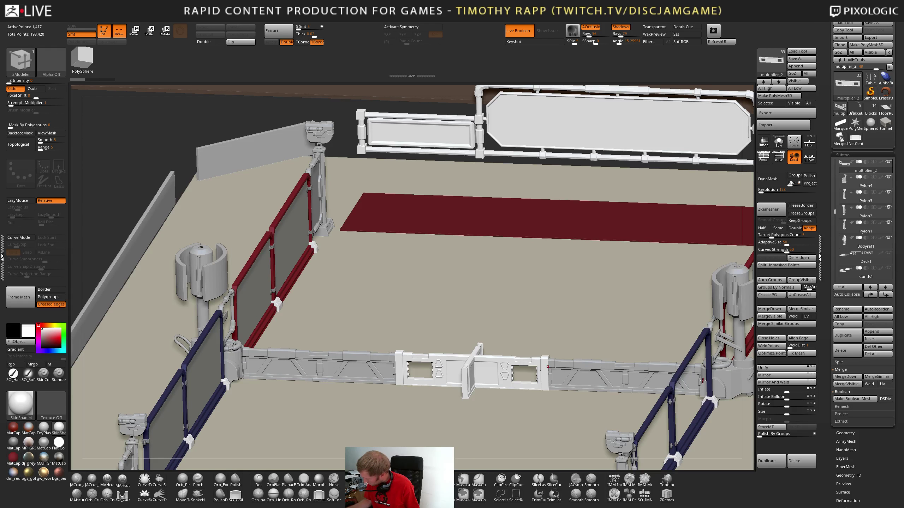
{"action": "key", "text": "e"}
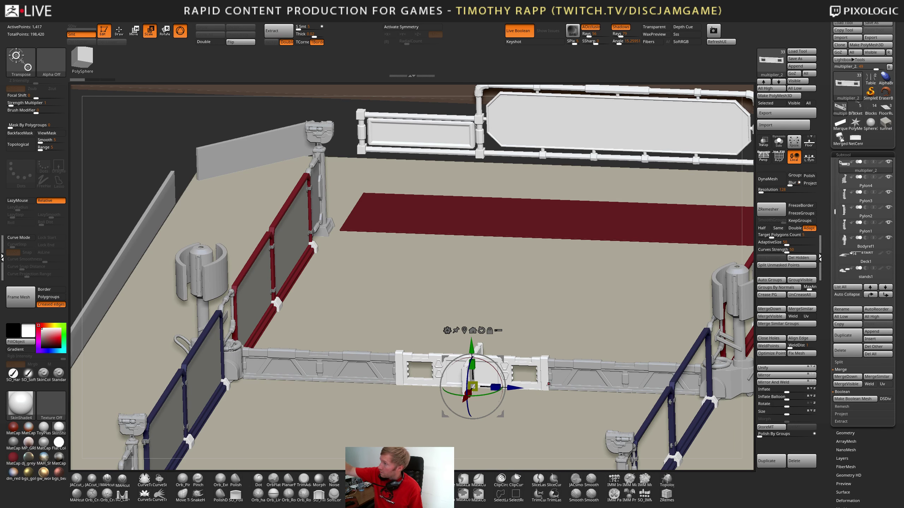
{"action": "left_click_drag", "start_coordinate": [498, 389], "coordinate": [451, 394]}
{"action": "key", "text": "ctrl+z"}
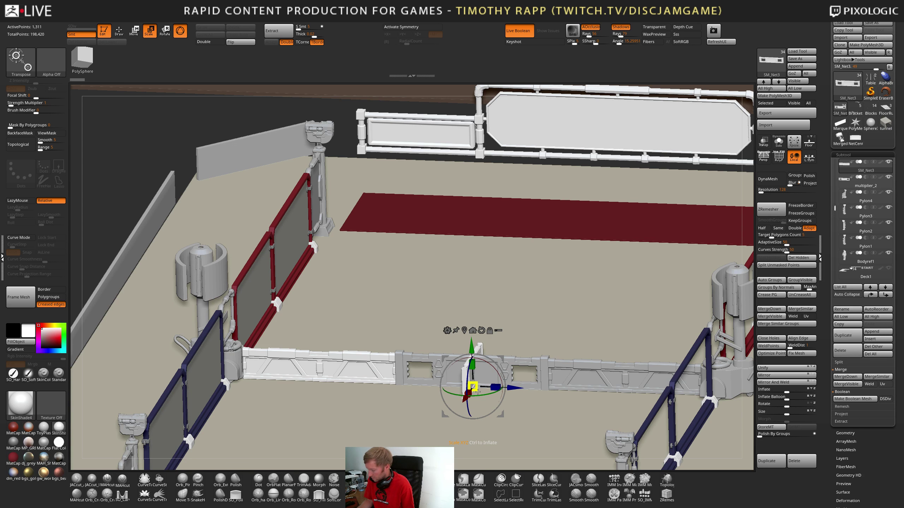
{"action": "key", "text": "Down"}
{"action": "key", "text": "Down"}
{"action": "key", "text": "Up"}
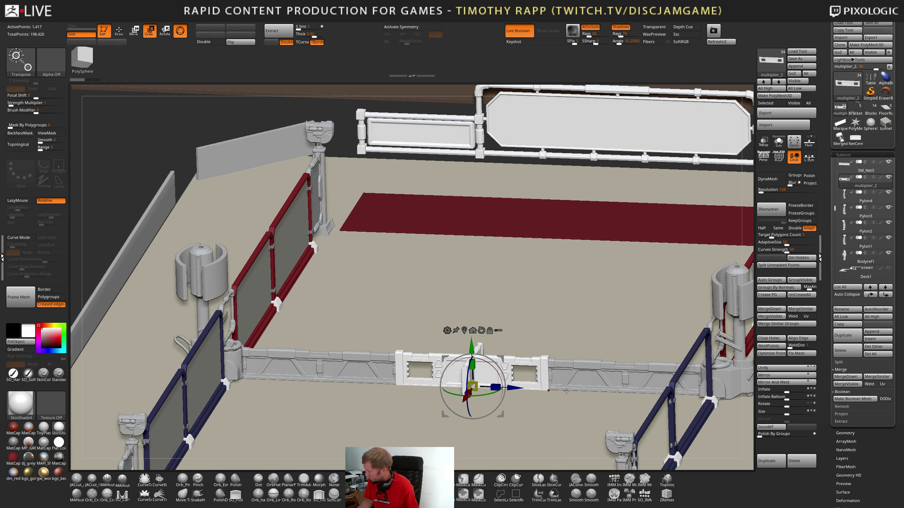
Select the NetCenterpiece1 subtool and rotate it a quarter turn about the vertical axis to align it with the net
{"action": "left_click_drag", "start_coordinate": [835, 209], "coordinate": [835, 260]}
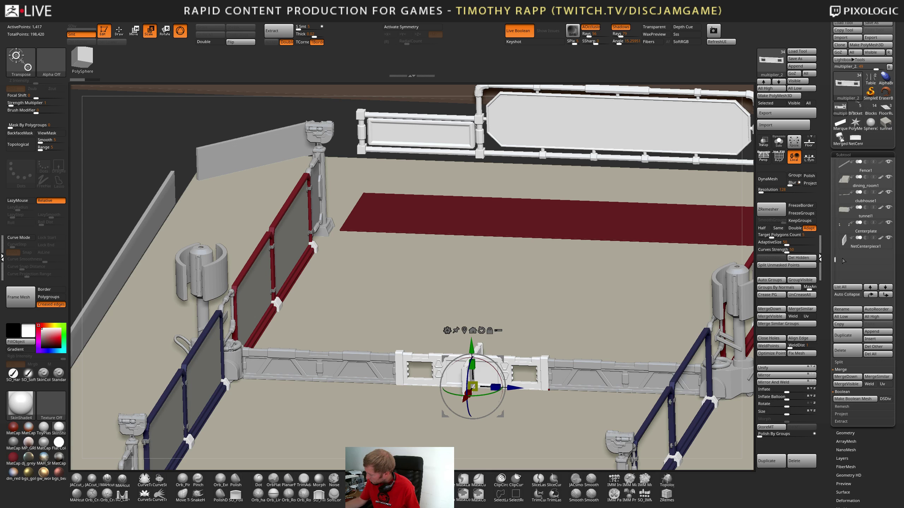
{"action": "left_click", "coordinate": [846, 246]}
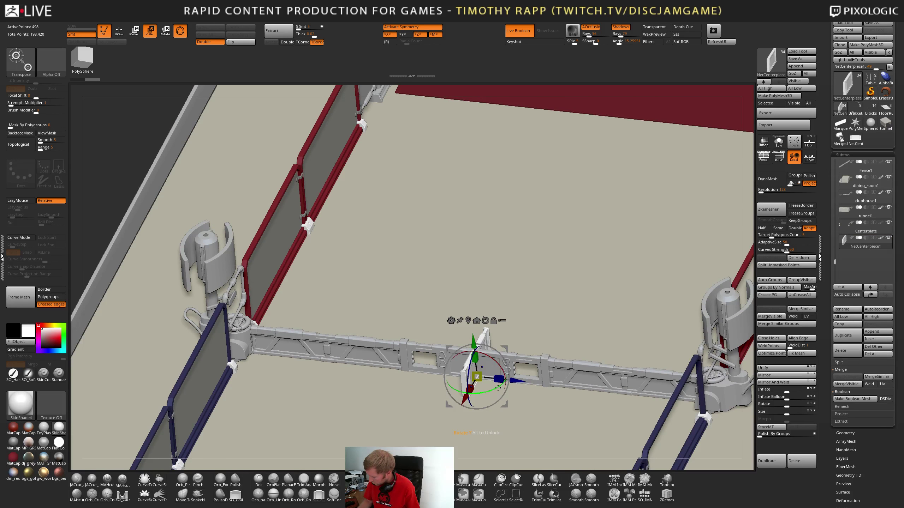
{"action": "left_click_drag", "start_coordinate": [468, 397], "coordinate": [434, 402], "text": "shift"}
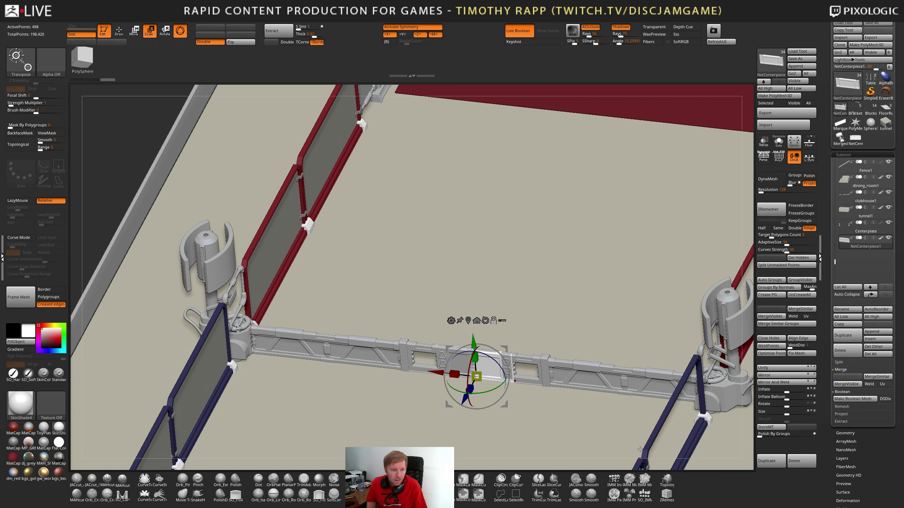
Switch to Maya, run the UV-border edge smoothing script on the NetCenterpiece, and reselect the mesh
{"action": "key", "text": "alt+Tab"}
{"action": "key", "text": "f"}
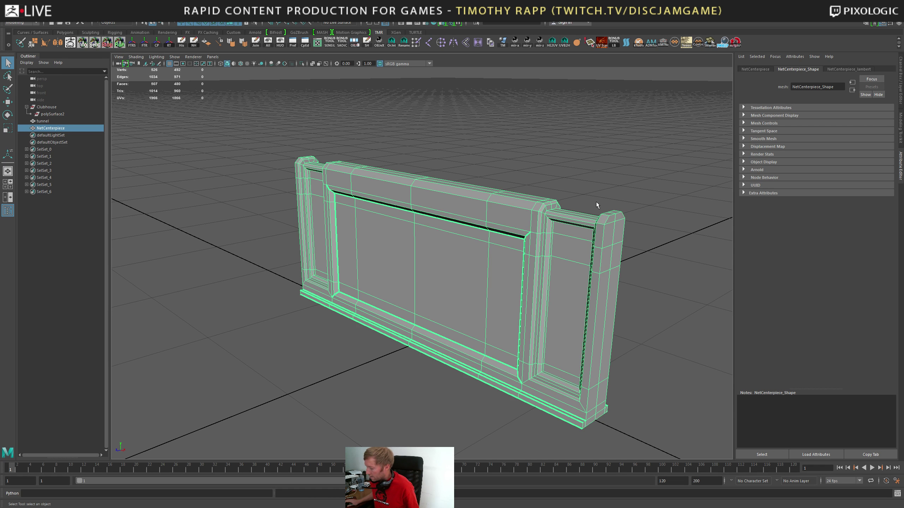
{"action": "left_click", "coordinate": [566, 44]}
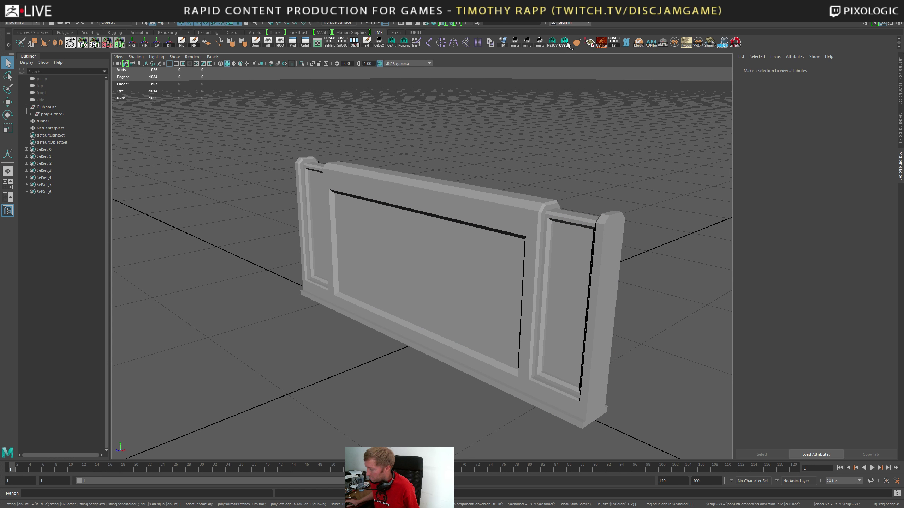
{"action": "left_click", "coordinate": [493, 277]}
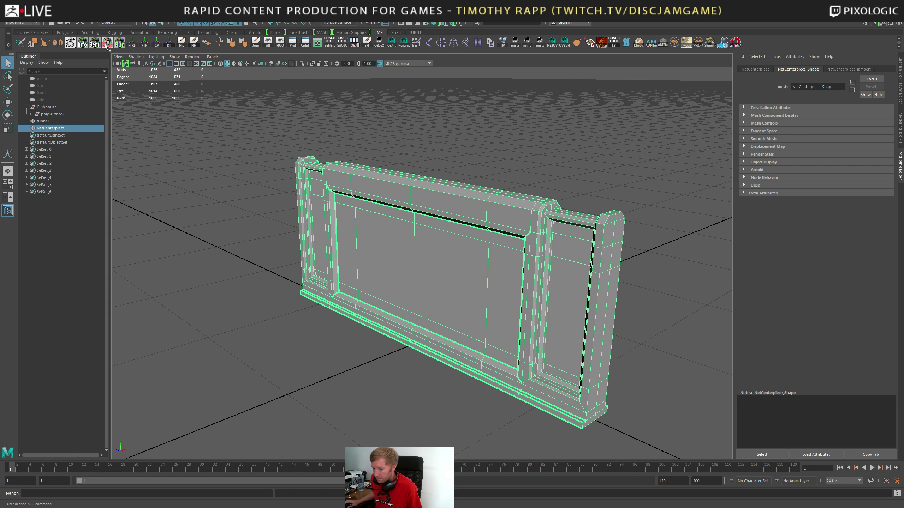
Open the recently used character scene Kahuna_Skin.mb
{"action": "left_click", "coordinate": [7, 16]}
{"action": "mouse_move", "coordinate": [37, 256]}
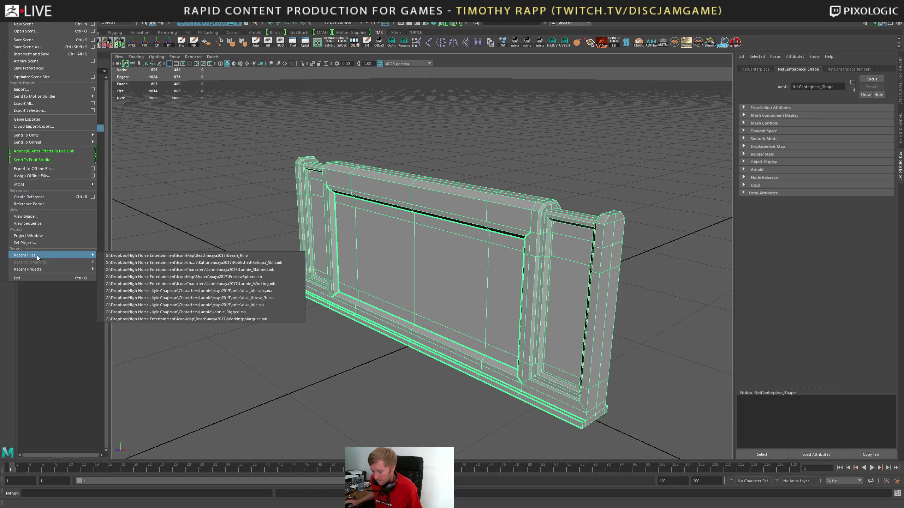
{"action": "left_click", "coordinate": [177, 263]}
{"action": "left_click", "coordinate": [452, 259]}
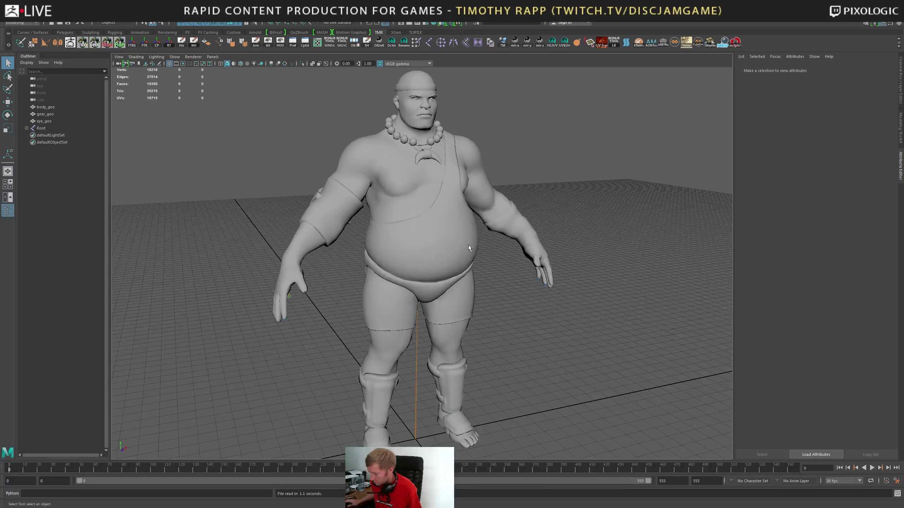
Select the character's gear_geo mesh and examine its UV layout over the texture in the UV Editor
{"action": "left_click", "coordinate": [468, 244]}
{"action": "left_click_drag", "start_coordinate": [468, 245], "coordinate": [380, 229], "text": "alt"}
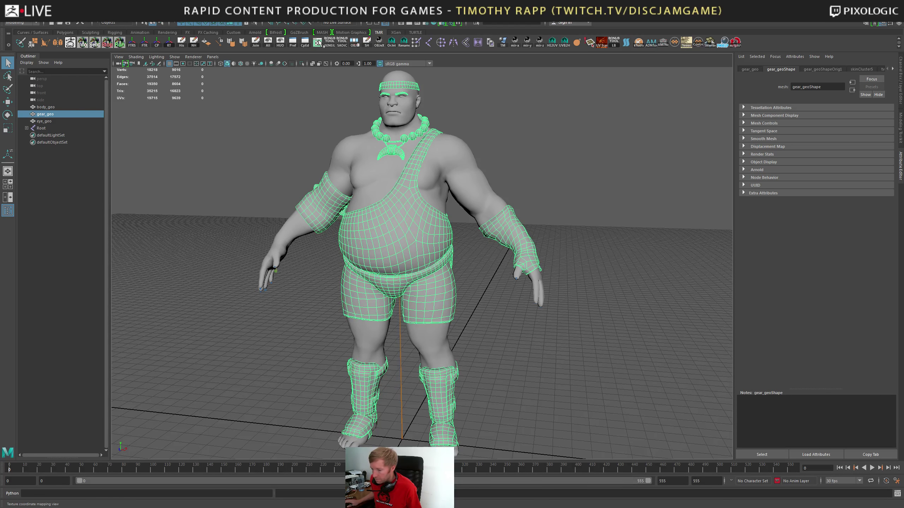
{"action": "left_click_drag", "start_coordinate": [0, 125], "coordinate": [373, 149]}
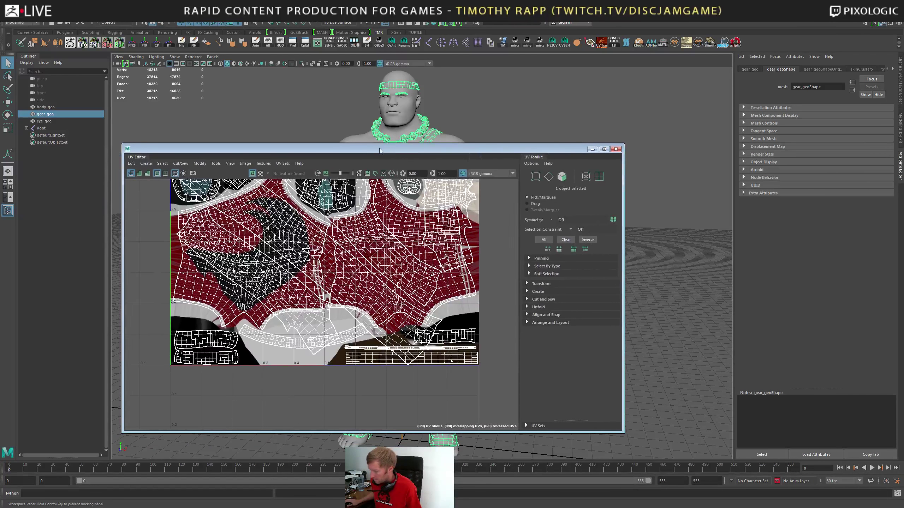
{"action": "right_click_drag", "start_coordinate": [479, 260], "coordinate": [328, 272], "text": "alt"}
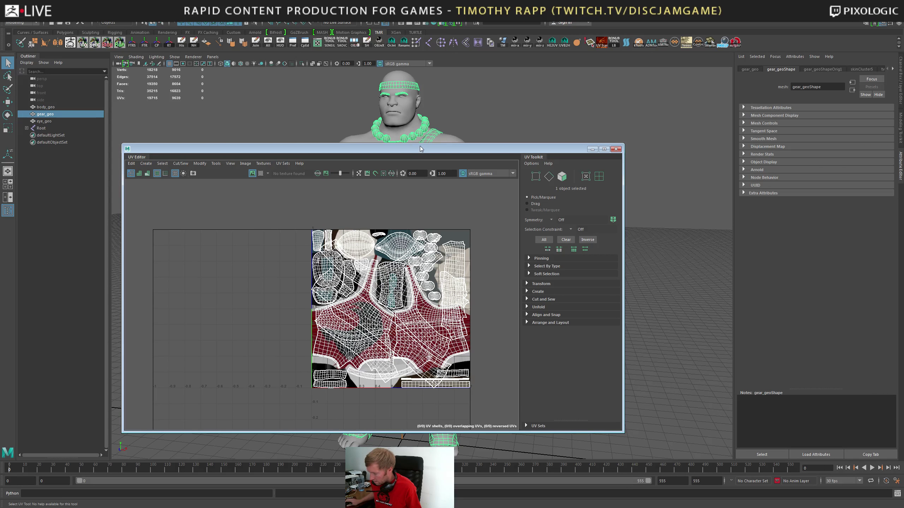
{"action": "left_click_drag", "start_coordinate": [419, 148], "coordinate": [0, 178]}
Examine the mesh of the character's necklace, shoulder strap, eyebrows and headband up close on gear_geo
{"action": "mouse_move", "coordinate": [391, 288]}
{"action": "left_mouse_down", "text": "alt"}
{"action": "mouse_move", "coordinate": [280, 296]}
{"action": "mouse_move", "coordinate": [385, 289]}
{"action": "left_mouse_up", "text": "alt"}
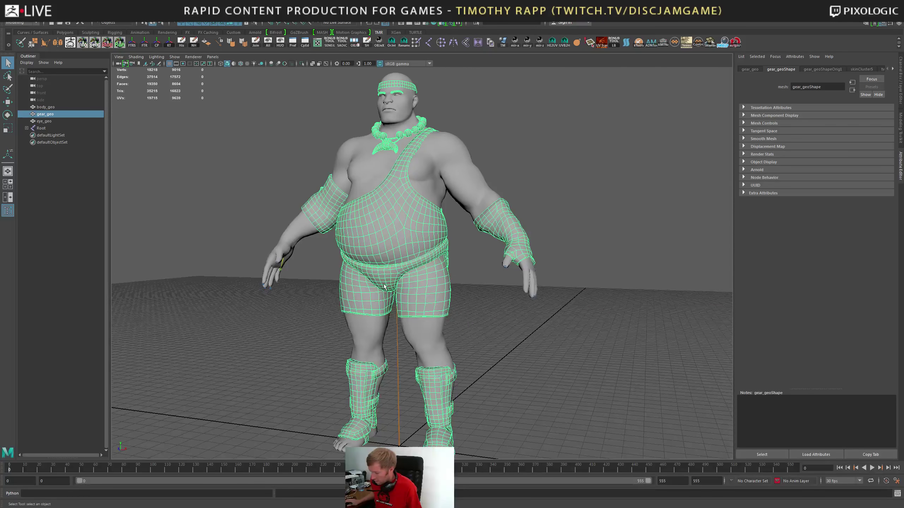
{"action": "middle_click_drag", "start_coordinate": [425, 147], "coordinate": [432, 249], "text": "alt"}
{"action": "right_click_drag", "start_coordinate": [432, 249], "coordinate": [706, 319], "text": "alt"}
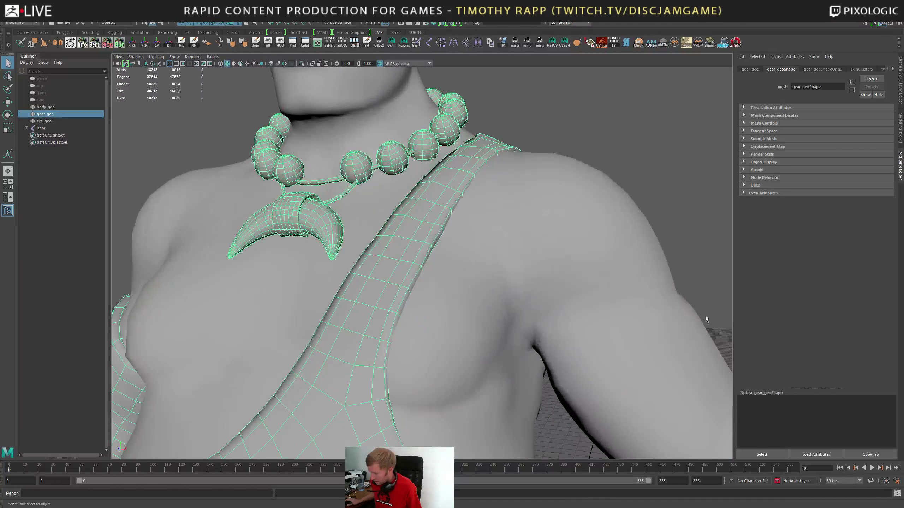
{"action": "middle_click_drag", "start_coordinate": [491, 211], "coordinate": [542, 309], "text": "alt"}
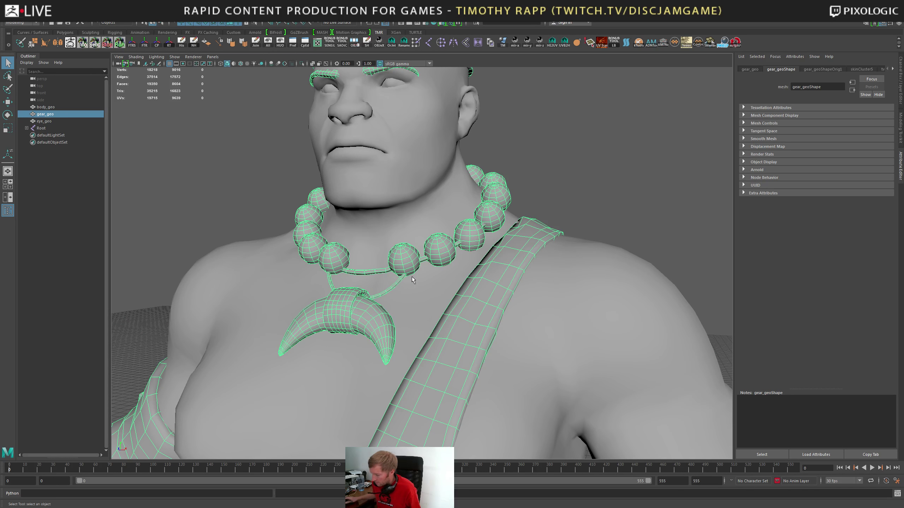
{"action": "middle_click_drag", "start_coordinate": [550, 236], "coordinate": [547, 337], "text": "alt"}
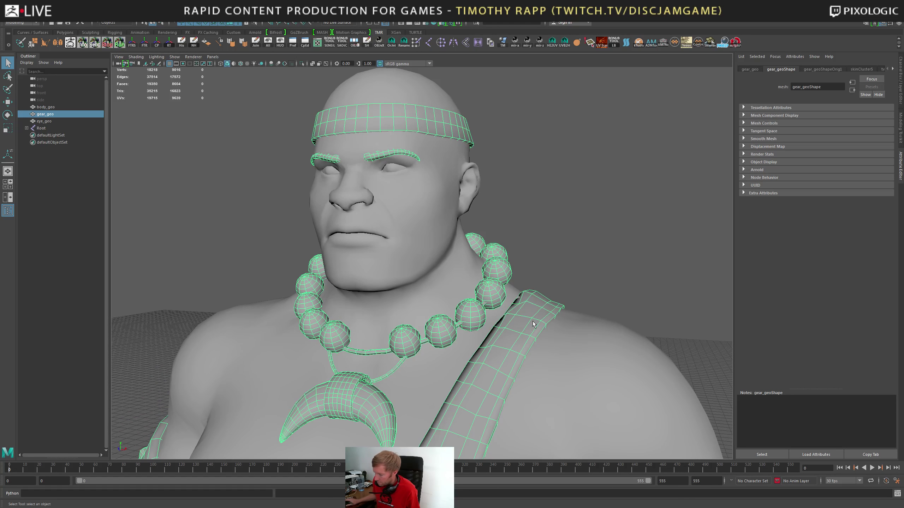
{"action": "middle_click_drag", "start_coordinate": [478, 237], "coordinate": [484, 372], "text": "alt"}
{"action": "scroll", "coordinate": [497, 336], "scroll_direction": "up", "scroll_amount": 4}
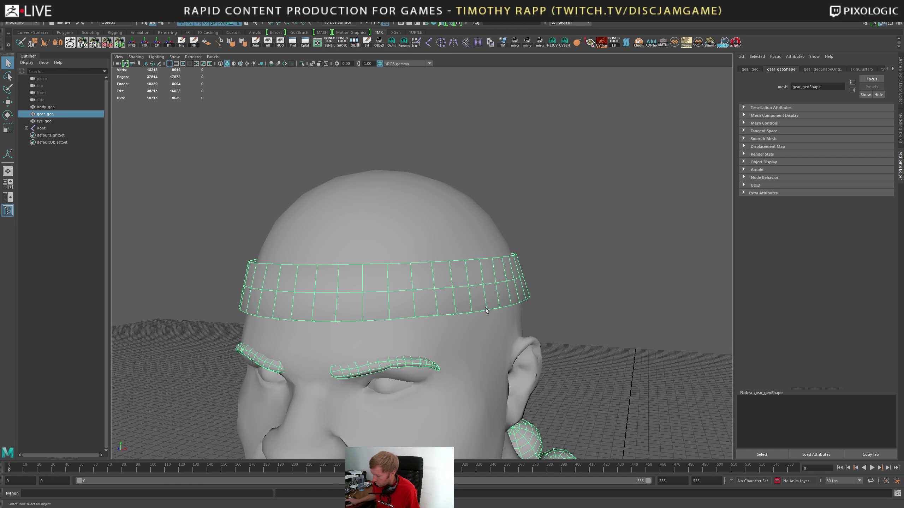
{"action": "key", "text": "alt+F12"}
{"action": "left_click_drag", "start_coordinate": [464, 301], "coordinate": [458, 234], "text": "alt"}
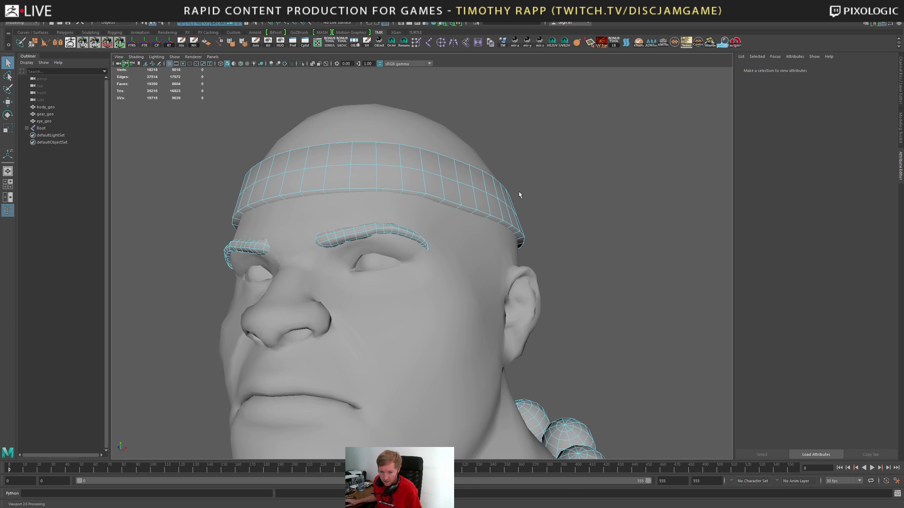
Return gear_geo to object selection and examine the character's headband, eyebrows, necklace and shoulder strap as a whole
{"action": "right_click_drag", "start_coordinate": [495, 187], "coordinate": [617, 139]}
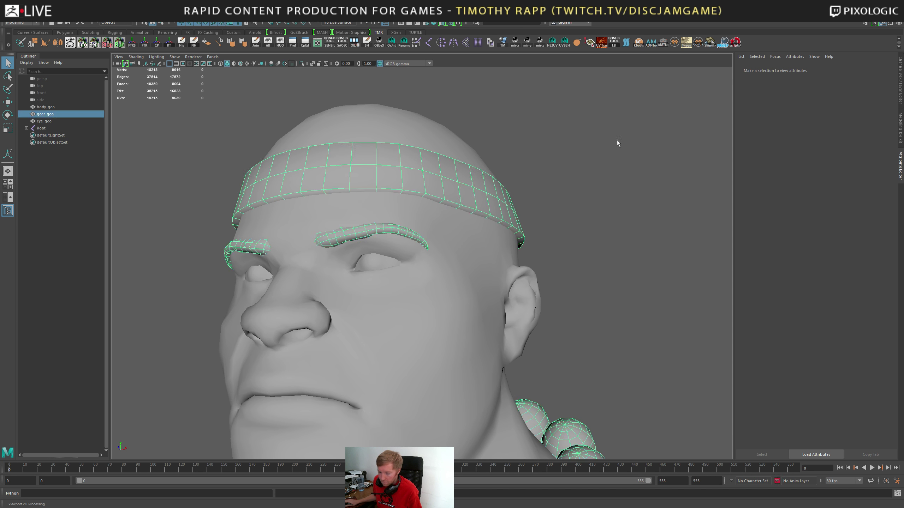
{"action": "left_click", "coordinate": [617, 139]}
{"action": "left_click_drag", "start_coordinate": [521, 143], "coordinate": [513, 214], "text": "alt"}
{"action": "left_click", "coordinate": [480, 229]}
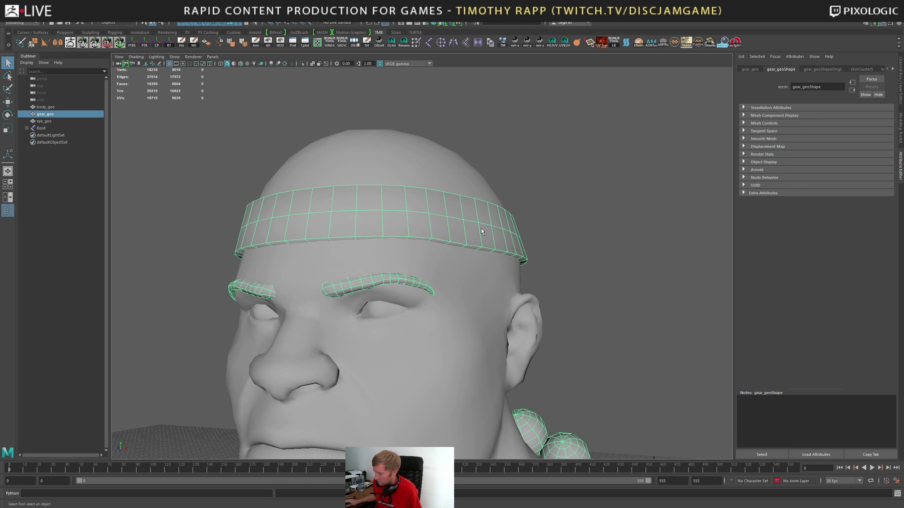
{"action": "right_click_drag", "start_coordinate": [556, 237], "coordinate": [461, 196], "text": "alt"}
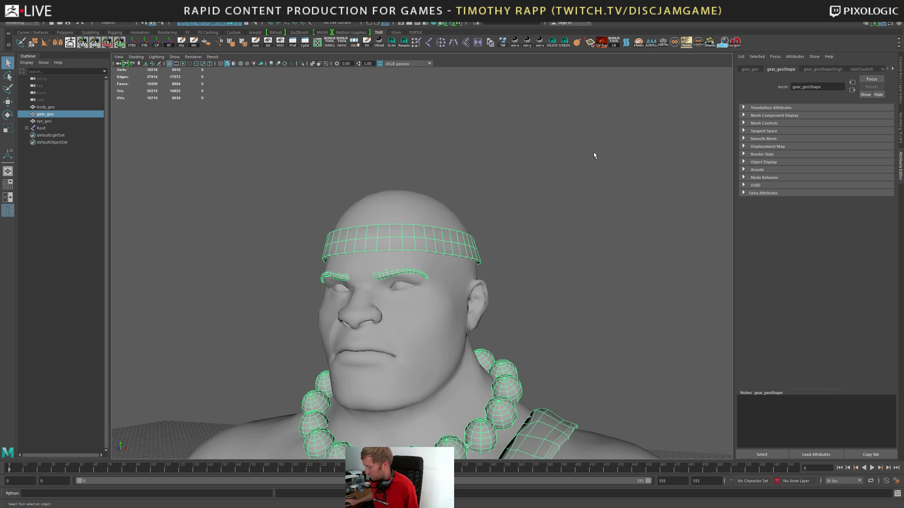
{"action": "right_click_drag", "start_coordinate": [593, 153], "coordinate": [398, 167], "text": "alt"}
{"action": "middle_click_drag", "start_coordinate": [399, 167], "coordinate": [390, 112], "text": "alt"}
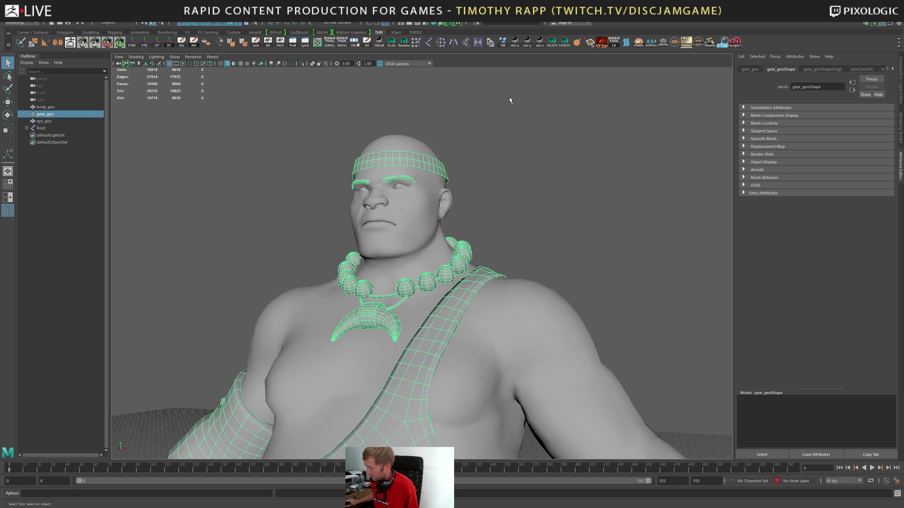
Open the KTools, AMTools and tweenMachine script windows for a look and close them again
{"action": "left_click", "coordinate": [652, 42]}
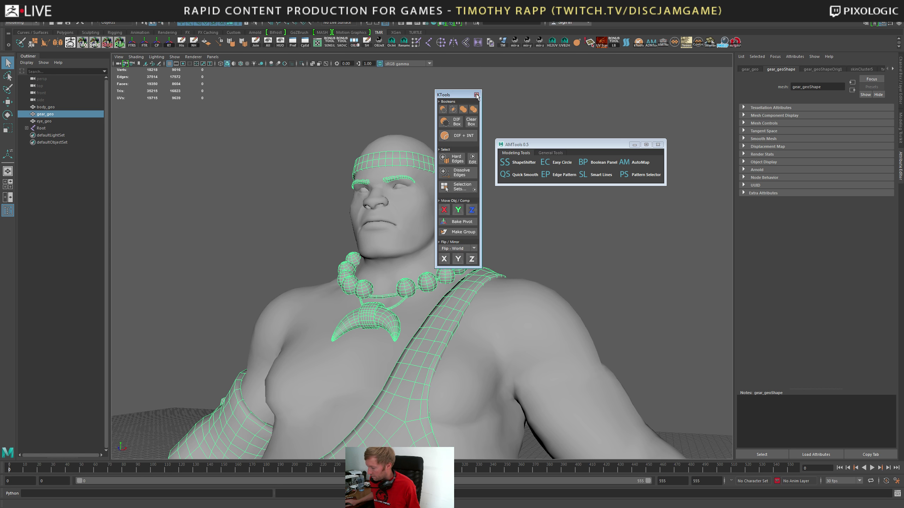
{"action": "left_click", "coordinate": [476, 94]}
{"action": "left_click", "coordinate": [657, 144]}
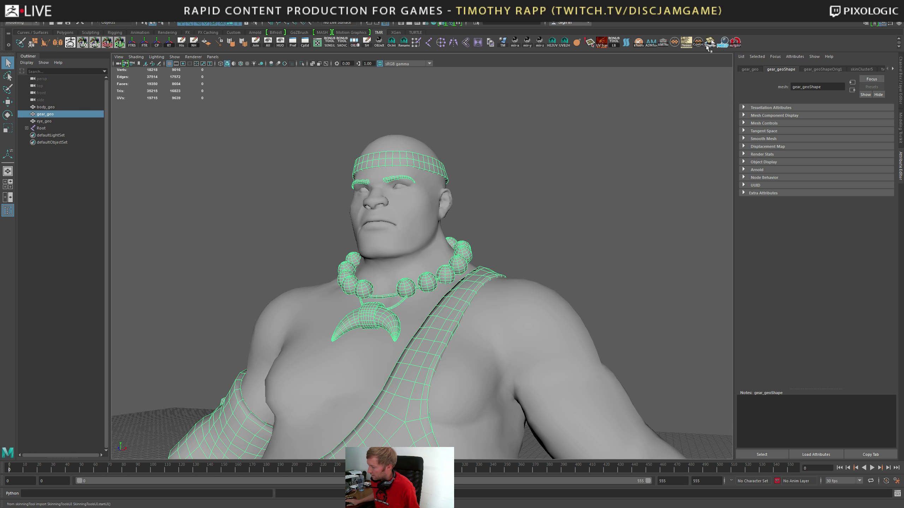
{"action": "left_click", "coordinate": [687, 43]}
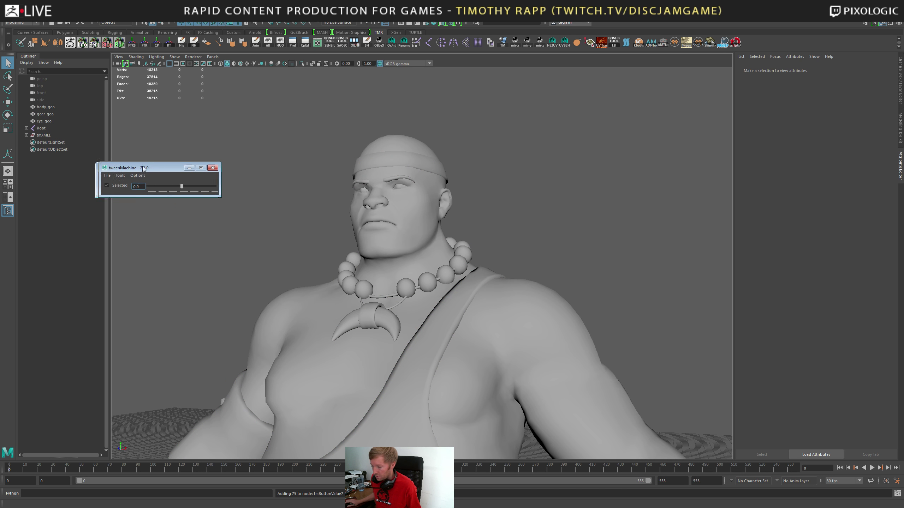
{"action": "left_click_drag", "start_coordinate": [151, 166], "coordinate": [218, 165]}
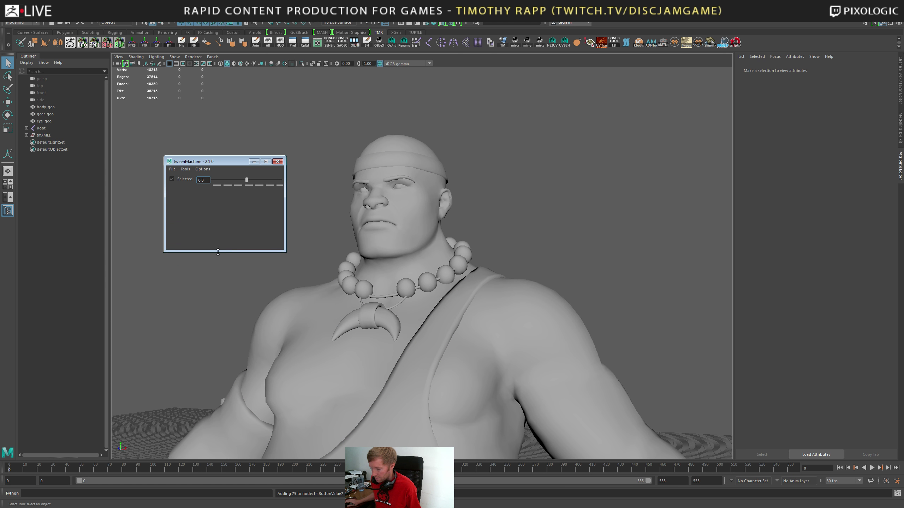
{"action": "left_click", "coordinate": [278, 161]}
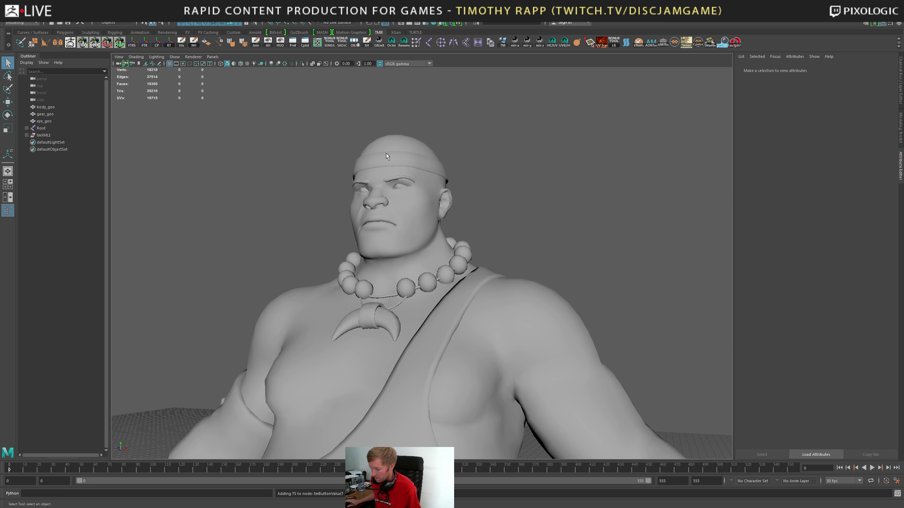
{"action": "left_click", "coordinate": [697, 46]}
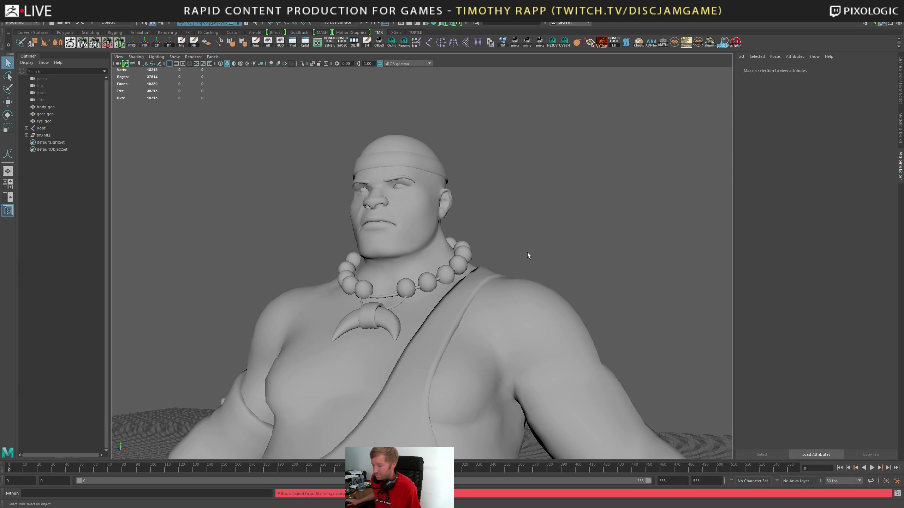
View the full character, and start a new empty scene without saving the changes to Kahuna_Skin.mb
{"action": "right_click_drag", "start_coordinate": [586, 201], "coordinate": [516, 203], "text": "alt"}
{"action": "middle_click_drag", "start_coordinate": [516, 203], "coordinate": [501, 114], "text": "alt"}
{"action": "right_click_drag", "start_coordinate": [502, 114], "coordinate": [286, 155], "text": "alt"}
{"action": "left_click_drag", "start_coordinate": [287, 154], "coordinate": [318, 187], "text": "alt"}
{"action": "middle_click_drag", "start_coordinate": [319, 187], "coordinate": [326, 137], "text": "alt"}
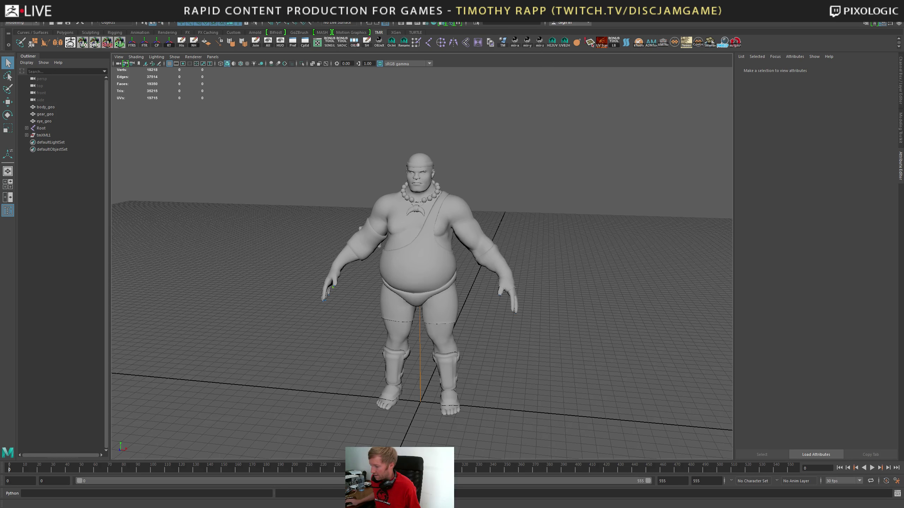
{"action": "key", "text": "ctrl+n"}
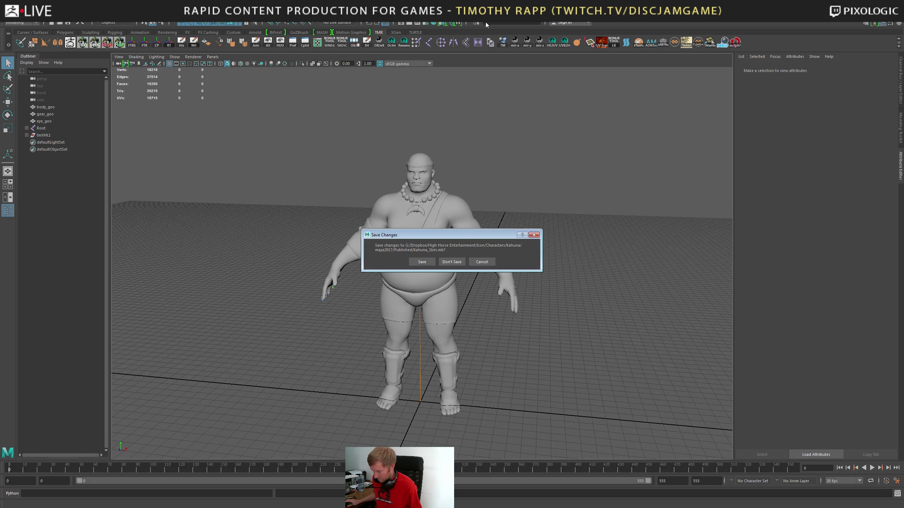
{"action": "left_click", "coordinate": [452, 261]}
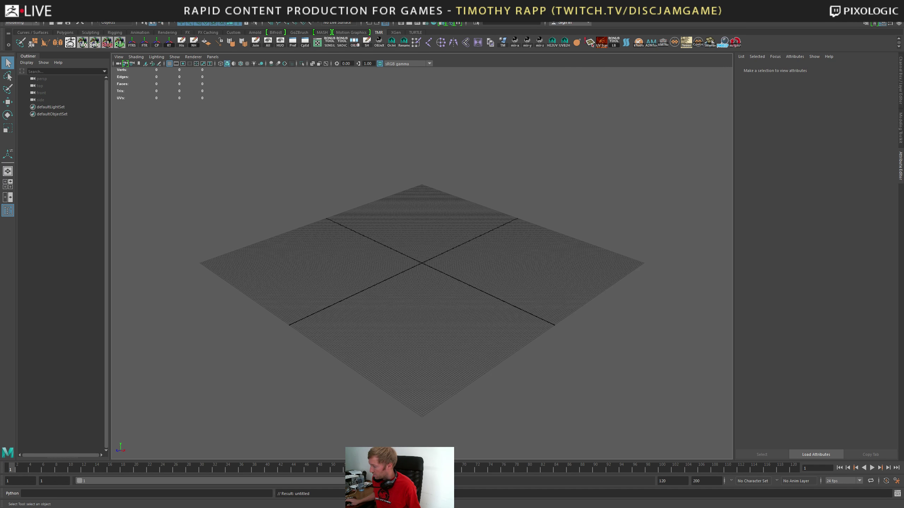
Switch to ZBrush and frame the NetCenterpiece1 subtool in the arena, seen from the front
{"action": "key", "text": "alt+Tab"}
{"action": "key", "text": "f"}
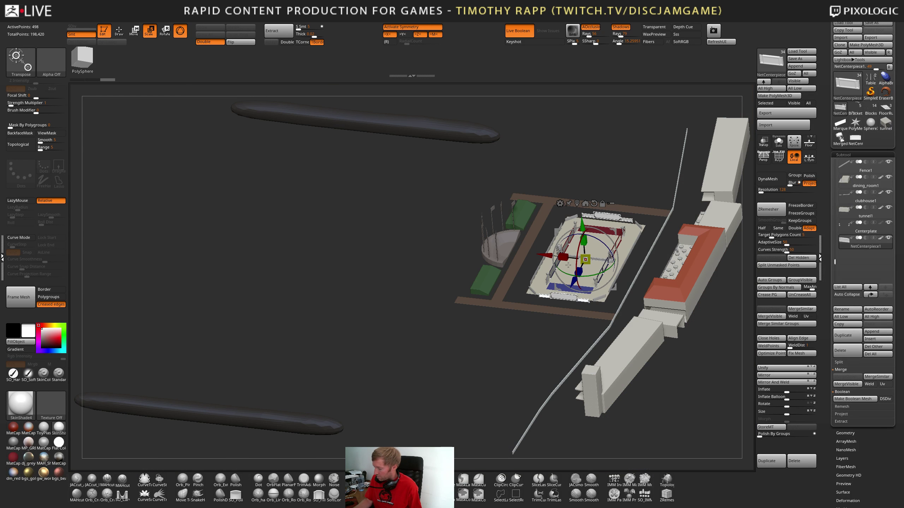
{"action": "key", "text": "f"}
{"action": "right_click_drag", "start_coordinate": [438, 333], "coordinate": [460, 392], "text": "ctrl"}
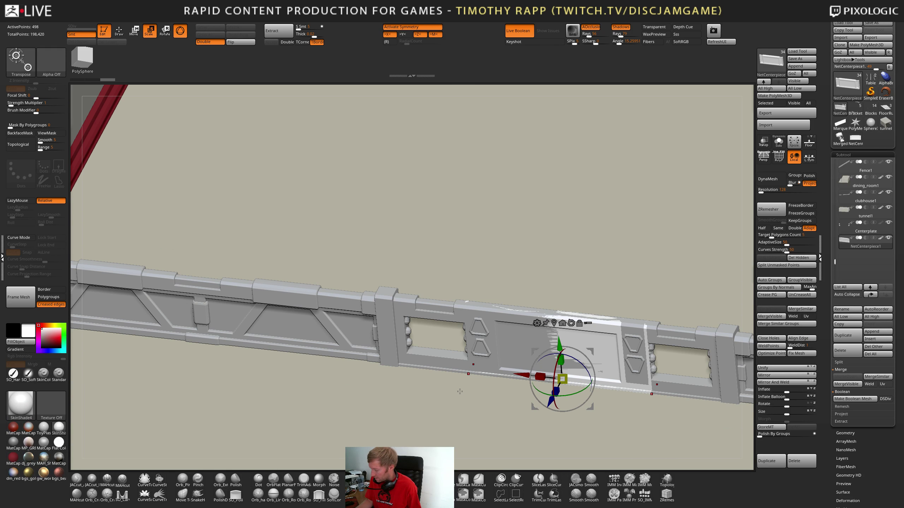
{"action": "left_click_drag", "start_coordinate": [459, 391], "coordinate": [570, 381]}
{"action": "right_click_drag", "start_coordinate": [576, 374], "coordinate": [575, 370]}
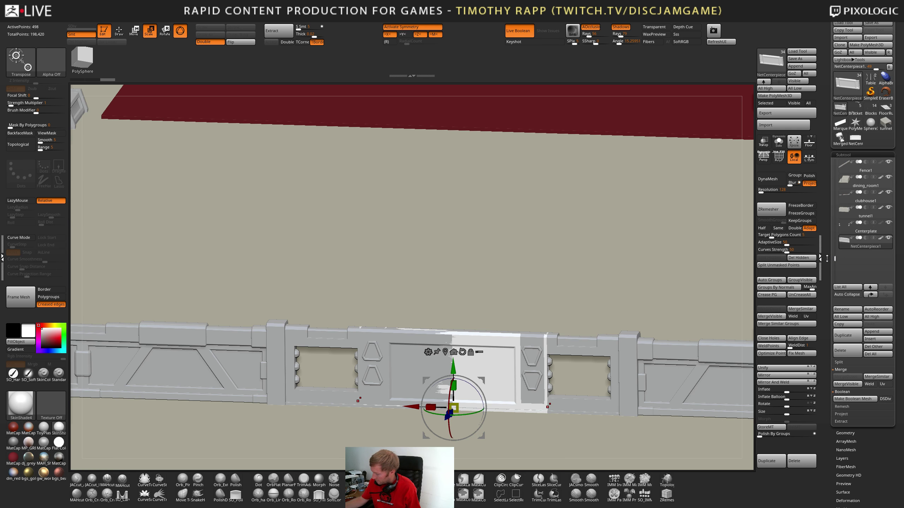
Hide the multiplier_2 subtool, move it down the subtool list to just above marquees1, and select marquees1
{"action": "left_click", "coordinate": [623, 352]}
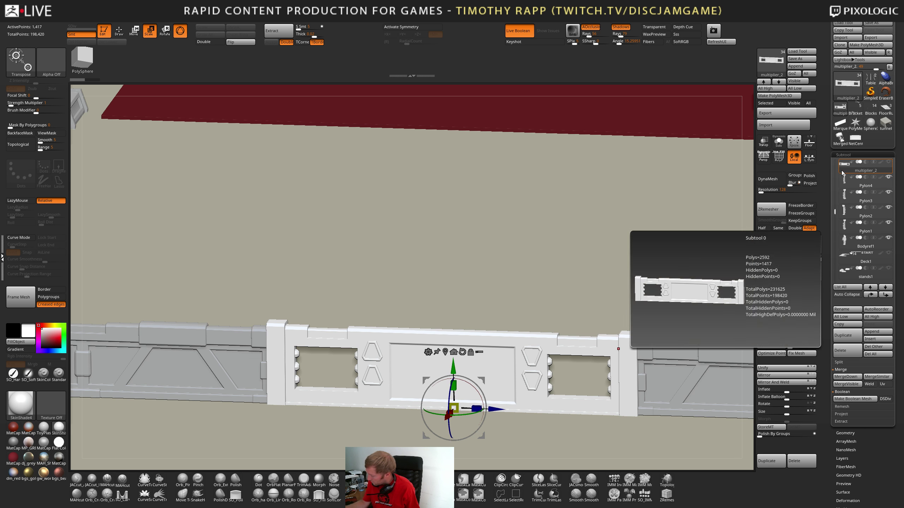
{"action": "left_click", "coordinate": [884, 295]}
{"action": "left_click", "coordinate": [884, 295]}
{"action": "left_click", "coordinate": [884, 295]}
{"action": "left_click", "coordinate": [885, 295]}
{"action": "left_click", "coordinate": [884, 296]}
{"action": "left_click", "coordinate": [885, 295]}
{"action": "left_click", "coordinate": [884, 295]}
{"action": "left_click", "coordinate": [885, 295]}
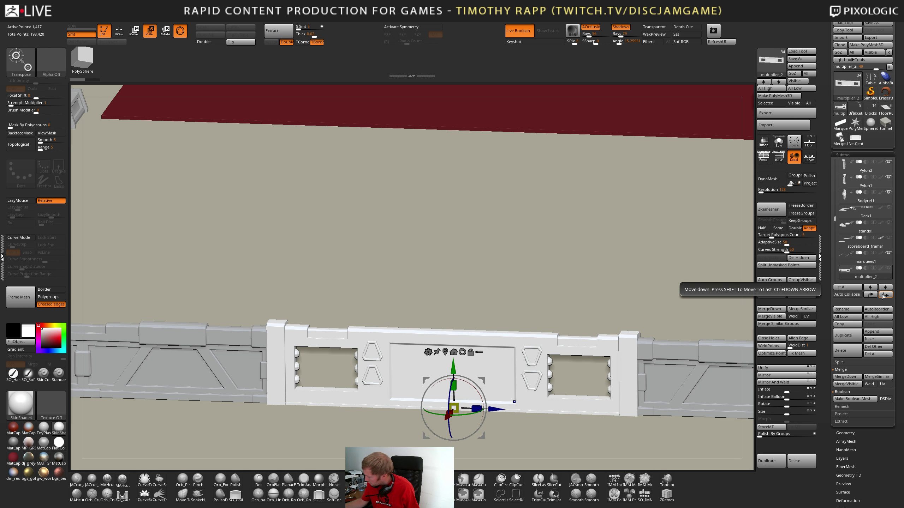
{"action": "mouse_move", "coordinate": [841, 218]}
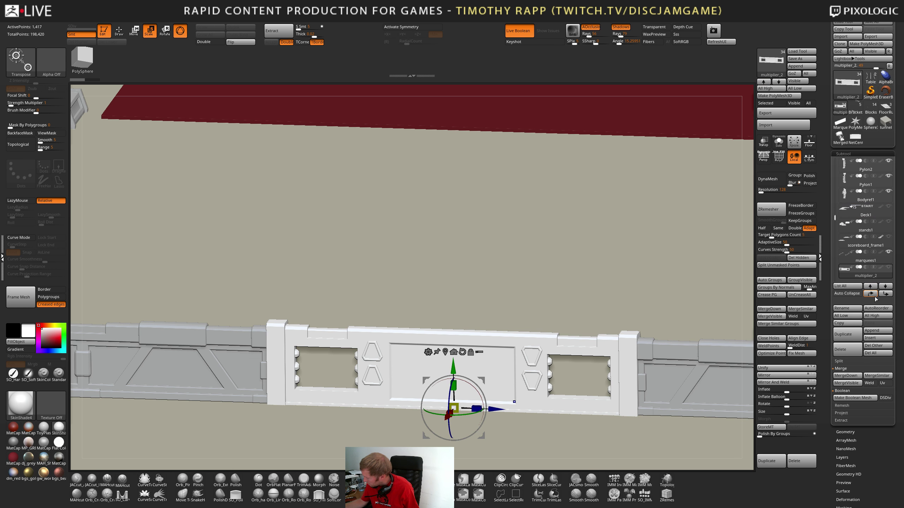
{"action": "left_click", "coordinate": [871, 287]}
{"action": "left_click", "coordinate": [846, 276]}
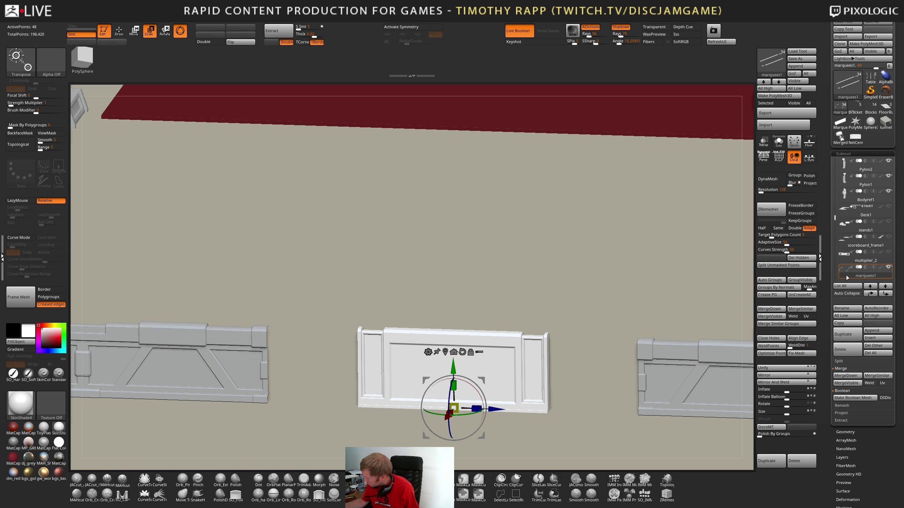
{"action": "mouse_move", "coordinate": [846, 275]}
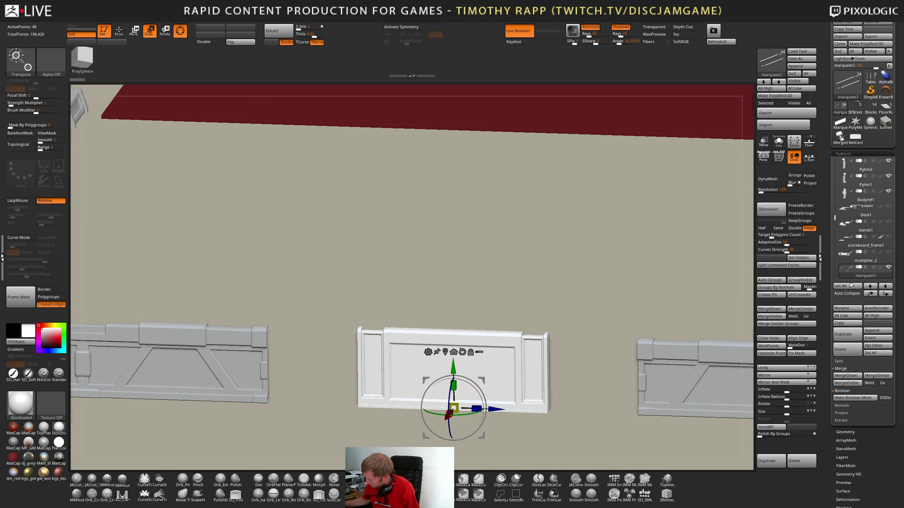
Select the NetCenterpiece1 subtool and examine its polygroups and its placement between the two net sections
{"action": "left_click", "coordinate": [543, 383], "text": "alt"}
{"action": "key", "text": "shift+f"}
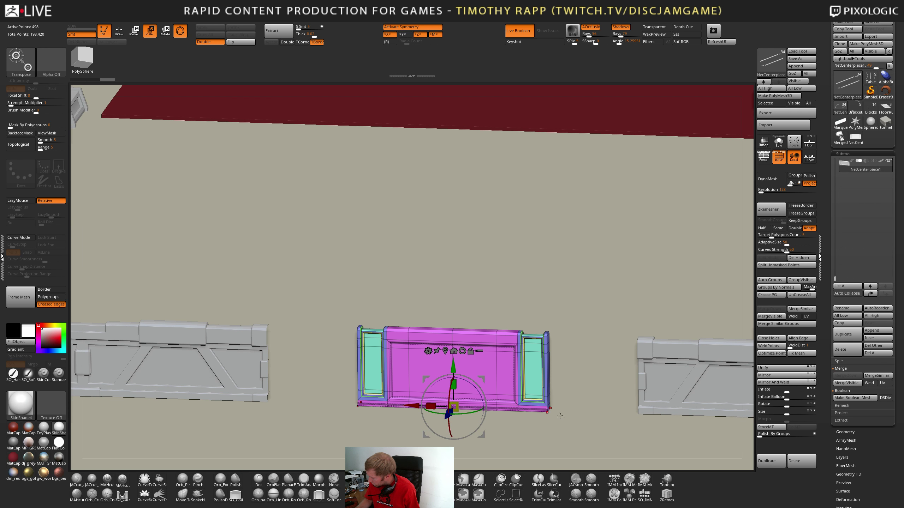
{"action": "key", "text": "shift+f"}
{"action": "right_click_drag", "start_coordinate": [599, 404], "coordinate": [569, 421], "text": "ctrl"}
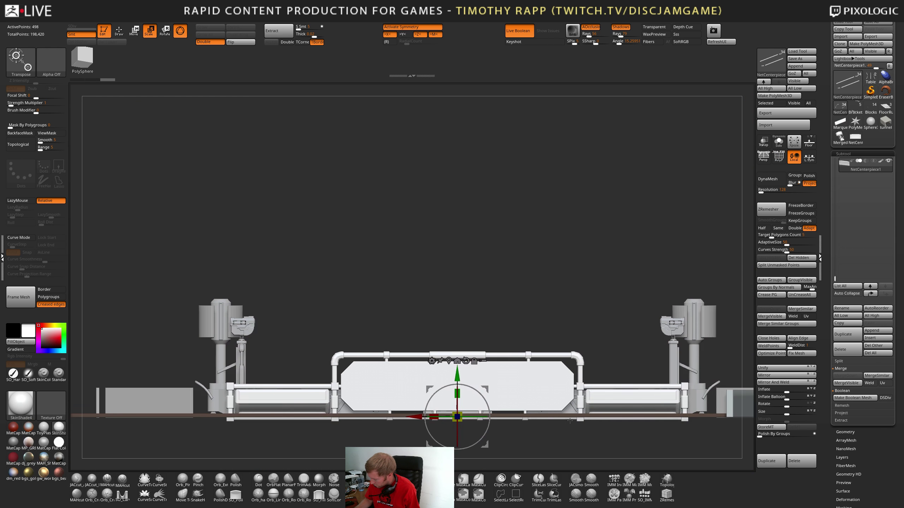
{"action": "left_click_drag", "start_coordinate": [570, 421], "coordinate": [590, 415]}
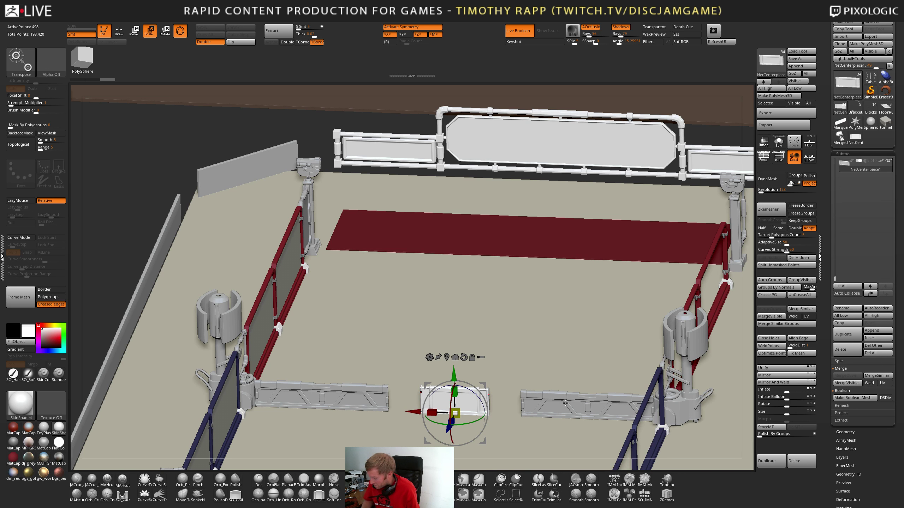
{"action": "key", "text": "f"}
{"action": "right_click_drag", "start_coordinate": [577, 411], "coordinate": [570, 395], "text": "alt"}
Isolate NetCenterpiece1 in Solo mode, examine its wireframe and polygroups up close, and show the whole arena again
{"action": "key", "text": "shift+f"}
{"action": "key", "text": "shift+s"}
{"action": "key", "text": "shift+f"}
{"action": "key", "text": "shift+f"}
{"action": "right_click_drag", "start_coordinate": [569, 395], "coordinate": [583, 429], "text": "ctrl"}
{"action": "right_click_drag", "start_coordinate": [584, 429], "coordinate": [585, 383], "text": "alt"}
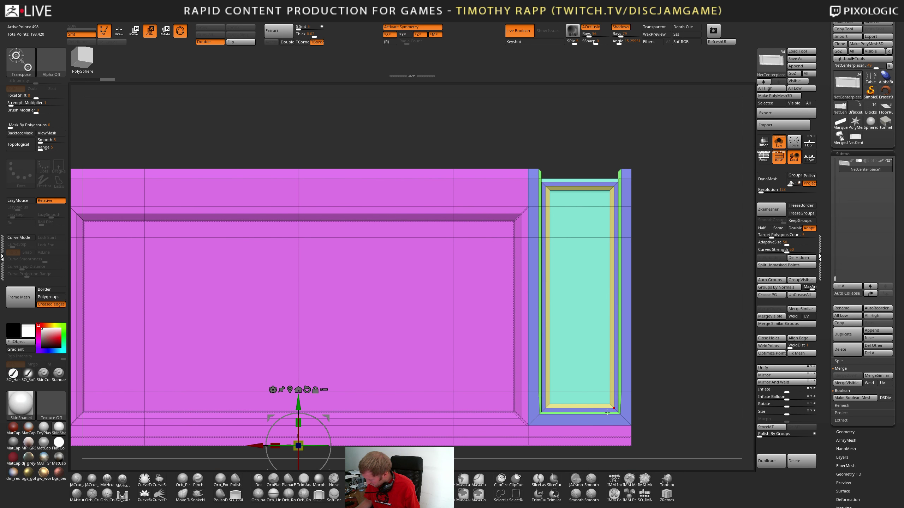
{"action": "mouse_move", "coordinate": [616, 413]}
{"action": "right_mouse_down"}
{"action": "mouse_move", "coordinate": [583, 418]}
{"action": "mouse_move", "coordinate": [605, 423]}
{"action": "mouse_move", "coordinate": [616, 402]}
{"action": "mouse_move", "coordinate": [623, 409]}
{"action": "mouse_move", "coordinate": [616, 420]}
{"action": "right_mouse_up"}
{"action": "key", "text": "shift+f"}
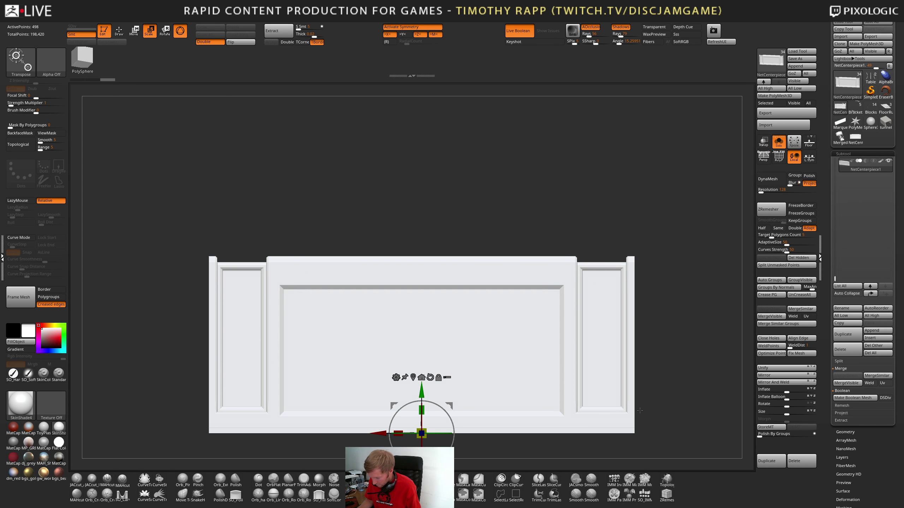
{"action": "key", "text": "shift+f"}
{"action": "mouse_move", "coordinate": [640, 410]}
{"action": "right_mouse_down"}
{"action": "mouse_move", "coordinate": [486, 410]}
{"action": "mouse_move", "coordinate": [648, 409]}
{"action": "mouse_move", "coordinate": [640, 398]}
{"action": "right_mouse_up"}
{"action": "key", "text": "shift+f"}
{"action": "left_click", "coordinate": [778, 143]}
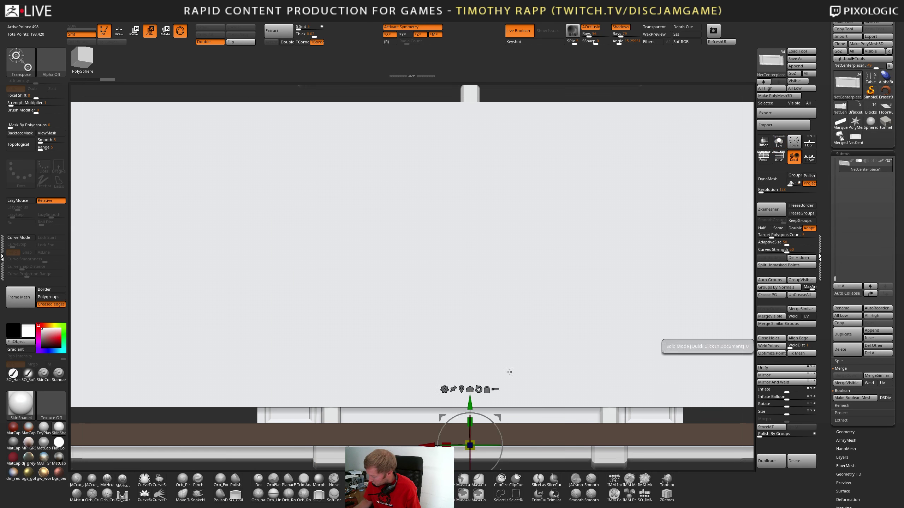
Examine how the centerpiece sits in the gap between the net sections from both sides of the court
{"action": "right_click_drag", "start_coordinate": [508, 371], "coordinate": [443, 397], "text": "ctrl"}
{"action": "right_click_drag", "start_coordinate": [556, 313], "coordinate": [567, 391]}
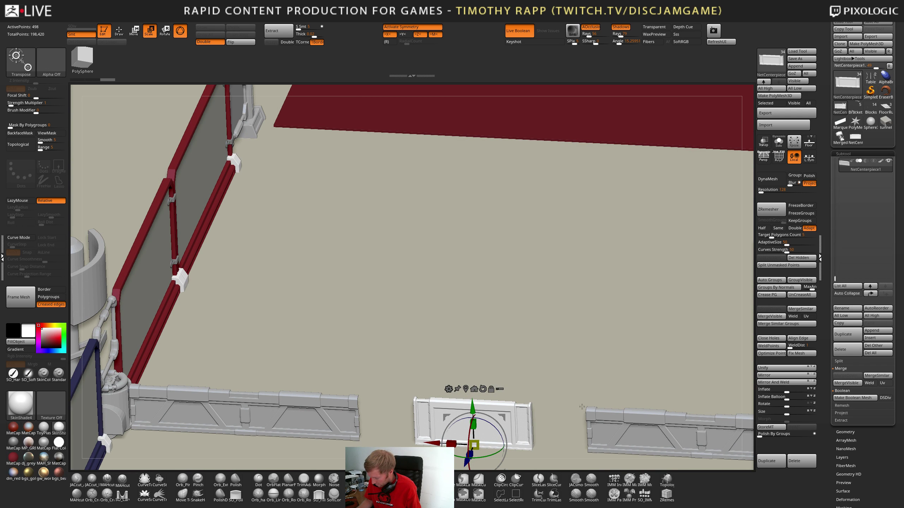
{"action": "right_click_drag", "start_coordinate": [655, 415], "coordinate": [568, 401], "text": "alt"}
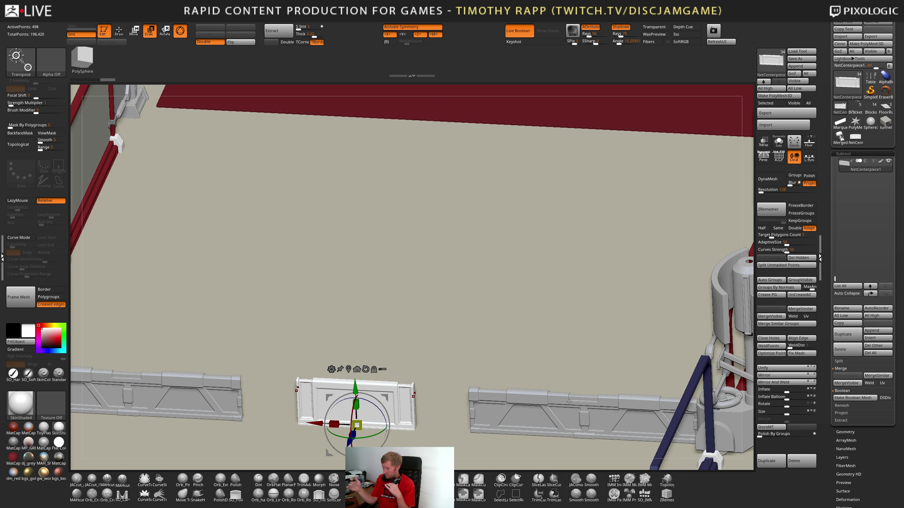
{"action": "left_click_drag", "start_coordinate": [569, 401], "coordinate": [610, 421]}
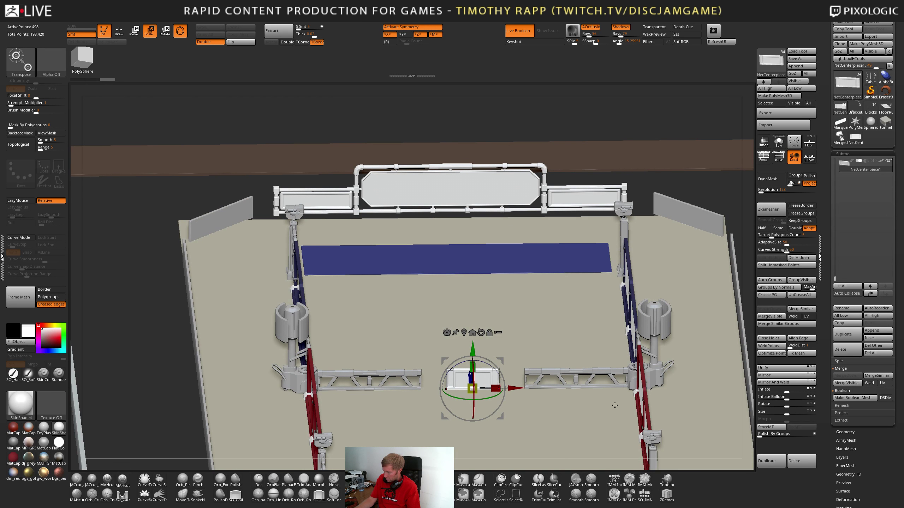
{"action": "left_click_drag", "start_coordinate": [612, 432], "coordinate": [629, 416]}
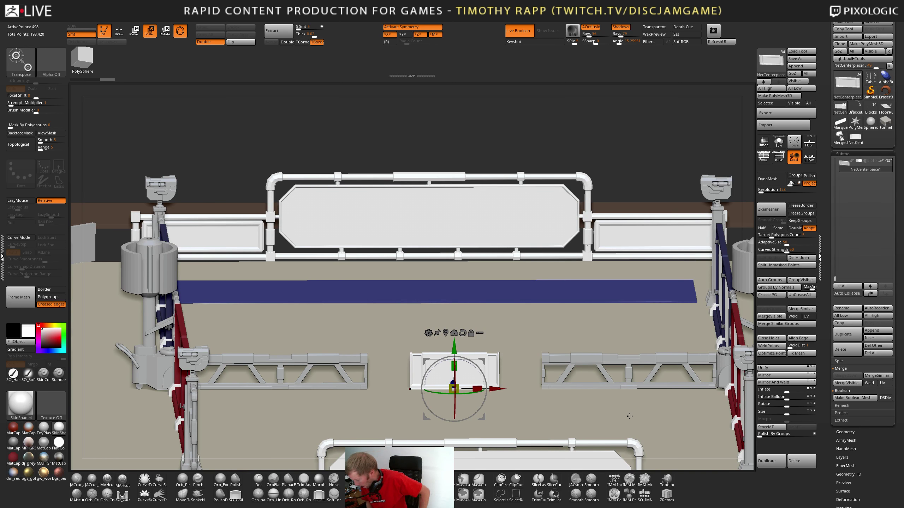
Load the separate net tool and set its view straight to the front
{"action": "left_click", "coordinate": [648, 370]}
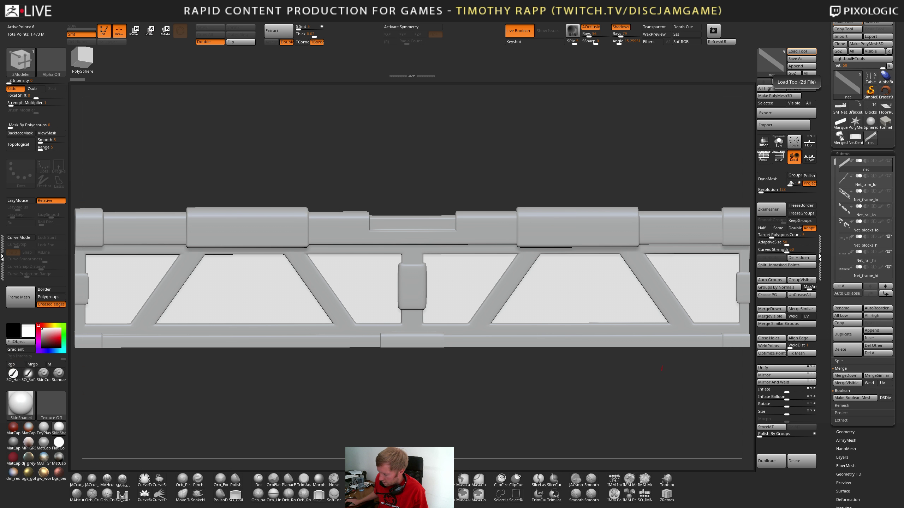
{"action": "left_click_drag", "start_coordinate": [621, 385], "coordinate": [540, 395], "text": "alt"}
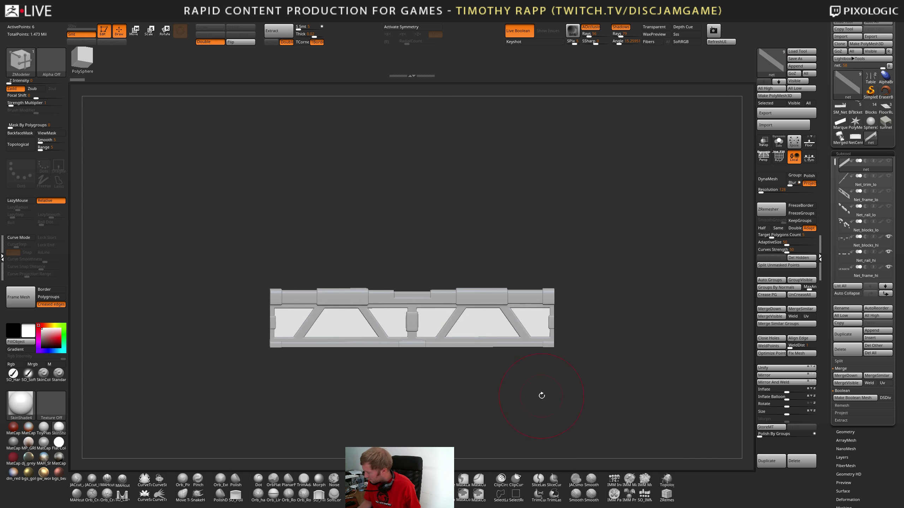
{"action": "left_click_drag", "start_coordinate": [524, 366], "coordinate": [520, 331], "text": "shift"}
Select the Net_rail_hi subtool and step back up the subtool list to the net subtool
{"action": "left_click", "coordinate": [528, 296], "text": "alt"}
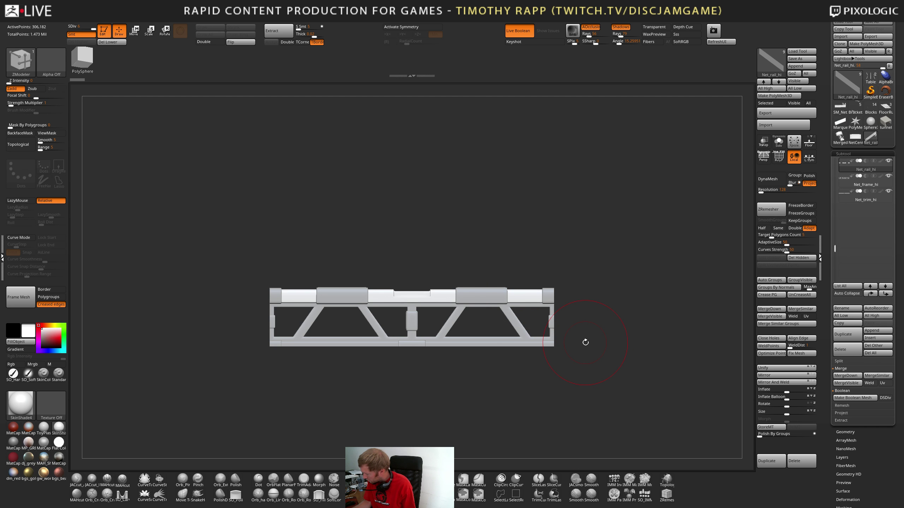
{"action": "key", "text": "Up"}
{"action": "key", "text": "Up"}
{"action": "key", "text": "Up"}
{"action": "key", "text": "Up"}
{"action": "key", "text": "Up"}
{"action": "key", "text": "Up"}
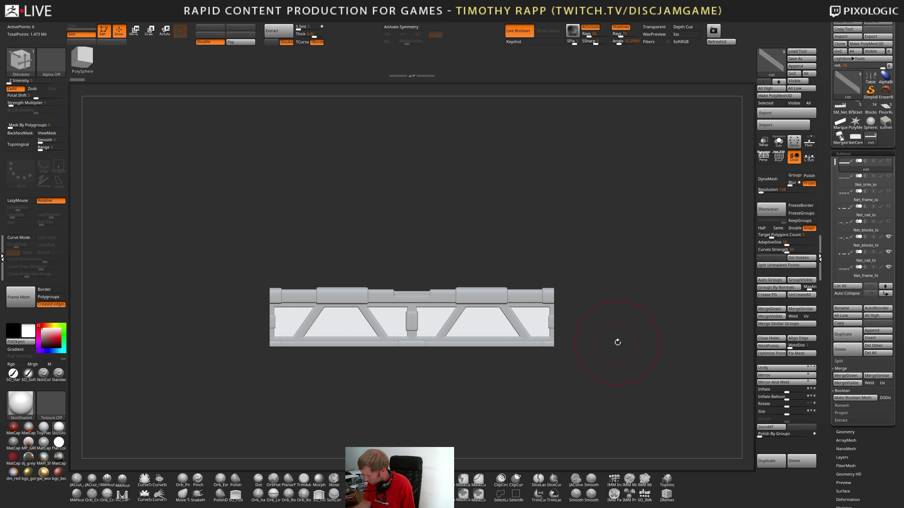
Step through the low-poly trim, rail and blocks subtools to examine each part, and return to the net subtool
{"action": "key", "text": "Down"}
{"action": "key", "text": "Down"}
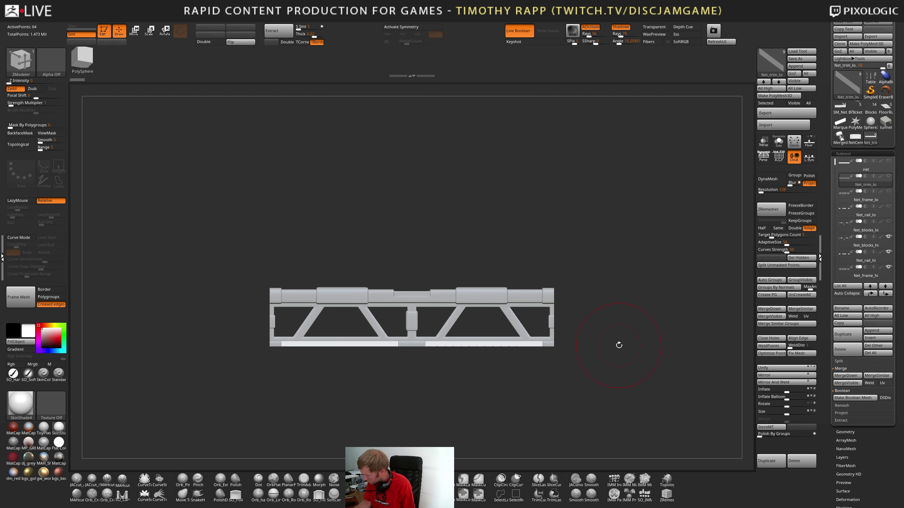
{"action": "left_click_drag", "start_coordinate": [618, 345], "coordinate": [609, 362]}
{"action": "key", "text": "ctrl+z"}
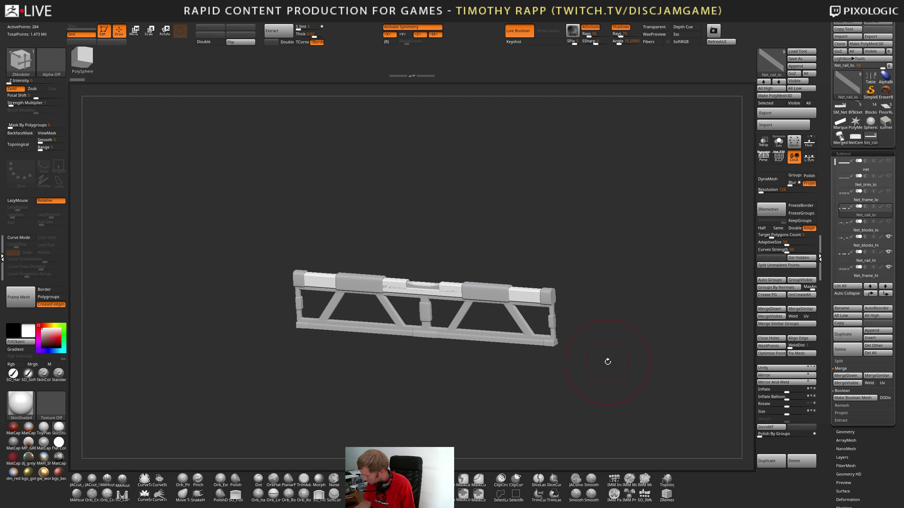
{"action": "key", "text": "ctrl+z"}
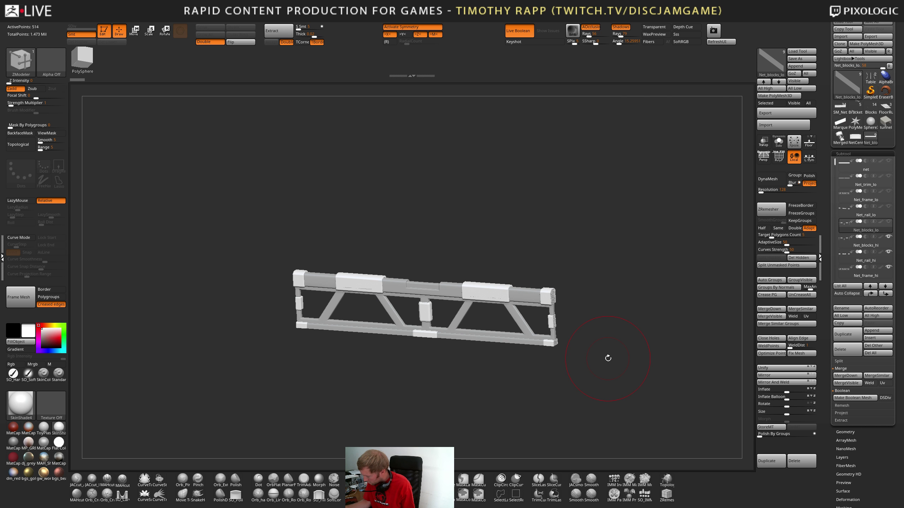
{"action": "key", "text": "ctrl+z"}
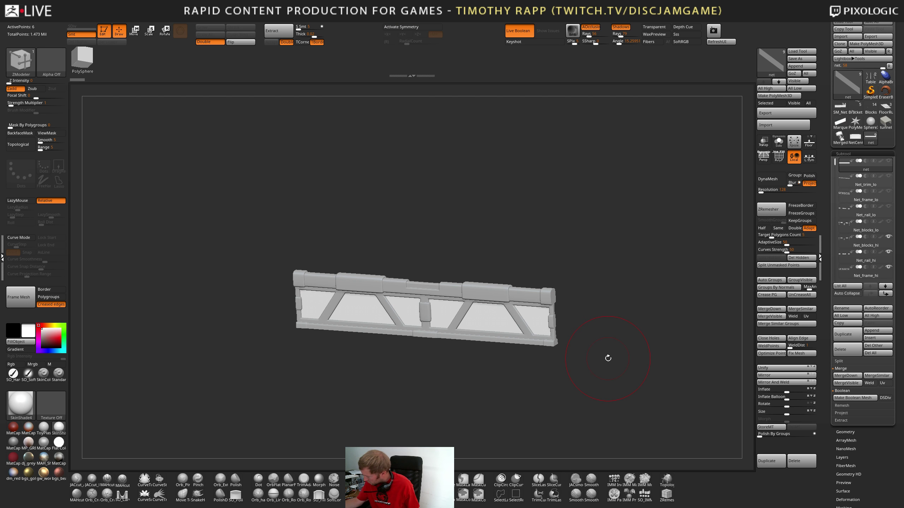
Hide all subtools except net, and show the low-poly trim, frame, rail and blocks while leaving the high-poly parts hidden
{"action": "left_click", "coordinate": [889, 161], "text": "shift"}
{"action": "left_click", "coordinate": [890, 161], "text": "shift"}
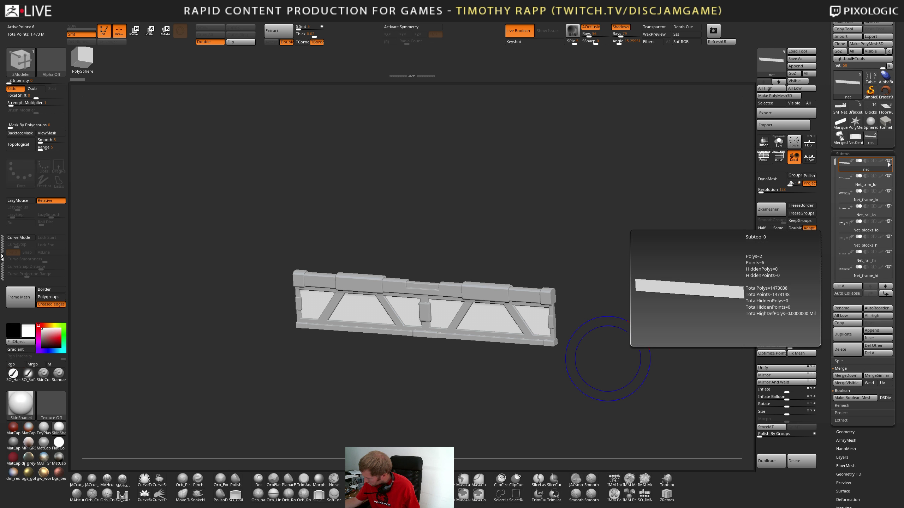
{"action": "left_click", "coordinate": [889, 162], "text": "shift"}
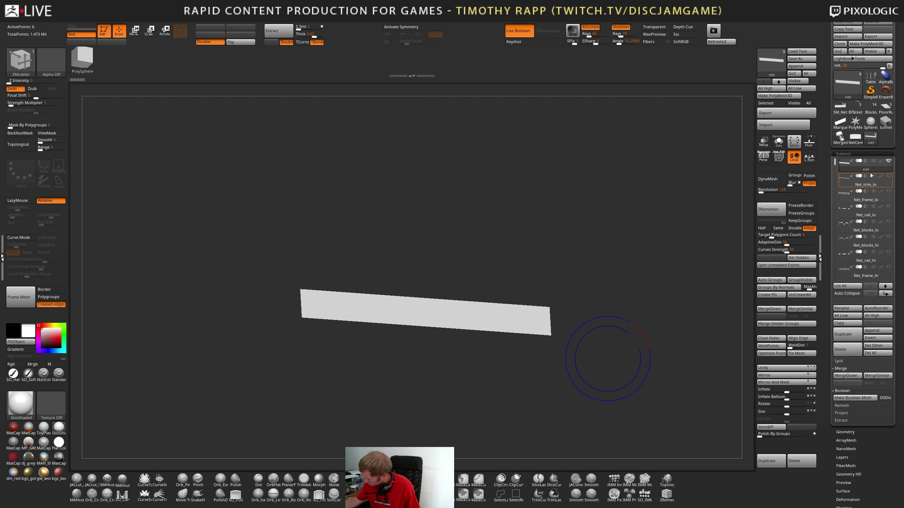
{"action": "left_click", "coordinate": [888, 175]}
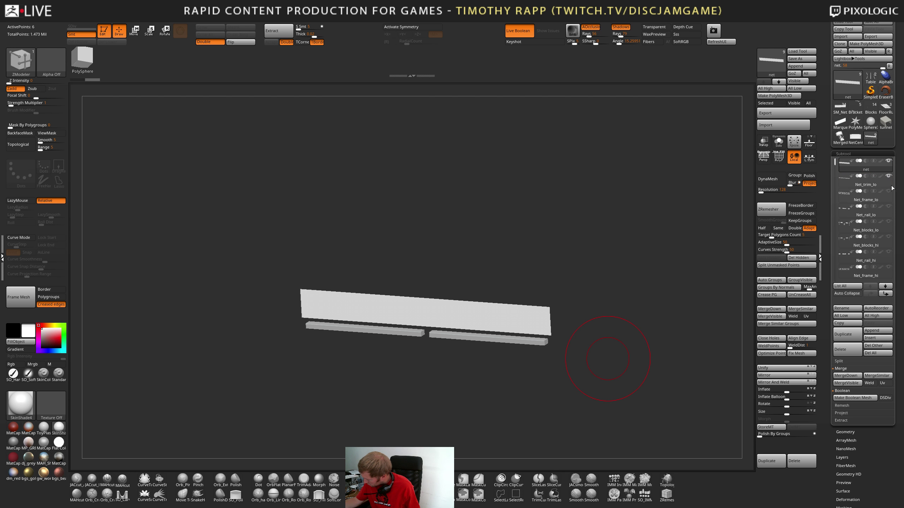
{"action": "left_click", "coordinate": [888, 191]}
{"action": "left_click", "coordinate": [888, 206]}
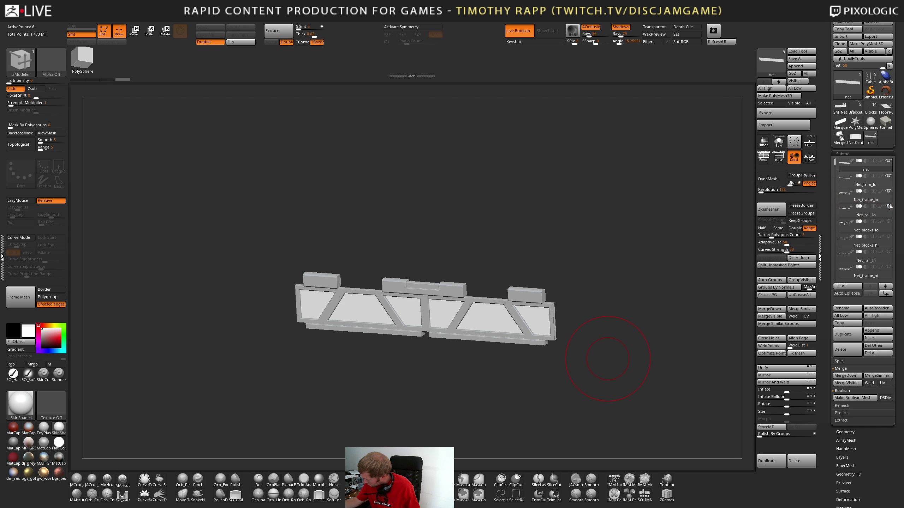
{"action": "left_click", "coordinate": [888, 222]}
{"action": "left_click_drag", "start_coordinate": [540, 370], "coordinate": [578, 337]}
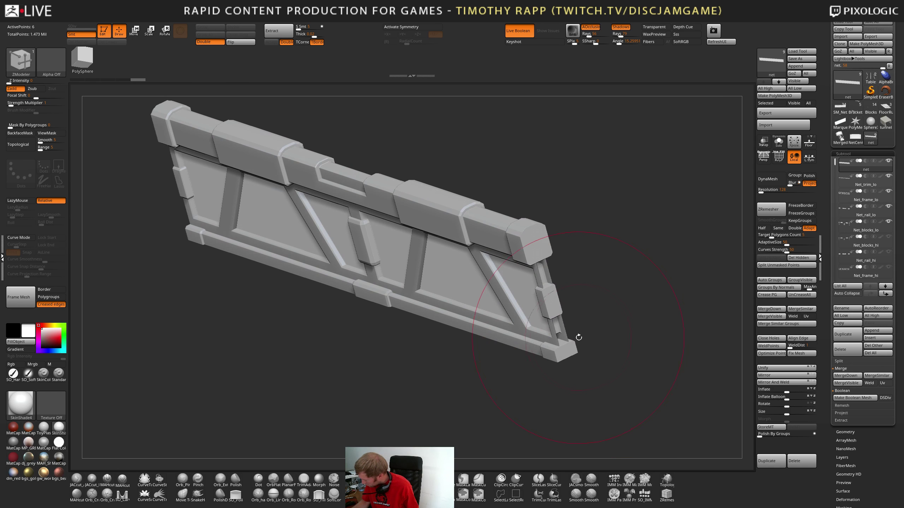
Step through the visible low-poly subtools, return to net, and snap the view straight to the front
{"action": "key", "text": "Down"}
{"action": "key", "text": "Down"}
{"action": "key", "text": "Down"}
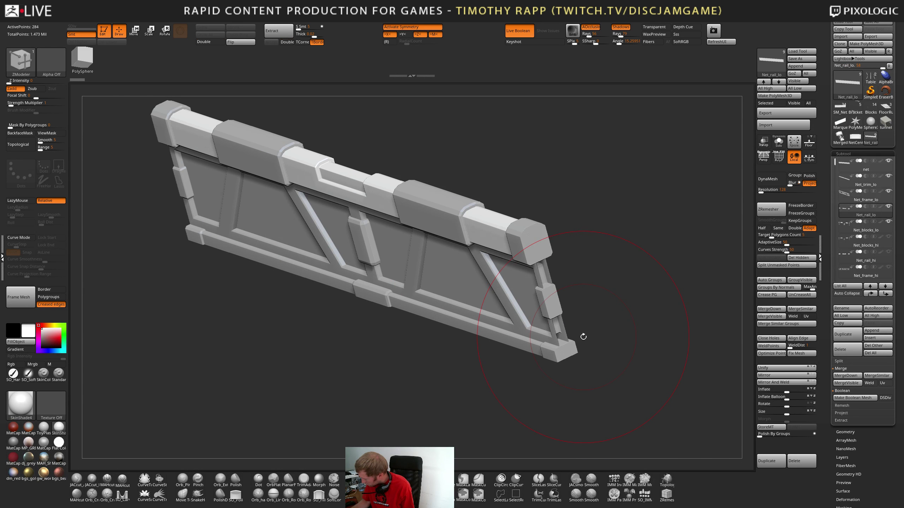
{"action": "key", "text": "Up"}
{"action": "key", "text": "Up"}
{"action": "key", "text": "Up"}
{"action": "mouse_move", "coordinate": [608, 376]}
{"action": "left_mouse_down", "text": "shift"}
{"action": "mouse_move", "coordinate": [624, 355]}
{"action": "mouse_move", "coordinate": [541, 368]}
{"action": "mouse_move", "coordinate": [595, 386]}
{"action": "left_mouse_up", "text": "shift"}
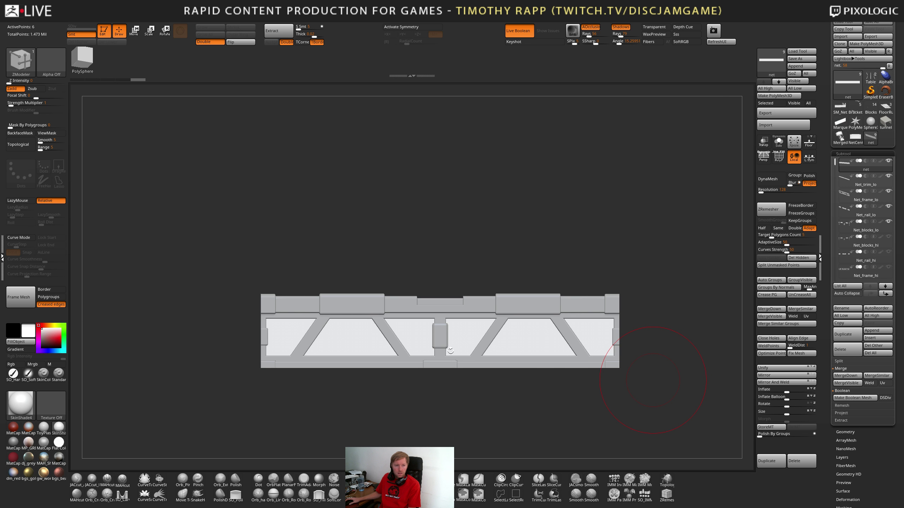
Switch to Maya and open the scene containing the low-poly net_lo mesh
{"action": "key", "text": "alt+Tab"}
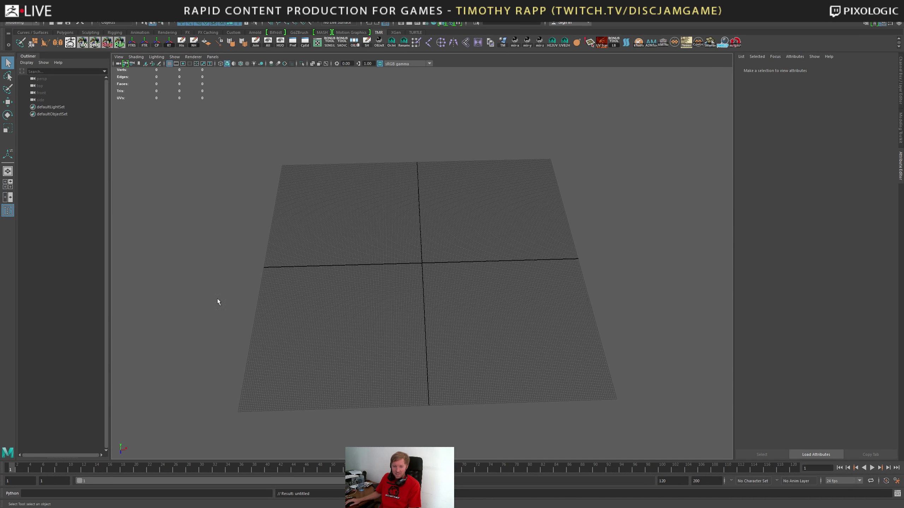
{"action": "left_click_drag", "start_coordinate": [217, 302], "coordinate": [458, 277], "text": "alt"}
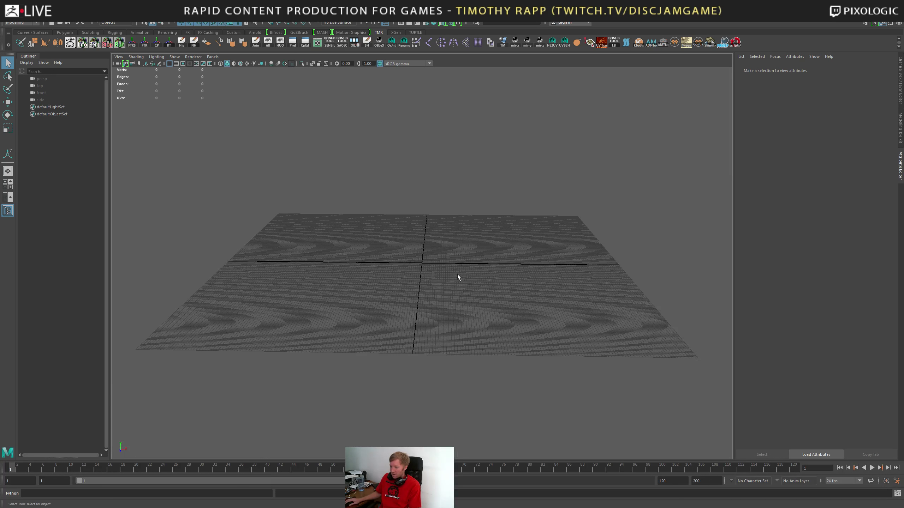
{"action": "right_click_drag", "start_coordinate": [458, 277], "coordinate": [575, 290], "text": "alt"}
{"action": "middle_click_drag", "start_coordinate": [467, 284], "coordinate": [473, 322], "text": "alt"}
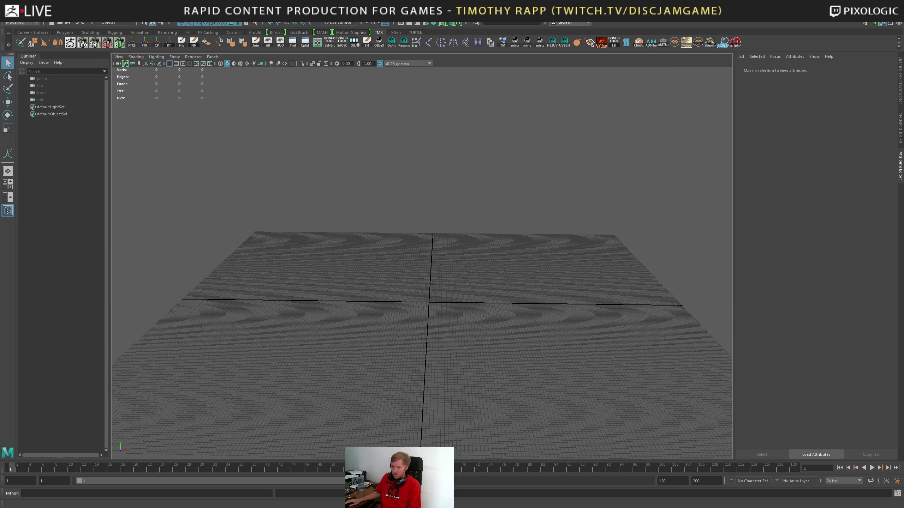
{"action": "left_click", "coordinate": [8, 18]}
{"action": "left_click", "coordinate": [8, 18]}
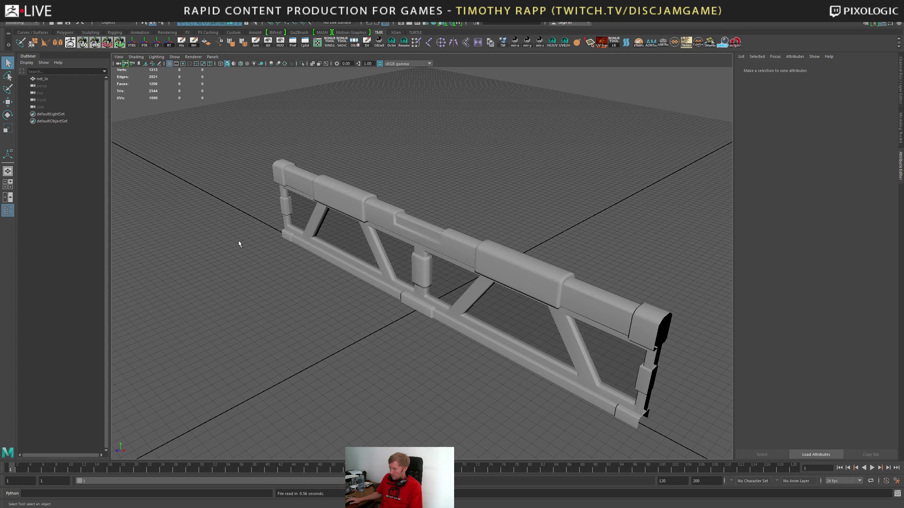
Add a polygon cube primitive at the origin of the net scene
{"action": "left_click_drag", "start_coordinate": [239, 241], "coordinate": [481, 228], "text": "alt"}
{"action": "left_click", "coordinate": [423, 227]}
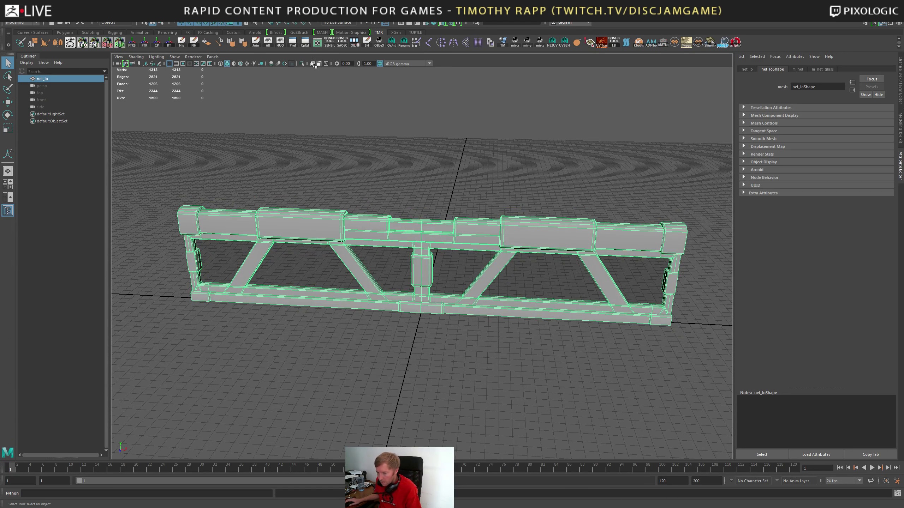
{"action": "key", "text": "e"}
{"action": "key", "text": "r"}
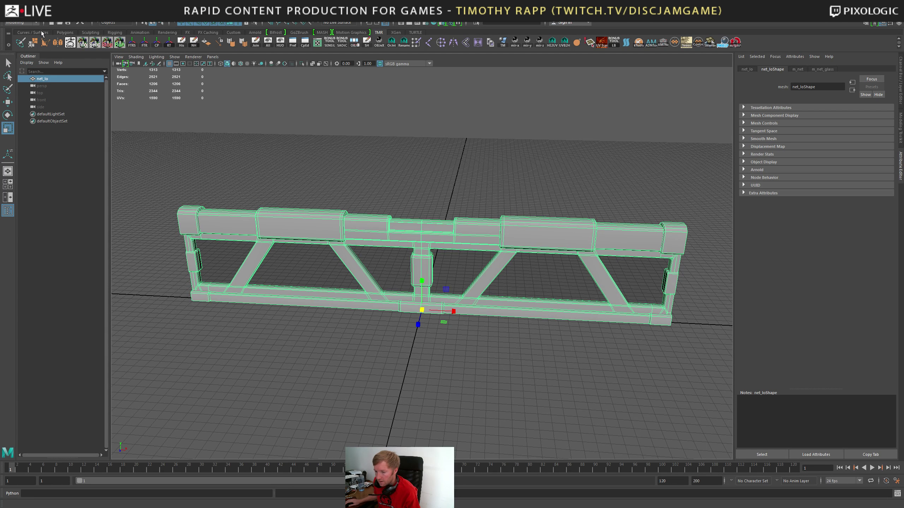
{"action": "left_click", "coordinate": [34, 16]}
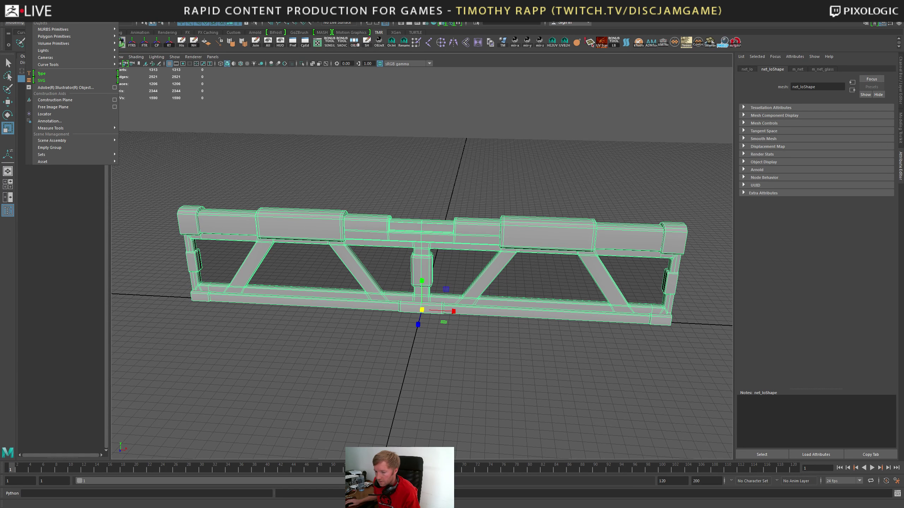
{"action": "mouse_move", "coordinate": [96, 37]}
{"action": "left_click", "coordinate": [139, 50]}
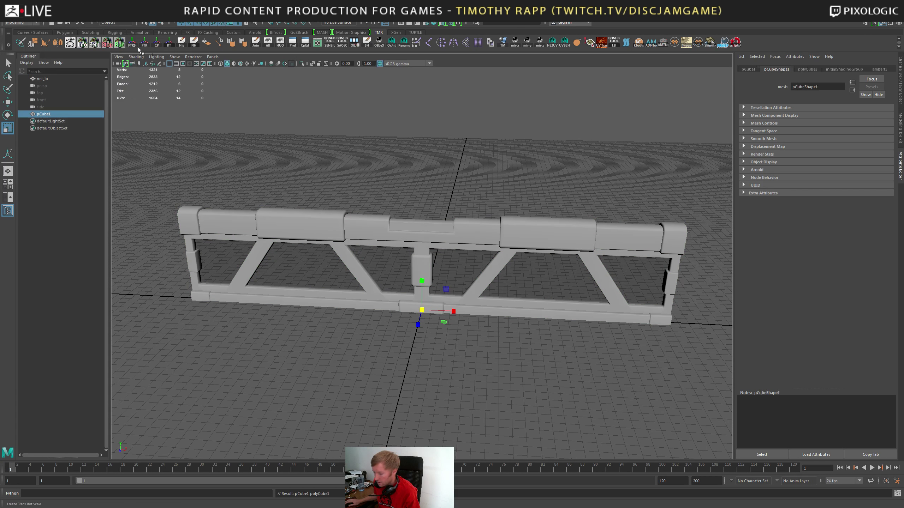
{"action": "key", "text": "w"}
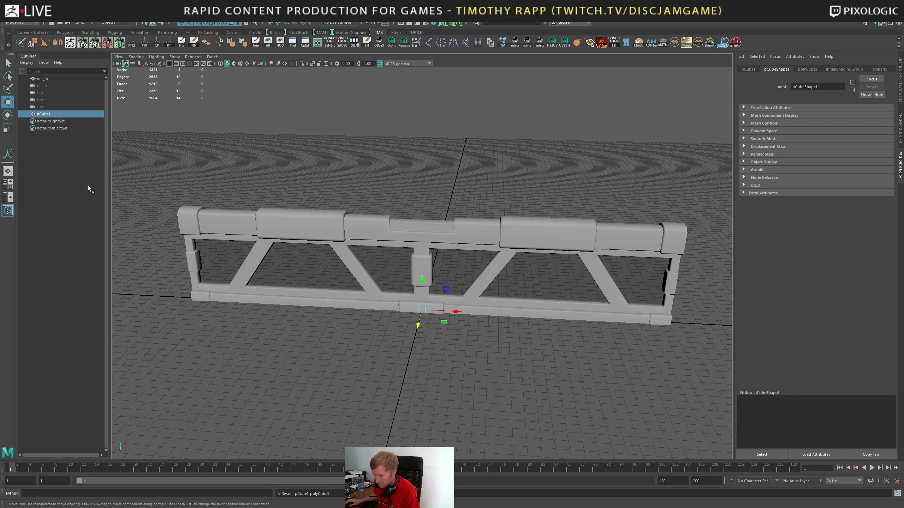
Try scaling net_lo to 0.1 in X, Y and Z, and undo the scaling
{"action": "left_click", "coordinate": [51, 79]}
{"action": "key", "text": "ctrl+a"}
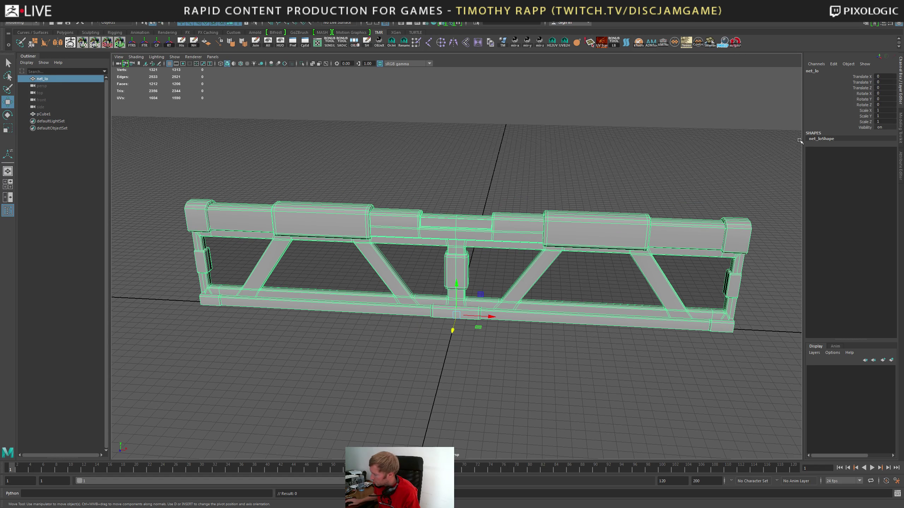
{"action": "left_click_drag", "start_coordinate": [884, 109], "coordinate": [886, 122]}
{"action": "type", "text": "0.1"}
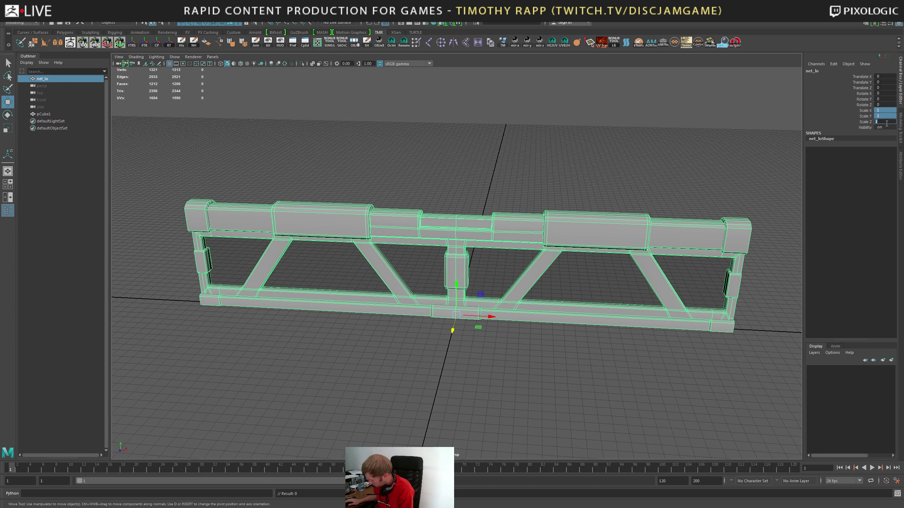
{"action": "key", "text": "Return"}
{"action": "right_click_drag", "start_coordinate": [592, 257], "coordinate": [757, 309], "text": "alt"}
{"action": "middle_click_drag", "start_coordinate": [585, 279], "coordinate": [585, 144], "text": "alt"}
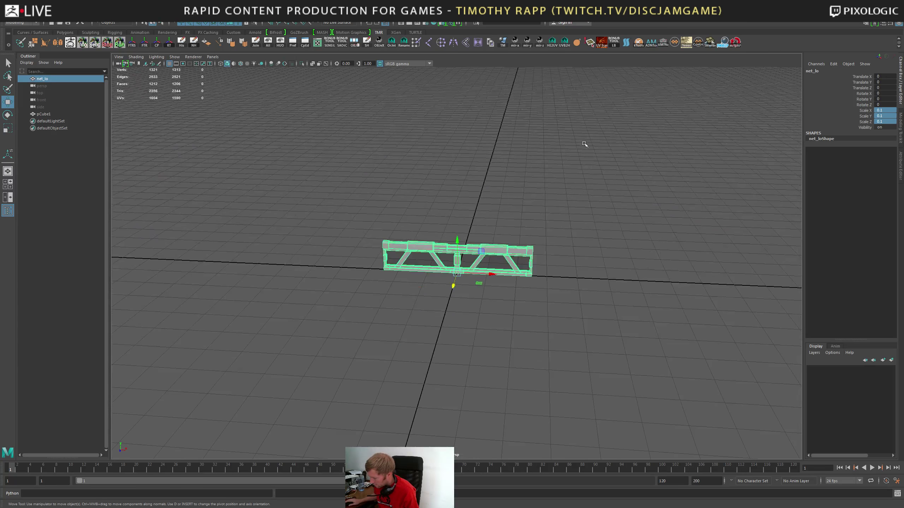
{"action": "right_click_drag", "start_coordinate": [582, 149], "coordinate": [638, 236], "text": "alt"}
{"action": "key", "text": "ctrl+z"}
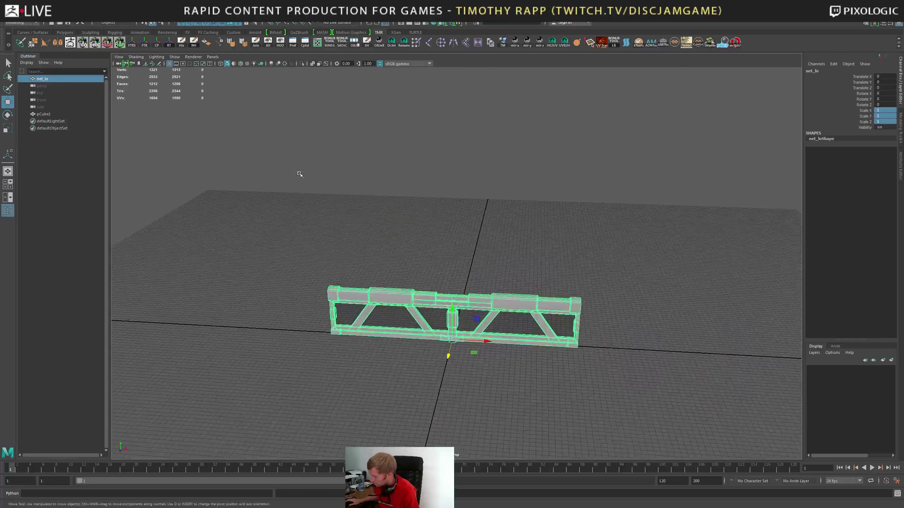
Scale pCube1 up uniformly and set its X, Y and Z scale to 500
{"action": "left_click", "coordinate": [33, 115]}
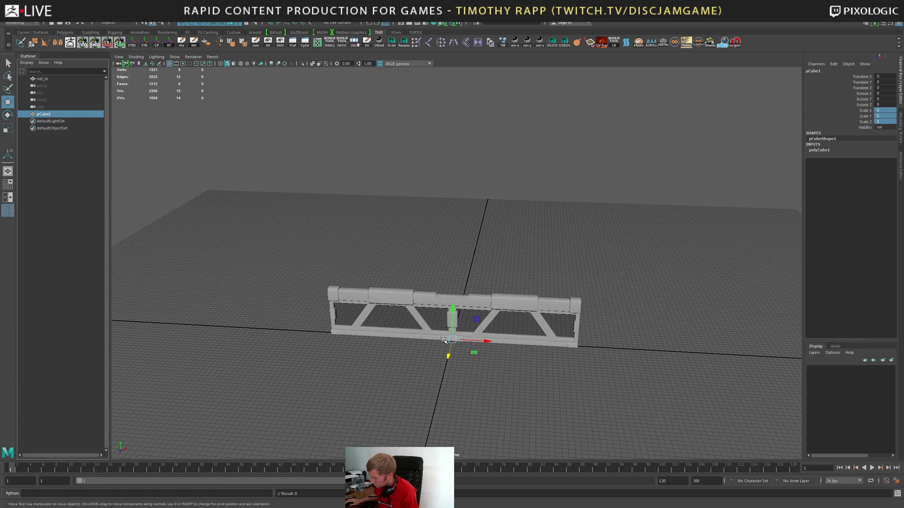
{"action": "key", "text": "r"}
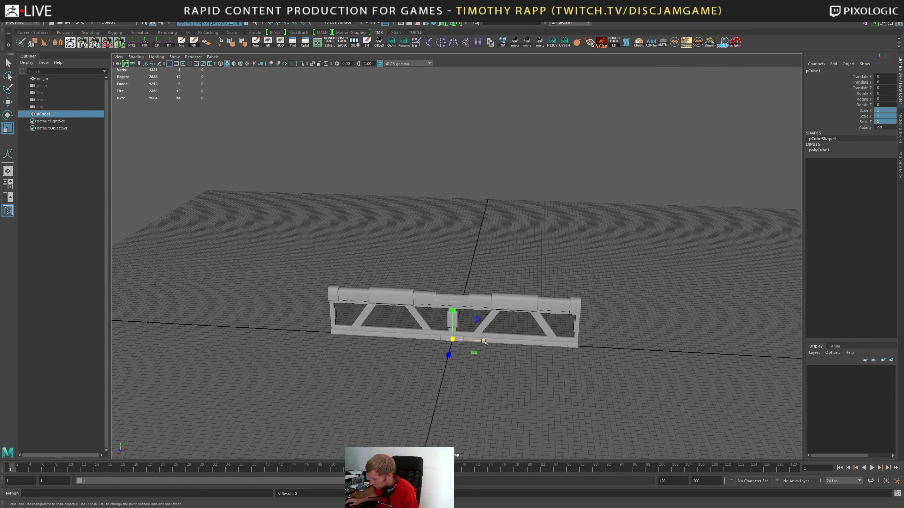
{"action": "left_click_drag", "start_coordinate": [457, 342], "coordinate": [677, 380], "text": "alt"}
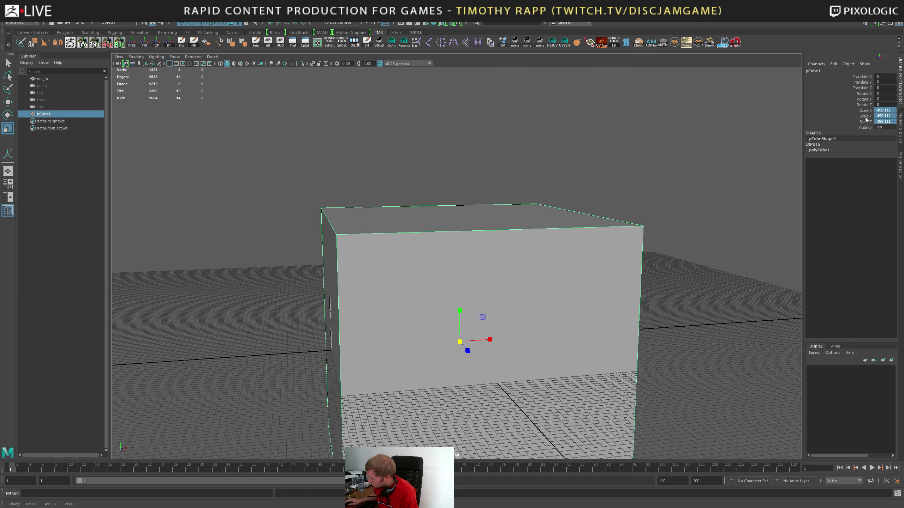
{"action": "left_click_drag", "start_coordinate": [878, 110], "coordinate": [880, 122]}
{"action": "type", "text": "500"}
{"action": "key", "text": "Return"}
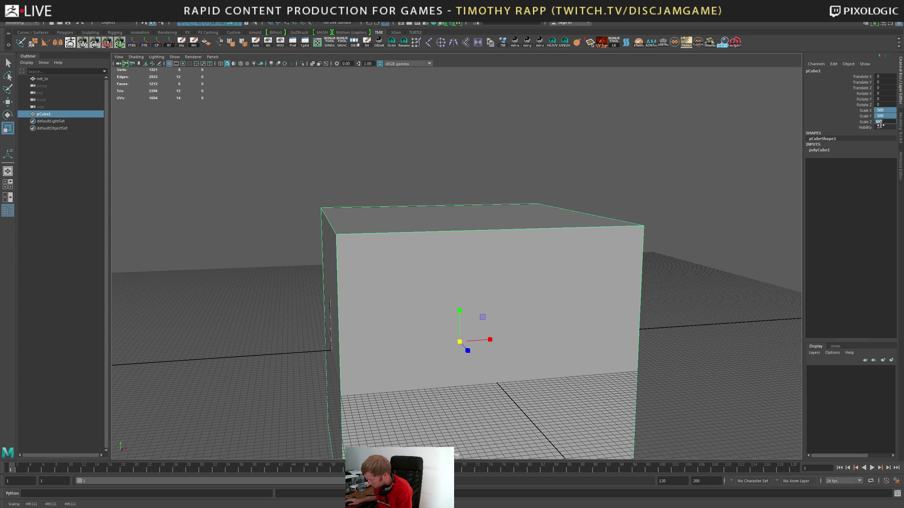
Flatten the cube along its Z axis into a thin slab with a Z scale of about 11.3
{"action": "left_click_drag", "start_coordinate": [702, 218], "coordinate": [584, 311], "text": "alt"}
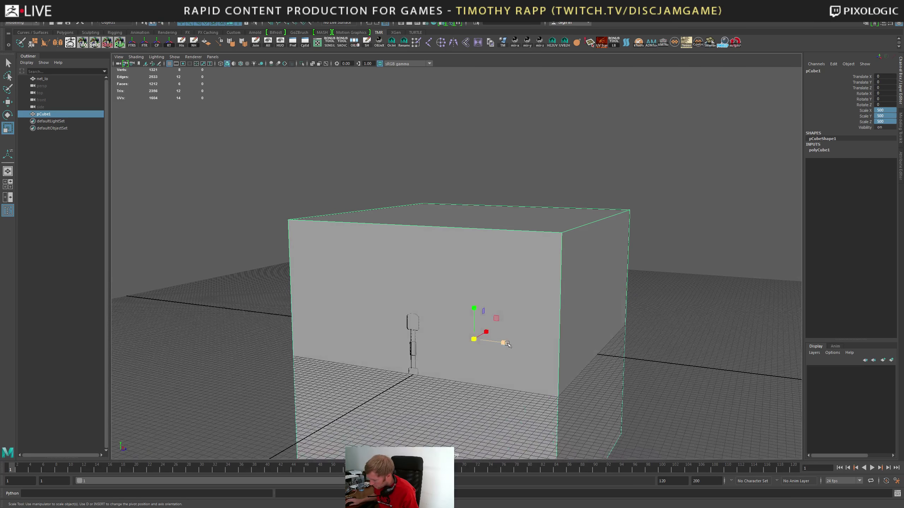
{"action": "left_click_drag", "start_coordinate": [504, 343], "coordinate": [473, 340]}
{"action": "right_click_drag", "start_coordinate": [481, 341], "coordinate": [568, 352], "text": "alt"}
{"action": "middle_click_drag", "start_coordinate": [569, 353], "coordinate": [596, 290], "text": "alt"}
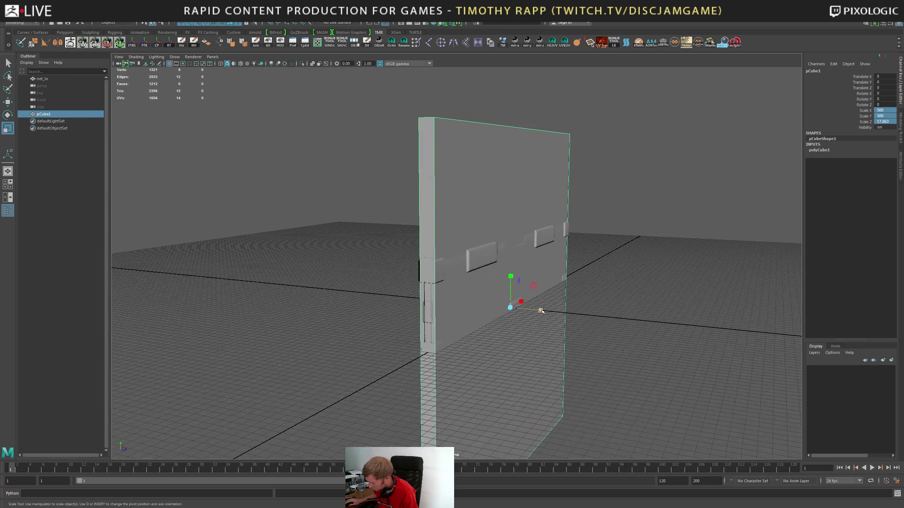
{"action": "left_click_drag", "start_coordinate": [540, 310], "coordinate": [514, 309]}
{"action": "key", "text": "ctrl+z"}
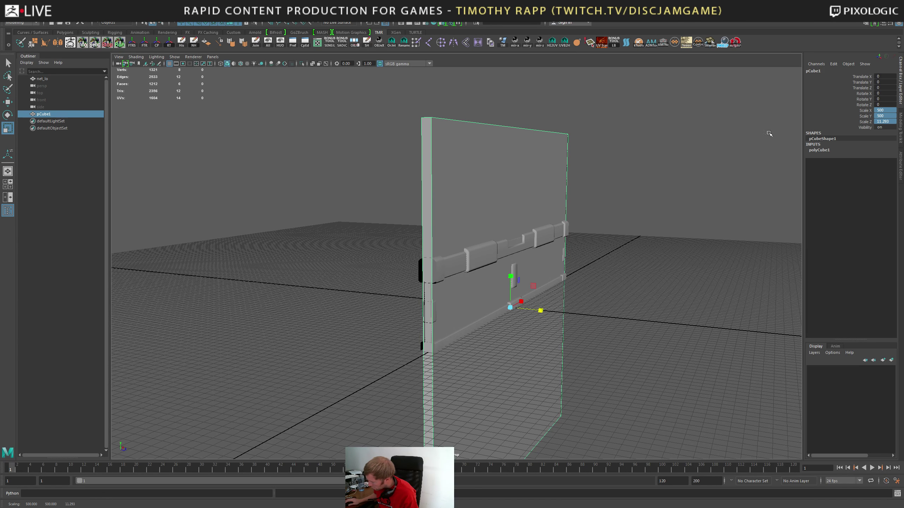
Reduce the slab's Z scale to about 8.3 so it fits the net frame's thickness, and switch back to ZBrush
{"action": "left_click", "coordinate": [863, 123]}
{"action": "mouse_move", "coordinate": [642, 156]}
{"action": "middle_mouse_down", "text": "ctrl"}
{"action": "mouse_move", "coordinate": [628, 159]}
{"action": "mouse_move", "coordinate": [638, 158]}
{"action": "mouse_move", "coordinate": [629, 147]}
{"action": "mouse_move", "coordinate": [642, 148]}
{"action": "middle_mouse_up", "text": "ctrl"}
{"action": "key", "text": "ctrl+z"}
{"action": "left_click", "coordinate": [884, 121]}
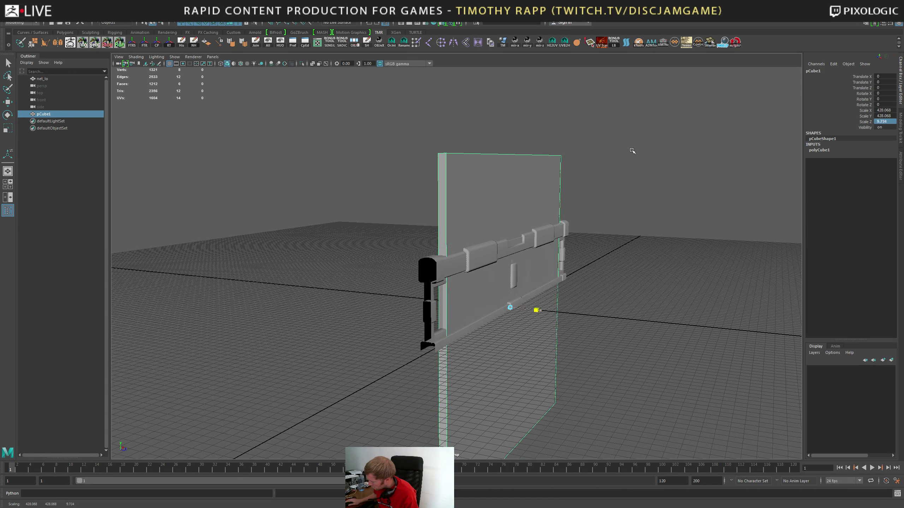
{"action": "key", "text": "ctrl+z"}
{"action": "key", "text": "ctrl+z"}
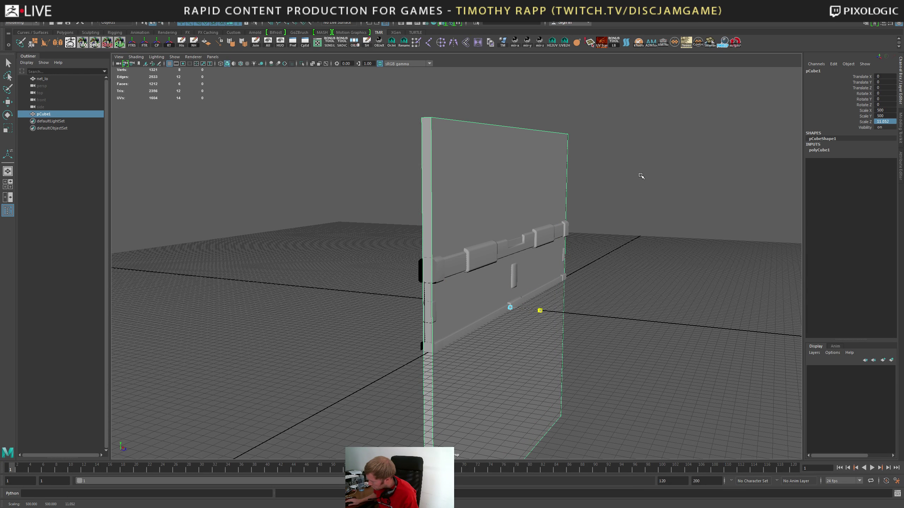
{"action": "mouse_move", "coordinate": [635, 175]}
{"action": "middle_mouse_down"}
{"action": "mouse_move", "coordinate": [607, 175]}
{"action": "mouse_move", "coordinate": [670, 177]}
{"action": "mouse_move", "coordinate": [508, 147]}
{"action": "mouse_move", "coordinate": [675, 180]}
{"action": "mouse_move", "coordinate": [628, 182]}
{"action": "mouse_move", "coordinate": [663, 170]}
{"action": "mouse_move", "coordinate": [736, 178]}
{"action": "mouse_move", "coordinate": [619, 171]}
{"action": "mouse_move", "coordinate": [631, 171]}
{"action": "middle_mouse_up"}
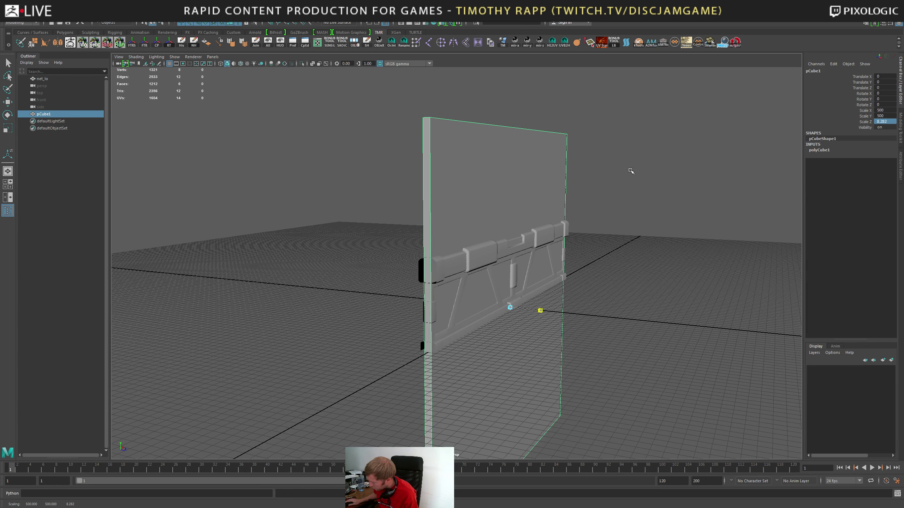
{"action": "right_click_drag", "start_coordinate": [630, 170], "coordinate": [734, 214], "text": "alt"}
{"action": "middle_click_drag", "start_coordinate": [570, 192], "coordinate": [602, 151], "text": "alt"}
{"action": "key", "text": "alt+Tab"}
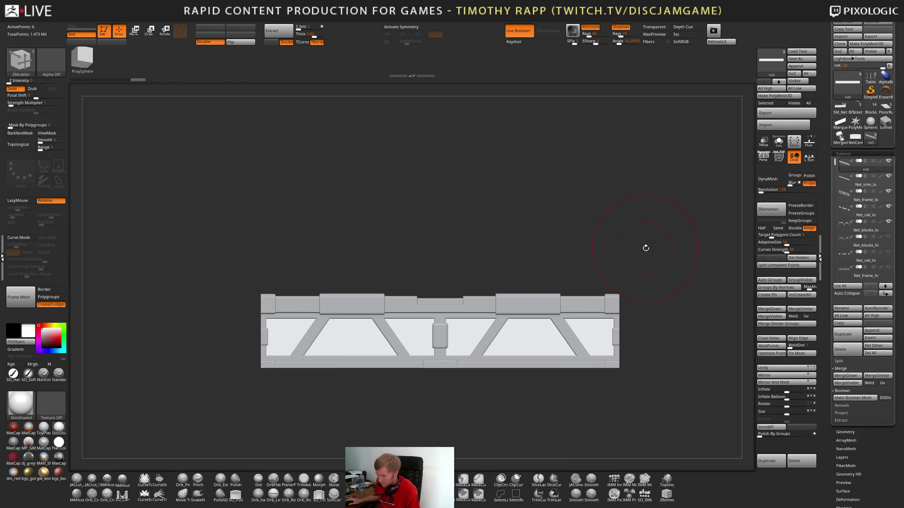
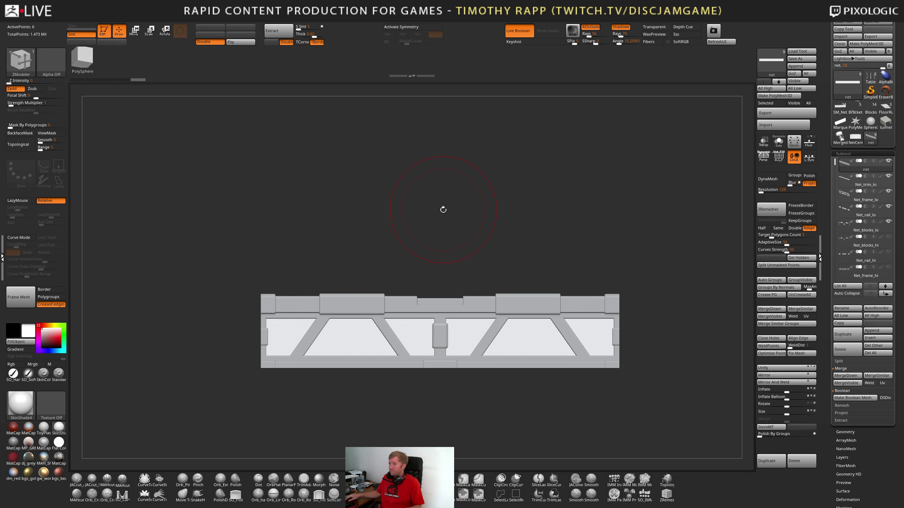
Isolate the PM3D_Plane3D1 subtool, frame it in the viewport and display its wireframe
{"action": "left_click", "coordinate": [877, 330]}
{"action": "left_click", "coordinate": [716, 380]}
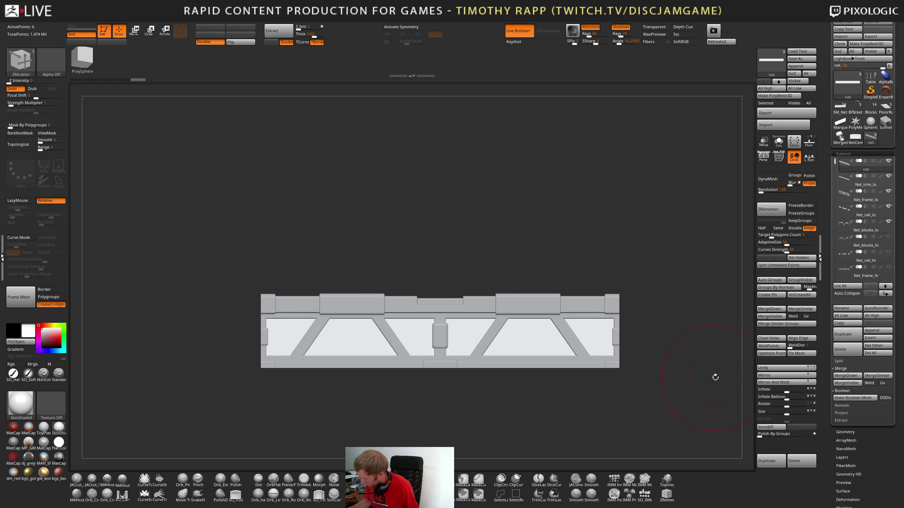
{"action": "left_click_drag", "start_coordinate": [834, 161], "coordinate": [833, 260]}
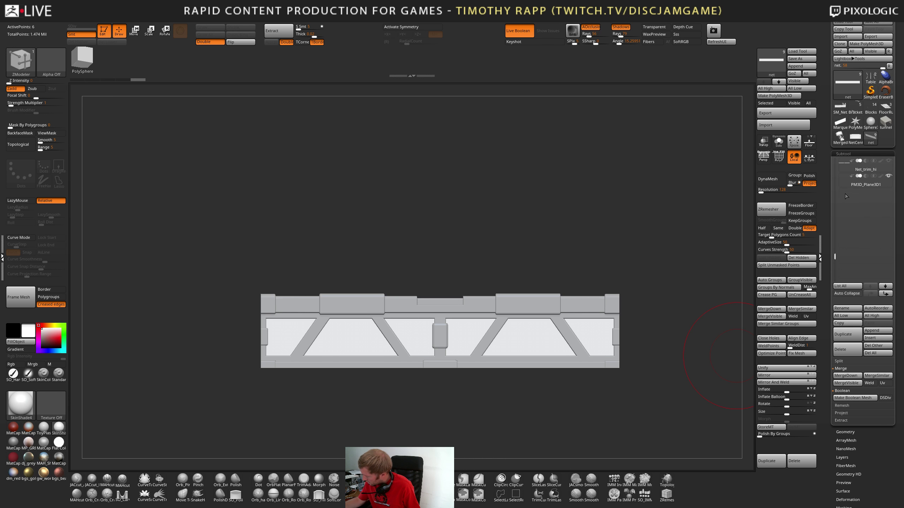
{"action": "left_click", "coordinate": [854, 183]}
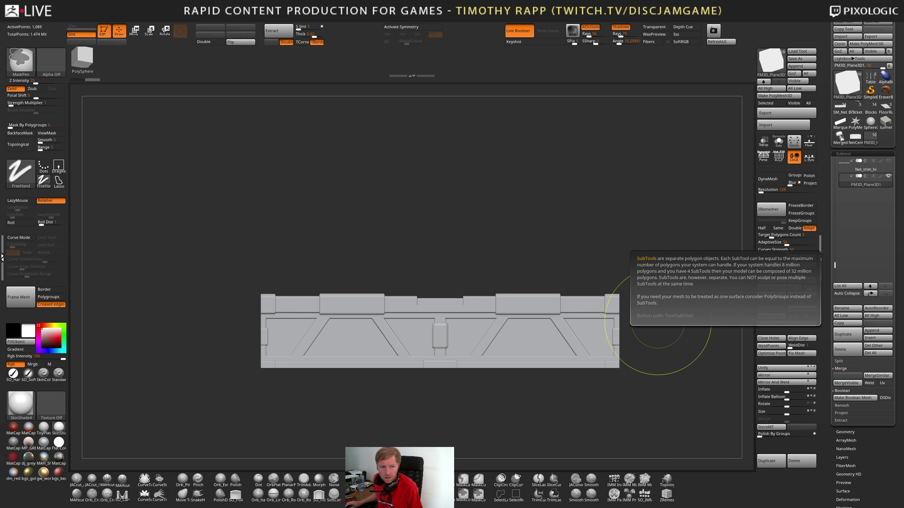
{"action": "key", "text": "ctrl+s"}
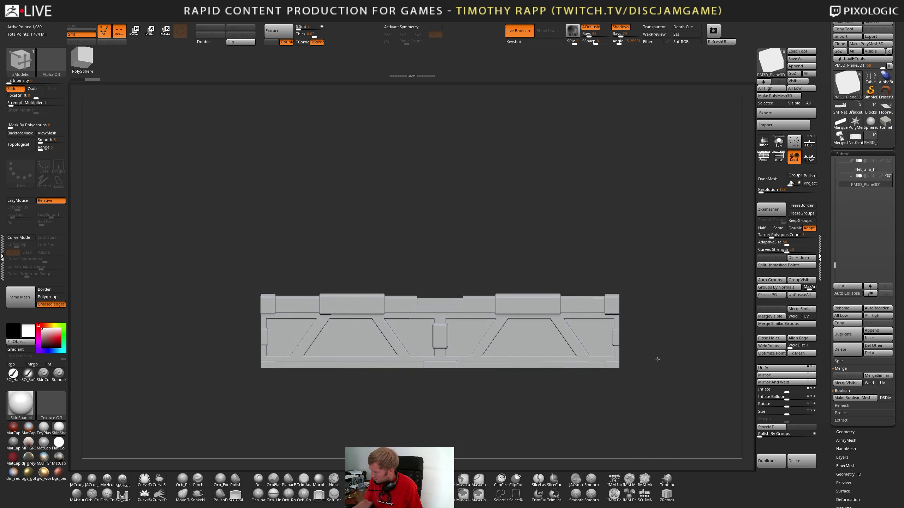
{"action": "mouse_move", "coordinate": [653, 361]}
{"action": "left_mouse_down"}
{"action": "mouse_move", "coordinate": [658, 395]}
{"action": "mouse_move", "coordinate": [655, 363]}
{"action": "mouse_move", "coordinate": [685, 359]}
{"action": "mouse_move", "coordinate": [646, 384]}
{"action": "left_mouse_up"}
{"action": "key", "text": "shift+alt+s"}
{"action": "key", "text": "f"}
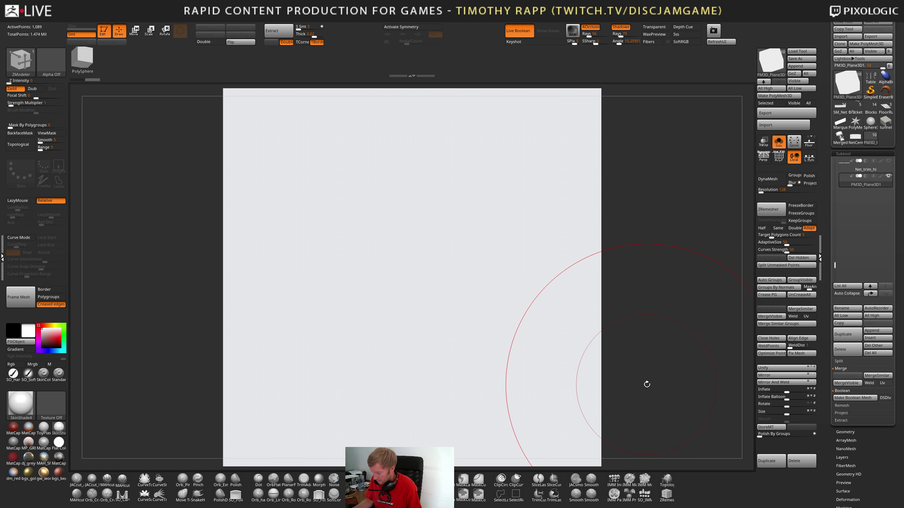
{"action": "key", "text": "shift+f"}
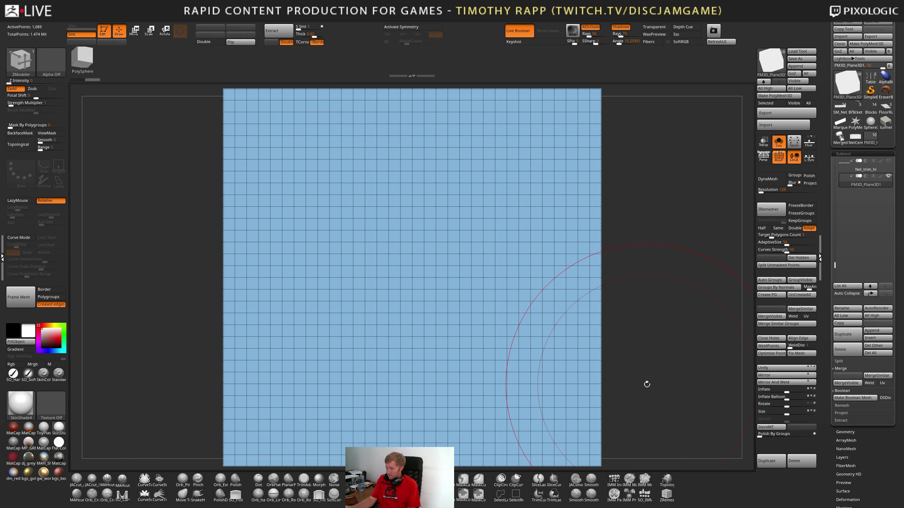
Reduce the brush size and choose the IMM Primitives insert-mesh brush
{"action": "key", "text": "s"}
{"action": "left_click_drag", "start_coordinate": [425, 291], "coordinate": [417, 293]}
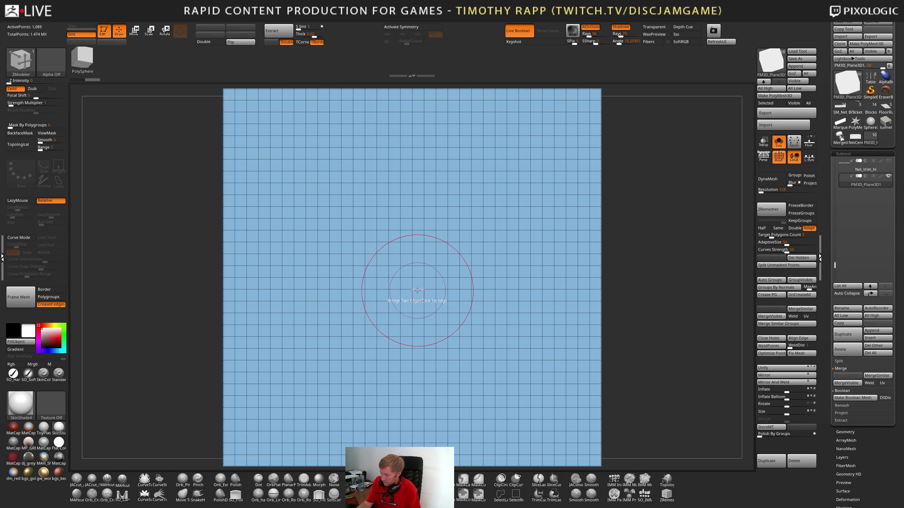
{"action": "key", "text": "b"}
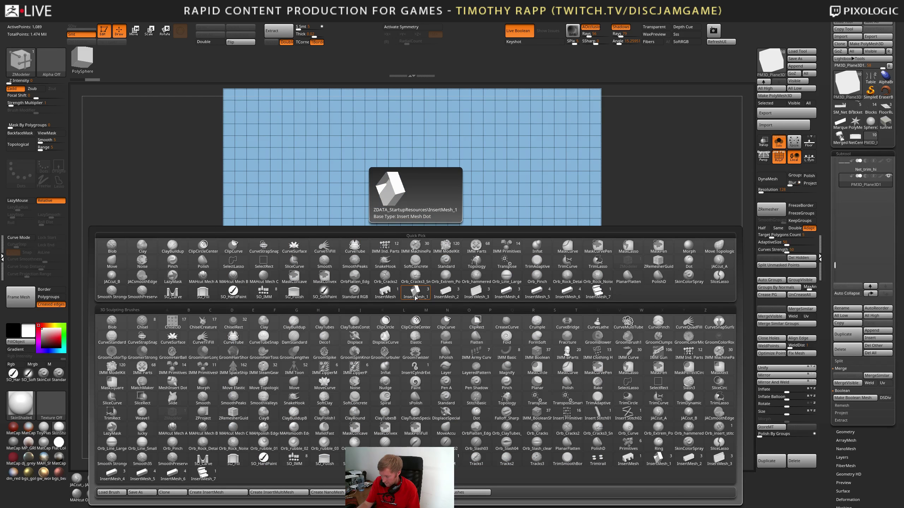
{"action": "key", "text": "i"}
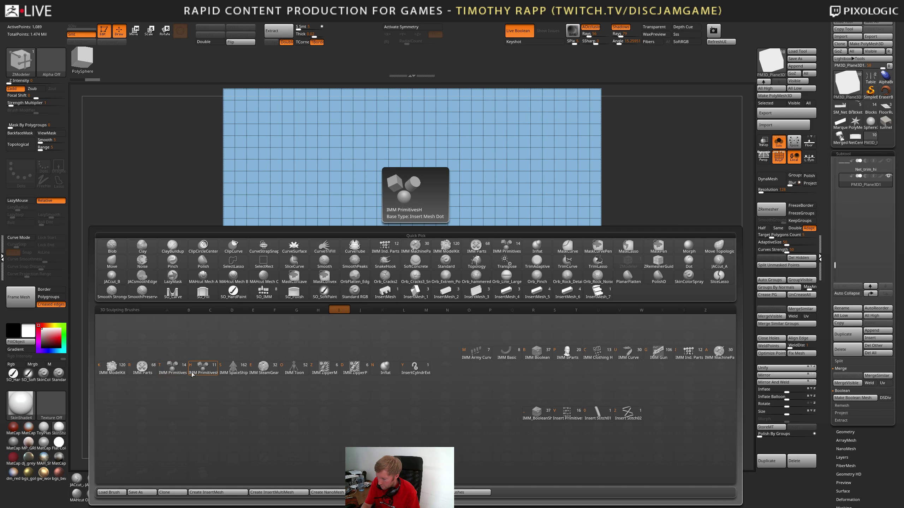
{"action": "left_click", "coordinate": [178, 373]}
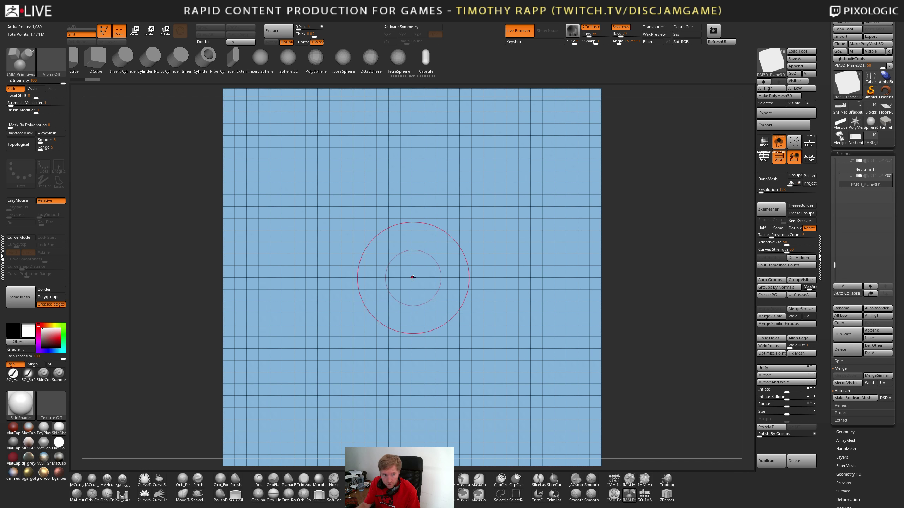
{"action": "key", "text": "ctrl+z"}
{"action": "left_click", "coordinate": [422, 277], "text": "ctrl+shift"}
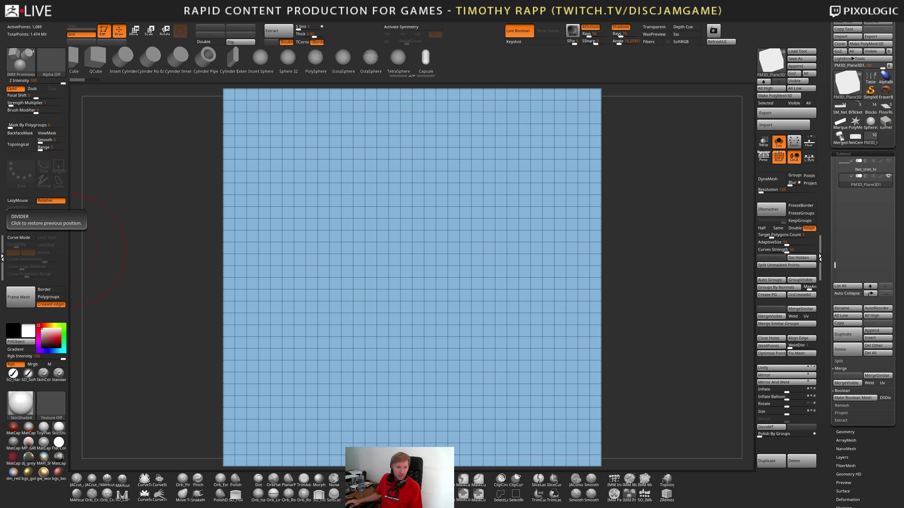
Close the Maya program that has stopped working
{"action": "left_click_drag", "start_coordinate": [0, 293], "coordinate": [358, 301]}
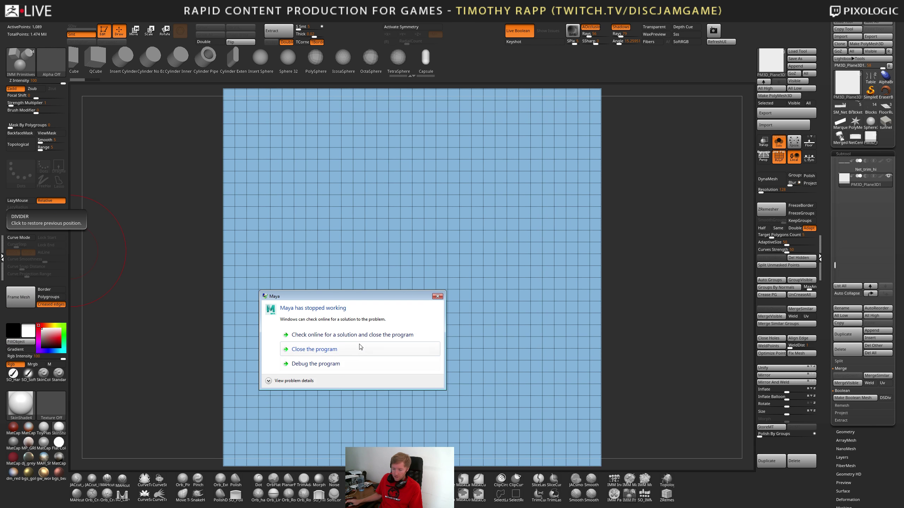
{"action": "left_click", "coordinate": [343, 348]}
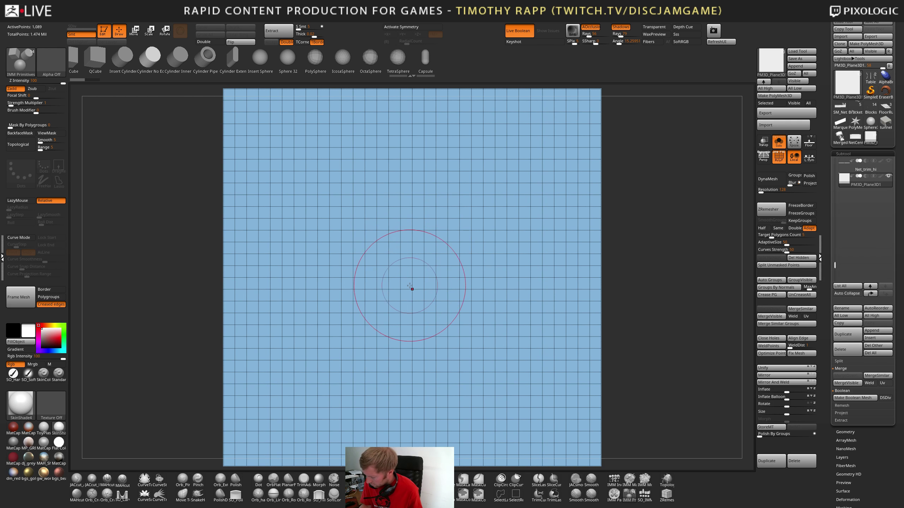
Try inserting a solid cylinder at the centre of the plane, and undo the insertion
{"action": "key", "text": "w"}
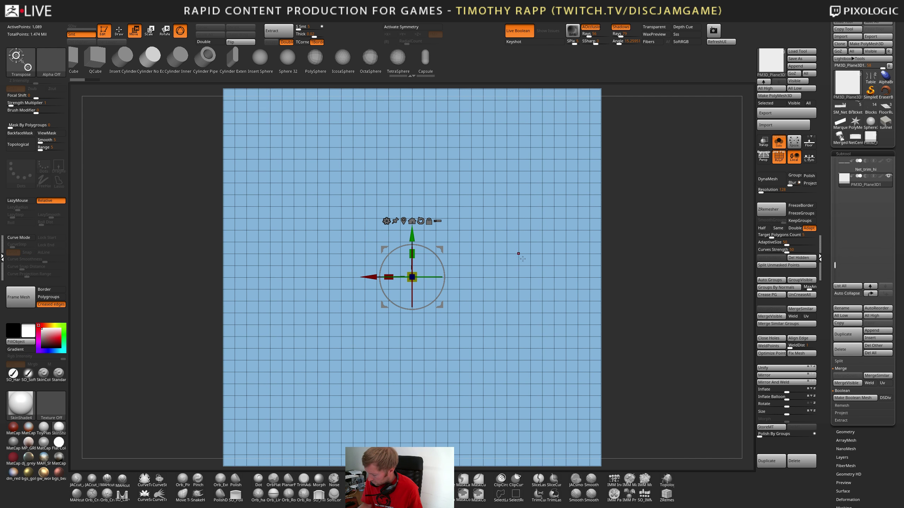
{"action": "key", "text": "q"}
{"action": "left_click_drag", "start_coordinate": [412, 277], "coordinate": [423, 364]}
{"action": "right_click_drag", "start_coordinate": [422, 364], "coordinate": [477, 389], "text": "alt"}
{"action": "mouse_move", "coordinate": [527, 352]}
{"action": "right_mouse_down"}
{"action": "mouse_move", "coordinate": [460, 337]}
{"action": "mouse_move", "coordinate": [555, 329]}
{"action": "mouse_move", "coordinate": [595, 343]}
{"action": "right_mouse_up"}
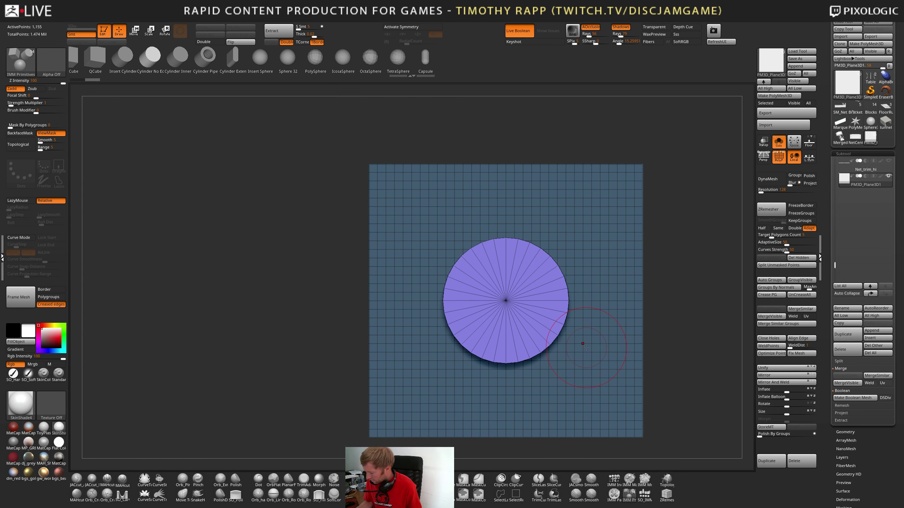
{"action": "key", "text": "ctrl+z"}
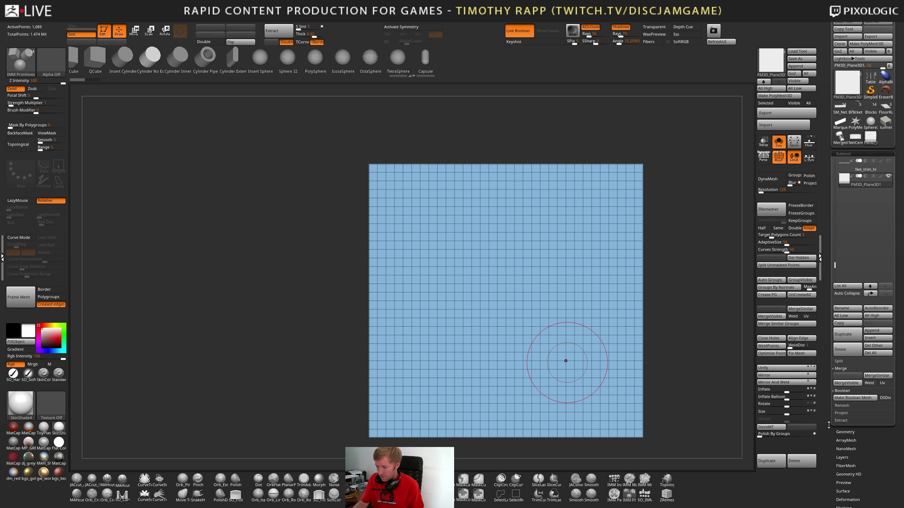
Insert a Cylinder Pipe ring at the plane's centre, about two thirds of the plane's width across, with symmetry off
{"action": "left_click", "coordinate": [206, 61]}
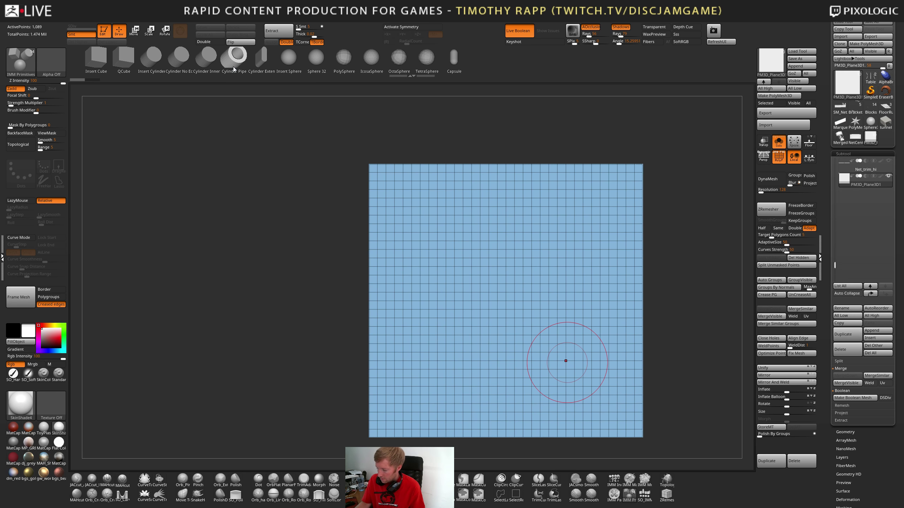
{"action": "key", "text": "x"}
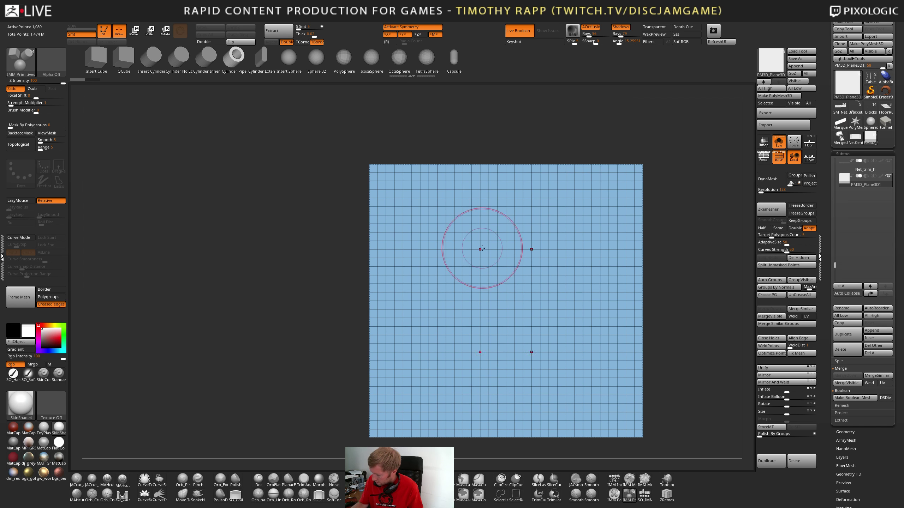
{"action": "key", "text": "x"}
{"action": "left_click_drag", "start_coordinate": [505, 300], "coordinate": [557, 377]}
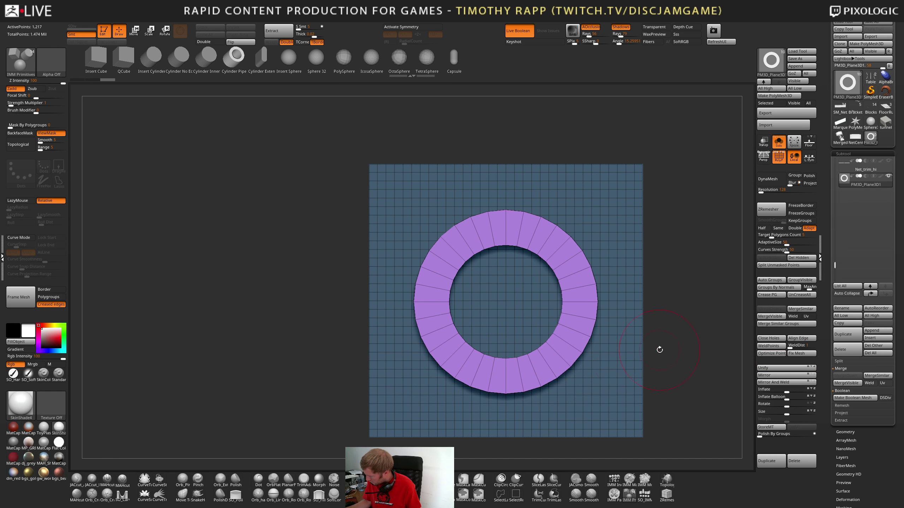
{"action": "left_click_drag", "start_coordinate": [660, 350], "coordinate": [617, 351]}
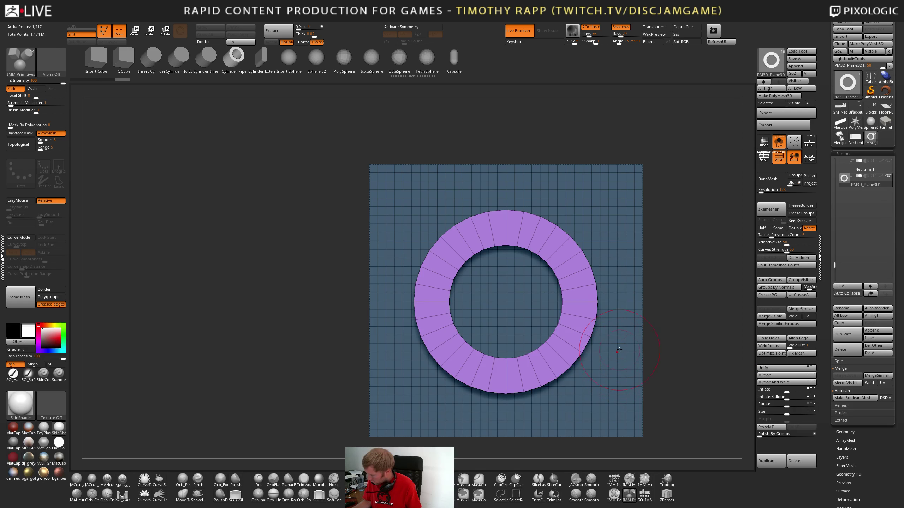
Reset the transform gizmo's orientation on the ring and move the ring along its depth axis into the plane
{"action": "key", "text": "w"}
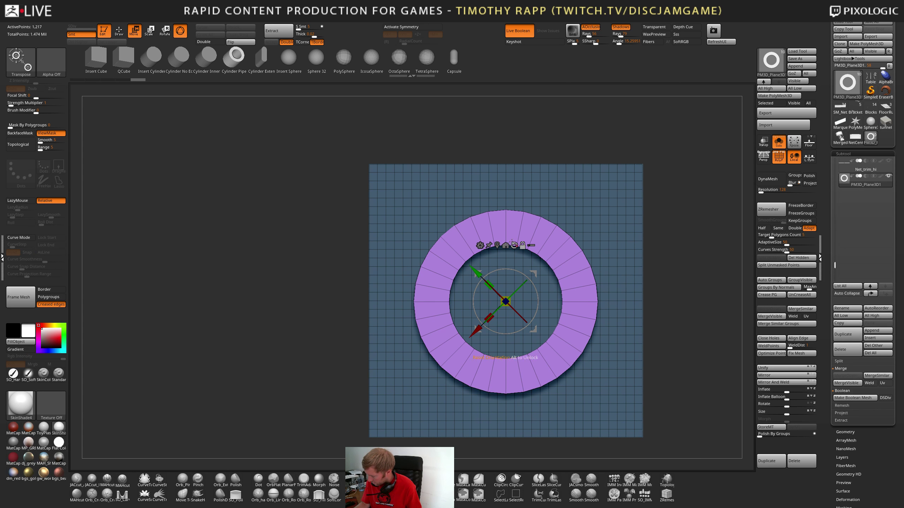
{"action": "left_click", "coordinate": [505, 245]}
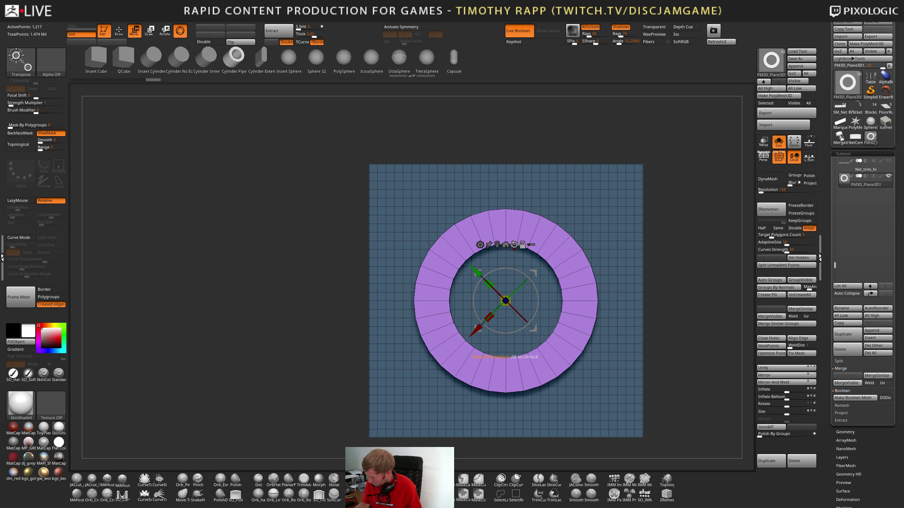
{"action": "left_click", "coordinate": [514, 245]}
{"action": "right_click_drag", "start_coordinate": [574, 266], "coordinate": [591, 278]}
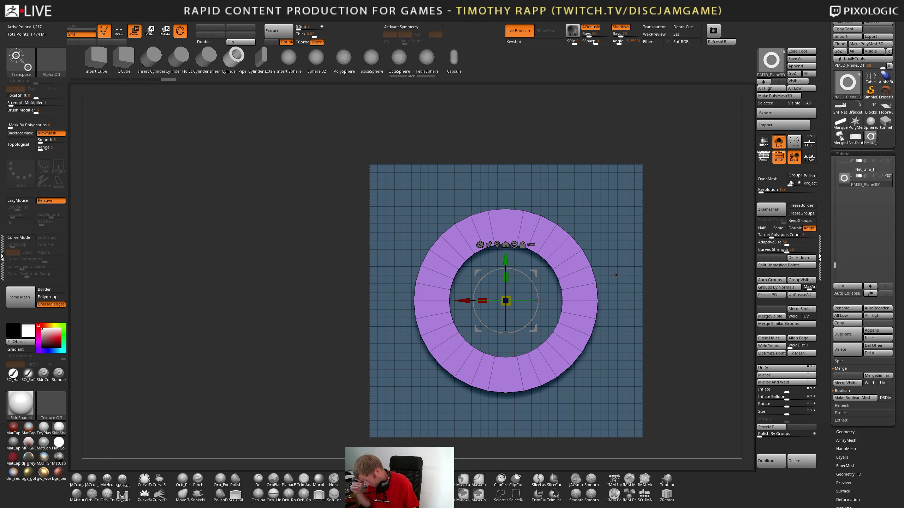
{"action": "right_click_drag", "start_coordinate": [610, 292], "coordinate": [552, 301]}
{"action": "left_click_drag", "start_coordinate": [518, 297], "coordinate": [702, 291]}
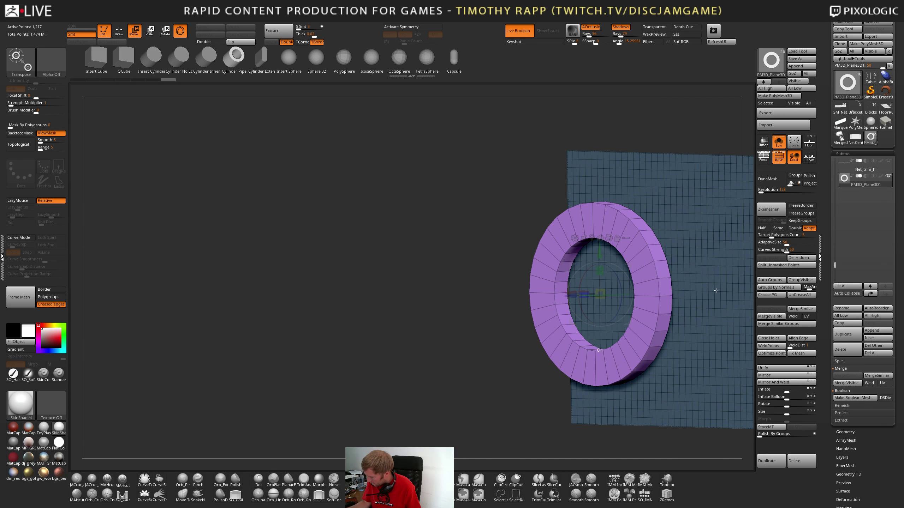
{"action": "left_click_drag", "start_coordinate": [572, 297], "coordinate": [639, 301]}
{"action": "right_click_drag", "start_coordinate": [639, 301], "coordinate": [579, 364], "text": "shift"}
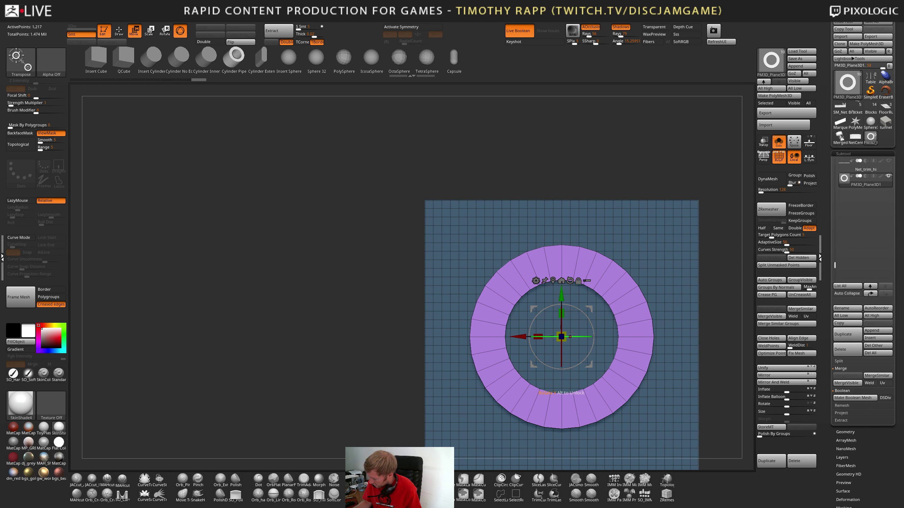
Duplicate the central ring and centre the copy on the plane's upper-left corner
{"action": "left_click_drag", "start_coordinate": [589, 309], "coordinate": [498, 226], "text": "alt"}
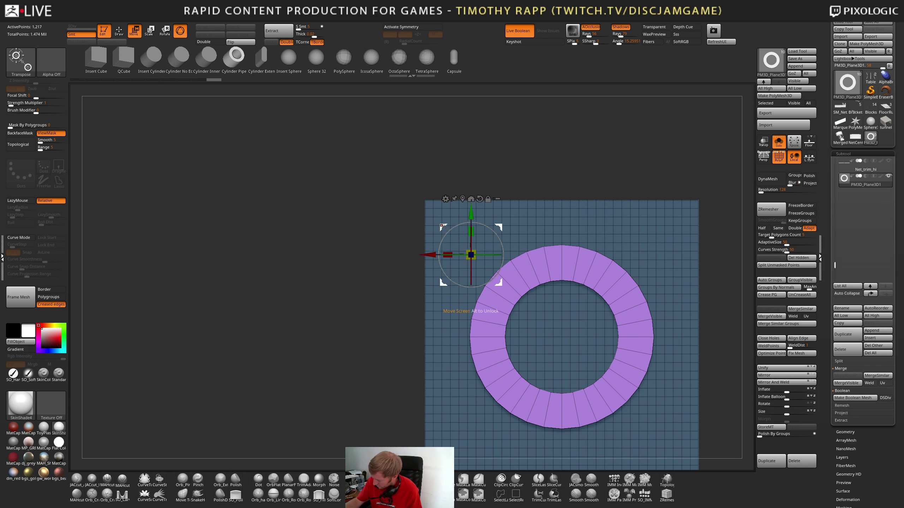
{"action": "key", "text": "ctrl+z"}
{"action": "left_click_drag", "start_coordinate": [566, 325], "coordinate": [395, 173], "text": "ctrl"}
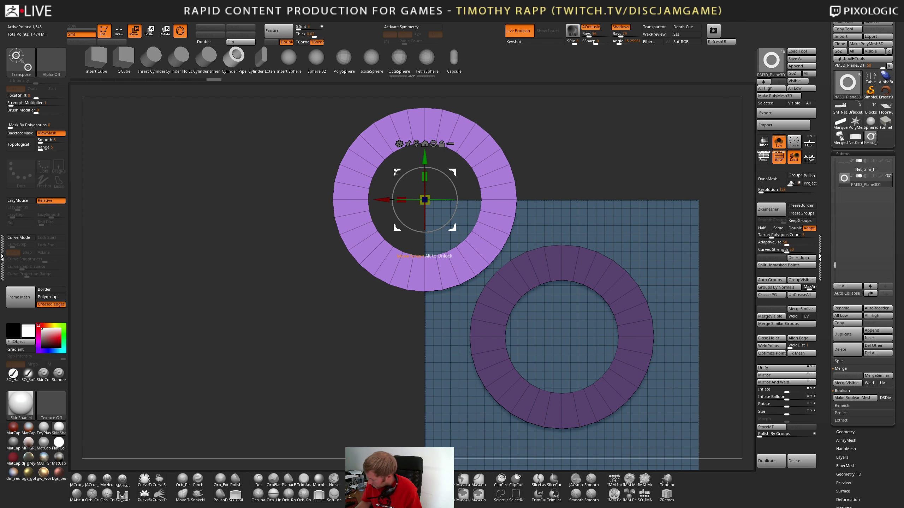
Mirror and weld the corner ring horizontally and vertically so each corner of the plane has a ring
{"action": "left_click", "coordinate": [771, 376]}
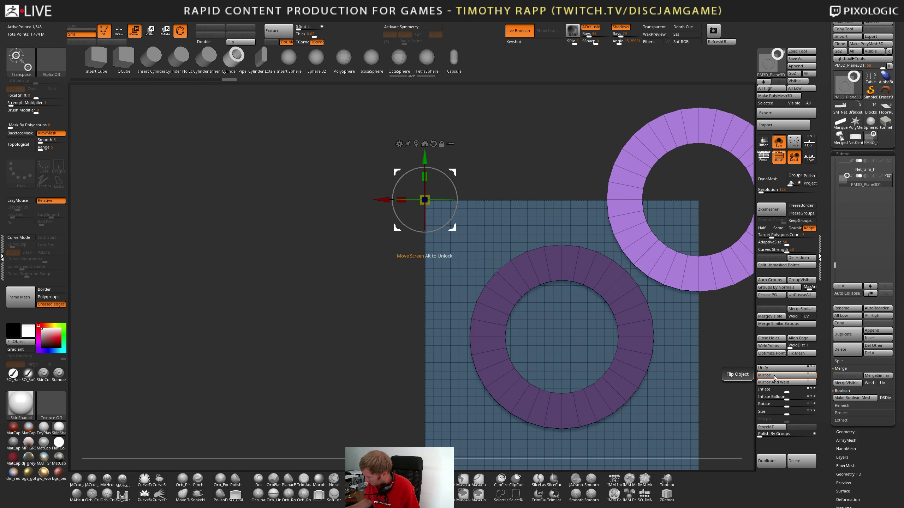
{"action": "left_click", "coordinate": [771, 376]}
{"action": "left_click", "coordinate": [813, 382]}
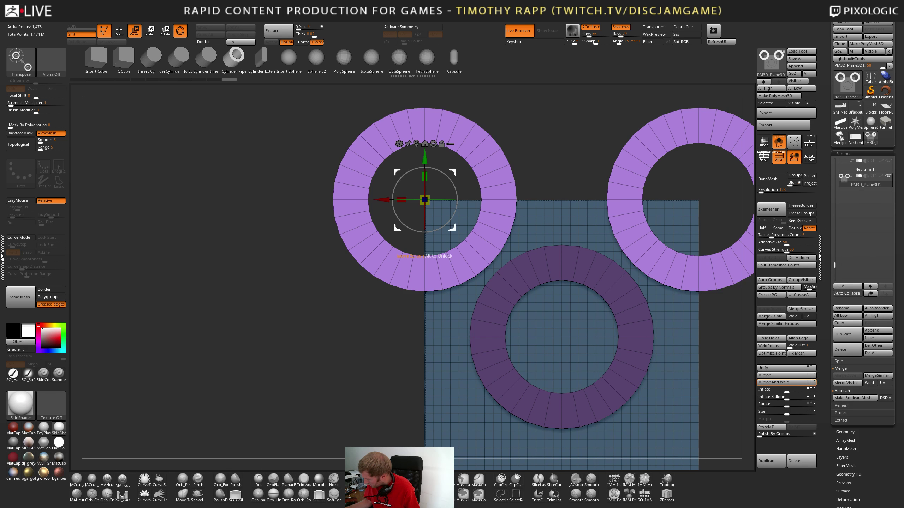
{"action": "left_click", "coordinate": [796, 382]}
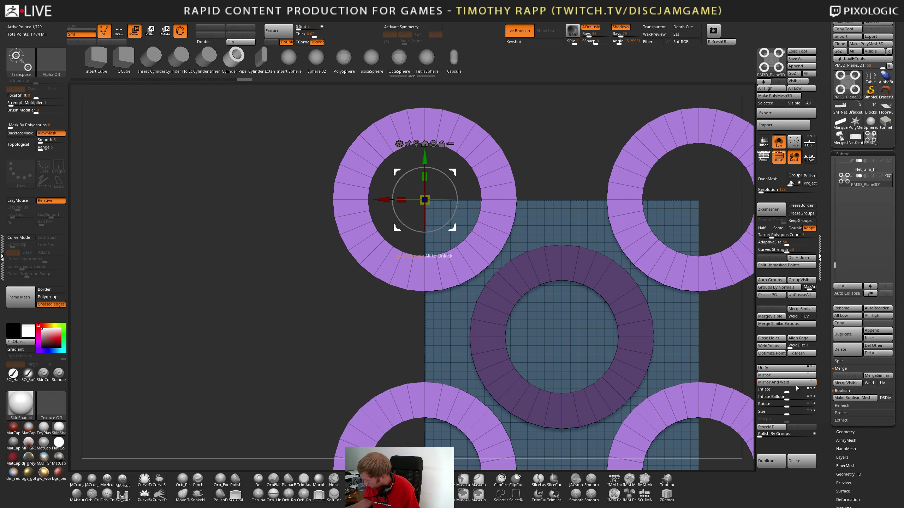
Hide the parts of the four corner rings that extend beyond the plane's edges
{"action": "right_click_drag", "start_coordinate": [734, 396], "coordinate": [645, 413], "text": "ctrl"}
{"action": "left_click_drag", "start_coordinate": [642, 409], "coordinate": [594, 395], "text": "alt"}
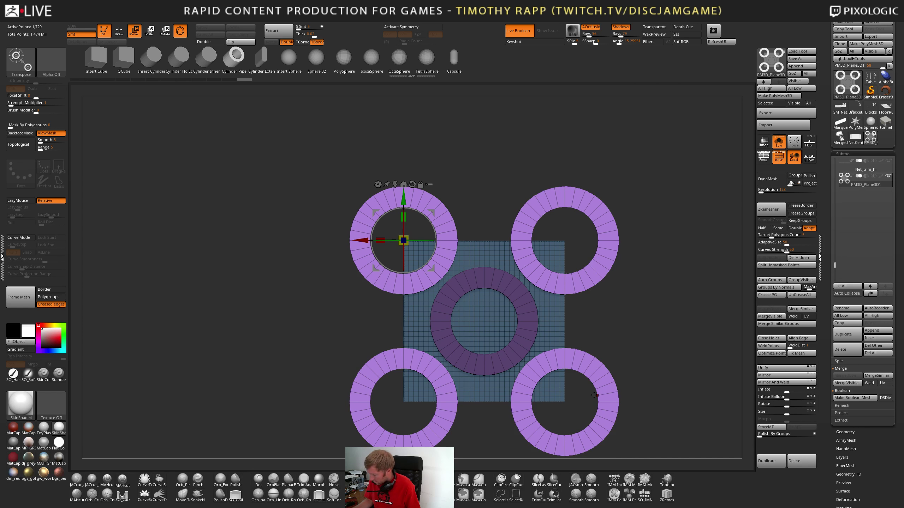
{"action": "key", "text": "q"}
{"action": "left_click_drag", "start_coordinate": [641, 326], "coordinate": [572, 469], "text": "ctrl+shift"}
{"action": "left_click_drag", "start_coordinate": [306, 413], "coordinate": [578, 469], "text": "ctrl+shift"}
{"action": "left_click_drag", "start_coordinate": [315, 172], "coordinate": [641, 233], "text": "ctrl+shift"}
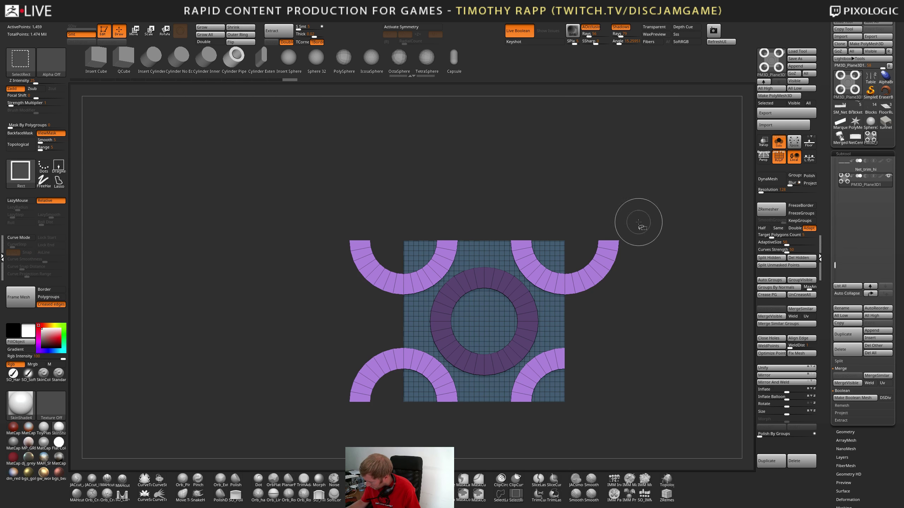
{"action": "left_click_drag", "start_coordinate": [653, 197], "coordinate": [569, 396], "text": "ctrl+alt+shift"}
{"action": "left_click_drag", "start_coordinate": [309, 203], "coordinate": [399, 437], "text": "ctrl+shift"}
{"action": "left_click_drag", "start_coordinate": [512, 420], "coordinate": [604, 371], "text": "alt"}
Turn off the wireframe display and clear the mask from the plane and the central ring
{"action": "key", "text": "shift+f"}
{"action": "left_click_drag", "start_coordinate": [643, 373], "coordinate": [668, 386], "text": "ctrl"}
{"action": "left_click_drag", "start_coordinate": [645, 383], "coordinate": [582, 376], "text": "alt"}
{"action": "key", "text": "ctrl+z"}
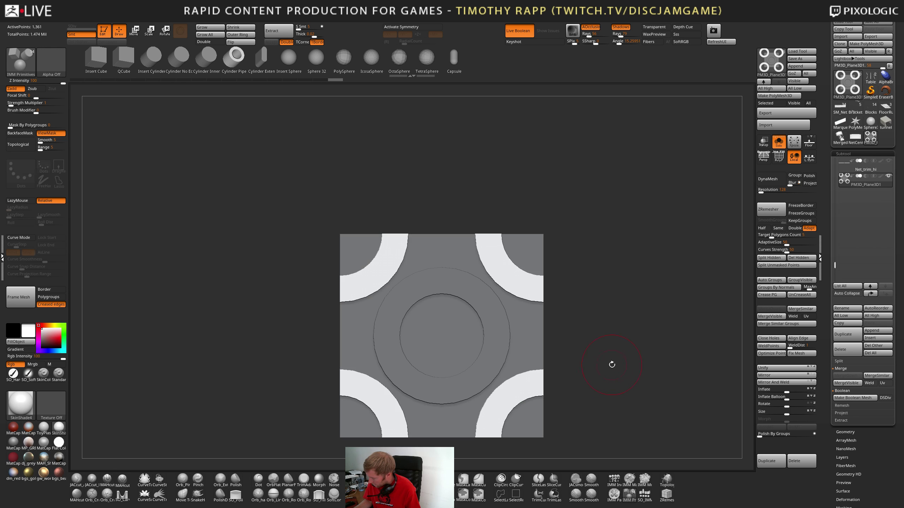
{"action": "key", "text": "ctrl+shift+z"}
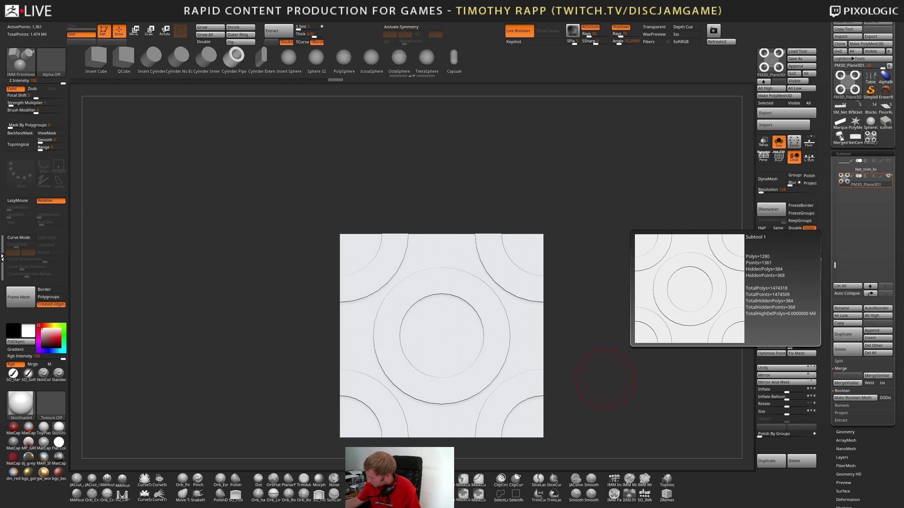
Try to isolate the plane and the rings separately, and undo the visibility changes
{"action": "left_click", "coordinate": [560, 376], "text": "ctrl"}
{"action": "left_click", "coordinate": [566, 352], "text": "ctrl"}
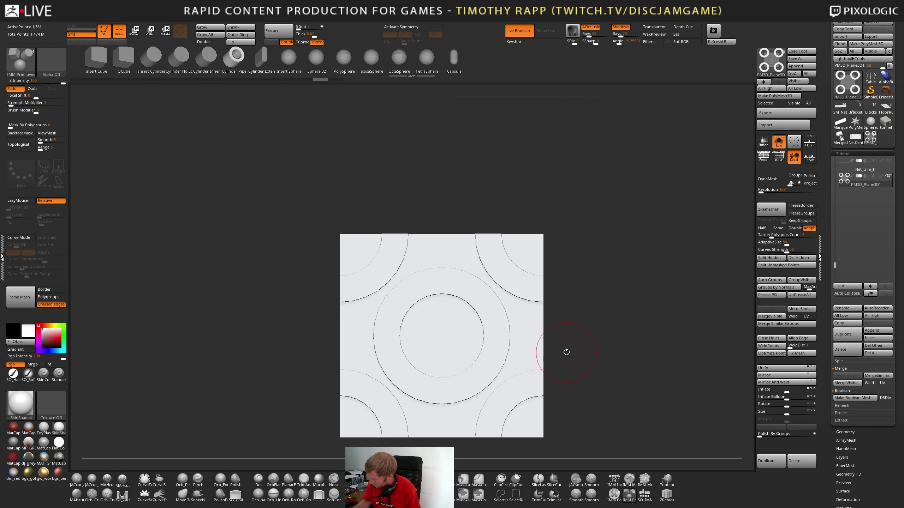
{"action": "left_click_drag", "start_coordinate": [530, 334], "coordinate": [552, 347], "text": "ctrl+shift"}
{"action": "key", "text": "ctrl+shift+a"}
{"action": "left_click_drag", "start_coordinate": [593, 369], "coordinate": [642, 383], "text": "ctrl+shift"}
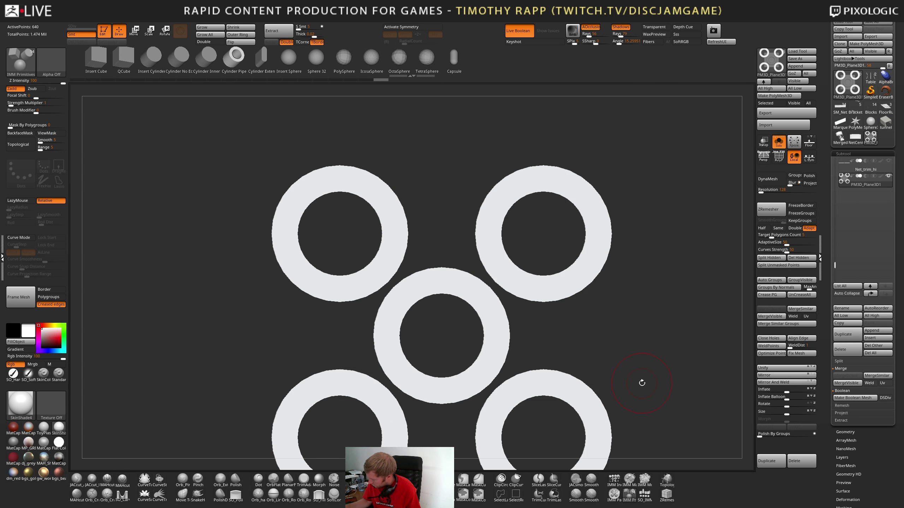
{"action": "key", "text": "ctrl+z"}
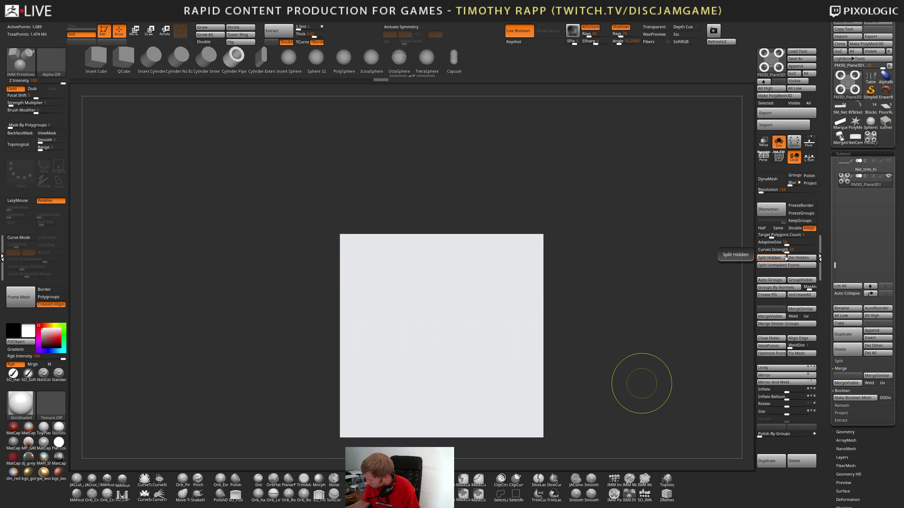
{"action": "key", "text": "ctrl+z"}
{"action": "key", "text": "ctrl+shift+z"}
{"action": "key", "text": "ctrl+shift+z"}
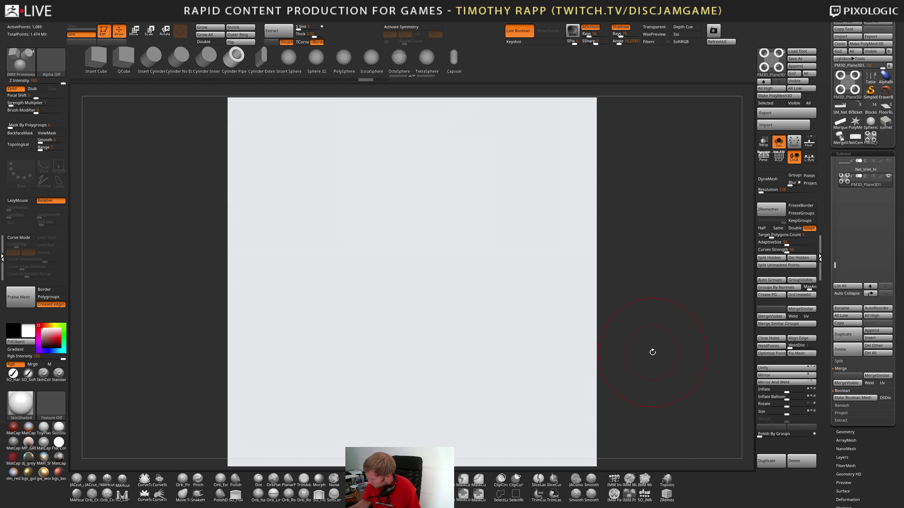
Toggle Solo mode, show the full corner rings with the wireframe on, and undo the visibility changes
{"action": "left_click", "coordinate": [778, 142]}
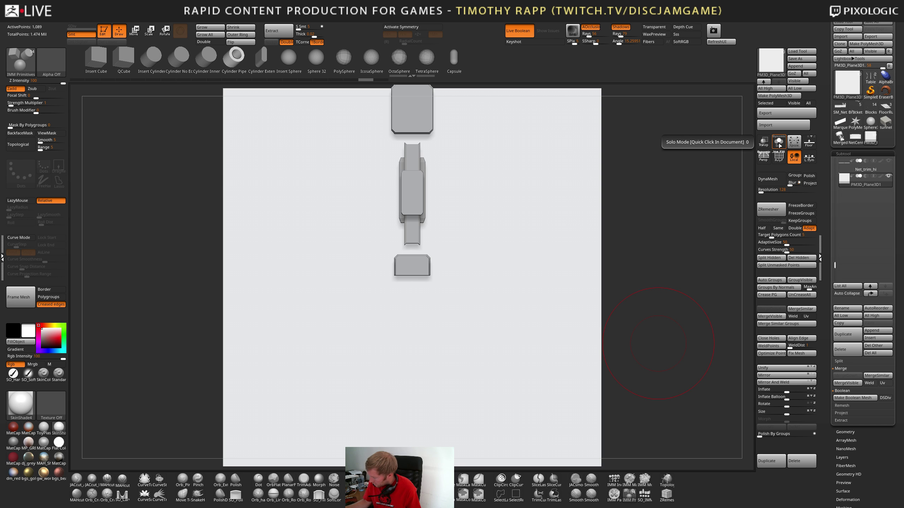
{"action": "left_click", "coordinate": [778, 142]}
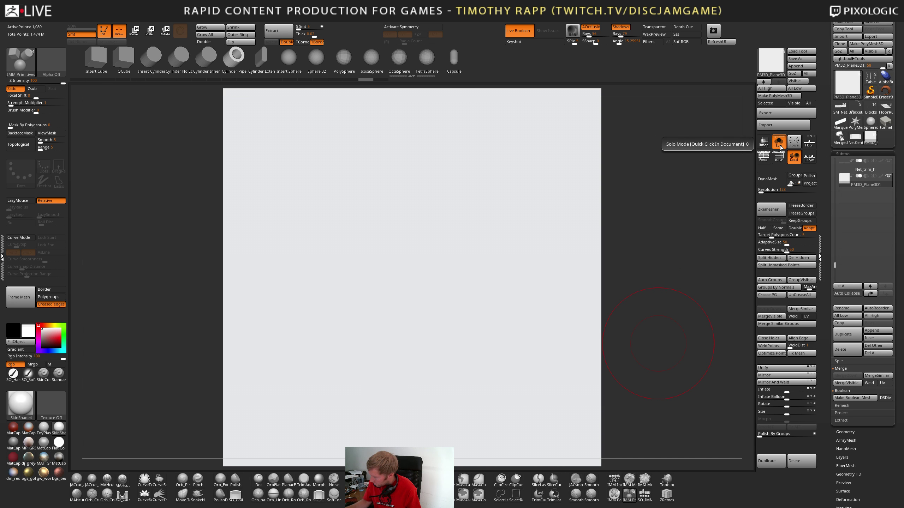
{"action": "mouse_move", "coordinate": [658, 343]}
{"action": "left_mouse_down"}
{"action": "mouse_move", "coordinate": [610, 349]}
{"action": "mouse_move", "coordinate": [631, 357]}
{"action": "mouse_move", "coordinate": [644, 343]}
{"action": "left_mouse_up"}
{"action": "key", "text": "shift+f"}
{"action": "left_click", "coordinate": [662, 358], "text": "ctrl+shift"}
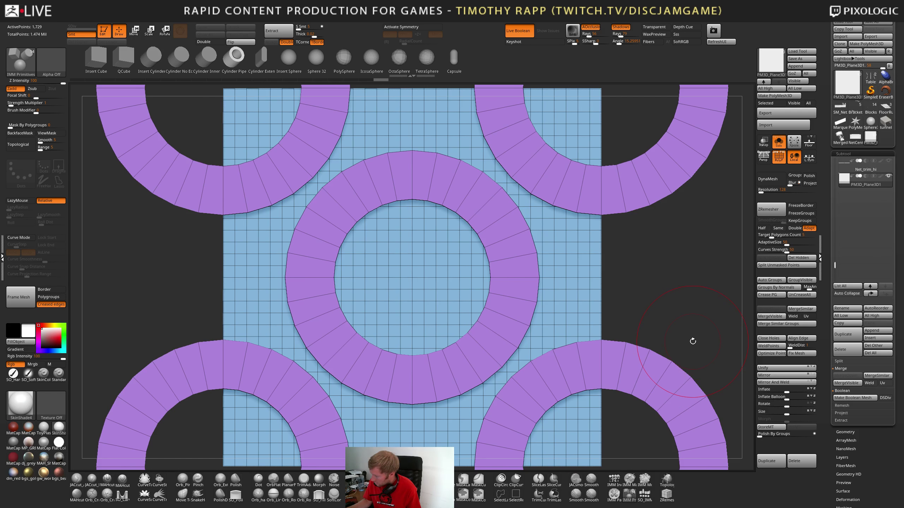
{"action": "left_click_drag", "start_coordinate": [692, 342], "coordinate": [685, 435], "text": "alt"}
{"action": "key", "text": "ctrl+z"}
{"action": "key", "text": "ctrl+z"}
{"action": "key", "text": "ctrl+z"}
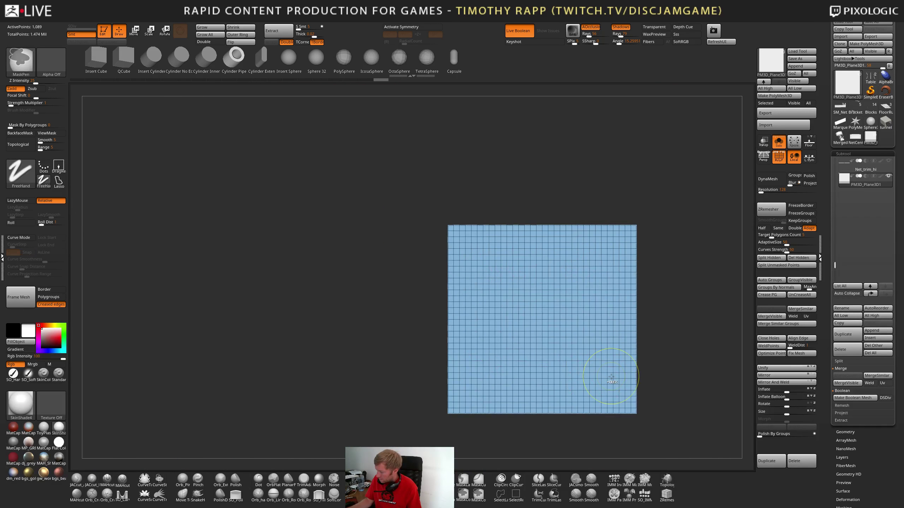
Restore the trimmed view of the plane and delete the hidden ring parts beyond its edges
{"action": "key", "text": "ctrl+h"}
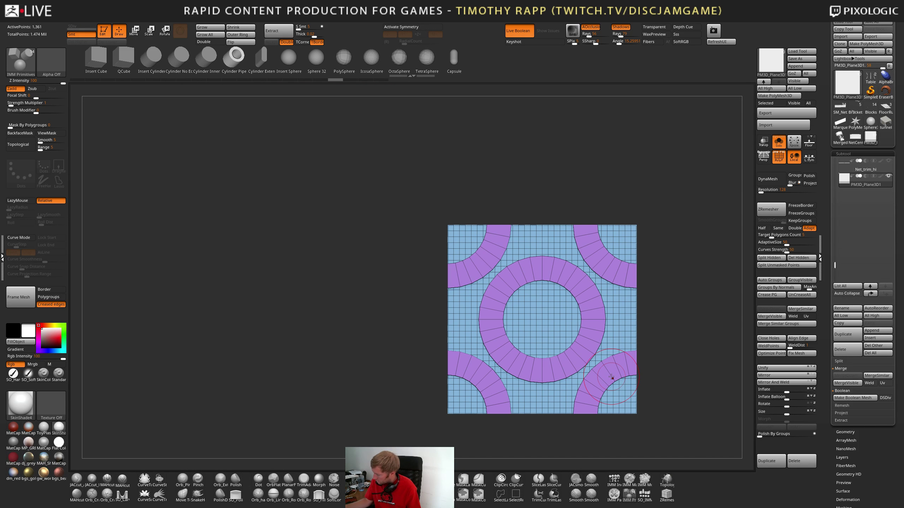
{"action": "left_click", "coordinate": [798, 257]}
{"action": "left_click_drag", "start_coordinate": [660, 363], "coordinate": [546, 371], "text": "alt"}
{"action": "key", "text": "shift+f"}
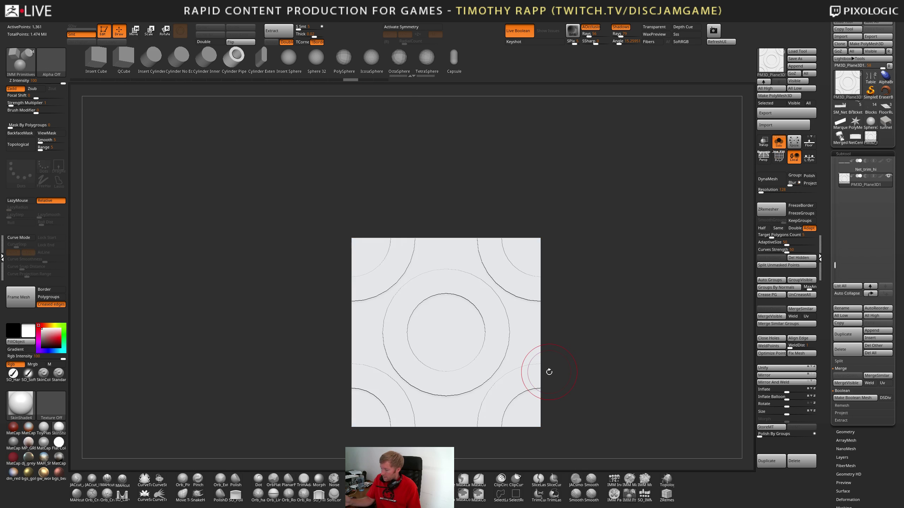
{"action": "key", "text": "shift+f"}
{"action": "key", "text": "f"}
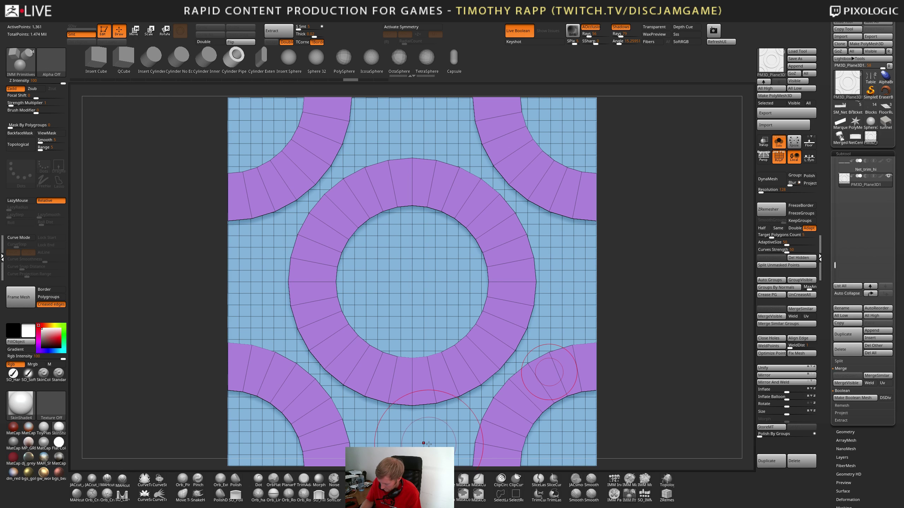
{"action": "key", "text": "m"}
{"action": "left_click", "coordinate": [476, 447]}
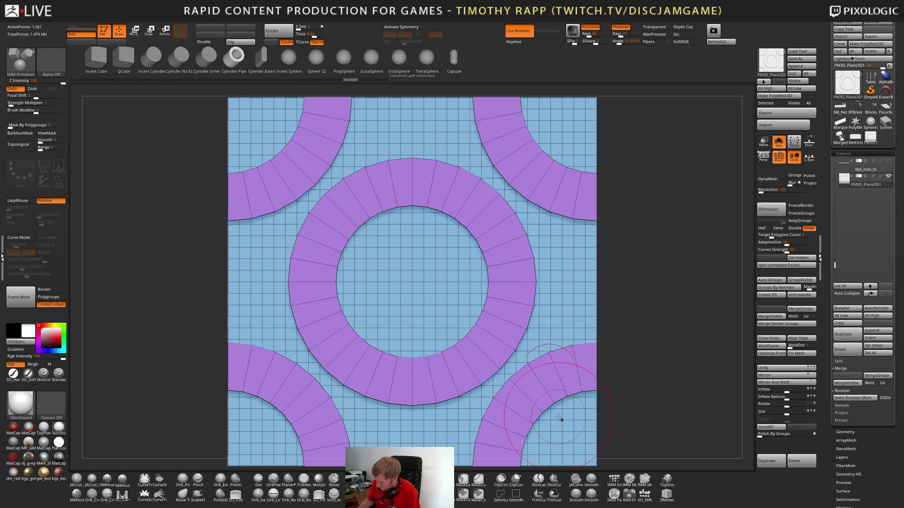
{"action": "key", "text": "c"}
{"action": "key", "text": "c"}
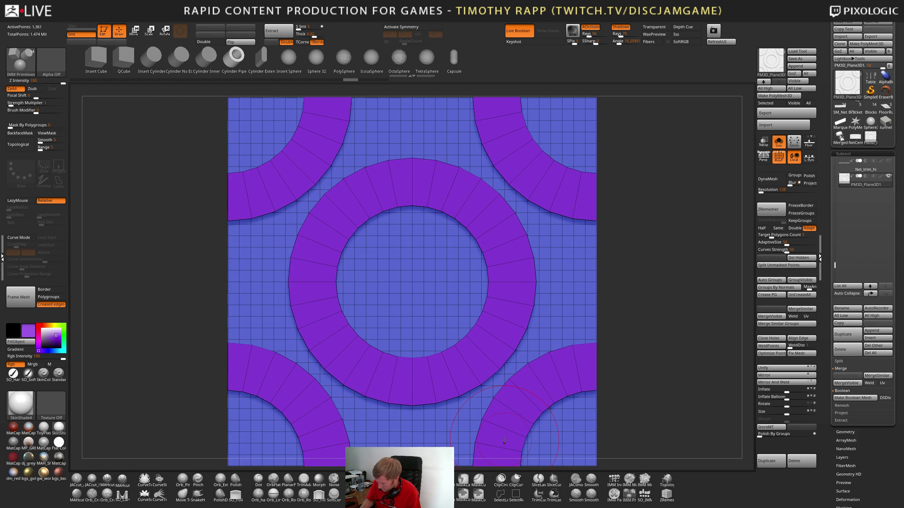
{"action": "left_click", "coordinate": [41, 328]}
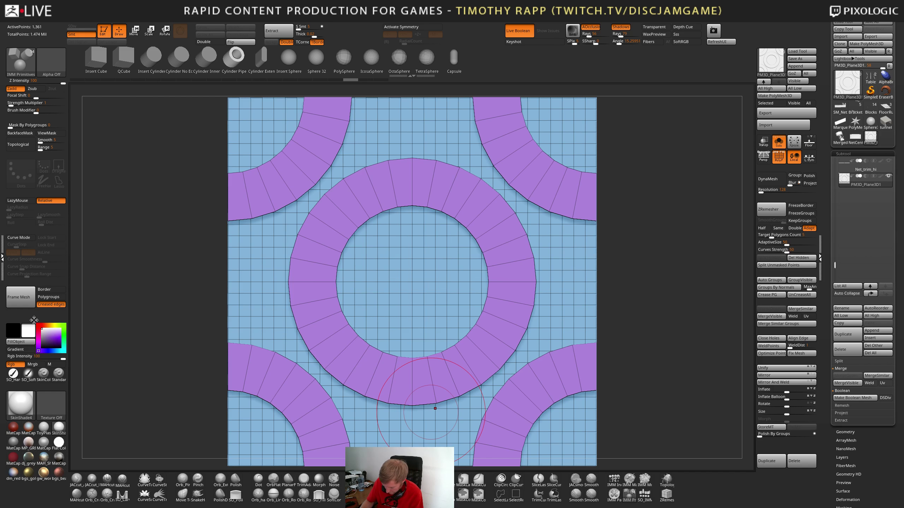
Create a NanoMesh brush from the active IMM Primitives brush and show its available meshes
{"action": "key", "text": "b"}
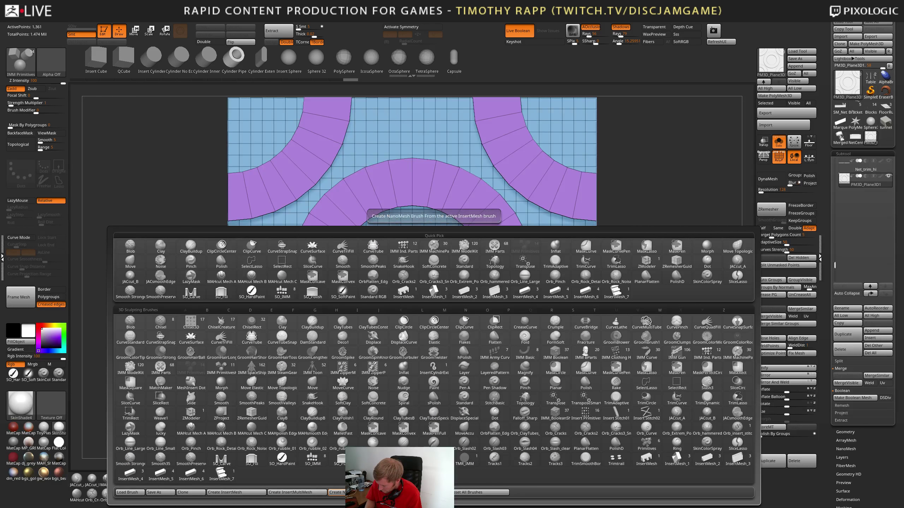
{"action": "left_click", "coordinate": [336, 492]}
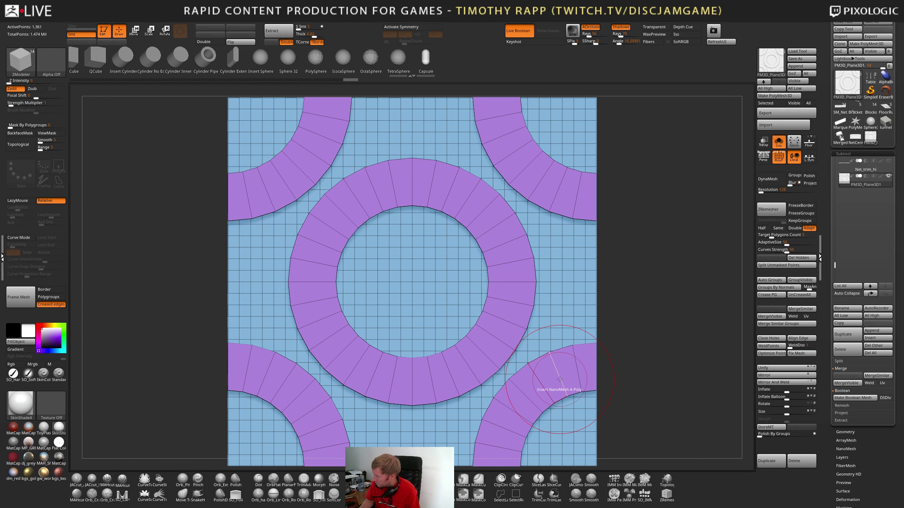
{"action": "key", "text": "m"}
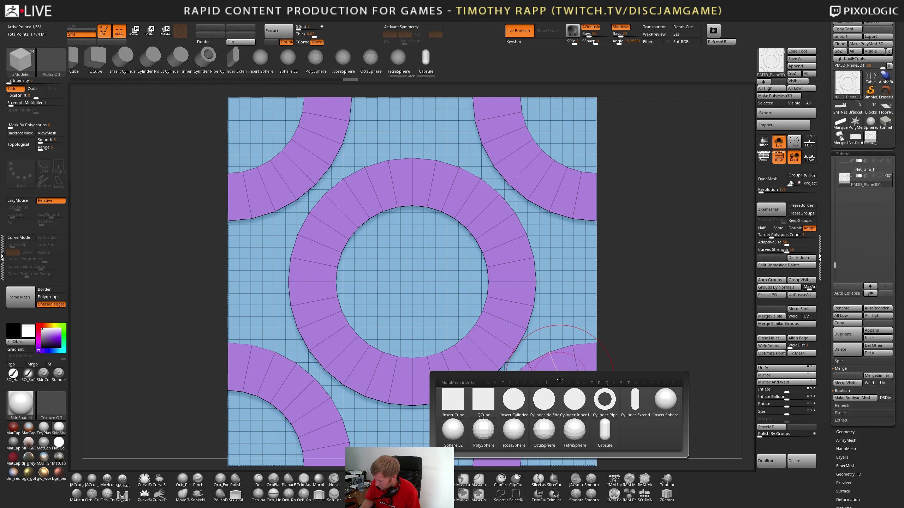
{"action": "key", "text": "b"}
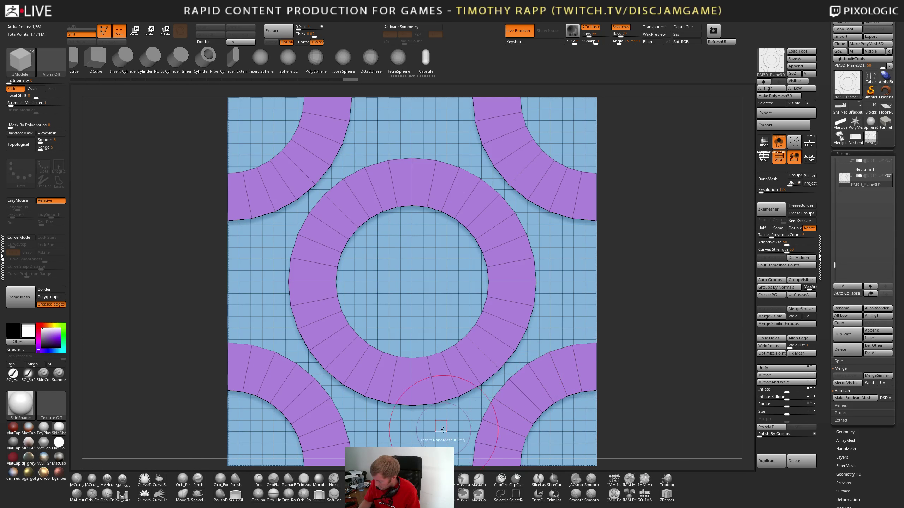
Switch to the standard ZModeler brush and set its polygon action to Insert NanoMesh on a single poly
{"action": "key", "text": "b"}
{"action": "key", "text": "z"}
{"action": "key", "text": "m"}
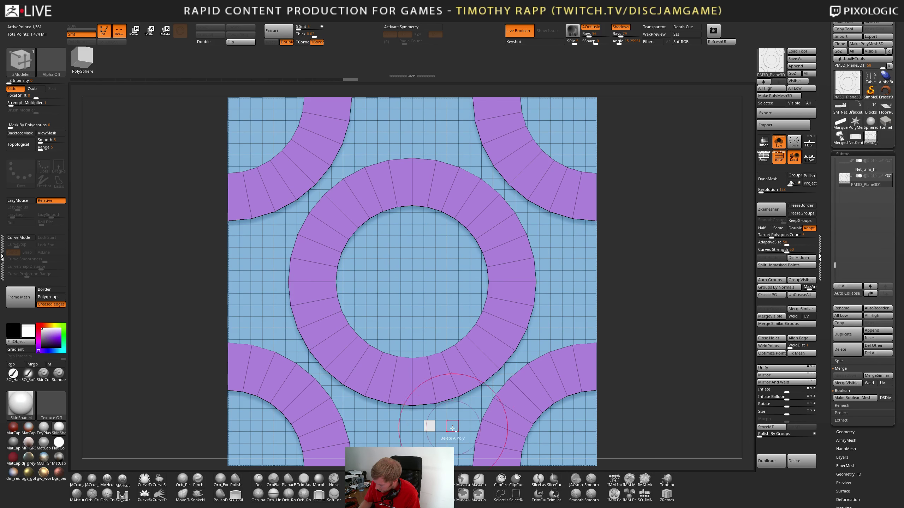
{"action": "key", "text": "space"}
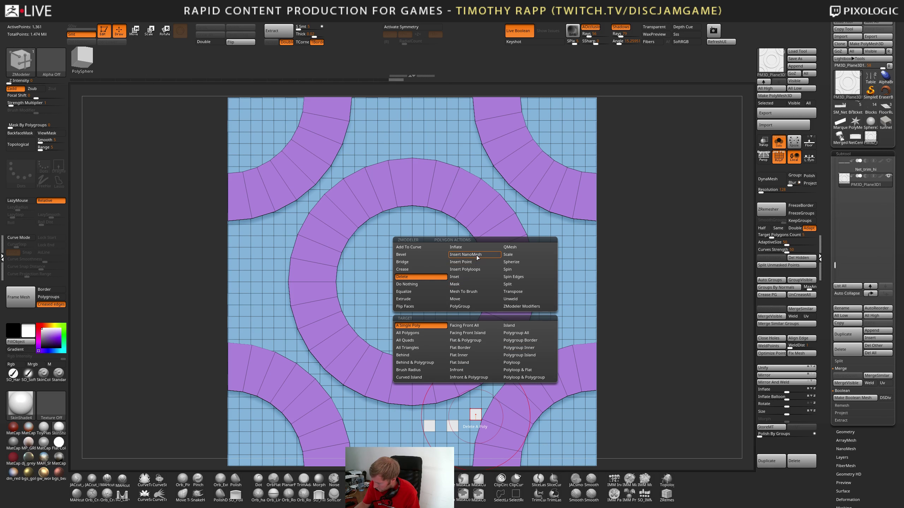
{"action": "left_click", "coordinate": [466, 254]}
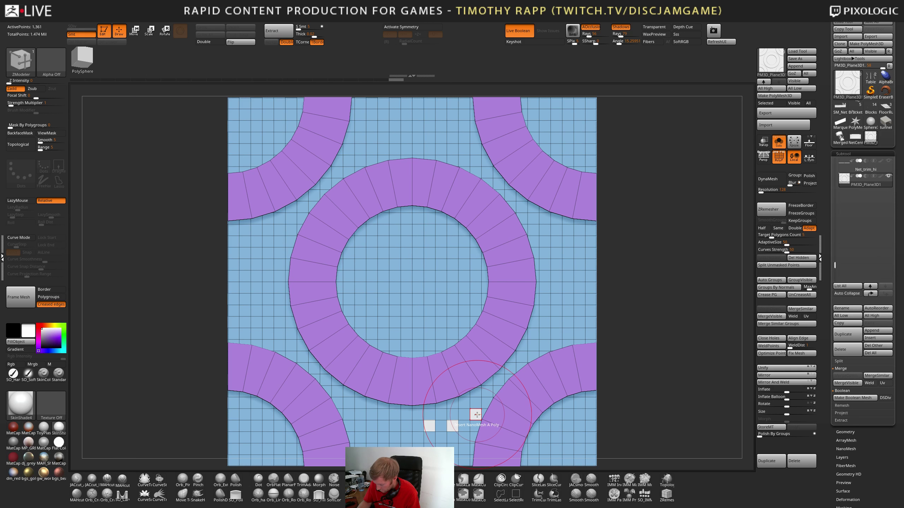
Insert the PolySphere NanoMesh on the three marked plane polygons below the central ring and expand the NanoMesh settings
{"action": "key", "text": "m"}
{"action": "left_click", "coordinate": [478, 419]}
{"action": "key", "text": "m"}
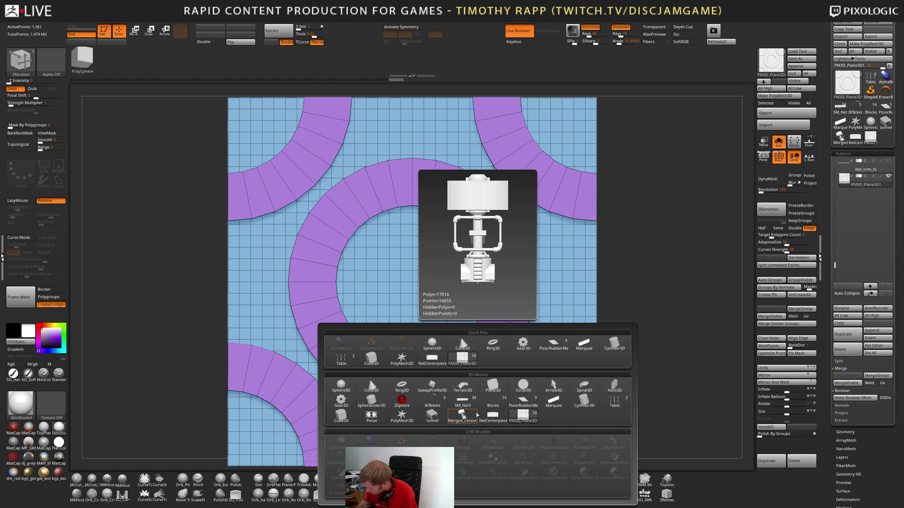
{"action": "left_click", "coordinate": [477, 415]}
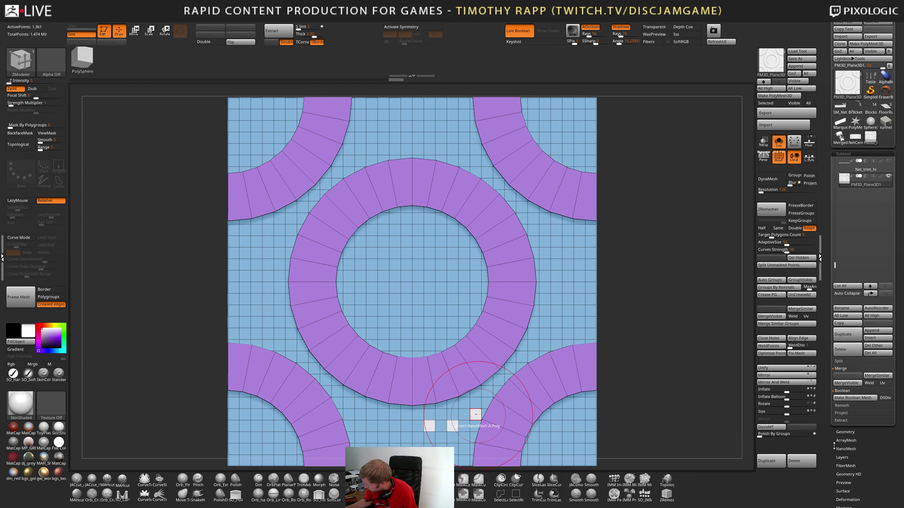
{"action": "left_click", "coordinate": [845, 449]}
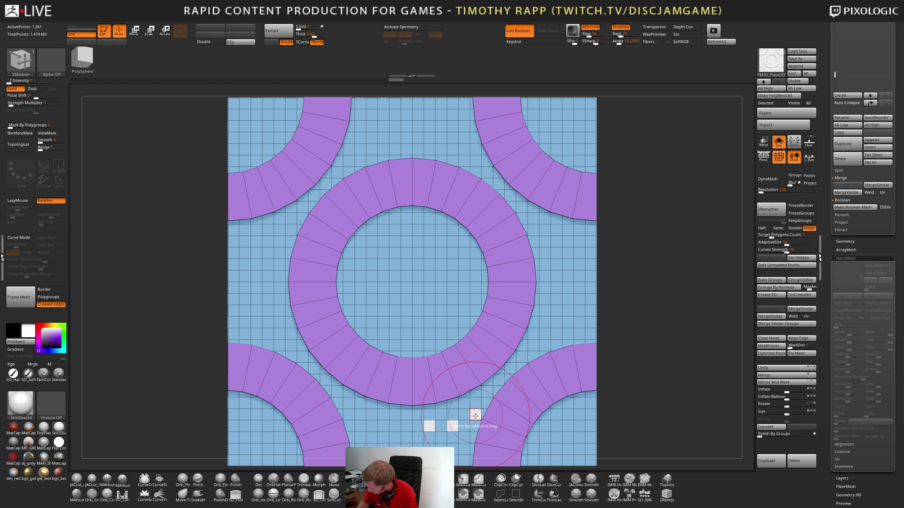
{"action": "left_click", "coordinate": [475, 415]}
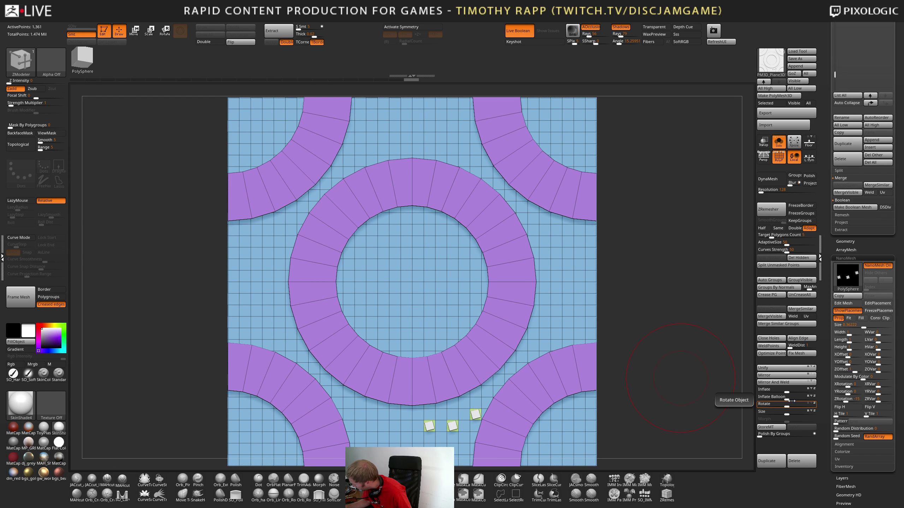
Examine the NanoMesh's source mesh in Edit Mesh mode from an angle, and return to the ring plane
{"action": "left_click", "coordinate": [845, 303]}
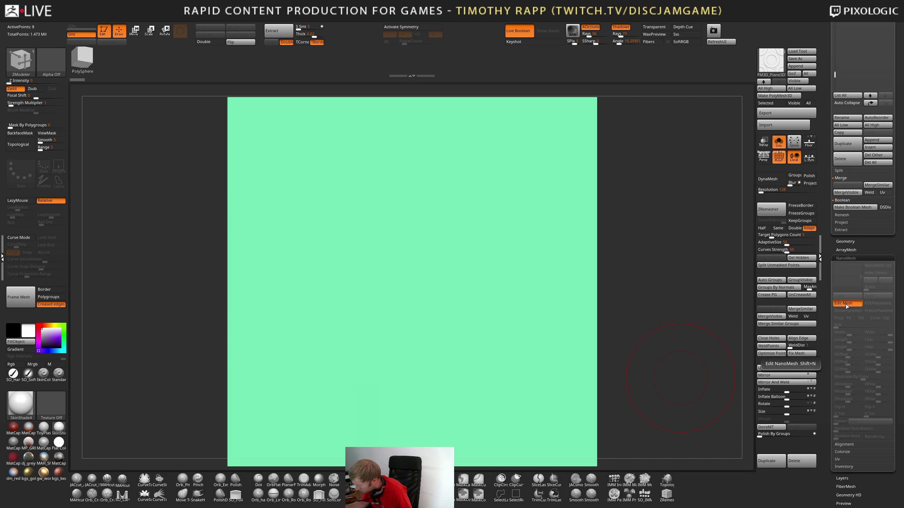
{"action": "left_click_drag", "start_coordinate": [623, 363], "coordinate": [488, 397]}
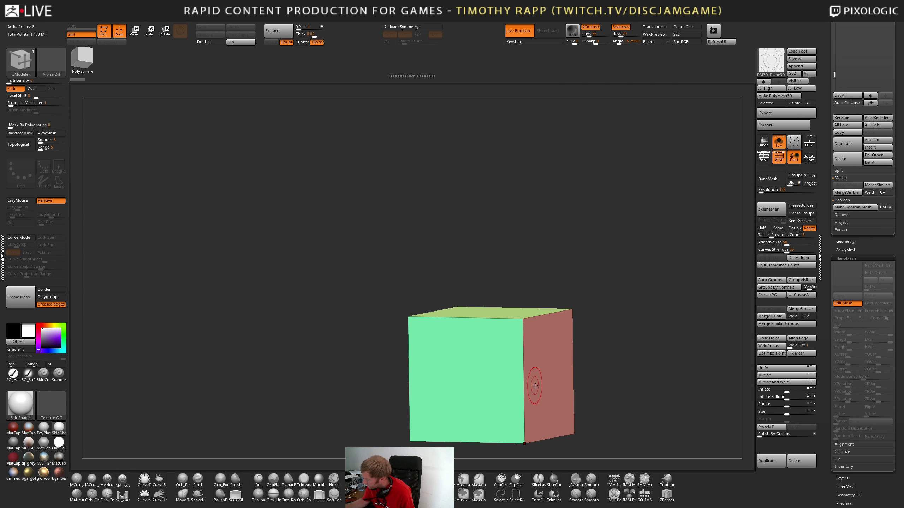
{"action": "left_click", "coordinate": [845, 303]}
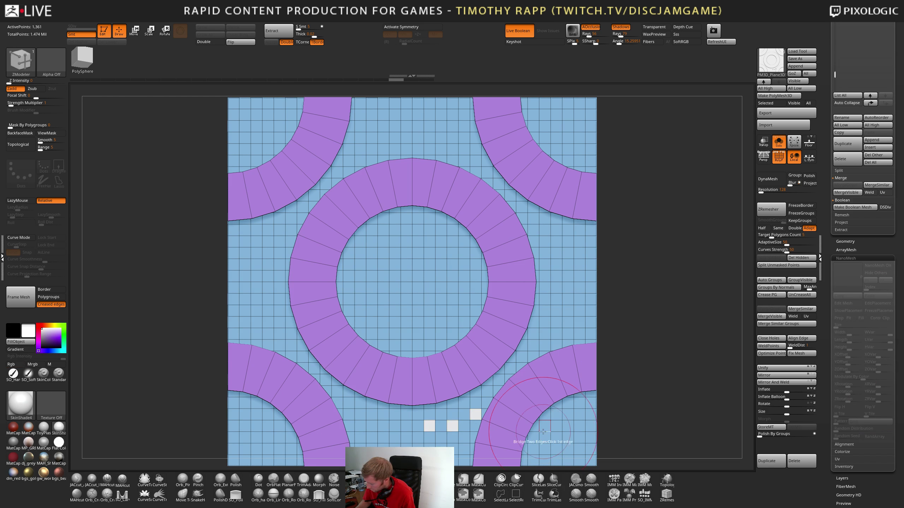
{"action": "key", "text": "shift+f"}
{"action": "key", "text": "shift+f"}
{"action": "scroll", "coordinate": [544, 422], "scroll_direction": "up", "scroll_amount": 3}
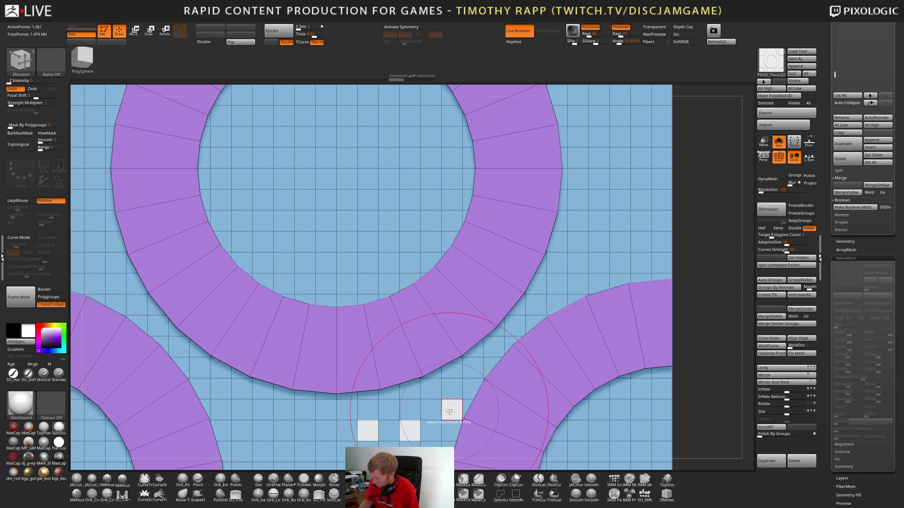
Switch to the ZModeler NanoMesh brush holding the primitive meshes and move the undo history to its latest state
{"action": "key", "text": "b"}
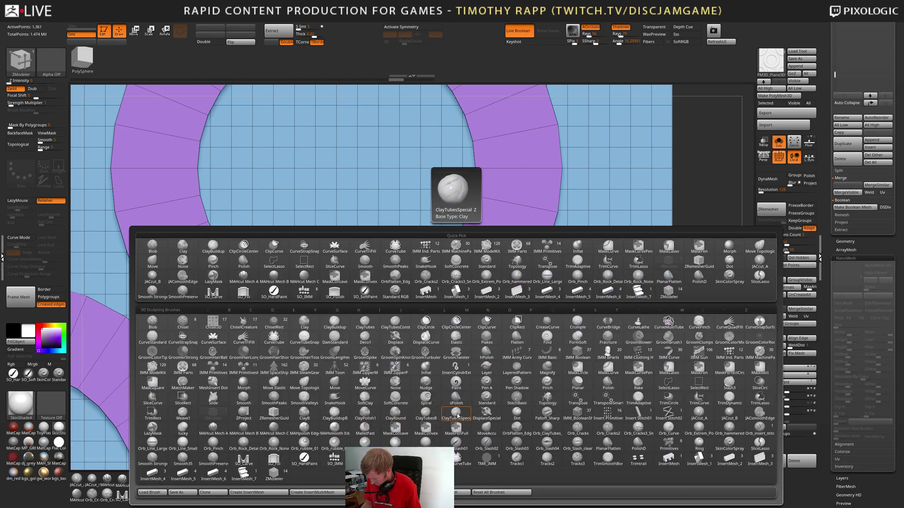
{"action": "left_click", "coordinate": [277, 478]}
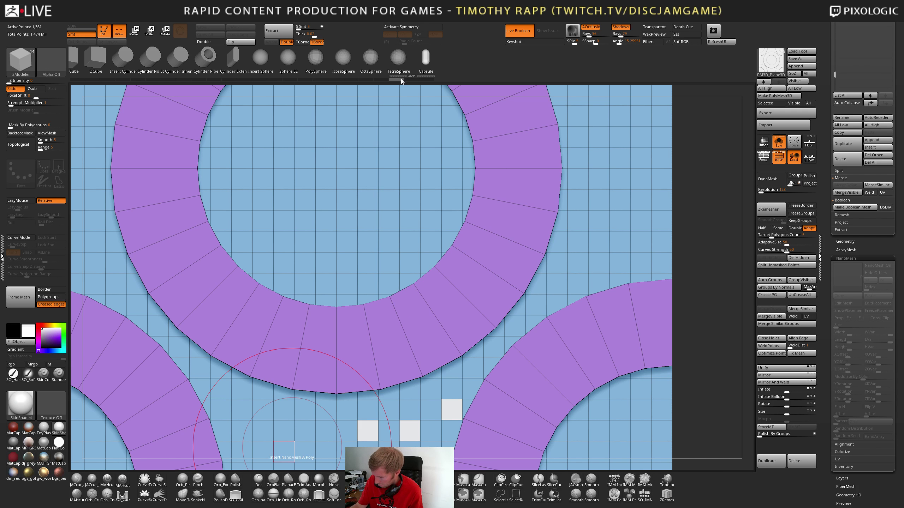
{"action": "left_click_drag", "start_coordinate": [400, 78], "coordinate": [473, 82]}
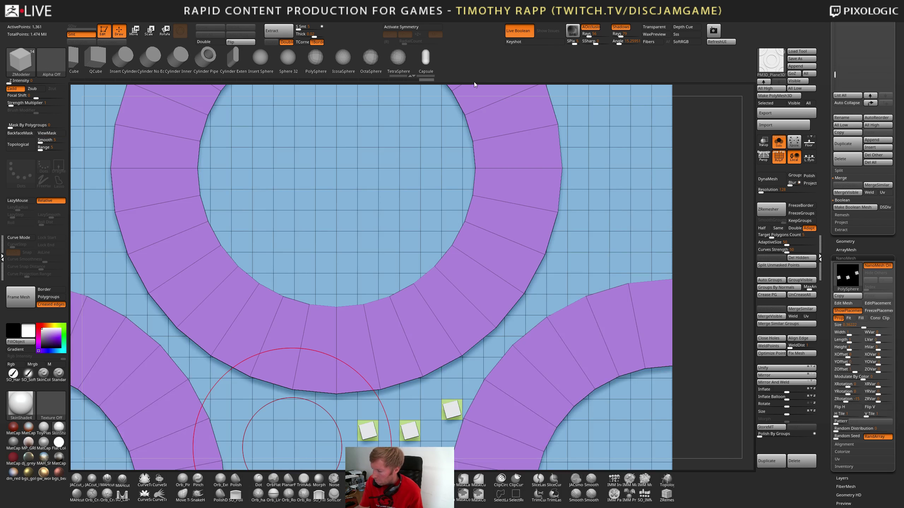
Undo the NanoMesh insertions and the polygon marking on the plane
{"action": "right_click_drag", "start_coordinate": [546, 398], "coordinate": [469, 418], "text": "ctrl"}
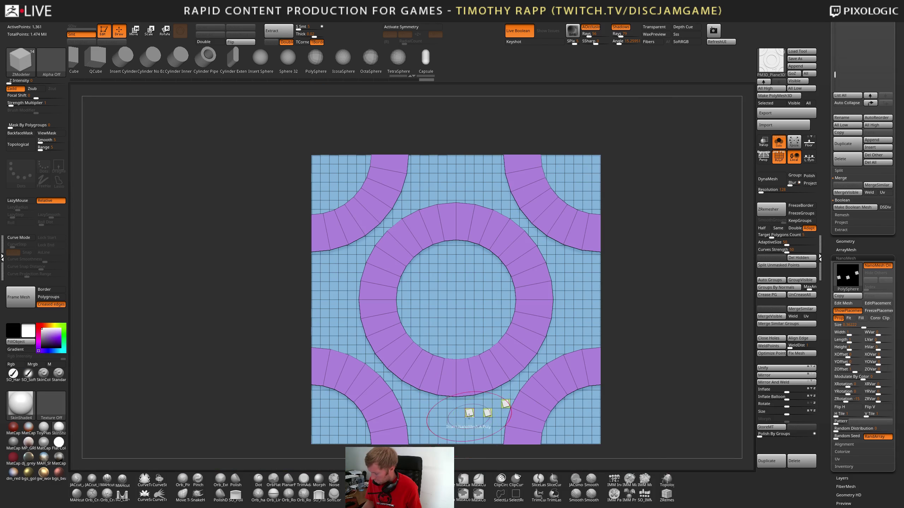
{"action": "key", "text": "ctrl+z"}
{"action": "key", "text": "ctrl+z"}
{"action": "key", "text": "ctrl+z"}
{"action": "key", "text": "f"}
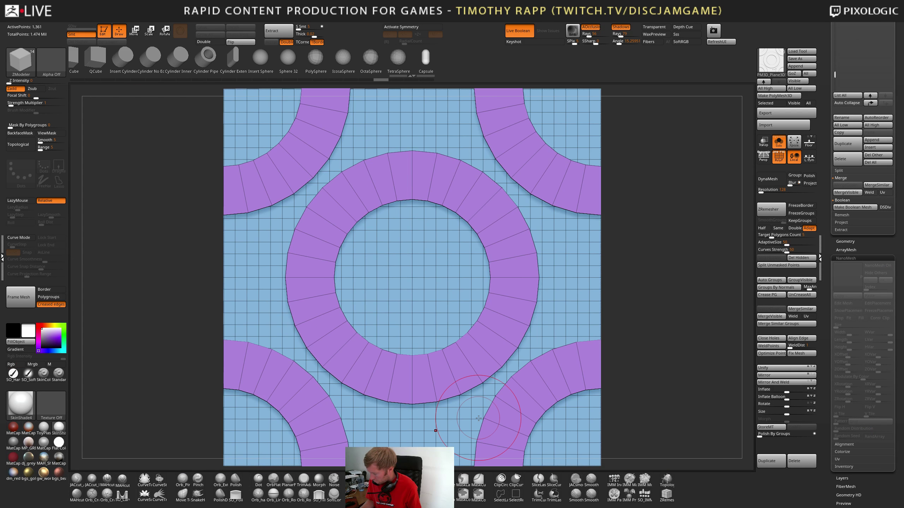
{"action": "key", "text": "ctrl+z"}
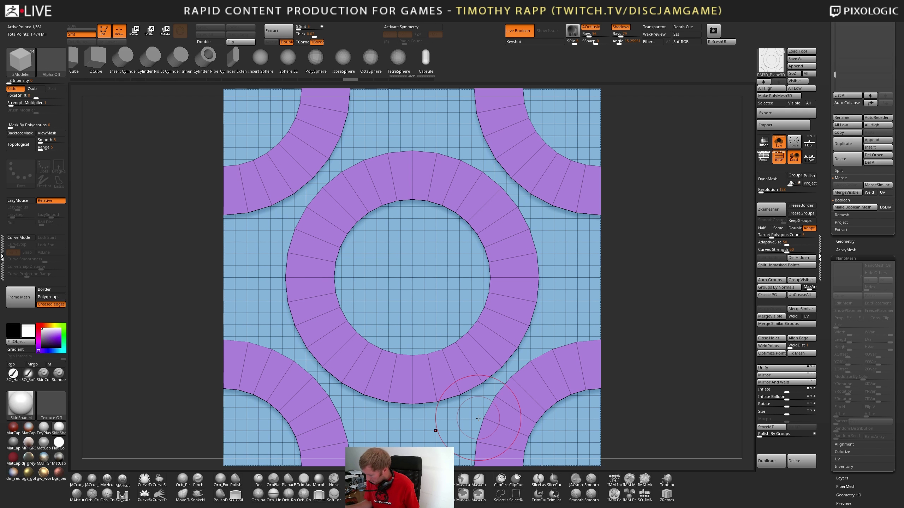
Create a new InsertMesh brush from the ring plane
{"action": "key", "text": "b"}
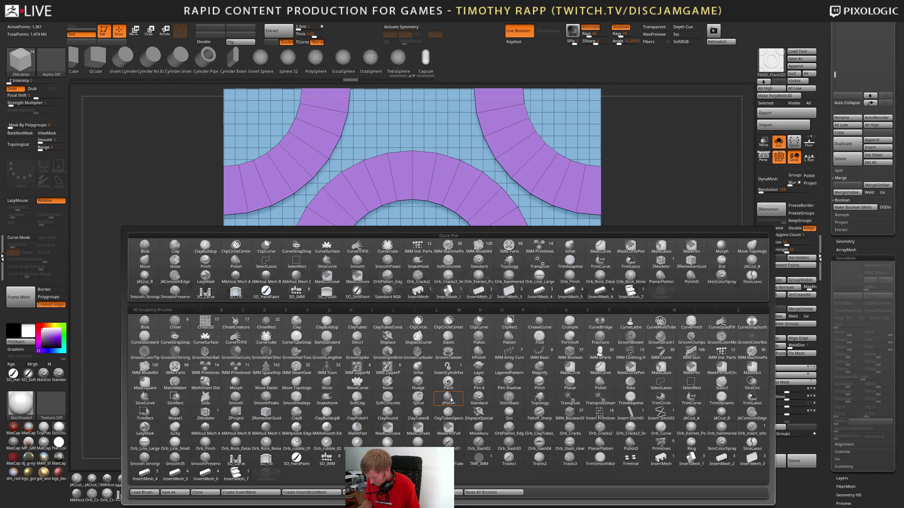
{"action": "left_click", "coordinate": [272, 493]}
{"action": "left_click", "coordinate": [420, 157]}
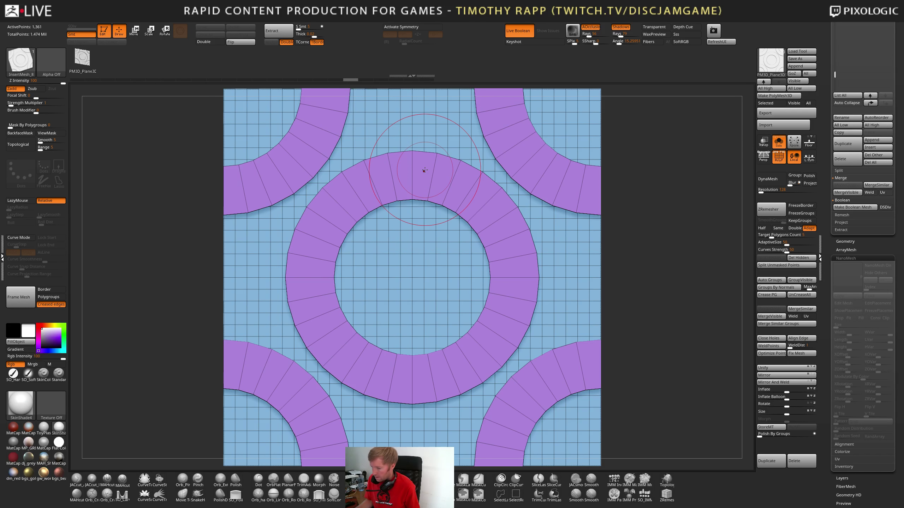
{"action": "key", "text": "F1"}
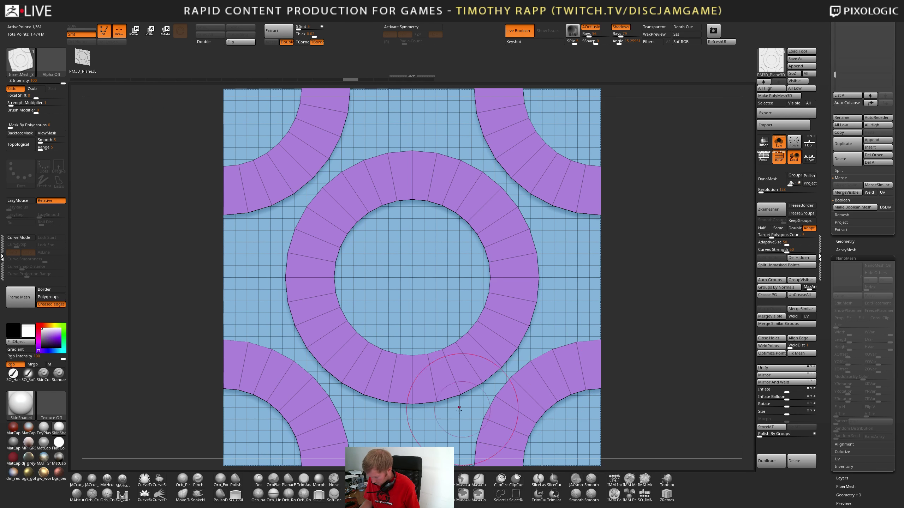
Switch to the ZModeler brush and mark three spaced plane polygons below the central ring
{"action": "key", "text": "ctrl+n"}
{"action": "left_click", "coordinate": [434, 436], "text": "ctrl+shift"}
{"action": "key", "text": "b"}
{"action": "key", "text": "z"}
{"action": "key", "text": "m"}
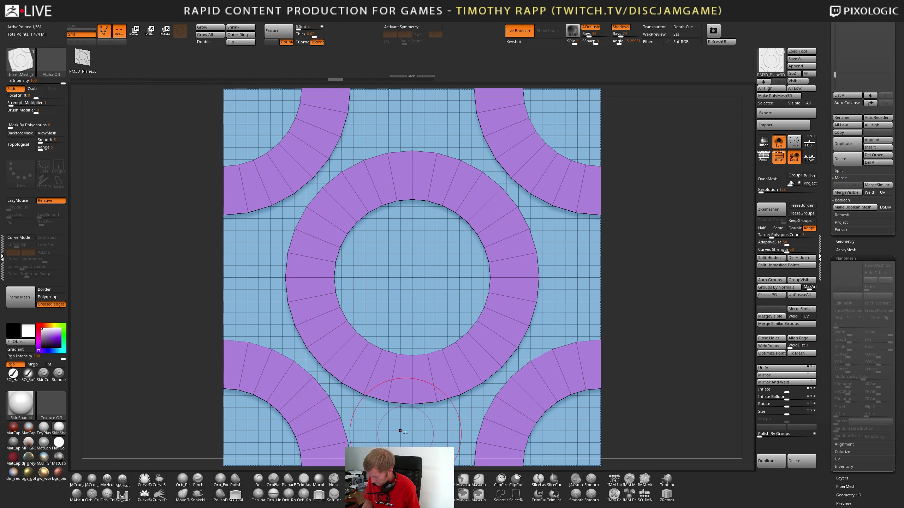
{"action": "left_click", "coordinate": [406, 438], "text": "alt"}
{"action": "left_click", "coordinate": [429, 438], "text": "alt"}
{"action": "left_click", "coordinate": [453, 438], "text": "alt"}
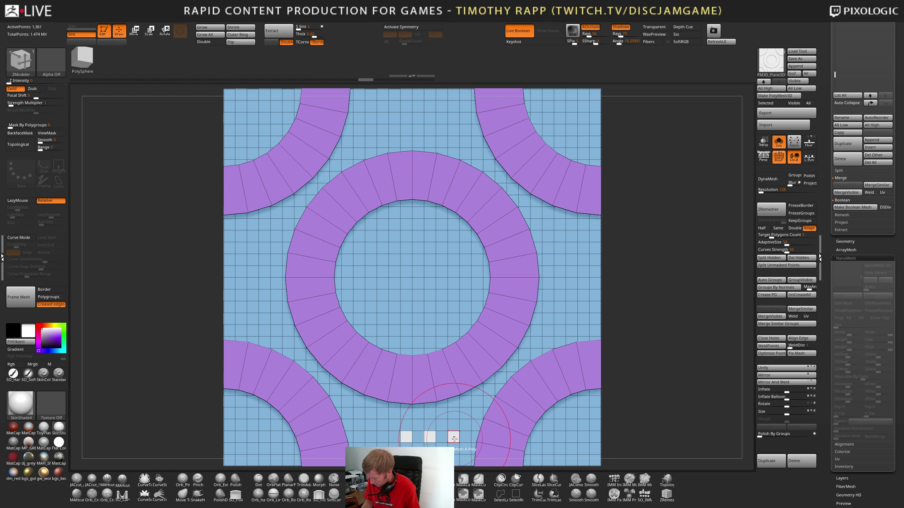
Choose PM3D_Plane3D as the NanoMesh source, try inserting it on the three marked polygons, and undo the insertion
{"action": "key", "text": "space"}
{"action": "key", "text": "F1"}
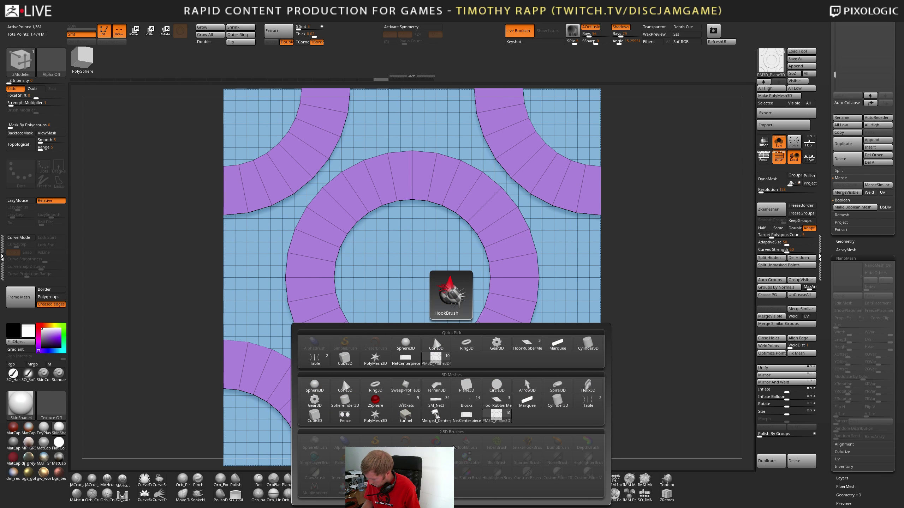
{"action": "left_click", "coordinate": [496, 415]}
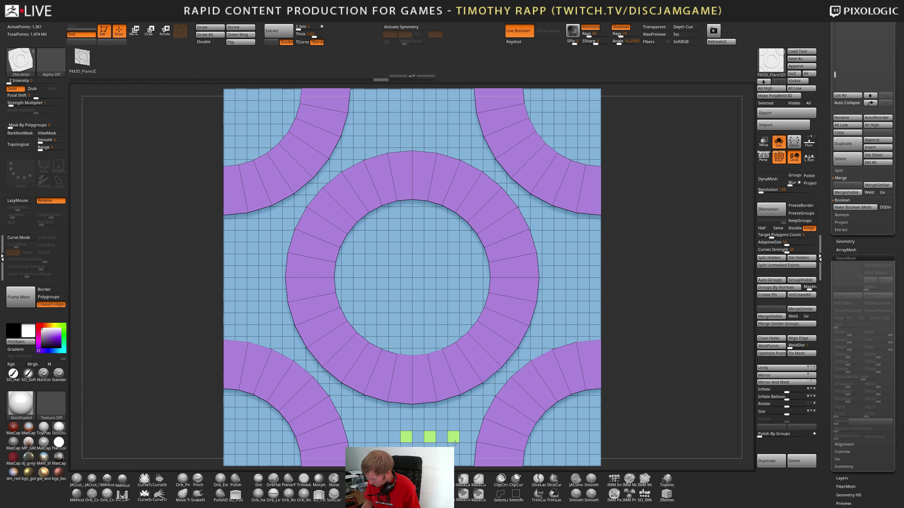
{"action": "right_click_drag", "start_coordinate": [472, 432], "coordinate": [463, 397], "text": "ctrl"}
{"action": "key", "text": "ctrl+z"}
Extend the marking to a block of two rows by five polygons below the central ring and insert the ring plane NanoMesh on it
{"action": "left_click", "coordinate": [253, 379], "text": "alt"}
{"action": "left_click", "coordinate": [361, 374], "text": "alt"}
{"action": "left_click", "coordinate": [361, 327], "text": "alt"}
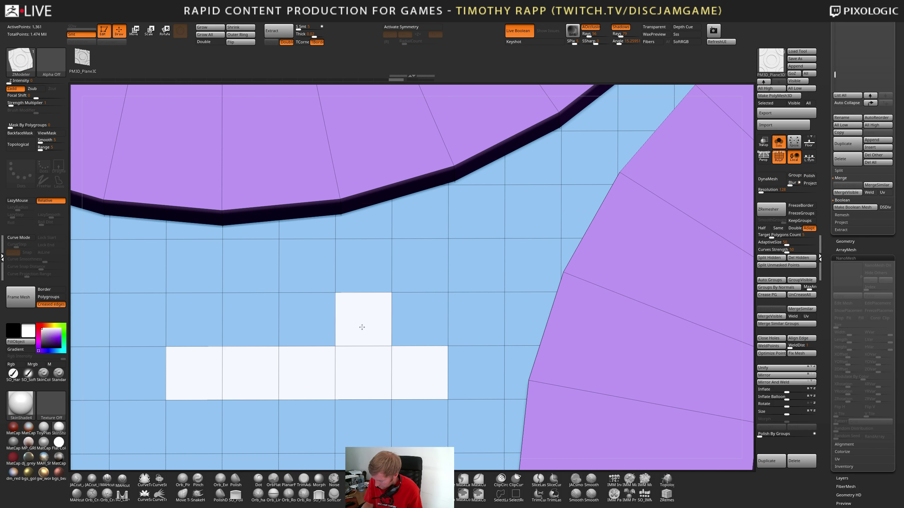
{"action": "left_click", "coordinate": [308, 324], "text": "alt"}
{"action": "left_click", "coordinate": [250, 320]}
{"action": "left_click", "coordinate": [417, 319]}
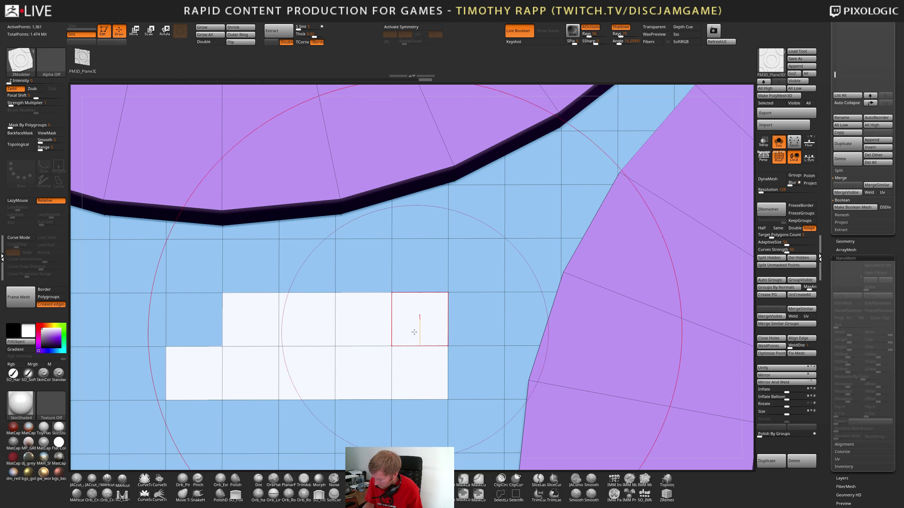
{"action": "left_click", "coordinate": [195, 320]}
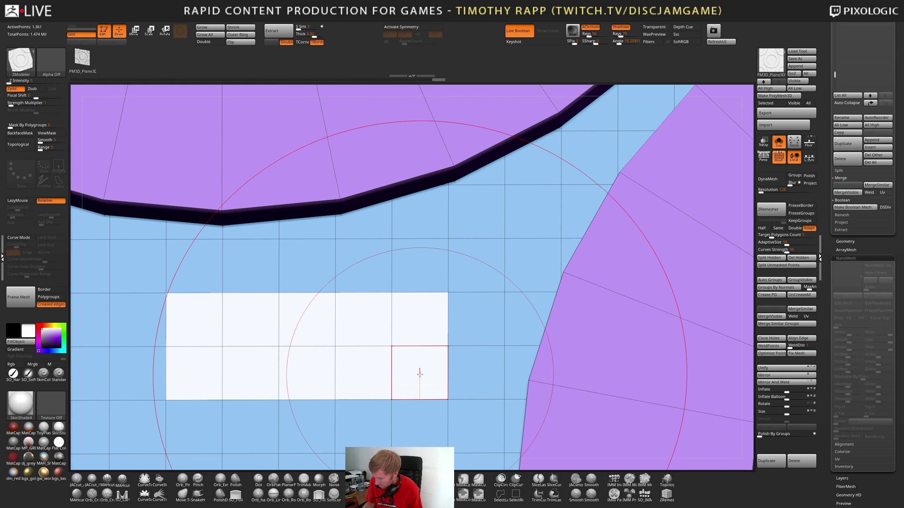
{"action": "left_click", "coordinate": [418, 375]}
{"action": "left_click_drag", "start_coordinate": [428, 403], "coordinate": [434, 430]}
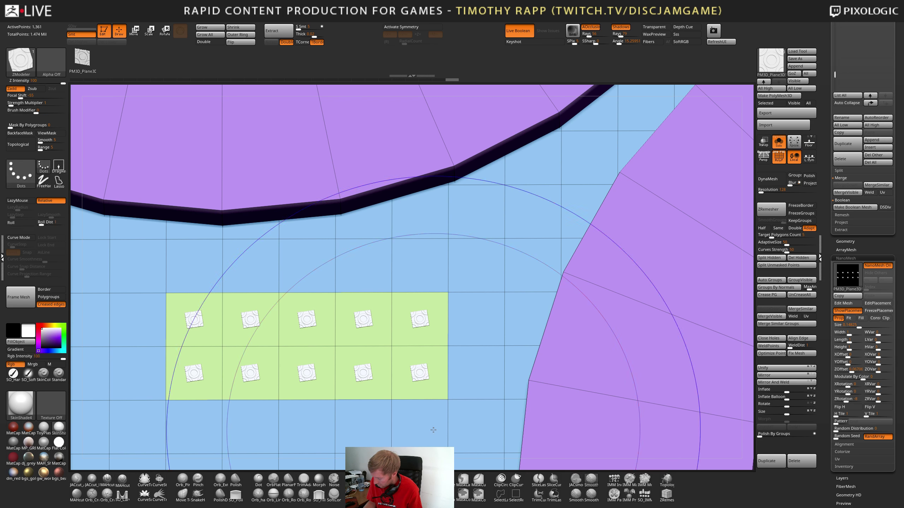
Set the NanoMesh size to 1 and its Z offset to 0
{"action": "left_click", "coordinate": [857, 325]}
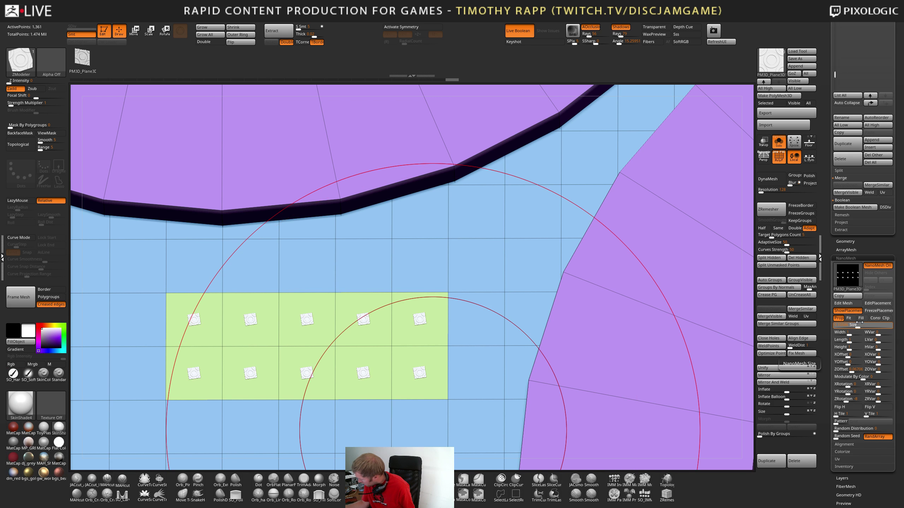
{"action": "type", "text": "1"}
{"action": "key", "text": "Return"}
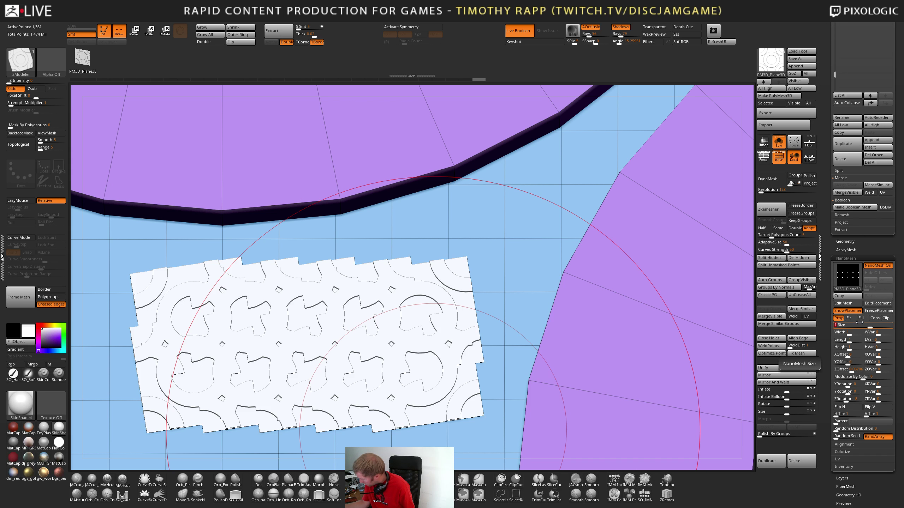
{"action": "left_click", "coordinate": [854, 377]}
{"action": "left_click", "coordinate": [856, 369]}
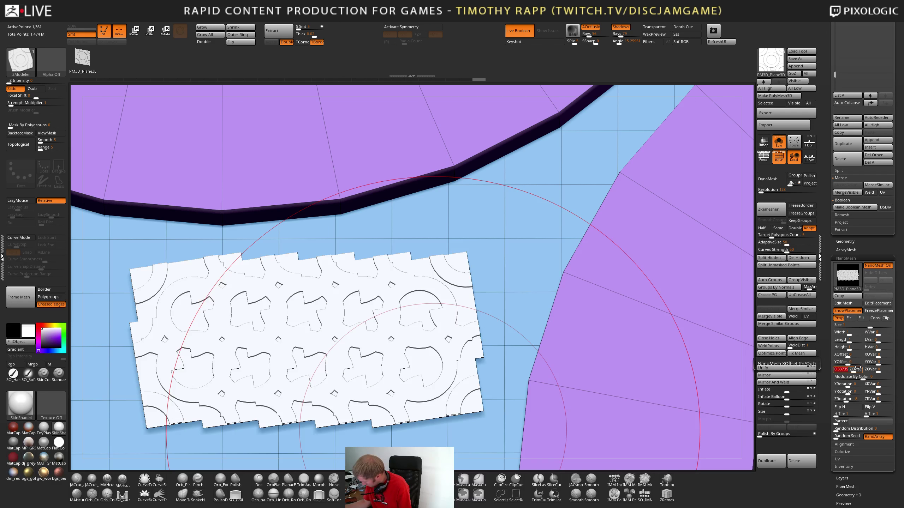
{"action": "type", "text": "0"}
{"action": "key", "text": "Return"}
{"action": "key", "text": "Return"}
{"action": "left_click", "coordinate": [867, 334]}
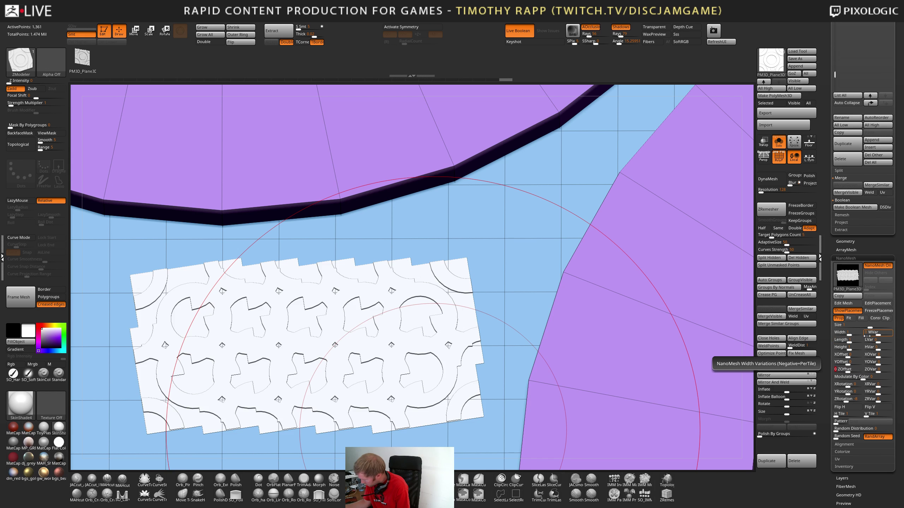
{"action": "key", "text": "Return"}
Set the NanoMesh Z rotation to 0 and reduce its size to 0.5 so the ring tiles meet edge to edge
{"action": "left_click", "coordinate": [849, 399]}
{"action": "type", "text": "0"}
{"action": "key", "text": "Return"}
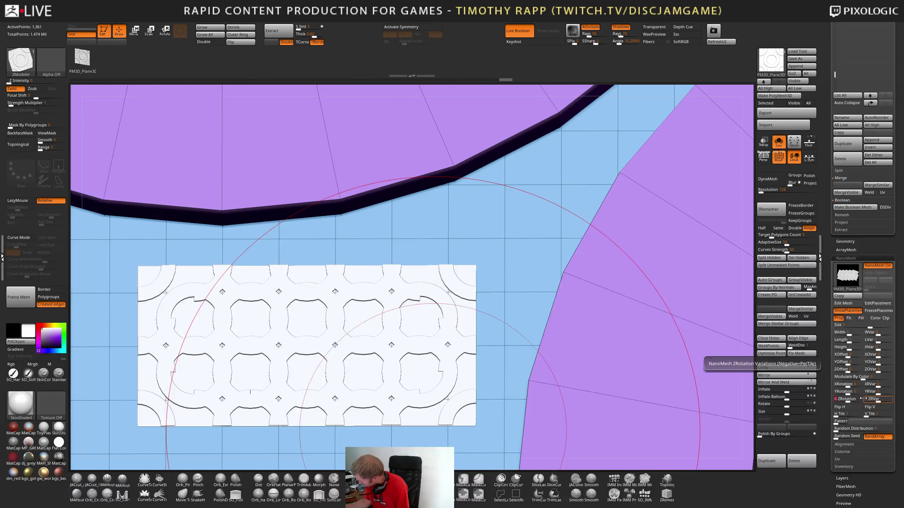
{"action": "left_click", "coordinate": [862, 399]}
{"action": "key", "text": "Return"}
{"action": "left_click", "coordinate": [844, 325]}
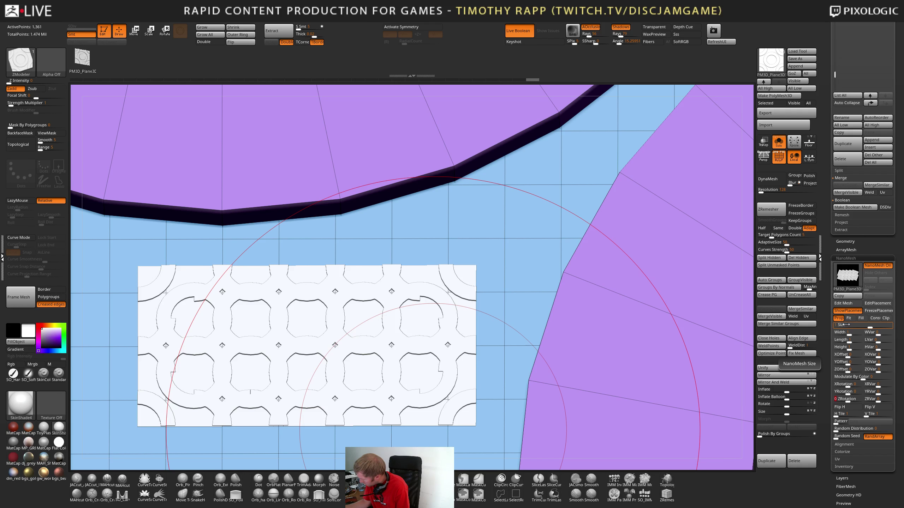
{"action": "left_click_drag", "start_coordinate": [867, 326], "coordinate": [865, 327]}
{"action": "left_click", "coordinate": [865, 325]}
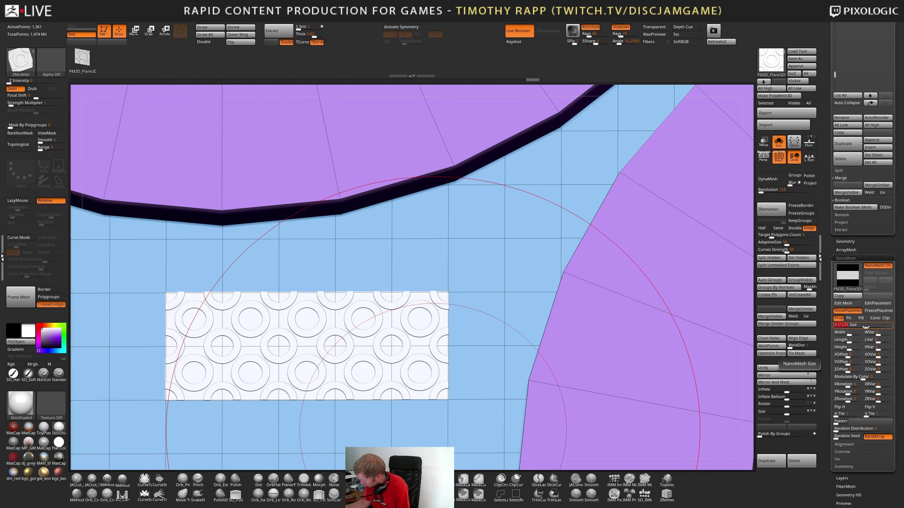
{"action": "type", "text": "0.5"}
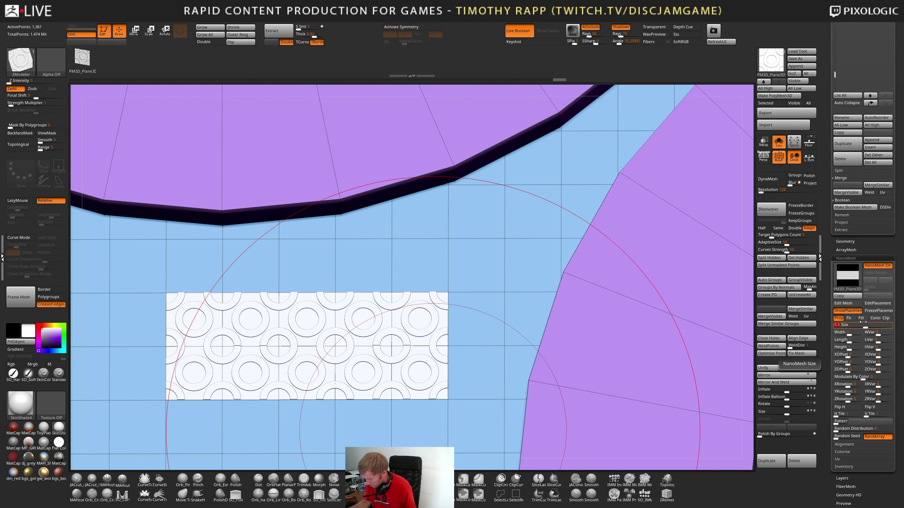
Examine the tiled NanoMesh block from an angle and on the whole plane from the front
{"action": "right_click_drag", "start_coordinate": [481, 378], "coordinate": [591, 429]}
{"action": "key", "text": "s"}
{"action": "left_click_drag", "start_coordinate": [598, 429], "coordinate": [584, 428]}
{"action": "right_click_drag", "start_coordinate": [554, 410], "coordinate": [554, 387], "text": "ctrl"}
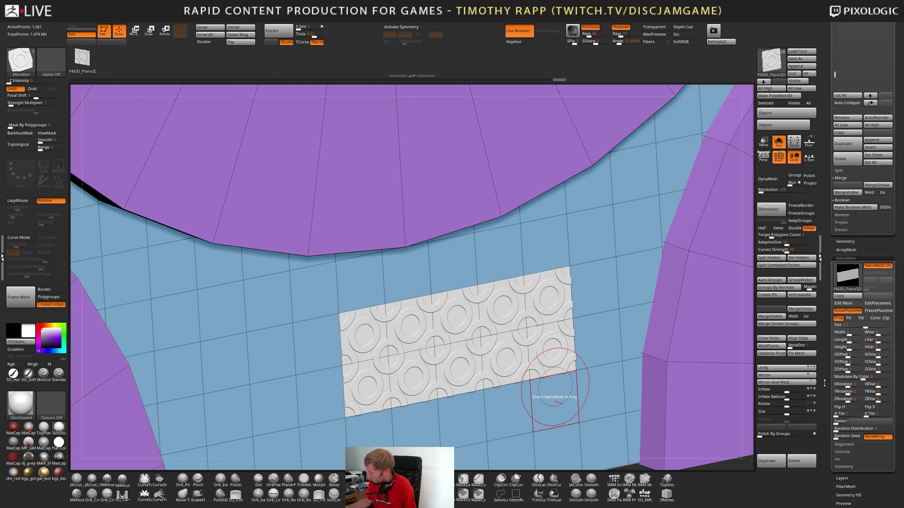
{"action": "left_click_drag", "start_coordinate": [823, 382], "coordinate": [825, 461]}
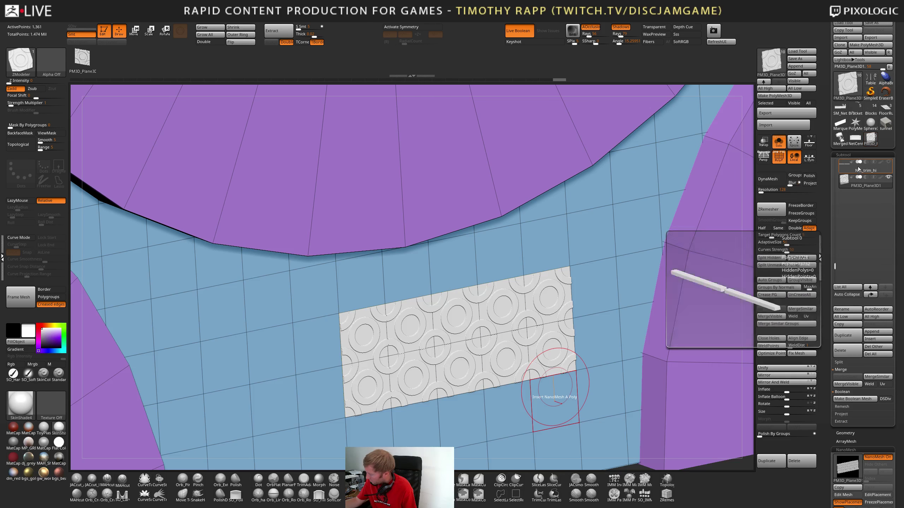
{"action": "right_click_drag", "start_coordinate": [631, 365], "coordinate": [322, 457], "text": "ctrl"}
{"action": "right_click_drag", "start_coordinate": [658, 386], "coordinate": [572, 413], "text": "shift"}
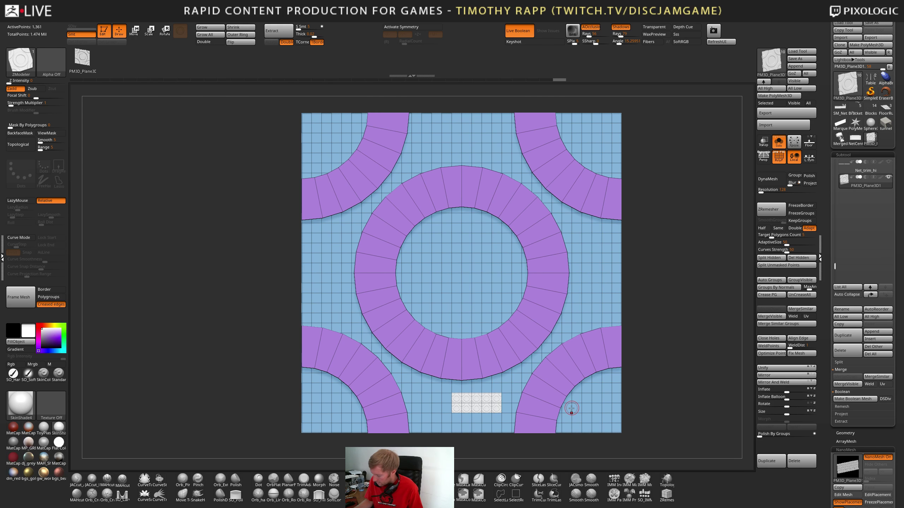
Mark a row of six polygons directly above the NanoMesh block and insert the ring plane NanoMesh on it, undoing the unsuitable attempts
{"action": "right_click_drag", "start_coordinate": [572, 408], "coordinate": [593, 393]}
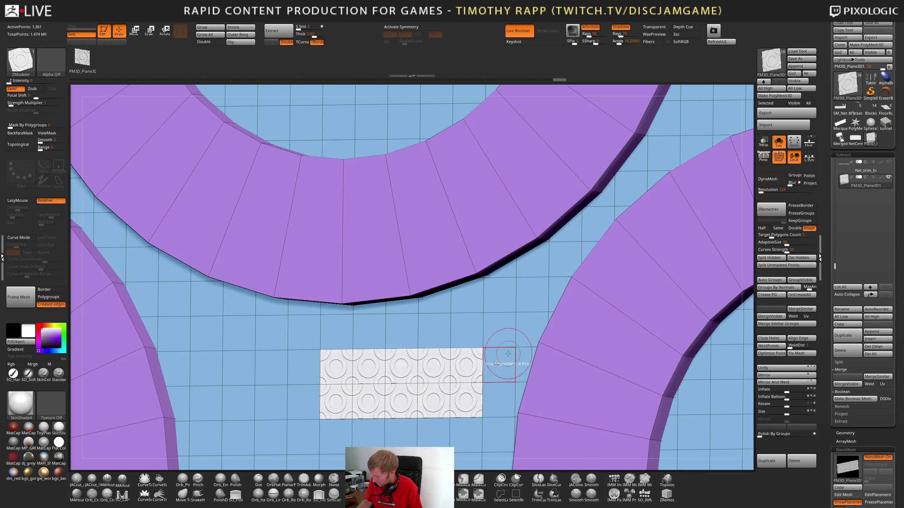
{"action": "left_click_drag", "start_coordinate": [494, 334], "coordinate": [334, 332], "text": "alt"}
{"action": "left_click_drag", "start_coordinate": [494, 332], "coordinate": [489, 335]}
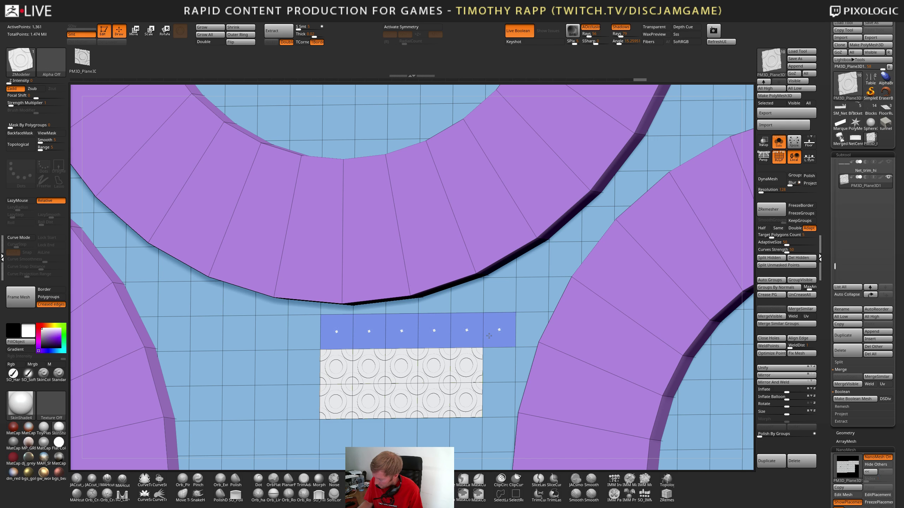
{"action": "key", "text": "ctrl+z"}
{"action": "left_click", "coordinate": [498, 333]}
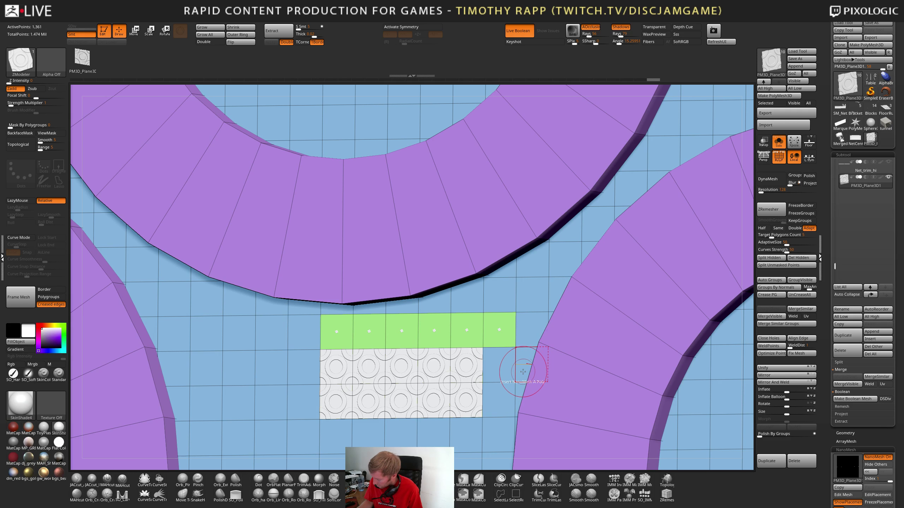
{"action": "key", "text": "ctrl+z"}
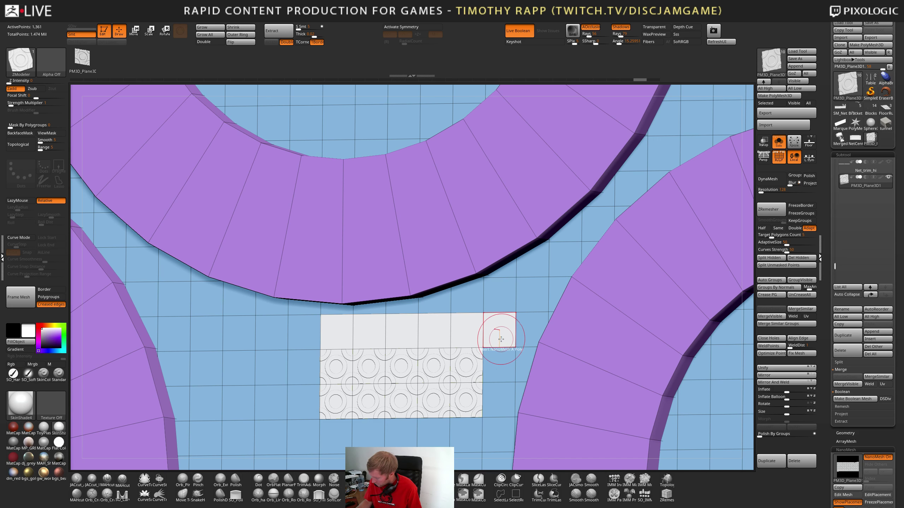
{"action": "left_click", "coordinate": [498, 334]}
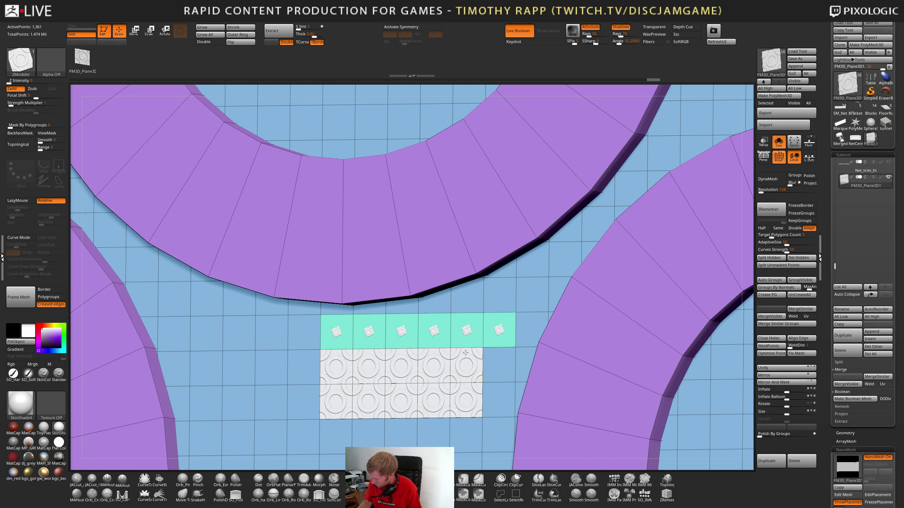
Copy the tiled block's NanoMesh settings and paste them onto the new six-polygon row
{"action": "left_click_drag", "start_coordinate": [437, 376], "coordinate": [385, 341]}
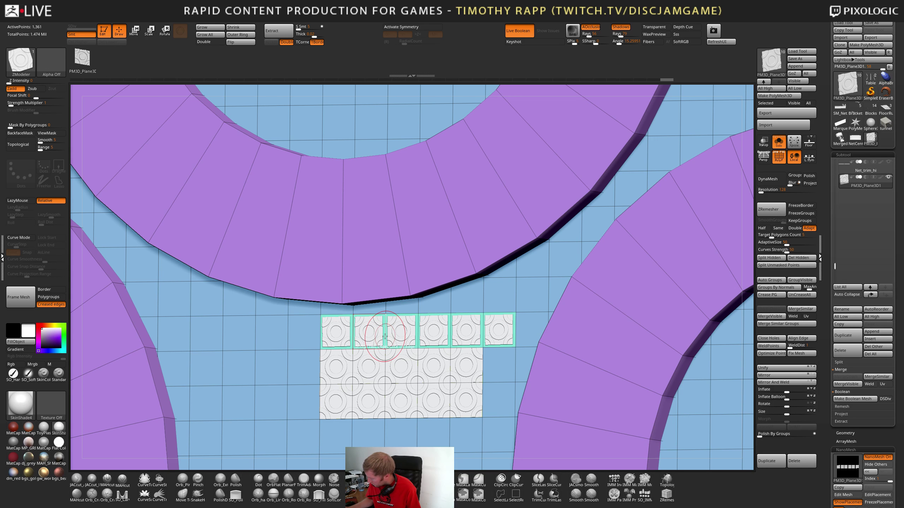
{"action": "left_click_drag", "start_coordinate": [897, 479], "coordinate": [878, 350]}
{"action": "left_click", "coordinate": [848, 358]}
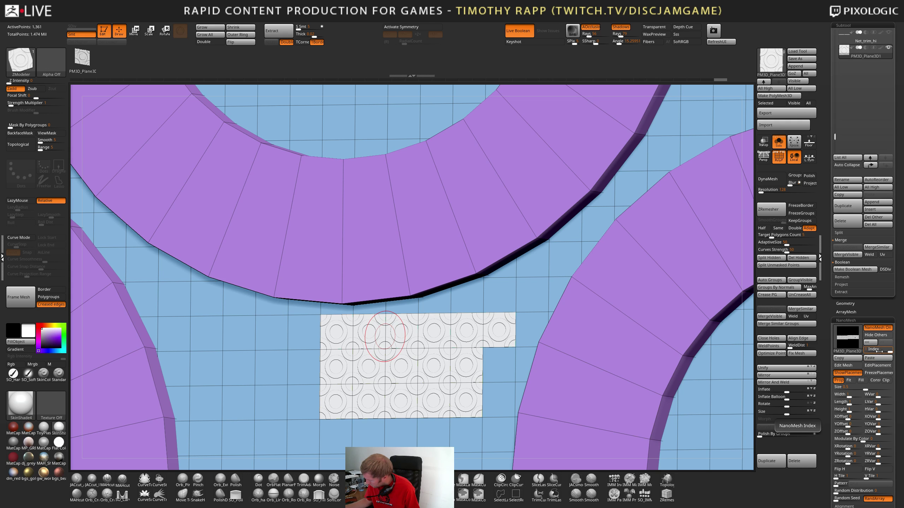
Inspect the seamless ring tiling with polyframe off and on, from the front and from an angle
{"action": "right_click_drag", "start_coordinate": [550, 393], "coordinate": [584, 387], "text": "shift"}
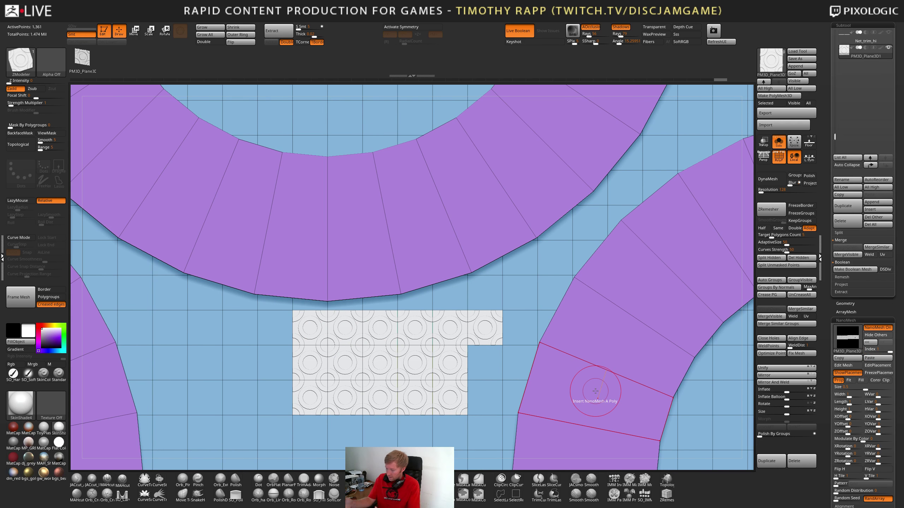
{"action": "key", "text": "shift+f"}
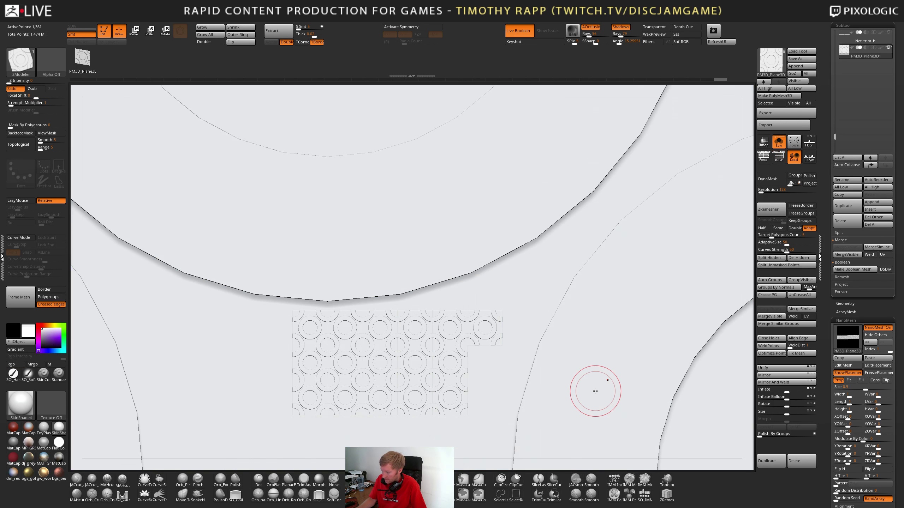
{"action": "key", "text": "shift+f"}
{"action": "right_click_drag", "start_coordinate": [414, 399], "coordinate": [461, 395]}
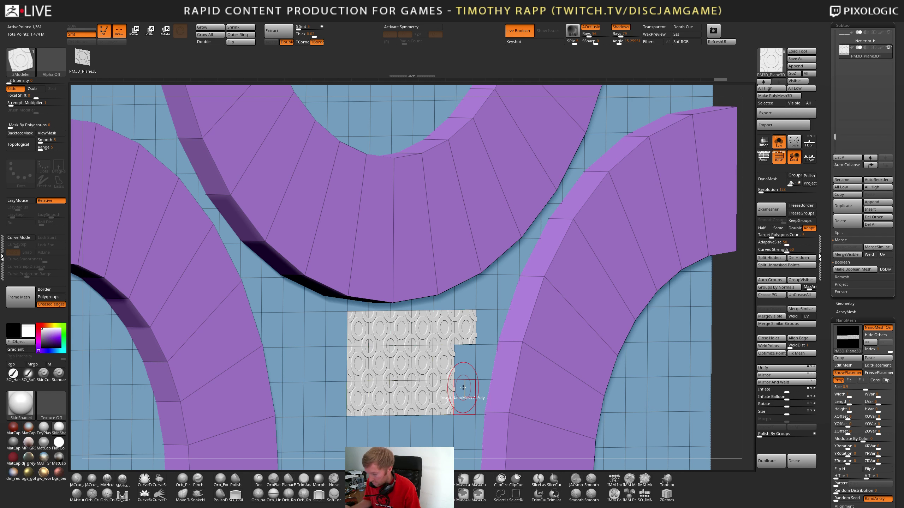
{"action": "right_click_drag", "start_coordinate": [718, 404], "coordinate": [505, 418], "text": "ctrl"}
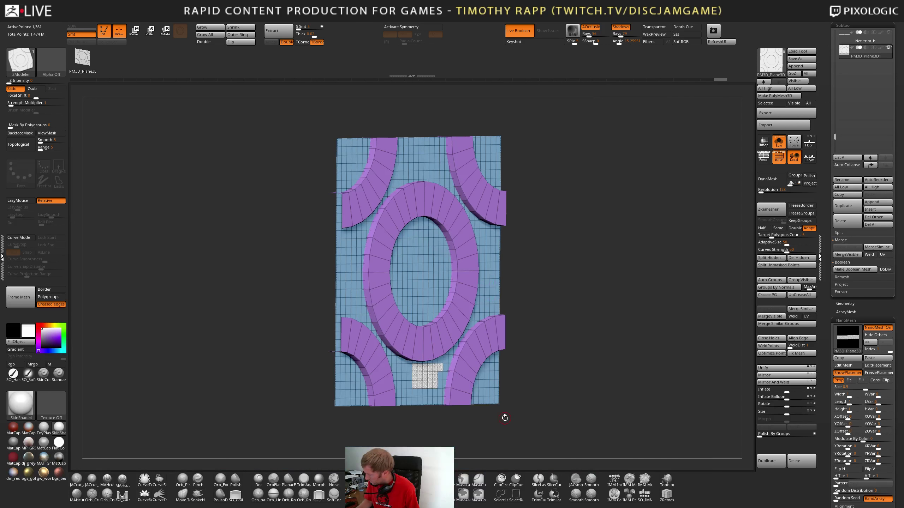
Delete the PM3D_Plane3D1 ring plane subtool and return to the net parts in the subtool list
{"action": "left_click", "coordinate": [848, 222]}
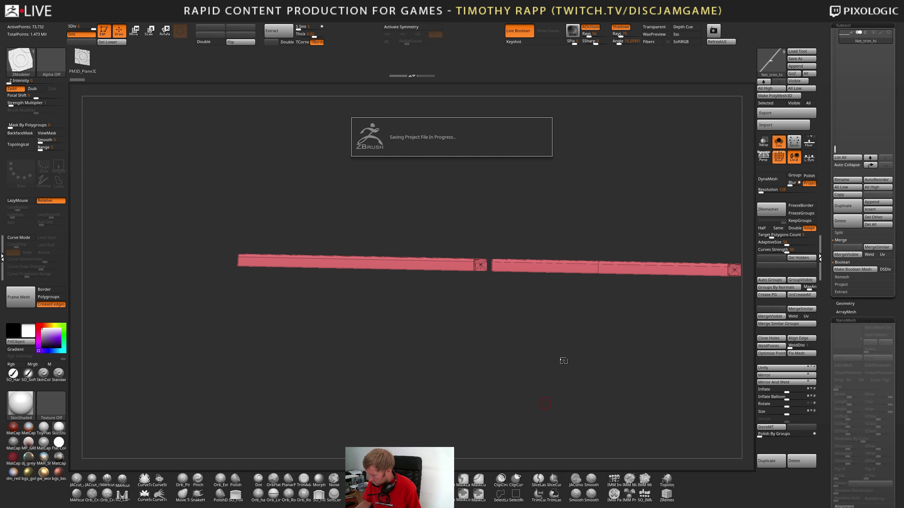
{"action": "left_click_drag", "start_coordinate": [563, 361], "coordinate": [569, 340]}
{"action": "left_click_drag", "start_coordinate": [825, 205], "coordinate": [825, 335]}
{"action": "left_click_drag", "start_coordinate": [837, 276], "coordinate": [841, 162]}
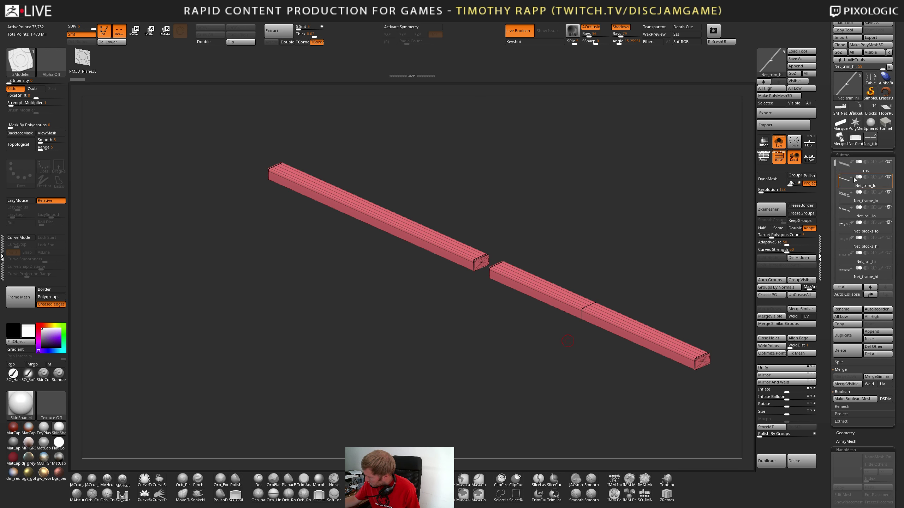
Select the net subtool and view the whole assembled net from the front with Solo and polyframe off
{"action": "left_click", "coordinate": [853, 167]}
{"action": "left_click_drag", "start_coordinate": [568, 341], "coordinate": [515, 393]}
{"action": "key", "text": "shift+f"}
{"action": "left_click", "coordinate": [779, 145]}
{"action": "left_click_drag", "start_coordinate": [573, 340], "coordinate": [546, 372]}
{"action": "left_click_drag", "start_coordinate": [546, 372], "coordinate": [533, 348], "text": "shift"}
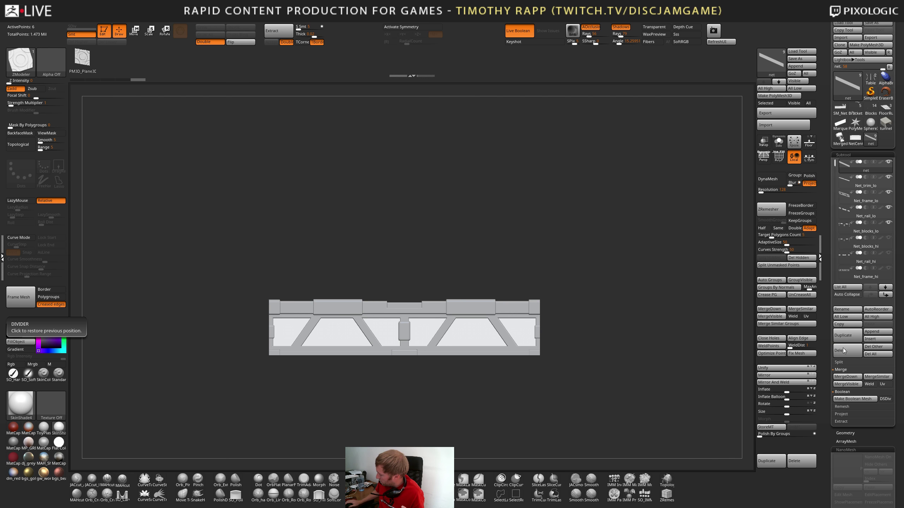
{"action": "left_click", "coordinate": [845, 90]}
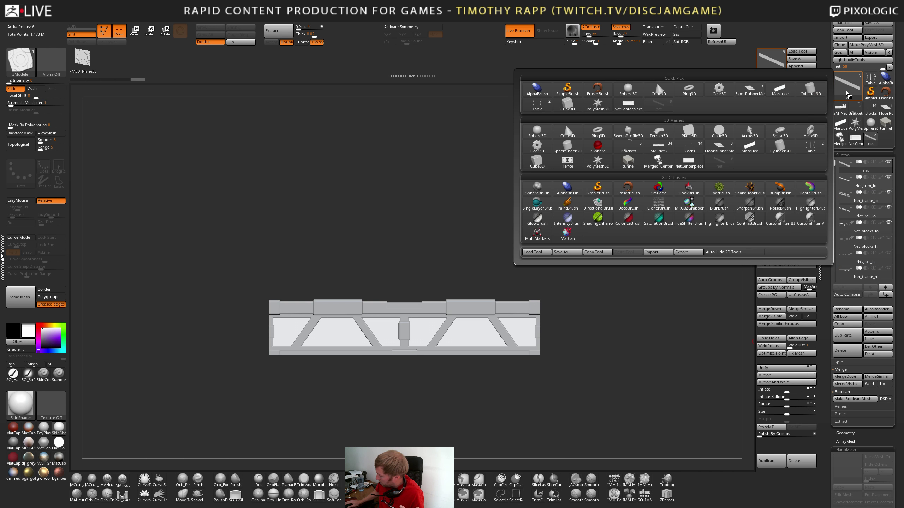
{"action": "mouse_move", "coordinate": [559, 145]}
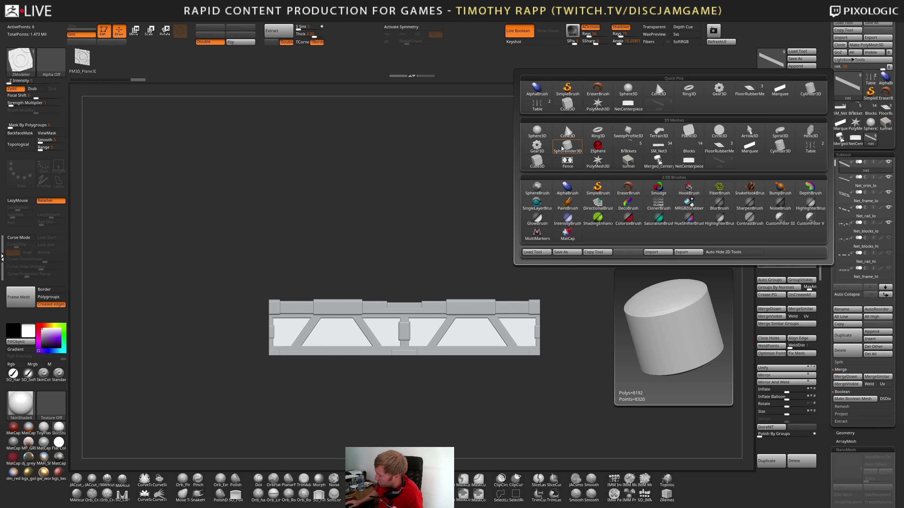
{"action": "left_click", "coordinate": [718, 136]}
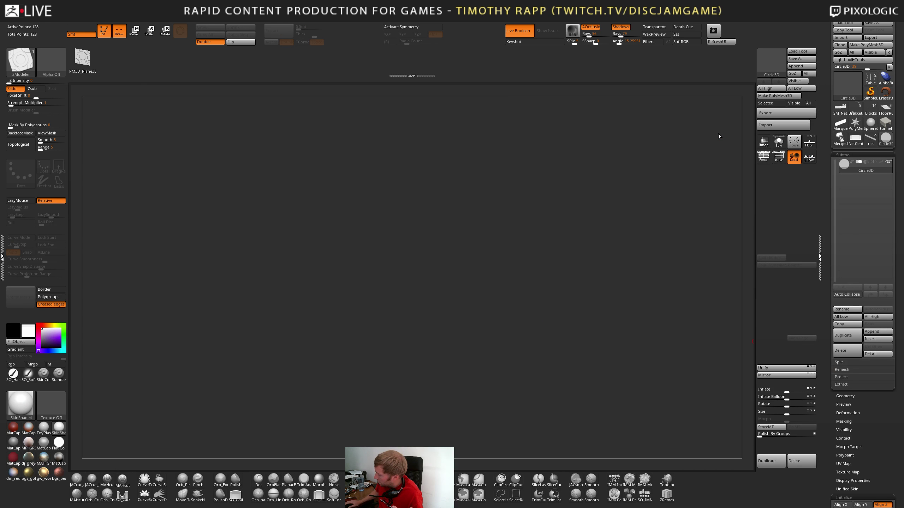
{"action": "left_click_drag", "start_coordinate": [488, 308], "coordinate": [538, 314]}
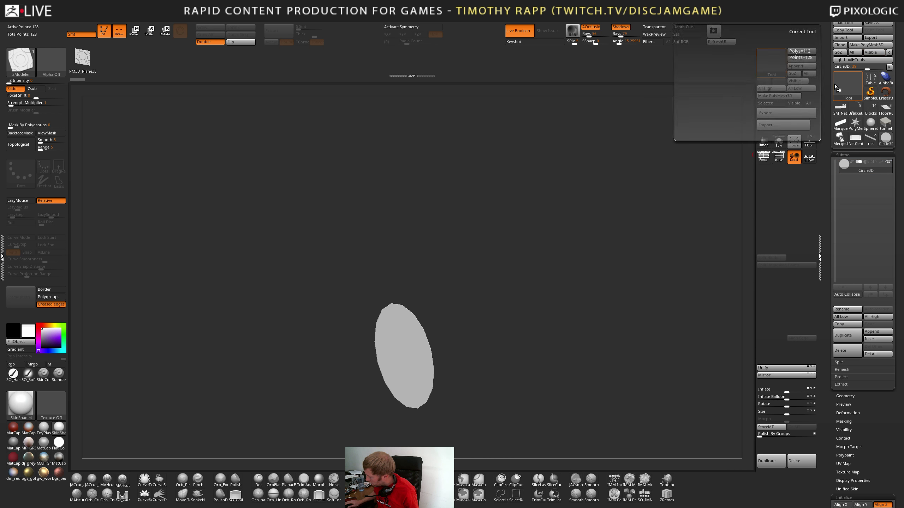
Load the Cylinder3D primitive with polyframe on and reduce its vertical divisions and its horizontal divisions to six sides
{"action": "left_click", "coordinate": [771, 61]}
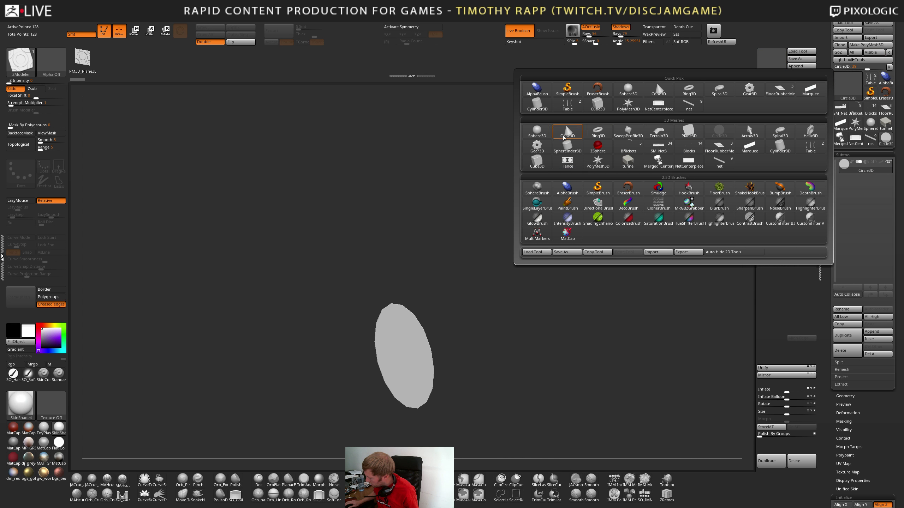
{"action": "left_click", "coordinate": [537, 105]}
{"action": "key", "text": "shift+f"}
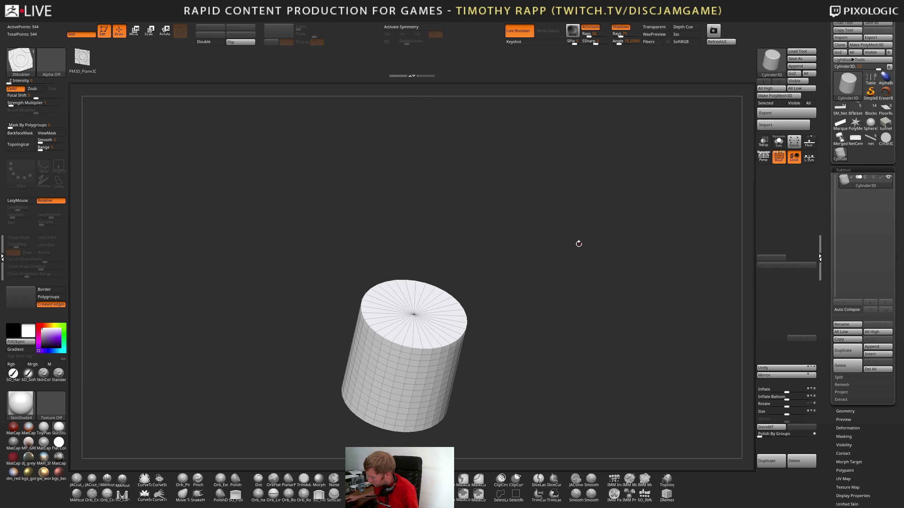
{"action": "scroll", "coordinate": [834, 373], "scroll_direction": "down", "scroll_amount": 5}
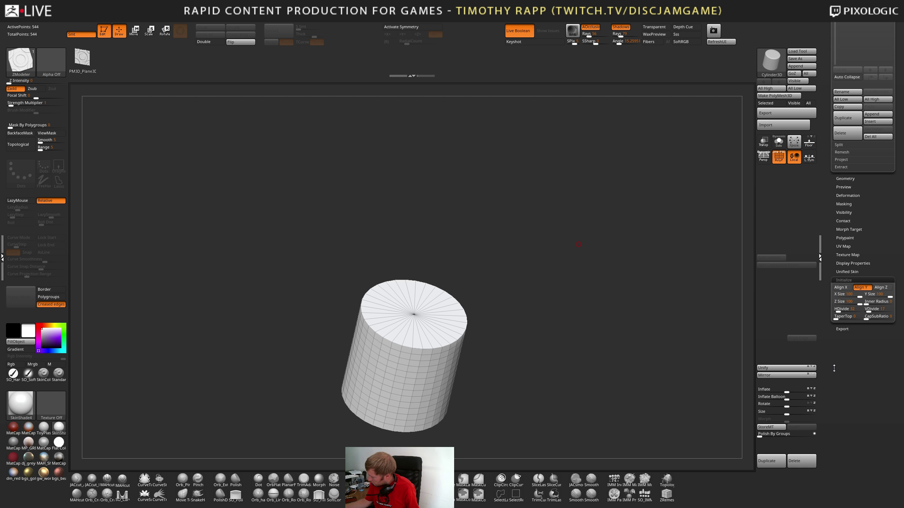
{"action": "left_click_drag", "start_coordinate": [868, 311], "coordinate": [838, 310]}
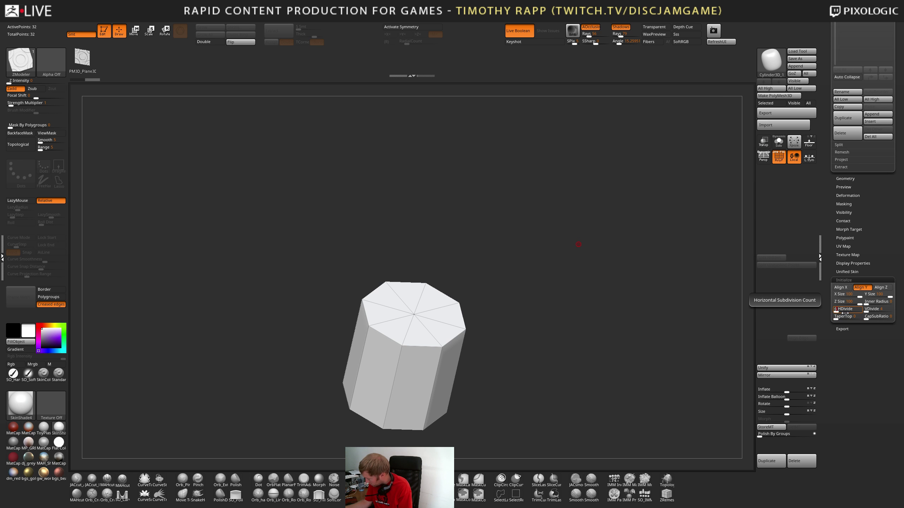
{"action": "left_click_drag", "start_coordinate": [843, 313], "coordinate": [837, 314]}
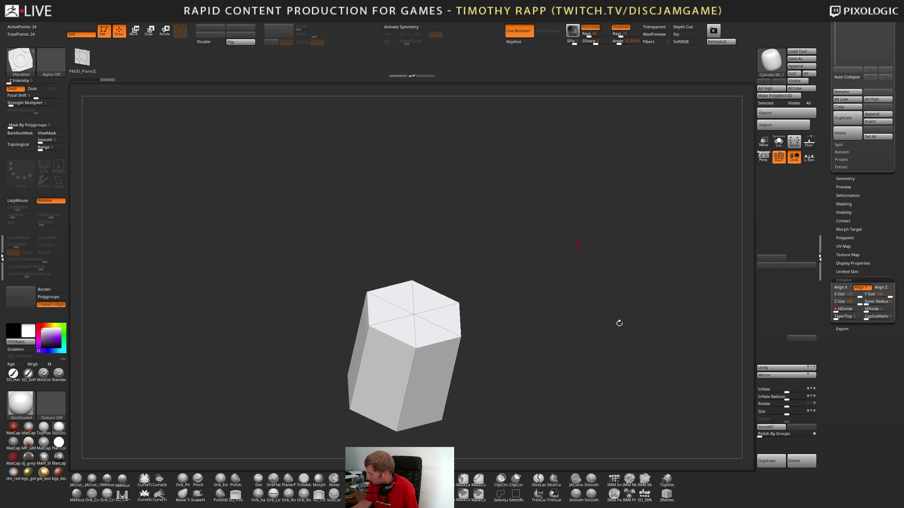
Hollow out the six-sided cylinder with an Inner Radius of 90 and convert it to a PolyMesh3D
{"action": "left_click_drag", "start_coordinate": [619, 323], "coordinate": [564, 355], "text": "shift"}
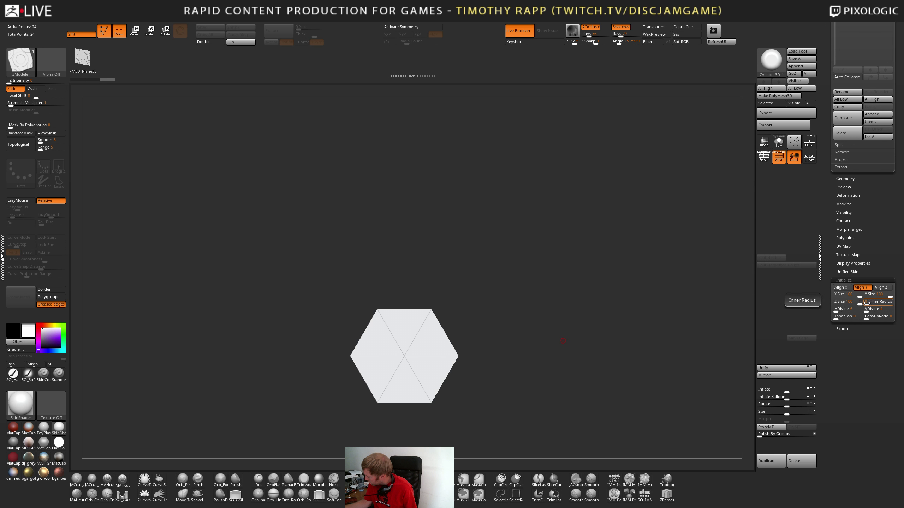
{"action": "left_click_drag", "start_coordinate": [866, 304], "coordinate": [889, 303]}
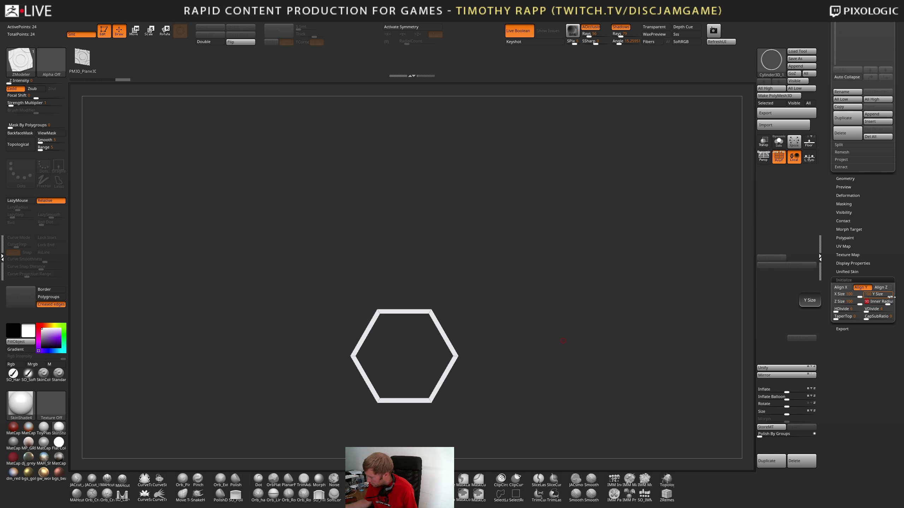
{"action": "left_click", "coordinate": [778, 95]}
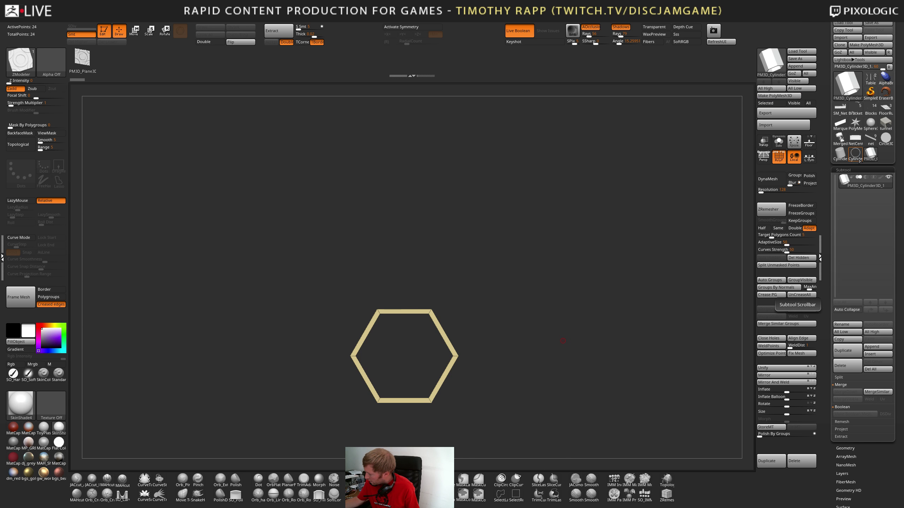
{"action": "mouse_move", "coordinate": [533, 367]}
{"action": "left_mouse_down"}
{"action": "mouse_move", "coordinate": [558, 372]}
{"action": "mouse_move", "coordinate": [561, 389]}
{"action": "mouse_move", "coordinate": [533, 370]}
{"action": "left_mouse_up"}
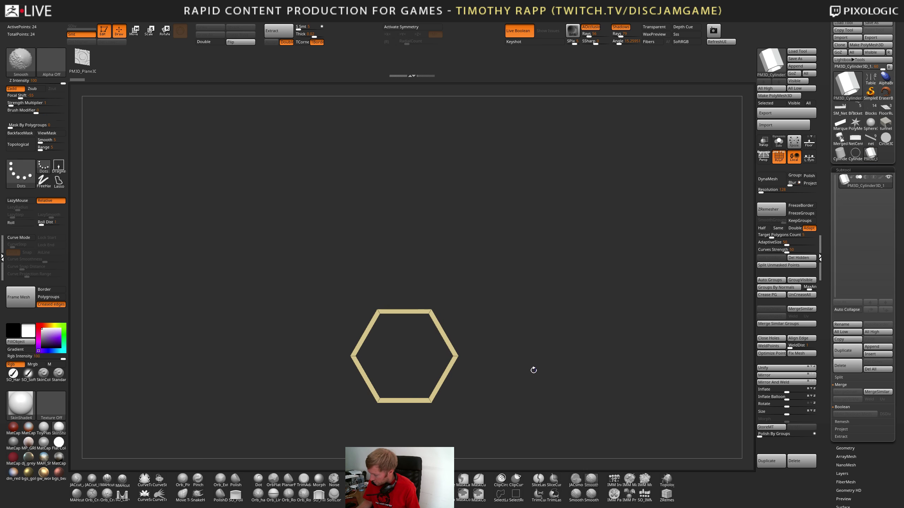
Duplicate the hexagonal ring within its mesh and place the copy diagonally against it along a shared wall, with mask cleared and polyframe off
{"action": "key", "text": "w"}
{"action": "left_click_drag", "start_coordinate": [446, 356], "coordinate": [525, 322], "text": "ctrl"}
{"action": "key", "text": "ctrl+z"}
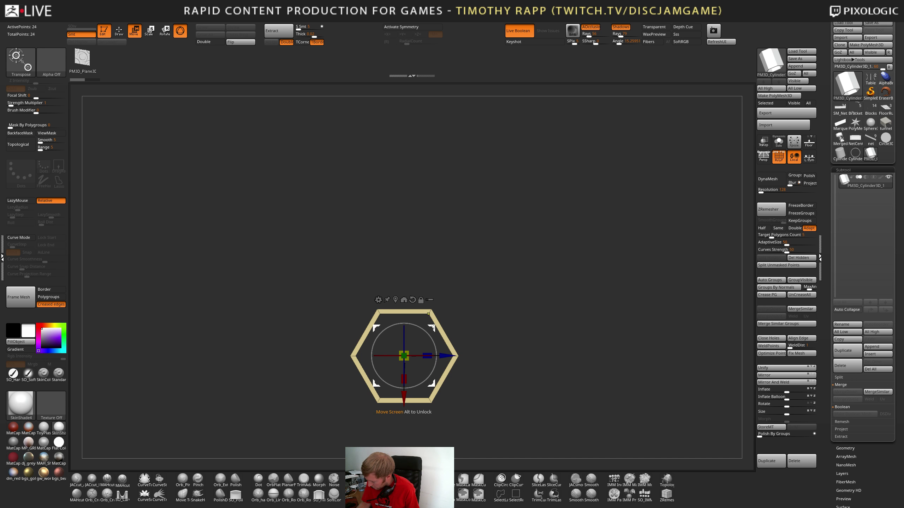
{"action": "left_click_drag", "start_coordinate": [446, 357], "coordinate": [513, 286], "text": "ctrl"}
{"action": "mouse_move", "coordinate": [584, 325]}
{"action": "left_mouse_down"}
{"action": "mouse_move", "coordinate": [550, 379]}
{"action": "mouse_move", "coordinate": [589, 316]}
{"action": "mouse_move", "coordinate": [599, 316]}
{"action": "left_mouse_up"}
{"action": "key", "text": "q"}
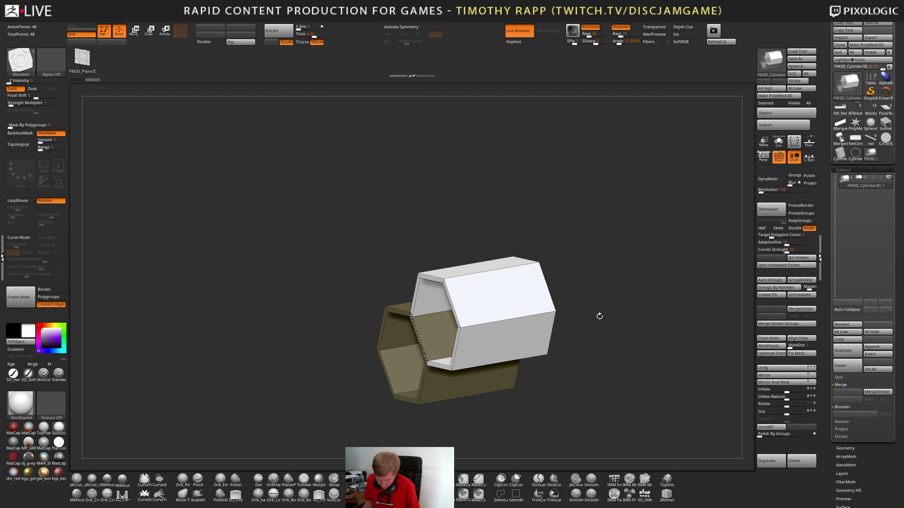
{"action": "left_click_drag", "start_coordinate": [599, 316], "coordinate": [656, 351]}
{"action": "key", "text": "shift+f"}
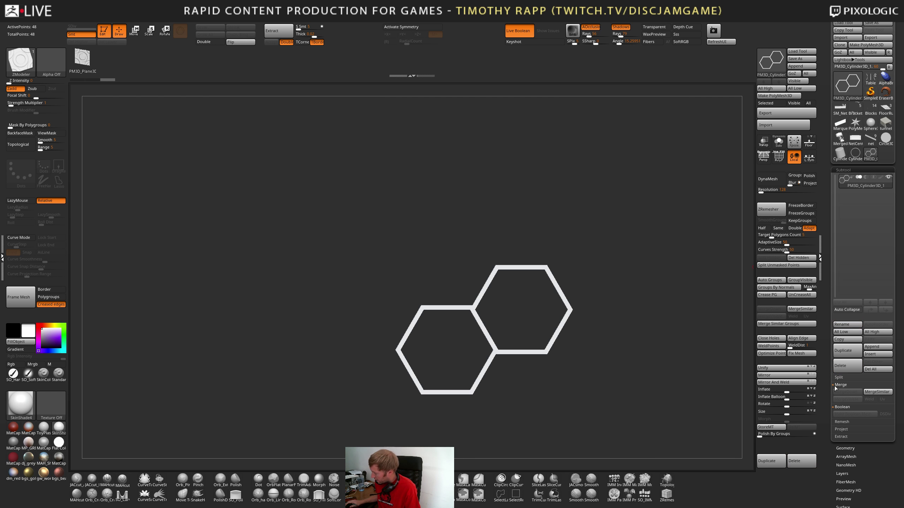
Look up the HexTile pattern in the surface NoiseMaker's NoisePlug list and cancel without applying any noise
{"action": "scroll", "coordinate": [832, 334], "scroll_direction": "down", "scroll_amount": 5}
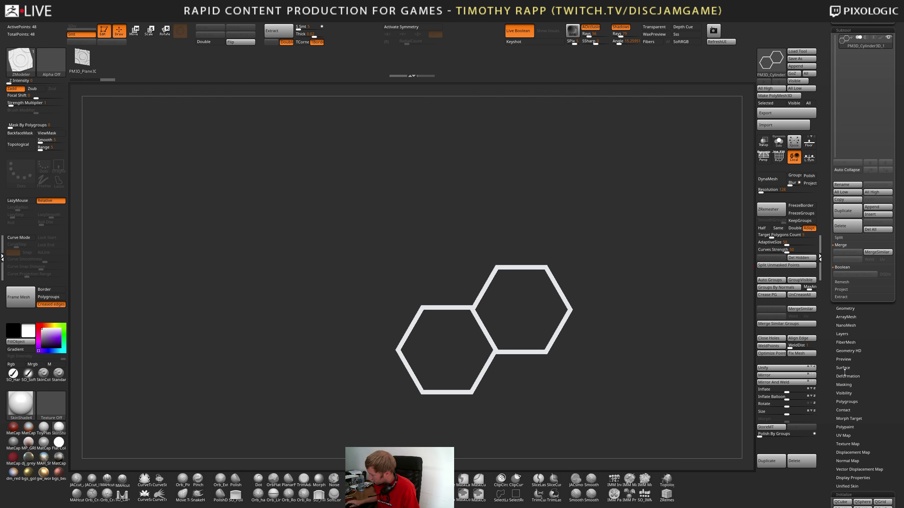
{"action": "left_click", "coordinate": [844, 368]}
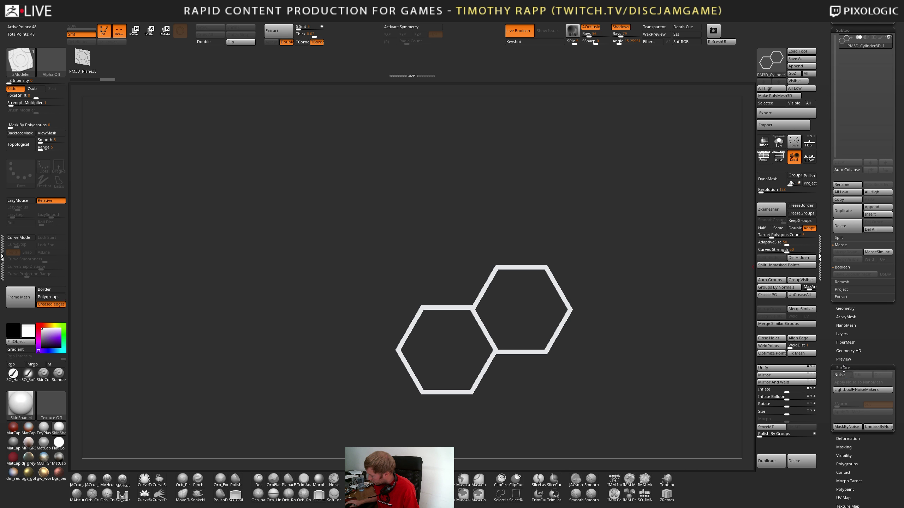
{"action": "left_click", "coordinate": [842, 375]}
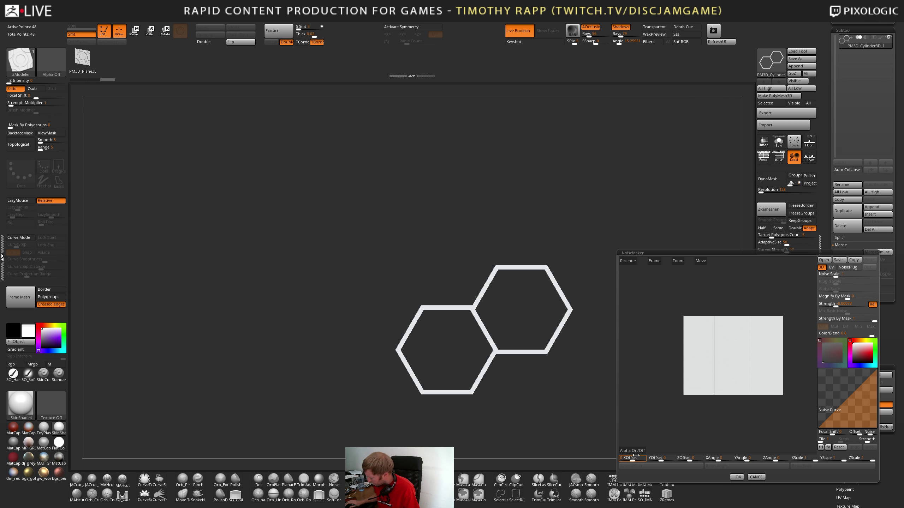
{"action": "left_click", "coordinate": [850, 271]}
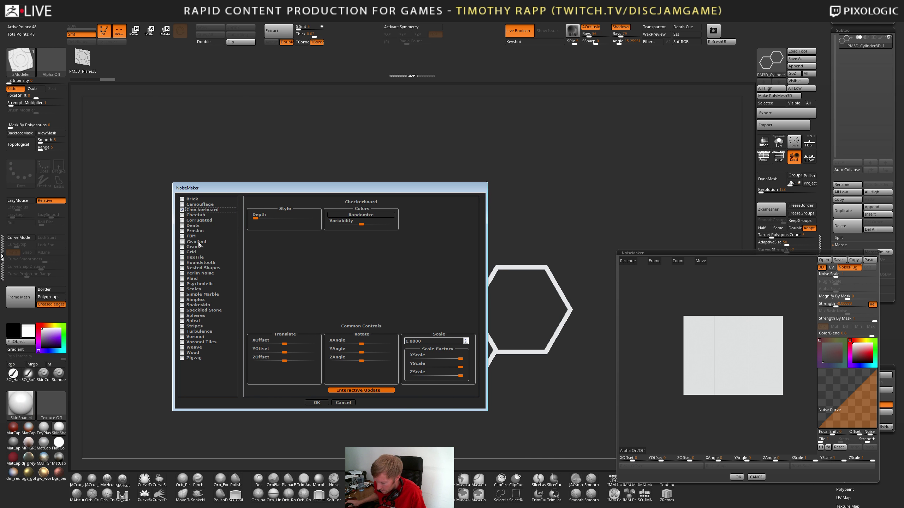
{"action": "left_click", "coordinate": [191, 257]}
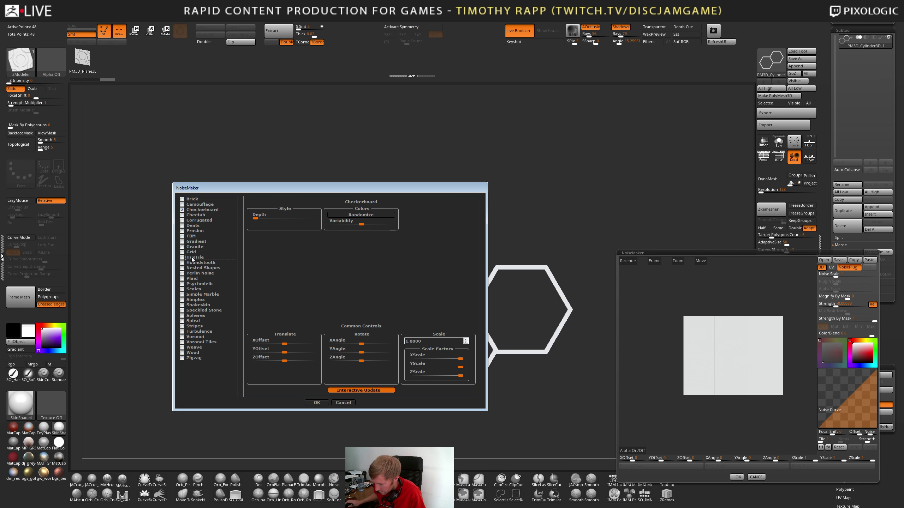
{"action": "left_click", "coordinate": [347, 405]}
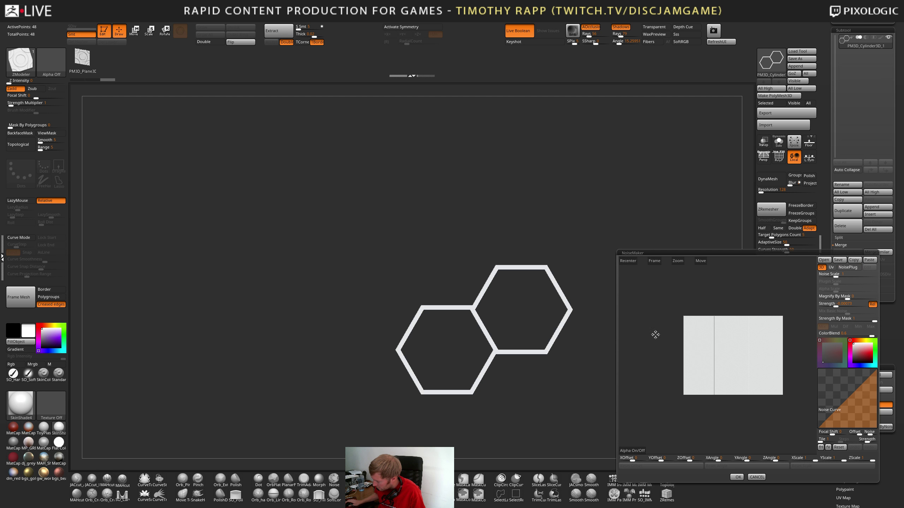
{"action": "left_click", "coordinate": [753, 478]}
Delete the double-hexagon polymesh and the hollow Cylinder3D_1 tool
{"action": "left_click_drag", "start_coordinate": [831, 304], "coordinate": [831, 372]}
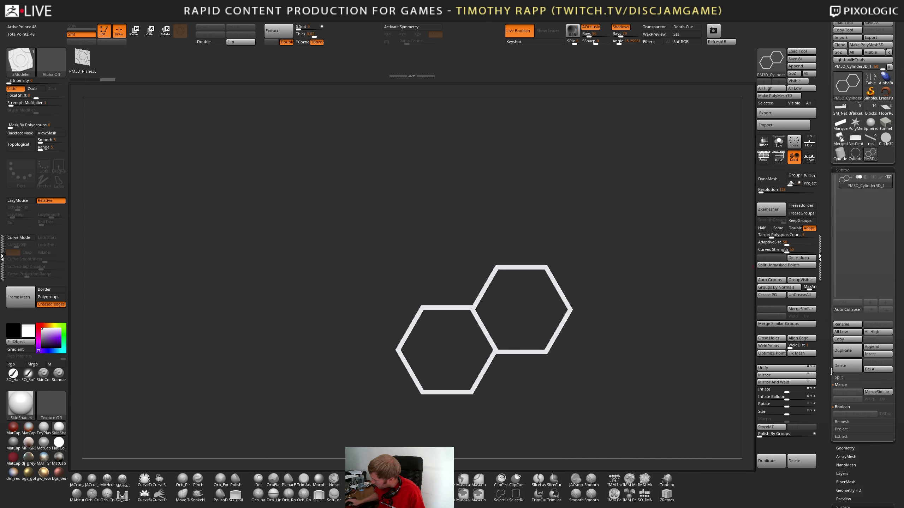
{"action": "left_click", "coordinate": [852, 369]}
{"action": "left_click", "coordinate": [853, 155]}
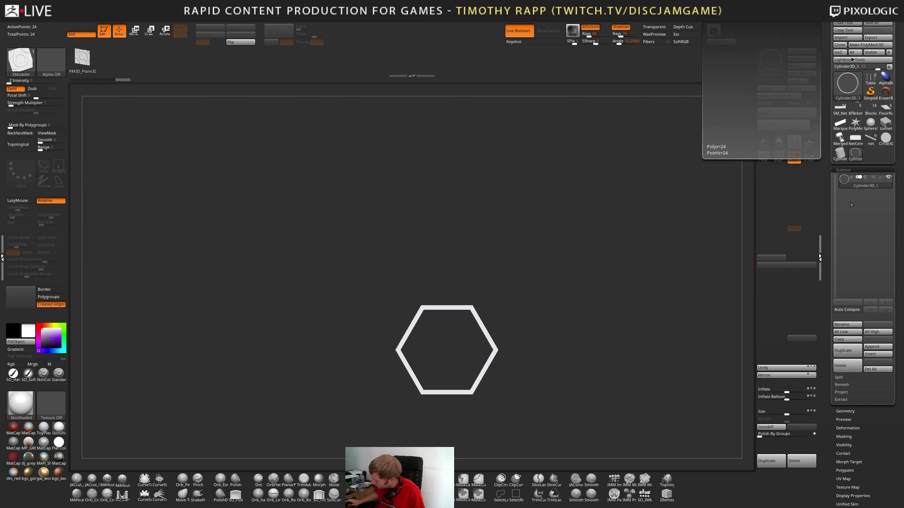
{"action": "left_click", "coordinate": [840, 366]}
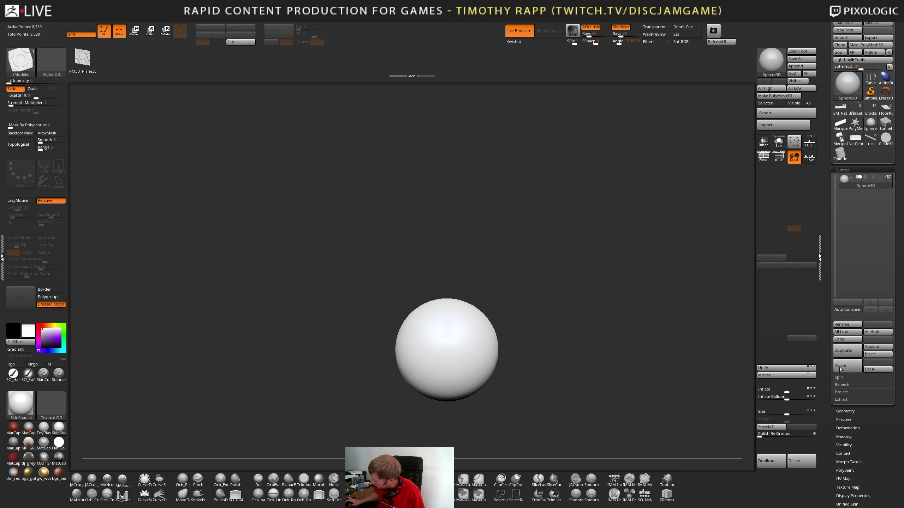
Switch to the NetCenterpiece tool and examine it from the front without polyframe
{"action": "left_click", "coordinate": [840, 154]}
{"action": "mouse_move", "coordinate": [871, 138]}
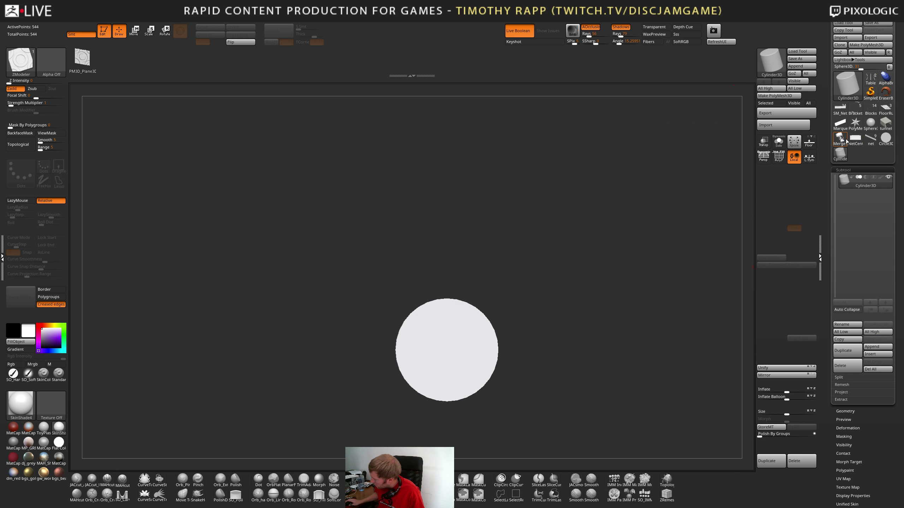
{"action": "left_click", "coordinate": [855, 138]}
{"action": "mouse_move", "coordinate": [639, 345]}
{"action": "left_mouse_down"}
{"action": "mouse_move", "coordinate": [559, 347]}
{"action": "mouse_move", "coordinate": [576, 318]}
{"action": "mouse_move", "coordinate": [601, 313]}
{"action": "mouse_move", "coordinate": [623, 186]}
{"action": "mouse_move", "coordinate": [601, 281]}
{"action": "mouse_move", "coordinate": [571, 332]}
{"action": "mouse_move", "coordinate": [543, 342]}
{"action": "mouse_move", "coordinate": [501, 396]}
{"action": "left_mouse_up"}
{"action": "key", "text": "shift+f"}
{"action": "key", "text": "shift+f"}
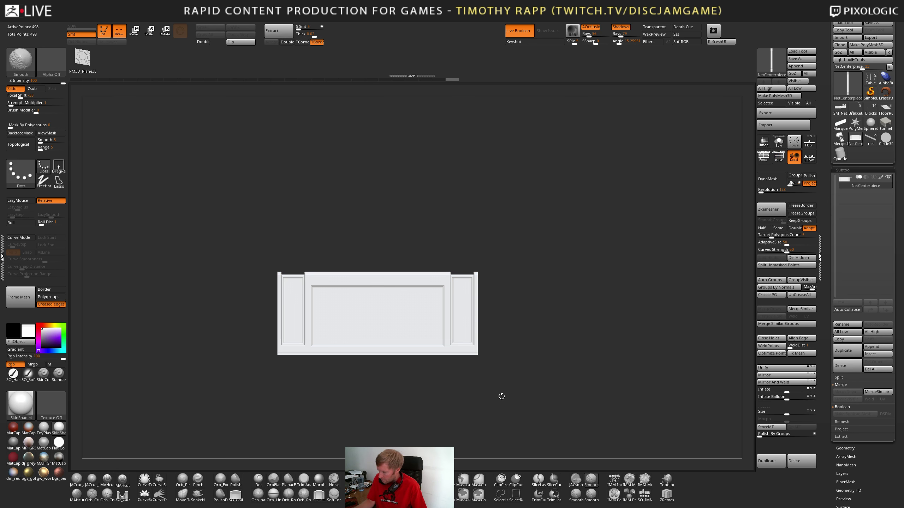
{"action": "mouse_move", "coordinate": [484, 326]}
{"action": "left_mouse_down"}
{"action": "mouse_move", "coordinate": [462, 364]}
{"action": "mouse_move", "coordinate": [477, 367]}
{"action": "left_mouse_up"}
{"action": "mouse_move", "coordinate": [478, 367]}
{"action": "left_mouse_down", "text": "alt"}
{"action": "mouse_move", "coordinate": [511, 360]}
{"action": "mouse_move", "coordinate": [545, 385]}
{"action": "mouse_move", "coordinate": [563, 370]}
{"action": "mouse_move", "coordinate": [537, 380]}
{"action": "mouse_move", "coordinate": [590, 365]}
{"action": "mouse_move", "coordinate": [545, 362]}
{"action": "left_mouse_up", "text": "alt"}
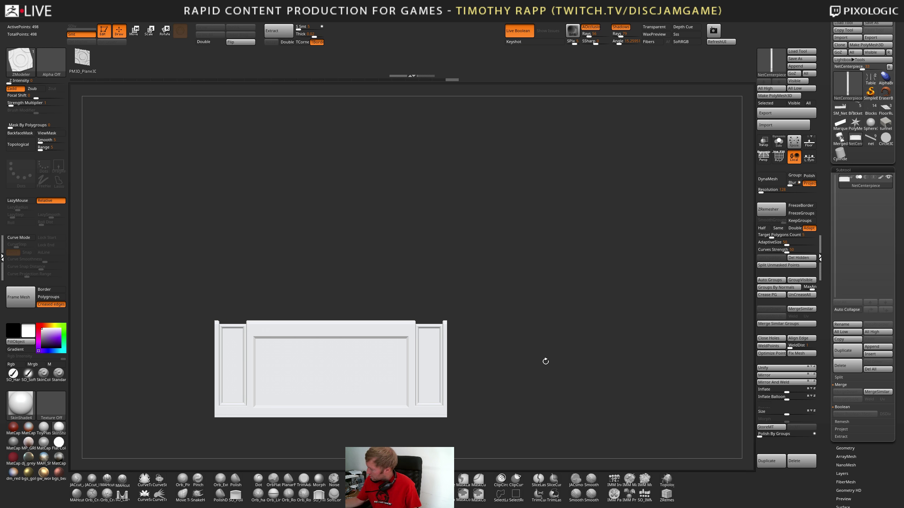
Load the SM_Net3 tool with the full court scene and show its landscape and water
{"action": "left_click", "coordinate": [841, 113]}
{"action": "left_click_drag", "start_coordinate": [625, 364], "coordinate": [513, 355]}
{"action": "left_click_drag", "start_coordinate": [834, 223], "coordinate": [858, 116]}
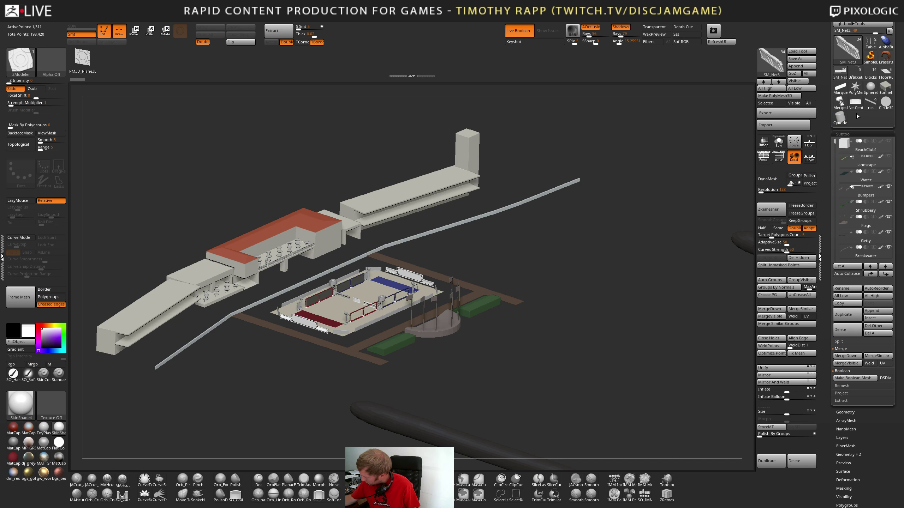
{"action": "left_click", "coordinate": [888, 157]}
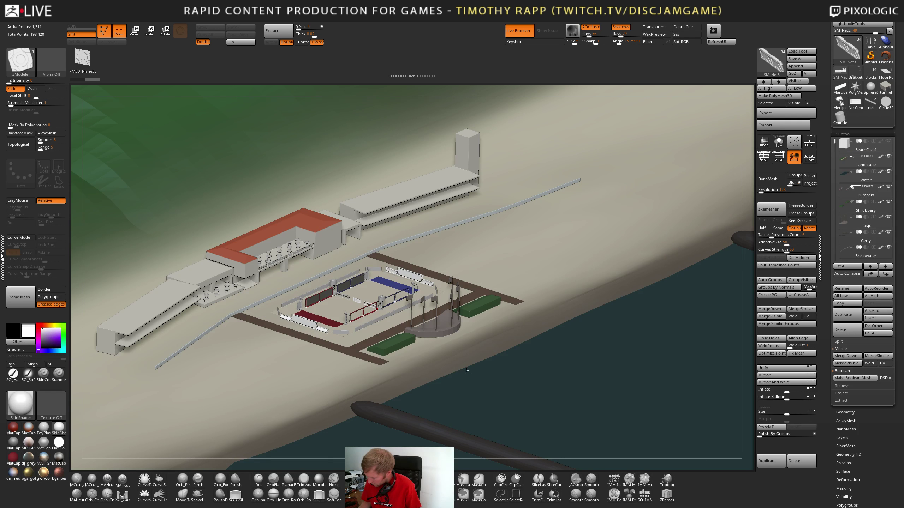
Turn on perspective, frame the court and beach club from an elevated angle, and render the view
{"action": "left_click_drag", "start_coordinate": [465, 371], "coordinate": [476, 374], "text": "alt"}
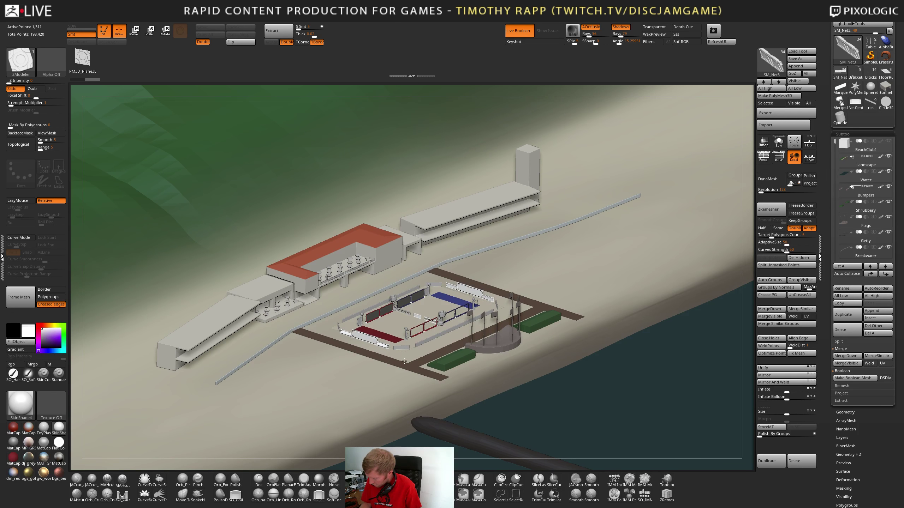
{"action": "left_click_drag", "start_coordinate": [404, 361], "coordinate": [583, 388], "text": "alt"}
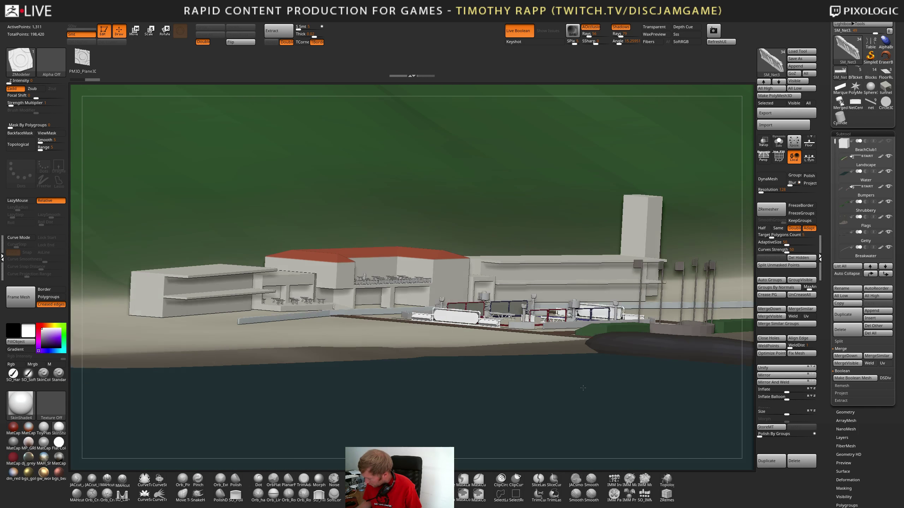
{"action": "left_click", "coordinate": [763, 157]}
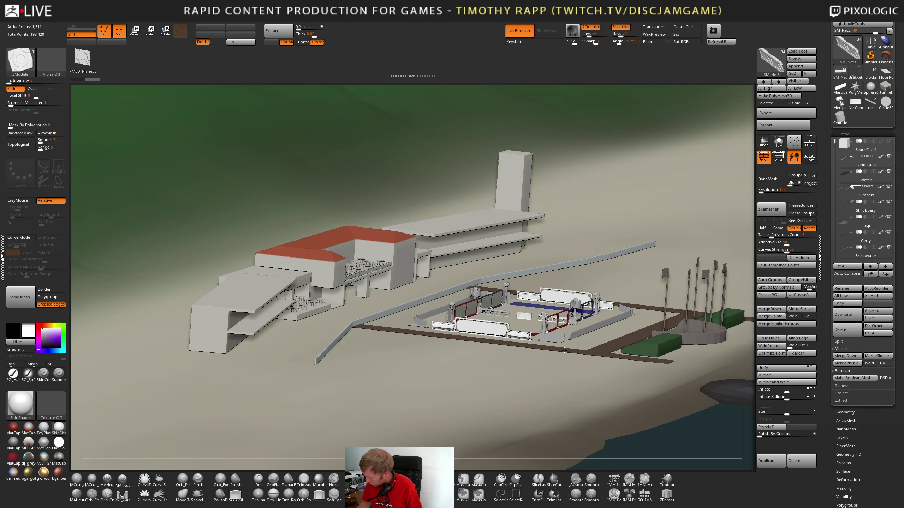
{"action": "left_click_drag", "start_coordinate": [564, 350], "coordinate": [605, 400]}
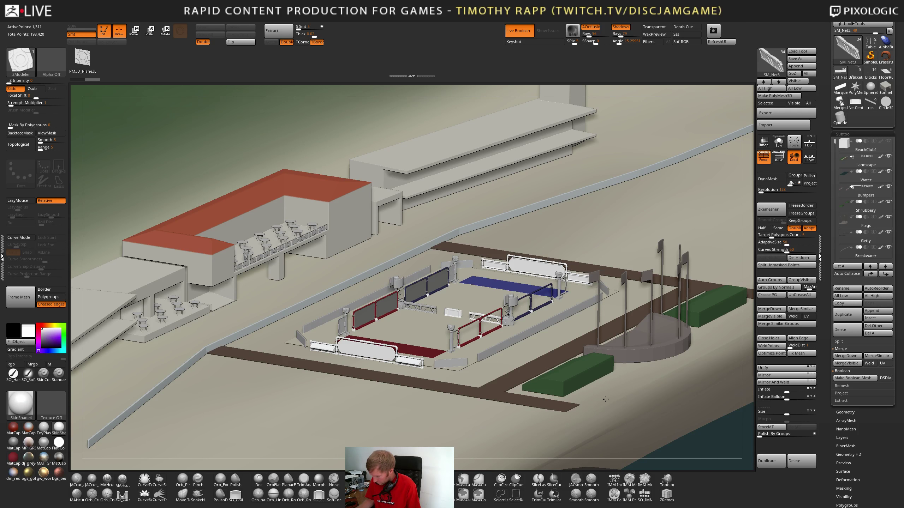
{"action": "left_click_drag", "start_coordinate": [586, 412], "coordinate": [588, 417]}
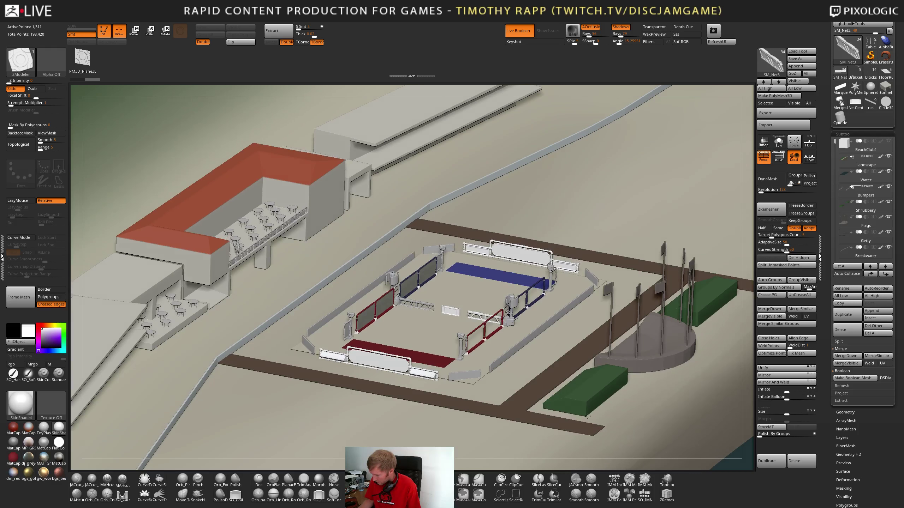
{"action": "key", "text": "shift"}
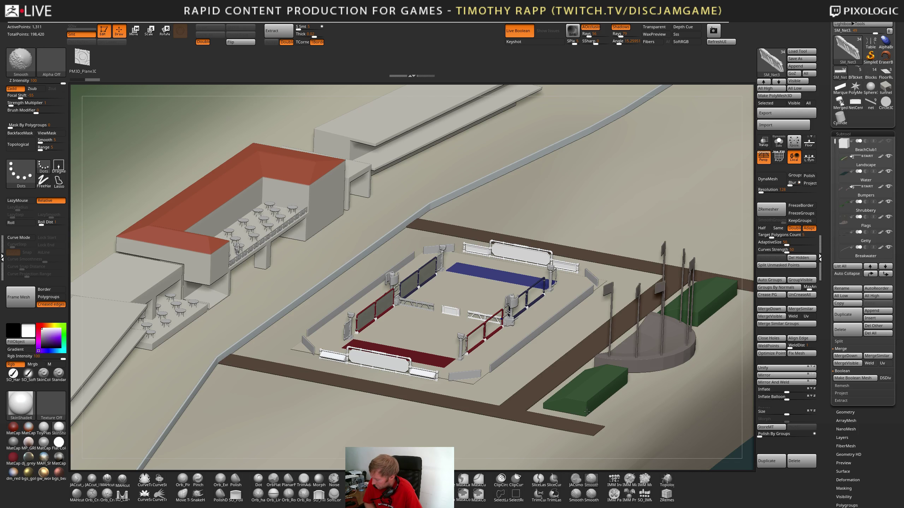
{"action": "key", "text": "b"}
{"action": "key", "text": "z"}
{"action": "key", "text": "m"}
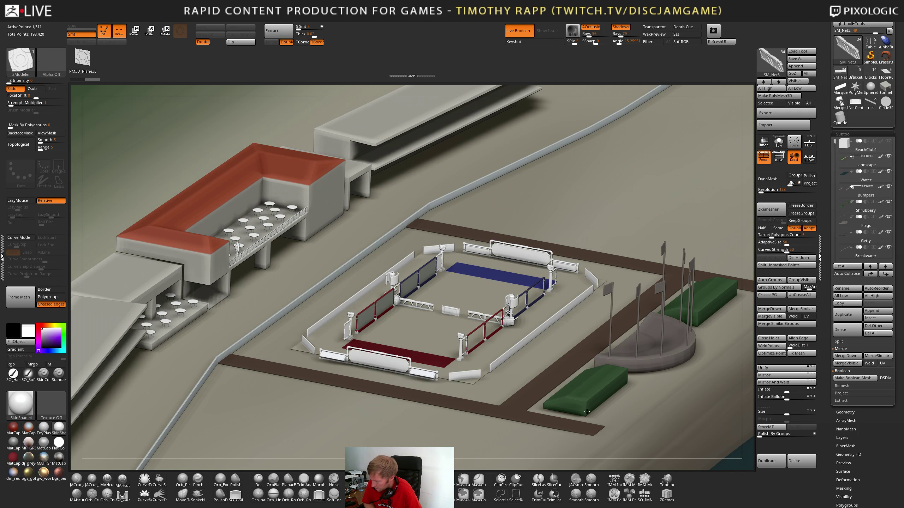